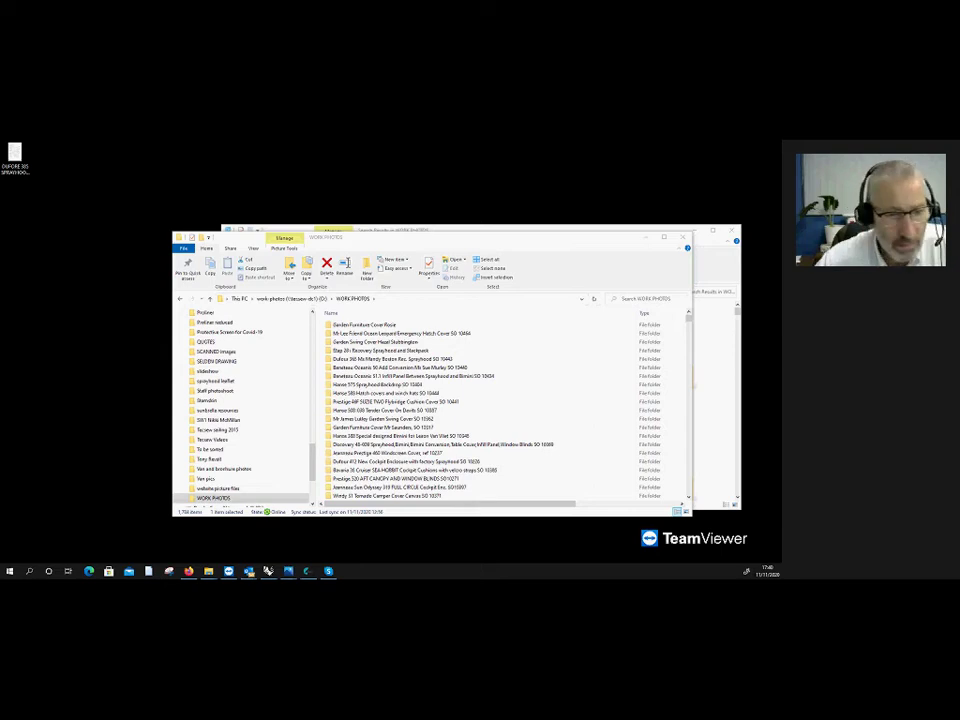
Step: Show the desktop and dismiss the TeamViewer licence message about declined meeting participants
key("super+d")
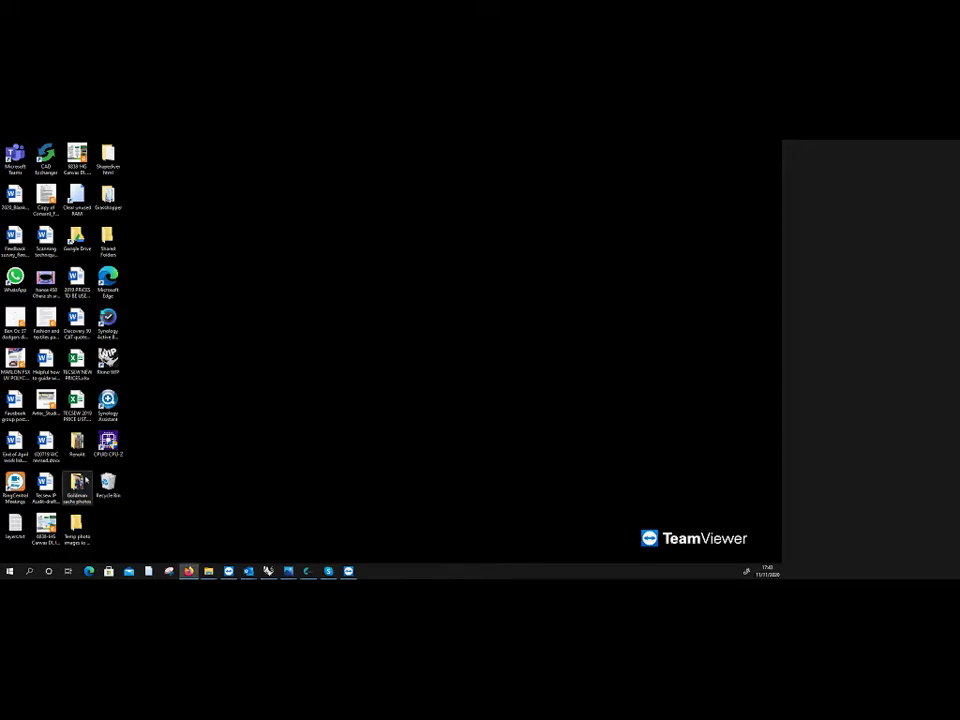
right_click(206, 440)
key("Escape")
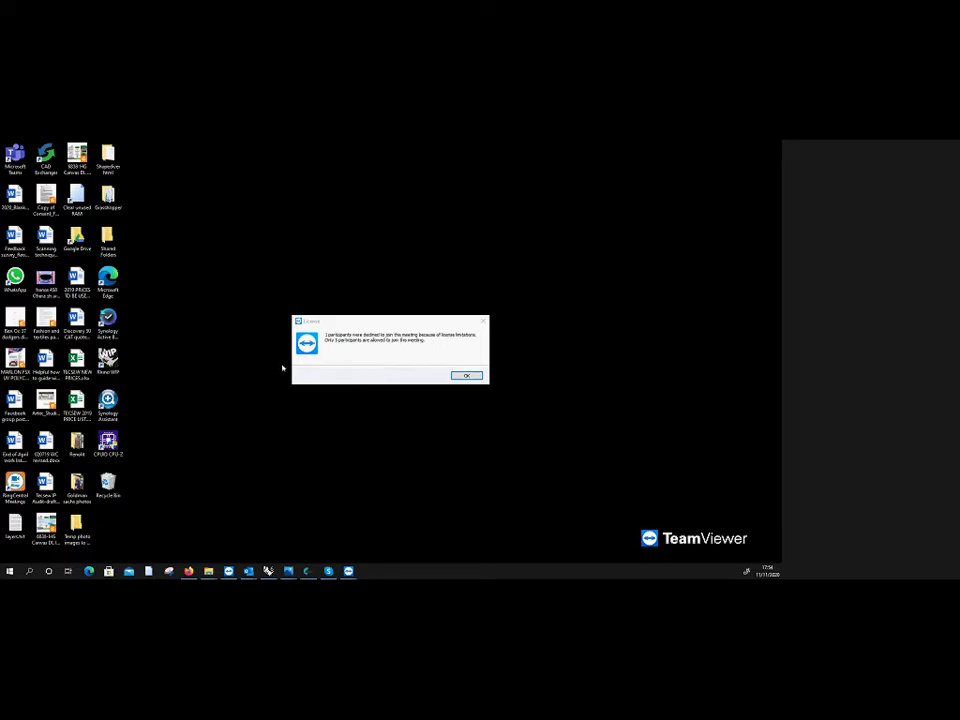
right_click(283, 369)
left_click(187, 371)
left_click(468, 376)
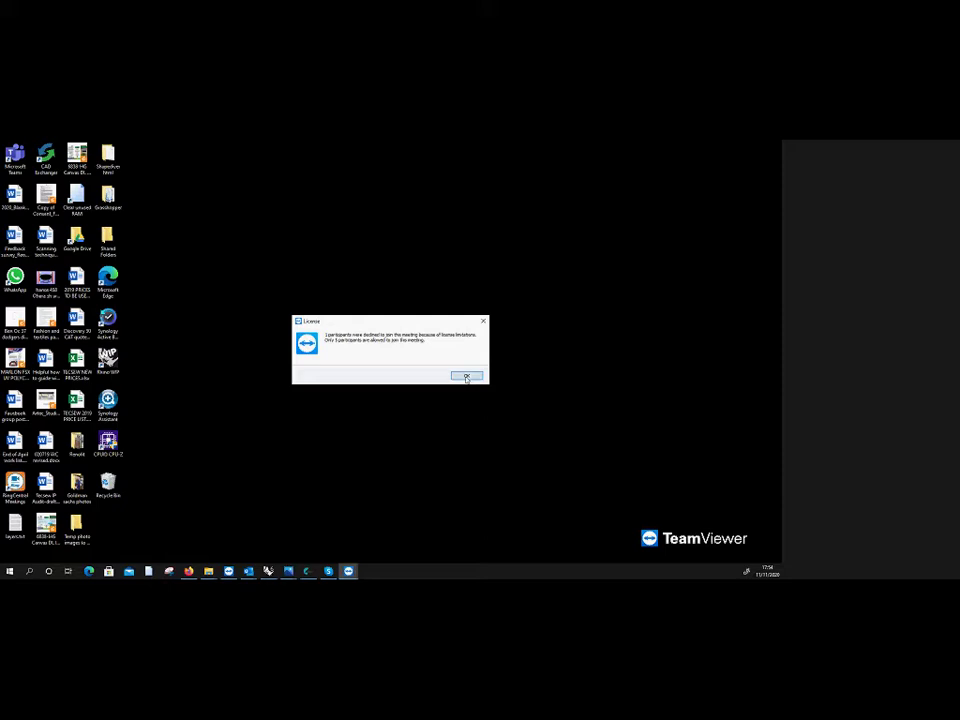
left_click(484, 322)
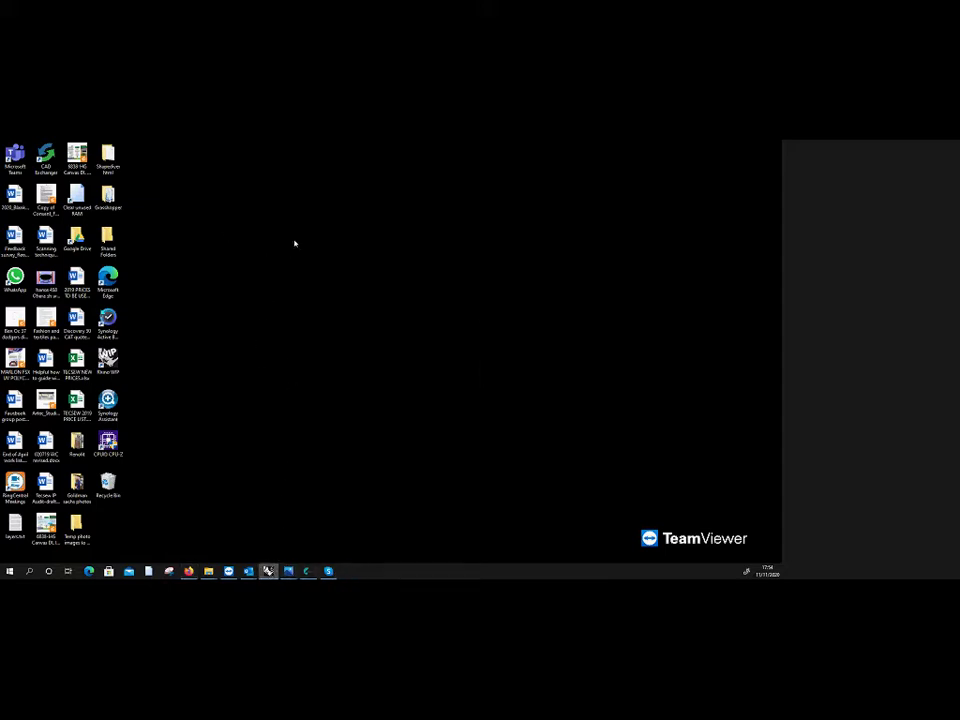
Step: Switch to Rhino with the Triangulation video.3dm drawing, maximise its window and bring the whole pattern into view
mouse_move(268, 571)
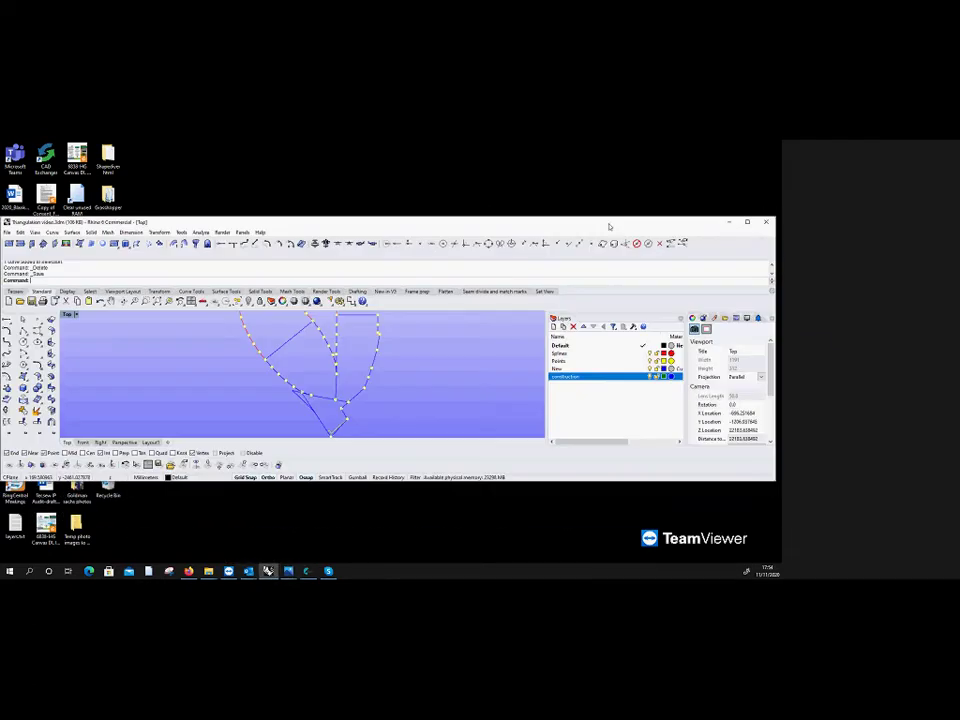
left_click(747, 222)
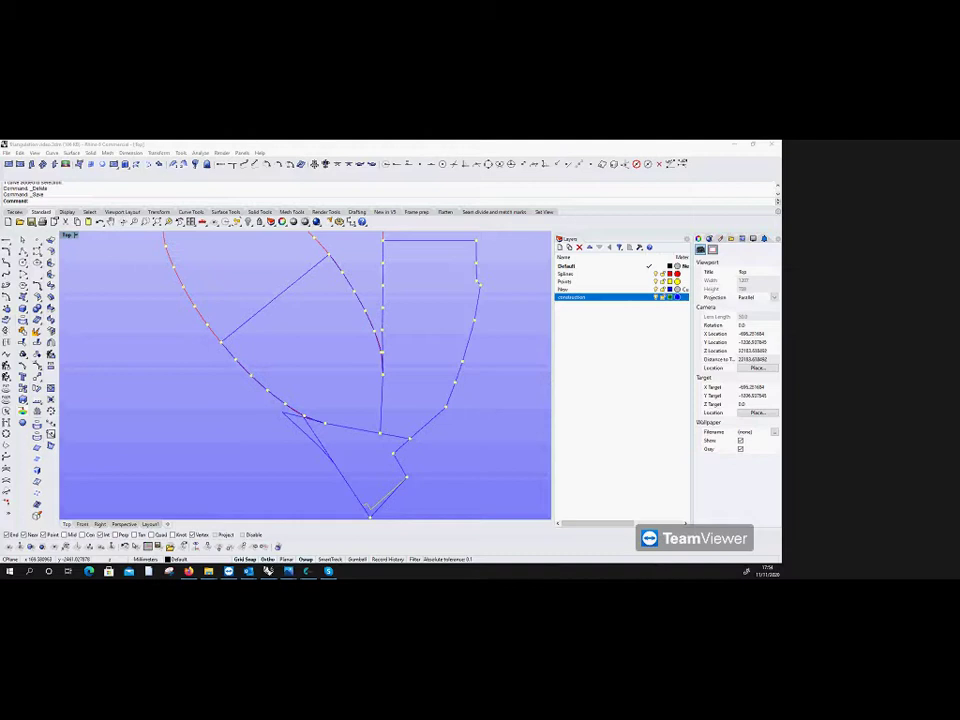
scroll(345, 389, "down", 2)
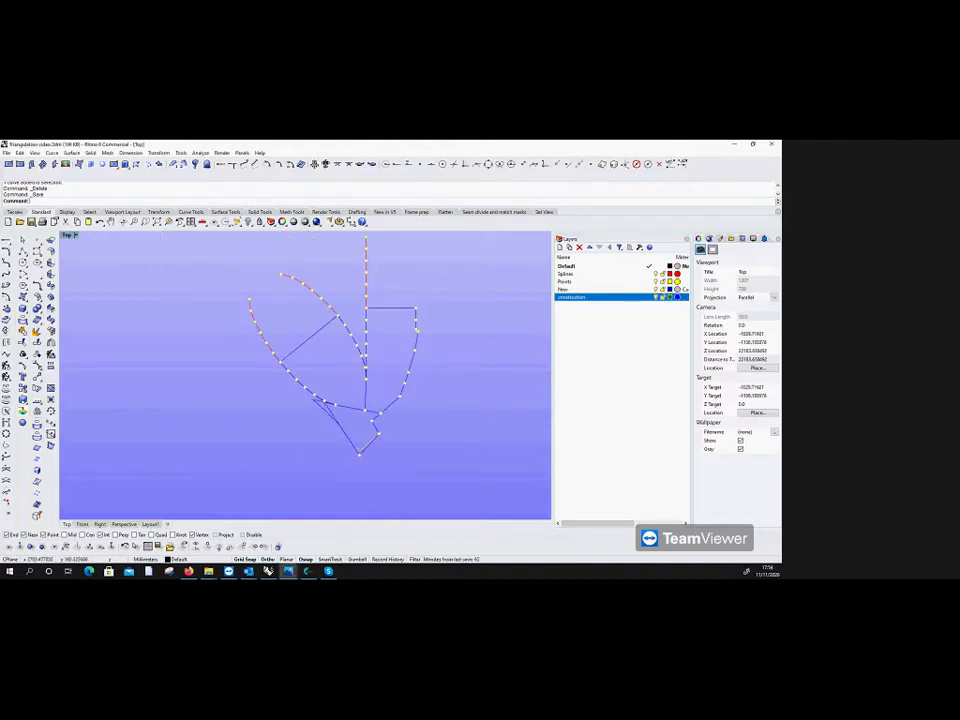
Step: Look at the hand-drawn sprayhood measurement sketch enlarged in Photos, then return to the Rhino drawing
left_click(288, 571)
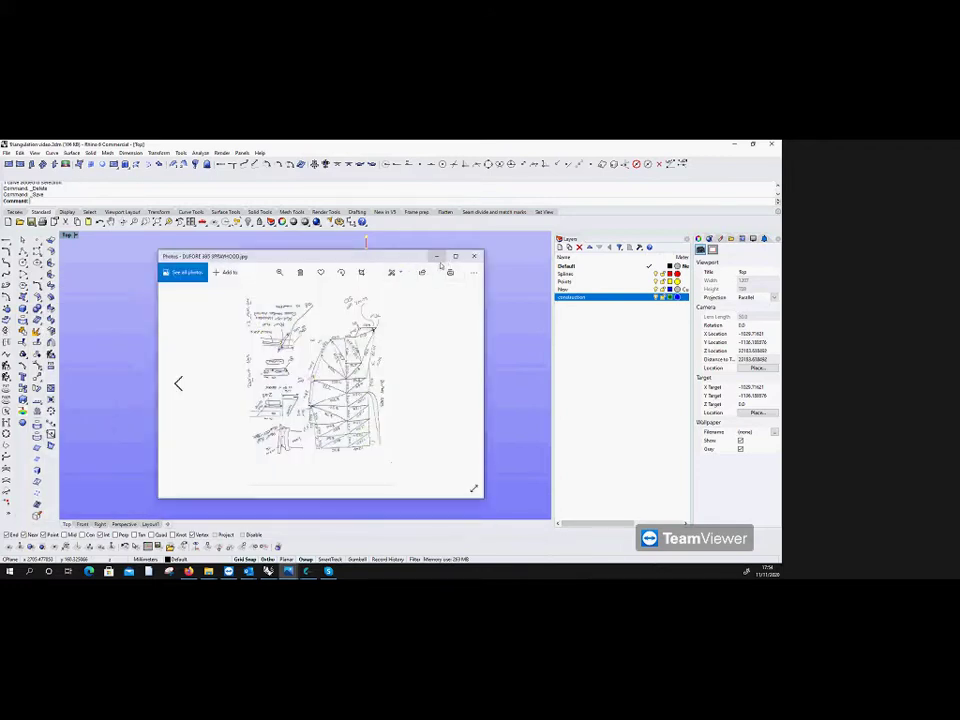
left_click(455, 257)
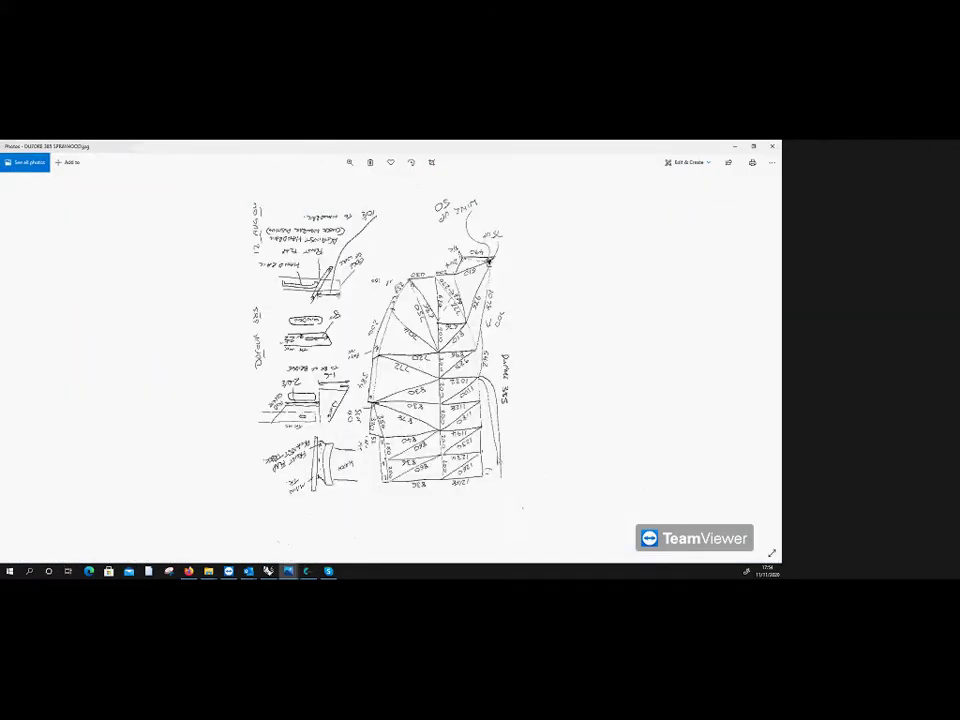
key("Right")
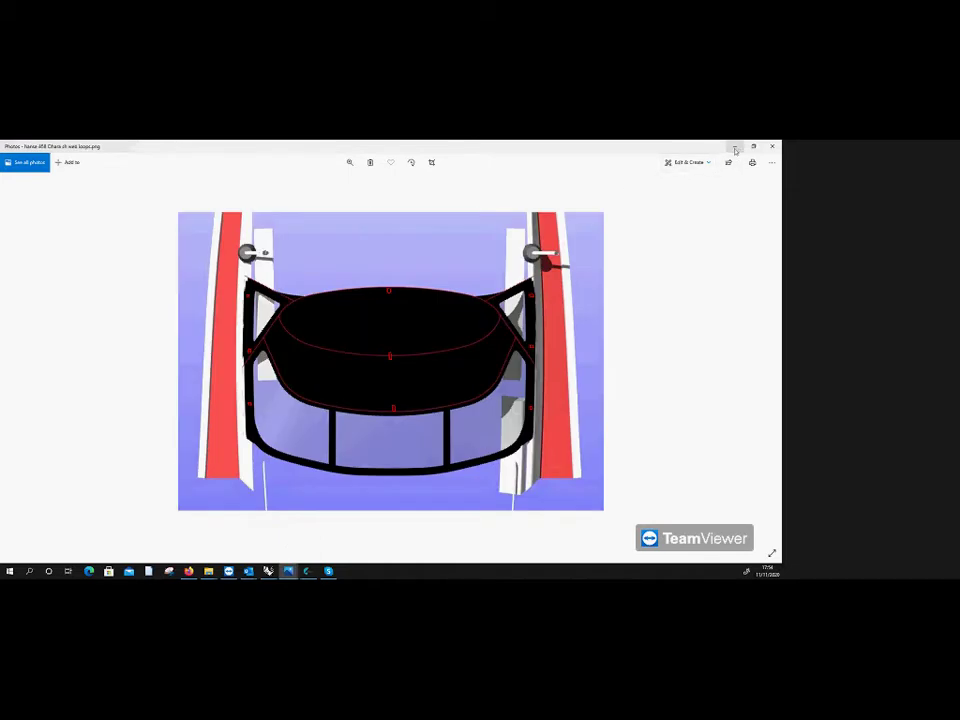
key("Right")
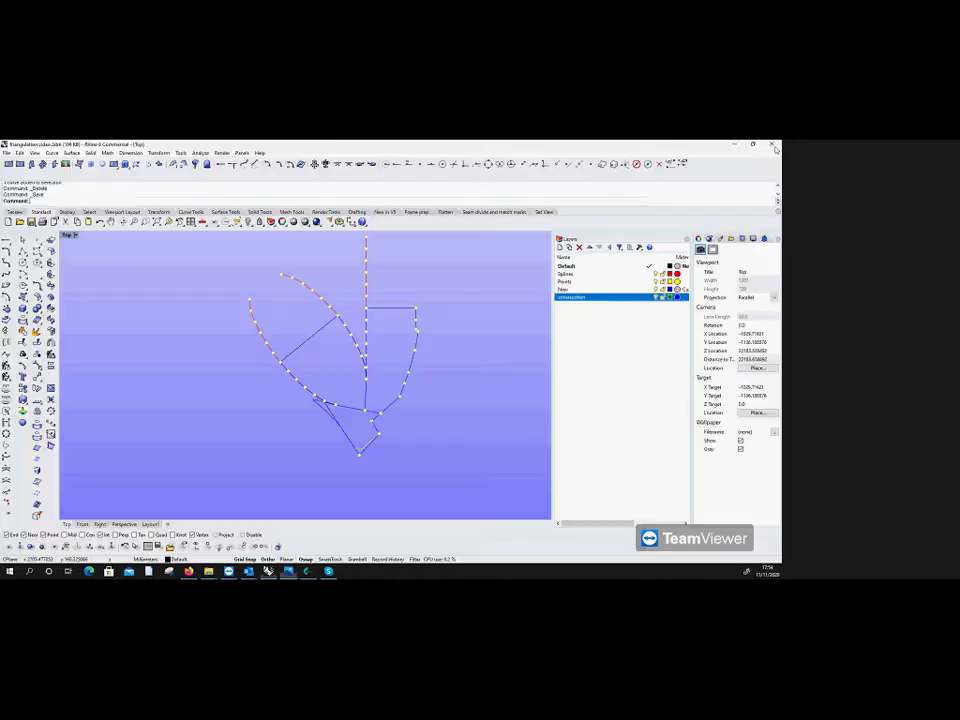
left_click(268, 571)
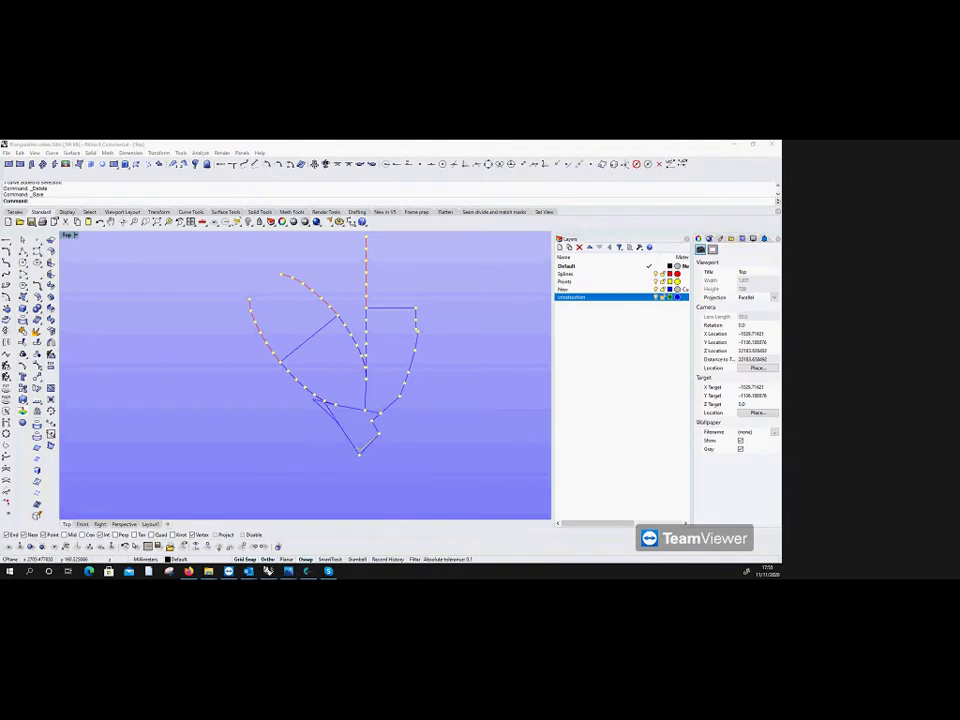
Step: Switch to Photos and view the photo of the boat's fitted blue sprayhood in a maximised window
key("alt+Tab")
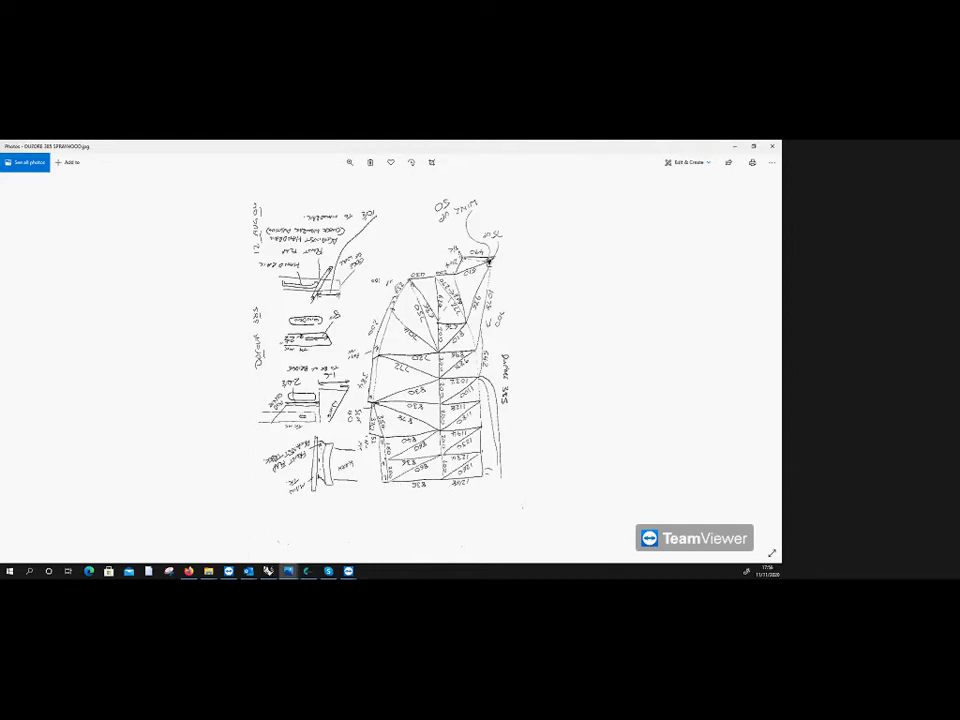
left_click_drag(424, 252, 309, 250)
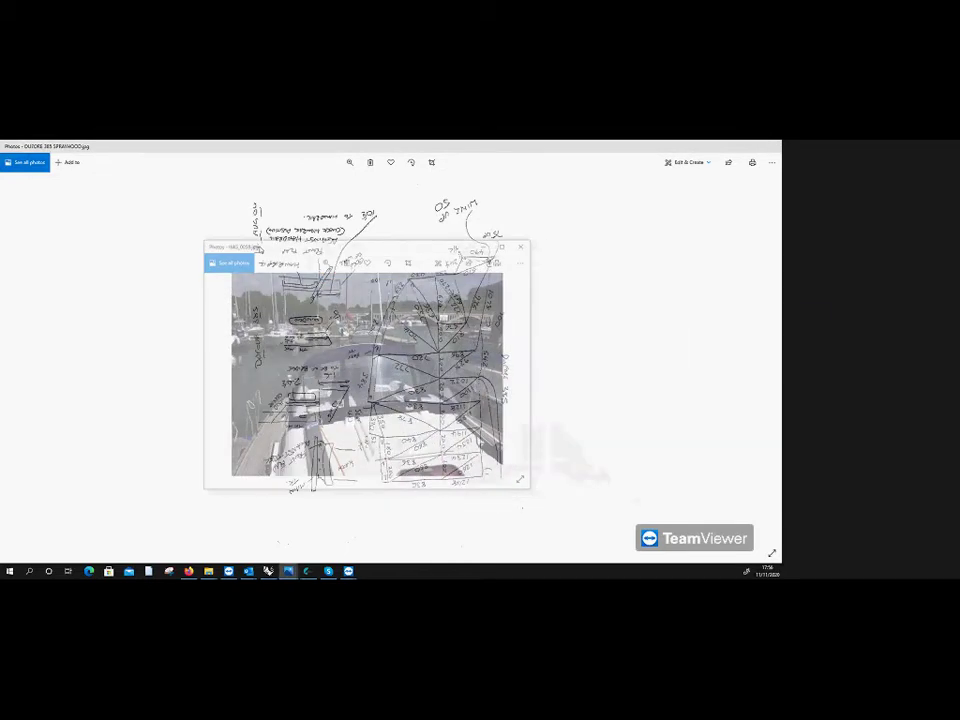
left_click(502, 246)
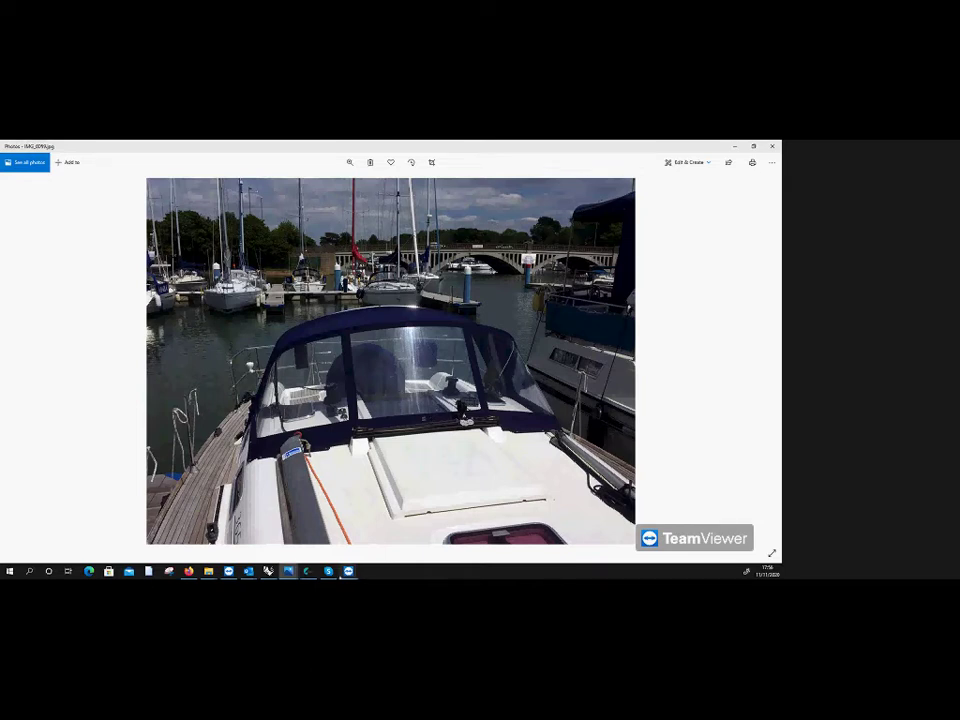
mouse_move(348, 571)
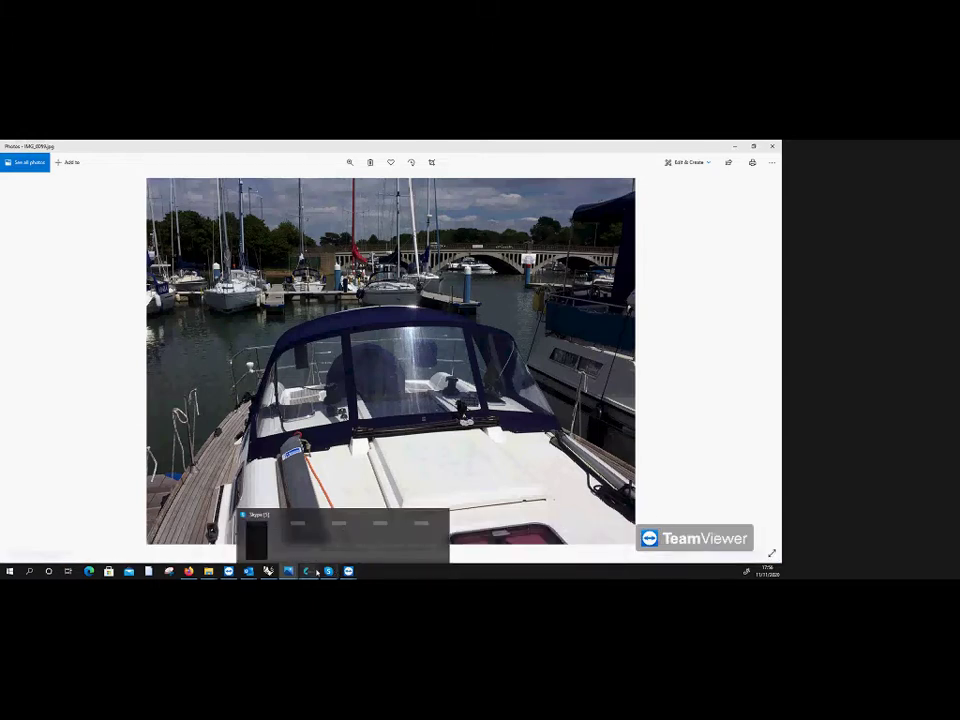
Step: Return to Rhino and turn off the construction, New, Points and Splines layers
mouse_move(268, 571)
left_click(283, 505)
scroll(283, 480, "down", 2)
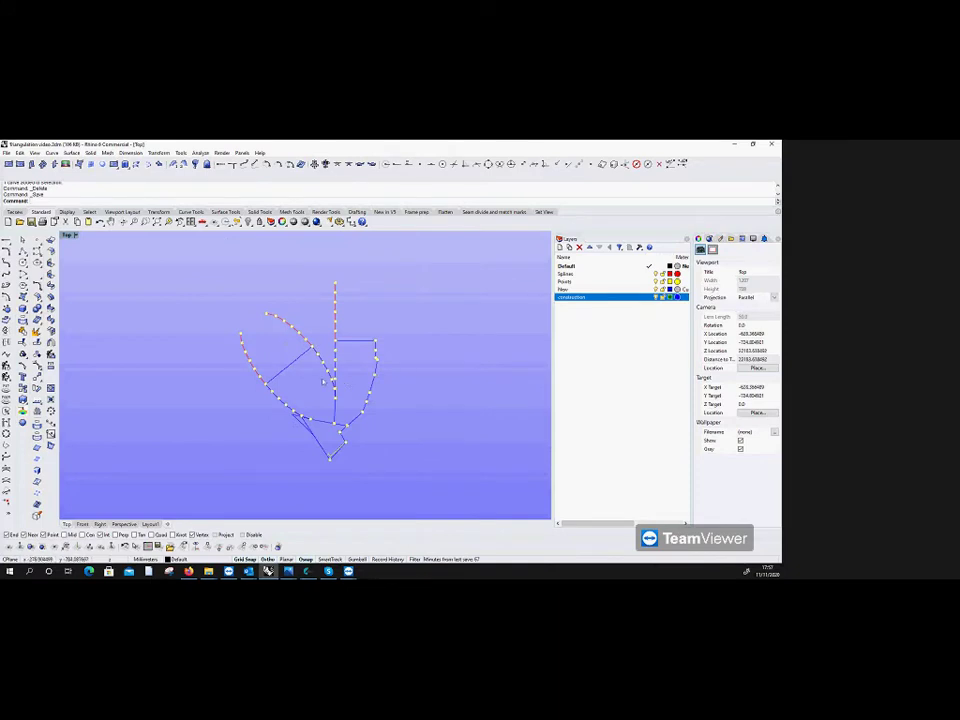
left_click(656, 297)
left_click(656, 289)
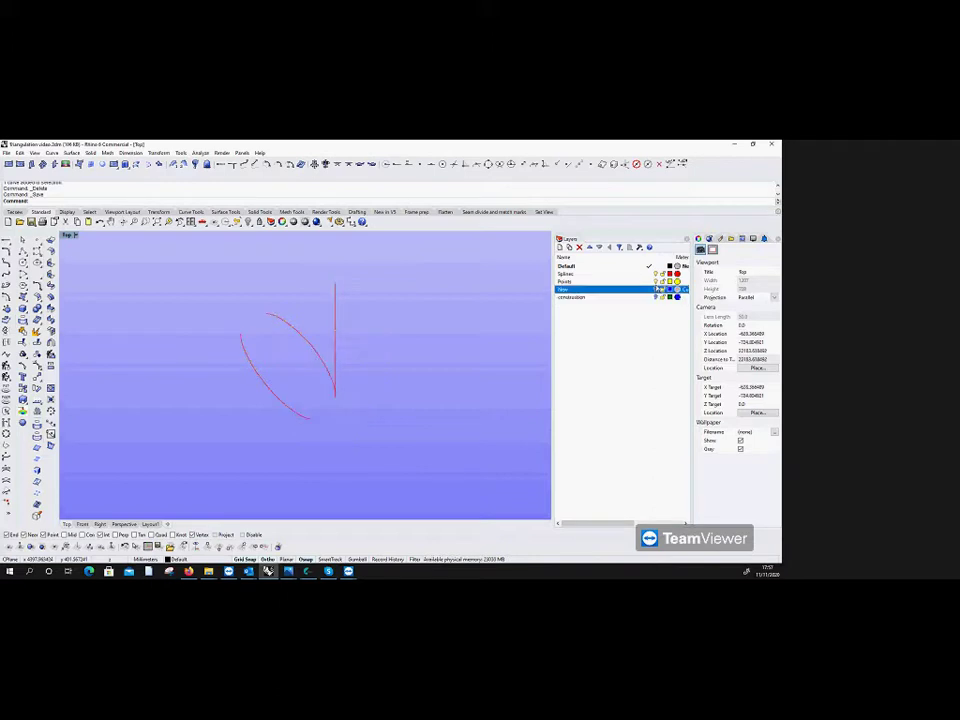
left_click(657, 282)
left_click(656, 274)
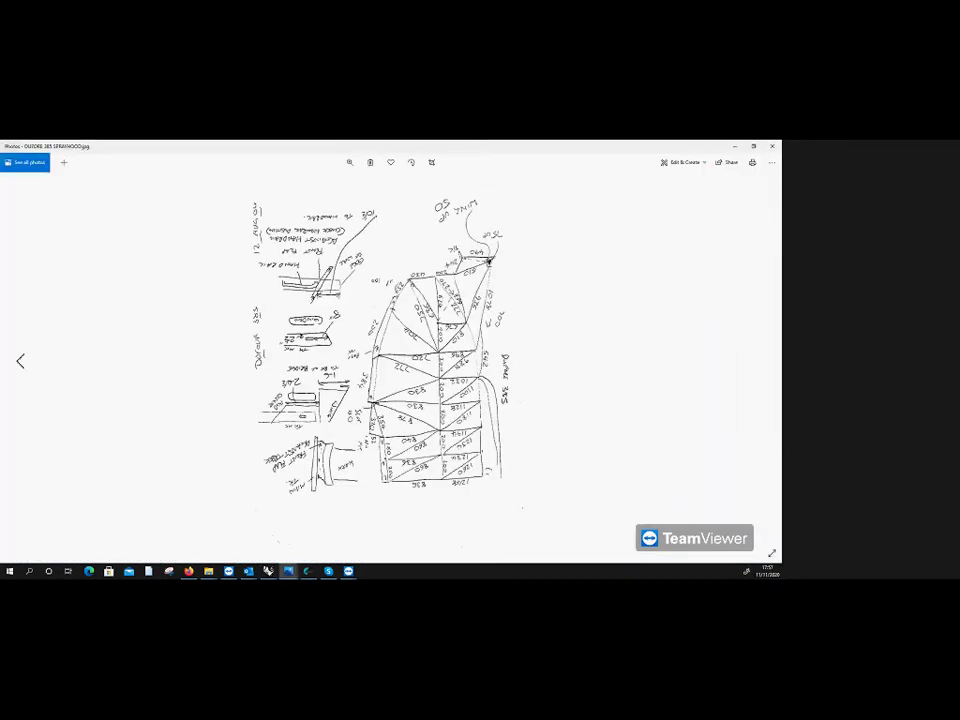
Step: Rotate the sprayhood measurement sketch by 180 degrees in Photos and check the boat photo before returning to Rhino
left_click(412, 164)
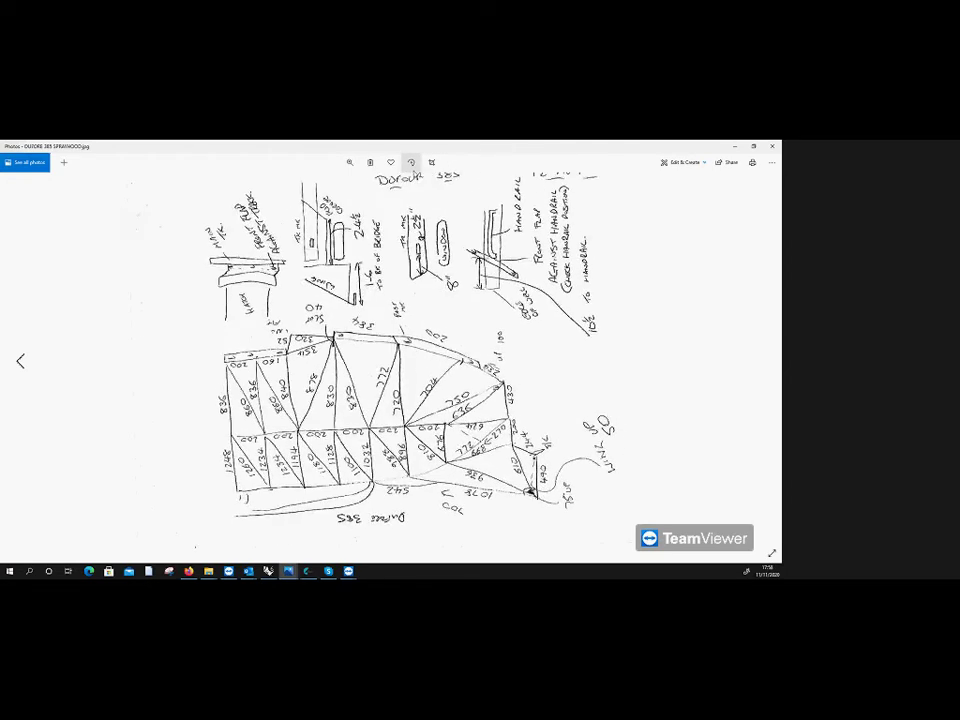
left_click(411, 163)
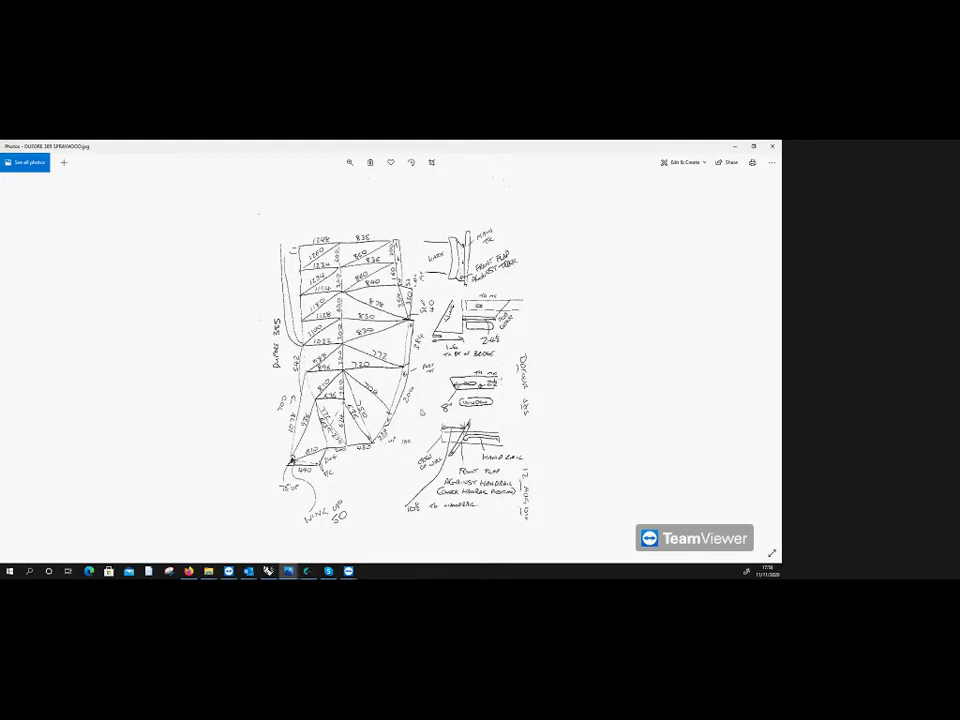
left_click(731, 146)
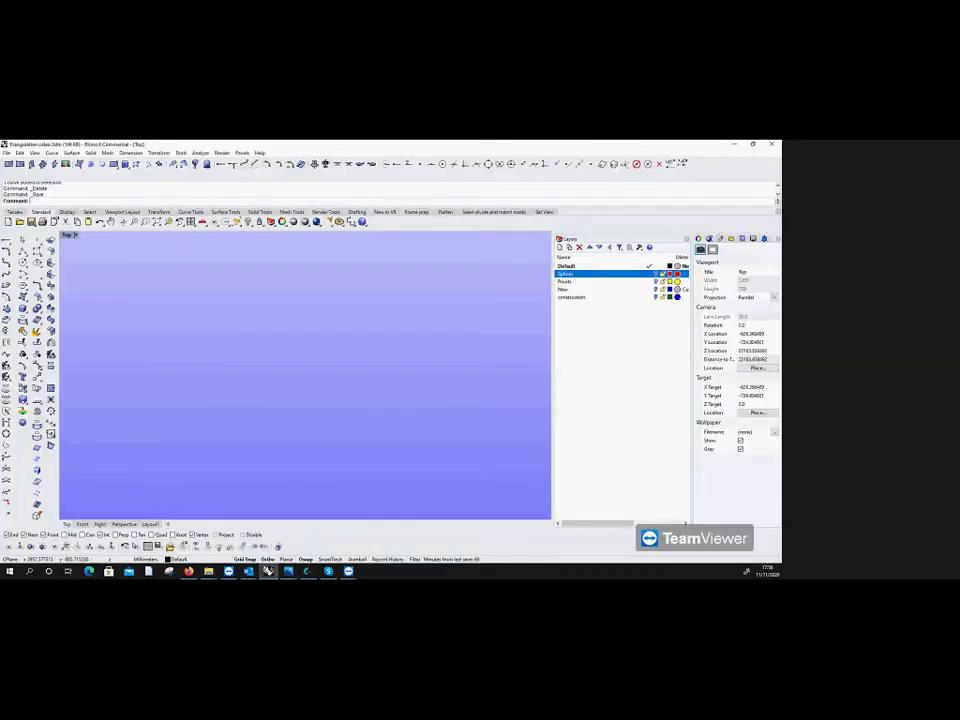
key("alt+Tab")
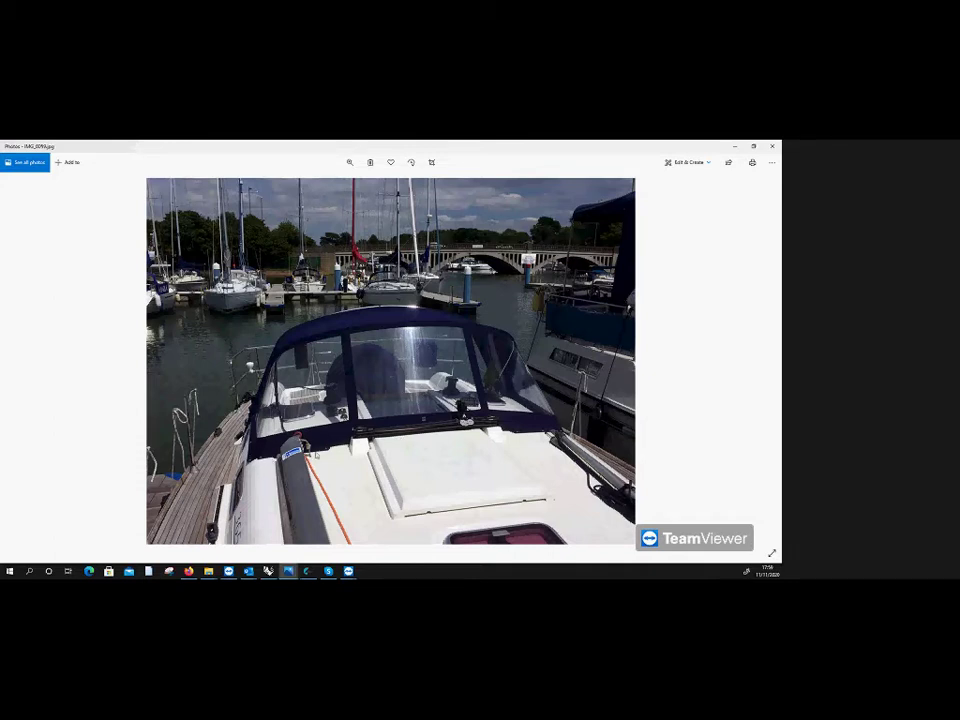
left_click(734, 146)
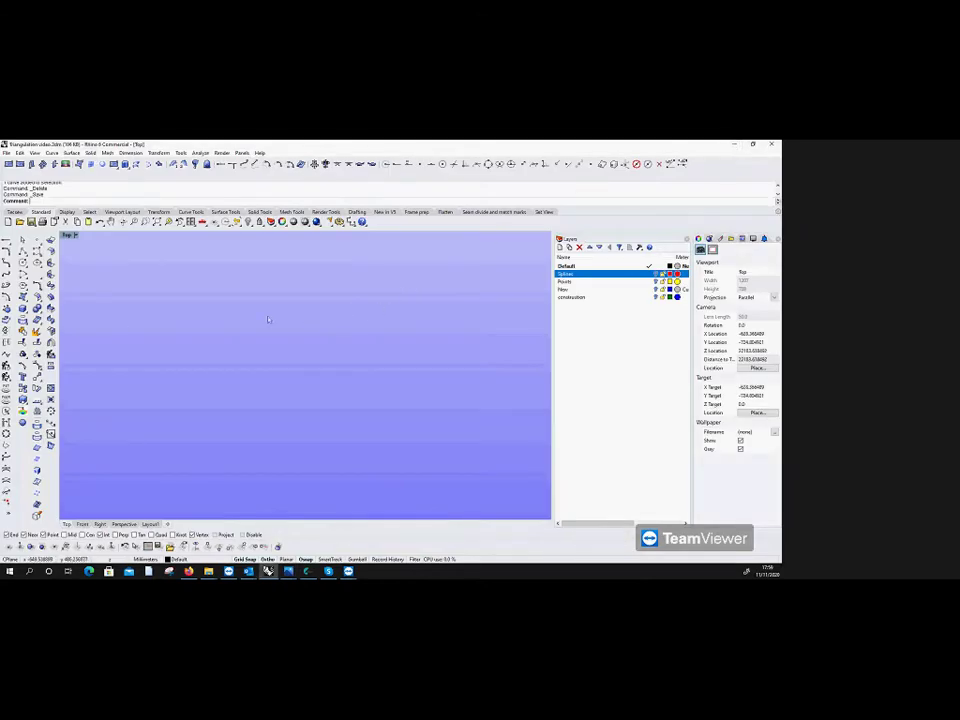
Step: Draw a horizontal 836 mm polyline starting at the origin in the Top view
left_click(22, 251)
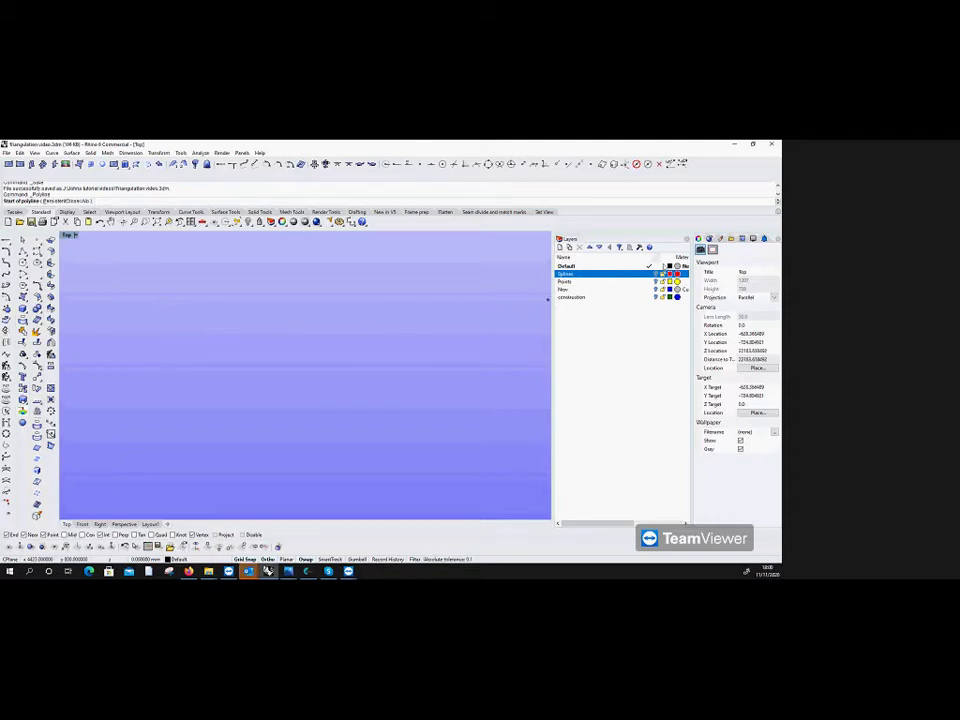
left_click(660, 273)
left_click(660, 273)
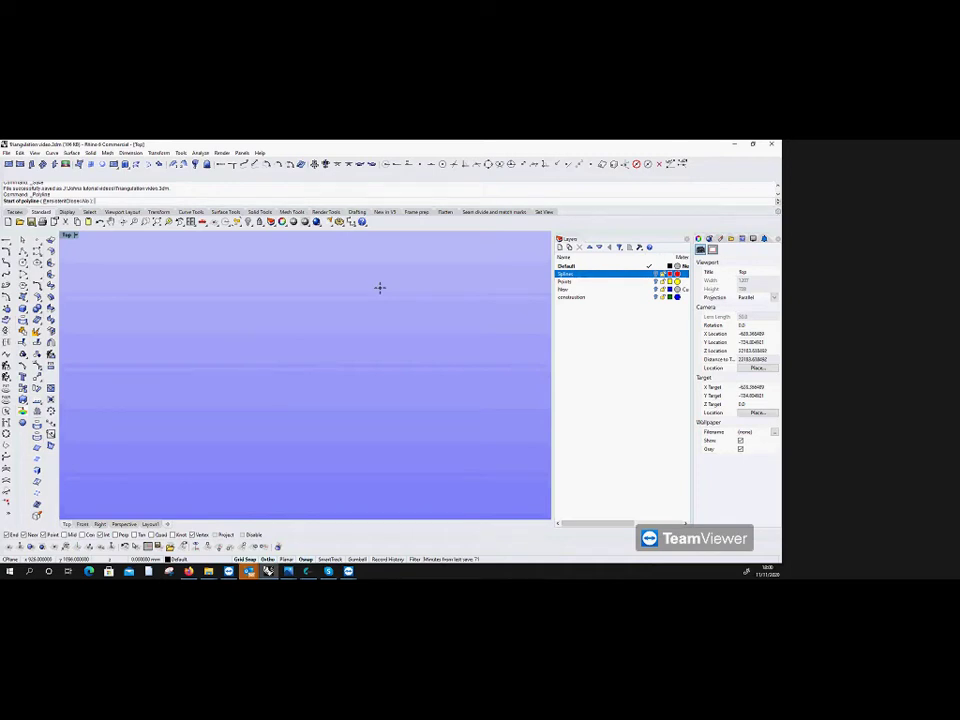
left_click(334, 341)
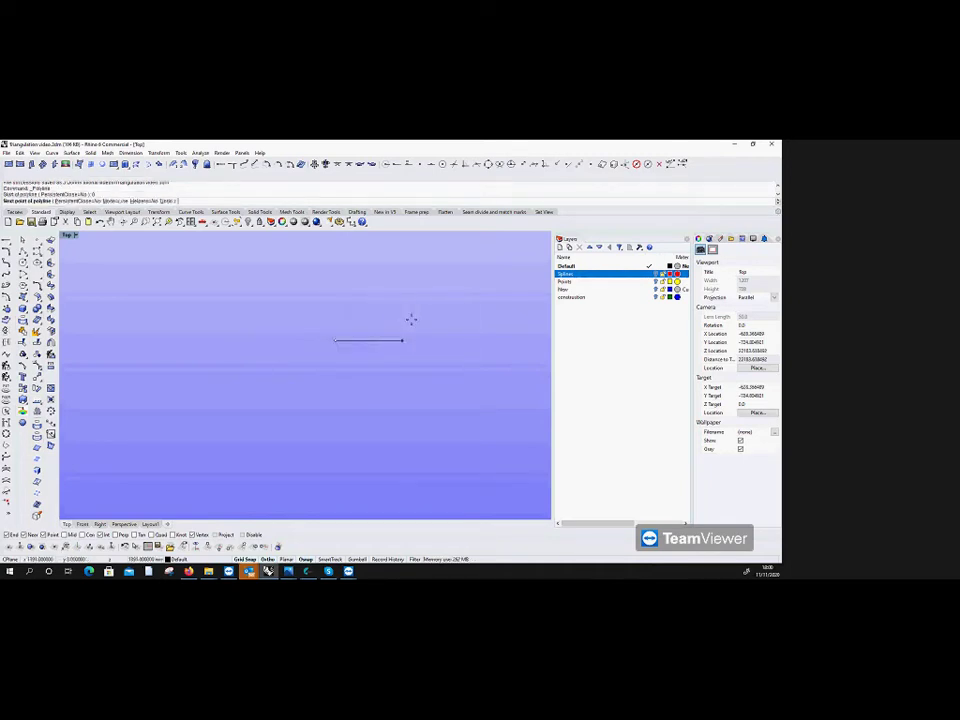
type("48")
key("Return")
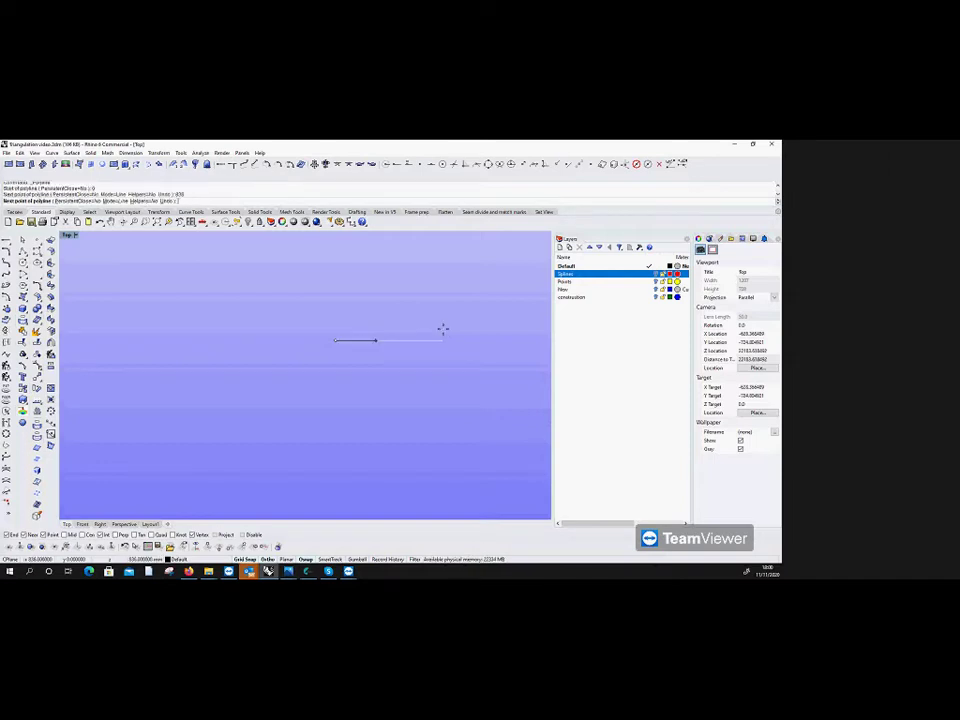
left_click(443, 329)
key("Return")
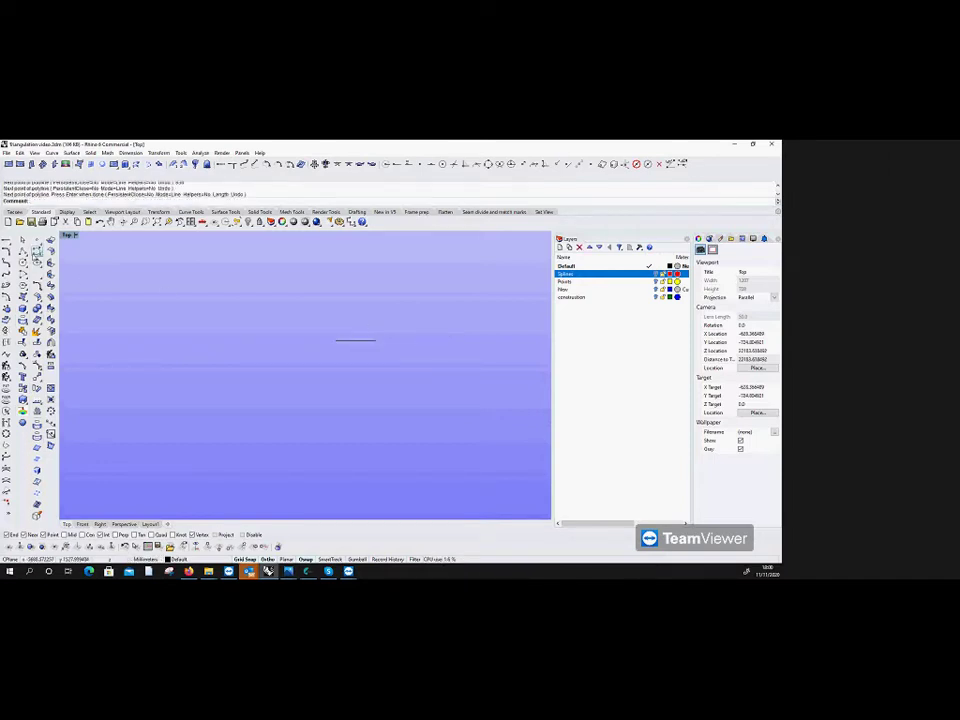
Step: Draw a circle of radius 200 mm centred on each end of the 836 mm line
left_click(22, 263)
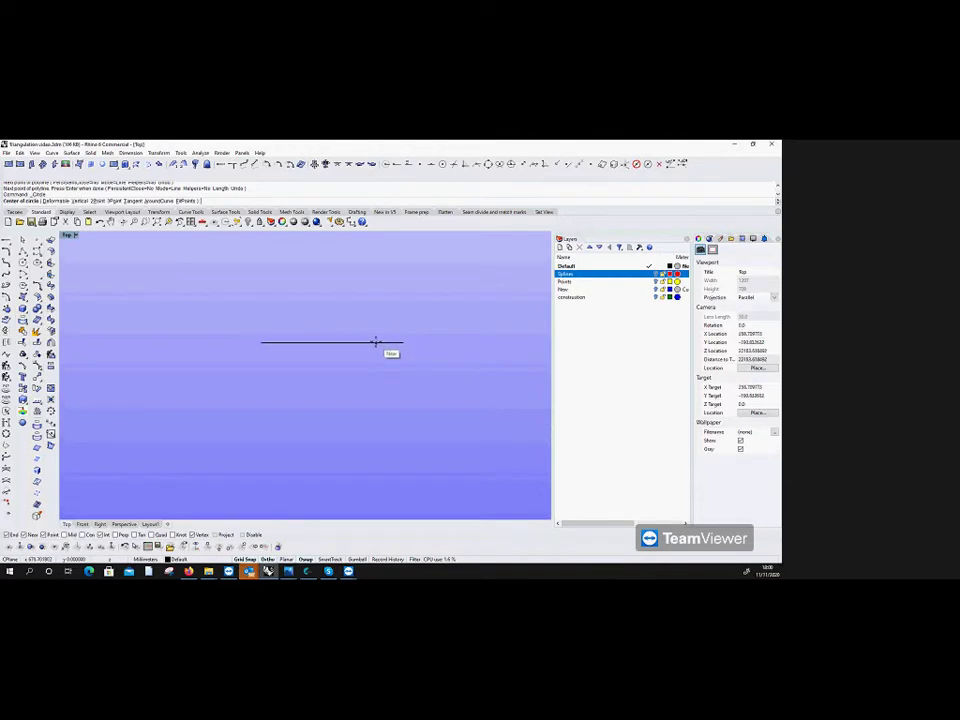
left_click(260, 343)
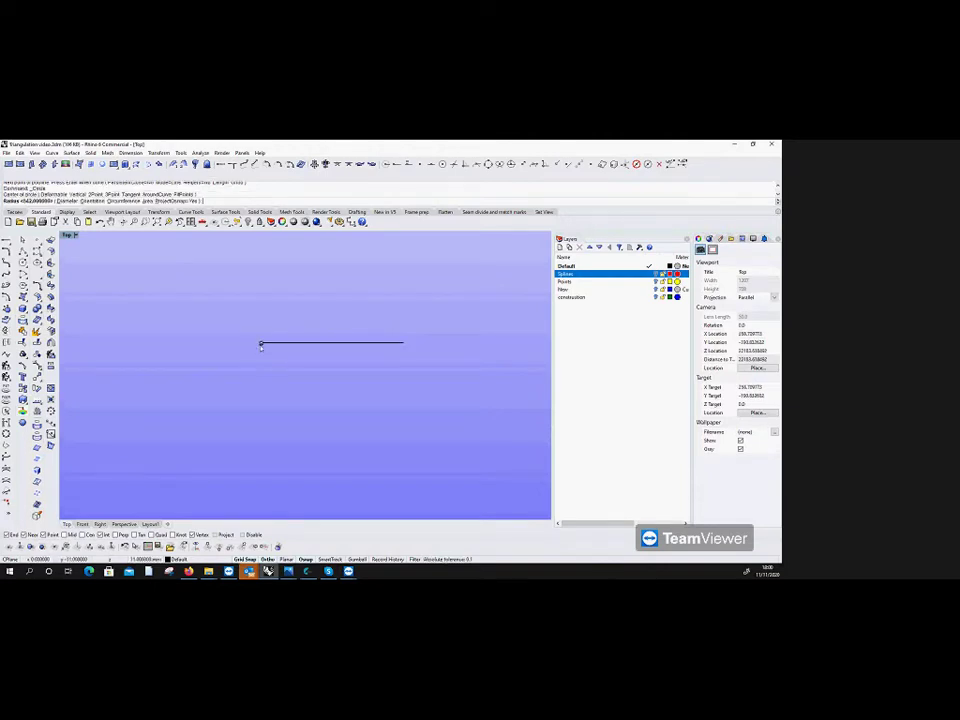
type("200")
key("Return")
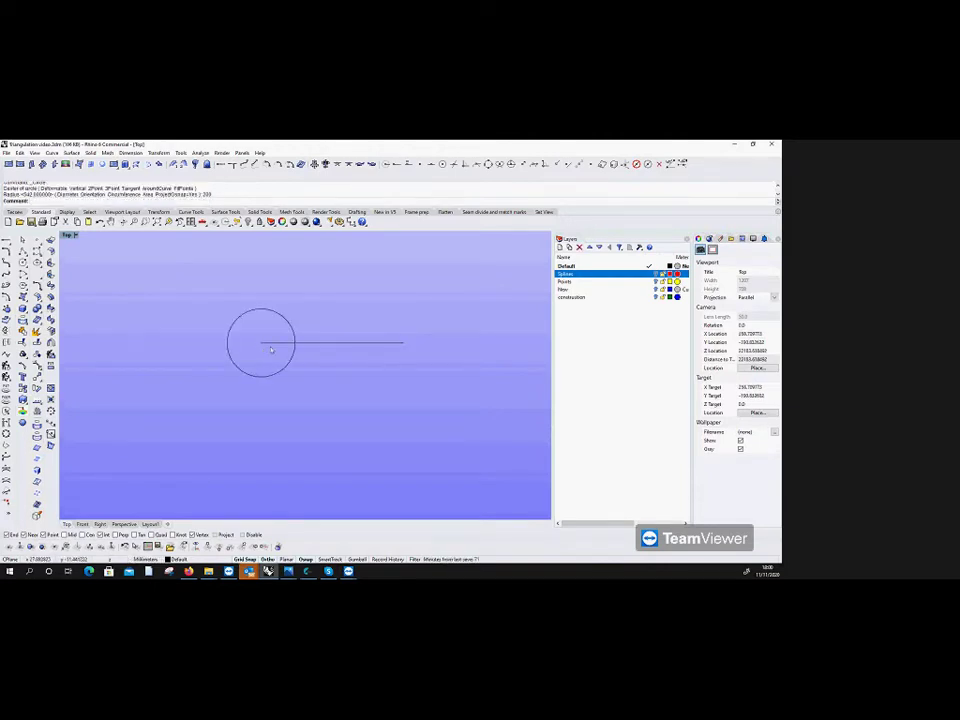
key("Return")
left_click(403, 343)
key("Return")
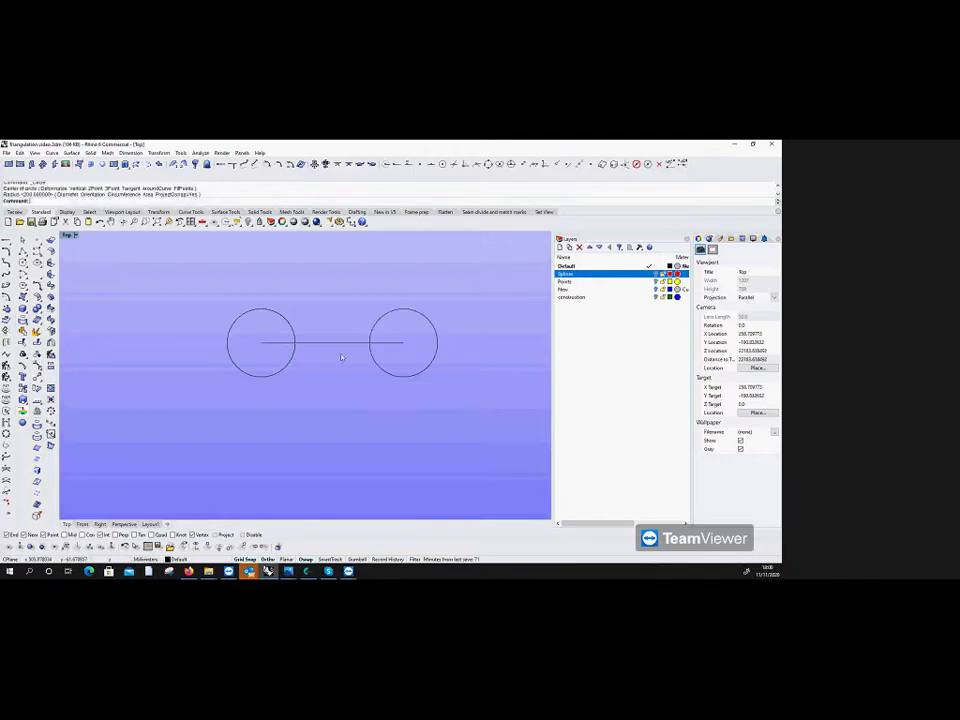
Step: Draw a circle of radius 860 mm centred on the right end of the 836 mm line
key("Return")
left_click(403, 343)
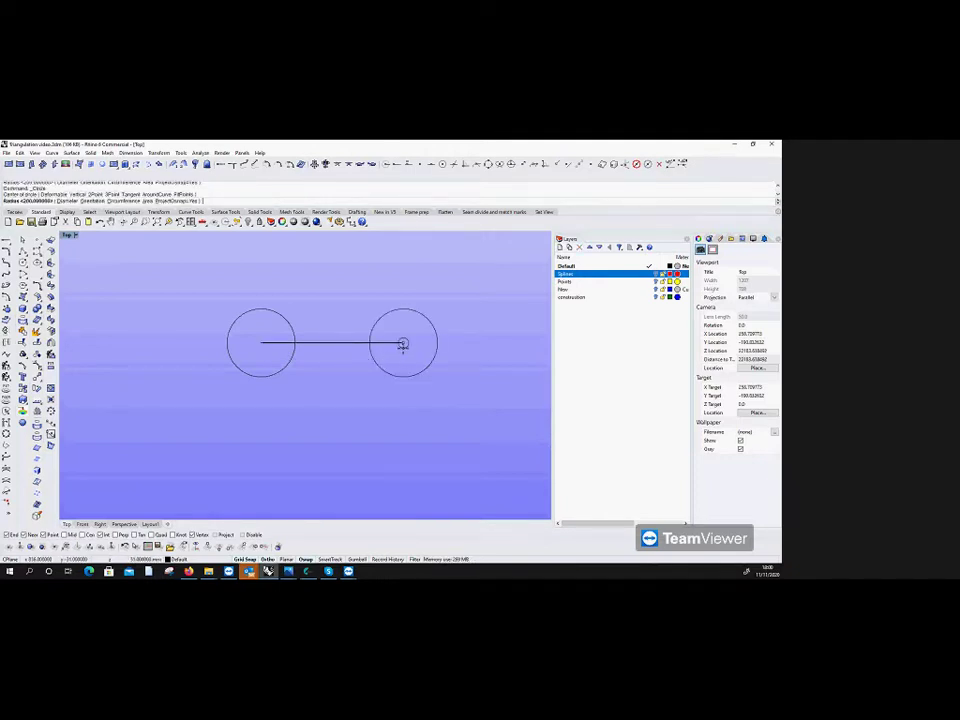
type("850")
key("Return")
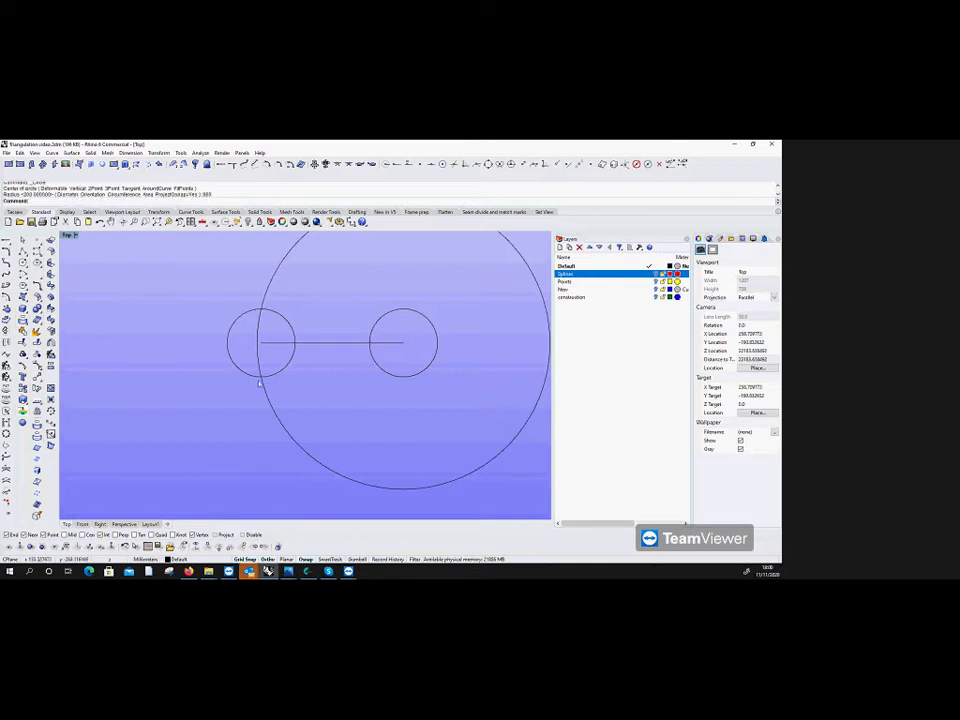
Step: Place a point at the lower intersection of the 860 mm circle and the left 200 mm circle, and delete those two circles
left_click(36, 241)
left_click(266, 381)
key("Return")
left_click(265, 378)
key("Delete")
left_click(268, 398)
key("Delete")
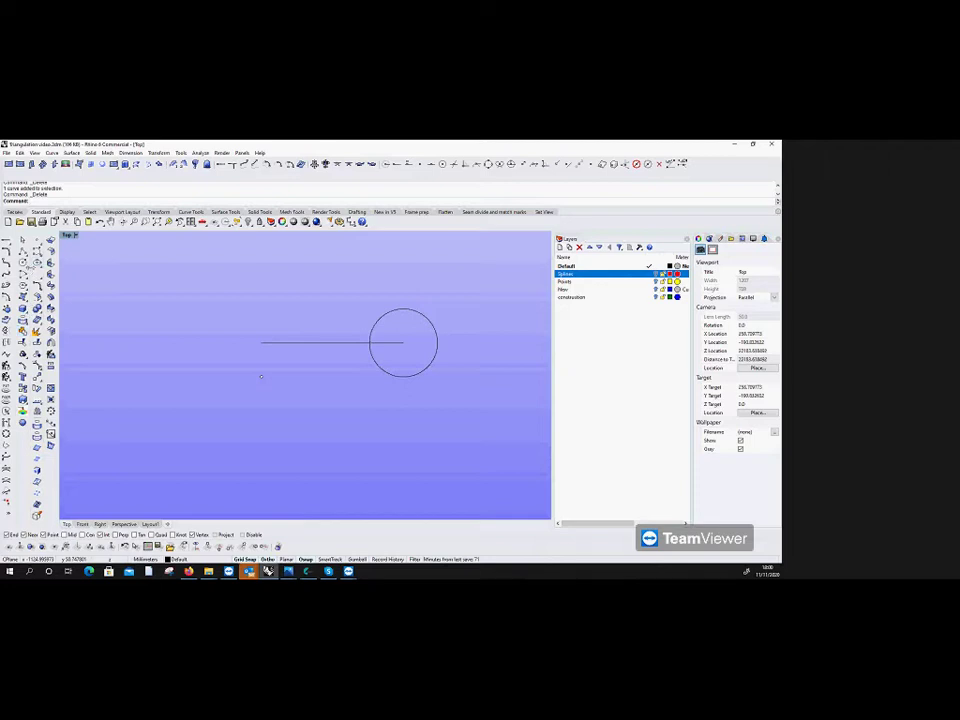
Step: Draw two circles of radius 836 mm and 200 mm centred on the point below the line's left end
left_click(22, 263)
left_click(259, 377)
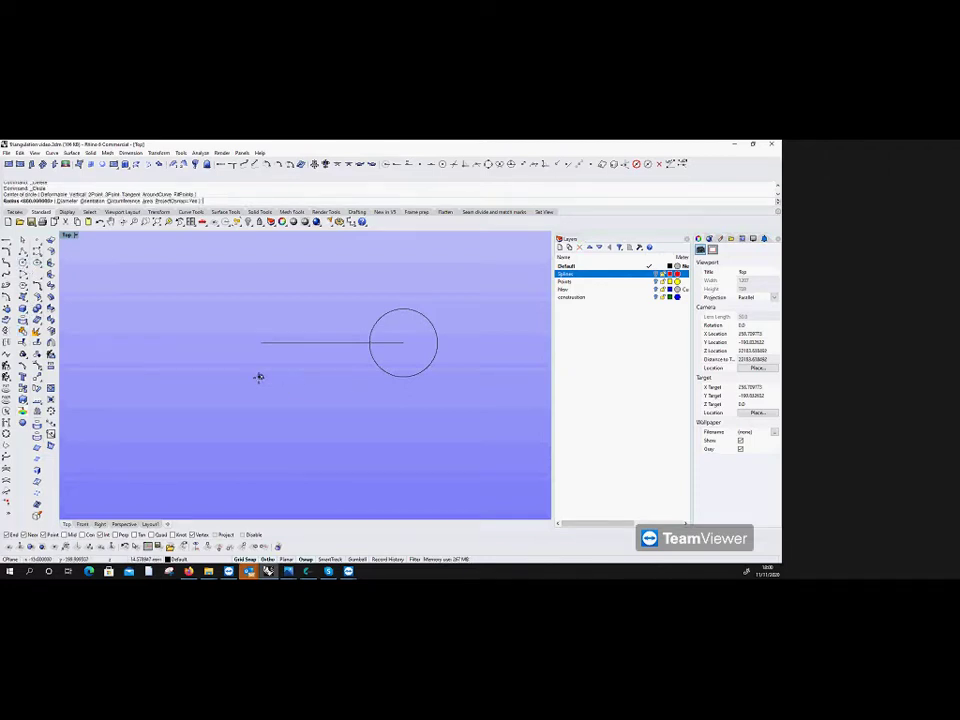
type("2030")
key("Return")
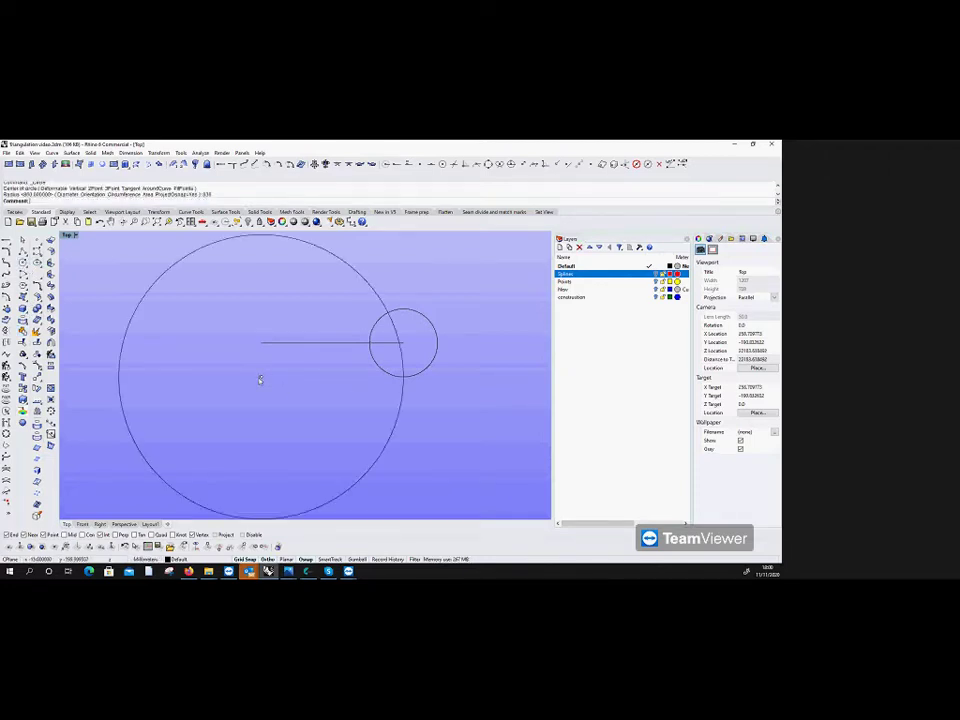
left_click(22, 264)
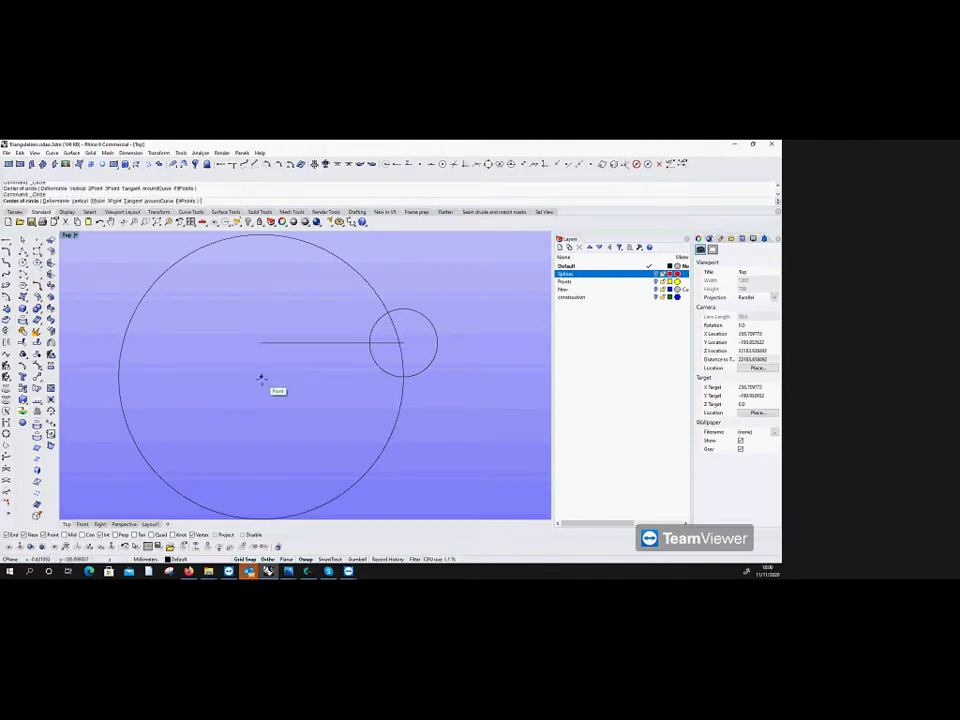
left_click(261, 377)
type("200")
key("Return")
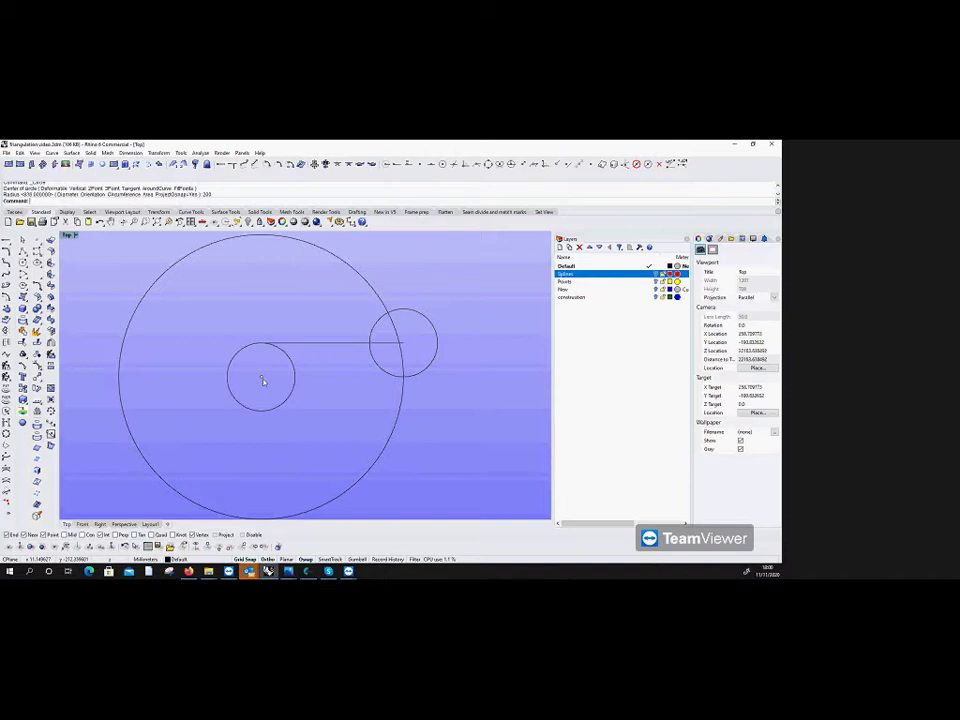
Step: Place a point at the lower intersection of the 836 mm circle and the right 200 mm circle, and delete those two circles
right_click(27, 197)
left_click(27, 181)
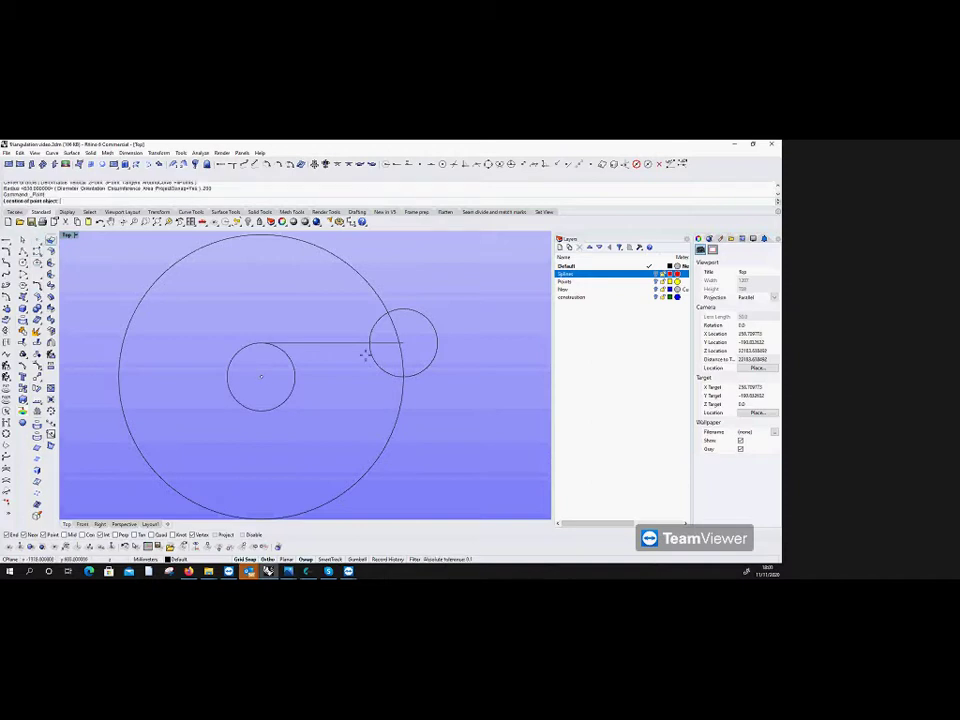
left_click(402, 378)
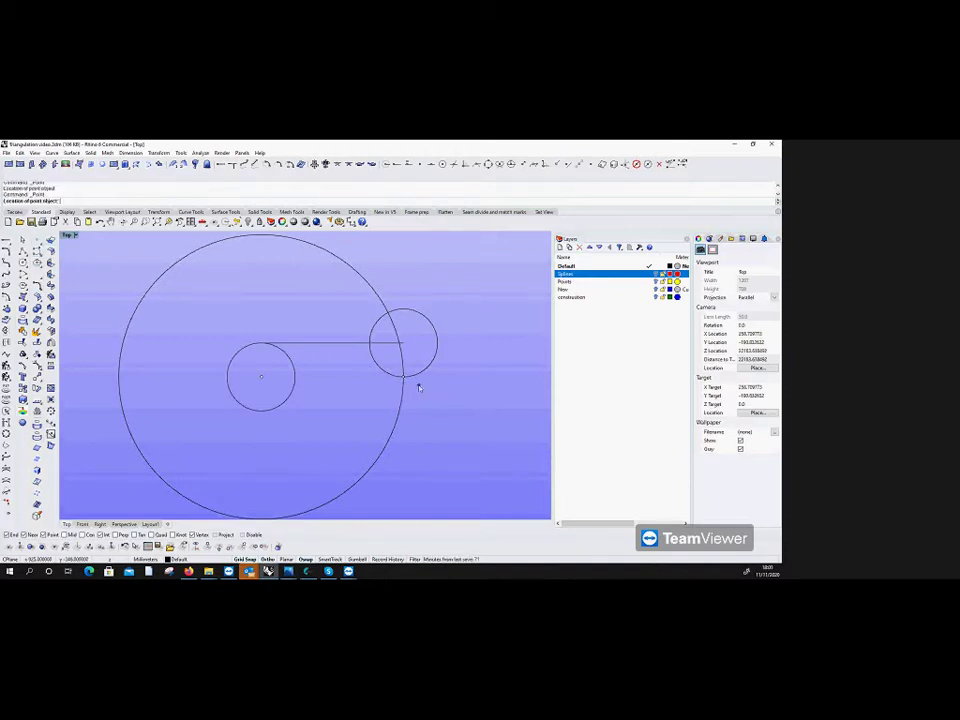
left_click(406, 370)
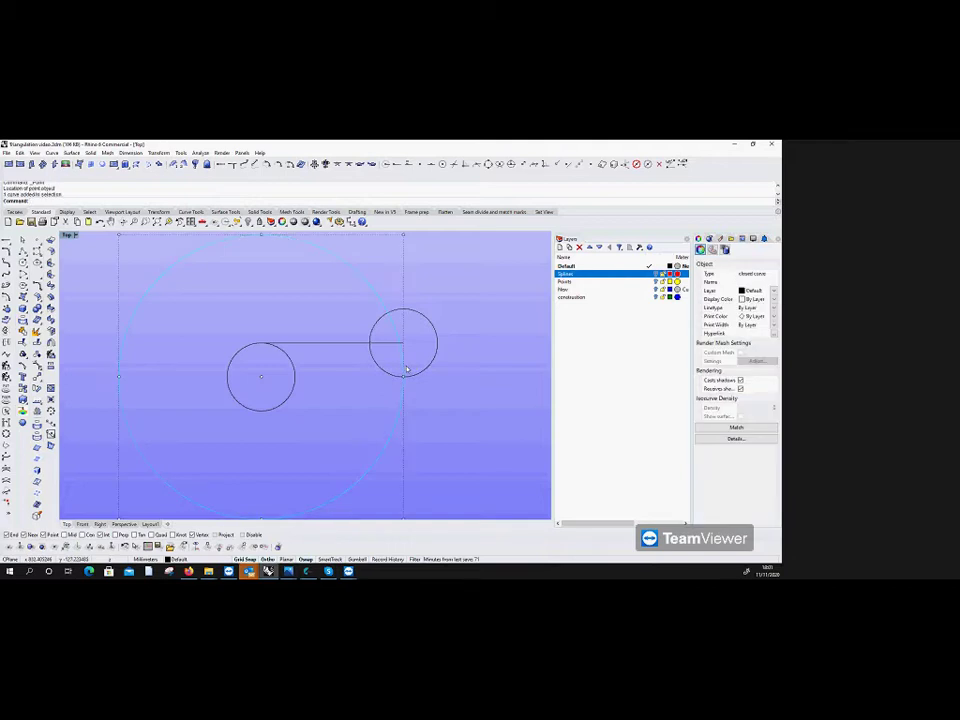
key("Delete")
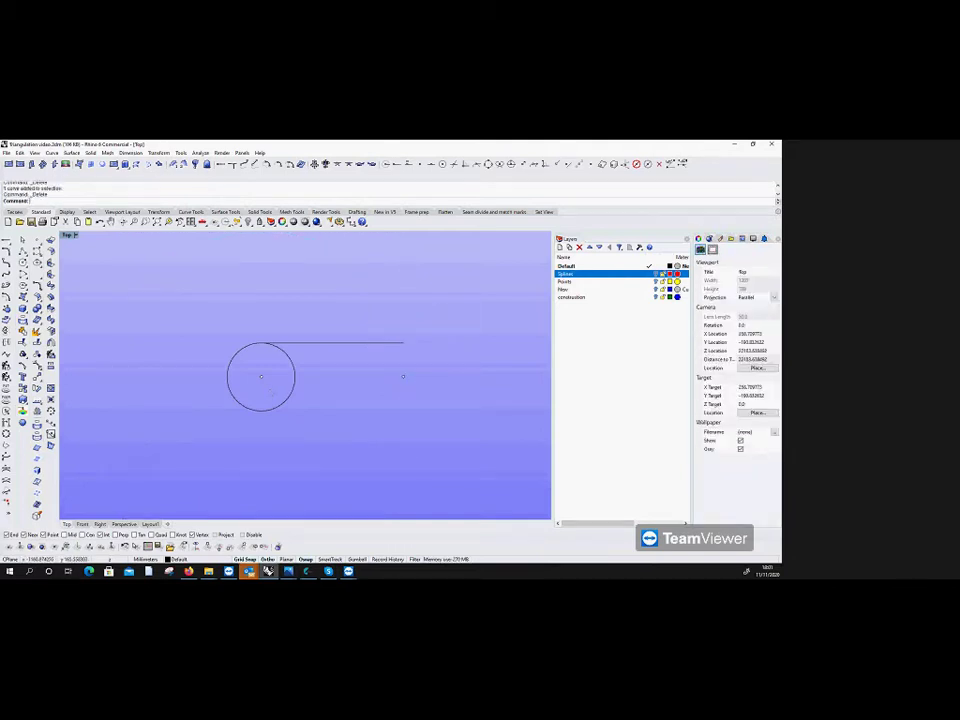
Step: Draw a circle of radius 860 mm centred on the point below the line's right end
left_click(7, 264)
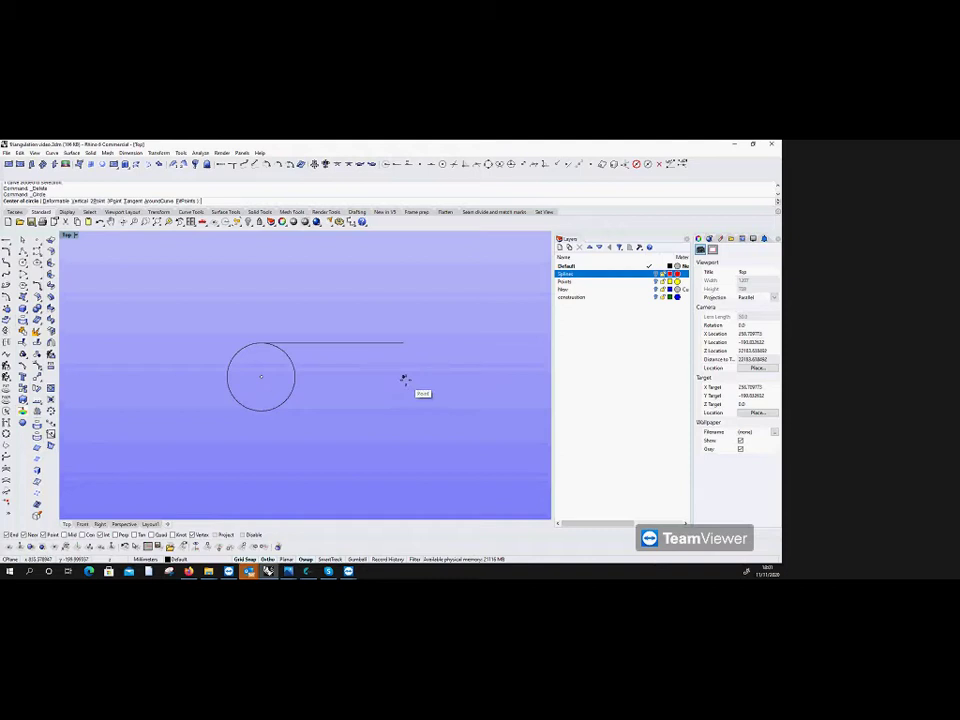
left_click(404, 378)
key("Return")
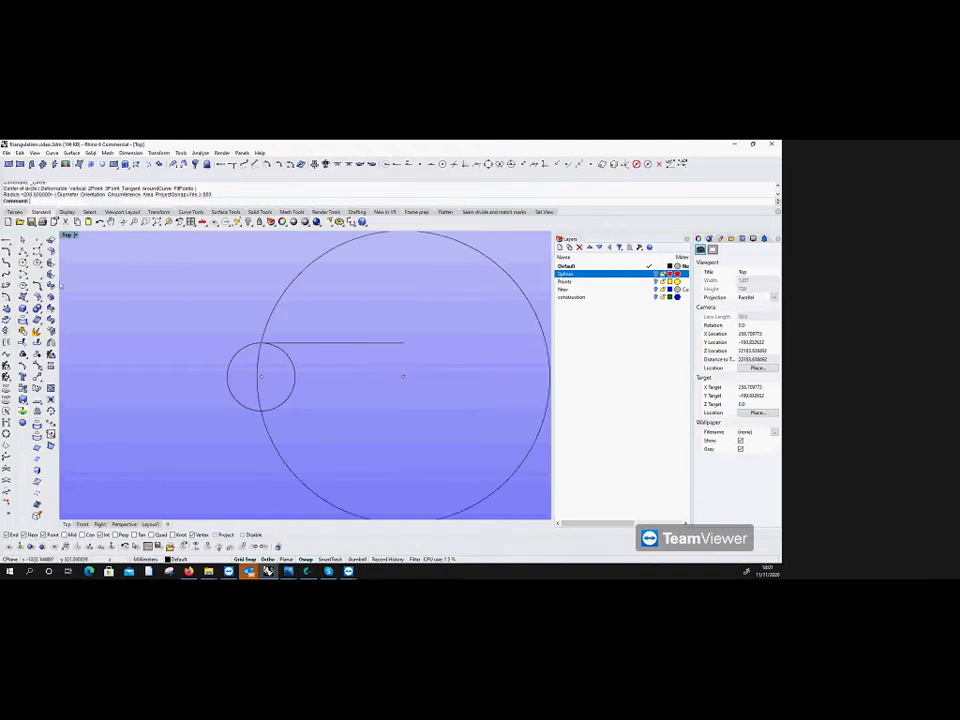
Step: Place a point at the lower intersection of the 860 mm circle and the remaining 200 mm circle, and delete both circles
left_click(7, 242)
scroll(260, 412, "up", 6)
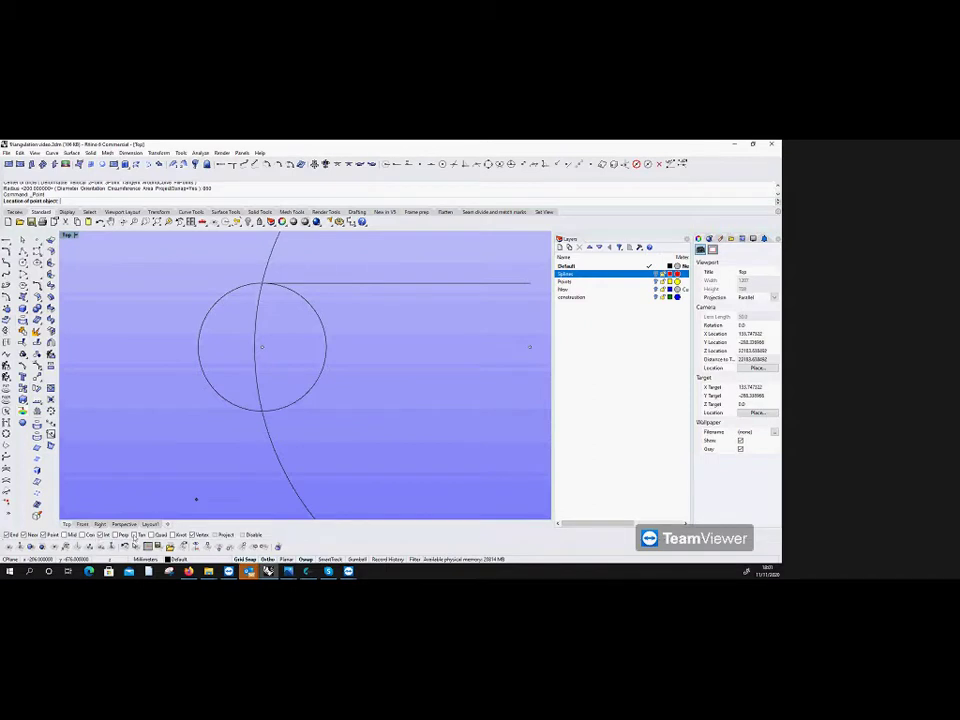
key("Escape")
left_click(275, 412)
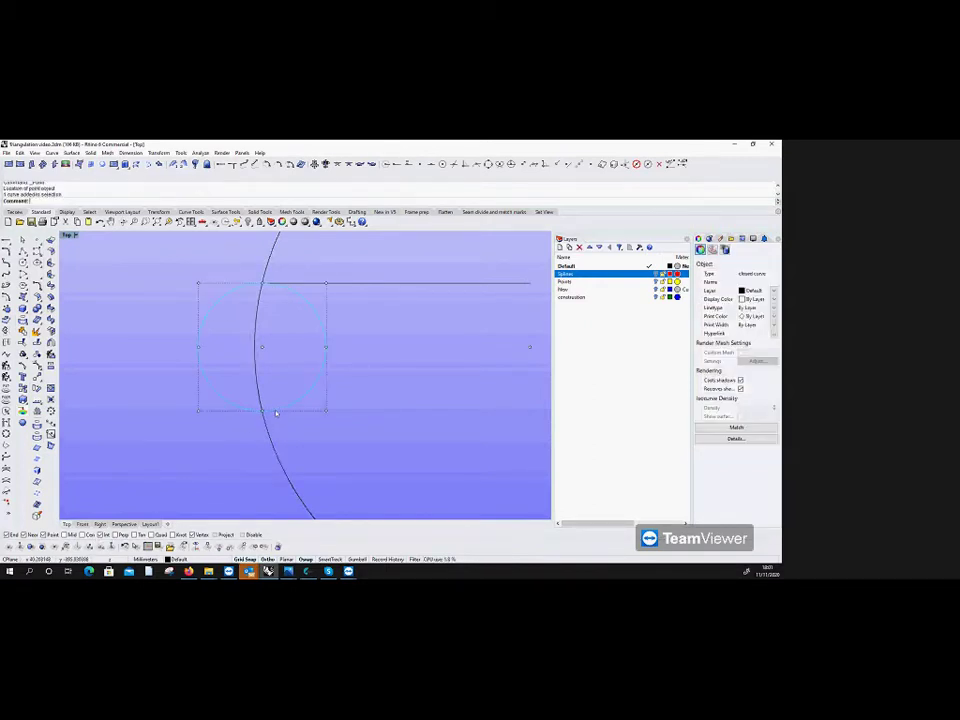
key("Delete")
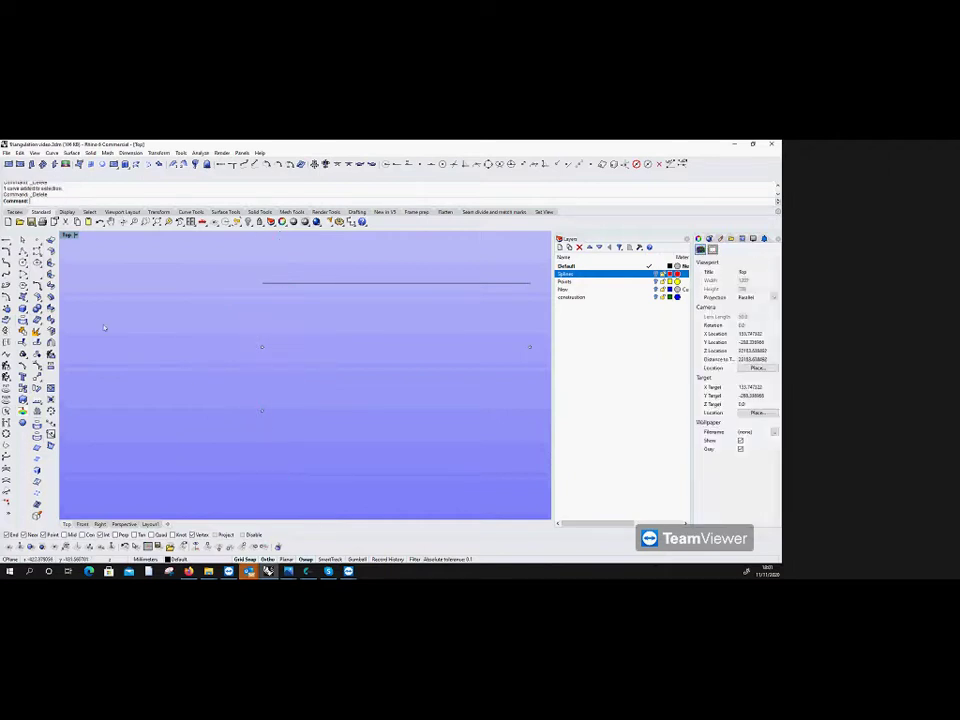
Step: Draw a circle of radius 840 mm on the lowest left point and one of radius 160 mm on the right point below the line
key("Return")
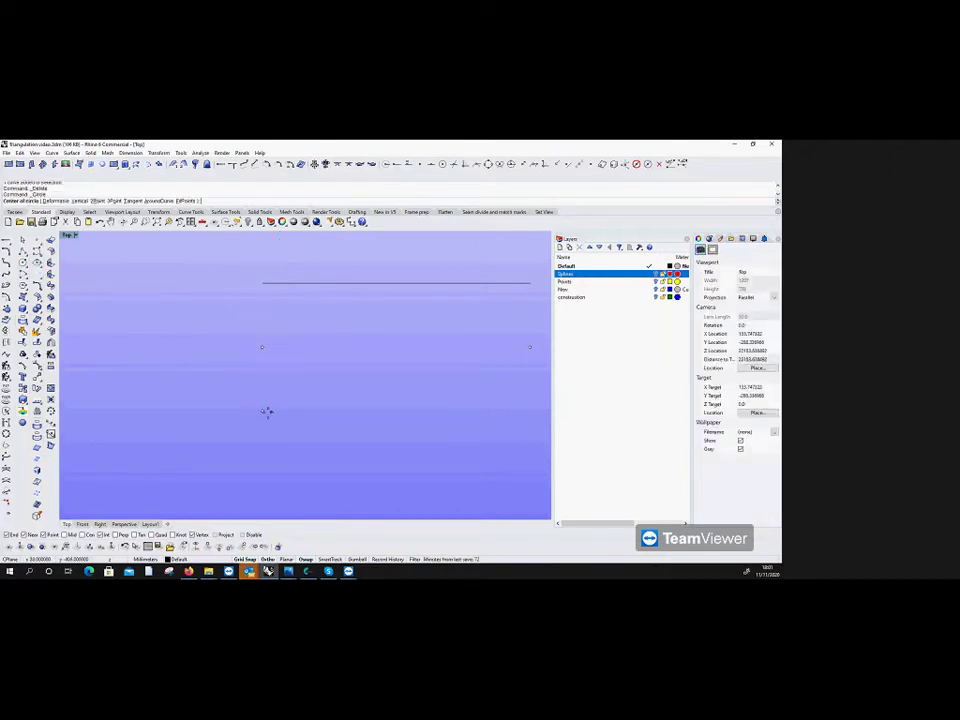
left_click(264, 411)
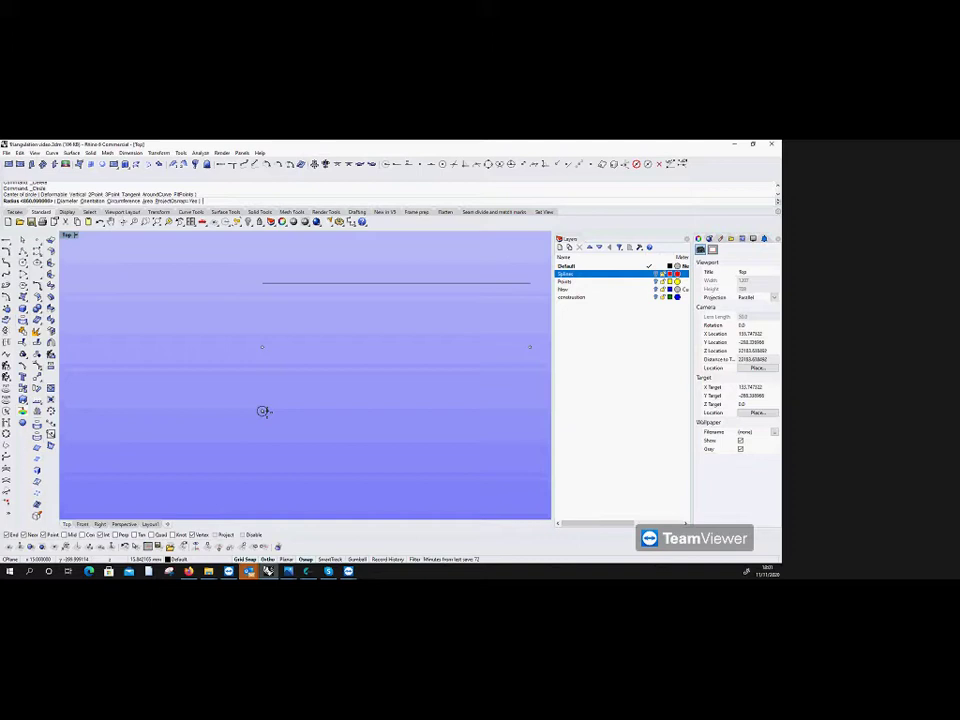
type("343")
key("Return")
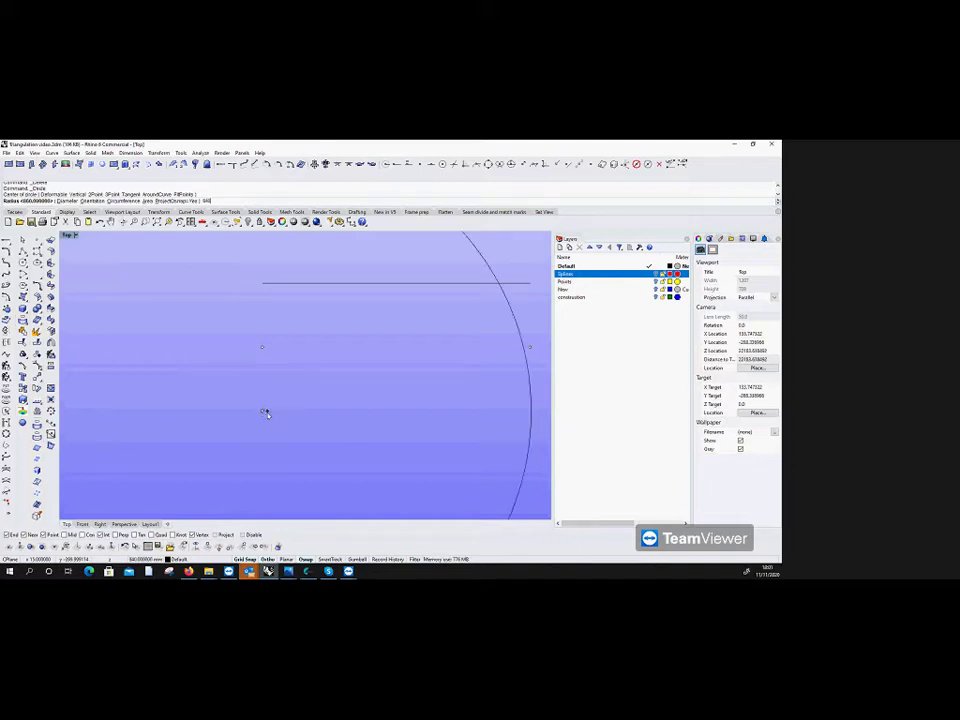
scroll(247, 427, "down", 2)
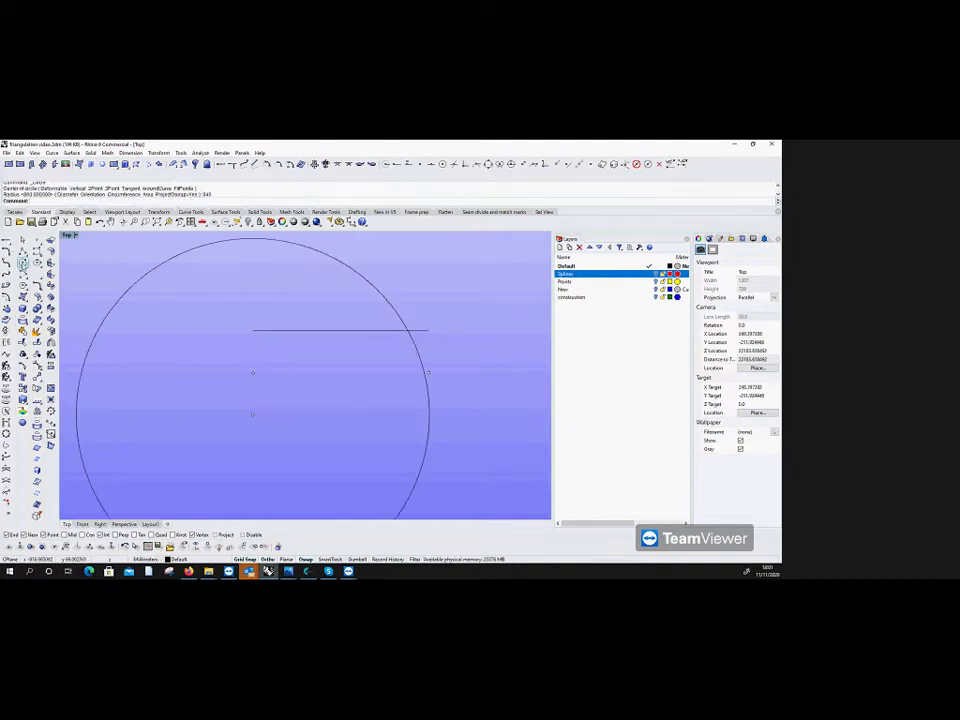
key("Return")
left_click(429, 373)
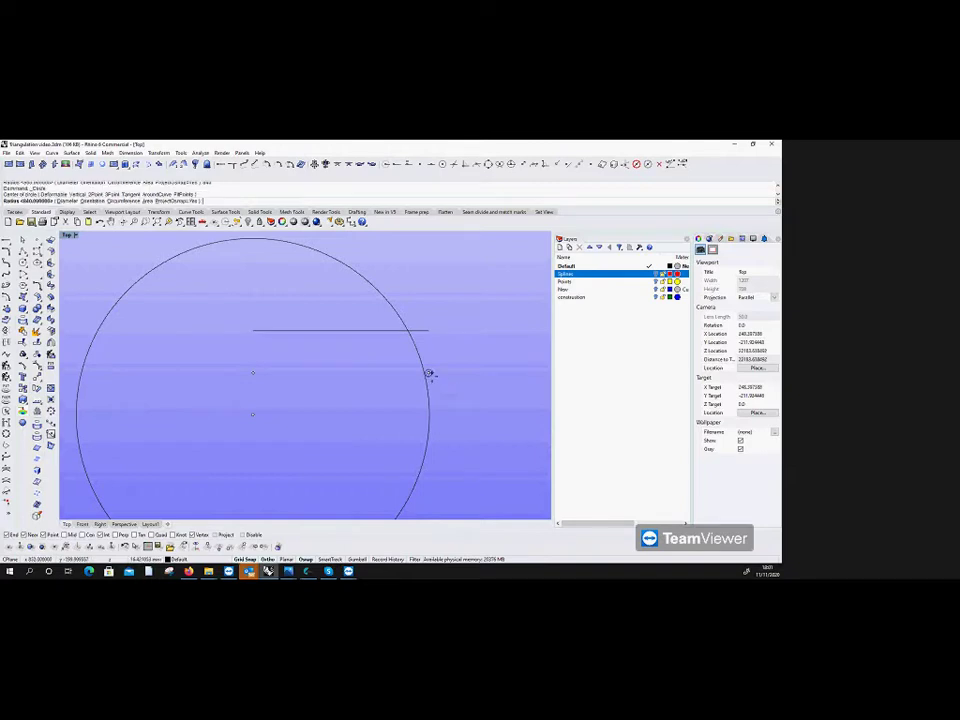
type("100")
key("Return")
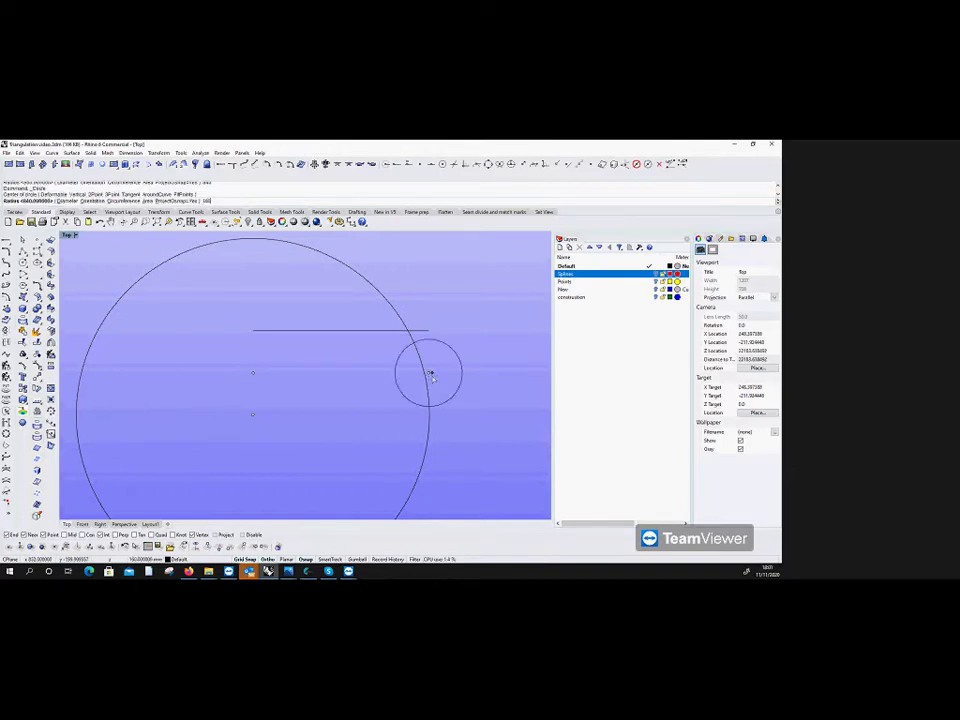
Step: Place a point at the lower intersection of the 840 mm and 160 mm circles, and delete both circles
left_click(8, 241)
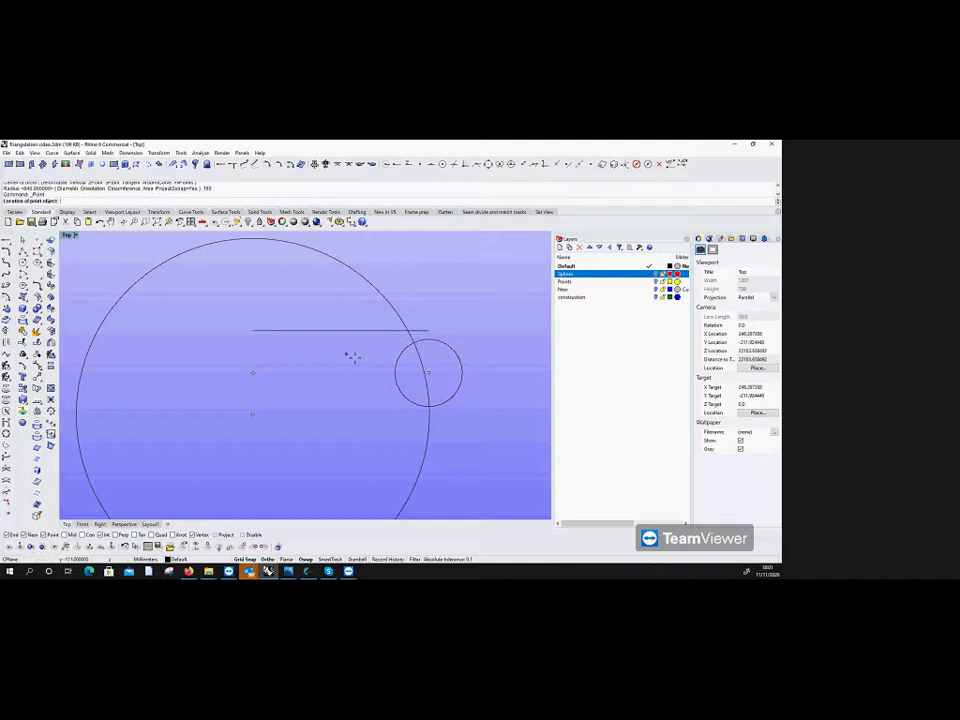
key("Escape")
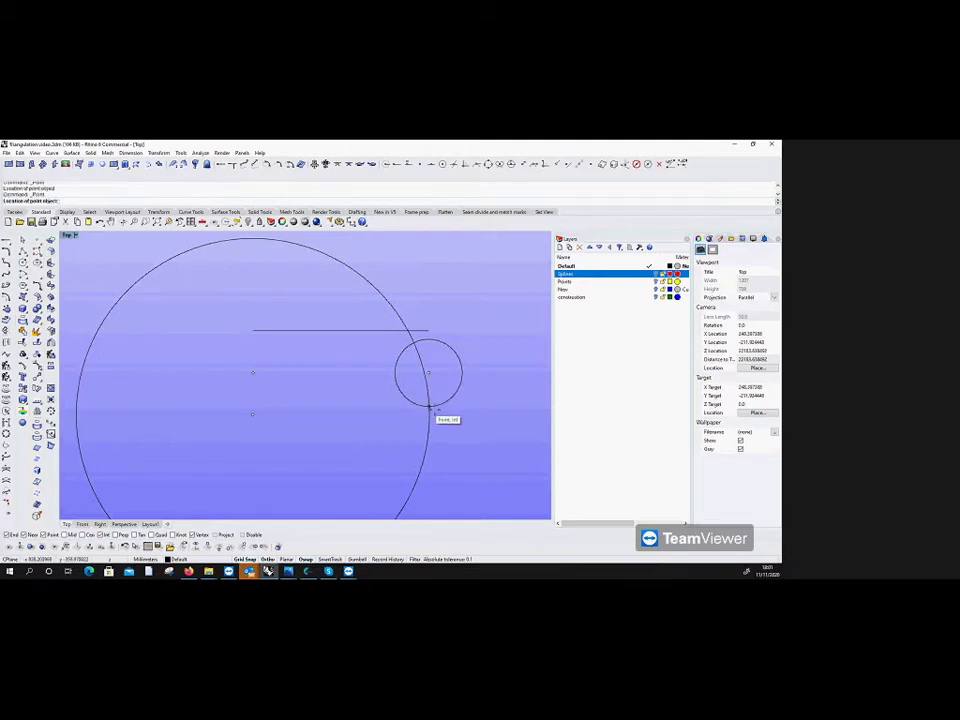
left_click(436, 410)
key("Delete")
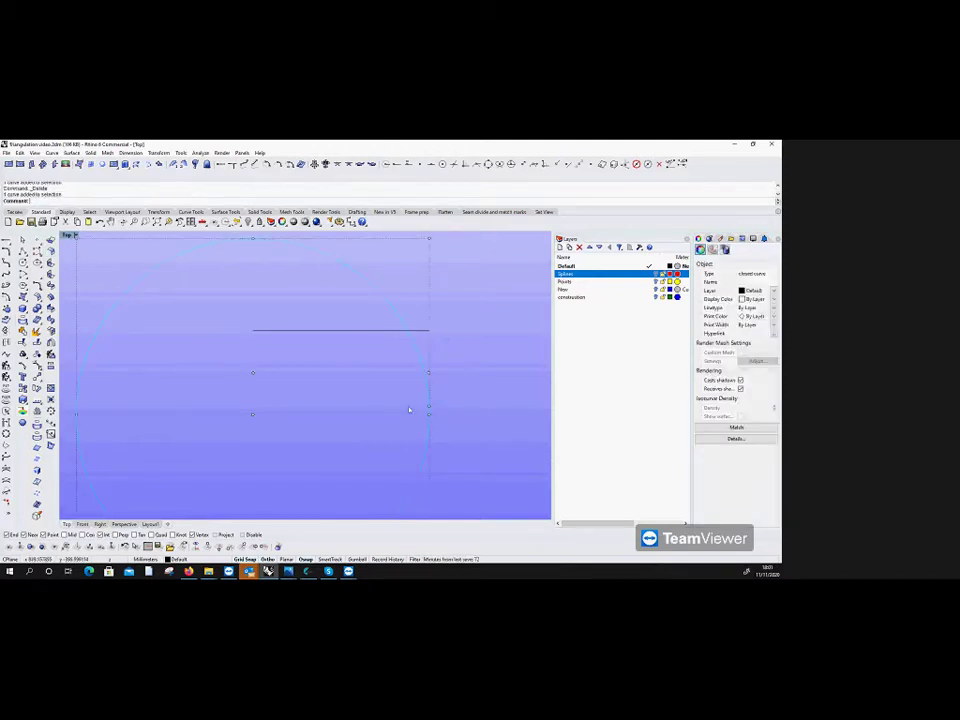
Step: Draw a circle of radius 354 mm on the lowest right point and one of radius 878 mm on the lowest left point
left_click(8, 262)
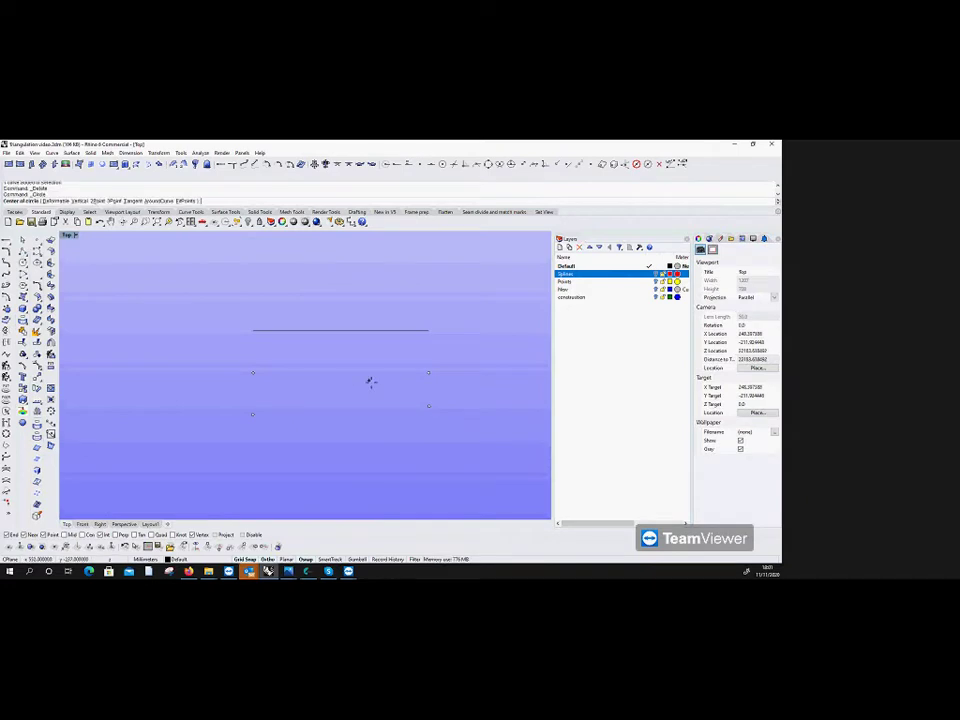
left_click(429, 406)
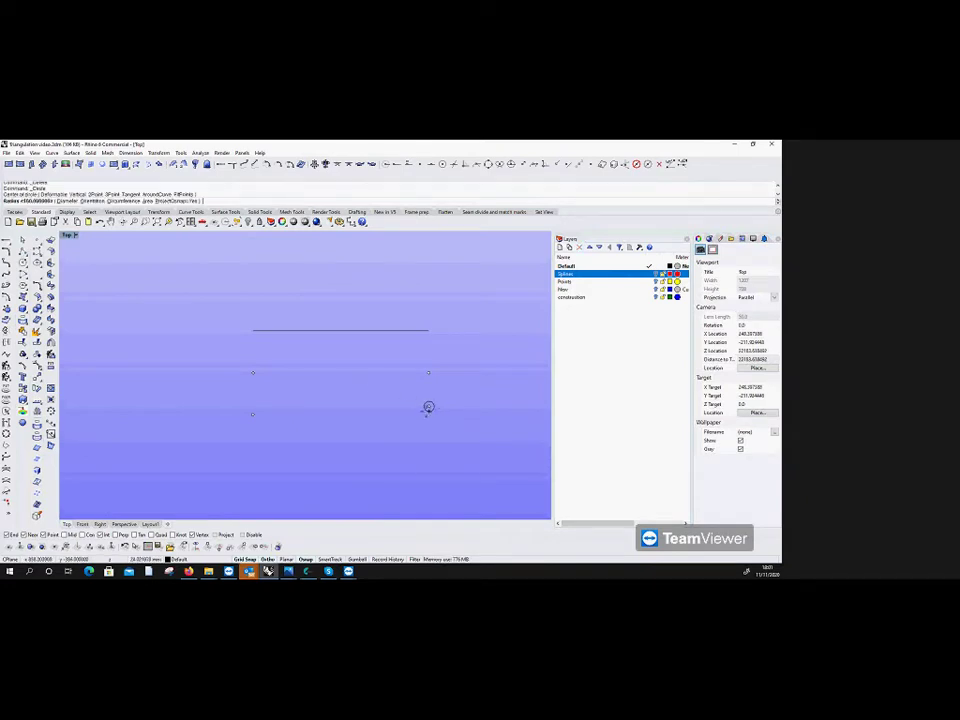
key("Escape")
key("Return")
left_click(429, 406)
key("Return")
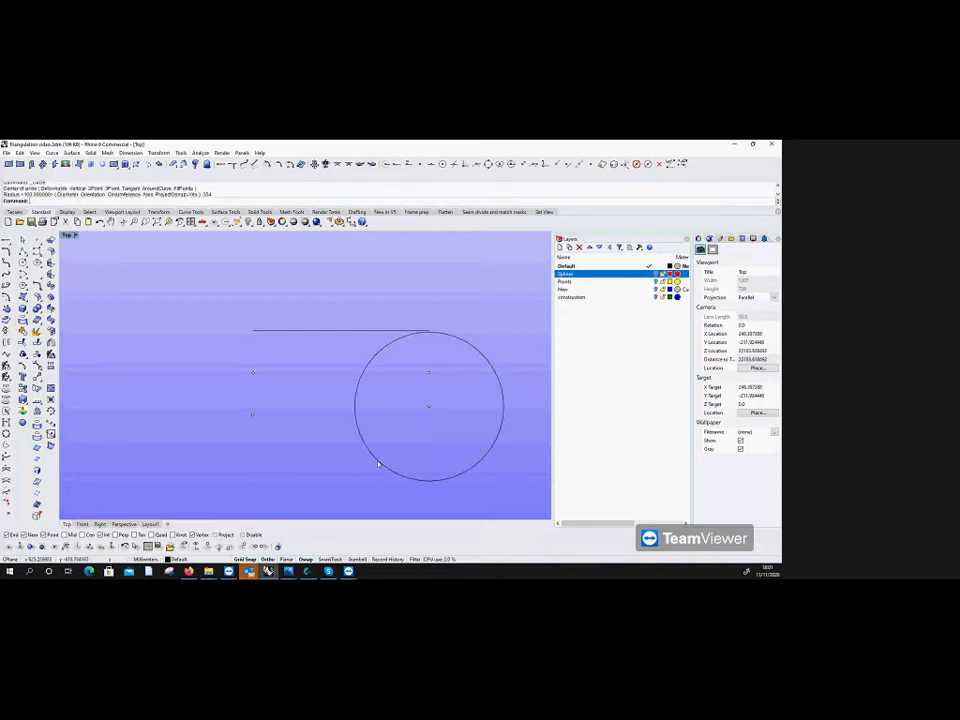
key("Return")
left_click(253, 415)
key("Return")
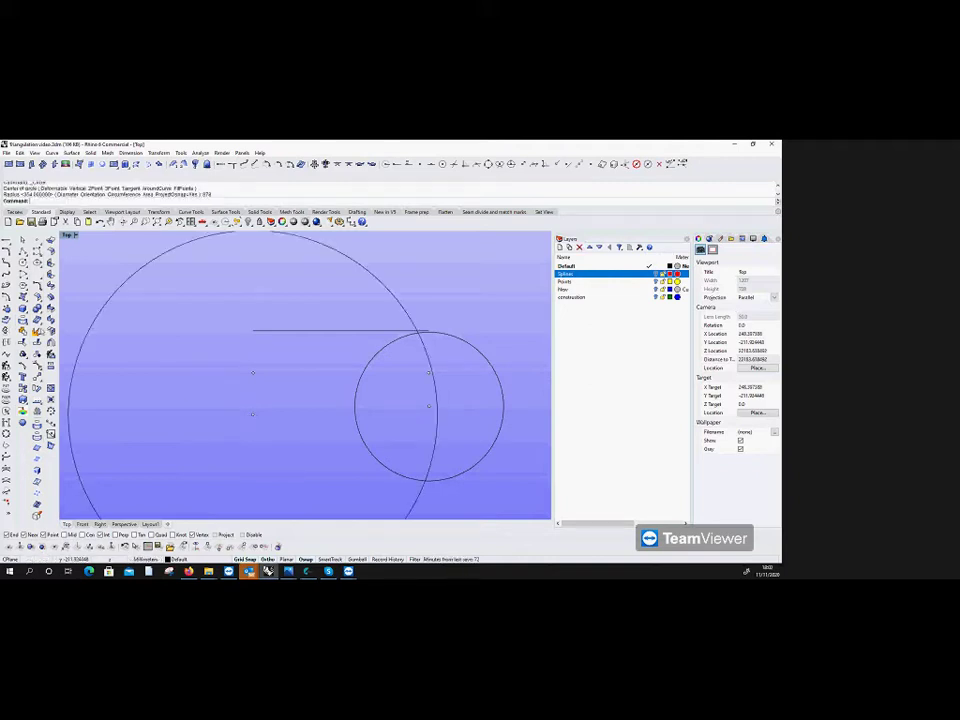
Step: Place a point at the lower intersection of the 354 mm and 878 mm circles, and delete both circles
left_click(37, 241)
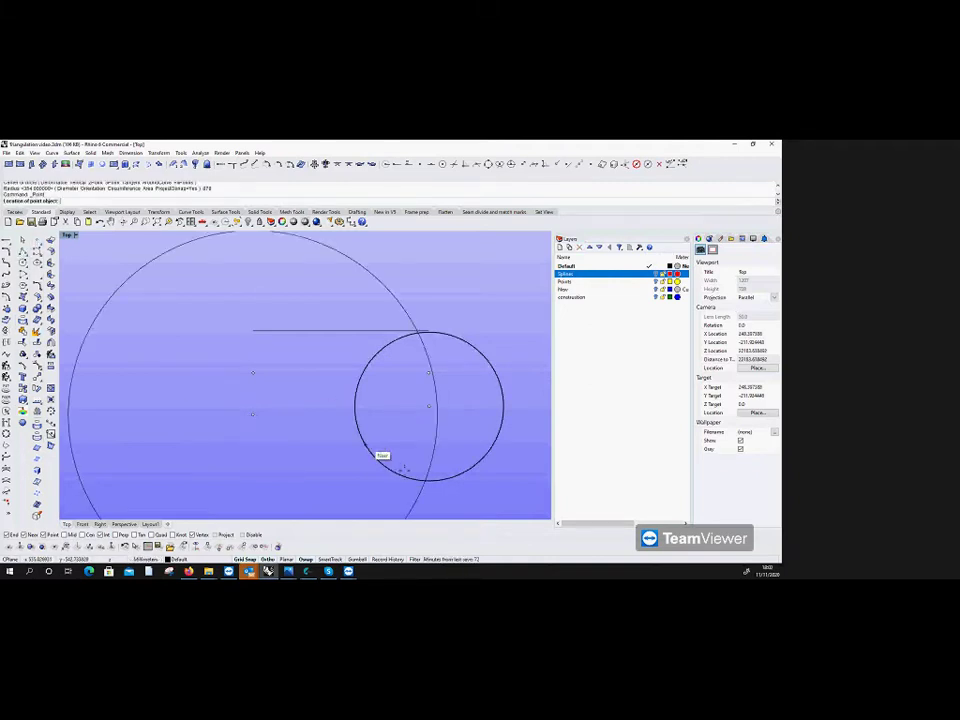
left_click(427, 475)
key("Return")
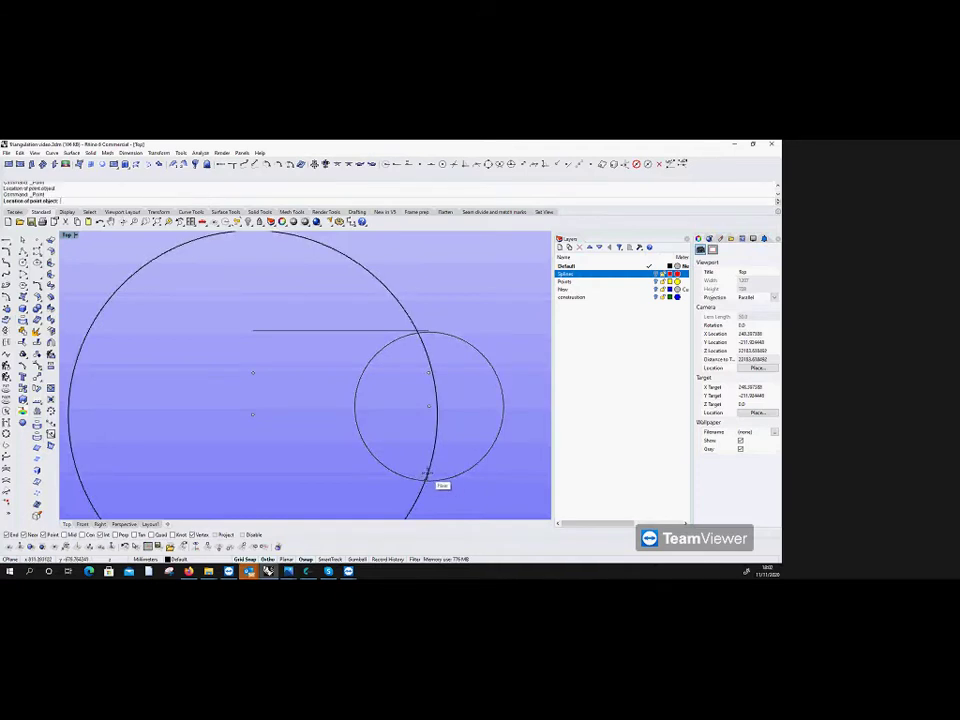
key("Escape")
left_click(427, 475)
key("Delete")
left_click(440, 475)
key("Delete")
Step: Draw a circle of radius 320 mm on the lowest right point and one of radius 52 mm on the right point directly above it
left_click(8, 297)
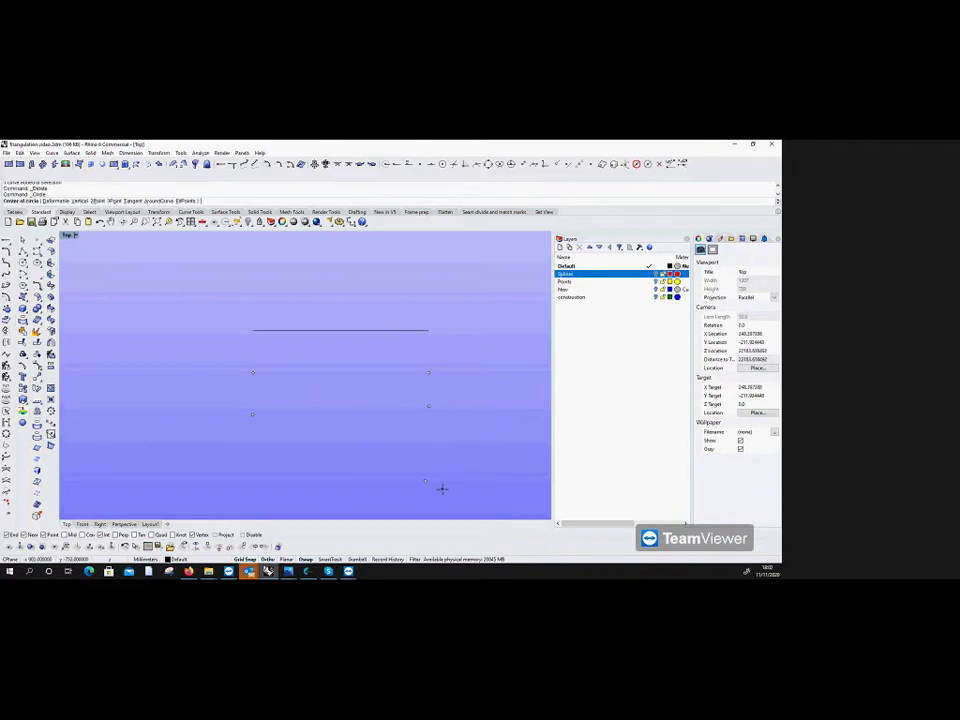
left_click(426, 482)
type("328")
key("Return")
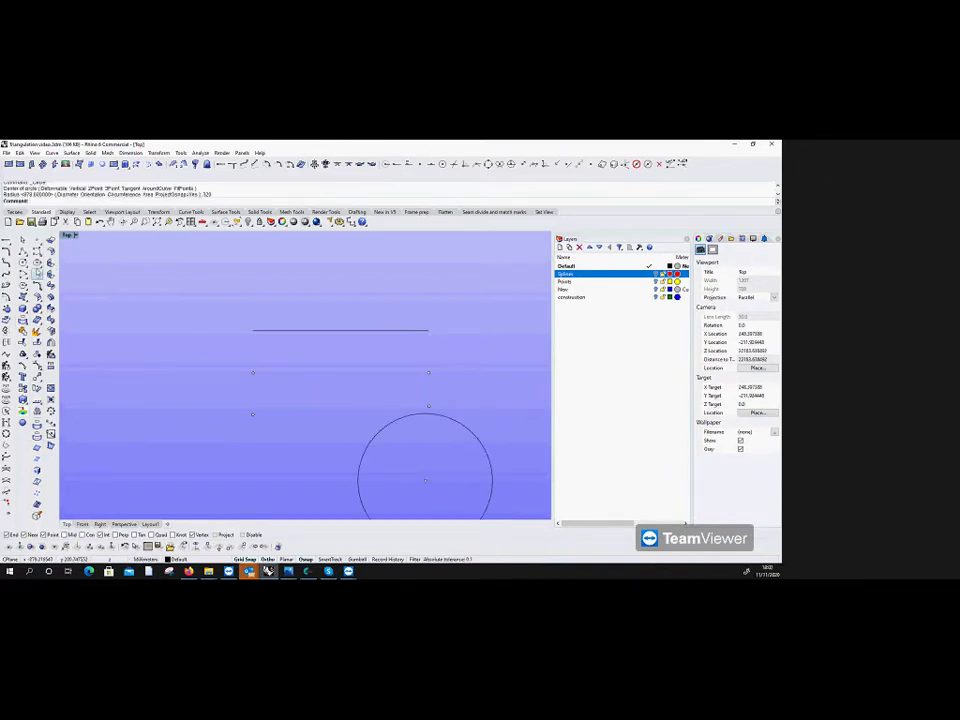
key("Return")
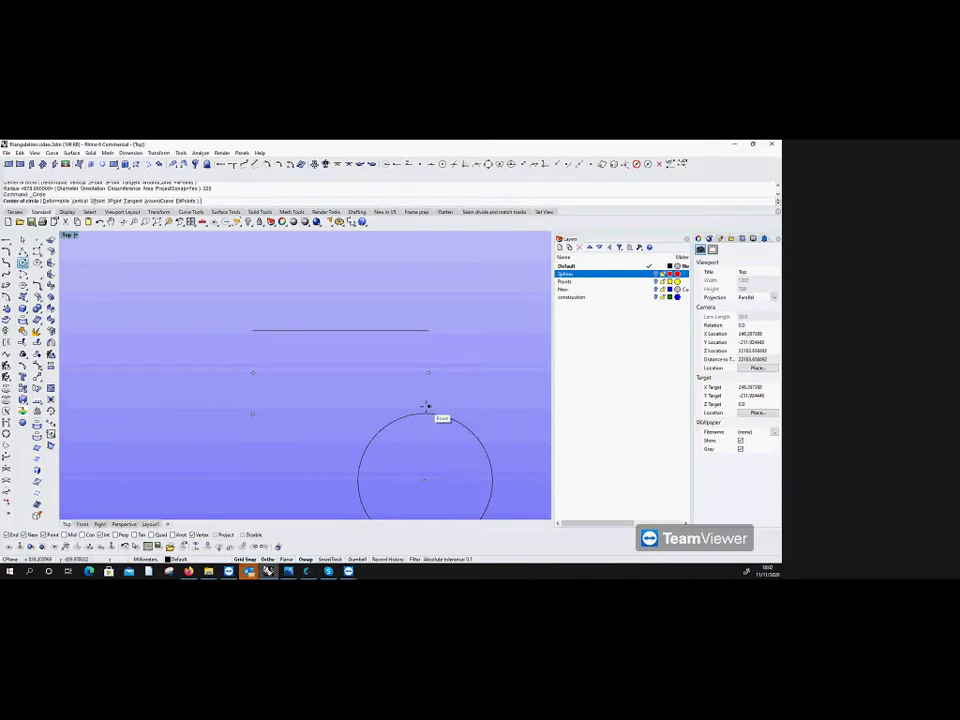
left_click(426, 407)
type("32")
key("Return")
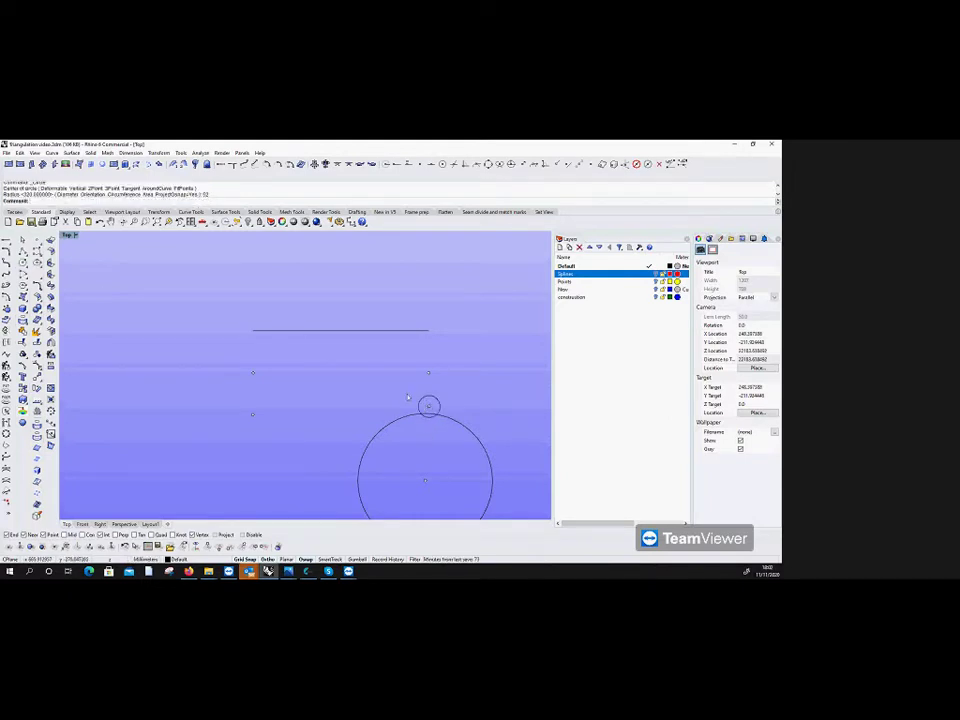
Step: Draw a polyline from the top line's right end through the right-side points and the two circles' right intersection to the lowest right point
left_click(22, 251)
left_click(253, 330)
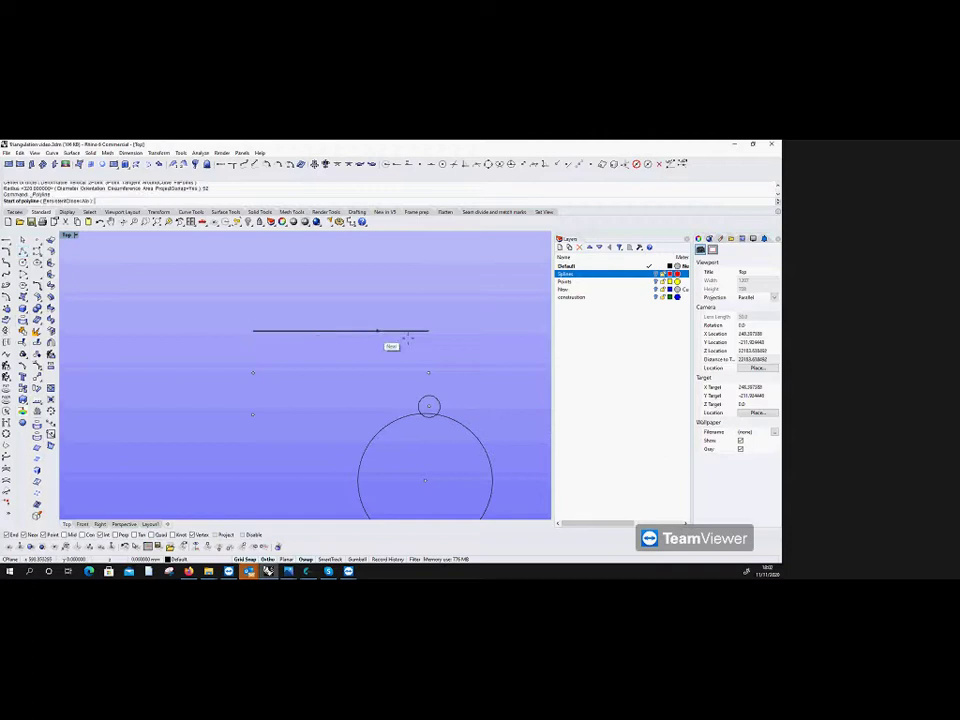
left_click(429, 331)
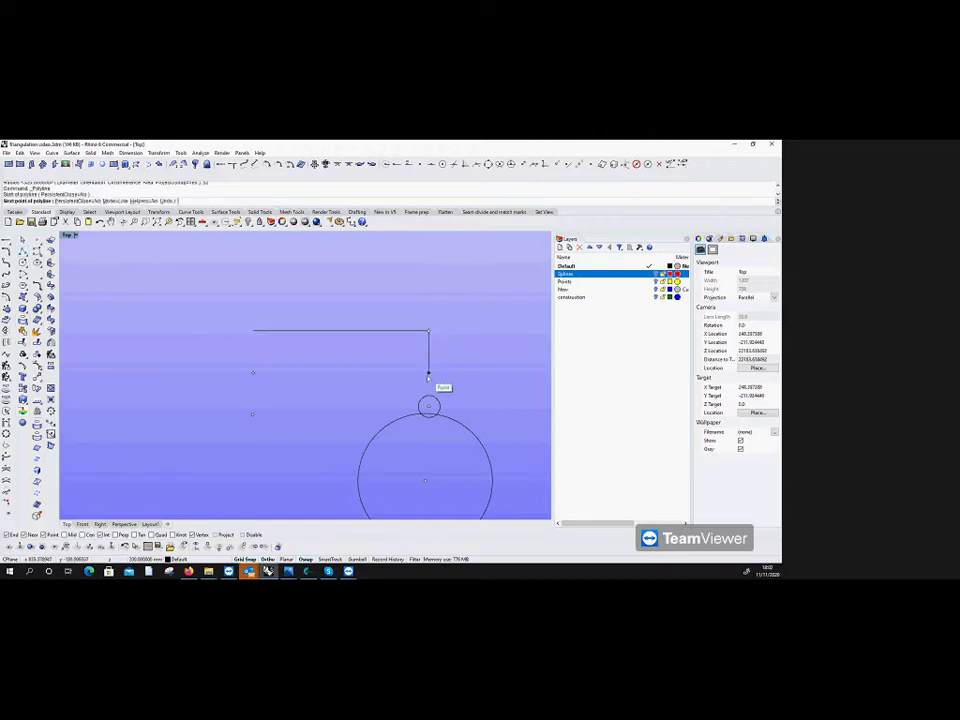
left_click(428, 406)
scroll(428, 406, "up", 4)
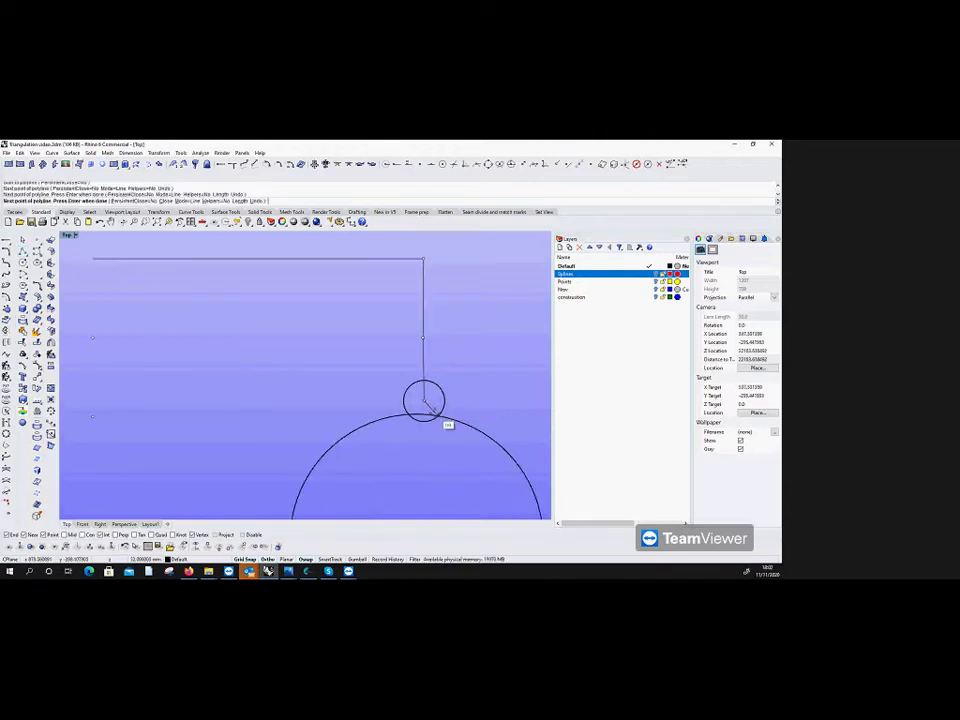
left_click(428, 400)
scroll(428, 401, "down", 4)
scroll(428, 455, "up", 2)
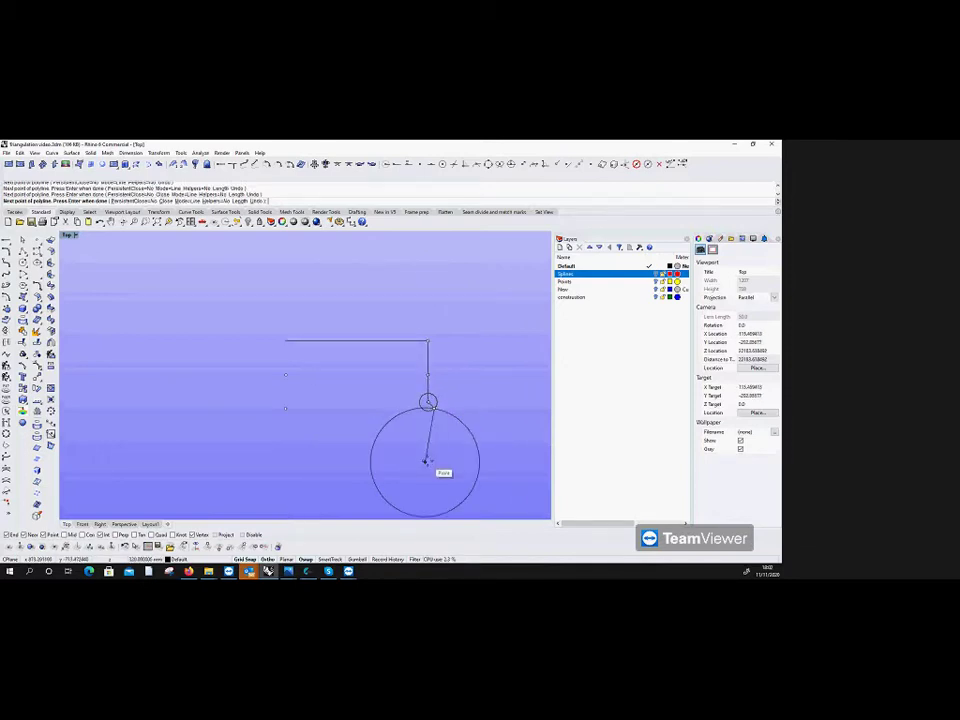
left_click(426, 461)
key("Return")
Step: Delete the 320 mm and 52 mm radius circles
key("Delete")
left_click(445, 414)
key("Delete")
Step: Draw a circle of radius 830 mm on the lowest right point and one of radius 200 mm on the lowest left point
left_click(22, 263)
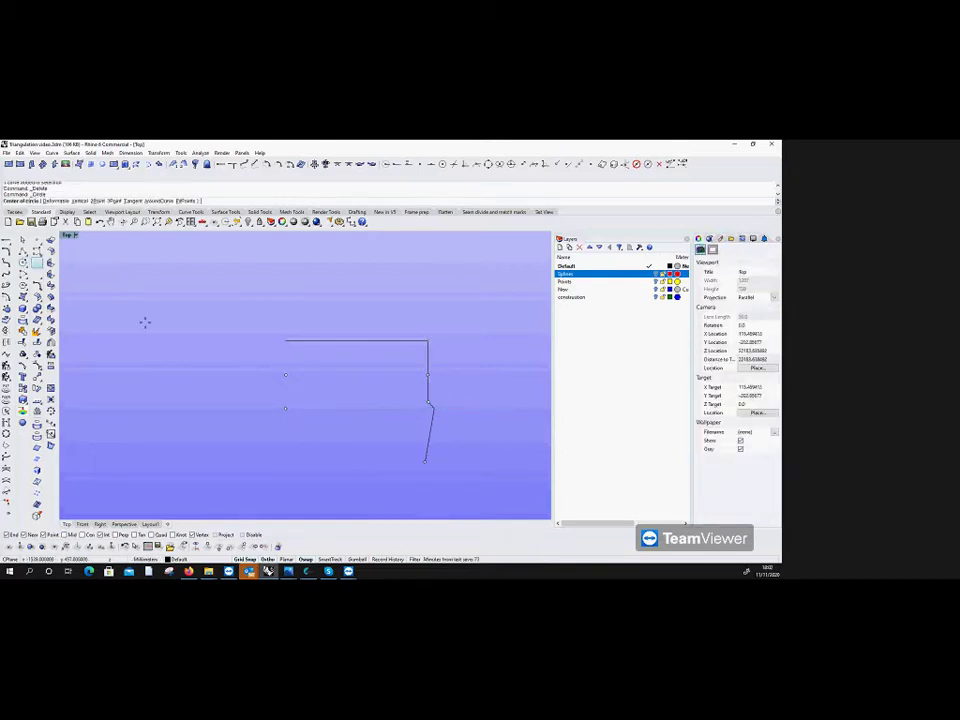
left_click(426, 461)
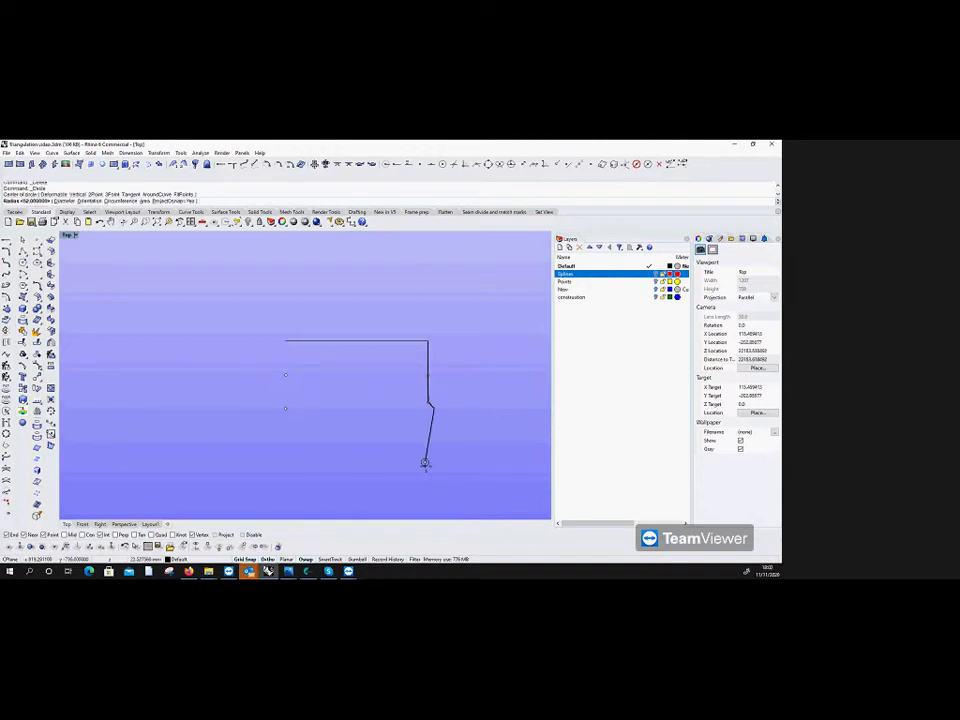
type("80")
key("Return")
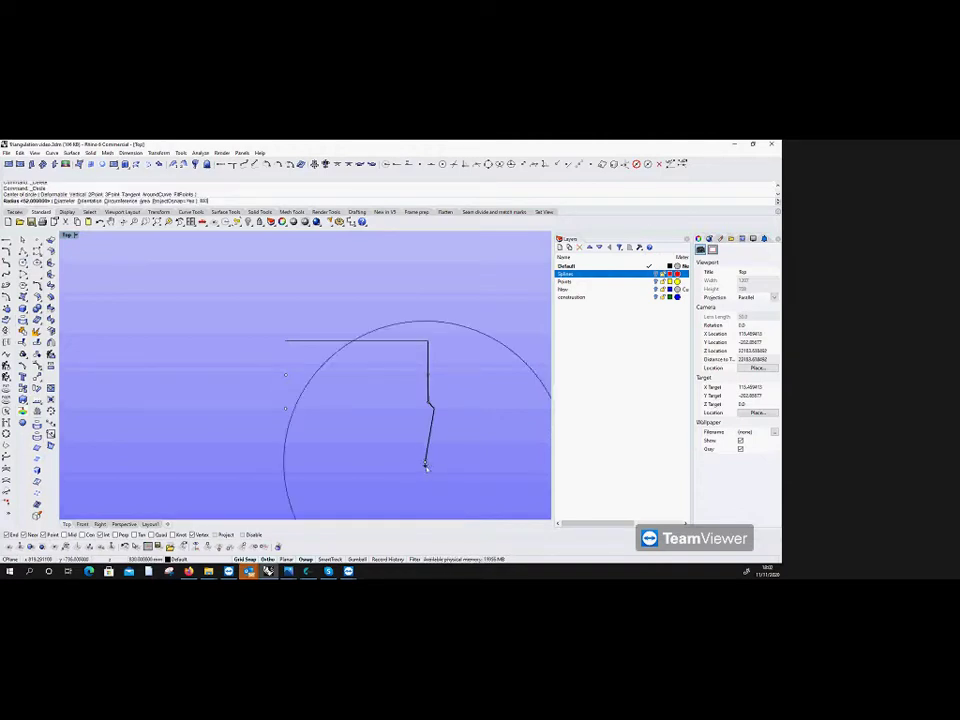
key("Return")
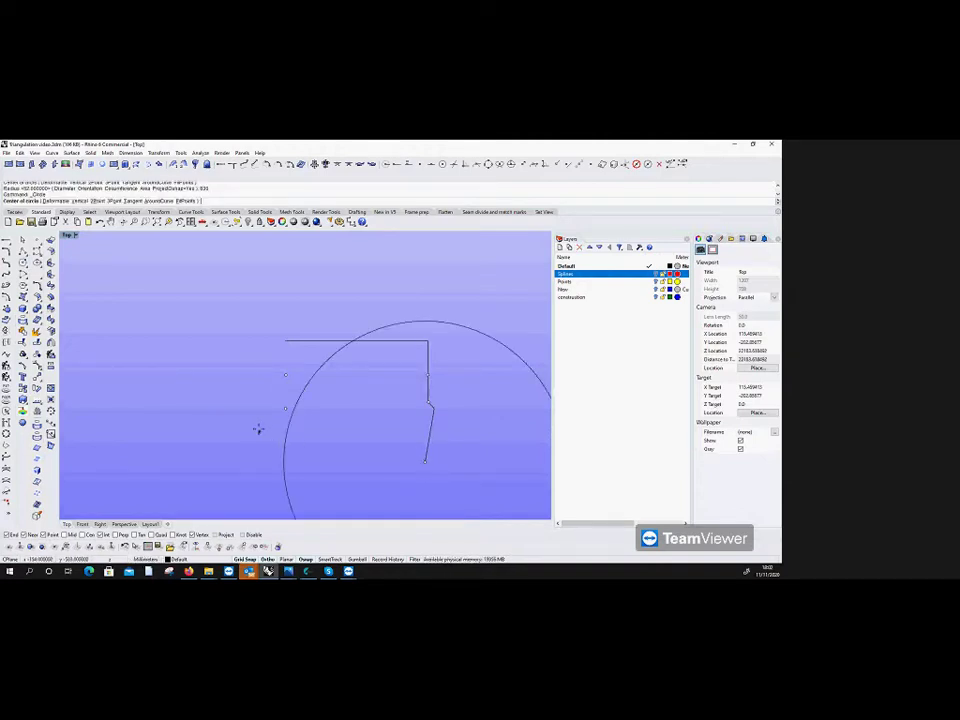
left_click(286, 409)
type("20")
key("Return")
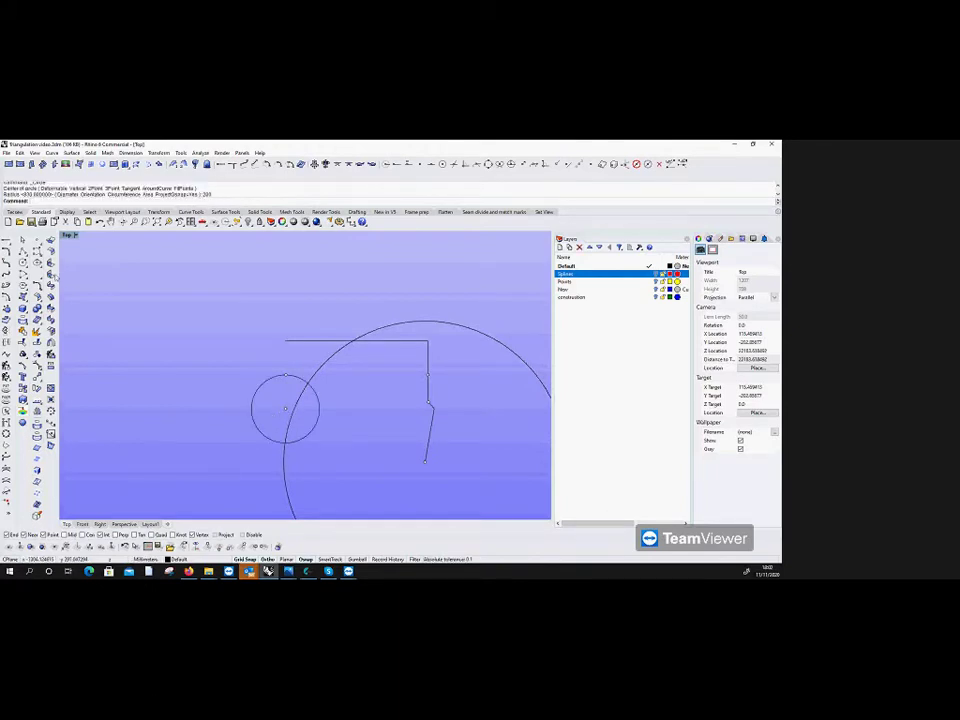
Step: Place a point at the lower intersection of the 830 mm and 200 mm circles, and delete both circles
left_click(37, 241)
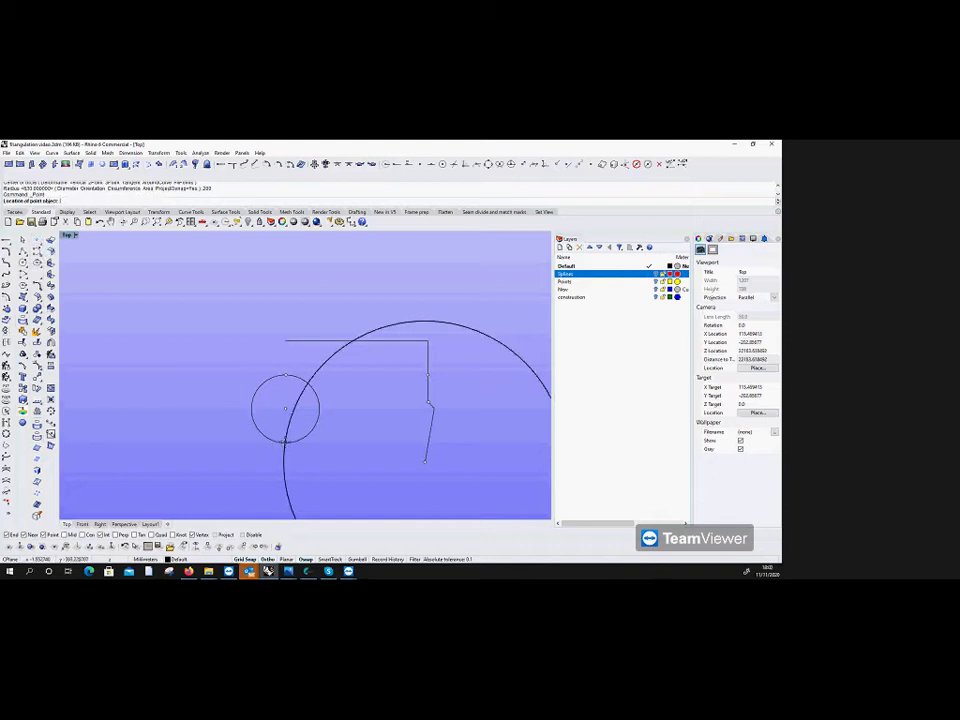
scroll(285, 442, "up", 10)
left_click(285, 441)
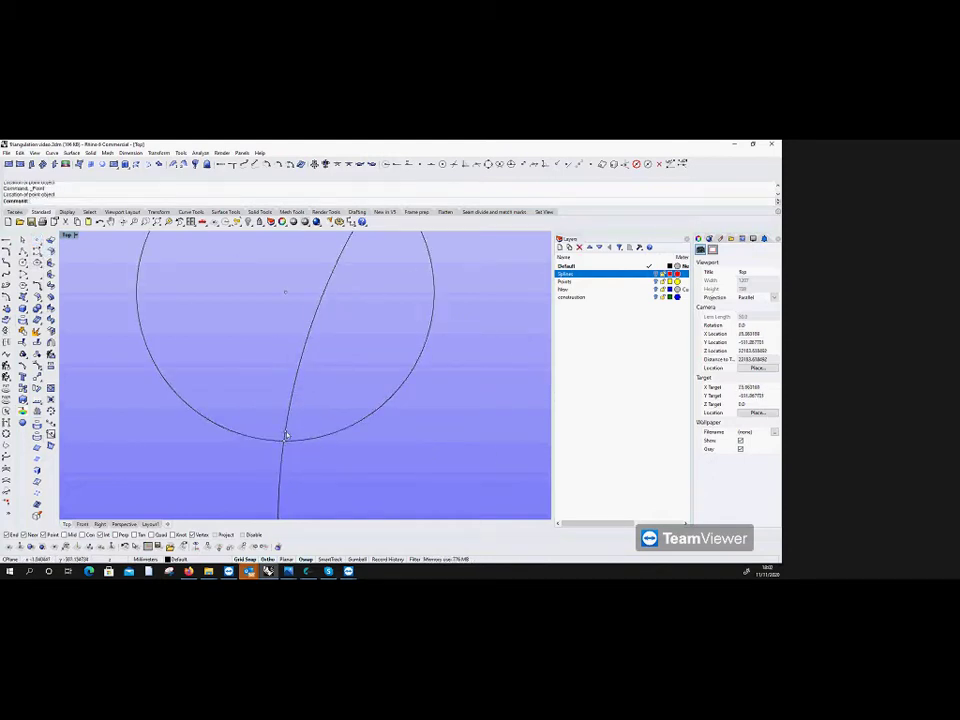
left_click(285, 436)
key("Delete")
Step: Draw a polyline from the top line's left end down through the left-side points to the lowest left point
scroll(285, 440, "down", 8)
left_click(22, 252)
left_click(279, 358)
left_click(279, 380)
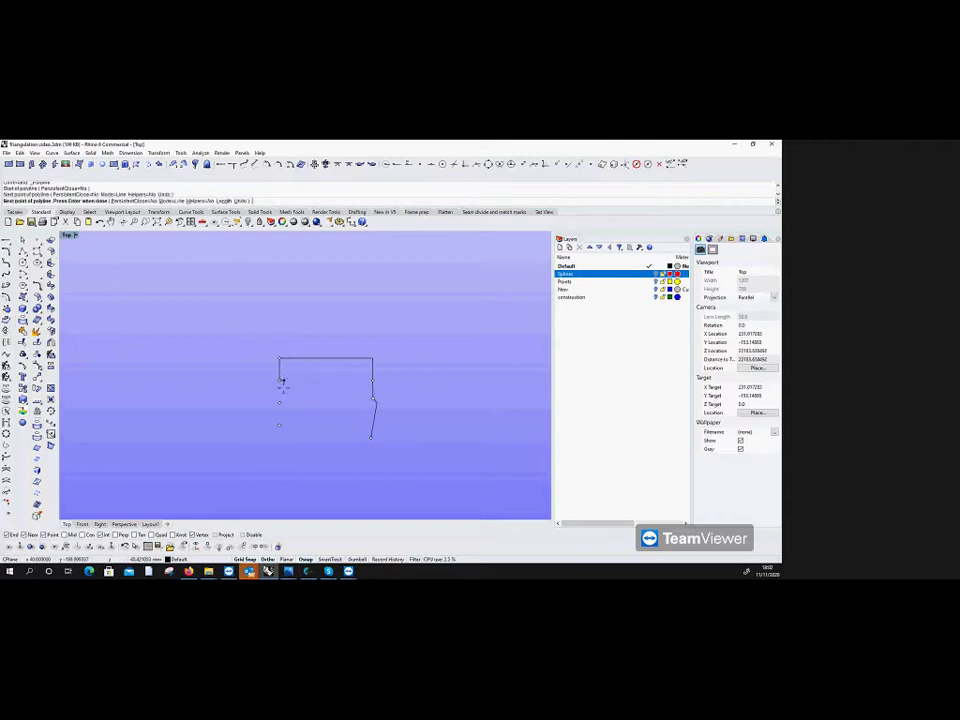
left_click(279, 403)
left_click(279, 425)
key("Return")
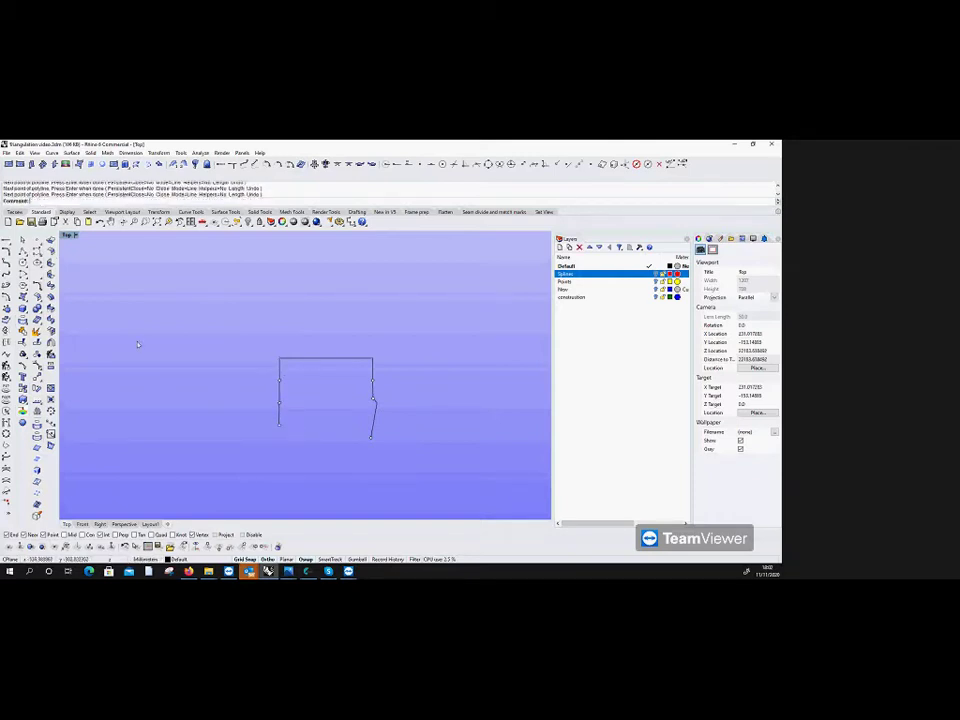
Step: Draw a circle of radius 200 mm on the lowest left point and one of radius 830 mm on the lowest right point
left_click(22, 264)
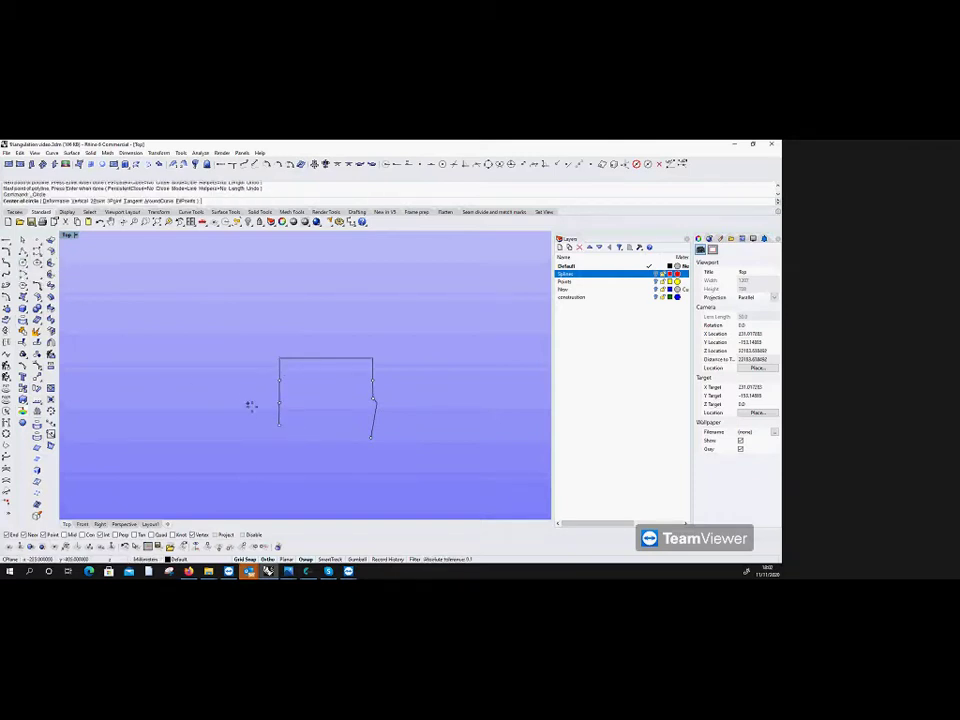
left_click(279, 425)
type("200")
key("Return")
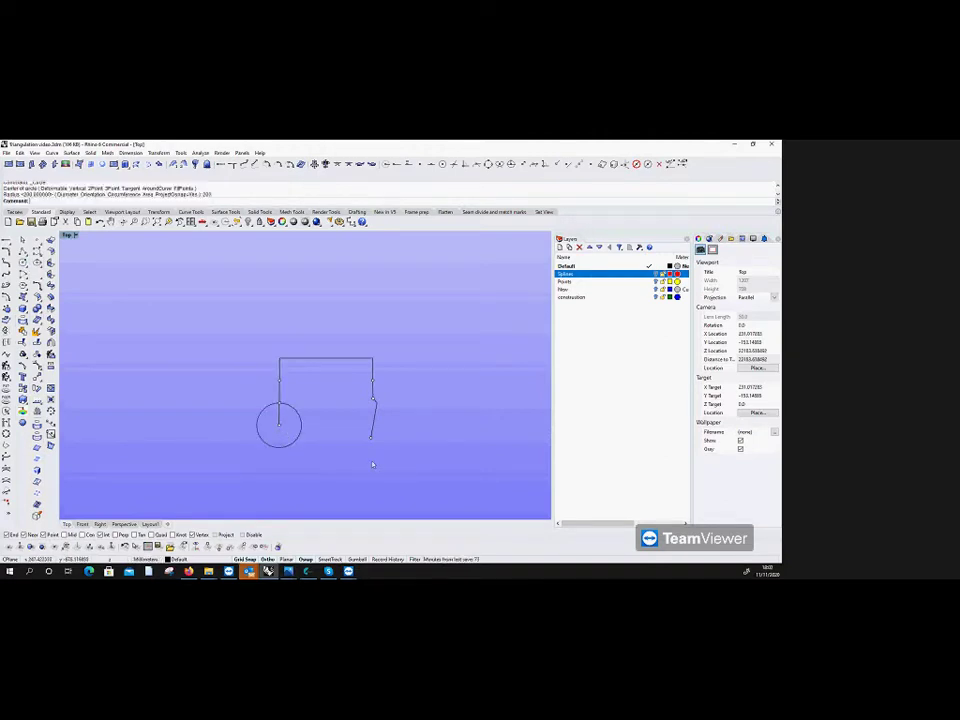
key("Return")
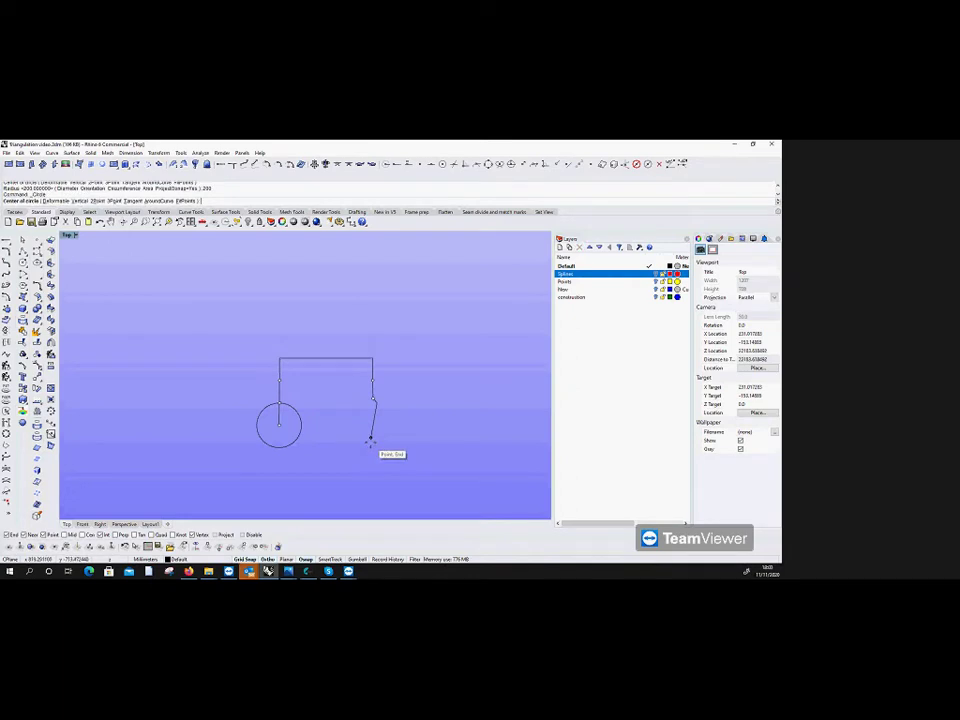
left_click(371, 438)
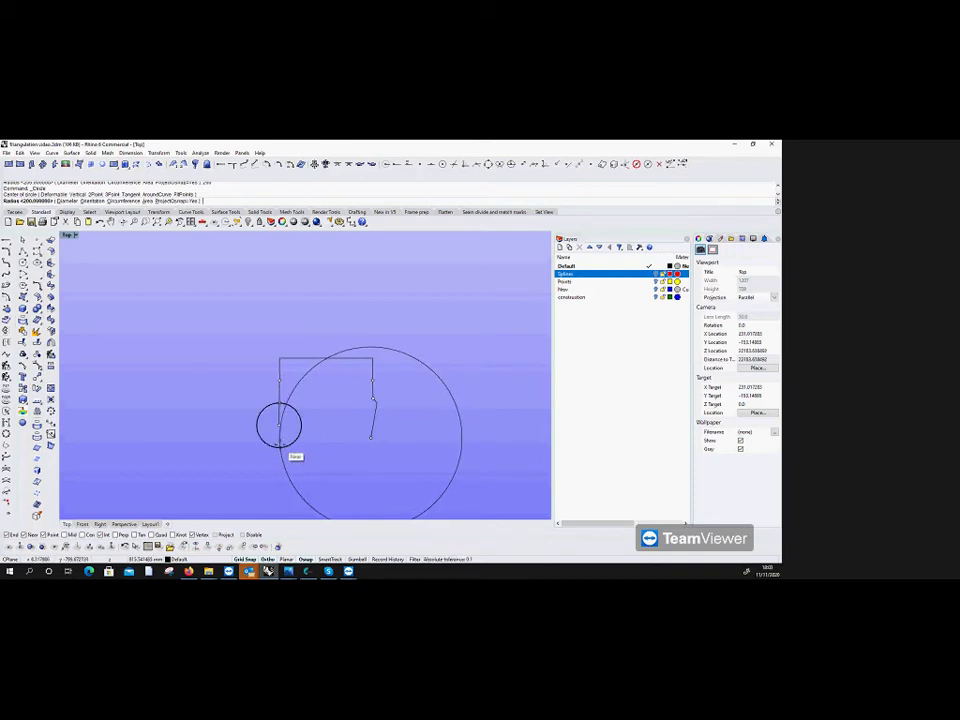
left_click(282, 446)
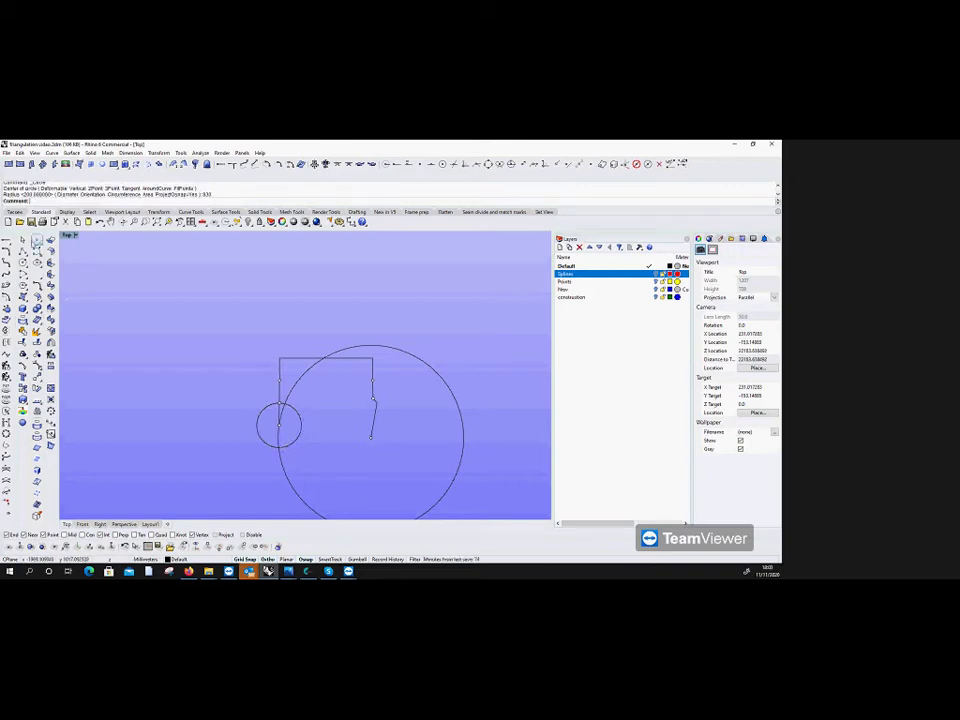
Step: Draw a polyline from the lowest left point to the lower intersection of the 200 mm and 830 mm circles, and delete both circles
left_click(37, 241)
scroll(284, 424, "up", 3)
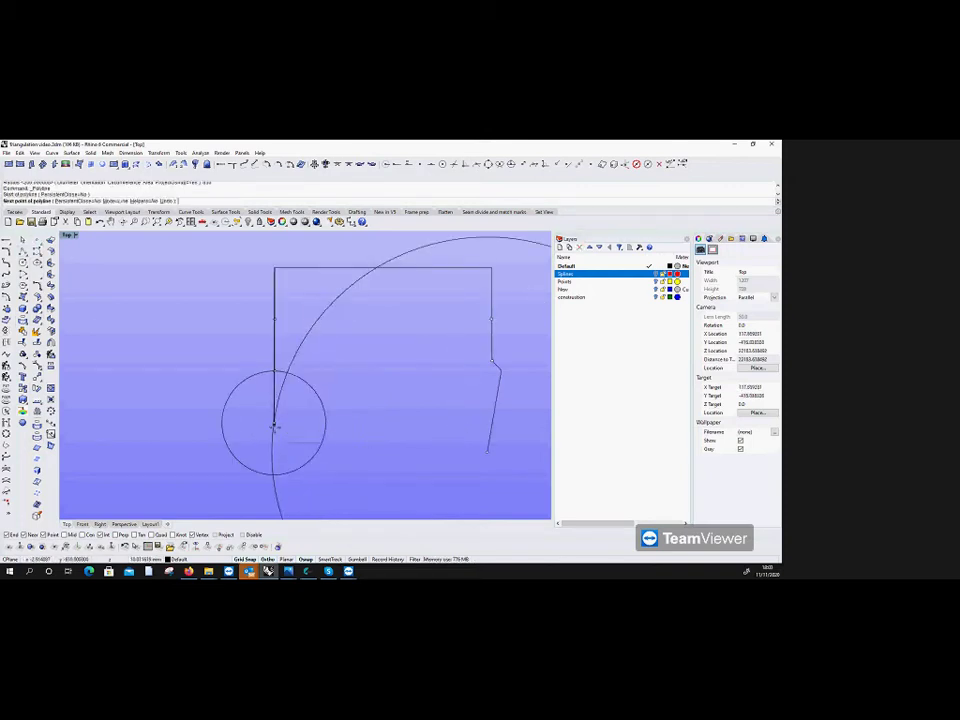
left_click(281, 476)
key("Escape")
left_click(282, 477)
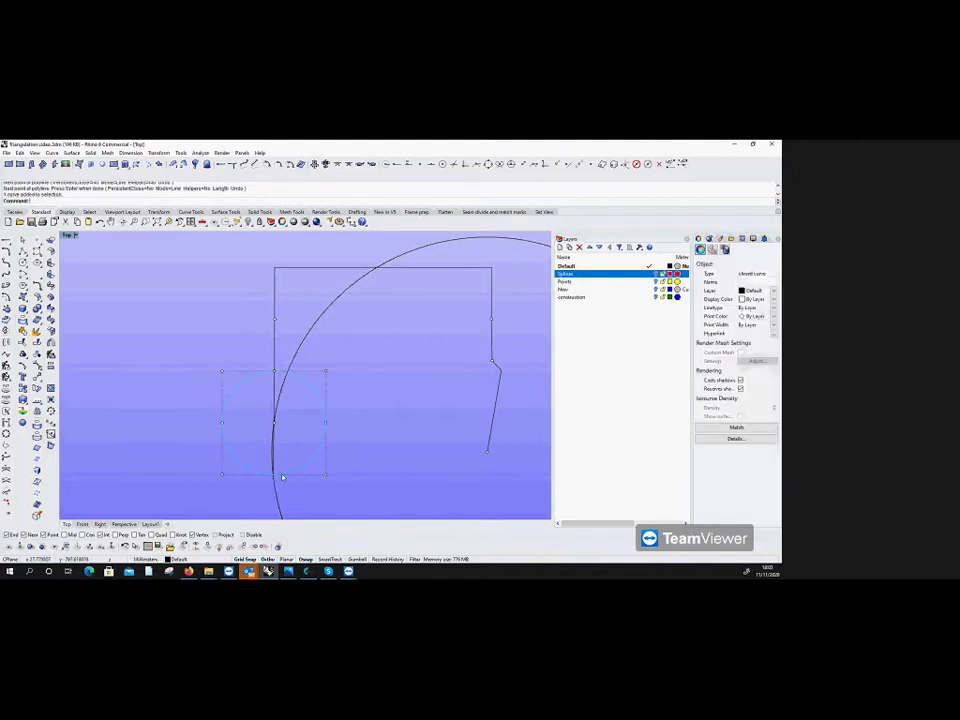
key("Delete")
left_click(272, 467)
key("Delete")
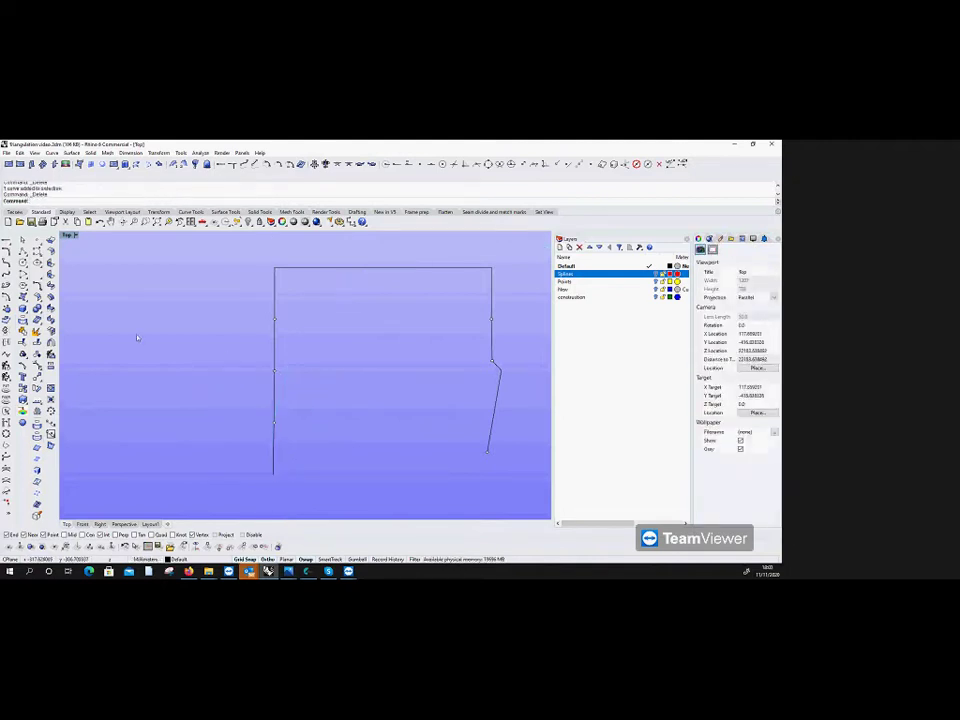
Step: Try to draw a circle of radius 7725 mm on the lower end of the left edge
left_click(22, 262)
scroll(311, 388, "down", 3)
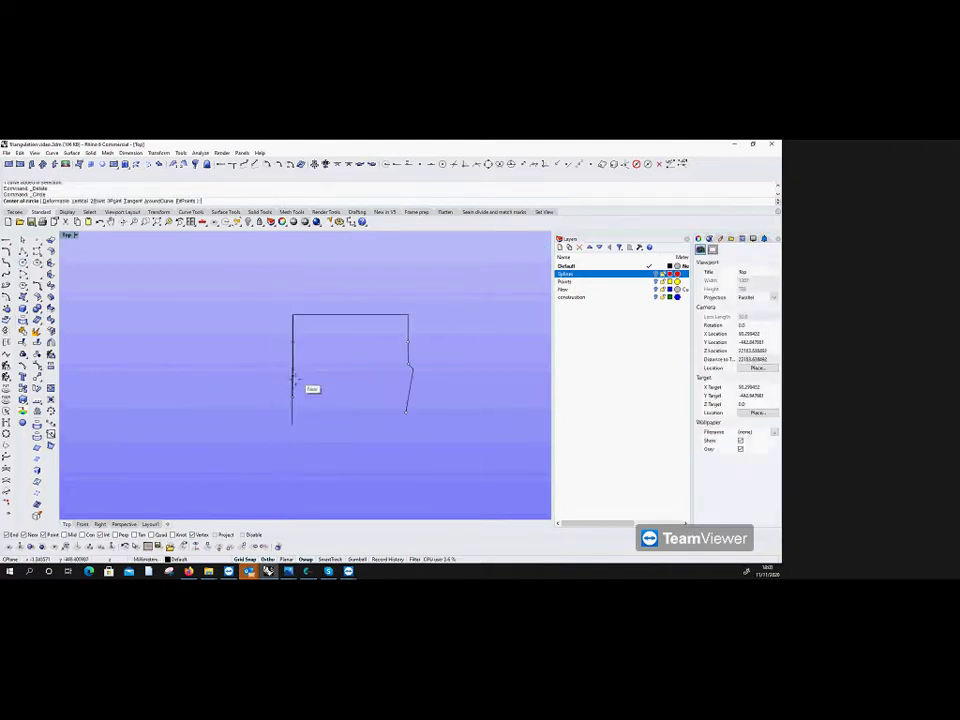
left_click(293, 422)
type("7725")
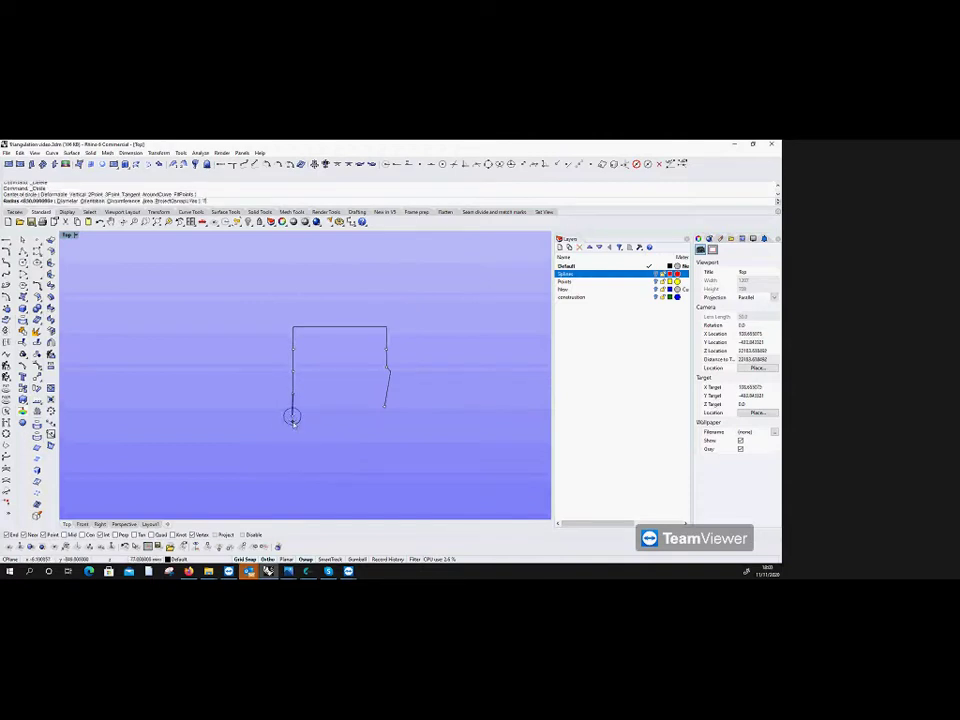
key("Return")
Step: Draw a circle of radius 384 mm on the lowest right point and one of radius 772 mm on the left edge's lower end
key("Return")
left_click(383, 406)
key("Return")
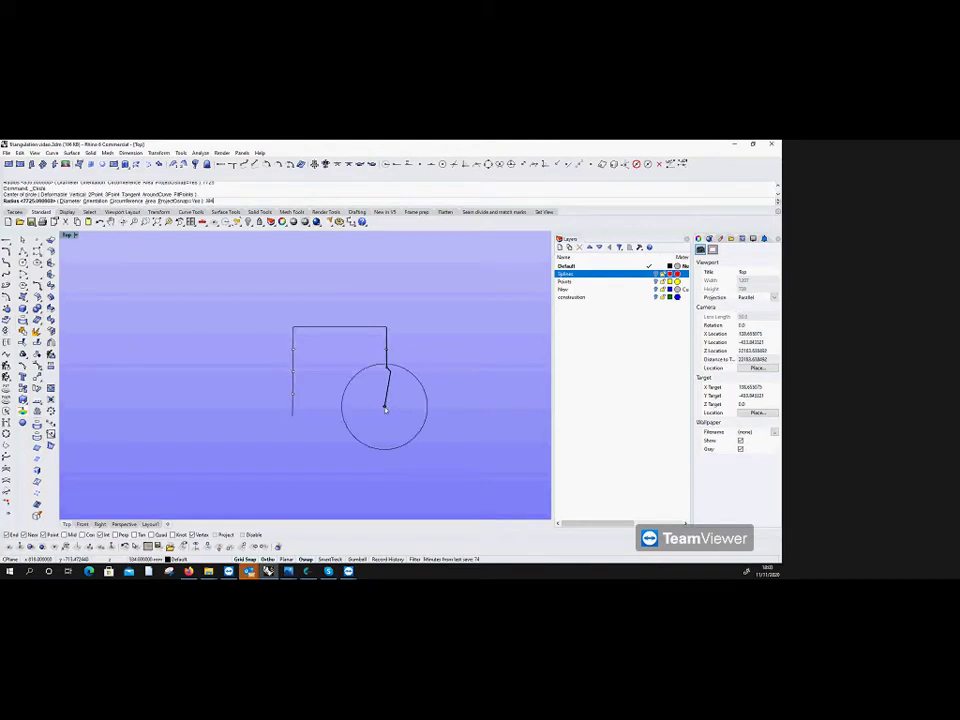
key("Return")
left_click(292, 417)
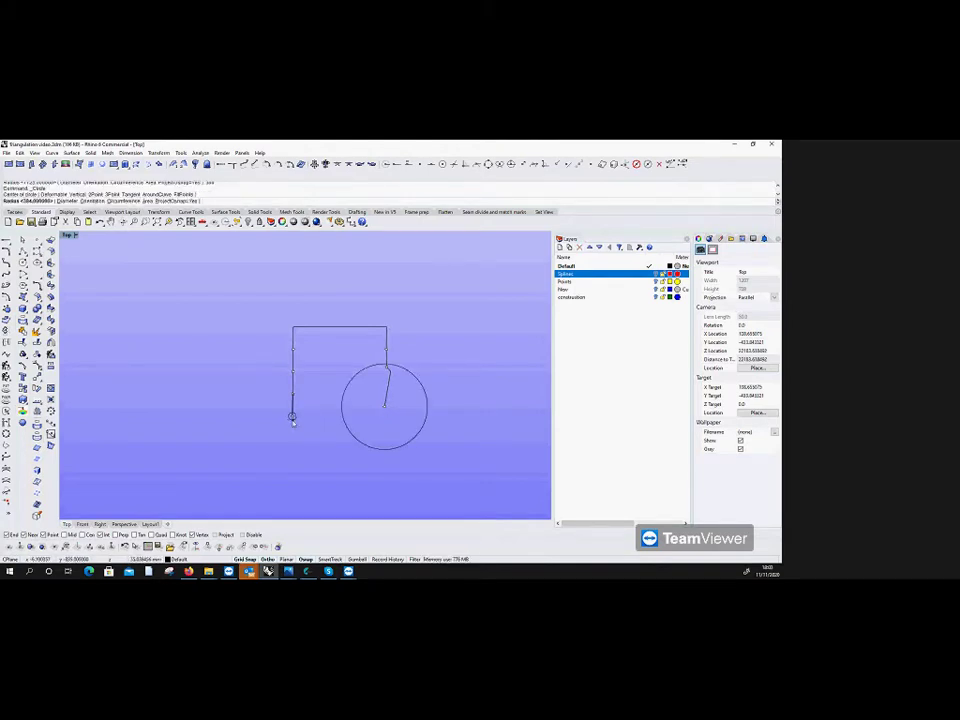
type("772")
key("Return")
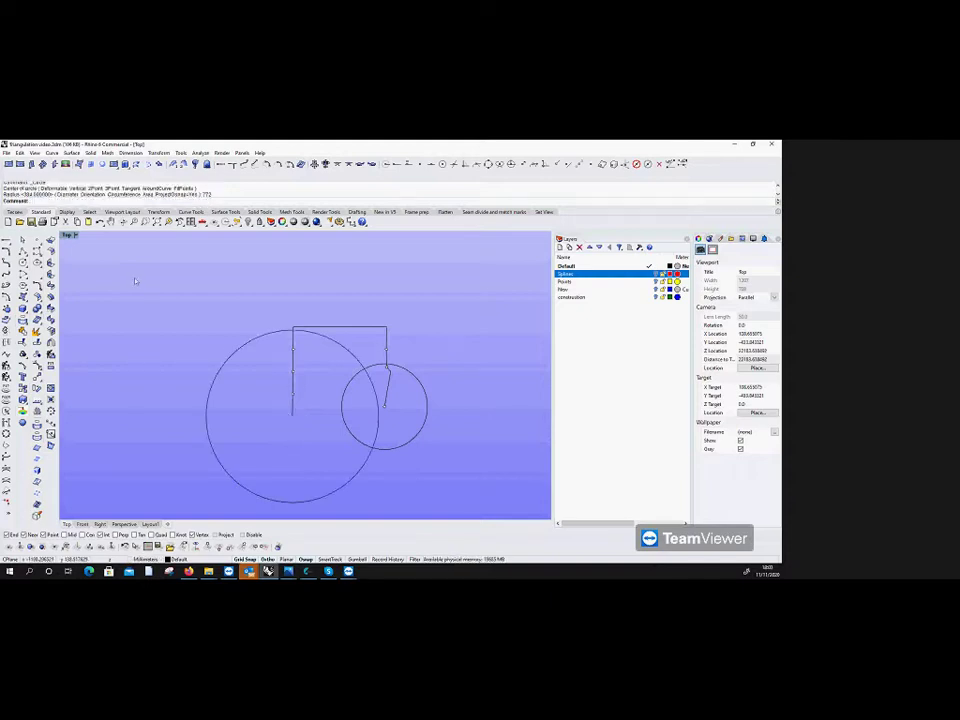
Step: Draw a polyline from the lowest right point to the lower intersection of the 384 mm and 772 mm circles, and delete both circles
left_click(8, 251)
left_click(386, 402)
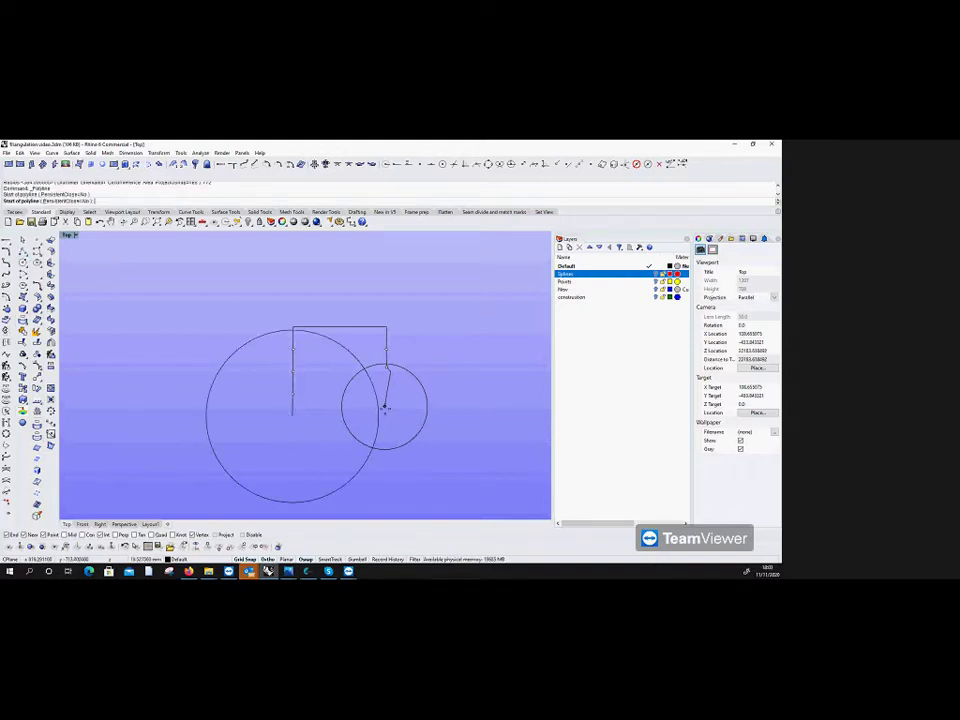
left_click(375, 444)
key("Return")
left_click(377, 416)
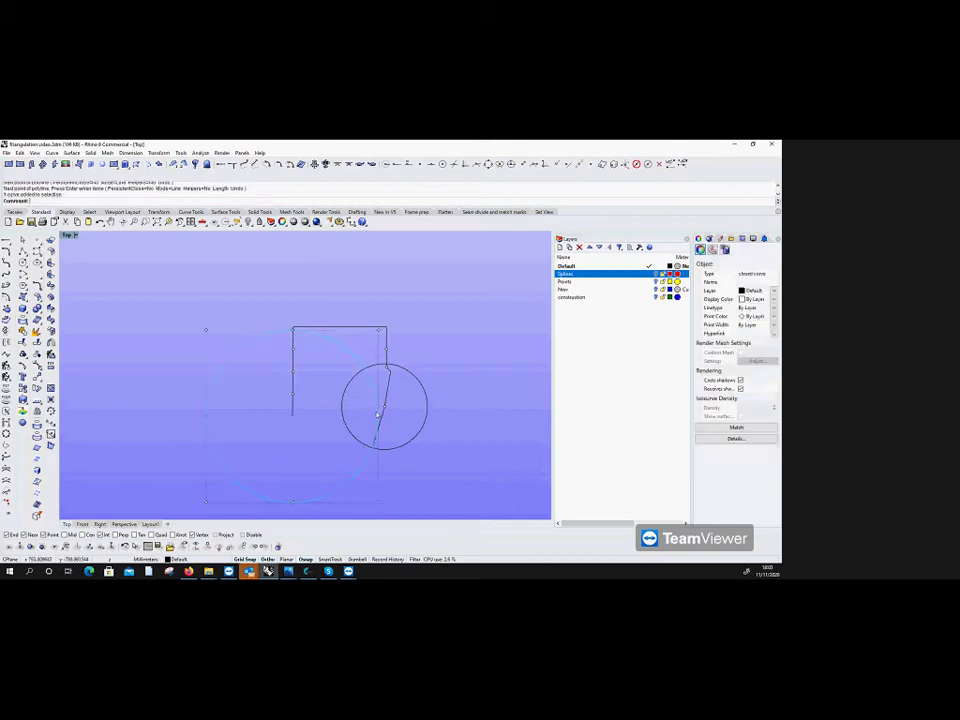
key("Delete")
left_click(387, 449)
key("Delete")
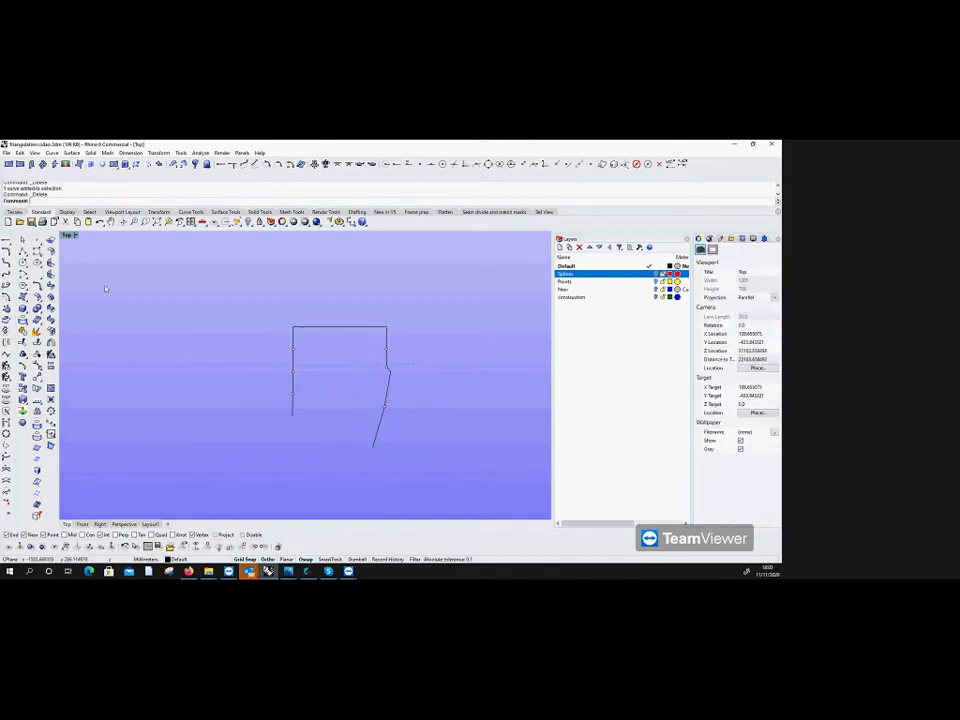
left_click(37, 262)
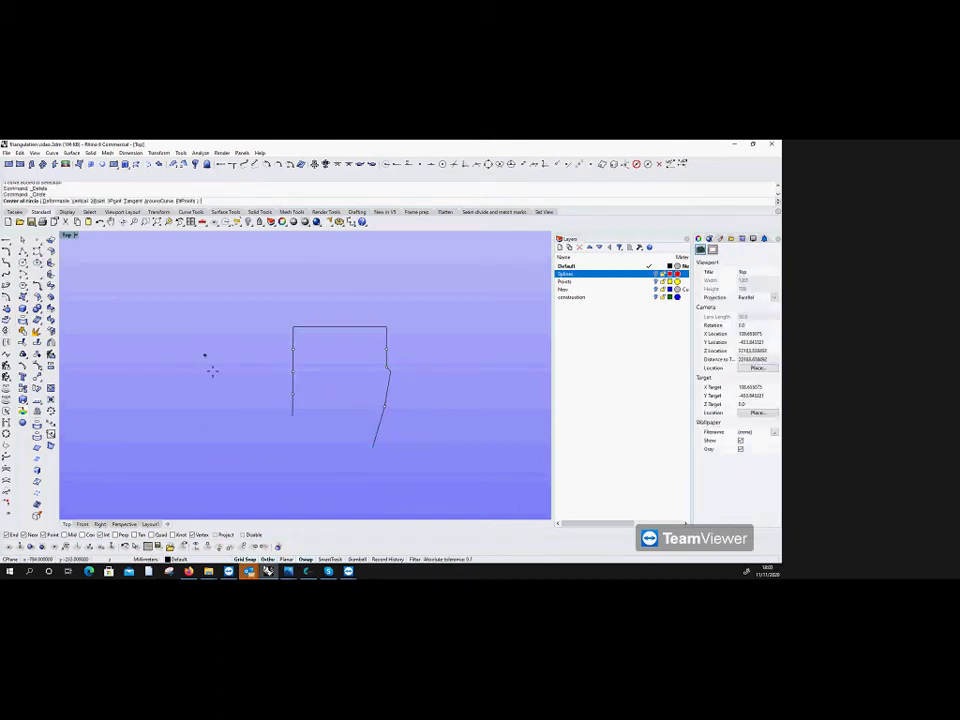
left_click(292, 415)
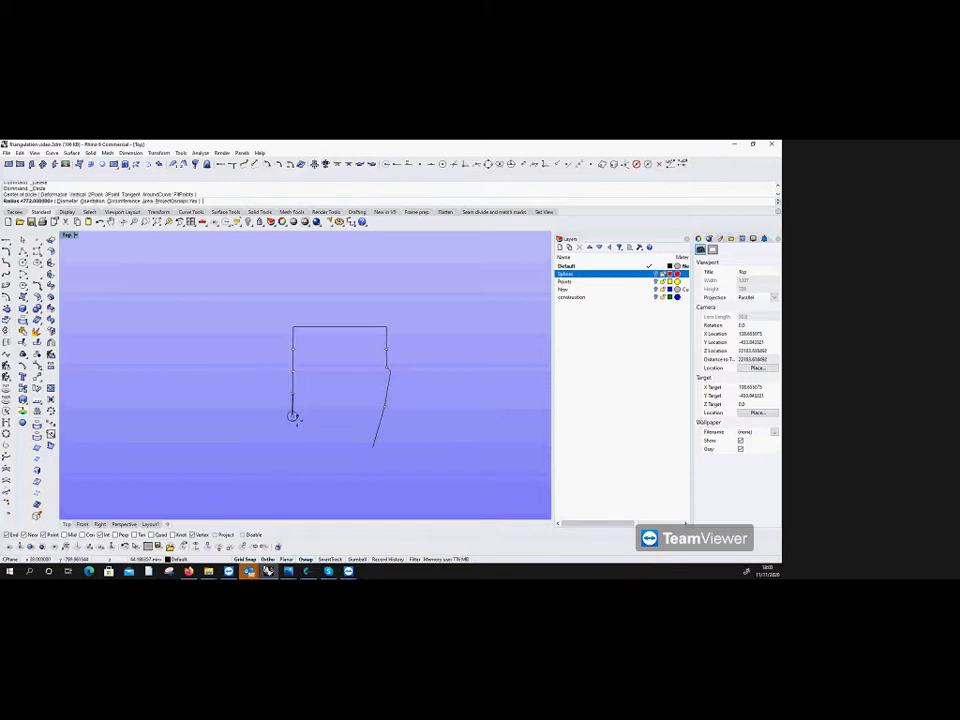
type("723")
key("Return")
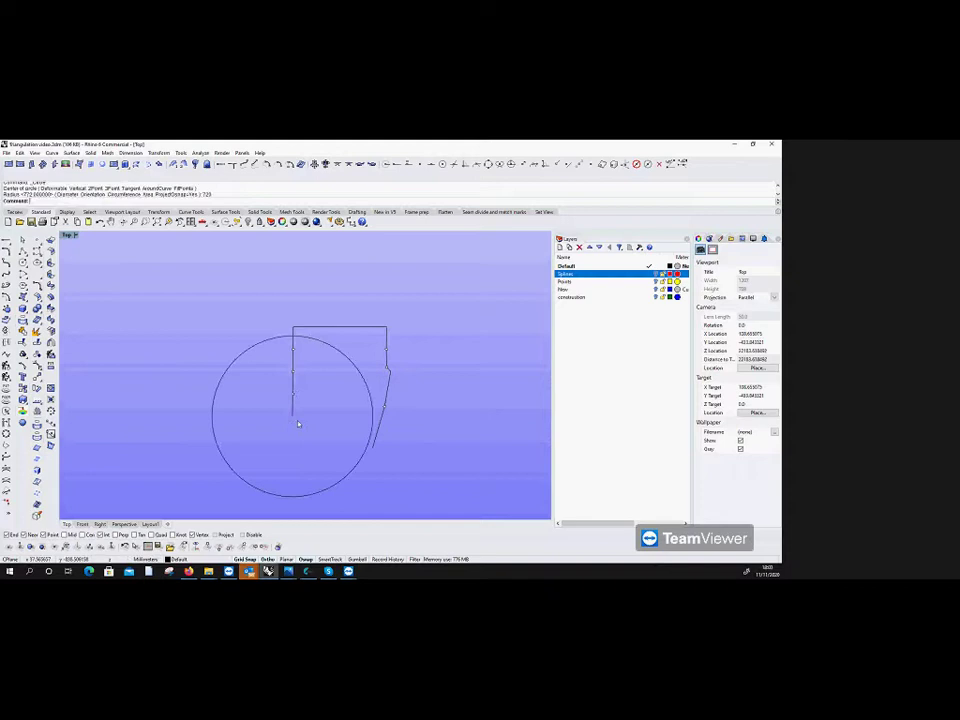
left_click(360, 378)
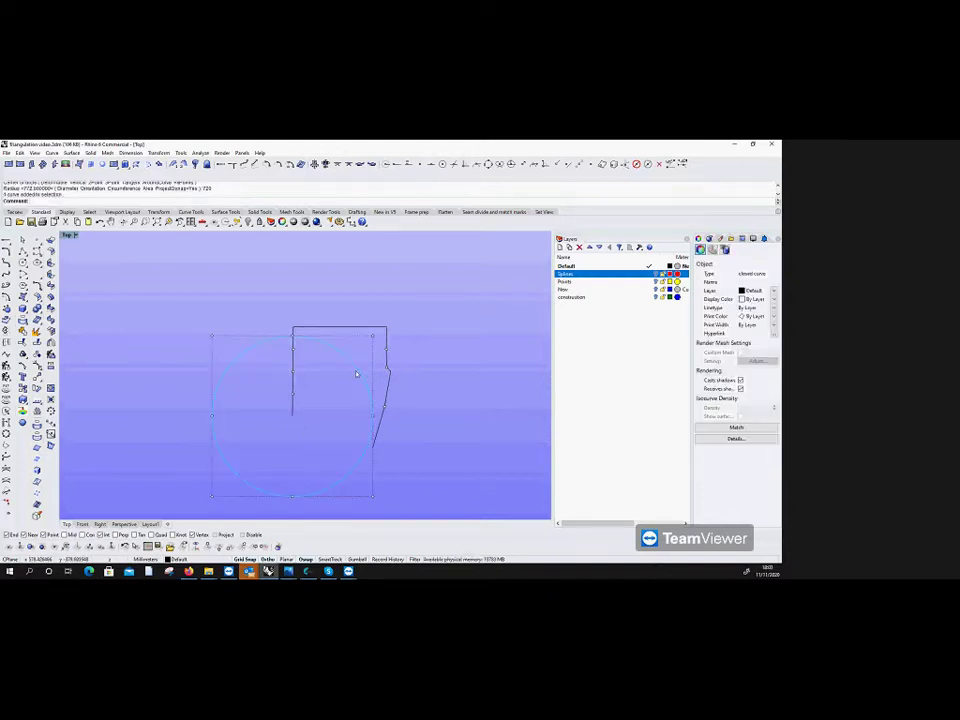
key("Delete")
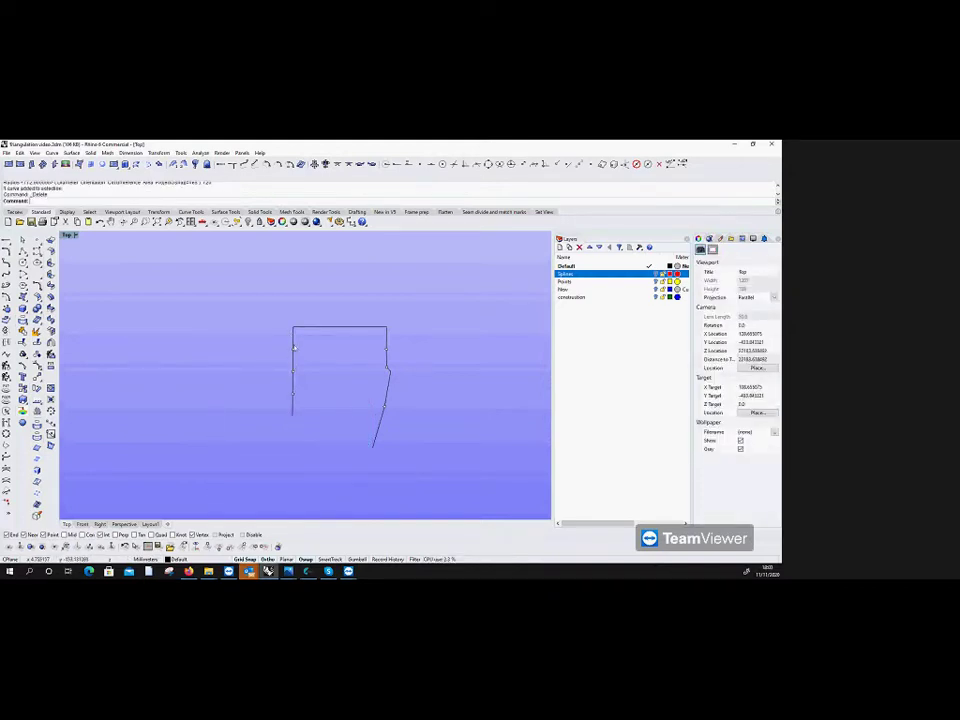
Step: Draw a circle of radius 200 mm on the lower end of the left edge
key("Return")
left_click(292, 418)
type("200")
key("Return")
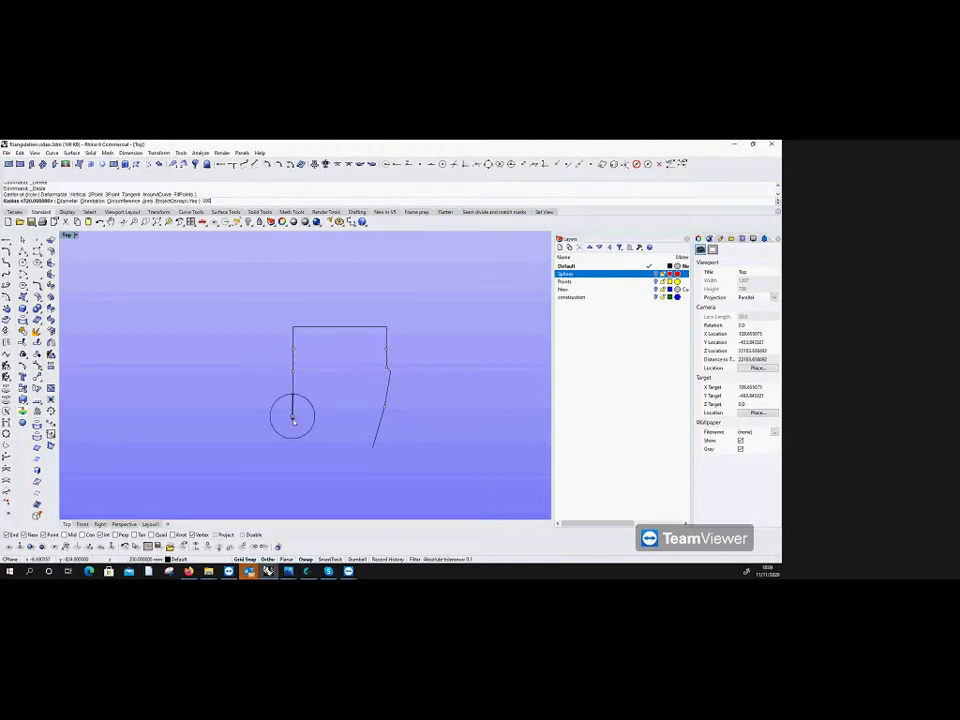
Step: Draw a circle of radius 720 mm centred on the lower end of the right edge
key("Return")
left_click(373, 448)
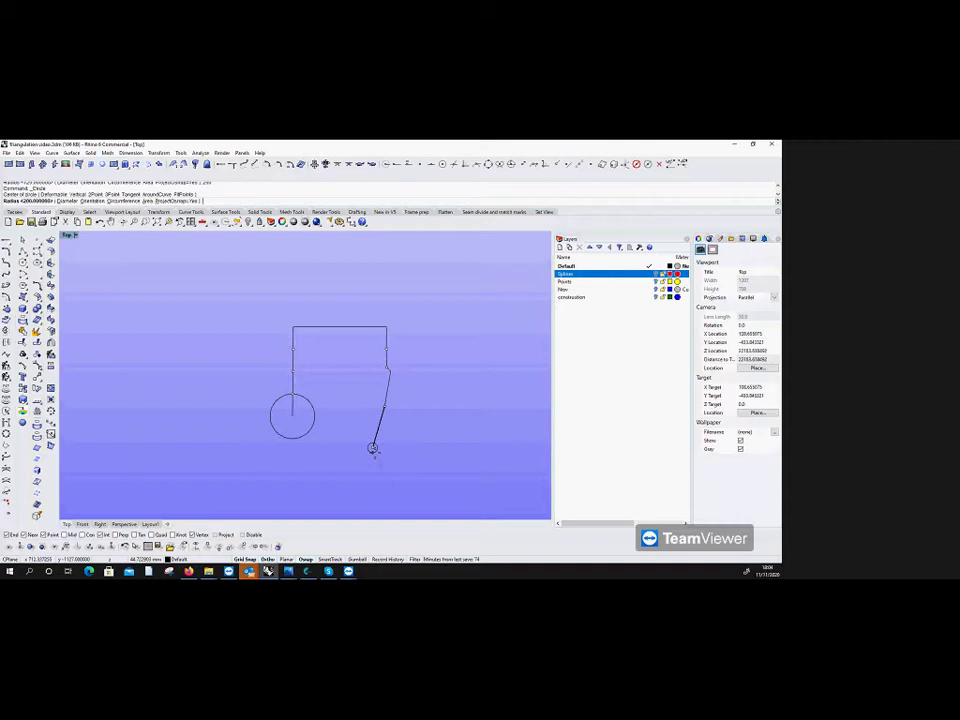
type("729")
key("Return")
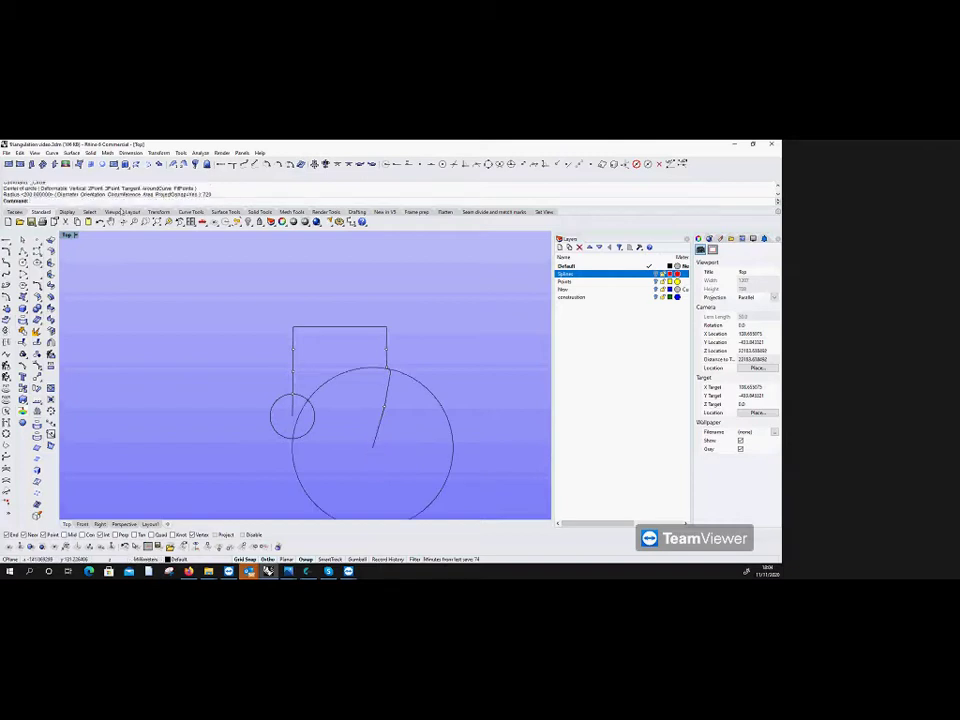
Step: Mark a point at the lower intersection of the 200 mm and 720 mm circles, and delete both circles
left_click(23, 262)
left_click(292, 437)
key("Return")
left_click(307, 428)
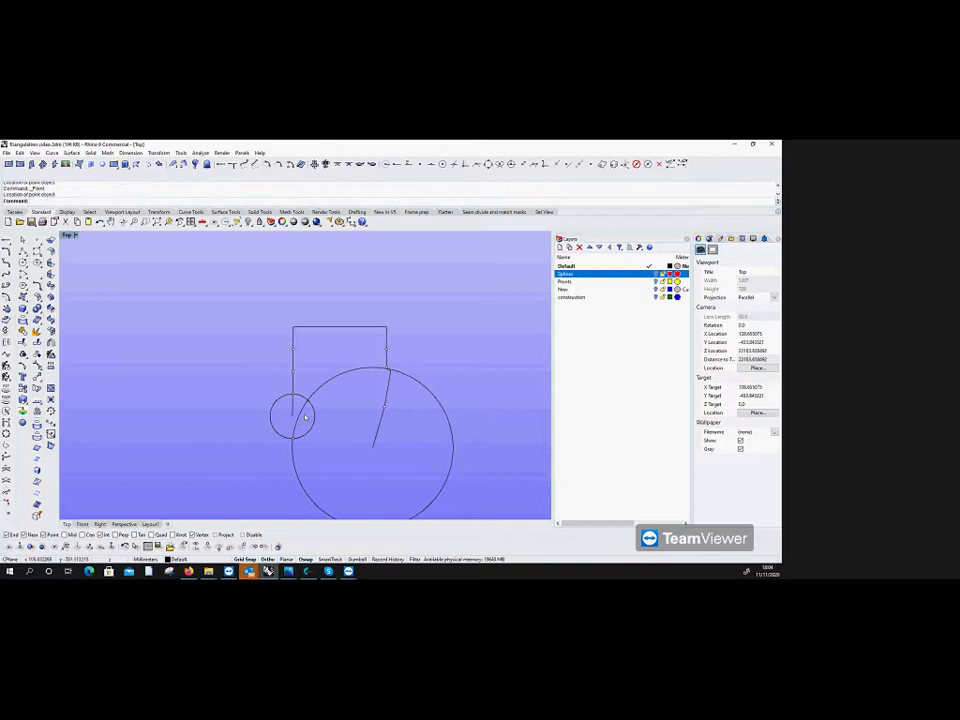
left_click(300, 420)
key("Delete")
left_click(270, 413)
key("Delete")
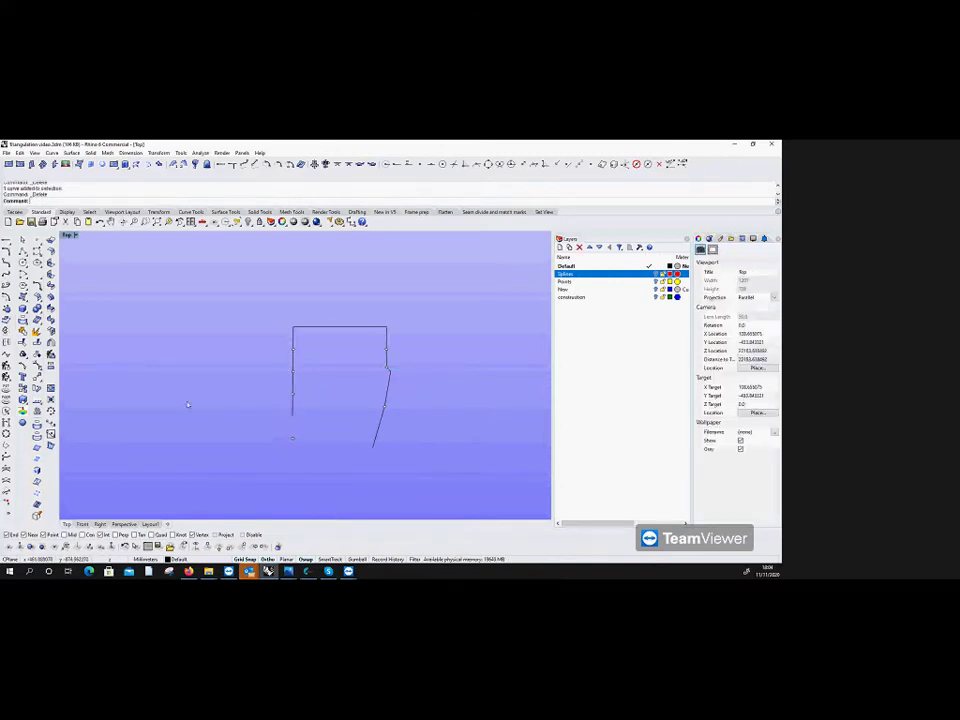
Step: Draw a circle of radius 704 mm on the new point below the left edge and one of radius 200 mm on the right edge's lower end
left_click(22, 263)
left_click(294, 440)
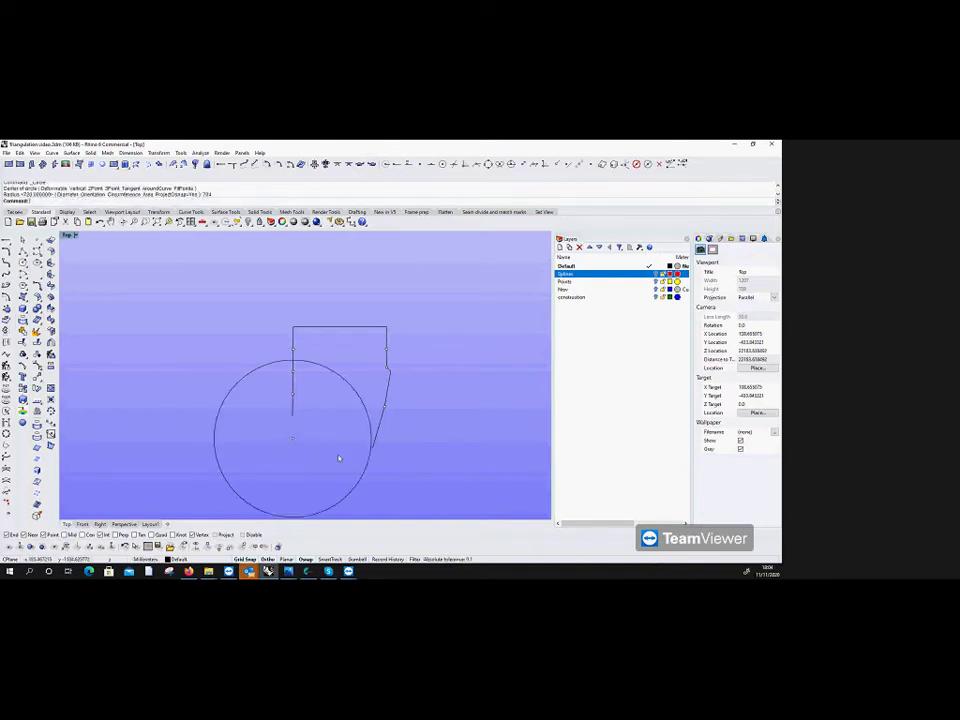
key("Return")
left_click(372, 449)
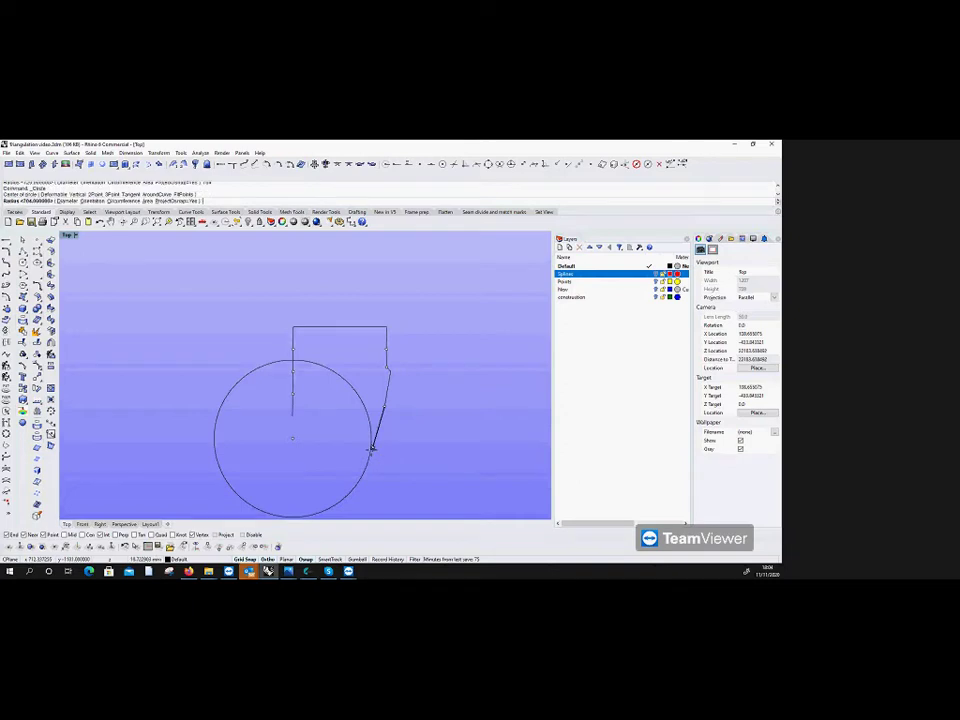
type("200")
key("Return")
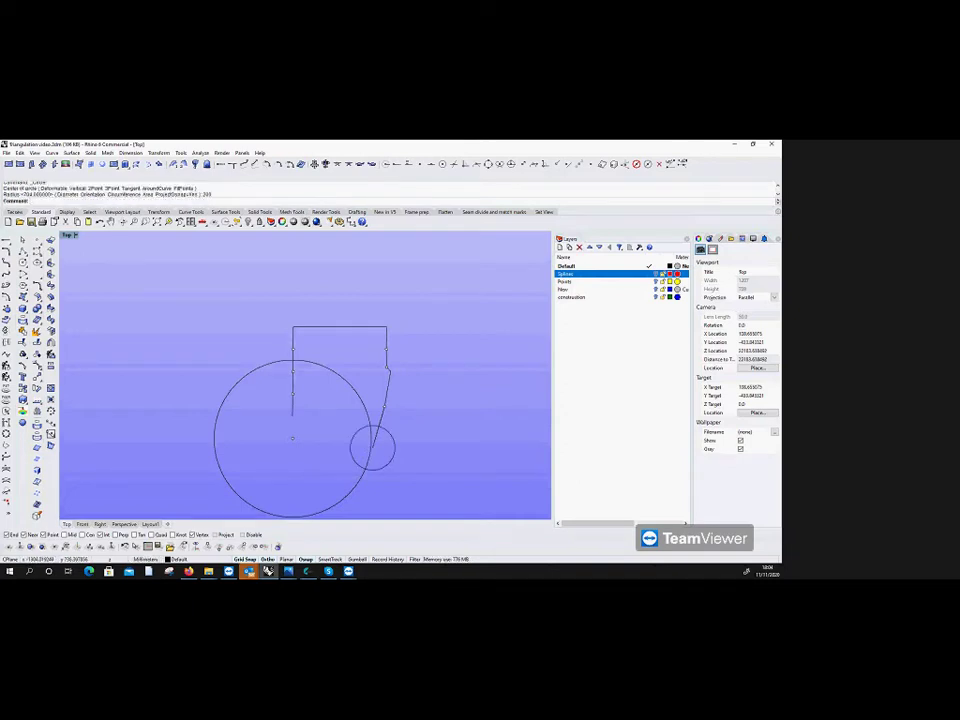
Step: Draw polylines from the left edge's end to the new point and from the right edge's end to the circles' lower intersection
left_click(22, 252)
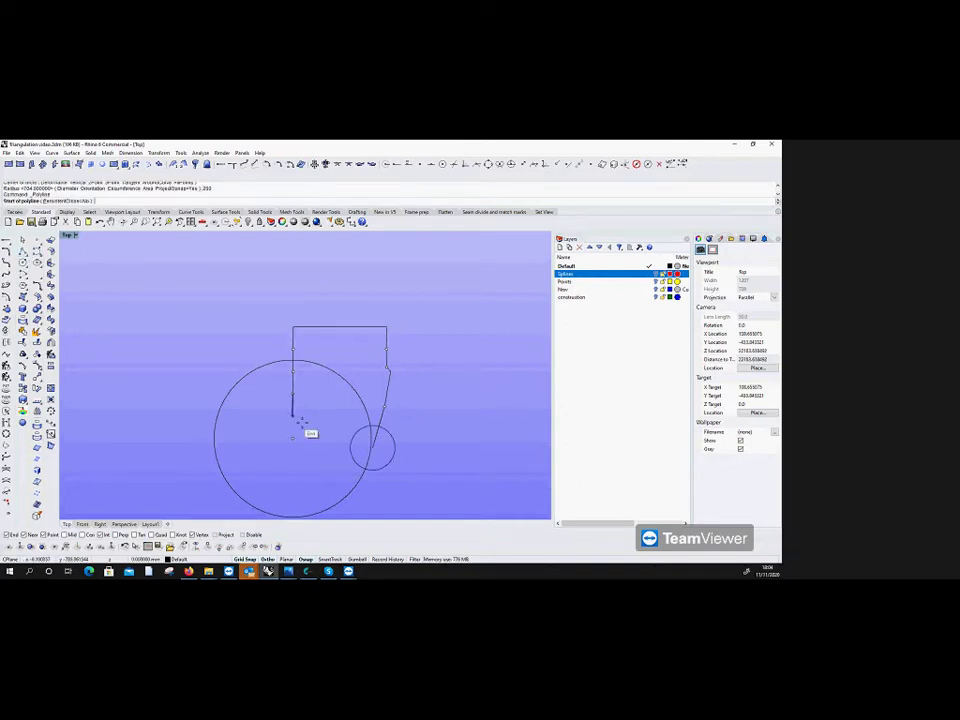
left_click(291, 436)
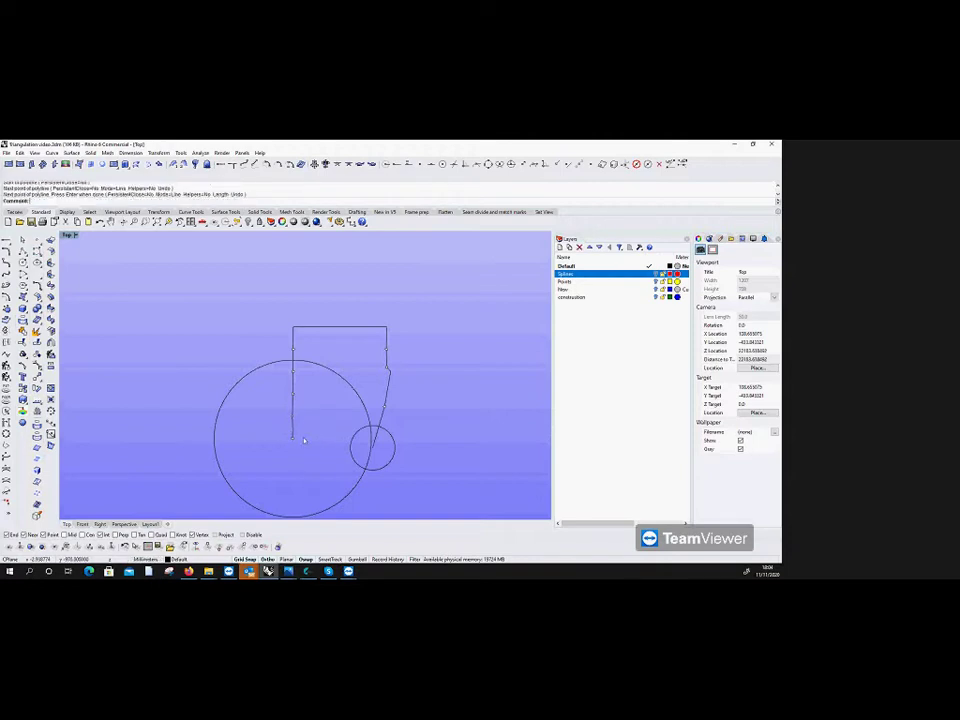
left_click(358, 468)
key("Return")
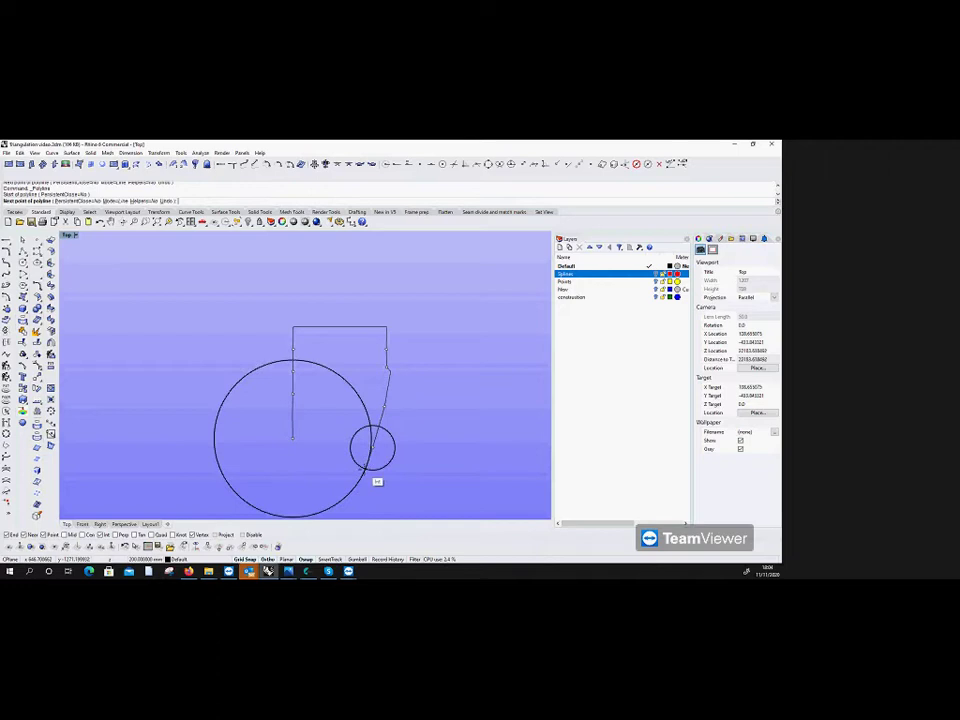
Step: Delete the 200 mm and 704 mm construction circles
left_click(372, 471)
key("Delete")
left_click(356, 480)
key("Delete")
Step: Draw a circle of radius 750 mm on the left edge's lower end and one of radius 234 mm on the right edge's lower end
left_click(22, 263)
left_click(293, 438)
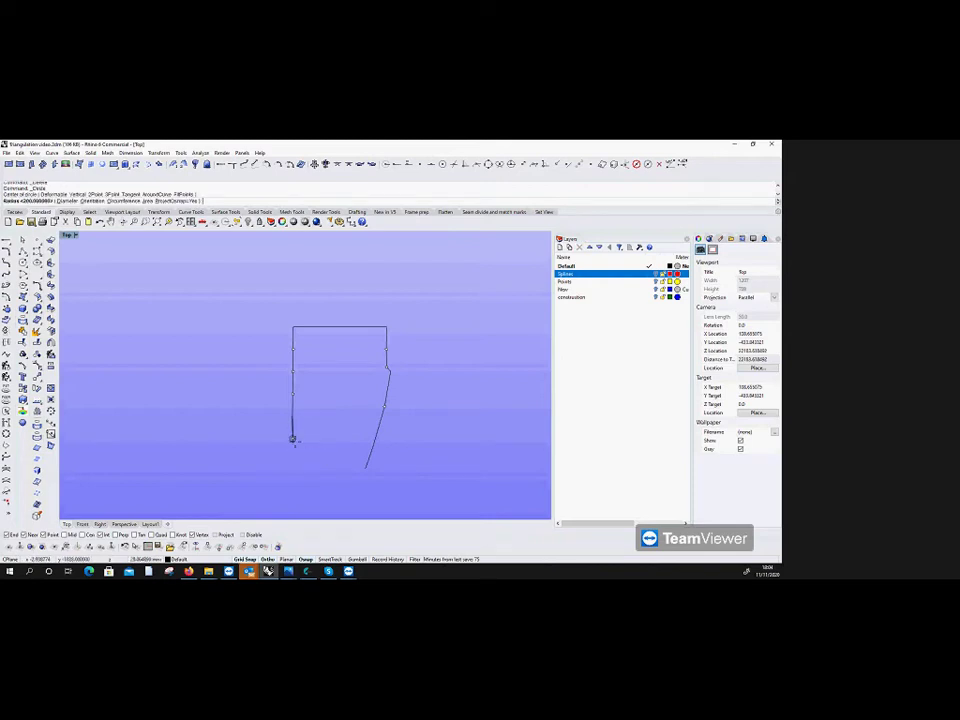
type("750")
key("Return")
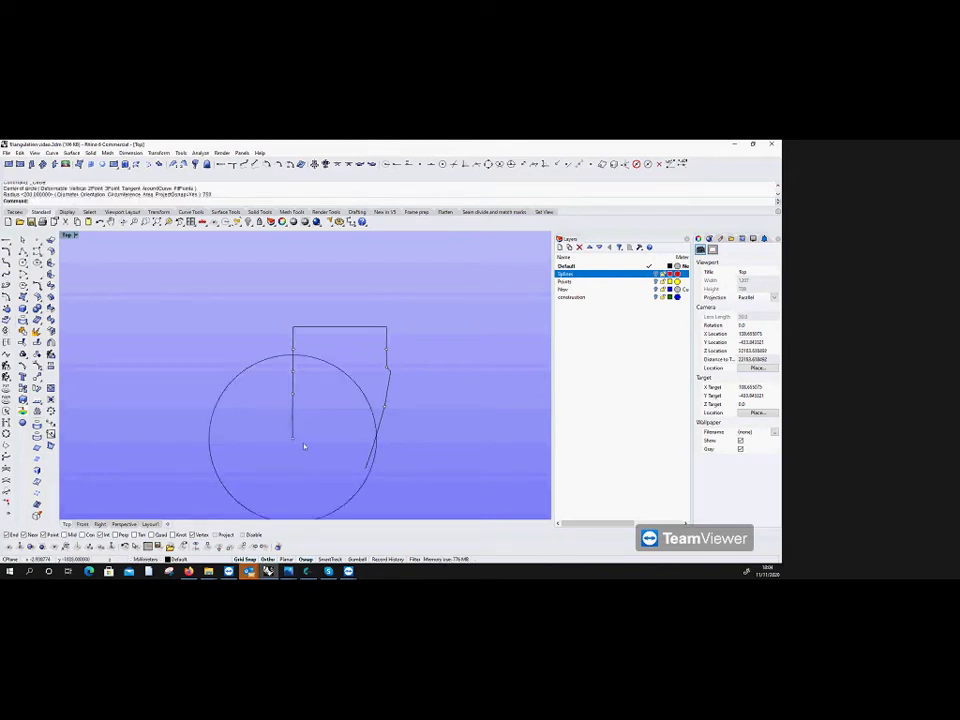
key("Return")
left_click(366, 468)
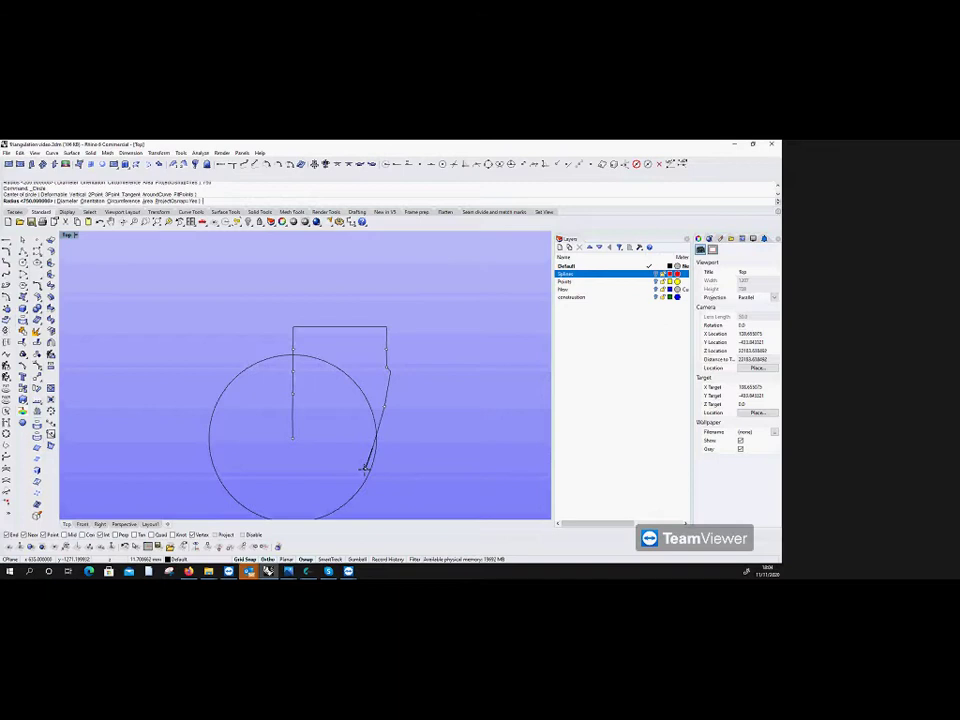
type("234")
key("Return")
Step: Draw a polyline from the right edge's lower end to the lower intersection of the 750 mm and 234 mm circles, and delete both circles
type("polyline")
key("Return")
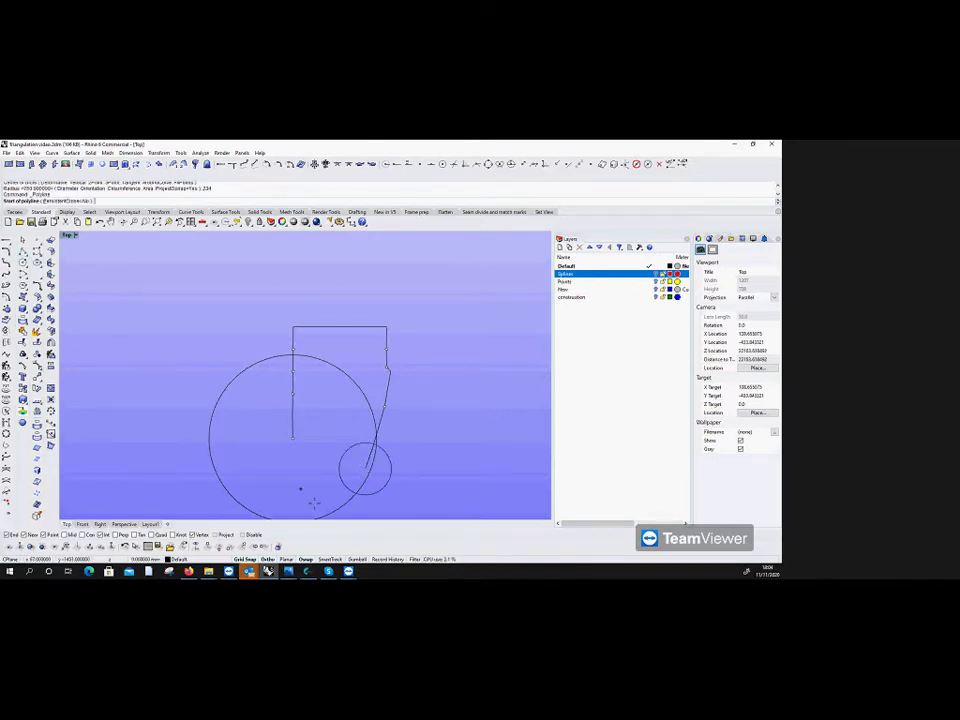
left_click(366, 468)
key("Return")
left_click(363, 487)
key("Delete")
Step: Draw a circle of radius 636 mm on the right edge's lower end and one of radius 200 mm on the left edge's lower end
left_click(22, 262)
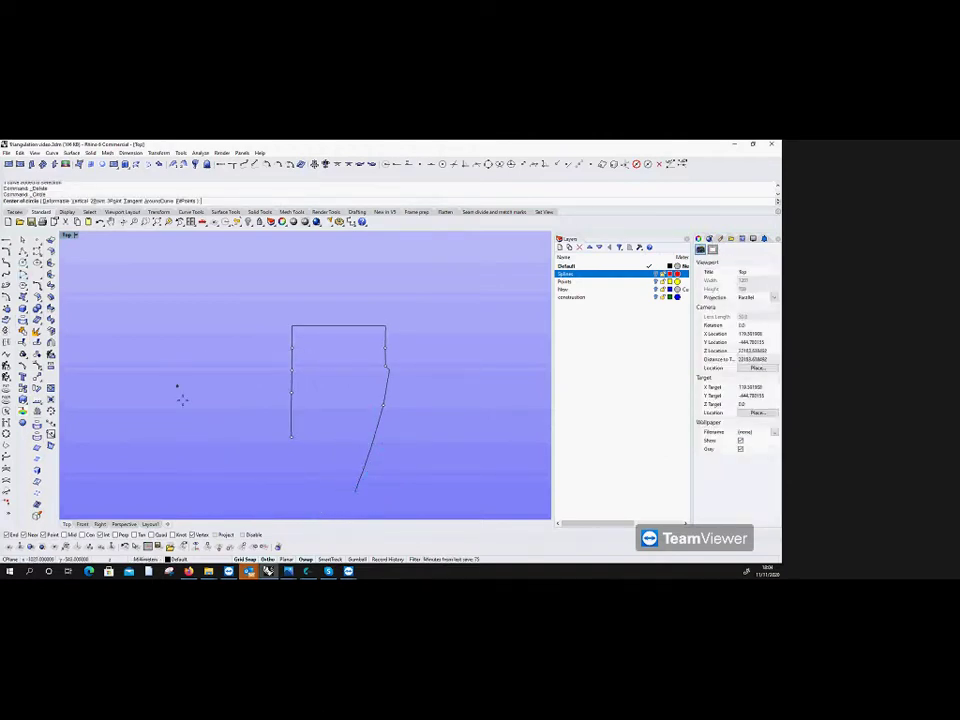
left_click(355, 492)
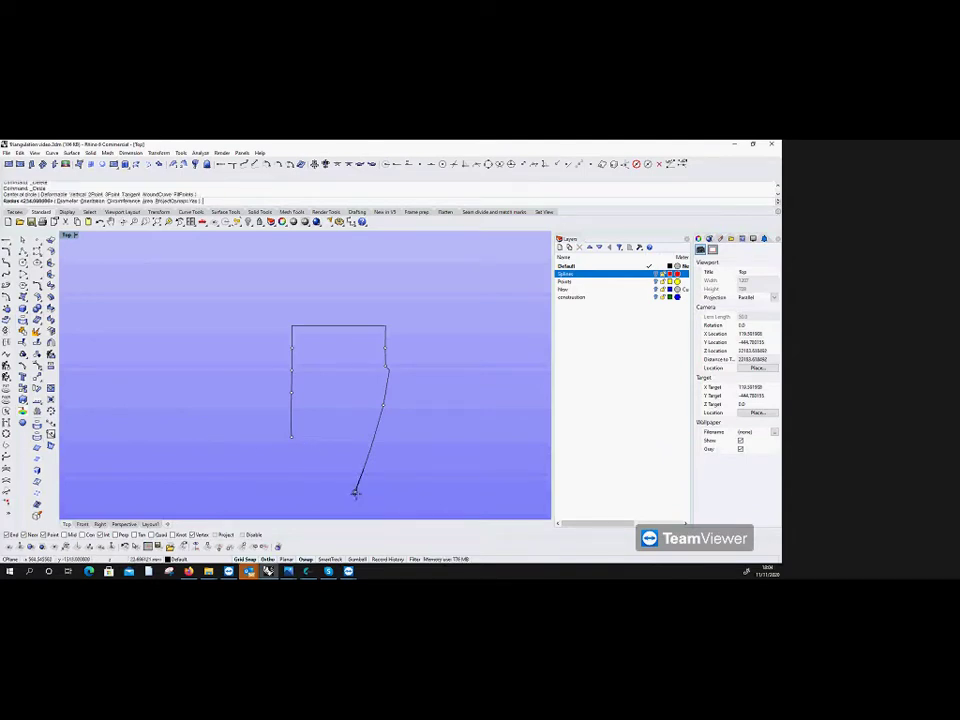
type("630")
key("Return")
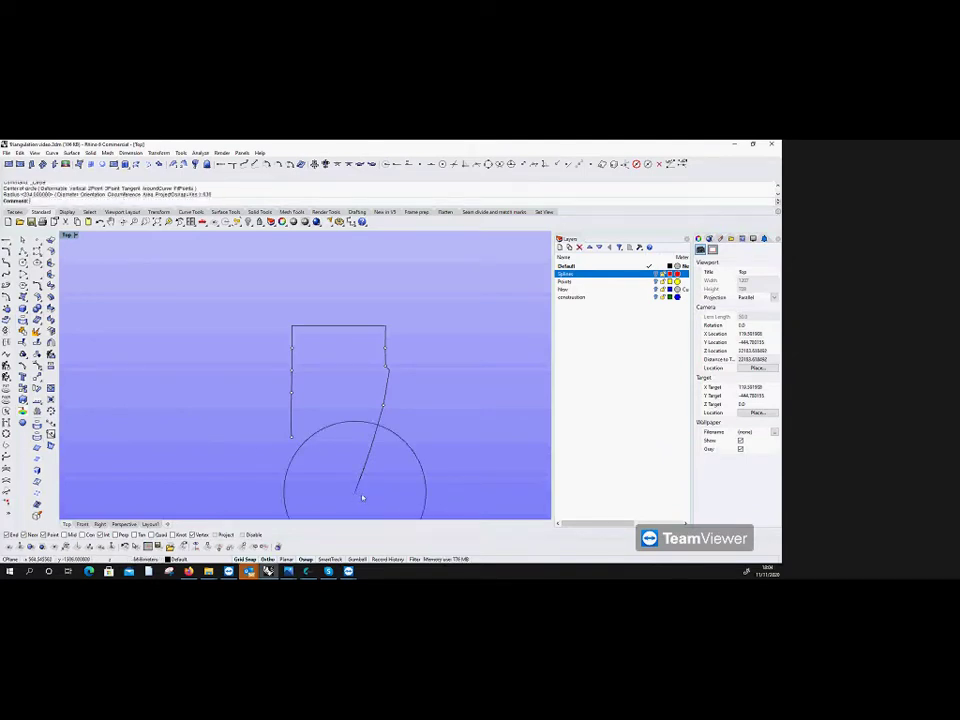
key("Return")
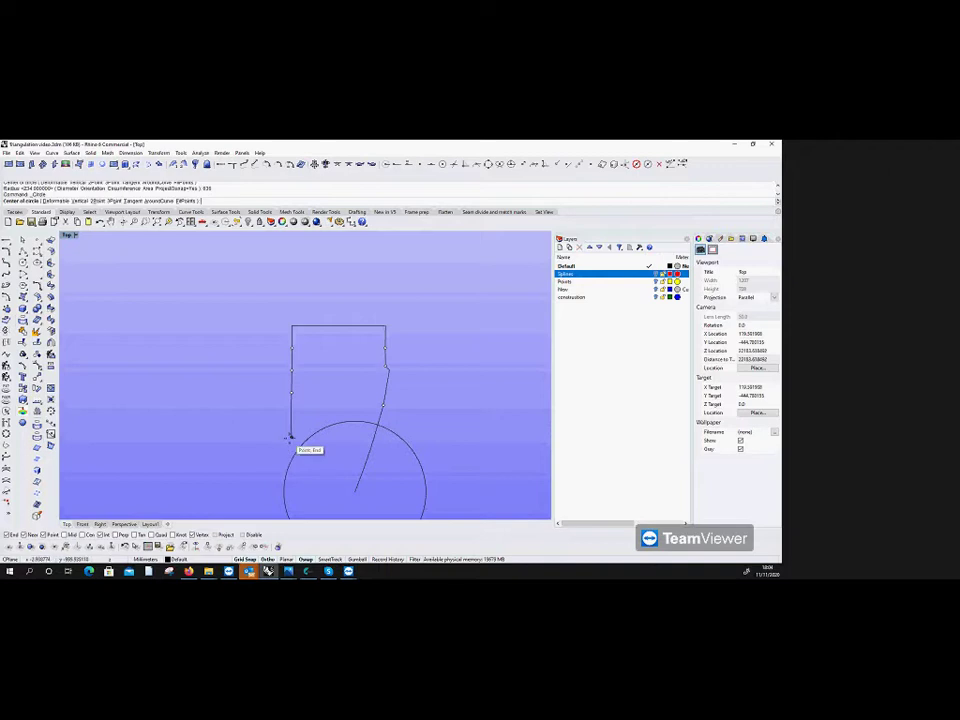
left_click(291, 436)
type("200")
key("Return")
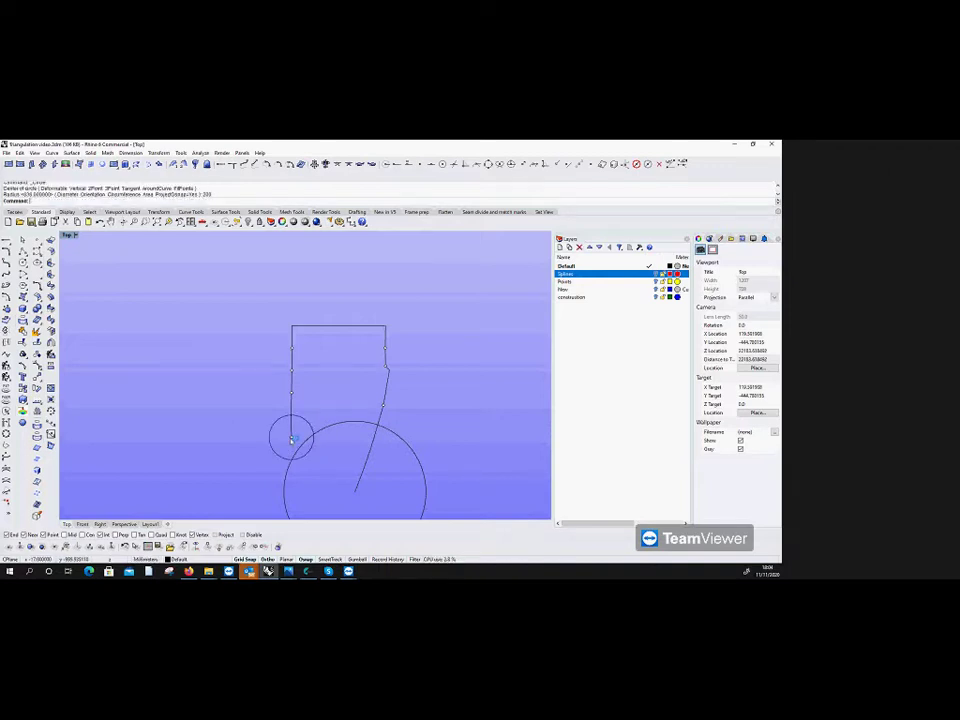
Step: Draw a polyline from the left edge's lower end to the lower intersection of the 636 mm and 200 mm circles, and delete both circles
left_click(22, 252)
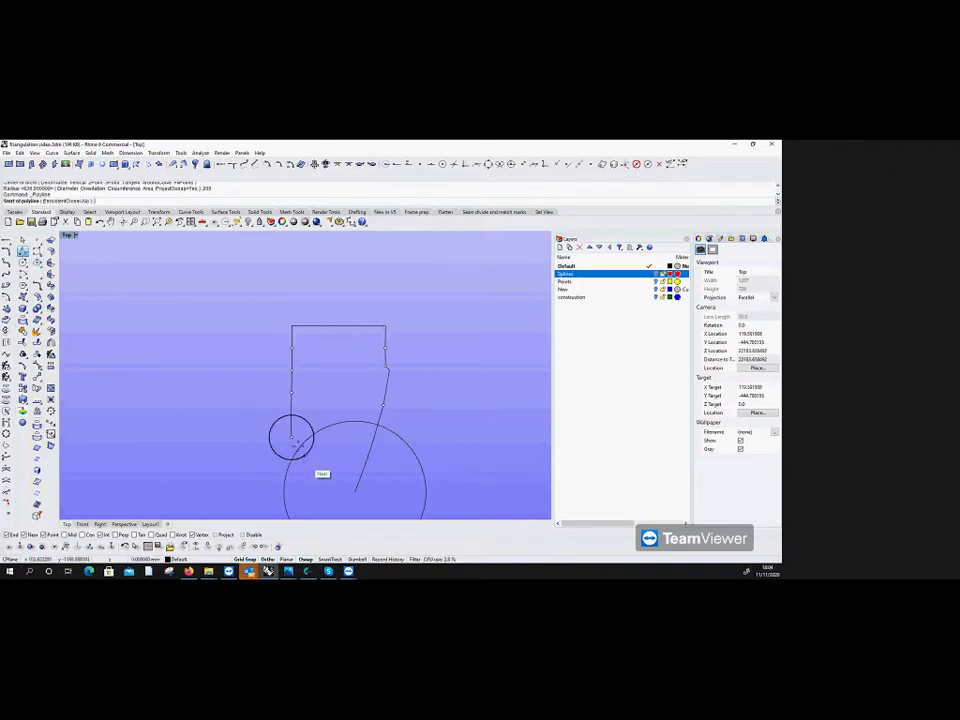
left_click(291, 436)
key("Escape")
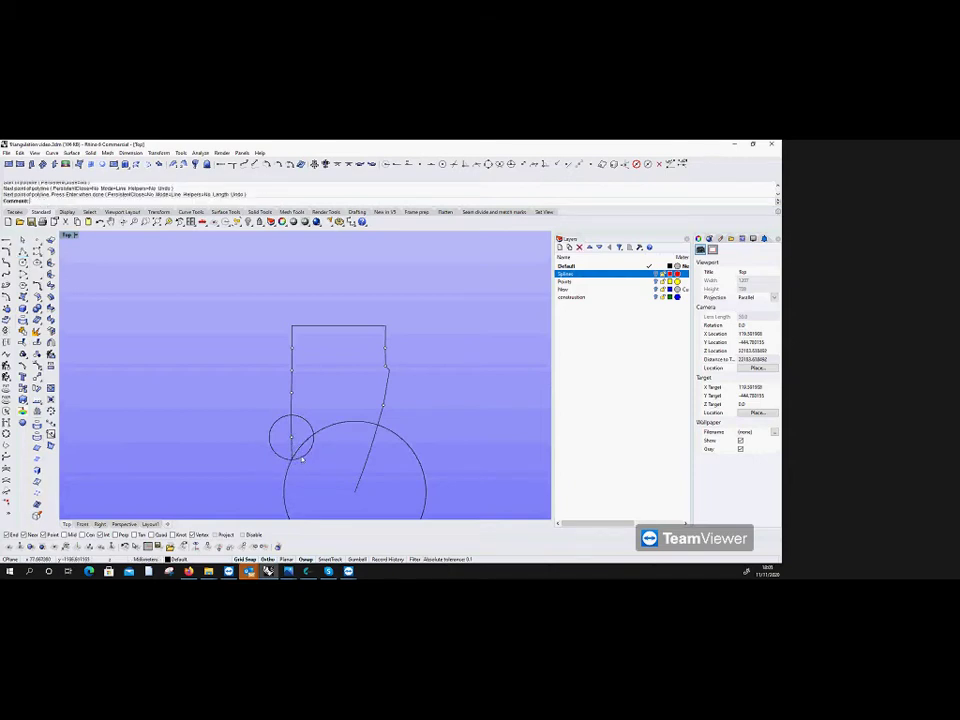
left_click(302, 458)
key("Delete")
left_click(307, 444)
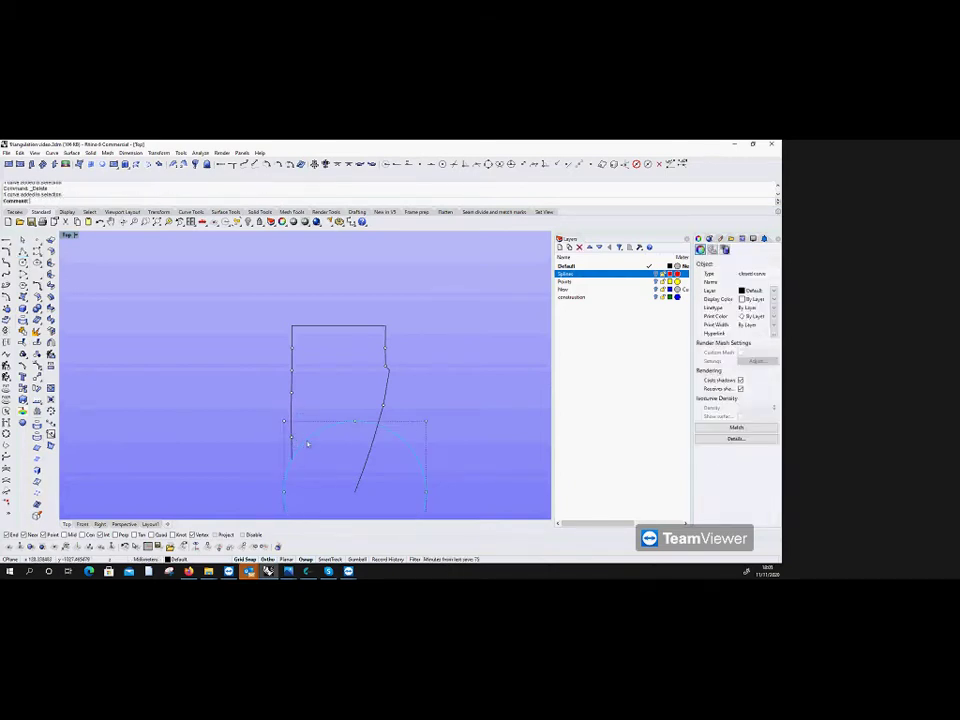
key("Delete")
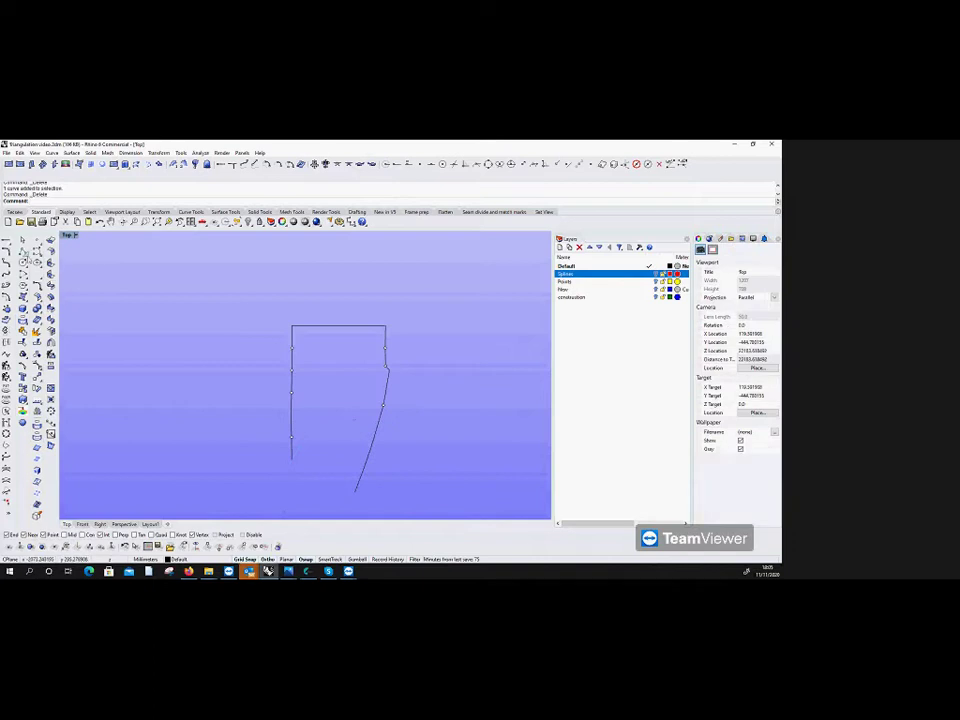
Step: Draw a circle of radius 430 mm on the right edge's lower end and one of radius 624 mm on the left edge's lower end
left_click(22, 273)
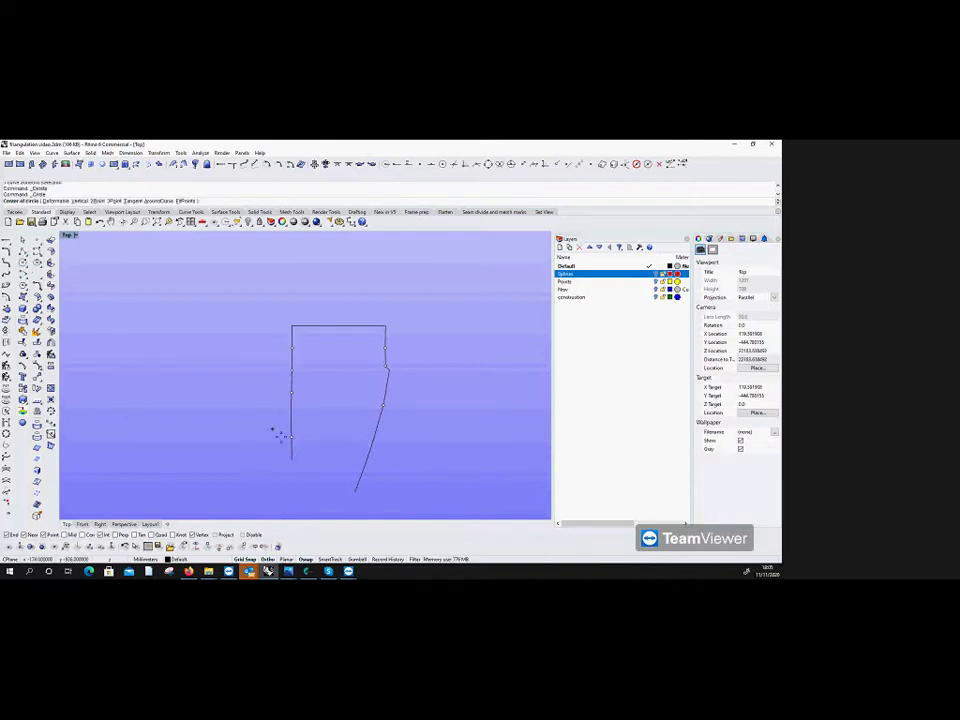
left_click(354, 492)
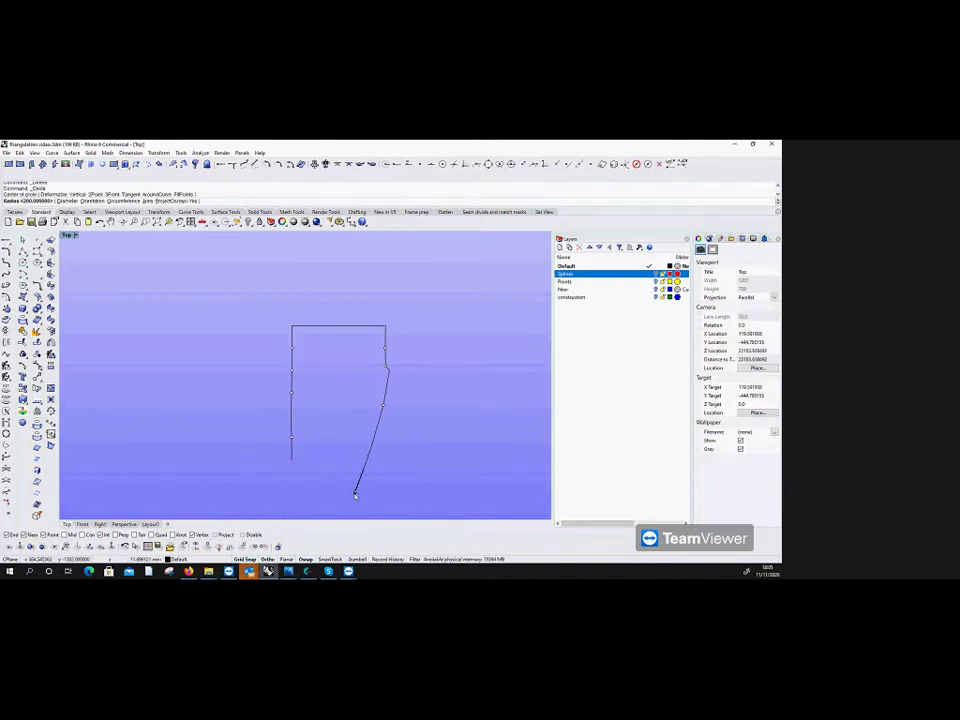
key("Return")
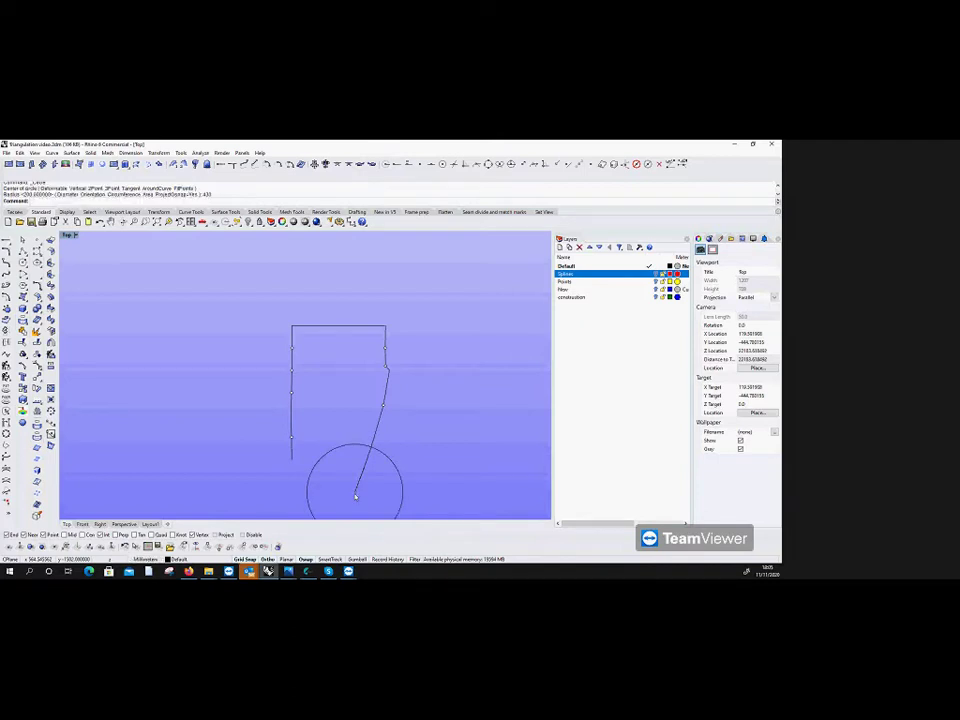
scroll(355, 496, "down", 2)
key("Return")
left_click(312, 472)
type("624")
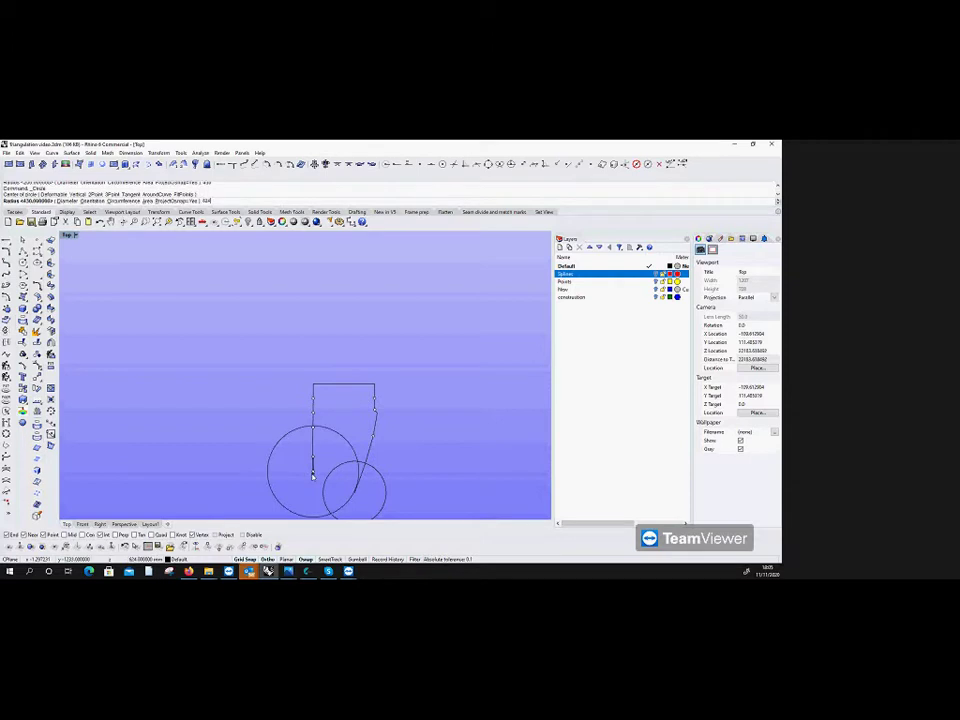
key("Return")
Step: Draw a polyline from the right edge's lower end to the lower intersection of the 430 mm and 624 mm circles, and delete both circles
scroll(295, 415, "down", 2)
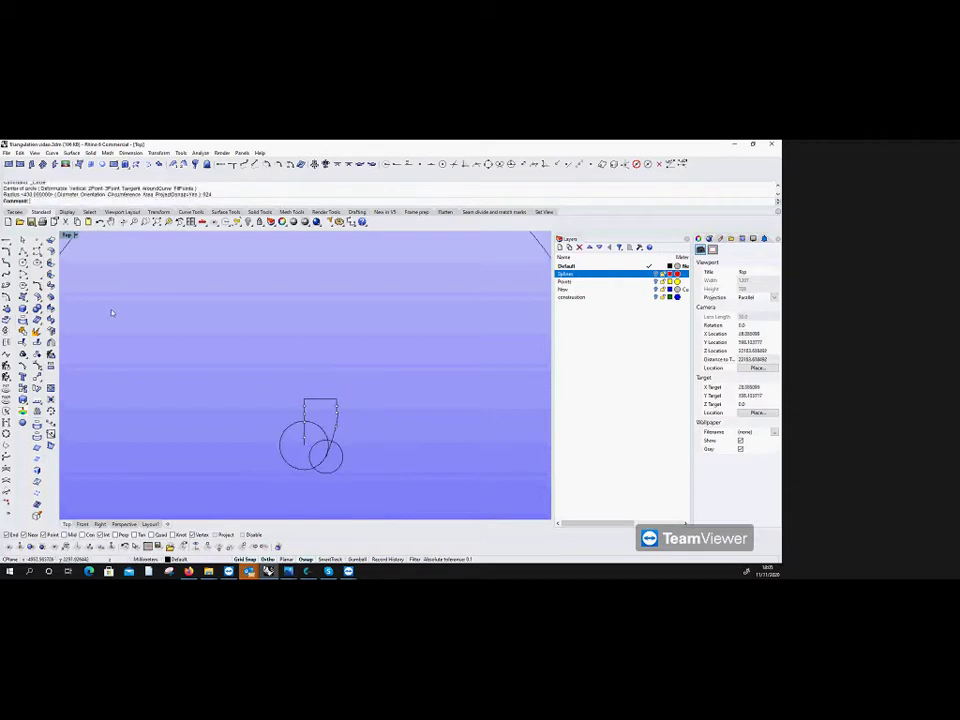
left_click(22, 252)
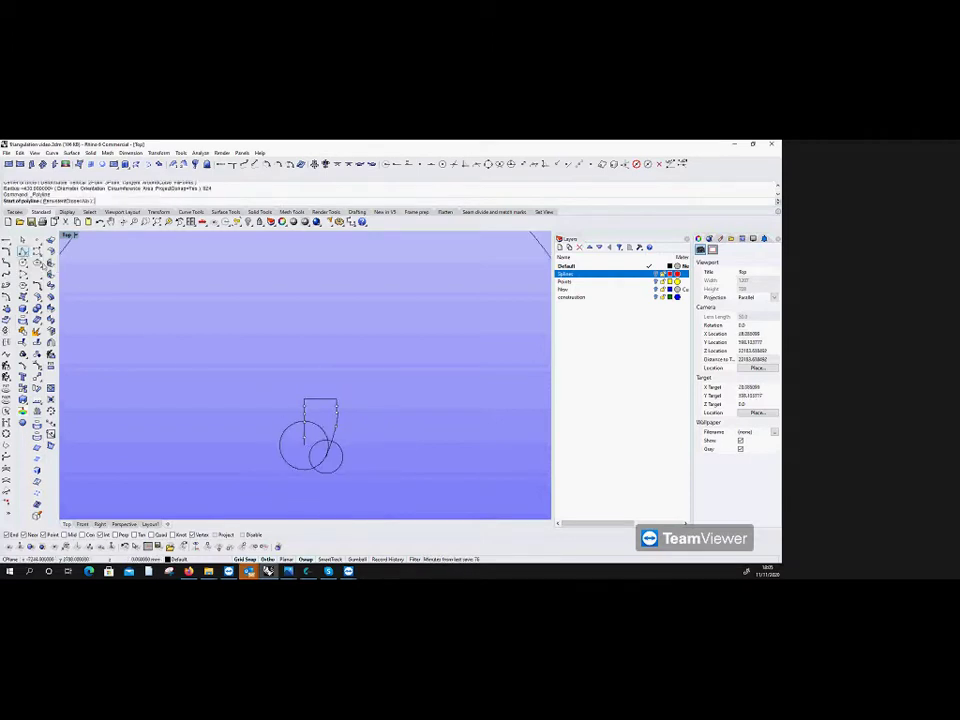
scroll(321, 455, "up", 3)
left_click(338, 457)
left_click(290, 475)
key("Return")
left_click(296, 476)
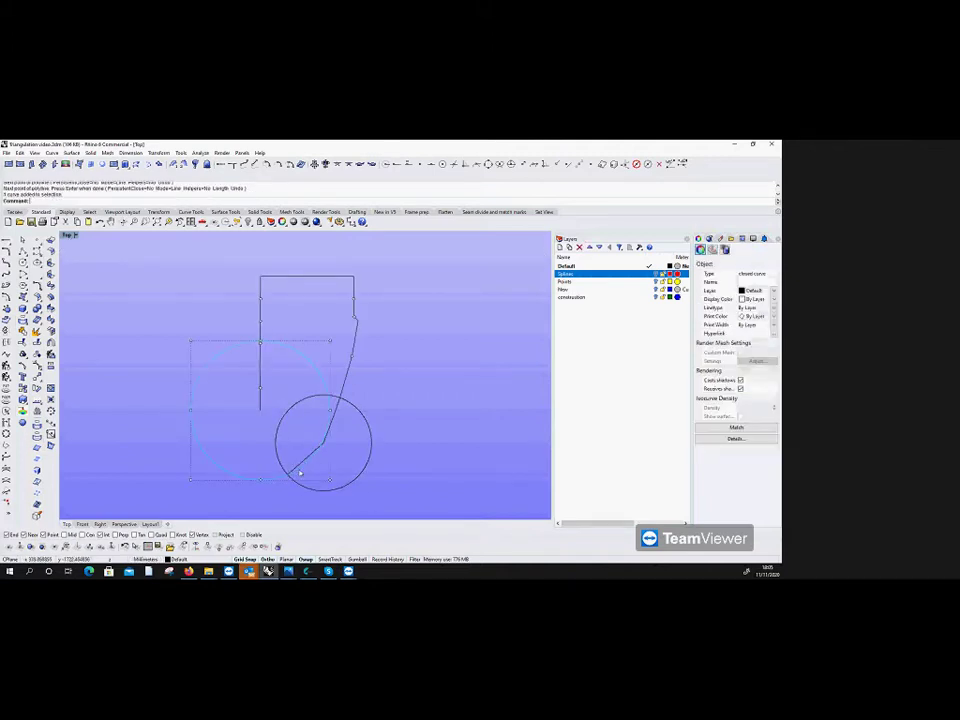
key("Delete")
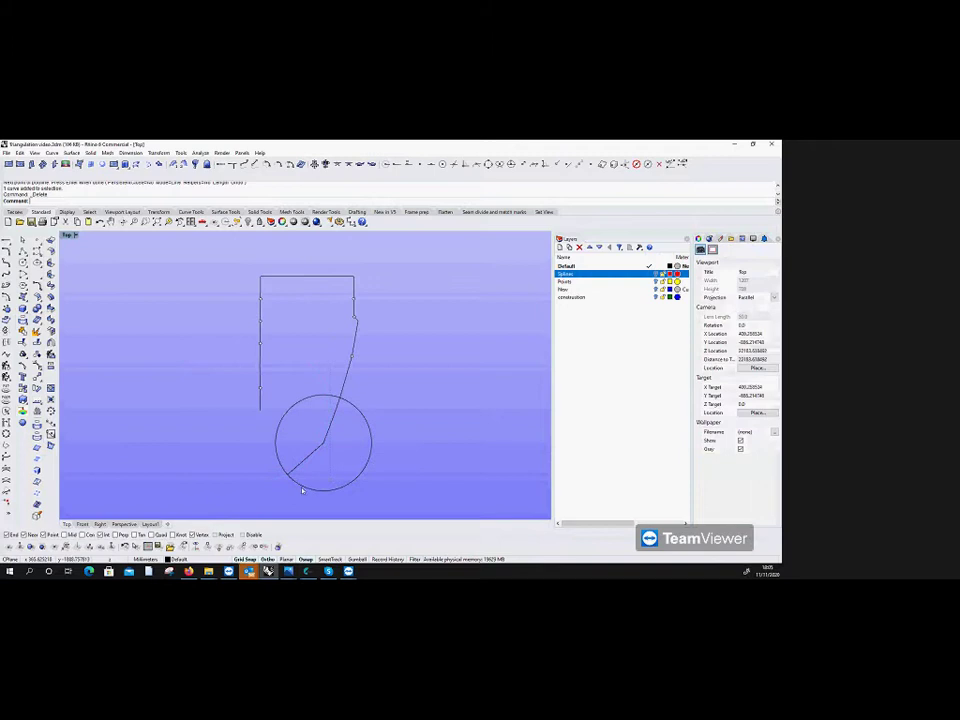
left_click(300, 489)
key("Delete")
Step: Try a circle of radius 430 mm on the lowest end of the right outline, and delete it
left_click(23, 264)
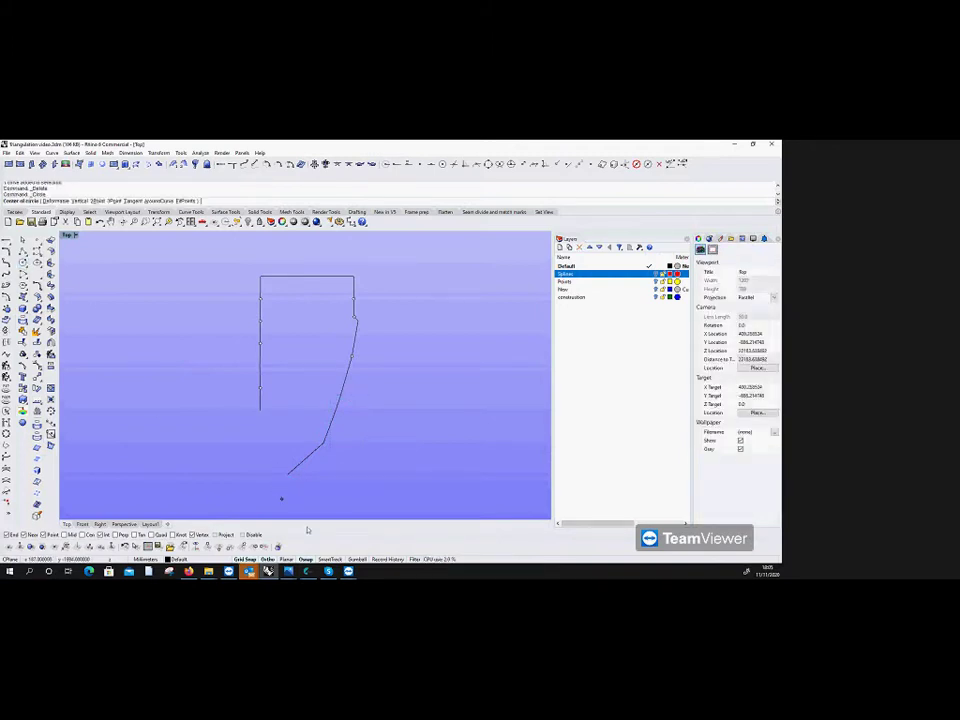
left_click(288, 476)
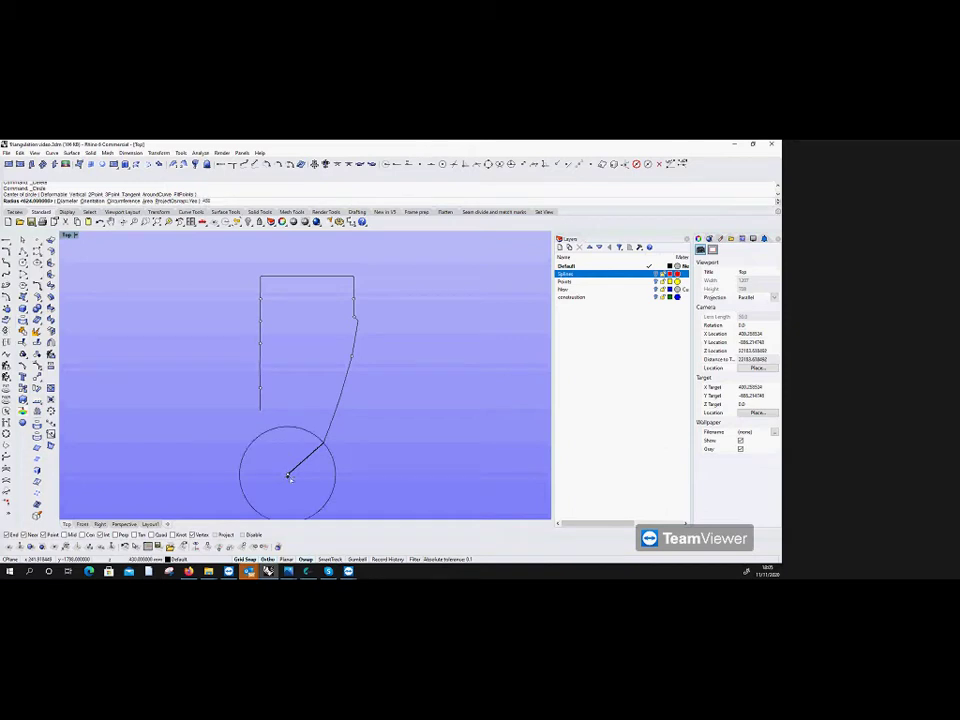
type("430")
key("Return")
left_click(300, 434)
key("Delete")
Step: Draw two concentric circles of radius 200 mm and 772 mm on the lowest end of the right outline
key("Return")
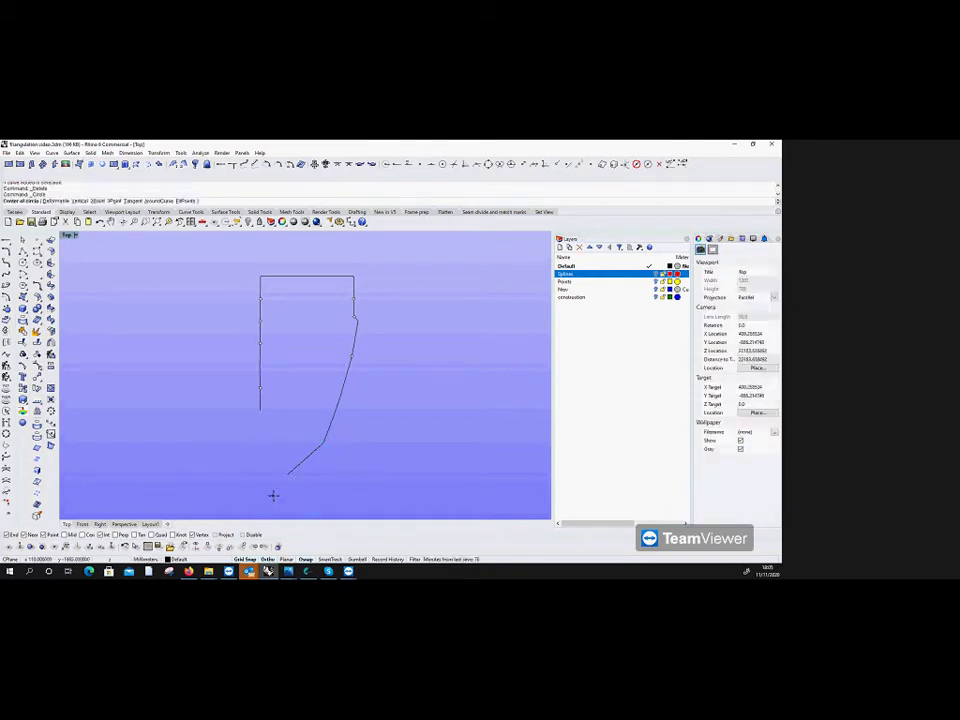
left_click(287, 476)
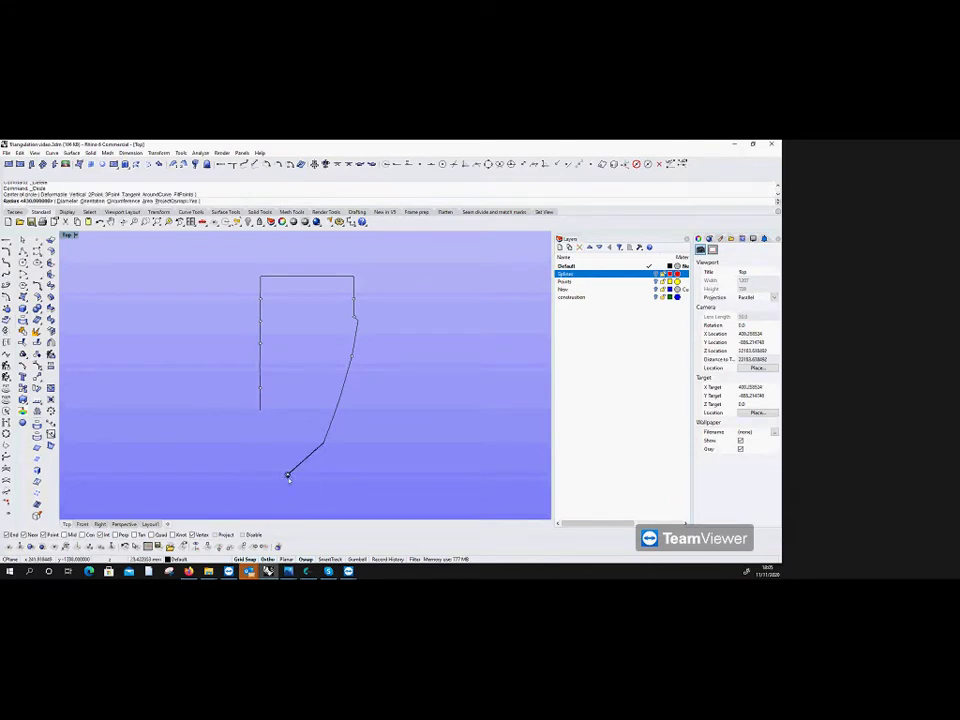
type("203")
key("Return")
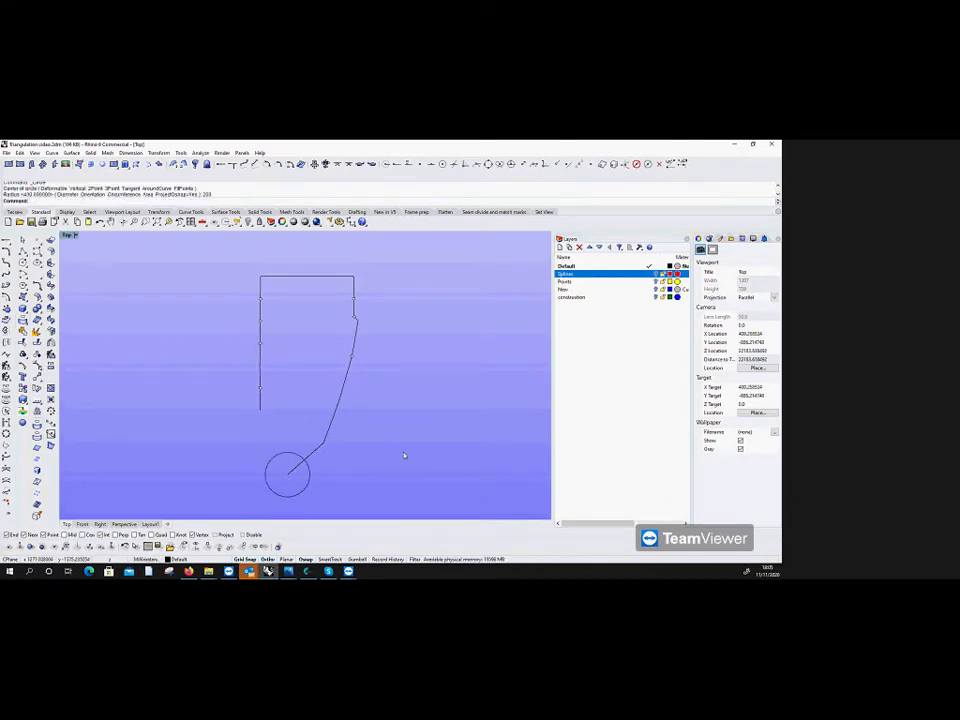
key("Return")
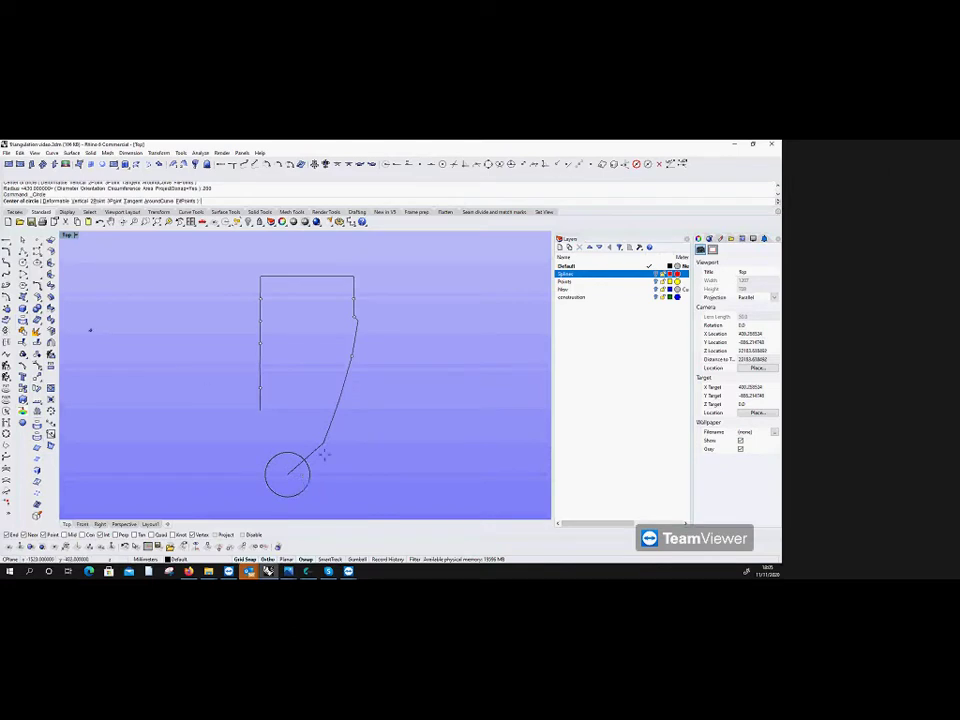
key("Return")
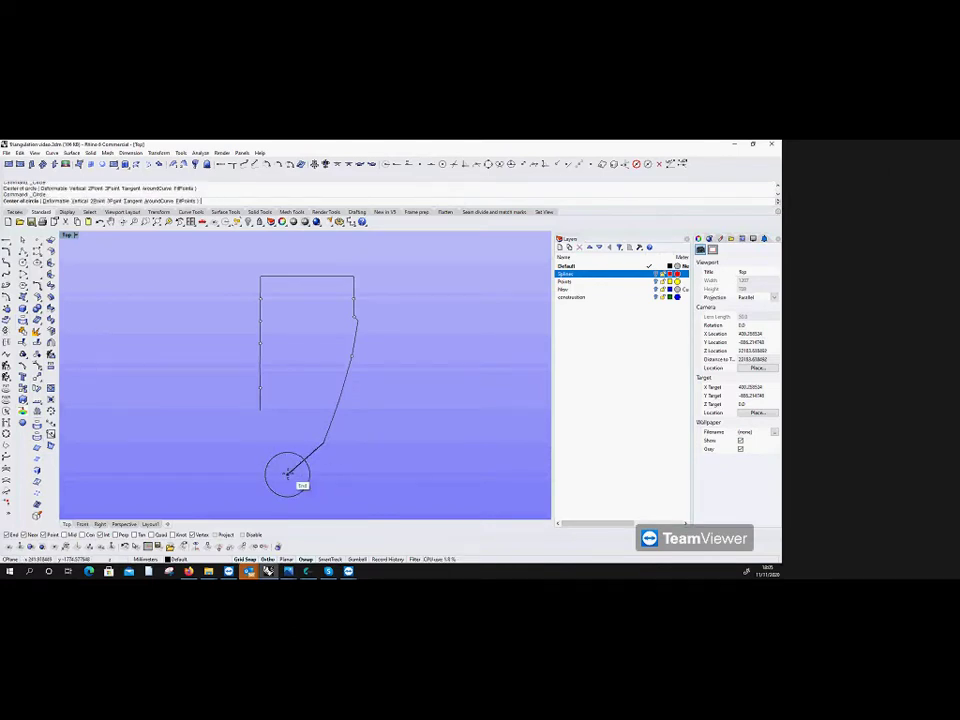
left_click(287, 473)
type("772")
key("Return")
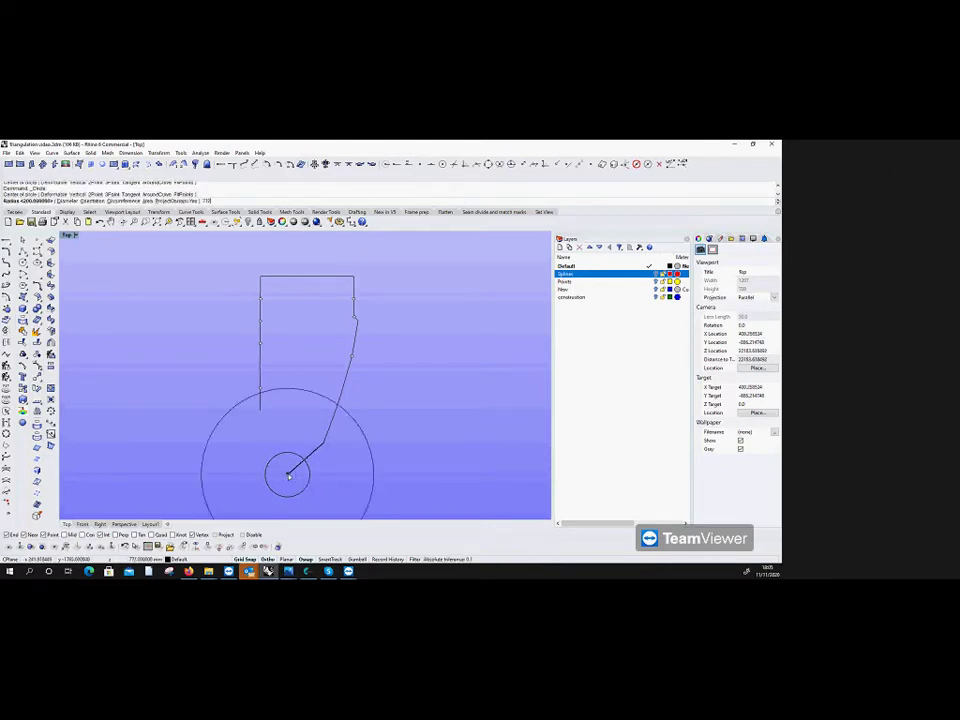
Step: Draw a circle of radius 676 mm on the left edge's lower end
key("Return")
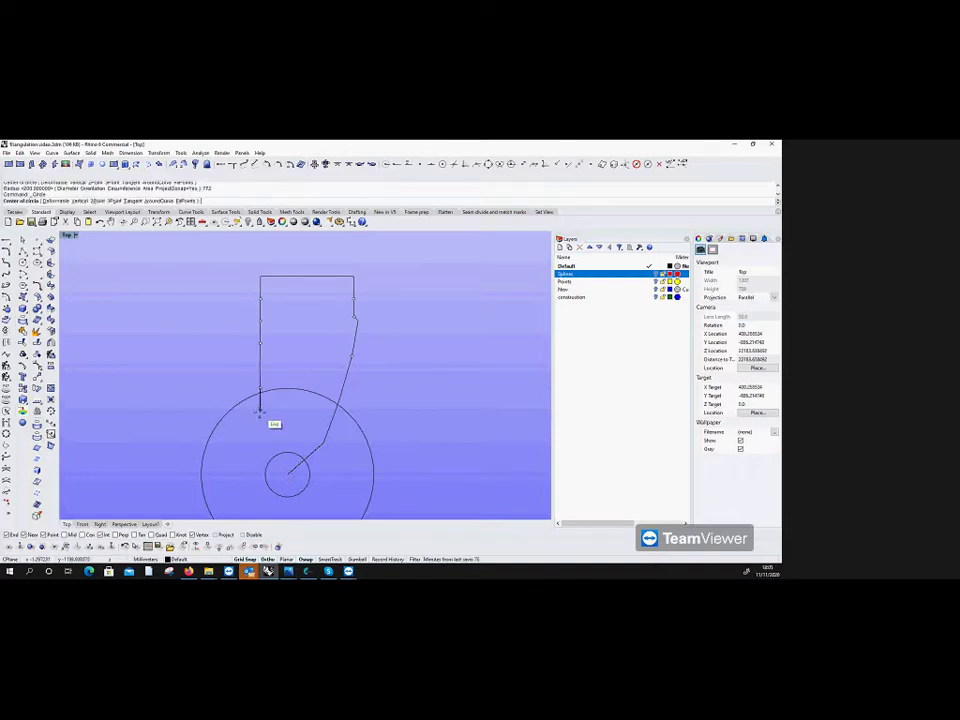
left_click(259, 410)
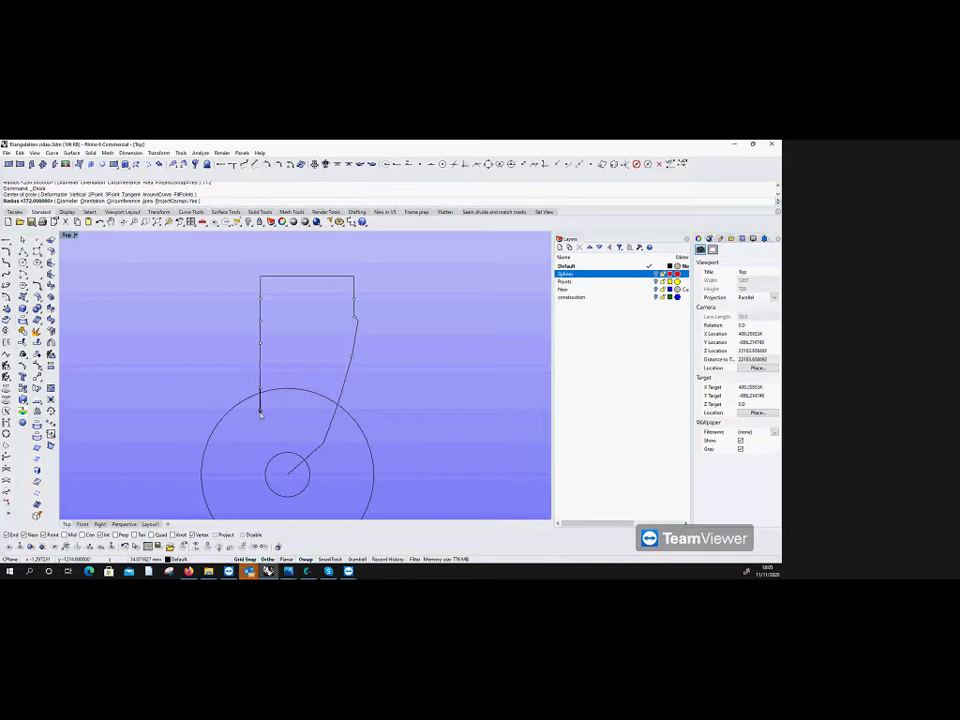
type("375")
key("Return")
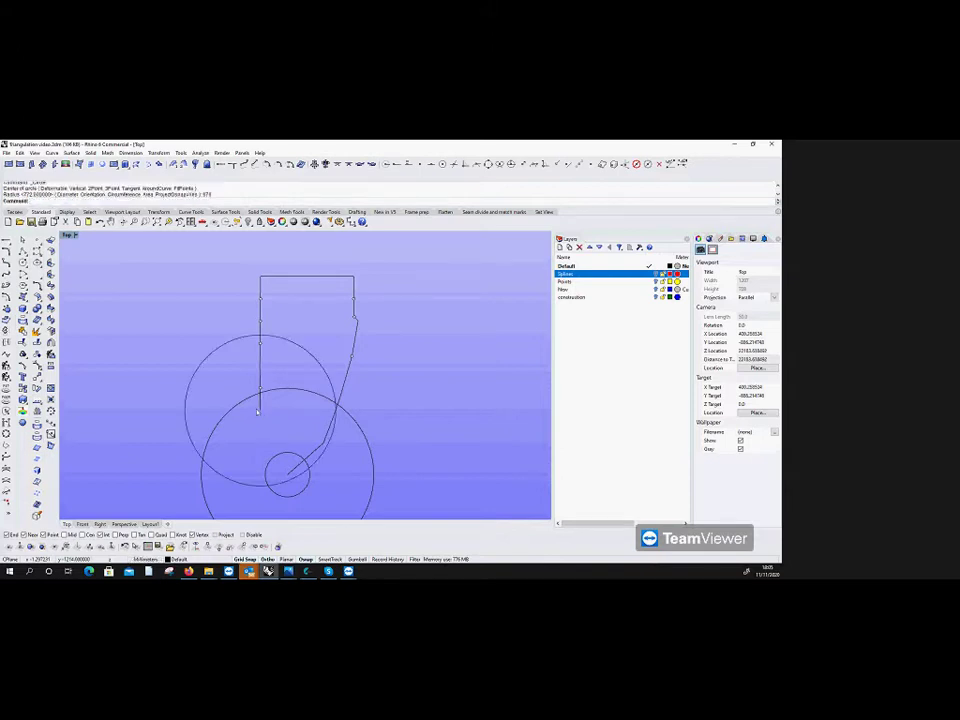
Step: Draw a polyline from the left intersection of the 772 mm and 676 mm circles to the right outline's lowest end, and delete both circles
left_click(22, 252)
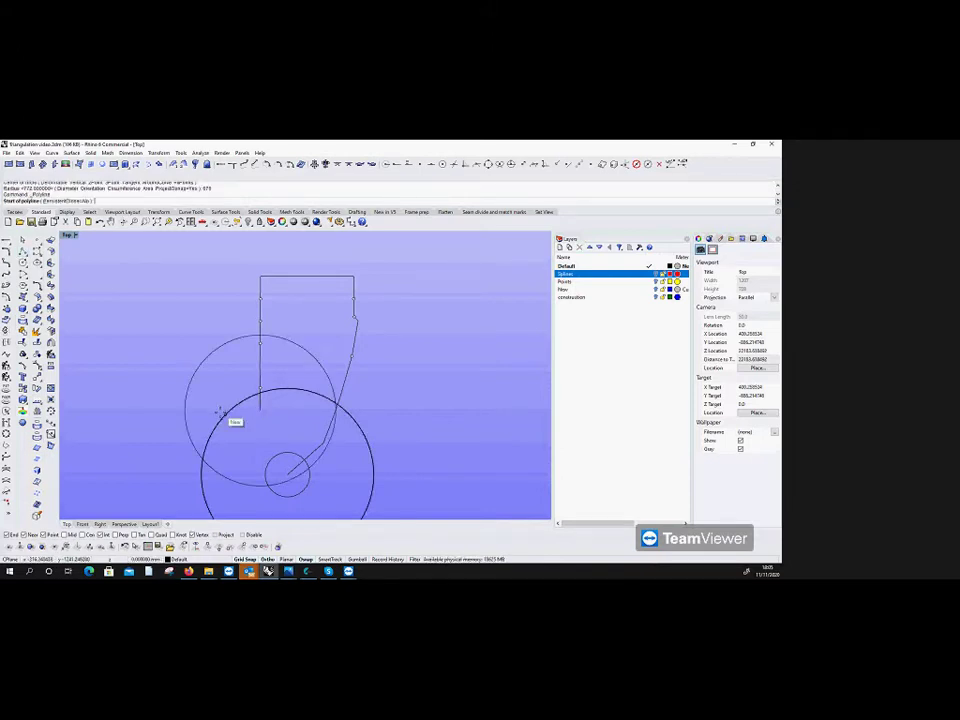
left_click(202, 459)
left_click(265, 470)
key("Return")
left_click(216, 428)
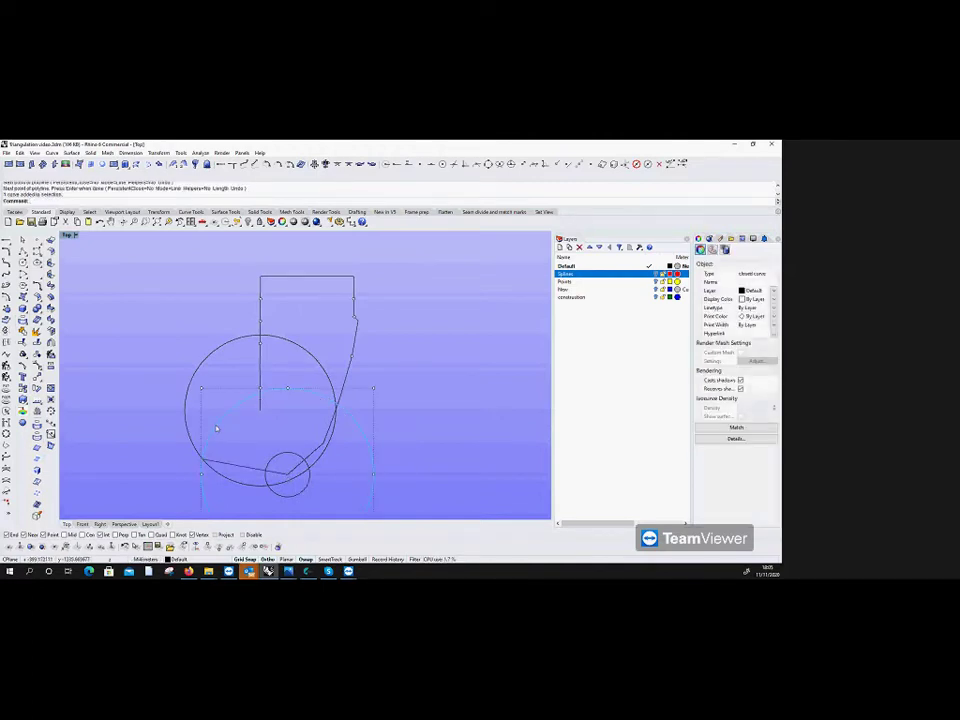
key("Delete")
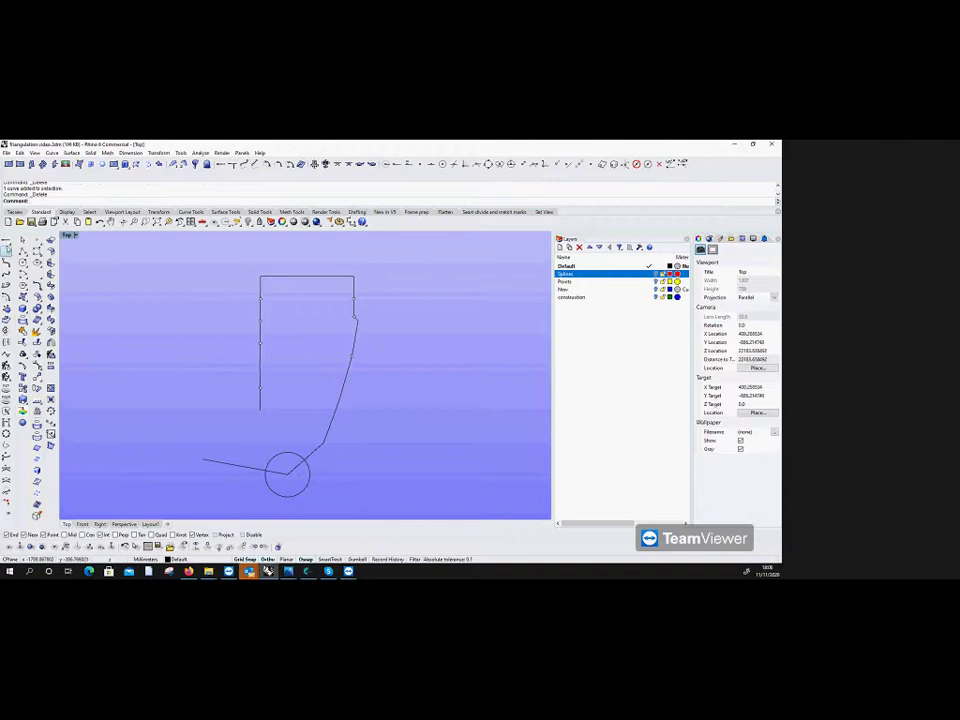
Step: Draw a circle of radius 270 mm on the lowest end of the right outline
left_click(7, 297)
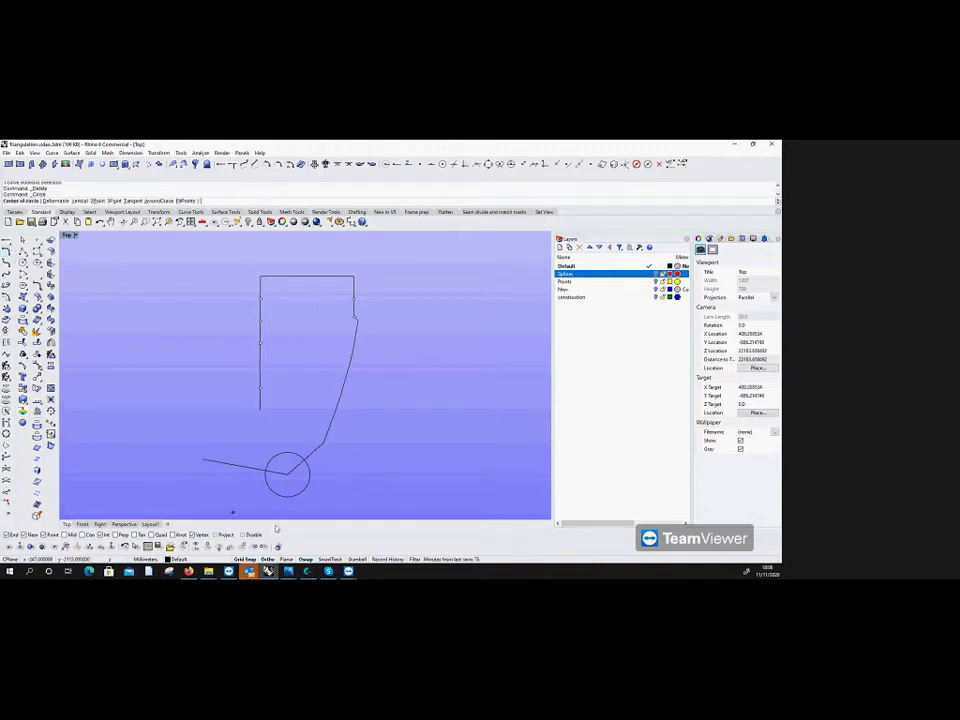
left_click(287, 472)
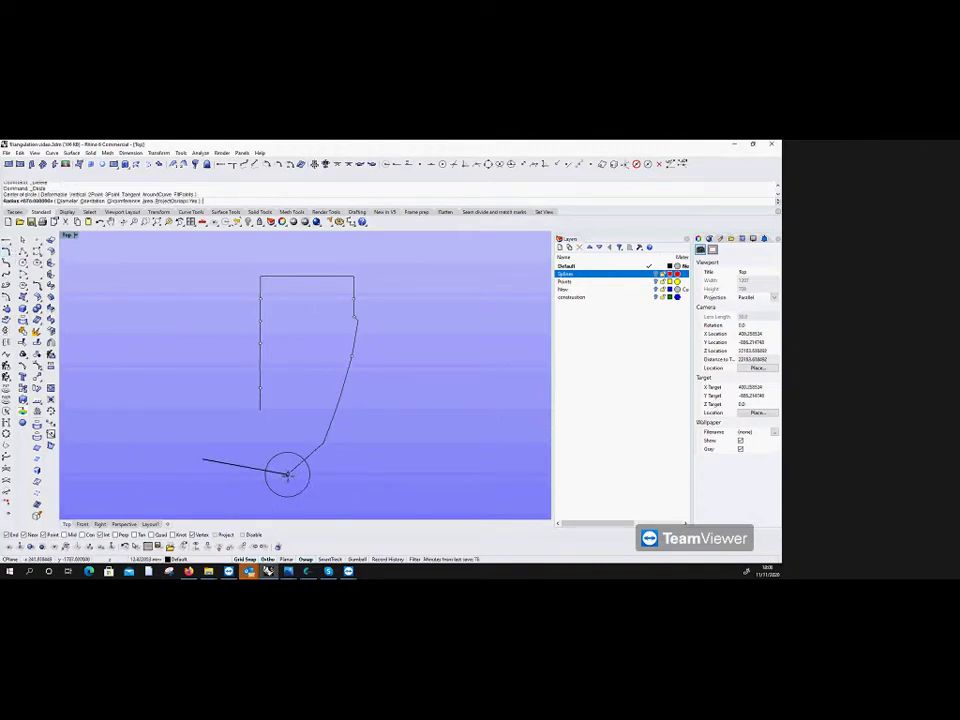
key("Return")
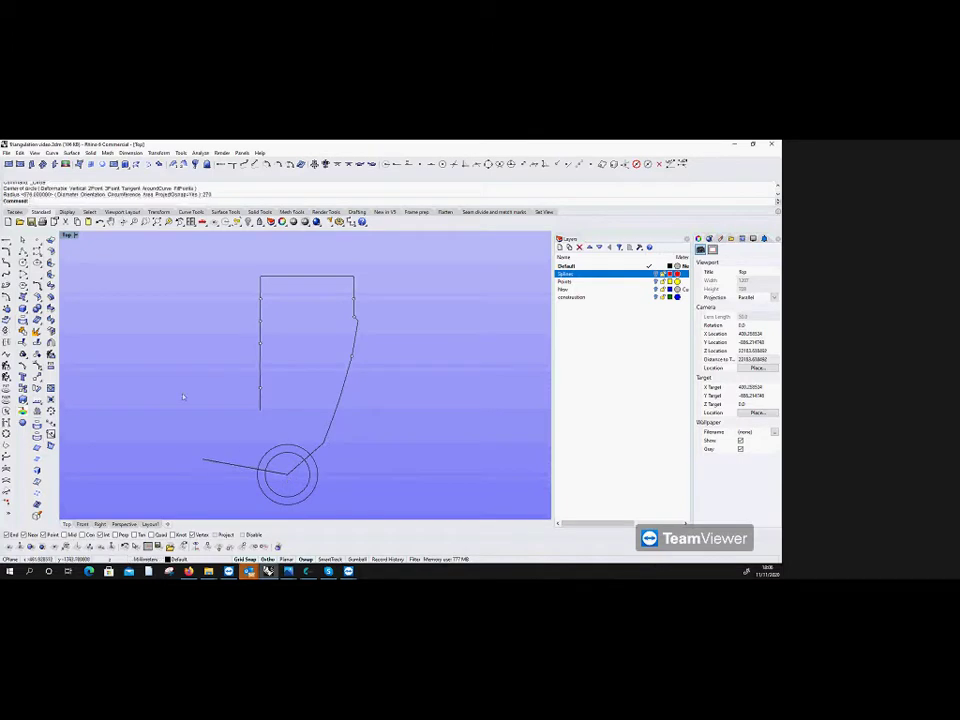
Step: Draw a polyline from the left edge's lower end to where the 270 mm circle crosses the slanted bottom line, and delete that circle
left_click(22, 252)
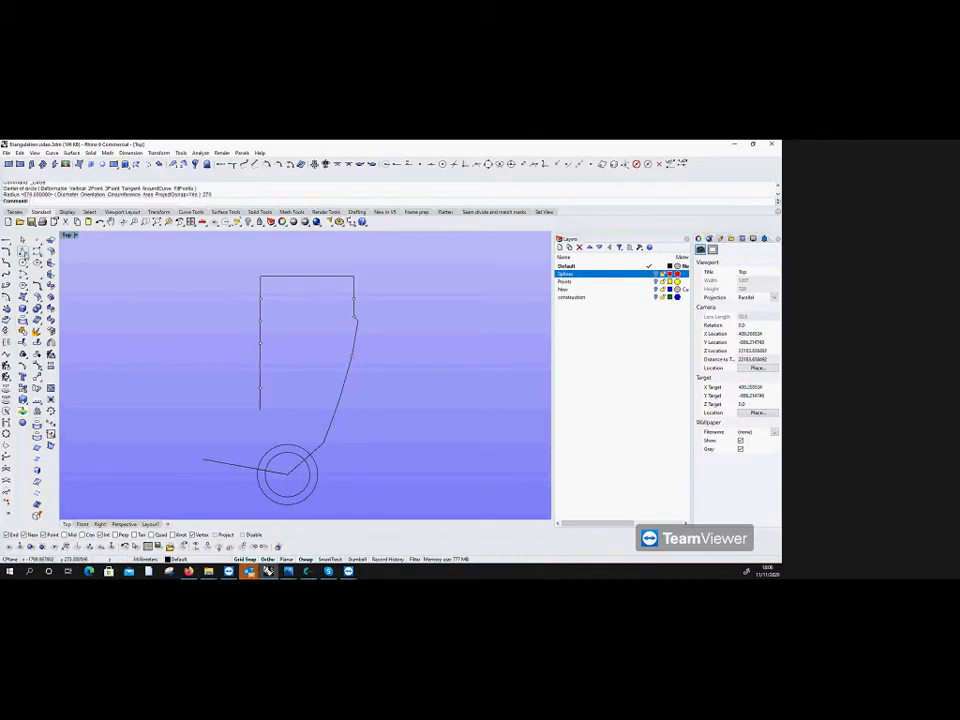
left_click(260, 462)
key("Return")
left_click(270, 452)
key("Delete")
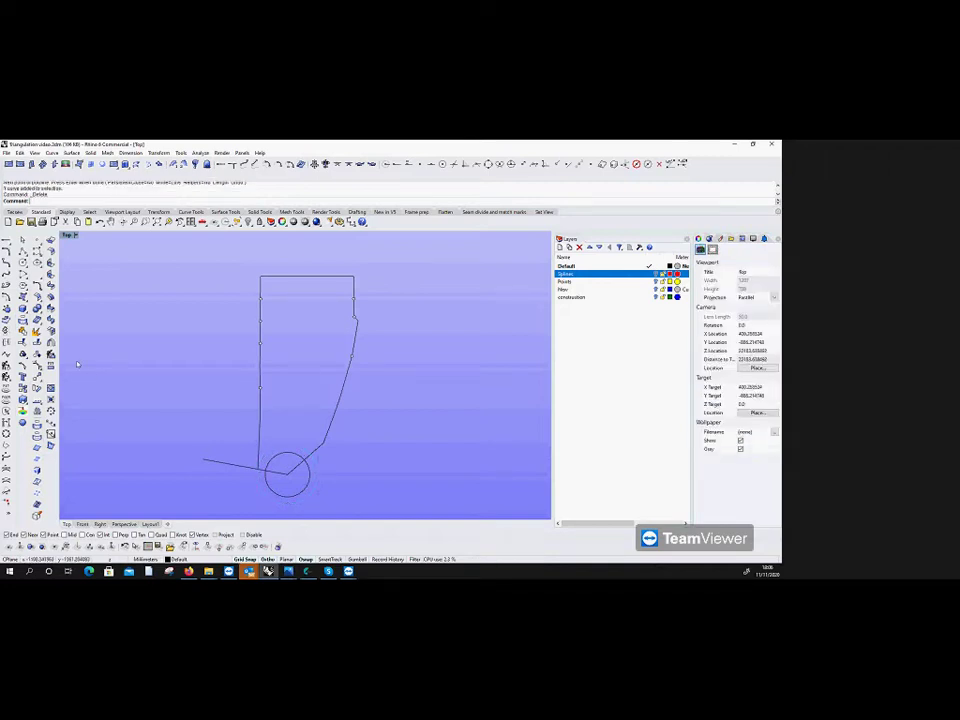
Step: Draw a circle of radius 668 mm on the left end of the slanted bottom line
left_click(22, 263)
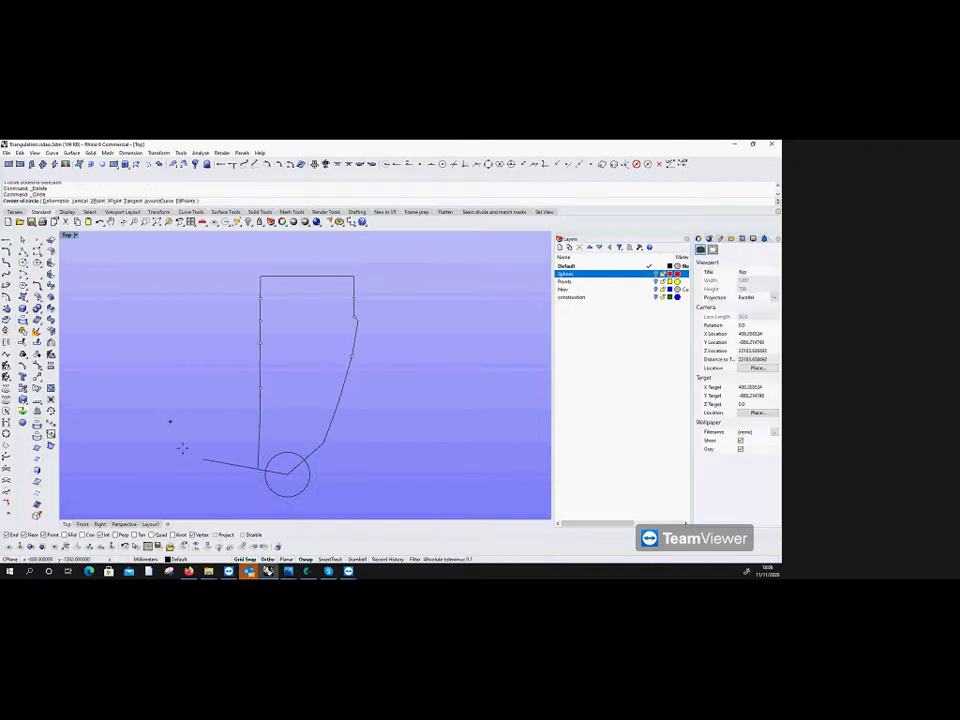
left_click(202, 461)
type("500")
key("Return")
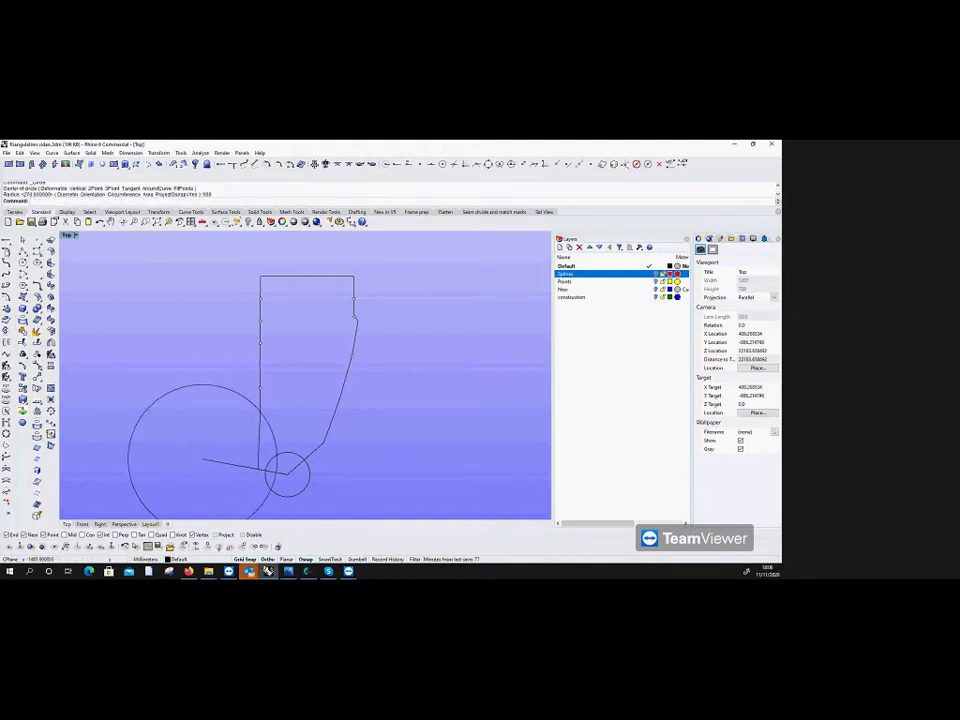
Step: Draw a polyline from the right outline's lowest end to the lower intersection of the 200 mm and 668 mm circles, and delete both circles
left_click(8, 252)
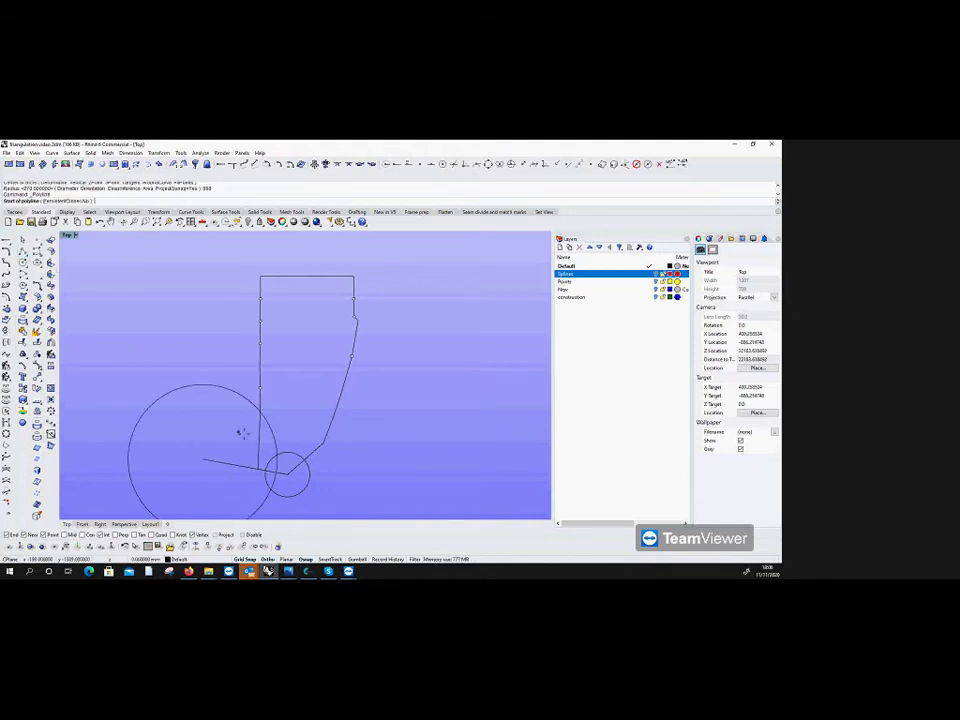
left_click(285, 471)
left_click(275, 490)
key("Return")
left_click(266, 473)
key("Delete")
left_click(145, 408)
key("Delete")
Step: Draw a circle of radius 610 mm on the right outline's new lowest end and one of radius 938 mm on the slanted line's left end
left_click(22, 263)
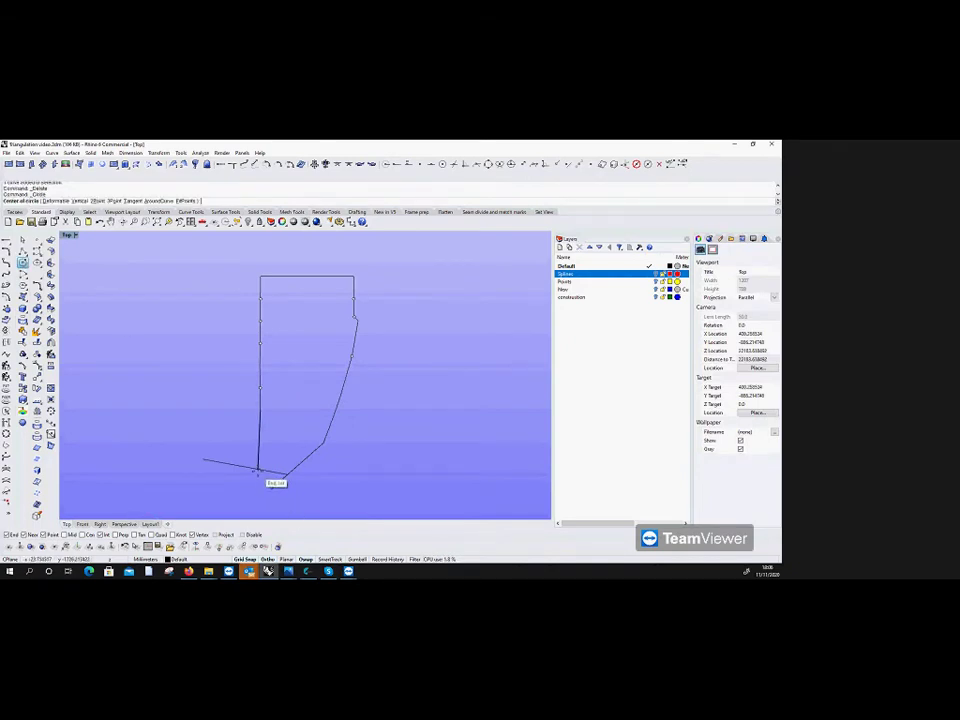
left_click(270, 488)
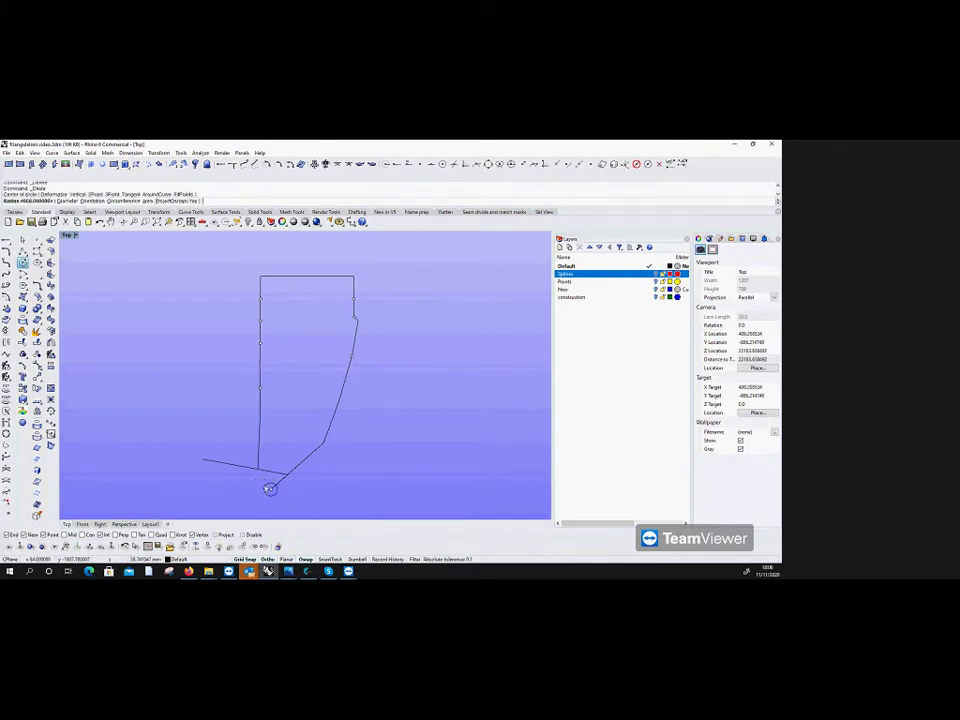
key("Return")
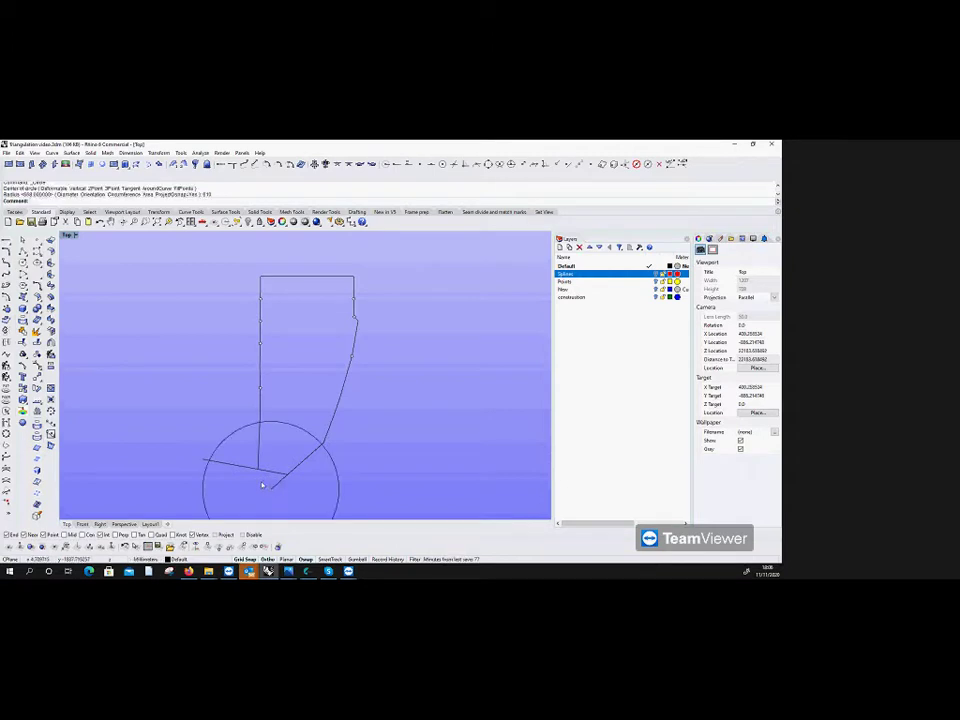
key("Return")
left_click(200, 462)
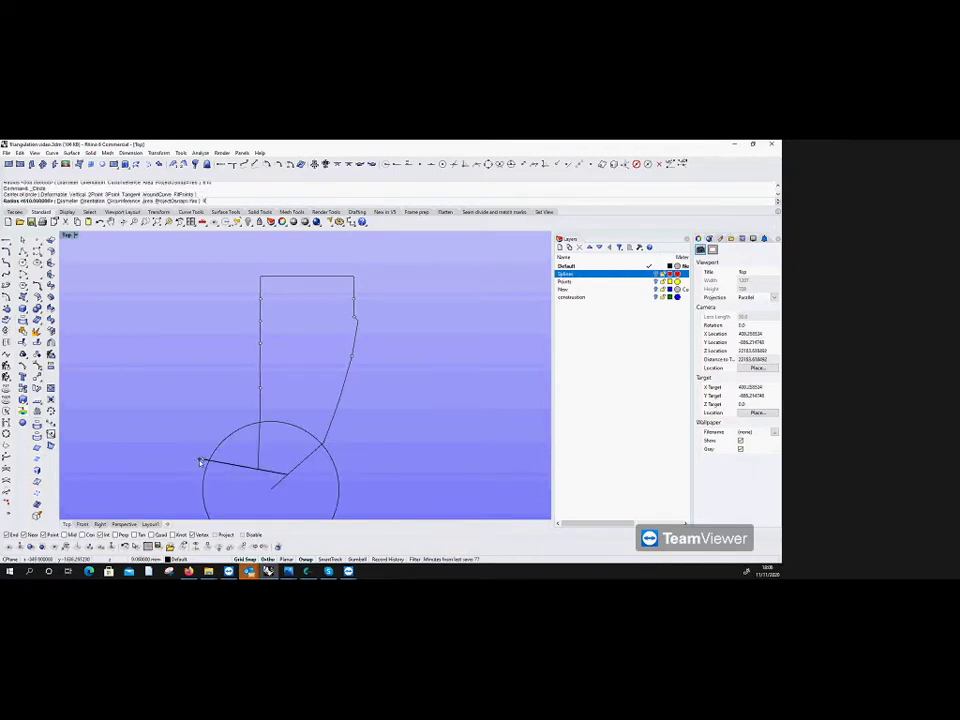
left_click(156, 352)
scroll(131, 397, "down", 3)
Step: Place a point at the lower intersection of the two large circles, and delete both circles
left_click(27, 248)
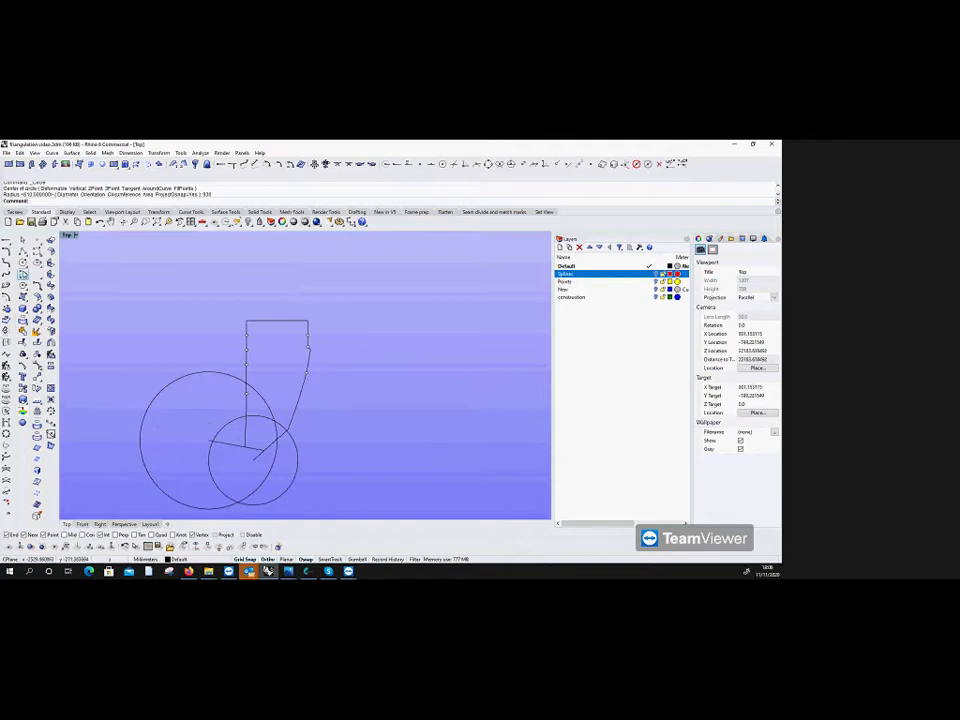
key("Escape")
left_click(248, 500)
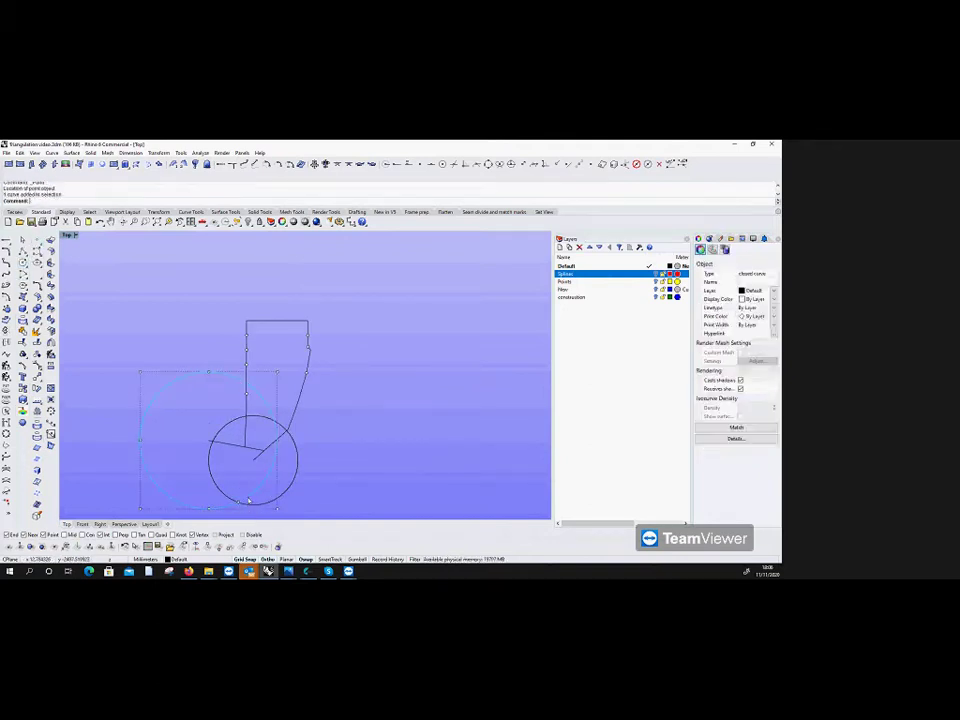
key("Delete")
left_click(251, 505)
key("Delete")
Step: Draw a circle of radius 490 mm on the new point and one of radius 244 mm on the right outline's lowest end
key("Return")
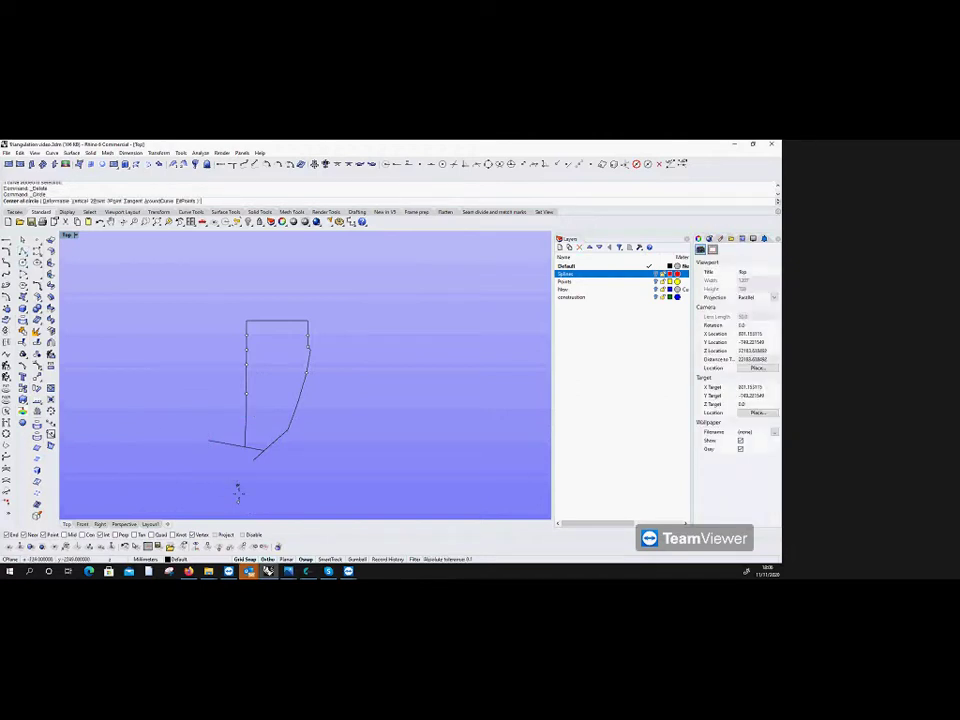
left_click(239, 502)
key("Return")
key("Return")
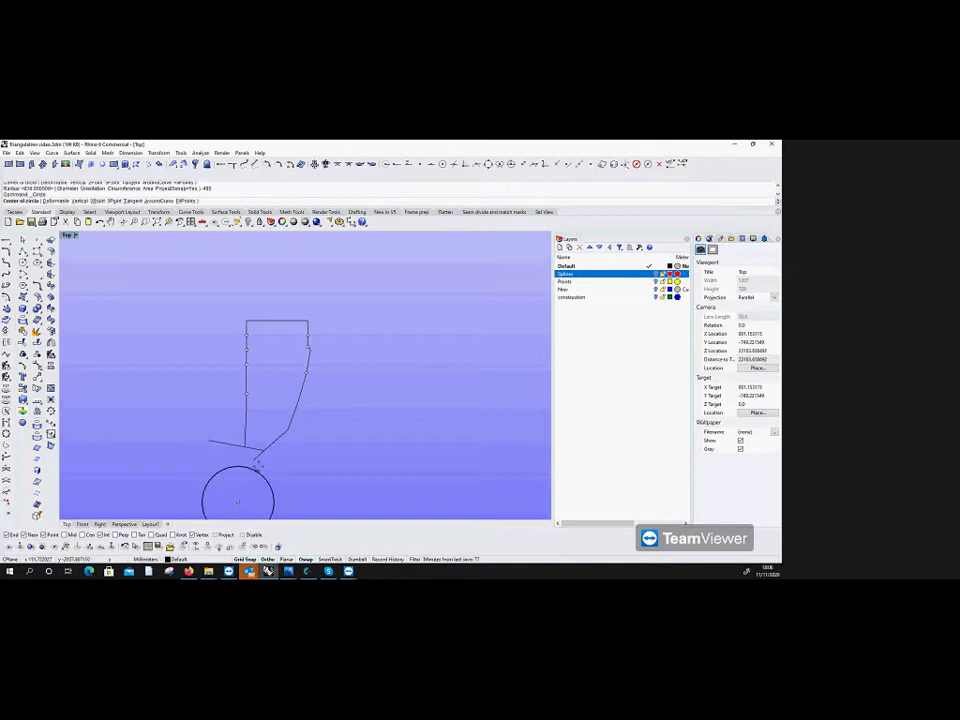
left_click(255, 459)
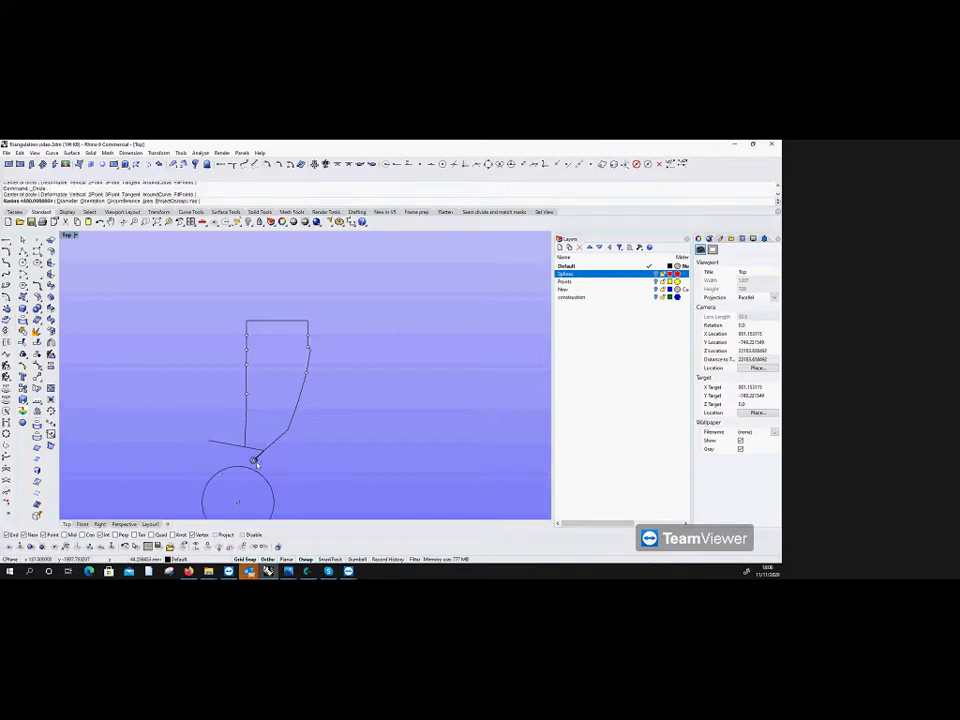
type("244")
key("Return")
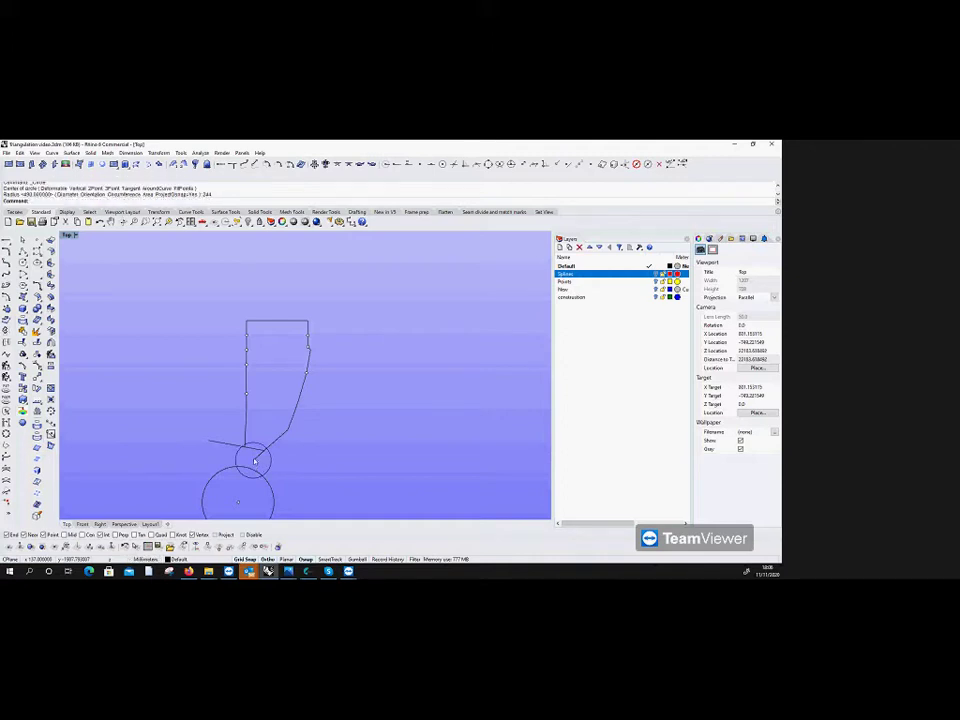
Step: Draw a polyline from the new point through the circles' right intersection to the right outline's lowest end, and delete both circles
type("pl")
key("Return")
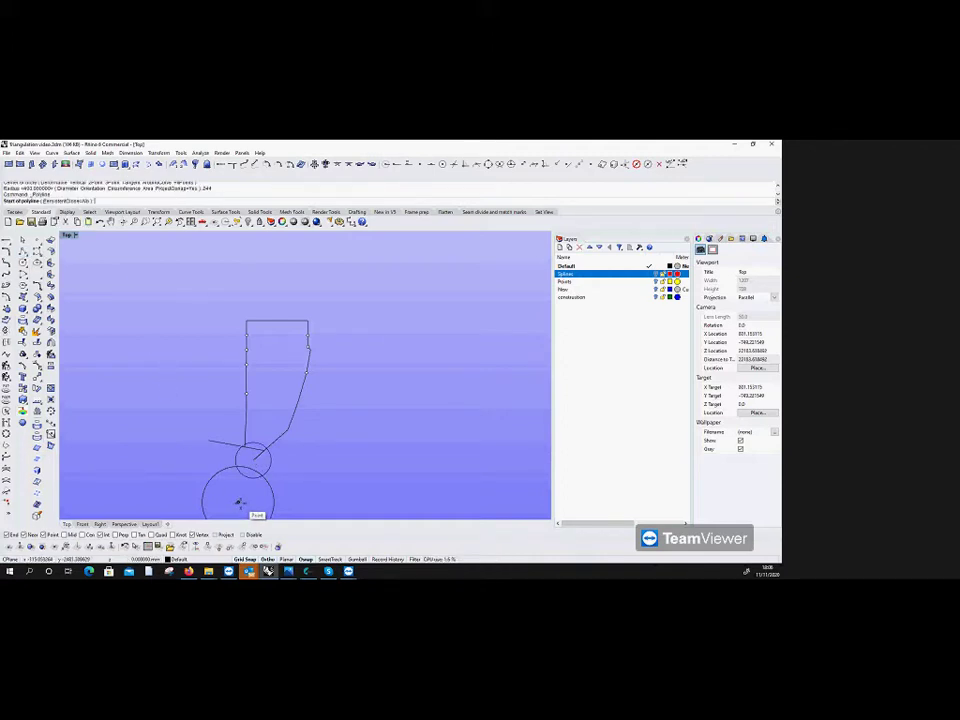
left_click(237, 503)
left_click(268, 476)
left_click(259, 460)
key("Return")
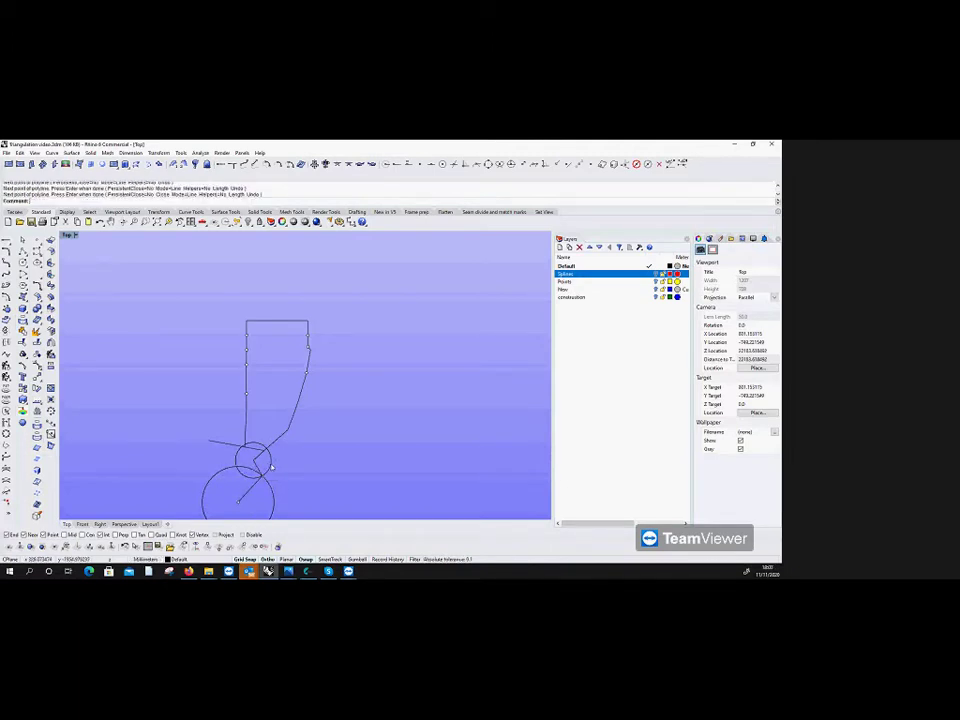
left_click(271, 467)
key("Delete")
left_click(268, 479)
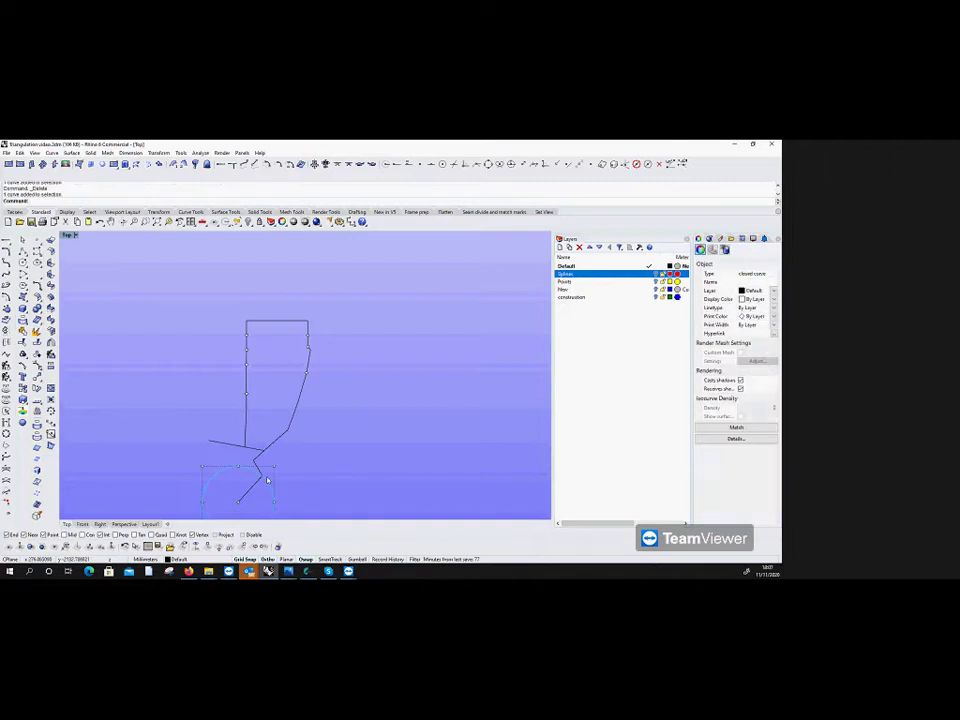
key("Delete")
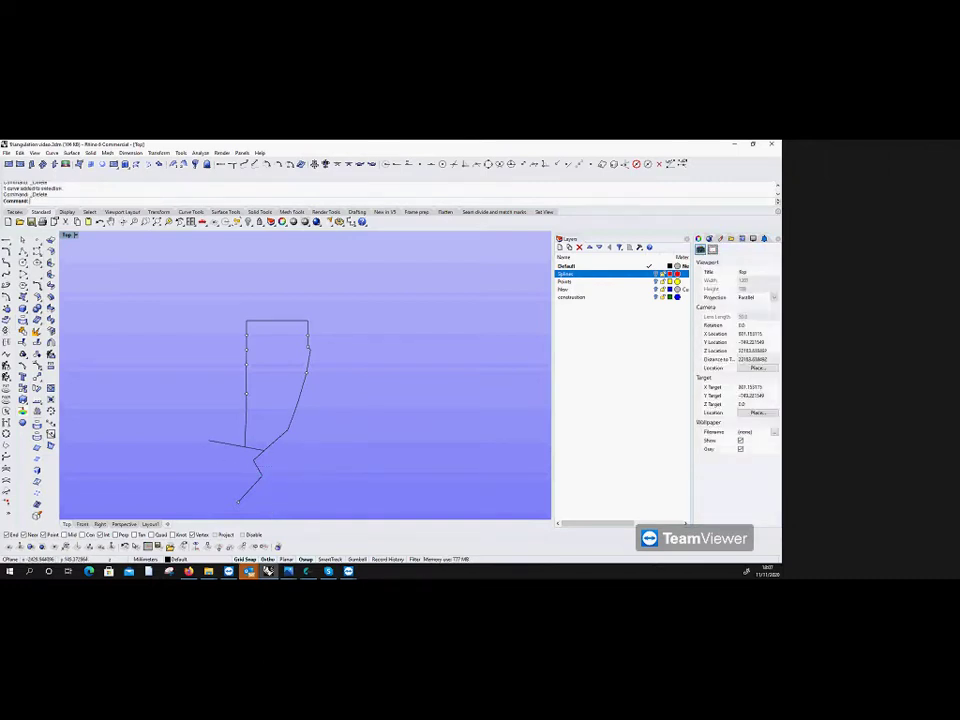
Step: Draw a circle of radius 200 mm on the slanted line's left end and one of radius 1078 mm on the lowest point
left_click(22, 263)
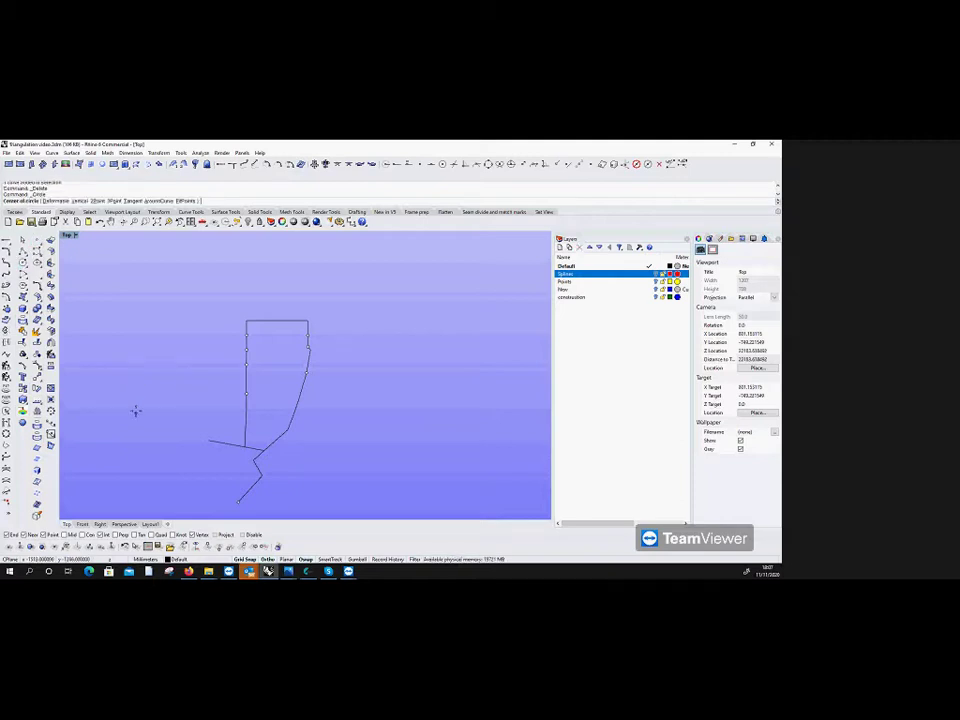
left_click(208, 441)
type("200")
key("Return")
key("Return")
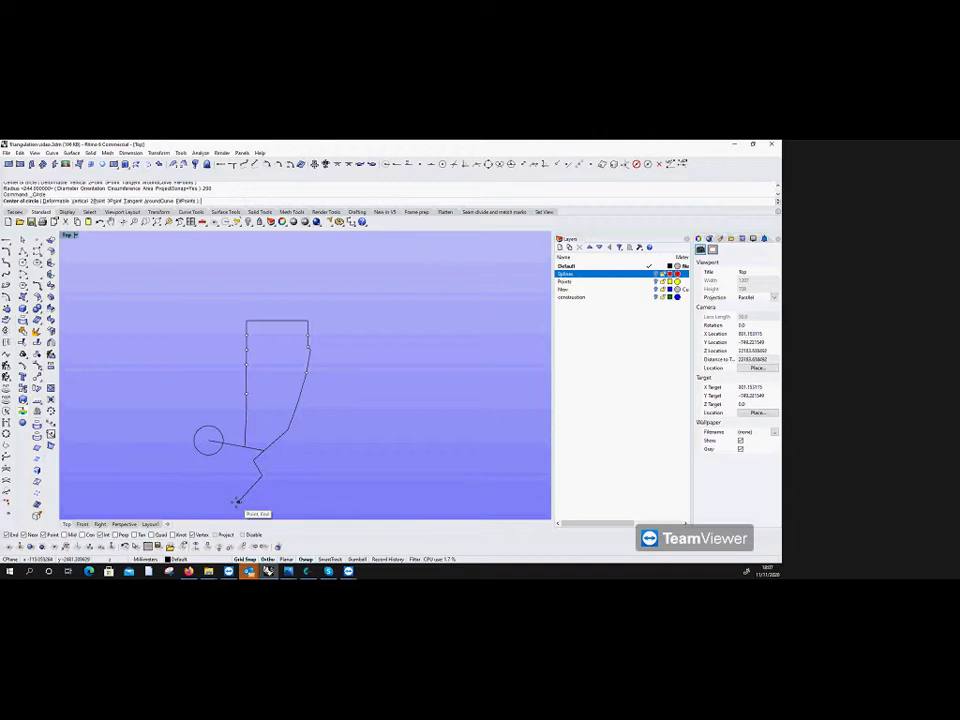
left_click(237, 501)
type("1078")
key("Return")
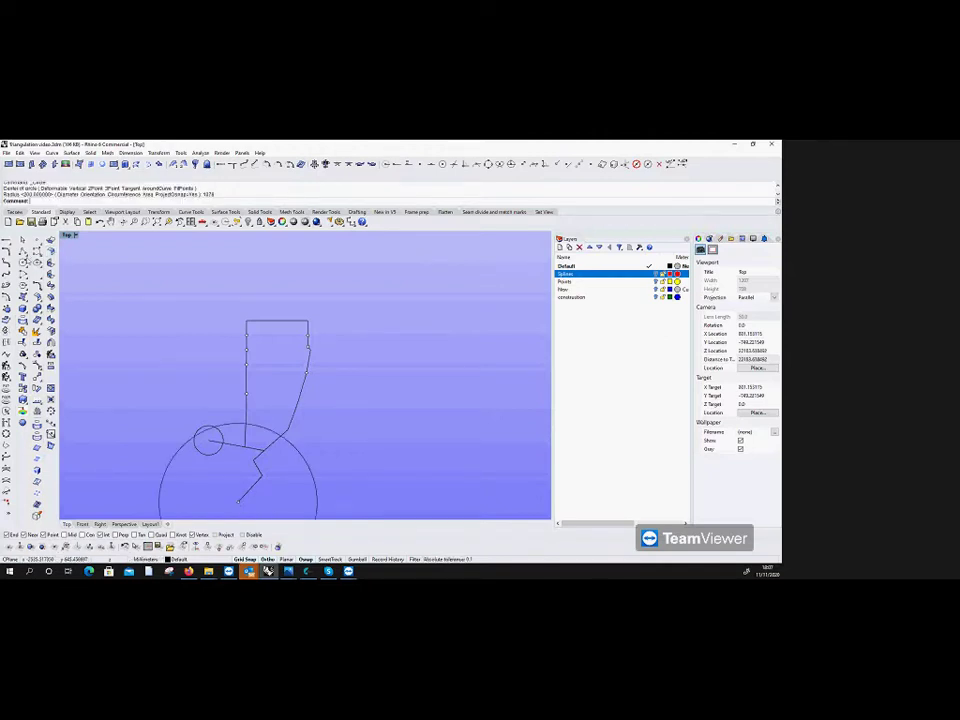
Step: Extend the slanted line with a polyline from its left end to the two circles' left intersection, and delete both circles
left_click(6, 366)
scroll(199, 455, "up", 3)
left_click(233, 428)
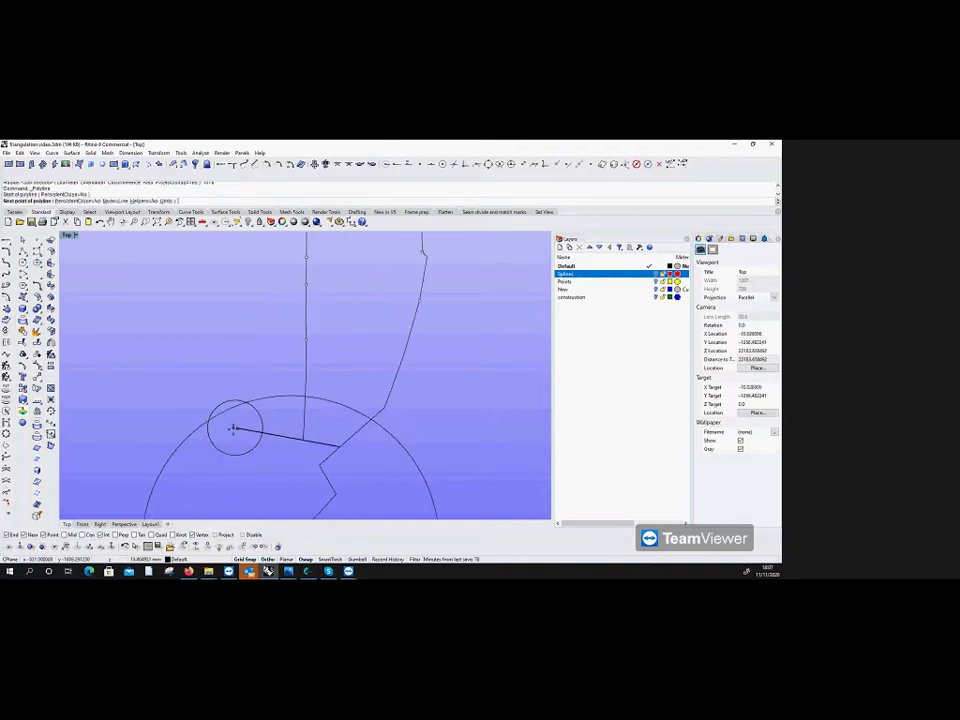
key("Escape")
left_click(222, 415)
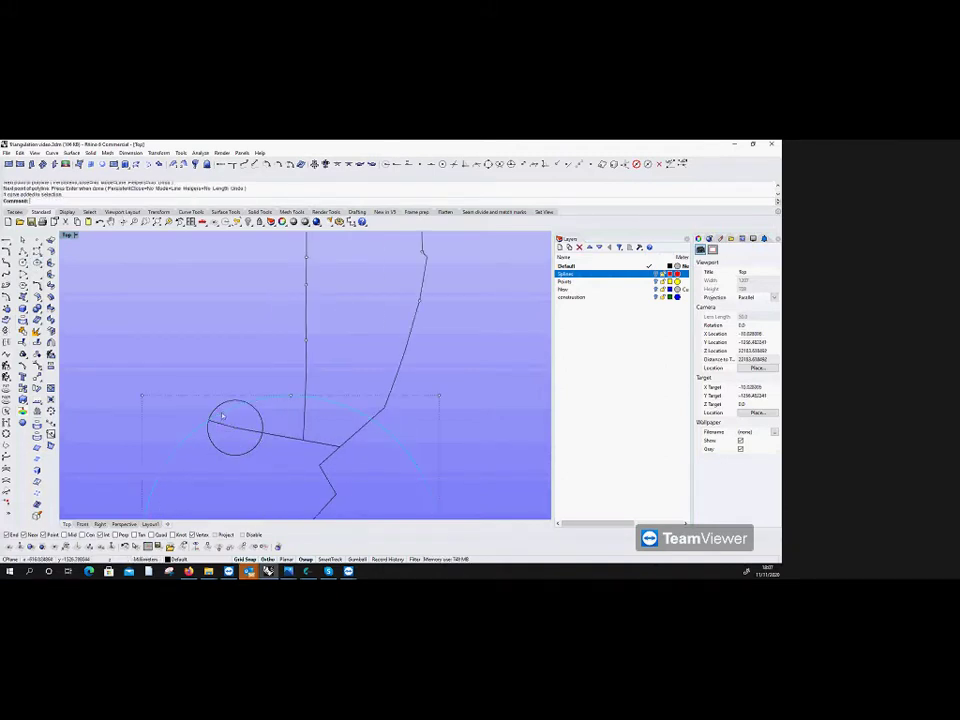
key("Delete")
left_click(236, 403)
key("Delete")
Step: Draw a polyline from the extended slanted line's left end diagonally down to the lowest point
left_click(22, 251)
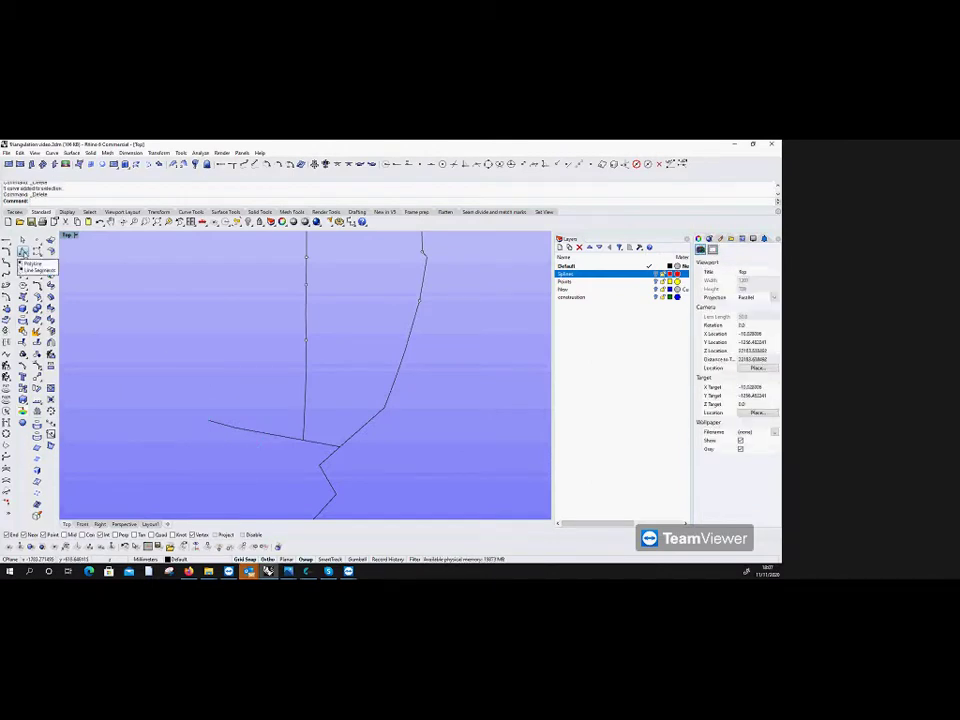
scroll(204, 334, "down", 4)
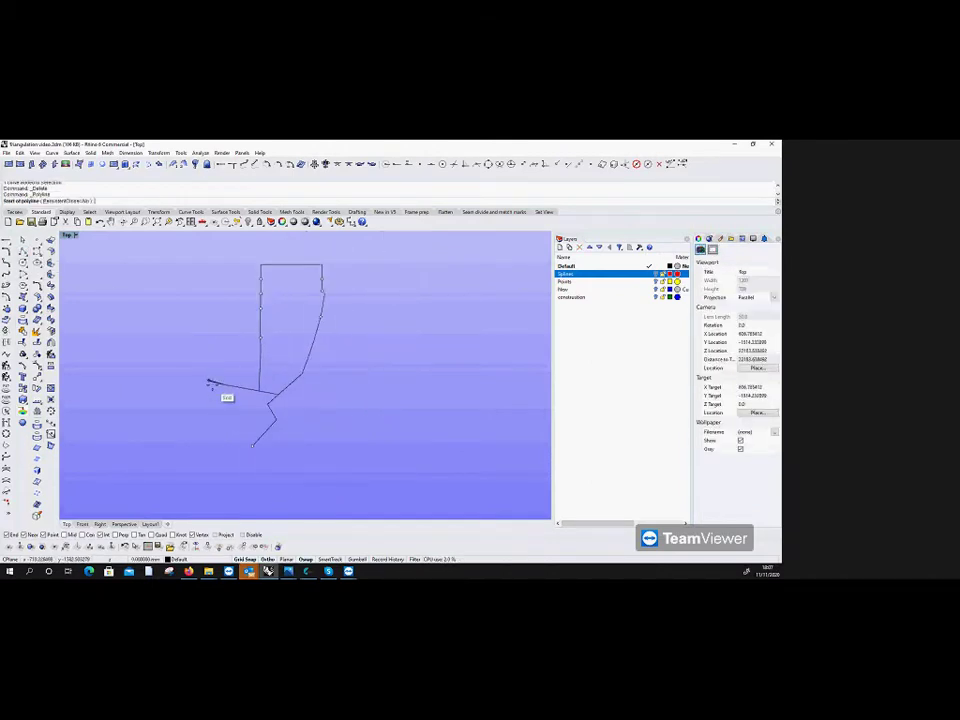
left_click(209, 381)
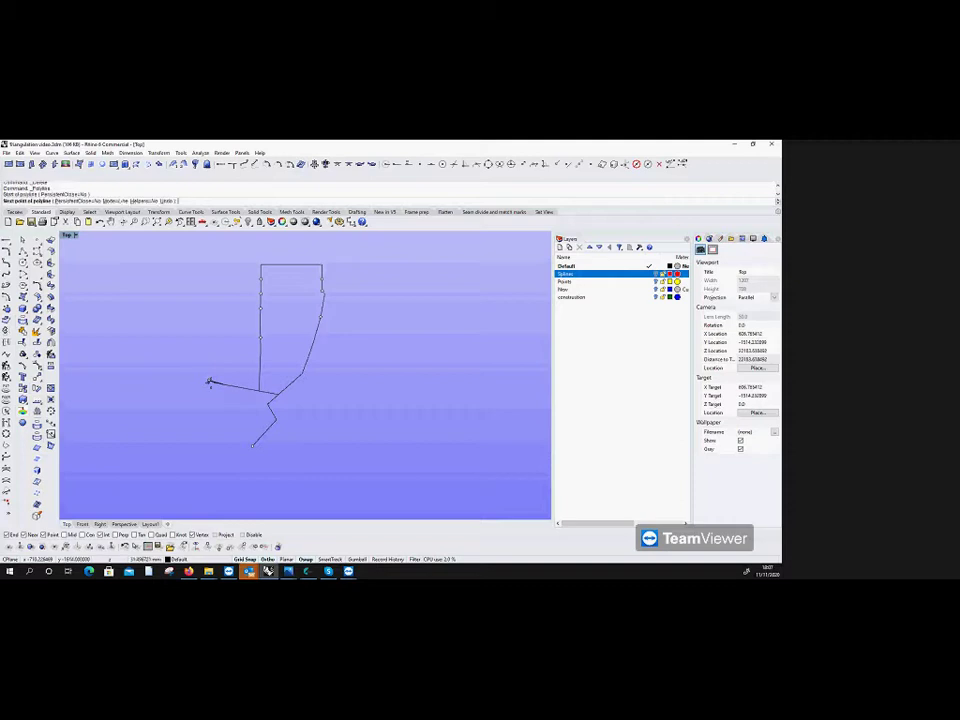
left_click(252, 446)
key("Return")
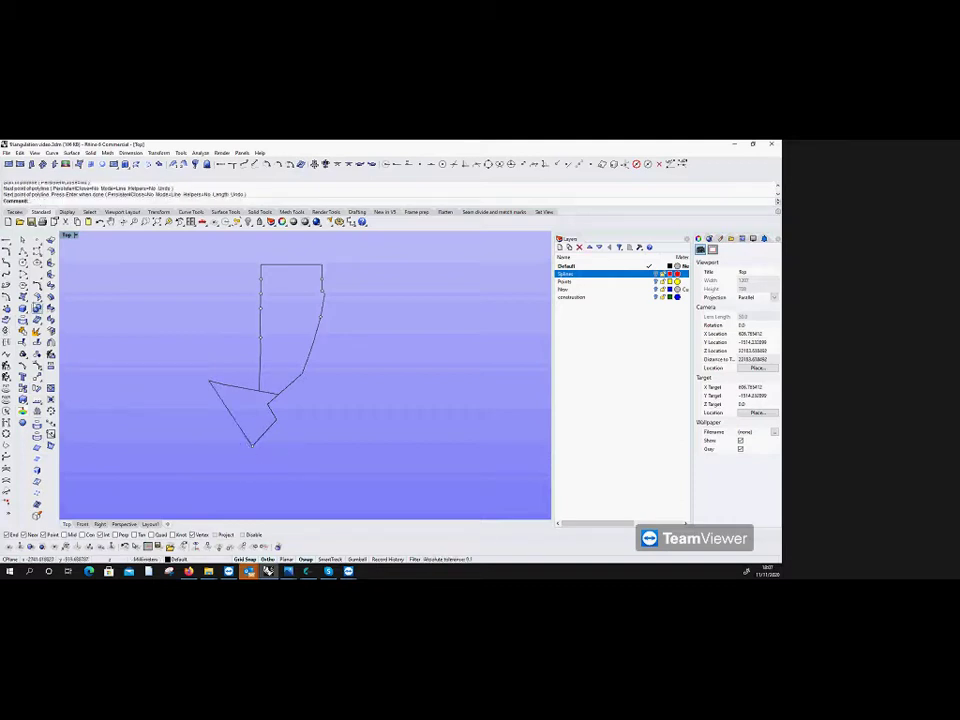
Step: Draw a circle of radius 700 mm on the lowest point and one of radius 200 mm on the slanted line's left end
left_click(22, 263)
left_click(252, 446)
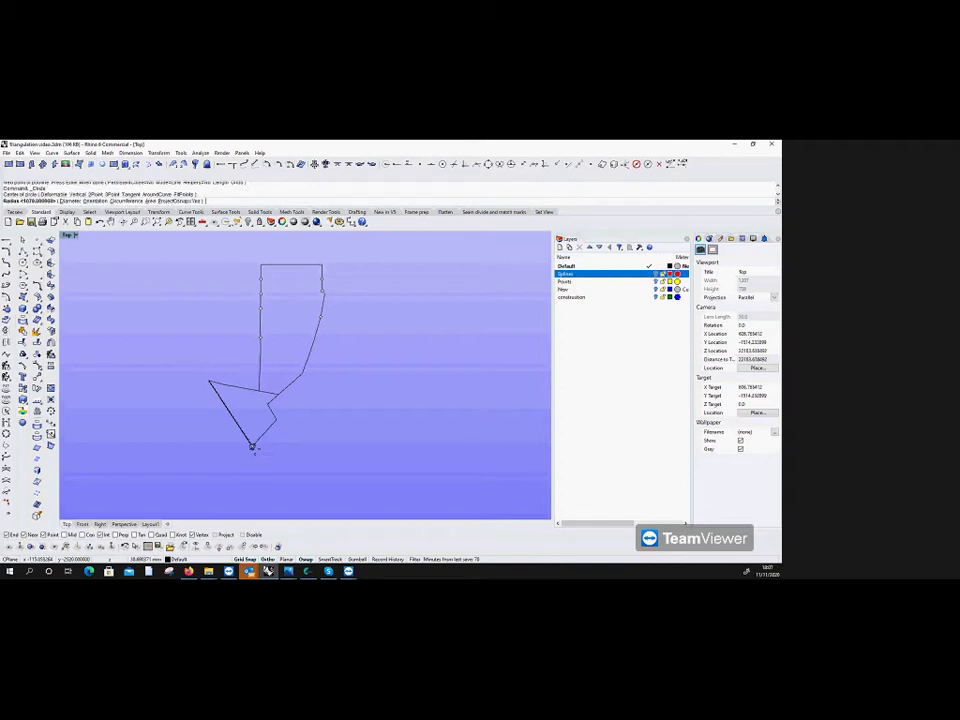
type("750")
key("Return")
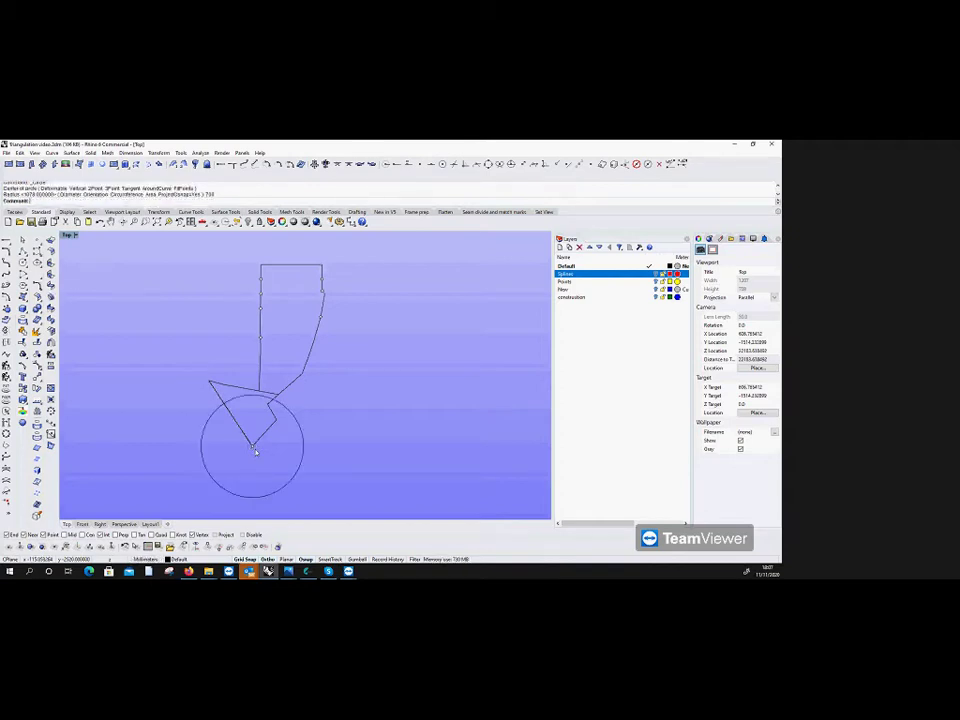
key("Return")
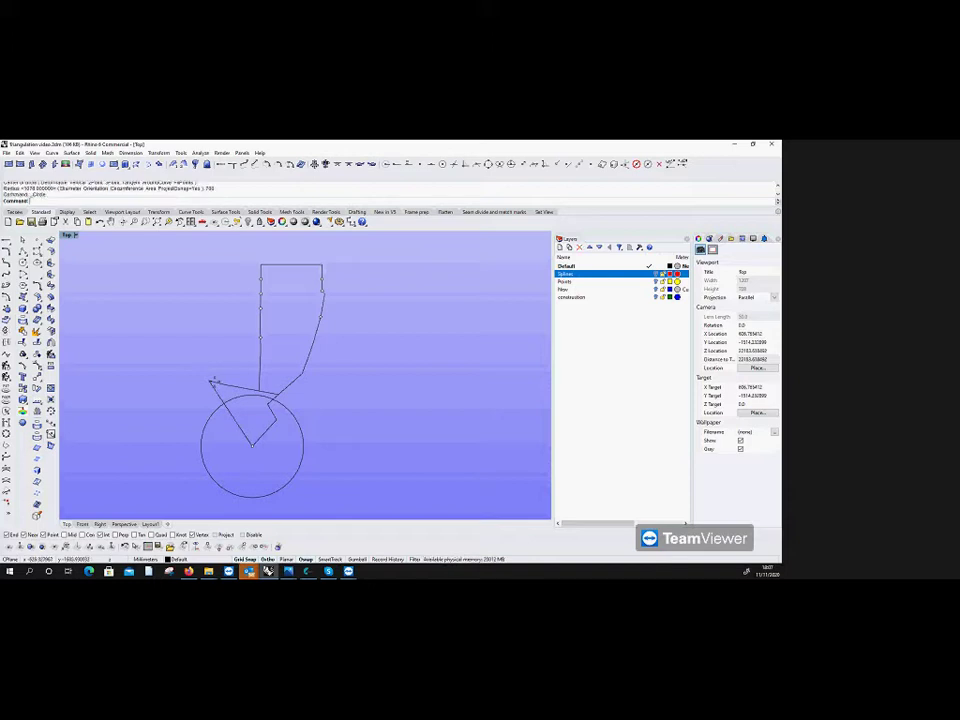
left_click(210, 381)
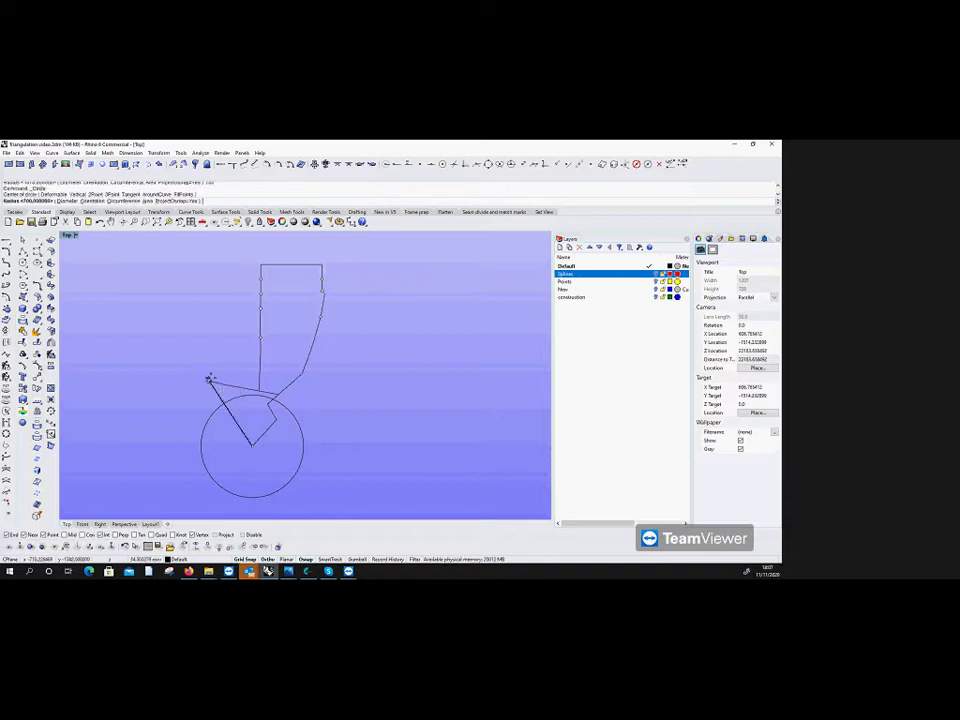
type("200")
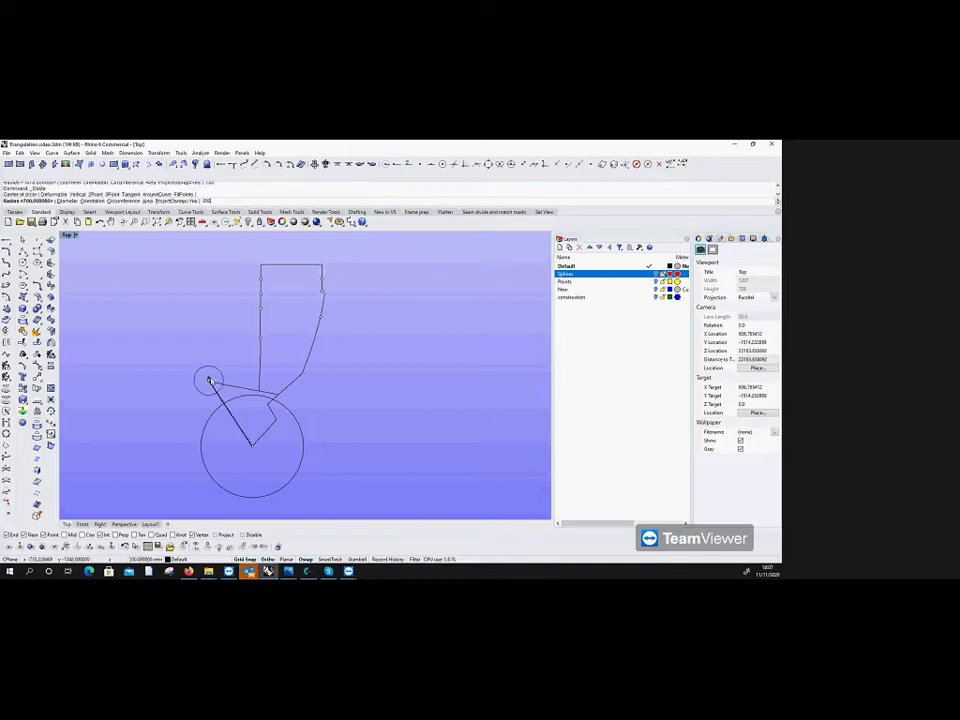
key("Return")
Step: Draw a circle of radius 542 mm centred where the 700 mm circle crosses the diagonal line
key("Return")
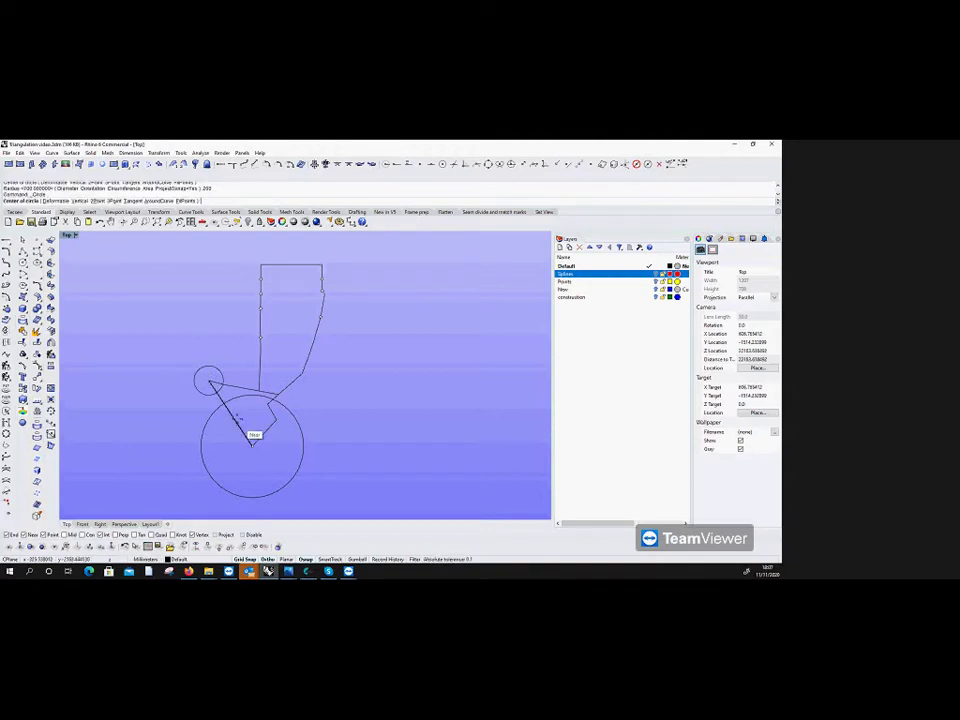
left_click(238, 416)
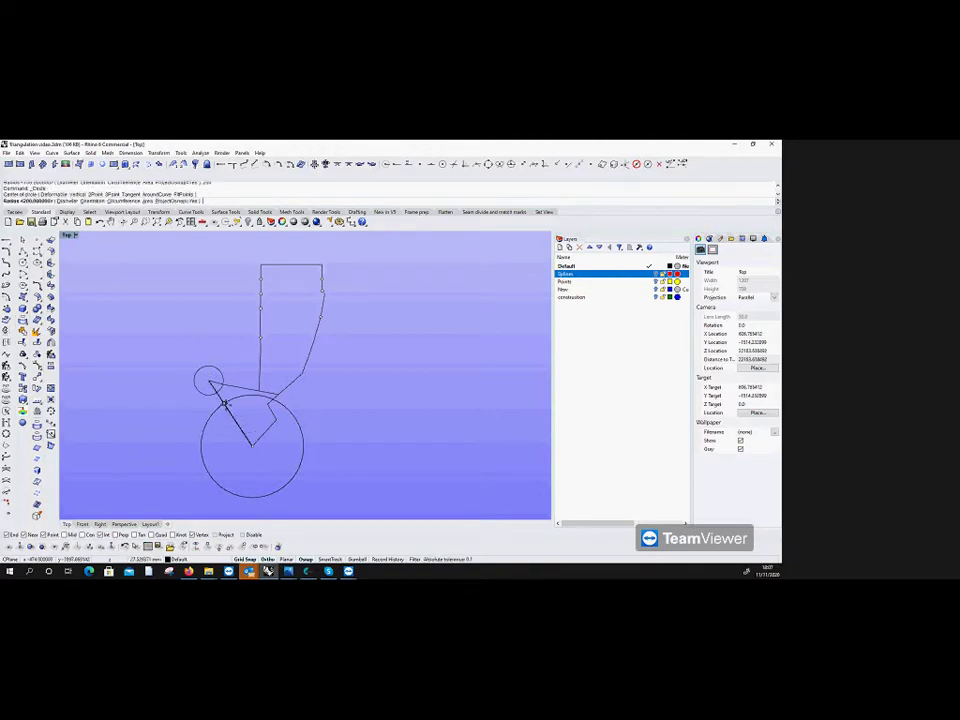
type("340")
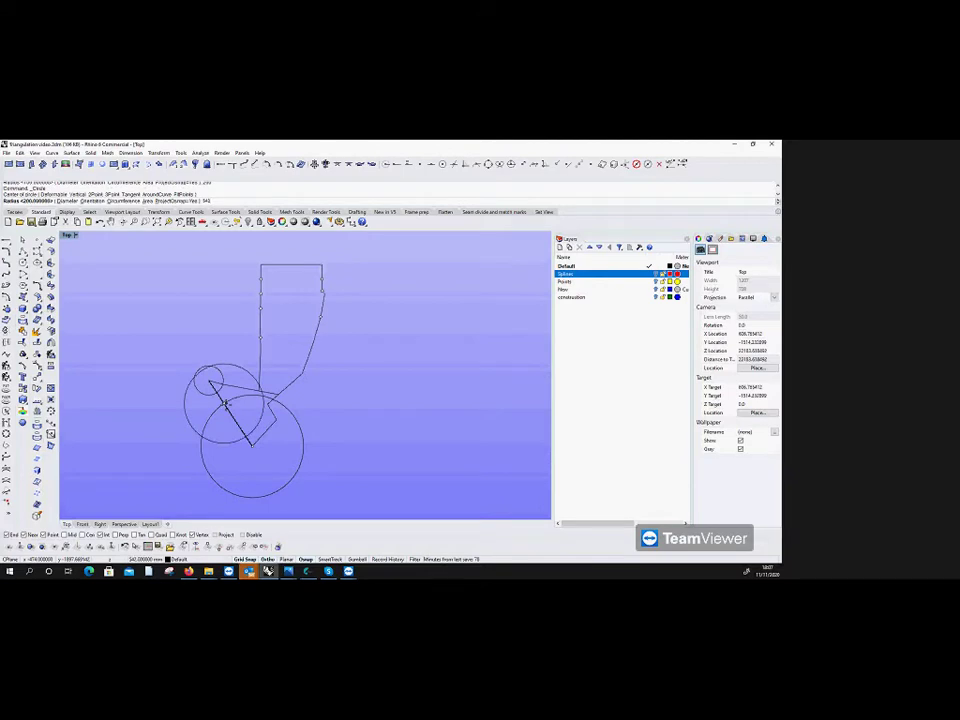
key("Return")
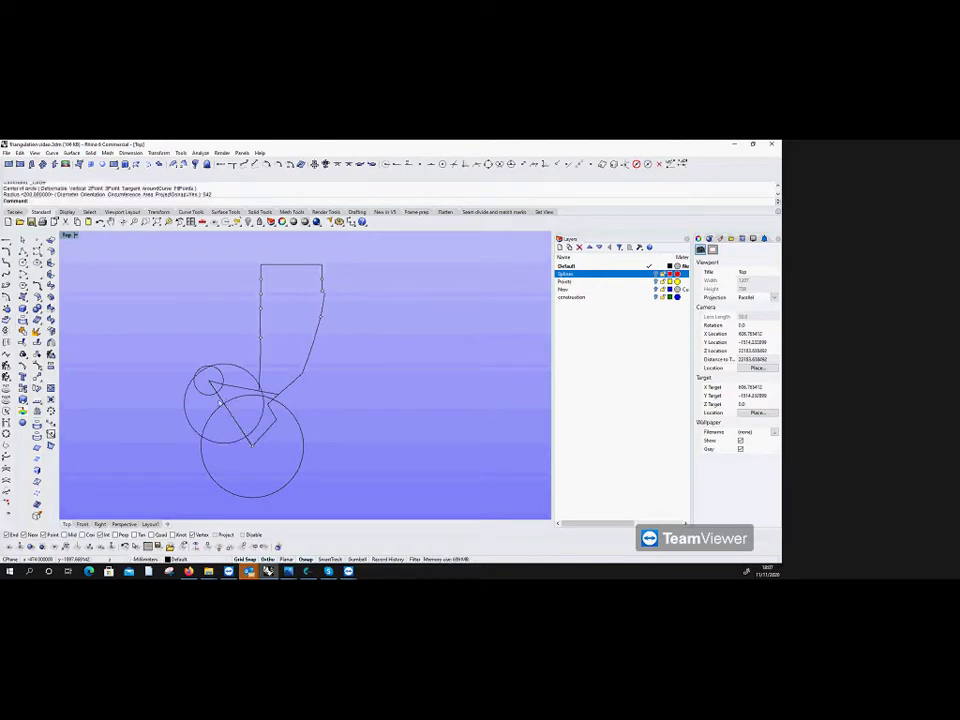
Step: Draw a polyline from the slanted line's left end to the left intersection of the 200 mm and 542 mm circles
type("polyline")
key("Return")
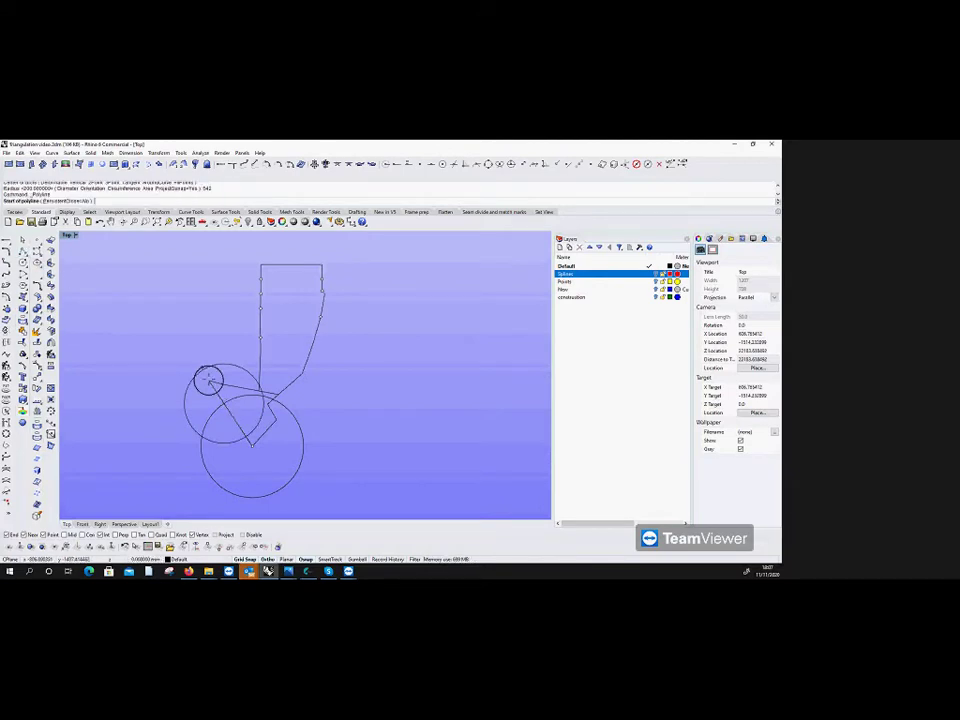
left_click(208, 377)
left_click(196, 381)
key("Return")
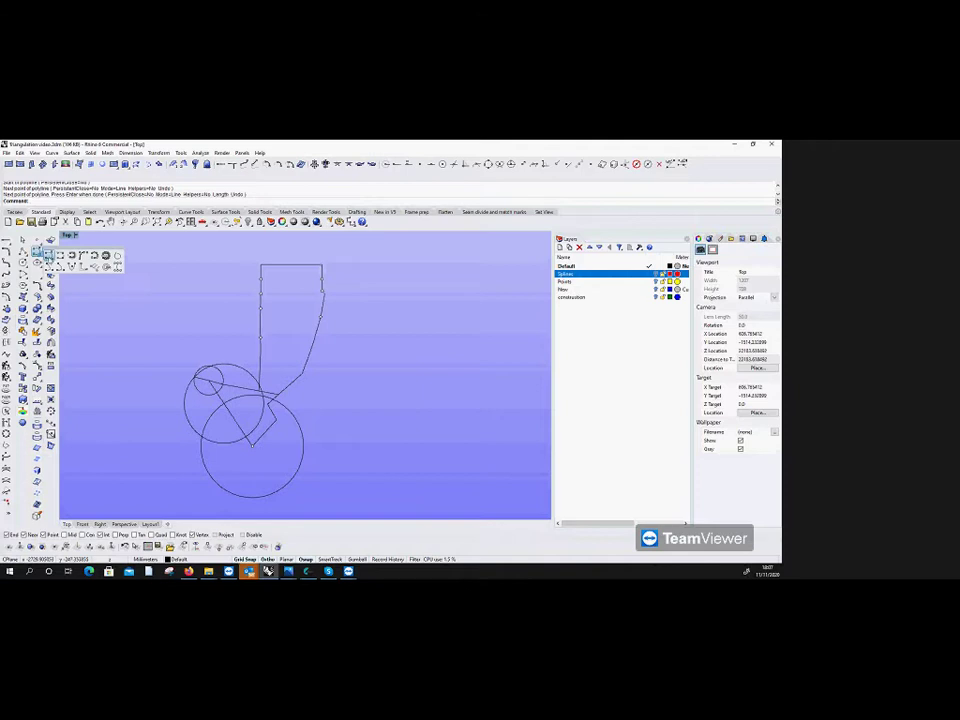
Step: With Ortho off, draw a degree 3 curve from the new left tip into the diagonal line just past its crossing with the 700 mm circle
left_click(44, 252)
scroll(195, 380, "up", 3)
left_click(195, 378)
scroll(195, 378, "up", 2)
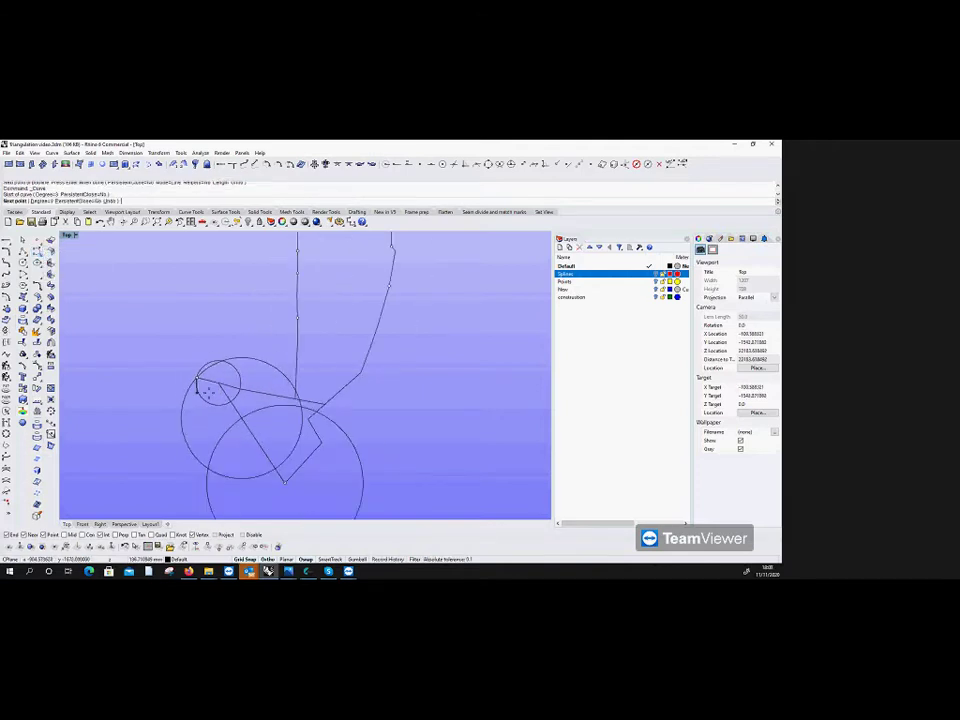
scroll(195, 378, "down", 2)
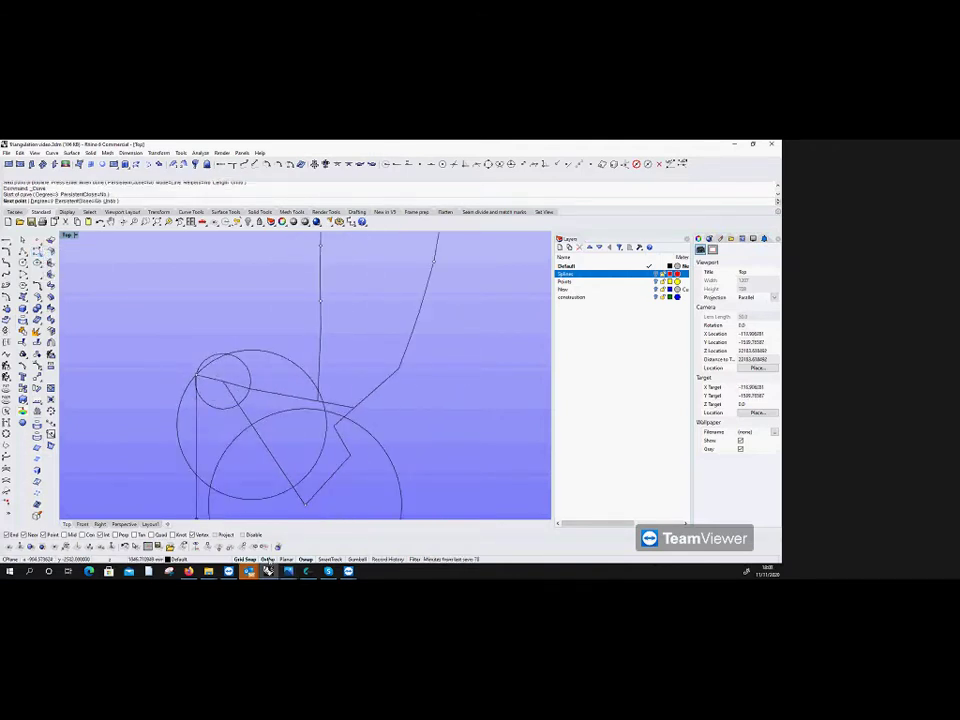
scroll(223, 396, "up", 2)
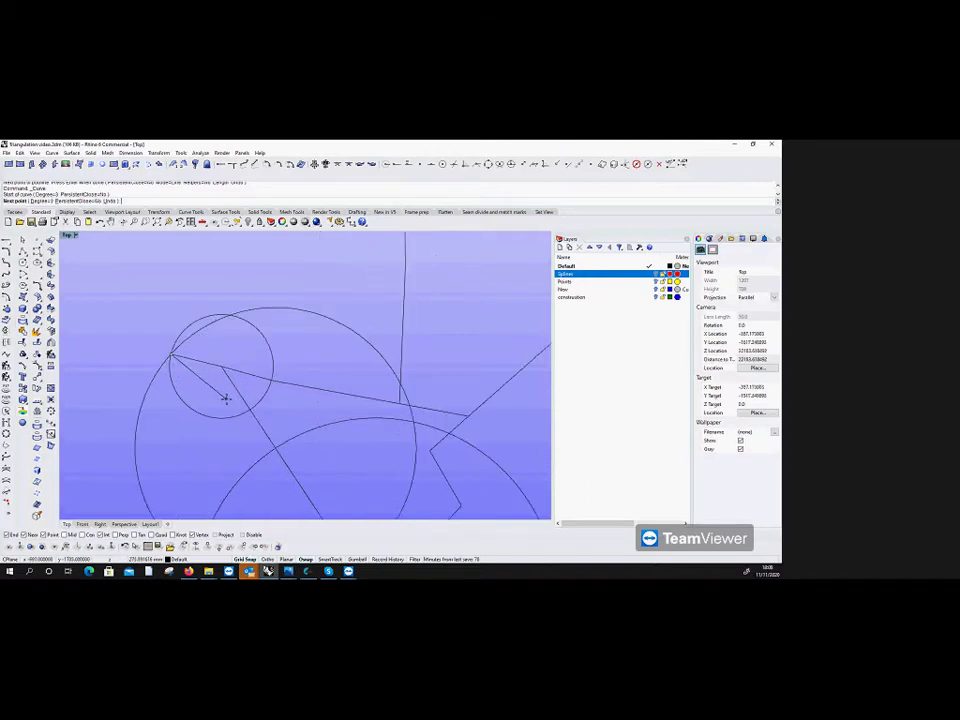
left_click(274, 444)
left_click(282, 460)
key("Return")
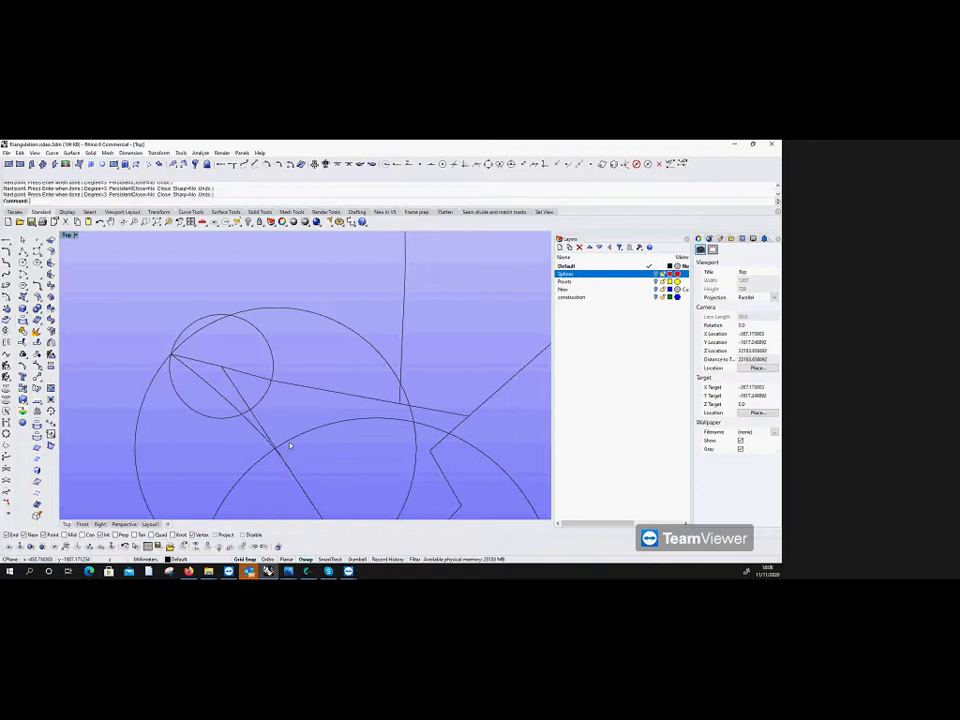
Step: Delete the 700, 200 and 542 mm construction circles, and save the file
left_click(286, 442)
key("Delete")
left_click(262, 400)
key("Delete")
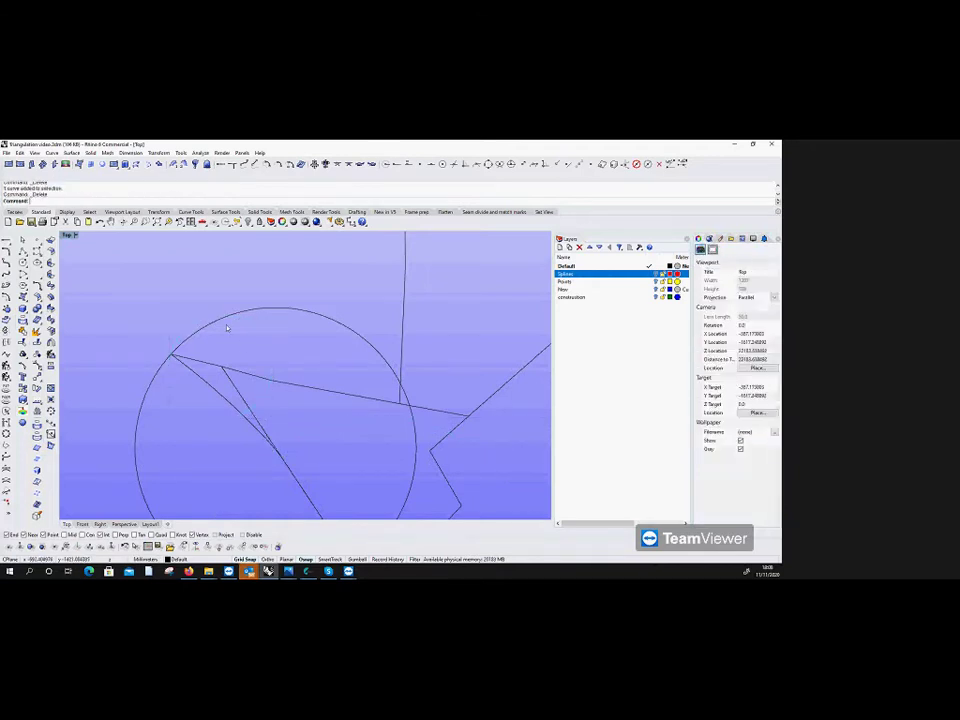
left_click(229, 317)
key("Delete")
key("ctrl+s")
scroll(198, 378, "down", 4)
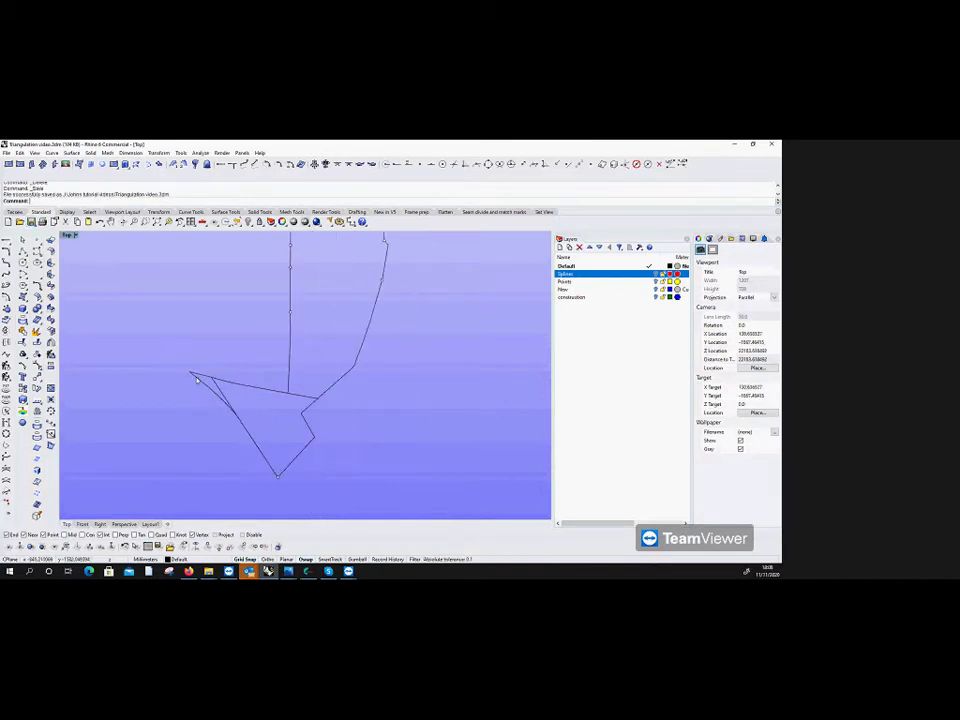
Step: Switch to the Photos app, examine how the sprayhood's lower edge fits the deck in the reference pictures, and return to Rhino
mouse_move(288, 573)
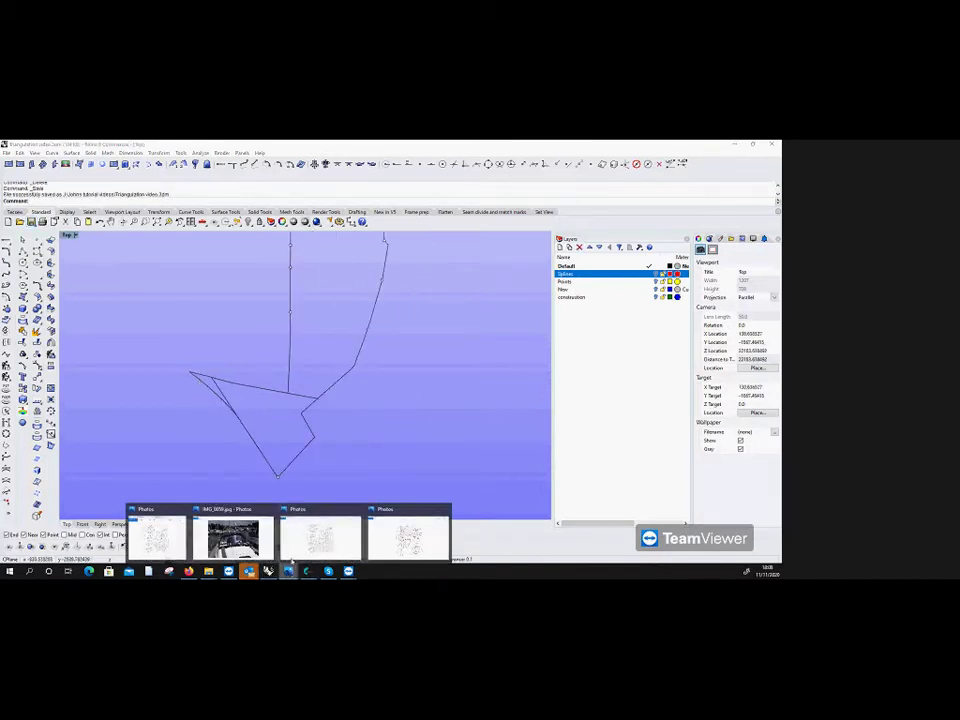
left_click(235, 530)
key("Right")
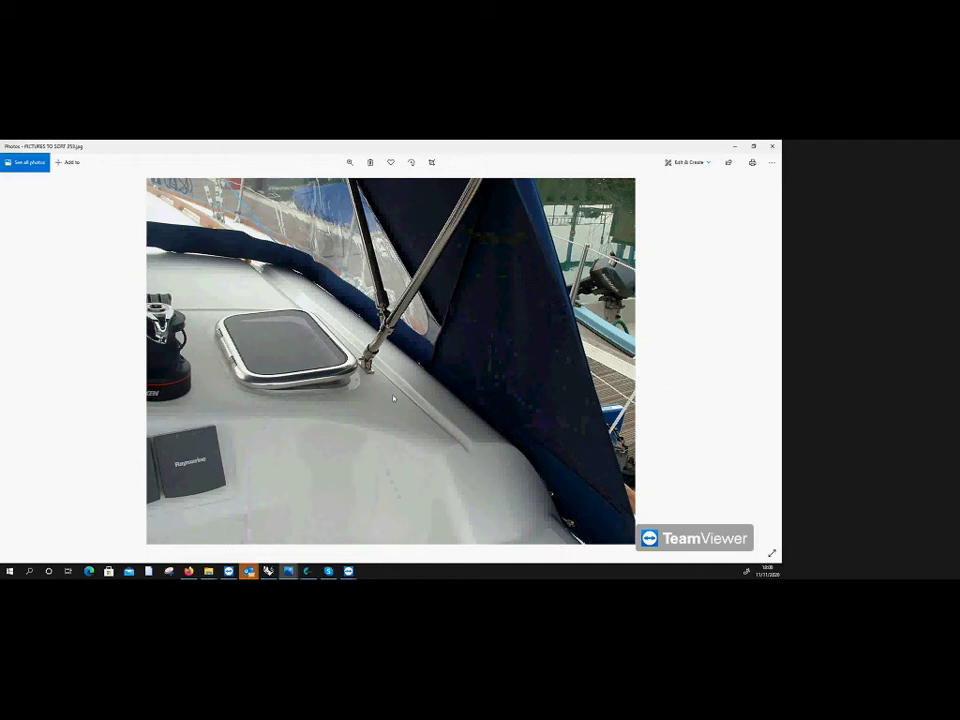
key("Right")
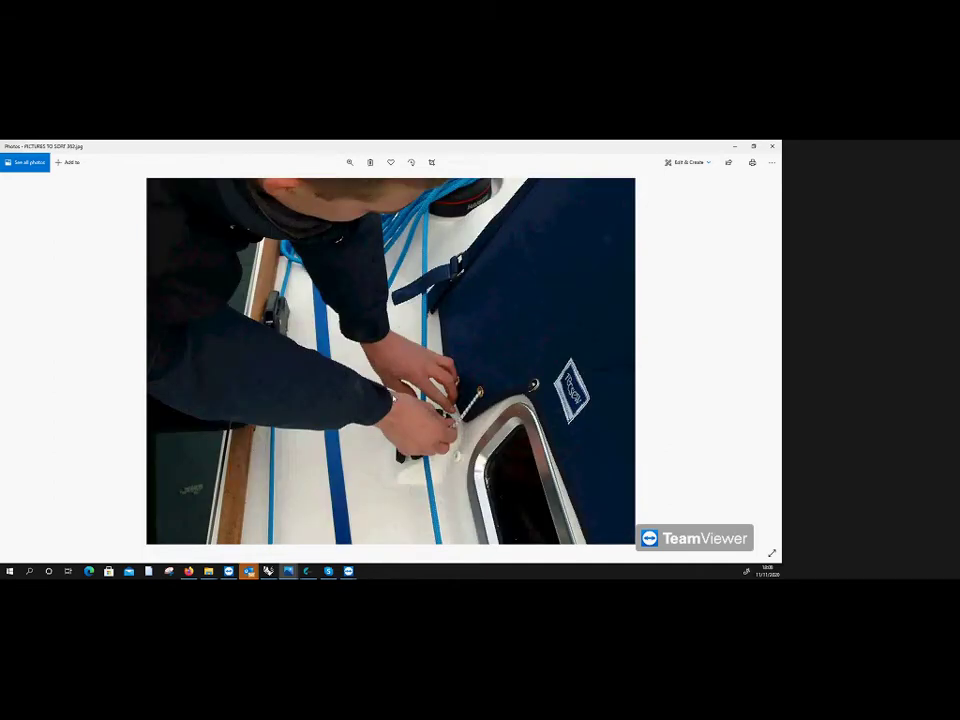
key("Right")
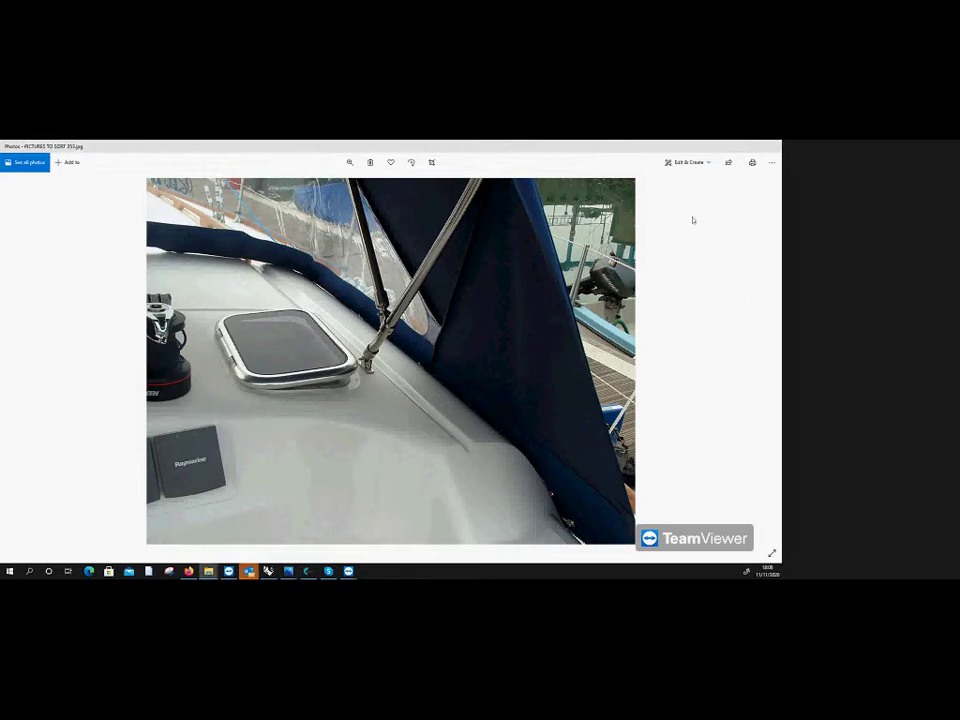
key("Right")
key("Right")
key("Left")
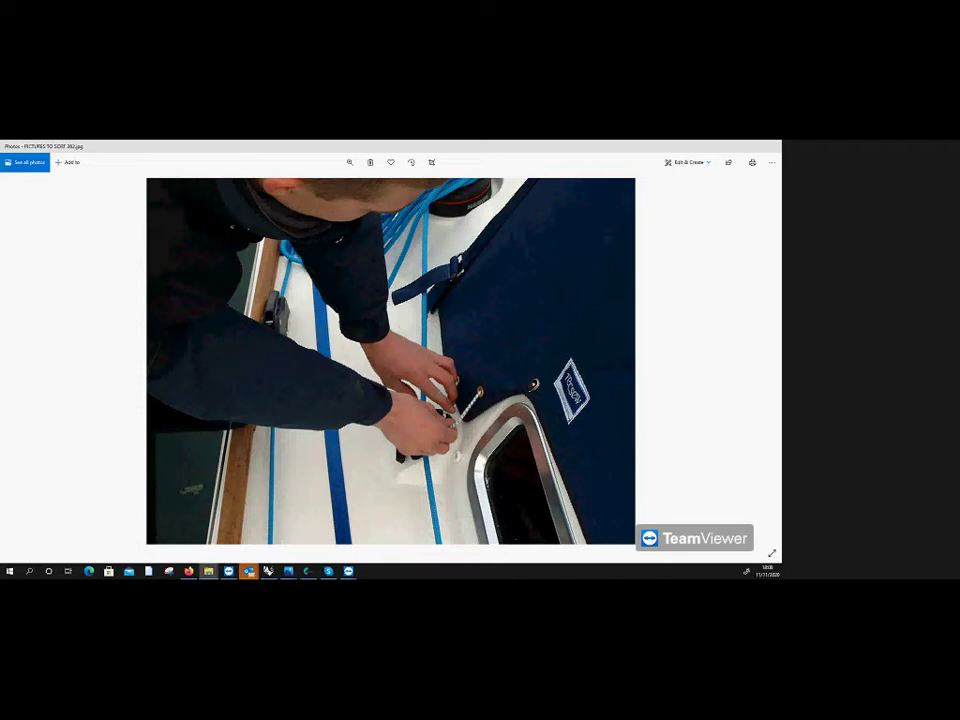
key("Right")
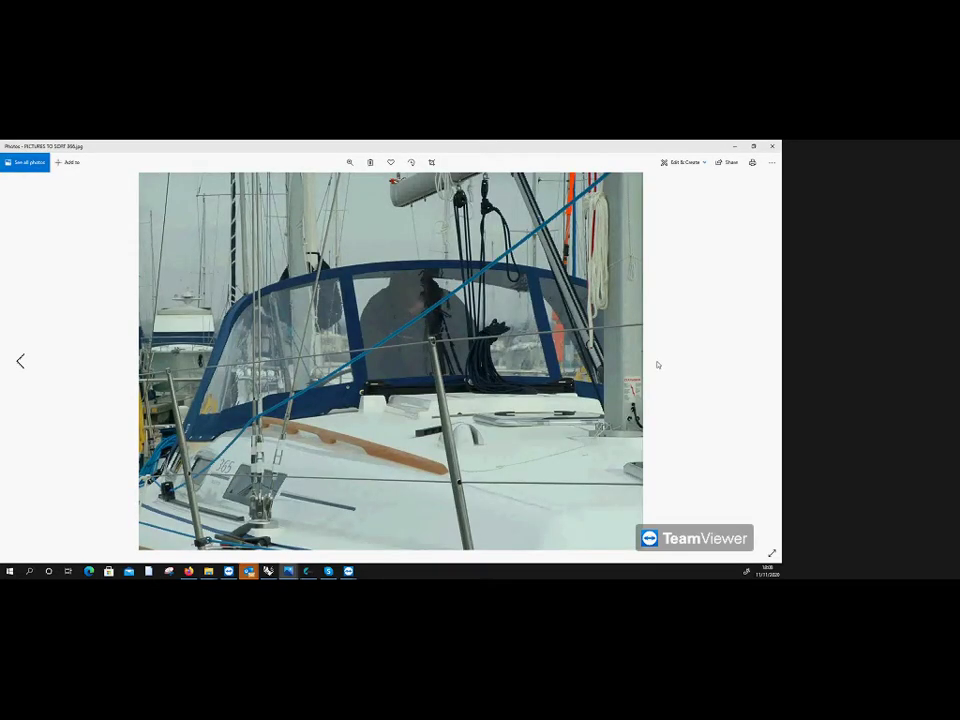
key("Right")
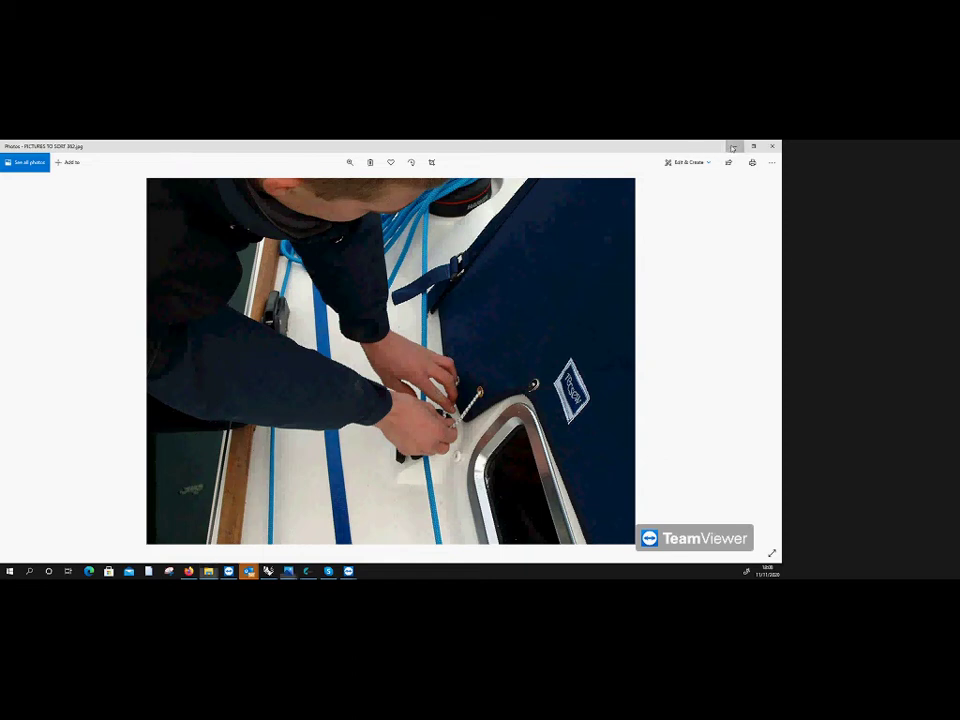
left_click(729, 146)
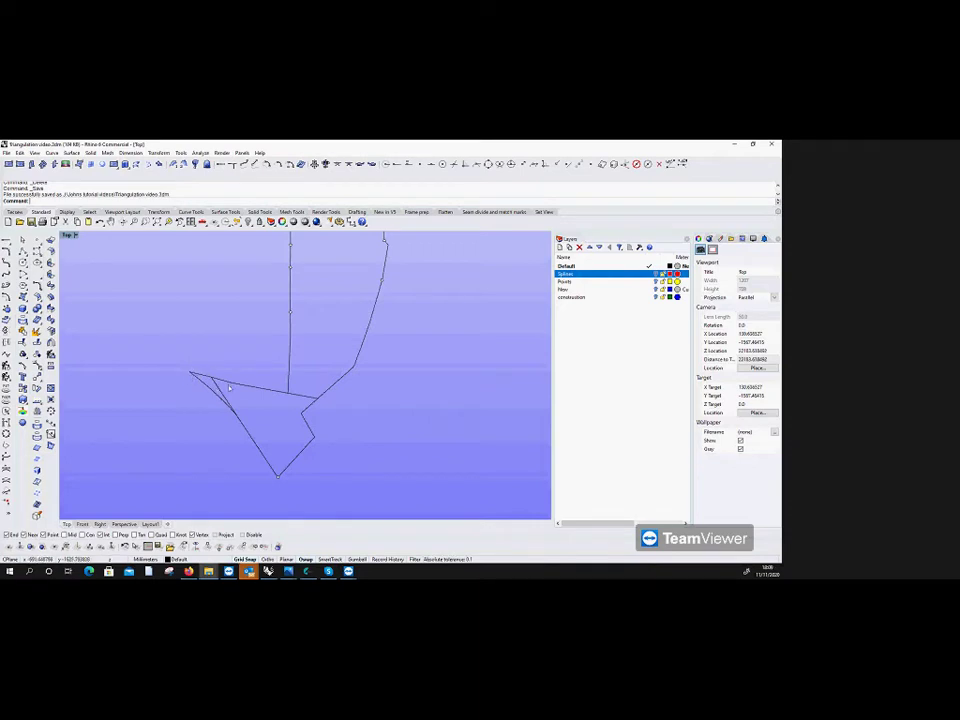
Step: Draw a 200 mm radius circle centred on the vertical line's lower vertex and an 810 mm radius circle centred on the slanted line's bend
type("circle")
key("Return")
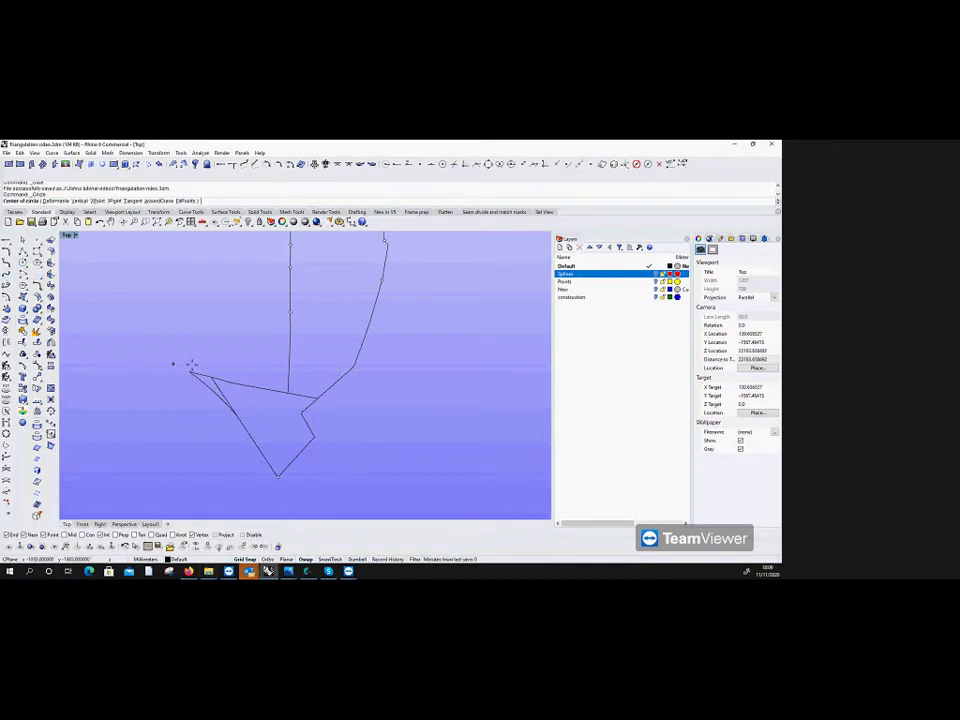
left_click(288, 335)
type("200")
key("Return")
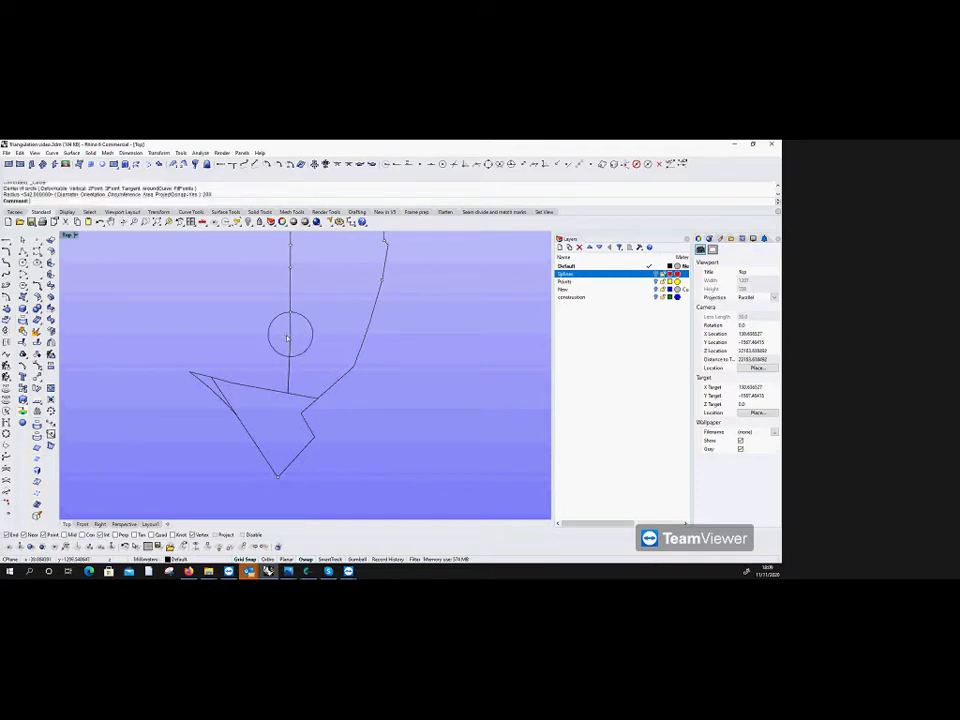
key("Return")
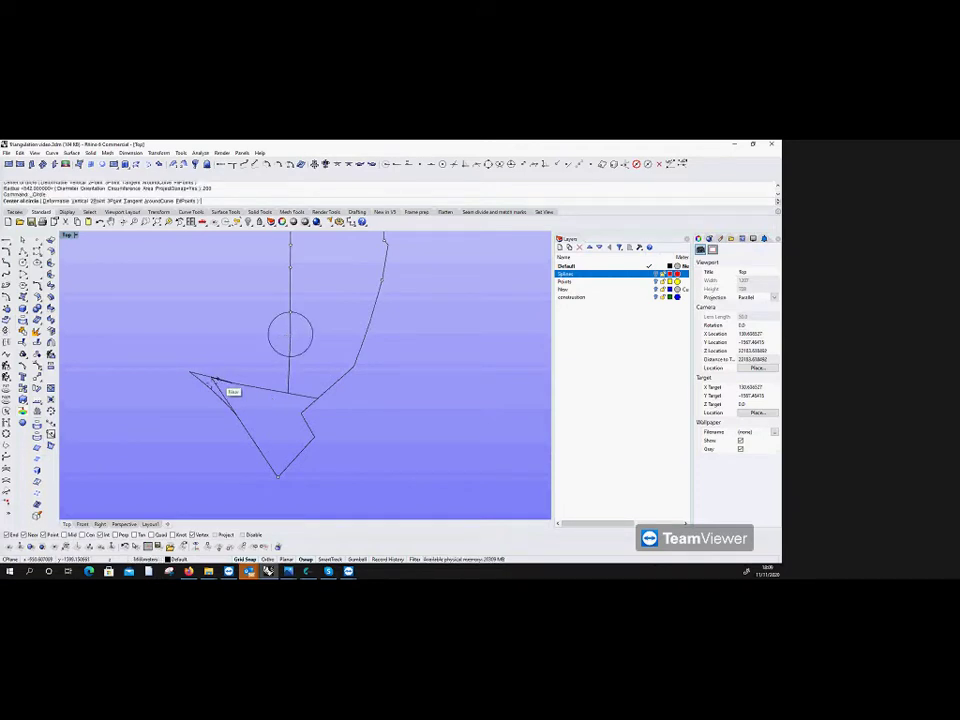
left_click(234, 383)
type("810")
key("Return")
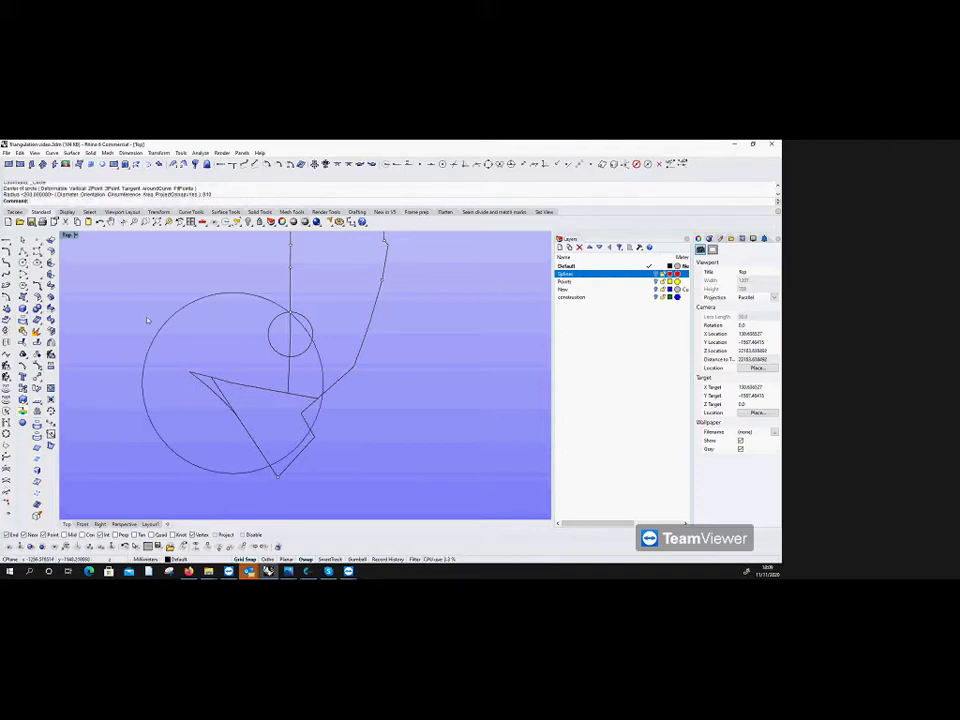
Step: Draw a polyline from the 200 mm circle's centre on the vertical line up to its upper intersection with the 810 mm circle
type("polyline")
key("Return")
scroll(286, 337, "up", 2)
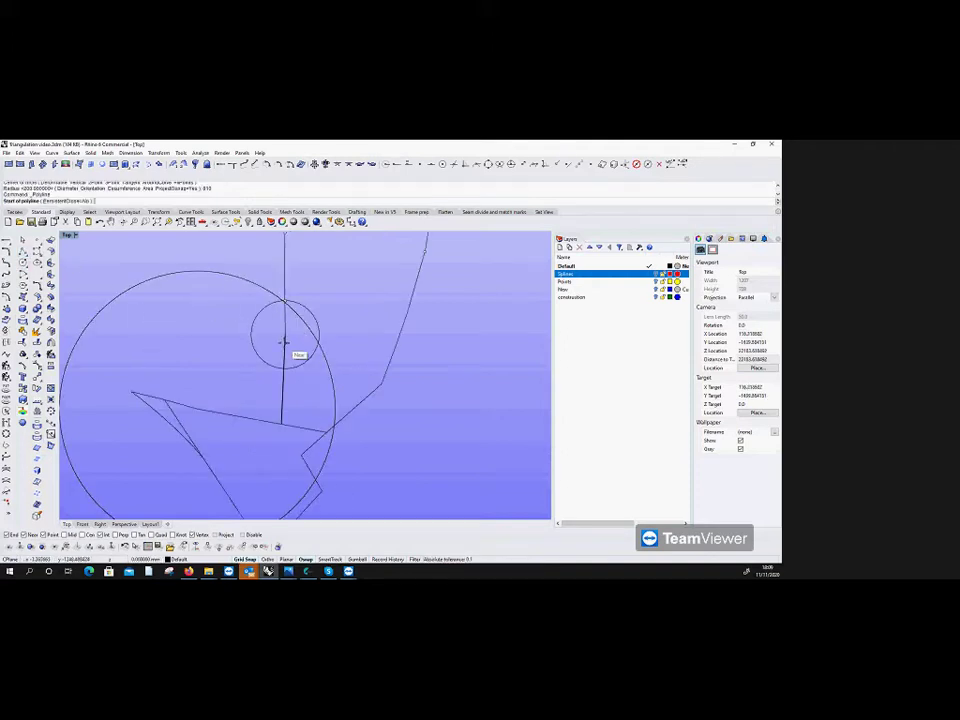
left_click(286, 337)
scroll(285, 320, "up", 3)
left_click(278, 307)
key("Return")
Step: Delete the 200 mm and 810 mm construction circles
left_click(275, 309)
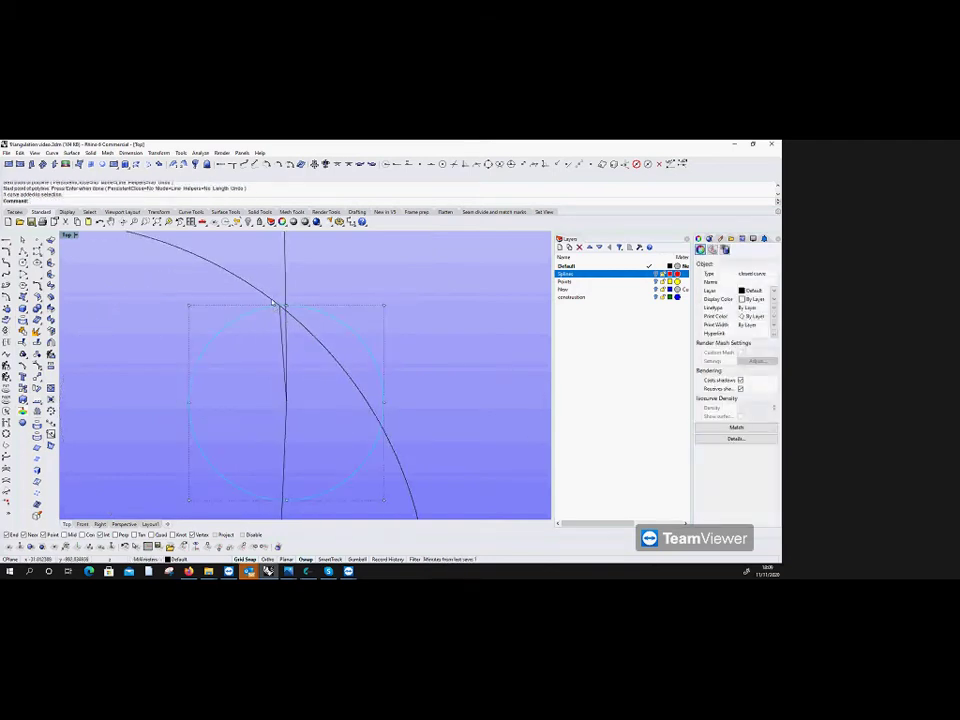
key("Delete")
scroll(317, 332, "down", 5)
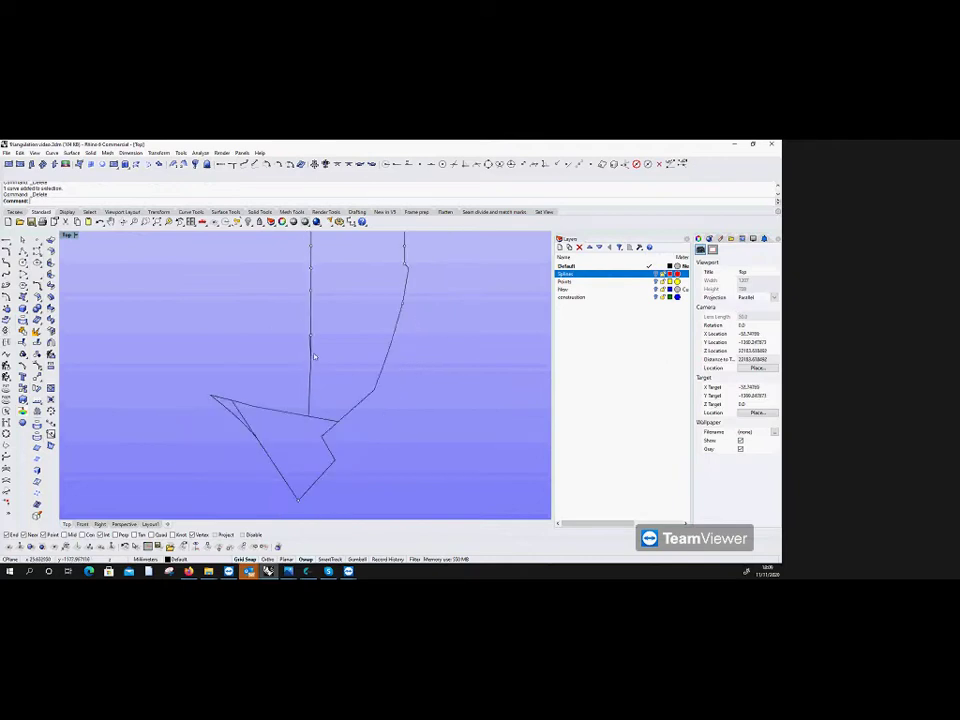
Step: Draw an 896 mm radius circle around the upper end of the new short polyline and a 200 mm radius circle around the slanted line's bend
left_click(23, 262)
scroll(310, 336, "up", 3)
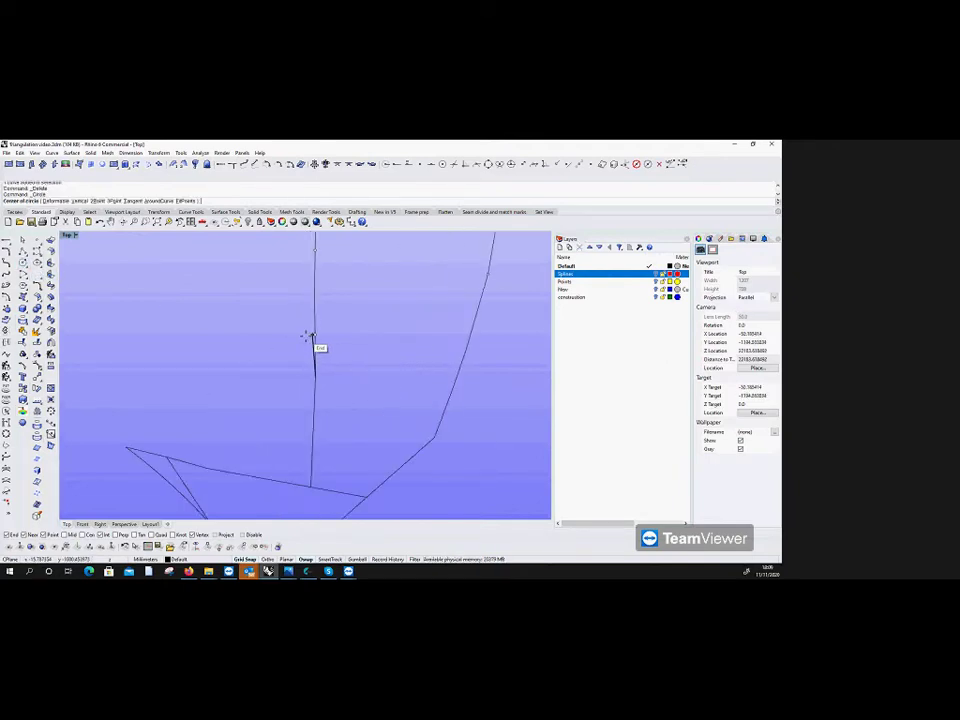
left_click(307, 336)
key("Escape")
key("Return")
left_click(313, 336)
type("180")
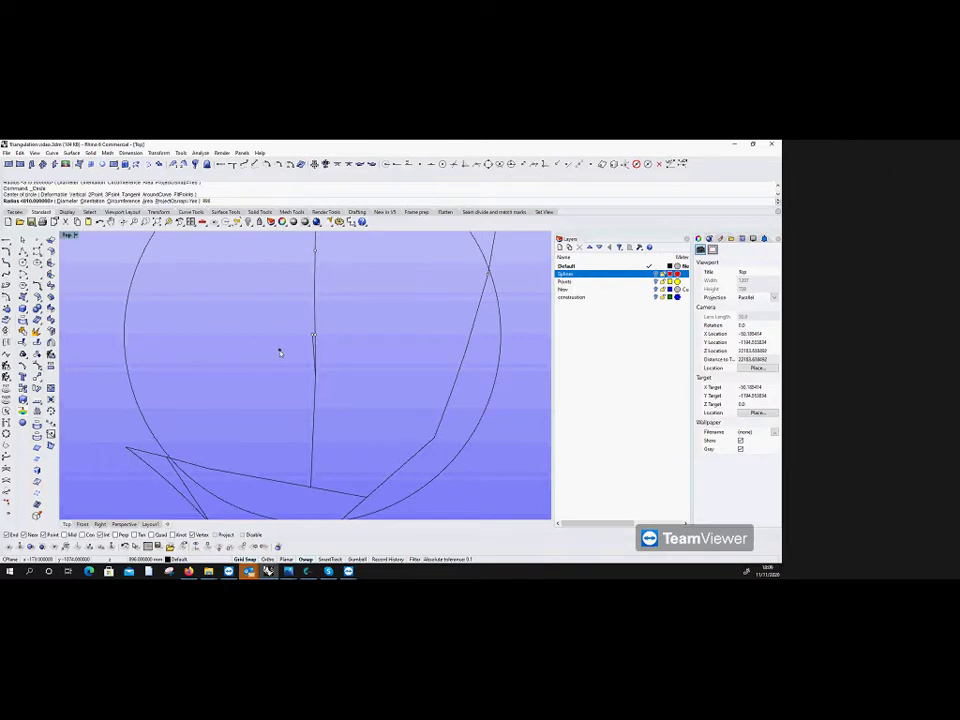
key("Return")
key("Return")
left_click(207, 469)
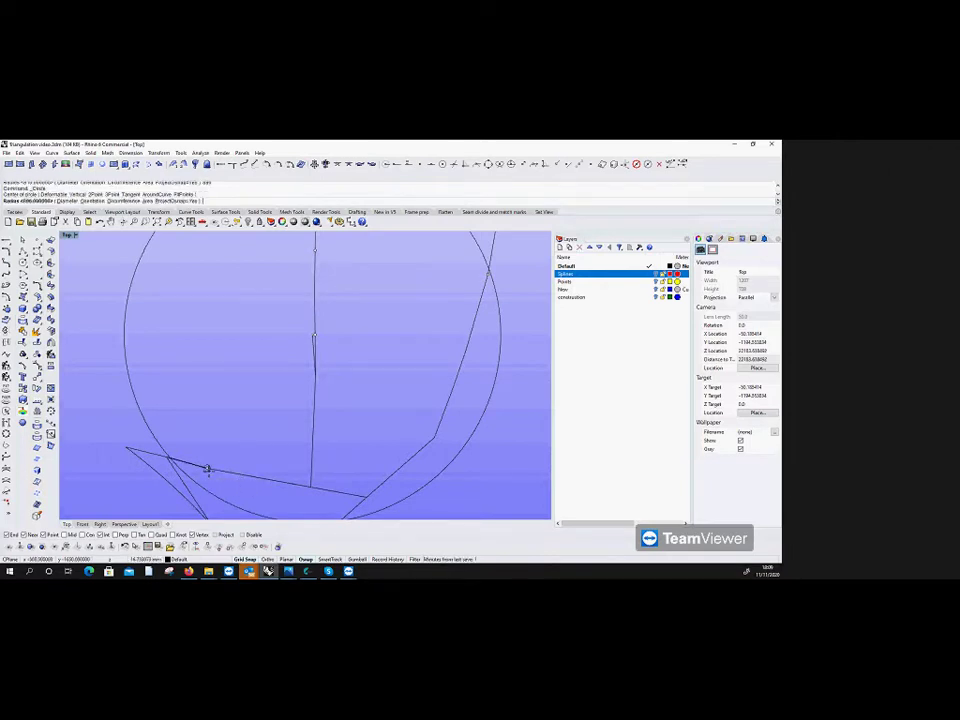
type("400")
key("Return")
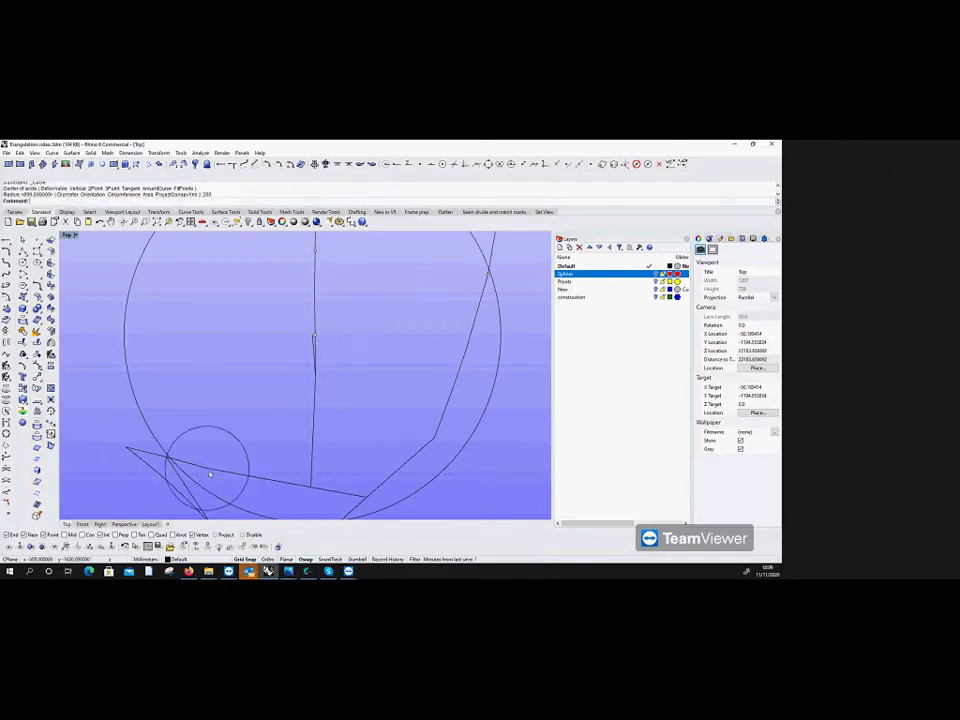
Step: Draw a polyline from the slanted line's bend to the left intersection of the 200 mm and 896 mm circles
left_click(8, 252)
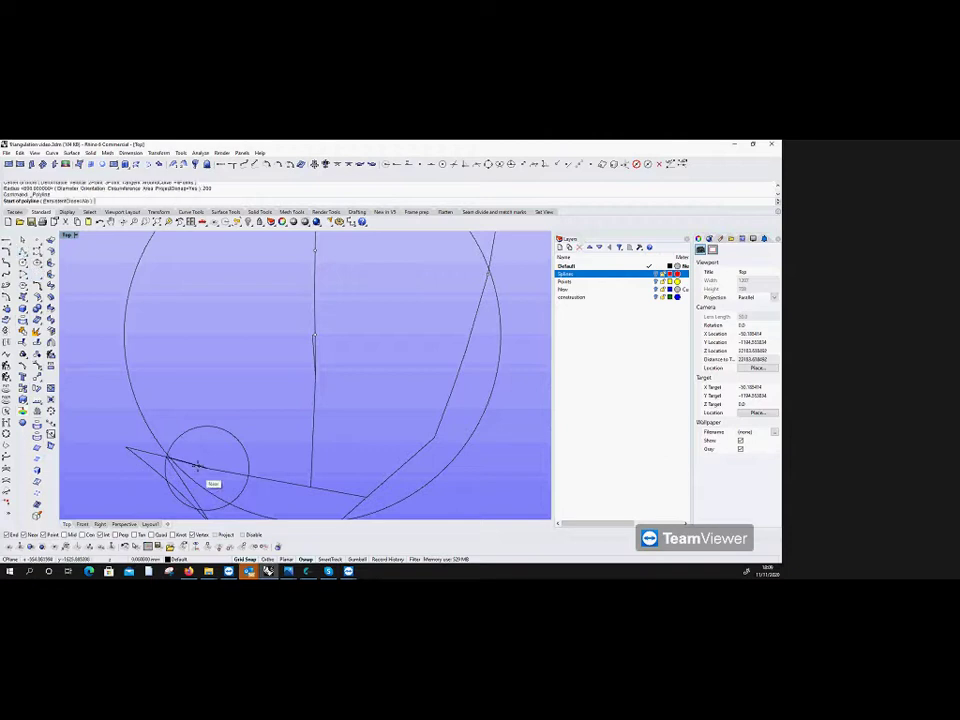
left_click(205, 466)
scroll(204, 470, "up", 5)
left_click(153, 452)
key("Return")
Step: Delete the 896 mm circle and the 200 mm circle around the slanted line's bend
left_click(157, 438)
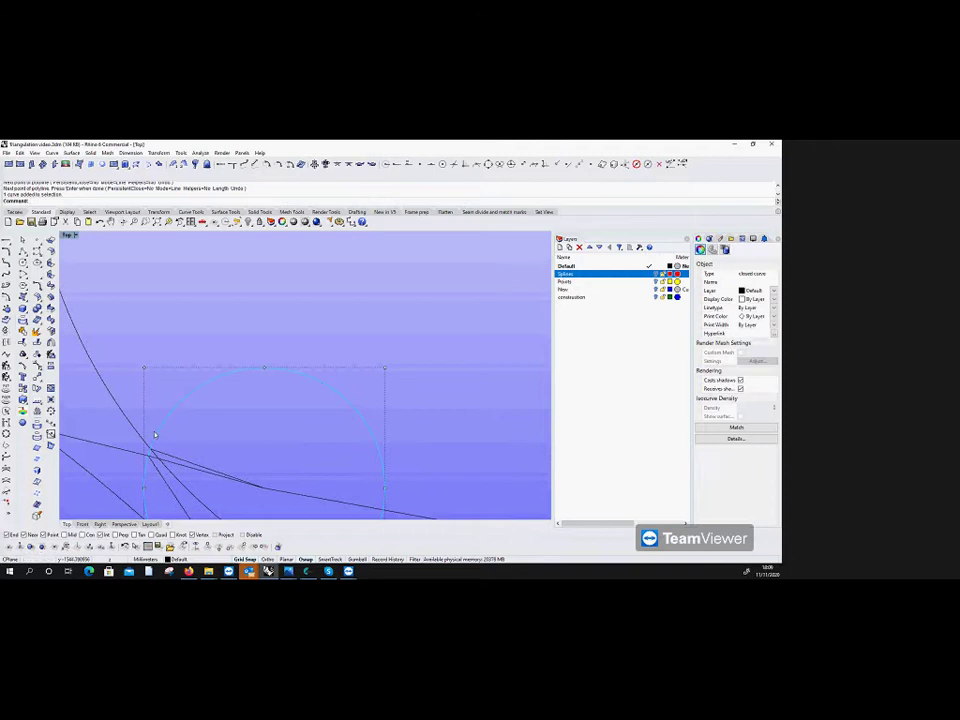
key("Delete")
scroll(185, 445, "down", 3)
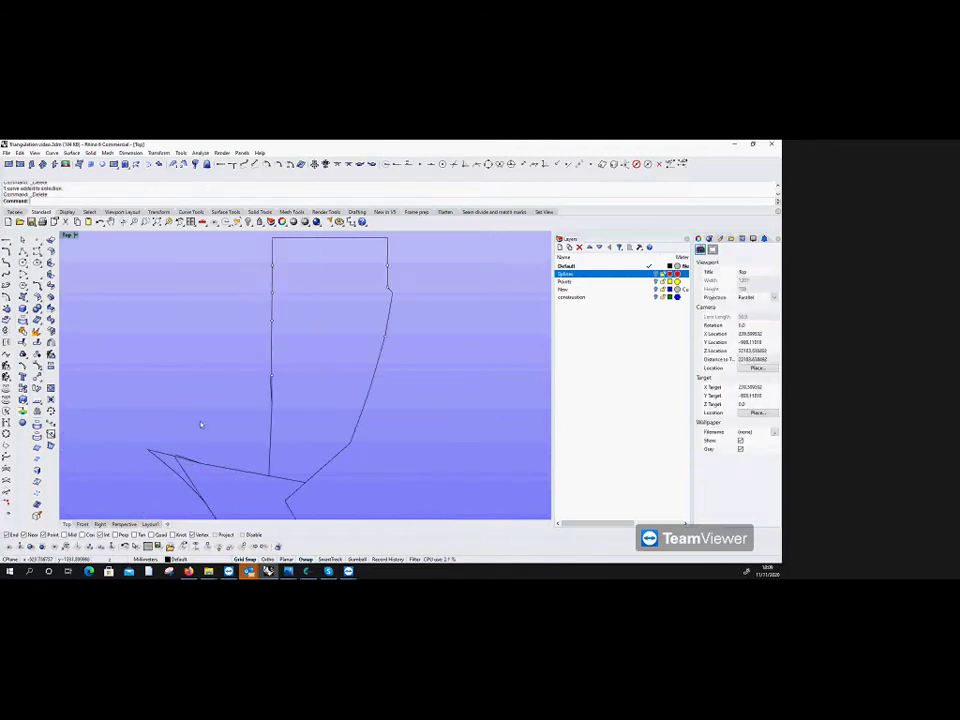
Step: Draw a large circle and a 200 mm radius circle around the new lower-left polyline end, plus a 200 mm circle around the short vertical polyline's upper end
left_click(36, 263)
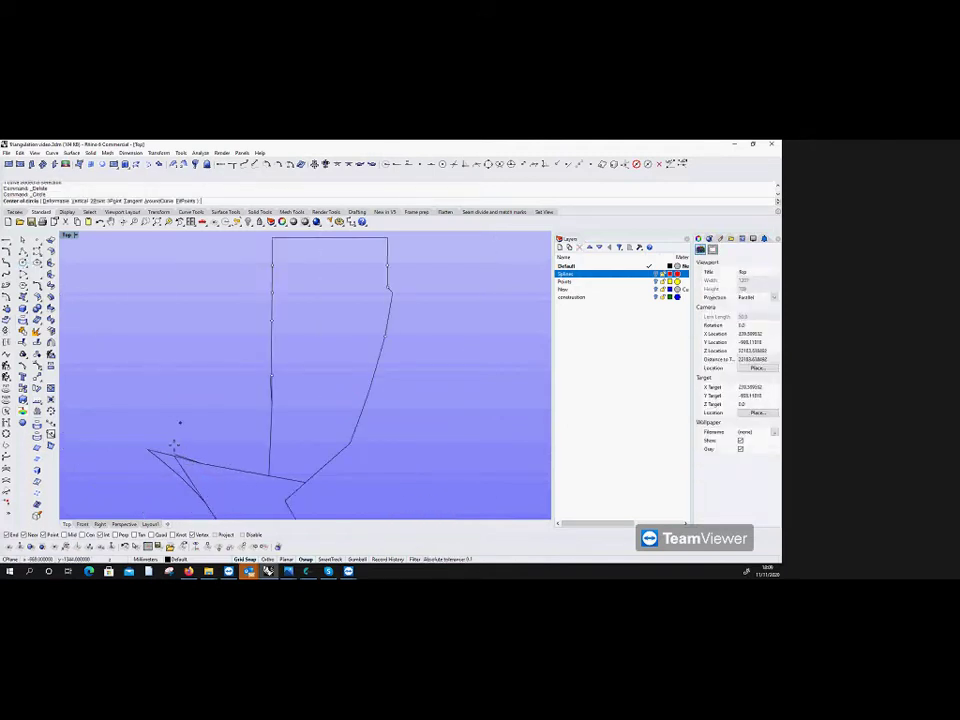
left_click(176, 453)
type("300")
key("Return")
key("Return")
left_click(176, 453)
type("60")
key("Return")
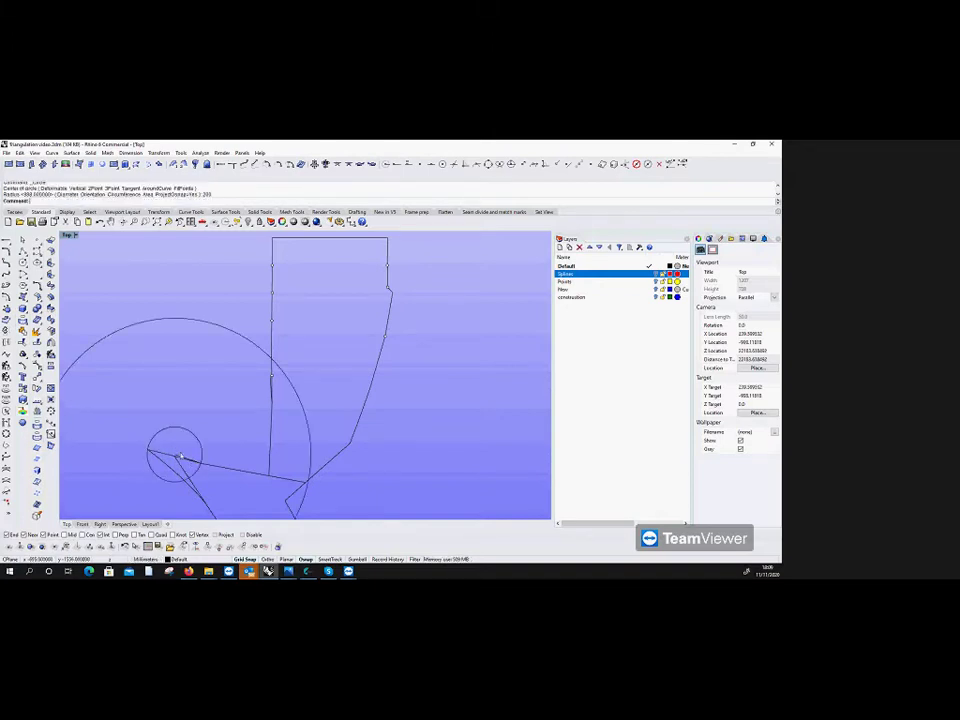
key("Return")
left_click(268, 376)
key("Return")
Step: Place a point at the upper-left intersection of the large circle and the upper 200 mm circle, and delete those two circles
left_click(37, 241)
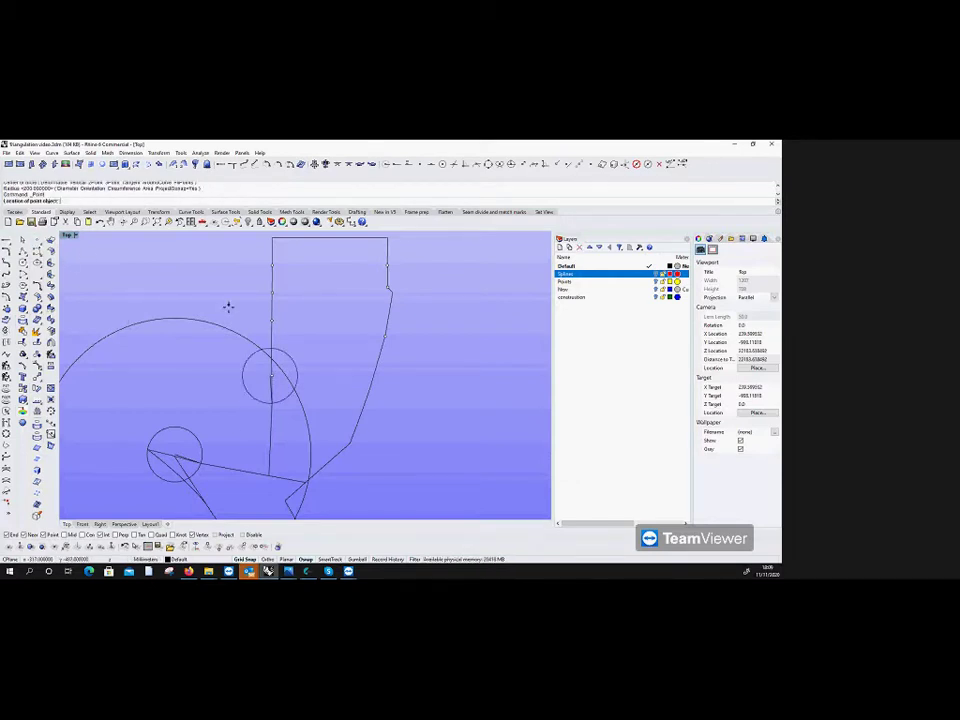
left_click(263, 353)
left_click(258, 356)
key("Delete")
left_click(104, 330)
key("Delete")
Step: Draw a 1032 mm radius circle around the new point and place a point at its upper-left intersection with the remaining 200 mm circle
left_click(52, 420)
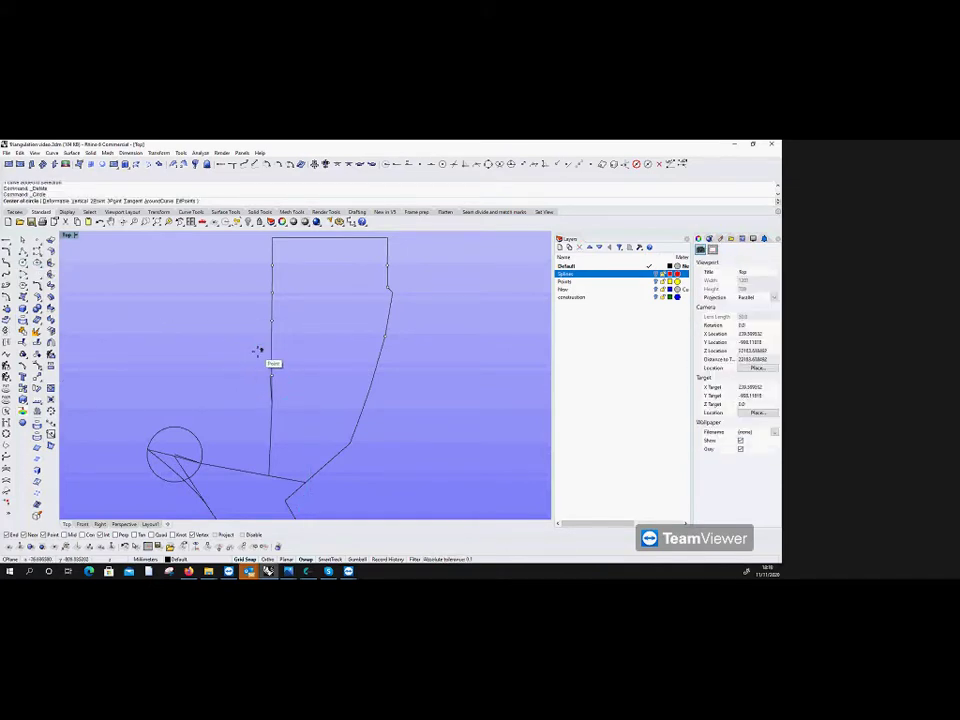
left_click(259, 351)
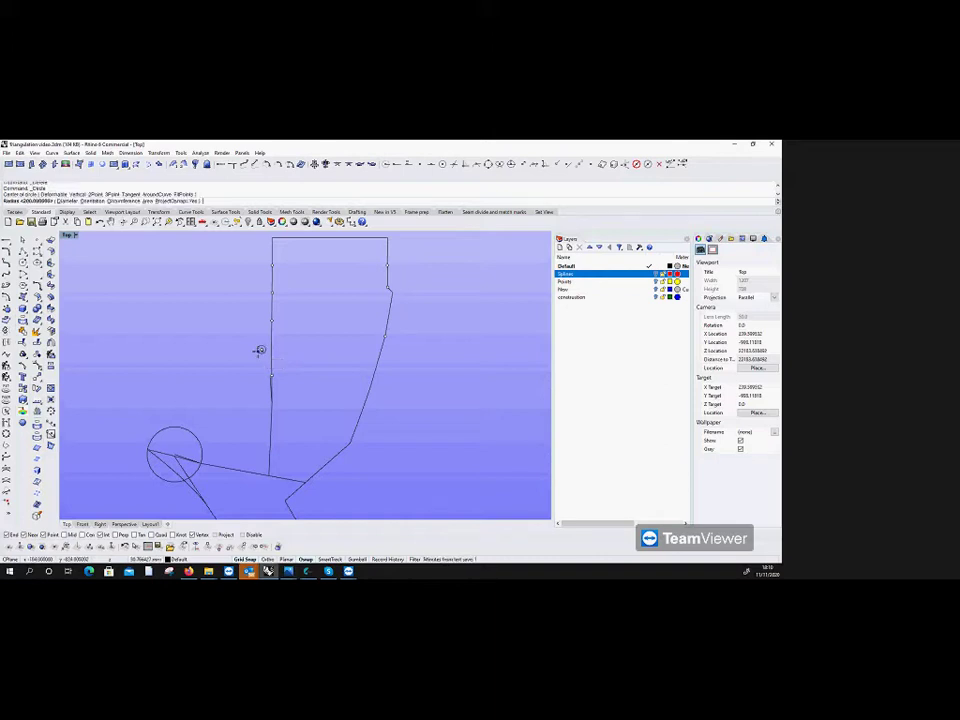
type("1032")
key("Return")
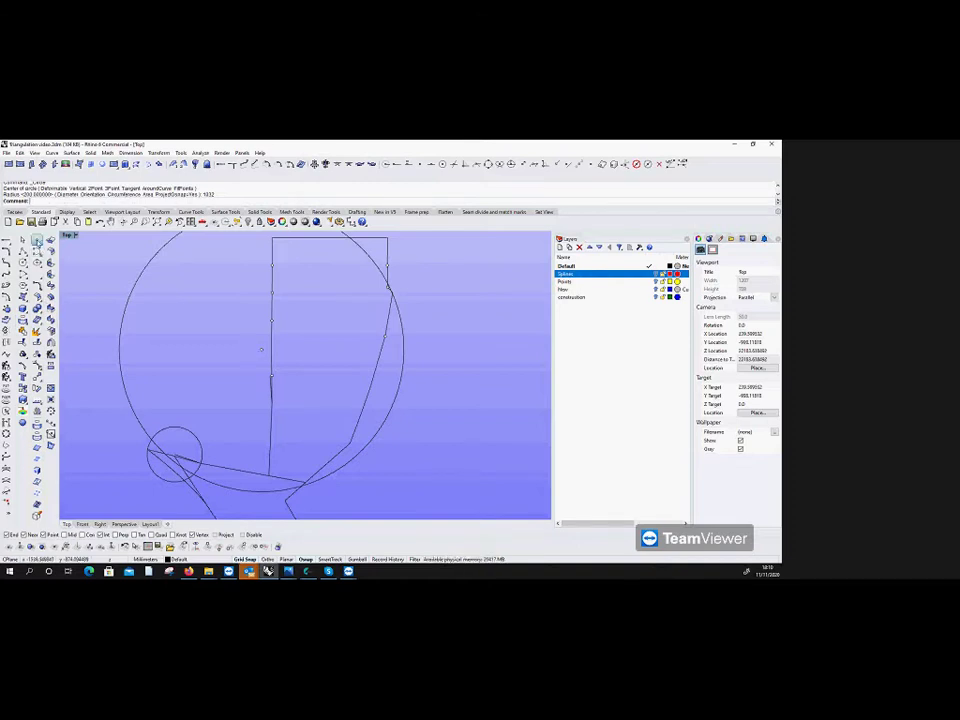
left_click(23, 241)
left_click(151, 441)
right_click(151, 441)
key("Escape")
Step: Delete the 1032 mm circle and the remaining 200 mm circle
left_click(120, 341)
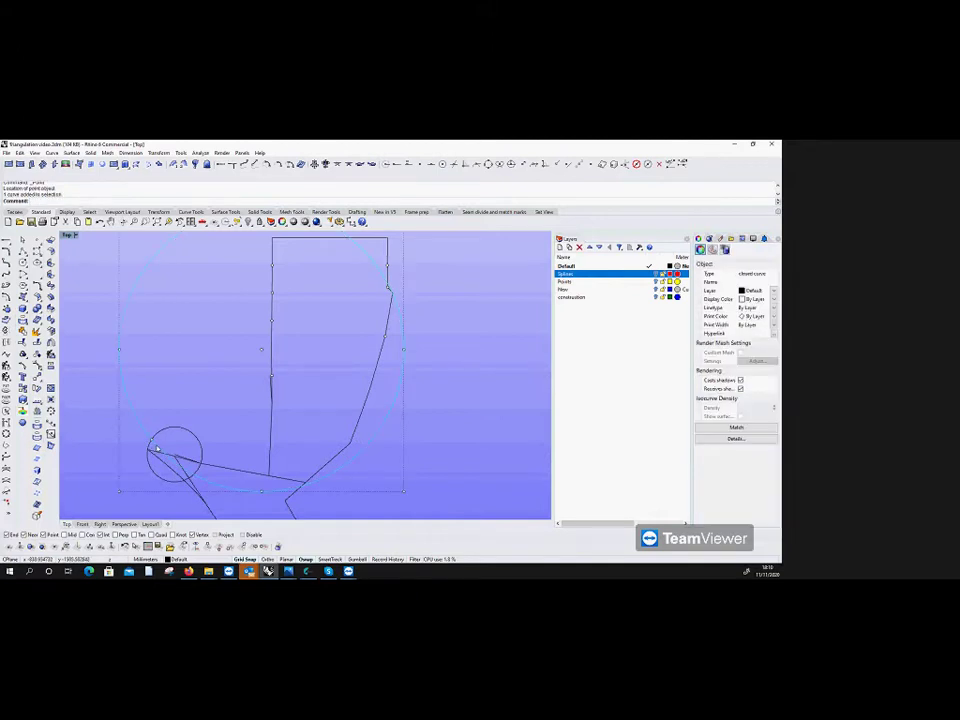
key("Delete")
left_click(175, 428)
key("Delete")
Step: Draw a polyline connecting the existing short lower-left segment to the newly placed left point
left_click(37, 262)
left_click(206, 465)
left_click(151, 439)
key("Return")
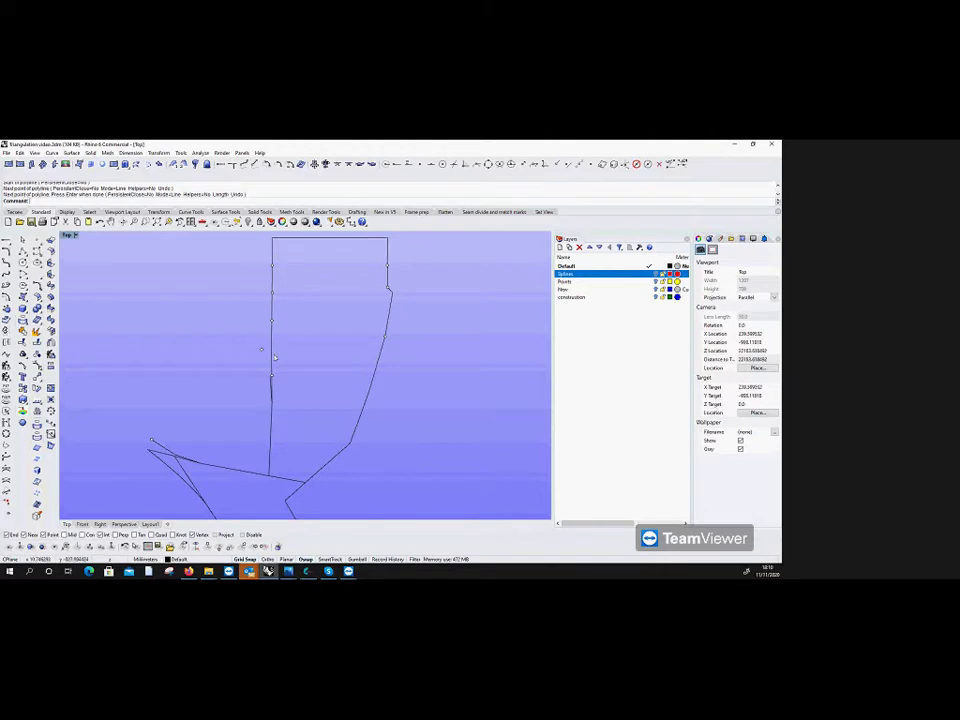
Step: Draw a 1032 mm radius check circle around the lower-left point, and delete it
type("c")
key("Return")
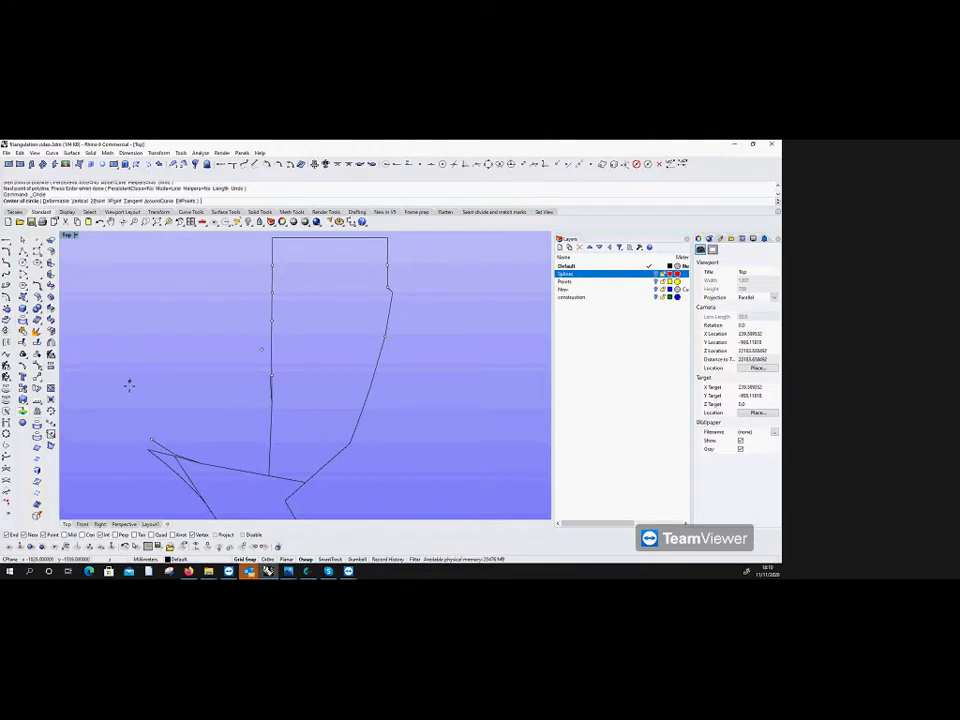
left_click(150, 436)
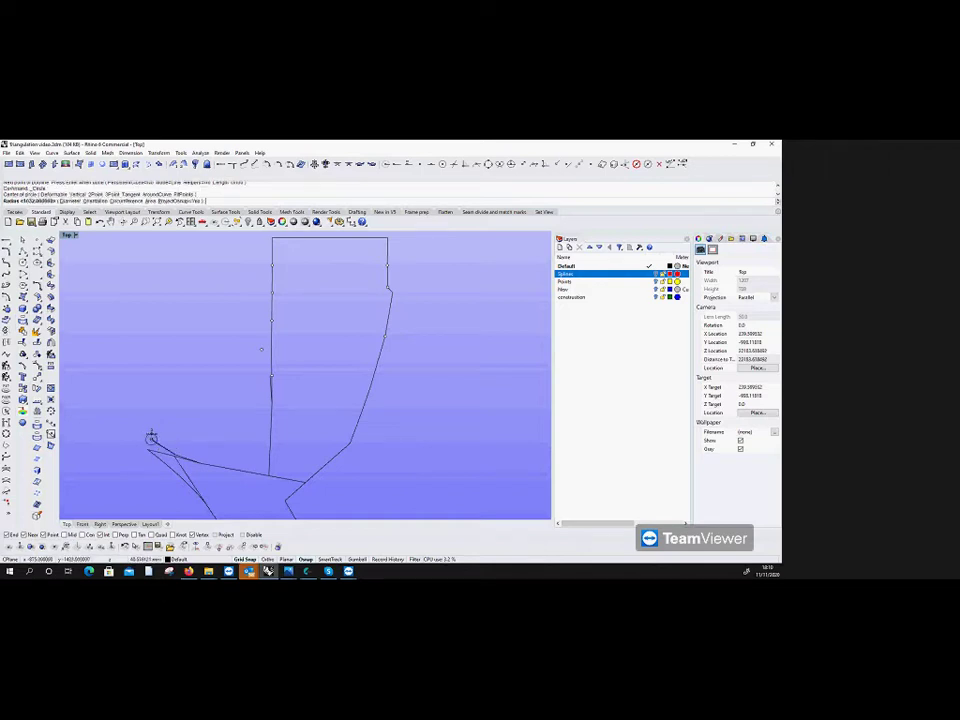
key("Return")
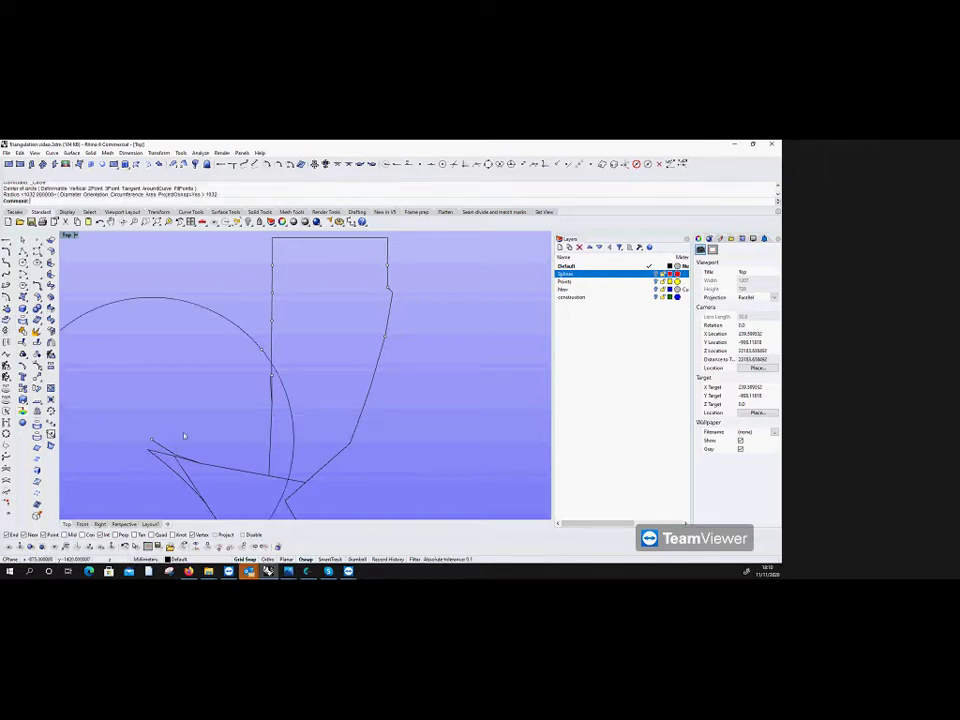
left_click(266, 362)
key("Delete")
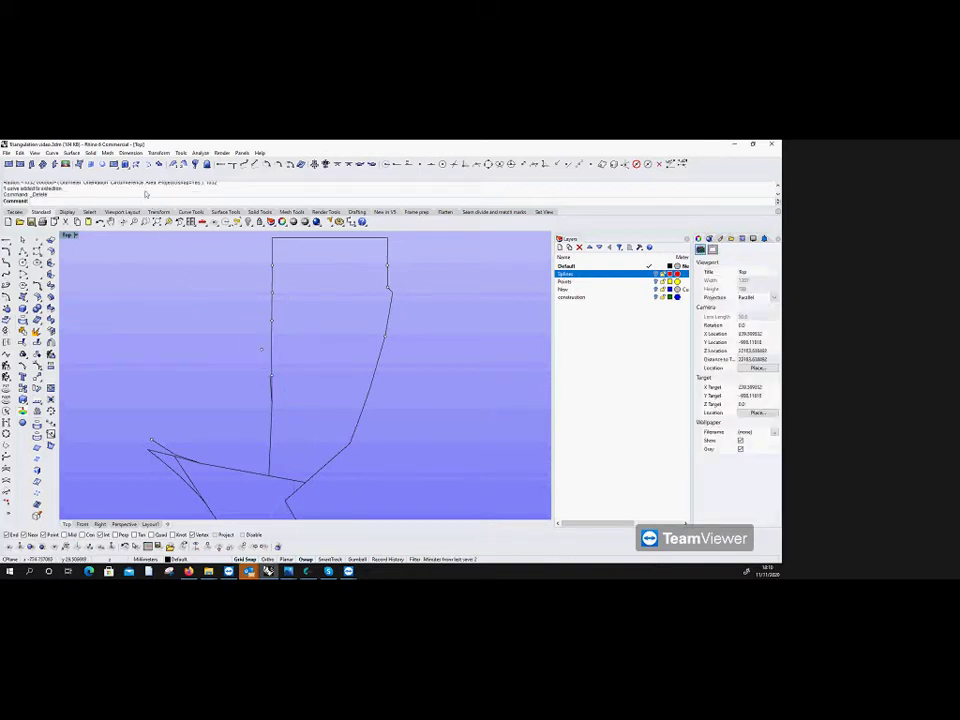
Step: Measure the distance between the lower-left point and the point beside the vertical line
left_click(200, 152)
left_click(212, 221)
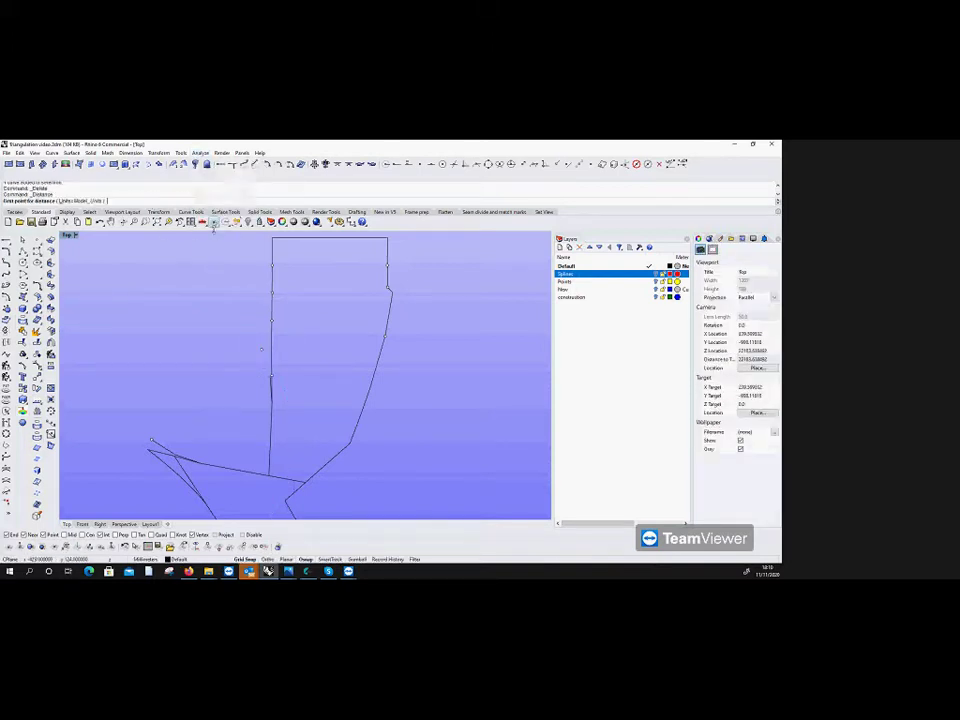
left_click(150, 440)
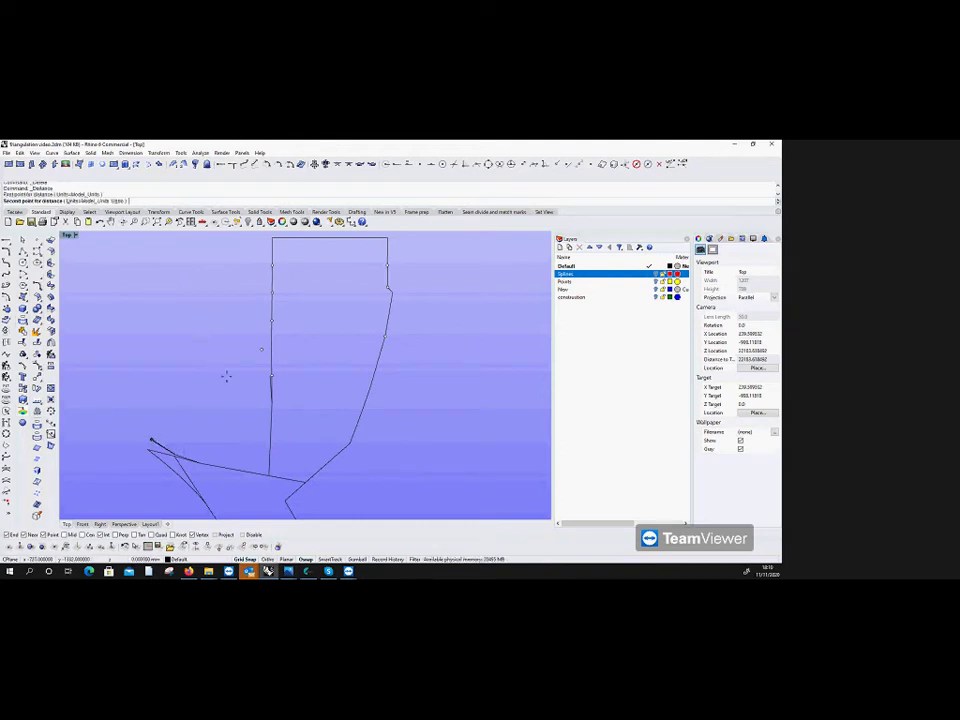
left_click(261, 350)
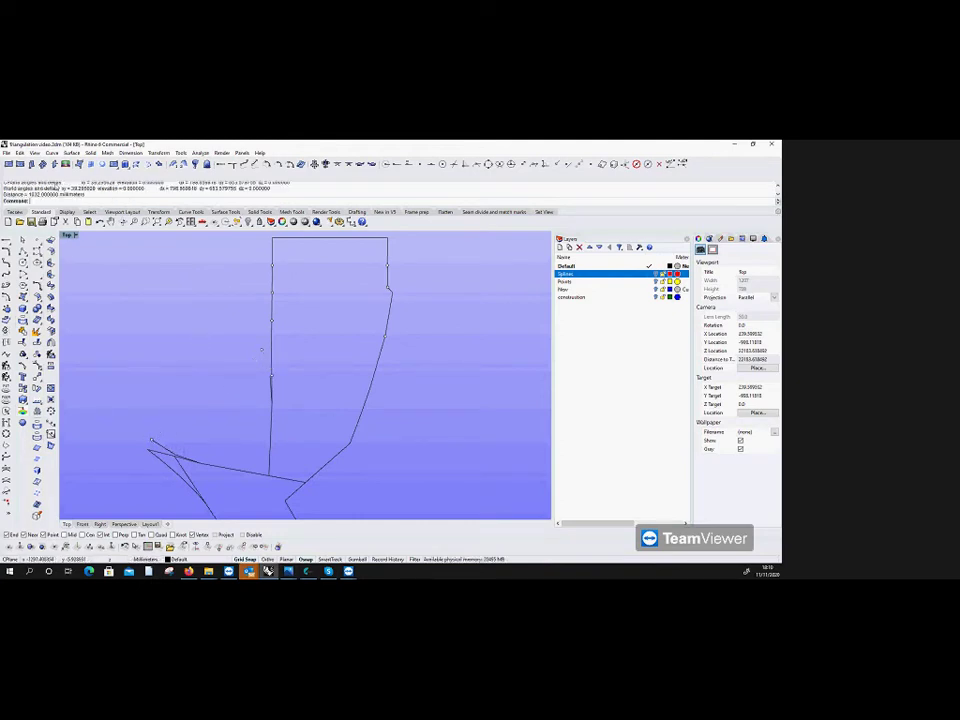
Step: Draw an 1100 mm radius circle around the lower-left point, and 200 mm radius circles around both it and the point beside the vertical line
left_click(7, 285)
left_click(150, 440)
type("1100")
key("Return")
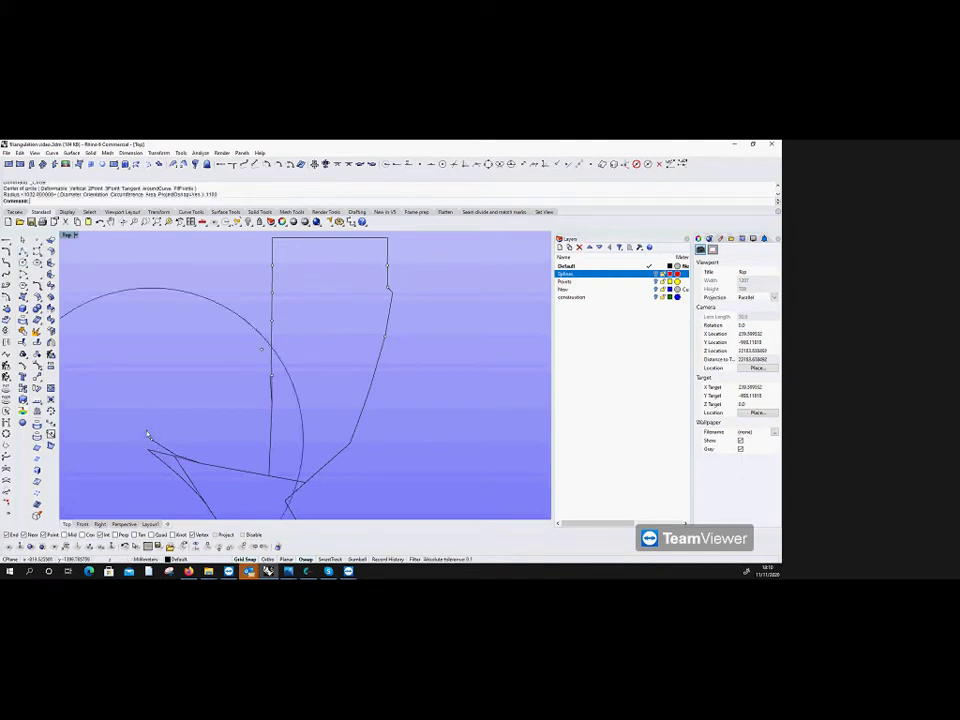
key("Return")
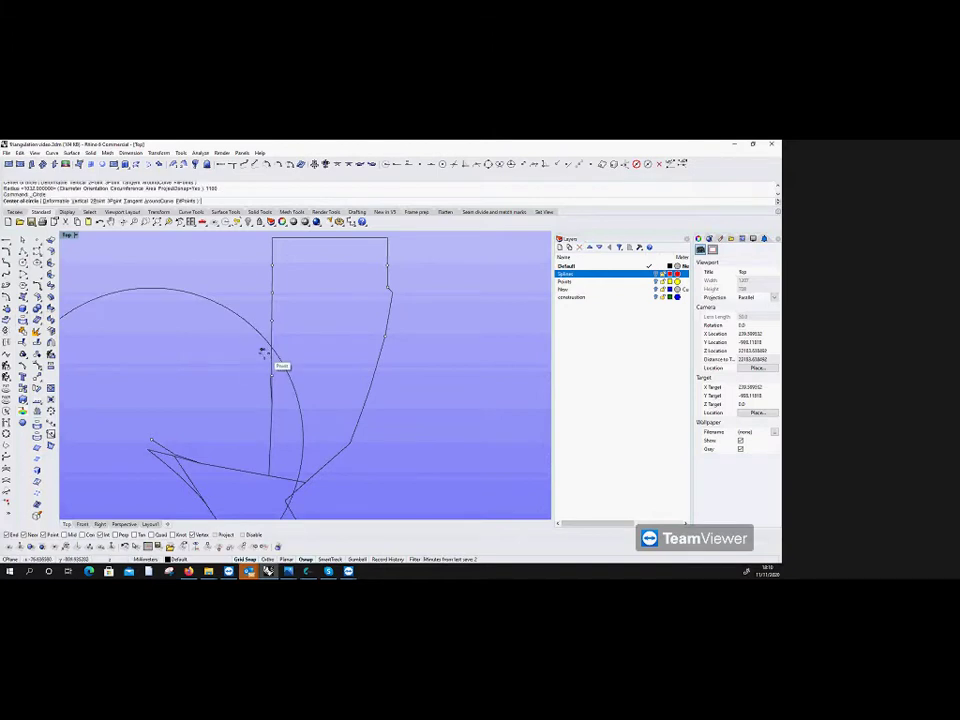
left_click(262, 352)
key("Return")
key("Return")
left_click(151, 441)
key("Return")
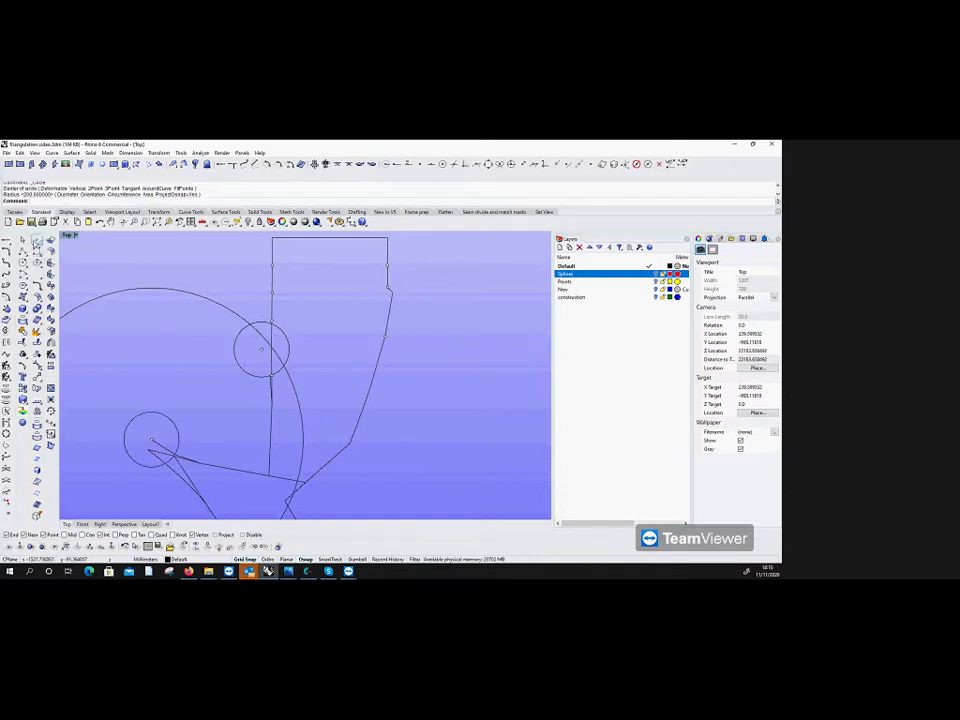
Step: Place a point at the upper-left intersection of the 1100 mm circle and the upper 200 mm circle, and delete the 1100 mm circle
left_click(36, 241)
left_click(250, 325)
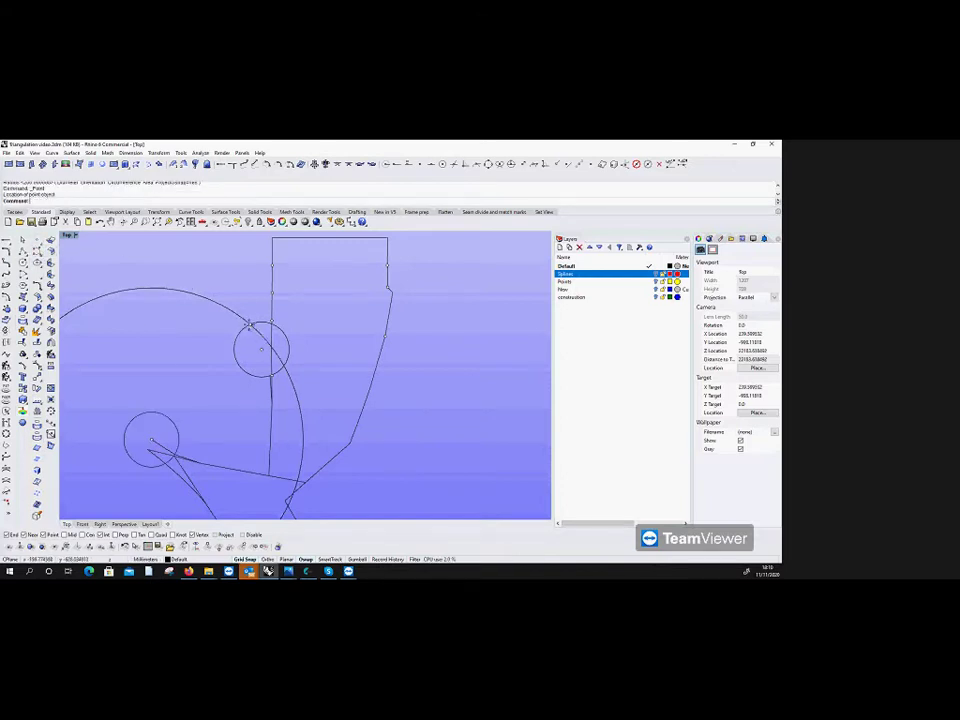
left_click(250, 323)
key("Delete")
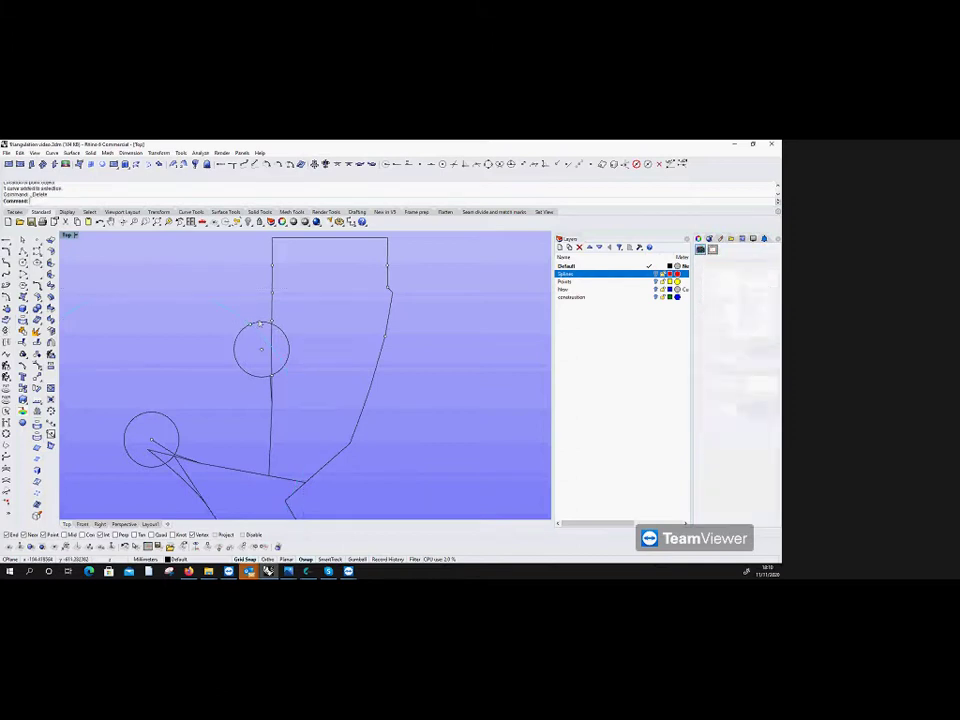
Step: Draw a 1128 mm radius circle around the newest upper point beside the vertical line
type("circle")
key("Return")
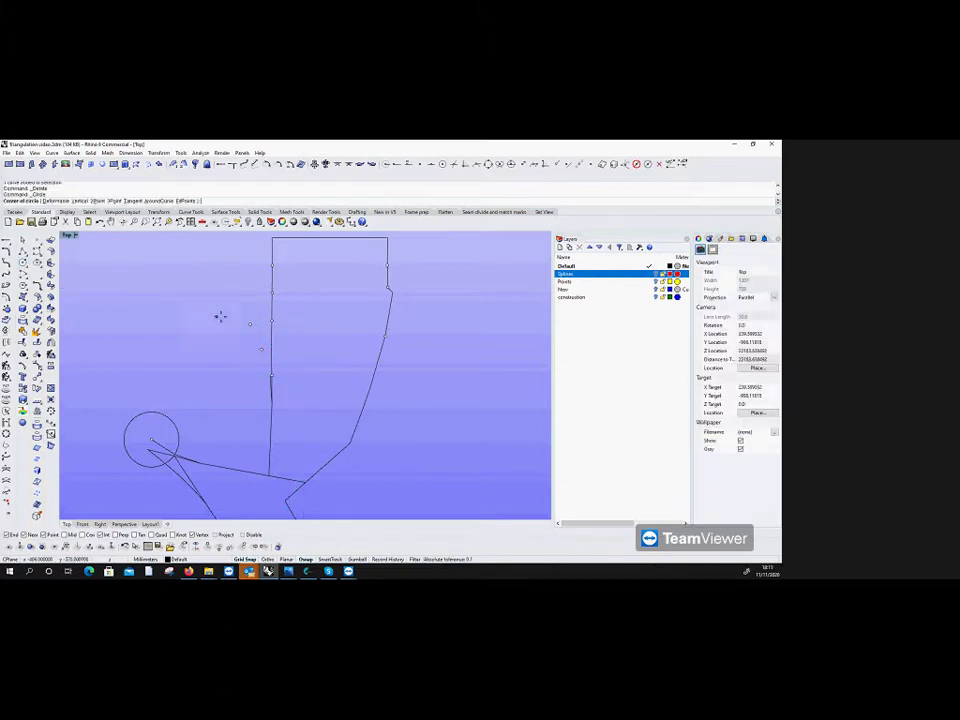
left_click(249, 323)
type("1126")
key("Return")
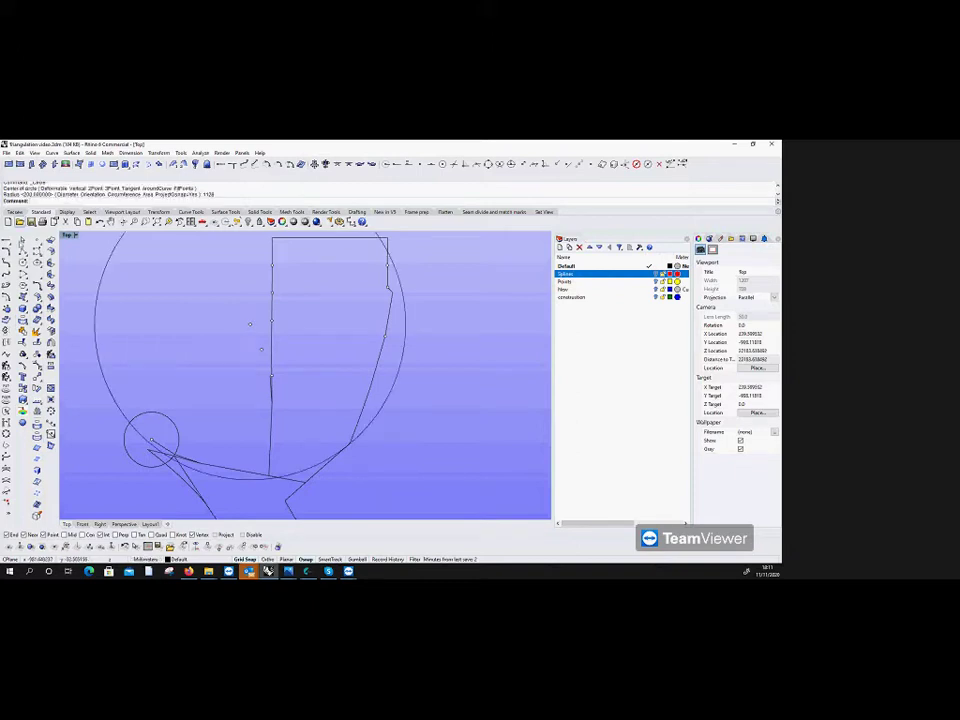
Step: Place a point at the upper-left intersection of the 1128 mm circle and the lower-left 200 mm circle, and delete both circles
left_click(8, 240)
left_click(143, 438)
left_click(138, 436)
key("Delete")
Step: Draw 200 mm radius circles around the new lower-left point and the uppermost located point, and an 1180 mm radius circle around the lower-left one
left_click(22, 262)
left_click(130, 422)
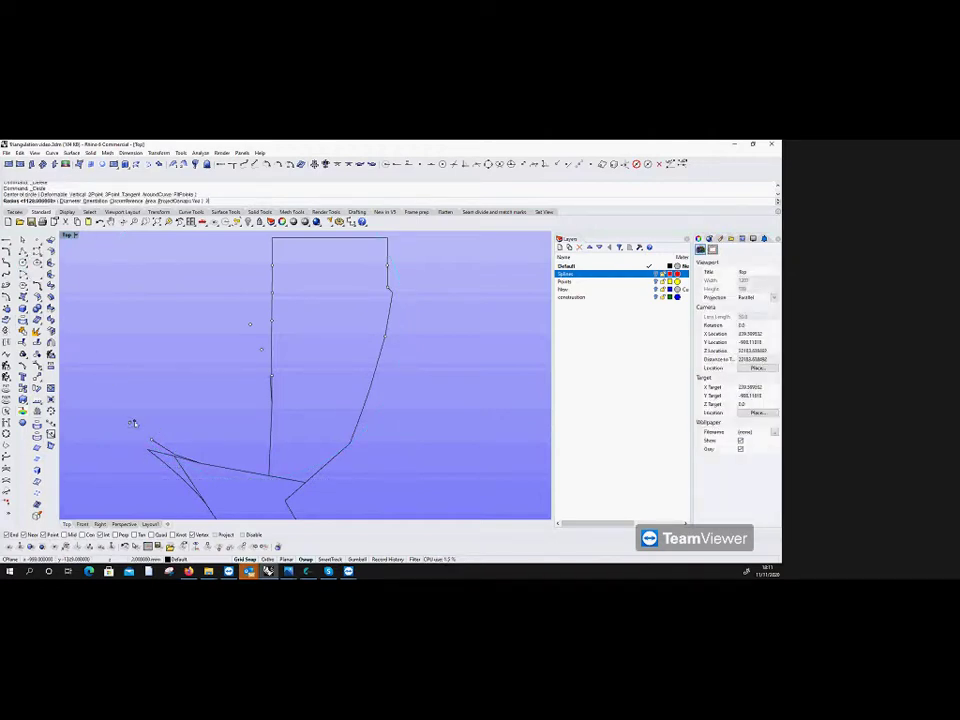
type("200")
key("Return")
key("Return")
left_click(250, 324)
key("Return")
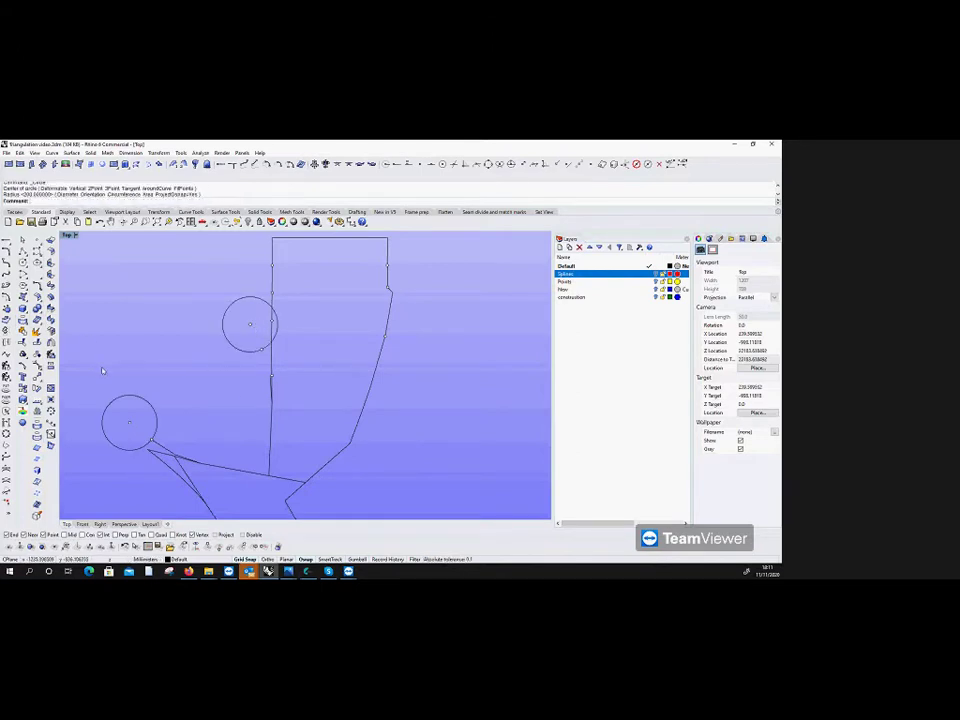
key("Return")
left_click(129, 422)
type("1100")
key("Return")
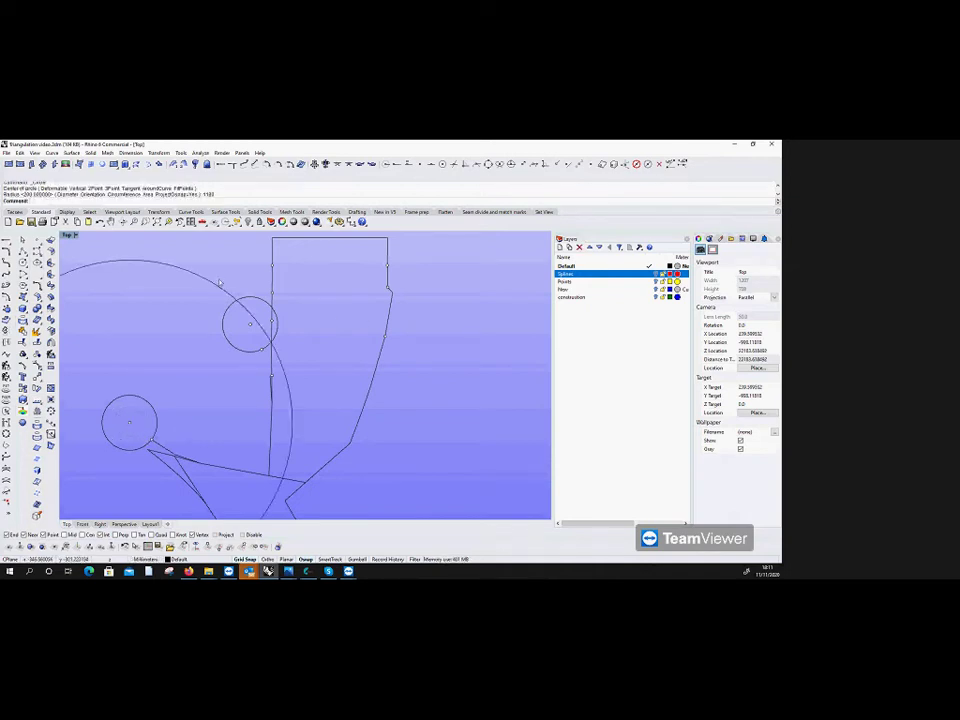
Step: Place a point at the upper-left intersection of the 1180 mm circle and the upper 200 mm circle, and delete both circles
left_click(51, 242)
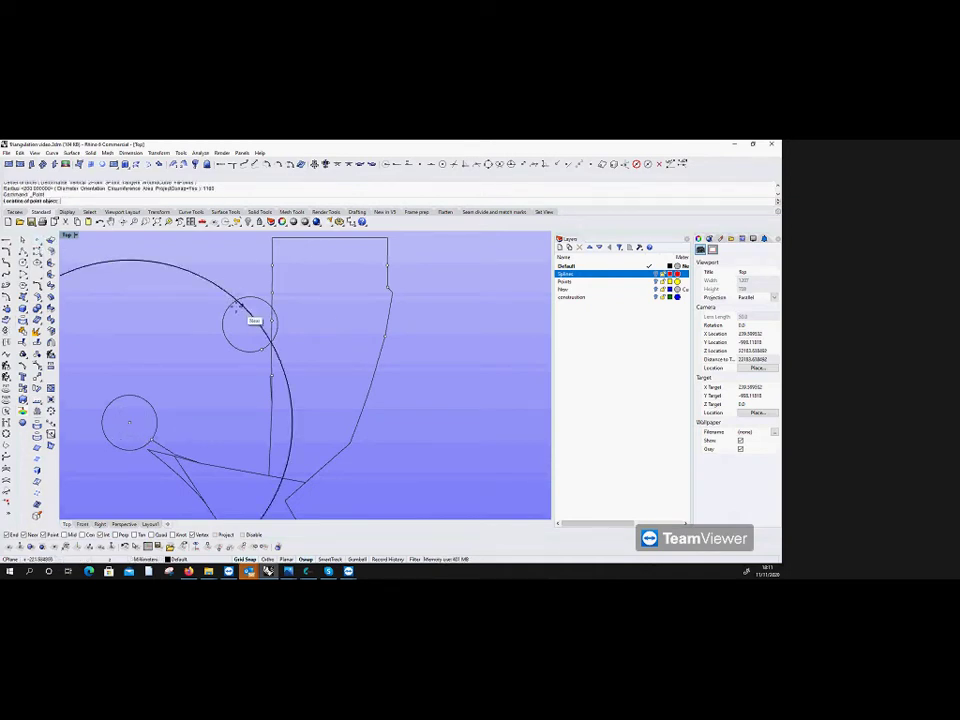
left_click(250, 323)
left_click(248, 308)
key("Delete")
left_click(250, 301)
key("Delete")
Step: Draw an 1194 mm radius circle around the new uppermost point left of the vertical line
left_click(22, 273)
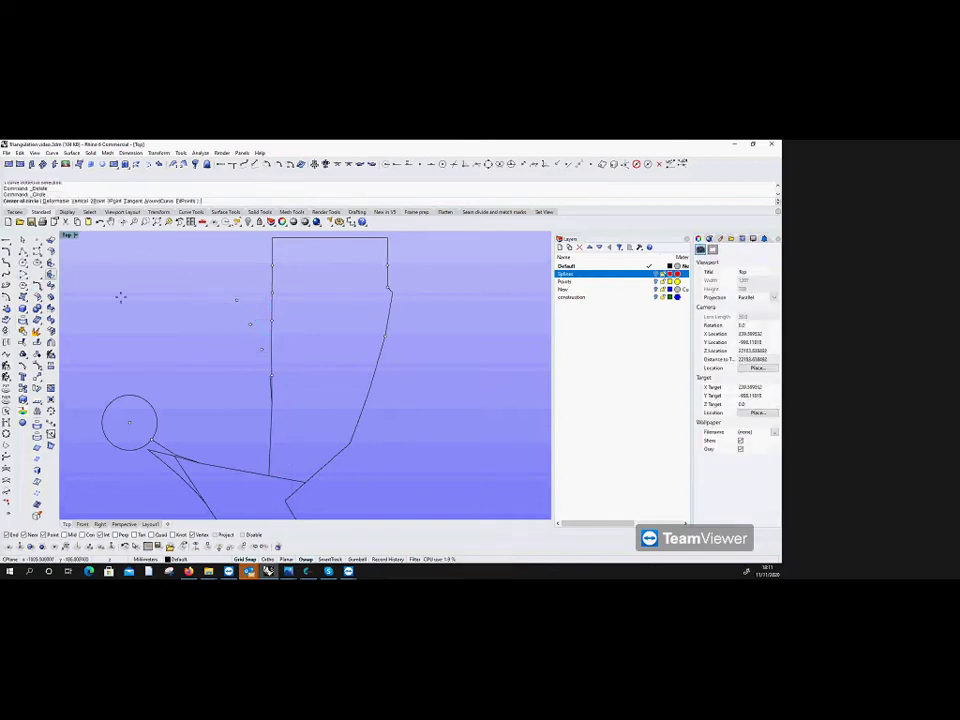
left_click(237, 301)
type("1154")
key("Return")
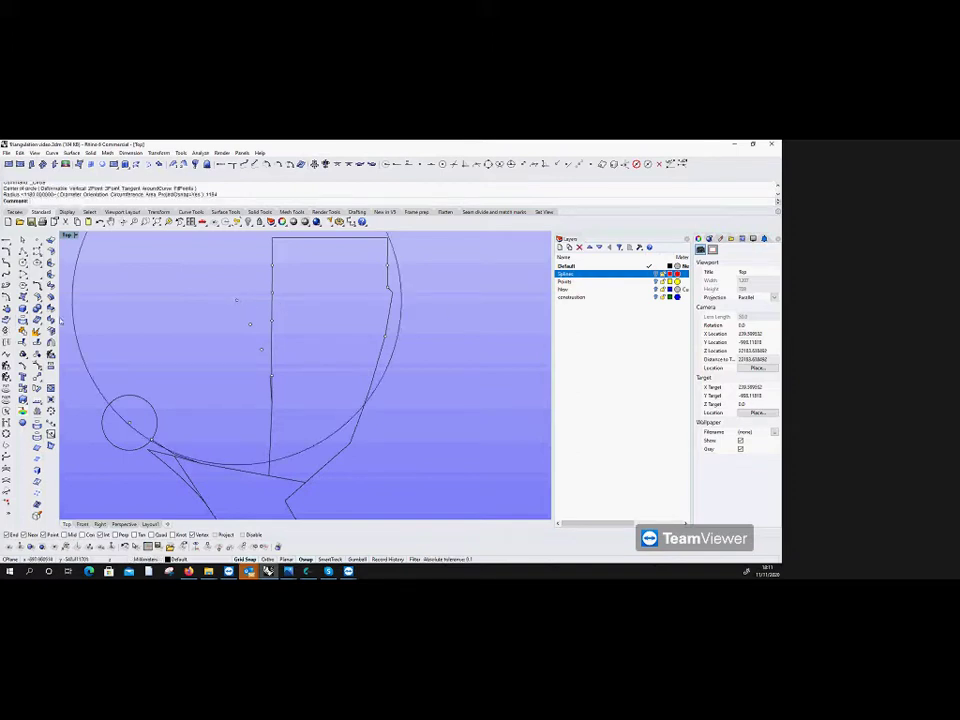
Step: Place a point at the upper-left intersection of the 1194 mm circle and the lower-left 200 mm circle, and delete both circles
left_click(8, 241)
key("Escape")
left_click(117, 402)
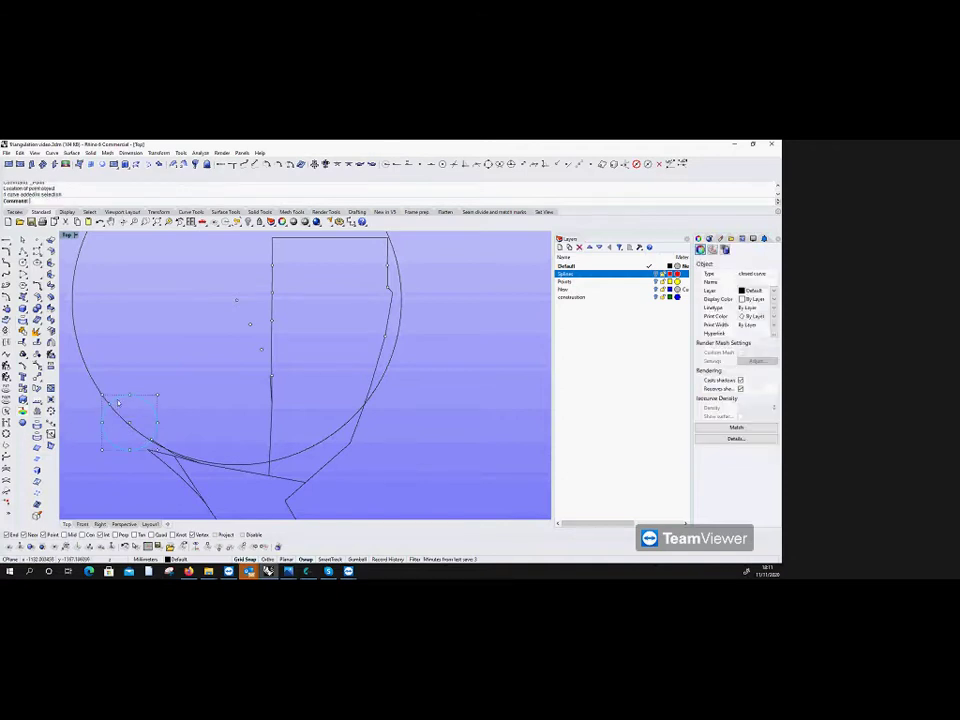
left_click(118, 406)
key("Delete")
left_click(111, 407)
key("Delete")
left_click(37, 297)
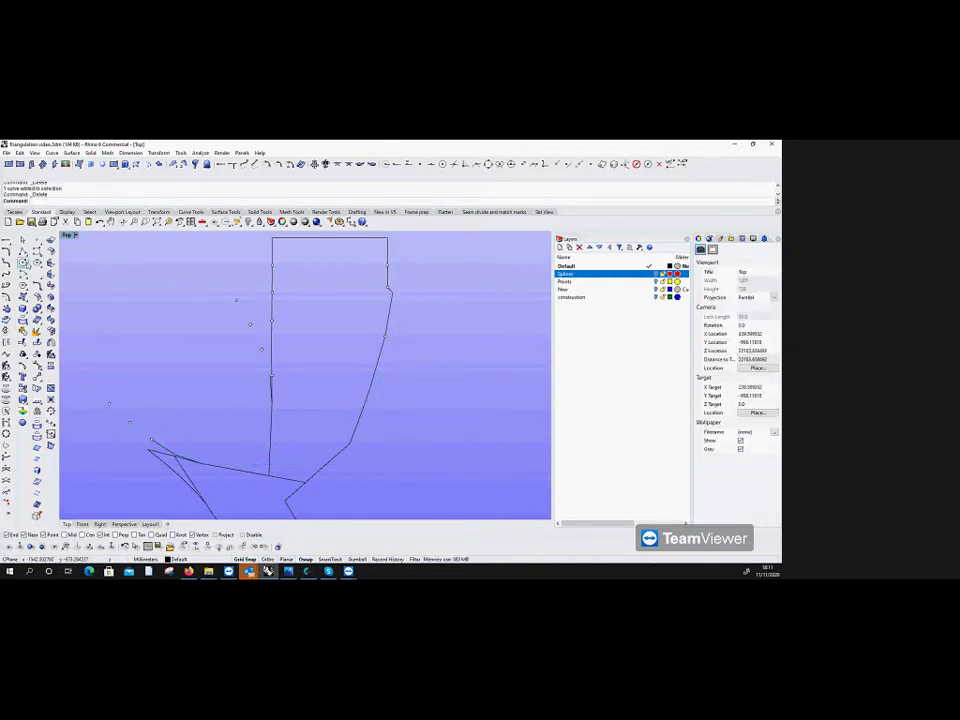
left_click(107, 403)
type("1188")
key("Escape")
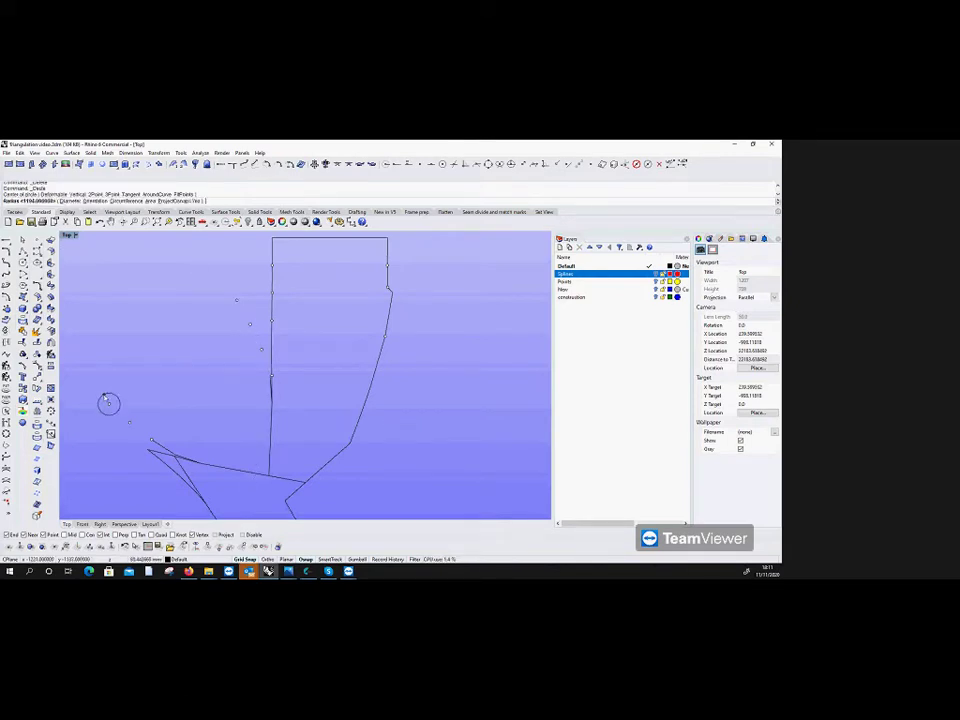
key("Escape")
Step: Measure the distance between the outermost lower-left point and the uppermost point left of the vertical line
left_click(200, 152)
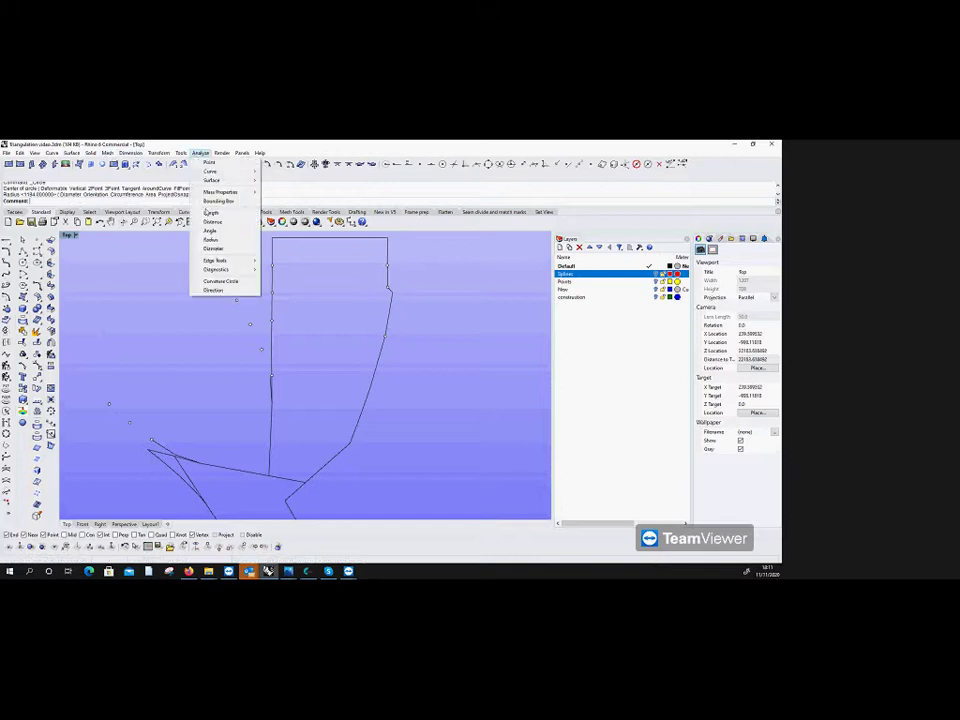
left_click(213, 221)
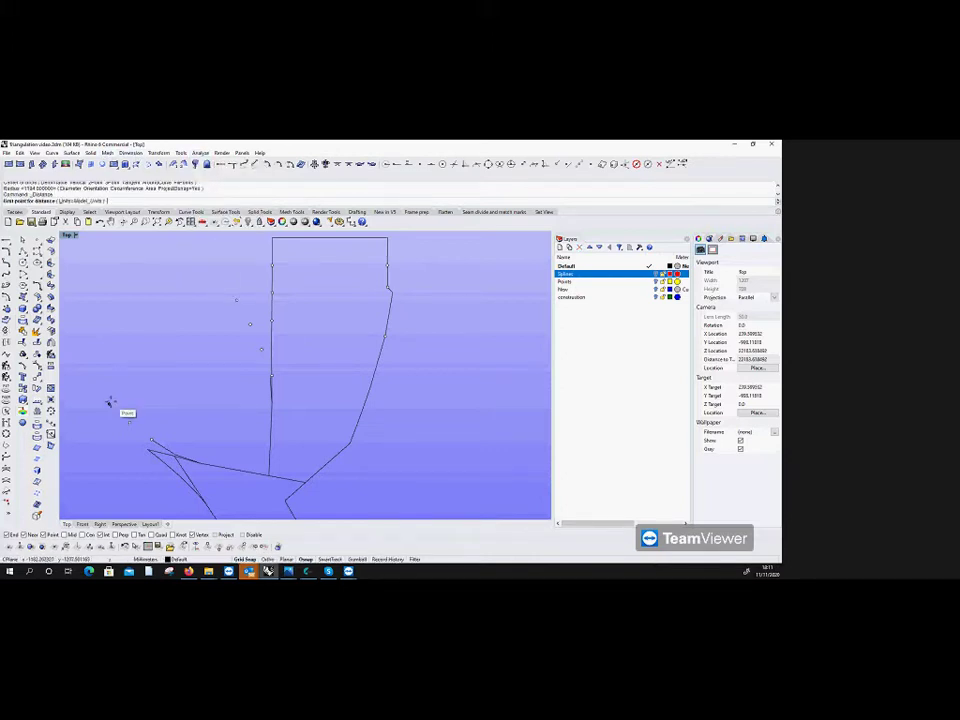
left_click(109, 403)
left_click(236, 300)
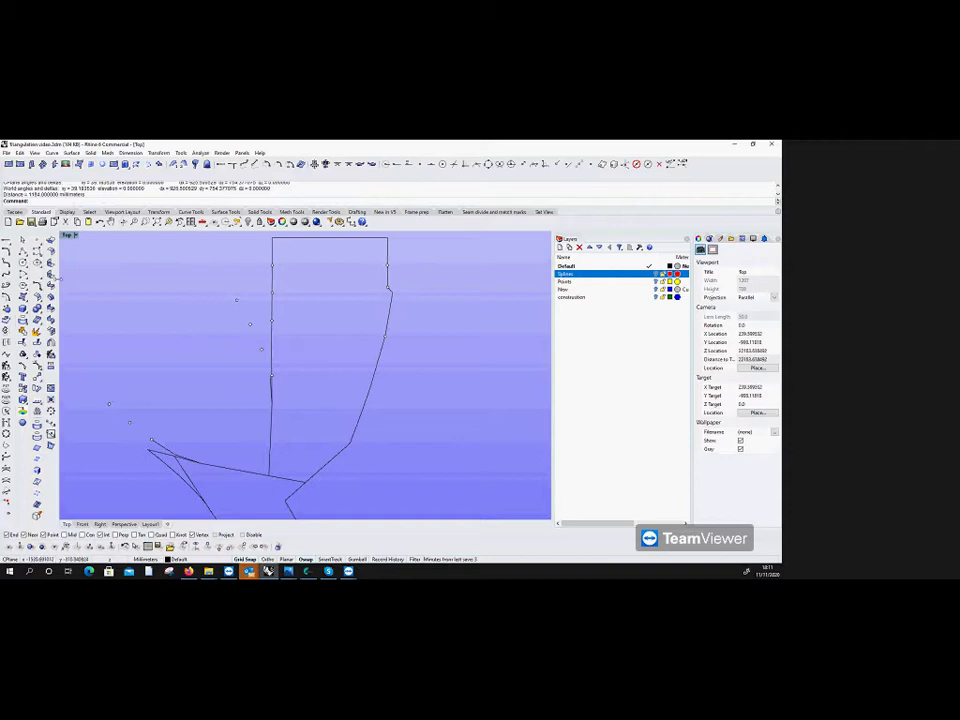
Step: Draw a 1234 mm radius circle around the outermost lower-left point
left_click(22, 286)
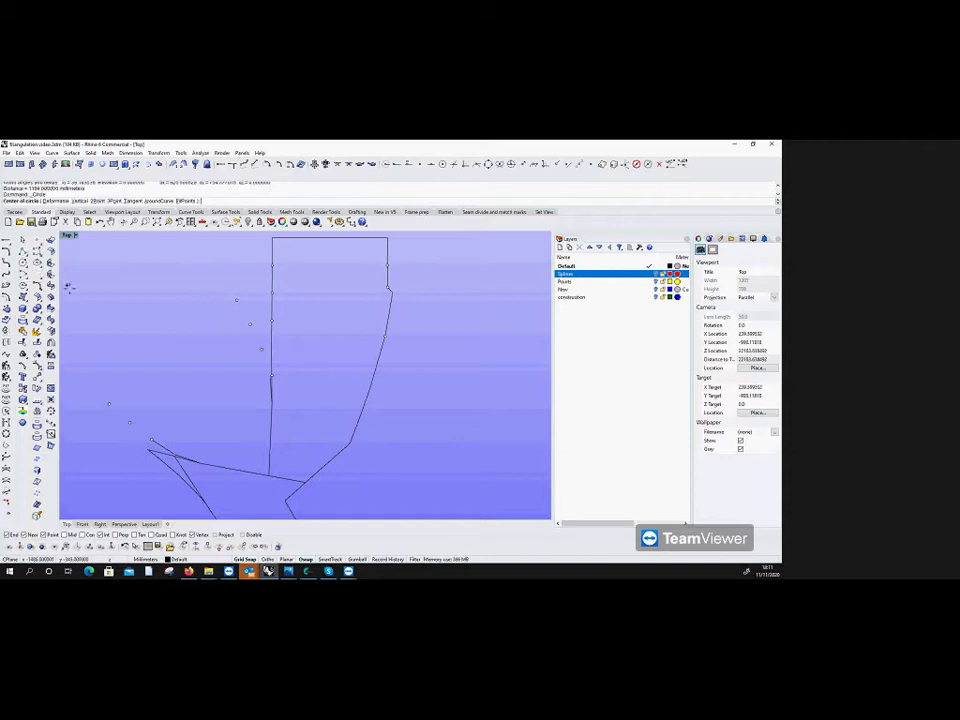
key("Escape")
right_click(106, 404)
left_click(109, 403)
type("1234")
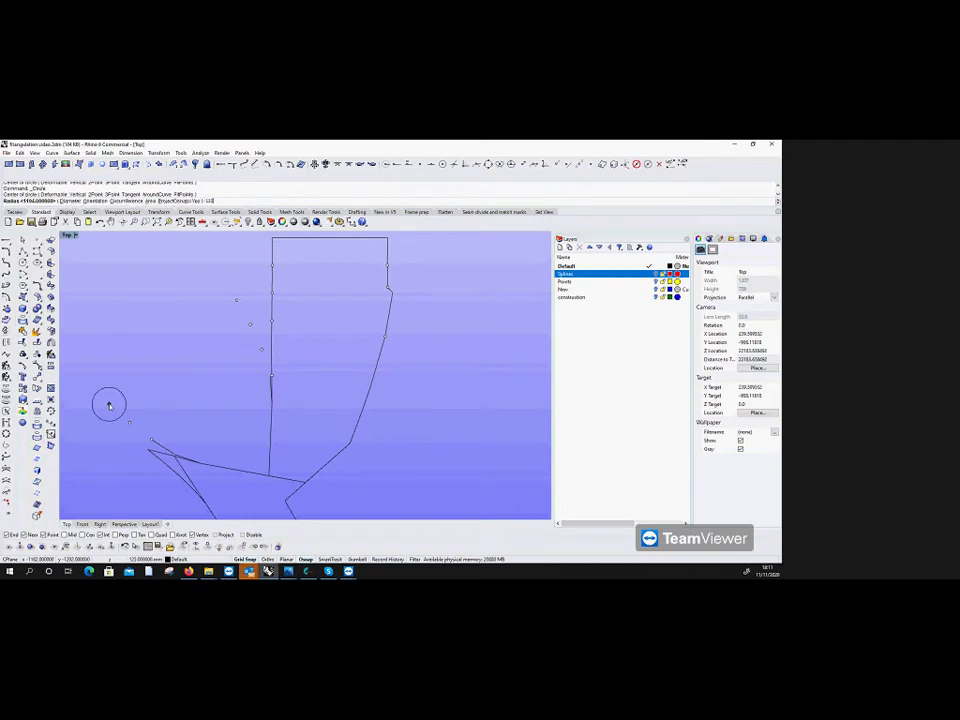
key("Return")
Step: Draw 200 mm radius circles around the outermost lower-left point and the uppermost point left of the vertical line
key("Return")
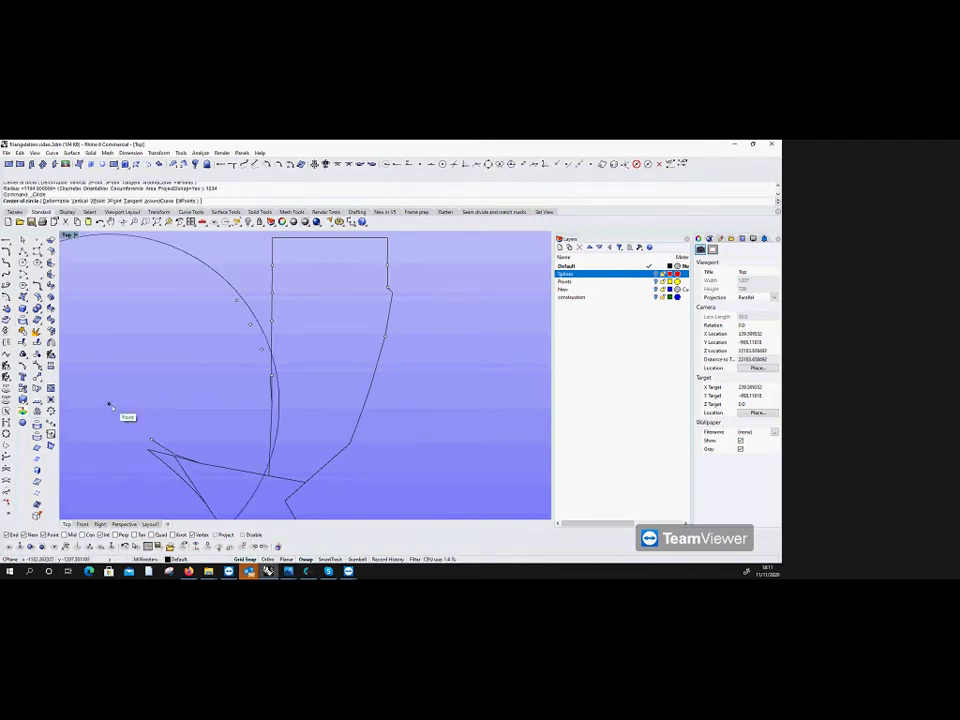
left_click(109, 403)
type("250")
key("Return")
key("Return")
left_click(237, 300)
key("Return")
Step: Place a point at the upper-left intersection of the 1234 mm circle and the upper 200 mm circle, and delete both circles
left_click(22, 241)
left_click(237, 274)
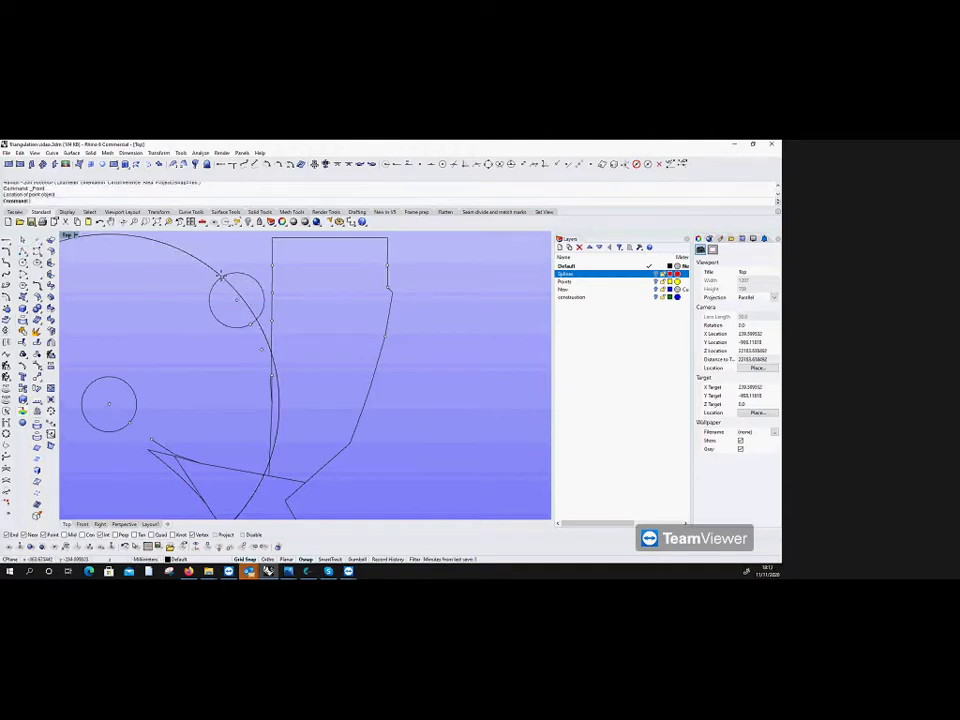
left_click(222, 271)
key("Delete")
left_click(211, 300)
key("Delete")
Step: Draw a 1234 mm radius circle around the new uppermost point left of the vertical line
left_click(8, 286)
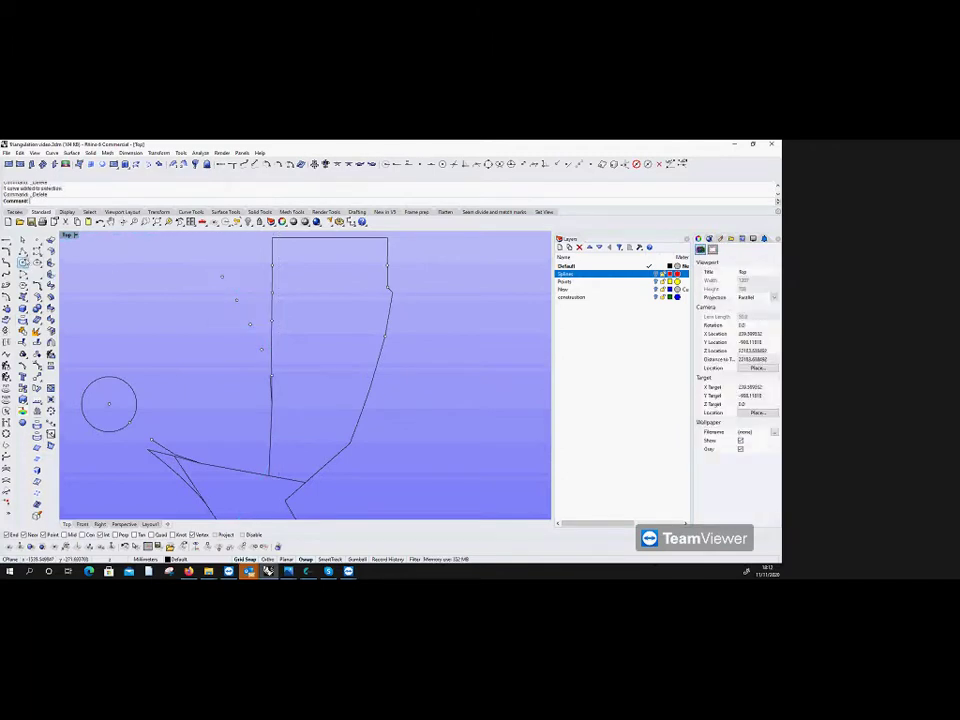
left_click(224, 277)
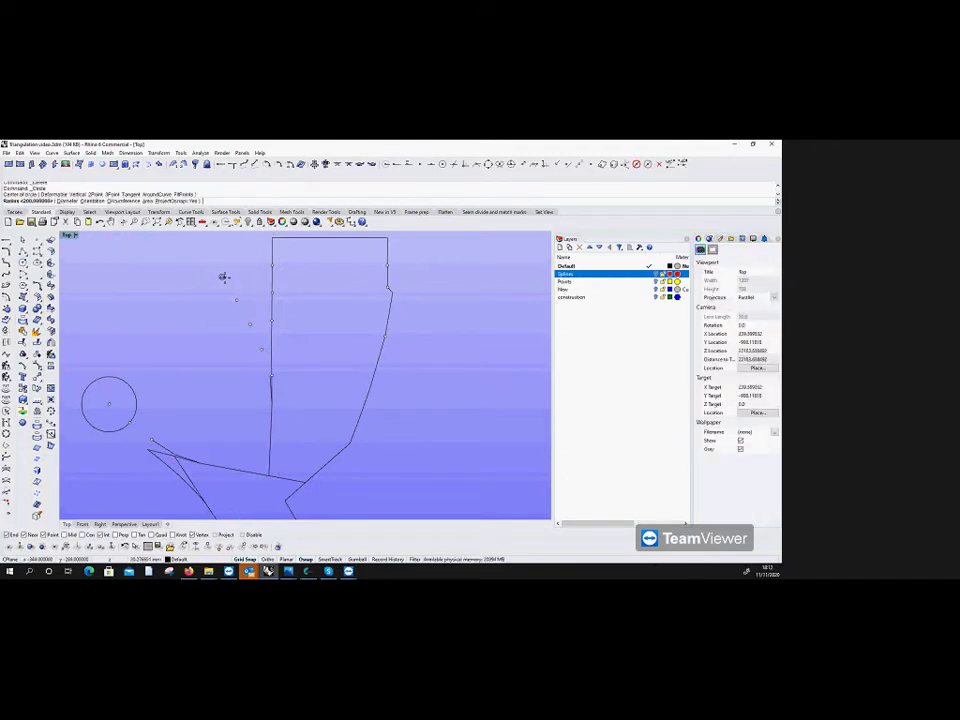
type("1234")
key("Return")
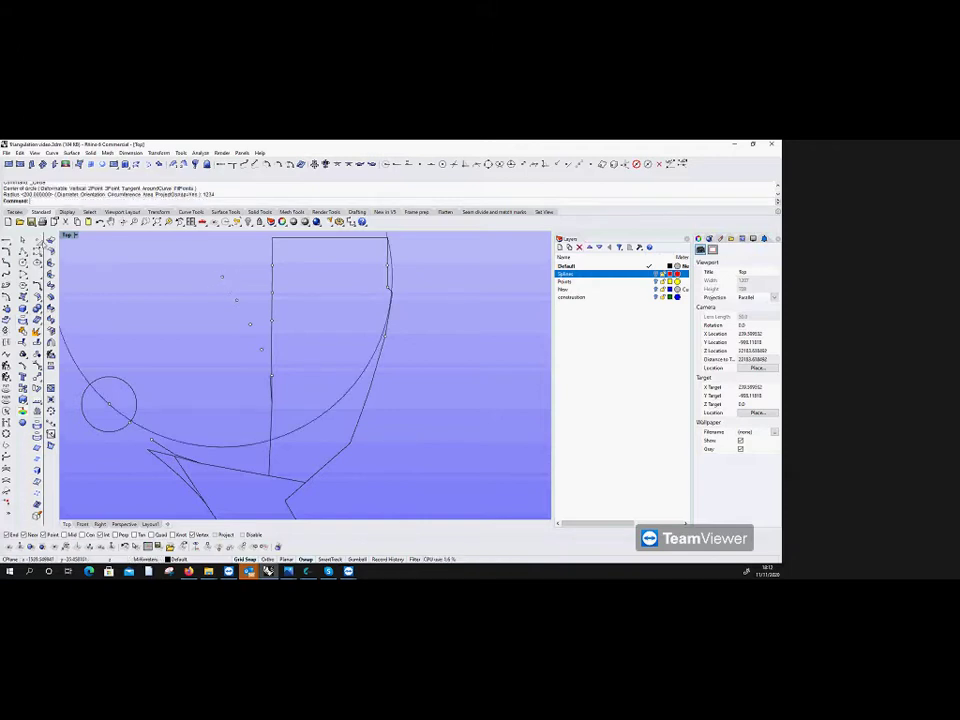
Step: Place a point at the upper-left intersection of the 1234 mm circle and the lower-left 200 mm circle, and delete both circles
left_click(8, 241)
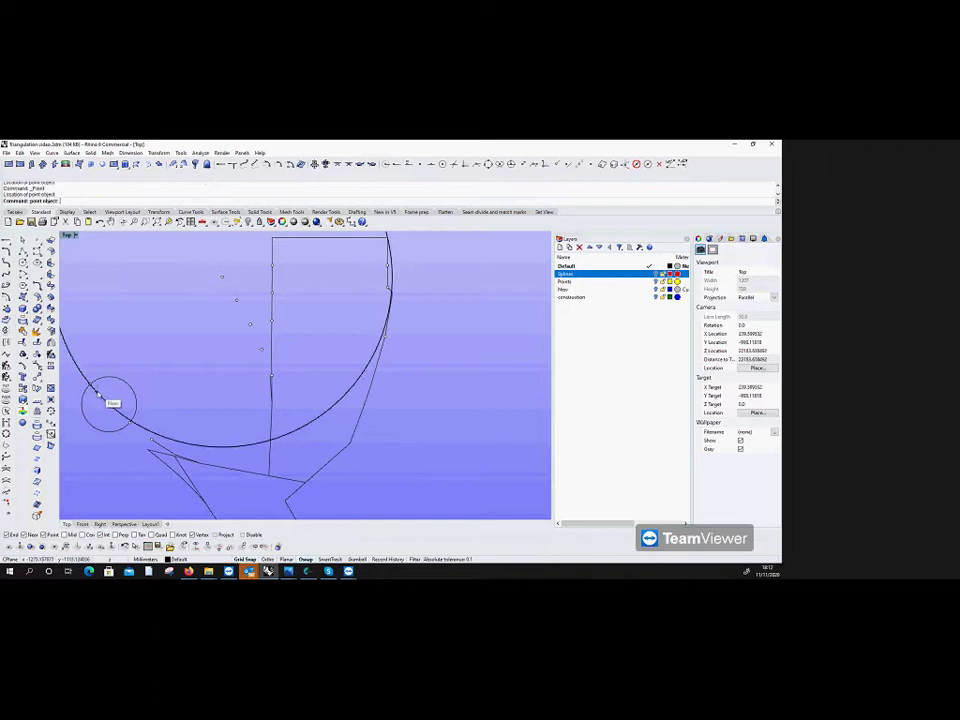
key("Escape")
left_click(97, 395)
key("Delete")
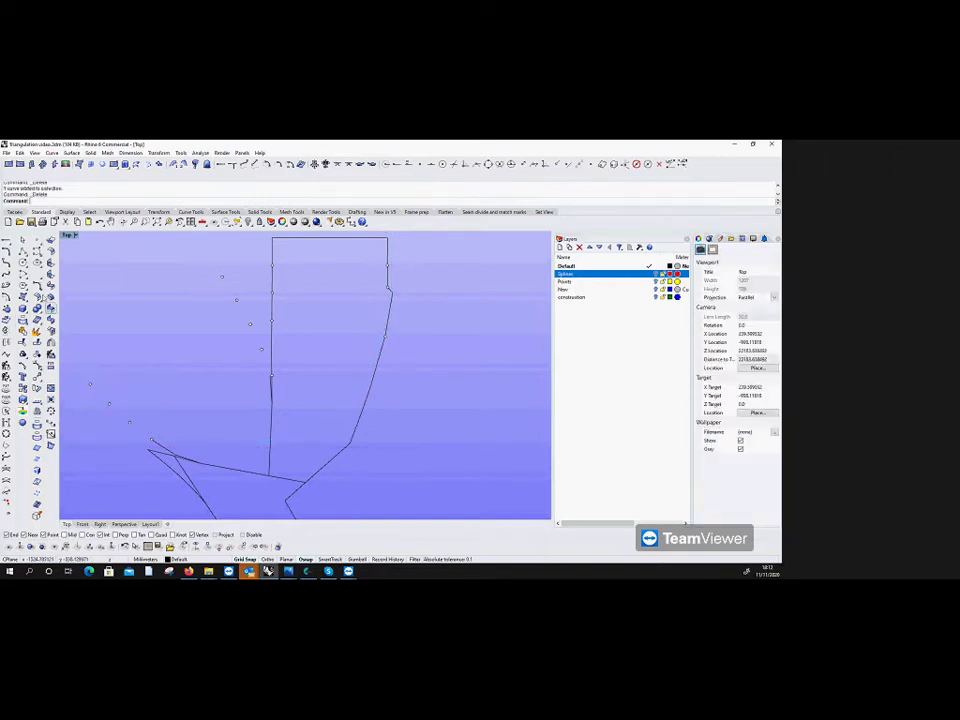
Step: Draw 200 mm radius circles around the newest lower-left point and the newest upper point
key("Return")
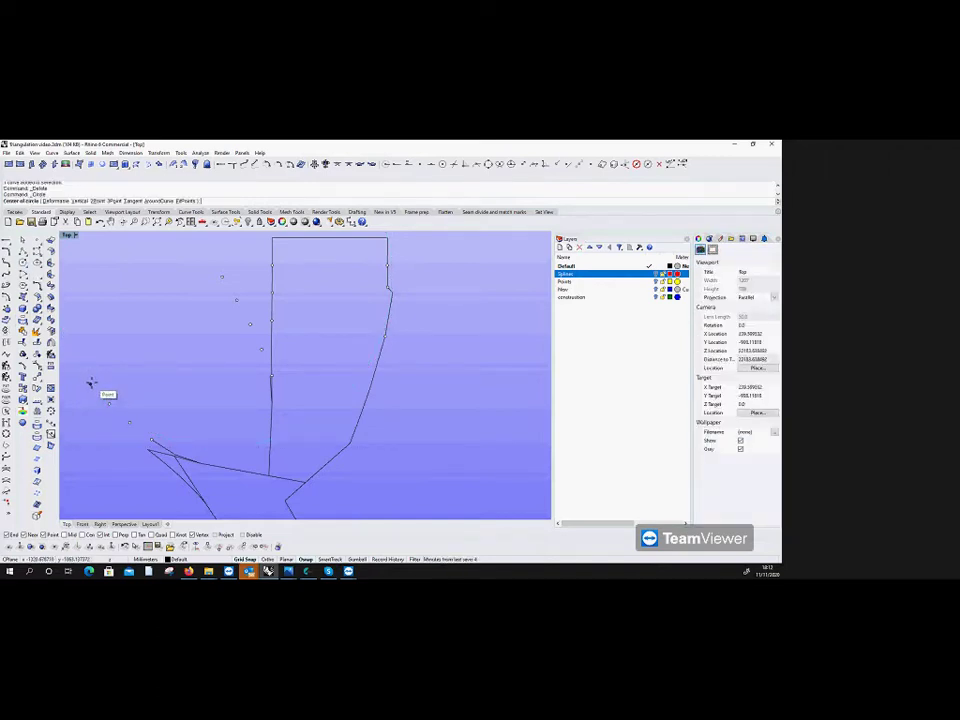
left_click(89, 383)
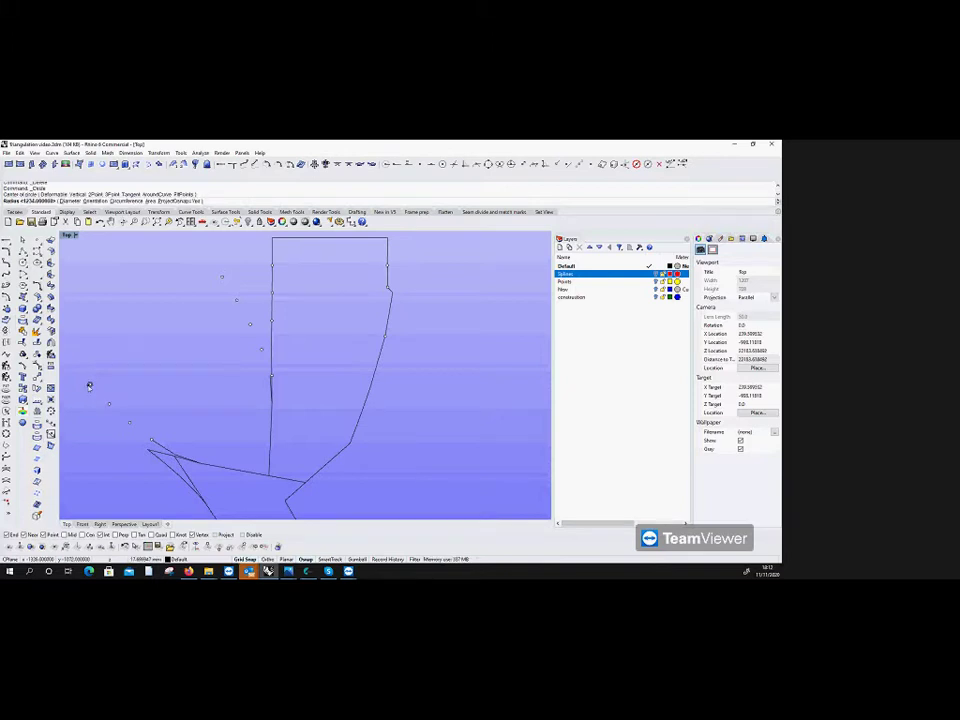
type("250")
key("Return")
key("Return")
left_click(222, 276)
key("Return")
Step: Draw a 1260 mm radius circle around the newest lower-left point
key("Return")
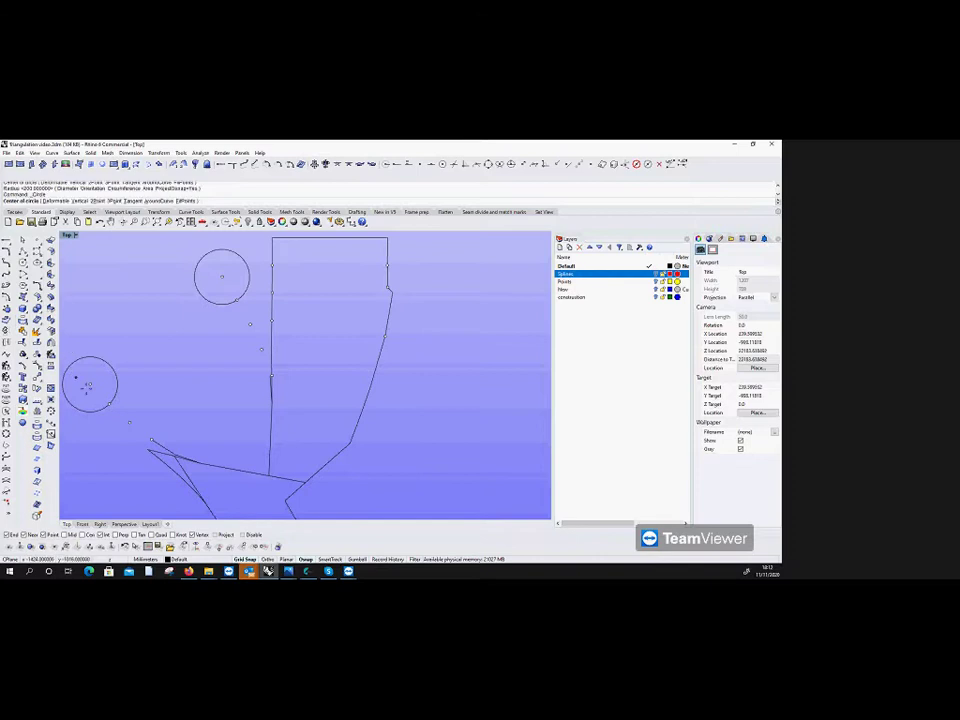
left_click(89, 383)
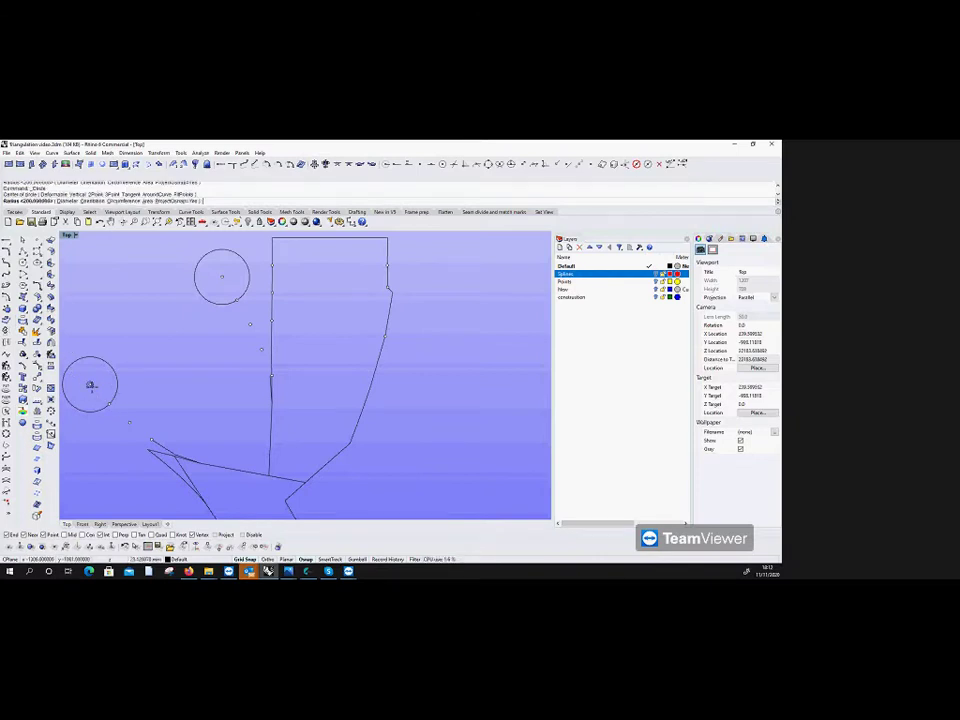
type("1200")
key("Return")
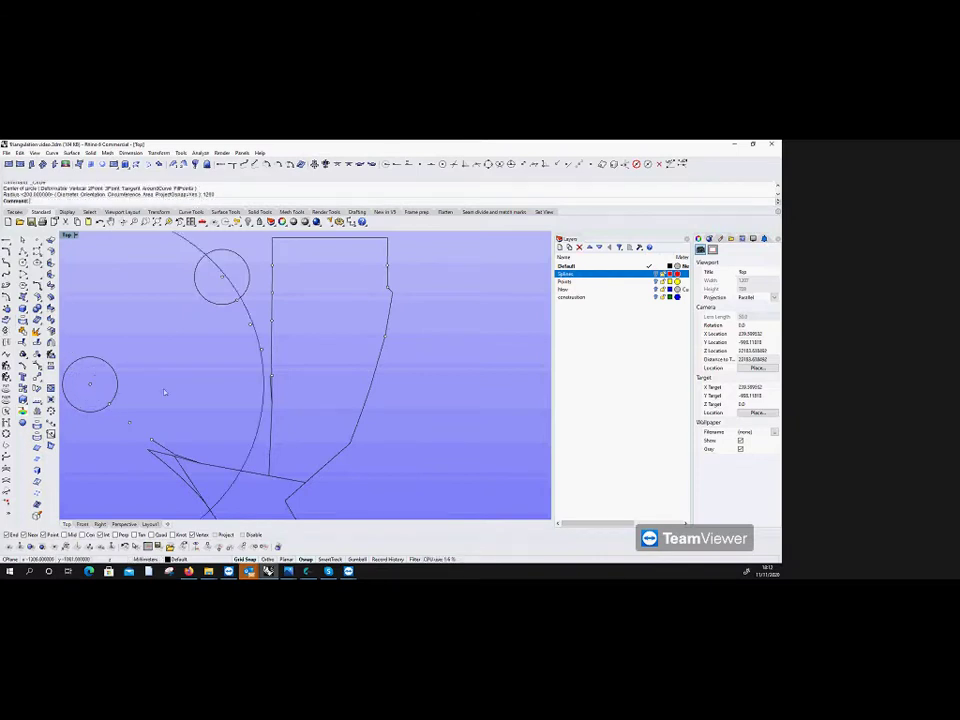
Step: Place a point at the upper-left intersection of the 1260 mm circle and the upper 200 mm circle, and delete both circles
left_click(22, 241)
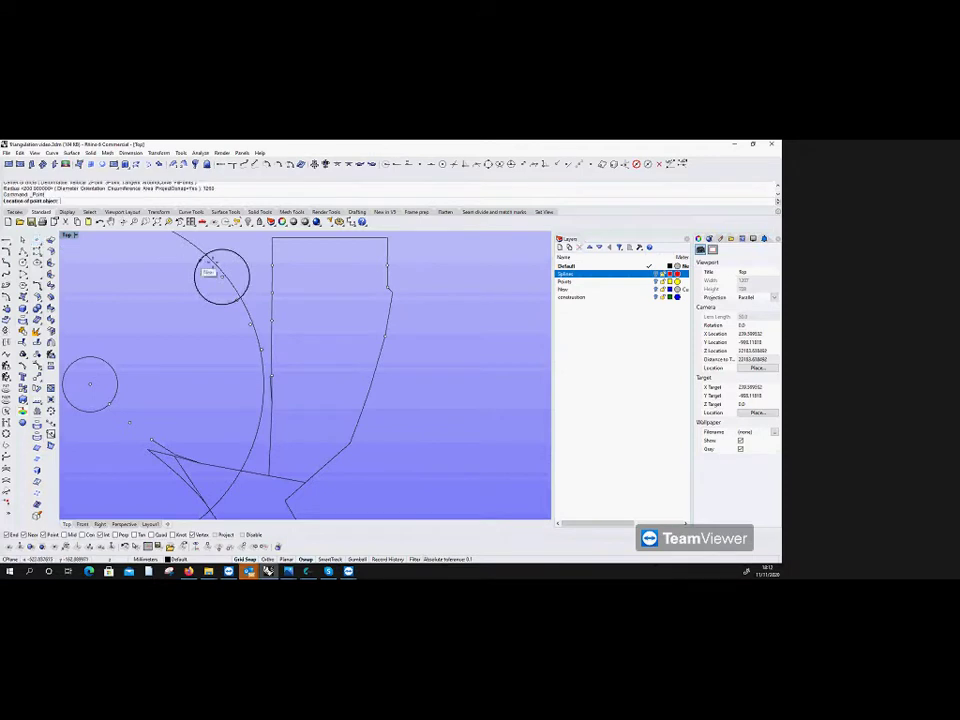
left_click(208, 259)
left_click(250, 322)
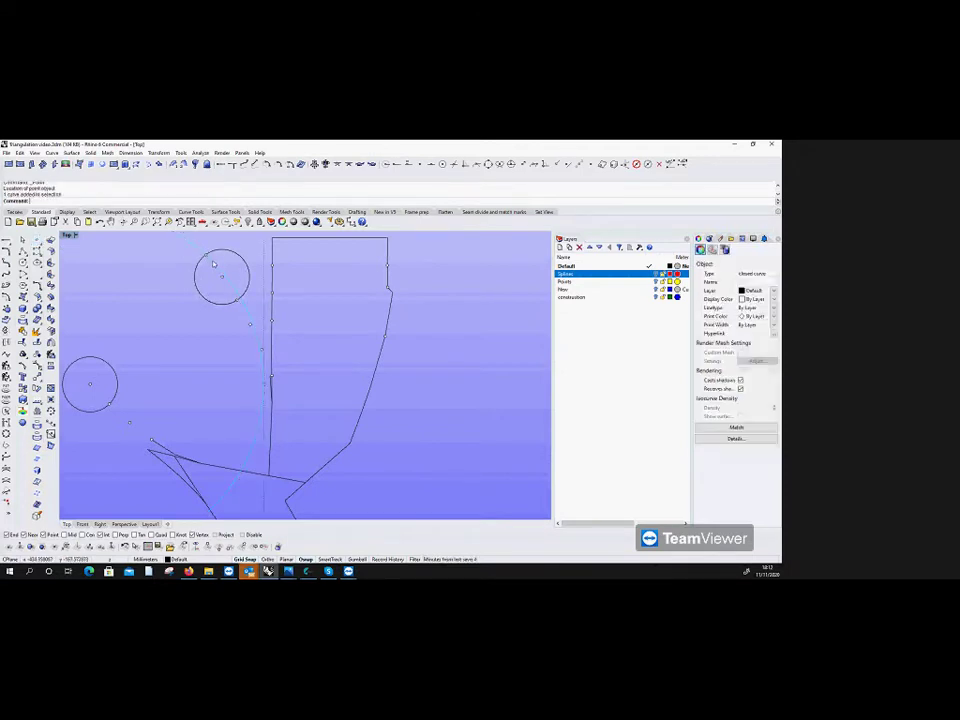
key("Delete")
left_click(195, 276)
key("Delete")
Step: Draw a 1248 mm radius circle around the new uppermost point left of the vertical line
left_click(8, 263)
left_click(203, 255)
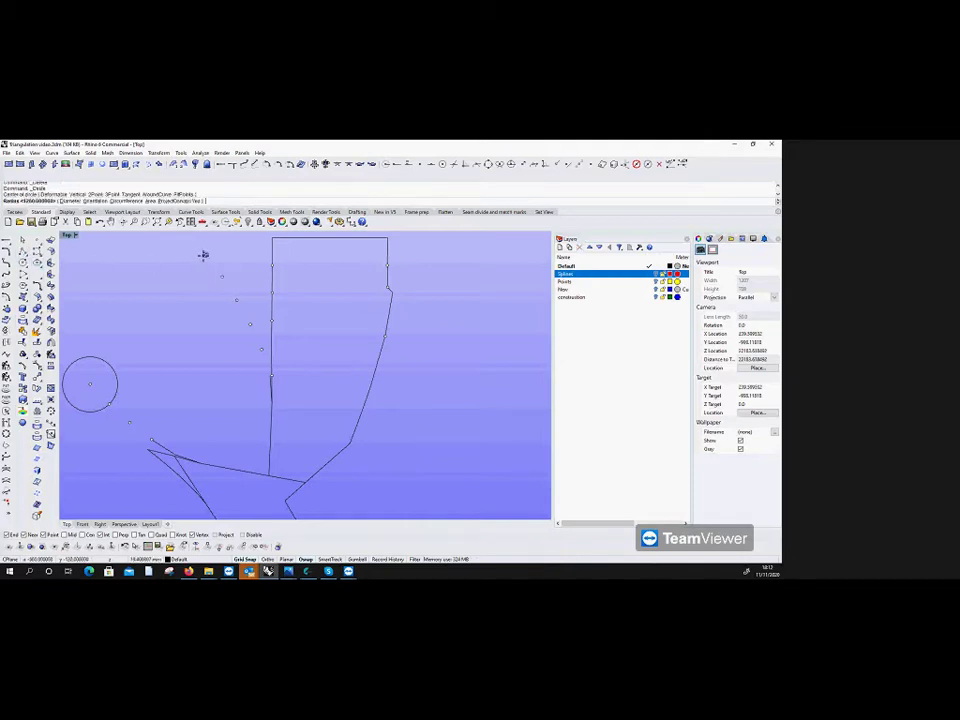
key("Return")
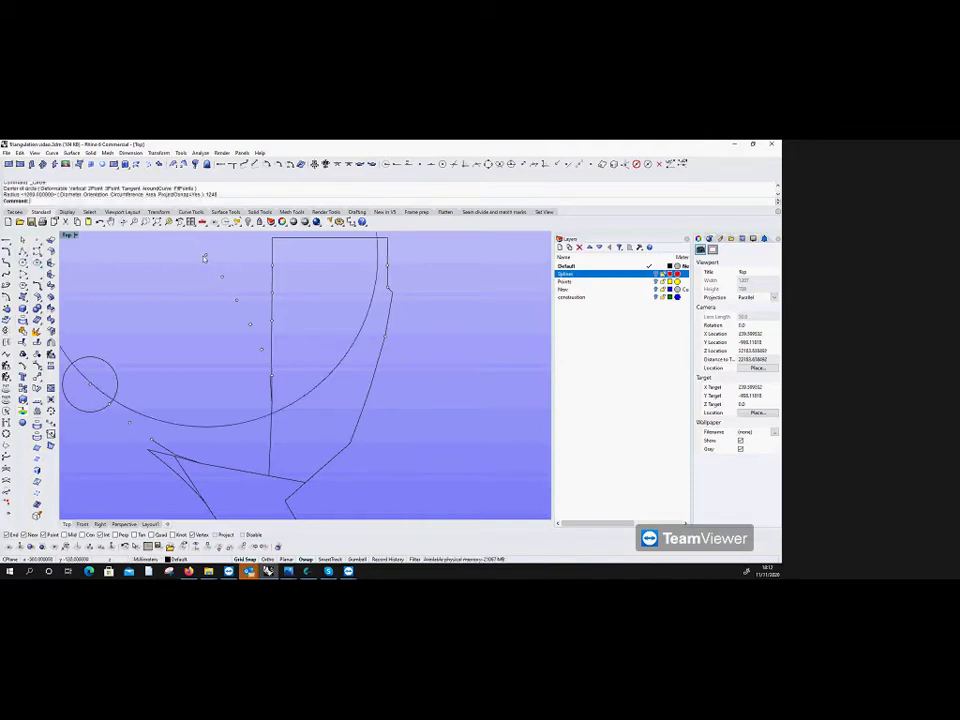
Step: Place a point at the upper-left intersection of the 1248 mm circle and the lower-left 200 mm circle, and delete both circles
left_click(22, 241)
key("Escape")
left_click(80, 375)
key("Delete")
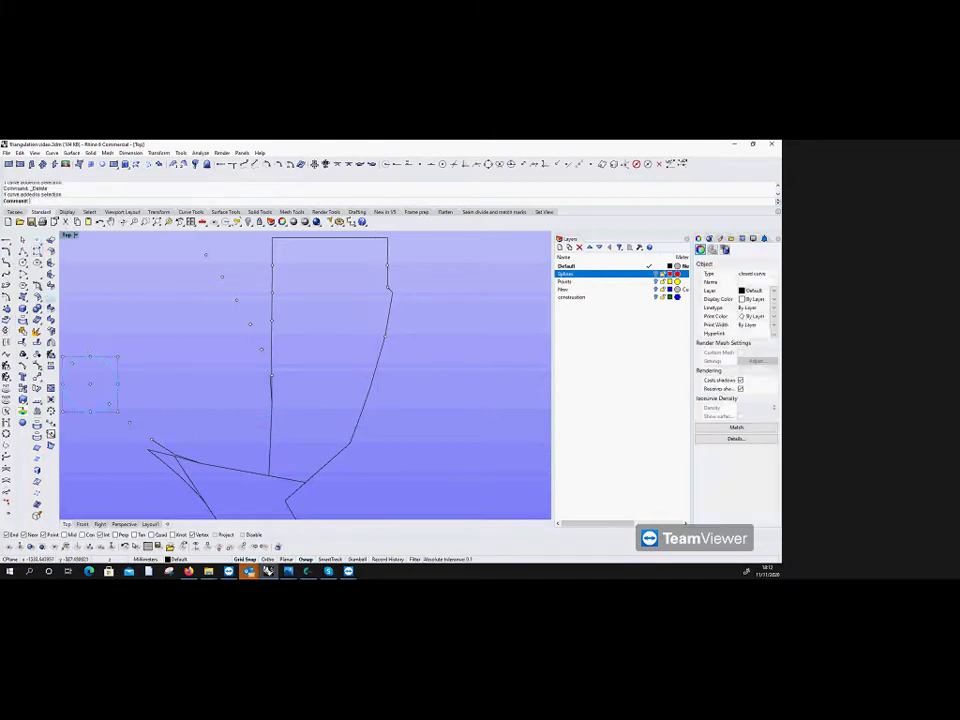
Step: Undo the deletion of the 1248 mm circle and the lower-left 200 mm circle
left_click(40, 256)
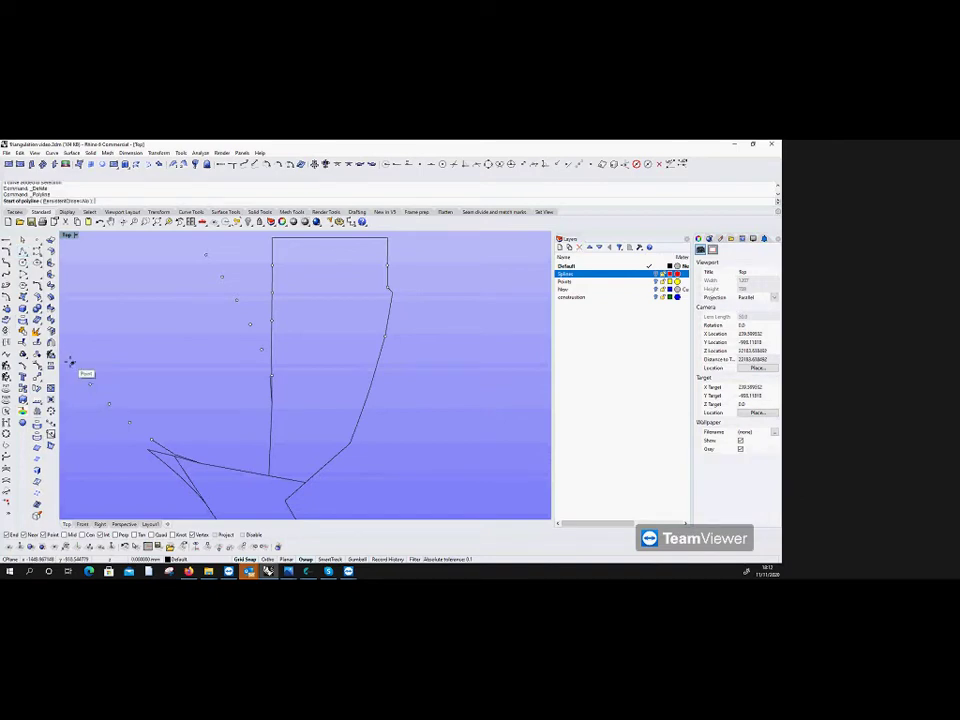
scroll(152, 386, "down", 2)
scroll(153, 385, "up", 1)
key("ctrl+z")
key("Escape")
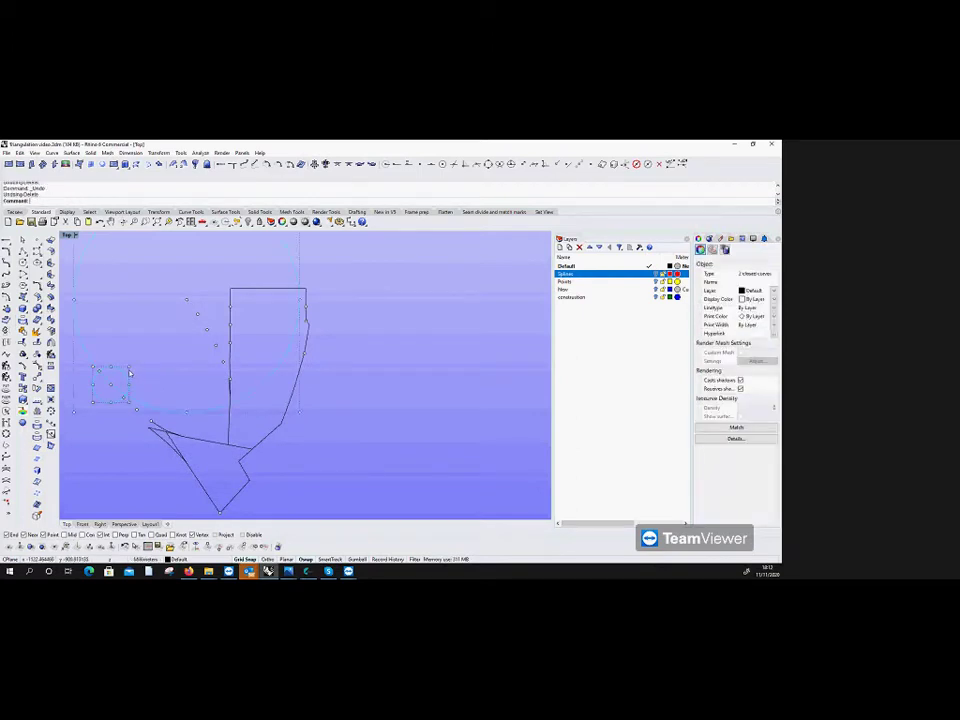
Step: Draw a polyline from the uppermost point left of the vertical line down through the located points to the vertical line
key("ctrl+z")
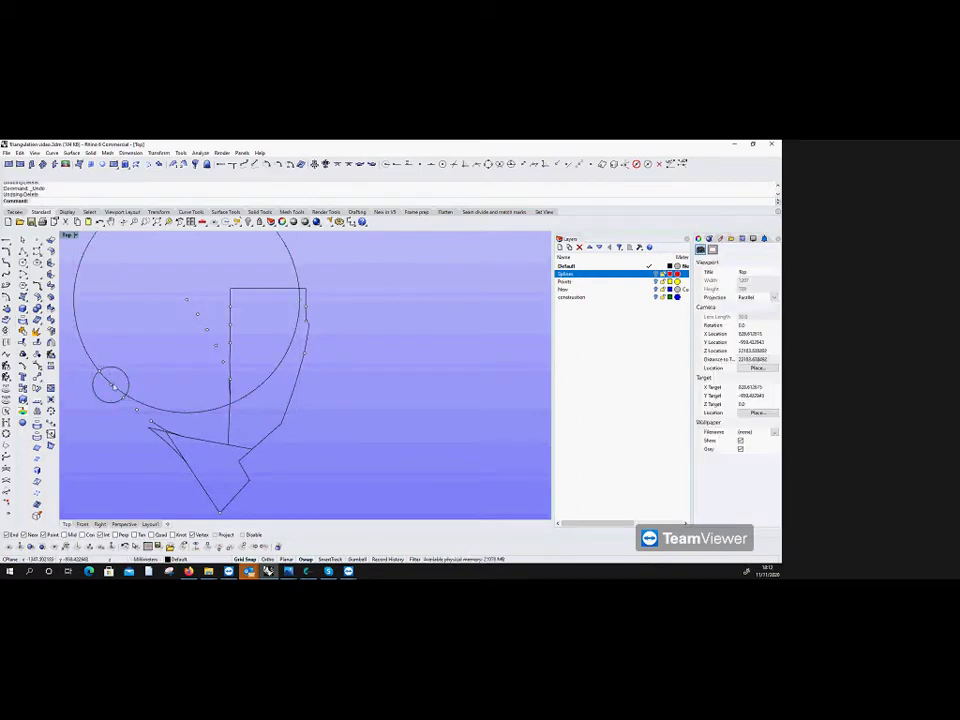
key("Return")
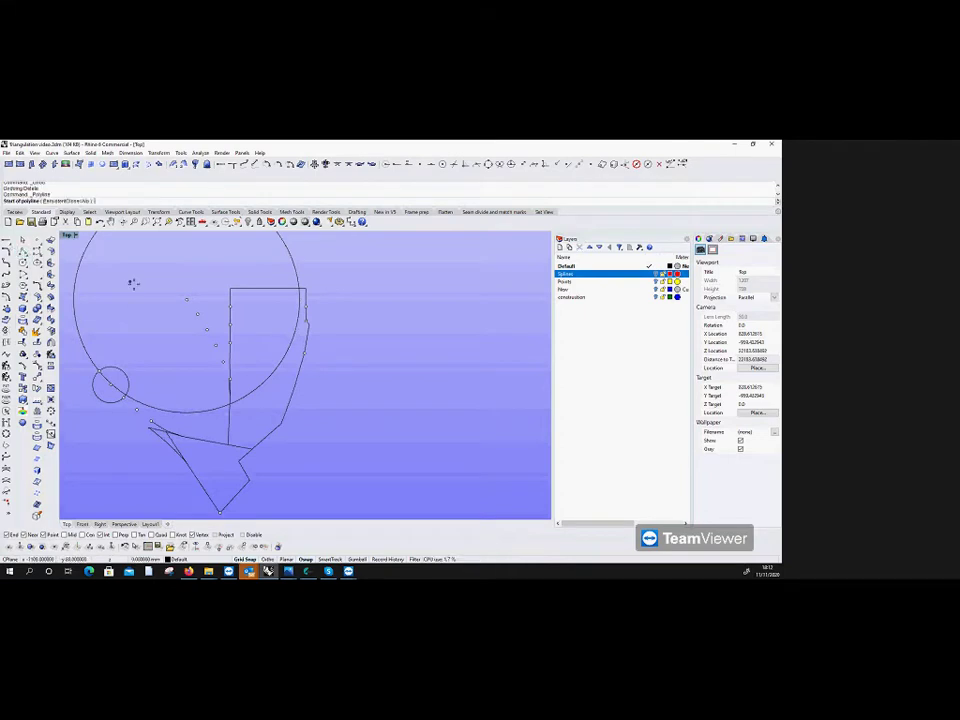
left_click(186, 300)
left_click(198, 317)
left_click(207, 330)
left_click(214, 347)
left_click(221, 360)
left_click(227, 375)
key("Return")
key("Return")
Step: Draw a polyline through the lower-left located points, ending at the outermost one
left_click(141, 408)
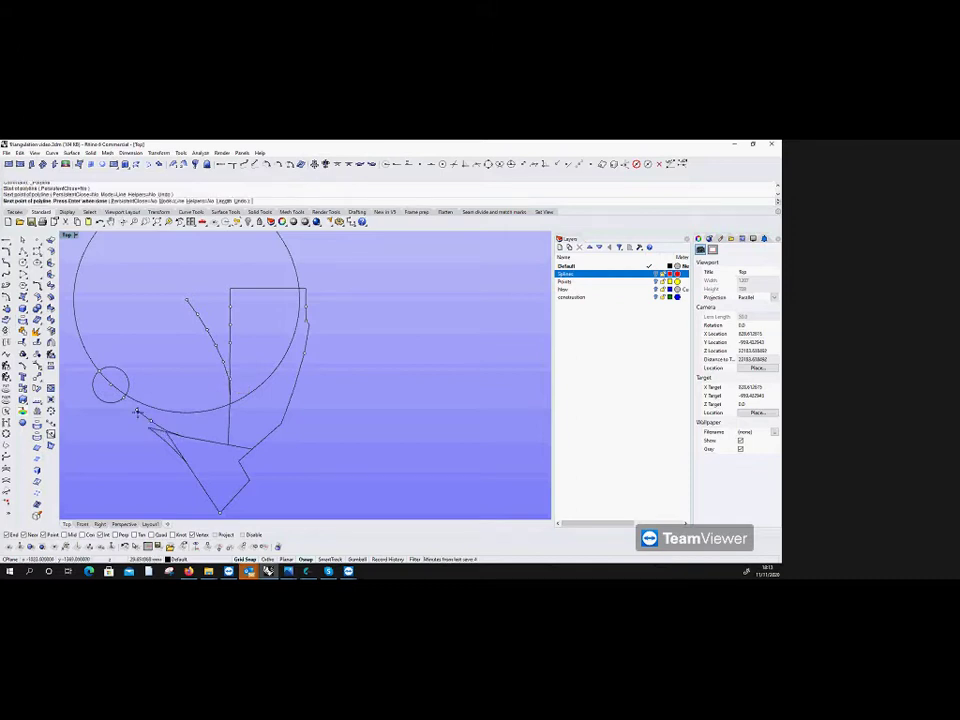
left_click(125, 397)
left_click(104, 380)
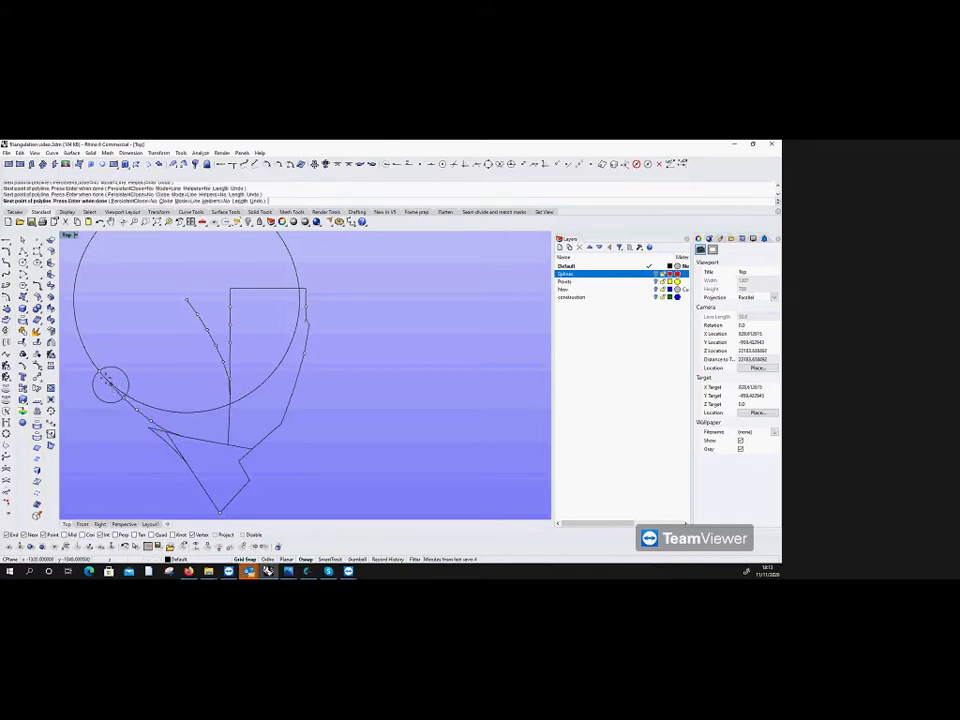
left_click(101, 374)
key("Return")
Step: Delete the small lower-left circle and the large 1248 mm circle
left_click(129, 385)
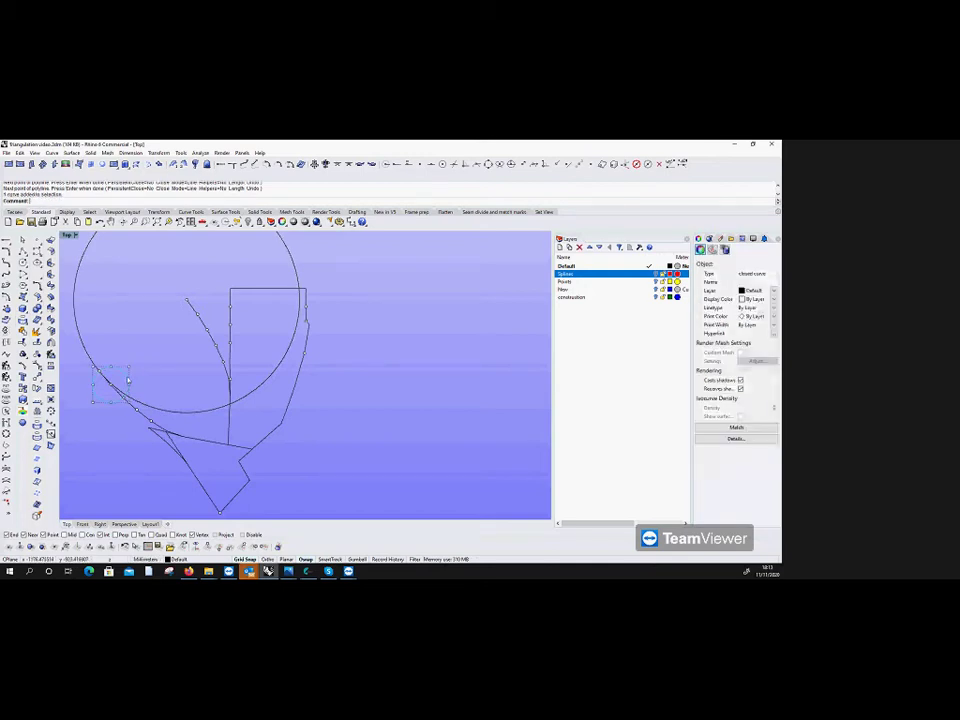
key("Delete")
left_click(158, 410)
key("Delete")
Step: Draw a 200 mm radius circle at the lower-left polyline's outer end and a 1248 mm radius circle at the upper polyline's top end
left_click(37, 273)
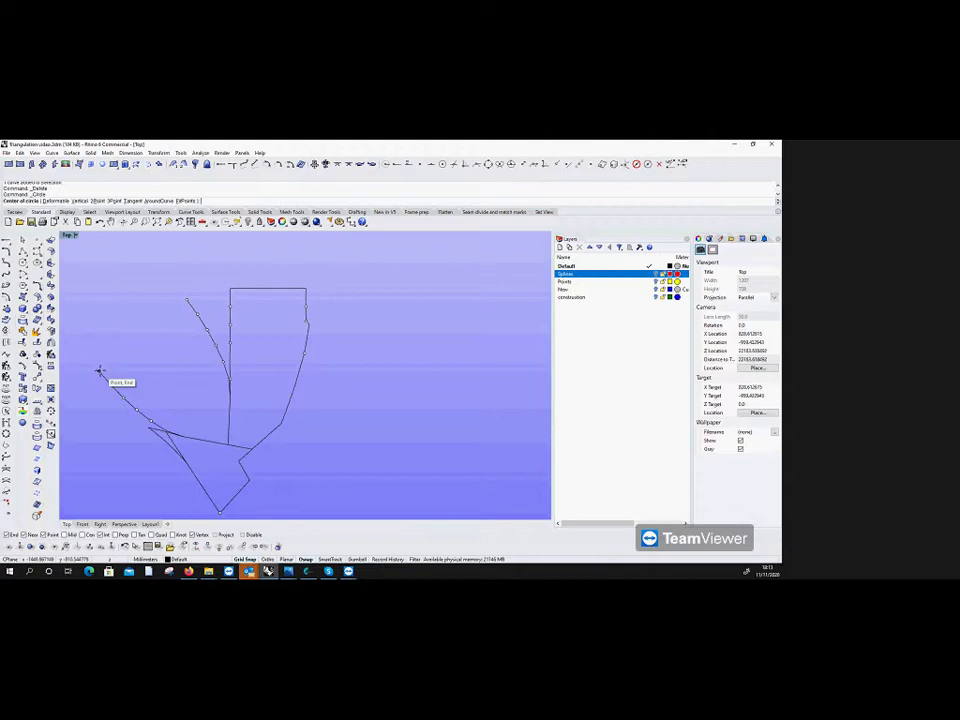
left_click(100, 372)
type("250")
key("Return")
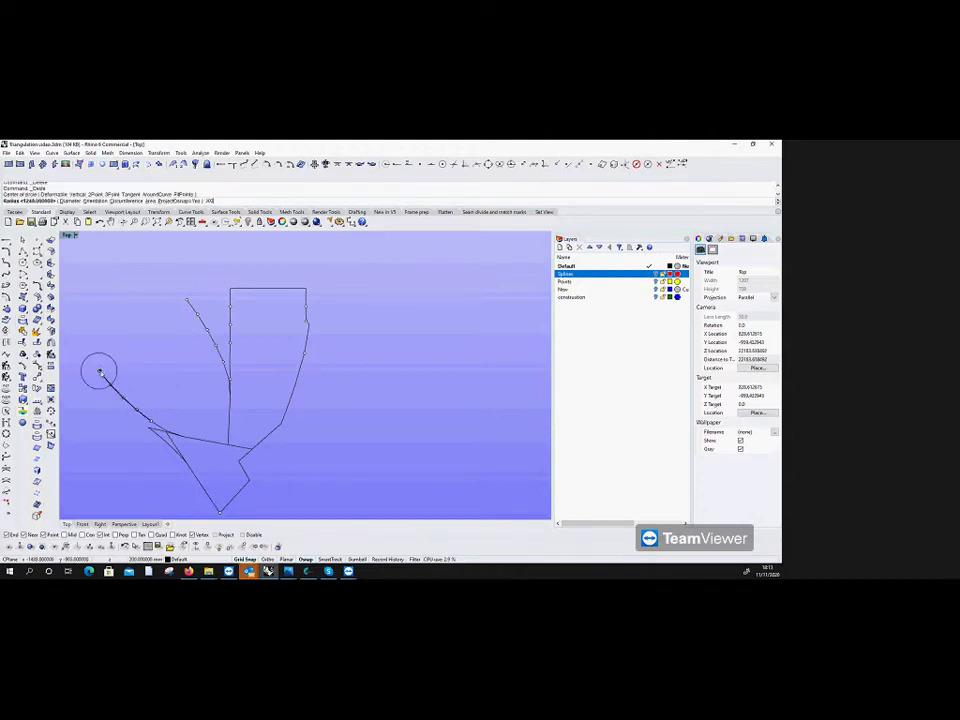
key("Return")
left_click(185, 300)
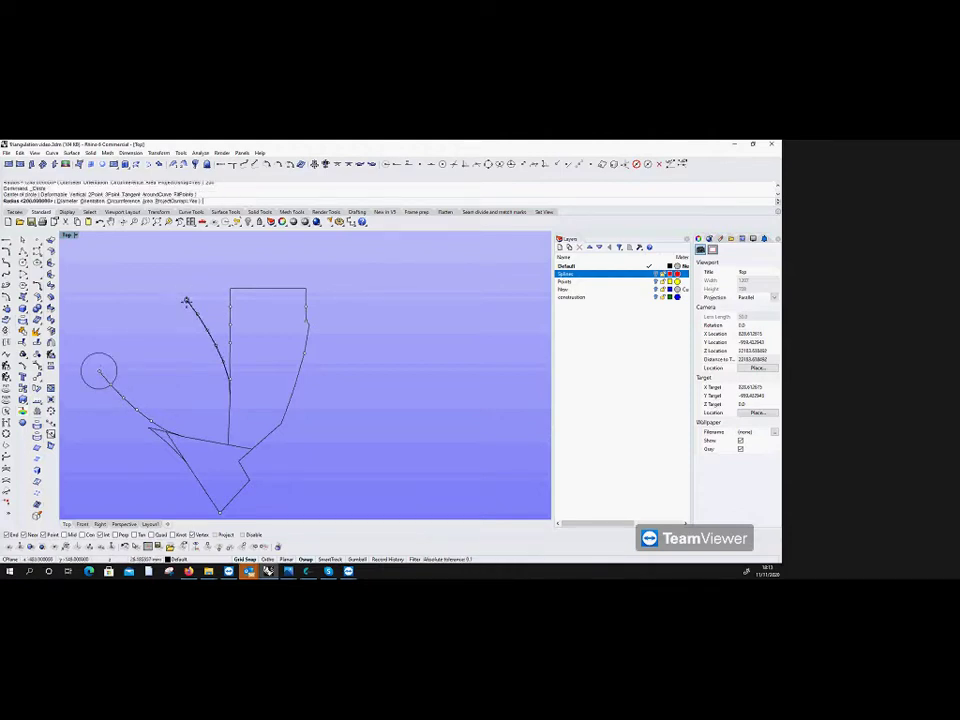
type("1250")
key("Return")
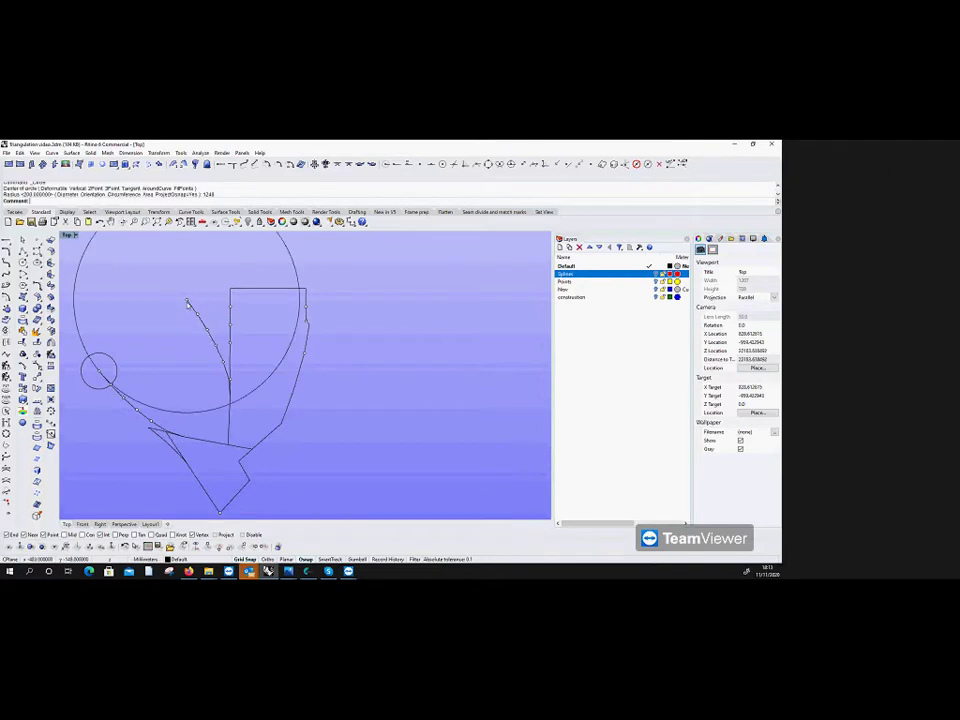
Step: Place a point at the upper-left intersection of the 1248 mm and 200 mm circles, and delete both circles
left_click(36, 241)
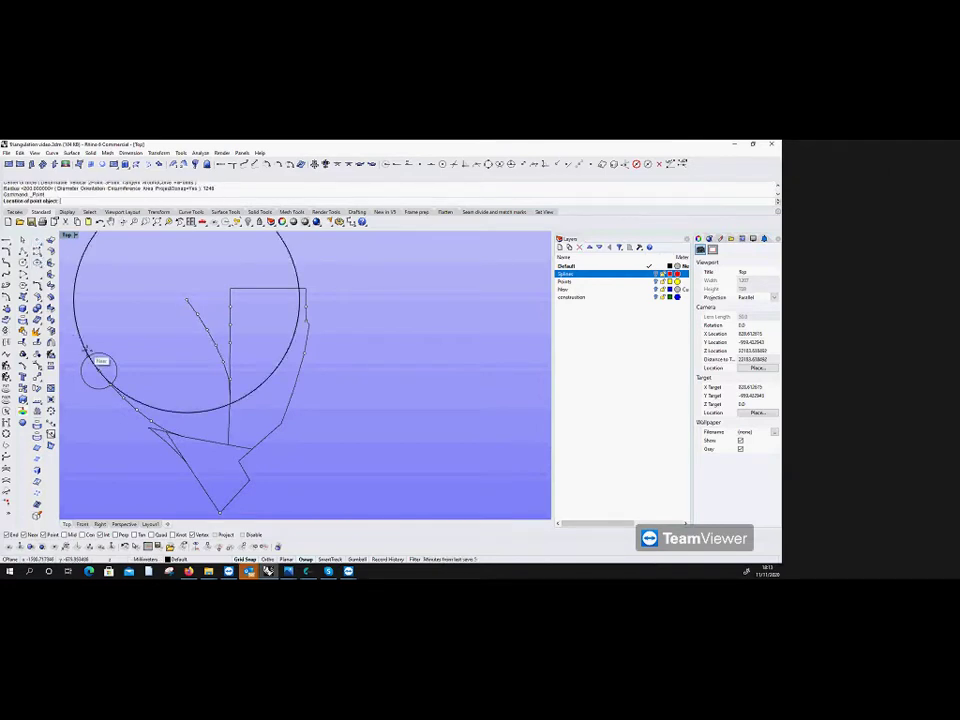
key("Escape")
left_click(96, 368)
key("Delete")
Step: Join the outer ends of the two new polylines with a straight line, and delete the surplus point beyond it
left_click(8, 256)
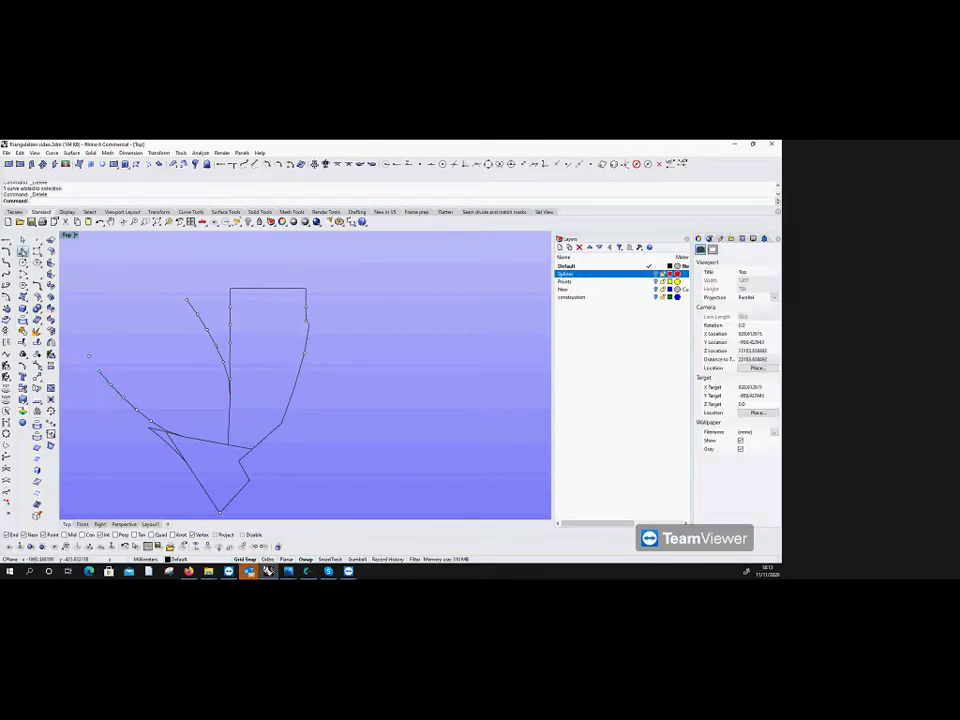
left_click(187, 299)
key("Escape")
left_click(88, 358)
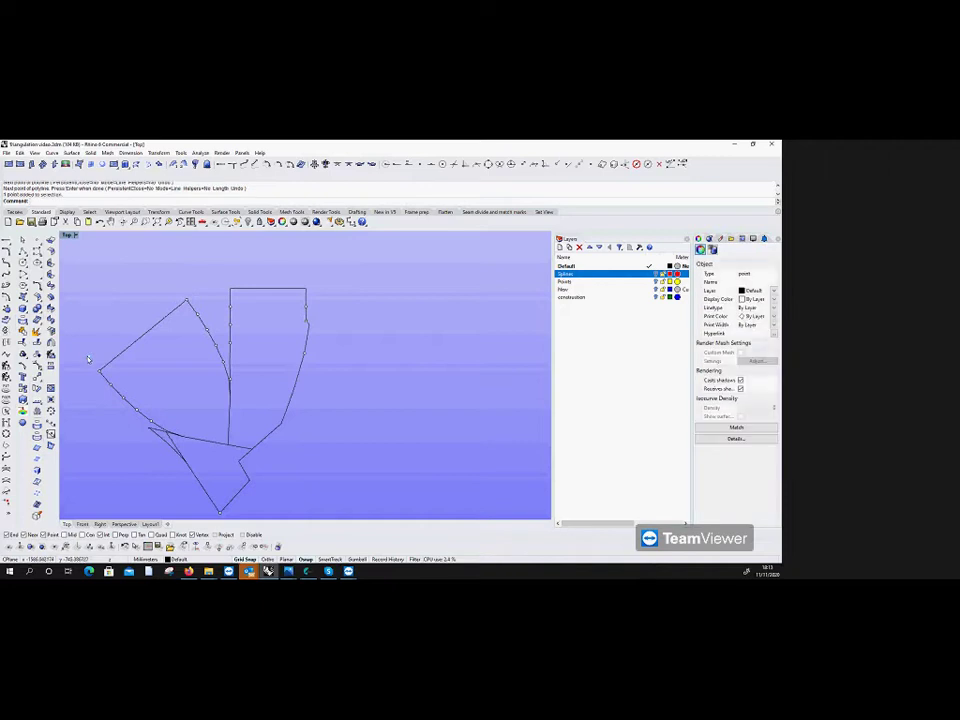
key("Delete")
Step: Place points on the two lowest vertices of the curved polyline where it meets the vertical line
scroll(133, 354, "up", 3)
scroll(204, 306, "down", 4)
scroll(204, 329, "down", 2)
scroll(210, 310, "up", 4)
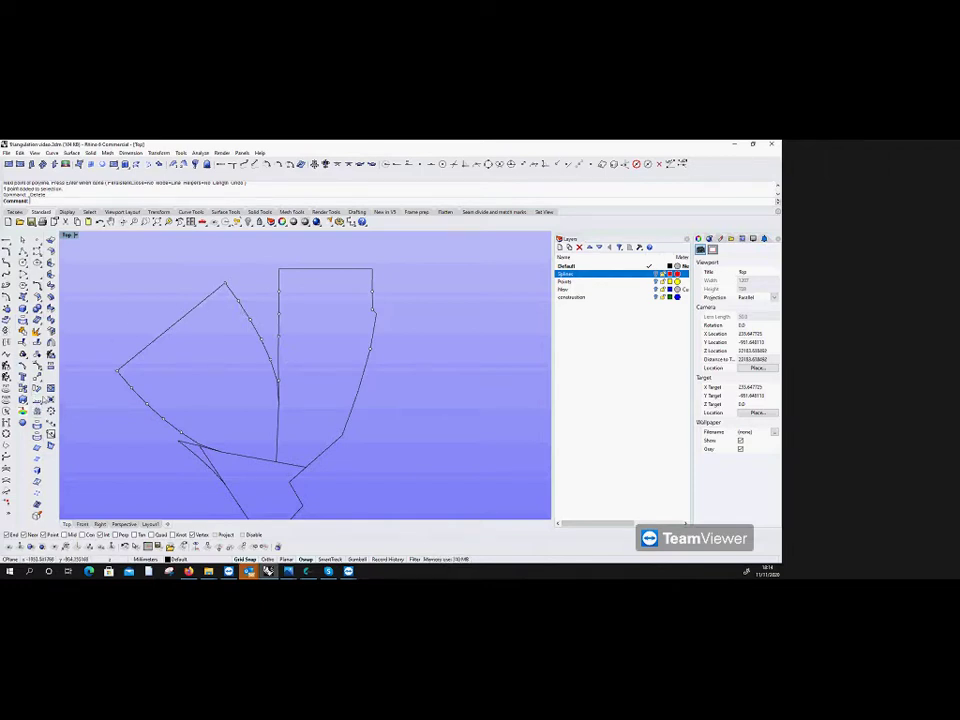
left_click(29, 307)
left_click_drag(242, 333, 272, 385)
left_click(8, 241)
scroll(272, 388, "up", 3)
left_click(299, 368)
key("Return")
left_click(304, 406)
key("Return")
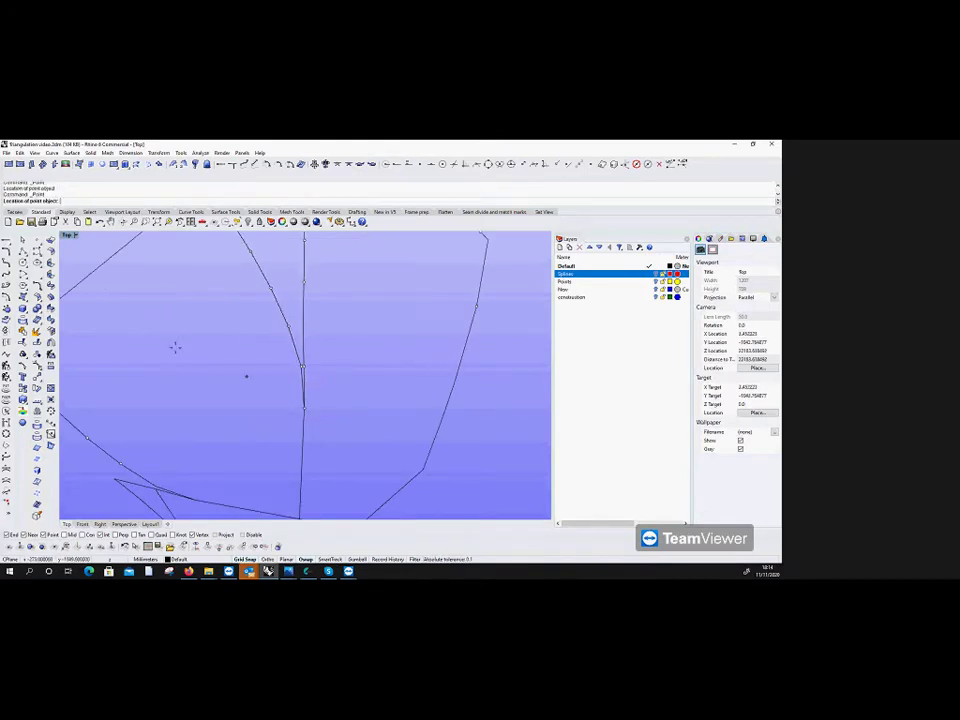
Step: Mirror the points of the curved polyline across the straight line joining the two polylines' outer ends, keeping the originals
left_click(29, 303)
scroll(238, 398, "down", 3)
scroll(238, 398, "down", 1)
left_click_drag(189, 273, 266, 390)
left_click(267, 410)
key("Return")
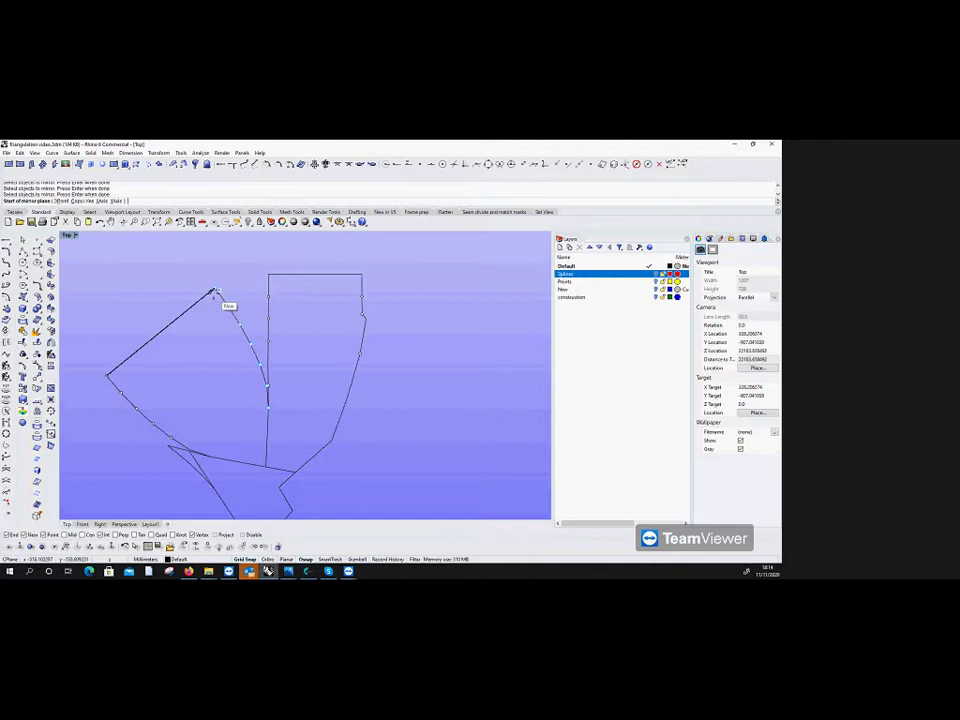
left_click(214, 290)
left_click(177, 321)
scroll(190, 379, "down", 2)
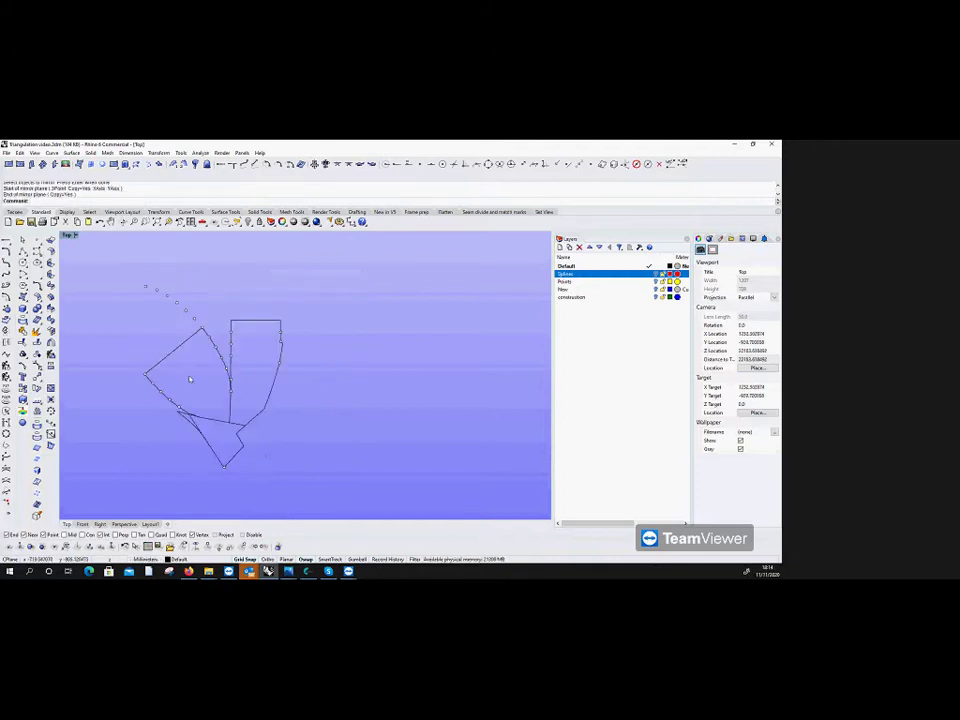
Step: Build a degree 3 interpolated curve through the mirrored points and the original points of the curved polyline
left_click(37, 251)
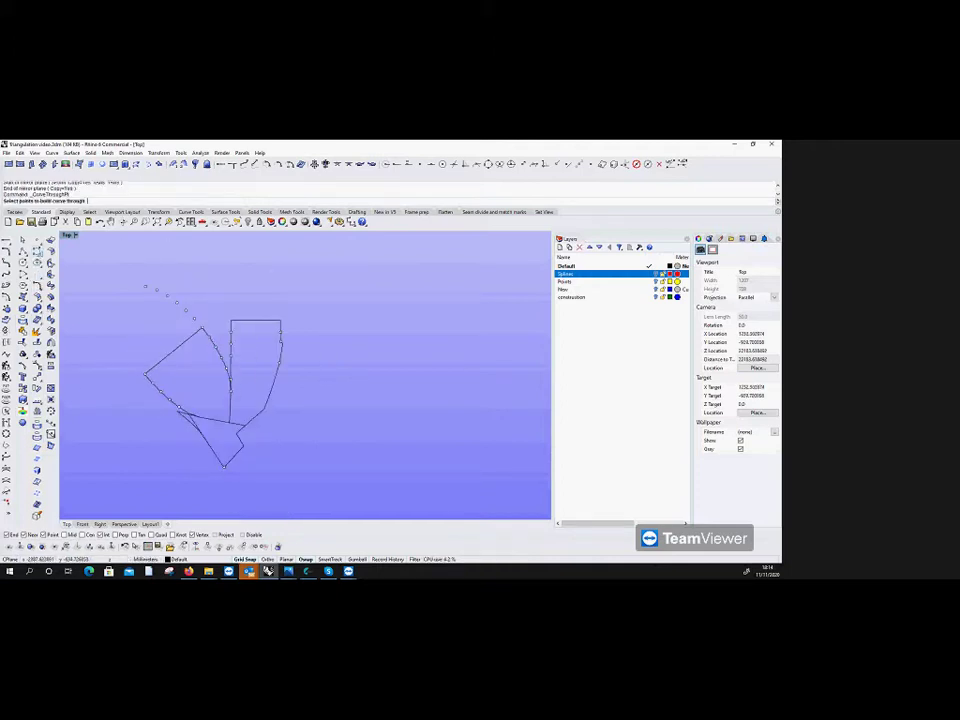
left_click_drag(122, 274, 240, 407)
scroll(214, 358, "up", 2)
scroll(240, 405, "up", 3)
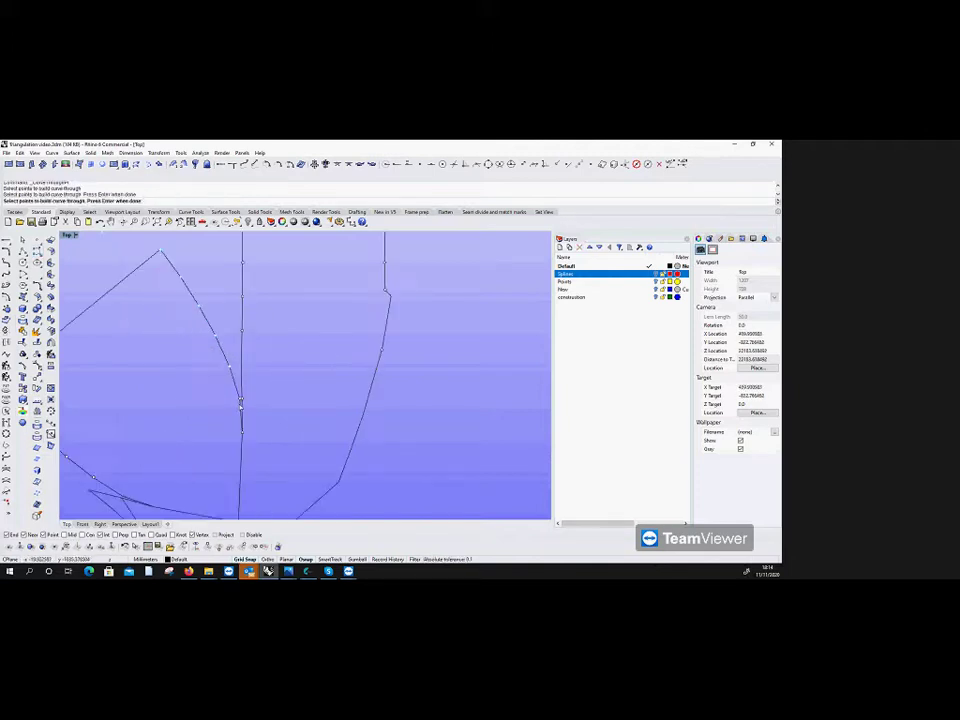
left_click(232, 437)
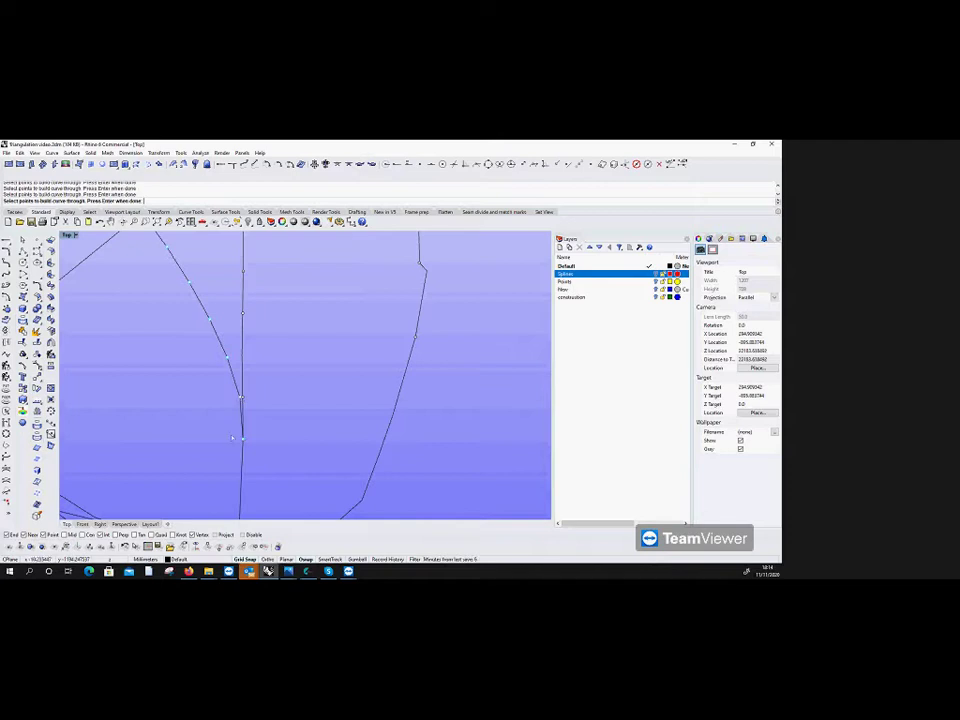
scroll(242, 435, "down", 5)
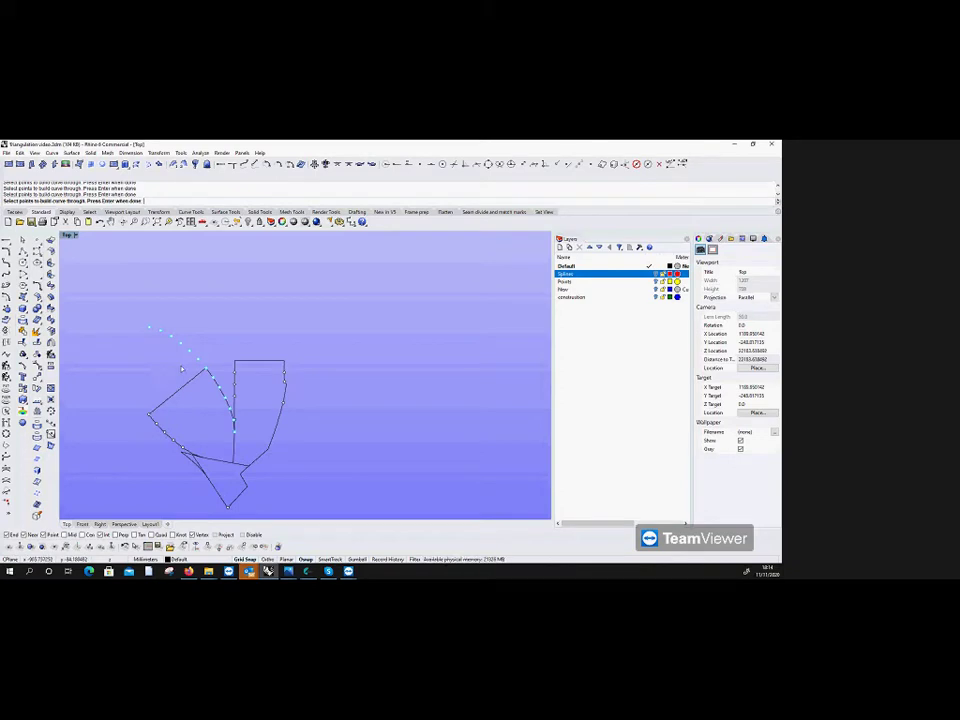
key("Return")
scroll(184, 355, "up", 4)
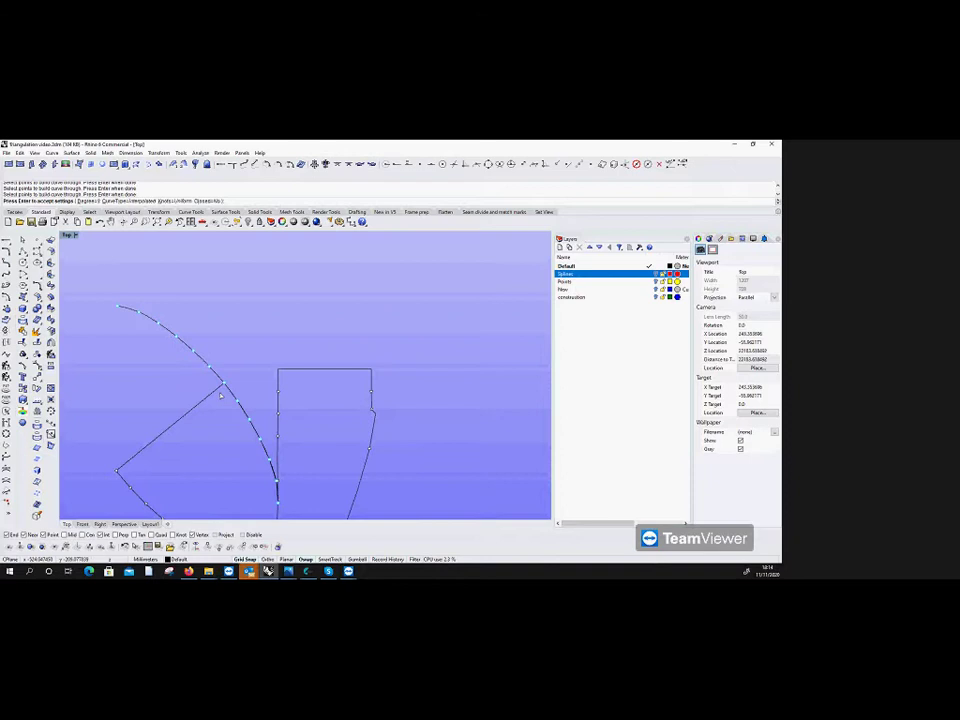
scroll(220, 396, "up", 4)
scroll(220, 396, "down", 4)
scroll(242, 436, "up", 3)
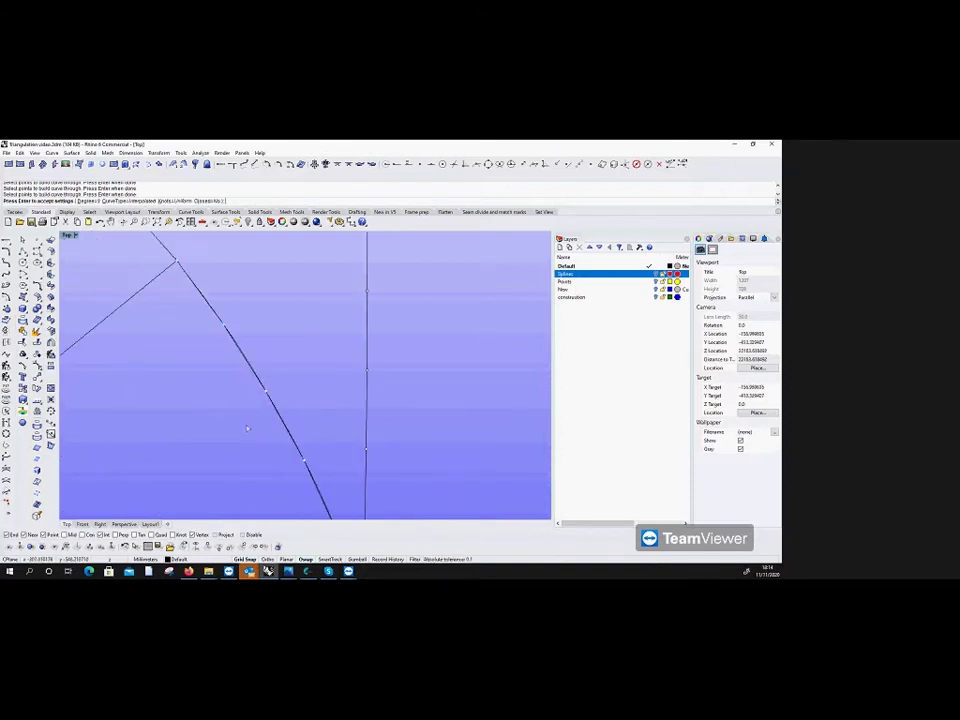
key("Return")
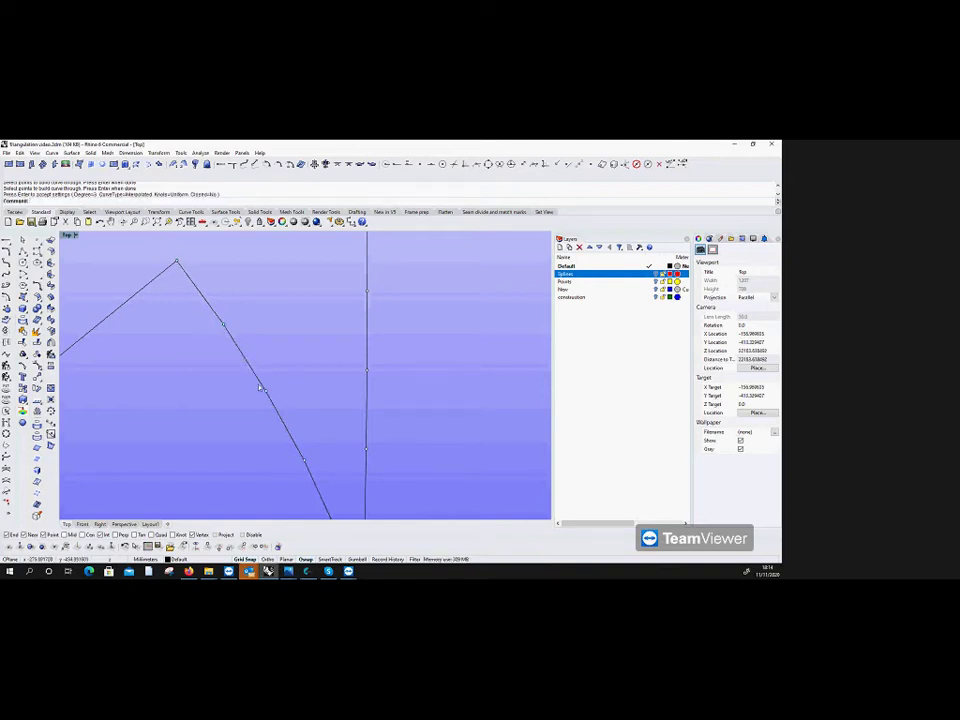
Step: Undo the curve and the mirroring, and restore the mirrored points
key("ctrl+z")
scroll(261, 388, "down", 5)
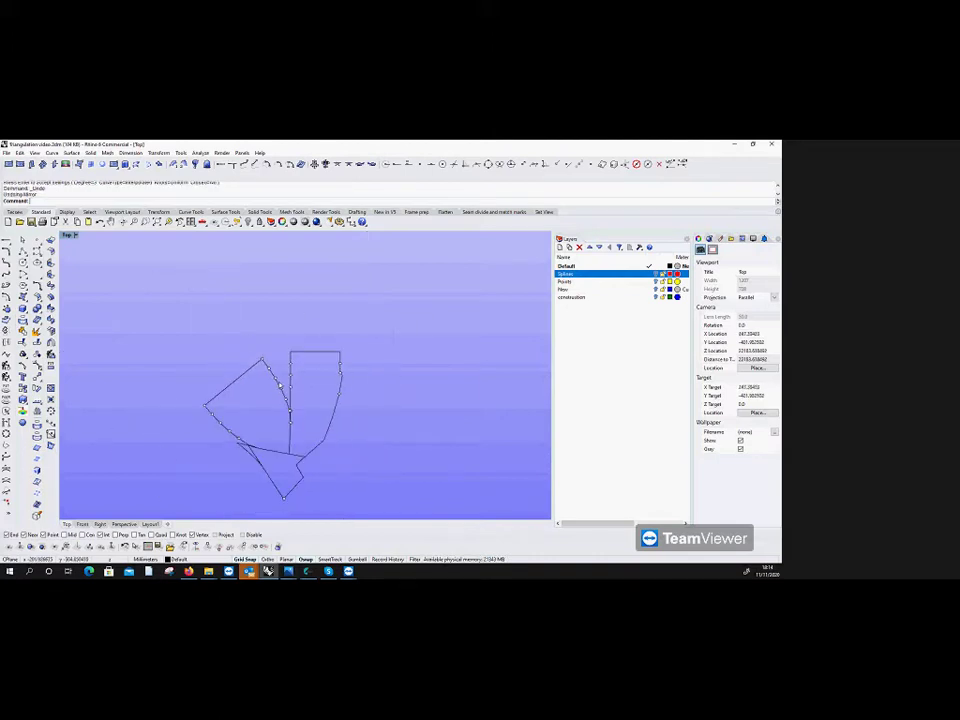
key("ctrl+y")
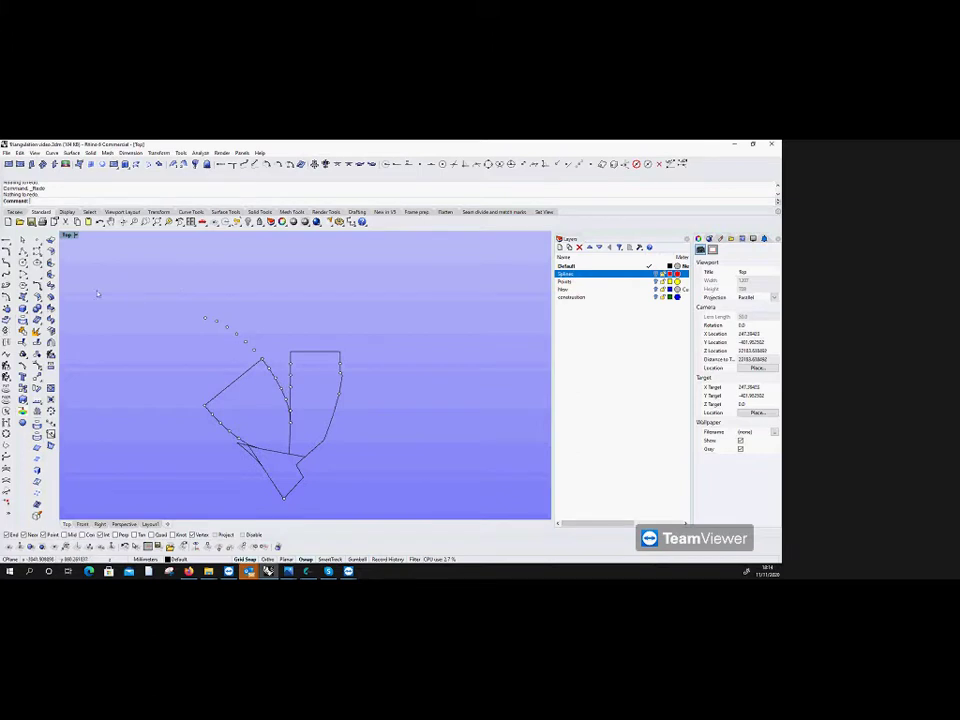
right_click(36, 253)
left_click_drag(182, 281, 291, 418)
left_click(267, 411)
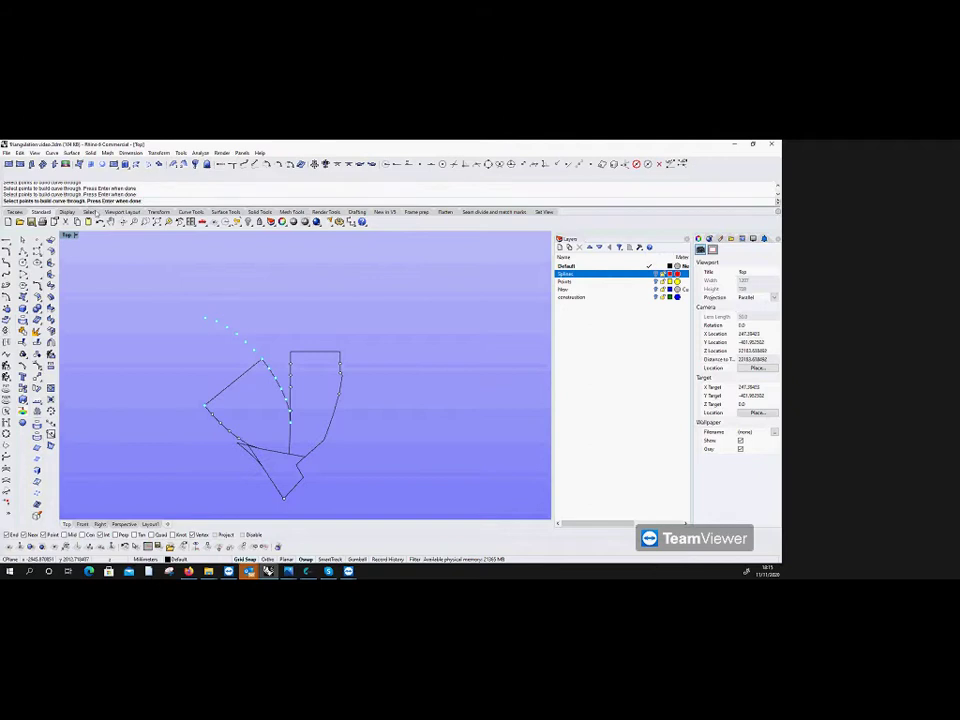
key("Return")
key("Escape")
Step: Select the mirrored points and all original points down to the vertical line, and build a degree 3 interpolated curve through them
left_click_drag(184, 289, 276, 365)
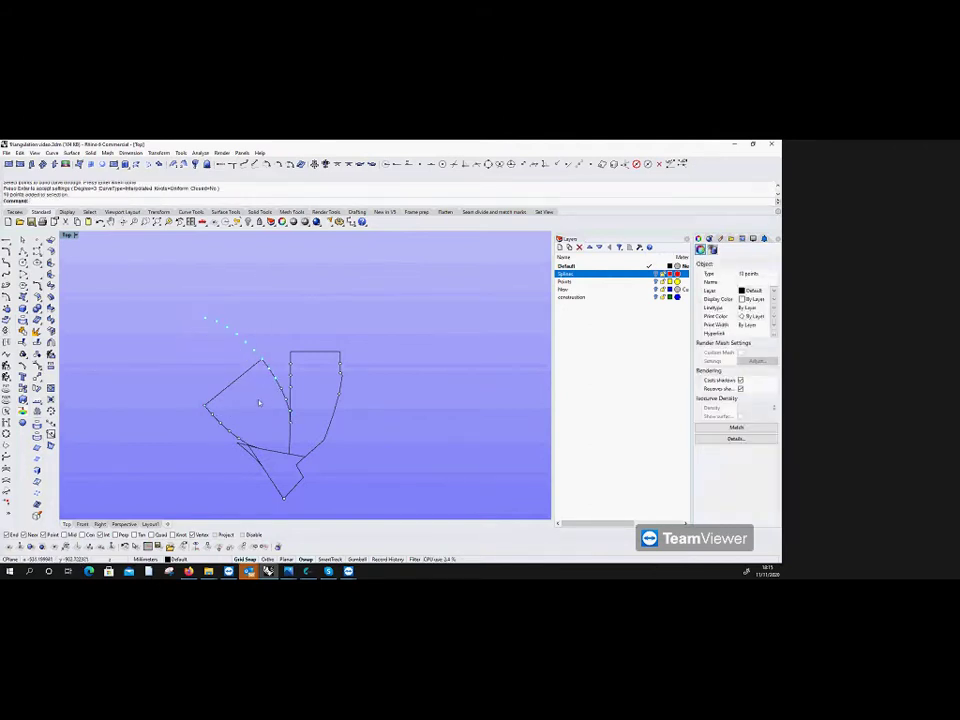
left_click(291, 426, "shift")
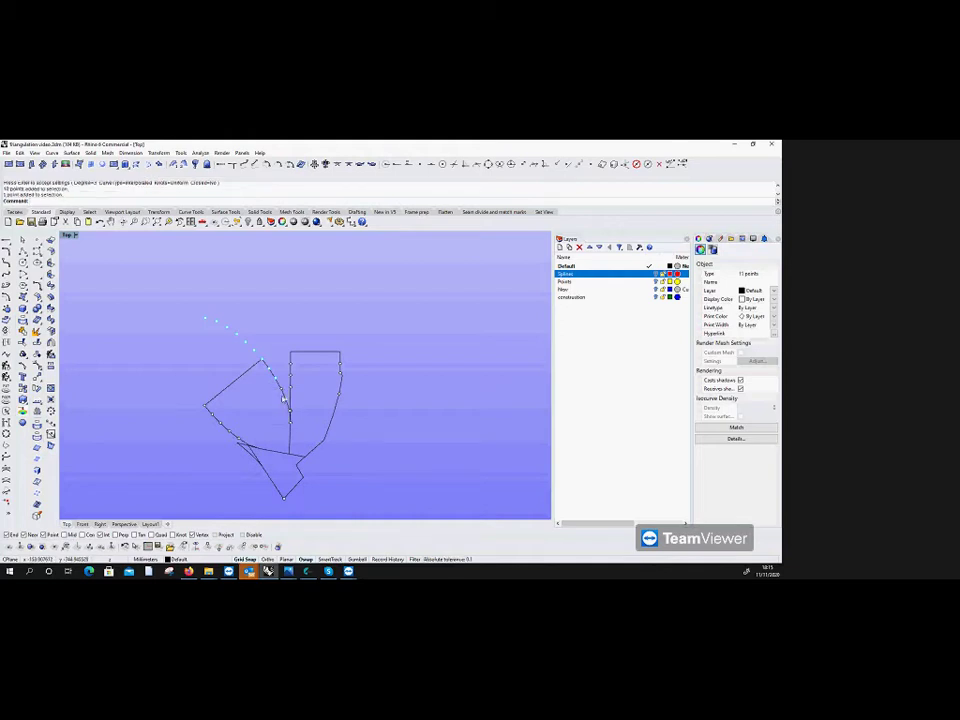
left_click(291, 415, "shift")
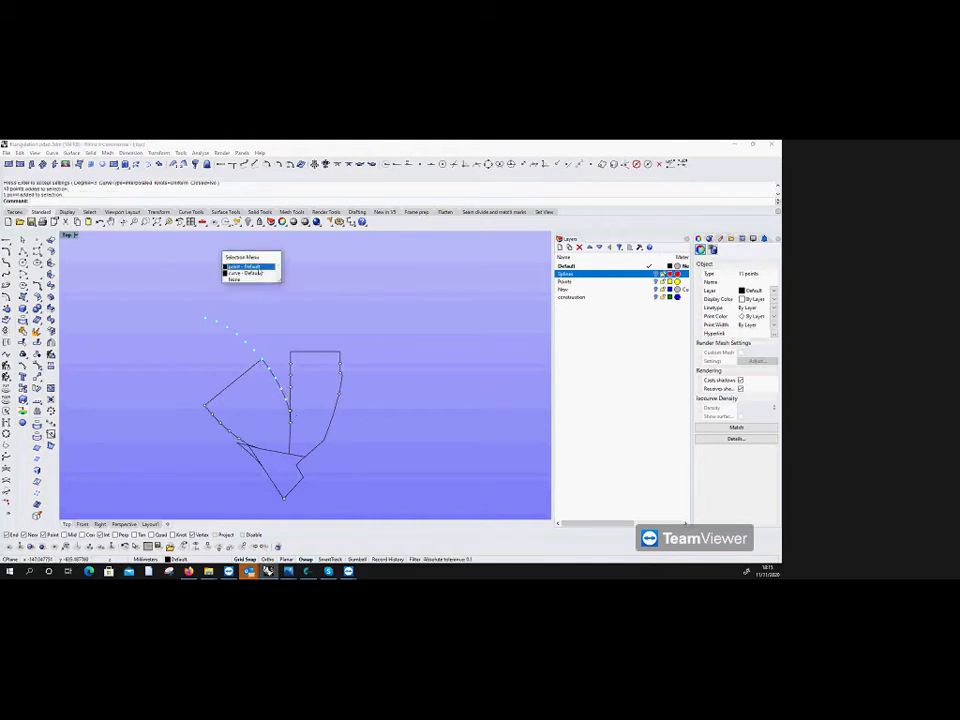
left_click(245, 267)
scroll(285, 398, "up", 5)
left_click(291, 430, "shift")
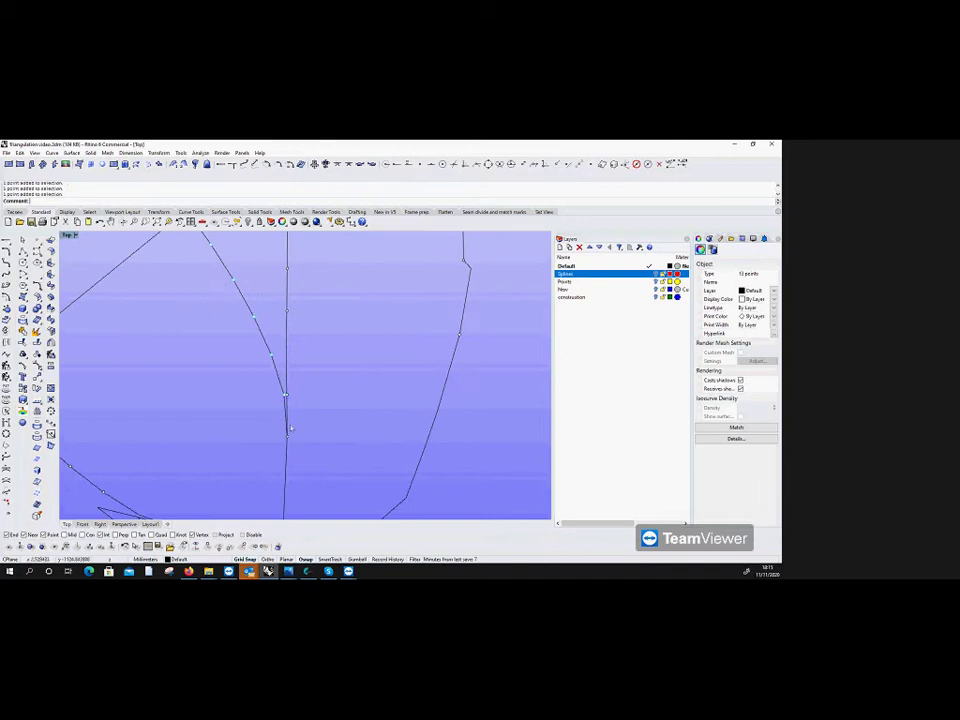
key("Return")
scroll(282, 424, "down", 4)
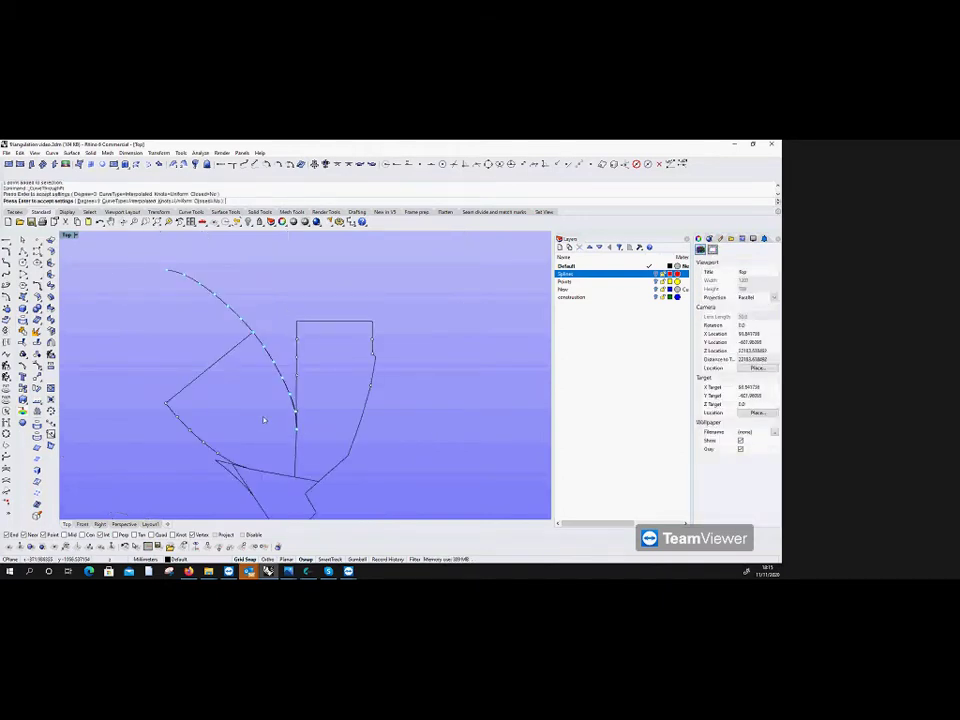
key("Return")
Step: Set the new interpolated curve's display color to yellow
scroll(255, 358, "up", 5)
scroll(252, 350, "up", 3)
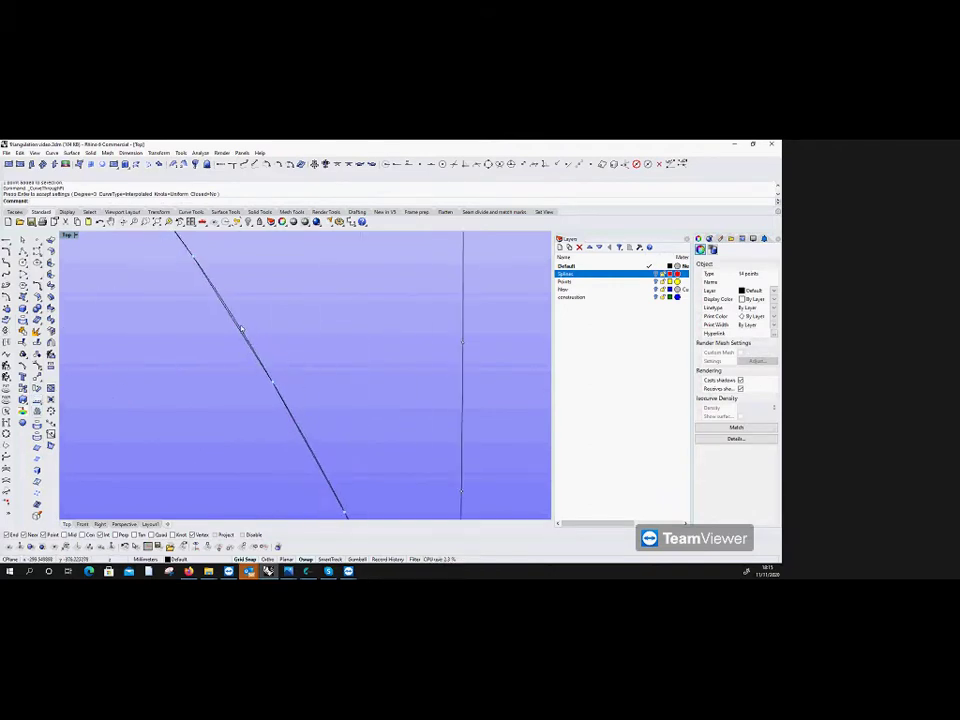
left_click(241, 328)
left_click(773, 299)
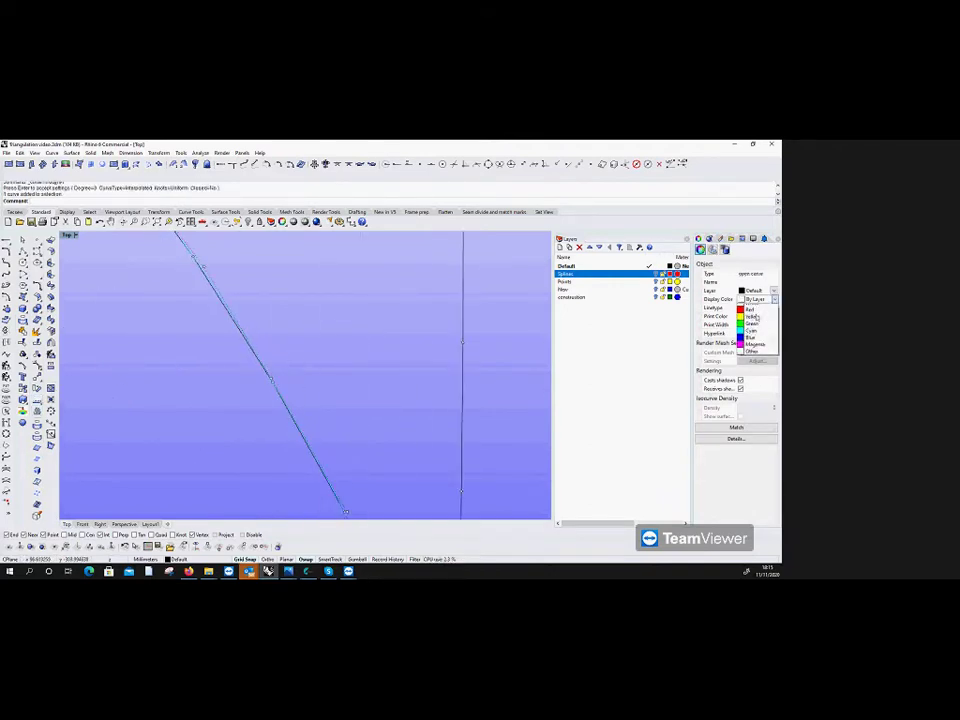
left_click(752, 328)
left_click(313, 347)
scroll(313, 347, "down", 5)
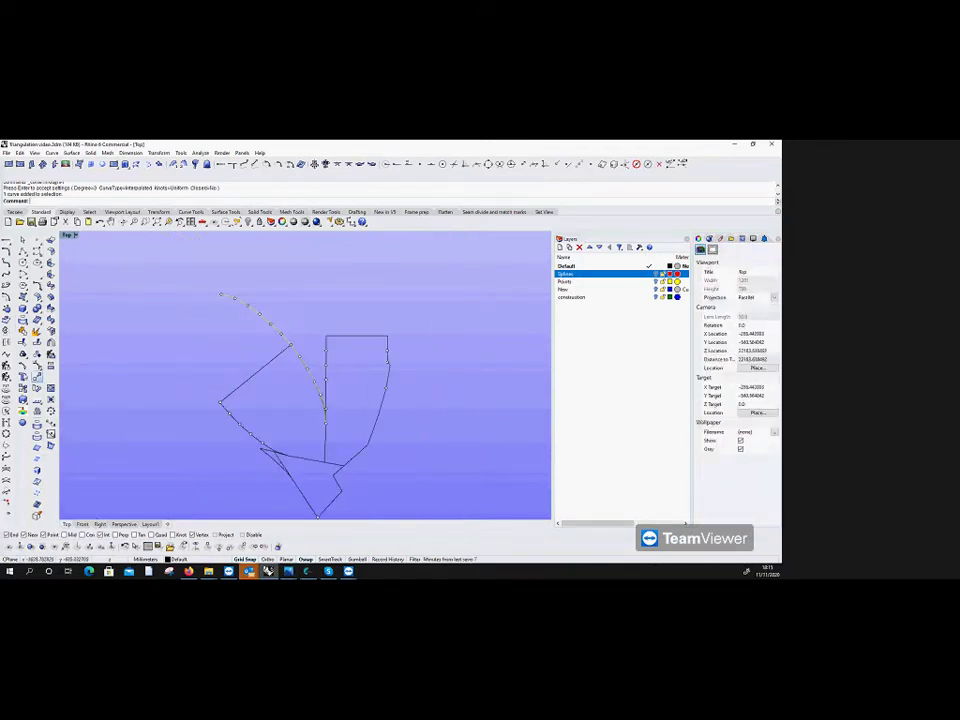
Step: Place a point object at the vertex missing one on the vertical edge of the right-hand panel
left_click(29, 310)
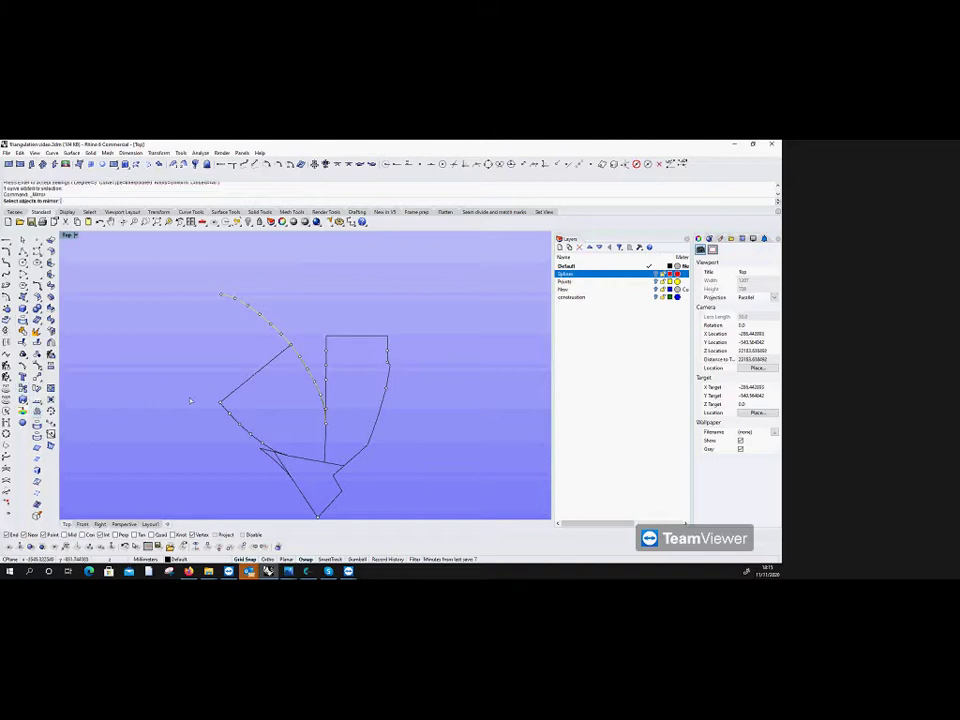
left_click_drag(323, 327, 336, 400)
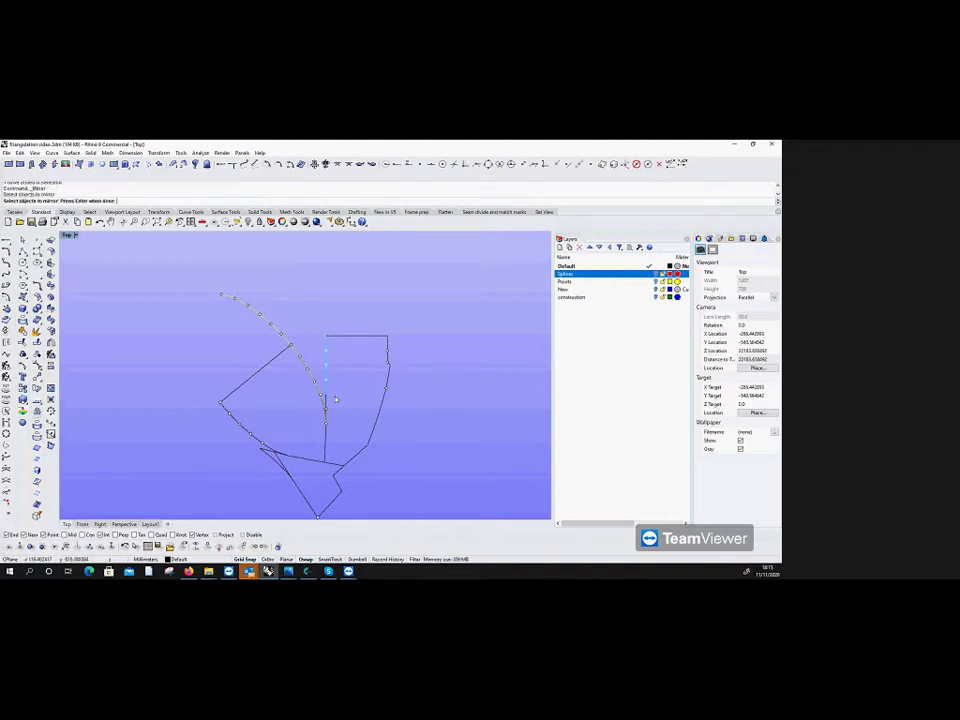
left_click(8, 241)
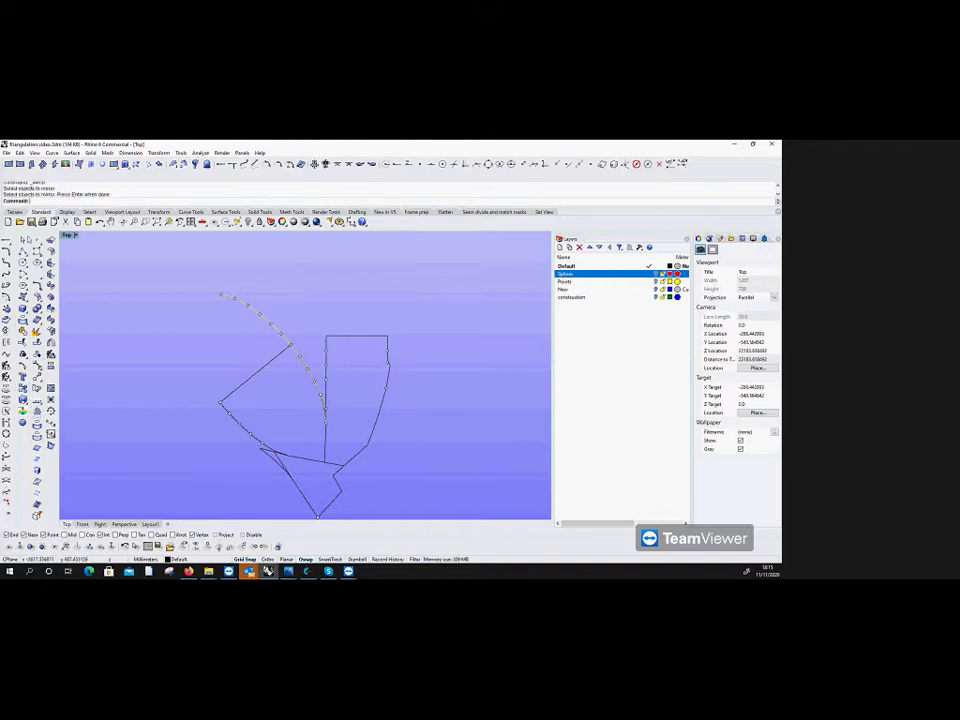
left_click(327, 399)
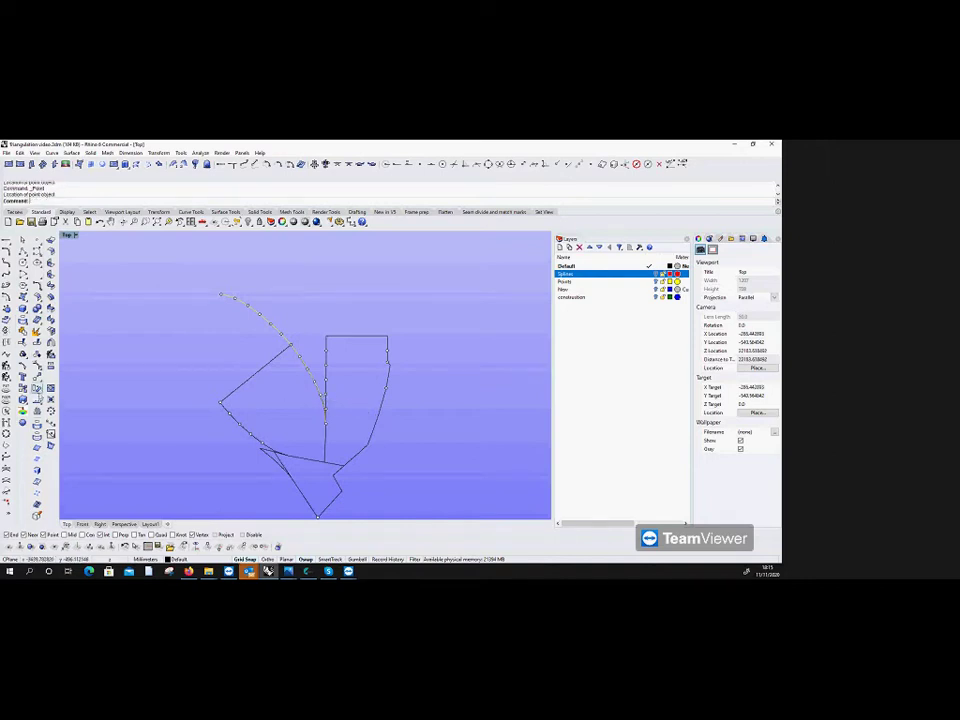
Step: Mirror a copy of the vertical edge's points and segments across the right-hand panel's upper horizontal edge
left_click(28, 309)
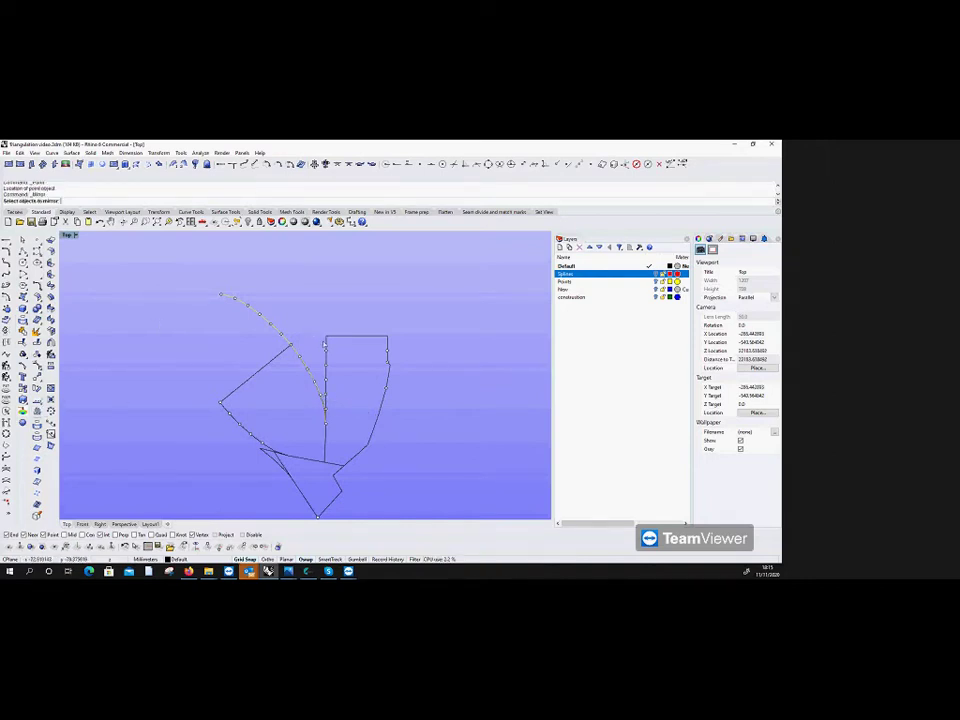
left_click(326, 400)
scroll(327, 410, "up", 3)
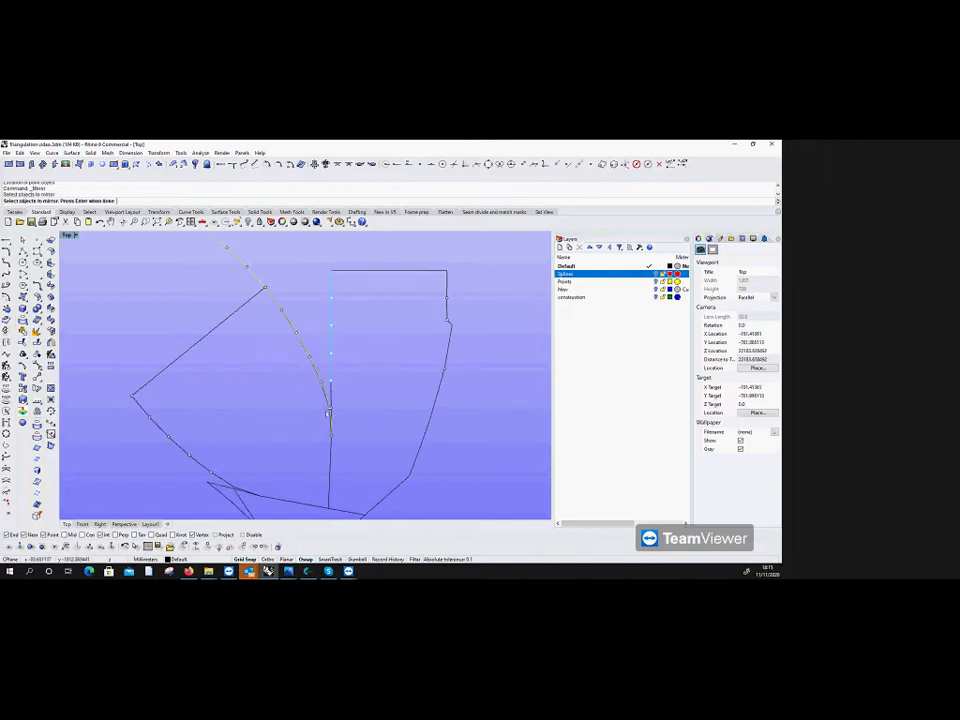
left_click(332, 410)
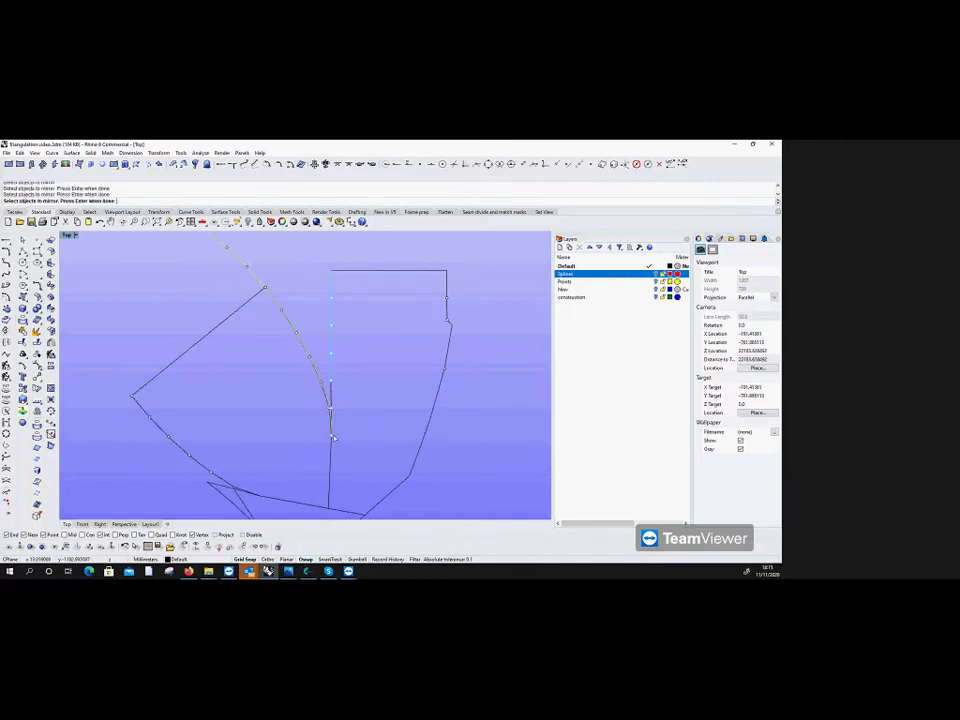
key("Return")
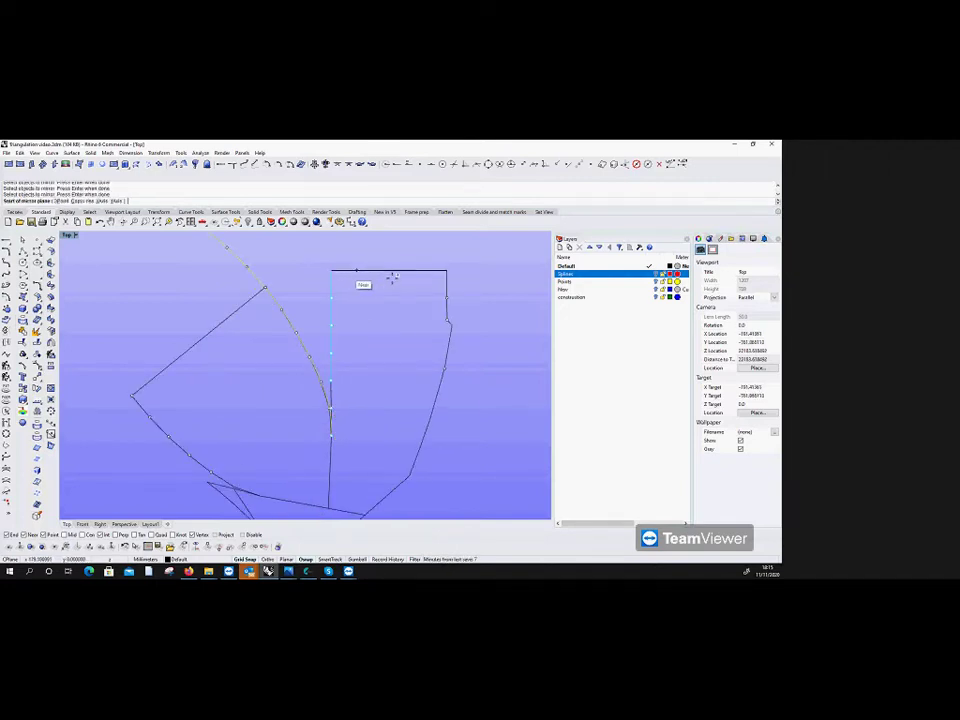
left_click(369, 271)
left_click(317, 270)
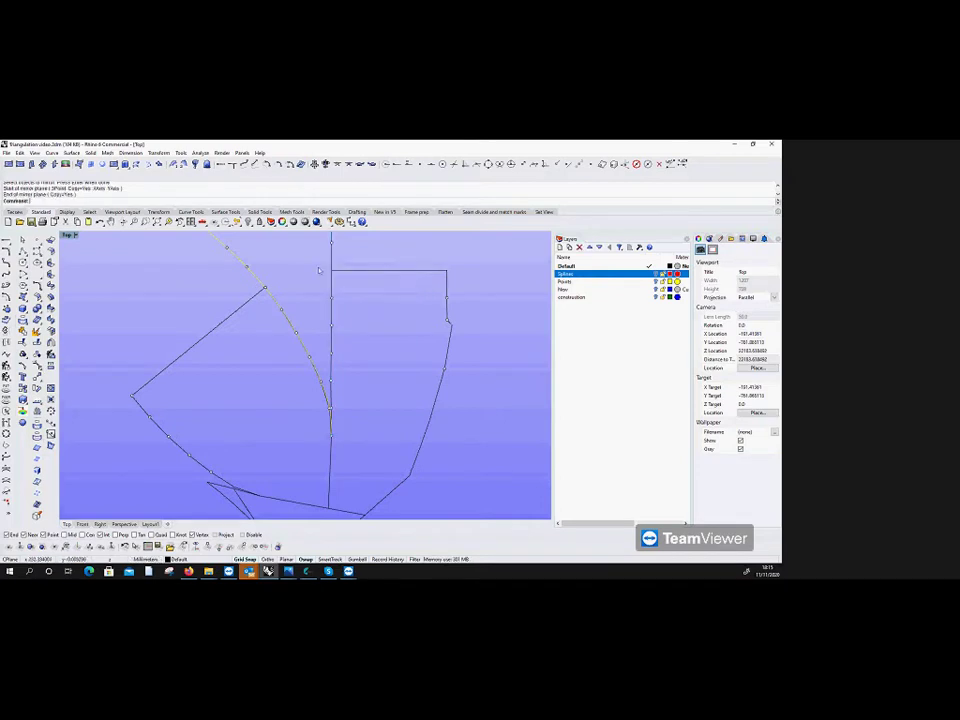
Step: Place a point object at the corner where the vertical edge meets the upper horizontal edge
left_click(332, 270)
right_click(332, 270)
left_click(338, 273)
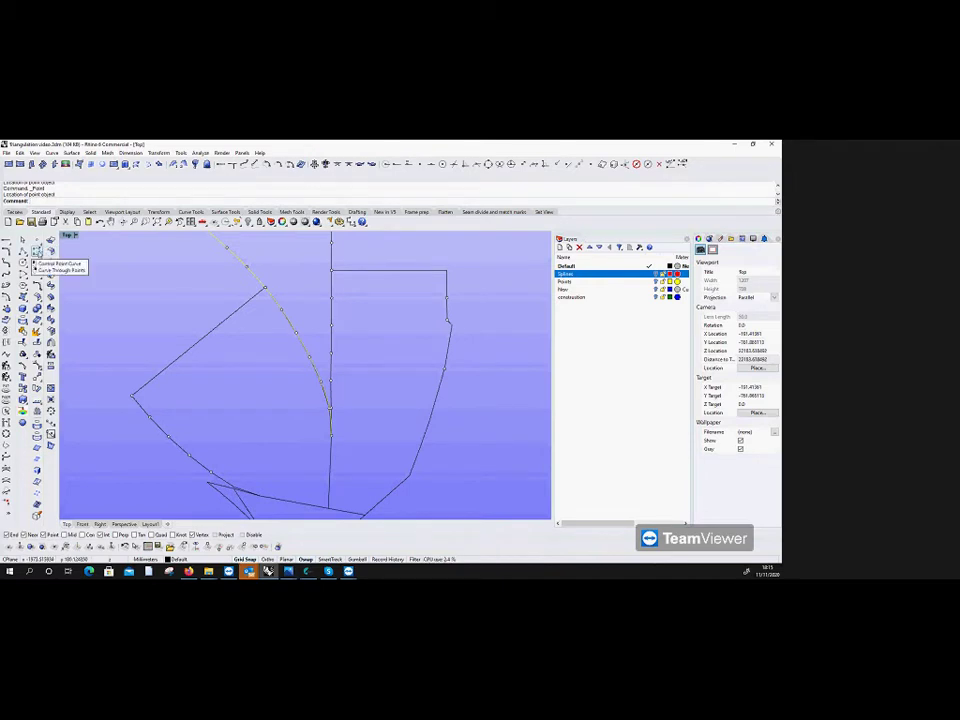
Step: Build a degree 3 interpolated curve with uniform knots through the mirrored and original points of the vertical edge
left_click(37, 253)
left_click(37, 265)
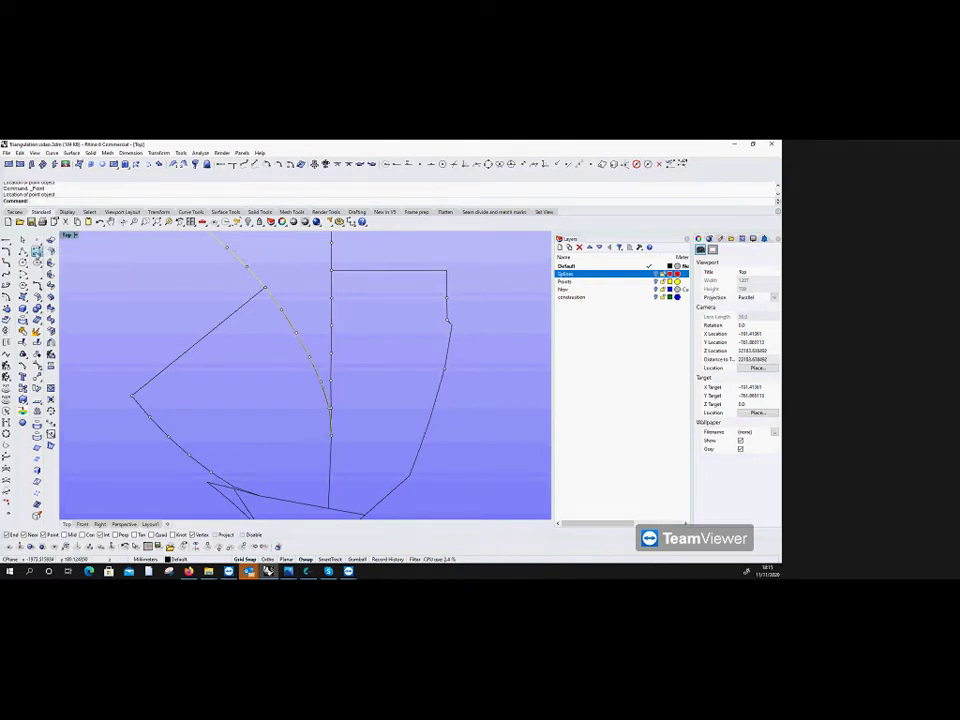
scroll(365, 350, "down", 5)
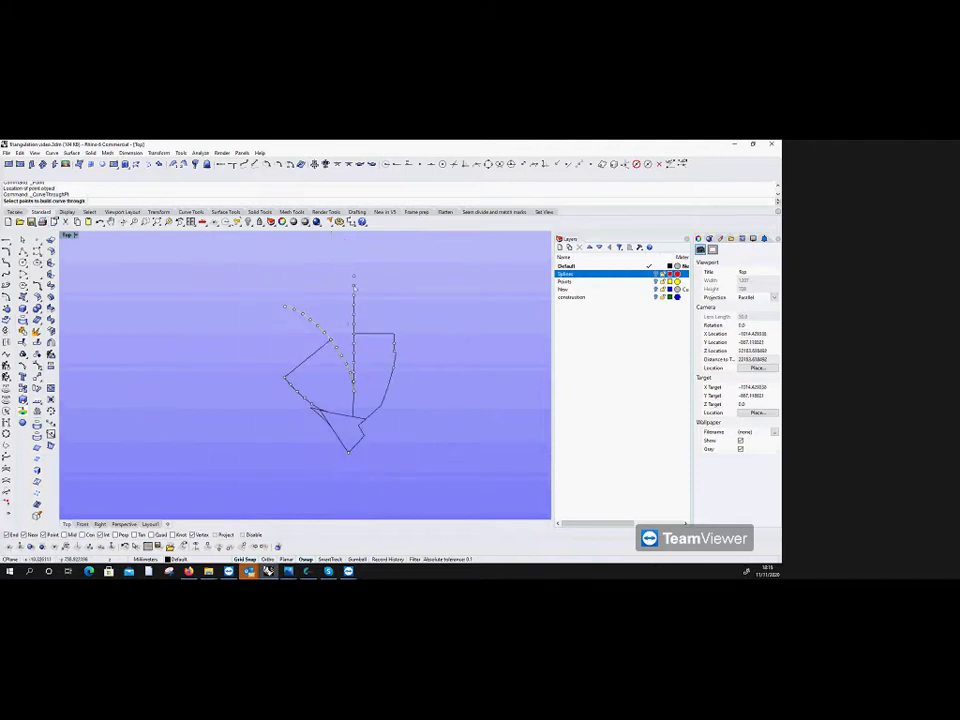
scroll(365, 347, "up", 4)
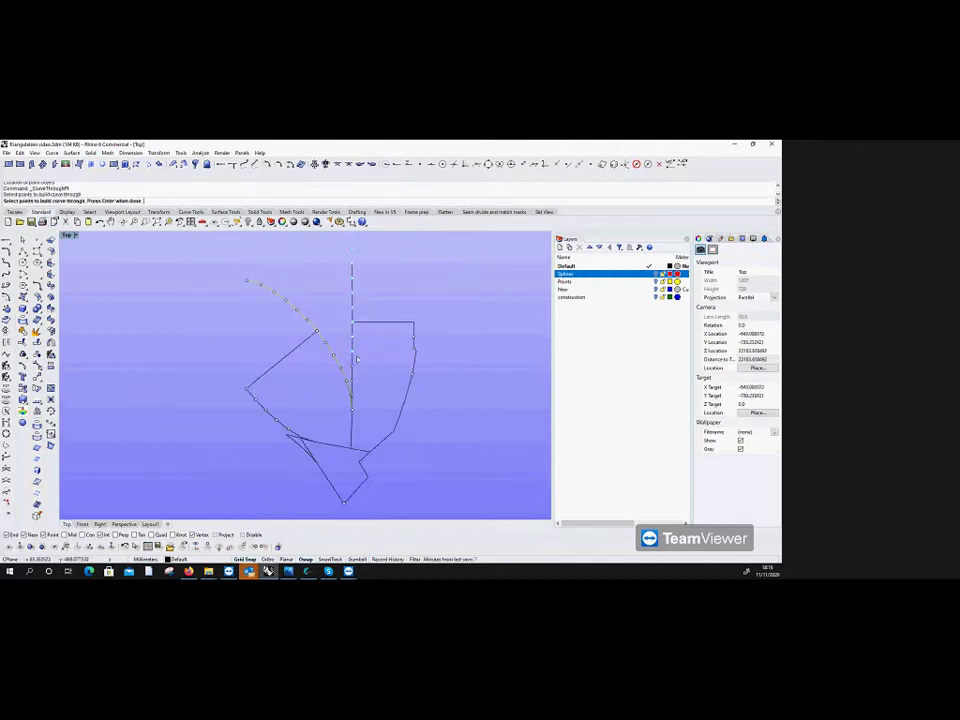
left_click(358, 388)
left_click(354, 401)
scroll(352, 404, "up", 3)
left_click(348, 406)
key("Return")
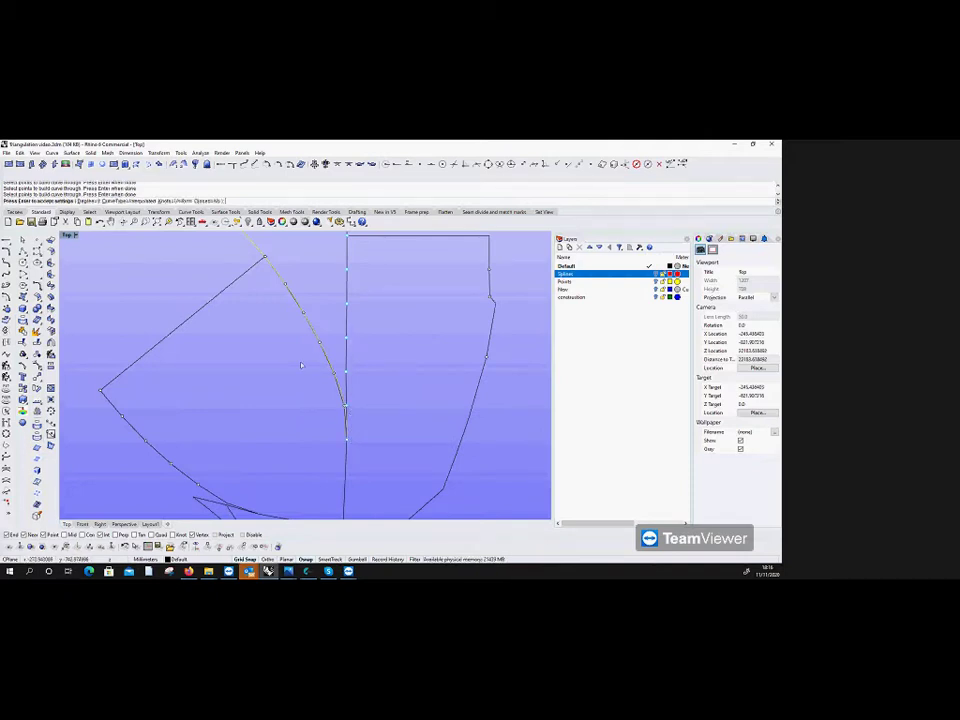
scroll(301, 365, "down", 4)
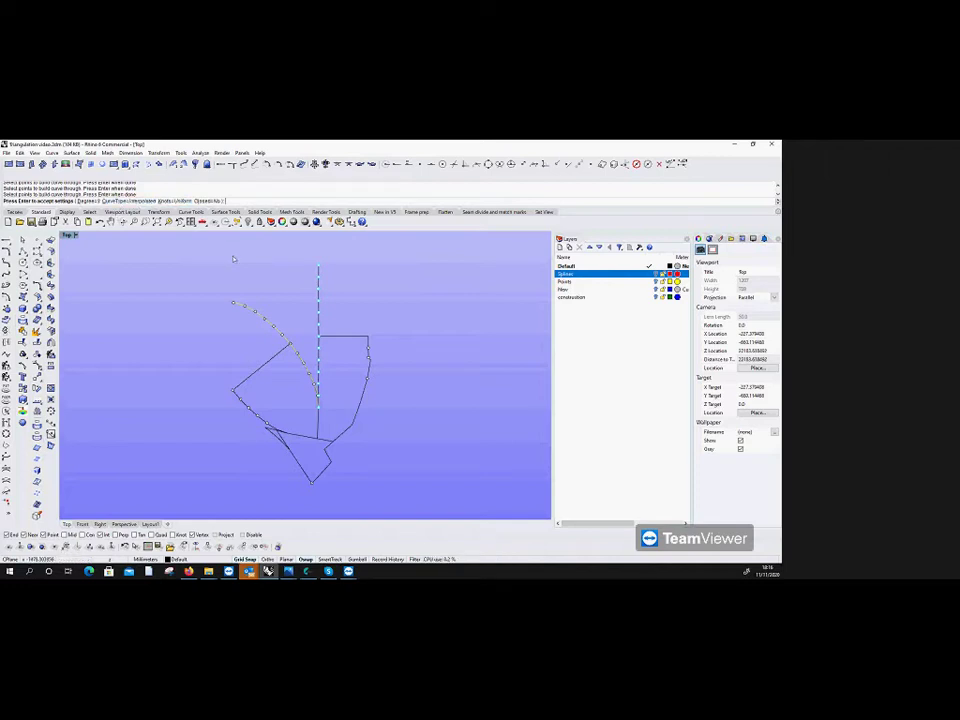
key("Return")
Step: Select the last created curve and set its display color to yellow
scroll(310, 290, "up", 5)
scroll(319, 328, "up", 3)
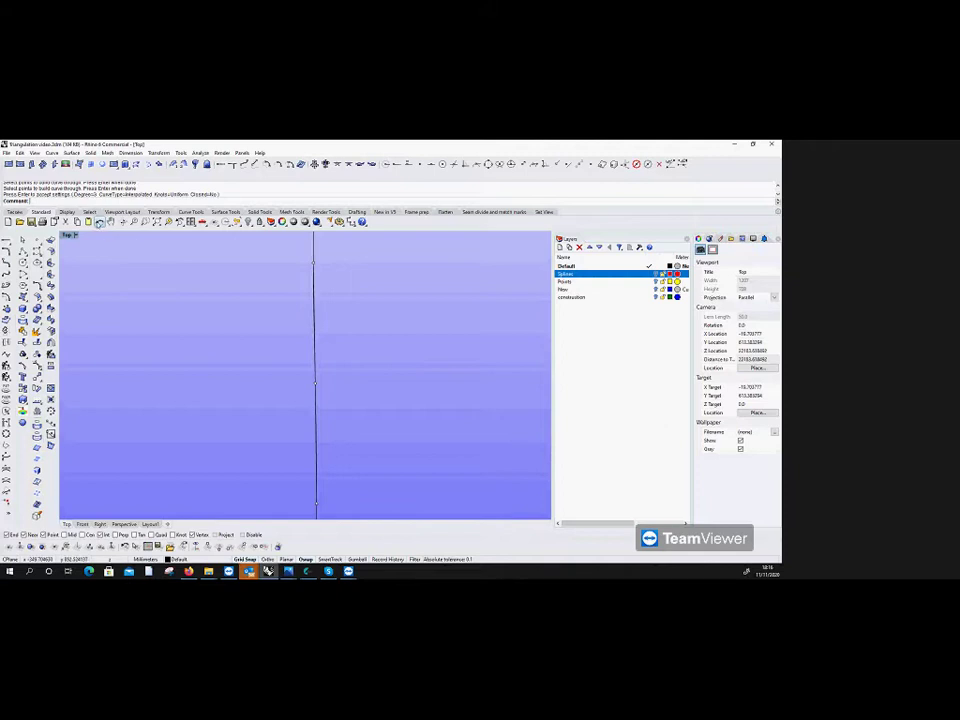
left_click(36, 165)
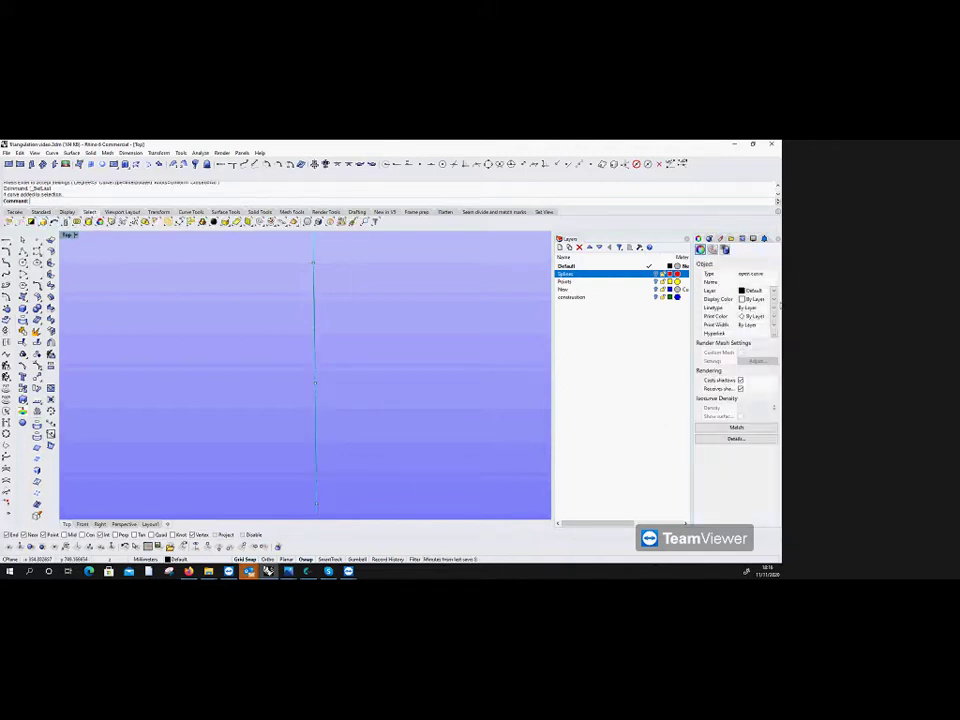
left_click(755, 299)
left_click(754, 347)
left_click(431, 319)
scroll(431, 319, "down", 5)
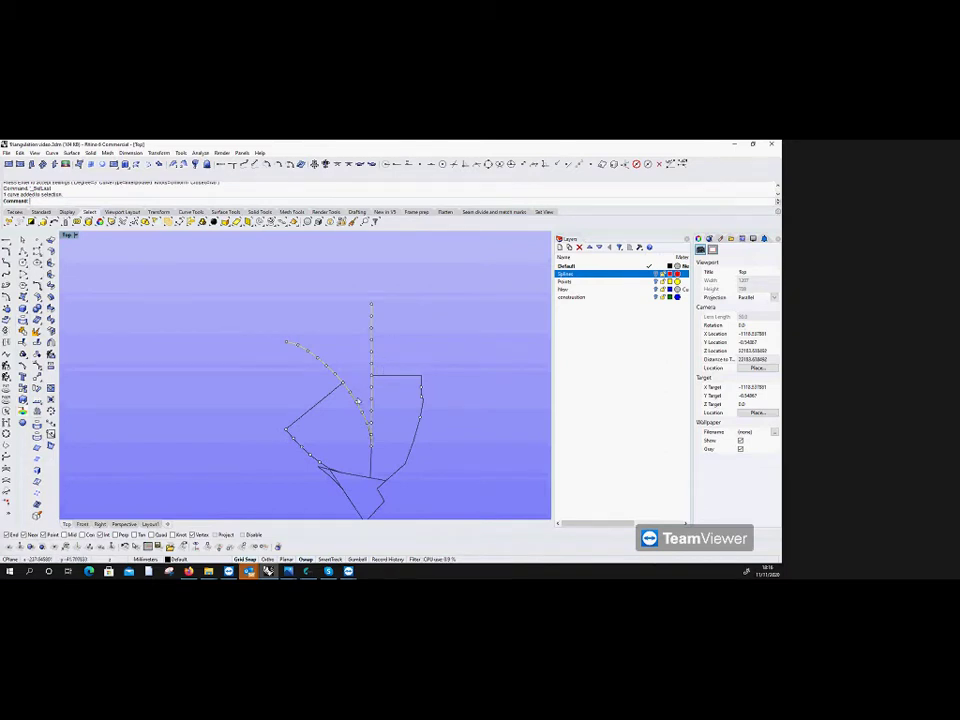
scroll(309, 442, "up", 5)
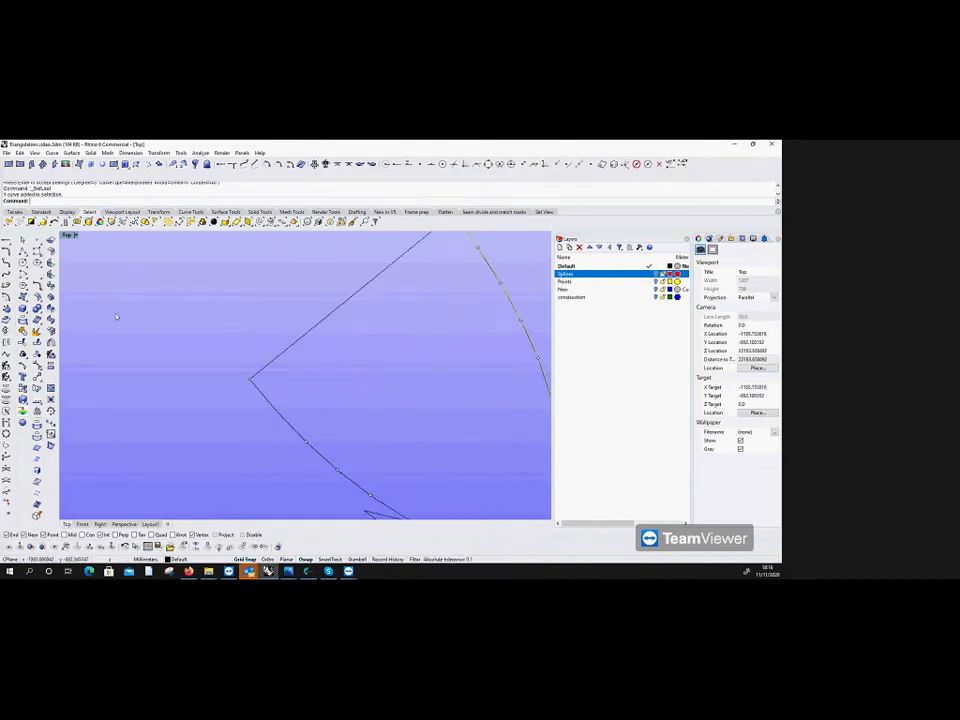
left_click(22, 253)
scroll(379, 454, "down", 2)
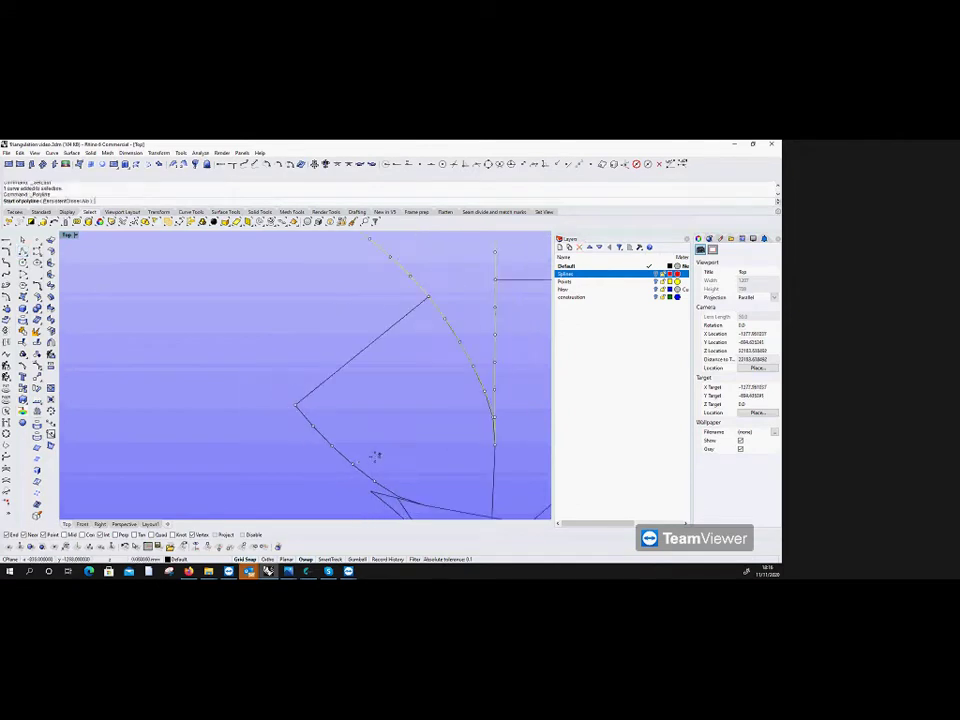
left_click(332, 454)
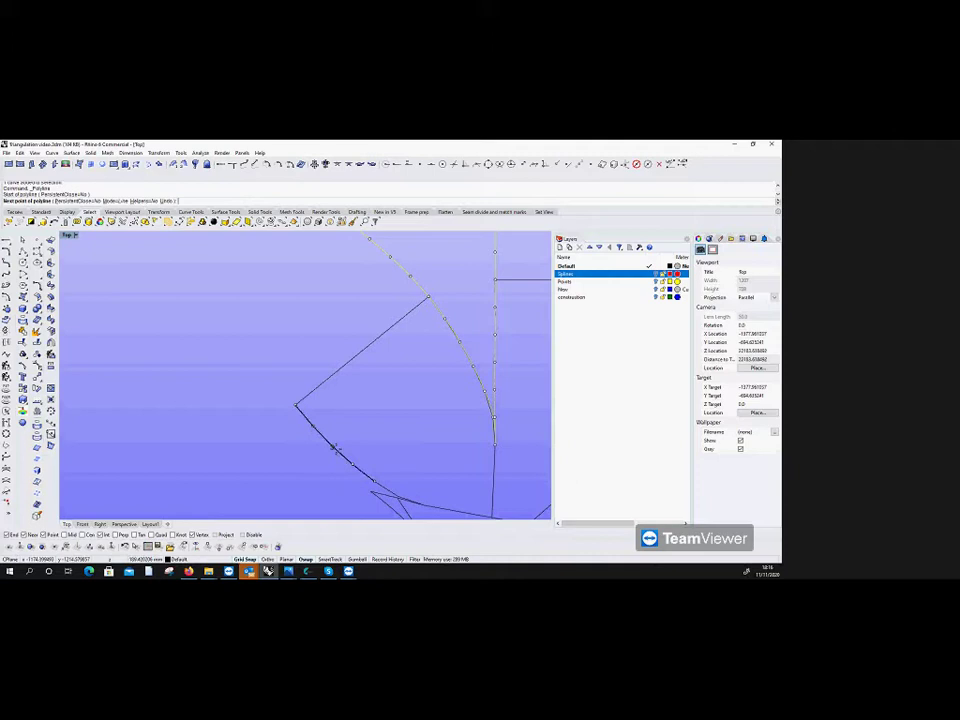
scroll(338, 439, "up", 2)
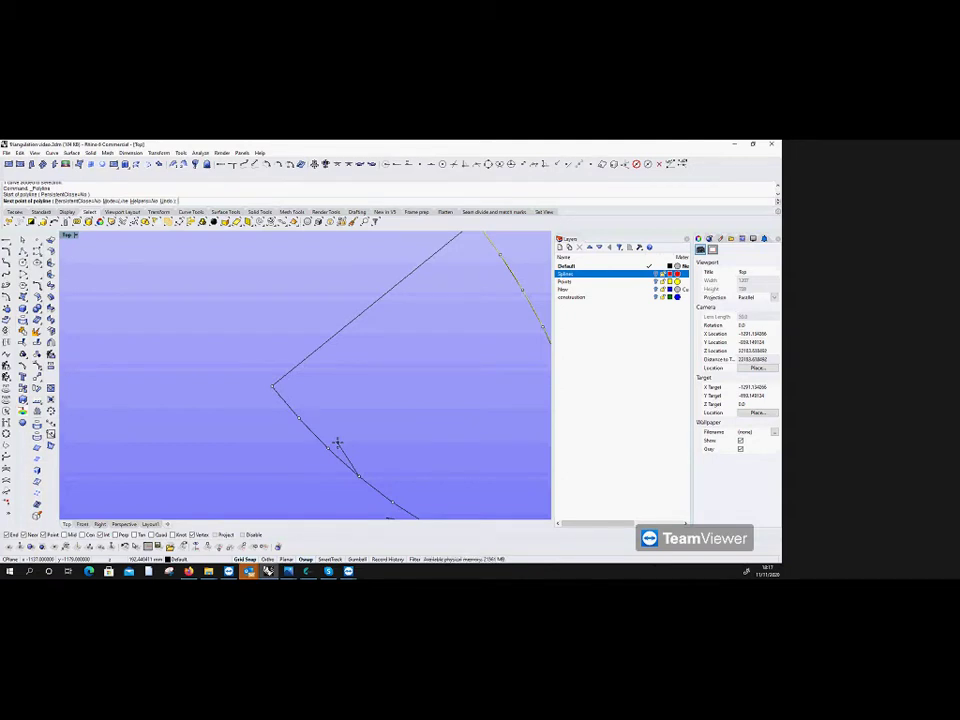
right_click(336, 442)
Step: Measure the length of the curved edge near its junction with the vertical edge
scroll(300, 390, "down", 3)
scroll(364, 368, "up", 2)
scroll(364, 368, "up", 1)
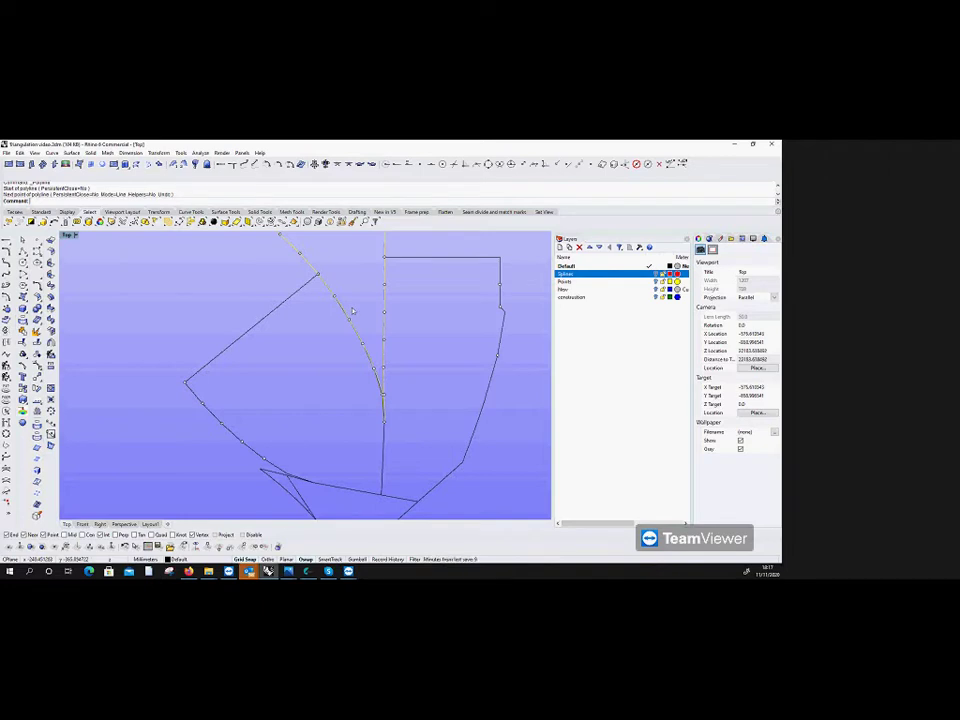
scroll(352, 312, "down", 3)
scroll(363, 354, "up", 3)
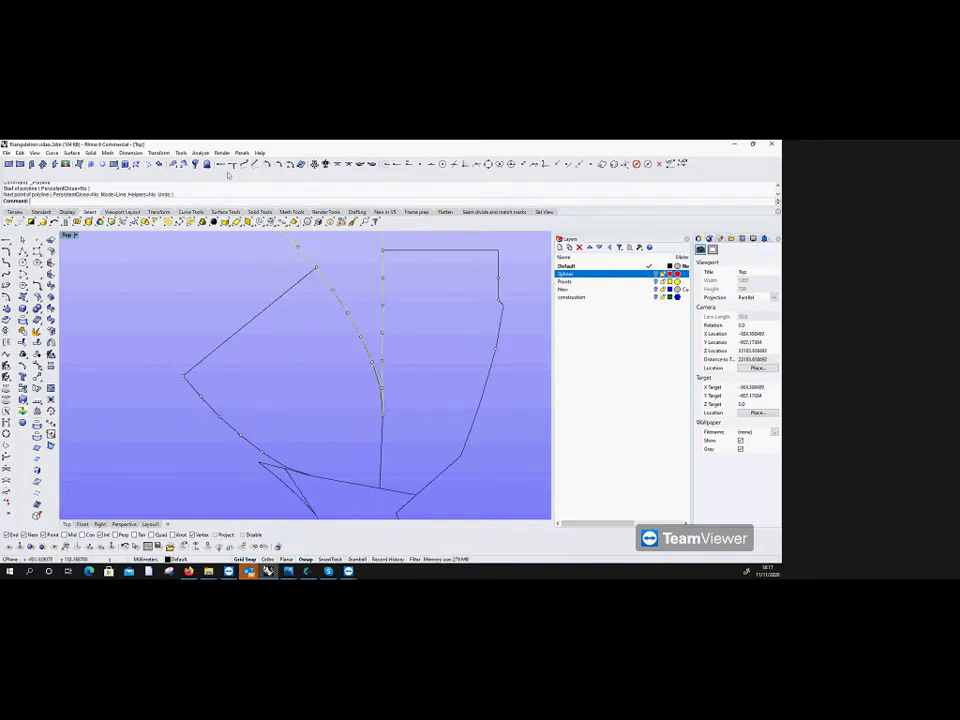
left_click(200, 152)
left_click(211, 212)
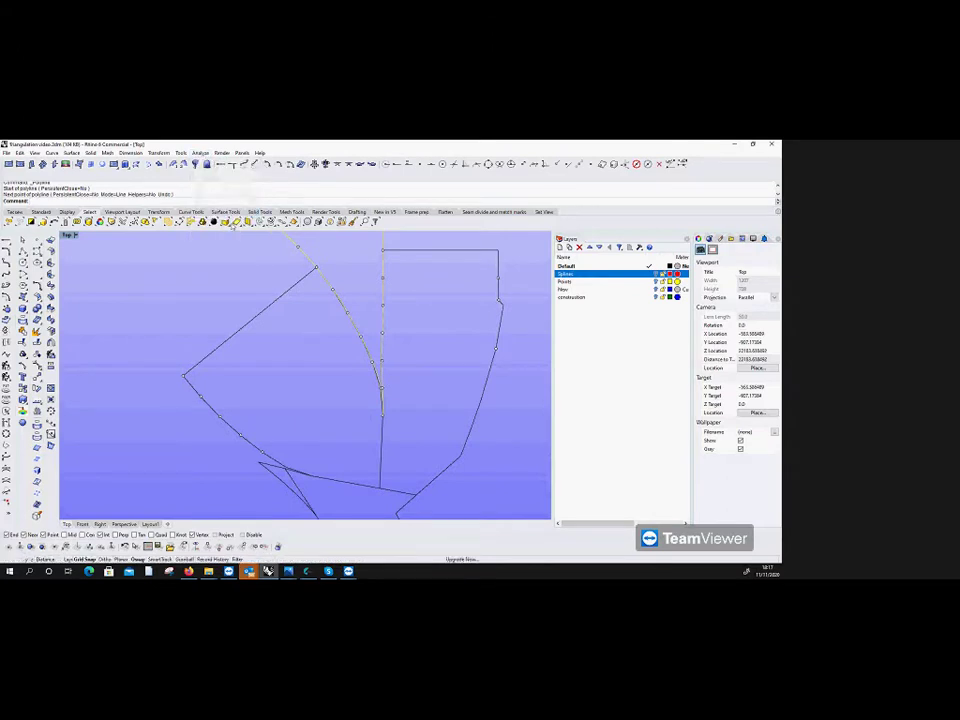
left_click(378, 382)
scroll(379, 383, "up", 2)
key("Return")
Step: Join the curved edge's polyline with the short segment below it into one open curve
left_click(22, 248)
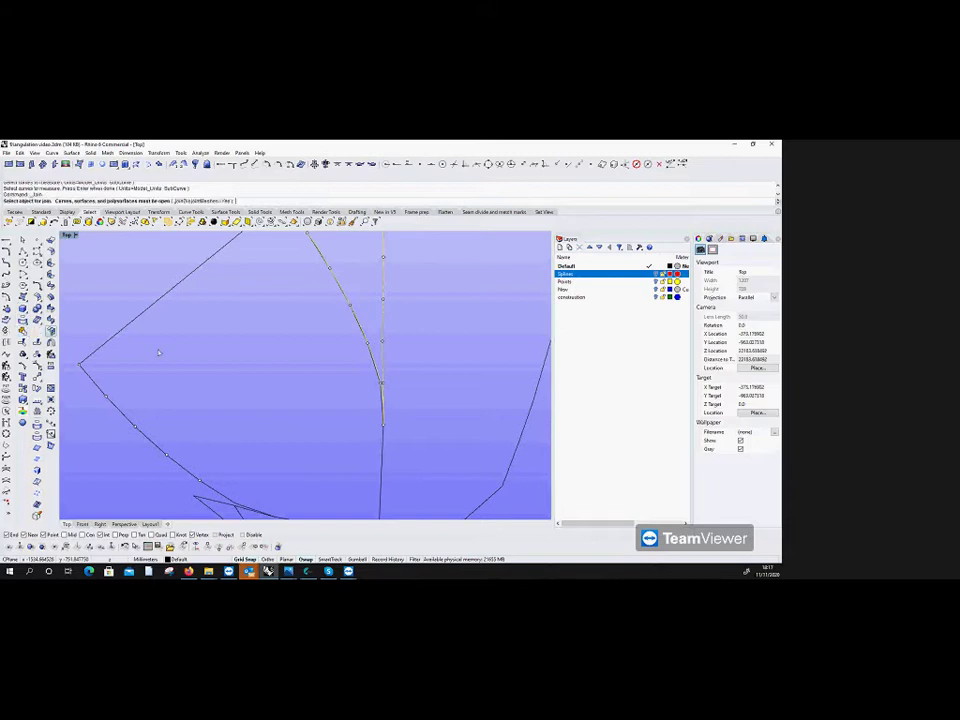
left_click(373, 369)
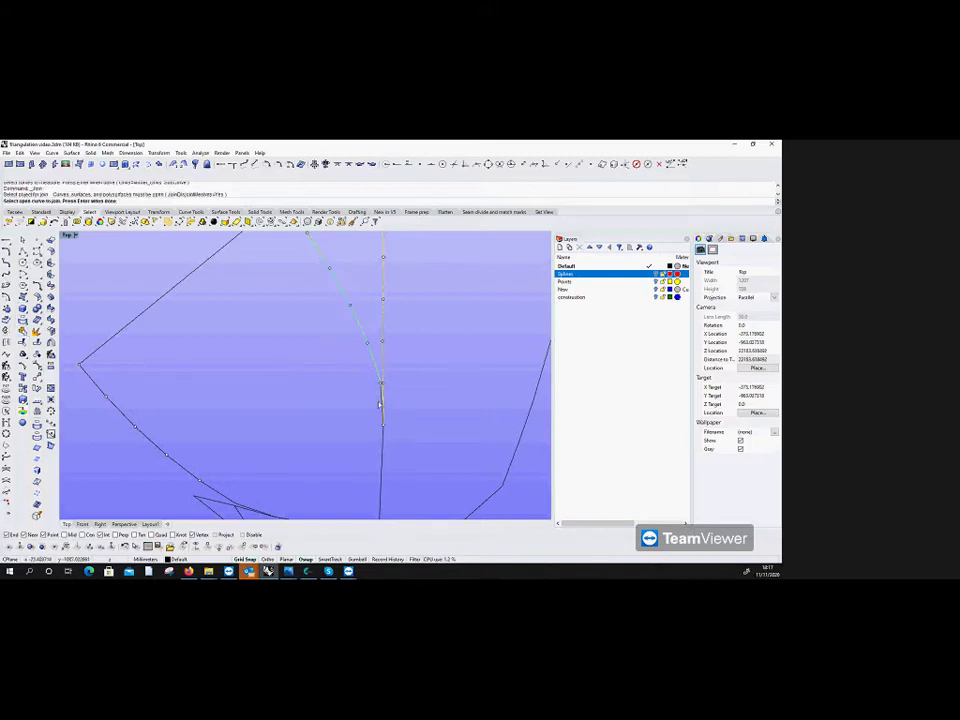
key("Return")
key("Return")
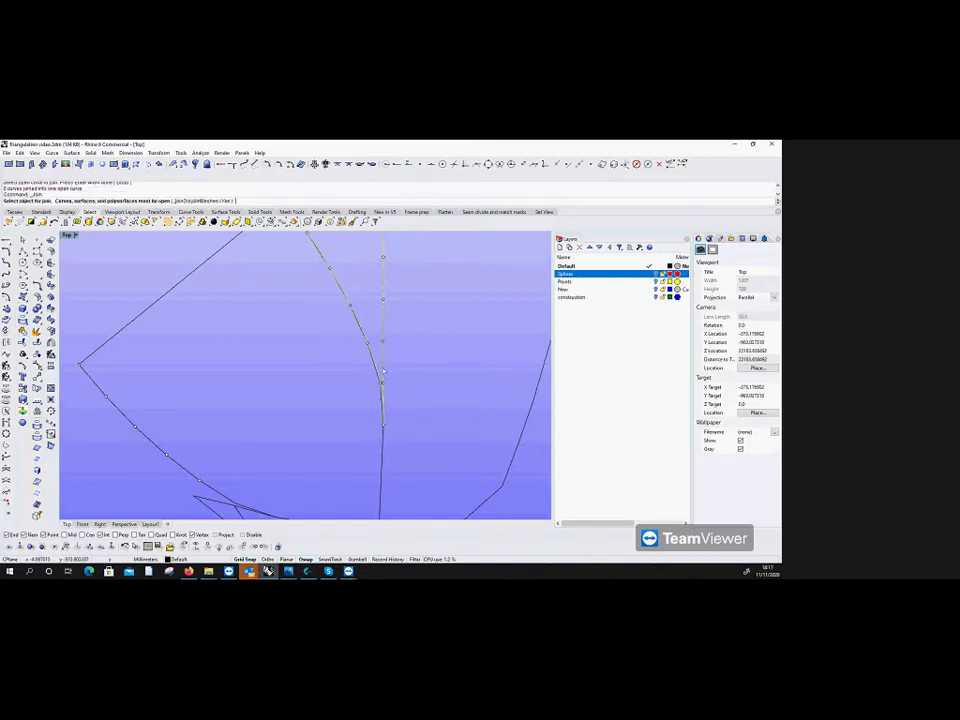
Step: Delete the two yellow interpolated curves, keeping the polylines and points
left_click(378, 369)
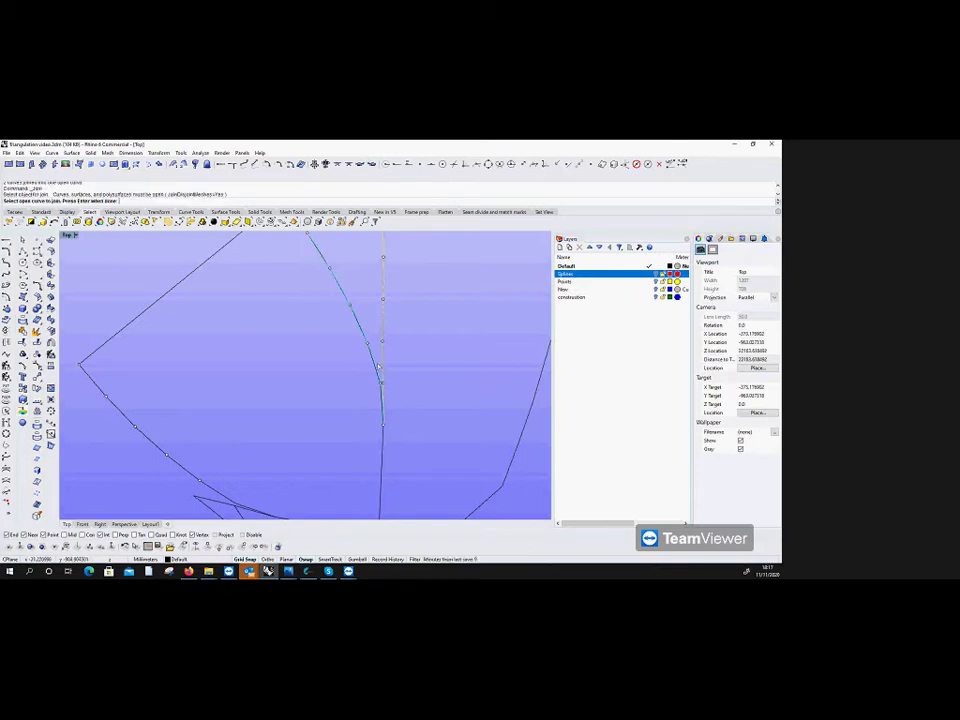
scroll(378, 369, "up", 4)
key("Return")
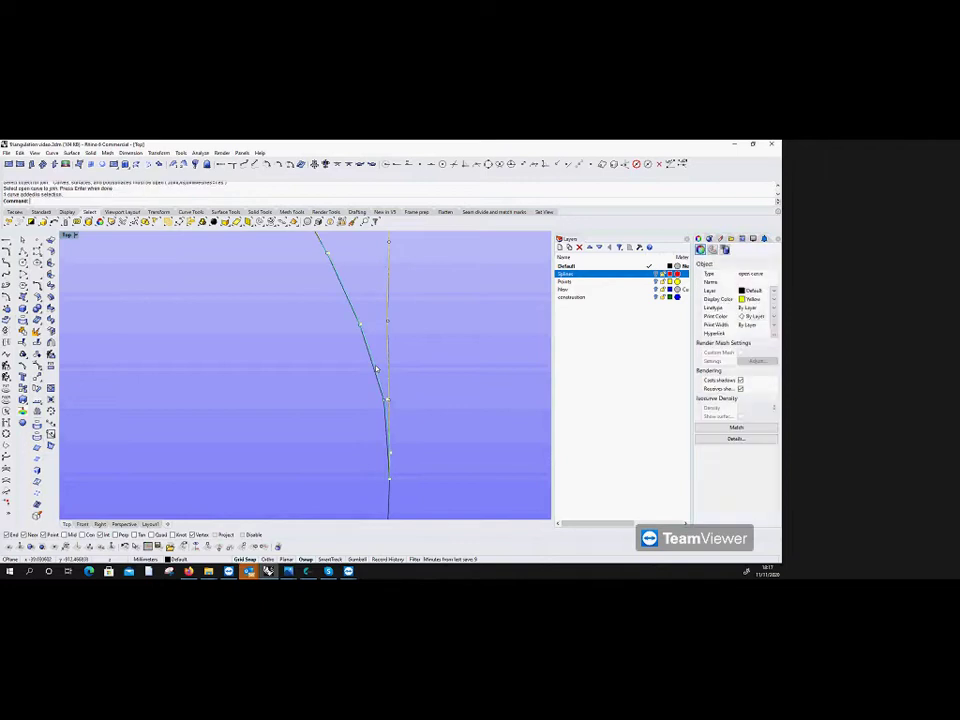
scroll(369, 424, "down", 4)
scroll(369, 424, "down", 1)
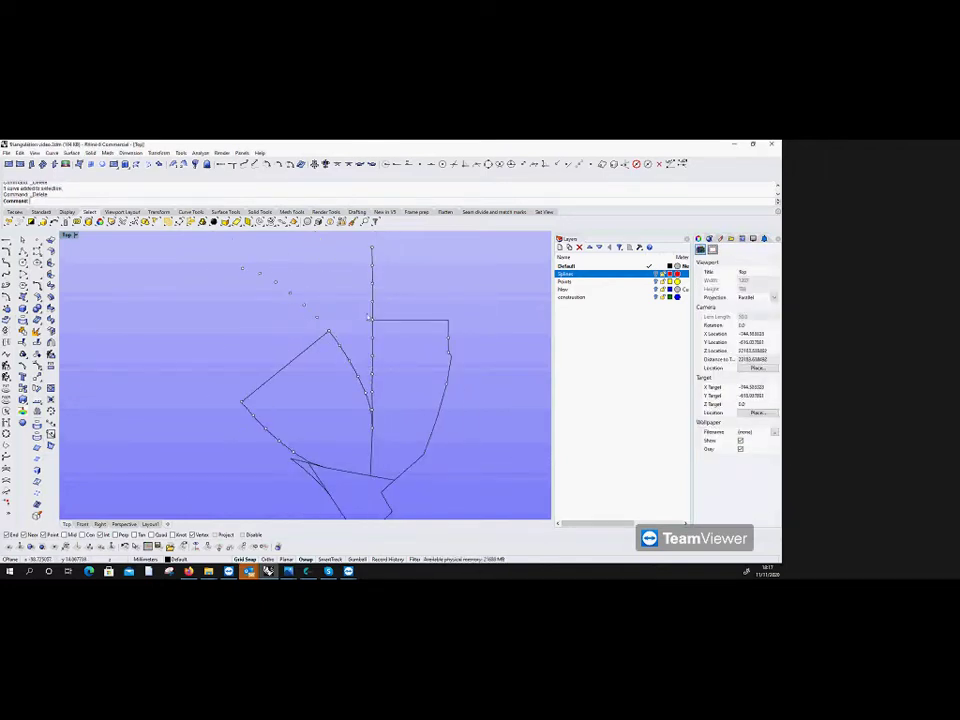
Step: Trim the mirrored vertical line just above the upper horizontal edge, using that edge as the cutting object
left_click(17, 257)
left_click(390, 323)
key("Return")
left_click(373, 315)
key("Return")
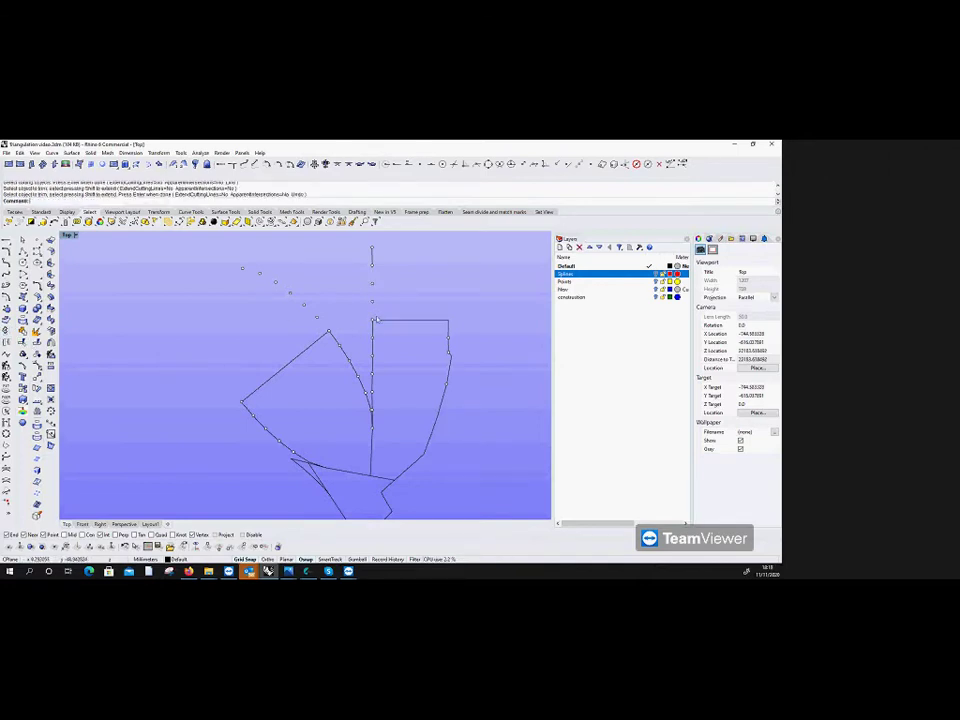
Step: Measure the lengths of the joined curved edge and the vertical edge
left_click(200, 152)
left_click(210, 174)
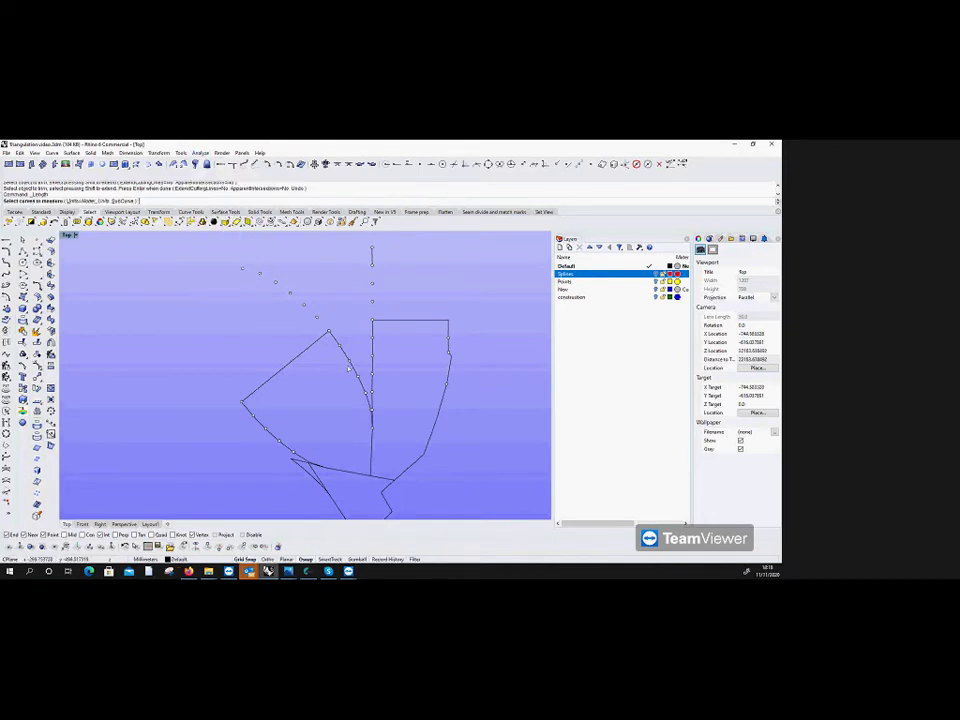
left_click(355, 386)
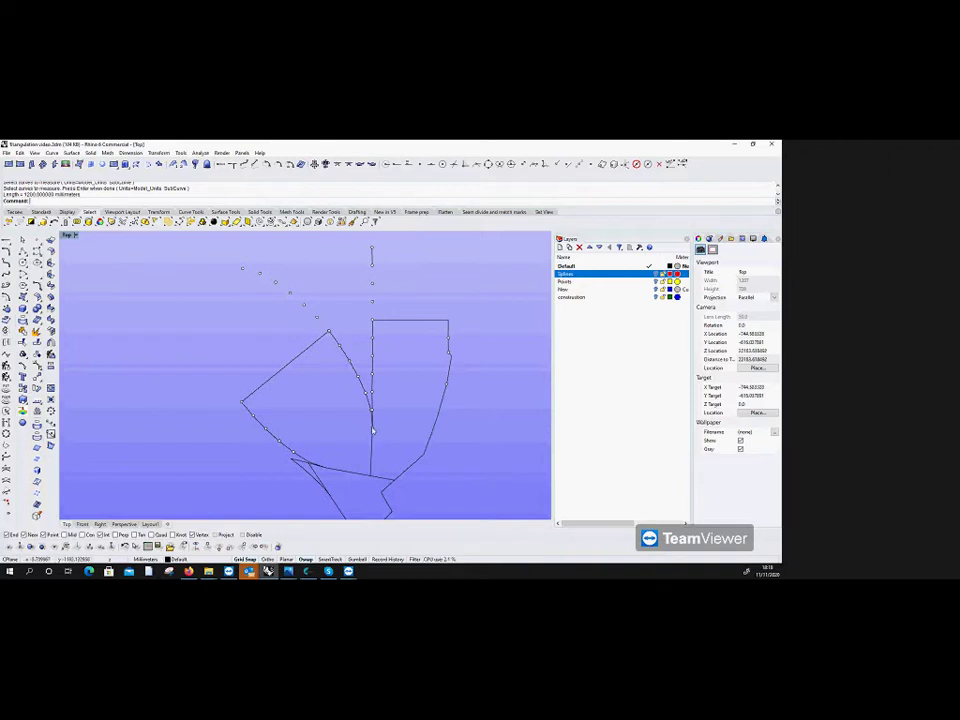
key("Return")
key("Return")
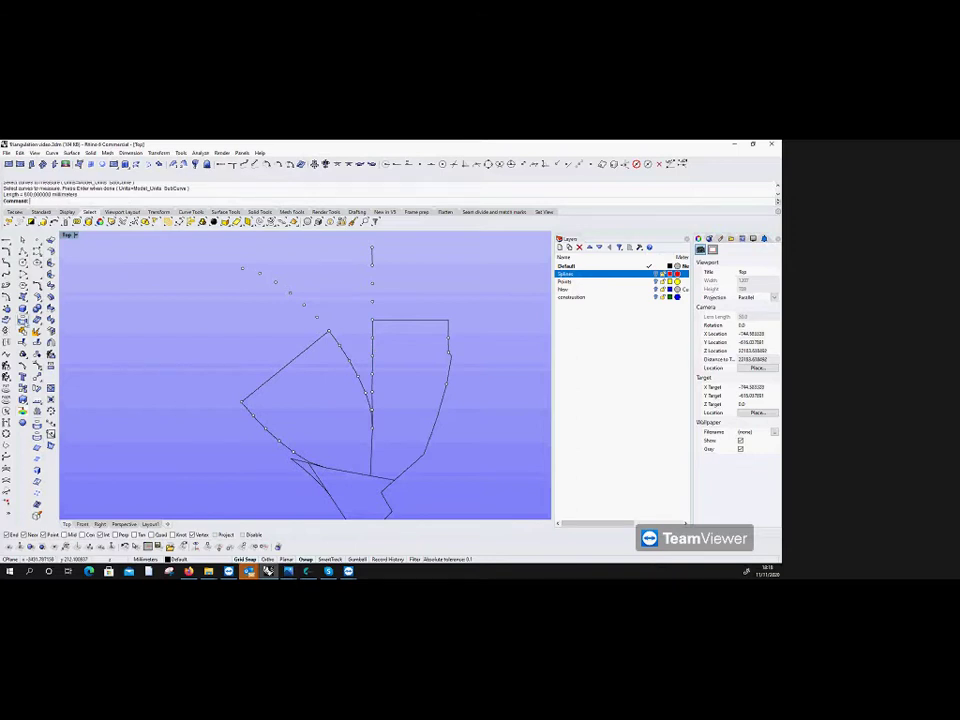
Step: Join the segments of the vertical edge below the horizontal edge into one open curve
type("join")
key("Return")
left_click(374, 375)
left_click(372, 390)
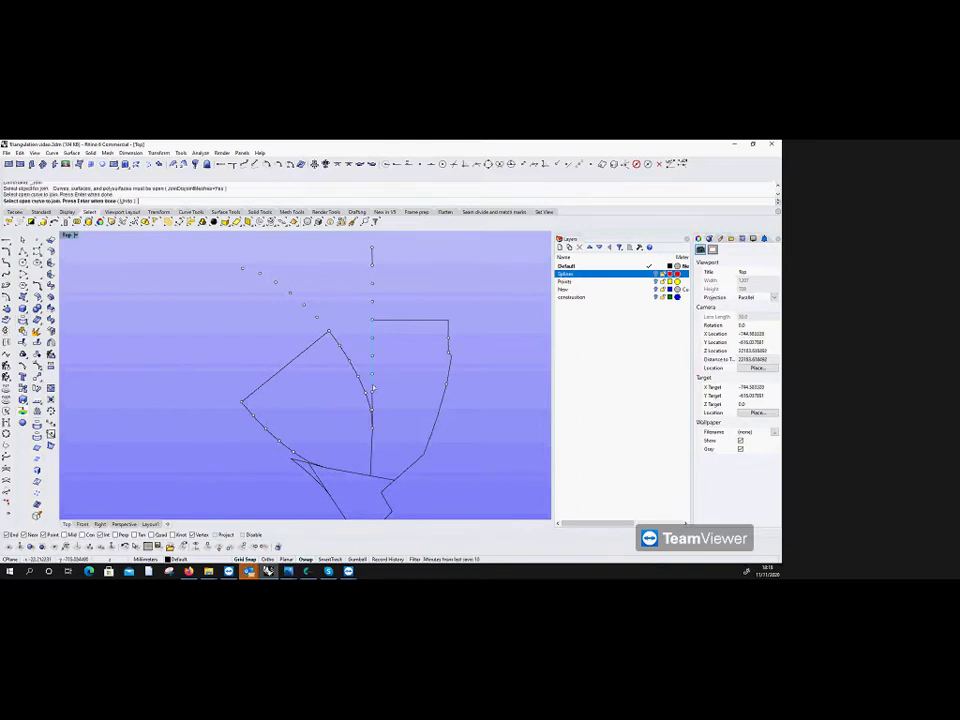
left_click(372, 408)
key("Return")
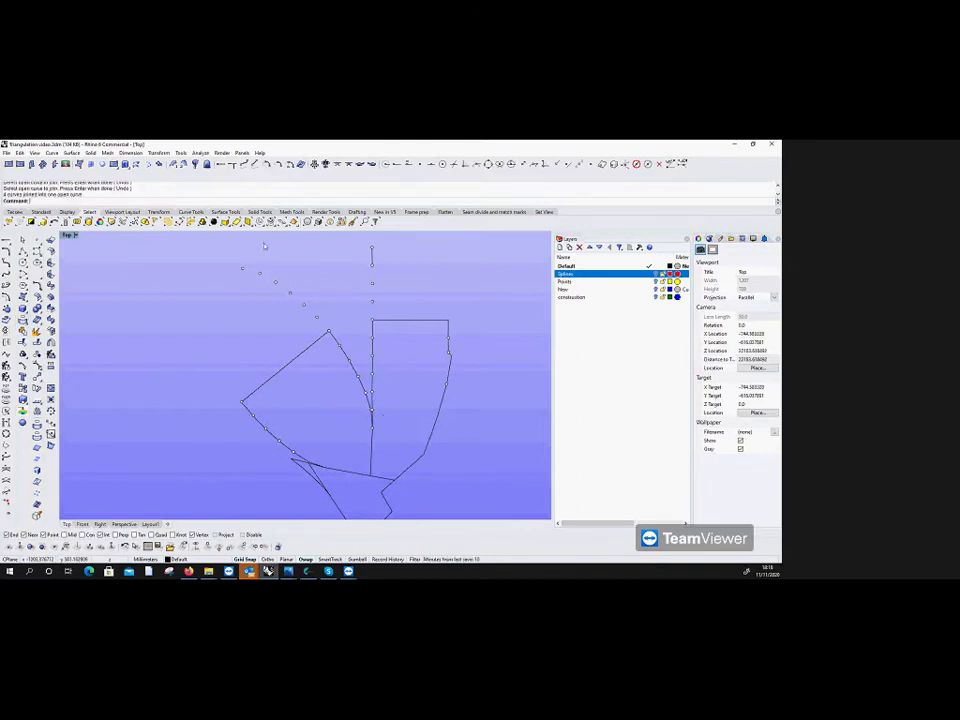
Step: Measure the length of the vertical curve between the two panels
right_click(258, 210)
left_click(278, 268)
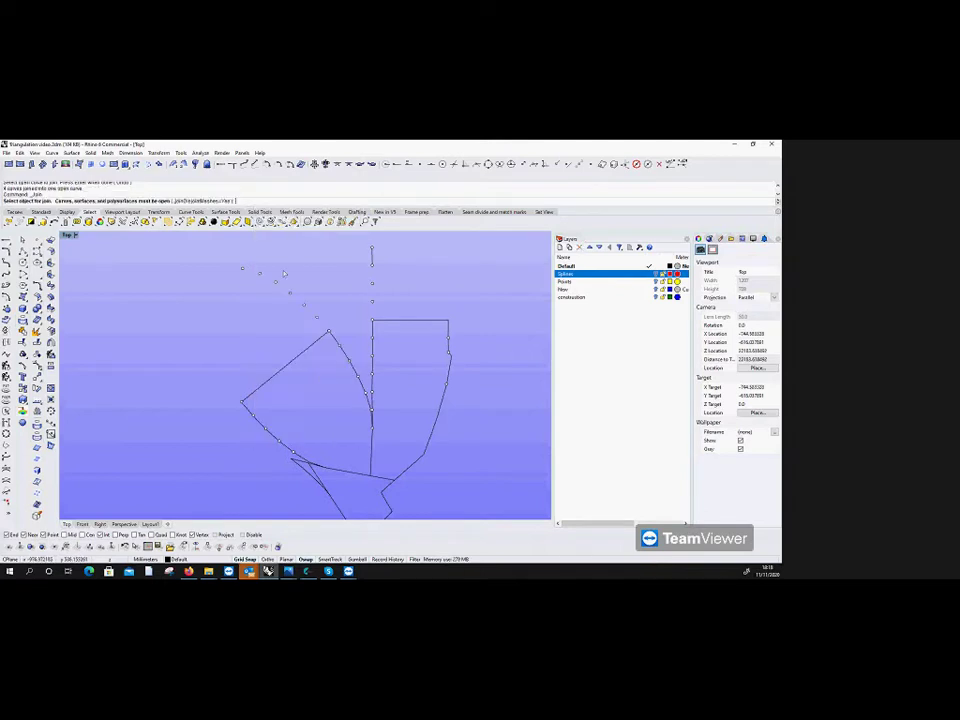
right_click(80, 255)
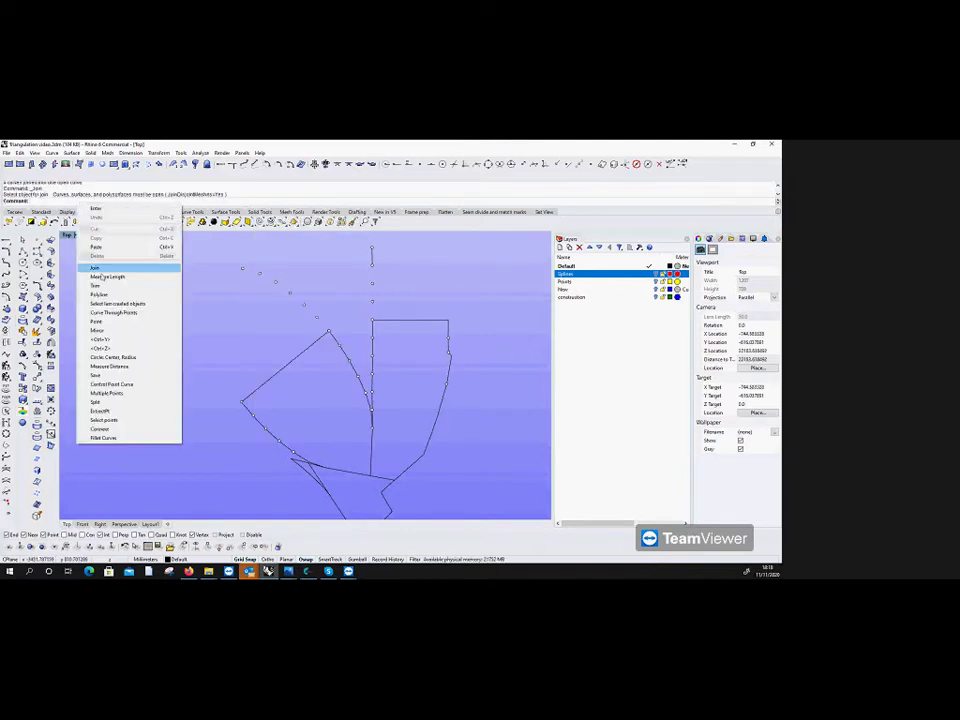
left_click(125, 268)
left_click(280, 262)
right_click(284, 260)
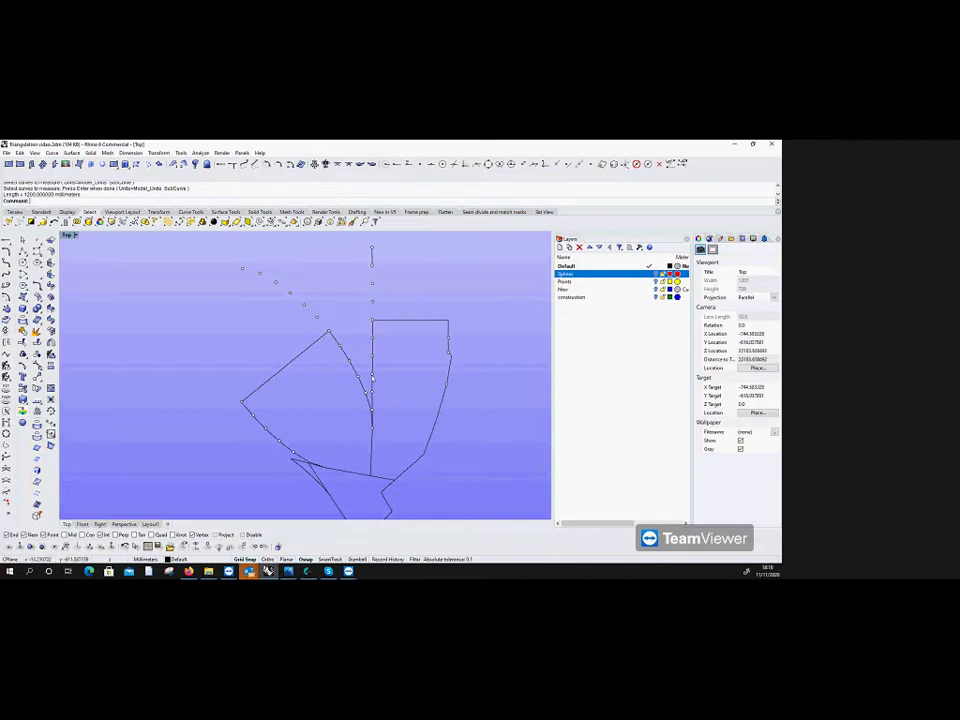
Step: Delete the leftover points above the two panels, together with all the remaining black panel curves and points
scroll(280, 288, "down", 5)
scroll(280, 286, "up", 2)
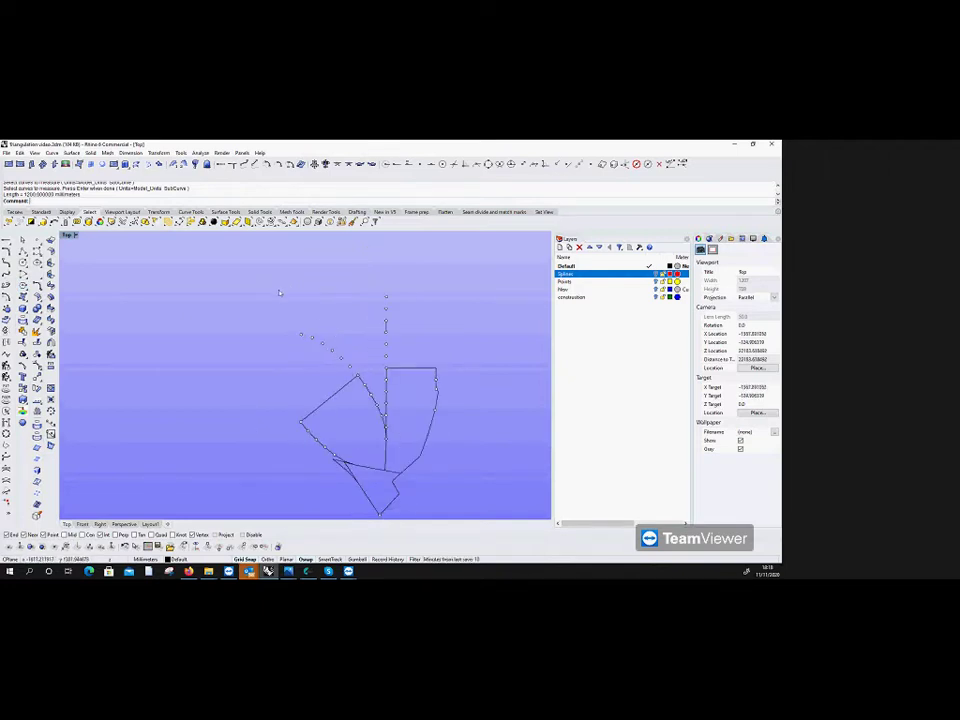
left_click_drag(280, 278, 428, 371)
key("Delete")
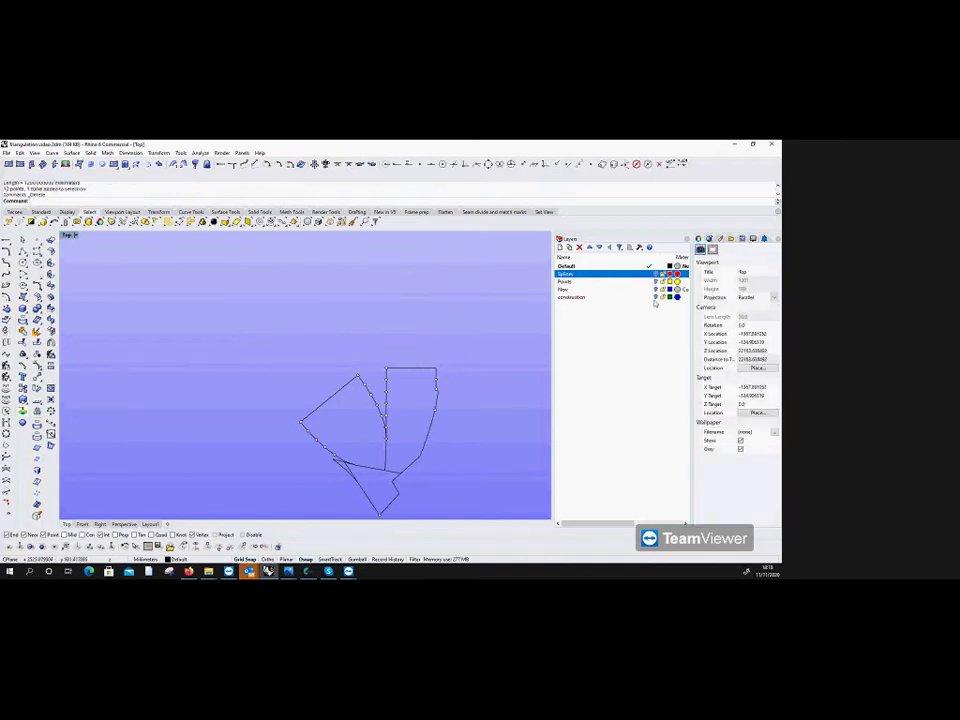
left_click_drag(185, 336, 495, 497)
key("Delete")
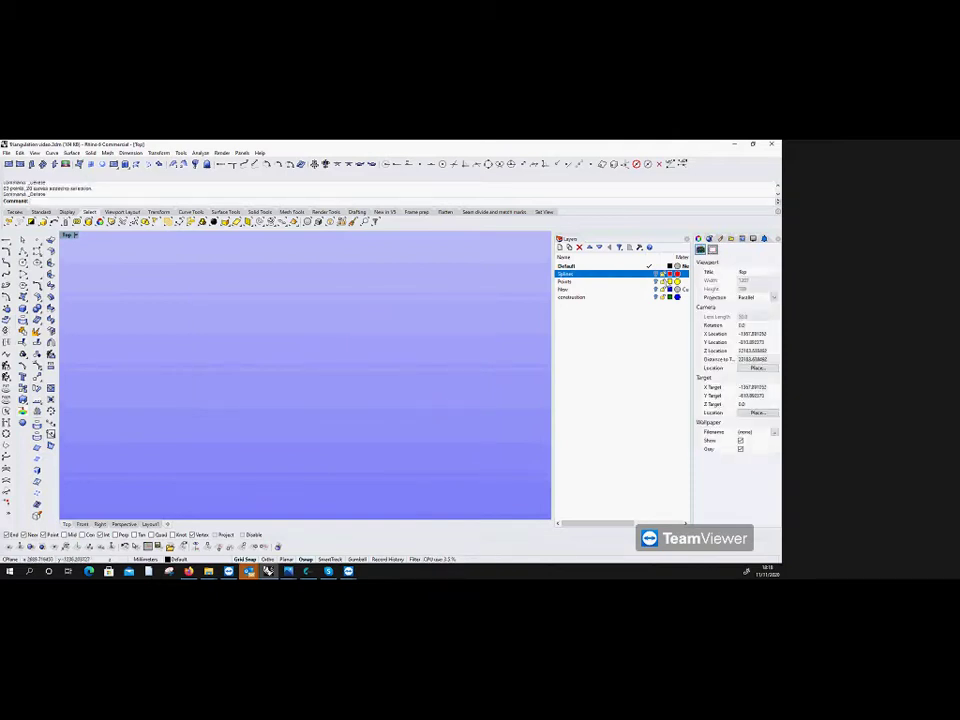
Step: Make the Splines, New and construction layers visible
left_click(655, 273)
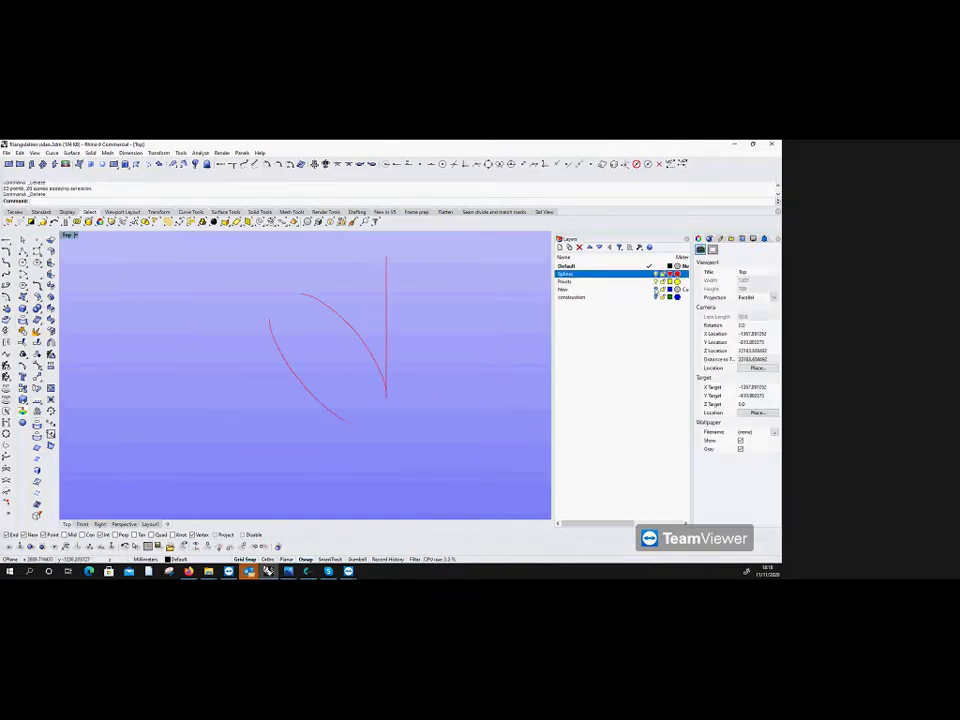
left_click(656, 289)
left_click(657, 297)
scroll(385, 464, "up", 2)
scroll(385, 464, "down", 1)
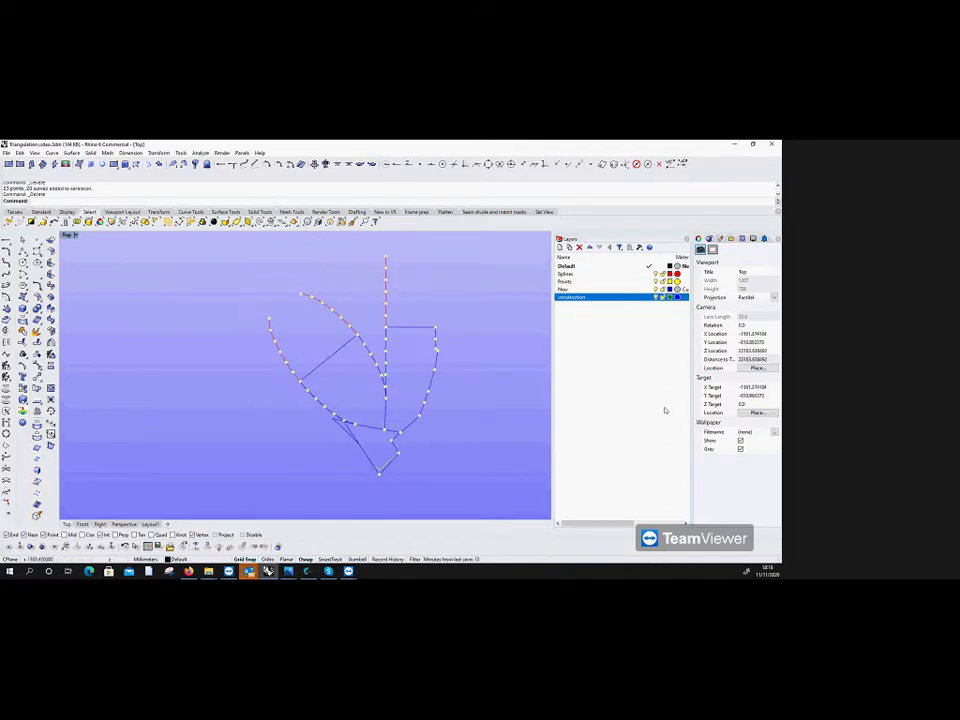
Step: Examine the narrow lower part of the pattern, especially its pointed corner and the small stepped outline beside it
scroll(385, 385, "up", 3)
scroll(380, 393, "down", 2)
scroll(380, 390, "down", 1)
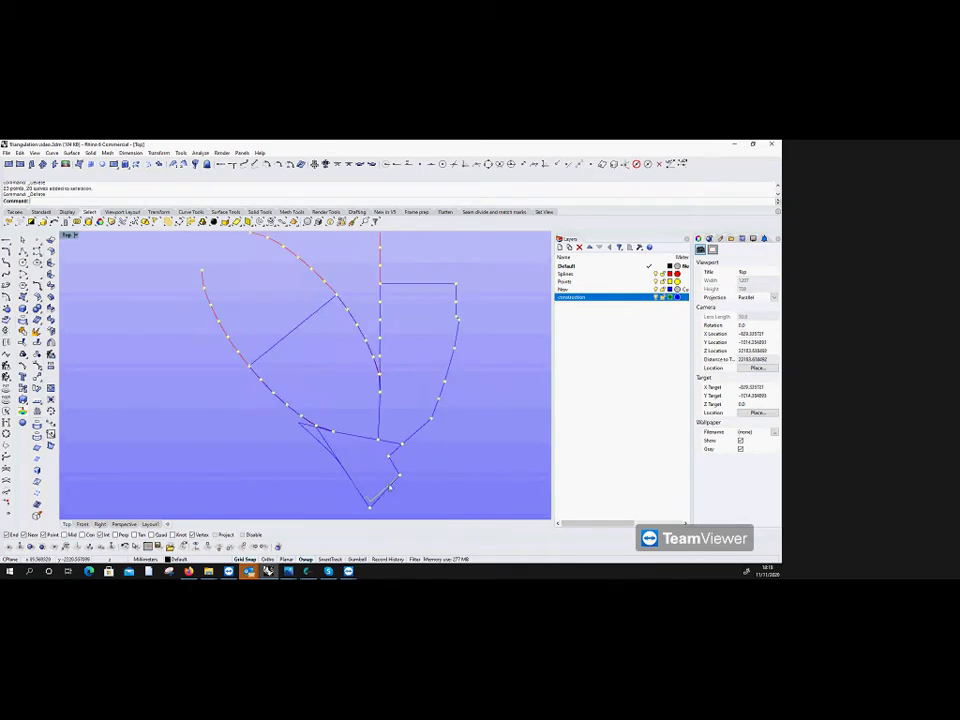
scroll(391, 487, "up", 3)
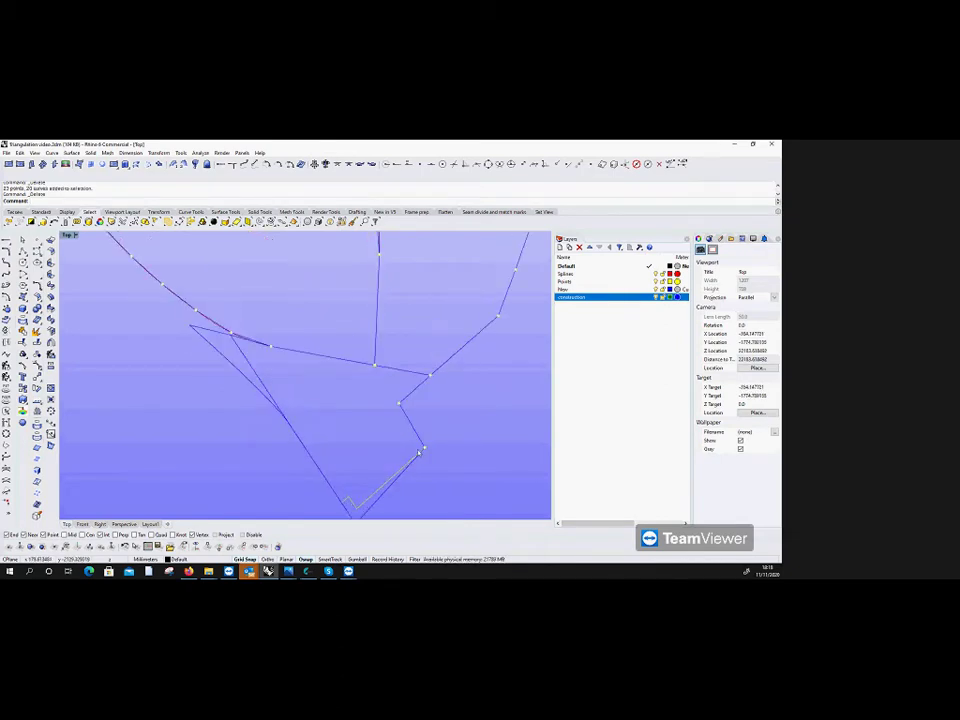
scroll(305, 471, "down", 2)
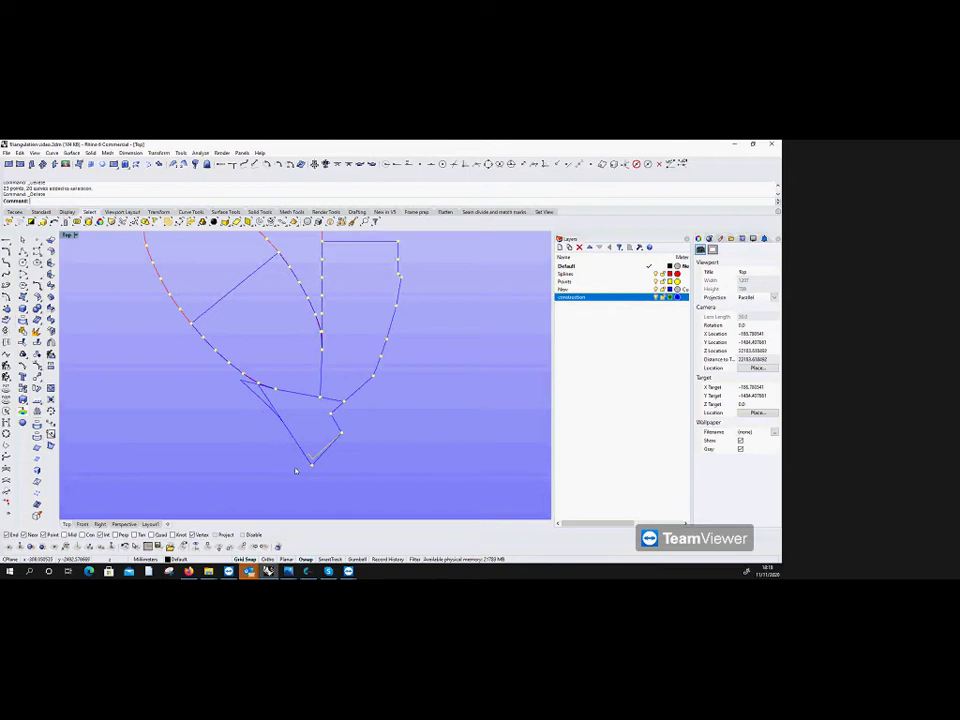
scroll(323, 458, "up", 1)
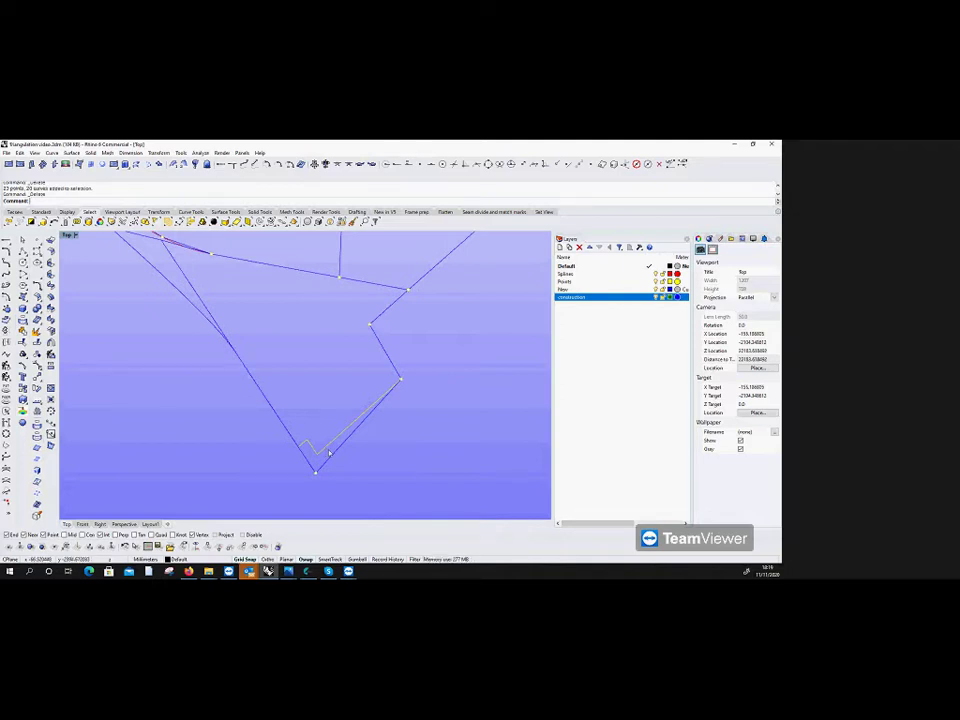
scroll(349, 448, "down", 4)
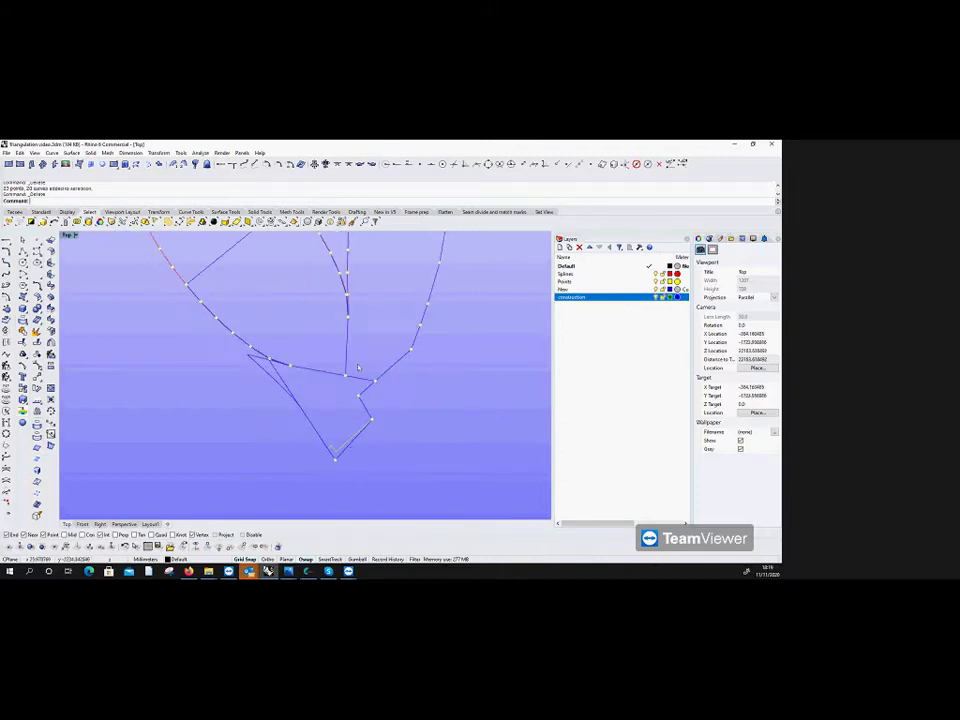
scroll(293, 336, "down", 1)
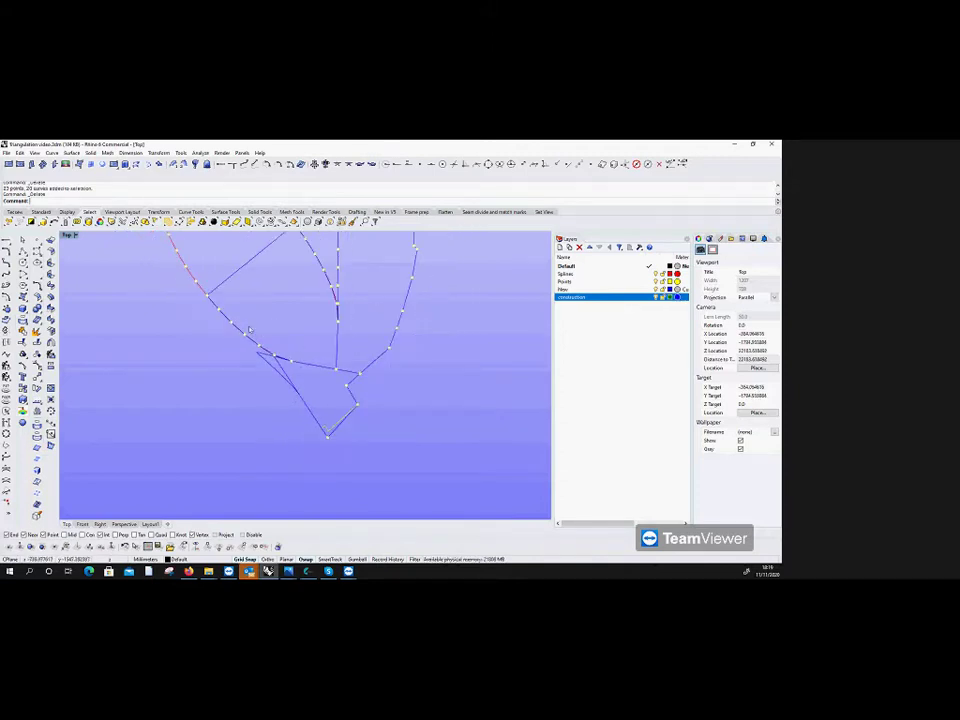
scroll(340, 447, "up", 5)
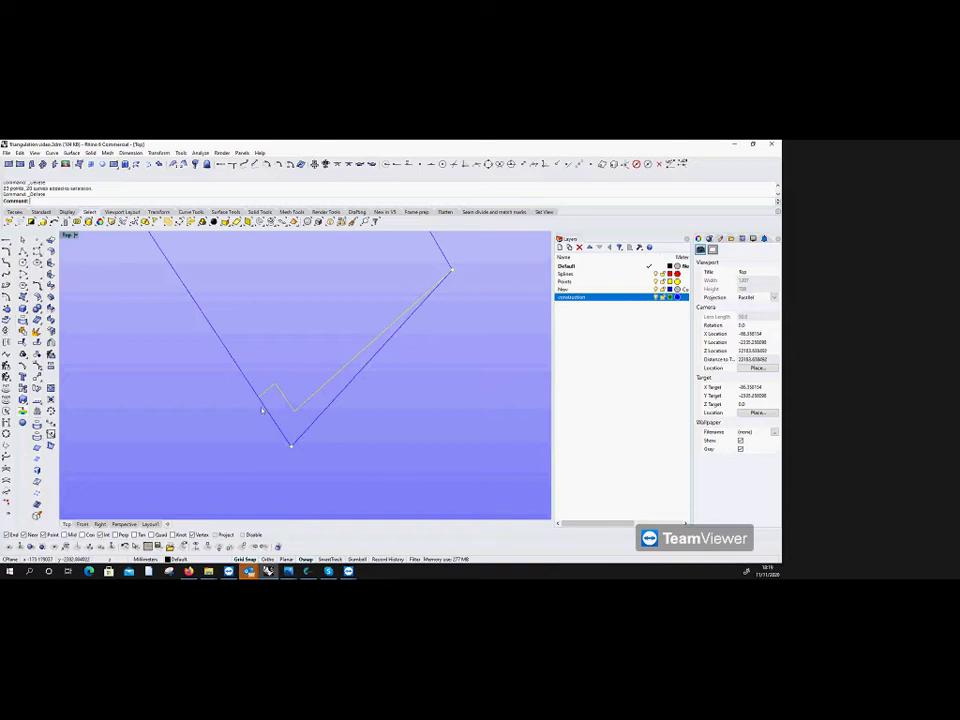
scroll(277, 398, "down", 8)
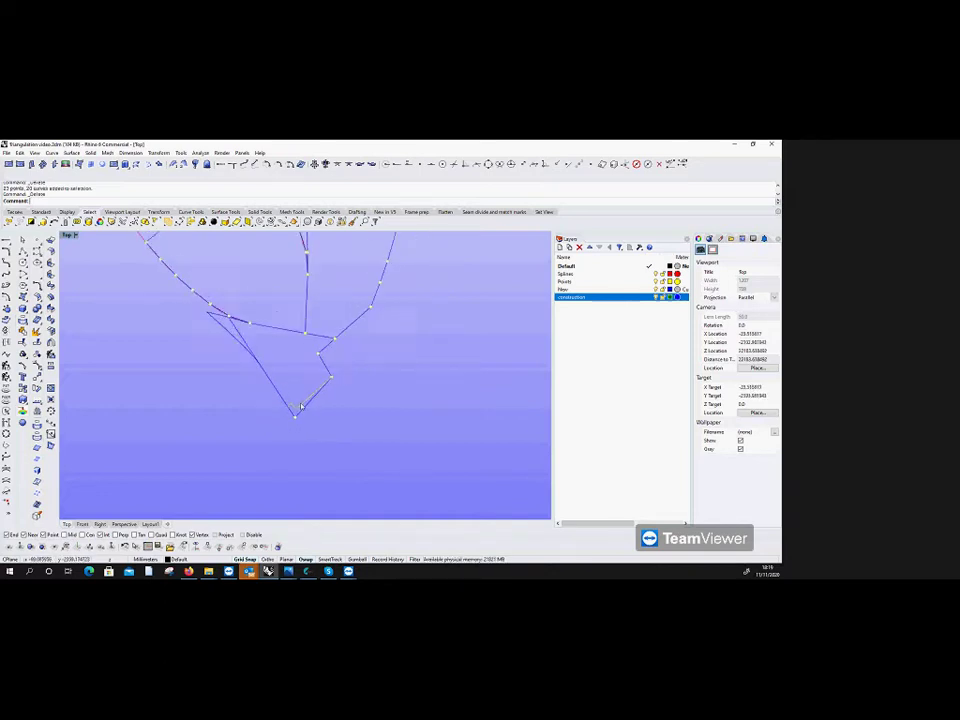
scroll(280, 360, "up", 3)
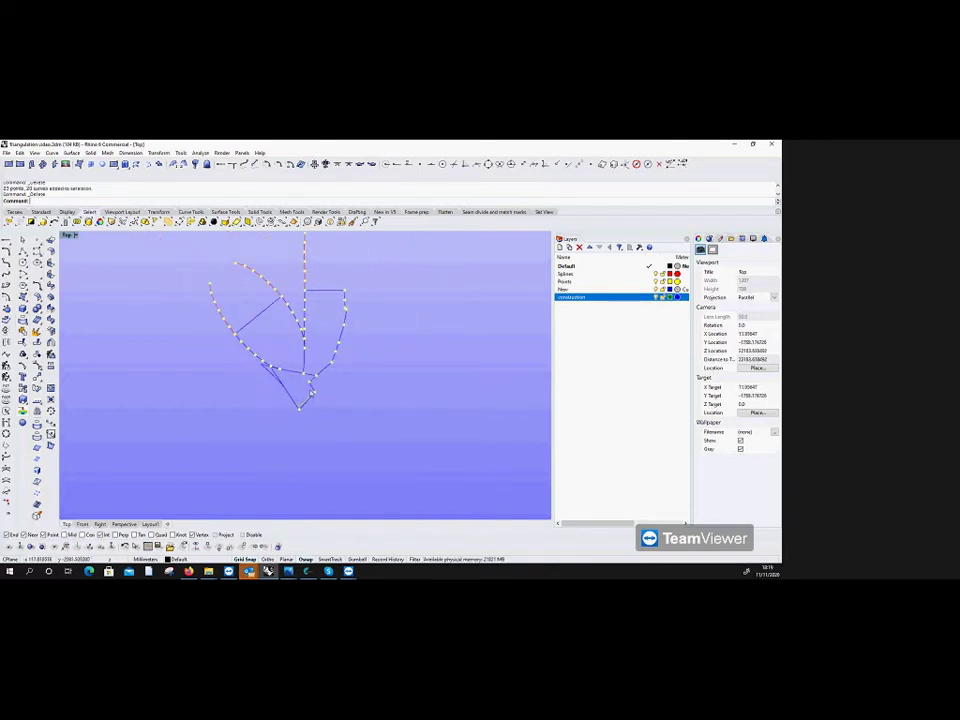
Step: Select all the points in the drawing and assign them to the Points layer
left_click(565, 281)
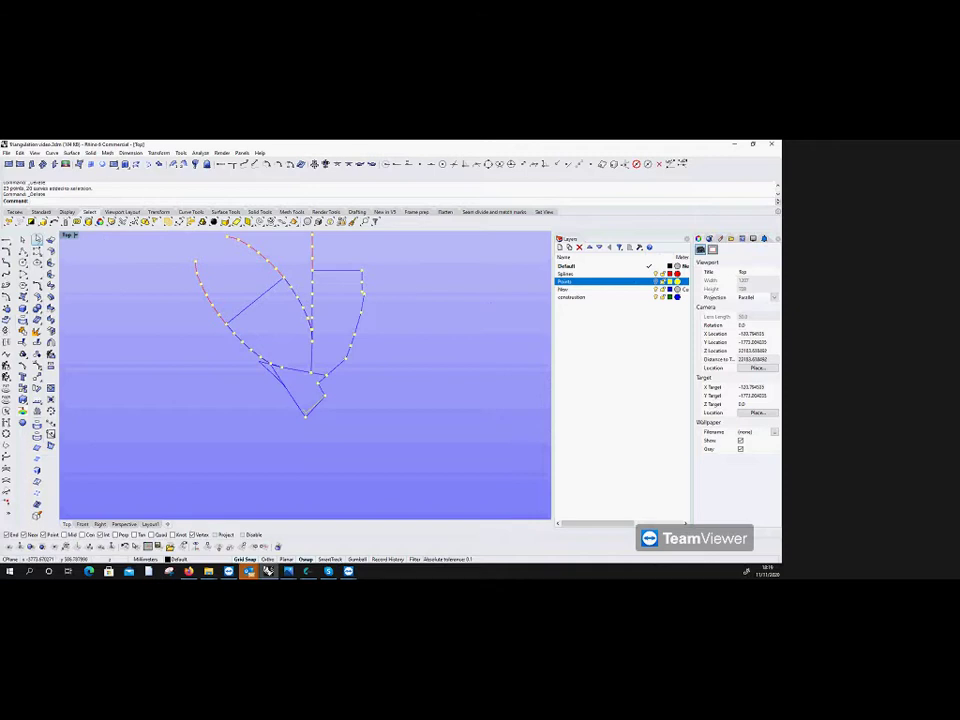
left_click(121, 222)
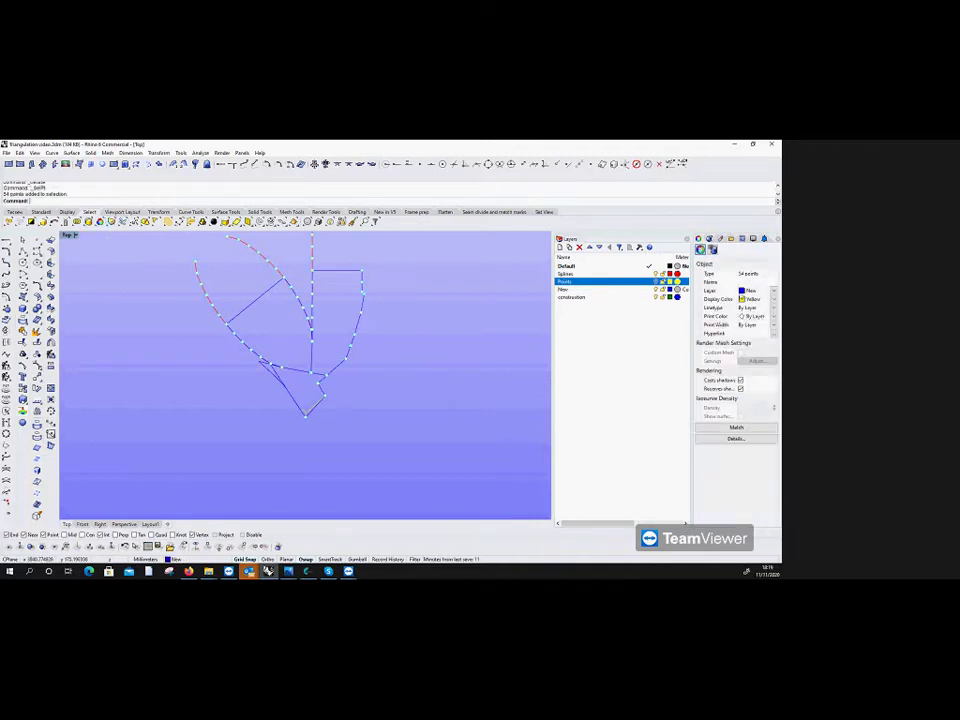
left_click(762, 291)
left_click(745, 315)
Step: Delete the large construction circle surrounding the pattern
scroll(379, 415, "down", 3)
scroll(379, 415, "up", 2)
scroll(379, 415, "down", 2)
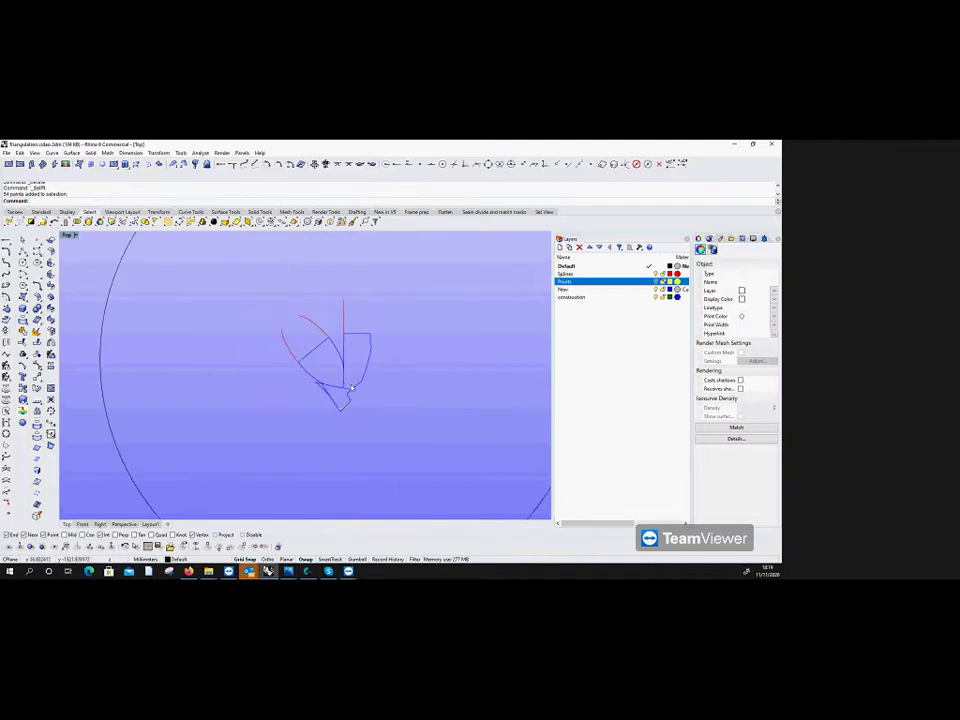
left_click(113, 446)
key("Delete")
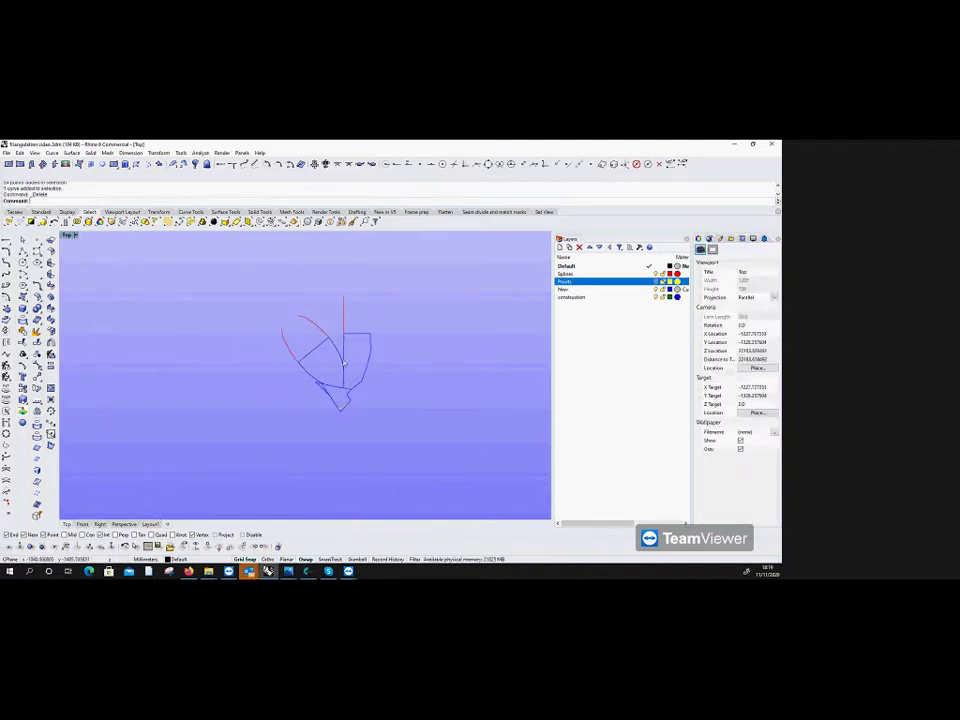
Step: Hide the construction layer
left_click(642, 297)
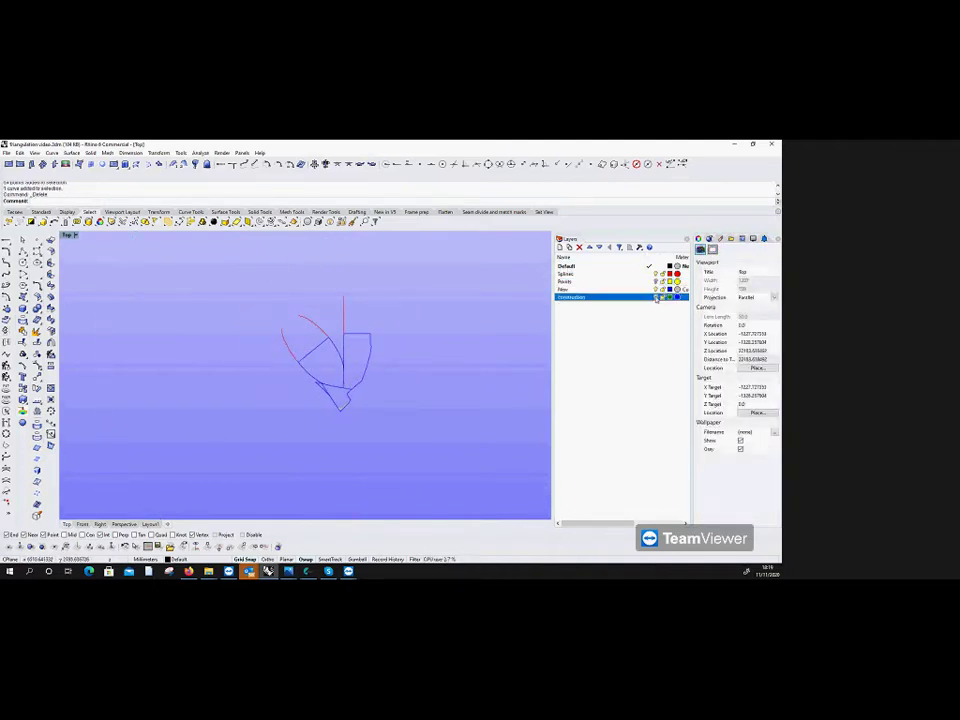
scroll(330, 360, "up", 3)
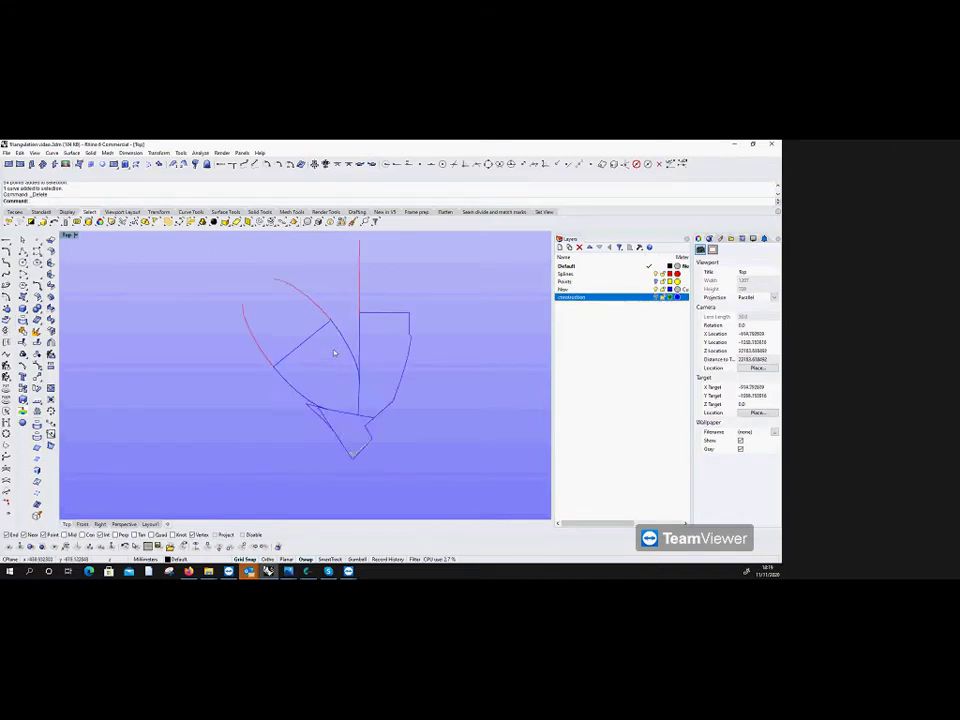
scroll(334, 354, "down", 2)
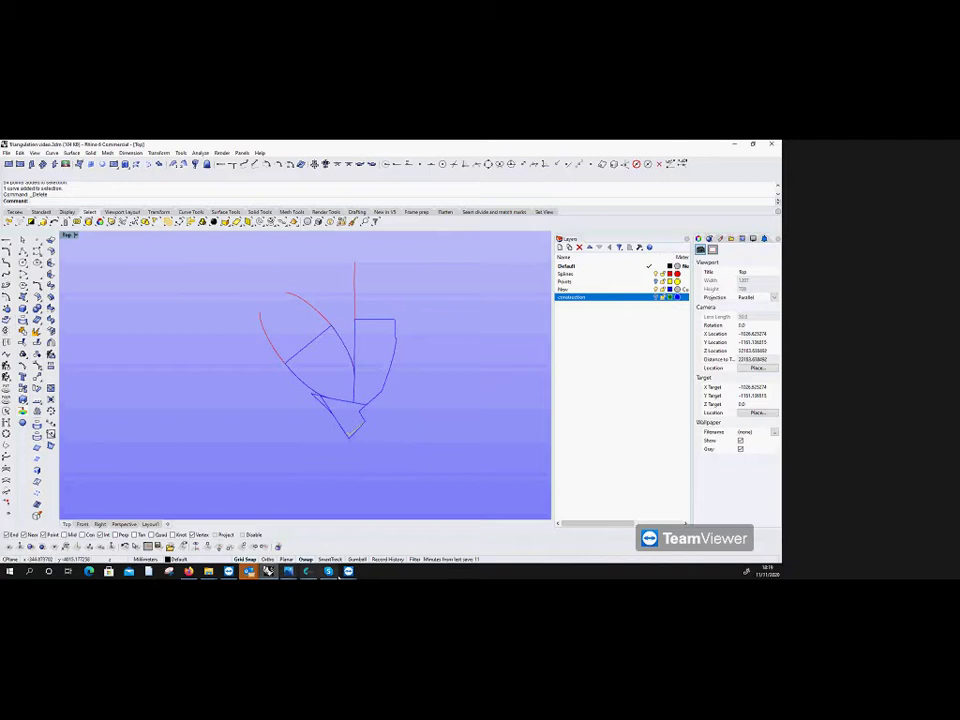
Step: Switch to File Explorer, look through the folder tree of the work-photos drive and open the licom network drive
left_click(348, 571)
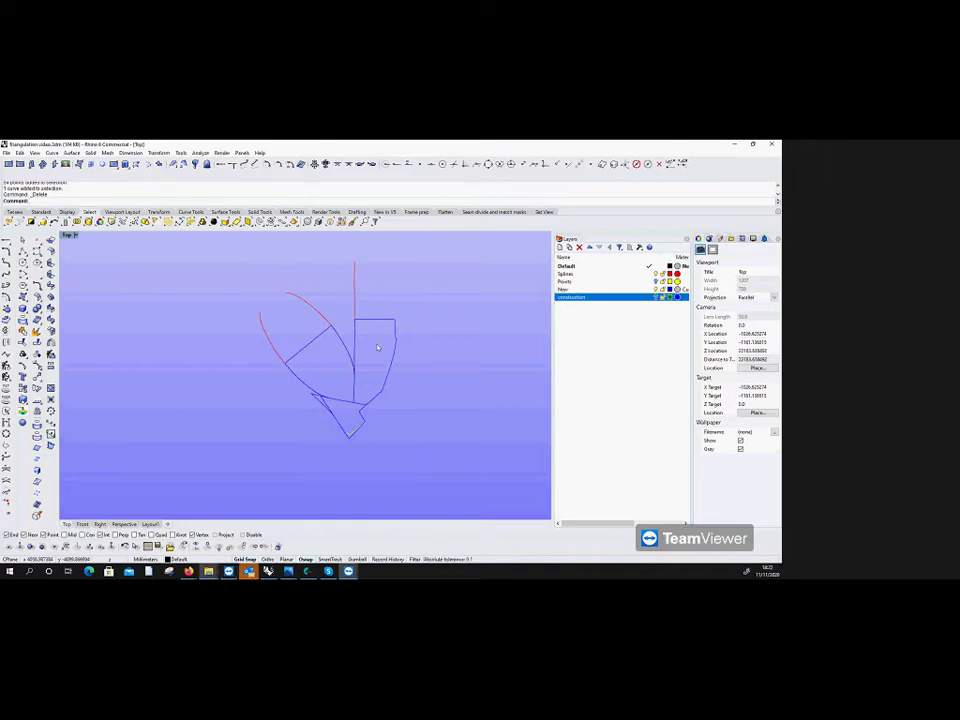
left_click(208, 571)
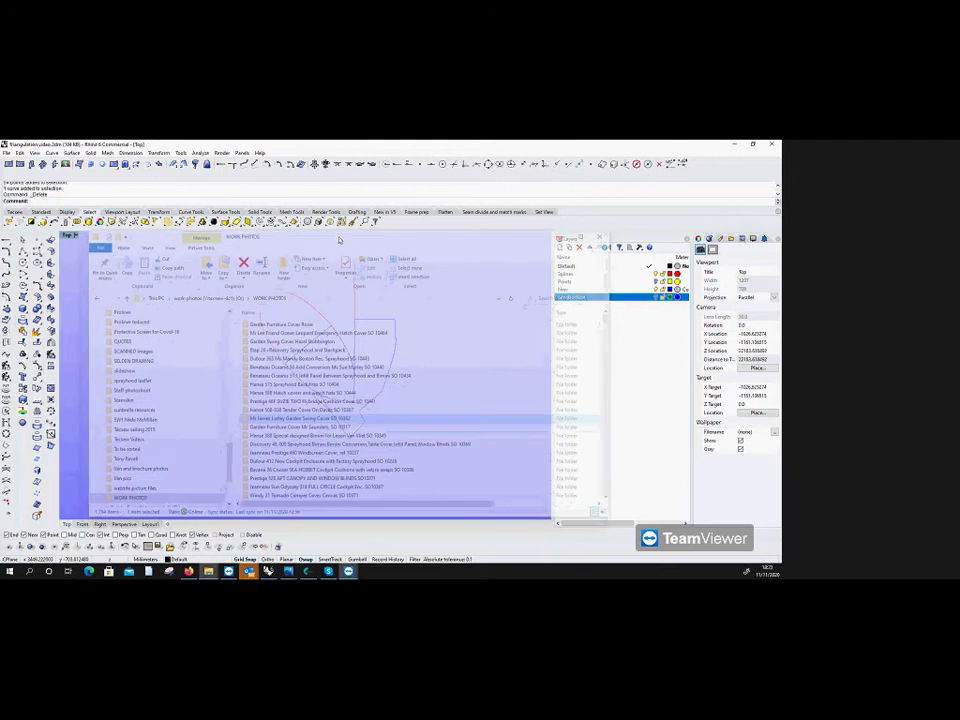
scroll(200, 377, "up", 15)
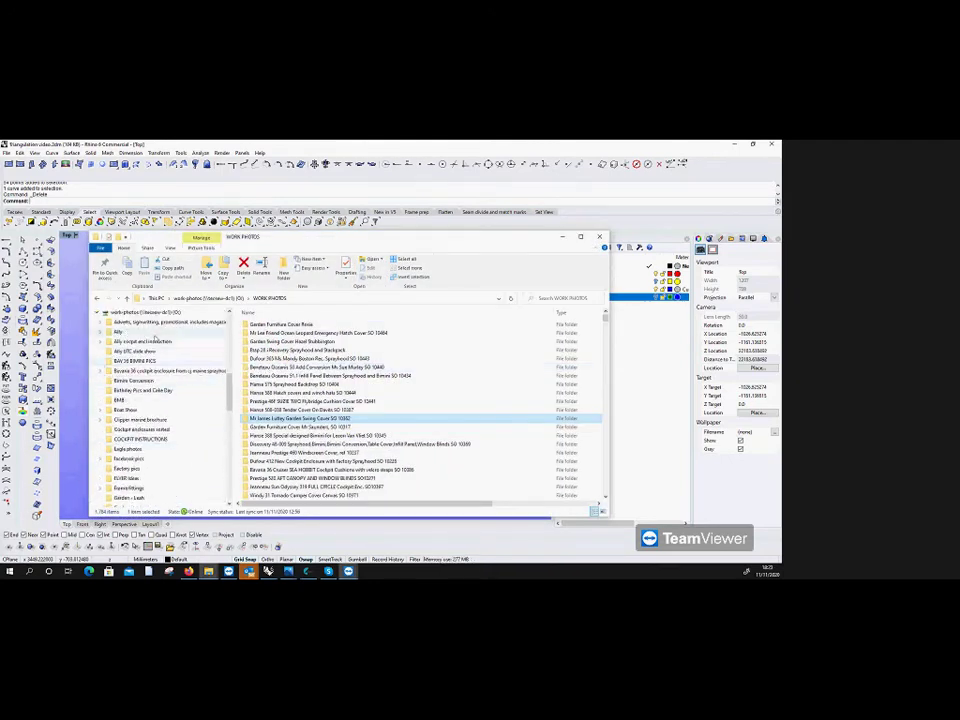
scroll(167, 427, "down", 3)
scroll(166, 425, "down", 6)
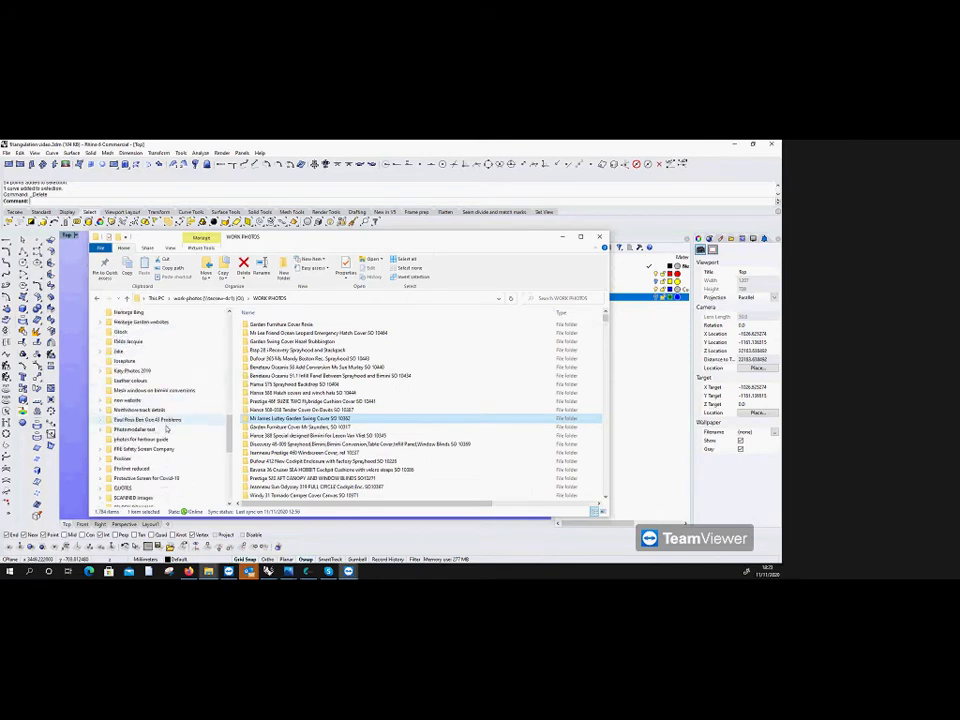
scroll(168, 434, "down", 3)
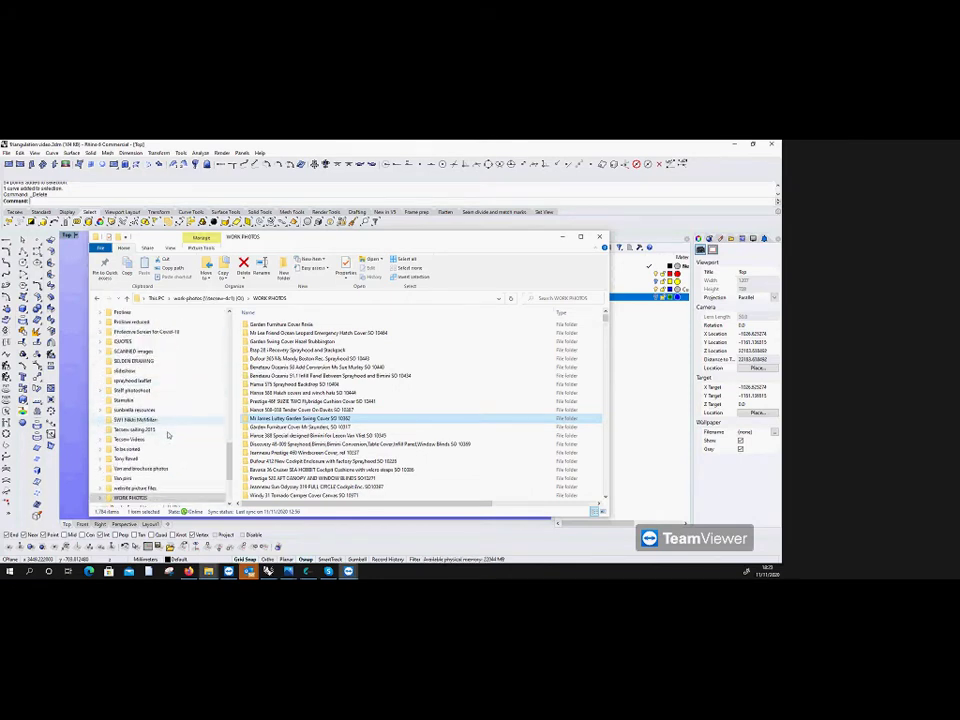
scroll(163, 452, "down", 1)
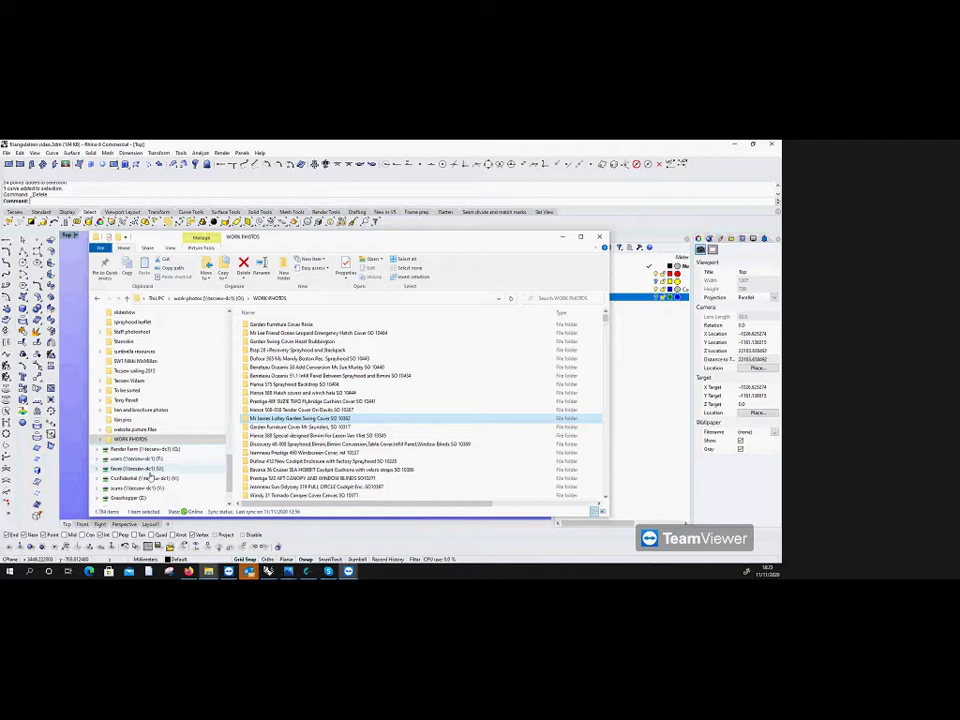
scroll(145, 460, "down", 1)
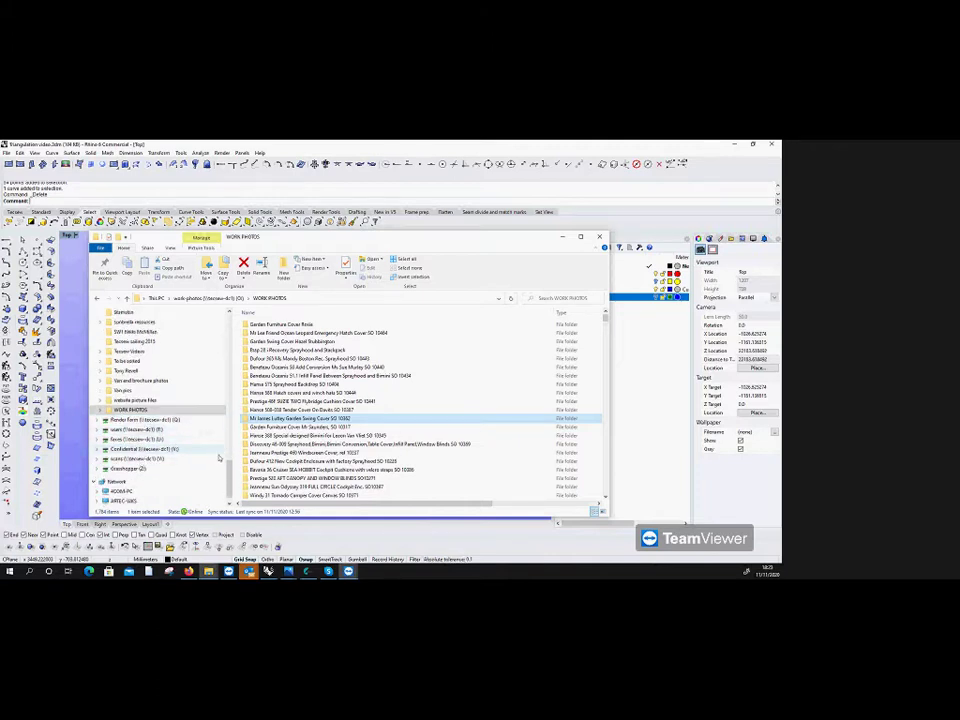
scroll(222, 400, "up", 10)
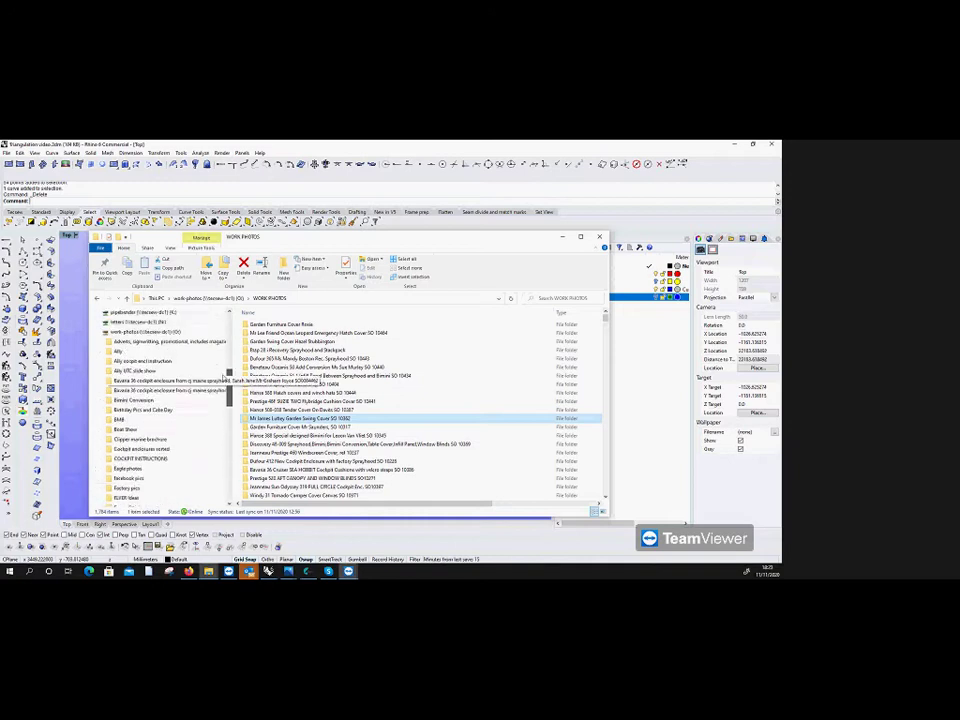
left_click(135, 312)
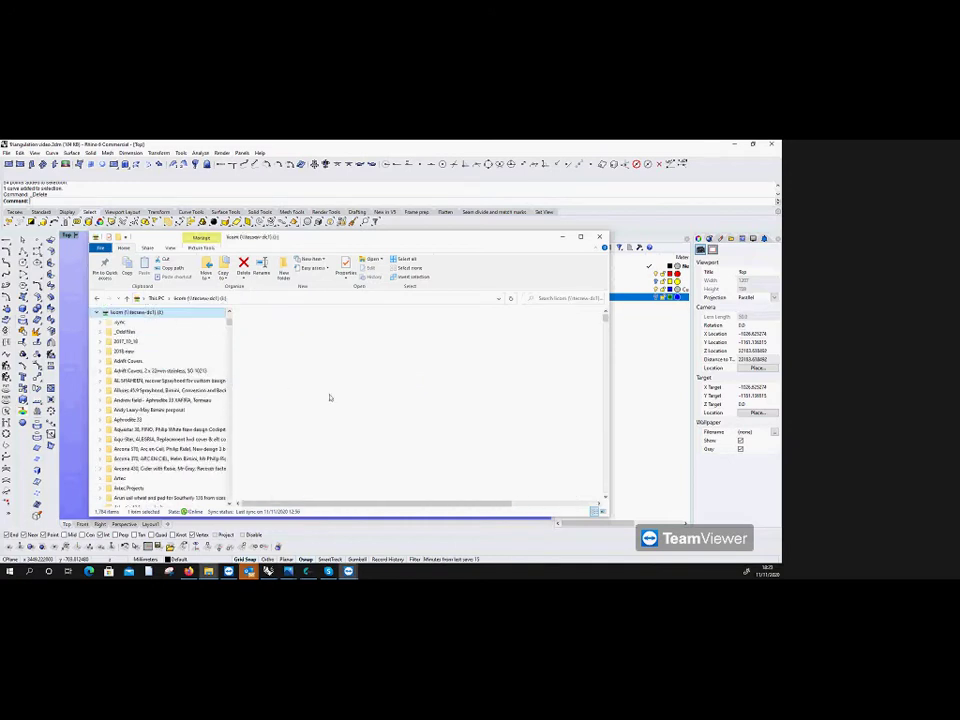
Step: Find the Beneteau Oceanis 30.1 Sprayhood and Full scan folder and open its Renders subfolder
scroll(360, 429, "down", 5)
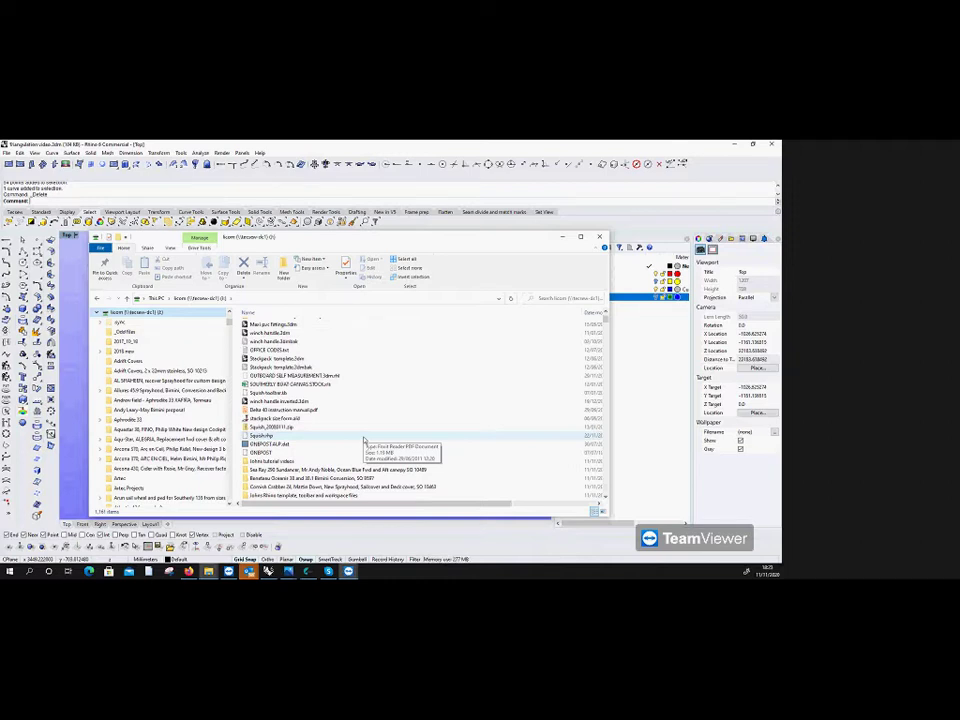
scroll(495, 456, "down", 3)
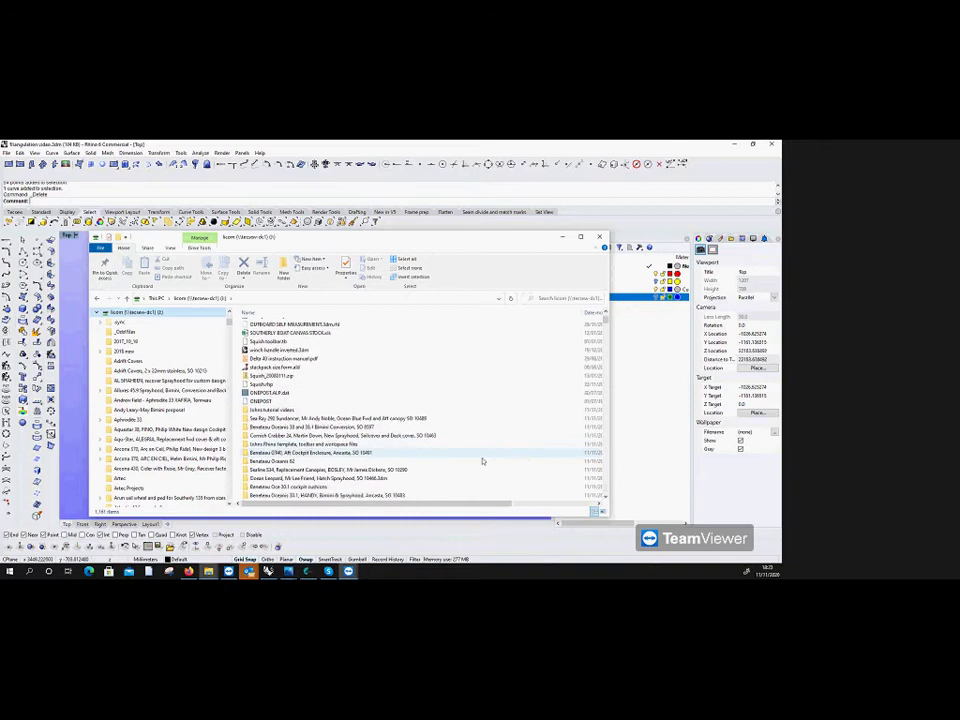
scroll(480, 461, "down", 6)
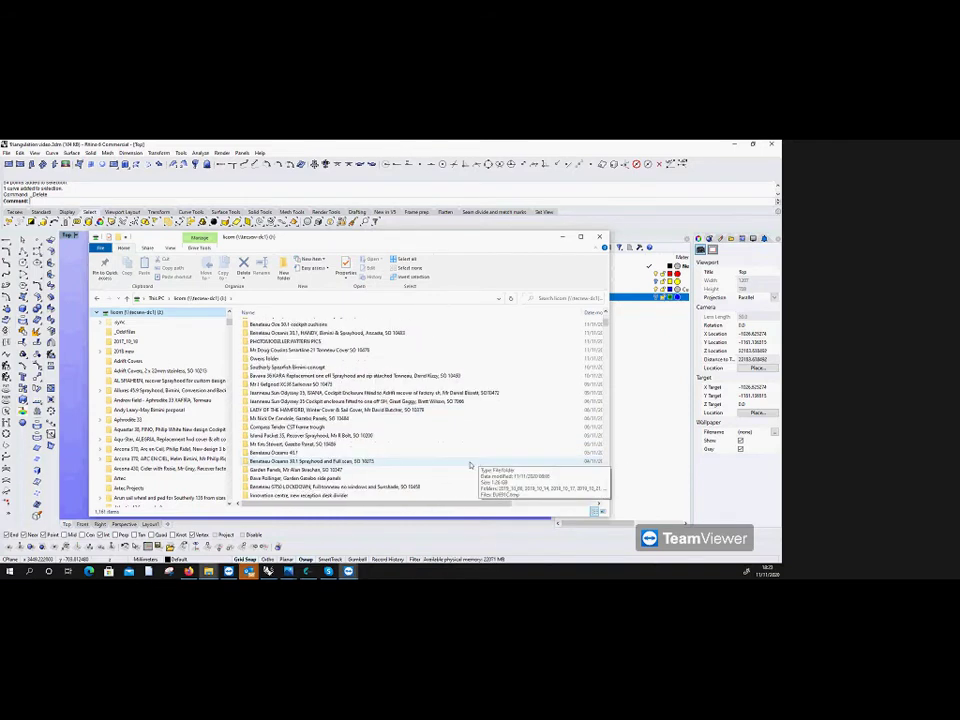
double_click(359, 460)
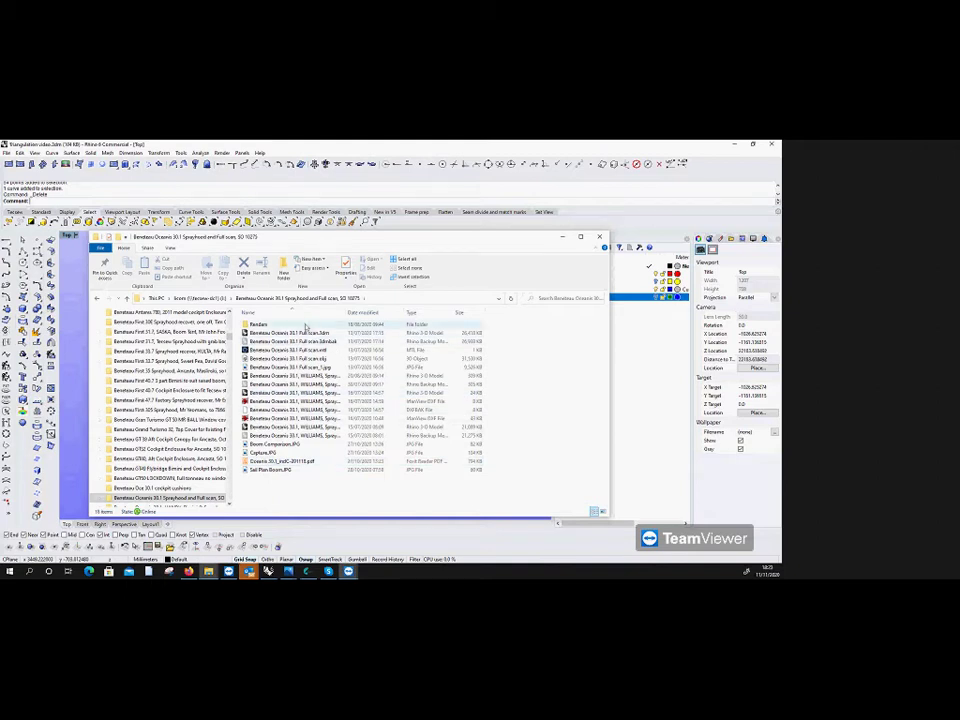
double_click(305, 325)
Step: Show the render files as large thumbnails, examine the sprayhood and scanned-data images, and close the folder window
right_click(339, 448)
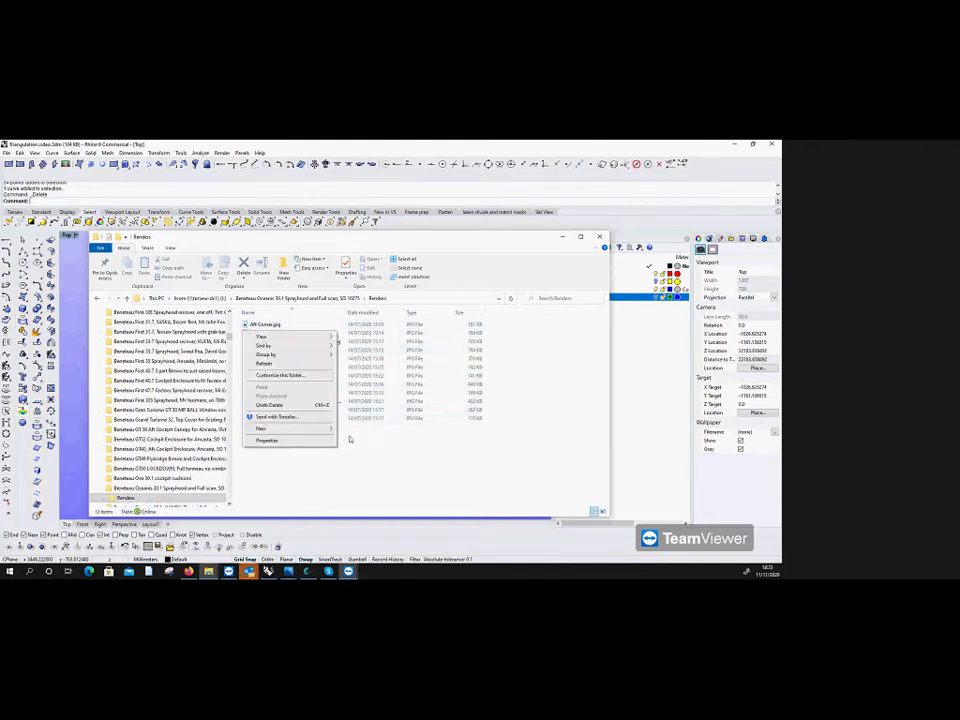
mouse_move(300, 337)
left_click(364, 337)
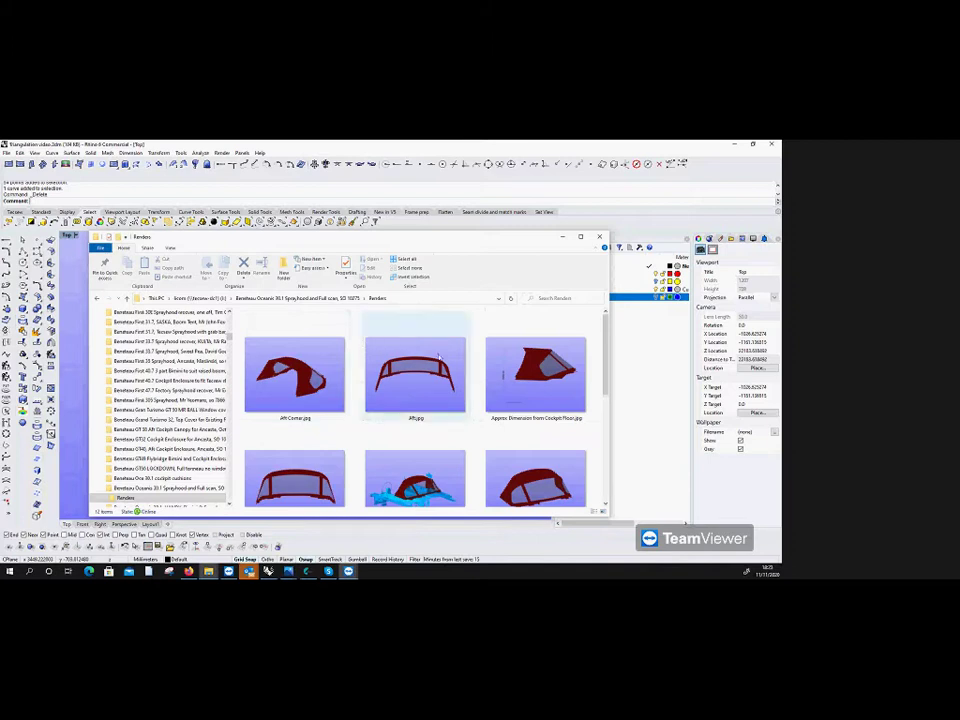
scroll(536, 393, "down", 5)
scroll(533, 400, "up", 4)
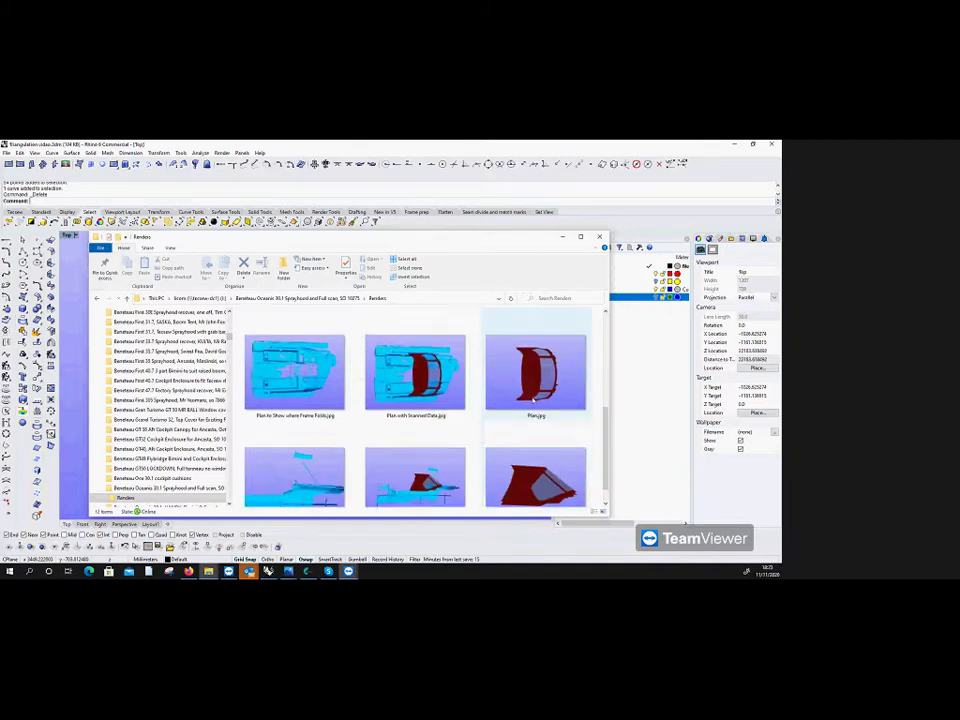
scroll(533, 400, "down", 3)
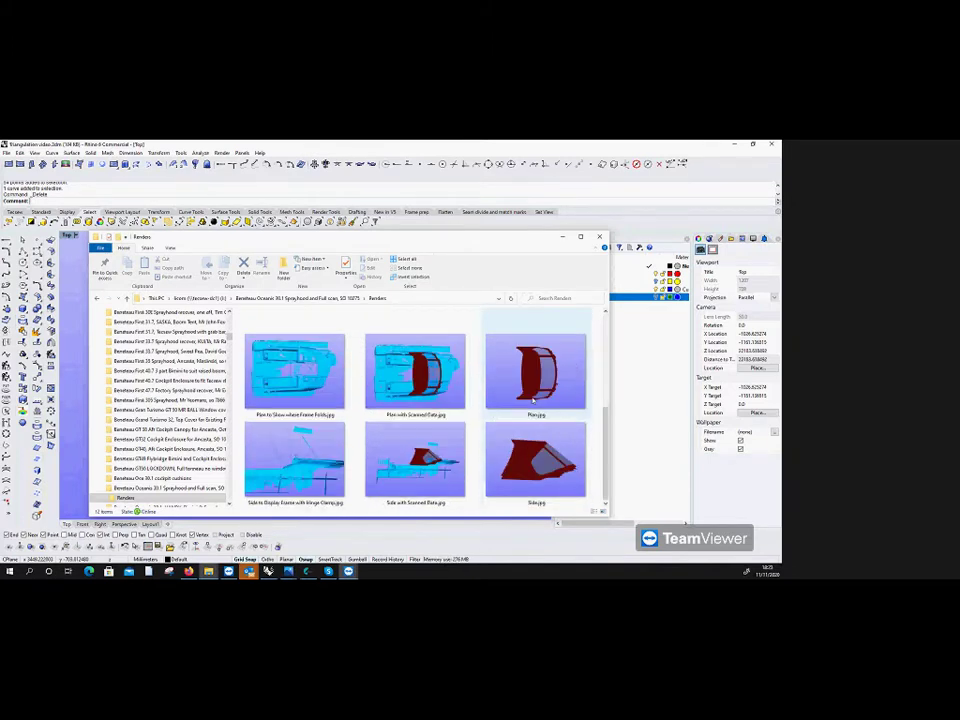
scroll(532, 399, "up", 3)
scroll(533, 400, "down", 3)
scroll(533, 400, "up", 3)
scroll(533, 400, "down", 3)
left_click(600, 238)
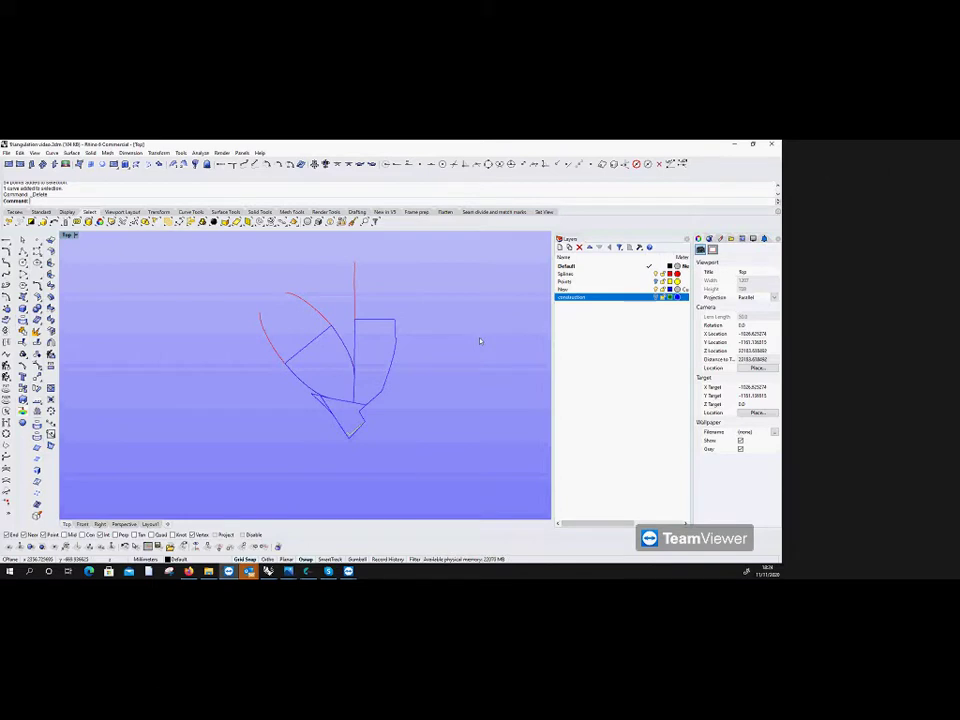
Step: Hide the Points, New and Splines layers to clear the drawing area
scroll(388, 285, "down", 5)
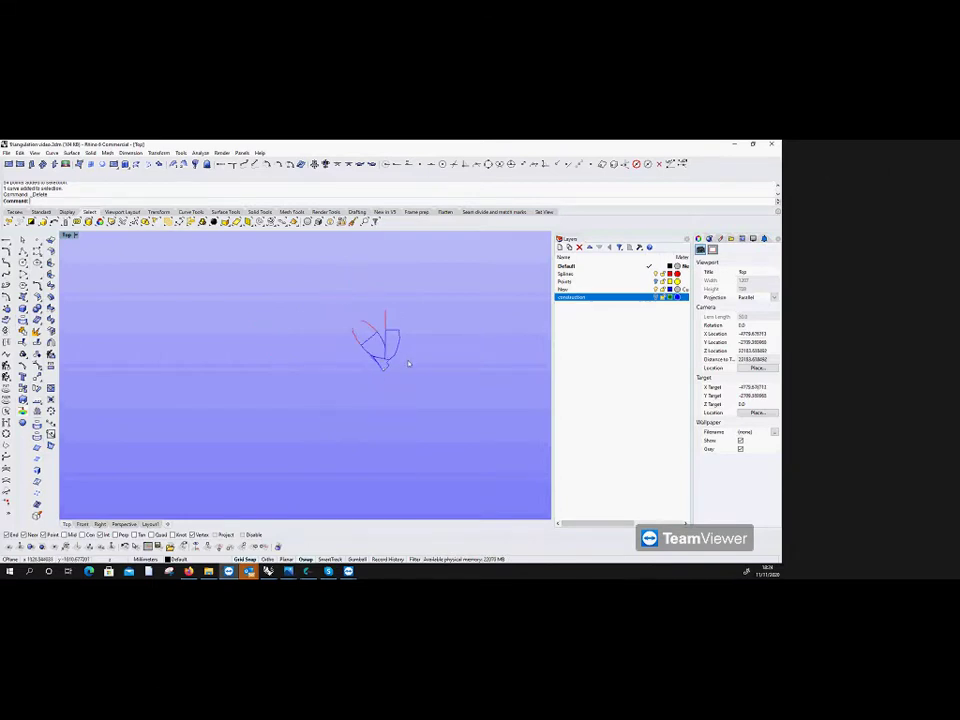
left_click_drag(382, 316, 325, 335)
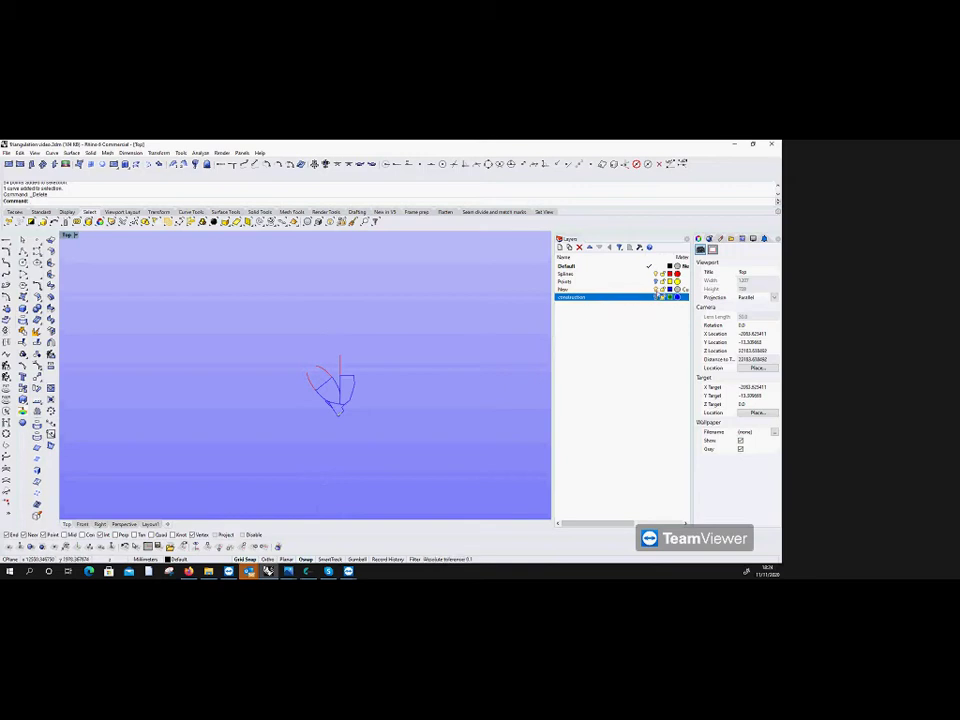
left_click(656, 289)
left_click(656, 273)
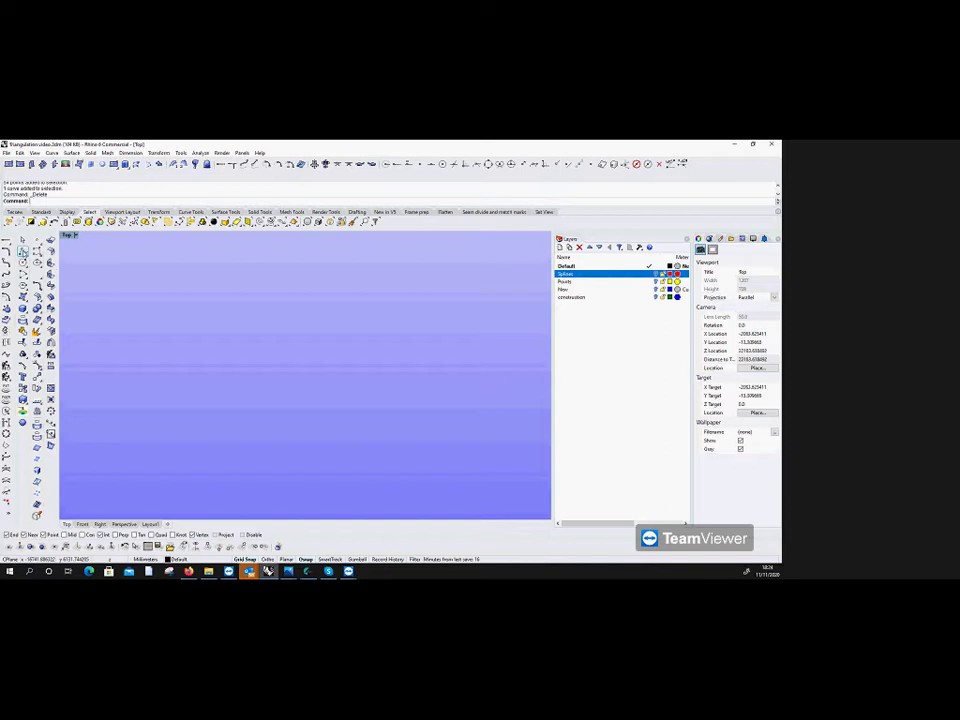
Step: Start a polyline at the origin and draw a 4500 mm horizontal base segment with Ortho on
left_click(23, 251)
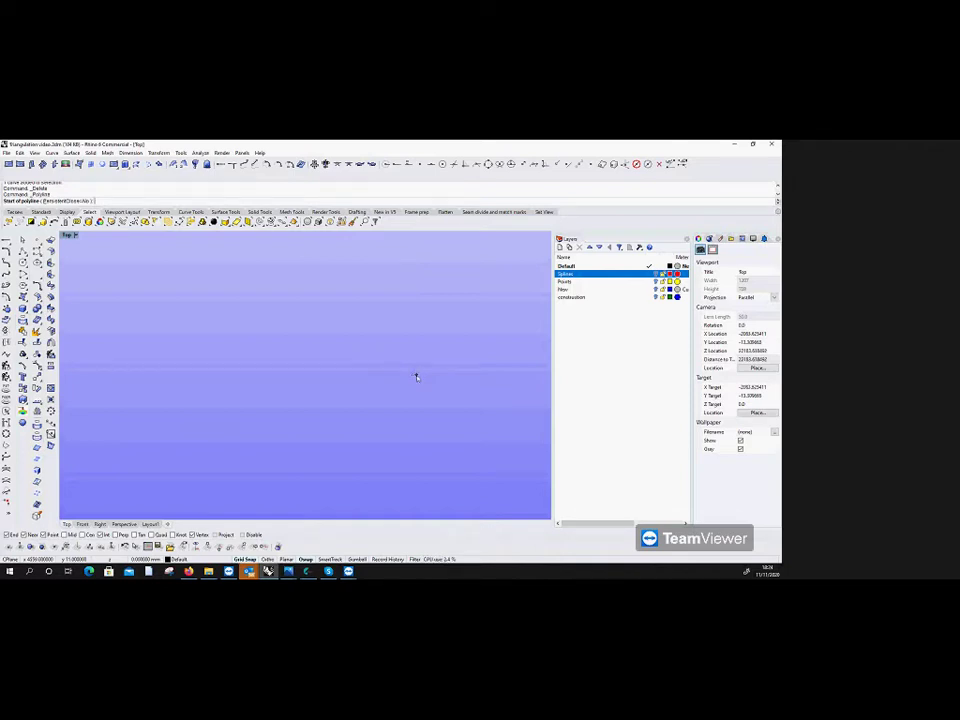
left_click(340, 375)
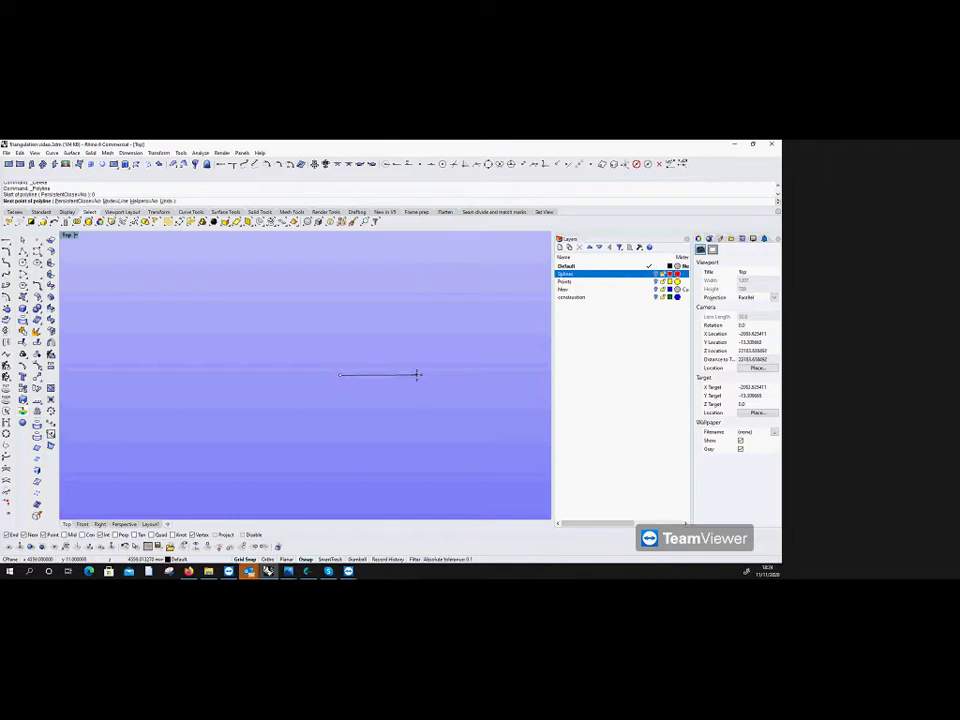
type("4500")
key("Return")
scroll(405, 385, "down", 2)
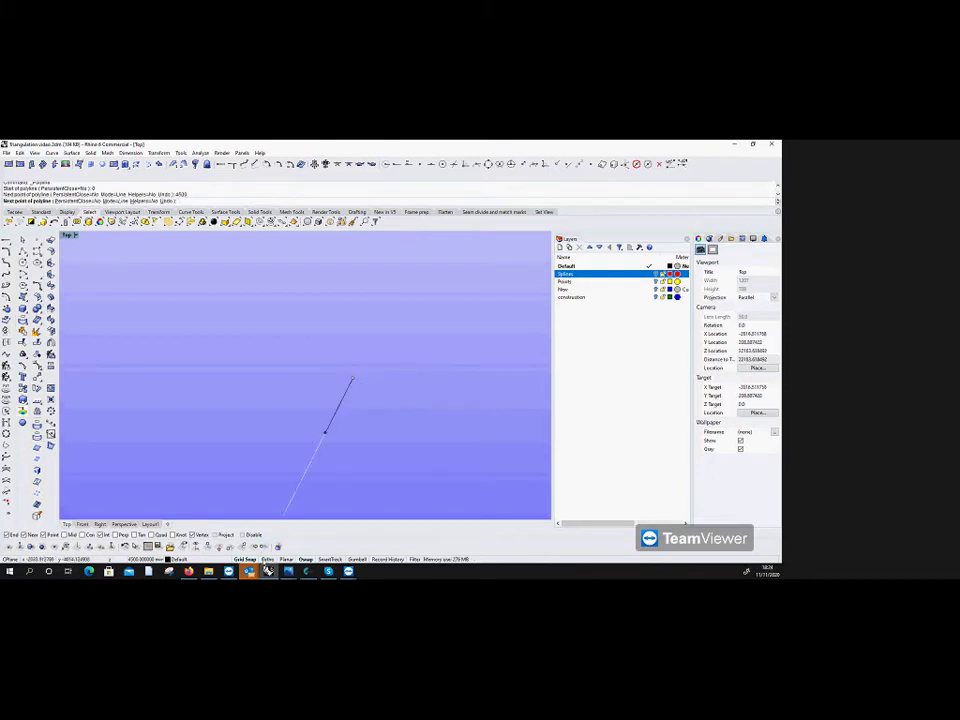
left_click(450, 400)
Step: Add a 230 mm upright segment at the far end of the base line and finish the polyline
scroll(450, 385, "up", 3)
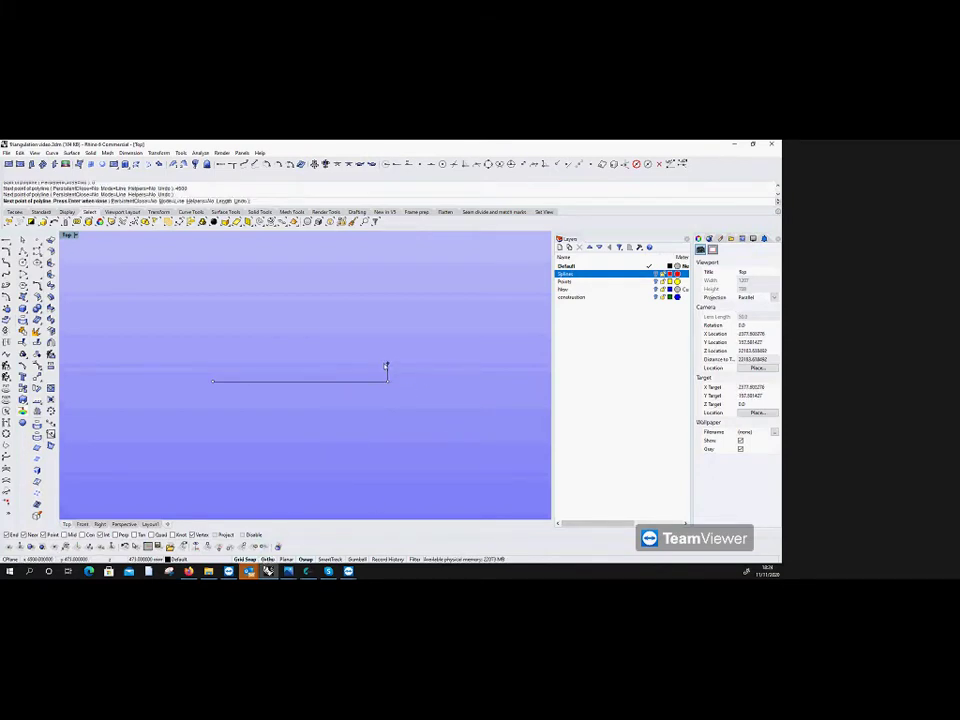
key("Return")
scroll(370, 355, "up", 5)
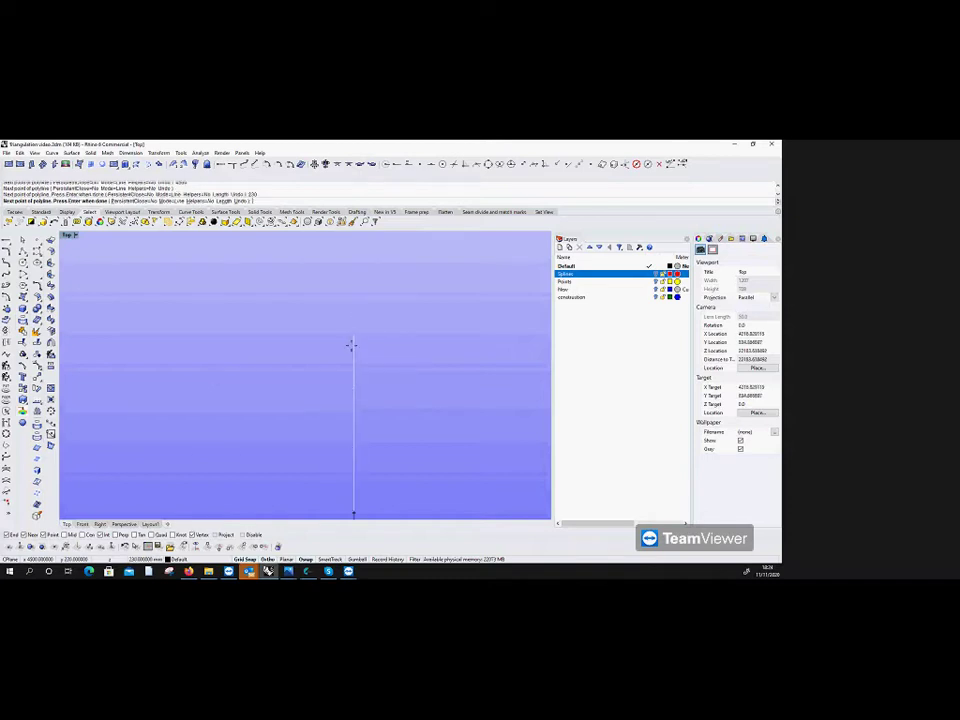
left_click(360, 407)
scroll(362, 408, "down", 2)
key("Return")
key("Return")
scroll(368, 407, "down", 5)
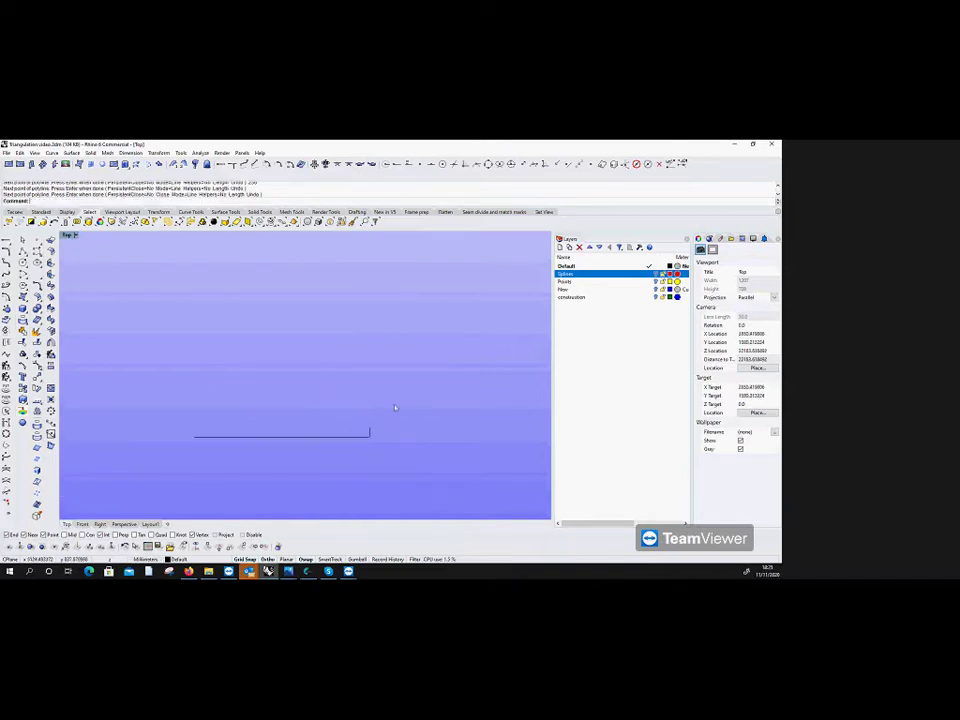
Step: Start a new polyline at the origin end of the base line with a 1500 mm vertical segment
left_click(302, 428)
scroll(310, 422, "up", 2)
type("1500")
key("Return")
left_click(304, 412)
Step: Continue the polyline from the top of the tall upright 180 mm horizontally and 120 mm downwards
scroll(304, 412, "up", 3)
type("18")
key("Return")
scroll(297, 400, "up", 3)
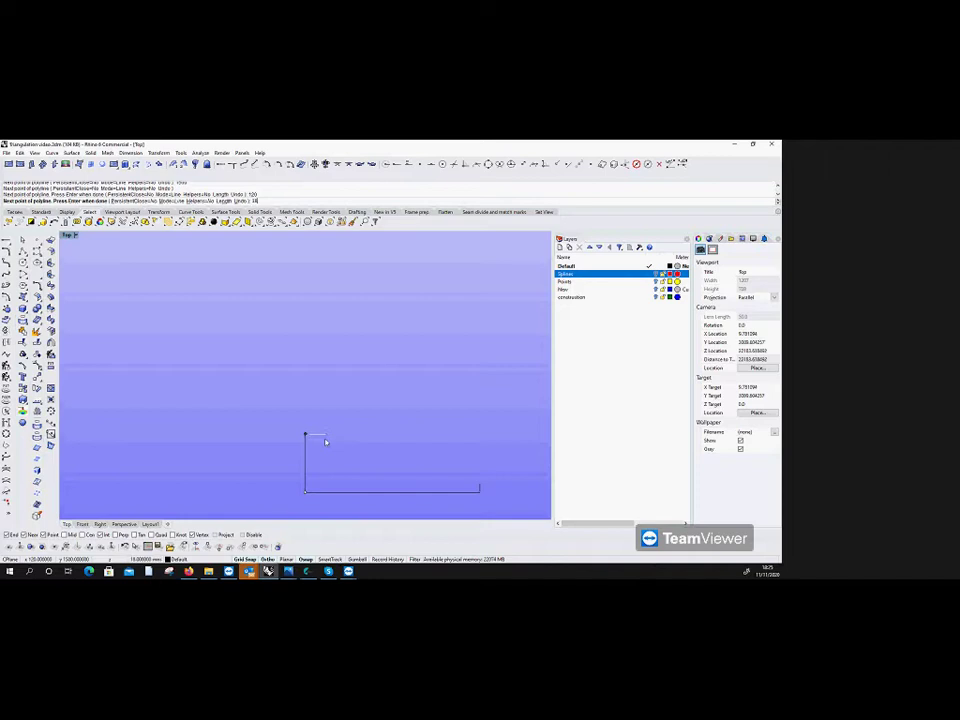
key("Return")
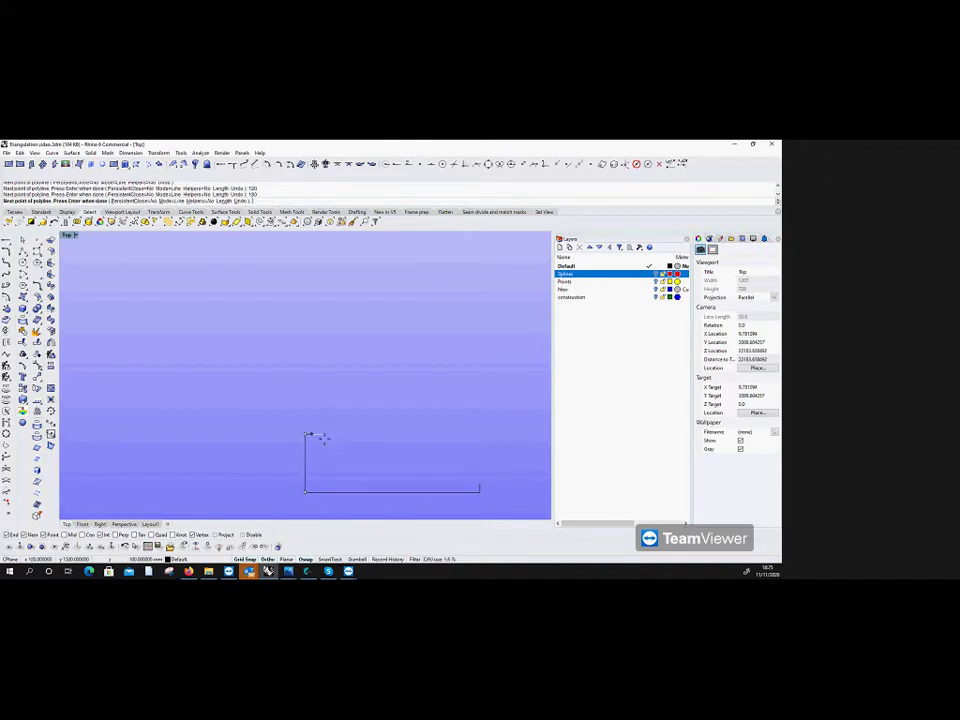
scroll(318, 437, "up", 3)
type("120")
key("Return")
left_click(308, 435)
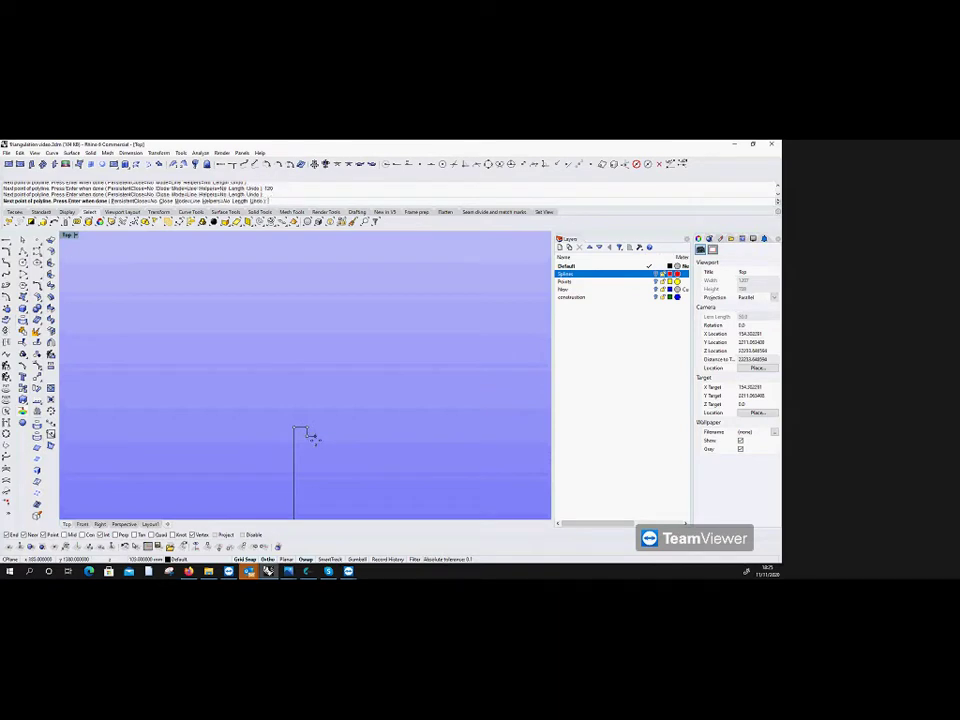
Step: Add a short horizontal ledge and, with Ortho off, two sloping segments ending at the top of the 230 mm upright
scroll(325, 446, "up", 3)
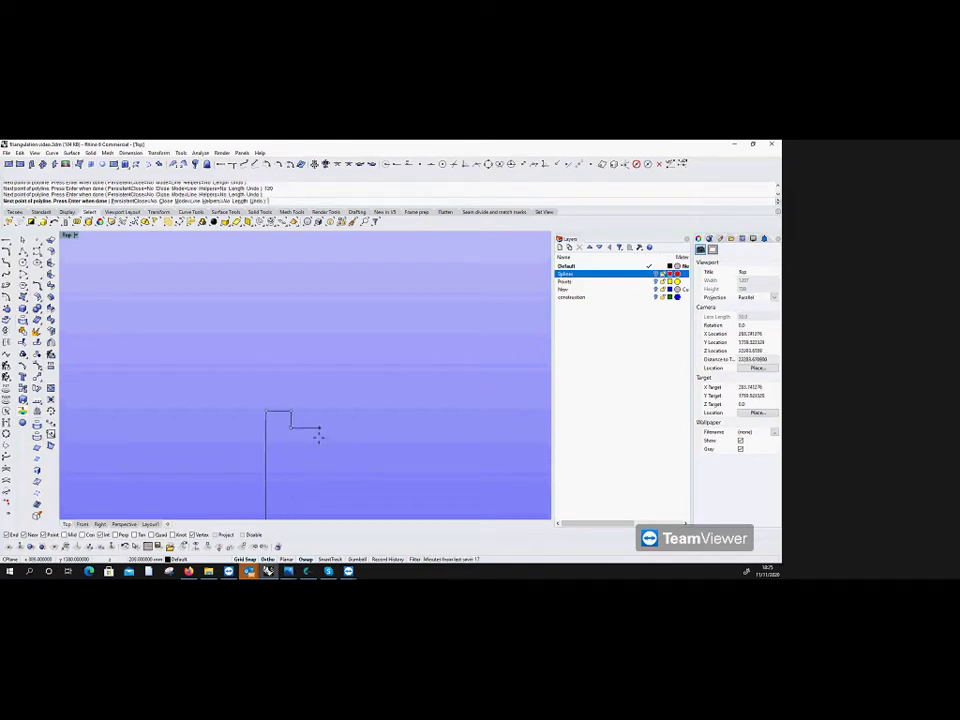
scroll(315, 435, "down", 3)
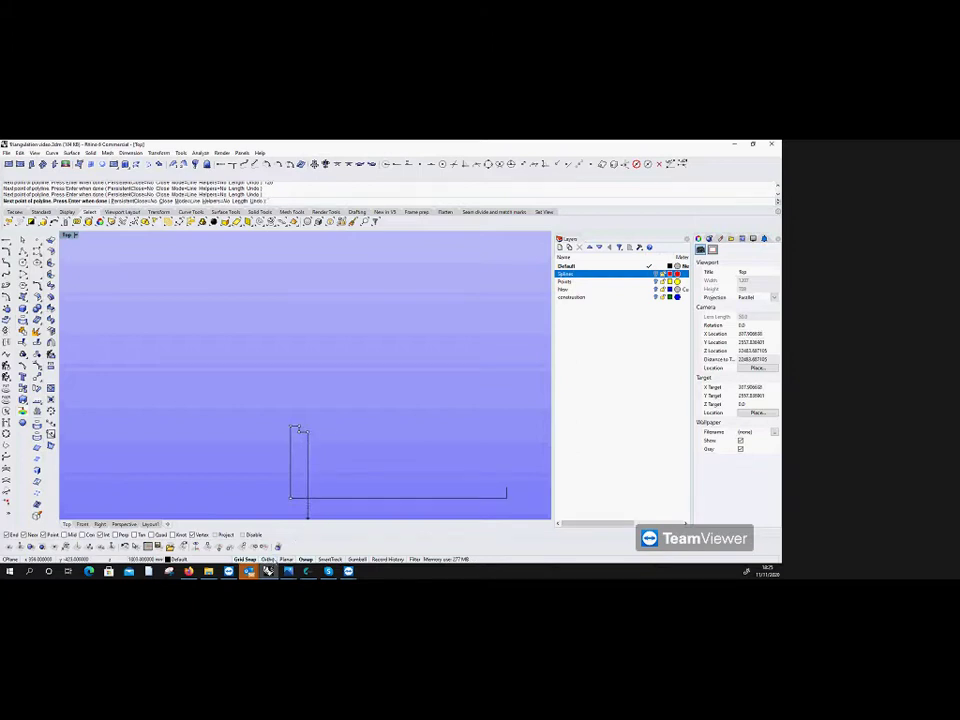
left_click(334, 458)
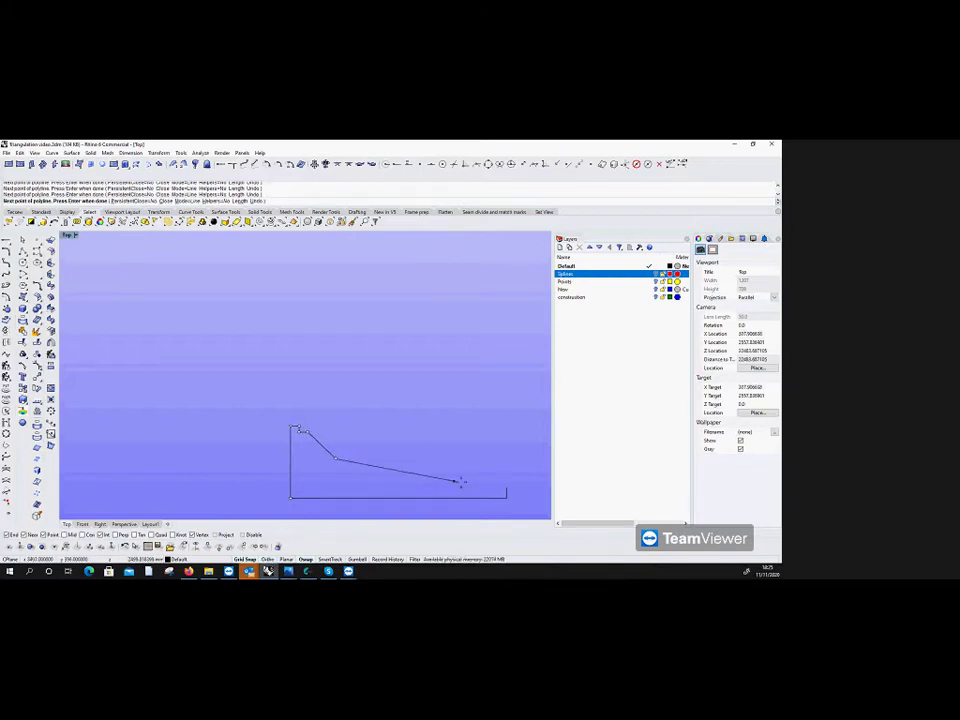
left_click(506, 489)
Step: Fillet the inner corner between the 120 mm drop and the short ledge with a 50 mm radius
left_click(37, 308)
type("50")
key("Return")
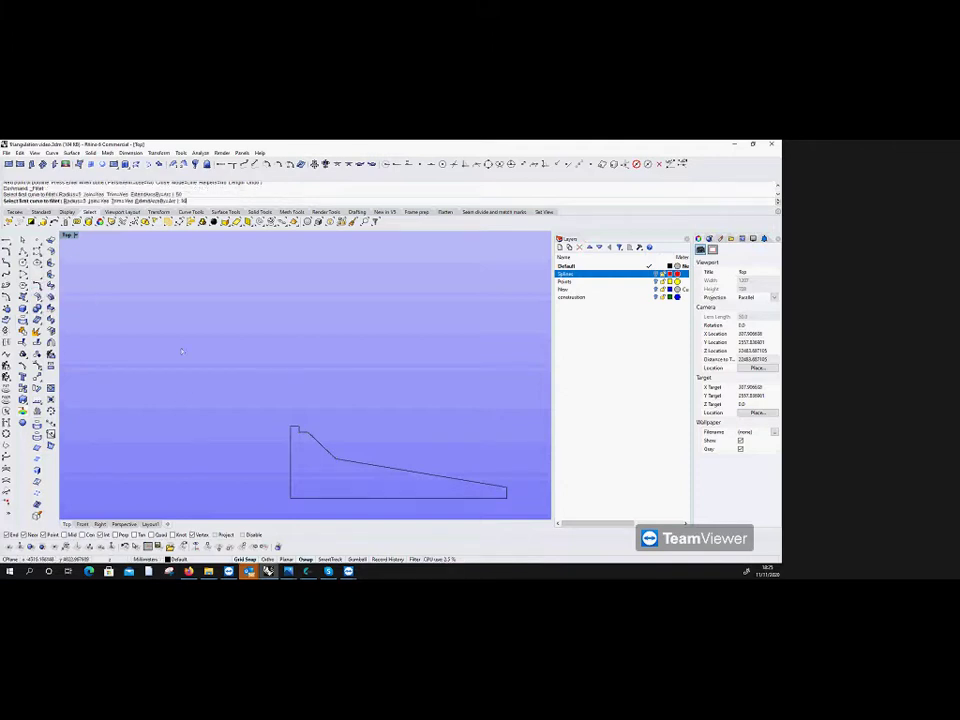
scroll(265, 420, "up", 5)
left_click(340, 441)
left_click(350, 452)
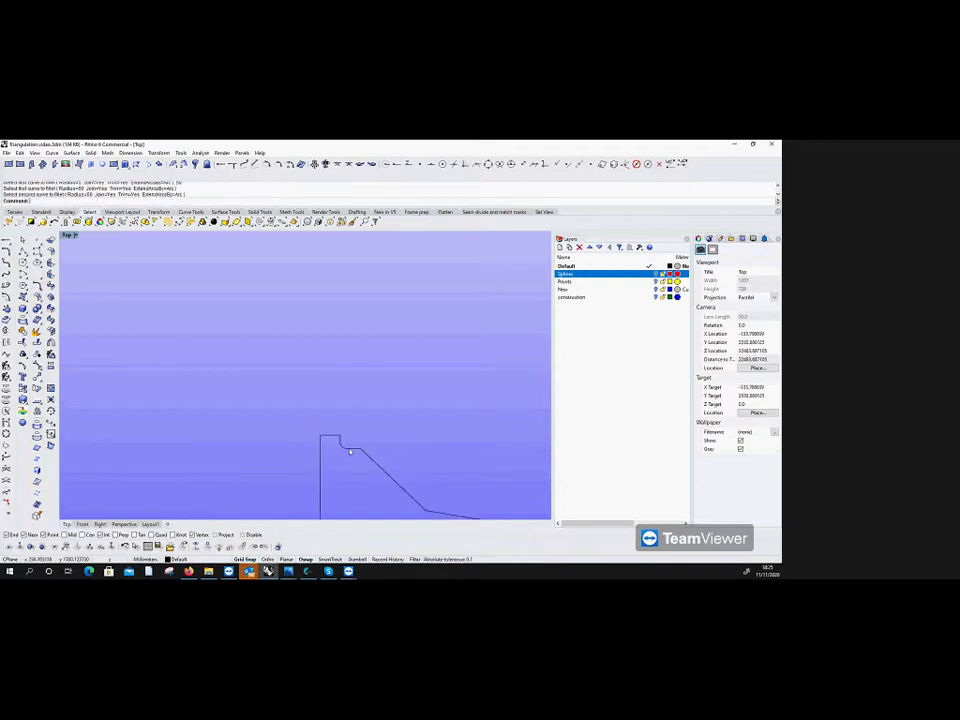
Step: Draw an arc tangent to the two sloping segments, meeting the steep slope near the short ledge
scroll(293, 418, "down", 2)
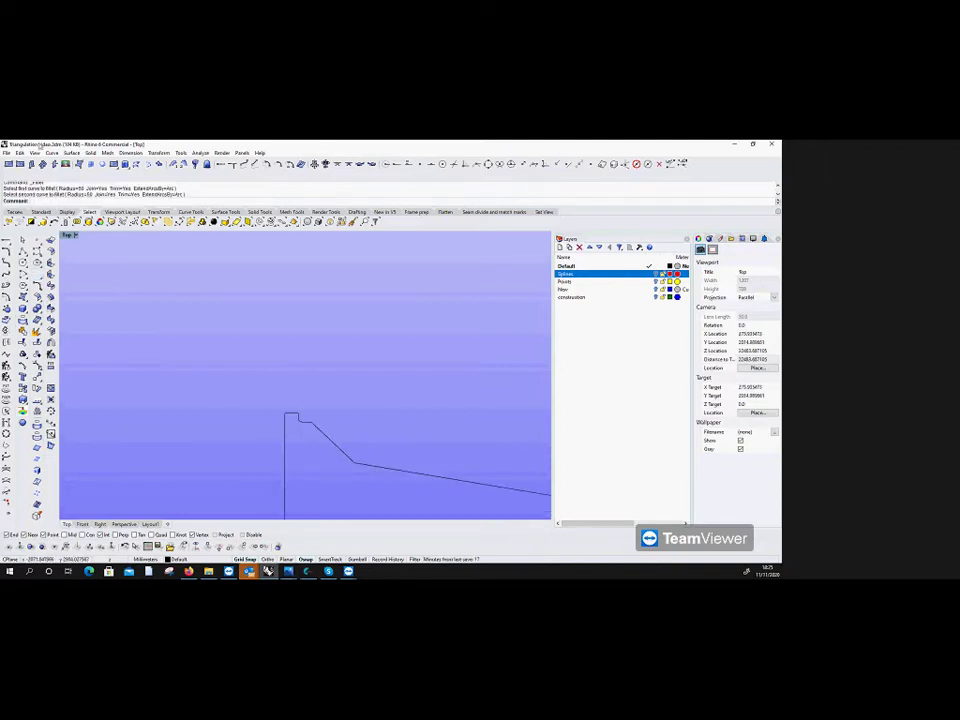
left_click(52, 152)
mouse_move(86, 248)
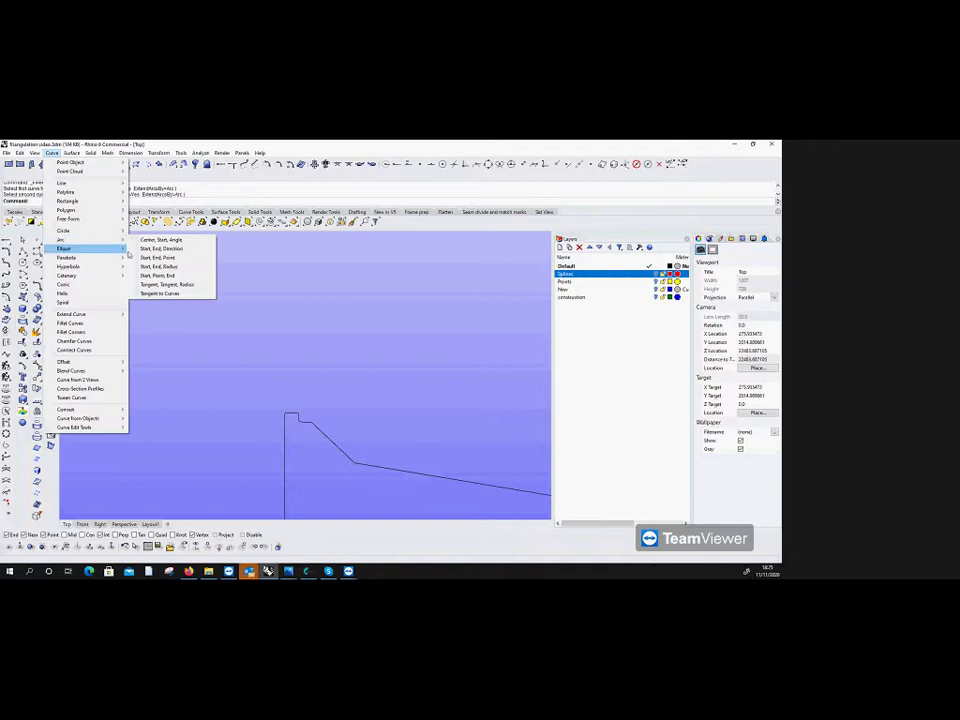
left_click(170, 294)
left_click(324, 433)
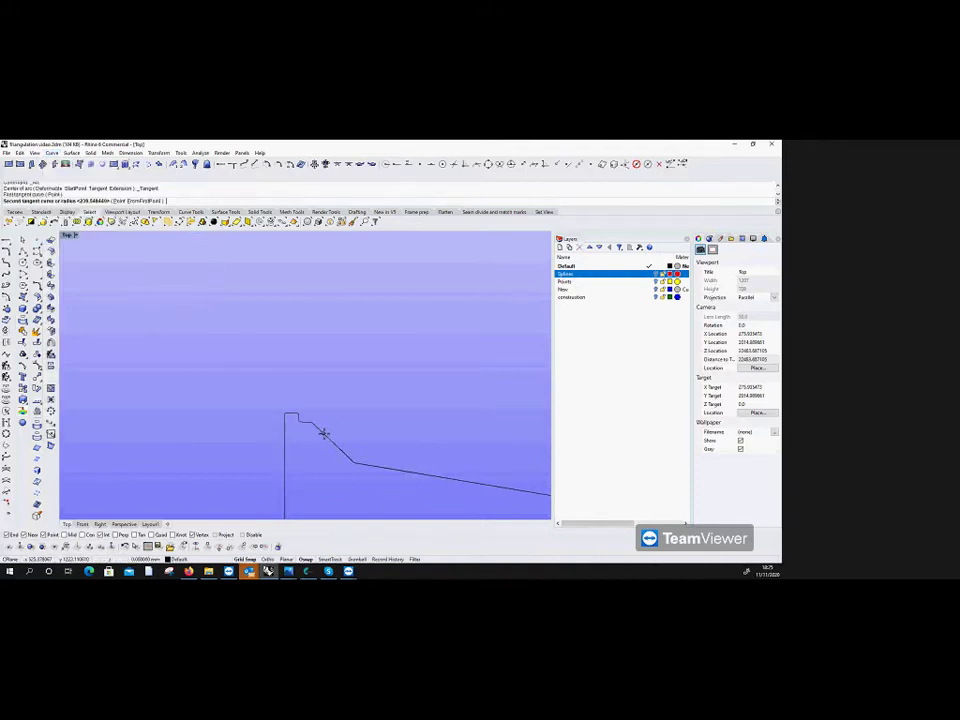
left_click(433, 480)
key("Return")
left_click(436, 480)
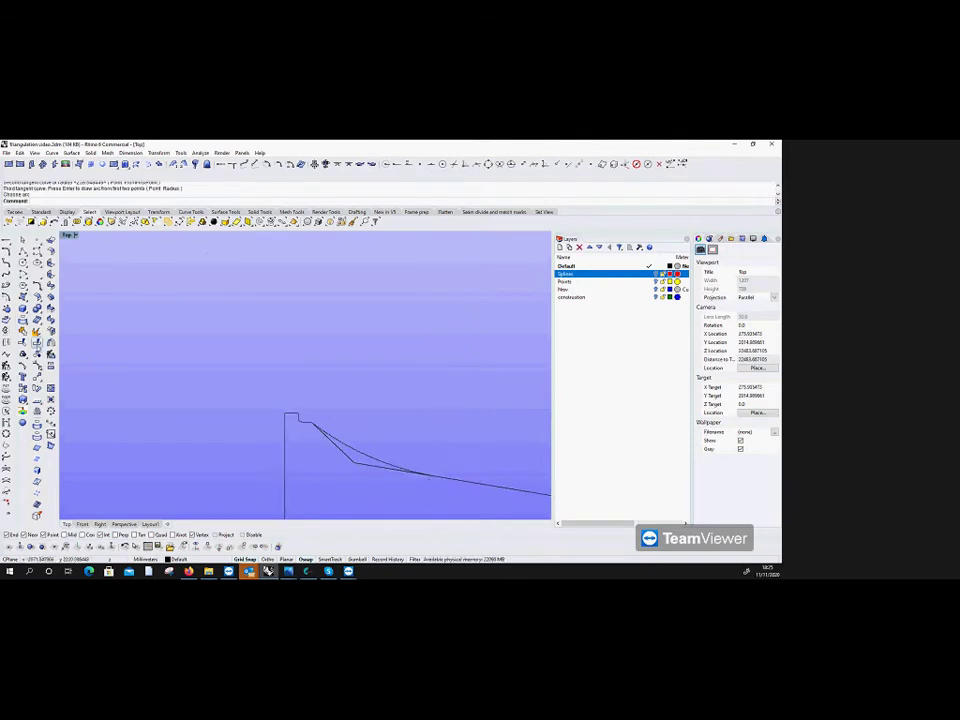
Step: Trim away the sharp corner of the two sloping segments below the tangent arc, using the arc as cutting object
left_click(20, 260)
left_click(380, 452)
key("Return")
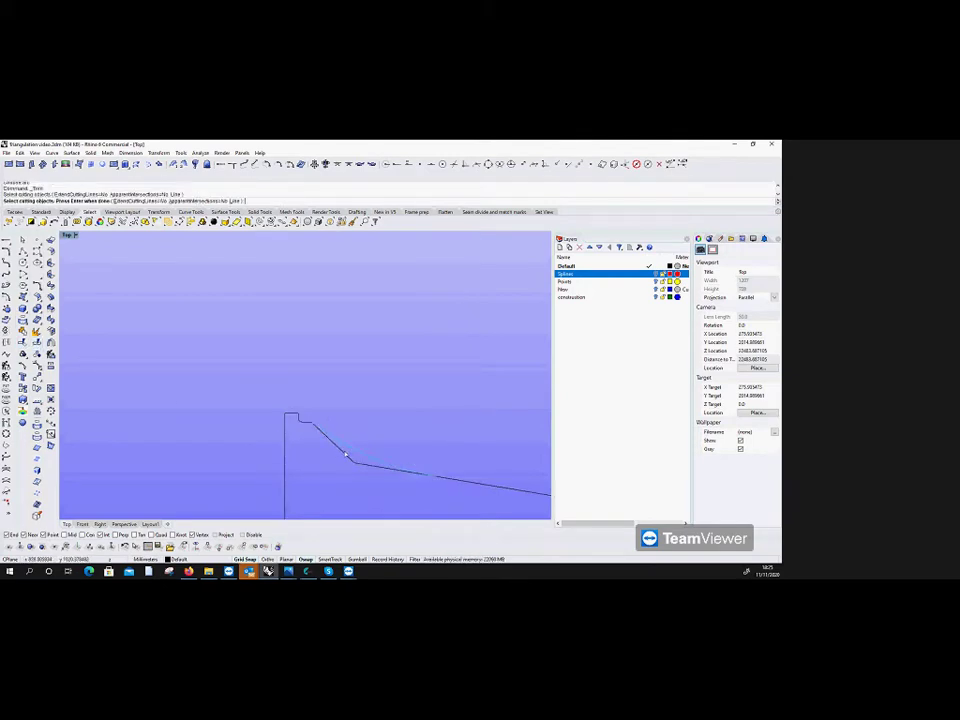
left_click(343, 455)
scroll(300, 432, "down", 3)
key("Return")
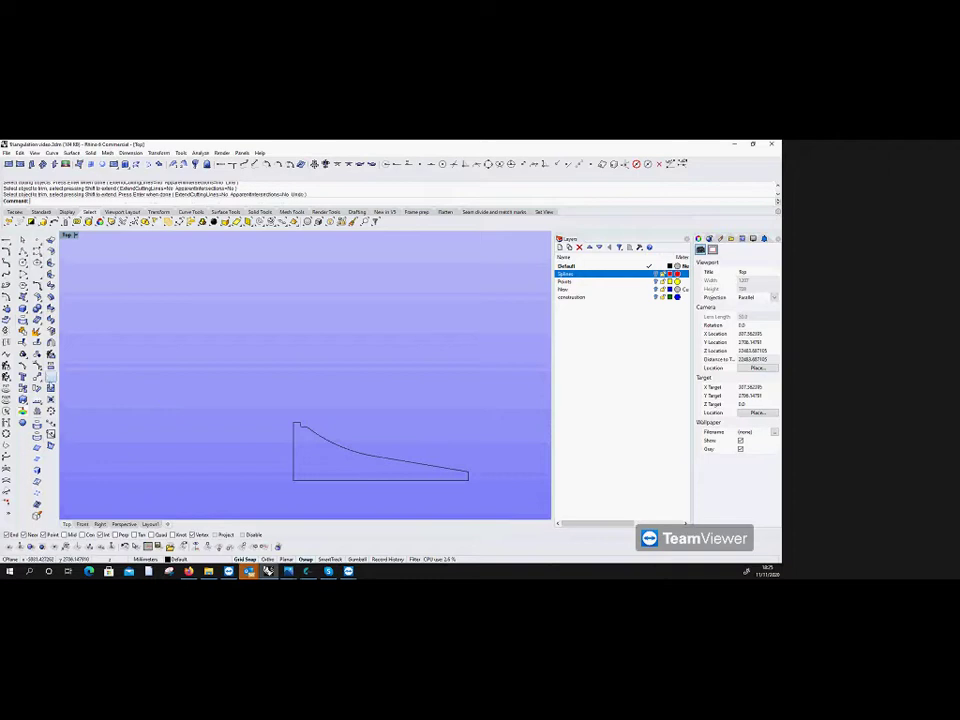
Step: Join the stepped upper segments, the tangent arc, the long slope and the base line into one closed profile
scroll(339, 428, "up", 3)
scroll(223, 400, "down", 2)
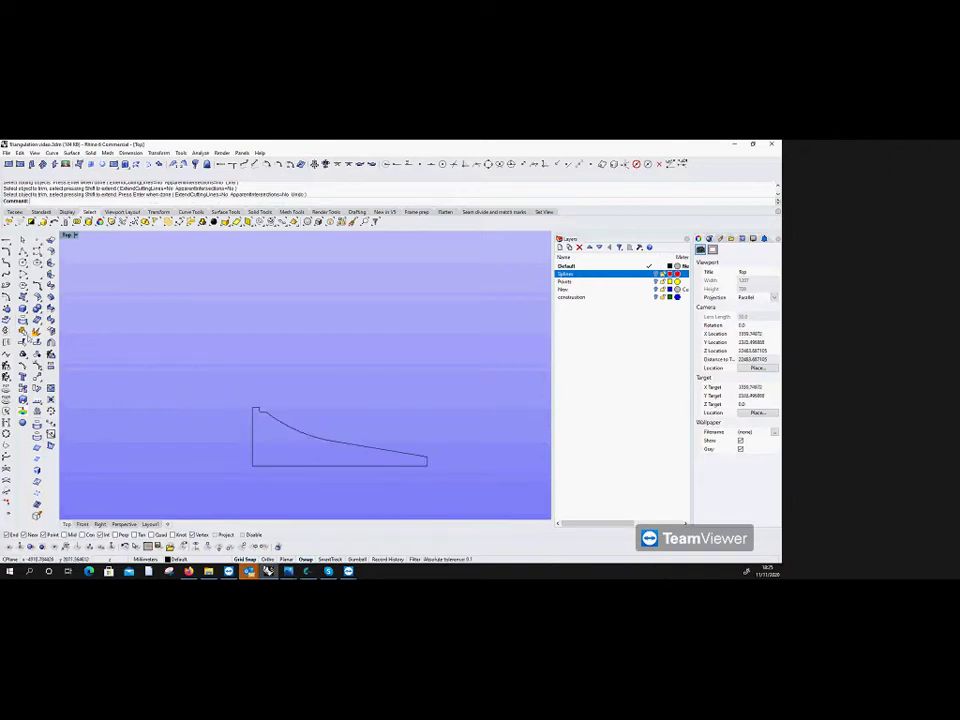
left_click(16, 249)
left_click(268, 415)
left_click(265, 413)
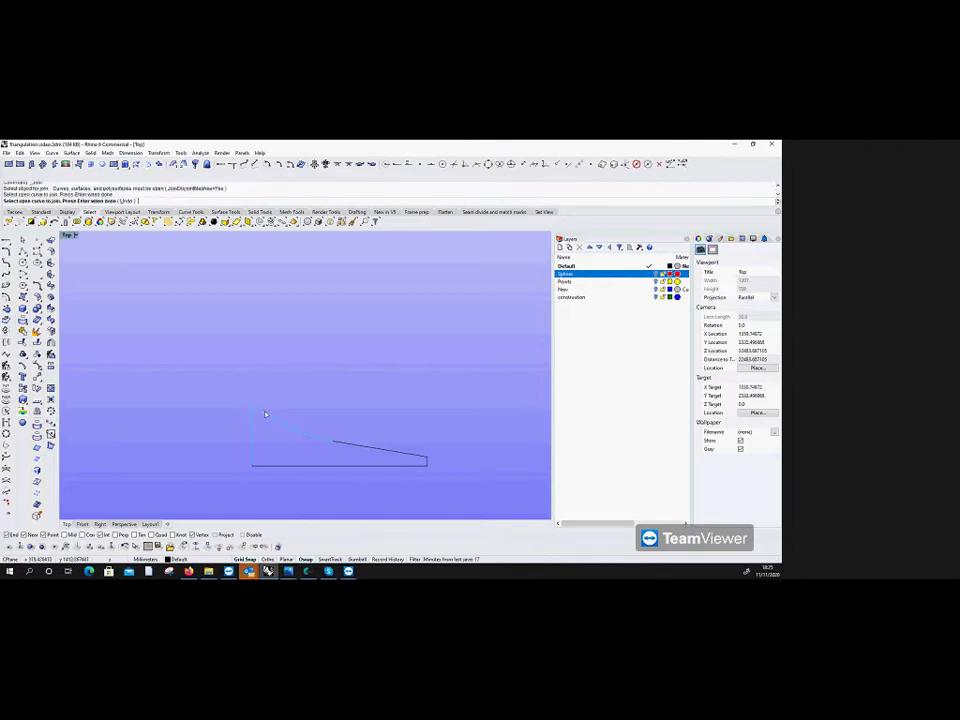
left_click(348, 446)
key("Return")
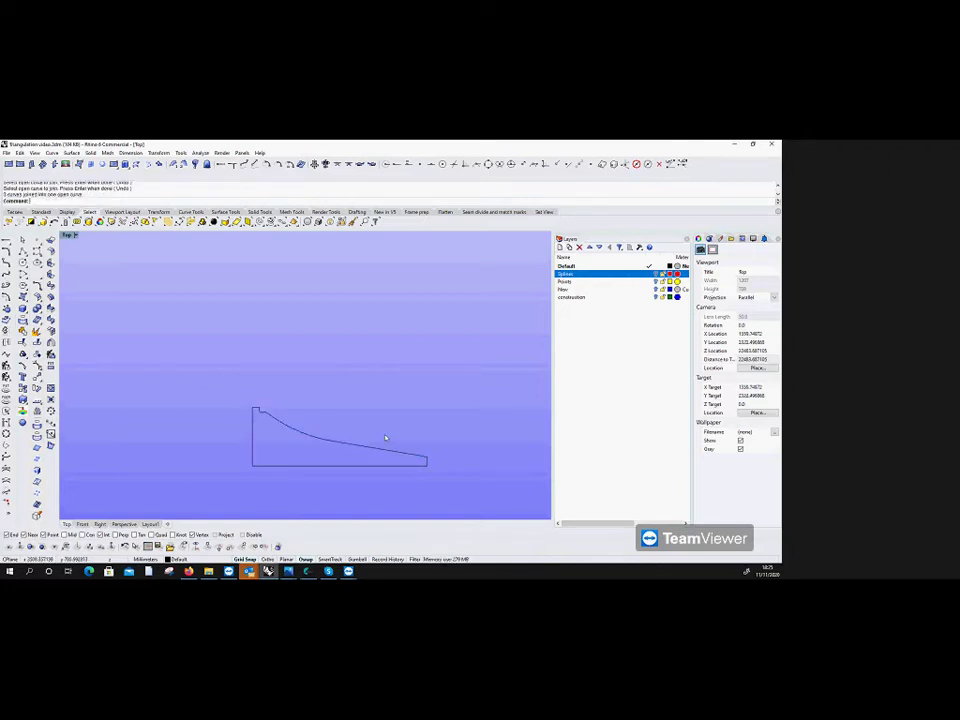
left_click(16, 249)
left_click(262, 461)
key("Return")
Step: Split the closed profile at the outer end of the 180 mm top edge and at the top of the short upright
left_click(37, 342)
type("p")
key("Return")
left_click(255, 410)
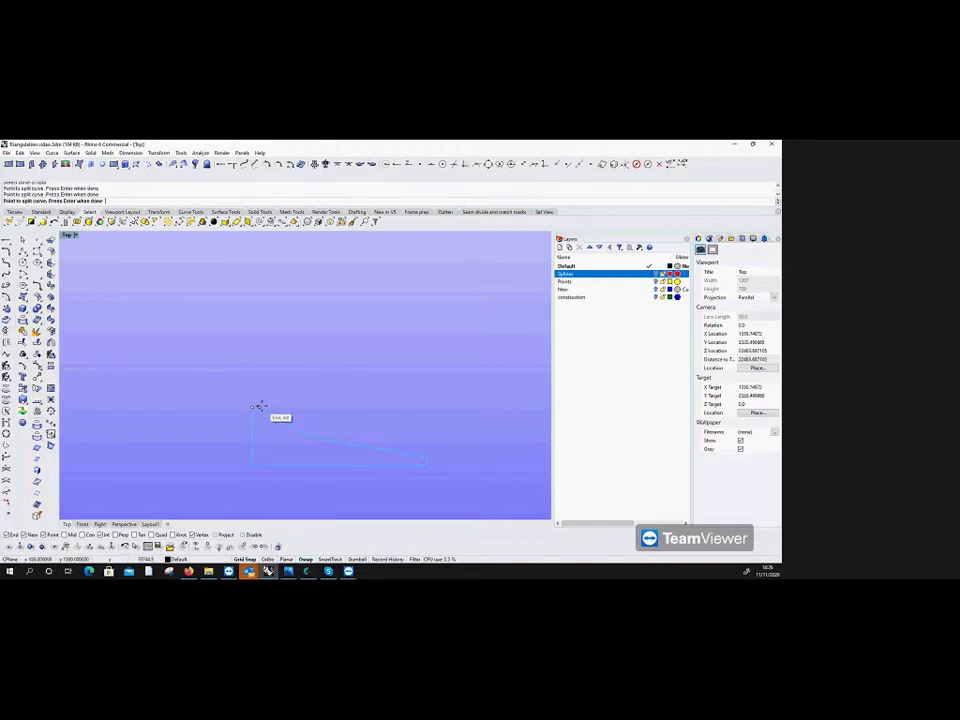
left_click(441, 457)
key("Return")
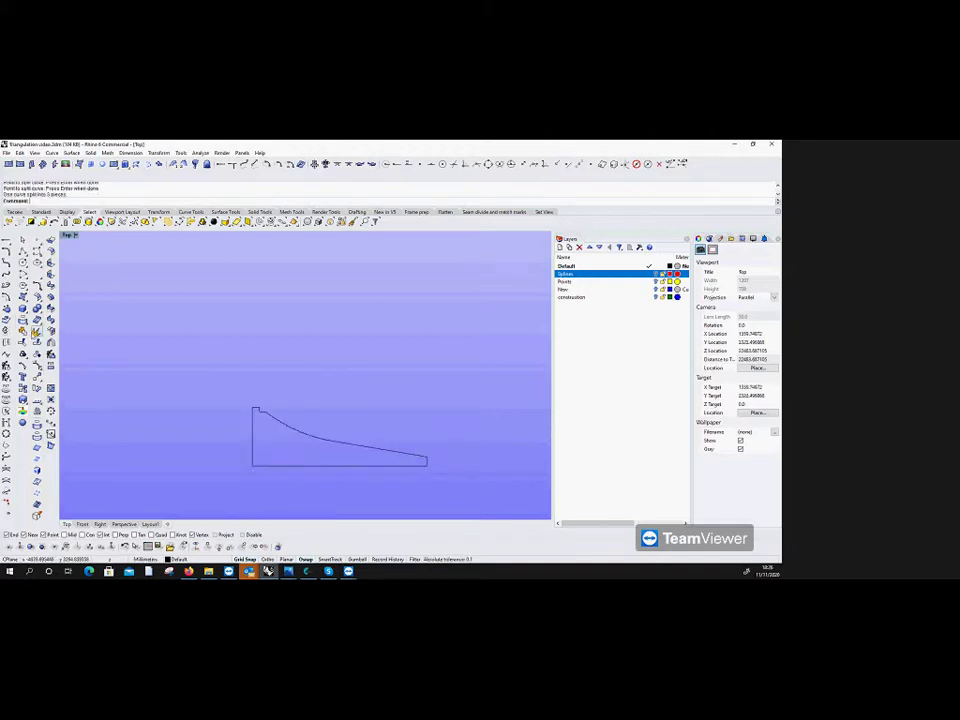
Step: Join the split pieces of the top edge, tall upright and base into one open curve
left_click(22, 252)
scroll(210, 394, "up", 4)
left_click(285, 421)
key("Return")
Step: Offset the joined upright-and-base curve 50 mm outward and offset that copy a further 45 mm outward
left_click(22, 297)
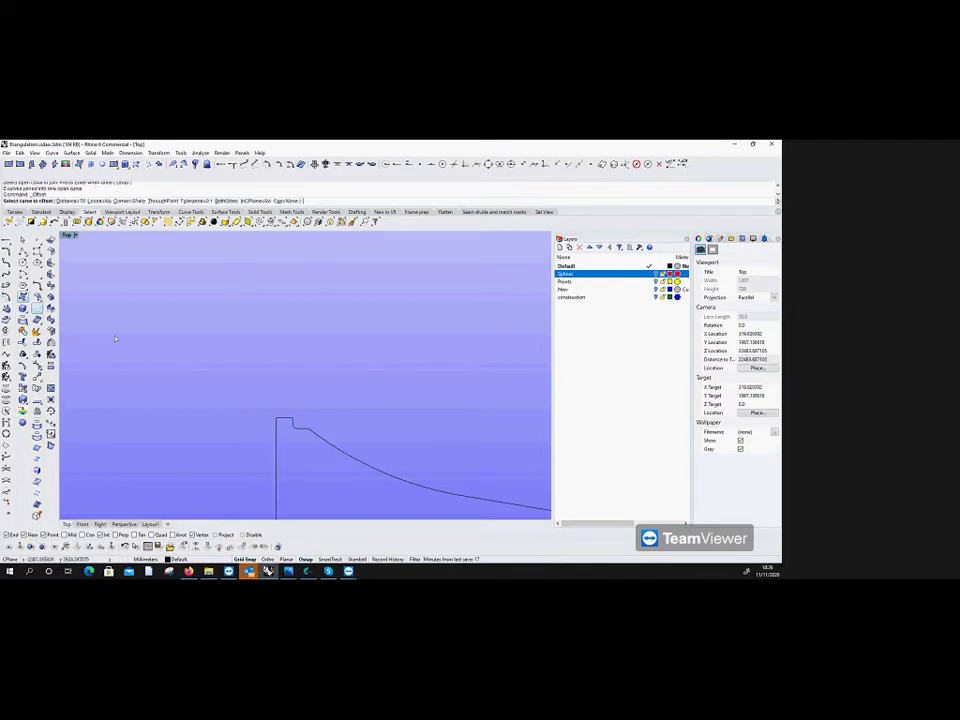
left_click(293, 422)
left_click(248, 264)
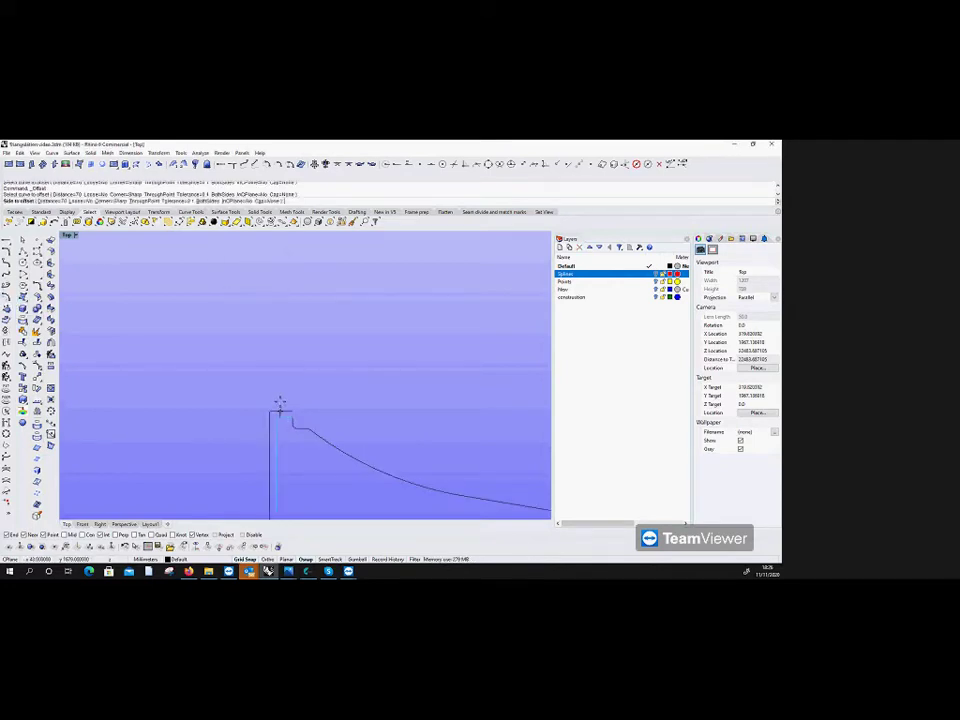
left_click(280, 407)
key("Return")
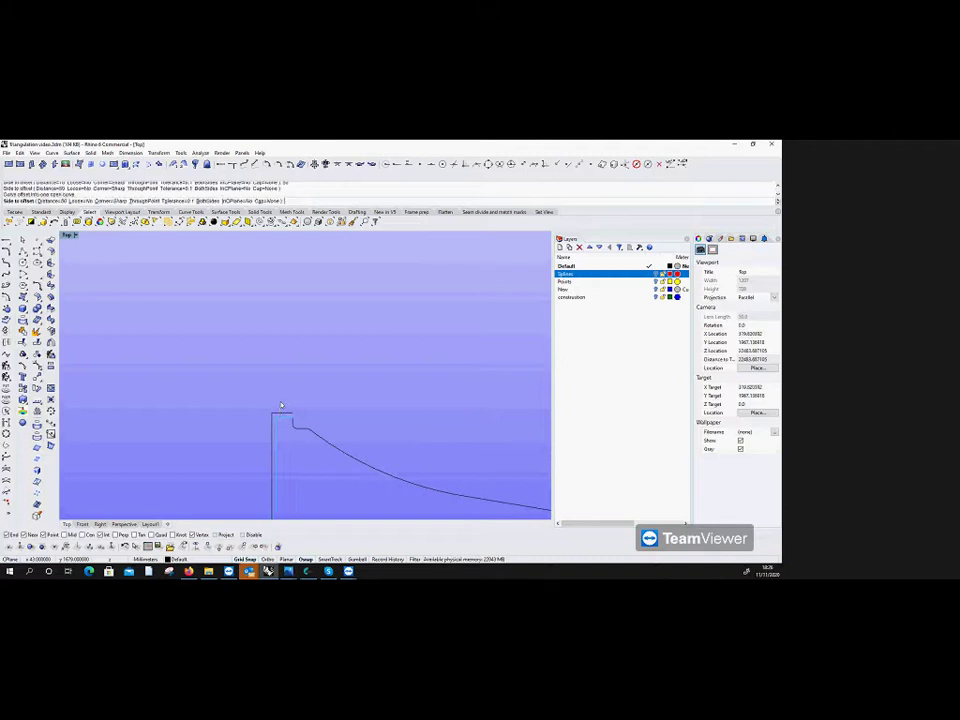
left_click(290, 420)
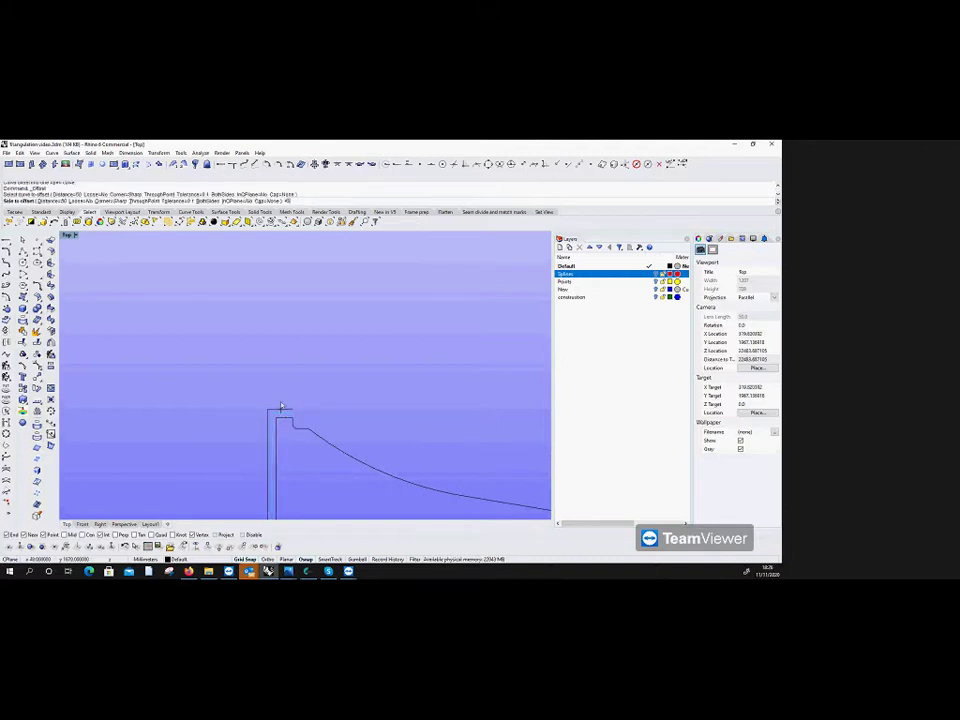
type("45")
key("Return")
left_click(280, 403)
Step: Offset the stepped, curved upper edge of the profile 7 mm outward
key("Return")
left_click(325, 438)
left_click(304, 382)
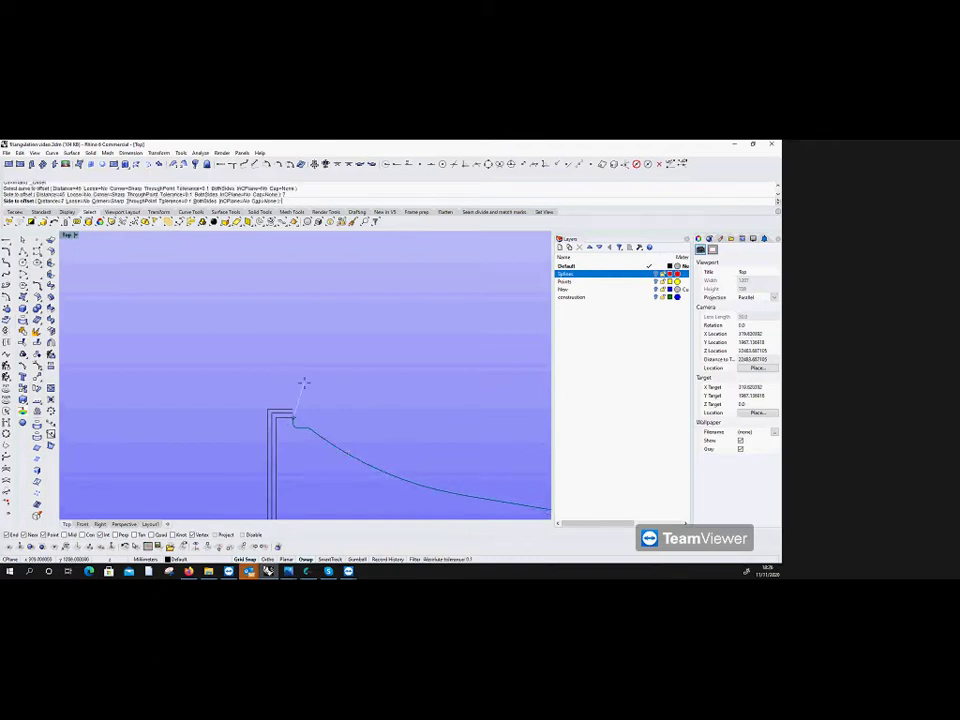
left_click(329, 399)
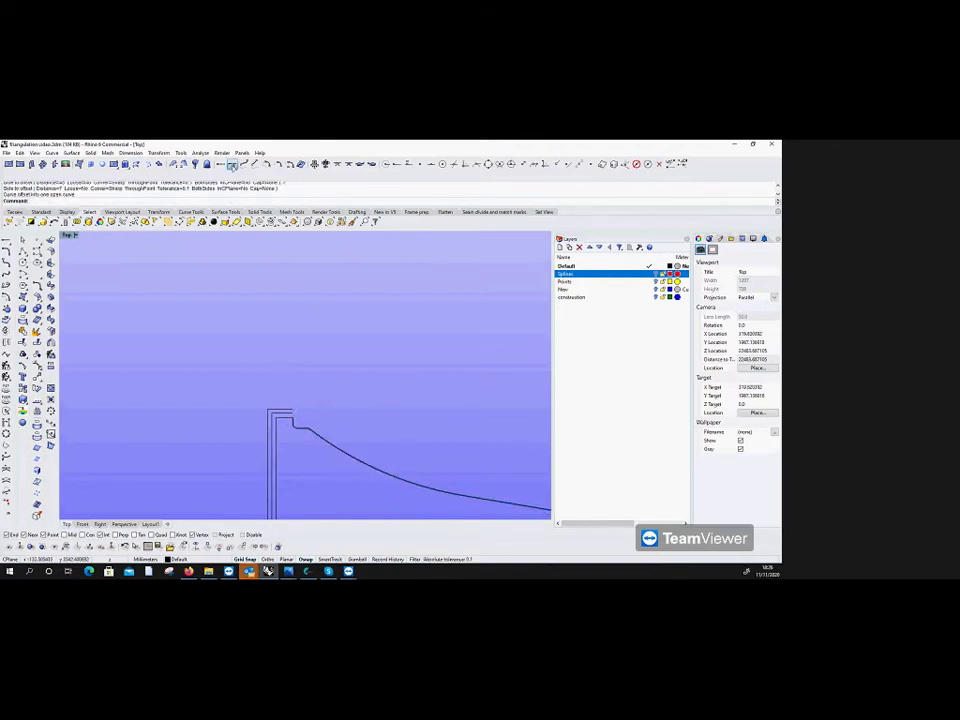
Step: Connect the outermost offset to the 7 mm offset curve at the top of the tall upright
scroll(215, 328, "up", 2)
left_click(293, 370)
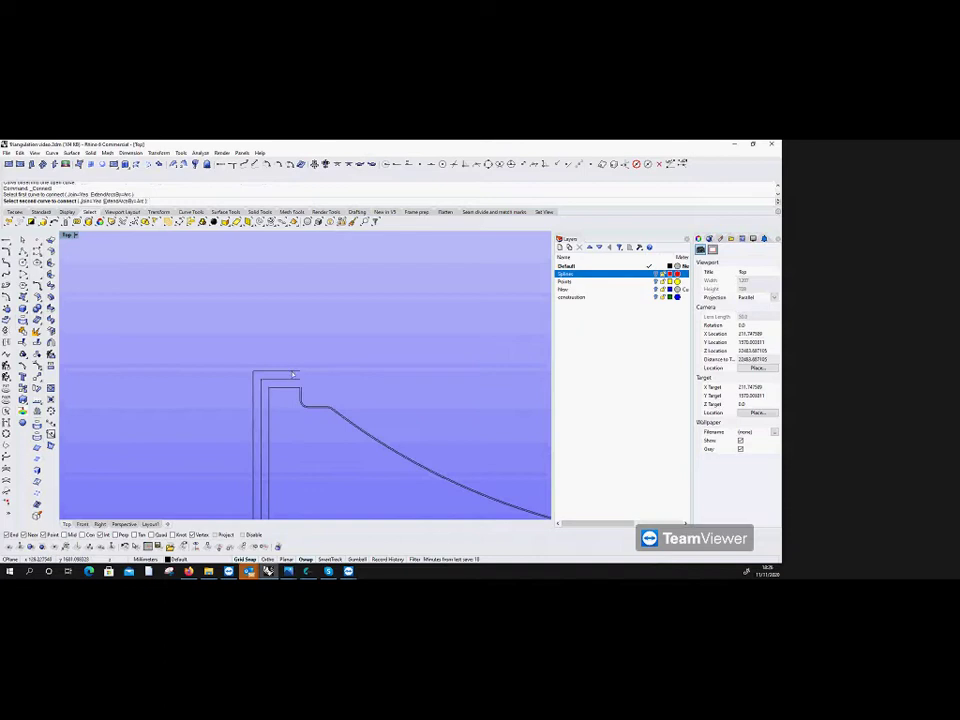
left_click(293, 374)
Step: Mirror a copy of the connected outer outline about the vertical line of the short upright
scroll(208, 381, "down", 4)
scroll(385, 431, "up", 4)
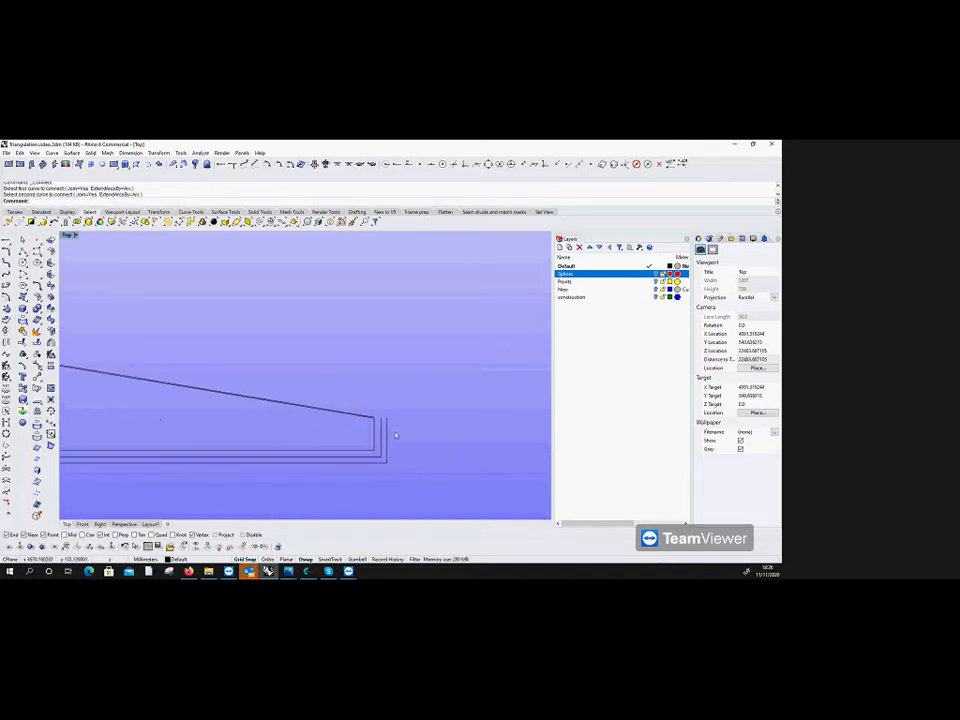
left_click(37, 412)
scroll(365, 420, "up", 2)
left_click(365, 420)
key("Return")
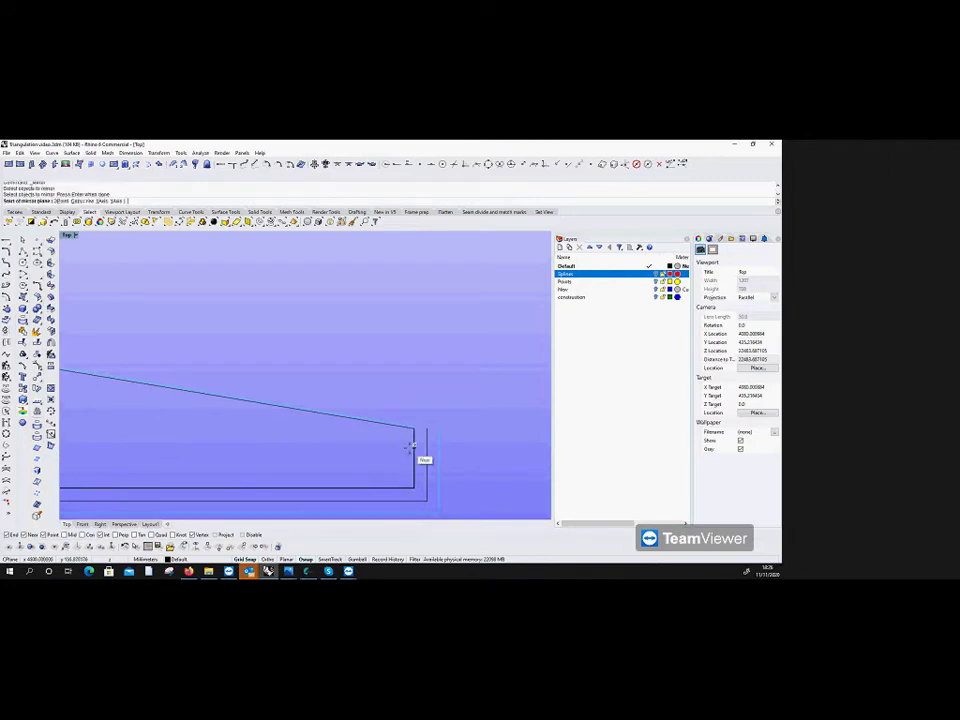
left_click(413, 436)
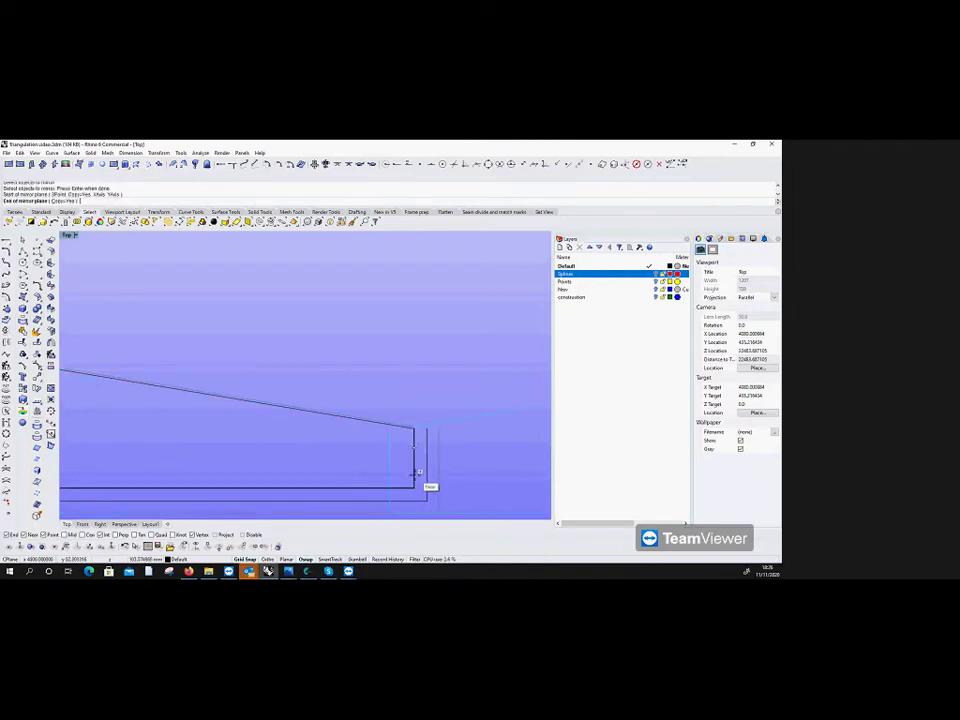
left_click(415, 476)
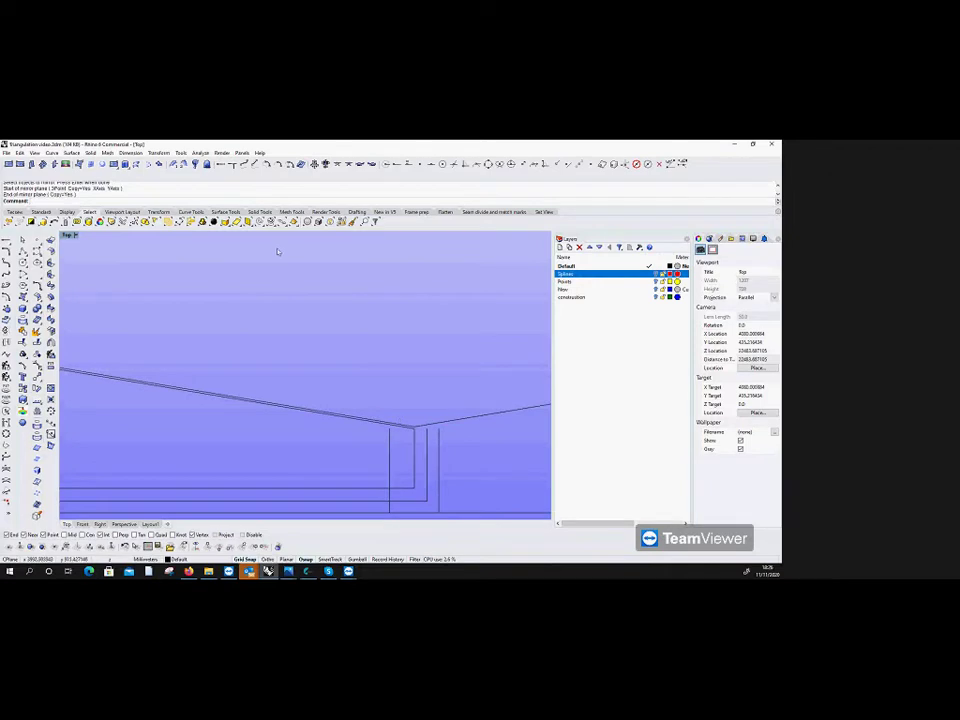
Step: Connect the mirrored slope to the outermost upright at the short end of the profile
left_click(230, 163)
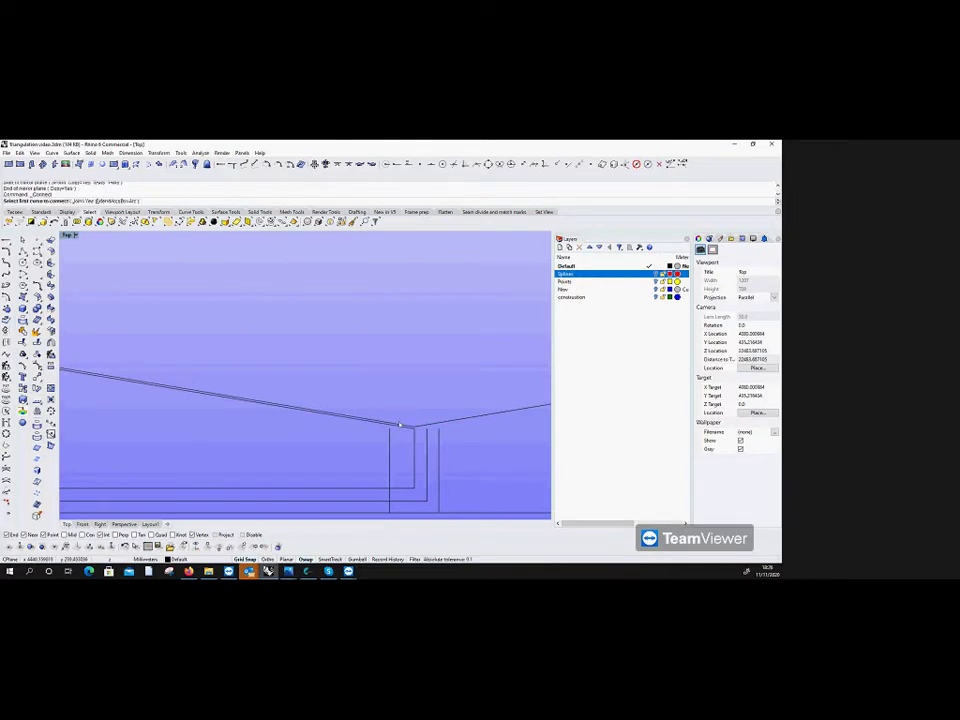
left_click(432, 425)
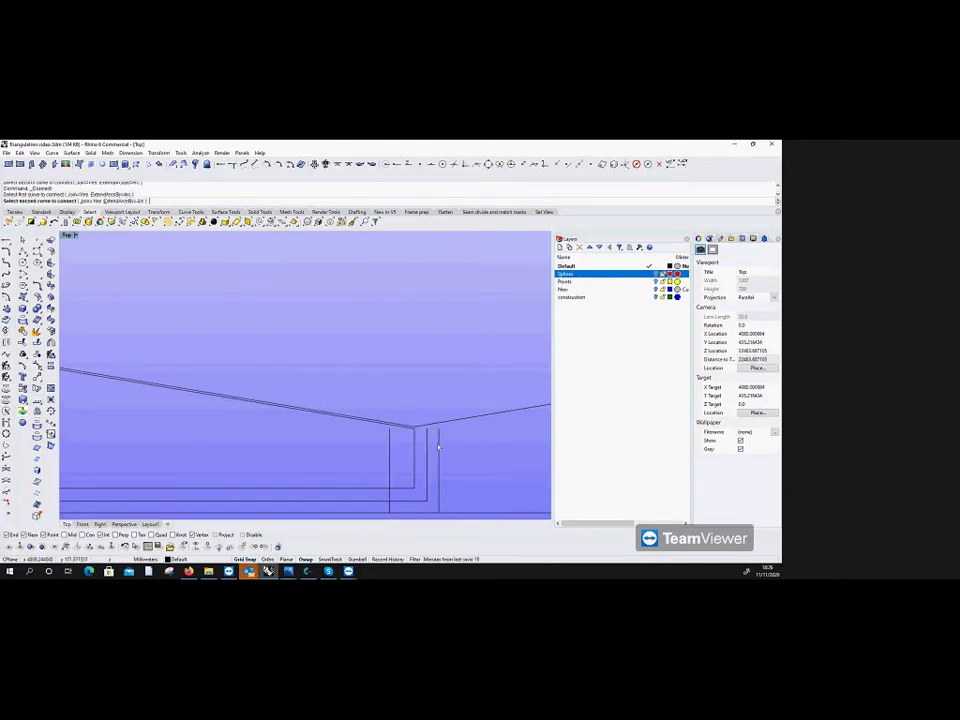
left_click(438, 447)
scroll(438, 447, "down", 2)
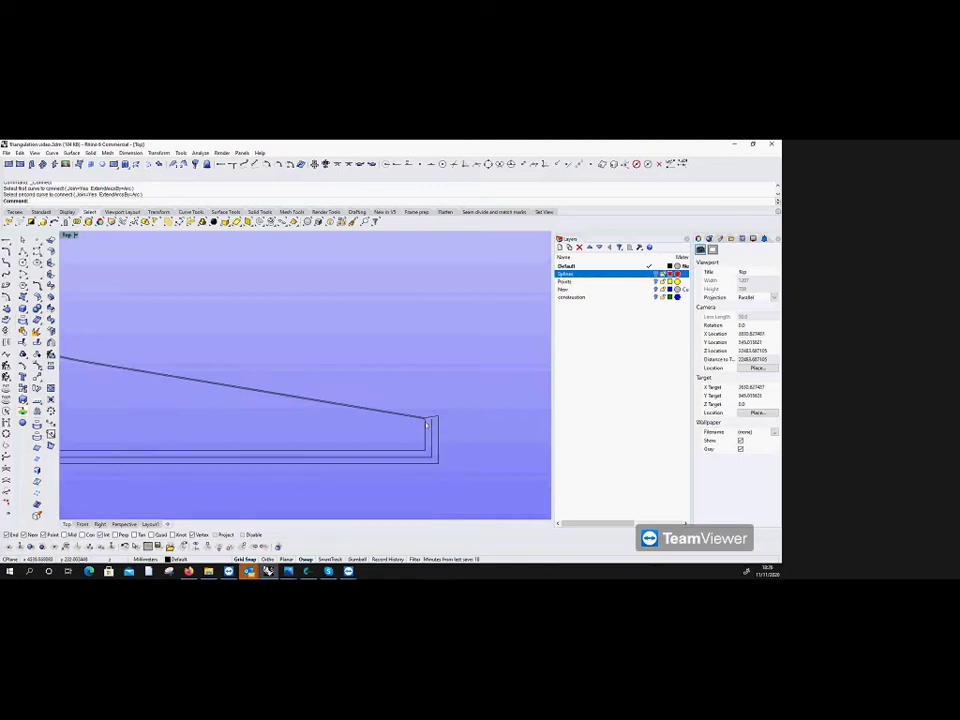
Step: Draw a straight line along the inner base line, ending just short of the short upright
scroll(438, 430, "down", 3)
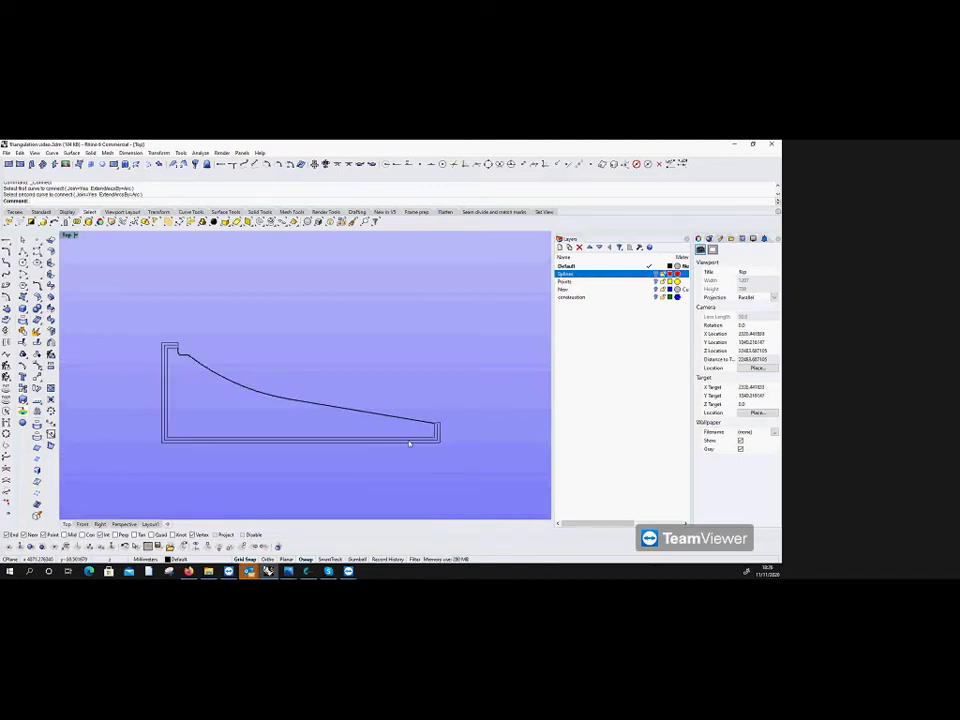
scroll(240, 463, "up", 2)
left_click(30, 253)
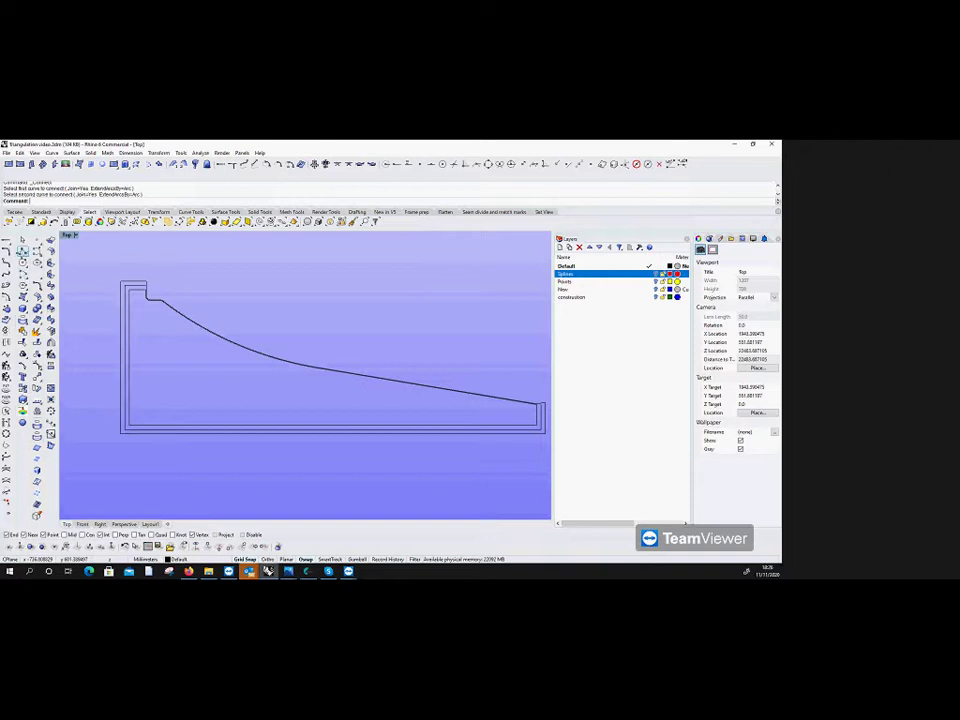
scroll(137, 422, "up", 2)
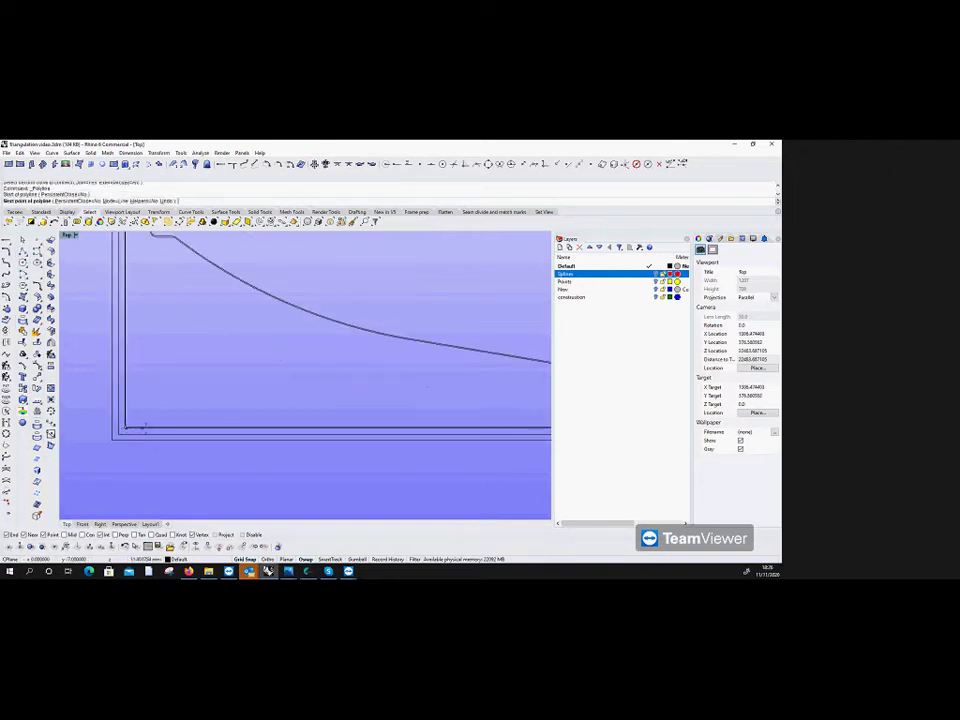
left_click(176, 259)
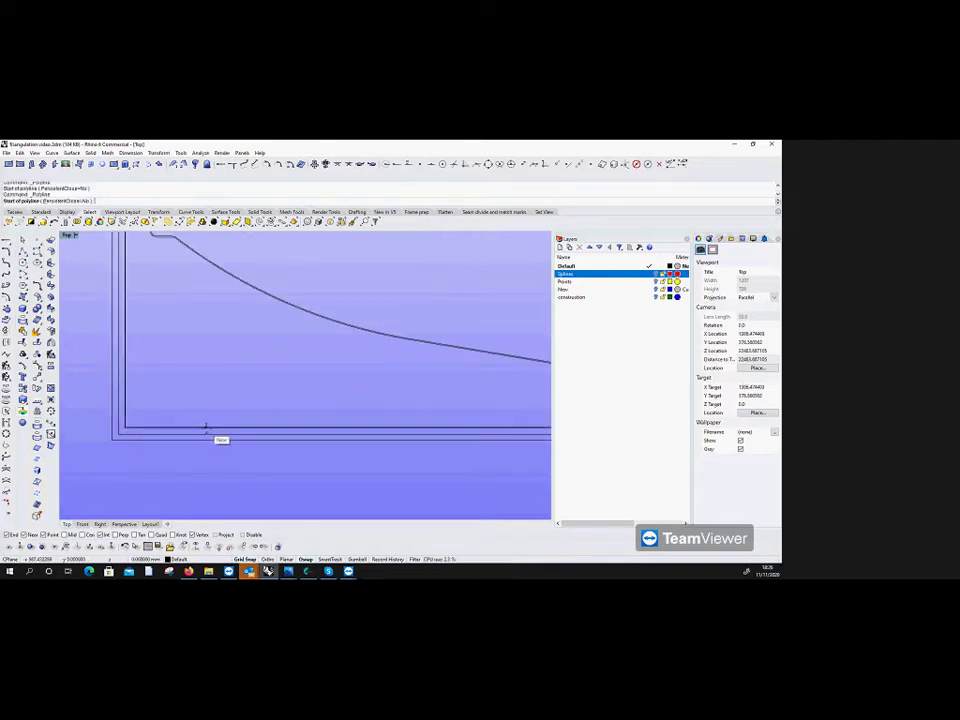
scroll(221, 439, "down", 3)
scroll(168, 428, "up", 5)
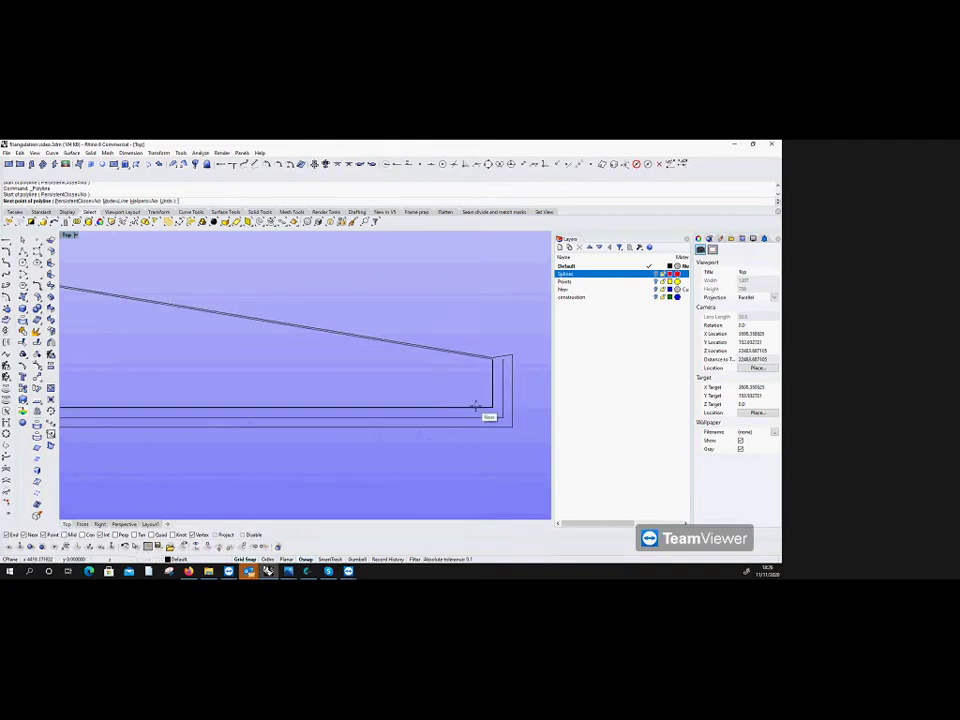
left_click(475, 405)
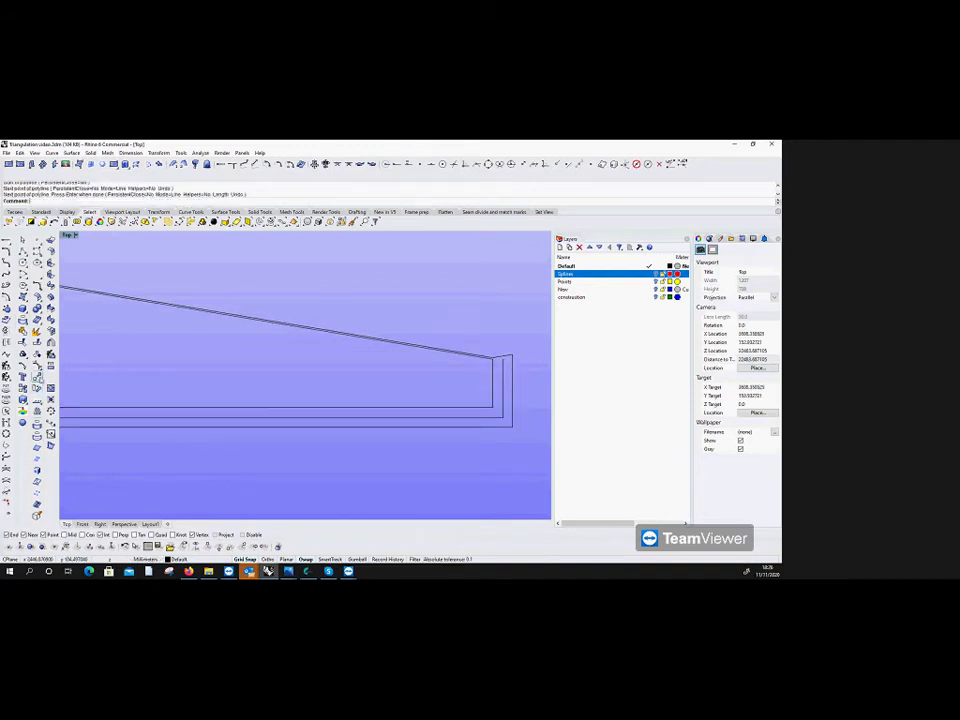
Step: Move the new straight line 25 mm straight down from the inner base line
left_click(28, 285)
left_click(384, 408)
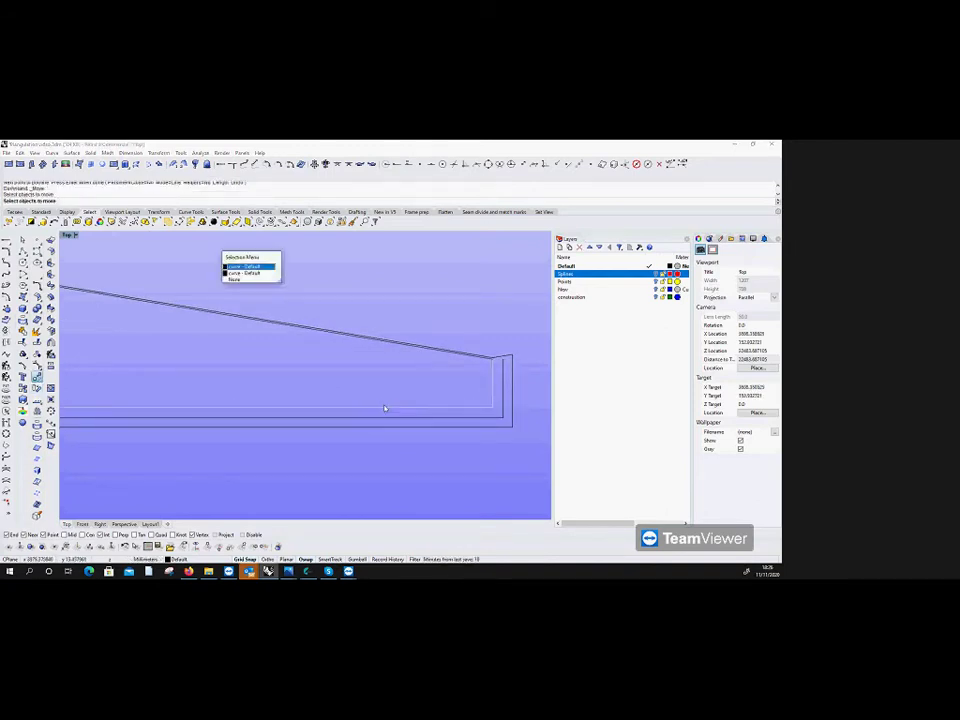
left_click(243, 272)
key("Return")
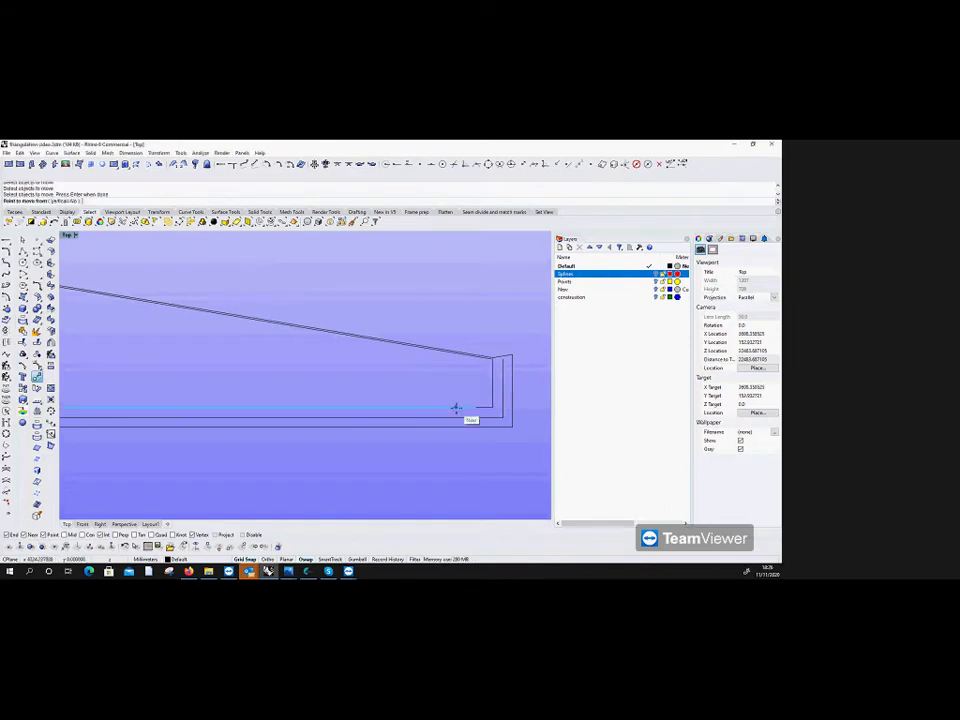
left_click(493, 410)
type("20")
key("Return")
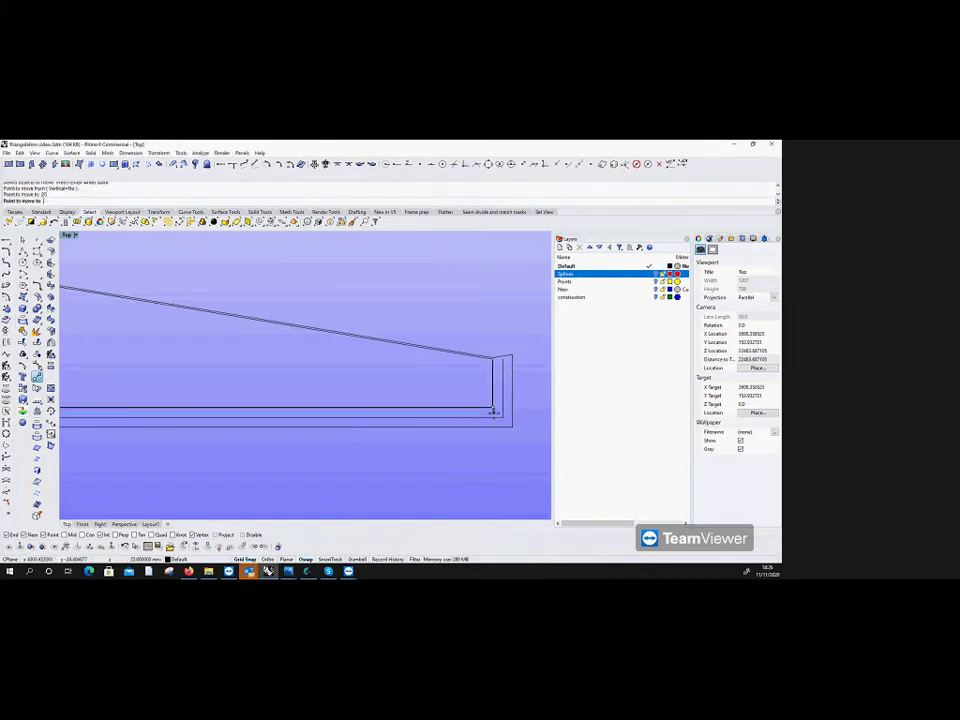
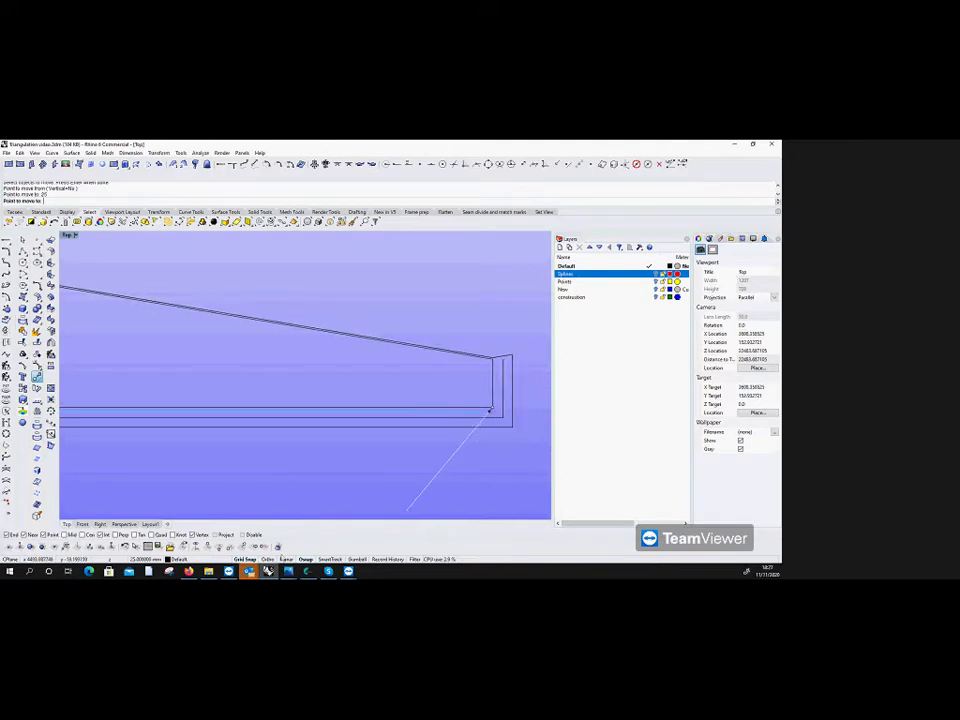
left_click(493, 430)
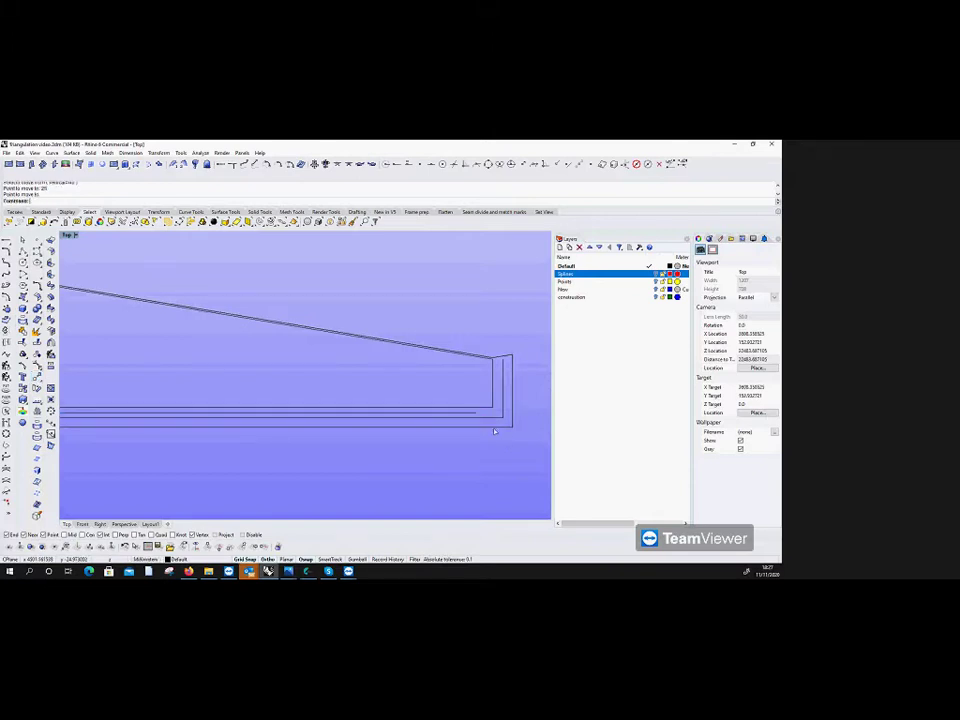
Step: Draw a short vertical tick from the moved line's end near the short upright down to the middle outline
left_click(24, 253)
scroll(493, 428, "up", 3)
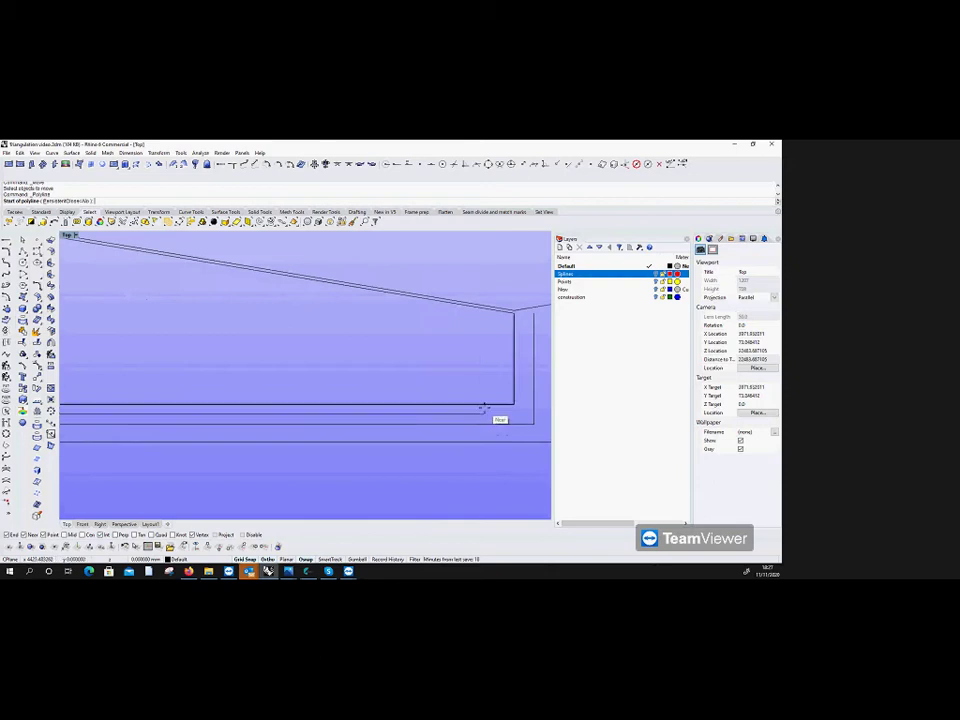
left_click(484, 414)
left_click(484, 423)
key("Return")
Step: Extend the short vertical tick up to the inner base line
type("extend")
key("Return")
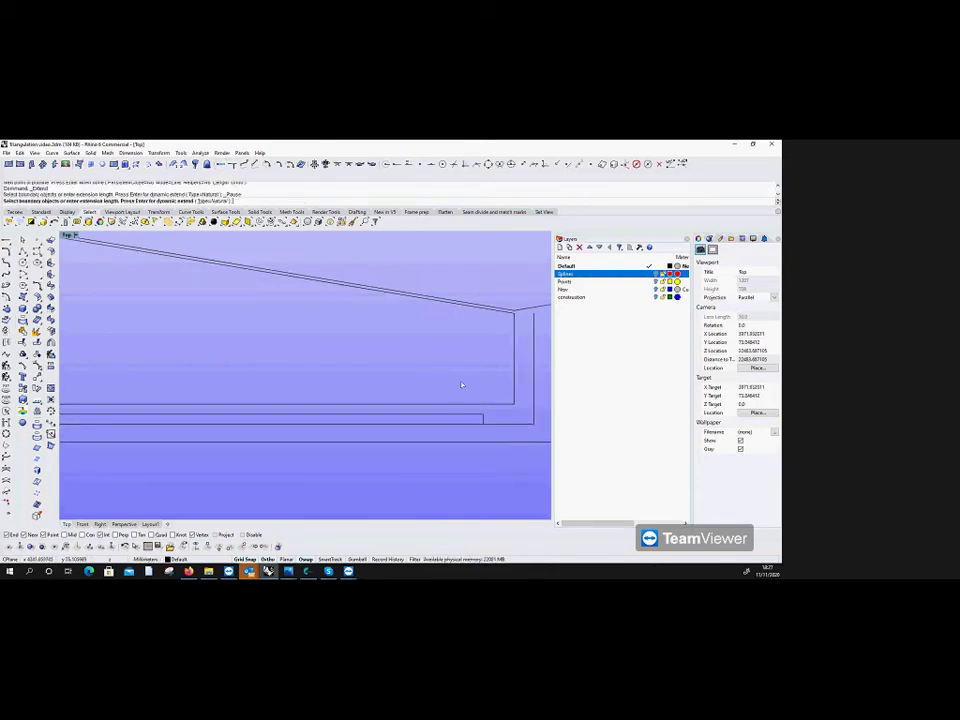
left_click(465, 405)
key("Return")
left_click(483, 413)
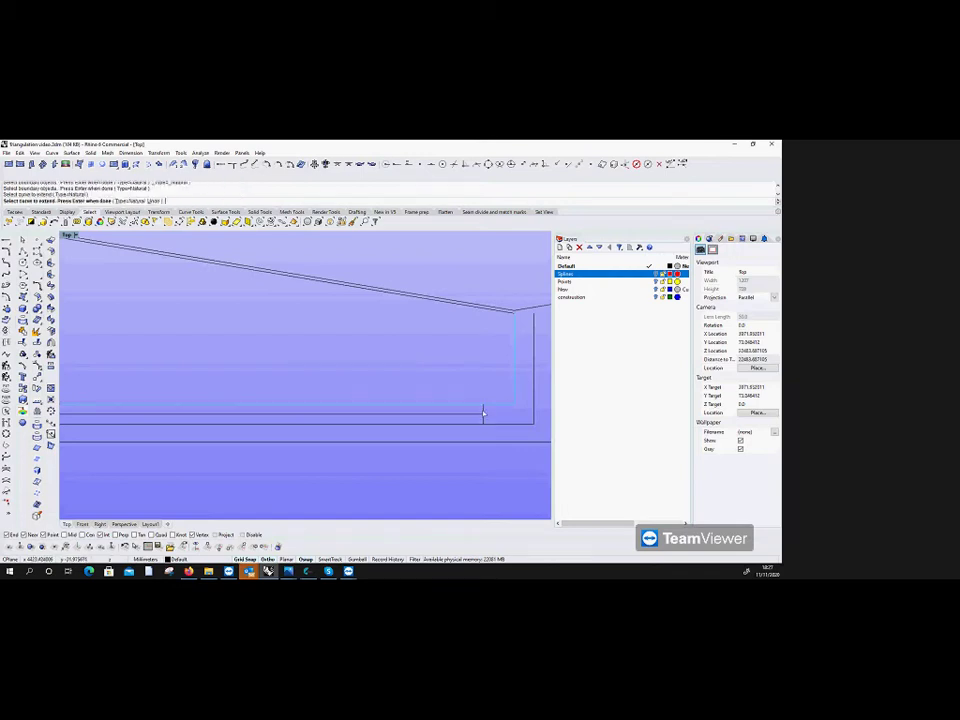
key("Return")
Step: Array the tick along the horizontal guide line as nine evenly spaced marks with freeform orientation
type("arraycrv")
key("Return")
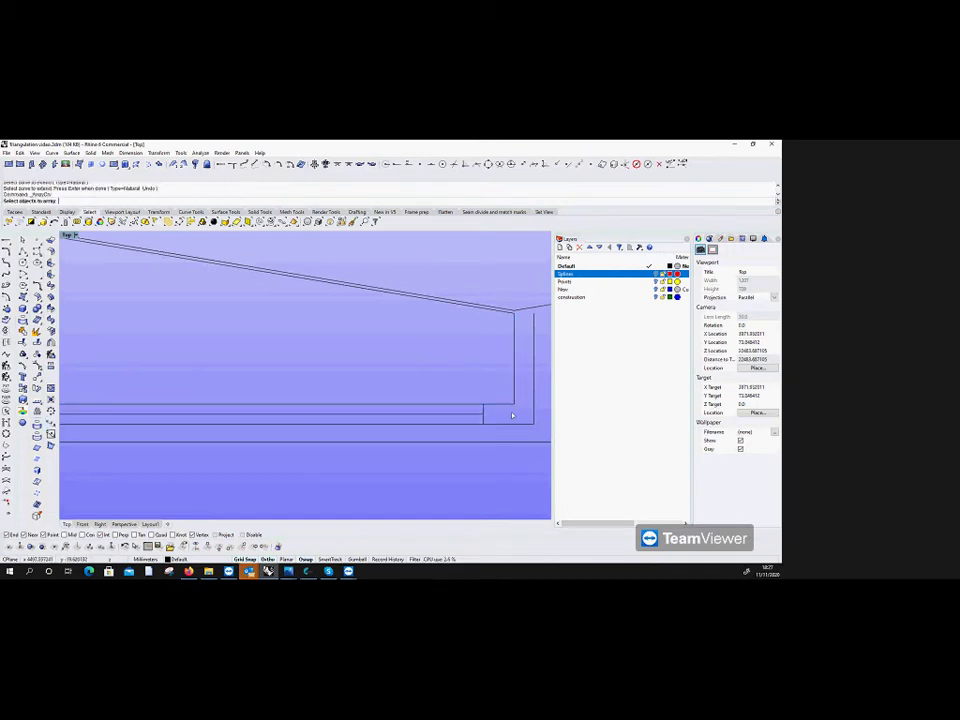
scroll(496, 414, "up", 5)
left_click(472, 414)
key("Return")
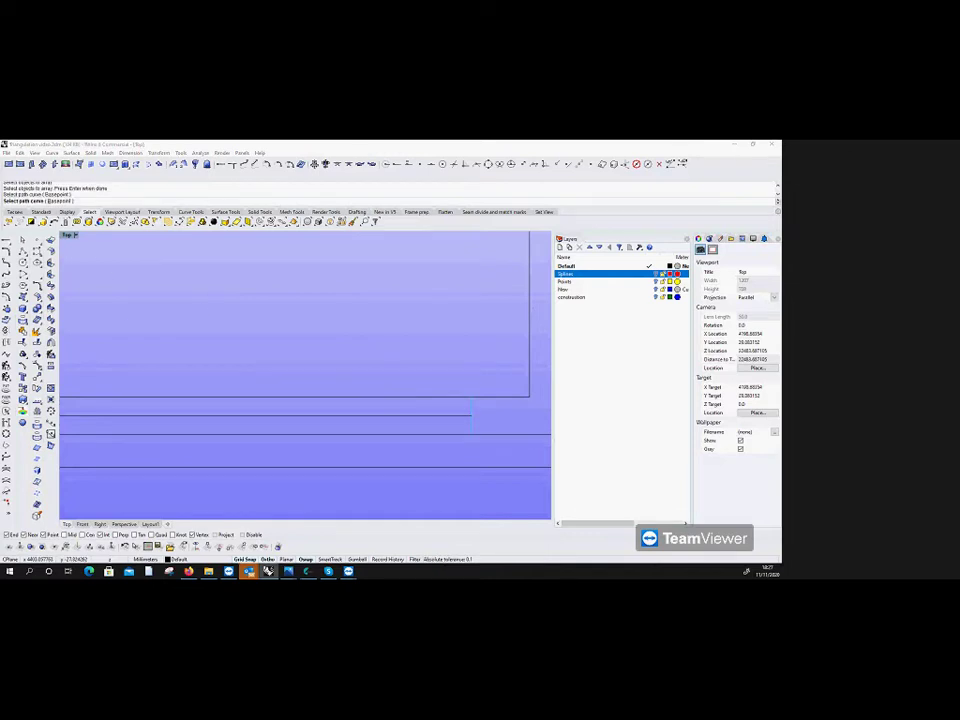
left_click(472, 416)
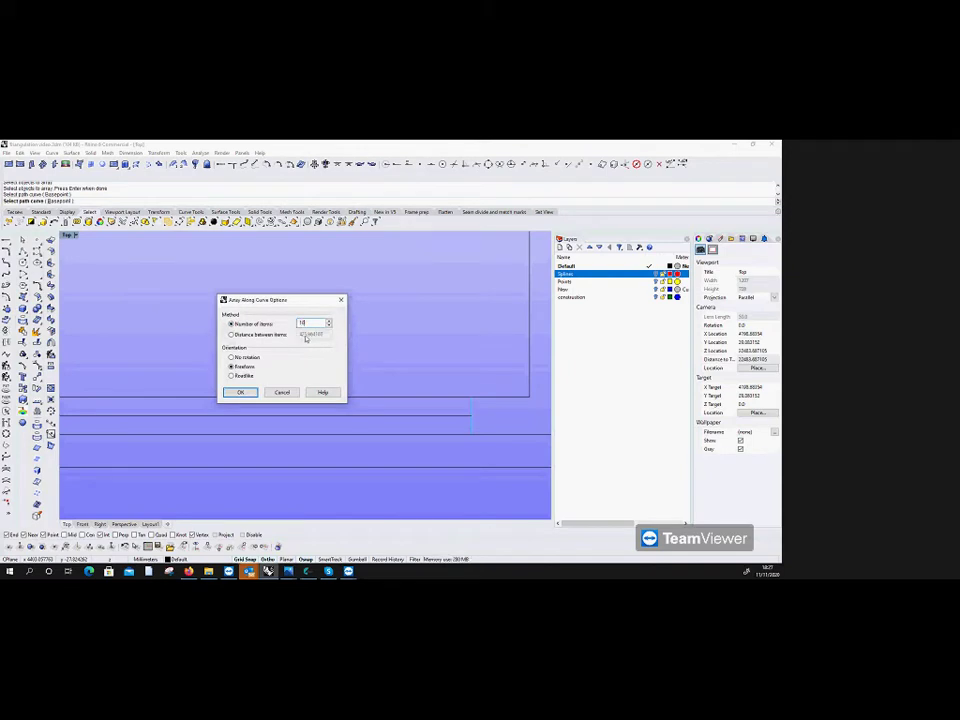
type("4")
left_click(240, 392)
Step: Extend the horizontal guide line by 40 mm beyond the tick nearest the tall upright
scroll(414, 389, "down", 5)
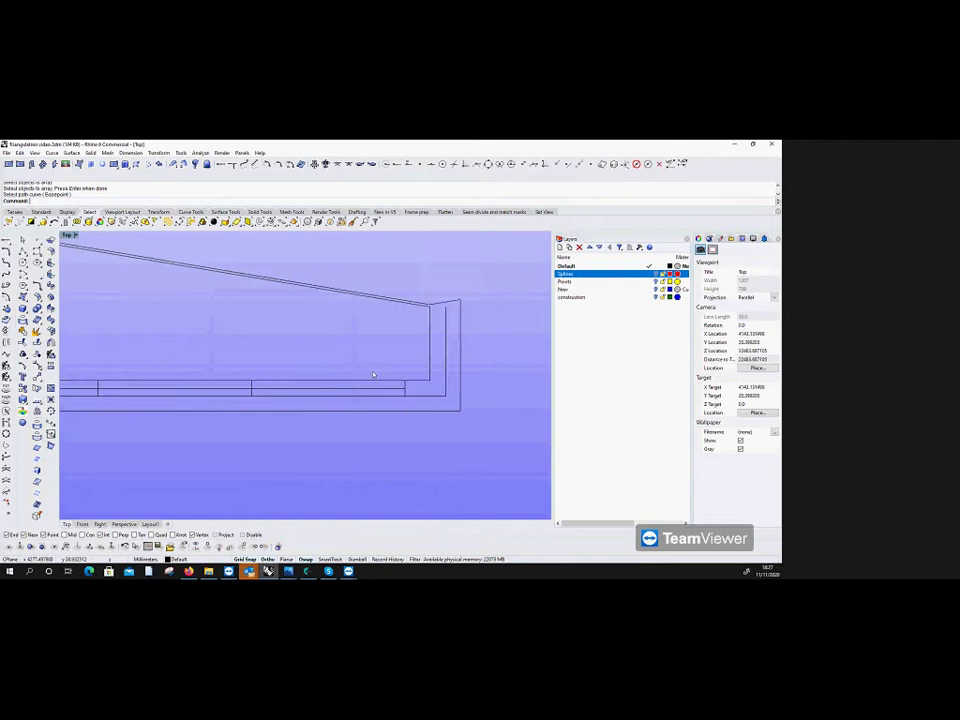
scroll(178, 386, "up", 5)
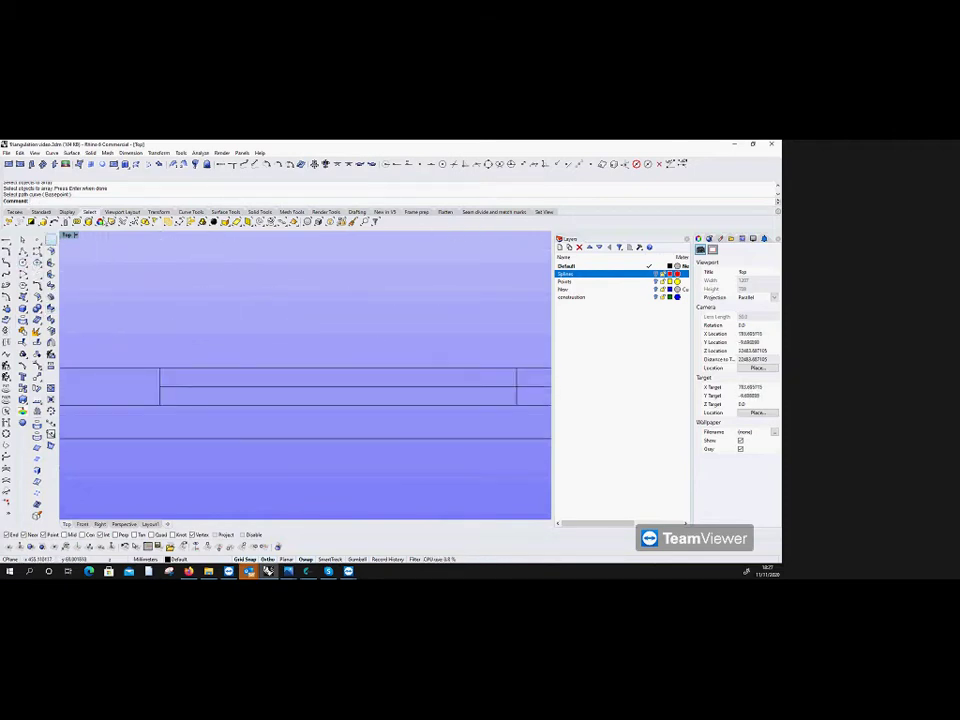
left_click(220, 168)
type("40")
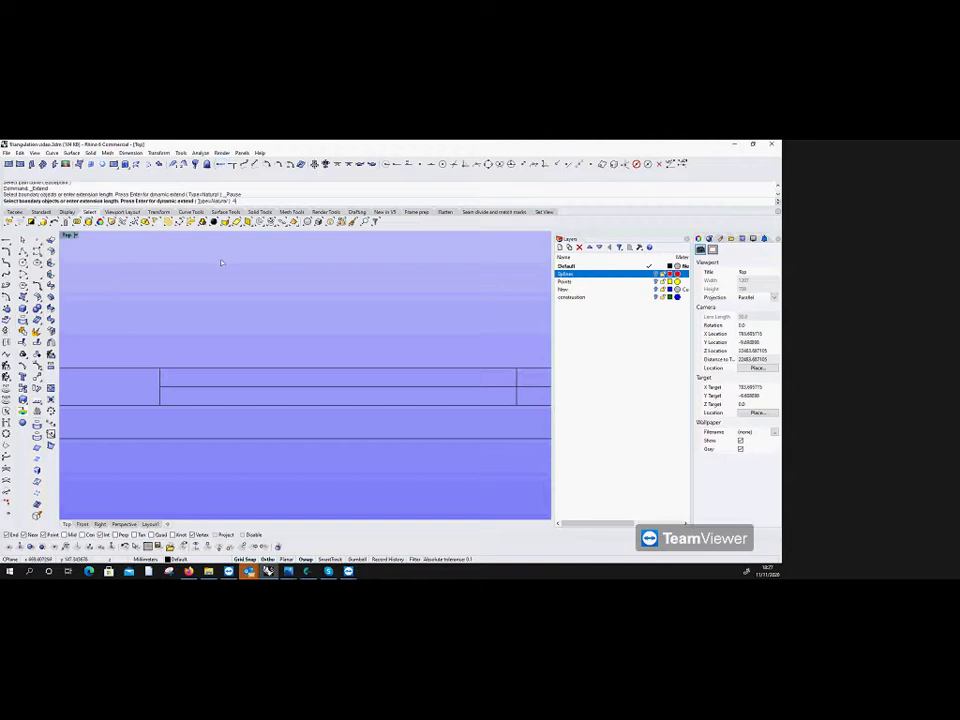
key("Return")
left_click(205, 387)
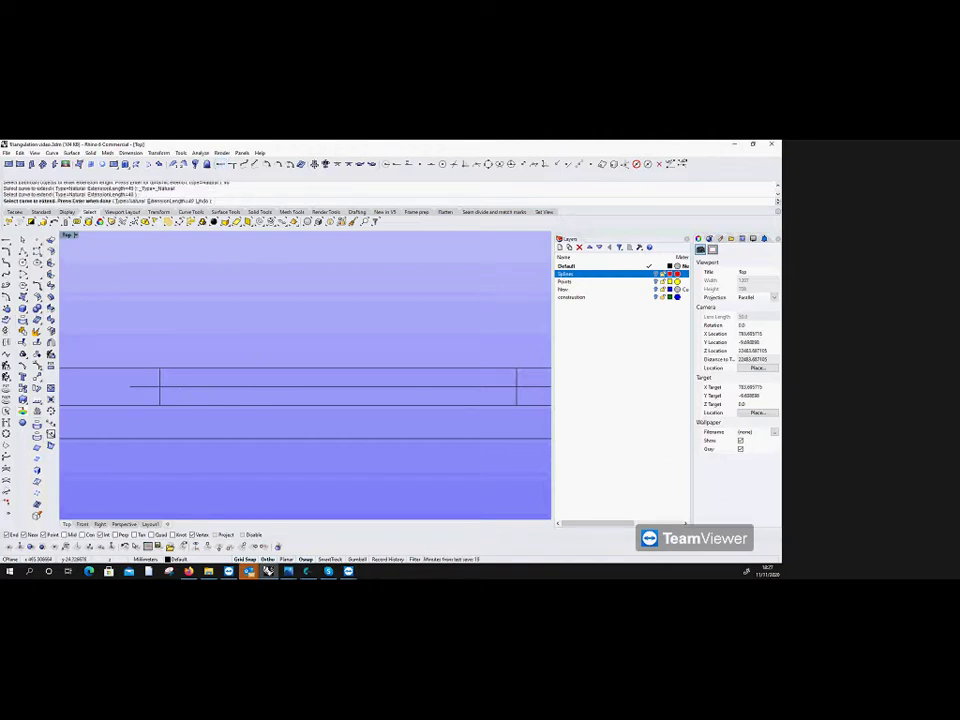
key("Return")
Step: Draw a circle of radius 4 mm centred on the extended end of the guide line
left_click(37, 249)
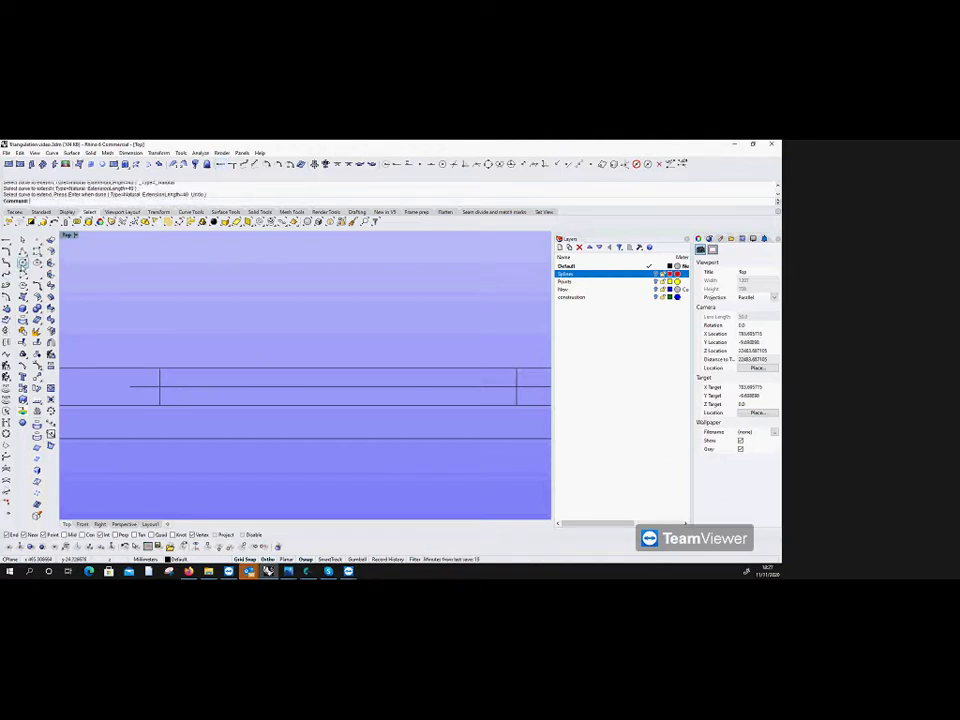
left_click(129, 387)
type("4")
key("Return")
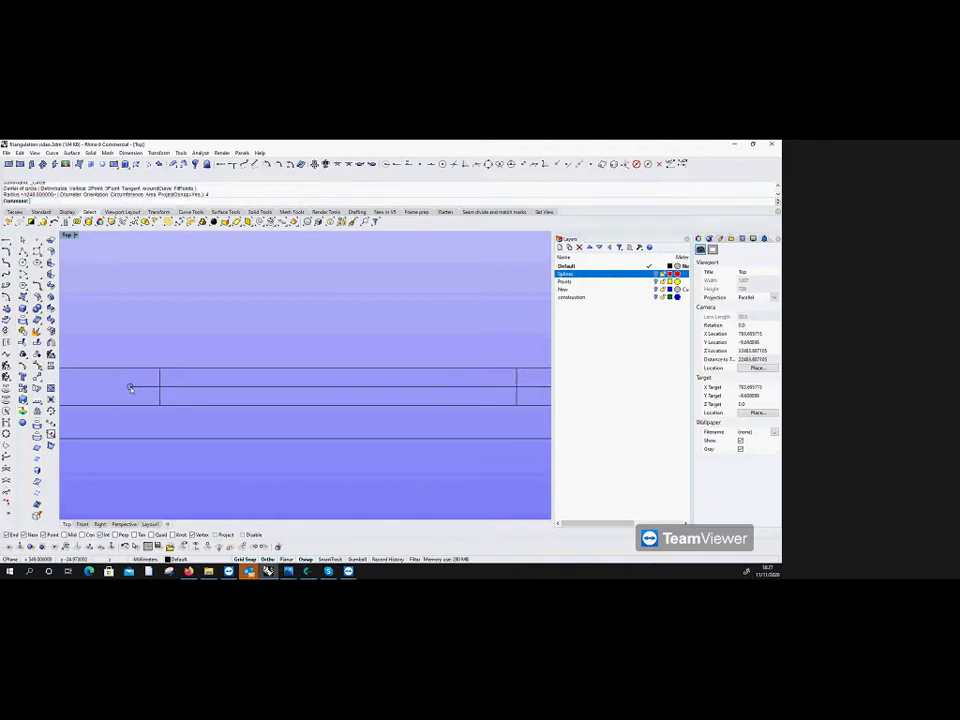
Step: Mirror a copy of the small circle about the tick nearest the tall upright
left_click(38, 412)
left_click(129, 386)
key("Return")
left_click(159, 386)
left_click(159, 380)
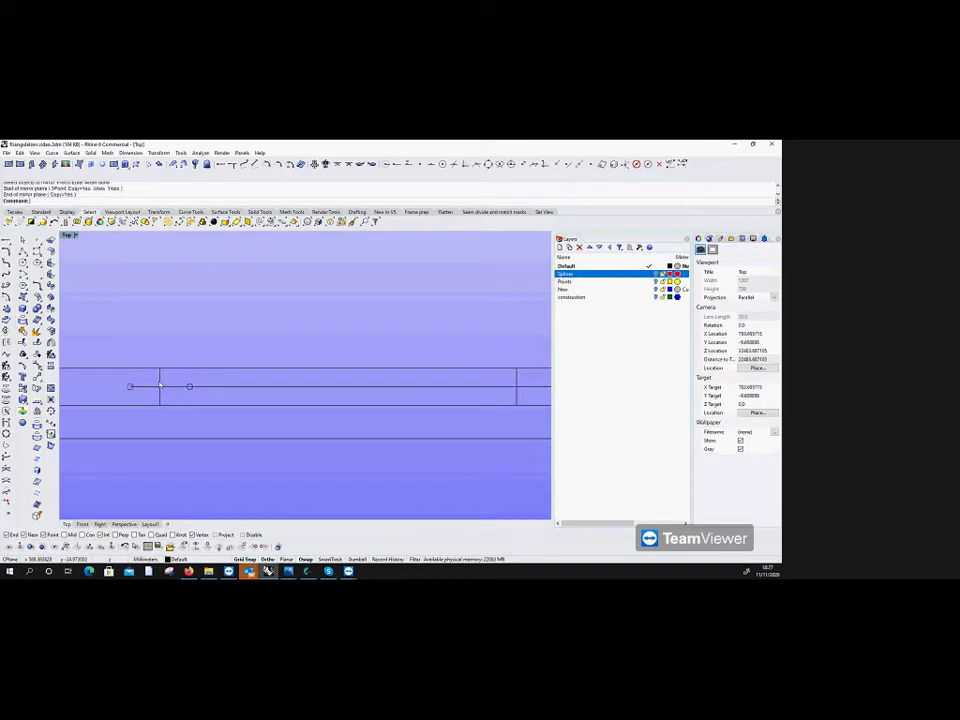
Step: Array the pair of circles along the extended horizontal guide line
left_click(156, 387)
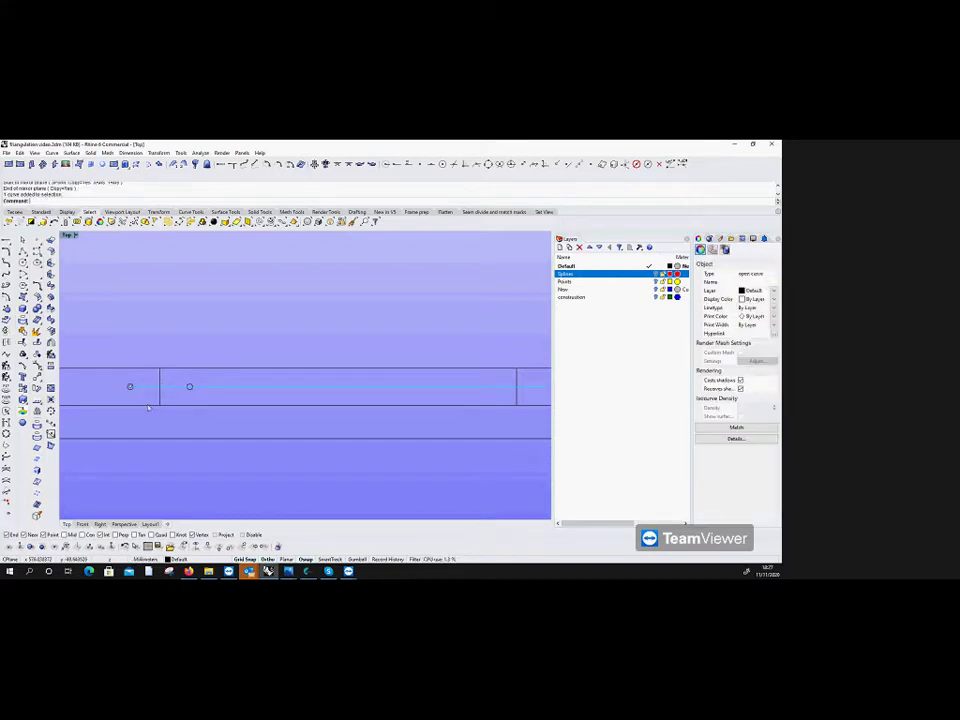
left_click(38, 313)
left_click(127, 388)
key("Return")
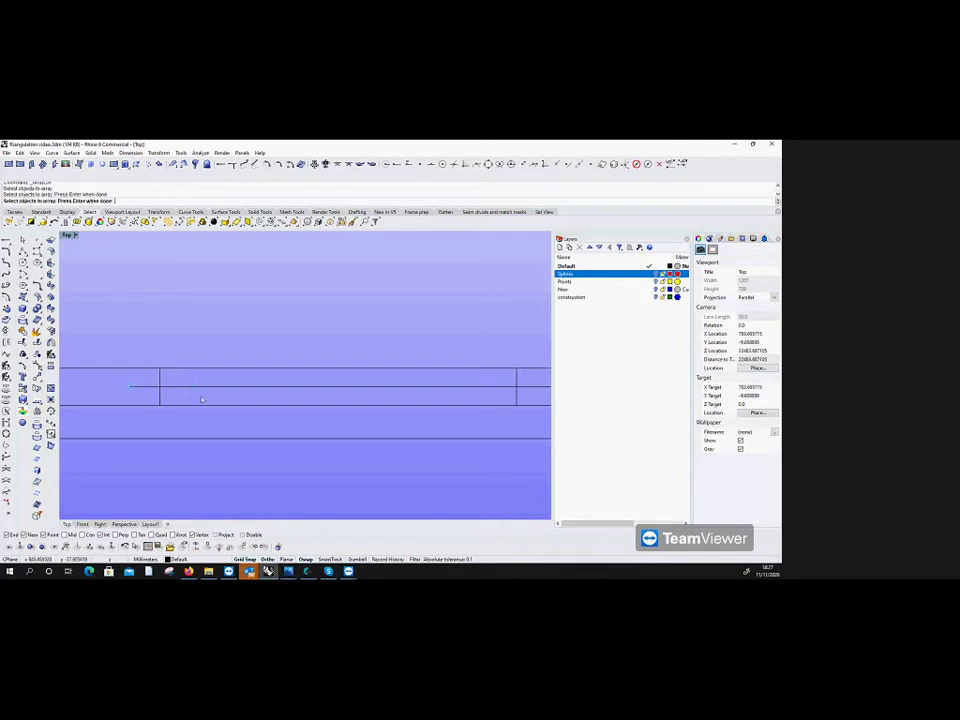
left_click(200, 396)
left_click(237, 392)
Step: Mirror a copy of the entire panel about a horizontal axis below its base
scroll(215, 393, "down", 5)
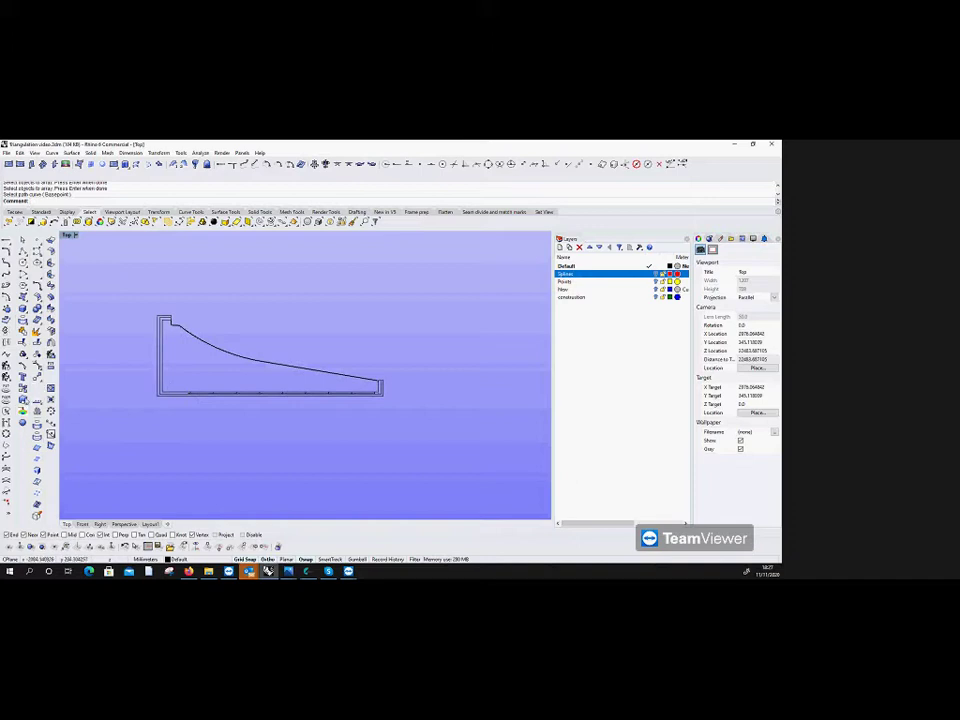
left_click(28, 310)
left_click_drag(122, 300, 444, 454)
key("Return")
left_click(205, 427)
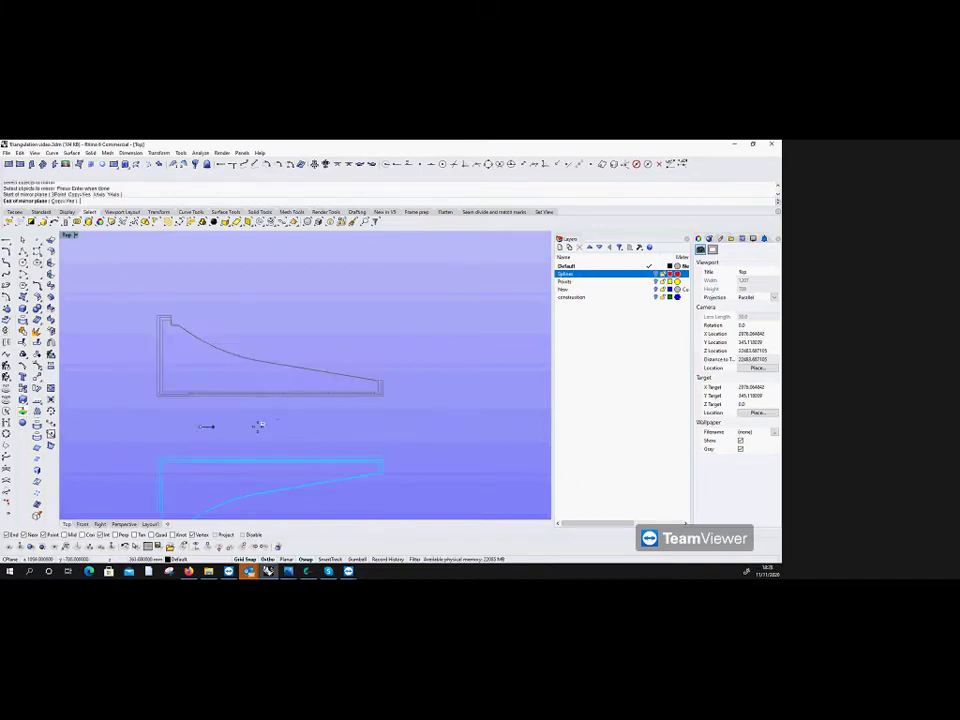
left_click(280, 424)
Step: Delete the horizontal guide line and some middle ticks on the original panel, plus the guide line on the mirrored copy
scroll(240, 392, "up", 8)
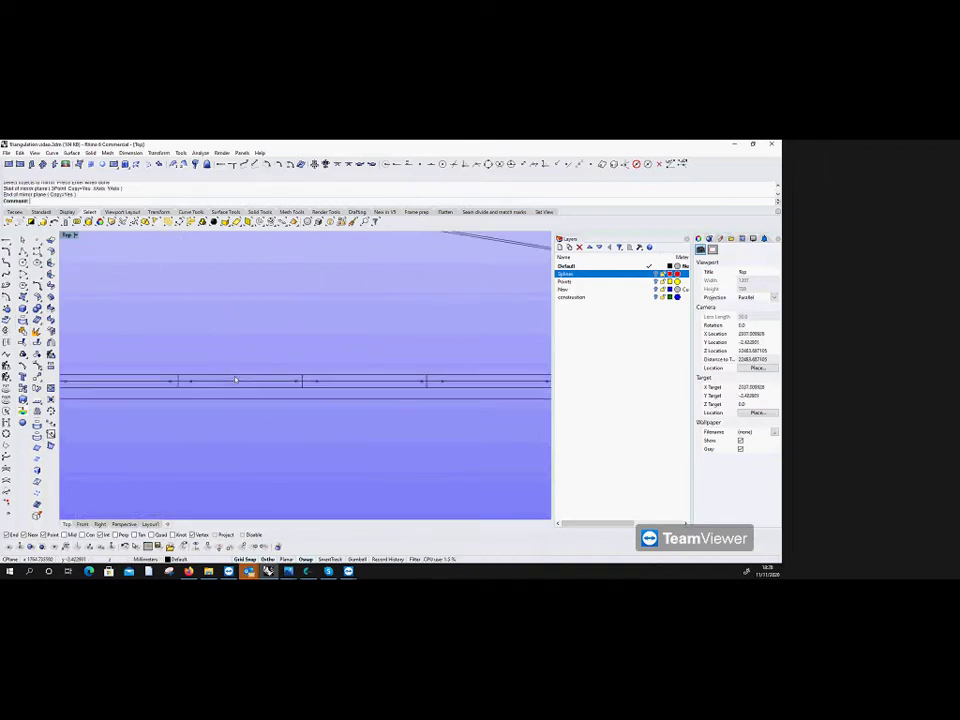
left_click(200, 383)
key("Delete")
left_click(190, 383)
key("Delete")
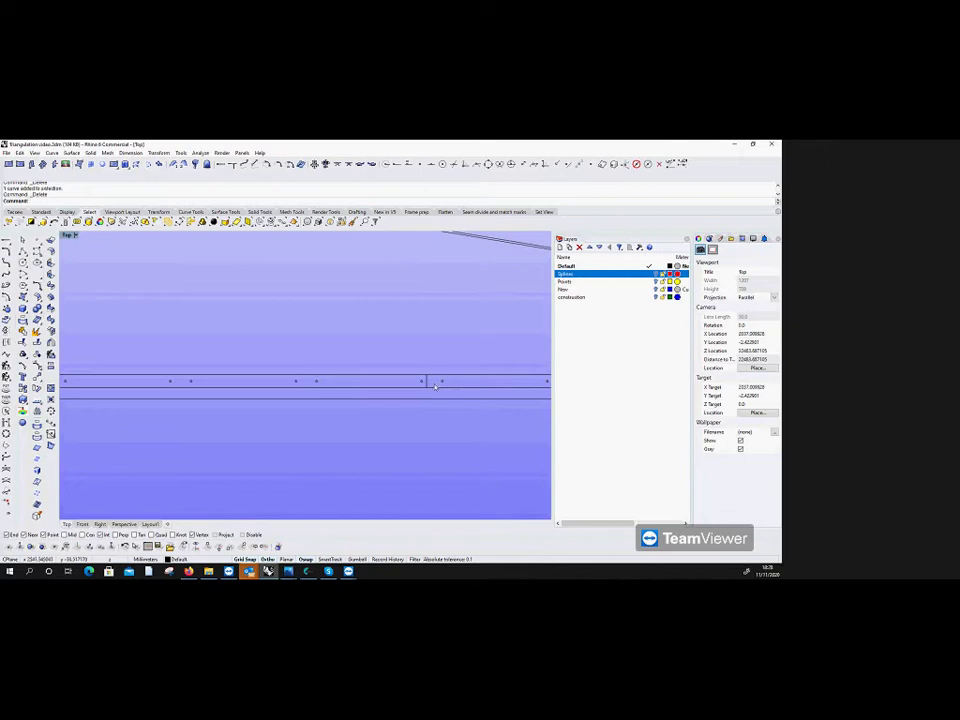
scroll(428, 383, "down", 5)
scroll(375, 456, "up", 5)
scroll(375, 456, "down", 2)
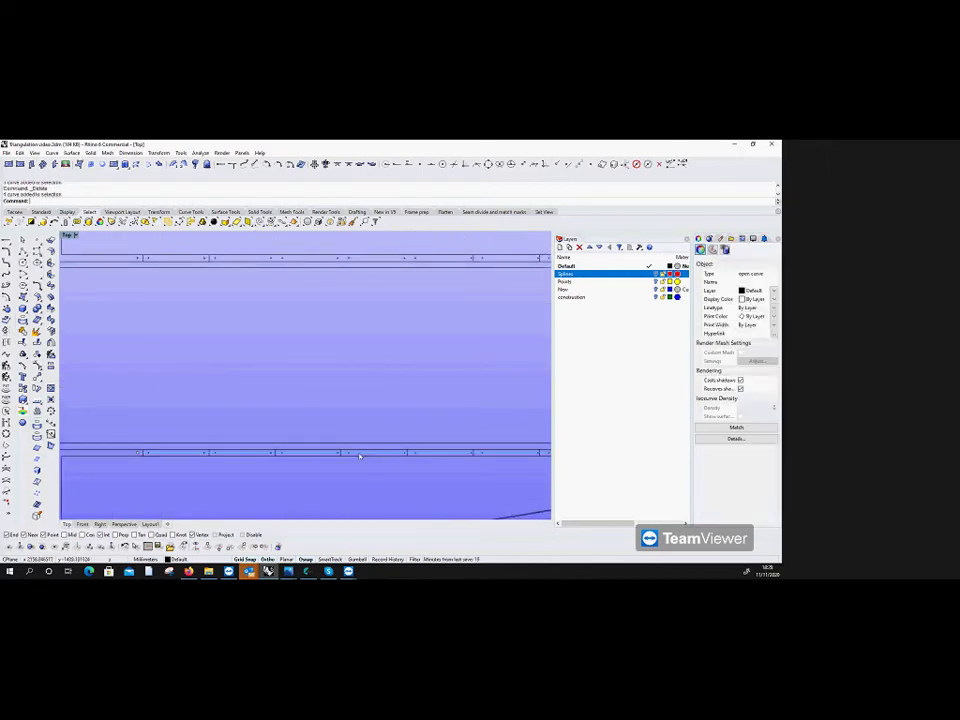
scroll(350, 454, "down", 3)
scroll(349, 452, "up", 2)
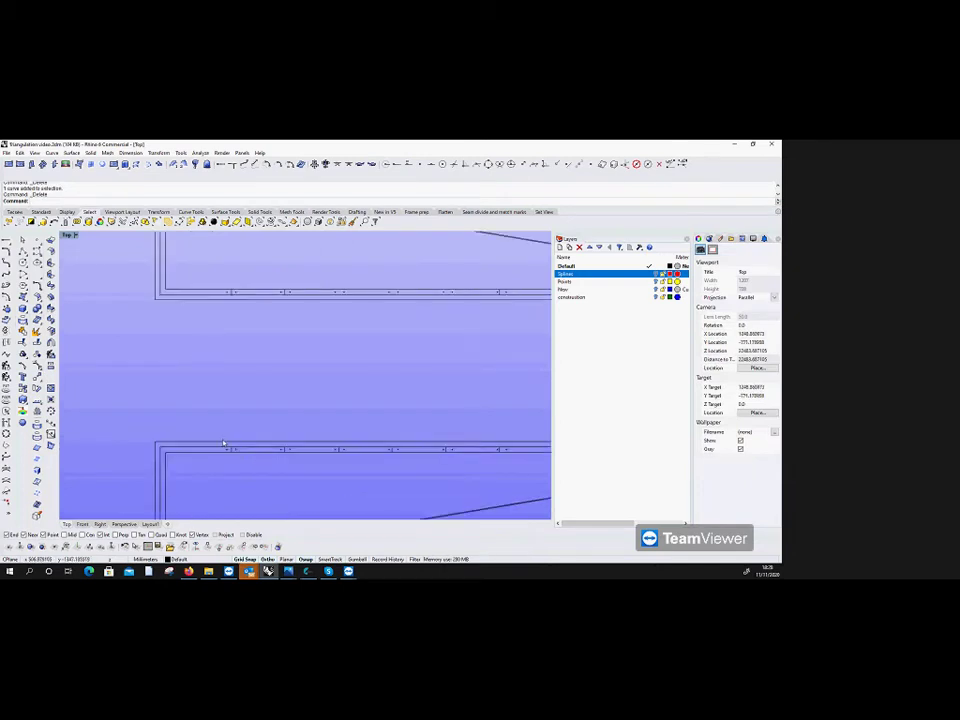
Step: Delete the small circles along the base strip of the mirrored panel, keeping its ticks
left_click_drag(293, 453, 535, 455)
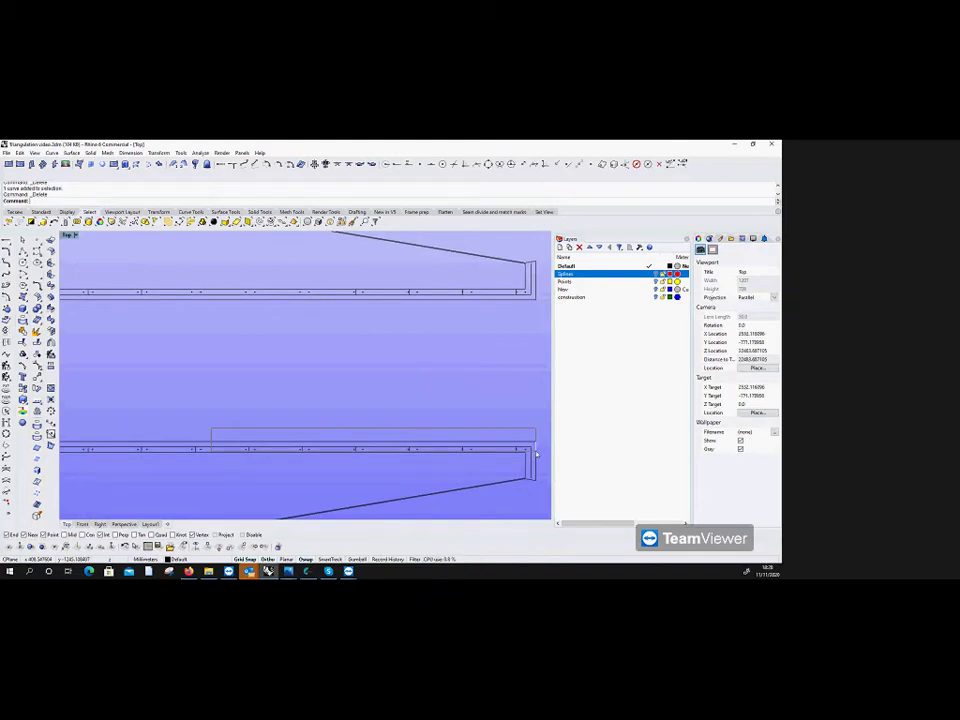
left_click_drag(535, 455, 535, 455)
key("Delete")
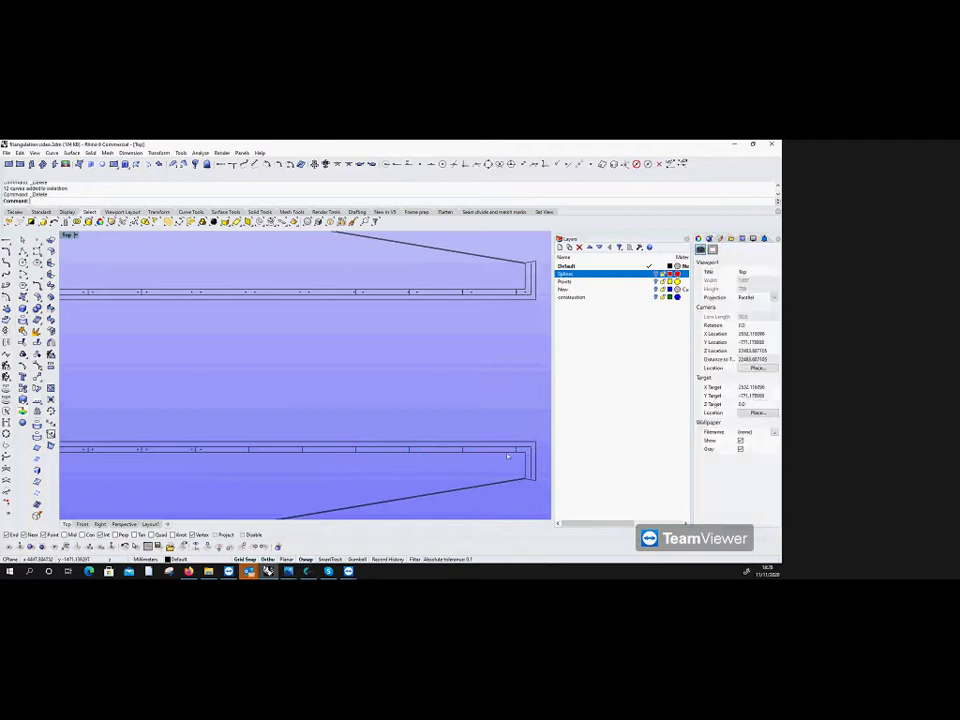
scroll(276, 493, "down", 3)
scroll(233, 427, "up", 5)
left_click_drag(304, 446, 447, 432)
key("Delete")
Step: Delete the tick nearest the tall end of the upper panel's base strip, keeping the circles beside it
scroll(444, 432, "down", 3)
scroll(358, 469, "up", 5)
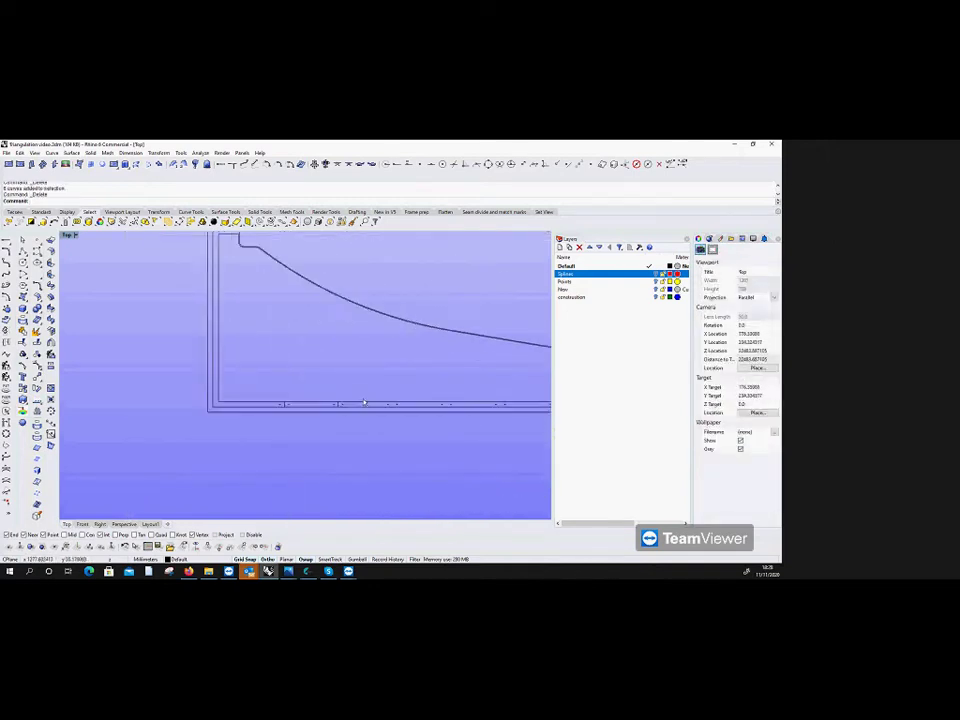
scroll(293, 410, "up", 3)
scroll(230, 415, "down", 2)
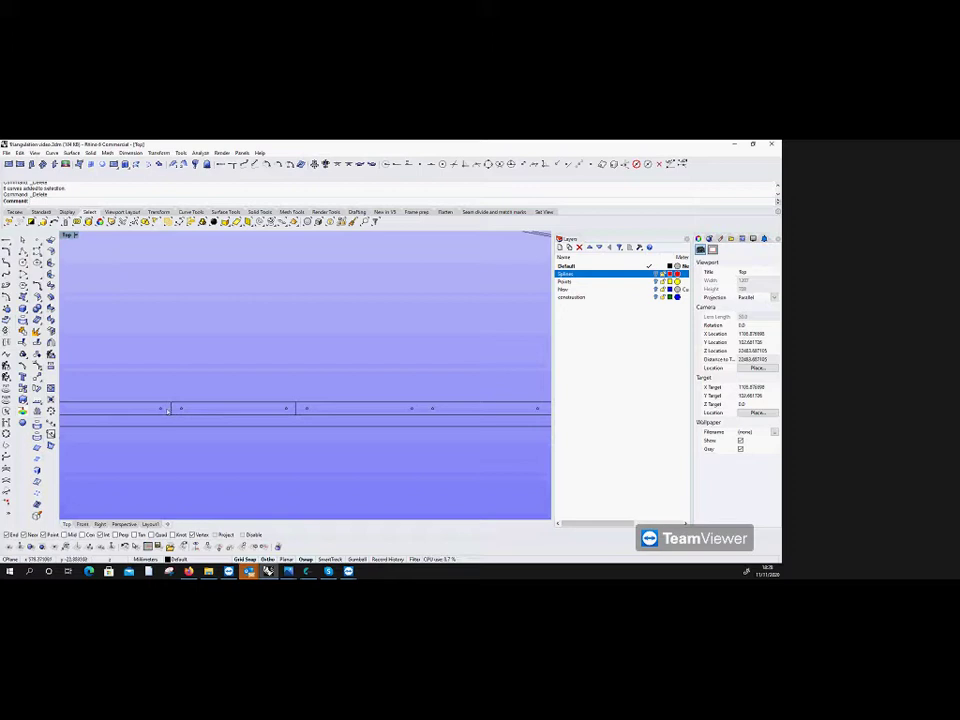
scroll(161, 410, "down", 3)
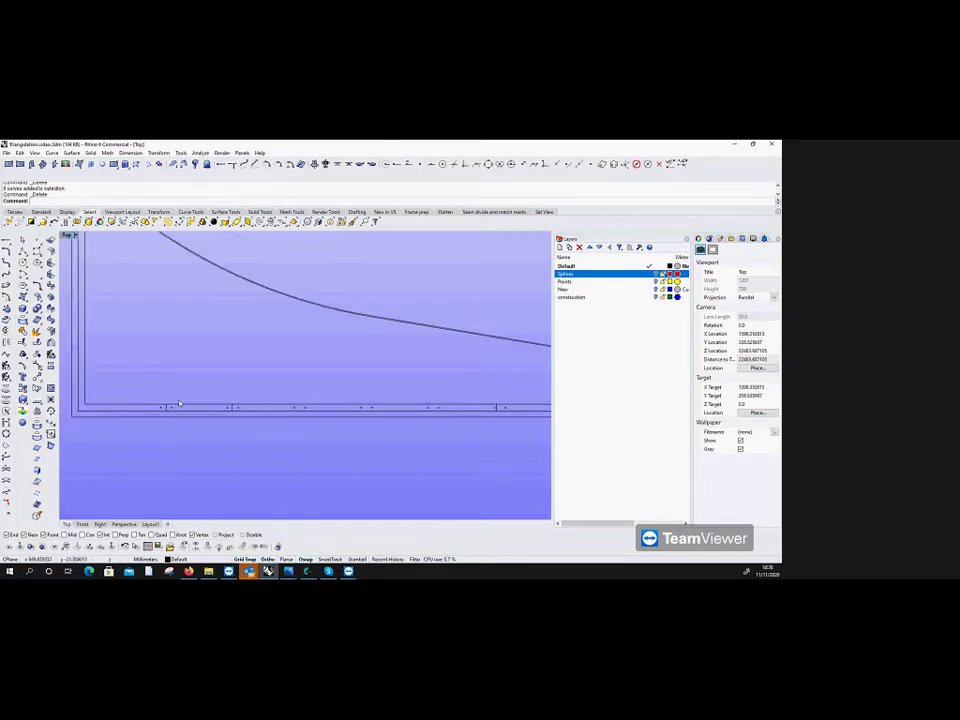
scroll(190, 462, "down", 2)
scroll(190, 475, "up", 2)
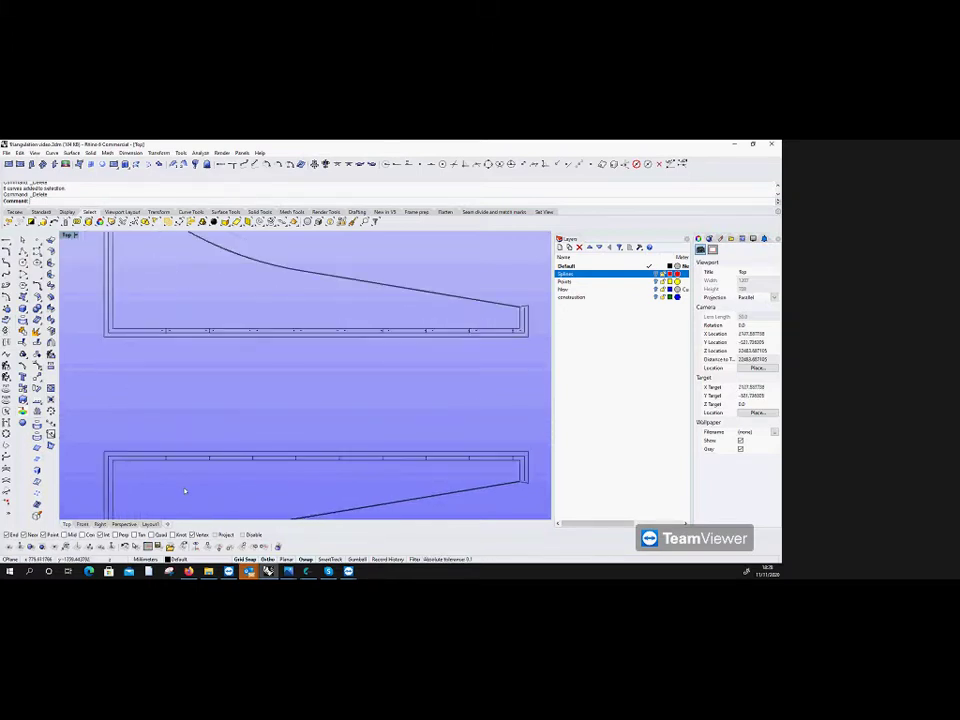
left_click(165, 327)
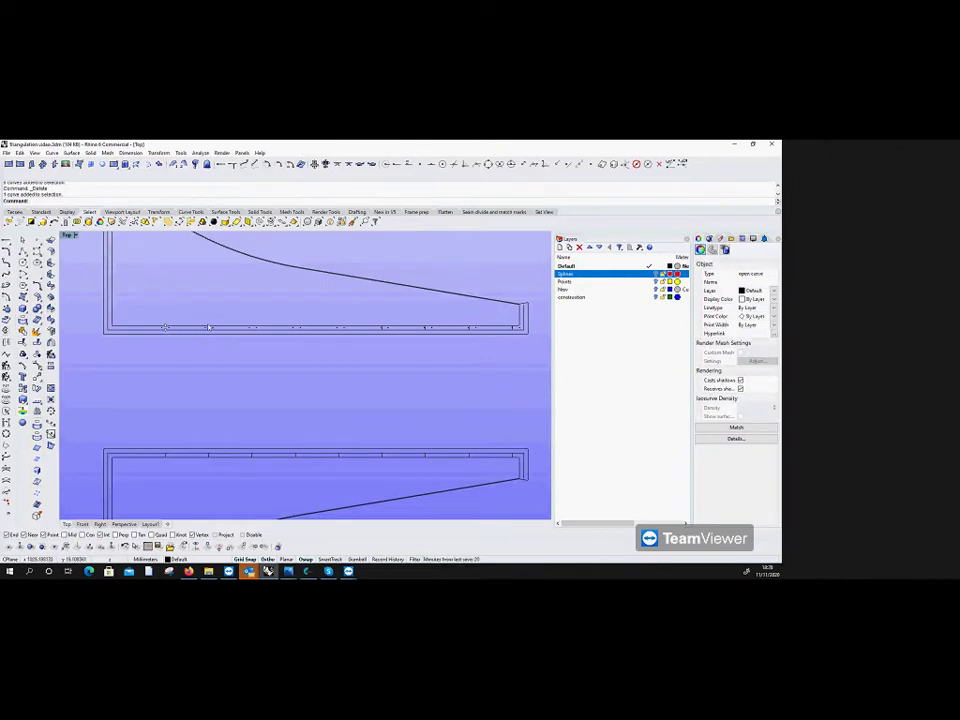
left_click(249, 329)
key("Escape")
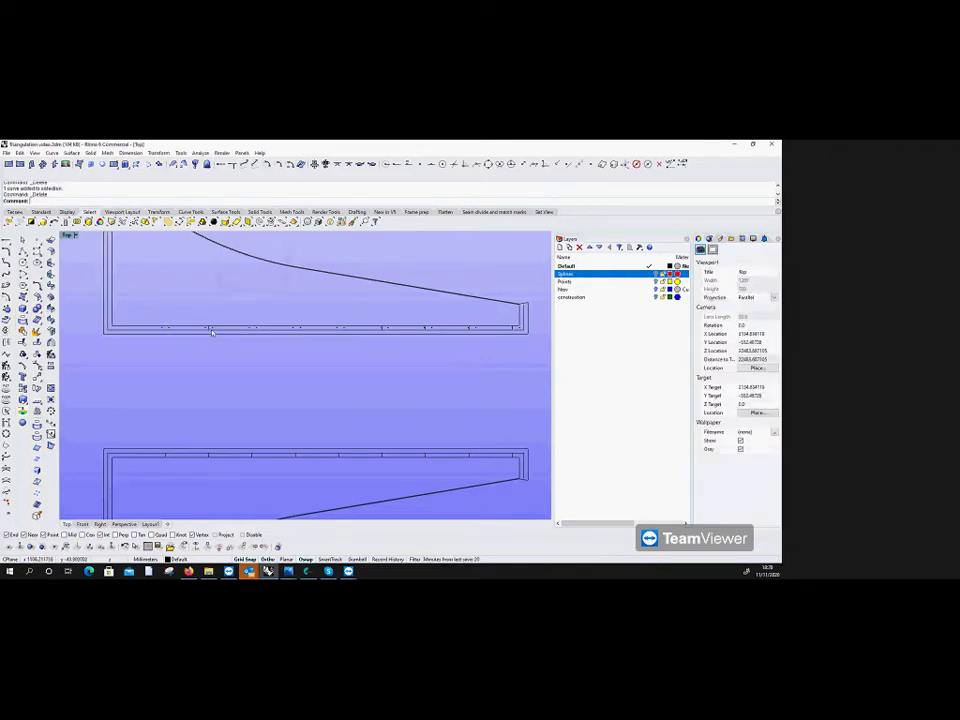
Step: Delete two more ticks along the upper panel's base strip, leaving the circle pairs in place
scroll(210, 331, "up", 3)
left_click(209, 329)
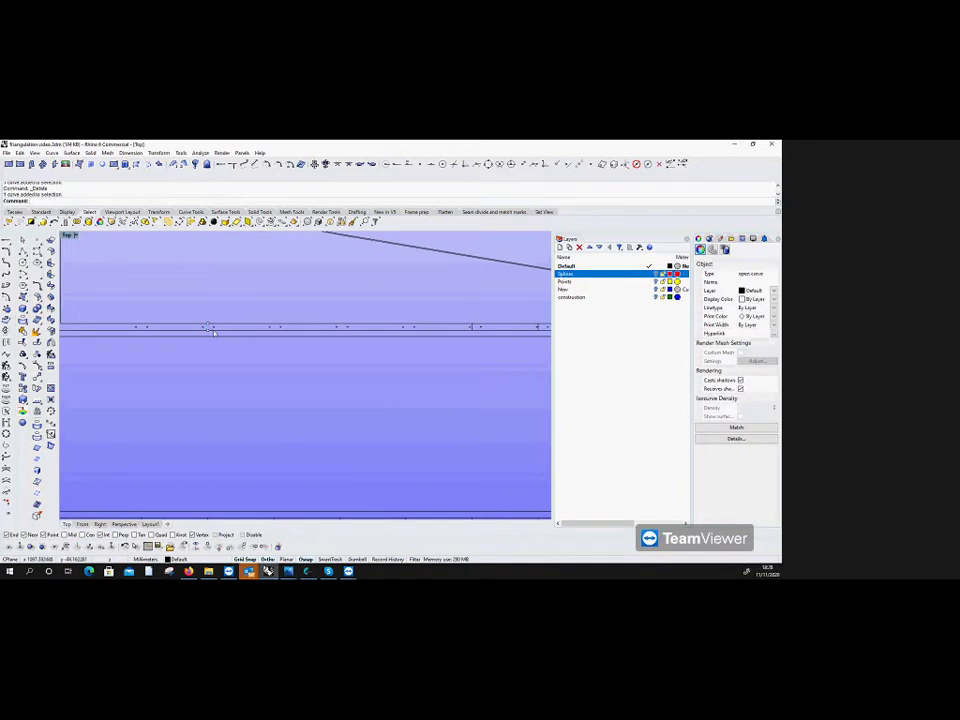
key("Delete")
left_click(545, 328)
key("Delete")
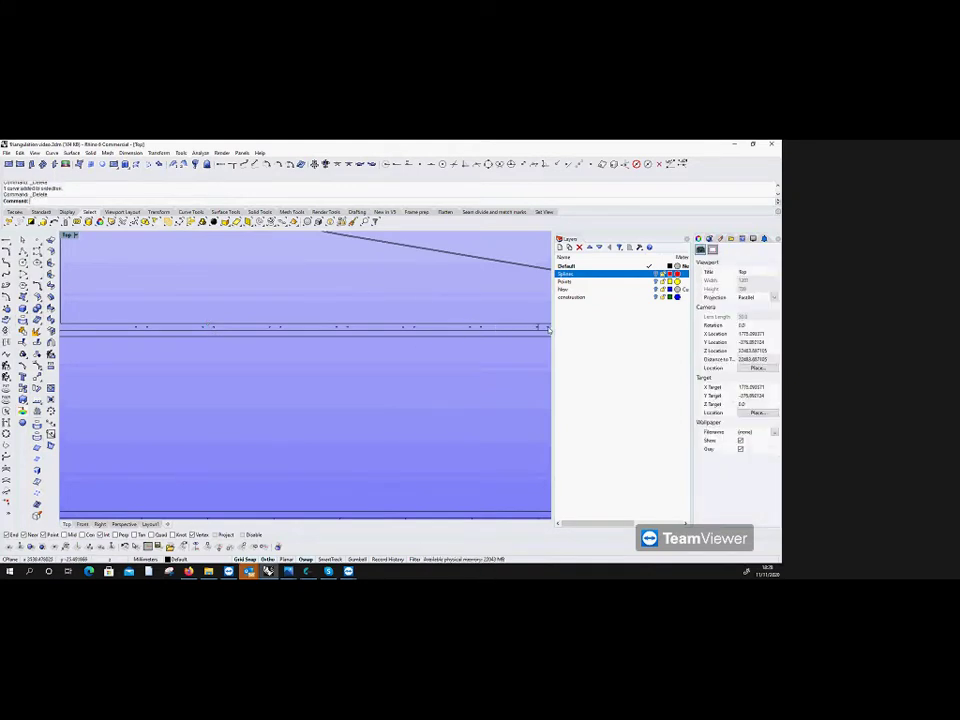
Step: Delete the remaining ticks near the narrow end of the upper panel's base strip
scroll(450, 343, "down", 5)
scroll(439, 347, "up", 5)
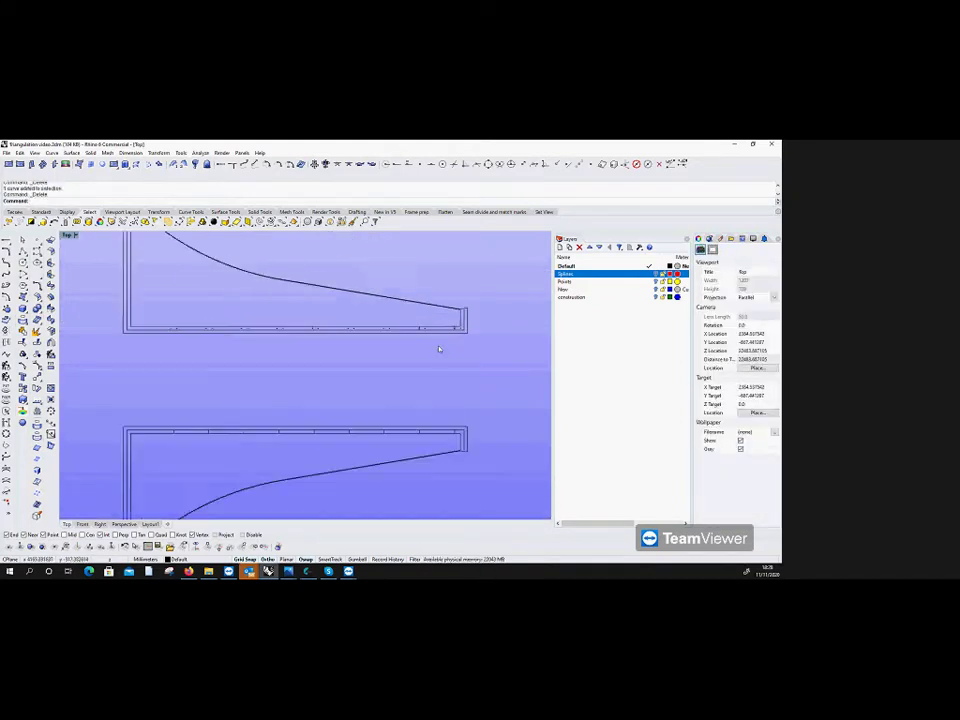
left_click(466, 322)
left_click(398, 321)
key("Delete")
left_click(398, 321)
key("Delete")
scroll(405, 335, "down", 3)
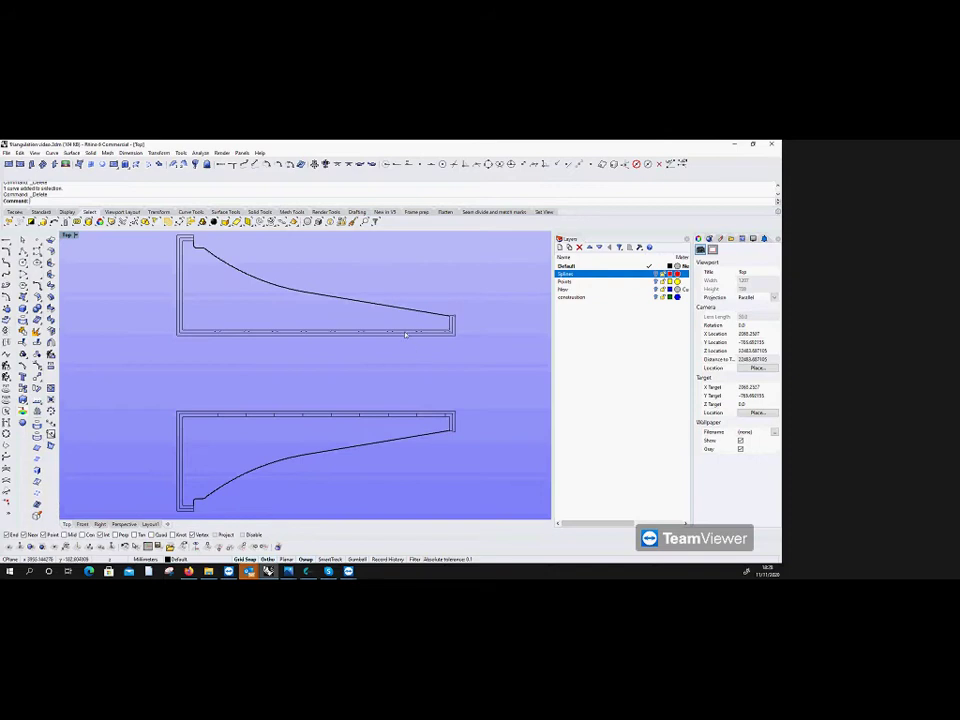
scroll(410, 350, "down", 2)
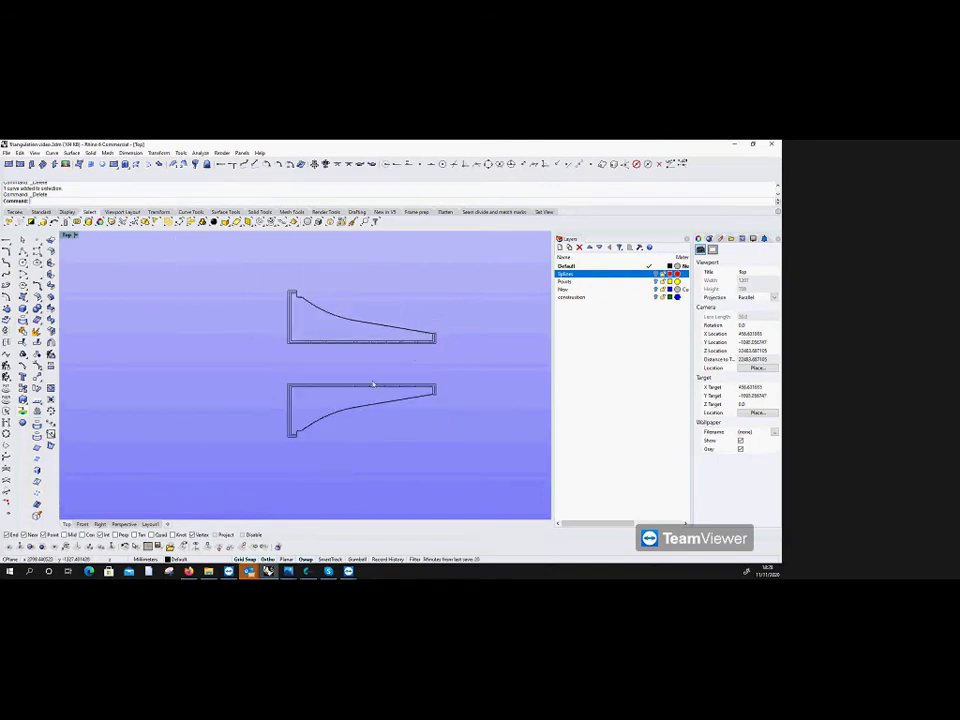
type("rectangle")
key("Return")
left_click(289, 343)
scroll(506, 359, "down", 2)
type("40")
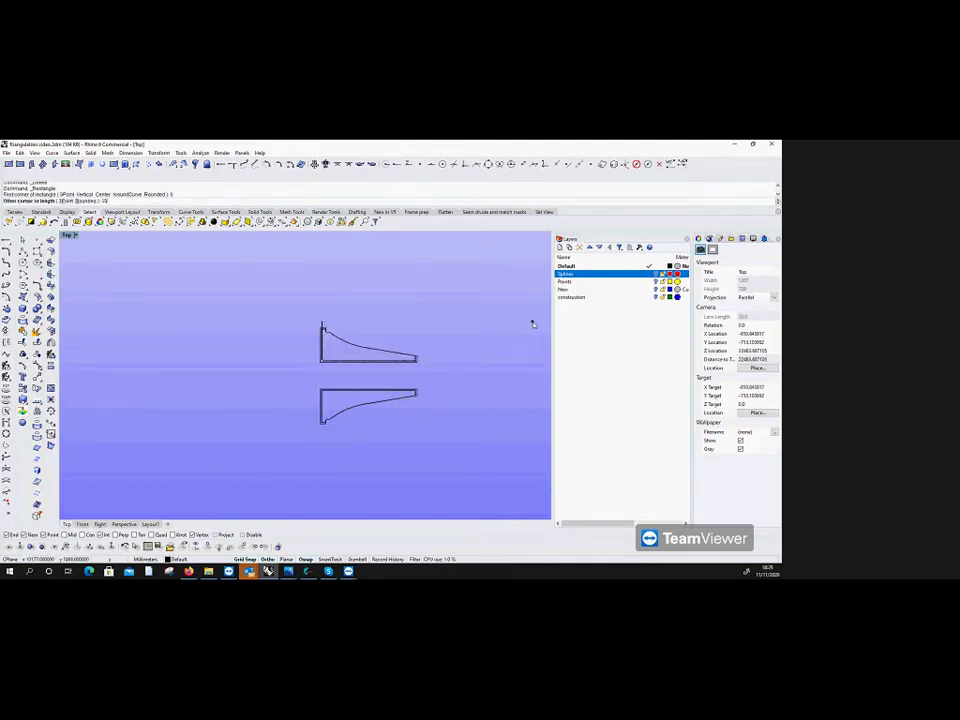
type("0")
key("Return")
Step: Draw an 8000 by 1520 mm rectangle starting from the origin, over the upper panel
key("Return")
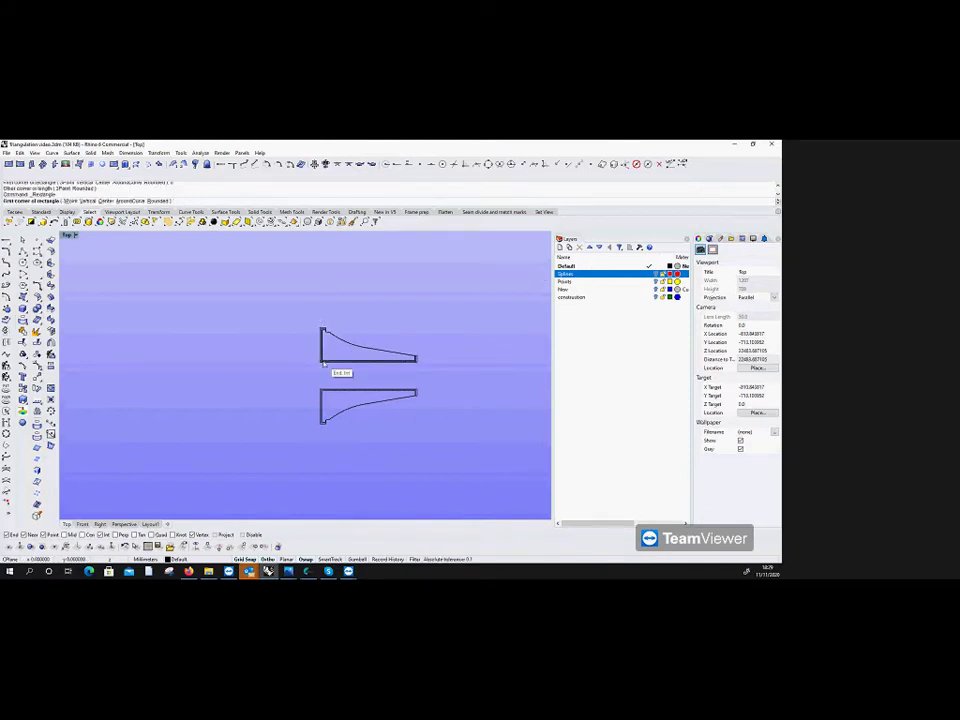
left_click(322, 363)
type("8000")
key("Return")
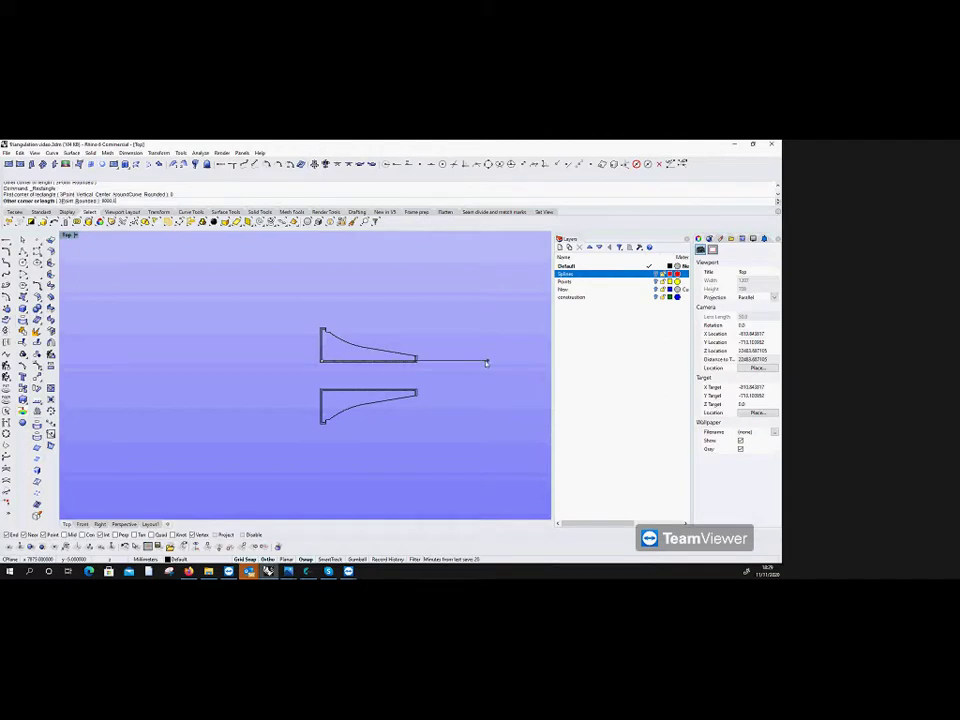
type("1500")
key("Return")
left_click(485, 362)
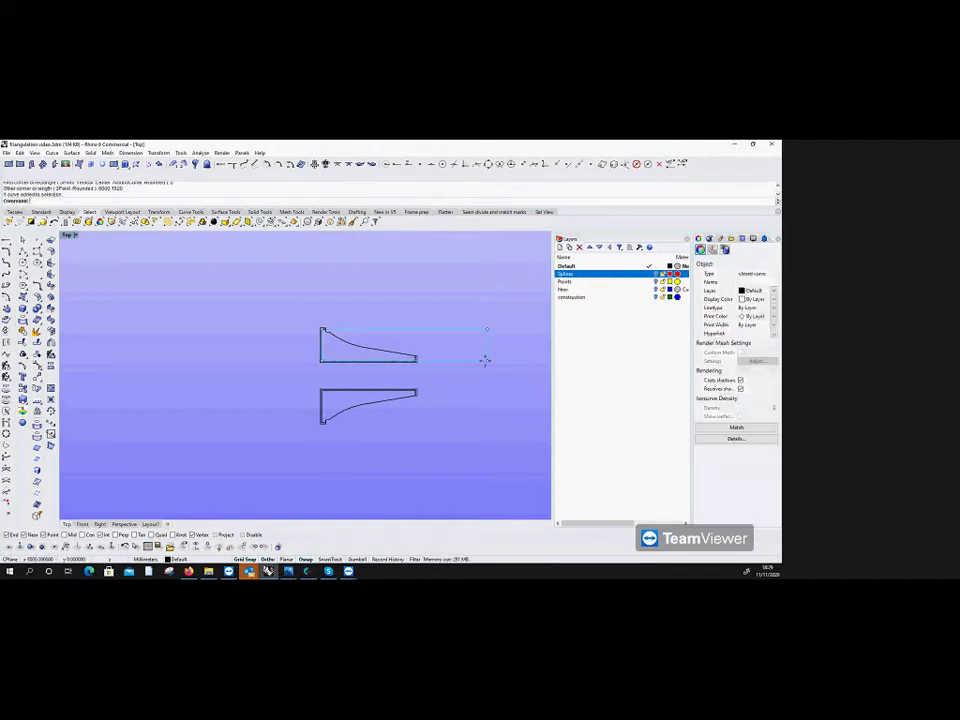
scroll(485, 362, "up", 3)
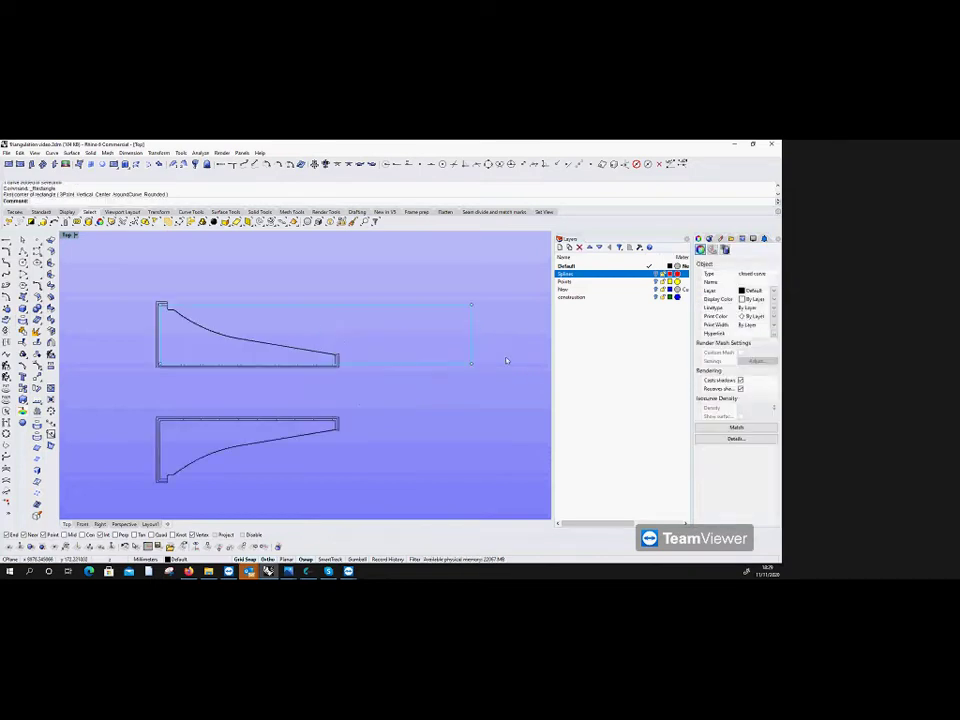
Step: Set the display color of all the upper panel's curves to Blue, leaving the rectangle out
left_click(506, 360)
left_click_drag(133, 288, 348, 390)
left_click(744, 299)
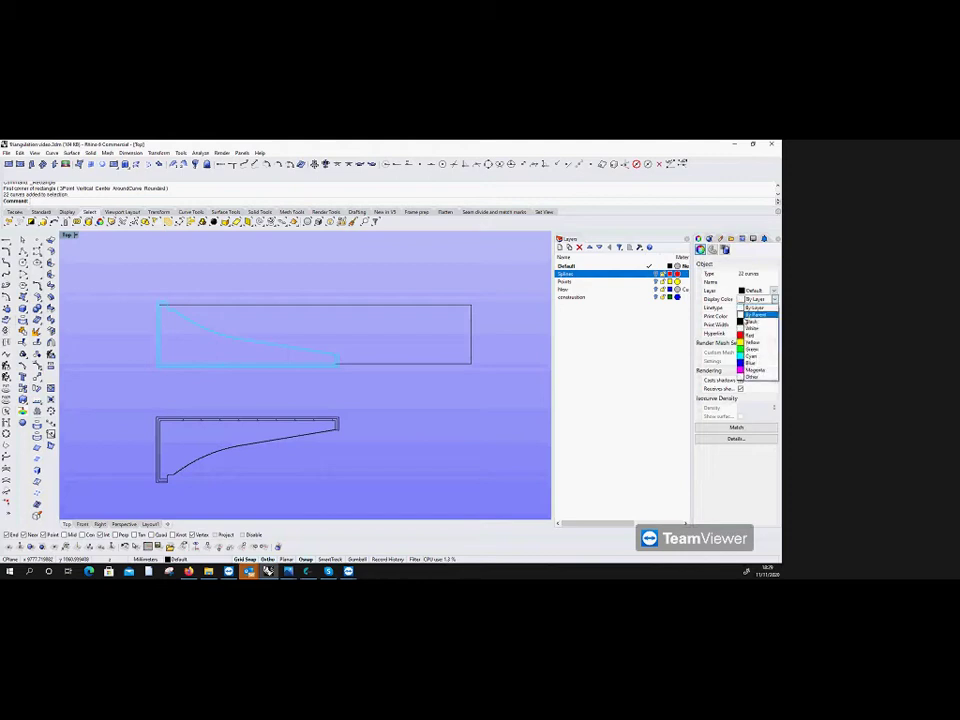
left_click(752, 346)
left_click(437, 402)
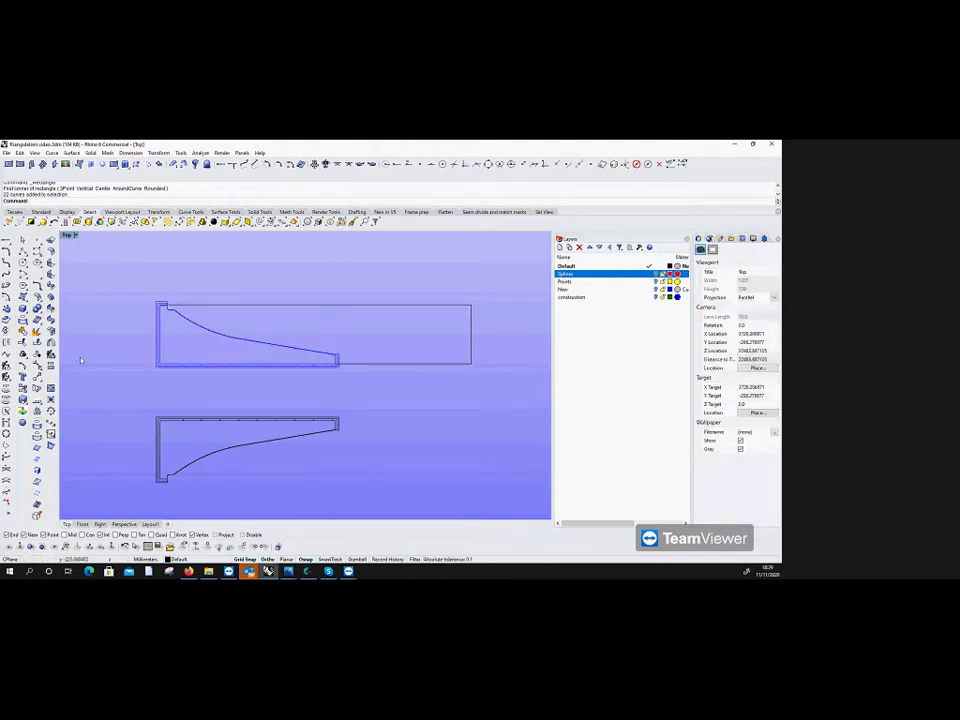
Step: Try to move the blue panel so its lower-left corner meets the rectangle's lower-left corner
left_click(28, 284)
left_click_drag(138, 285, 356, 392)
key("Return")
left_click(160, 375)
scroll(156, 371, "up", 5)
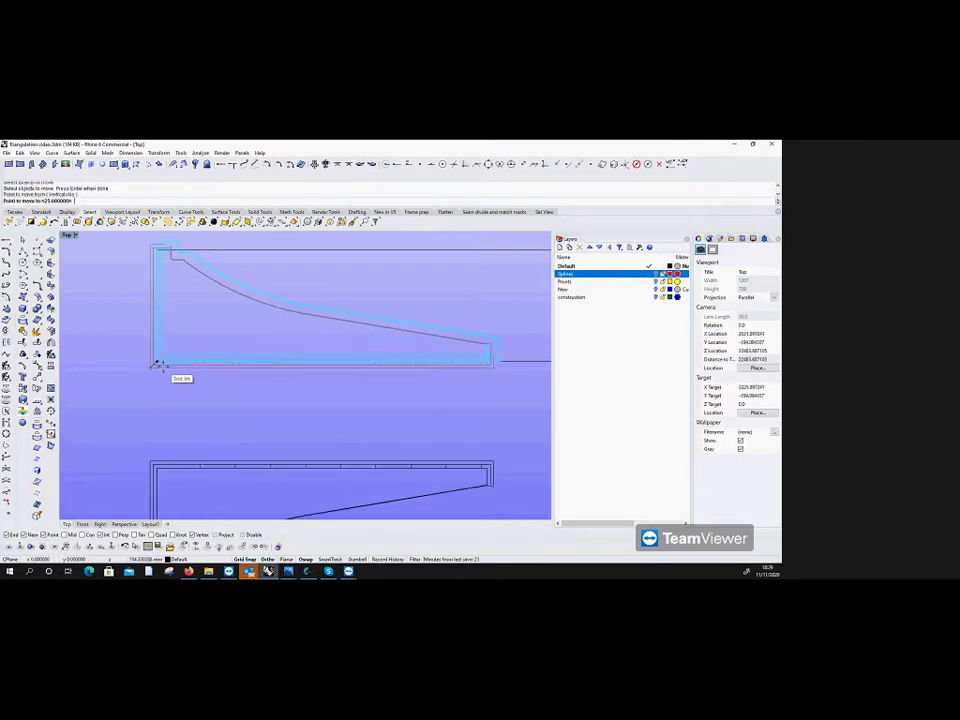
left_click(155, 371)
scroll(155, 371, "down", 5)
Step: Move the blue panel from its outermost lower-left corner onto the rectangle's lower-left corner
left_click_drag(146, 298, 333, 403)
key("Return")
scroll(200, 391, "up", 5)
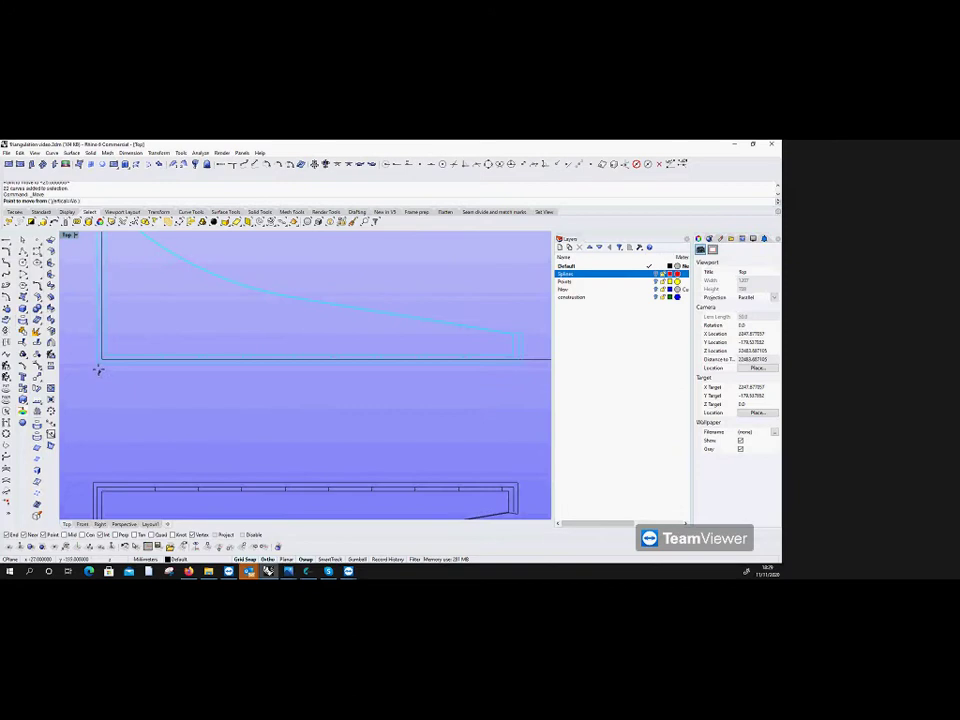
left_click(97, 366)
left_click(100, 340)
scroll(149, 327, "down", 5)
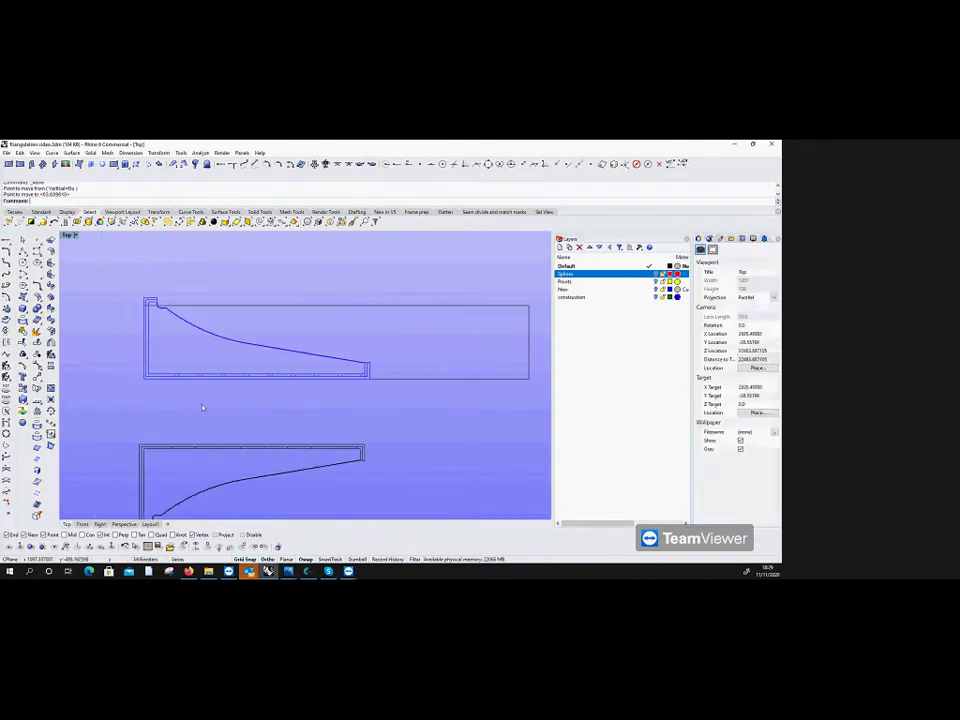
scroll(149, 327, "up", 4)
scroll(160, 328, "down", 3)
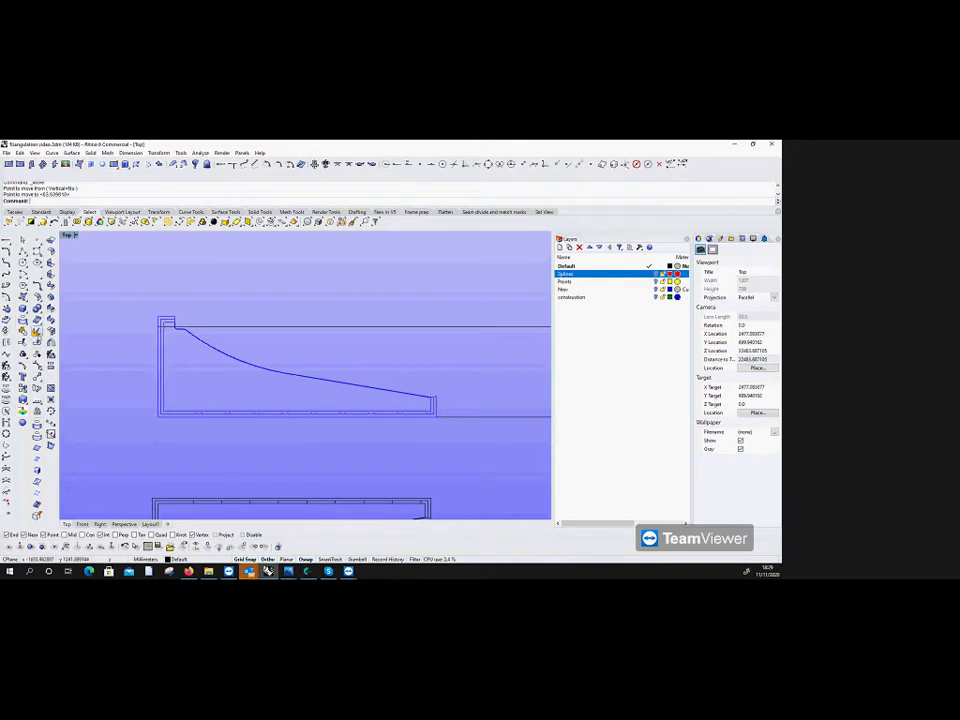
Step: Draw a straight polyline along the rectangle's upper edge, from its left corner to past the panel's top flap
left_click(8, 252)
scroll(195, 319, "up", 3)
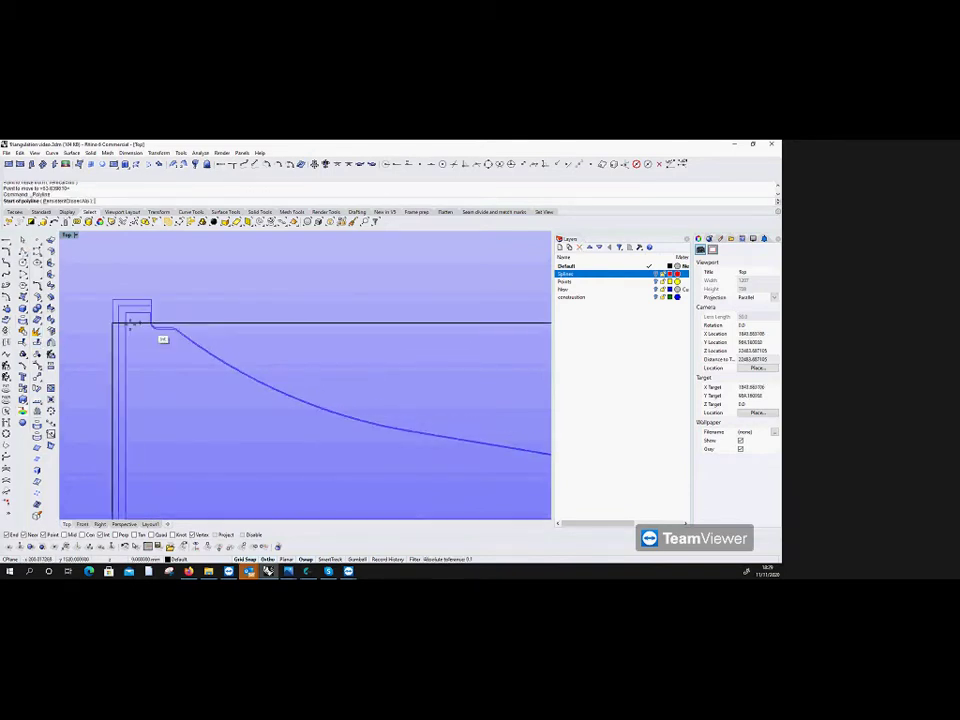
left_click(286, 318)
key("Return")
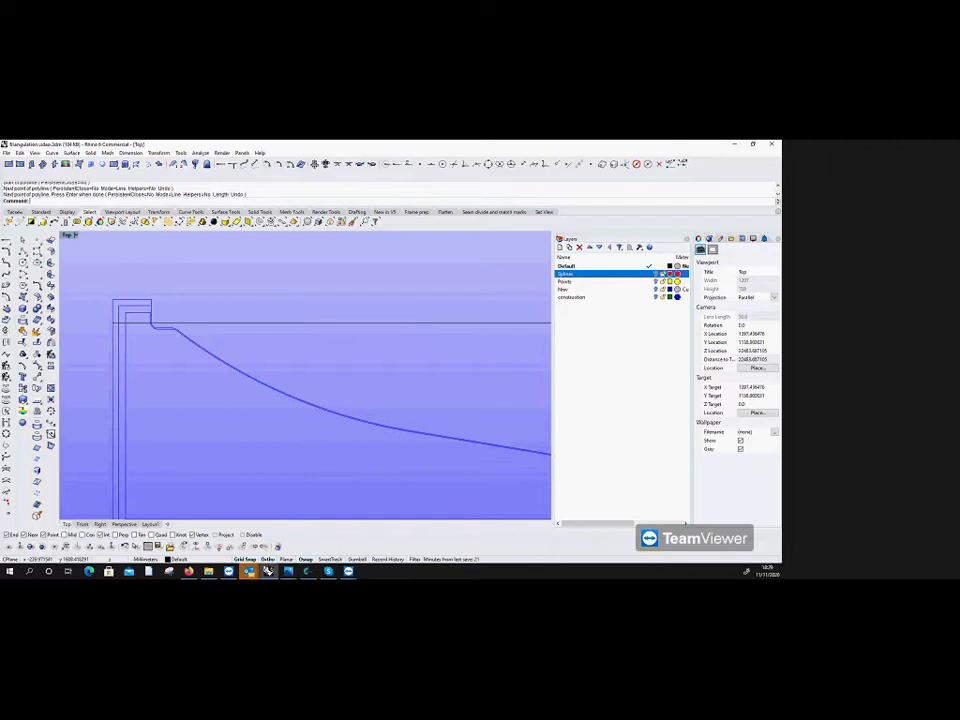
Step: Offset the new line 20 mm downward across the blue panel
left_click(7, 297)
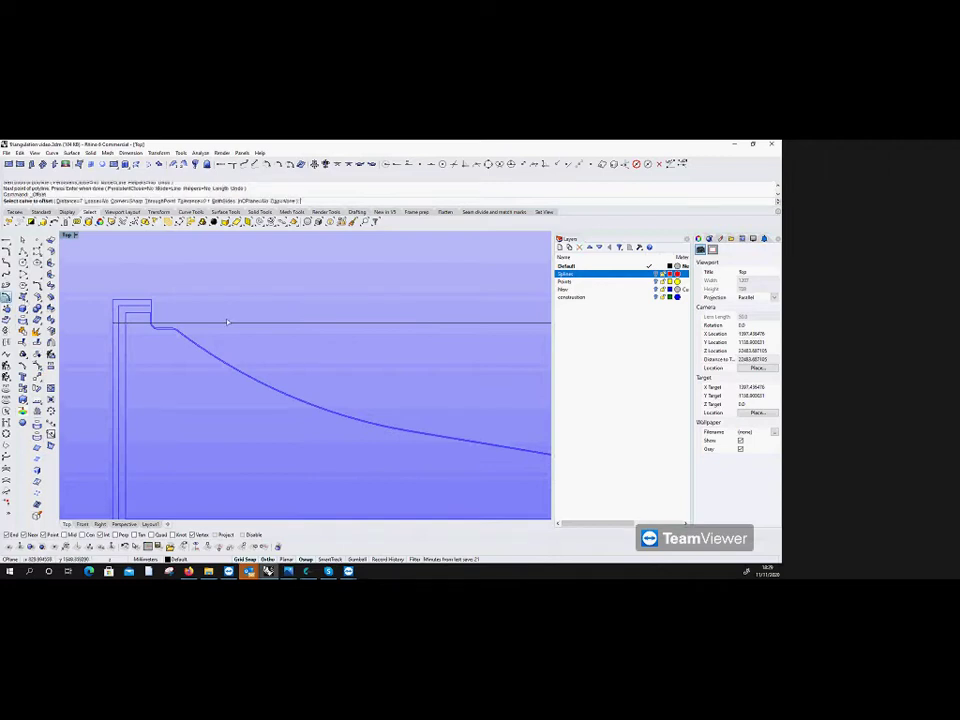
left_click(230, 321)
left_click(249, 273)
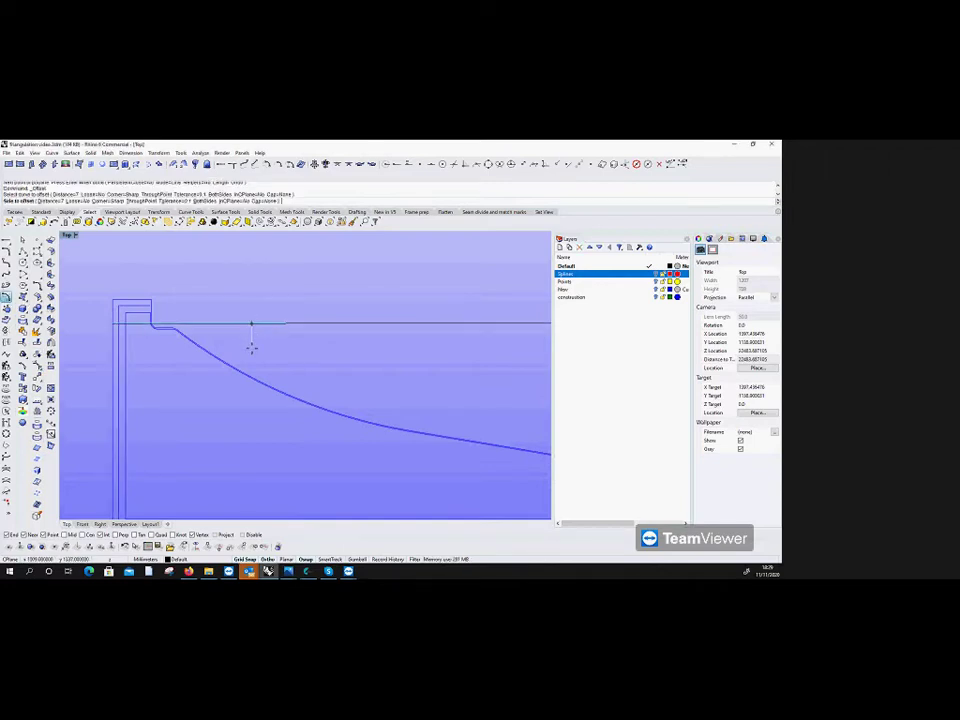
type("20")
key("Return")
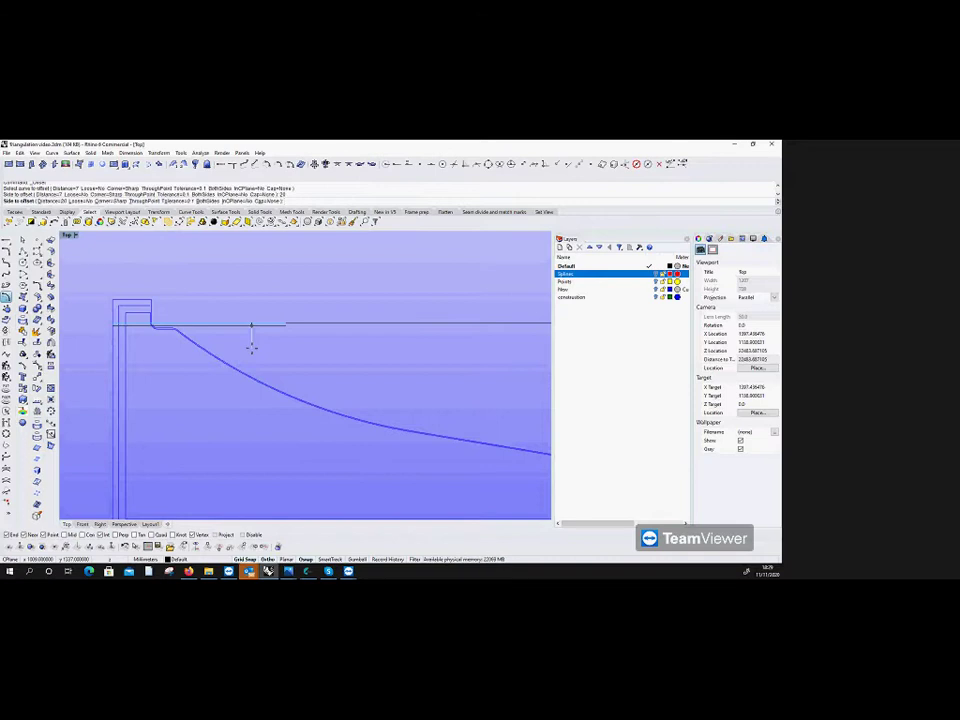
left_click(251, 345)
Step: Copy the blue panel outlines together with the two short horizontal lines to a spot directly above the original
type("copy")
key("Return")
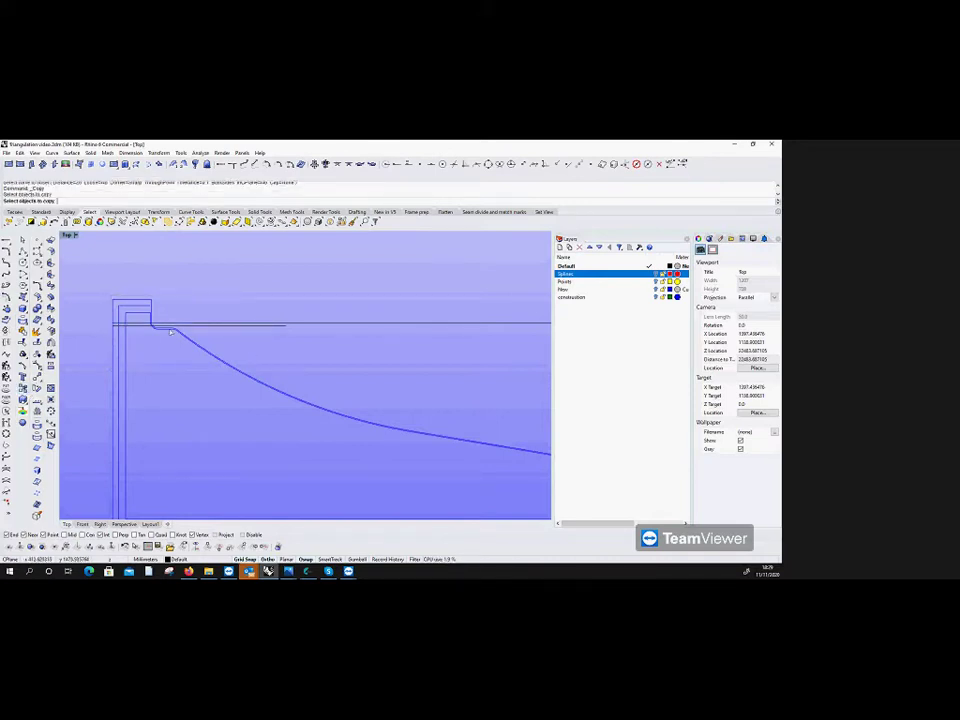
left_click(114, 293)
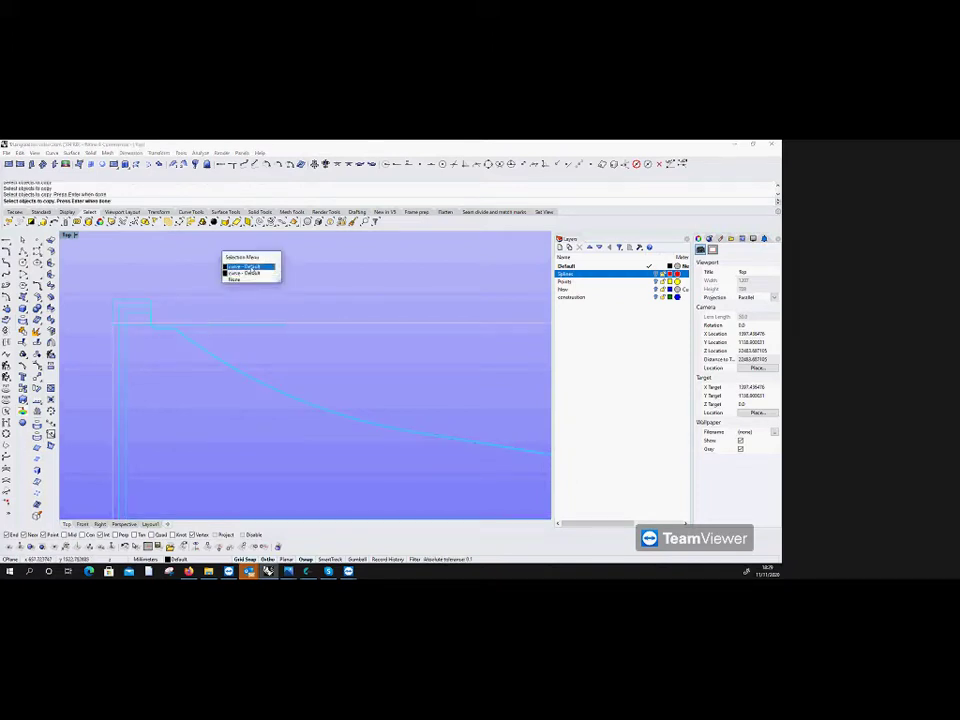
left_click(245, 274)
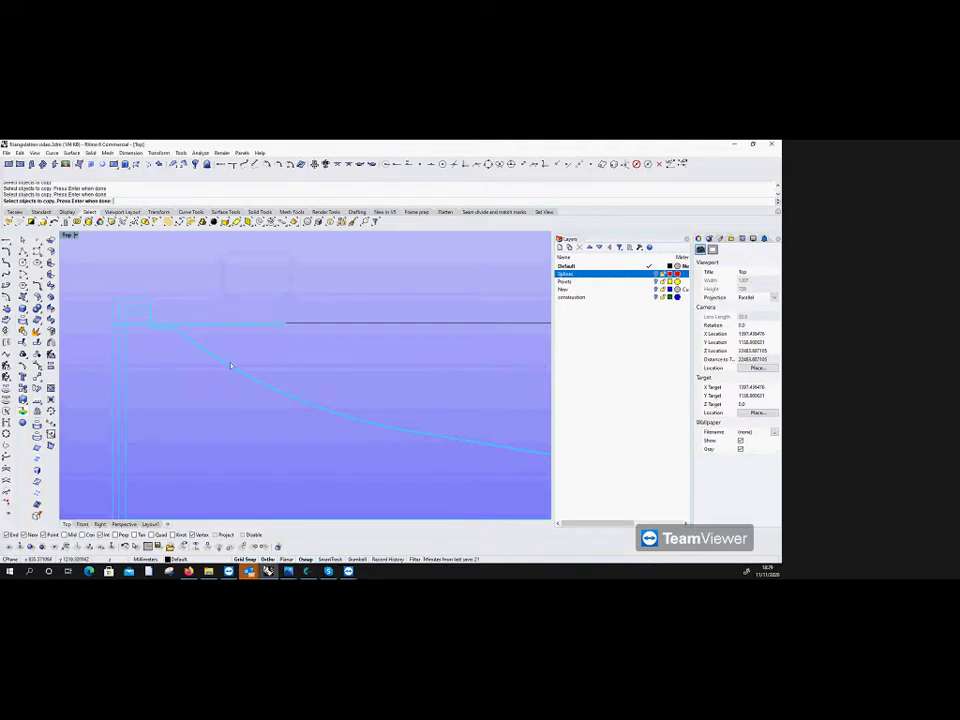
scroll(200, 401, "down", 3)
left_click(196, 420)
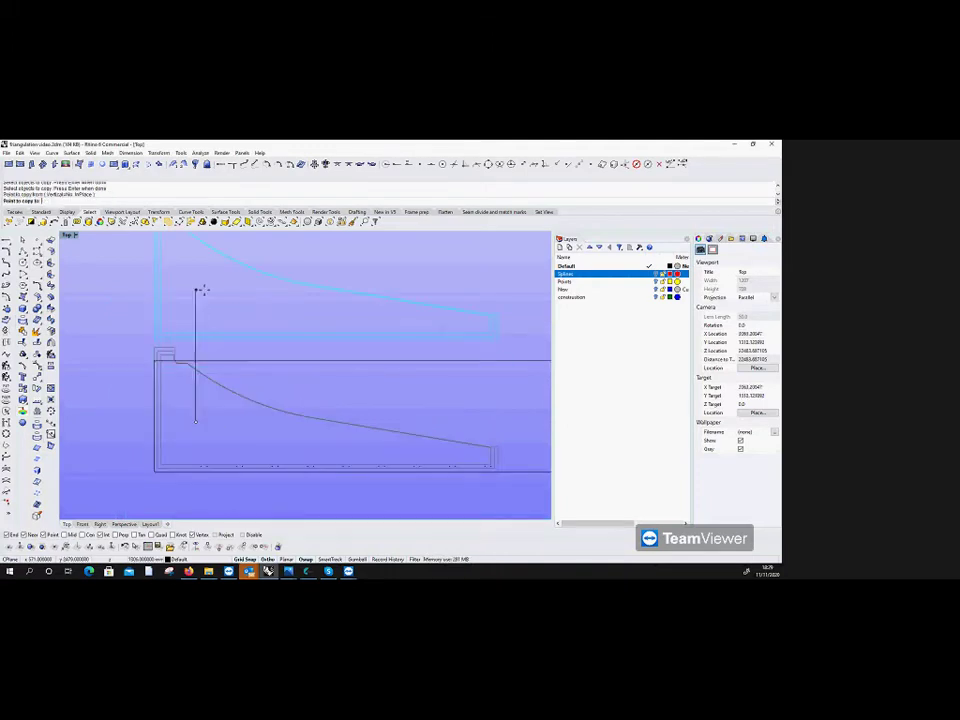
left_click(205, 292)
key("Return")
scroll(300, 380, "down", 2)
scroll(300, 380, "up", 3)
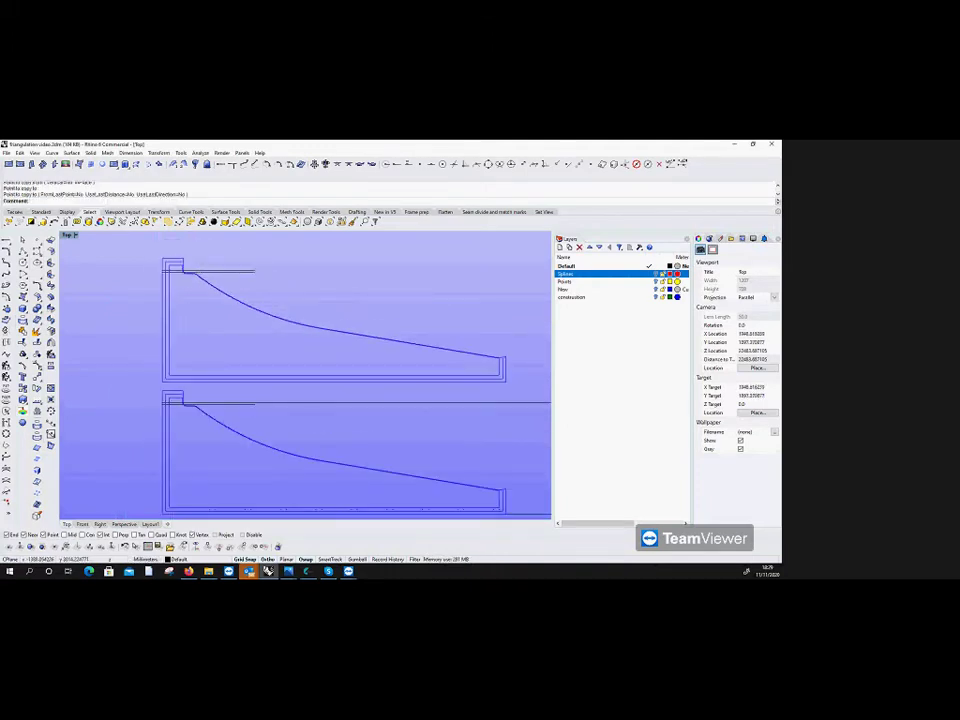
Step: Offset the lower horizontal line on the copied panel another 20 mm downward
type("offset")
key("Return")
scroll(176, 278, "up", 3)
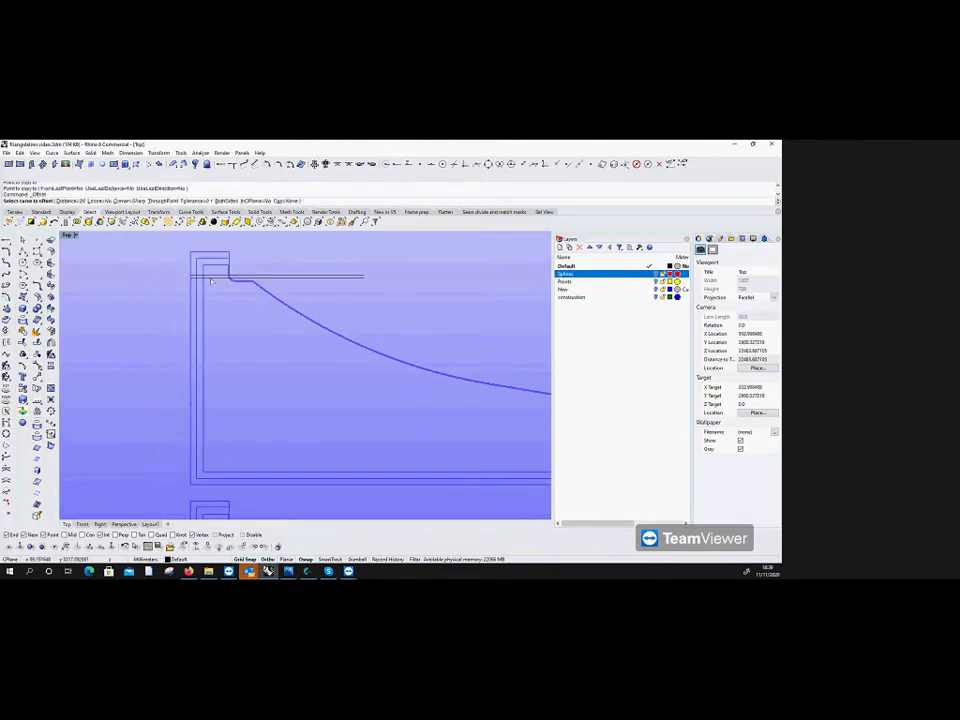
left_click(212, 279)
left_click(220, 297)
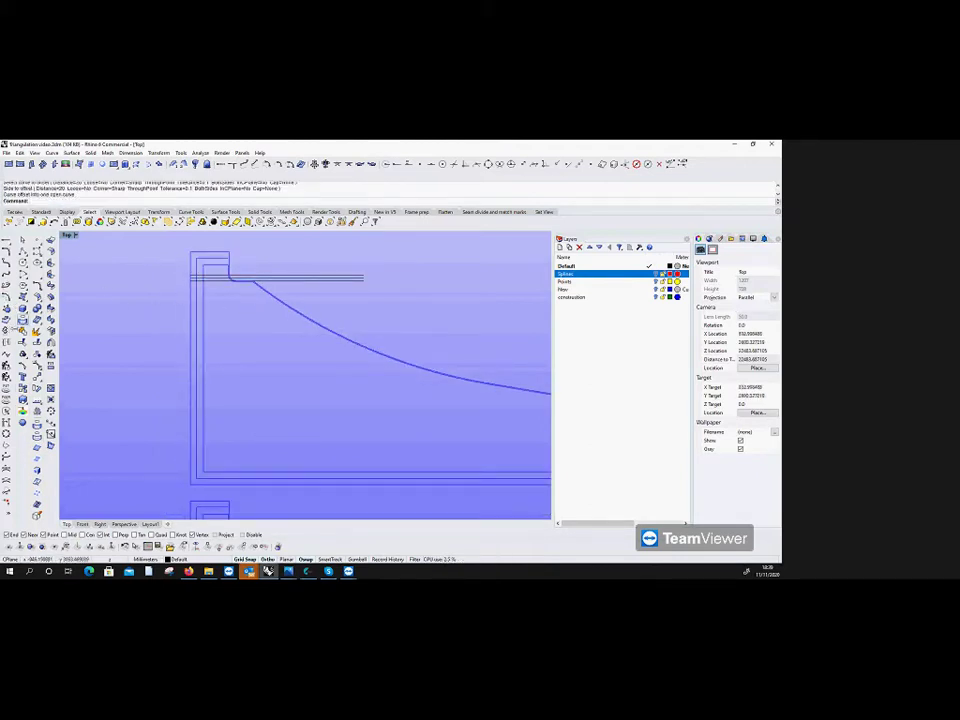
Step: Trim away the copied panel's outlines below the lowest horizontal line, keeping only the top flap section
left_click(17, 257)
scroll(239, 297, "up", 2)
key("Return")
left_click(400, 366)
left_click(181, 400)
left_click(200, 323)
left_click(191, 332)
key("Return")
Step: Delete the uppermost horizontal line on the copied flap and connect the flap's outer outline to the lowest horizontal line
left_click(231, 288)
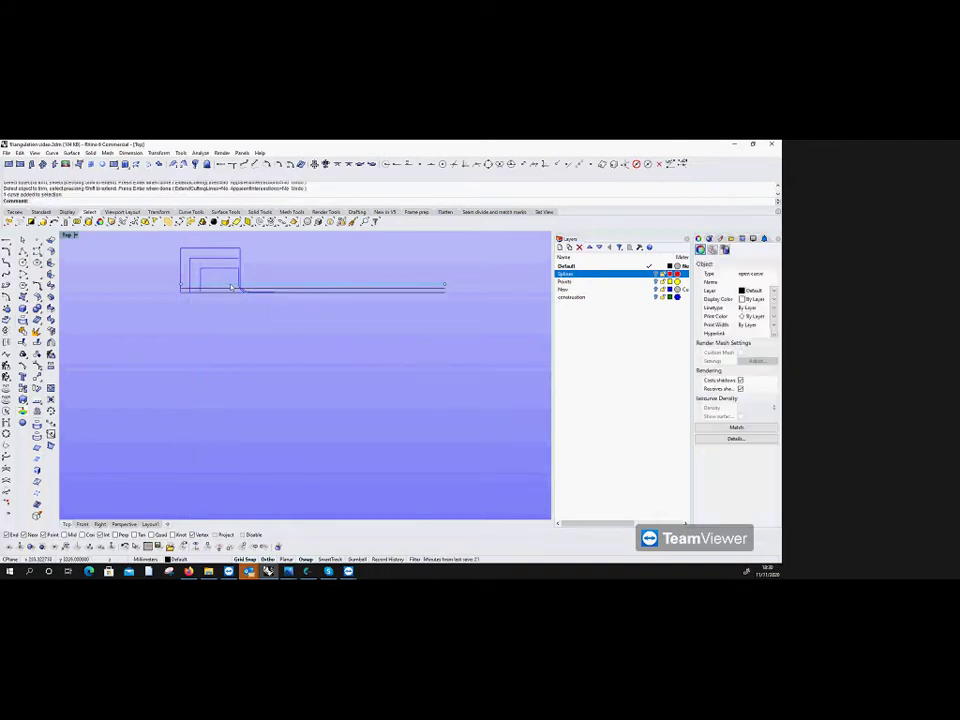
key("Delete")
left_click(234, 166)
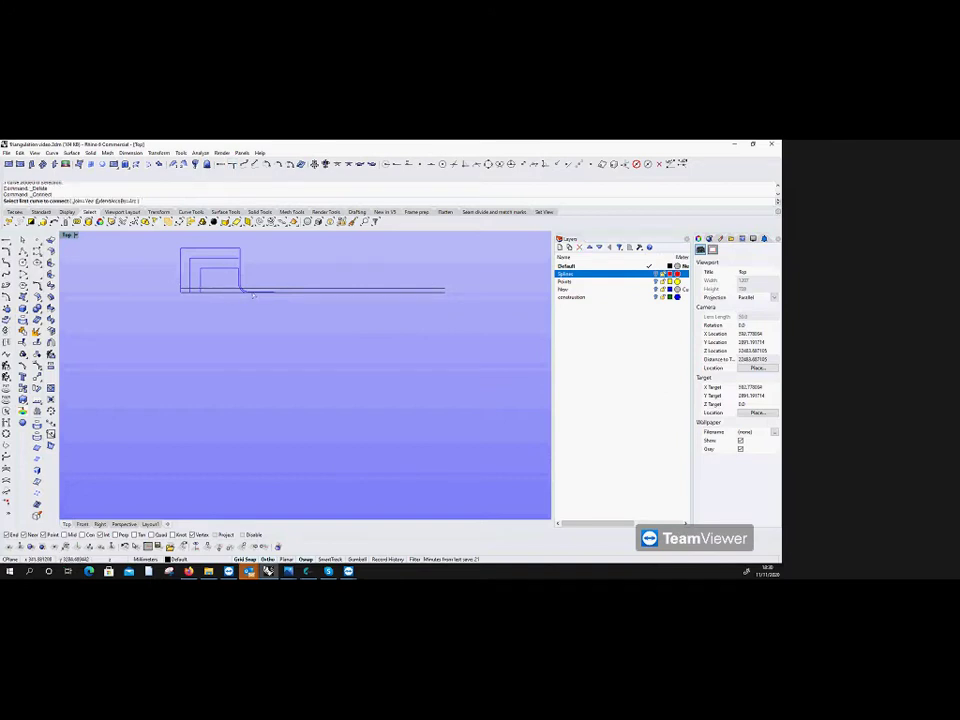
scroll(250, 293, "up", 3)
left_click(233, 281)
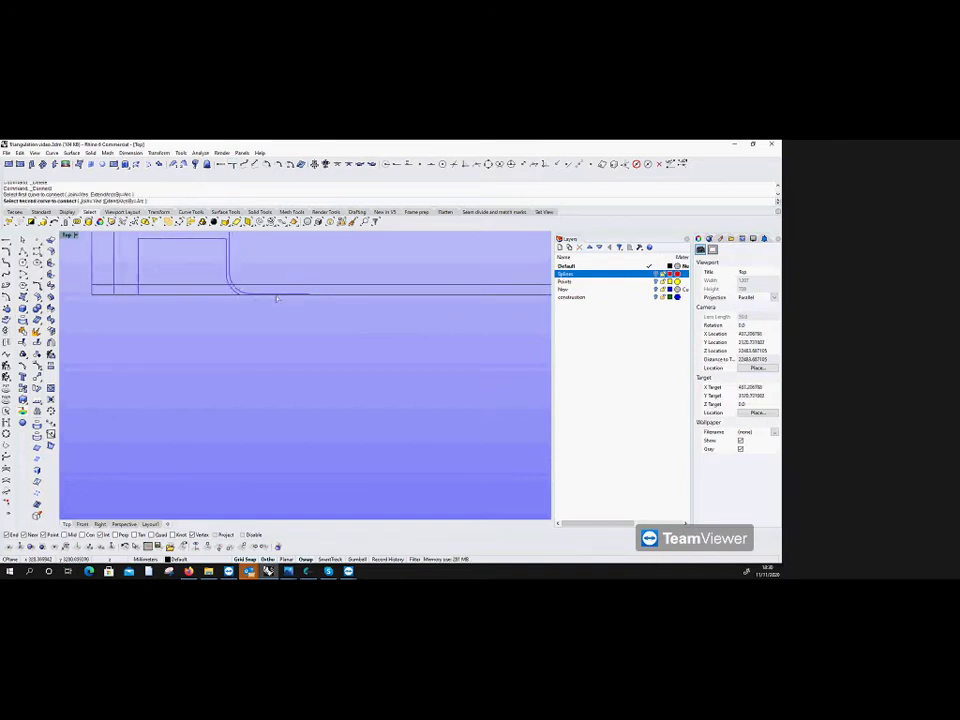
left_click(236, 298)
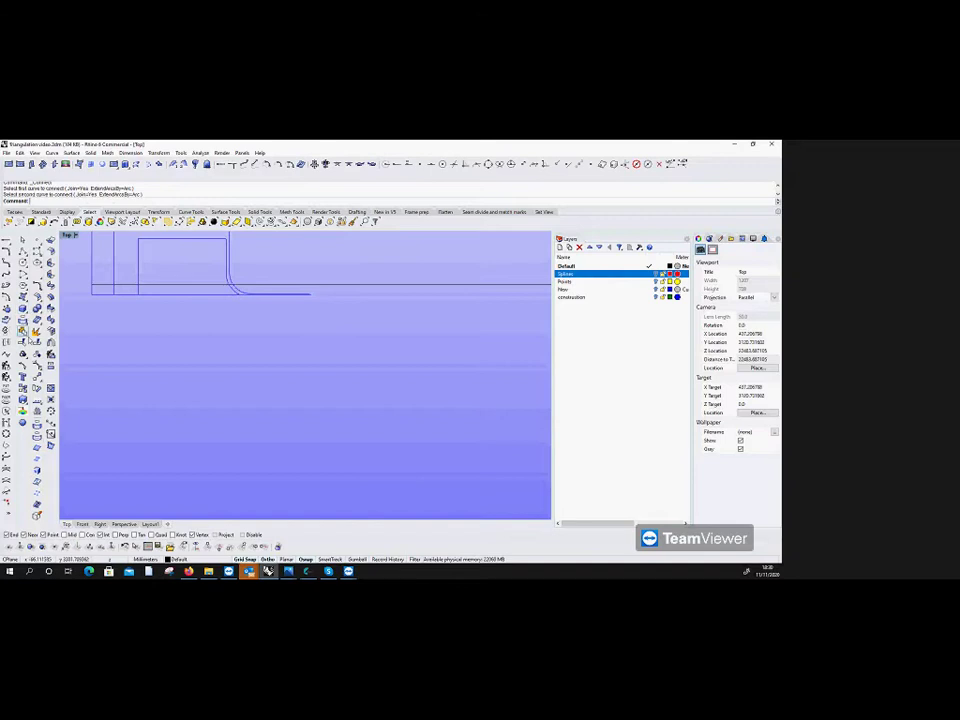
Step: Trim the remaining horizontal line on the copied flap back to the flap's outer outline
left_click(22, 343)
left_click(233, 287)
key("Return")
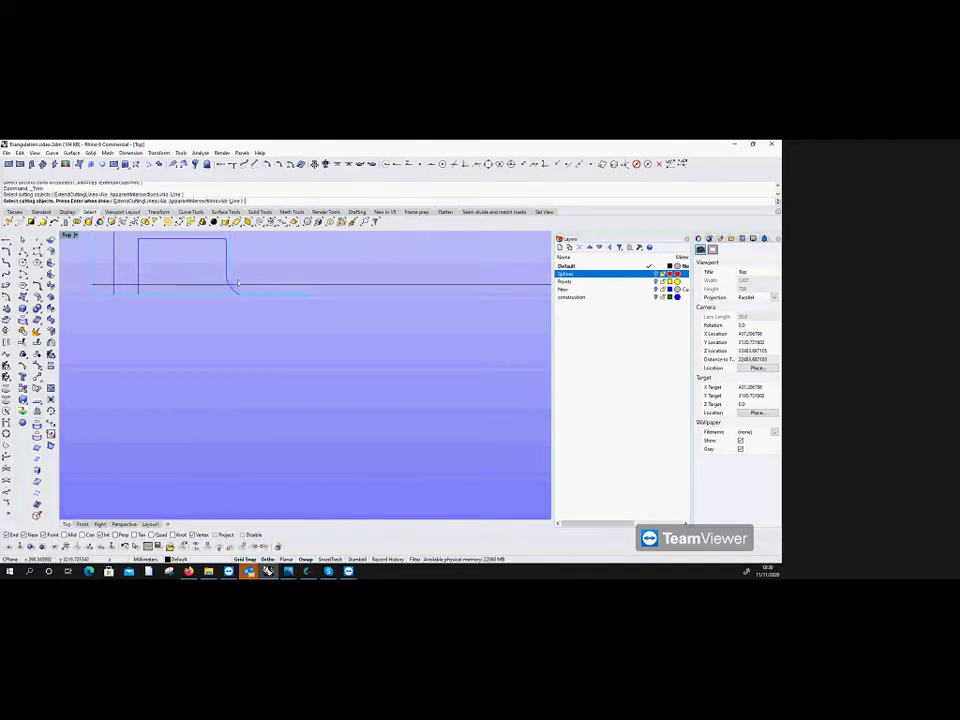
left_click(240, 293)
key("Return")
scroll(249, 298, "down", 1)
scroll(249, 298, "down", 2)
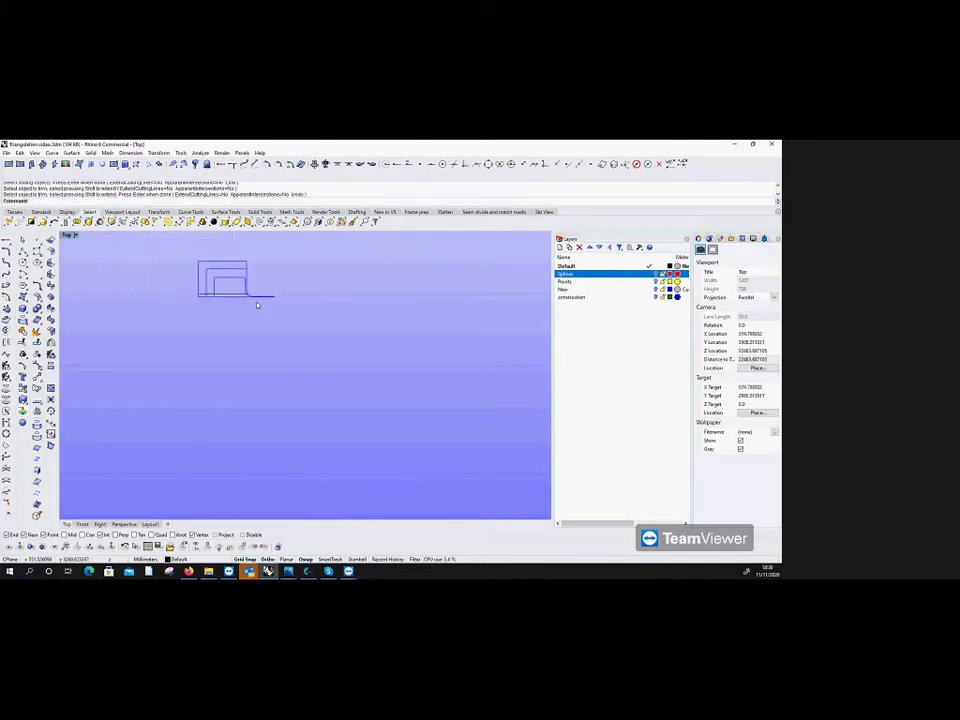
Step: Trim away the original panel's outlines above the upper horizontal line that runs along the rectangle's upper edge
scroll(252, 300, "up", 4)
scroll(250, 294, "down", 5)
scroll(245, 388, "up", 5)
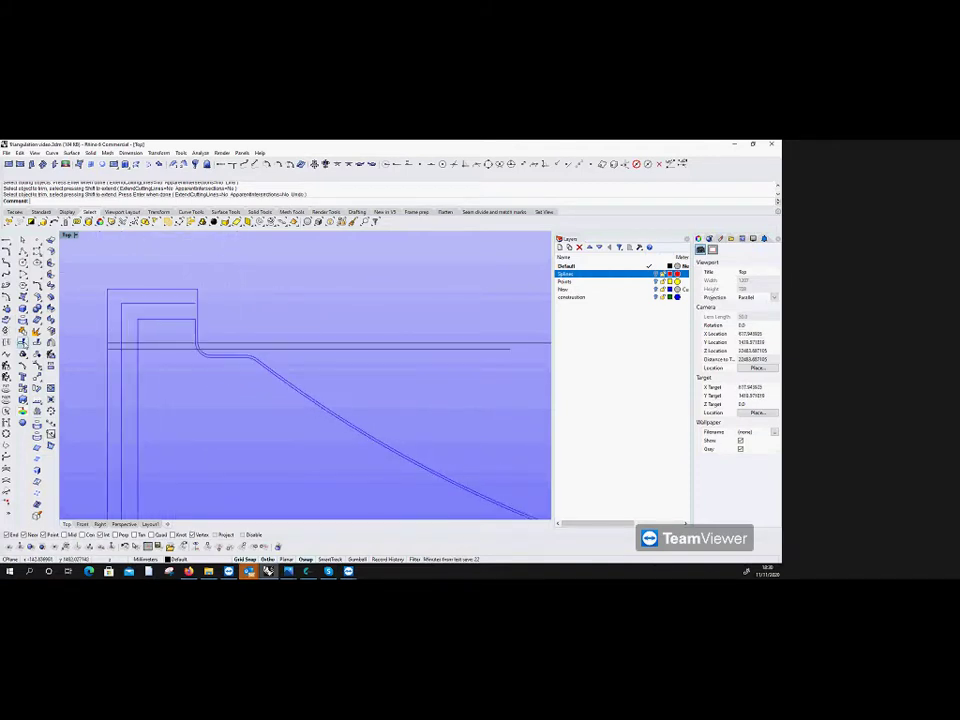
left_click(22, 342)
left_click(197, 305)
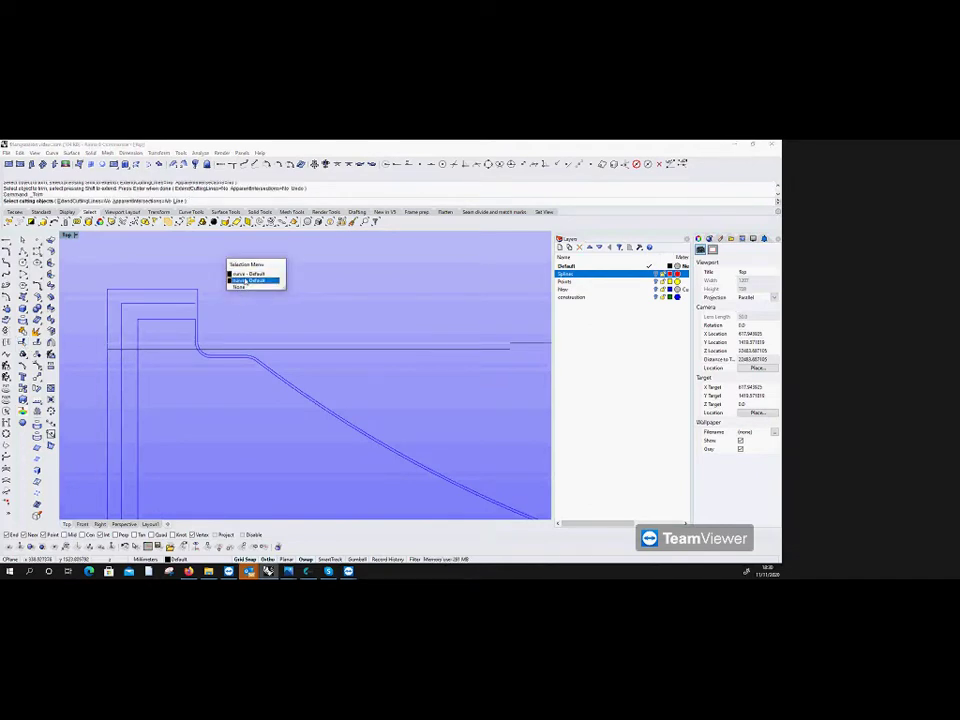
left_click(242, 281)
key("Return")
left_click(195, 322)
left_click(196, 323)
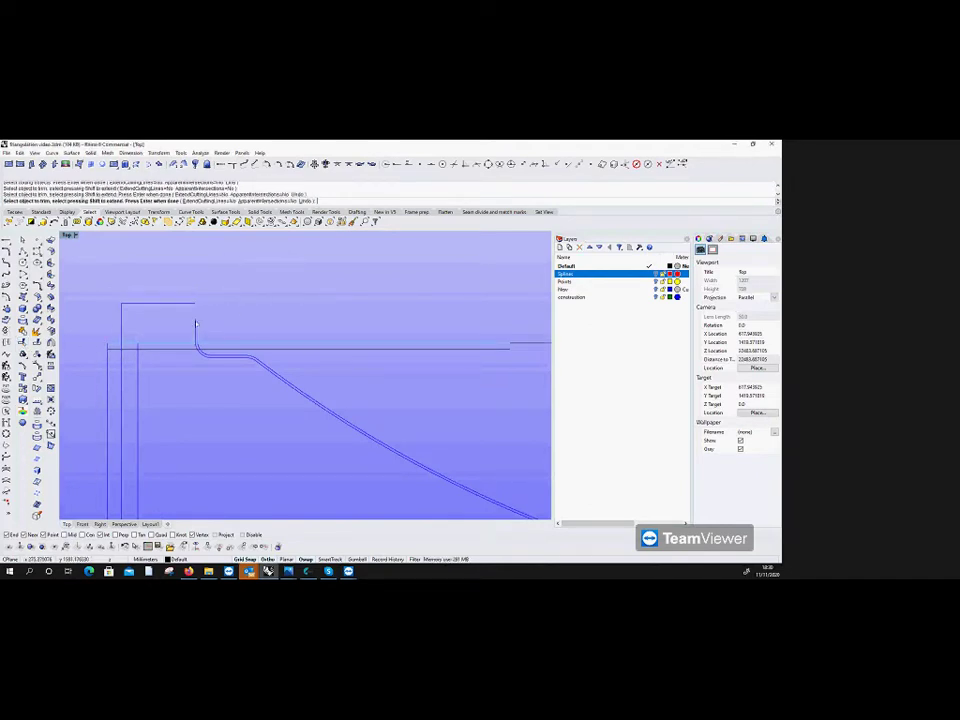
key("Return")
Step: Trim the lower horizontal line on the original panel back to the panel's curved outline
scroll(268, 347, "down", 1)
scroll(268, 347, "down", 2)
key("Return")
scroll(238, 342, "up", 2)
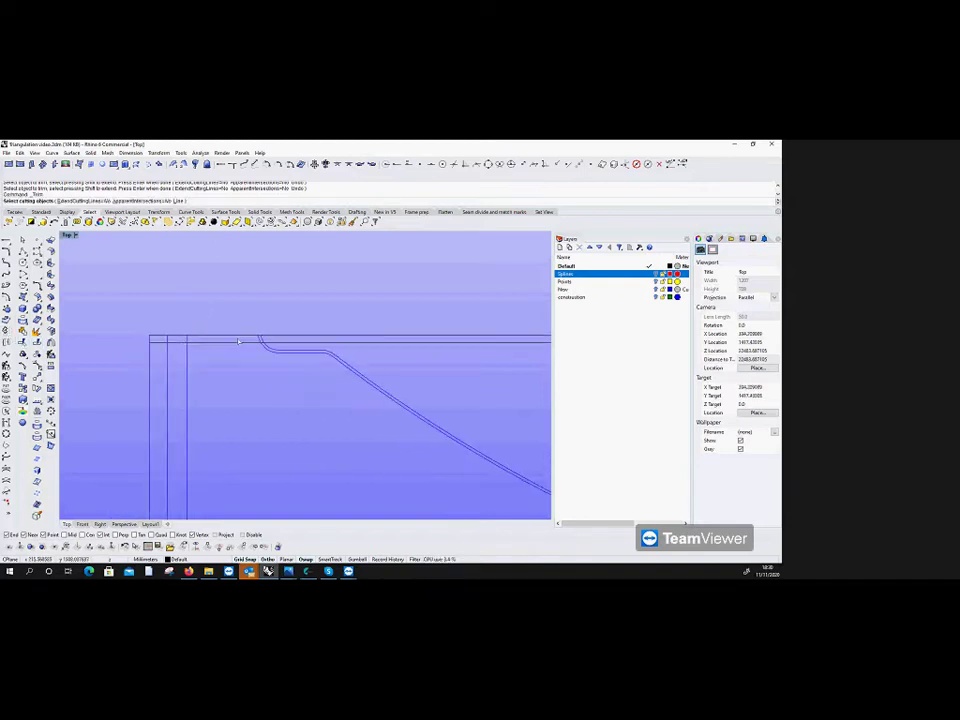
key("Return")
left_click(275, 345)
key("Return")
Step: Move the separated flap down onto the original panel's cut end, snapping it to the matching horizontal line so the pieces overlap
scroll(184, 343, "down", 2)
scroll(184, 343, "down", 3)
scroll(199, 296, "up", 2)
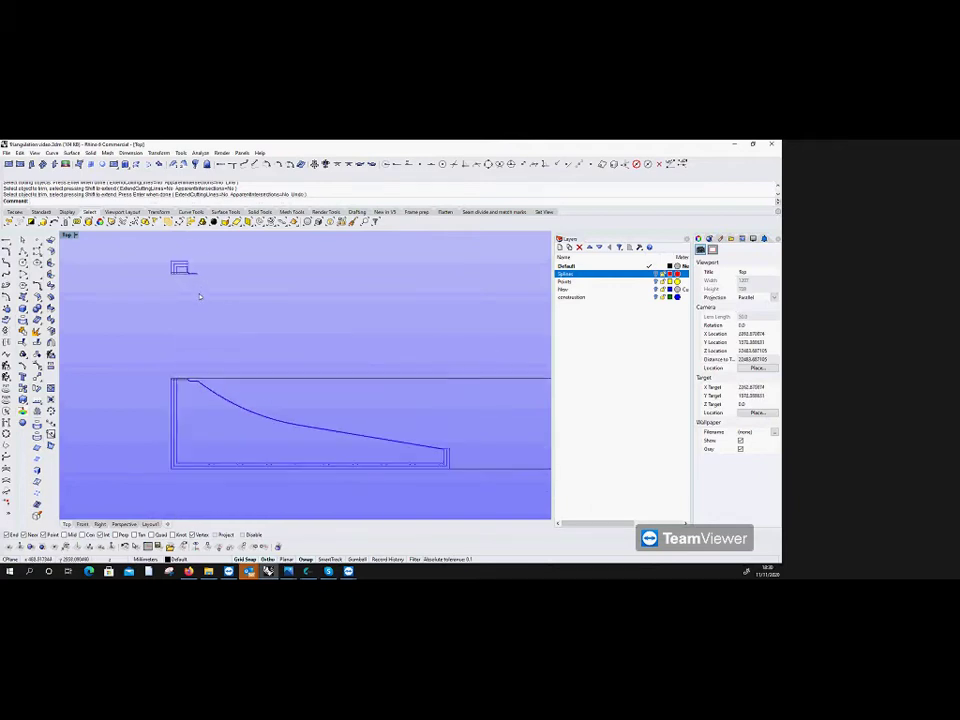
left_click(29, 284)
left_click_drag(153, 260, 207, 283)
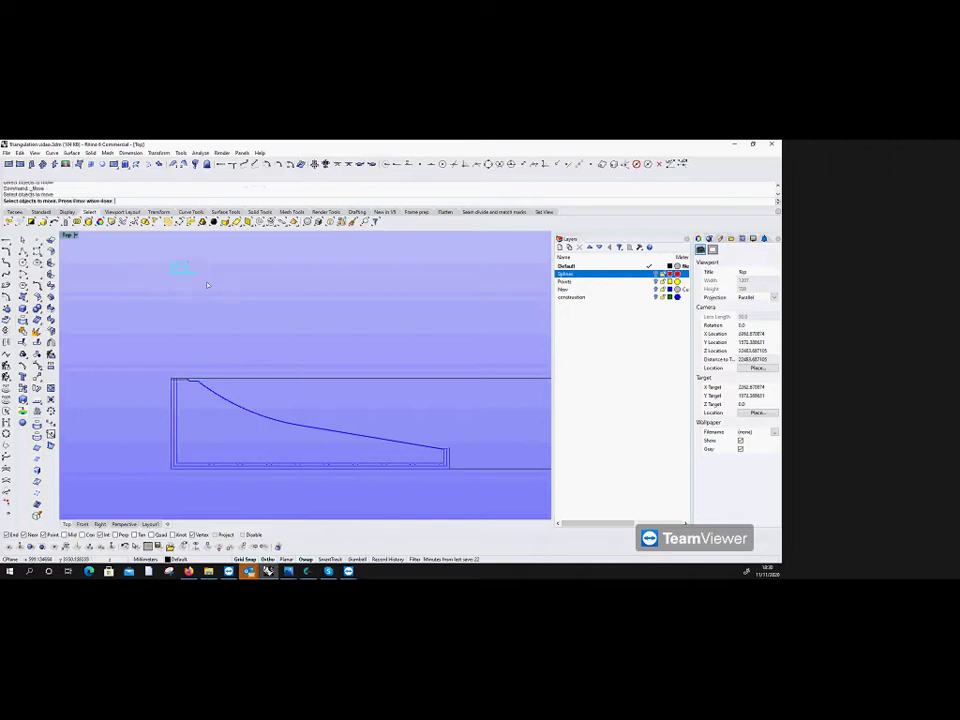
key("Return")
scroll(176, 270, "up", 4)
left_click(173, 272)
scroll(171, 266, "down", 4)
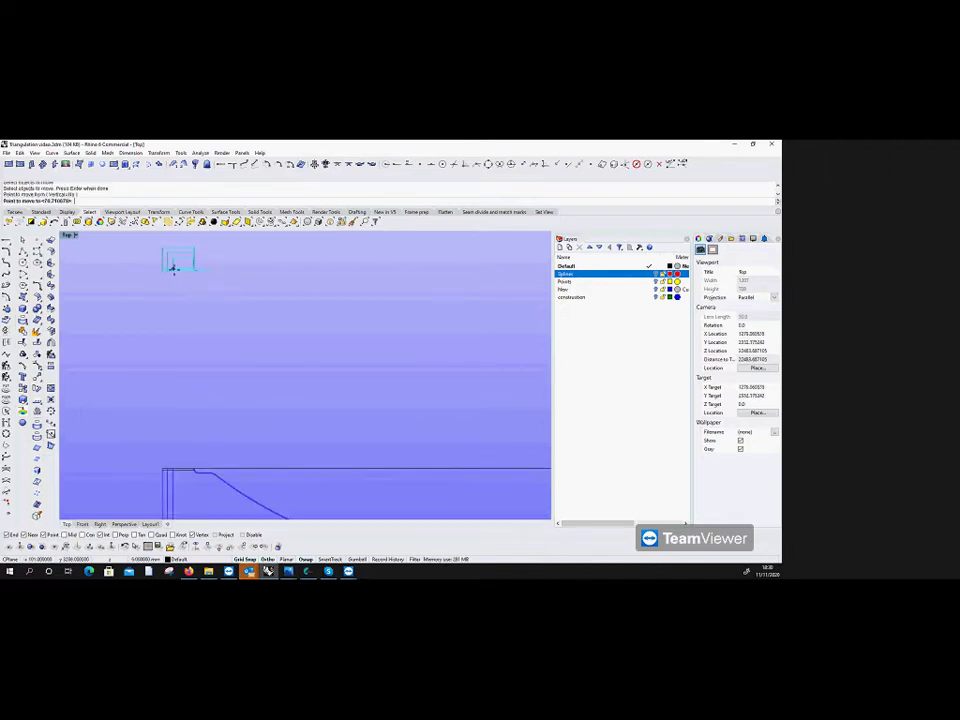
scroll(172, 370, "up", 2)
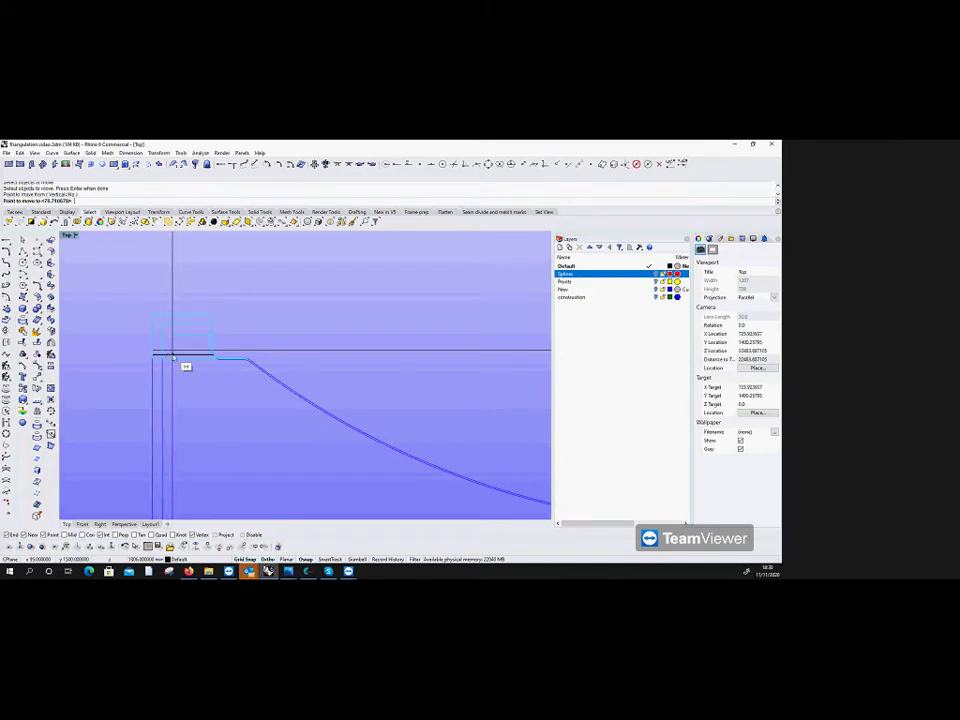
left_click(173, 356)
scroll(217, 356, "up", 2)
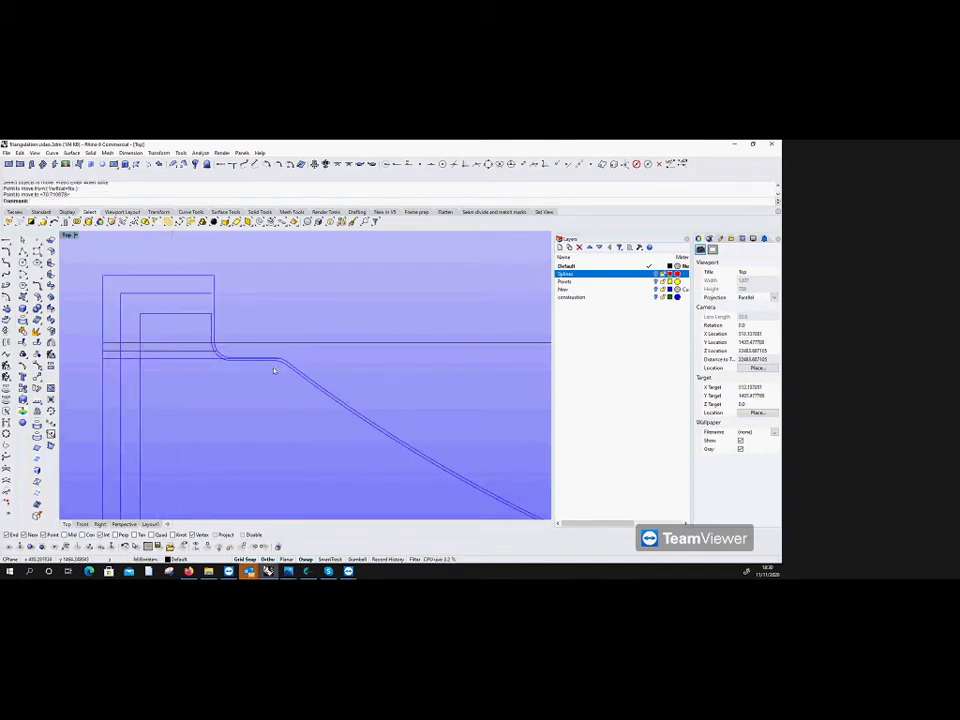
scroll(238, 381, "down", 6)
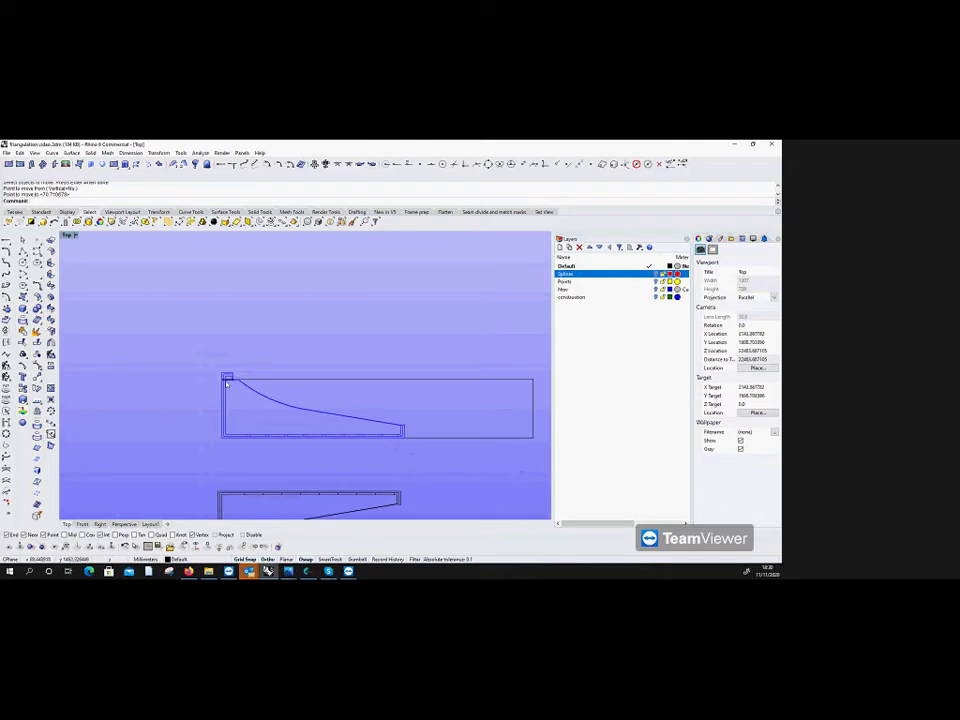
scroll(255, 395, "down", 3)
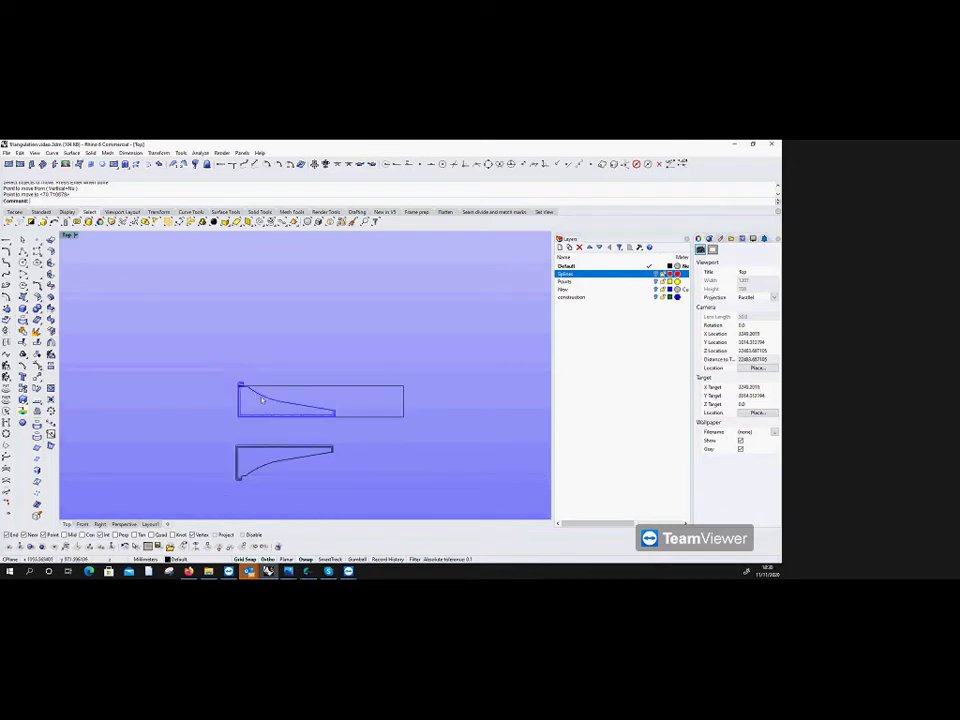
scroll(252, 396, "down", 2)
scroll(248, 398, "up", 4)
scroll(245, 399, "down", 2)
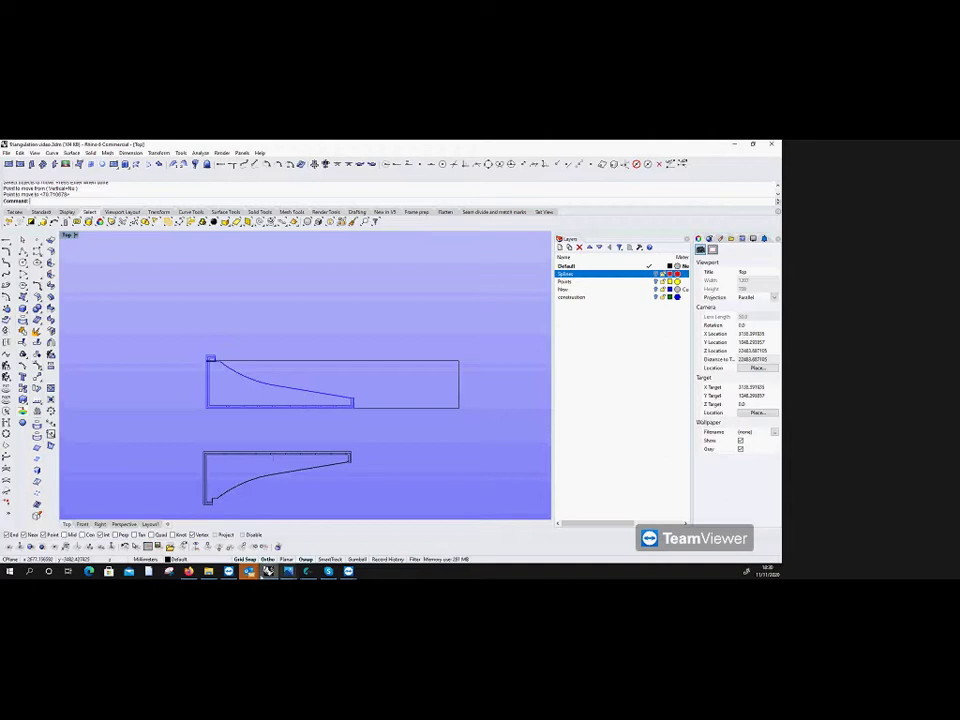
mouse_move(228, 568)
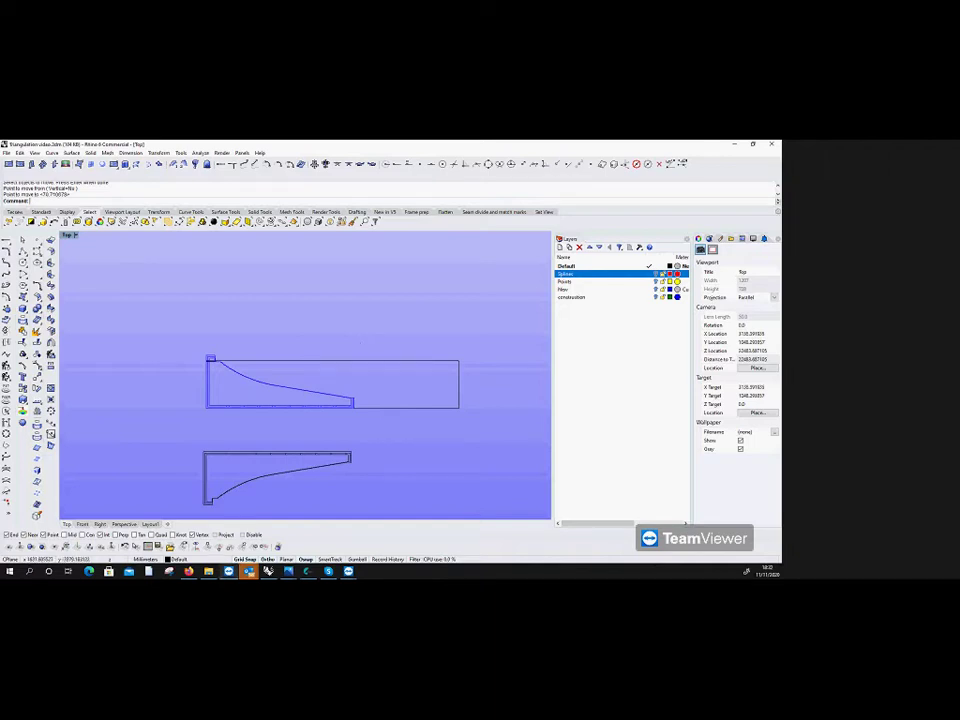
Step: Switch to Firefox and bring up the bimini4boats configurator in a maximized window
mouse_move(228, 571)
key("alt+Tab")
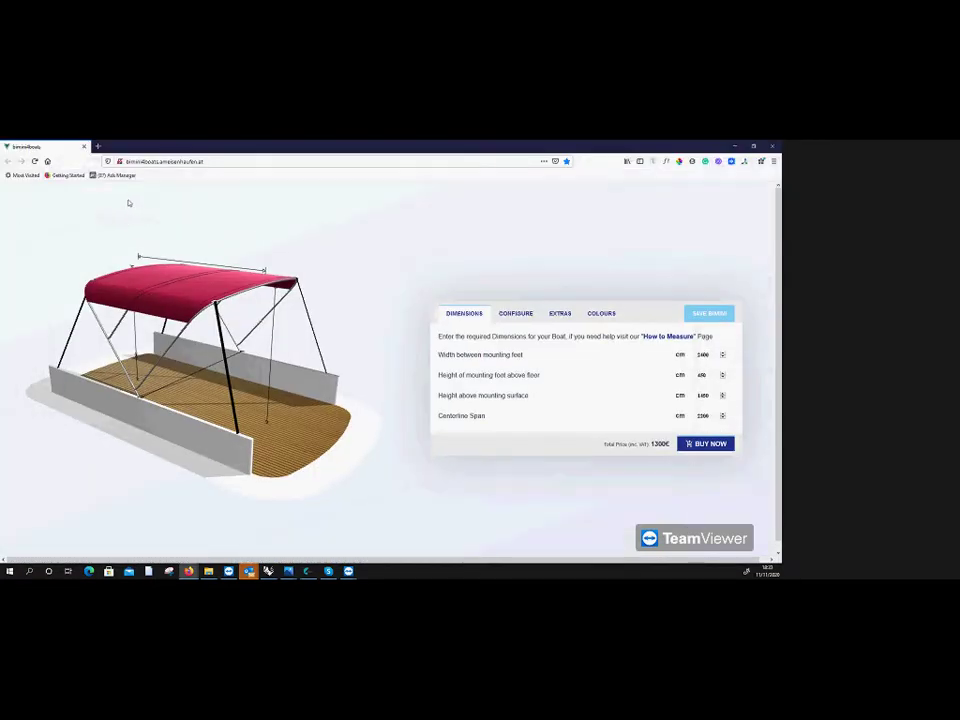
scroll(218, 231, "down", 1)
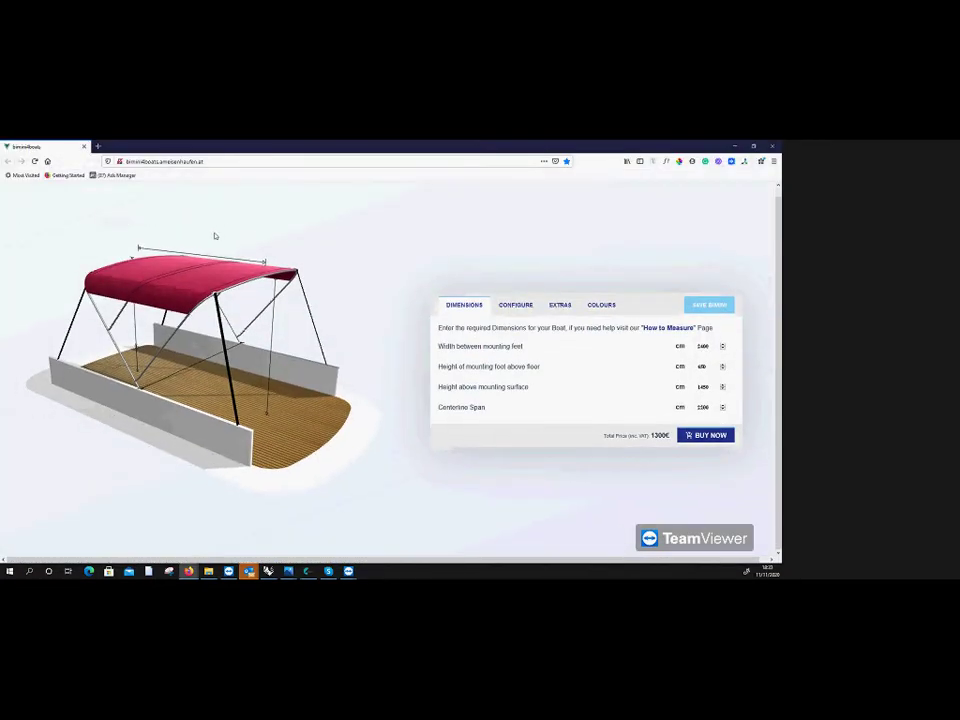
scroll(217, 233, "up", 1)
scroll(214, 236, "down", 1)
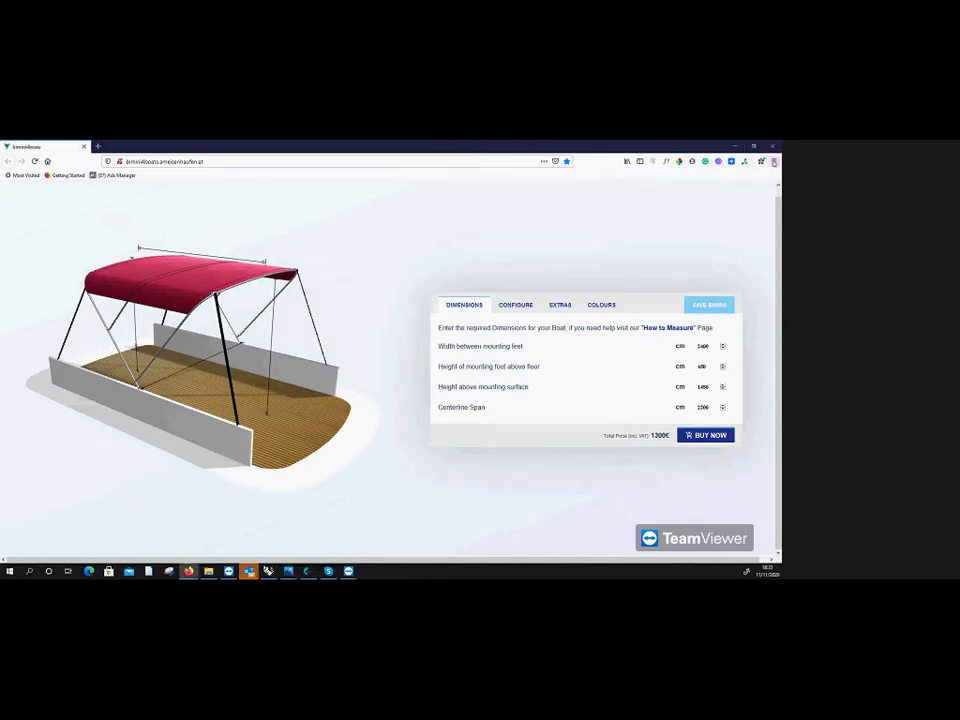
left_click(773, 162)
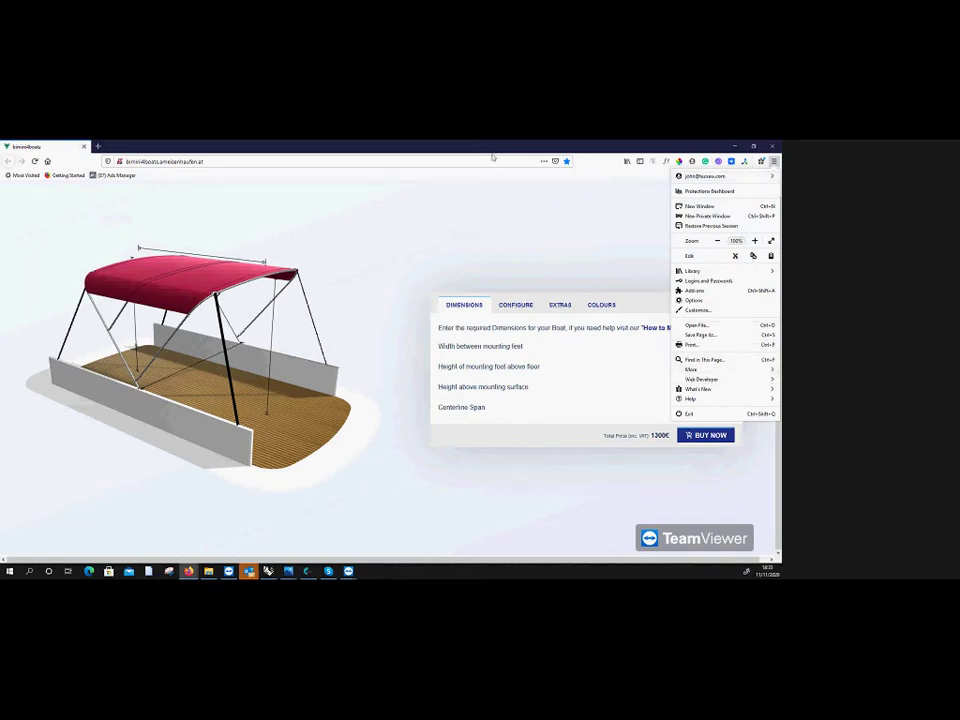
key("alt+Tab")
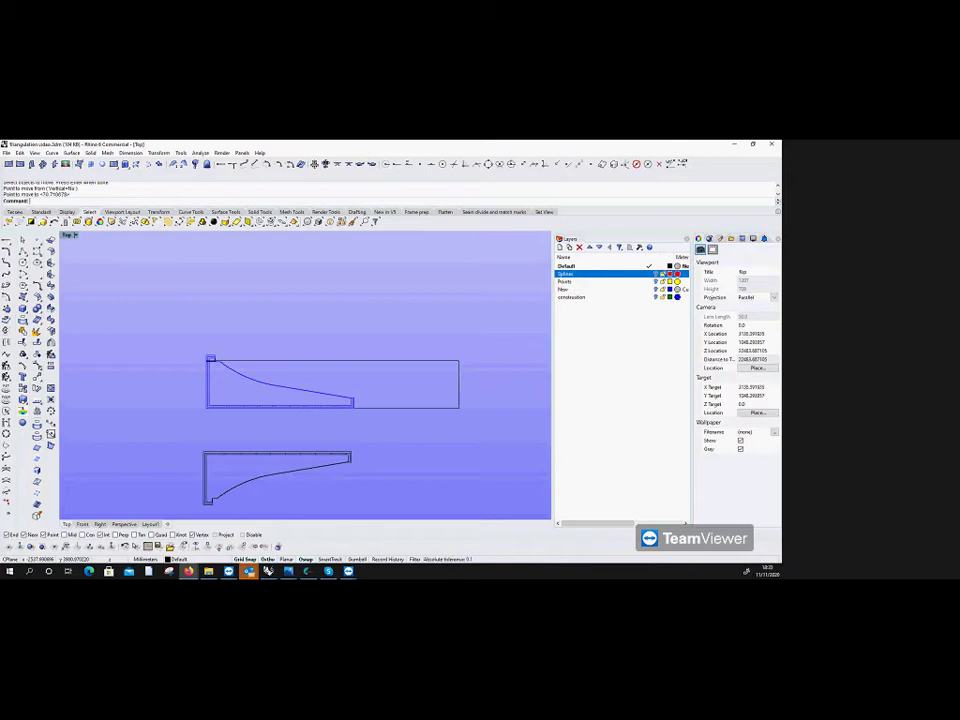
key("alt+Tab")
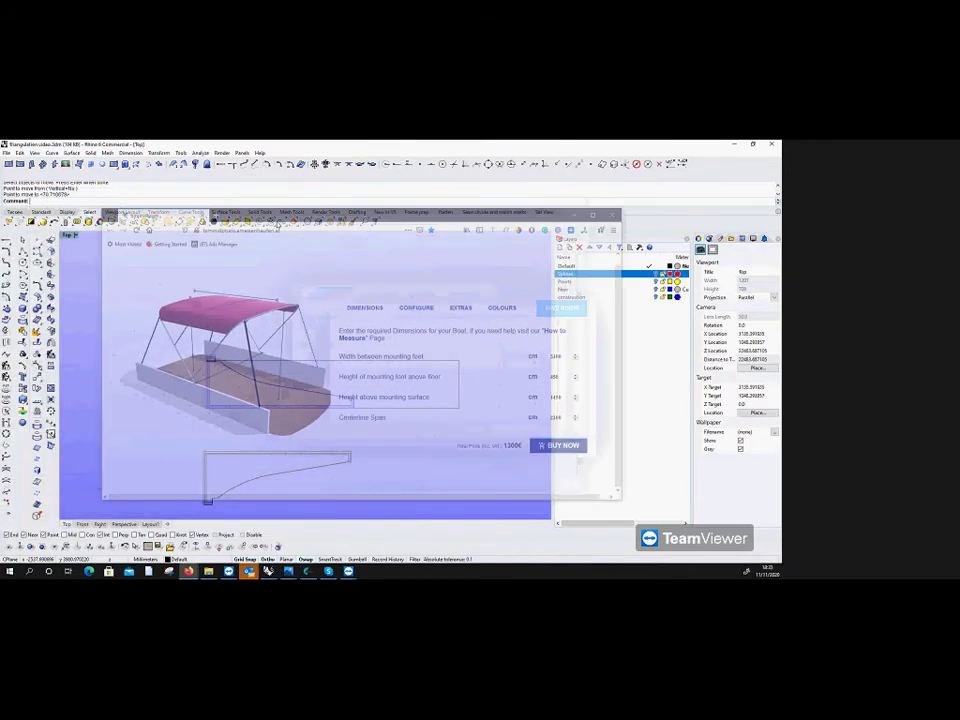
left_click(594, 216)
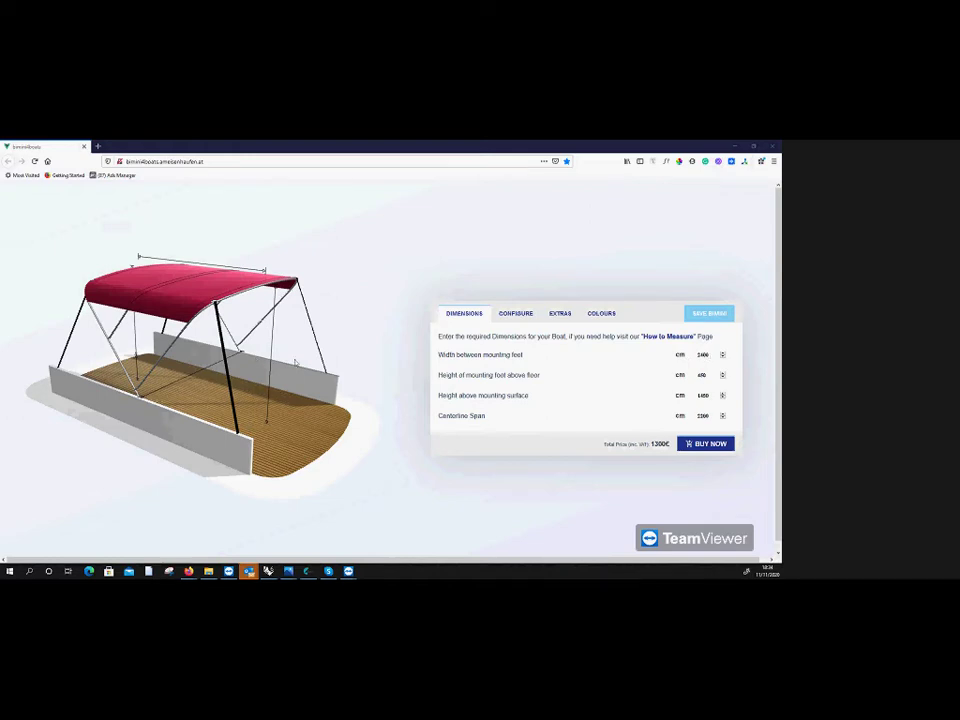
Step: Set the bimini's width between mounting feet to 3000, mounting foot height to 250 and centerline span to 3000
double_click(705, 354)
type("3000")
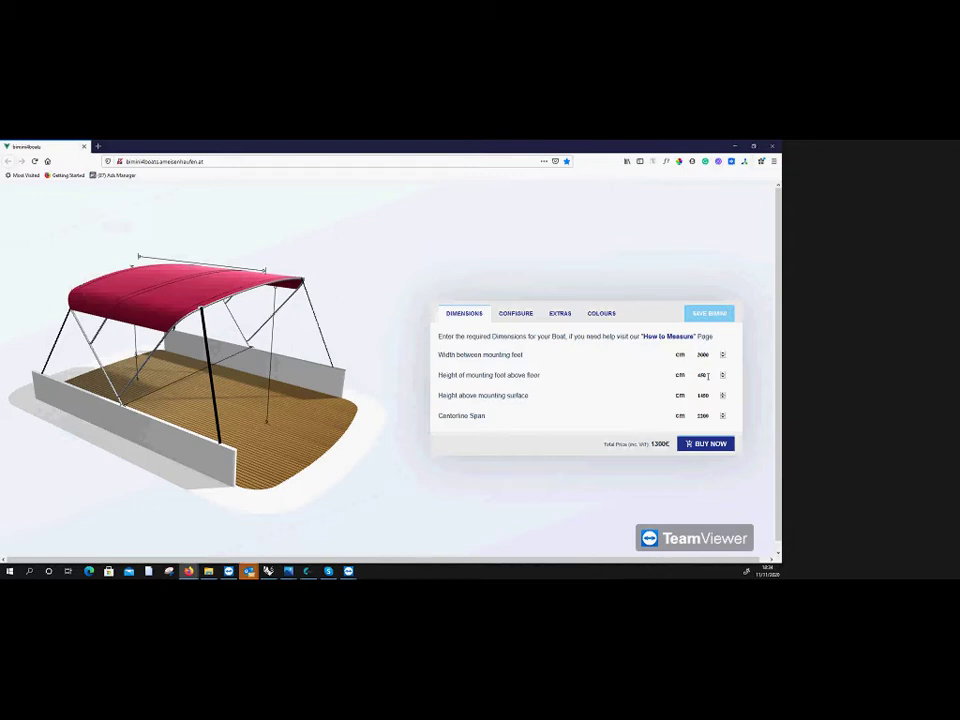
double_click(703, 375)
type("250")
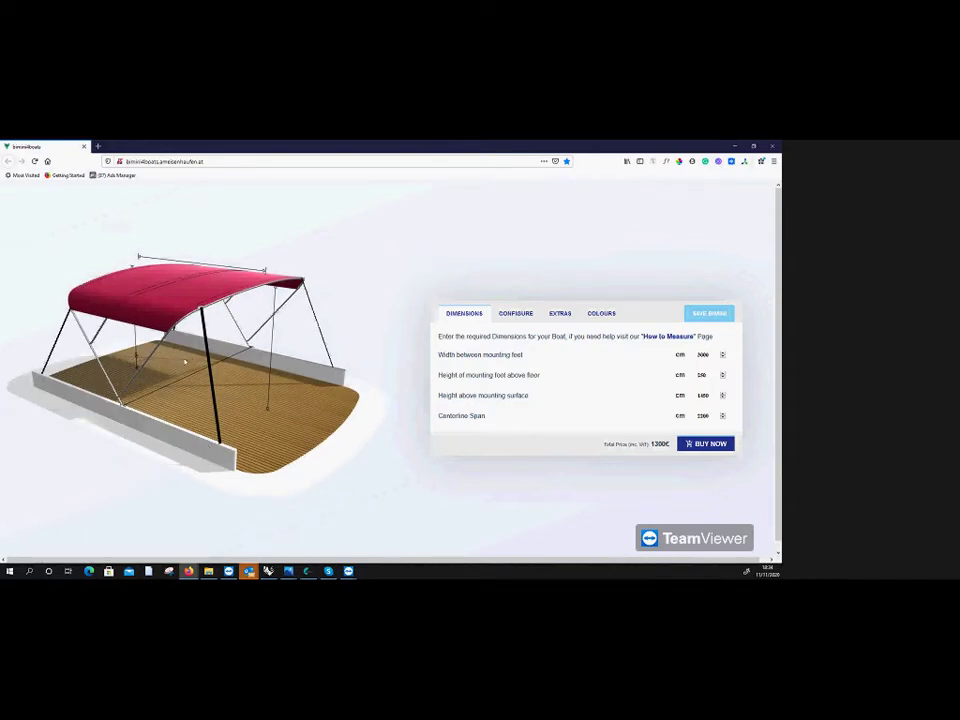
left_click_drag(185, 362, 236, 352)
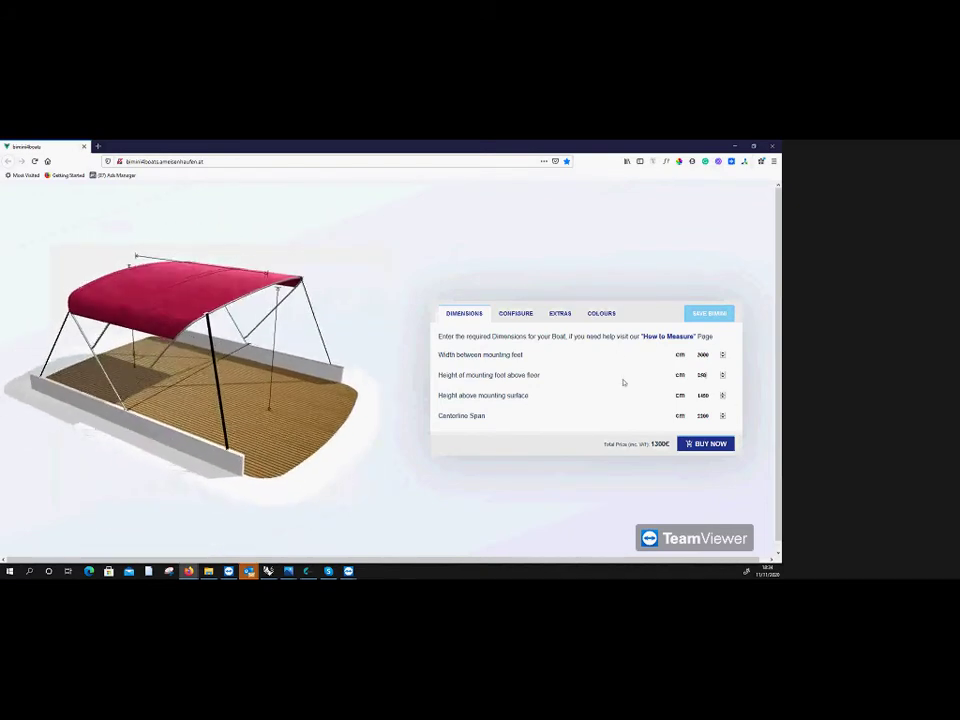
double_click(695, 416)
type("1000")
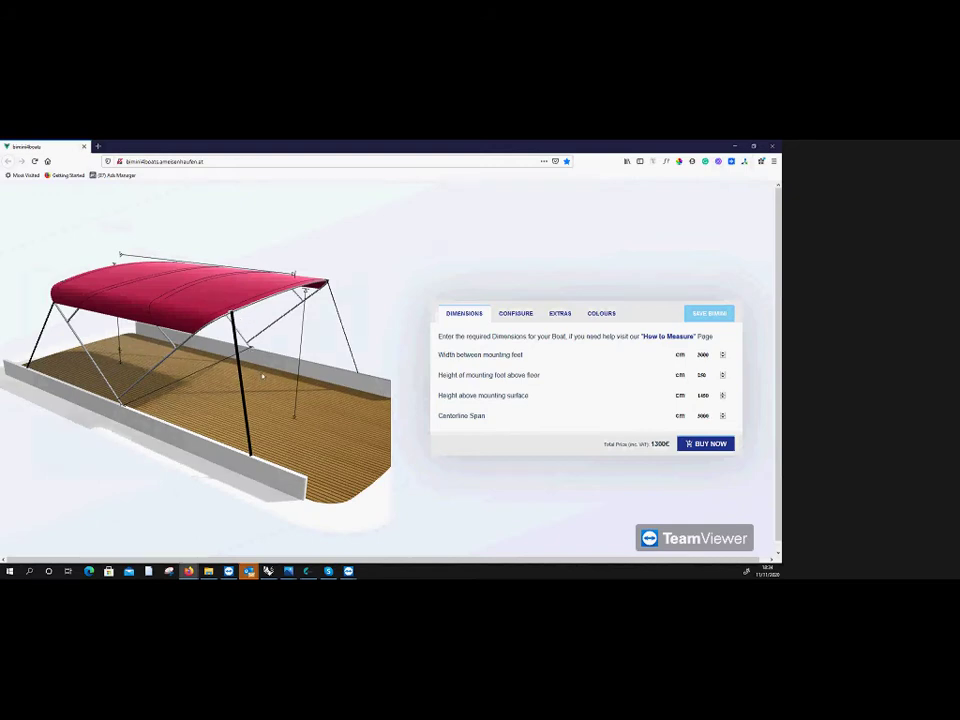
Step: Configure the bimini with raised centre bars, 32mm tubes and a raised eave
left_click(515, 315)
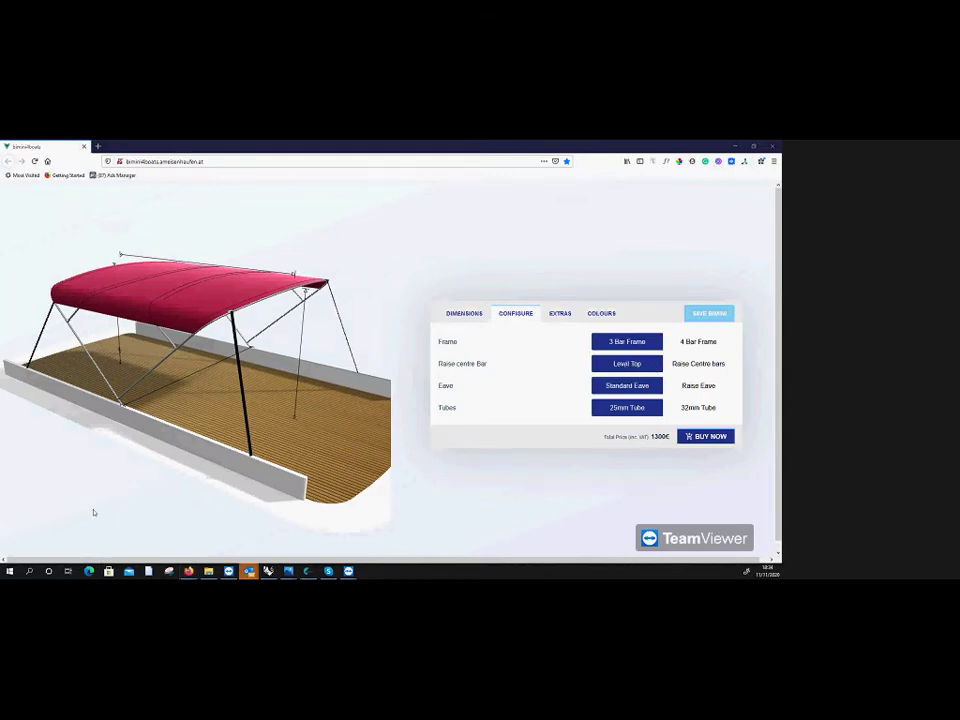
left_click(692, 365)
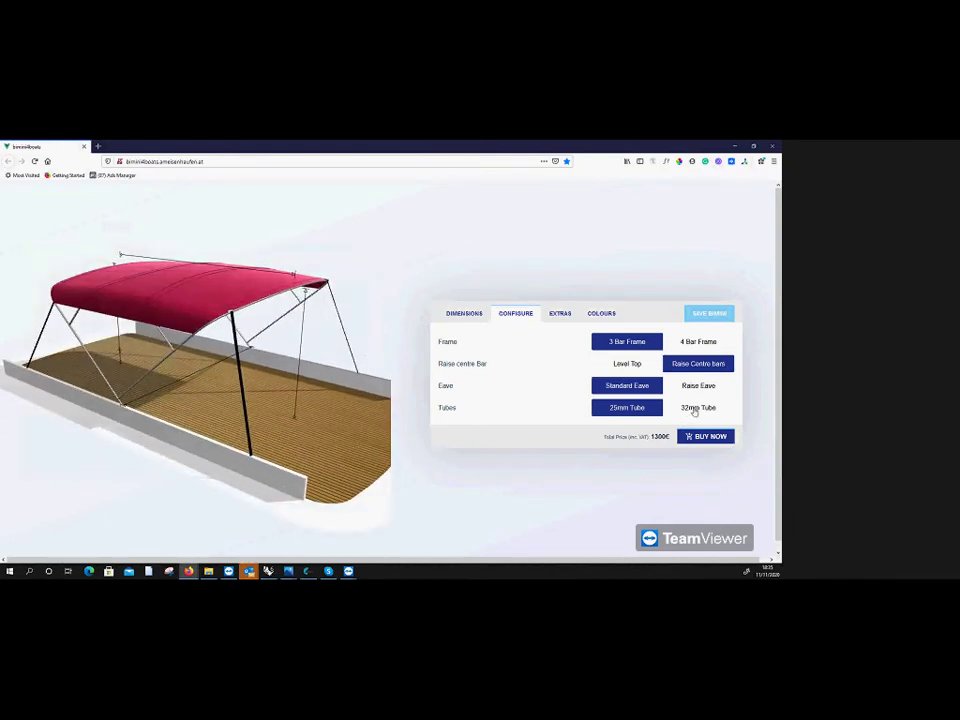
left_click(694, 409)
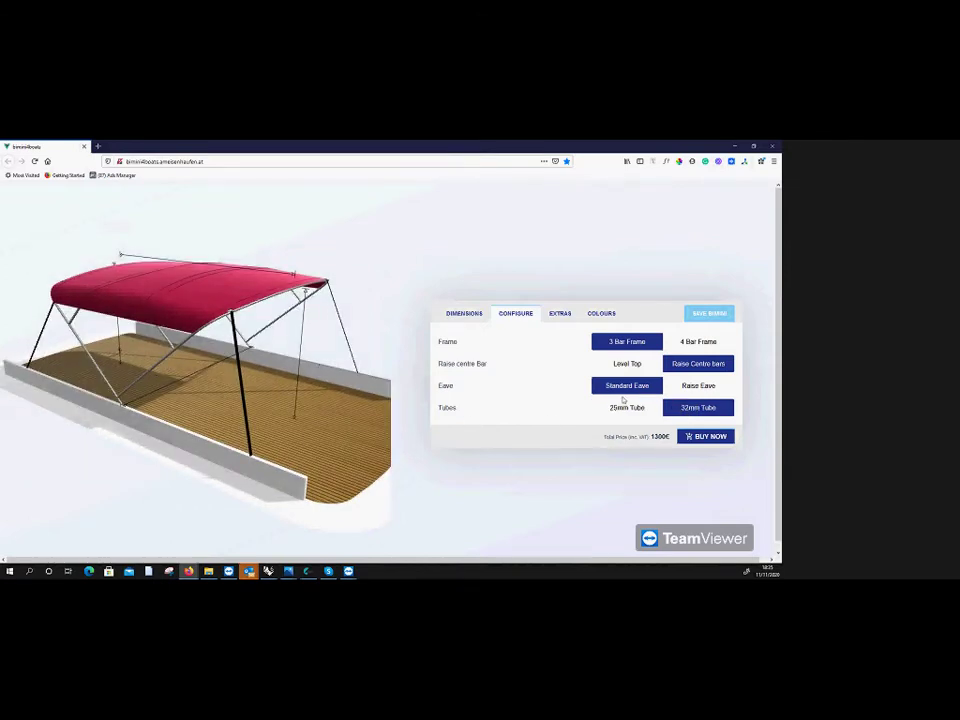
left_click(688, 387)
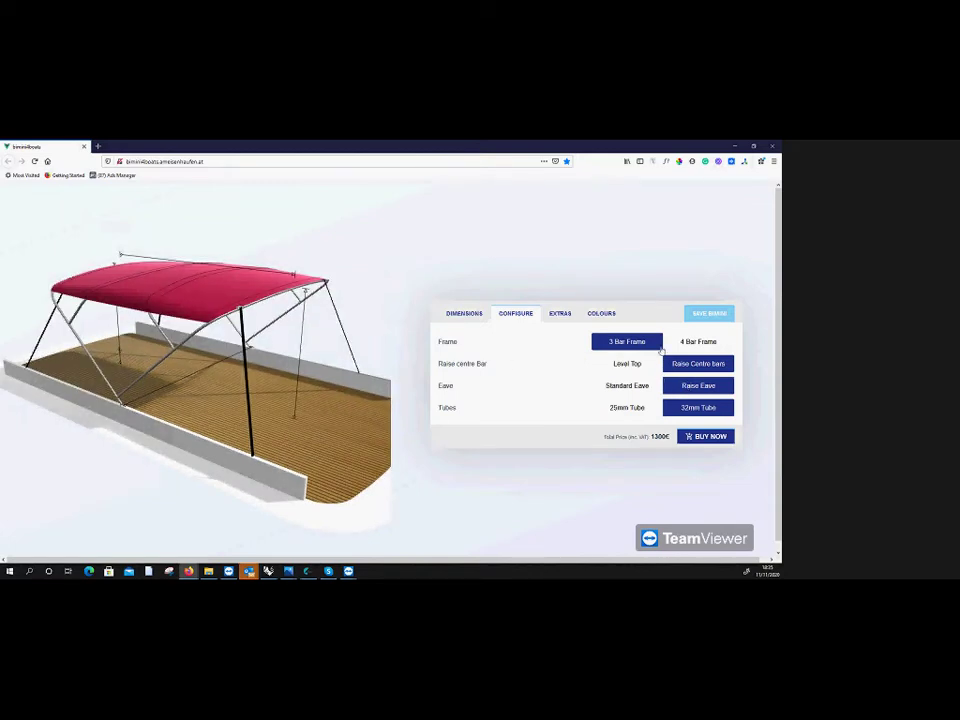
Step: Add twin rear windows and a forward window to the bimini, and return to the Rhino drawing
left_click(561, 314)
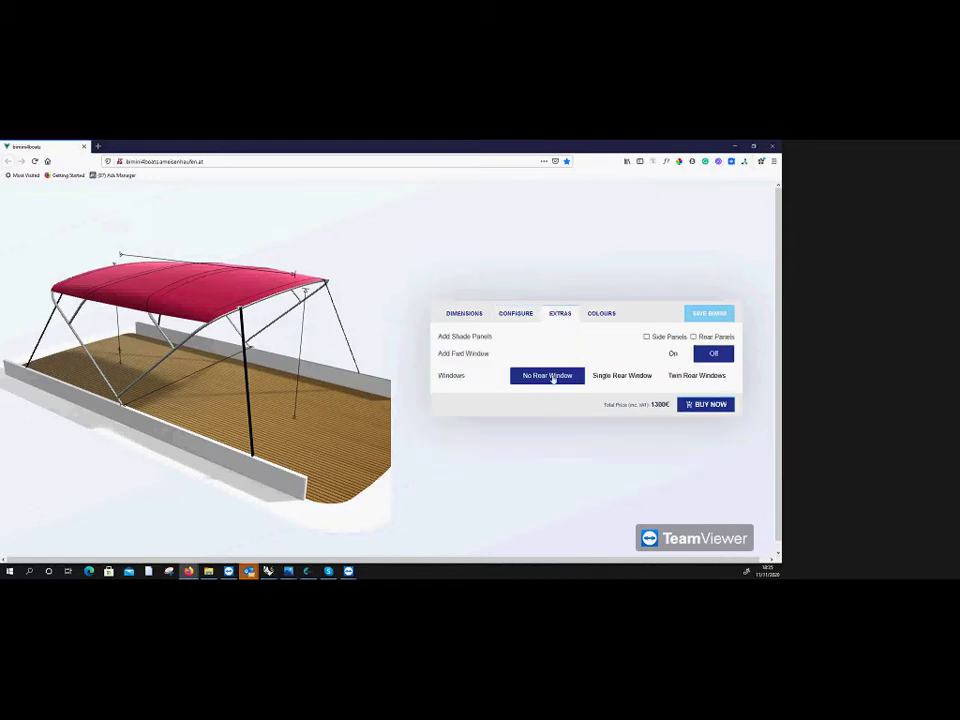
left_click(702, 377)
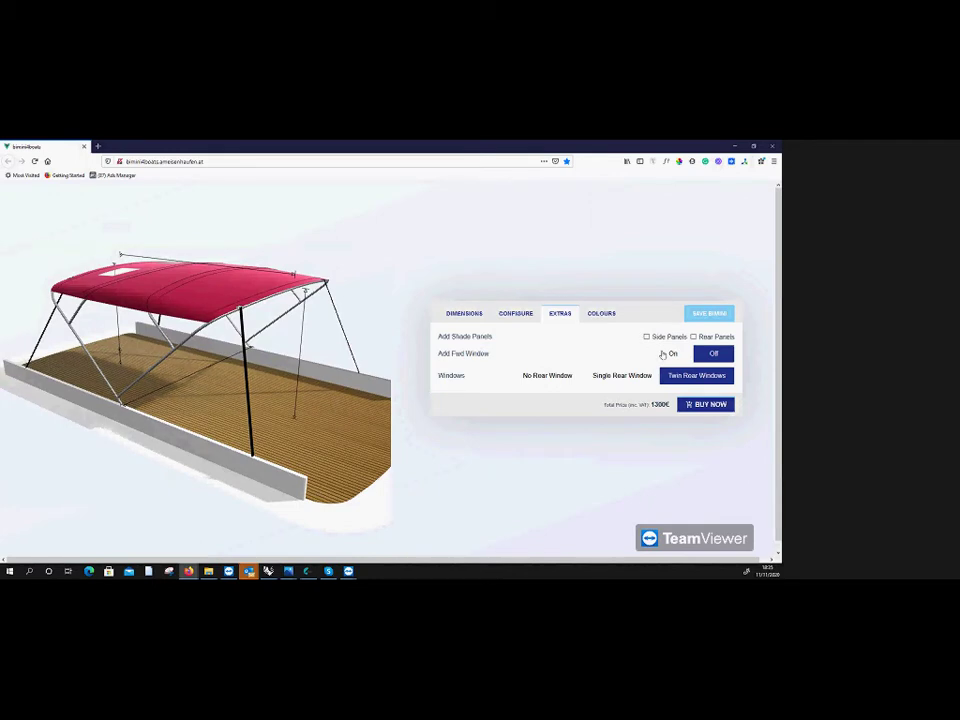
left_click(664, 354)
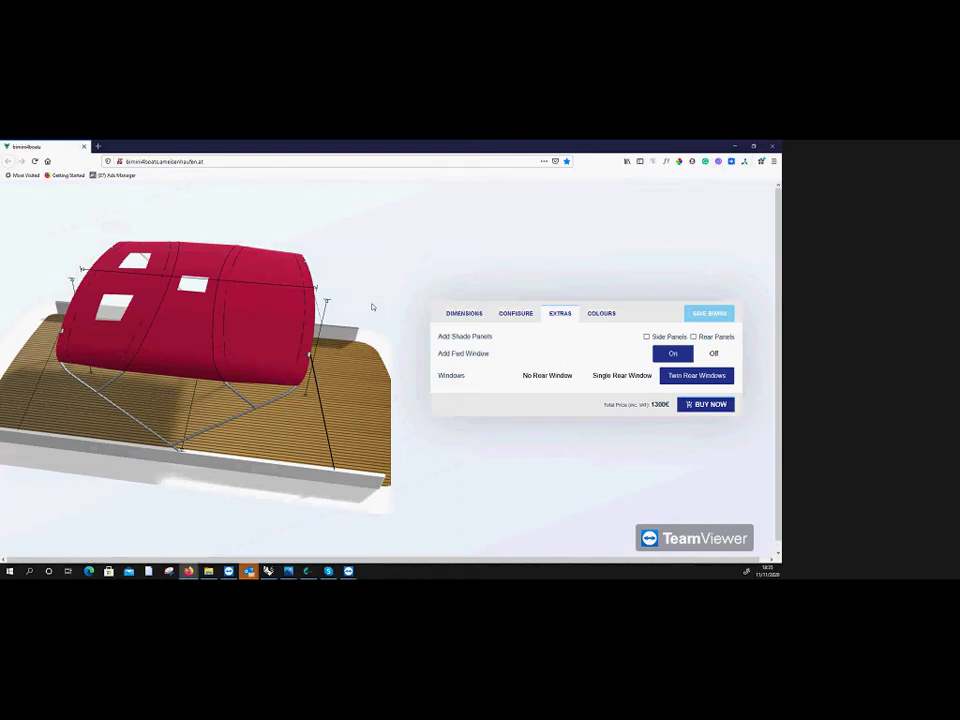
left_click(734, 147)
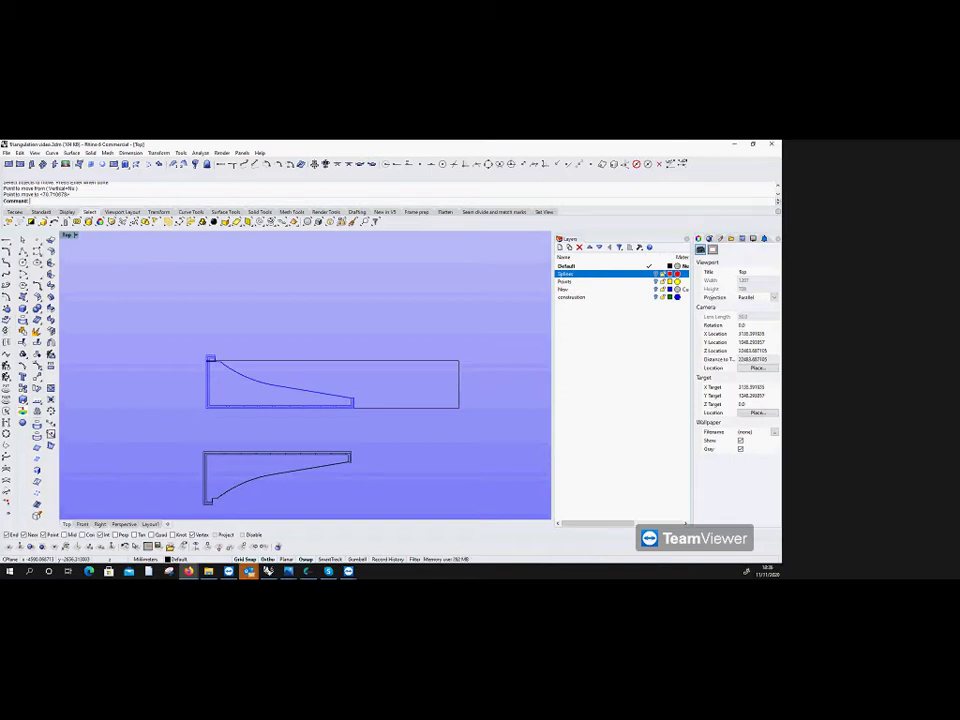
Step: Switch to YouTube in Firefox and play "Parametric Bimini Design By Tecsew on Sailing Yachts" from the Tecsew channel in full screen
key("alt+Tab")
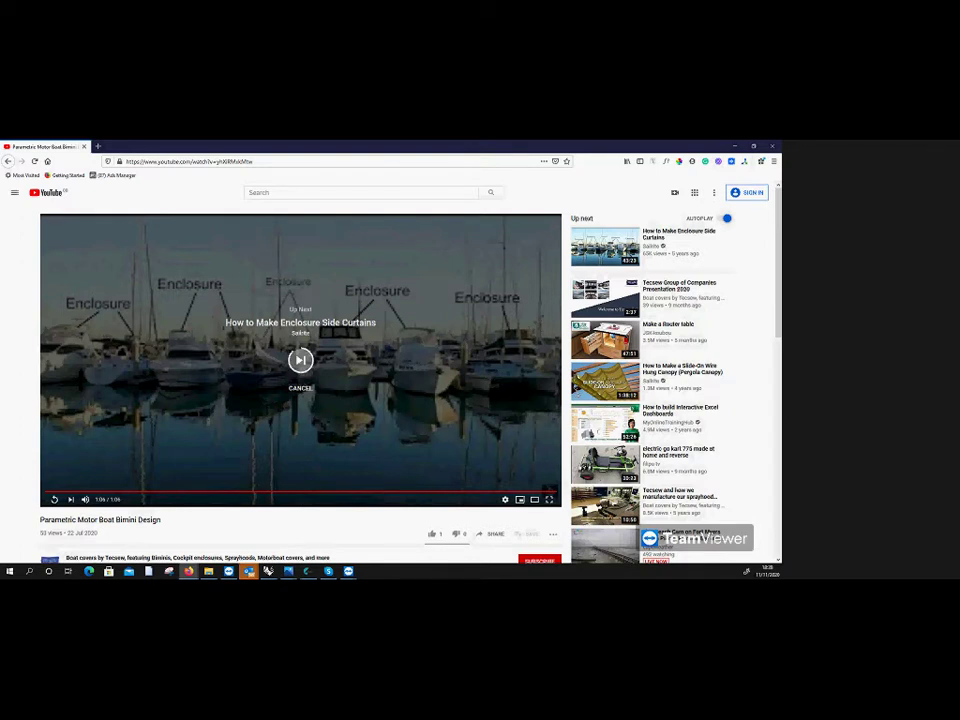
left_click(8, 161)
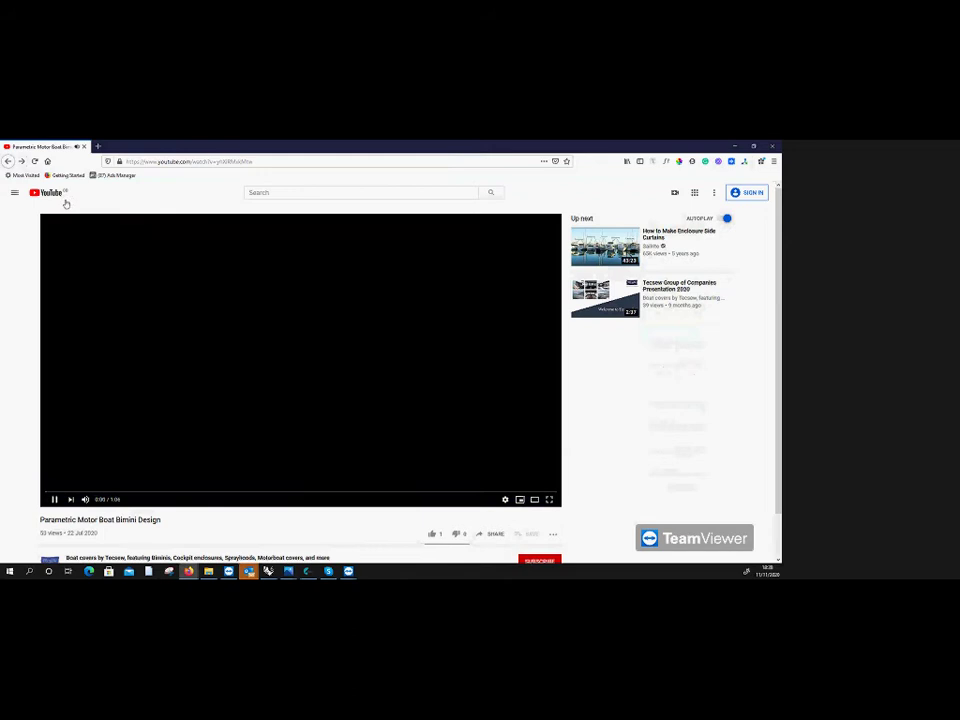
left_click(8, 161)
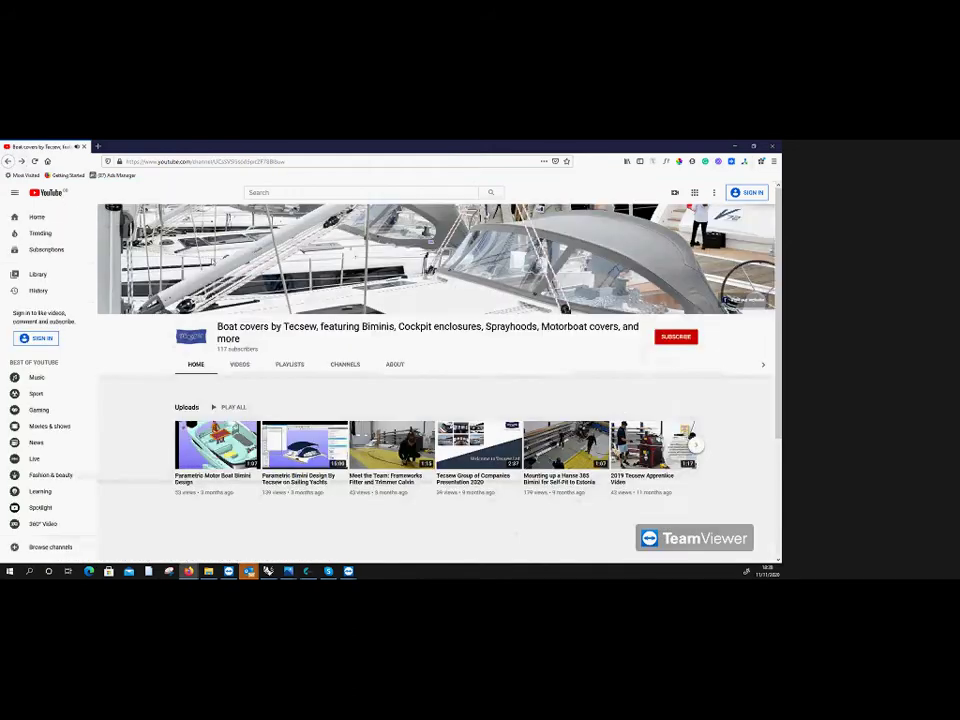
left_click(318, 444)
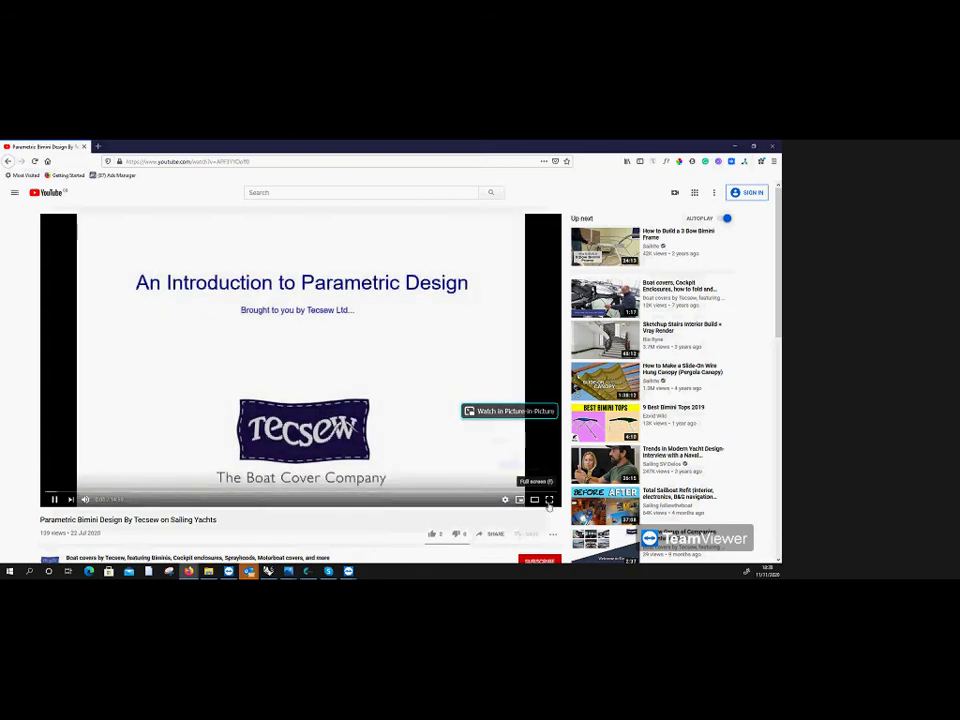
left_click(549, 499)
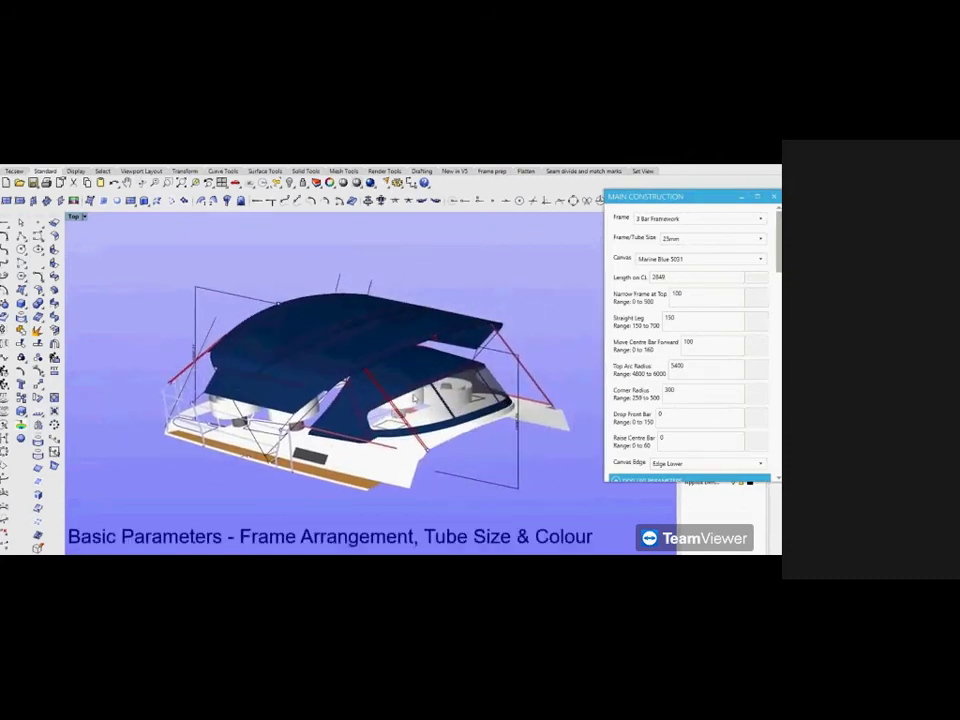
Step: Try the 4 Bar Framework for the bimini frame and return to the 3 Bar Framework, inspecting the canopy from different angles
left_click(694, 219)
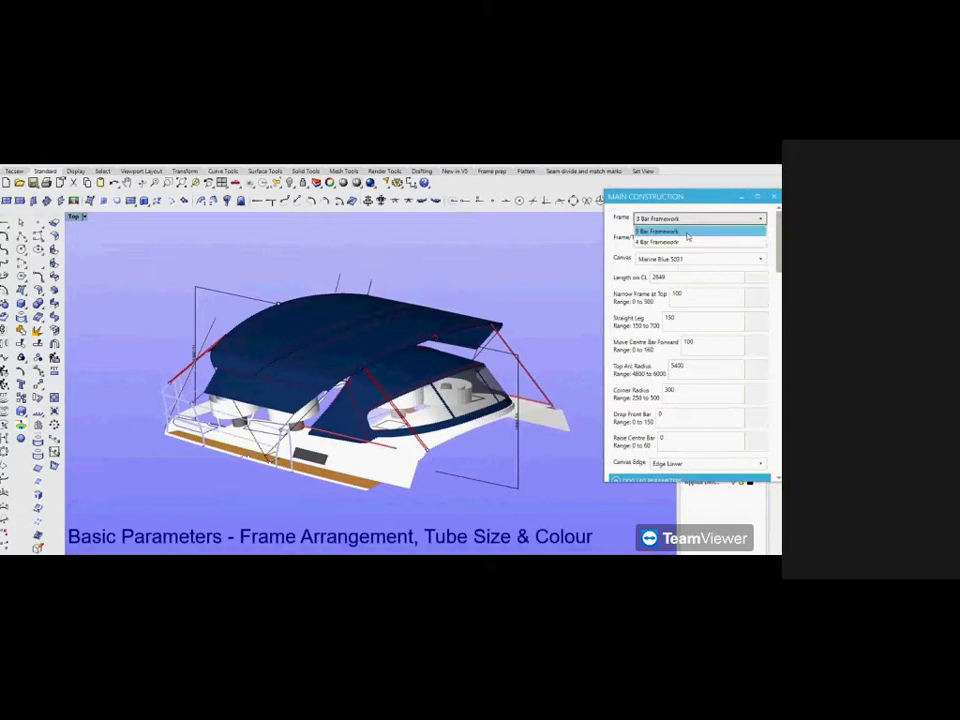
left_click(686, 242)
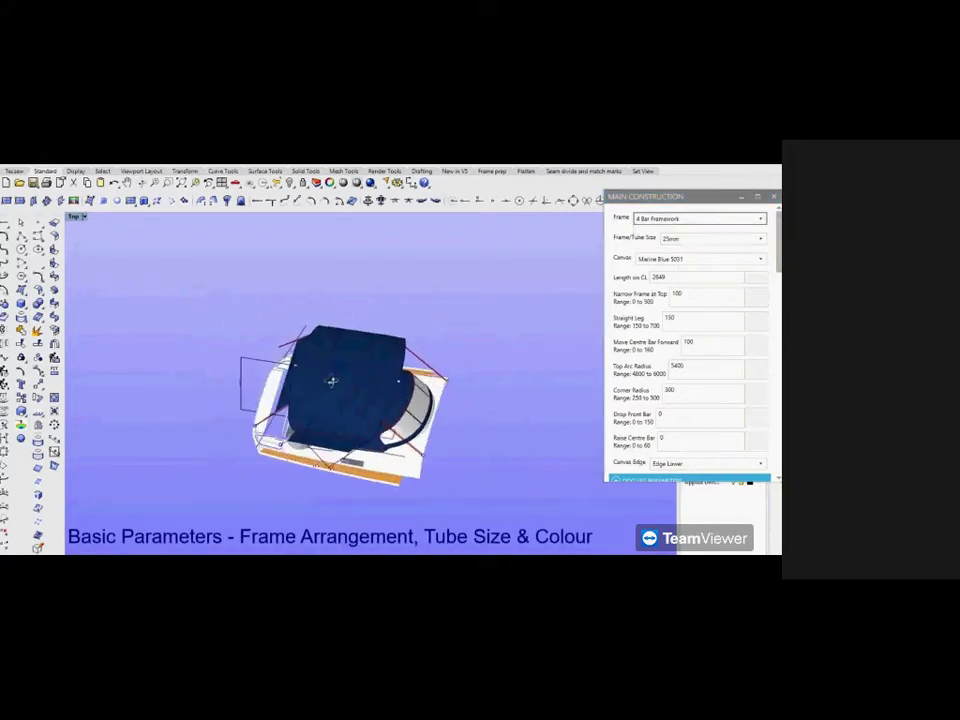
left_click(711, 222)
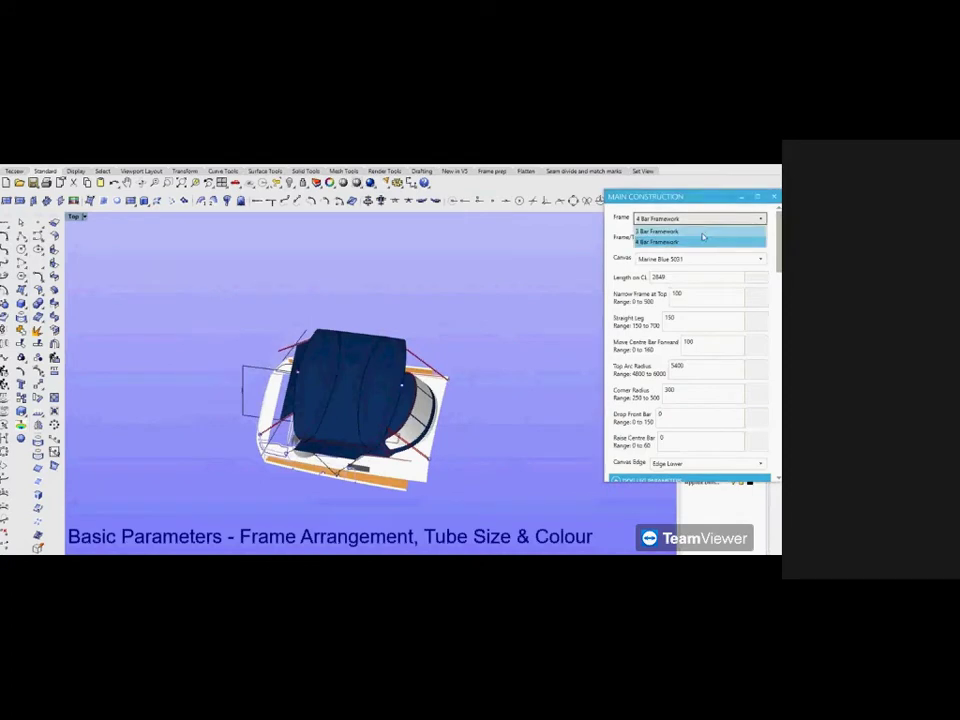
left_click(703, 232)
left_click_drag(355, 434, 346, 405)
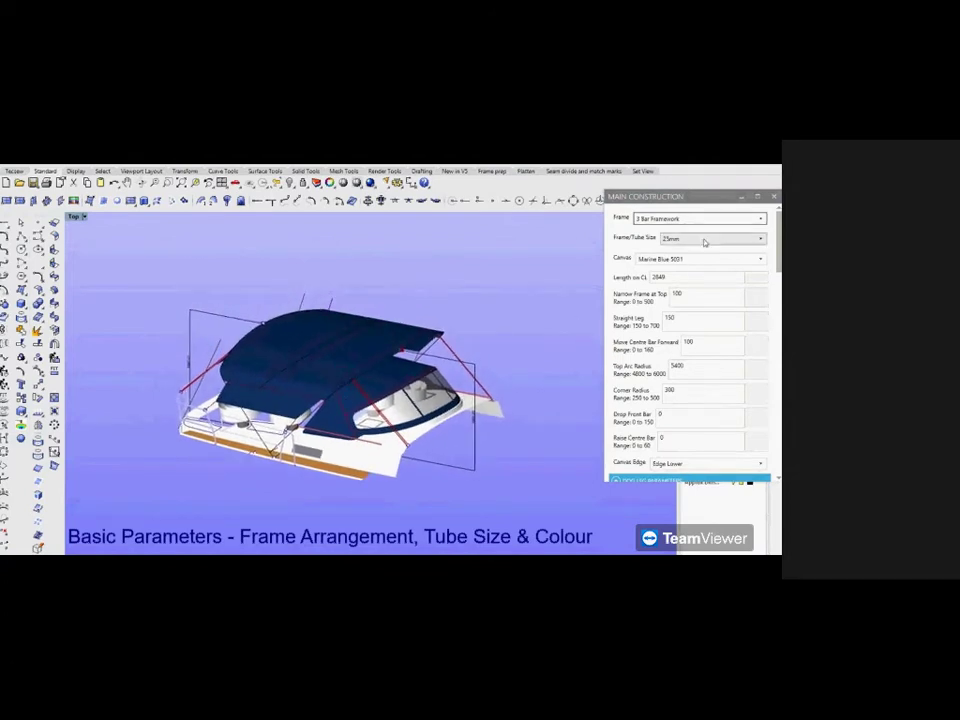
Step: Try frame tube sizes of 22mm and 32mm, and set the tube size back to 25mm
left_click(704, 240)
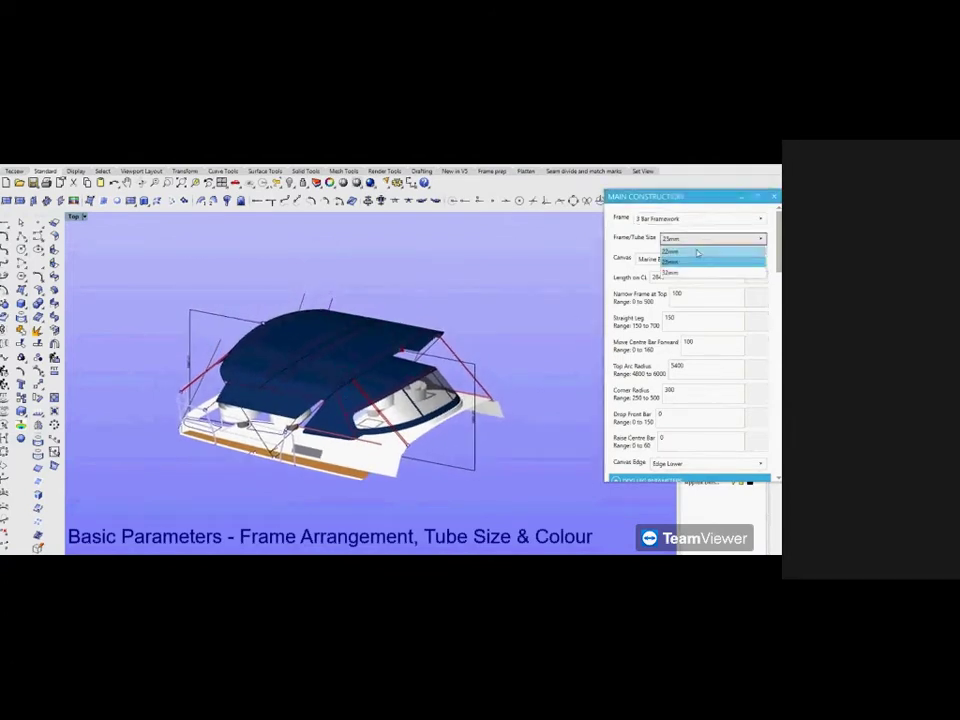
left_click(698, 253)
left_click(694, 240)
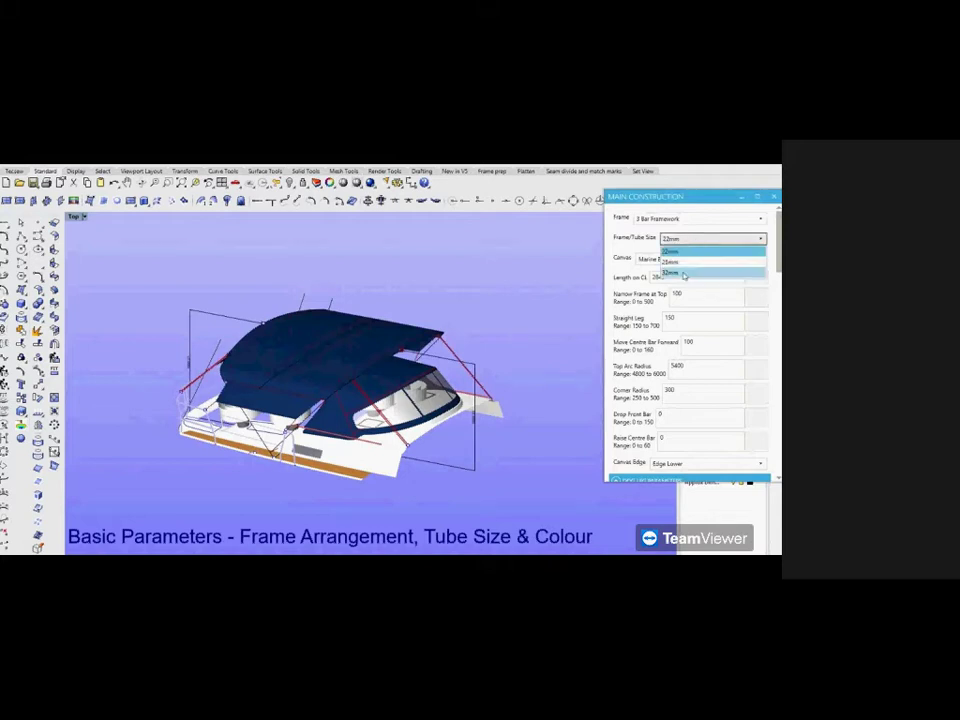
left_click(684, 275)
left_click(700, 239)
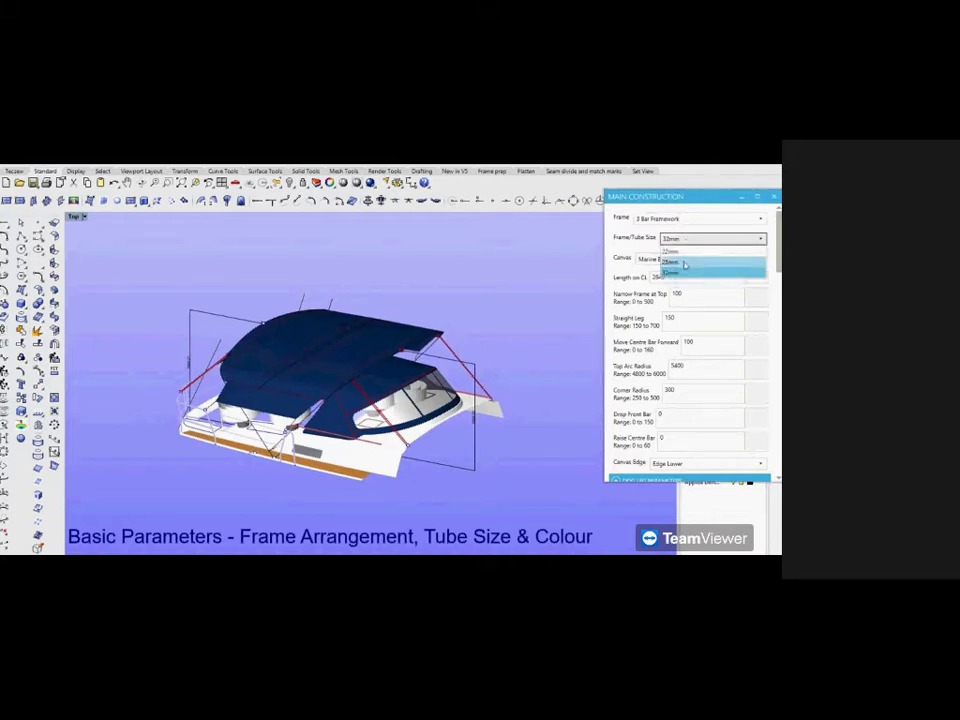
left_click(684, 264)
Step: Try the canvas colours Navy Blue 5058, Pepper p056 and Oyster 5030 on the bimini
left_click(694, 259)
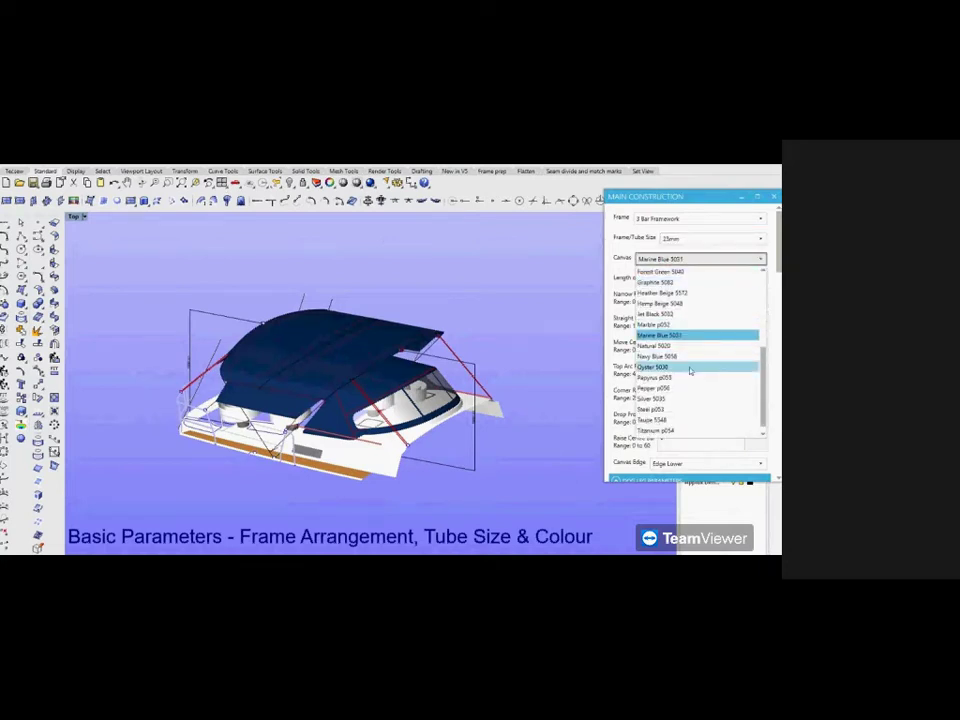
scroll(690, 371, "up", 8)
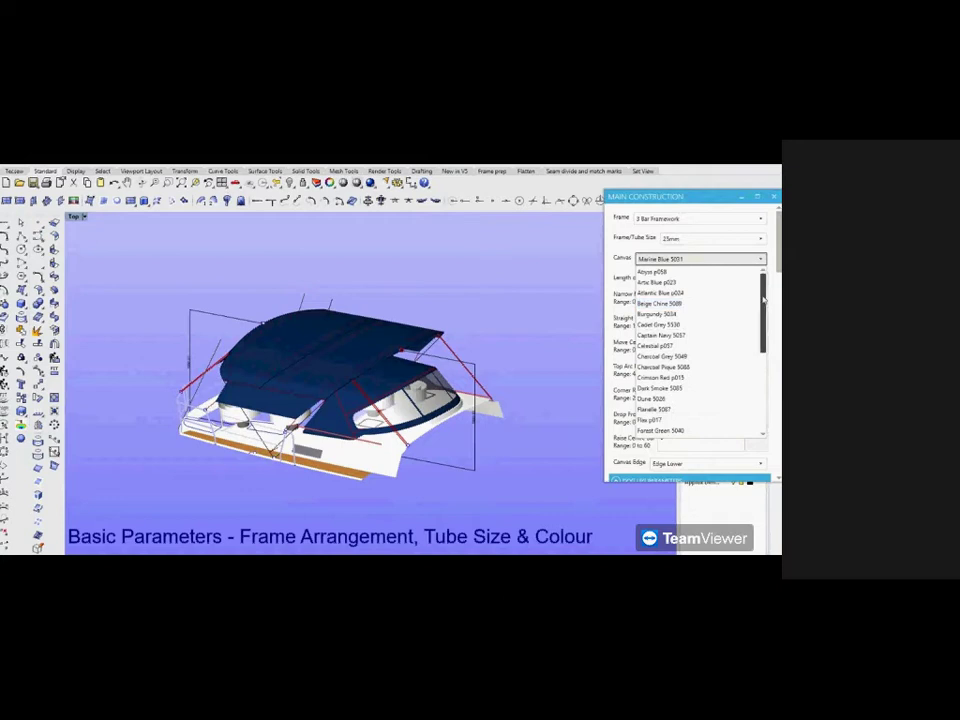
left_click_drag(763, 298, 768, 376)
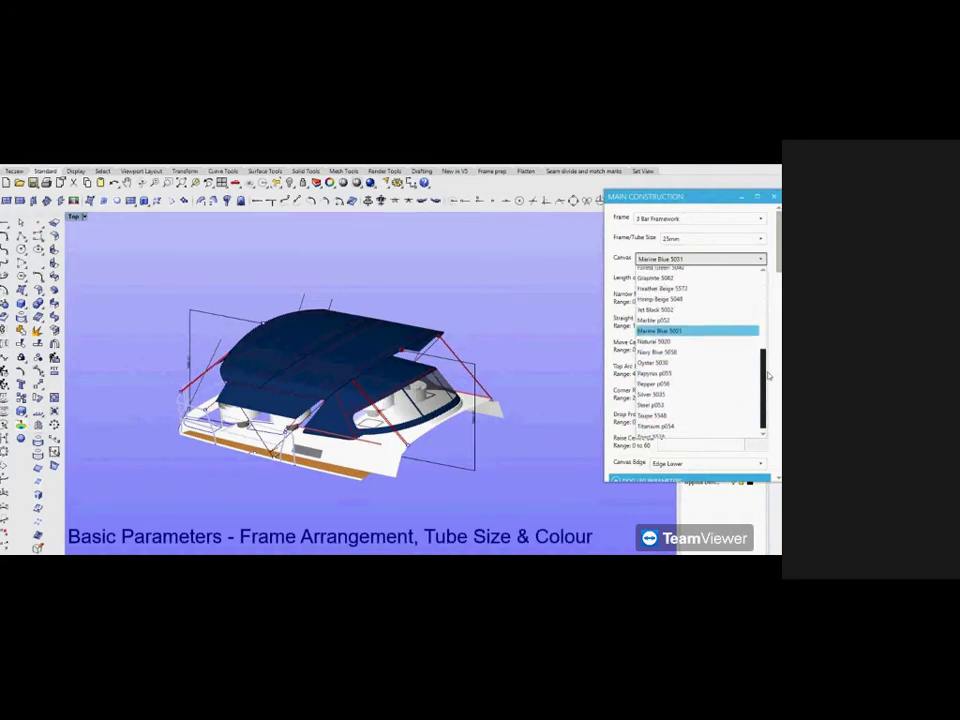
left_click(710, 350)
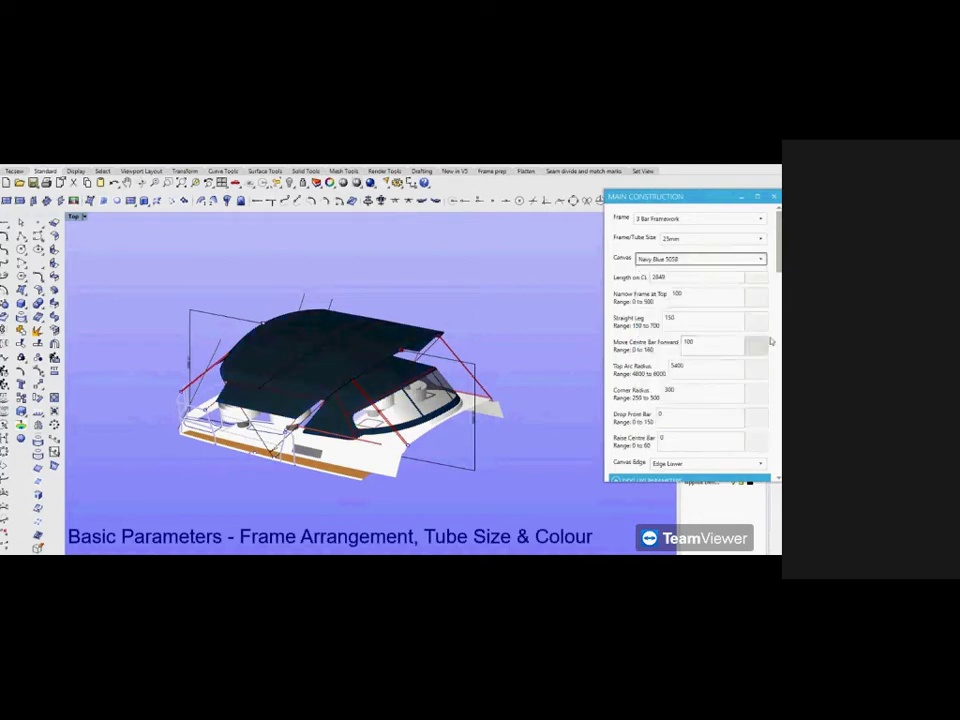
left_click(758, 259)
scroll(735, 306, "up", 1)
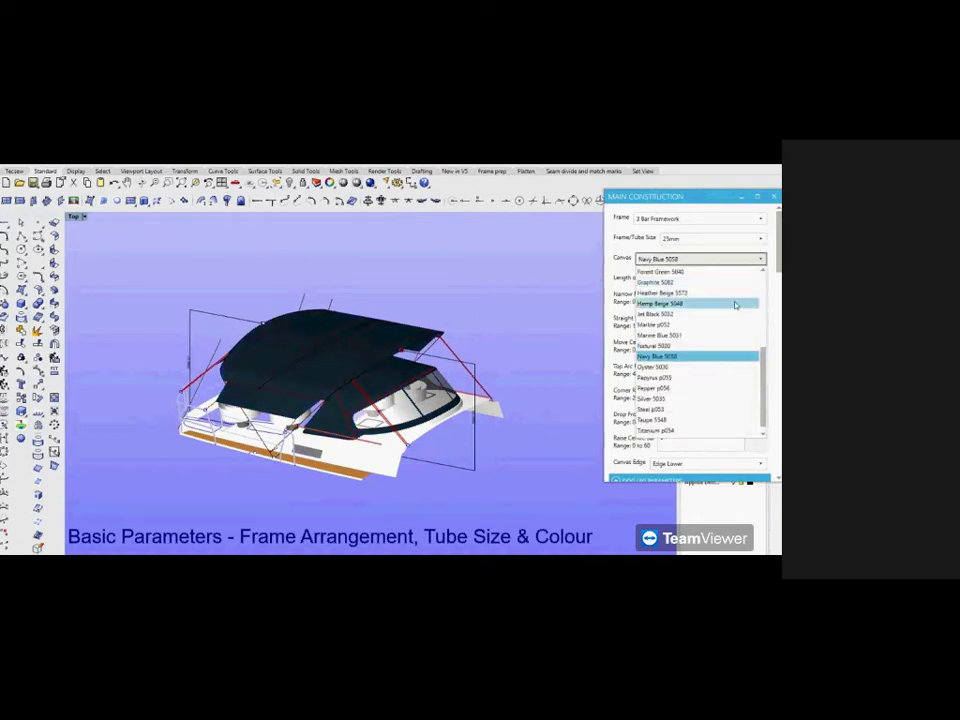
left_click(683, 393)
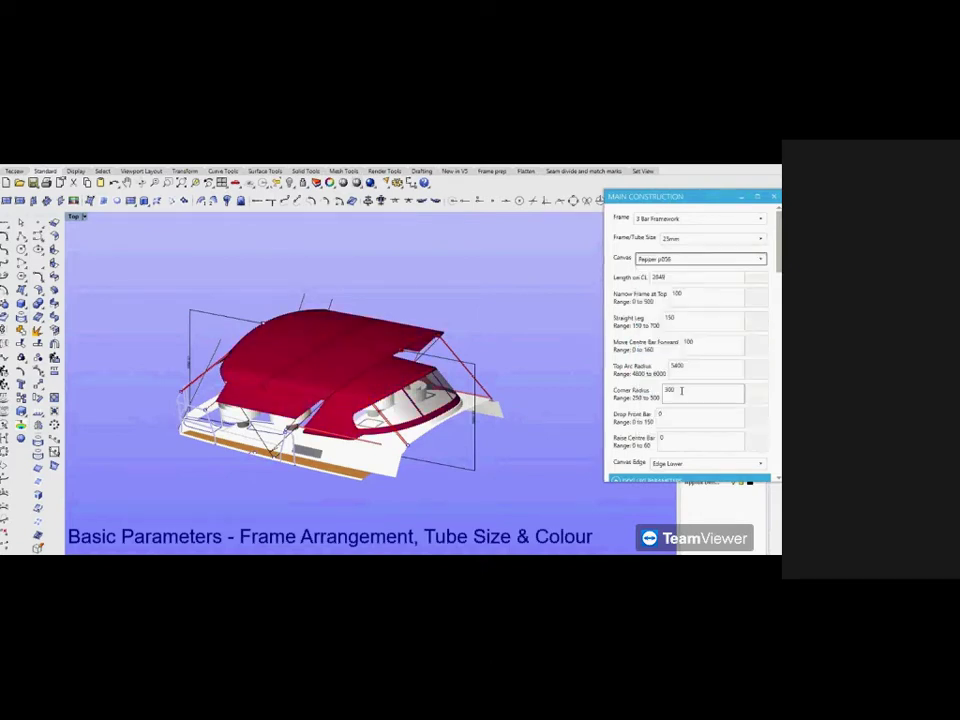
left_click(758, 259)
scroll(750, 272, "up", 1)
left_click(700, 382)
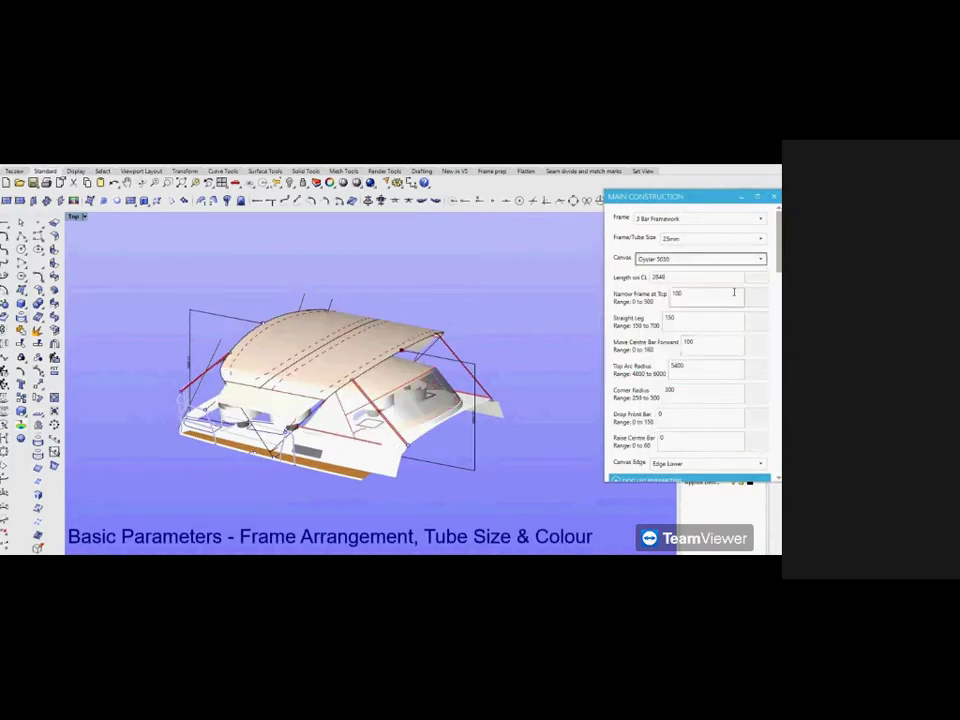
Step: Set the bimini's canvas colour to Captain Navy 5057 and view the canopy more closely
left_click(758, 259)
scroll(680, 350, "up", 1)
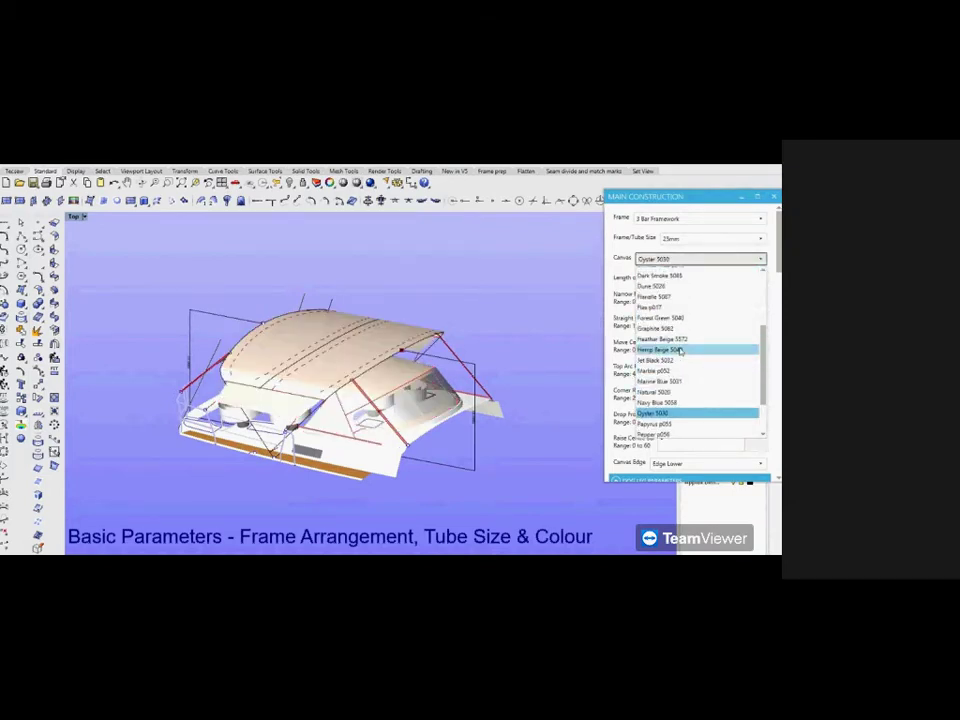
scroll(680, 350, "up", 3)
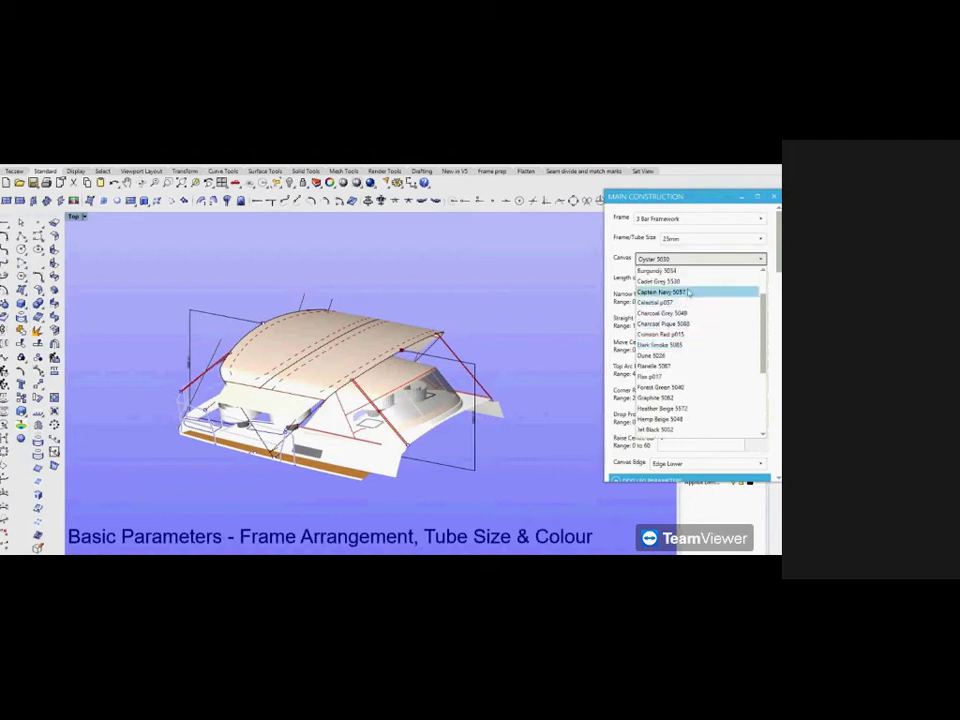
left_click(689, 292)
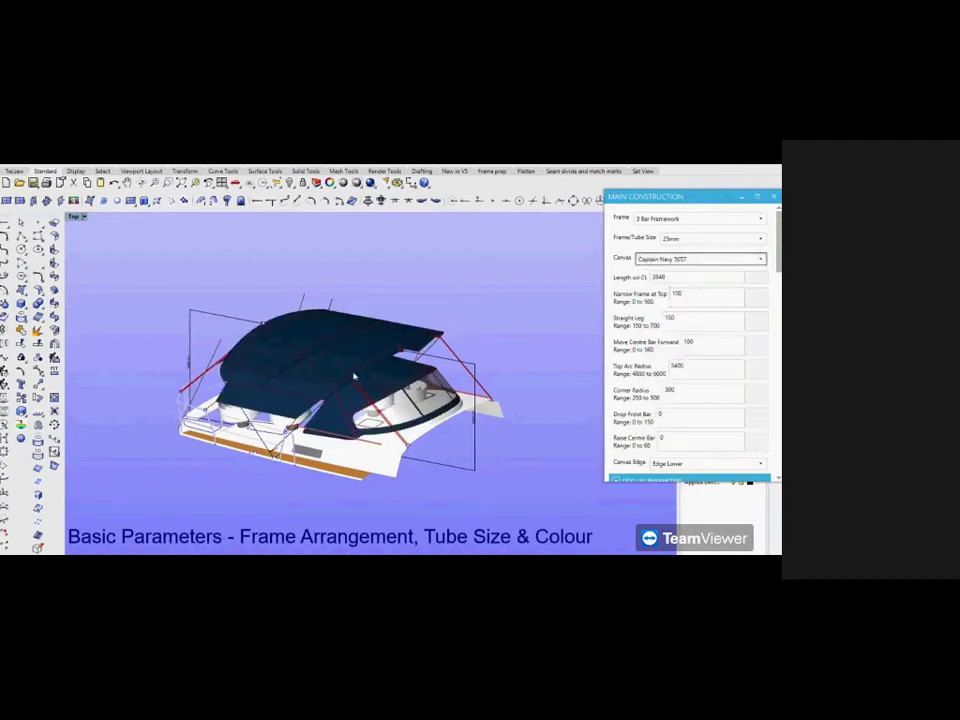
scroll(351, 377, "up", 3)
scroll(377, 375, "down", 2)
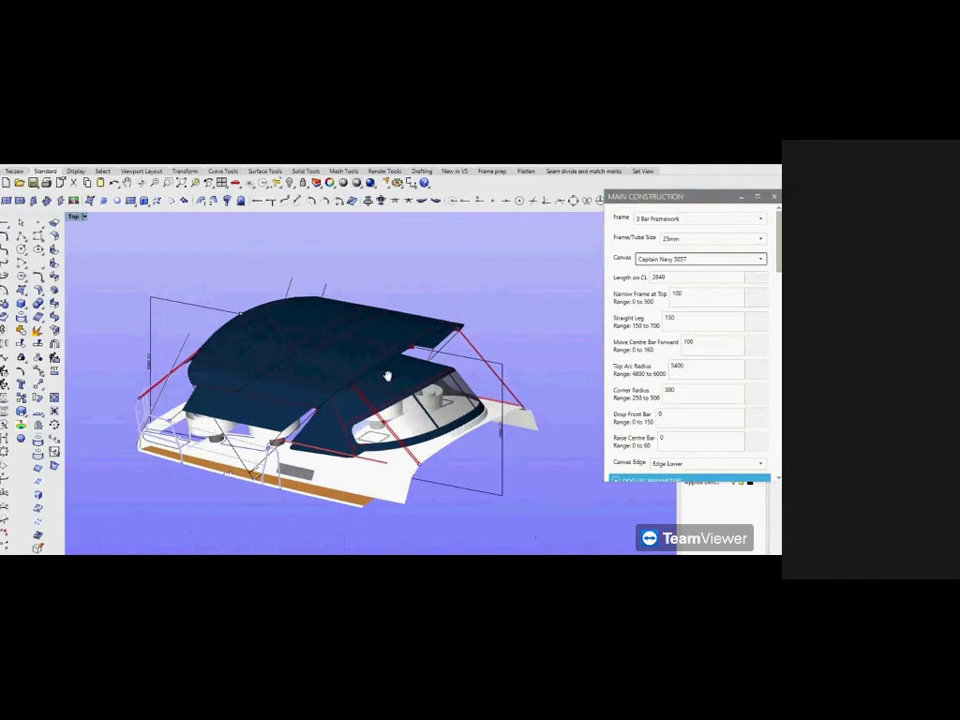
Step: Set the bimini's length on centreline to 2500 and apply it to the model
double_click(677, 277)
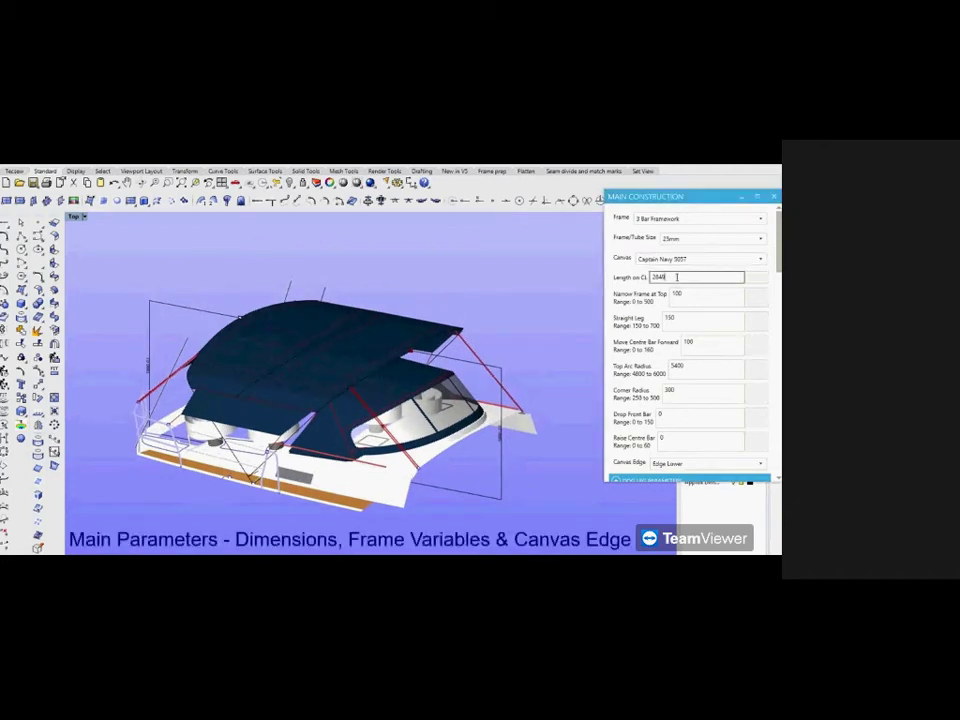
type("2850")
left_click(758, 280)
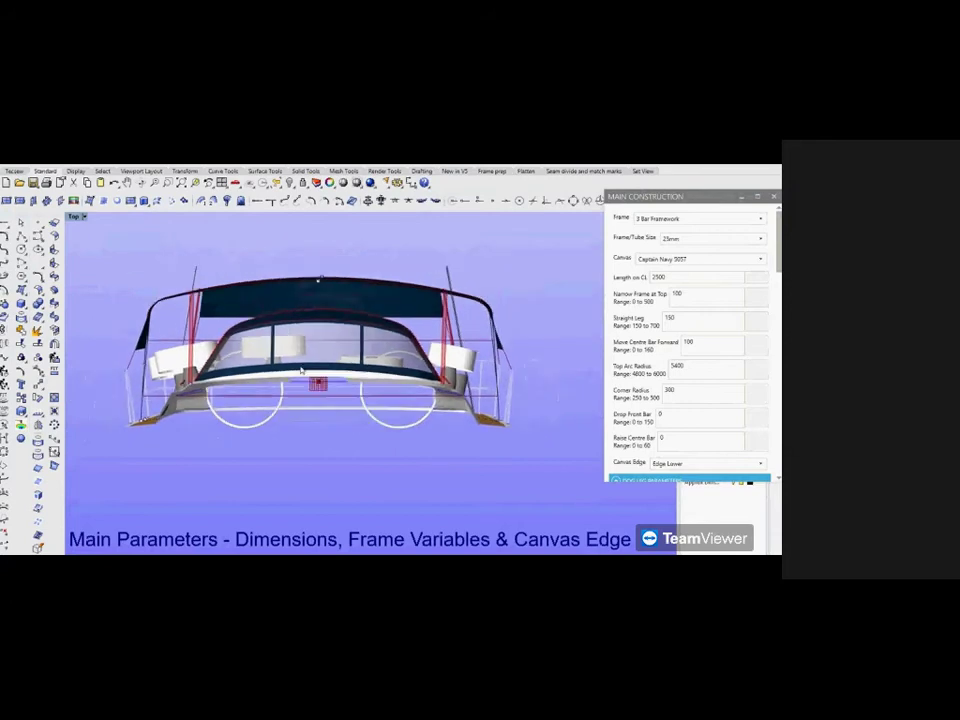
Step: Try narrowing the frame at the top by 250 and by 400, applying each value
left_click(693, 295)
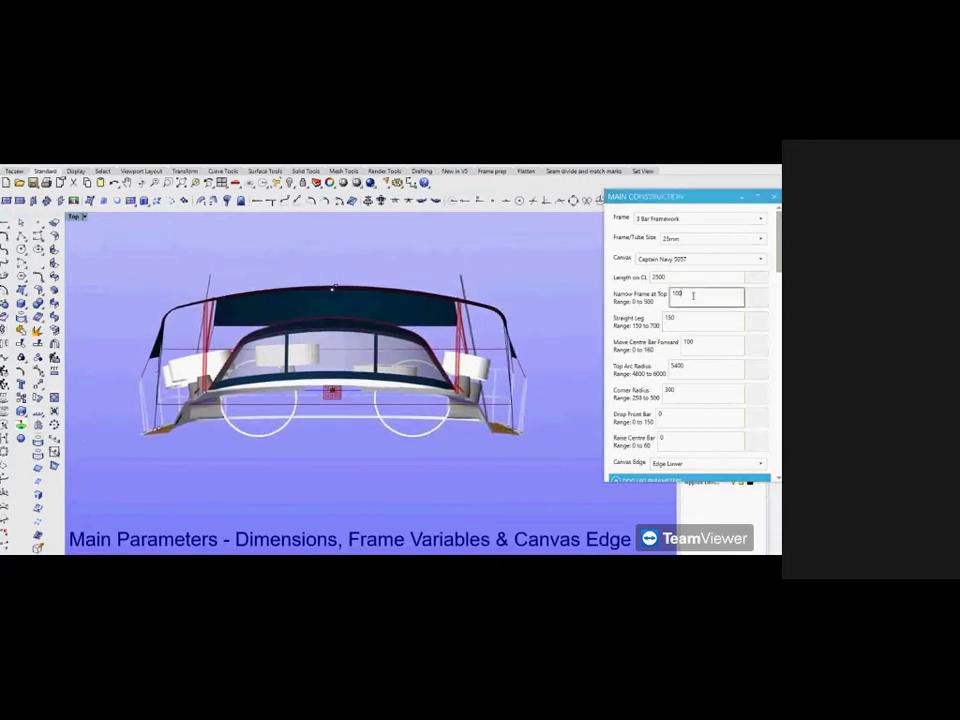
type("330")
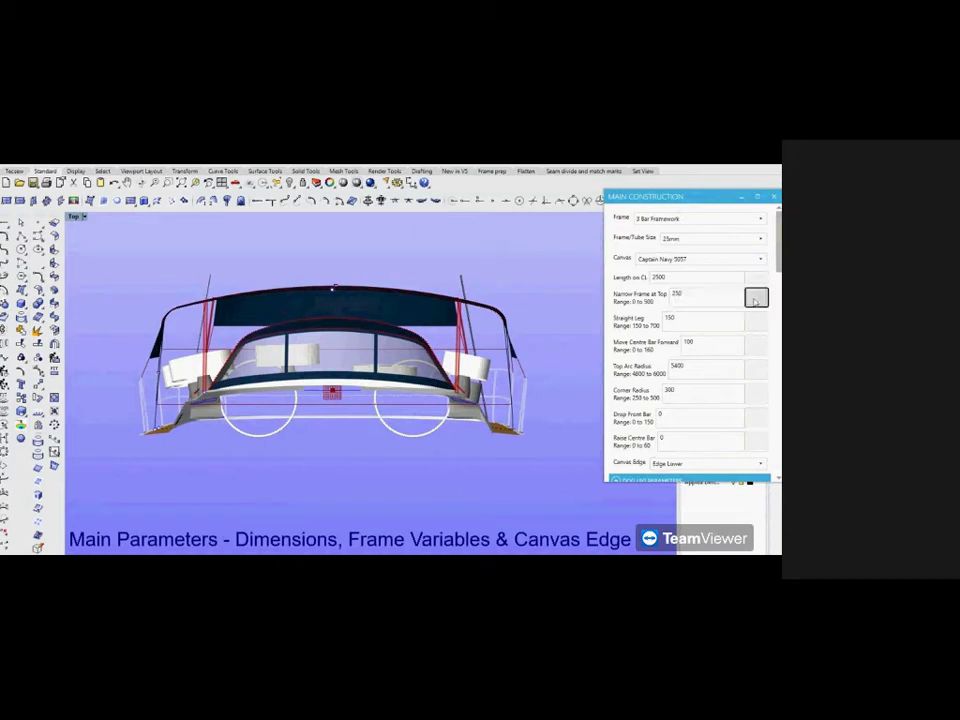
left_click(756, 298)
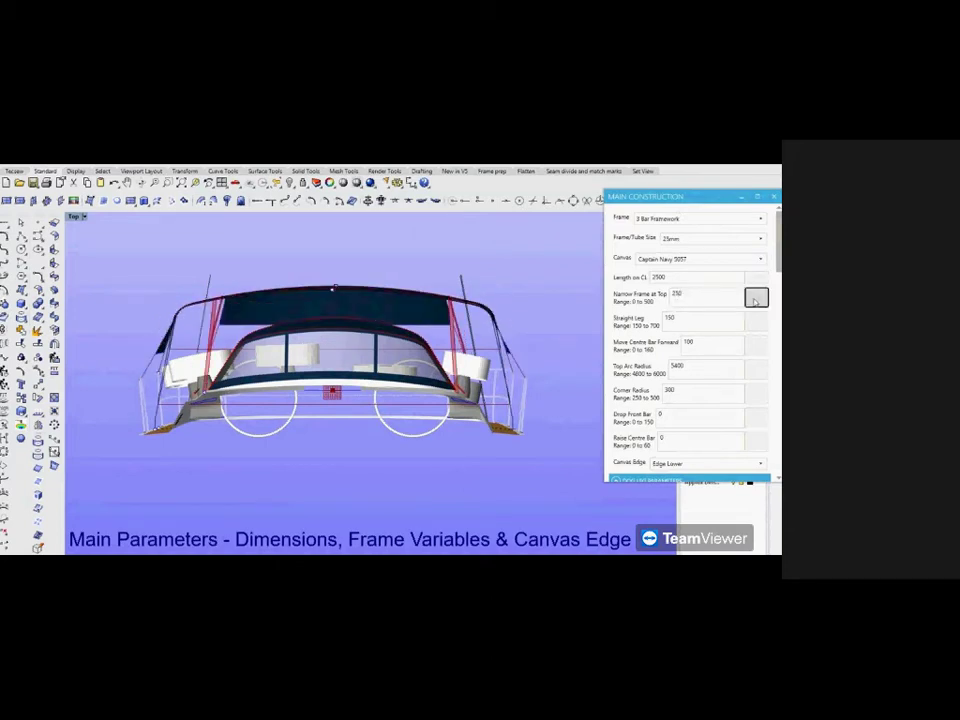
left_click(715, 297)
key("BackSpace")
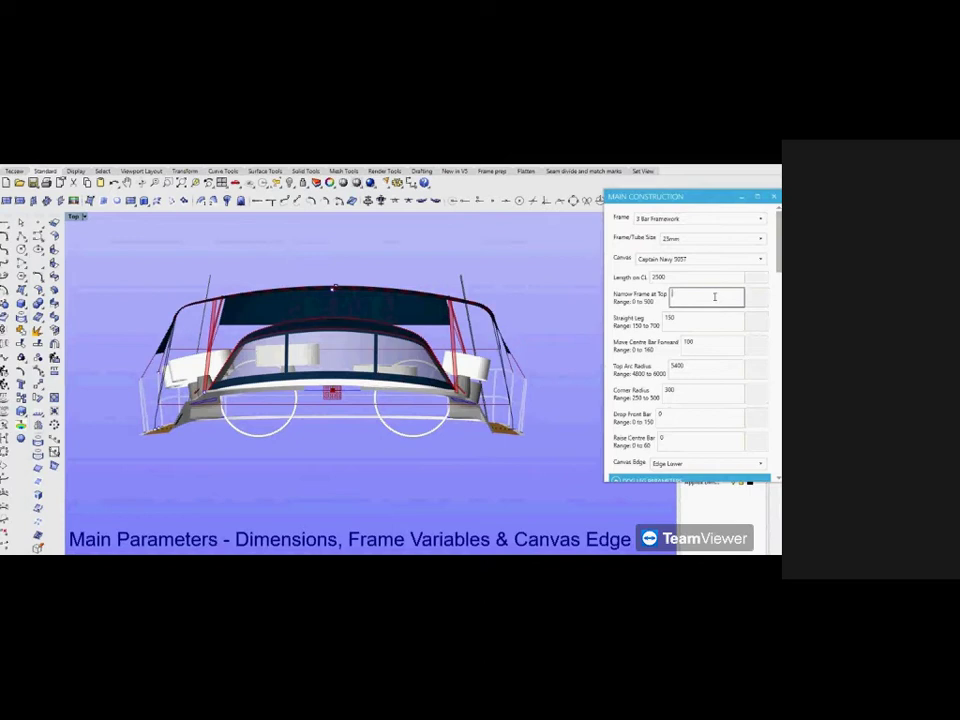
type("400")
key("Return")
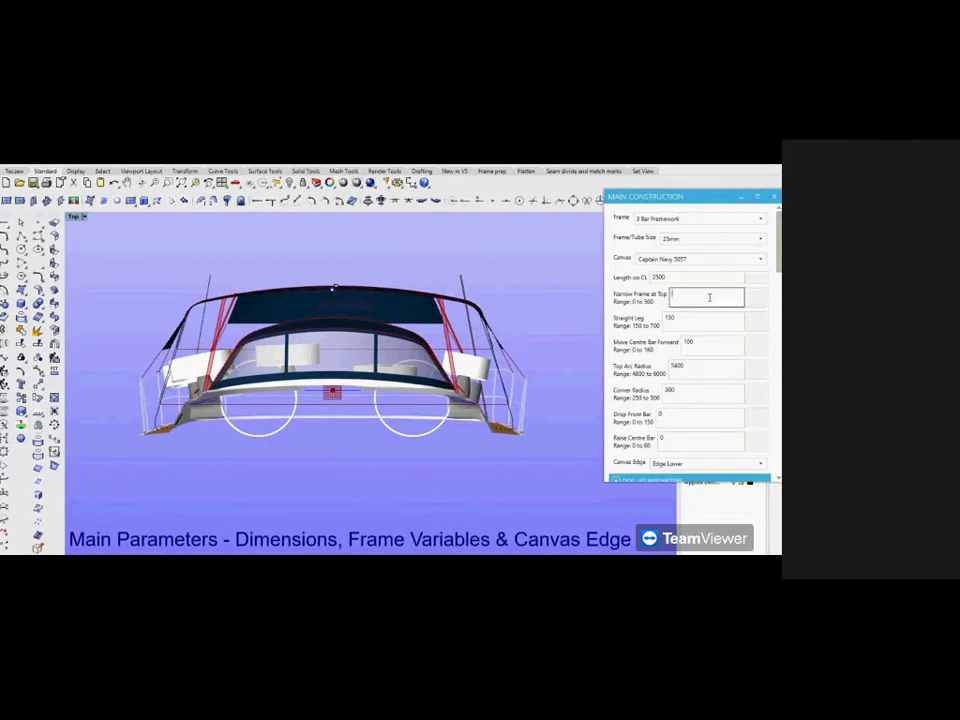
Step: Set the amount the frame narrows at the top to 120 and apply it to the model
type("100")
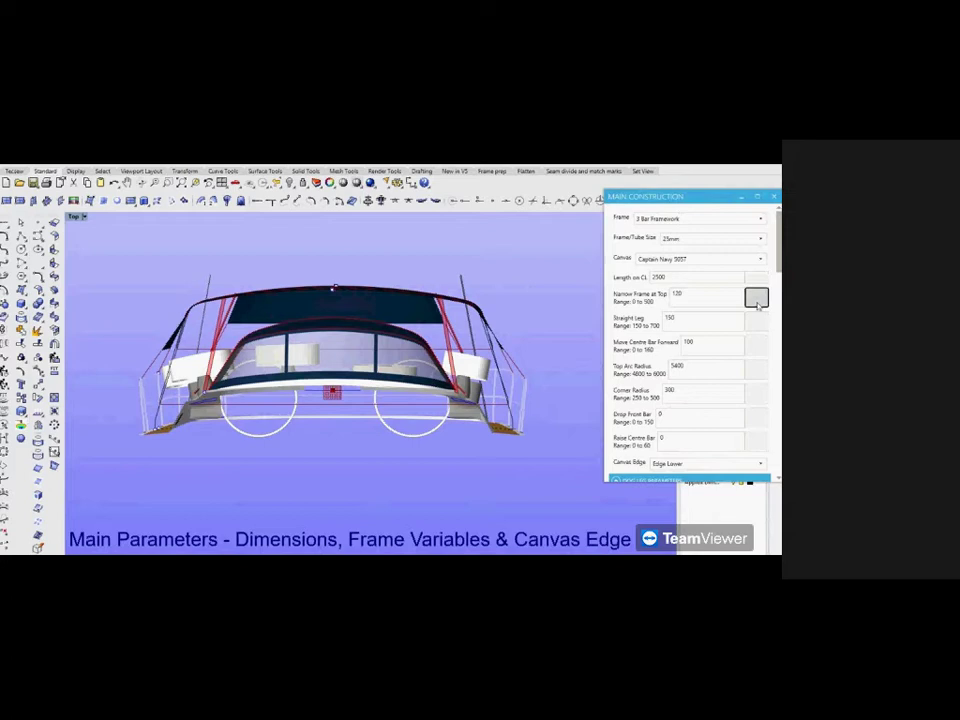
left_click(757, 298)
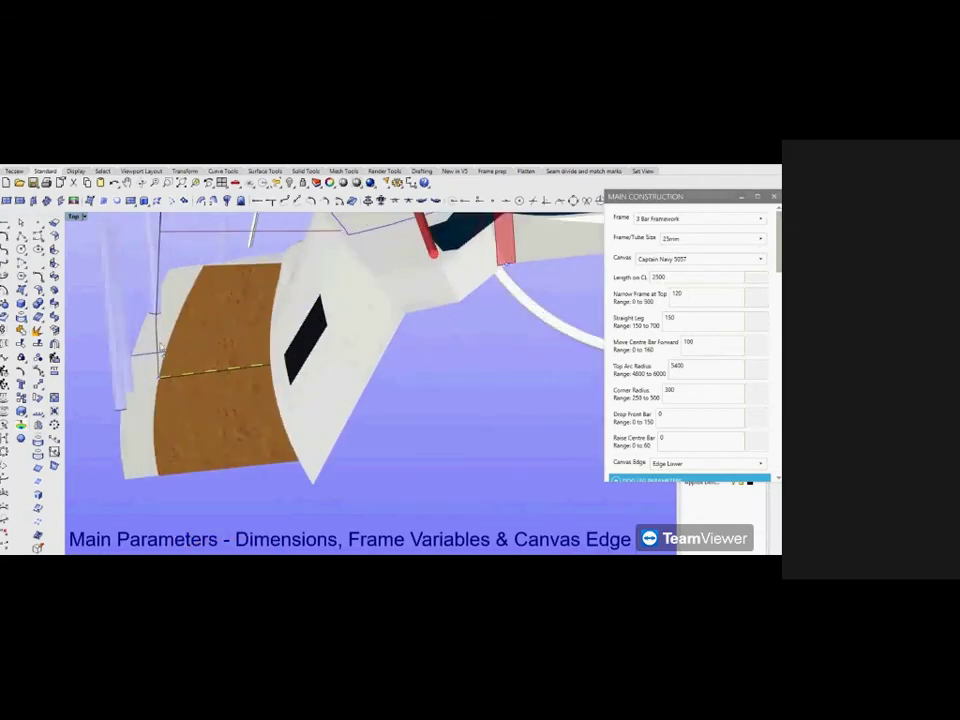
Step: Try a straight leg of 400 on the frame, then set it back to 150, applying each value
left_click_drag(235, 388, 315, 390)
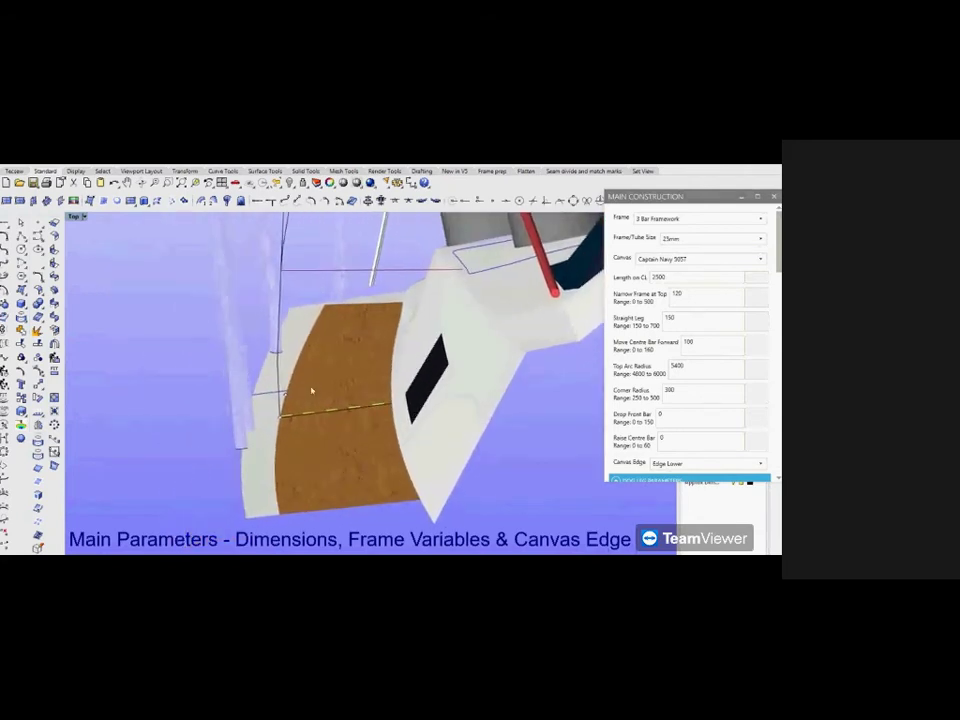
left_click(684, 319)
key("BackSpace")
key("BackSpace")
key("BackSpace")
type("400")
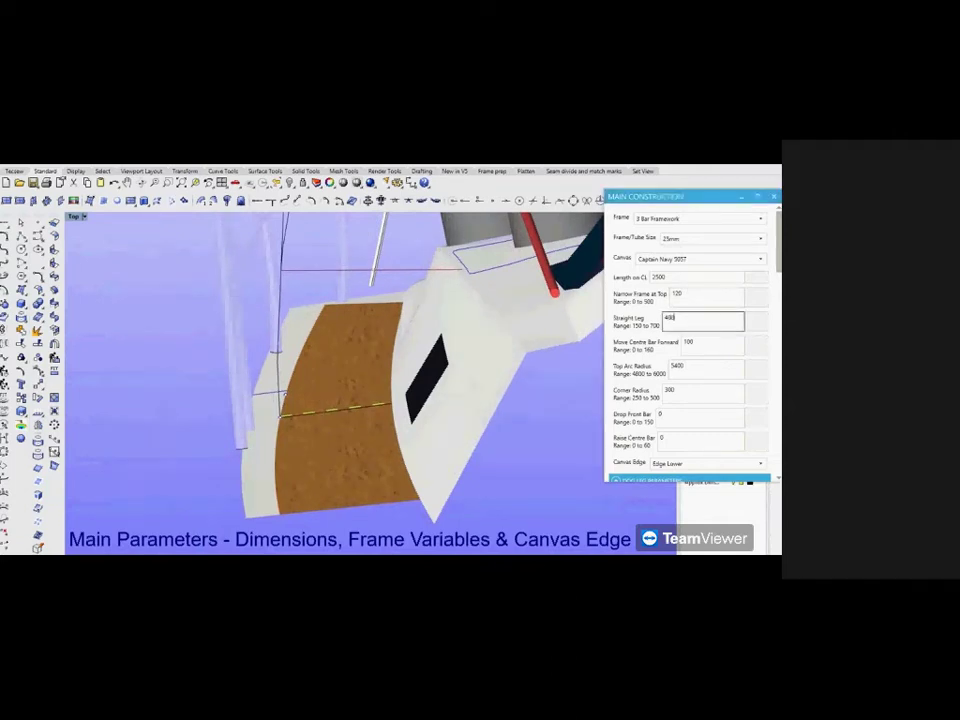
left_click(756, 320)
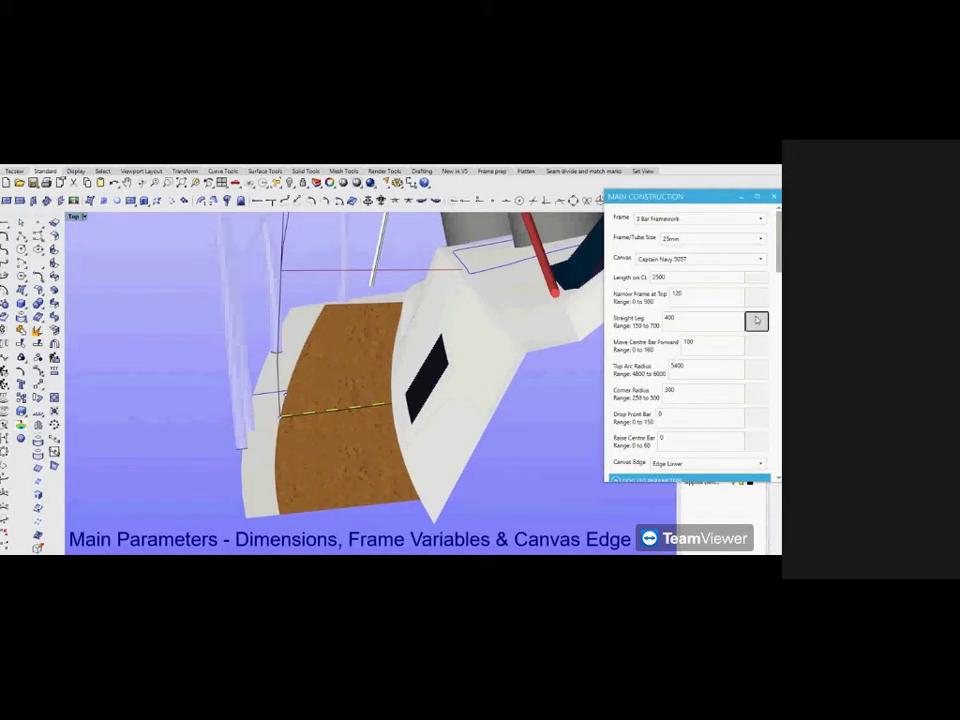
left_click(727, 321)
key("BackSpace")
type("150")
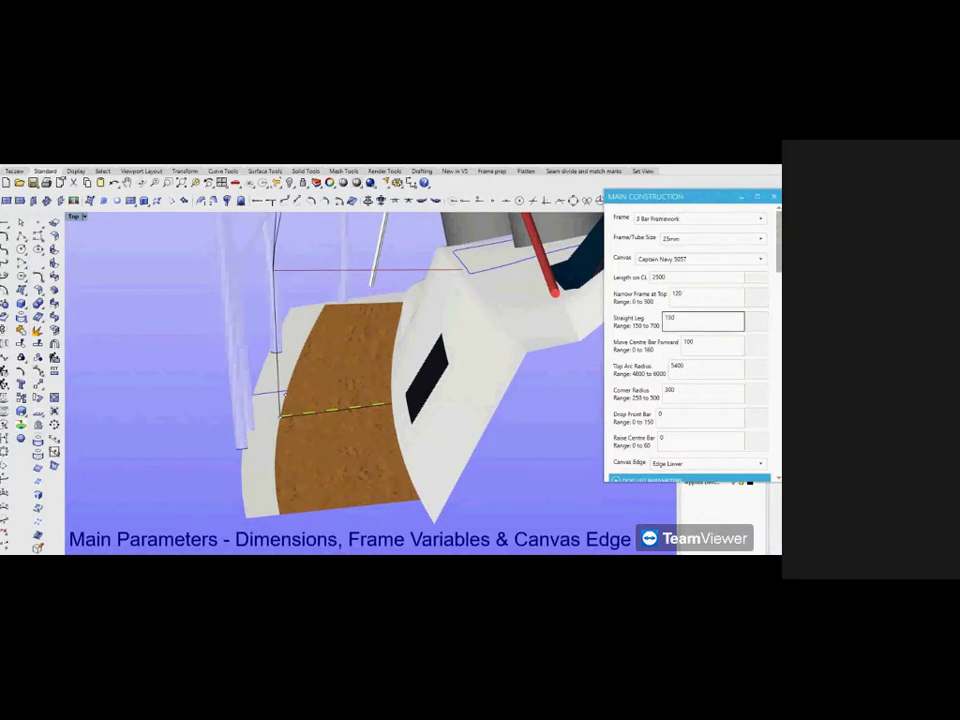
left_click(756, 322)
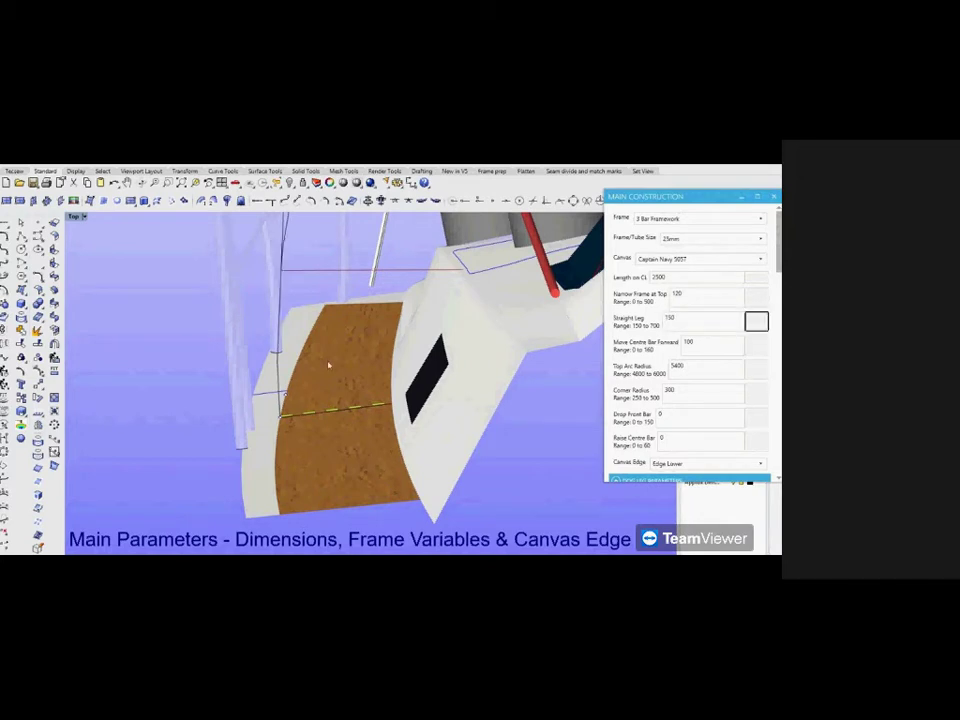
Step: Move the centre bar forward by 150, then adjust it to 120, applying each value
left_click_drag(328, 366, 291, 387)
left_click_drag(489, 337, 425, 353)
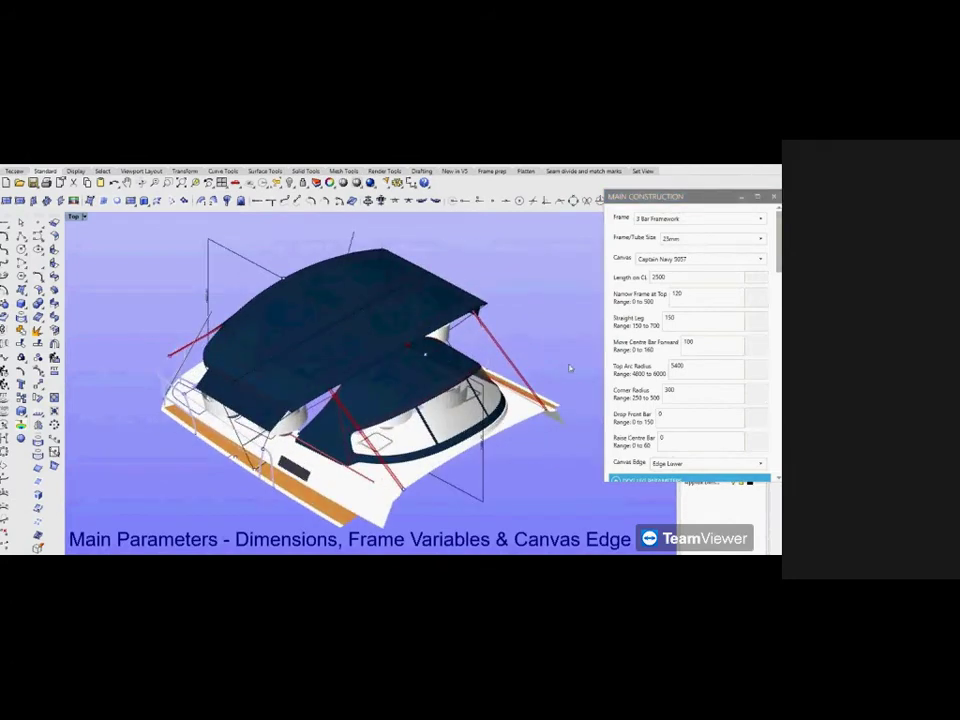
left_click(701, 342)
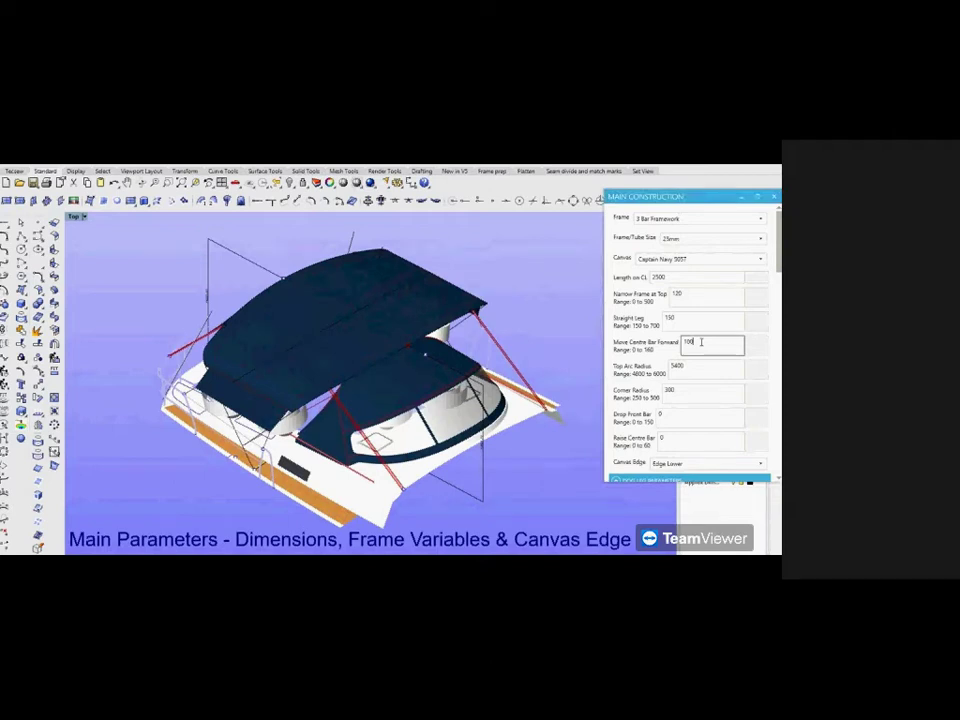
key("BackSpace")
key("BackSpace")
type("50")
left_click(761, 343)
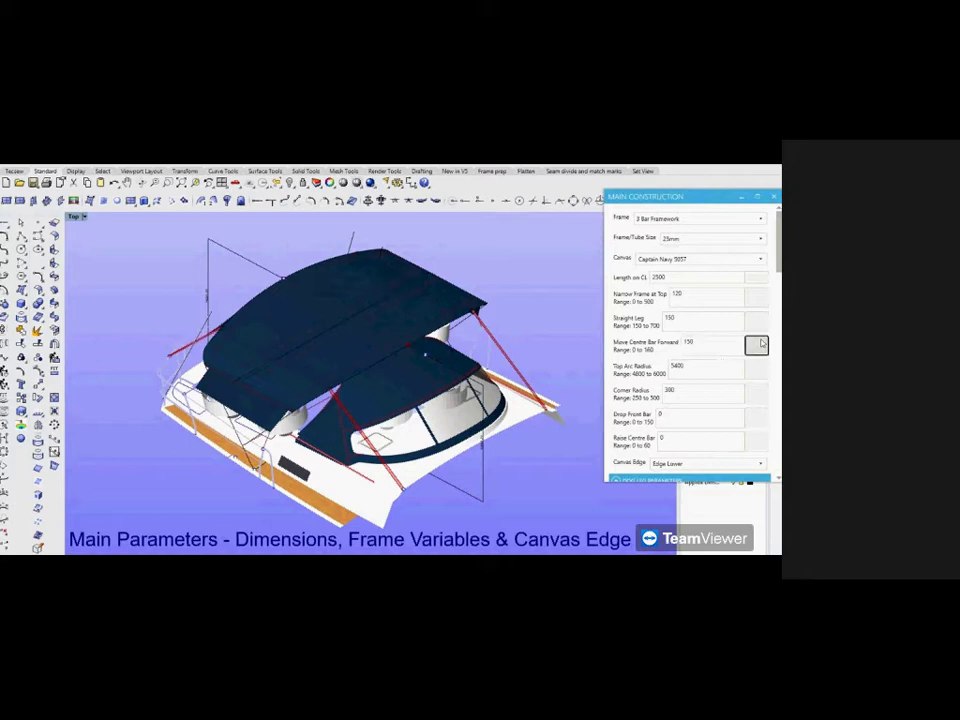
left_click(702, 344)
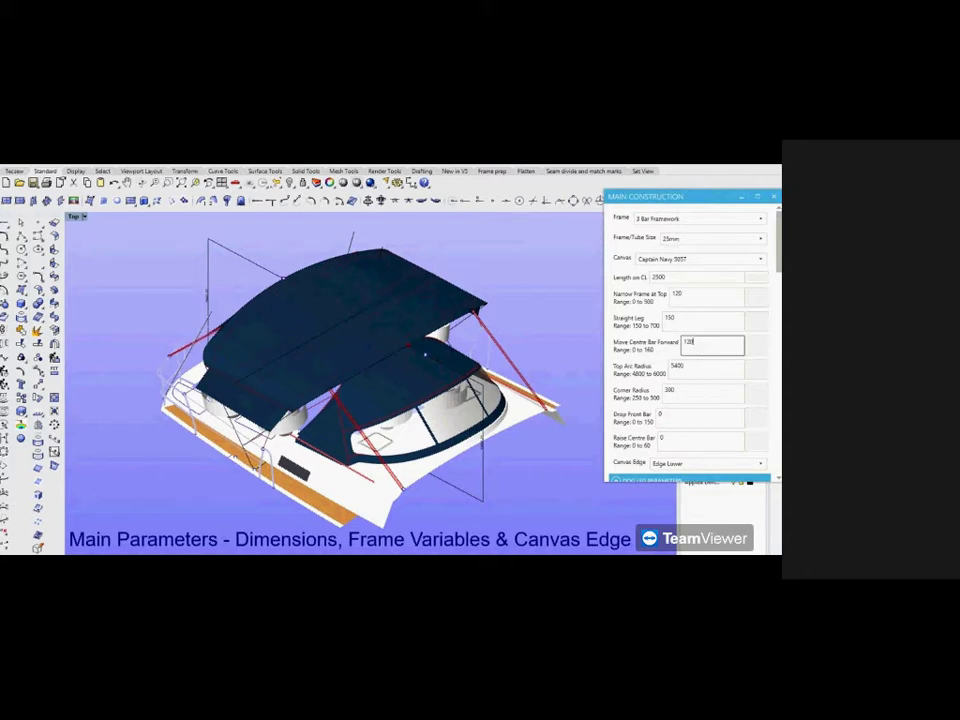
left_click(752, 347)
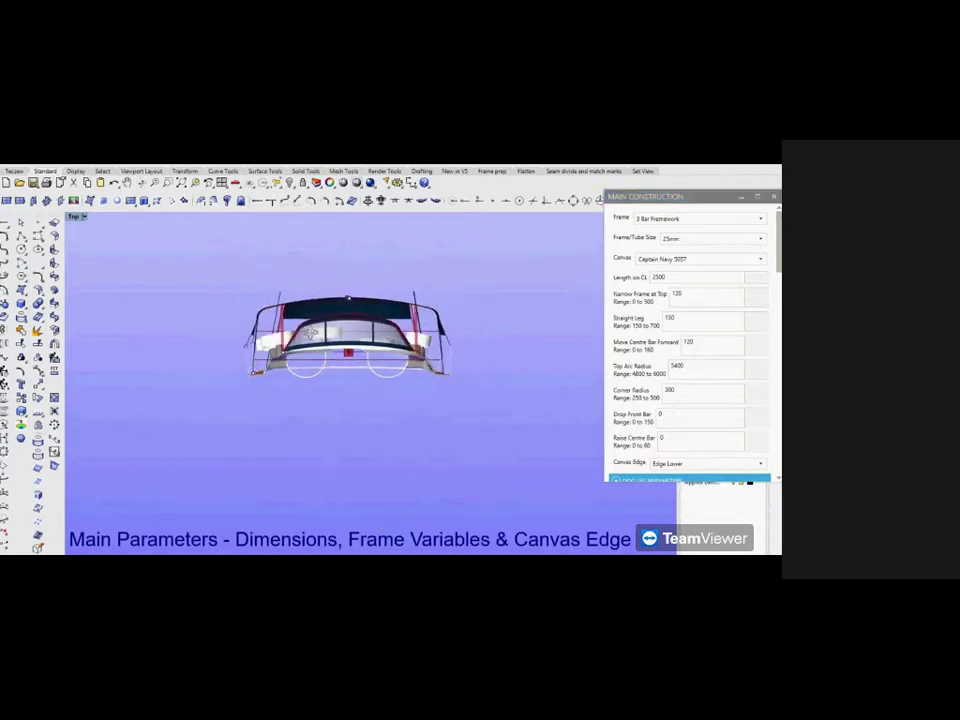
Step: Try top arc radii of 4800 and 6000 on the frame, applying each value
scroll(360, 302, "up", 5)
left_click(695, 366)
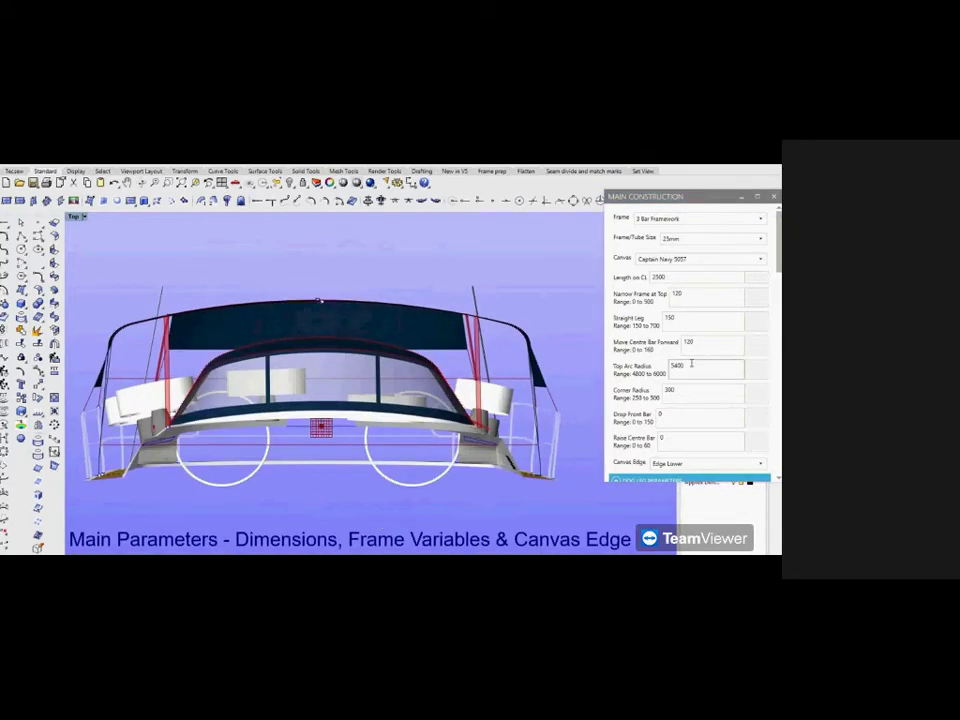
double_click(695, 366)
type("5")
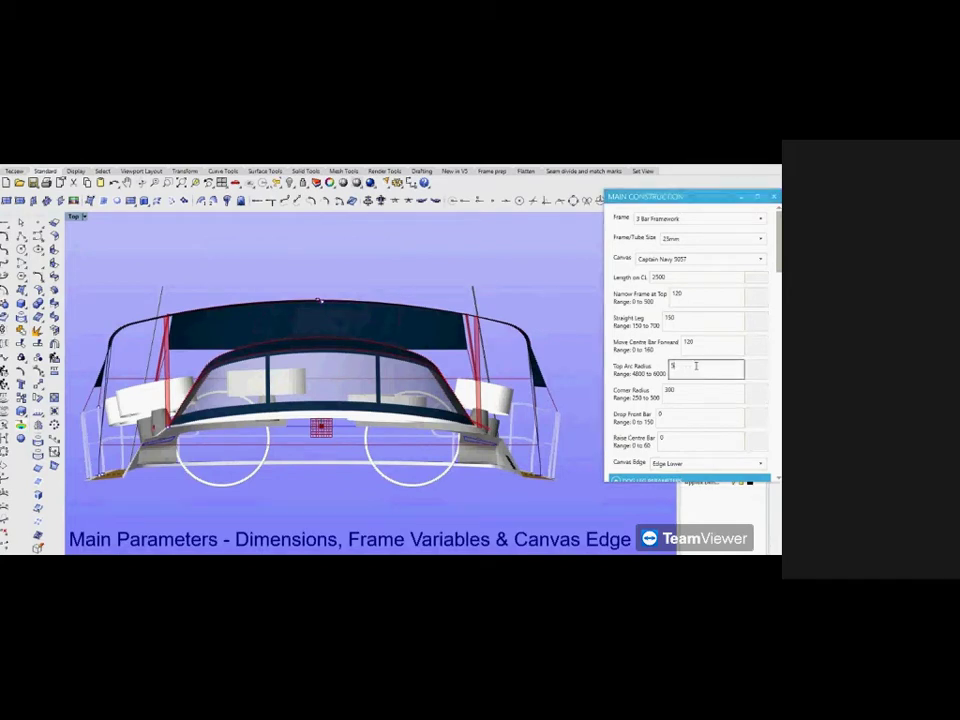
type("4800")
left_click(757, 370)
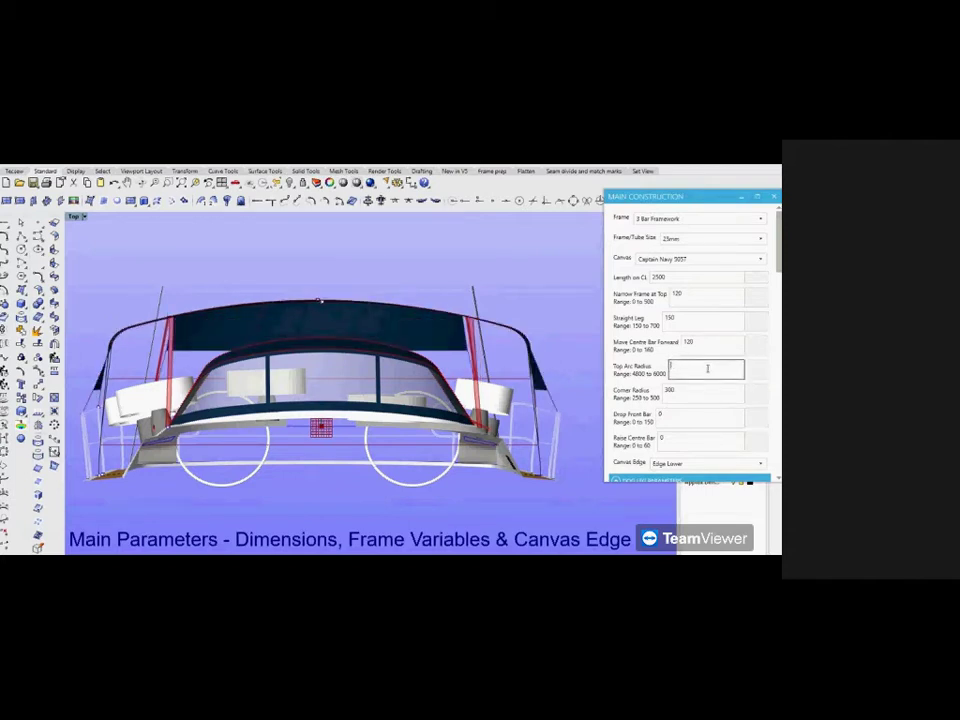
type("6000")
left_click(758, 370)
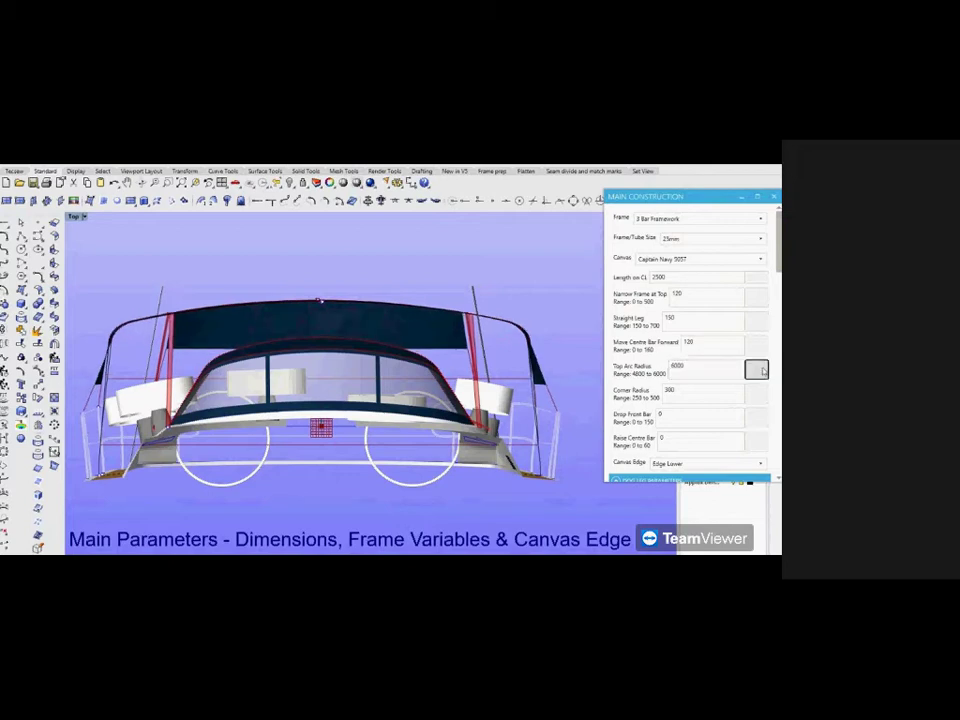
Step: Set the top arc radius to 5000 and apply it to the frame
key("BackSpace")
key("BackSpace")
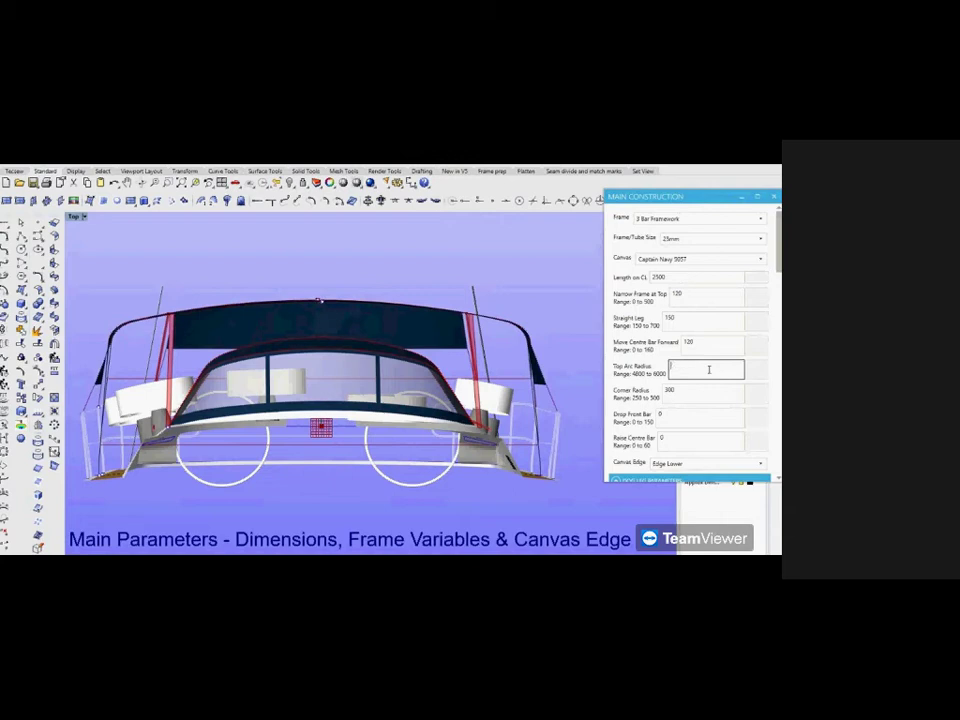
type("5000")
left_click(759, 369)
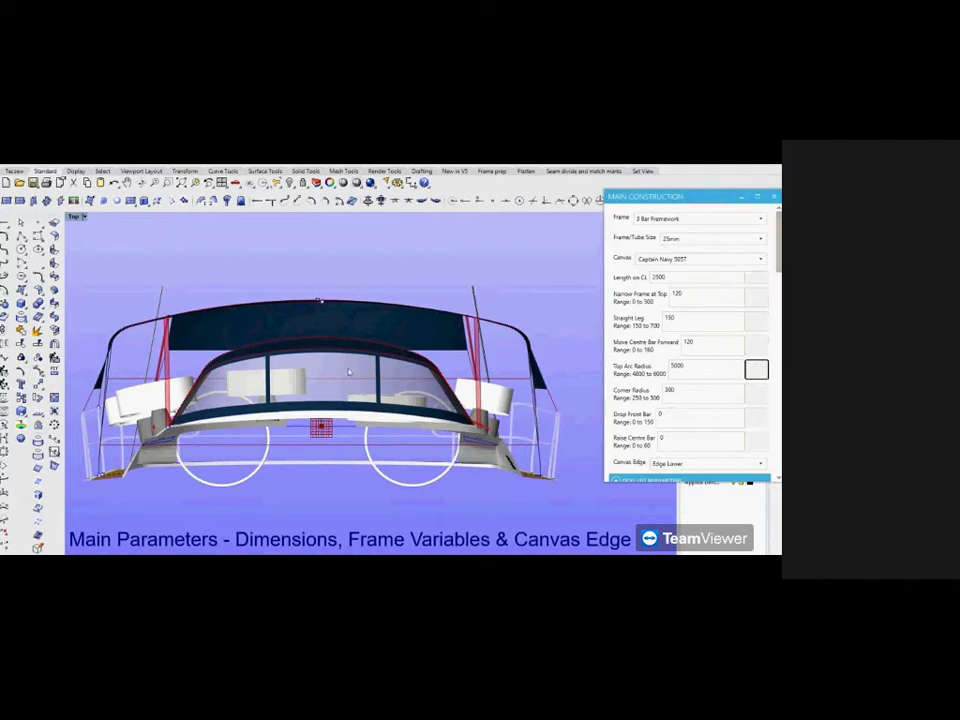
Step: Try a corner radius of 400 on the frame, then set it back to 300, applying each value
scroll(213, 370, "down", 3)
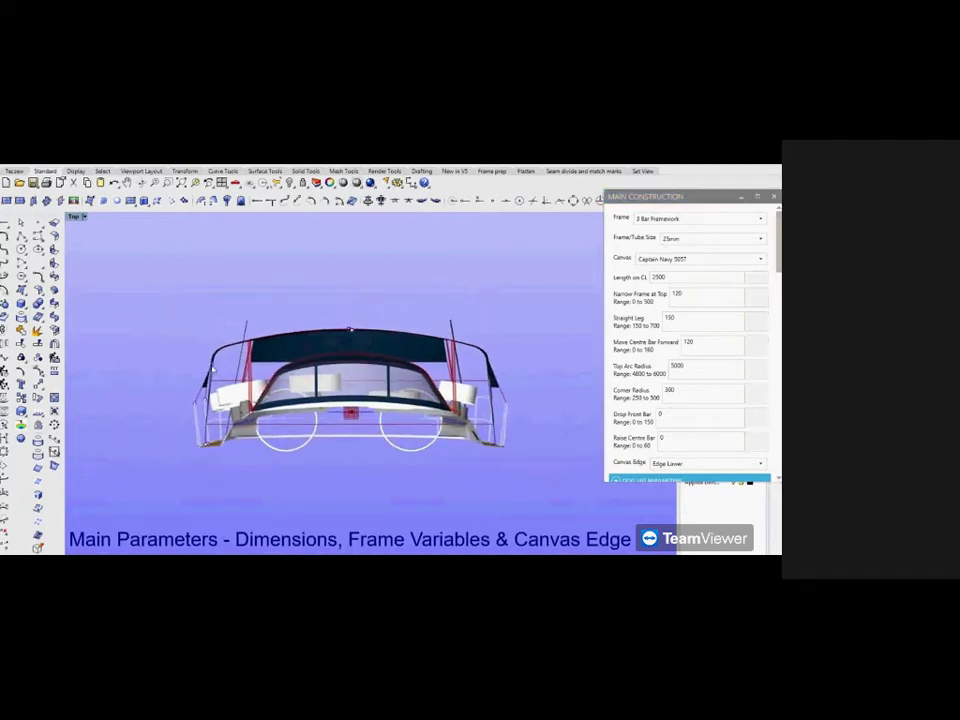
scroll(182, 278, "up", 3)
left_click(705, 392)
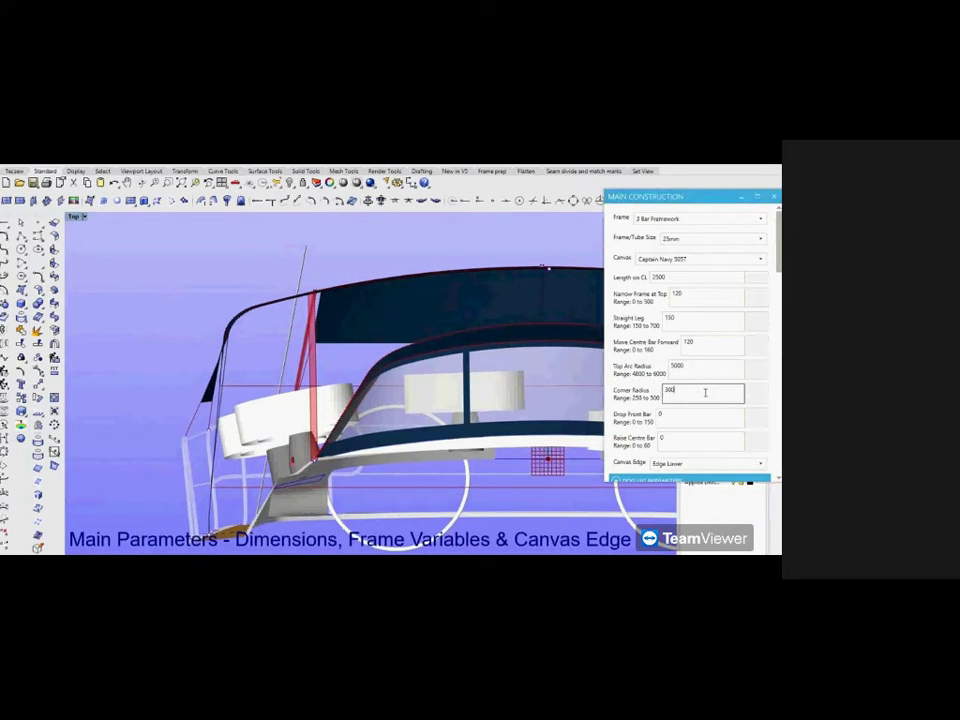
key("BackSpace")
key("BackSpace")
key("BackSpace")
type("400")
left_click(756, 397)
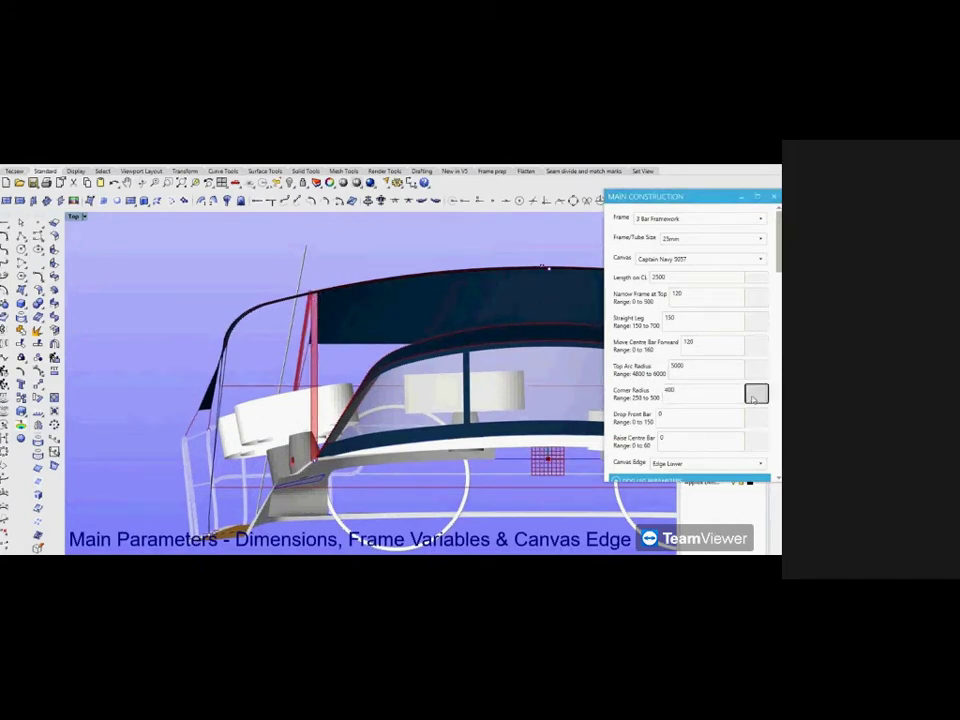
key("BackSpace")
key("BackSpace")
key("BackSpace")
type("300")
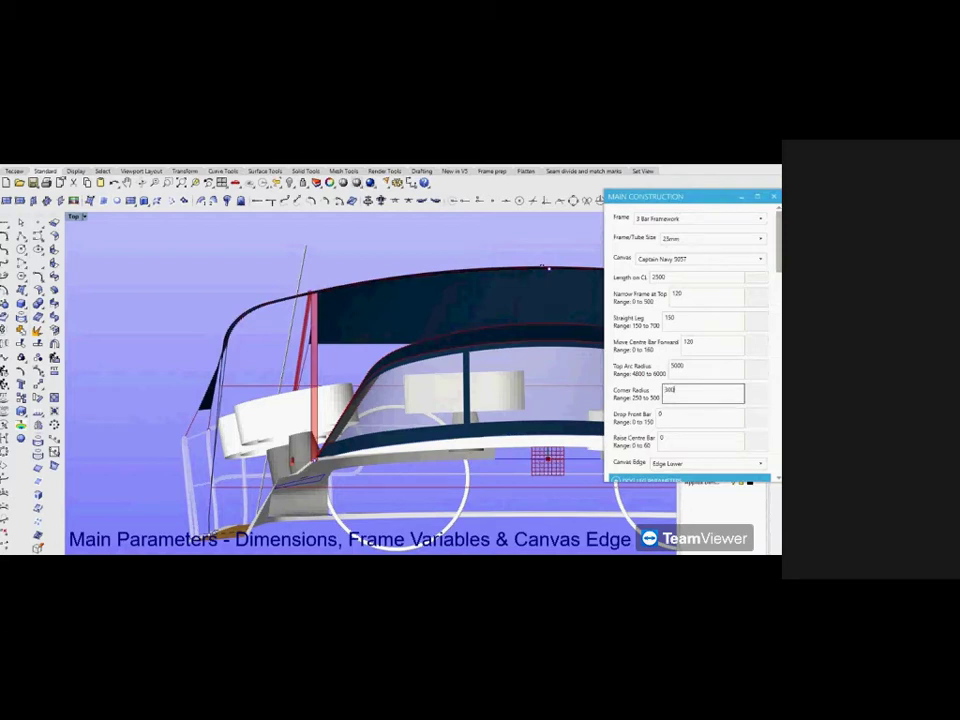
left_click(756, 396)
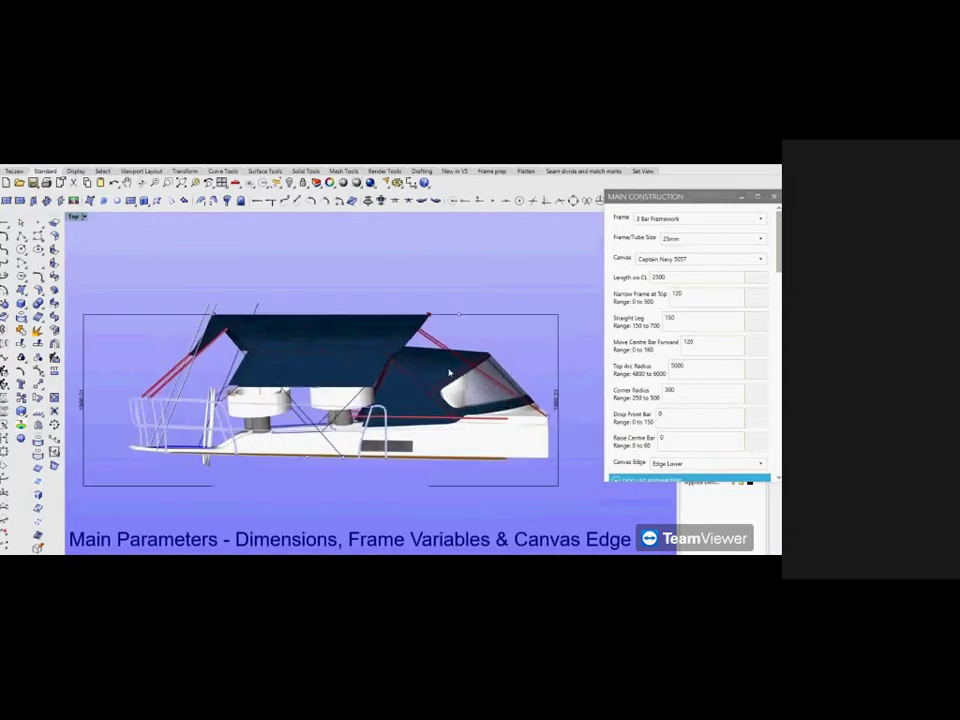
Step: Try dropping the front bar by 60 and by 100, then reset the drop to 0
left_click(676, 413)
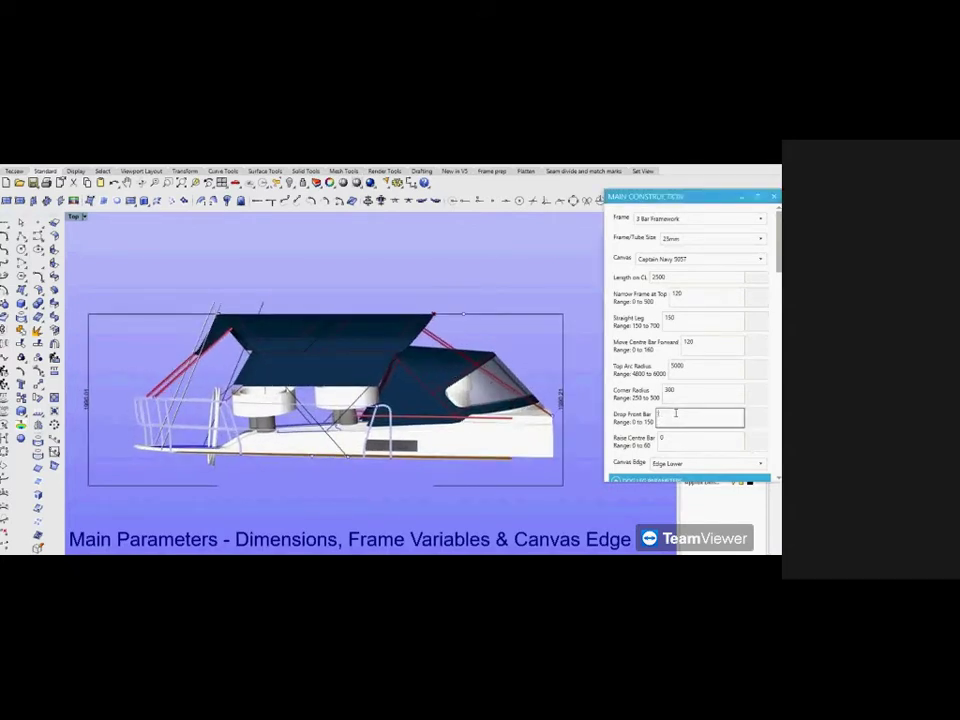
type("60")
left_click(755, 416)
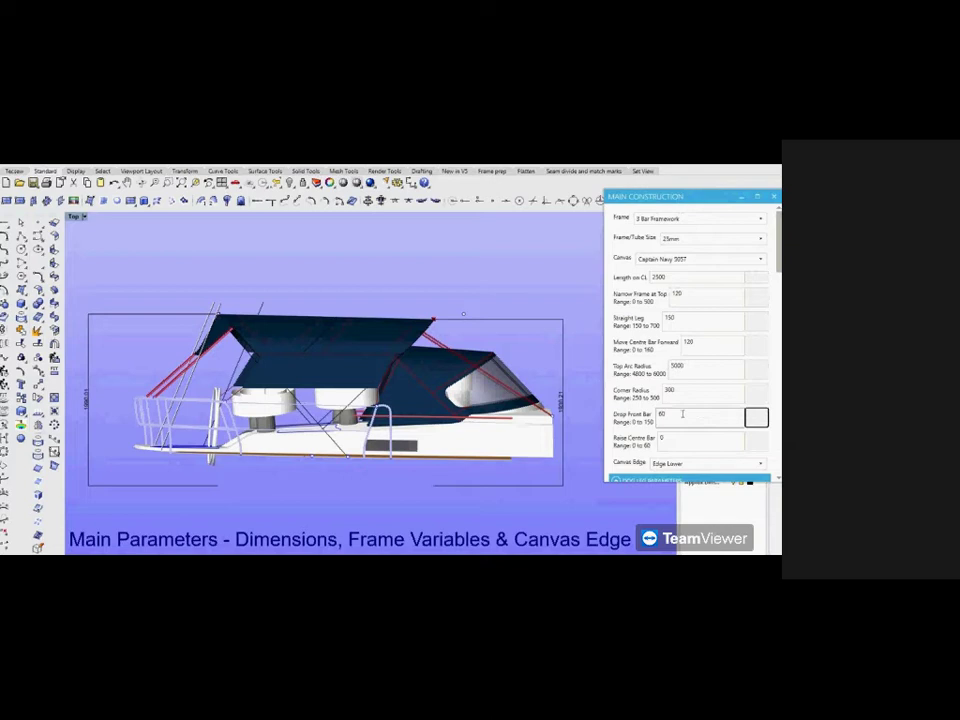
left_click(683, 414)
key("BackSpace")
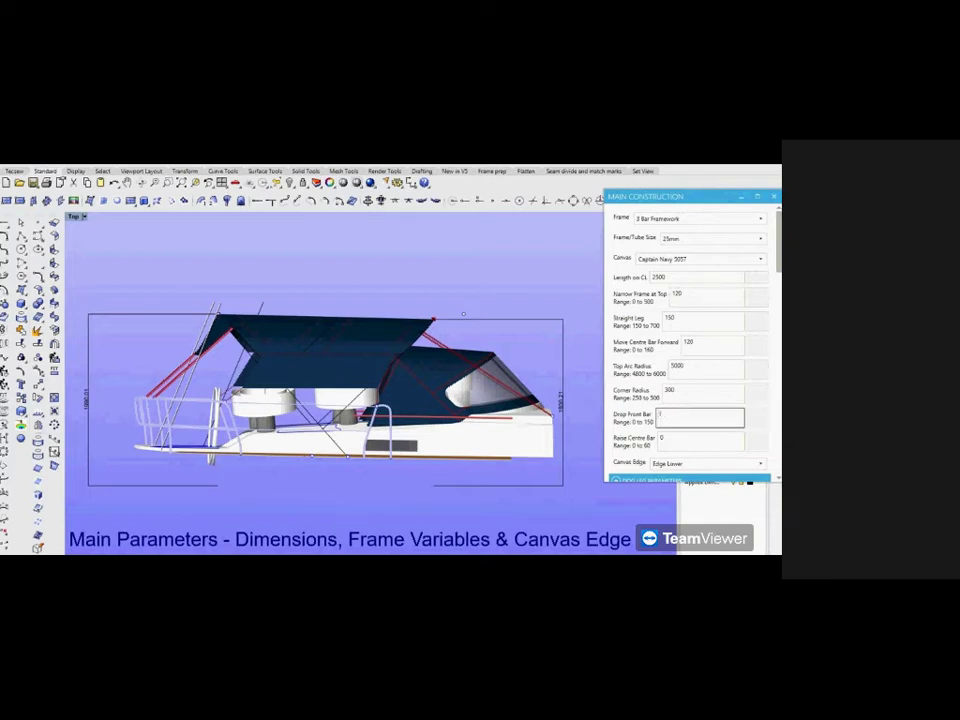
type("100")
left_click(755, 417)
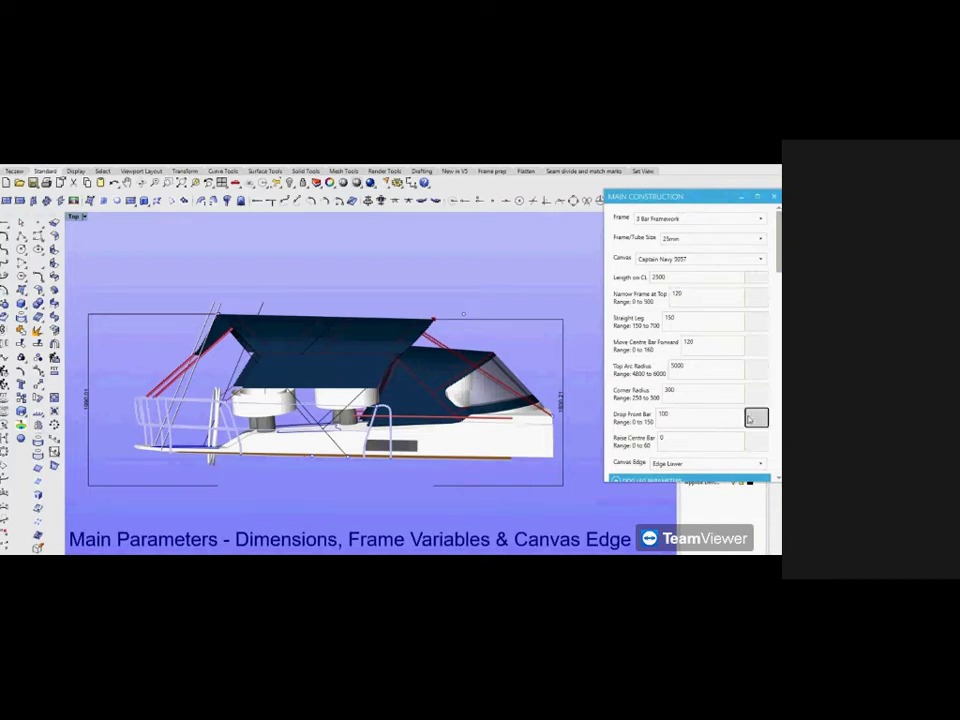
double_click(692, 421)
type("1")
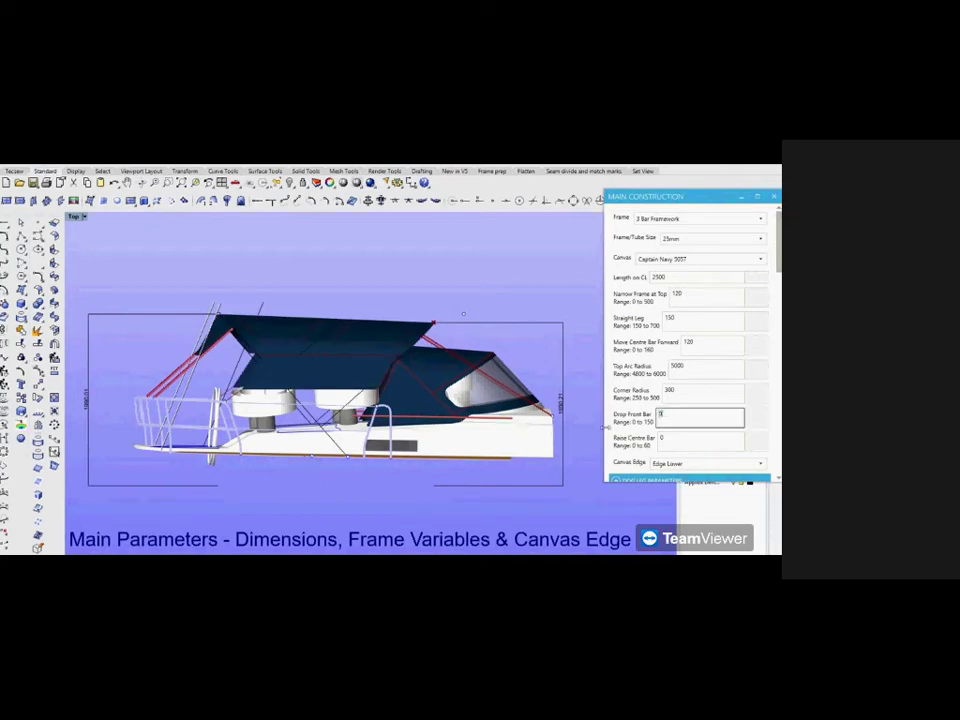
left_click(755, 417)
Step: Try raising the centre bar by 50, then reset the raise to 0, applying each value
left_click(694, 442)
type("50")
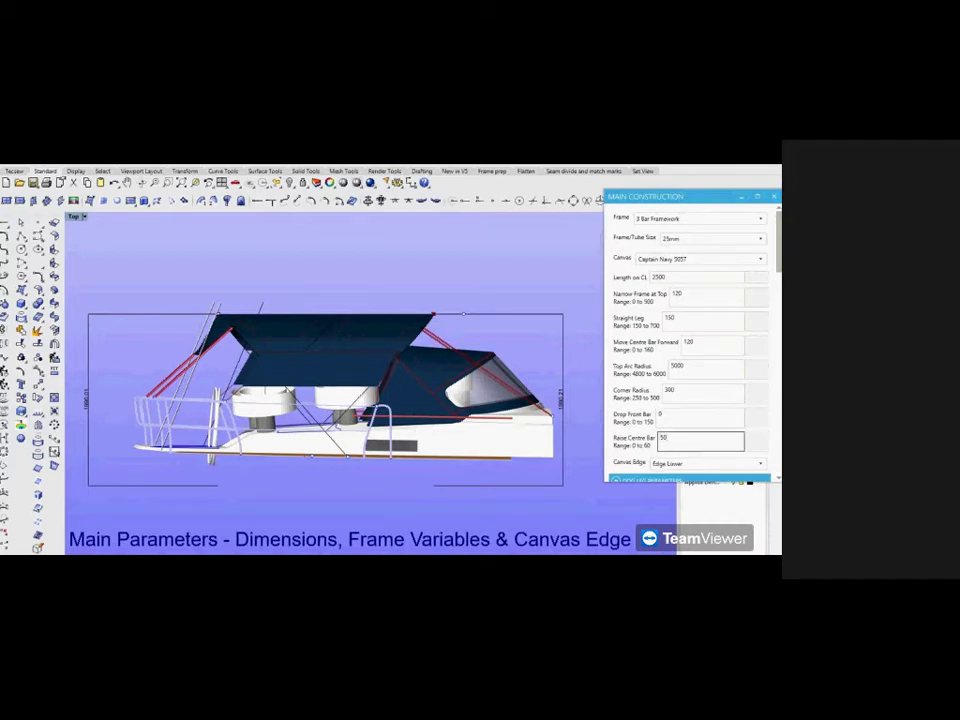
left_click(755, 442)
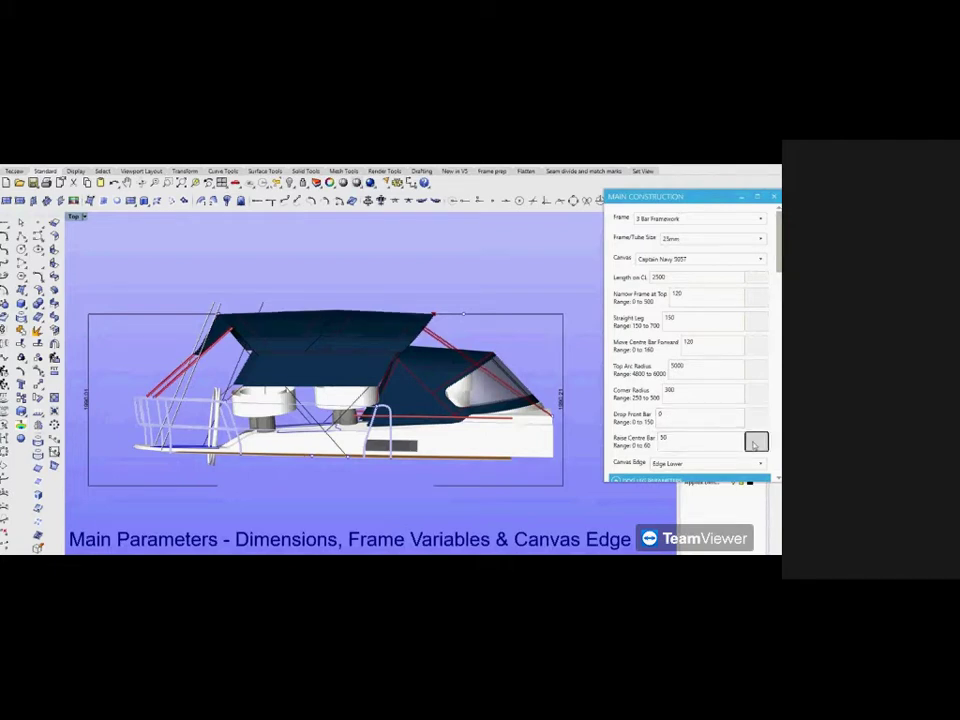
double_click(694, 437)
type("0")
left_click(757, 441)
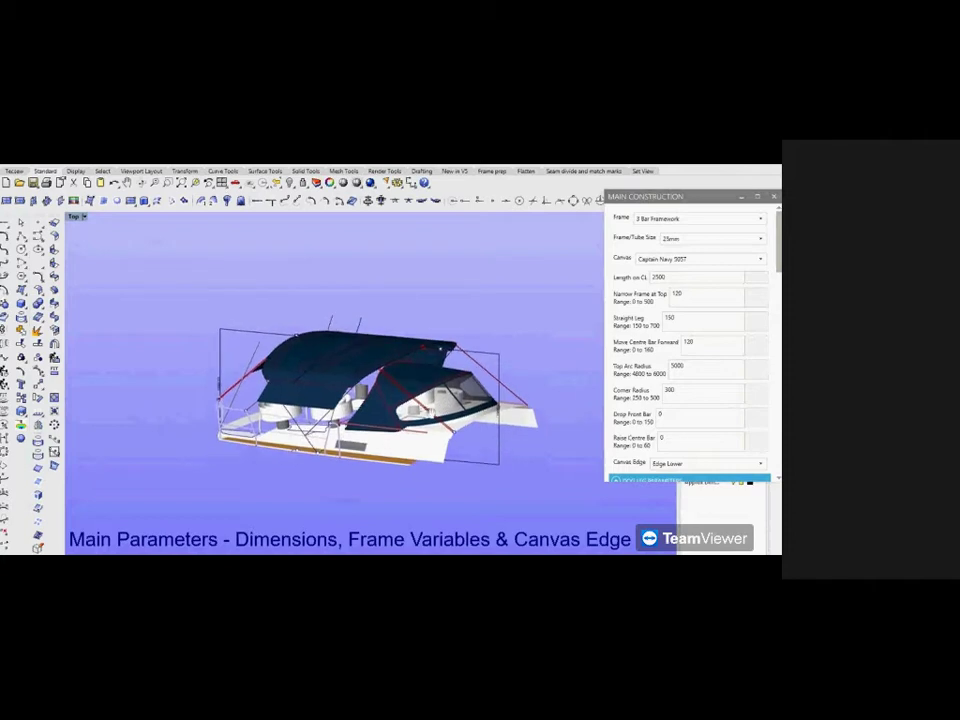
Step: Try the Edge Mid canvas edge, inspect the canopy's lower edge closely, and switch back to Edge Lower
left_click(761, 466)
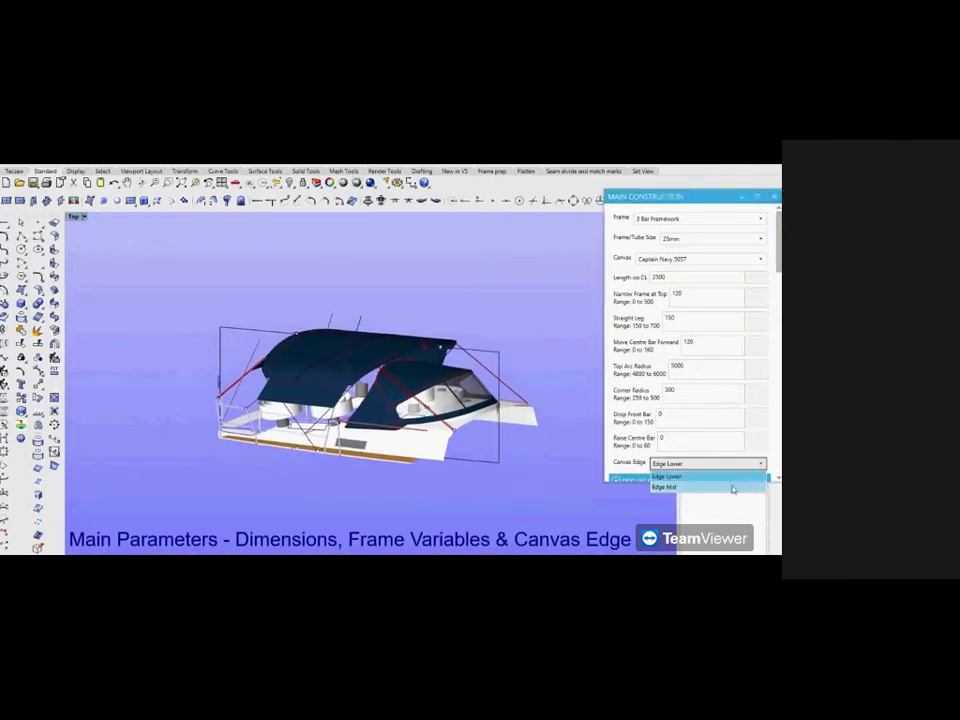
left_click(731, 488)
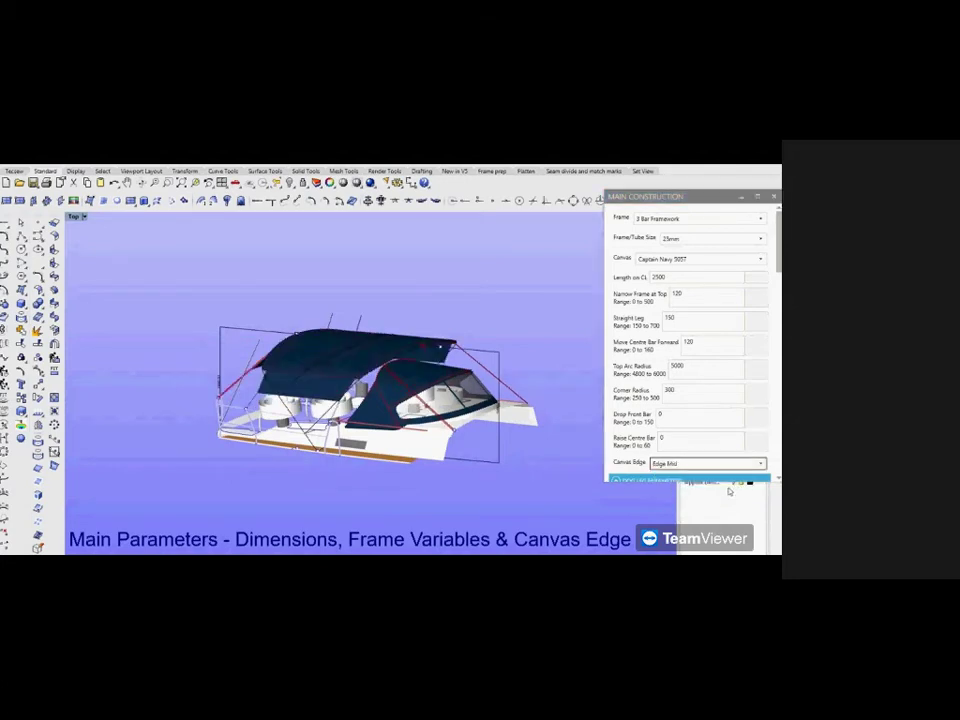
scroll(365, 388, "up", 3)
scroll(365, 388, "up", 5)
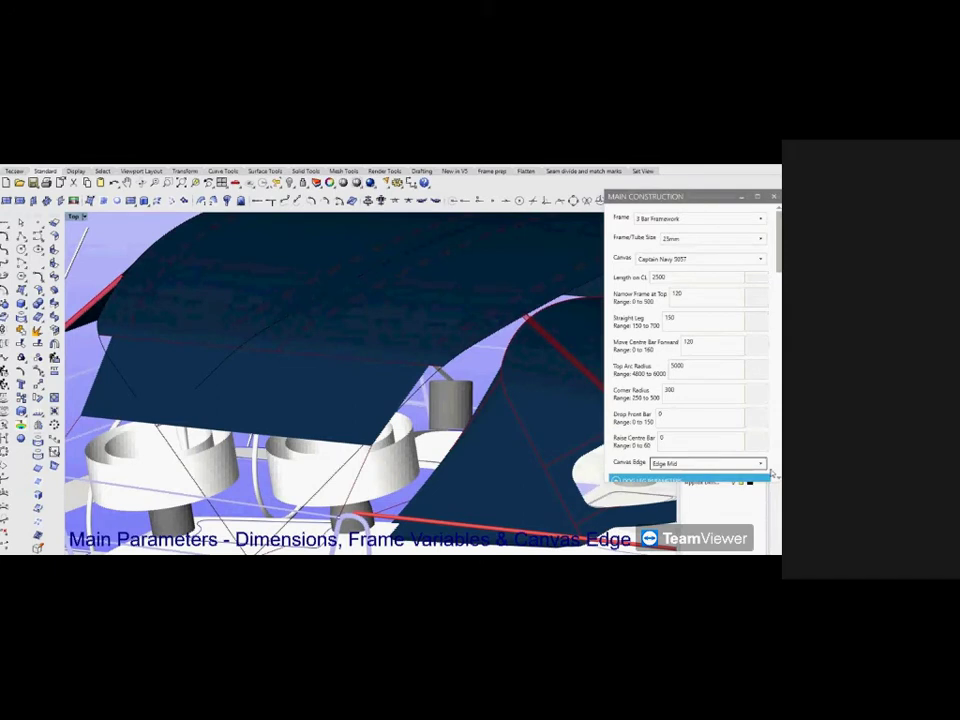
left_click(759, 465)
left_click(757, 477)
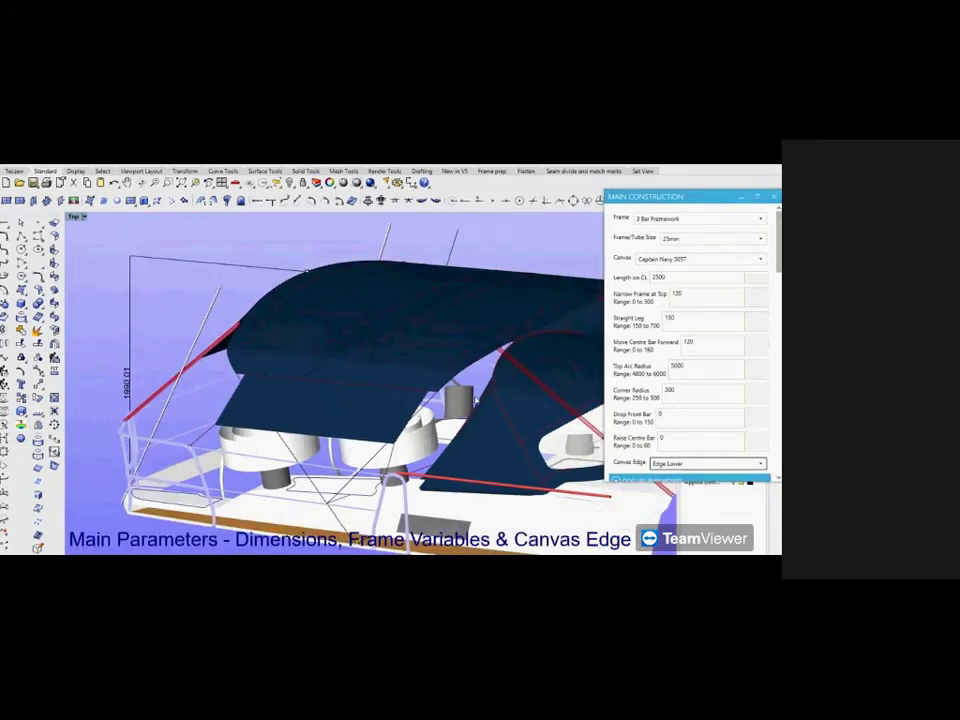
Step: Turn on the Dog Leg Option for the frame and apply a dog leg height of 350
scroll(476, 400, "down", 1)
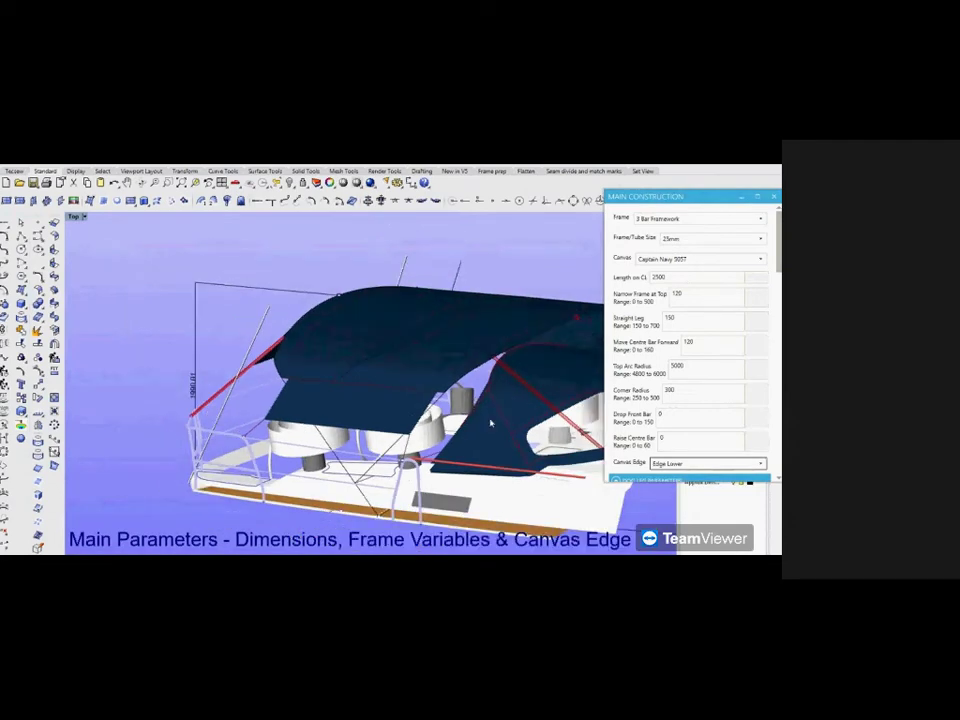
scroll(480, 405, "down", 1)
left_click_drag(468, 388, 375, 391)
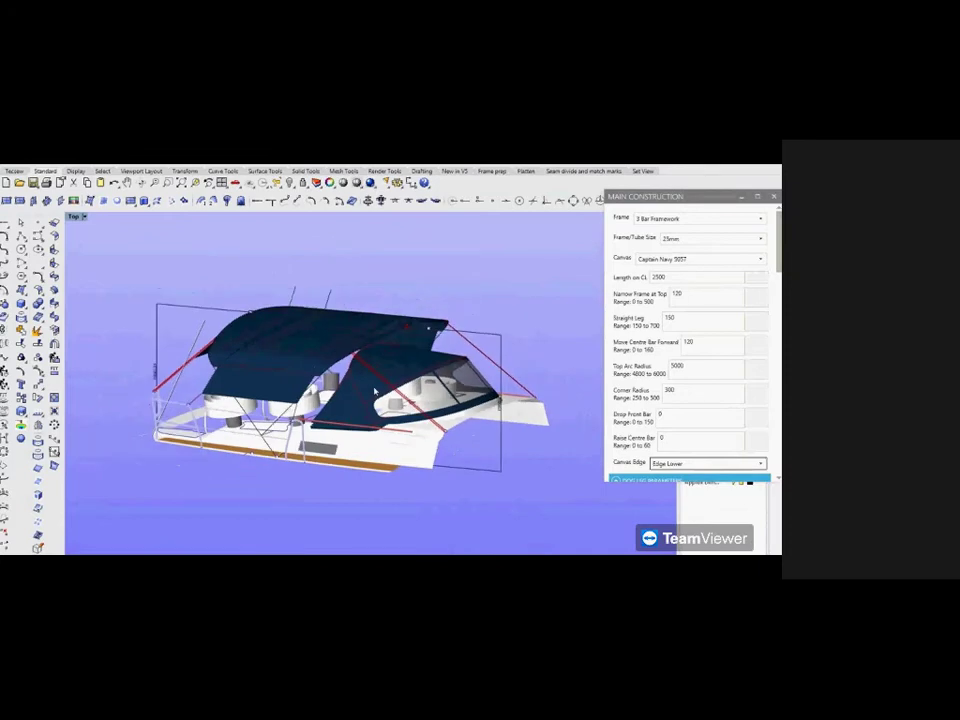
left_click(650, 480)
scroll(645, 400, "down", 5)
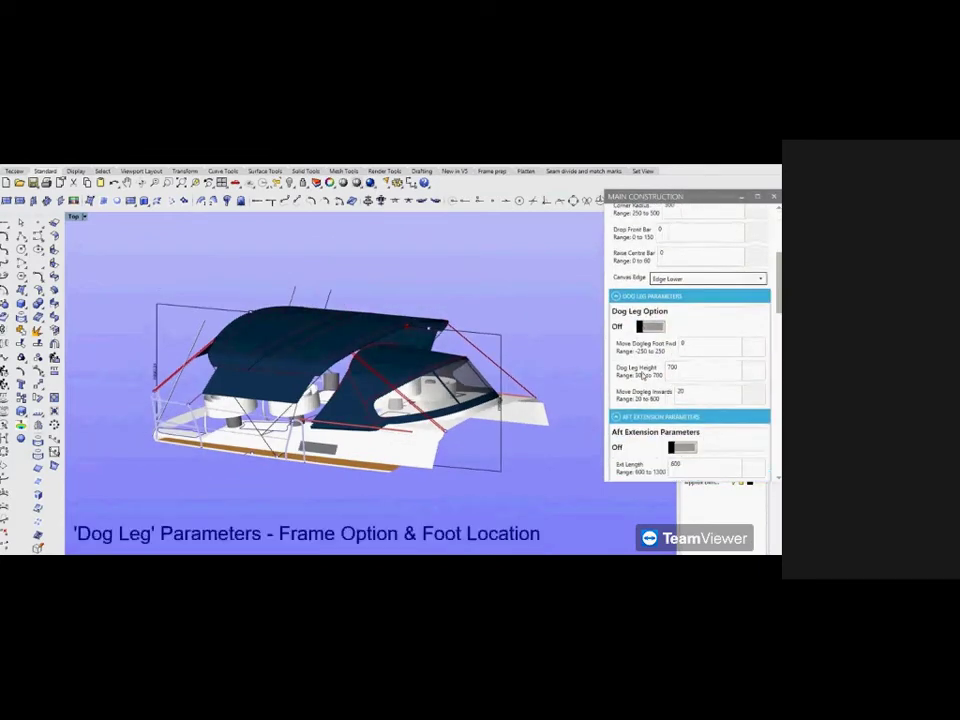
scroll(208, 338, "up", 1)
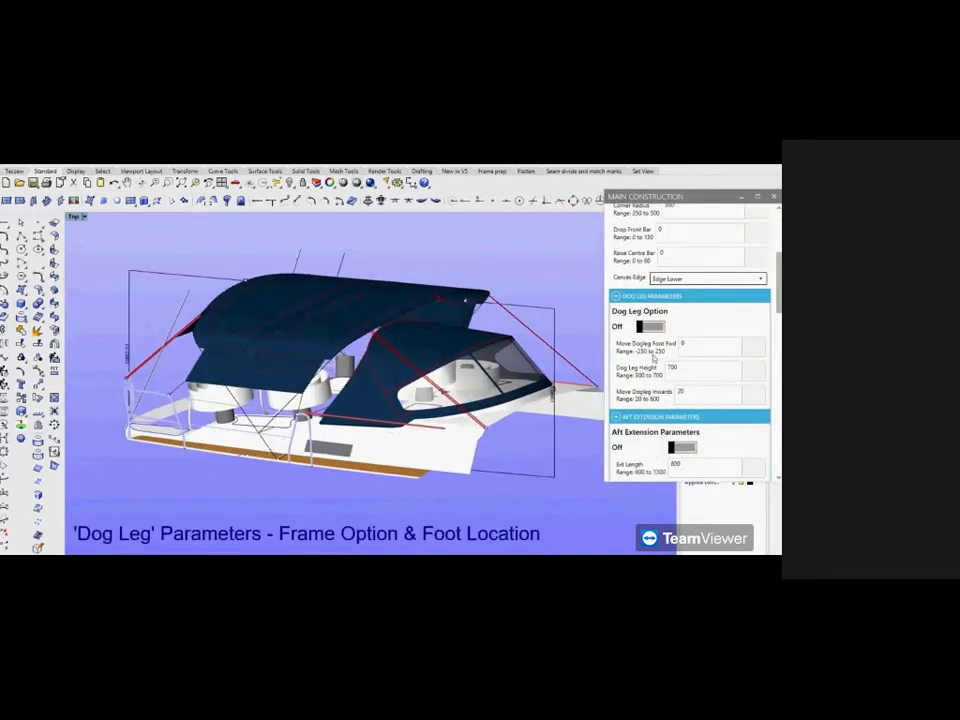
left_click(645, 326)
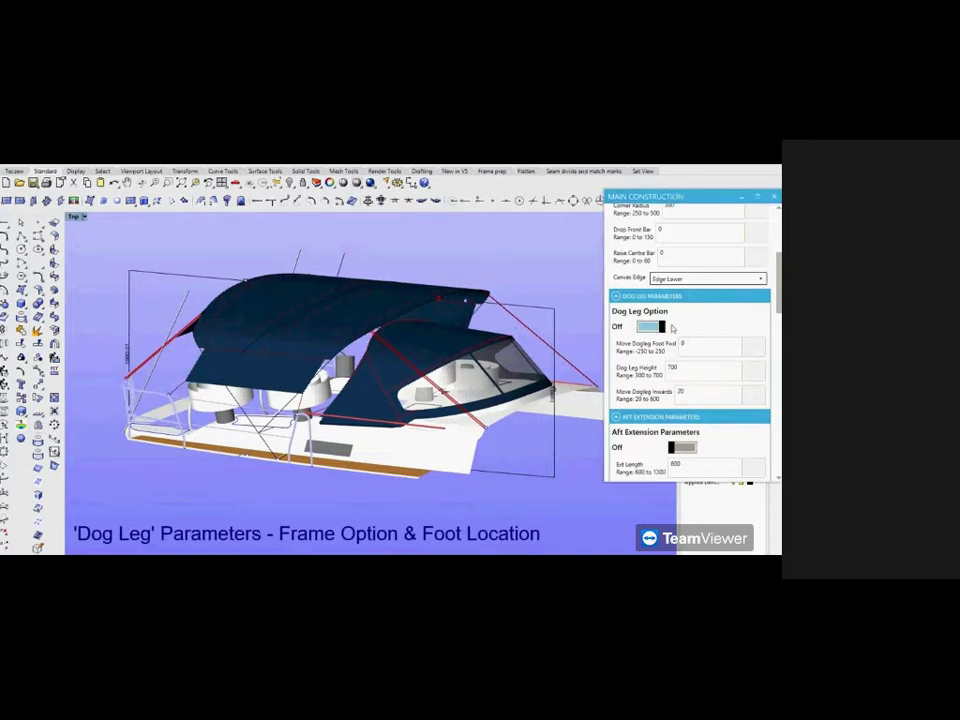
left_click_drag(272, 318, 347, 410)
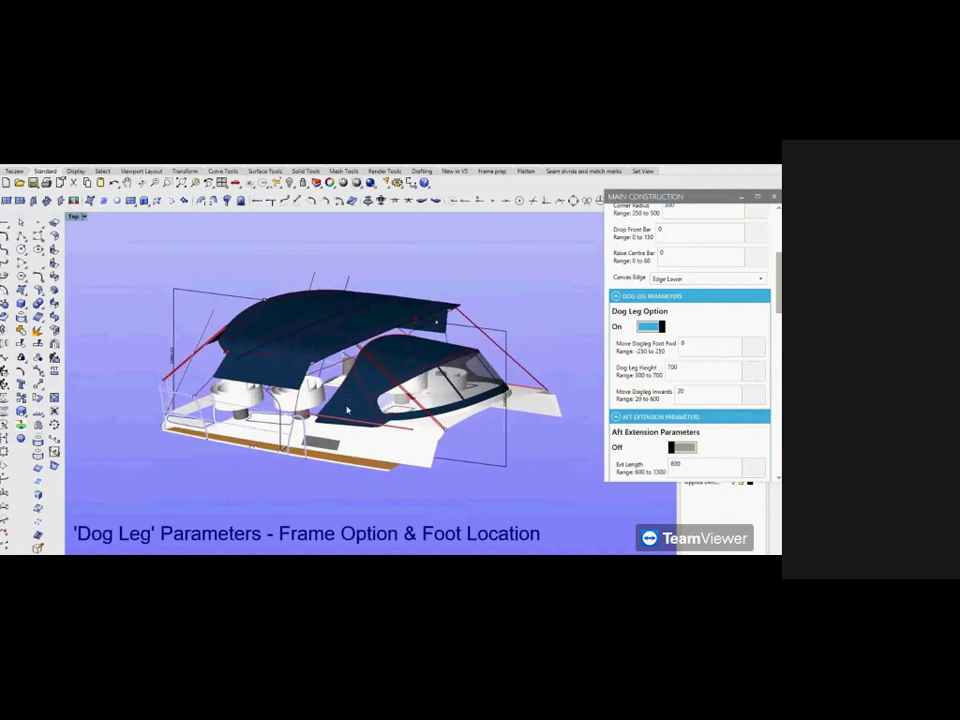
left_click(690, 368)
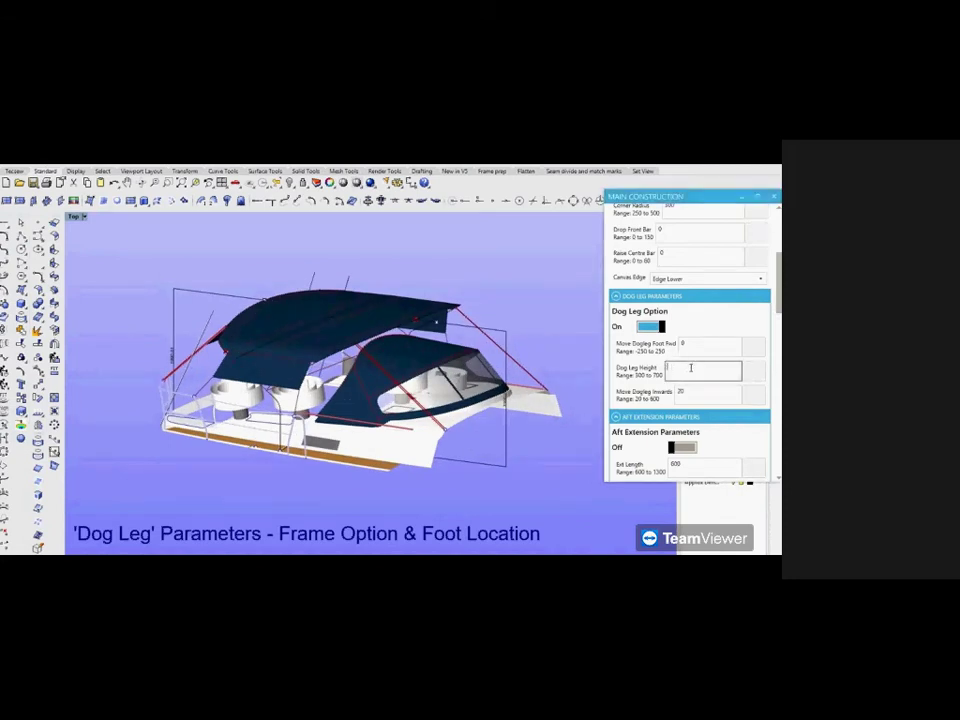
type("350")
left_click(754, 372)
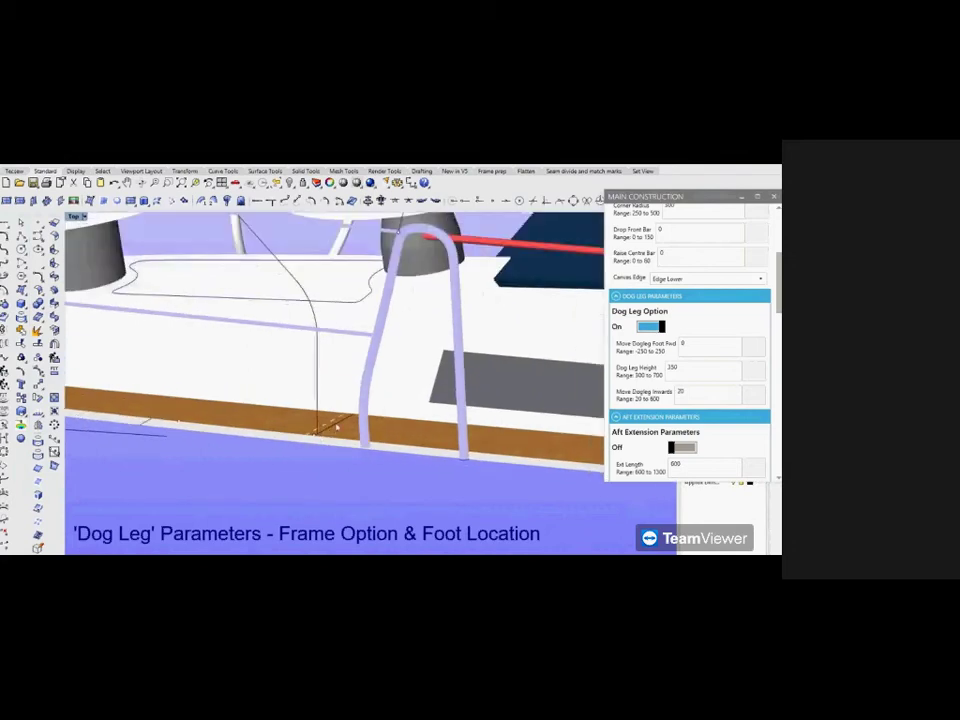
Step: Try moving the dog leg foot forward by 200, then reset the offset to 0, applying each value
left_click(706, 343)
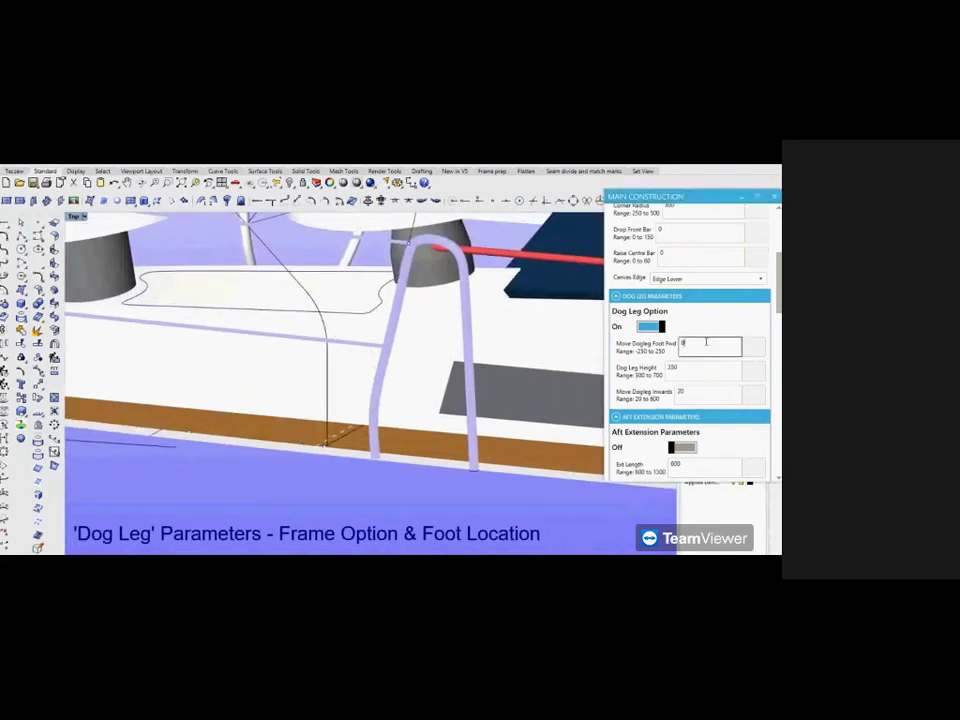
type("200")
left_click(755, 347)
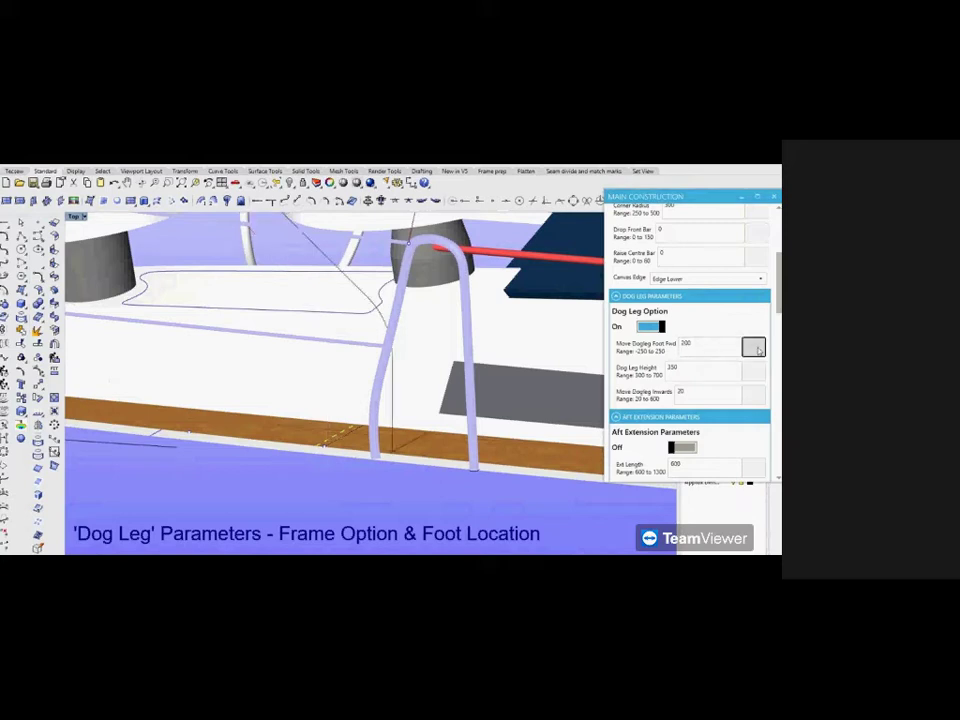
left_click(725, 343)
key("BackSpace")
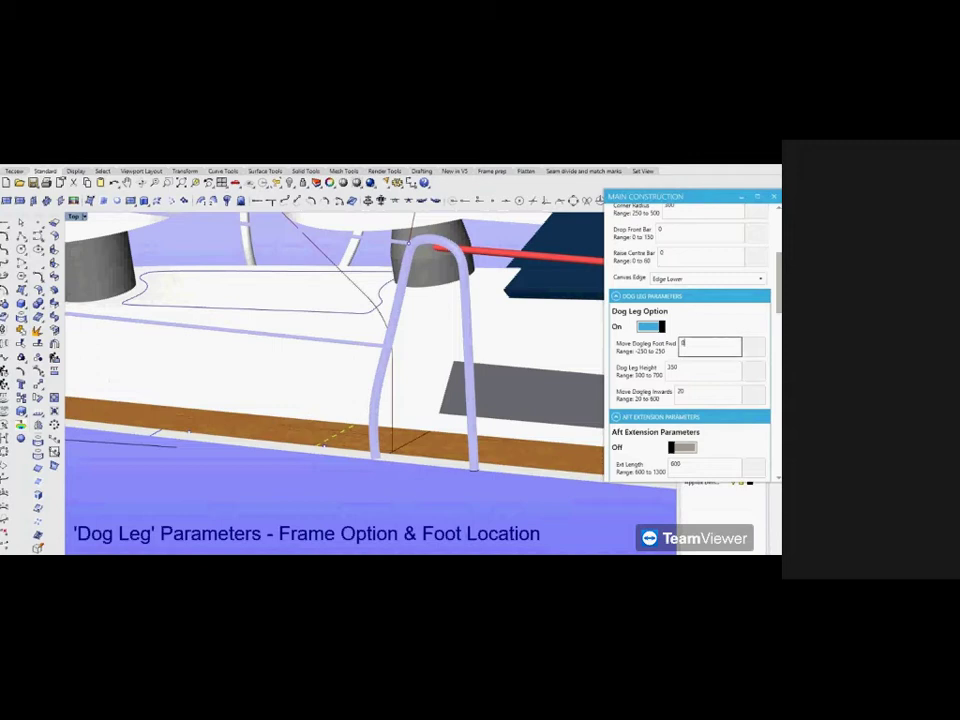
left_click(753, 347)
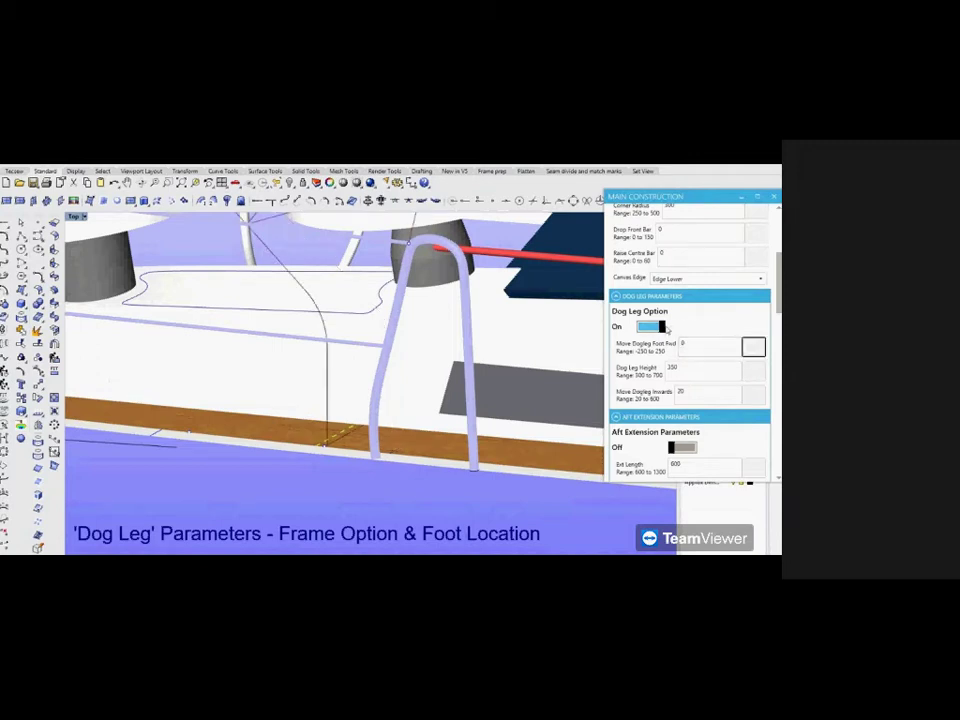
Step: Try moving the dog leg inwards by 150 and by 100, then set it back to 20, applying each value
left_click_drag(660, 328, 338, 438)
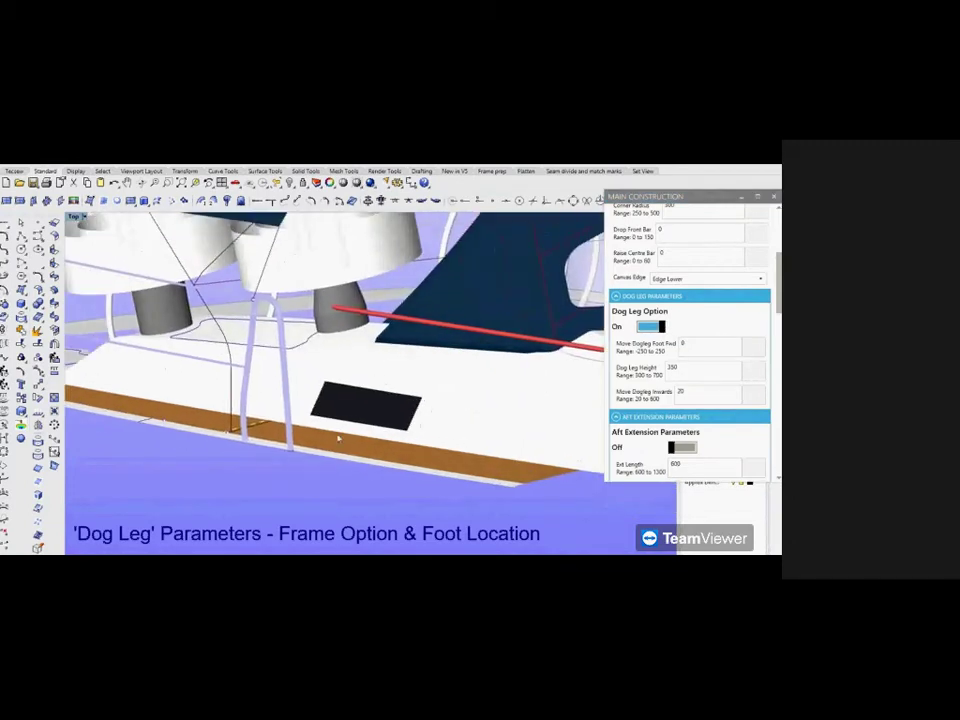
scroll(338, 438, "up", 5)
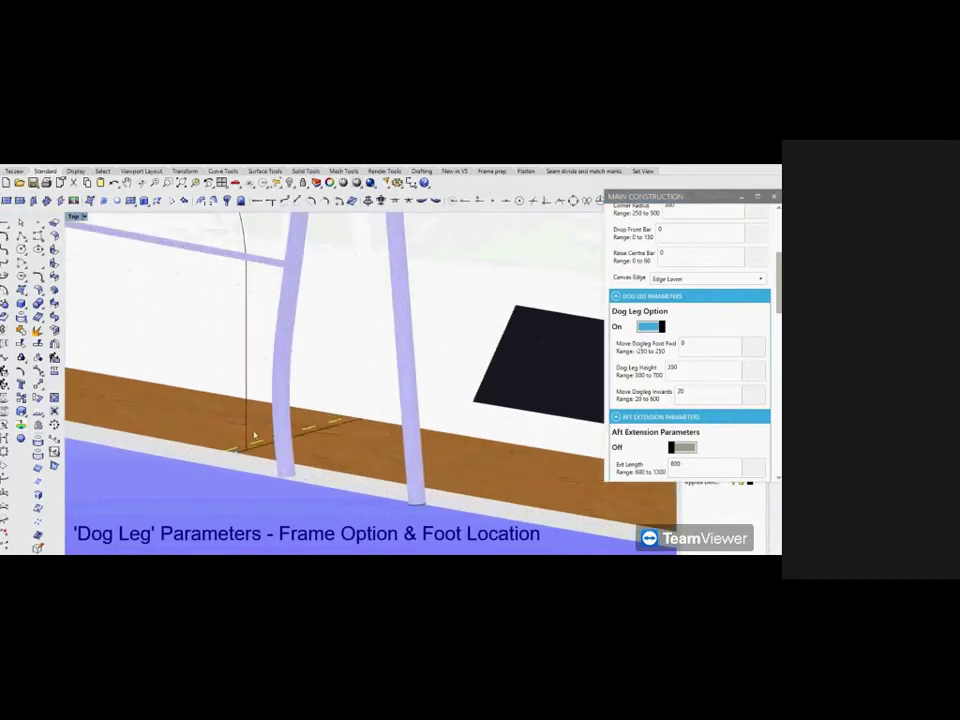
double_click(695, 392)
type("8")
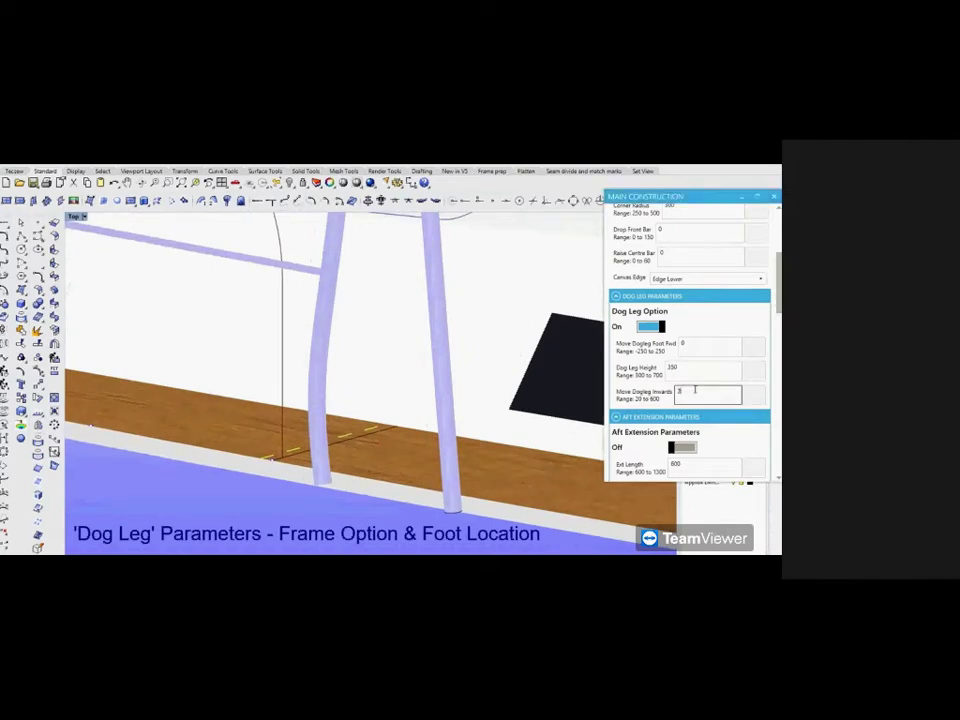
type("150")
left_click(756, 398)
left_click(710, 392)
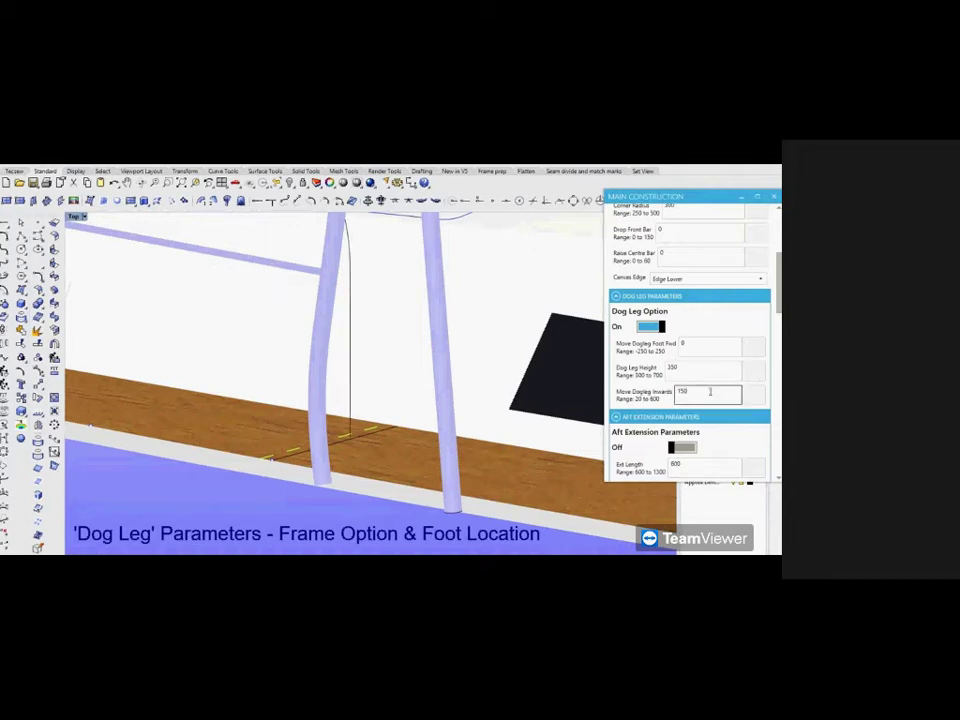
type("100")
left_click(751, 397)
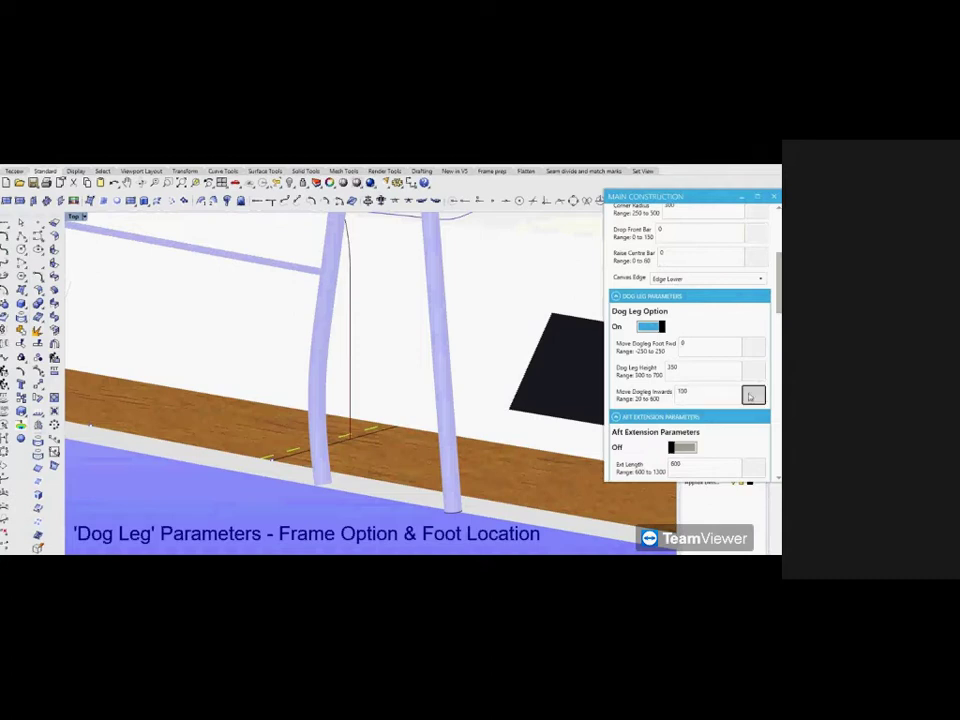
double_click(700, 392)
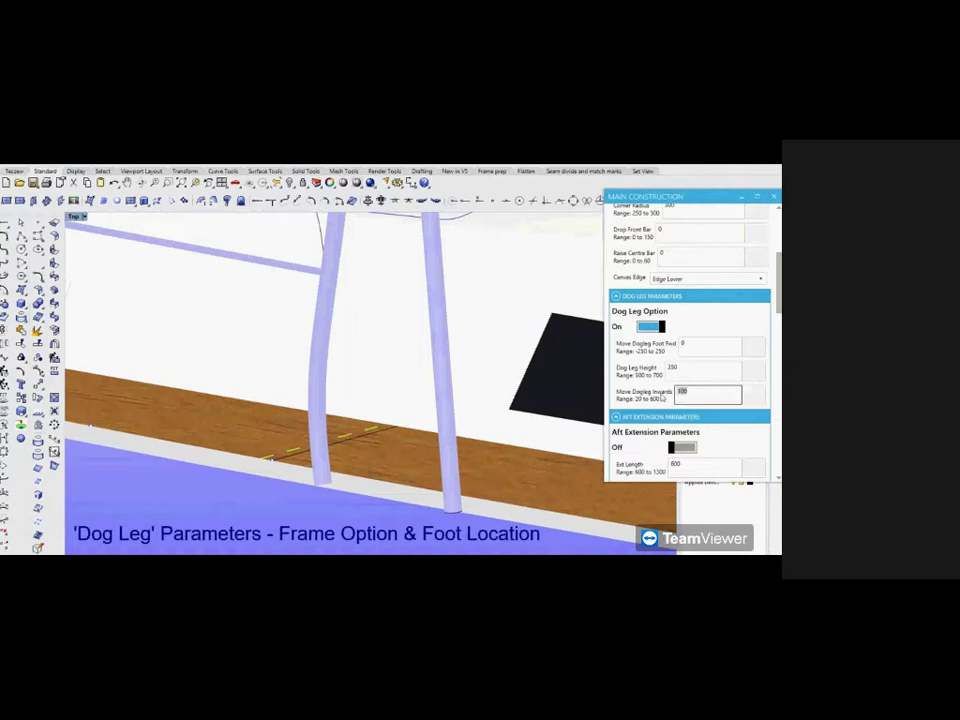
type("20")
left_click(751, 395)
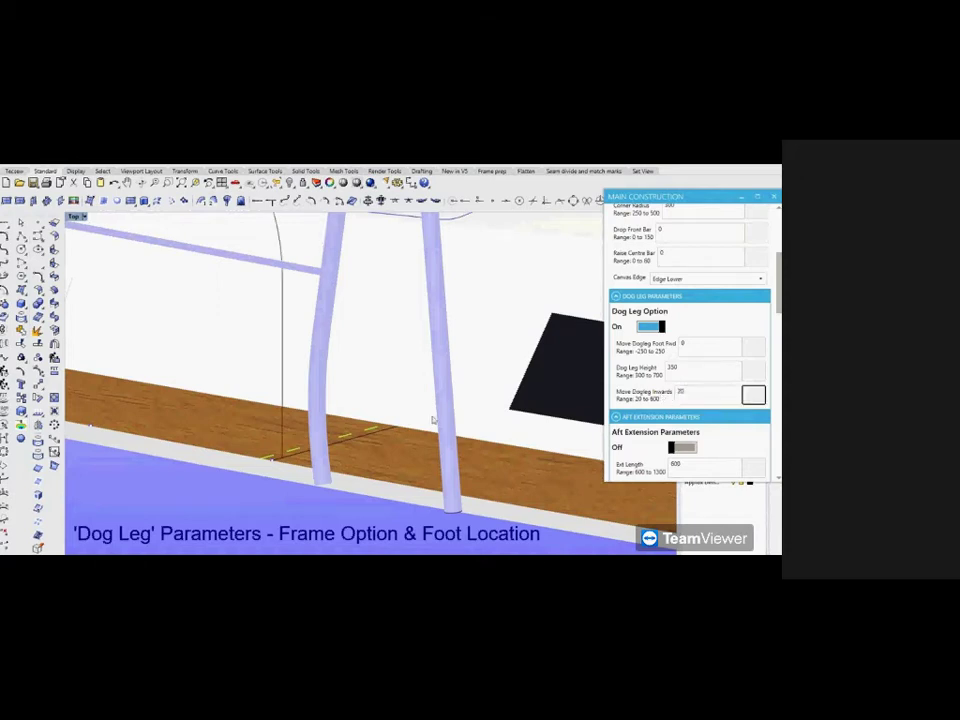
Step: Turn off the Dog Leg Option and turn on the aft extension
scroll(425, 414, "down", 3)
left_click_drag(425, 414, 288, 456)
left_click(638, 327)
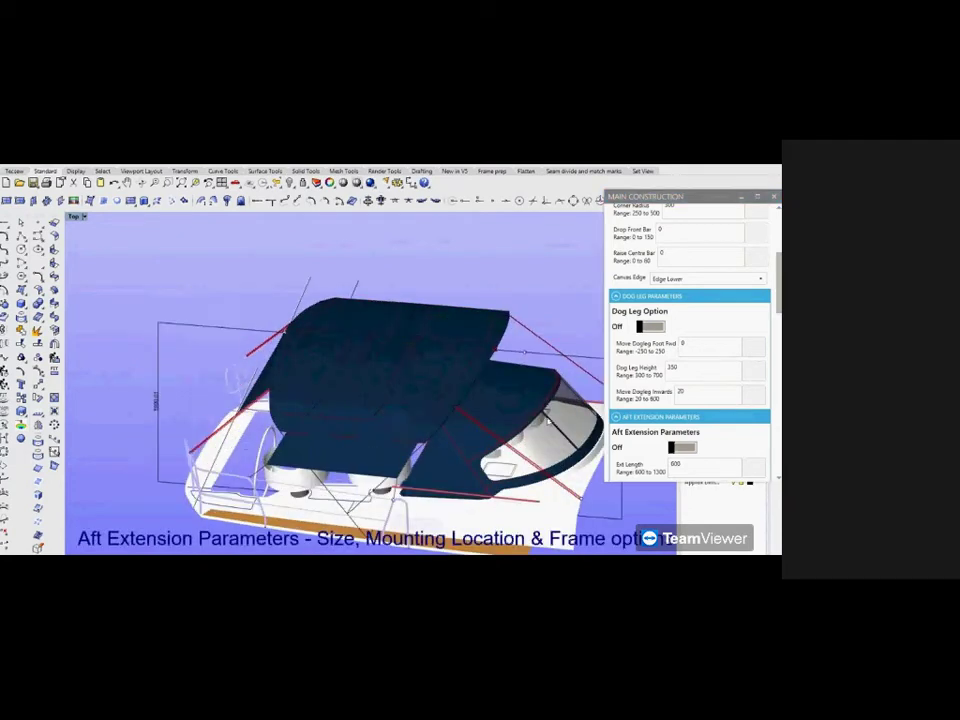
scroll(680, 400, "down", 3)
left_click(678, 309)
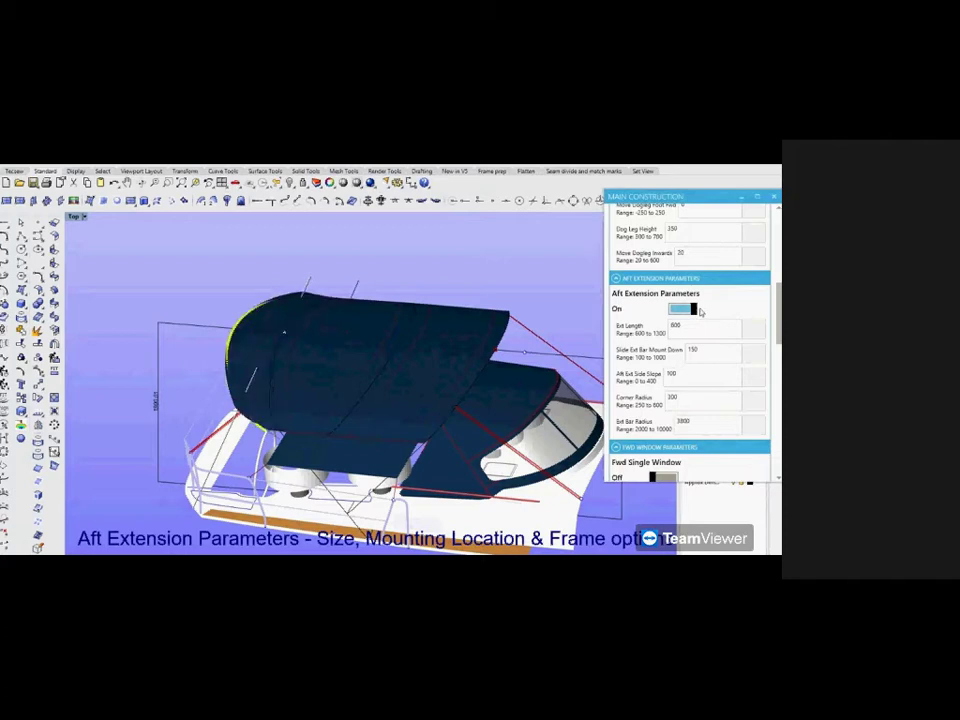
Step: Try an aft extension length of 1000 on the canopy
left_click_drag(486, 377, 340, 389)
scroll(209, 404, "up", 4)
scroll(209, 404, "down", 3)
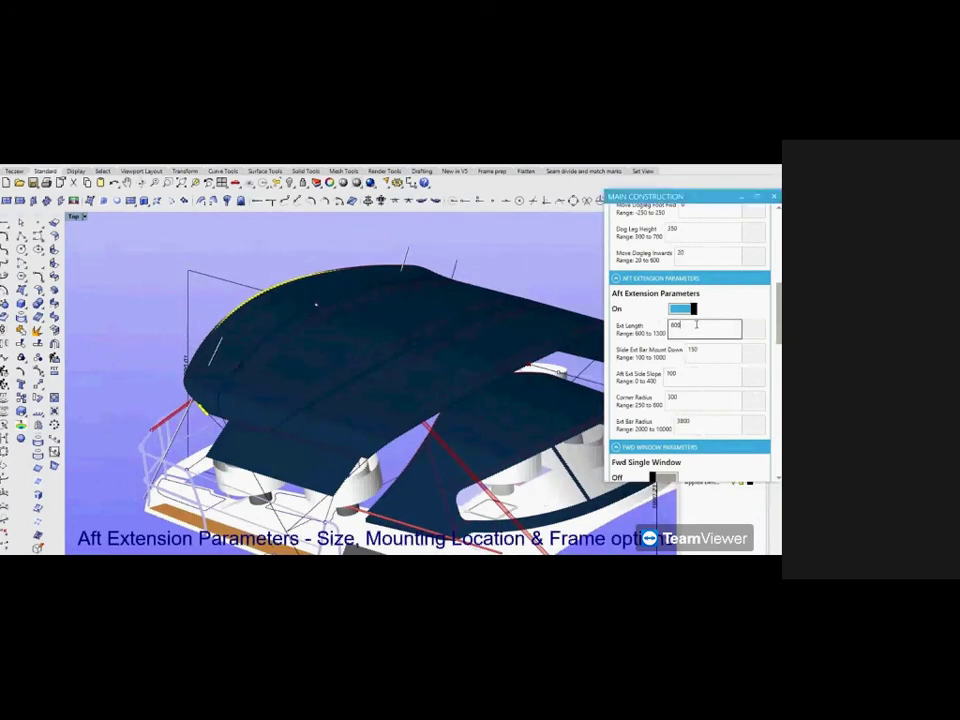
double_click(696, 324)
type("8")
type("000")
key("Return")
Step: Set the aft extension length to 700 and apply it
left_click(703, 334)
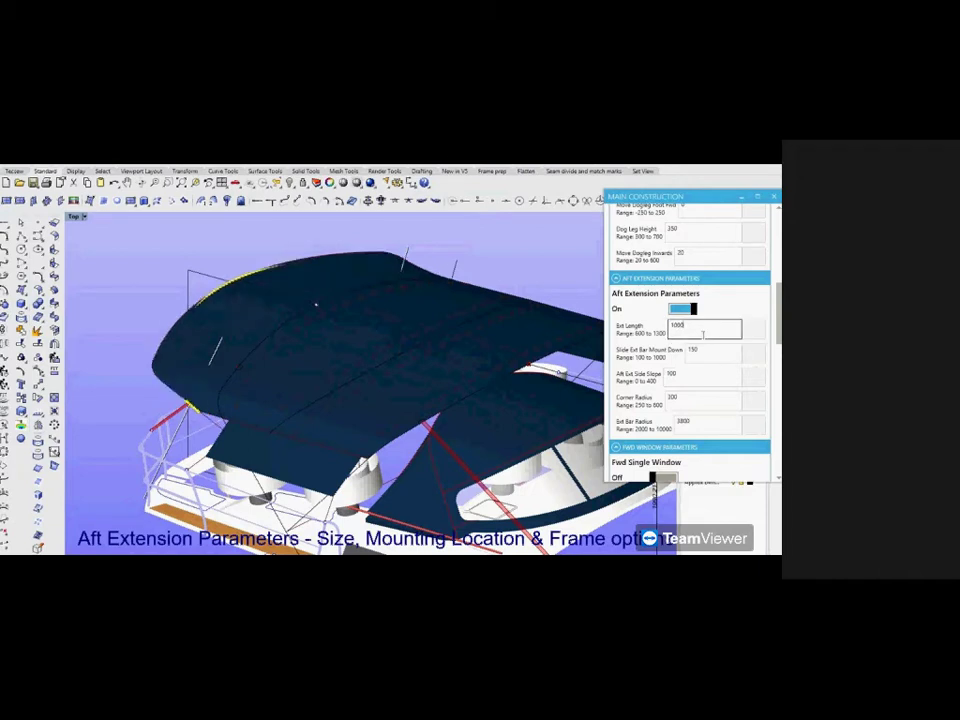
key("BackSpace")
key("BackSpace")
key("BackSpace")
key("BackSpace")
type("700")
left_click(752, 331)
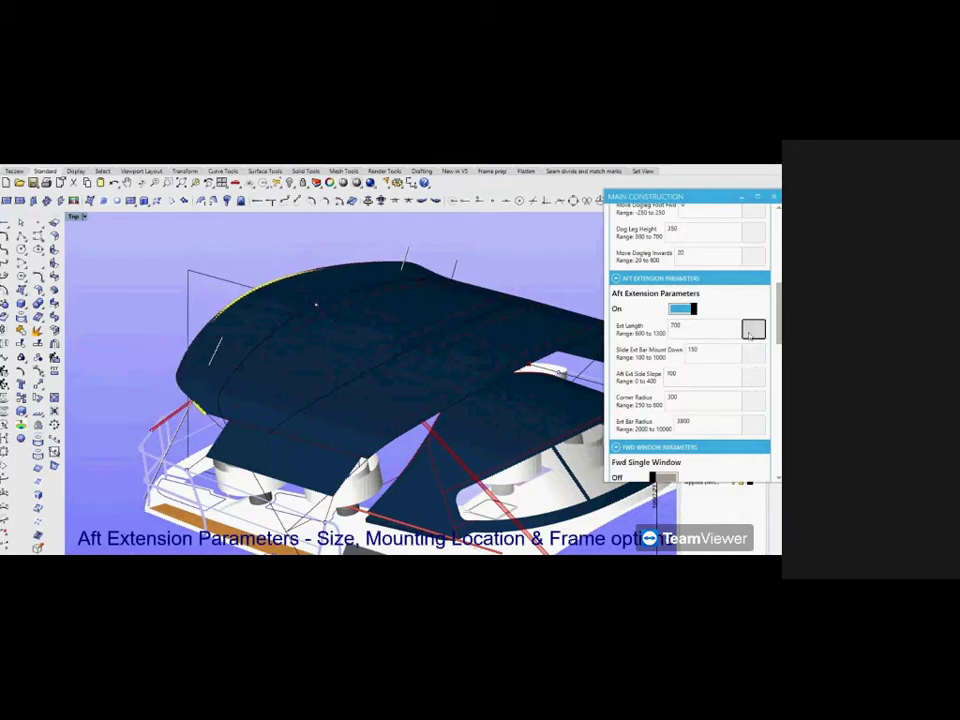
Step: Try sliding the extension bar mount down by 250 and apply the value to the frame
scroll(323, 411, "down", 2)
left_click_drag(323, 411, 425, 408)
left_click_drag(400, 321, 381, 398)
scroll(364, 358, "up", 5)
left_click_drag(441, 405, 467, 429)
left_click(718, 347)
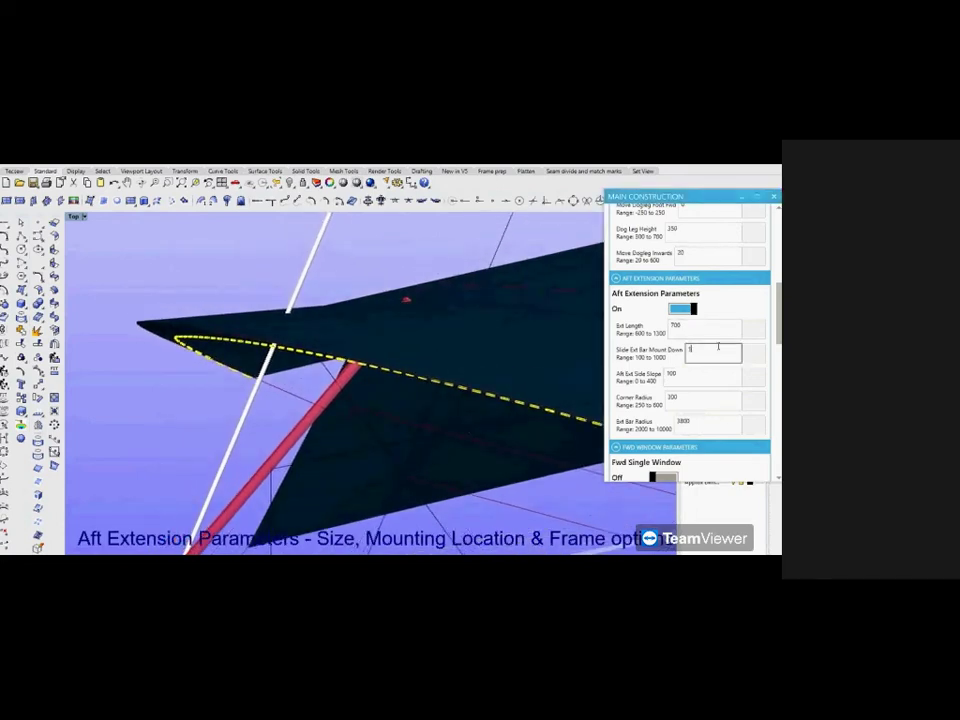
type("250")
left_click(753, 354)
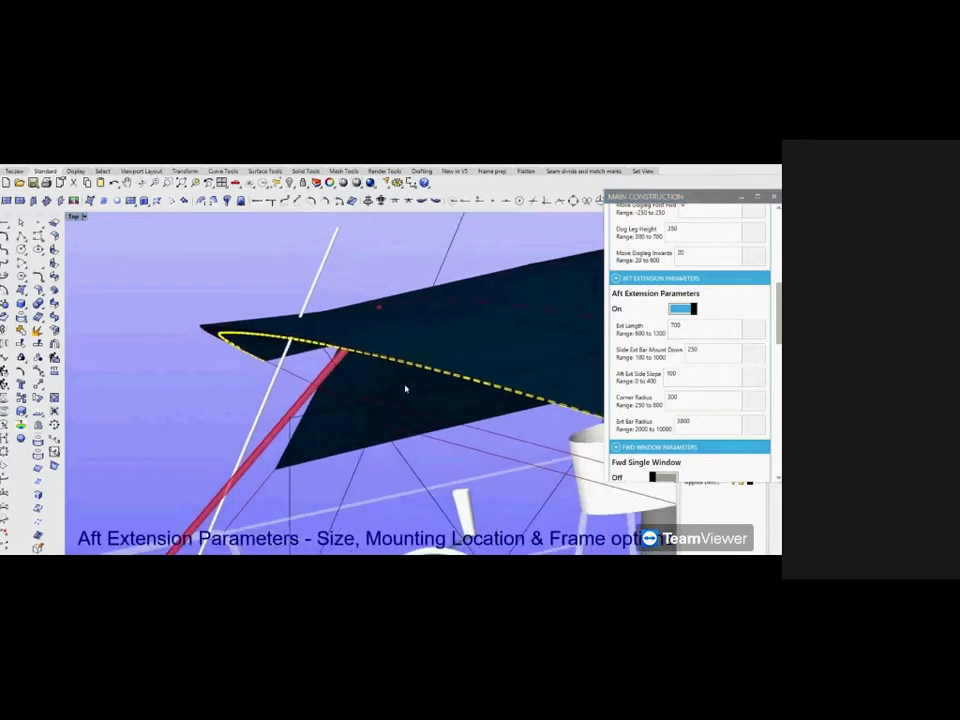
Step: Set the extension bar mount's downward slide to 100 and apply it
left_click(709, 349)
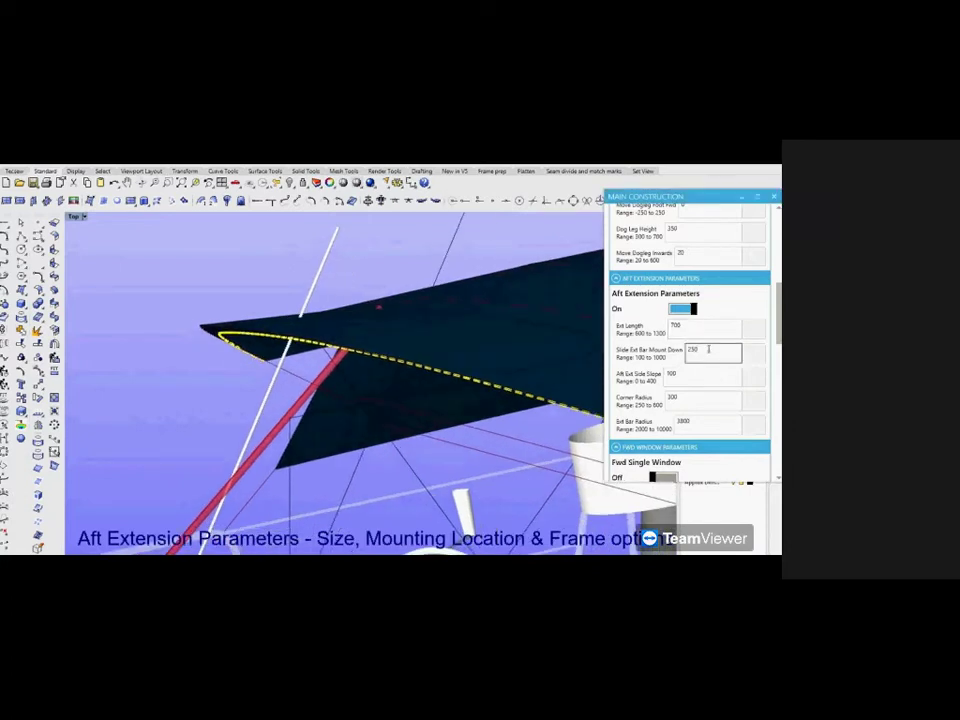
type("100")
left_click(756, 357)
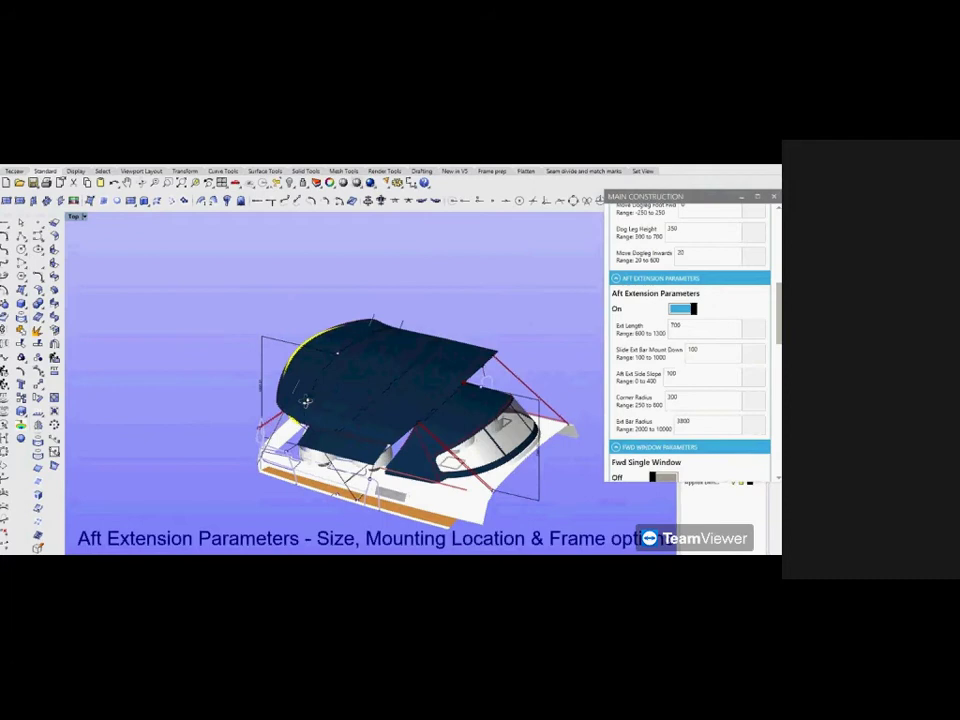
Step: Try an aft extension side slope of 300, inspect the canopy from the front, and set the slope back to 100
scroll(307, 401, "up", 3)
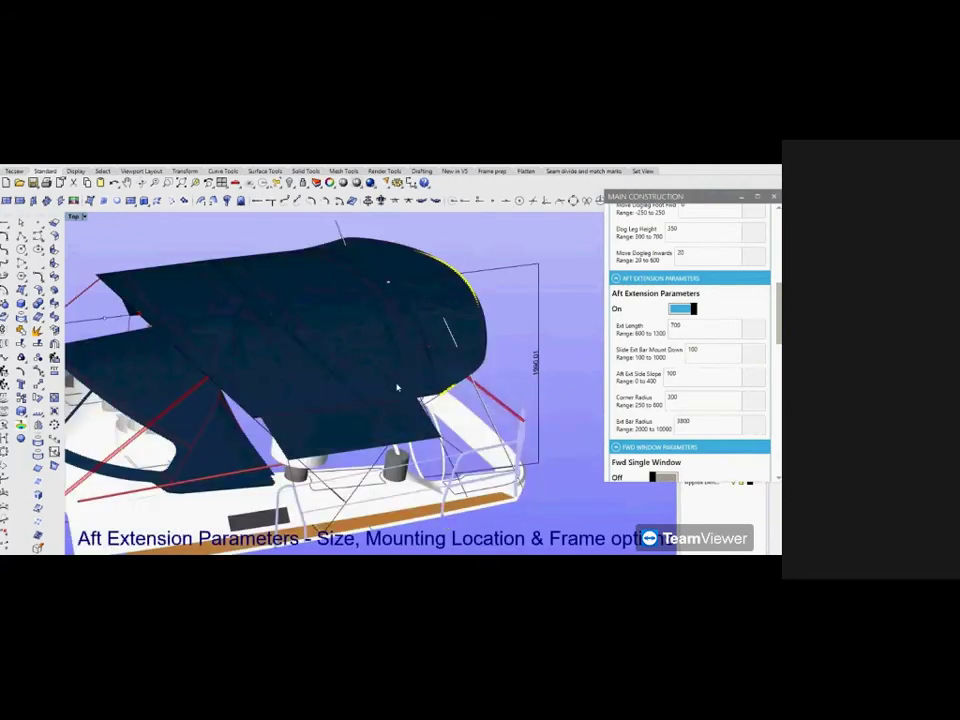
double_click(698, 377)
type("6")
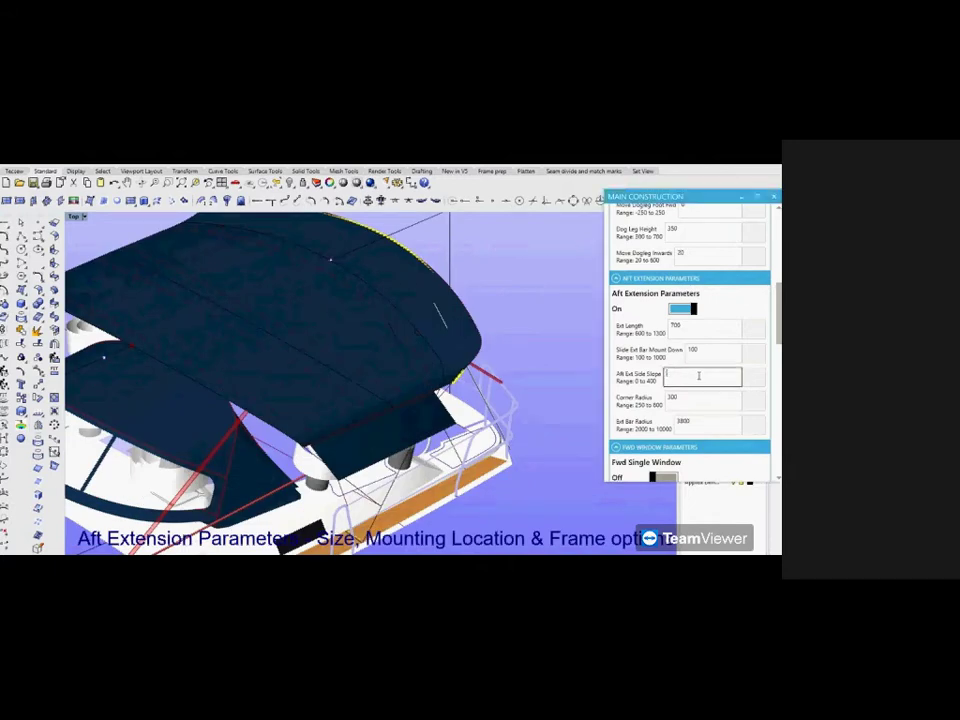
type("300")
key("Return")
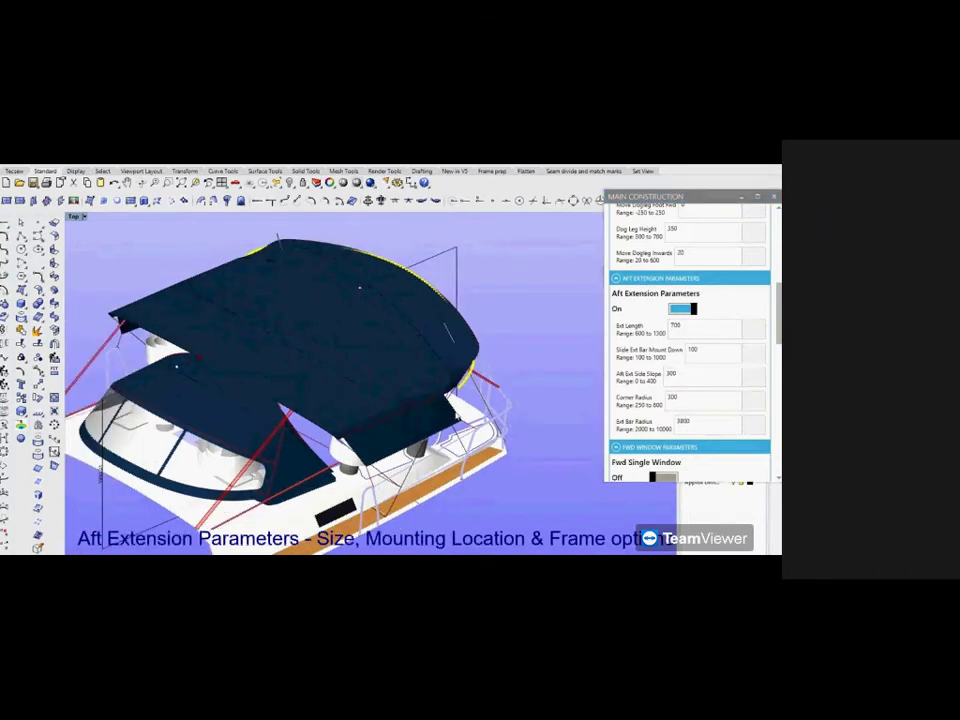
scroll(162, 343, "up", 3)
left_click_drag(162, 343, 414, 400)
left_click(697, 375)
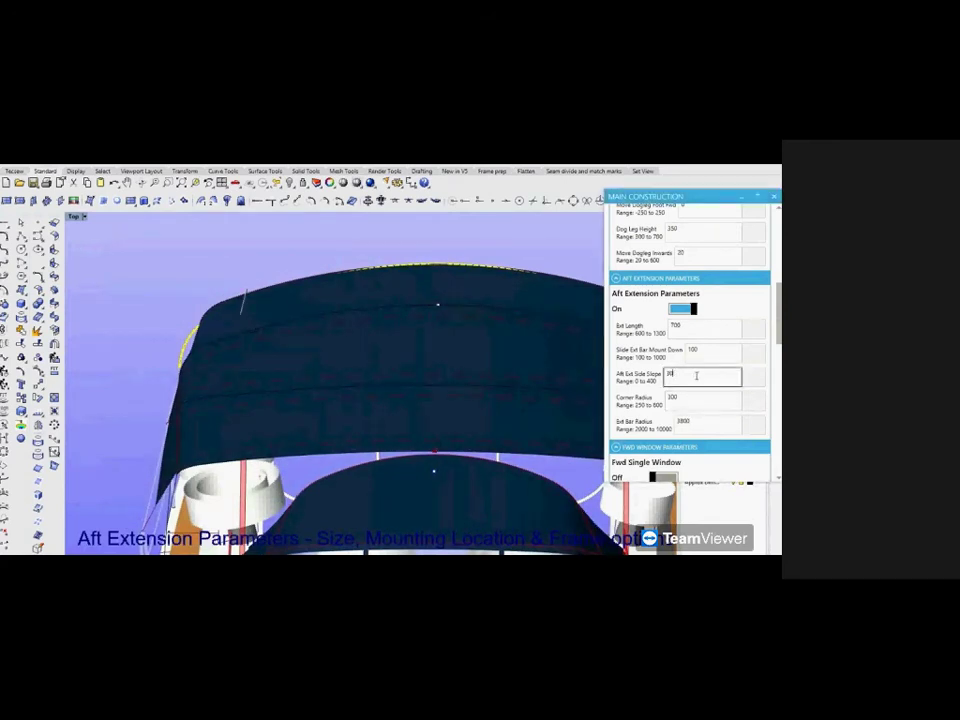
type("300")
key("Return")
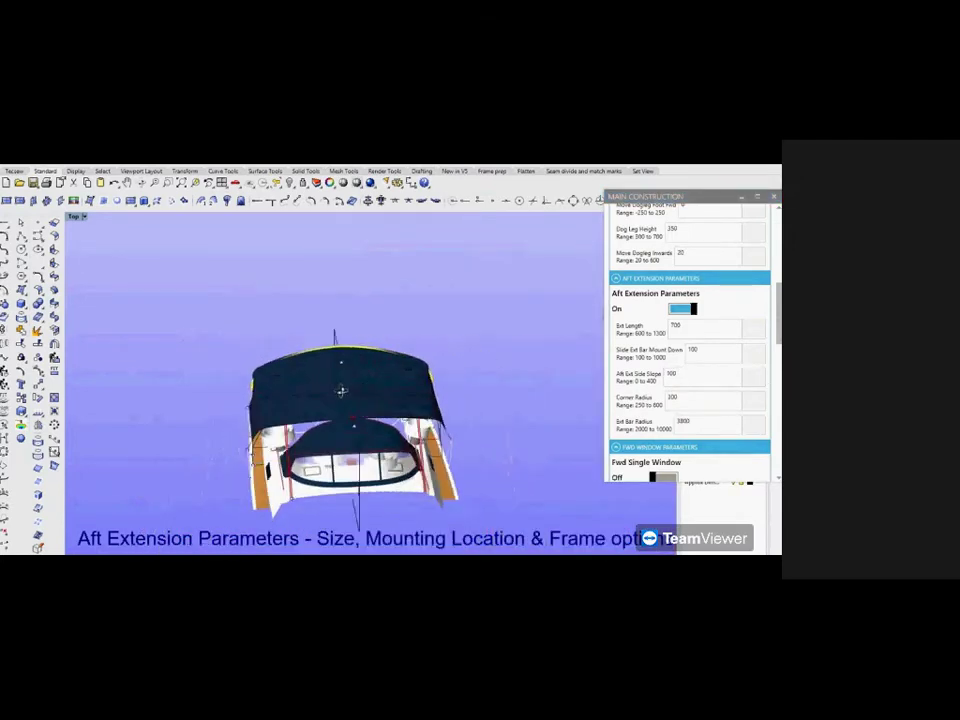
scroll(343, 399, "up", 3)
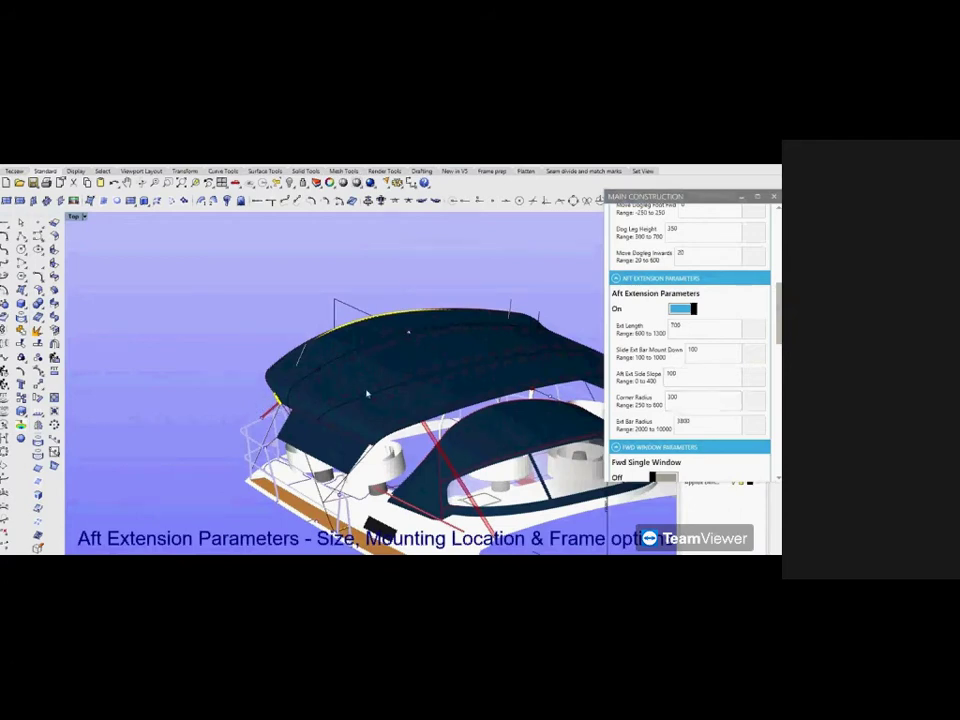
scroll(367, 394, "up", 1)
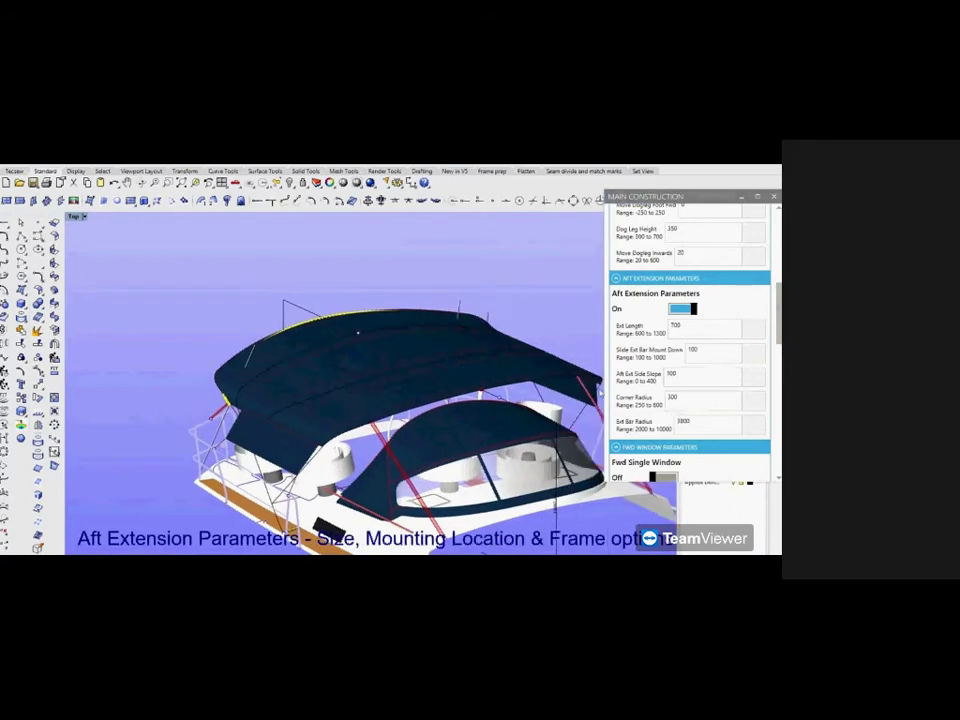
Step: Try an aft extension corner radius of 450 and view the canopy's aft corner up close
double_click(682, 397)
type("4")
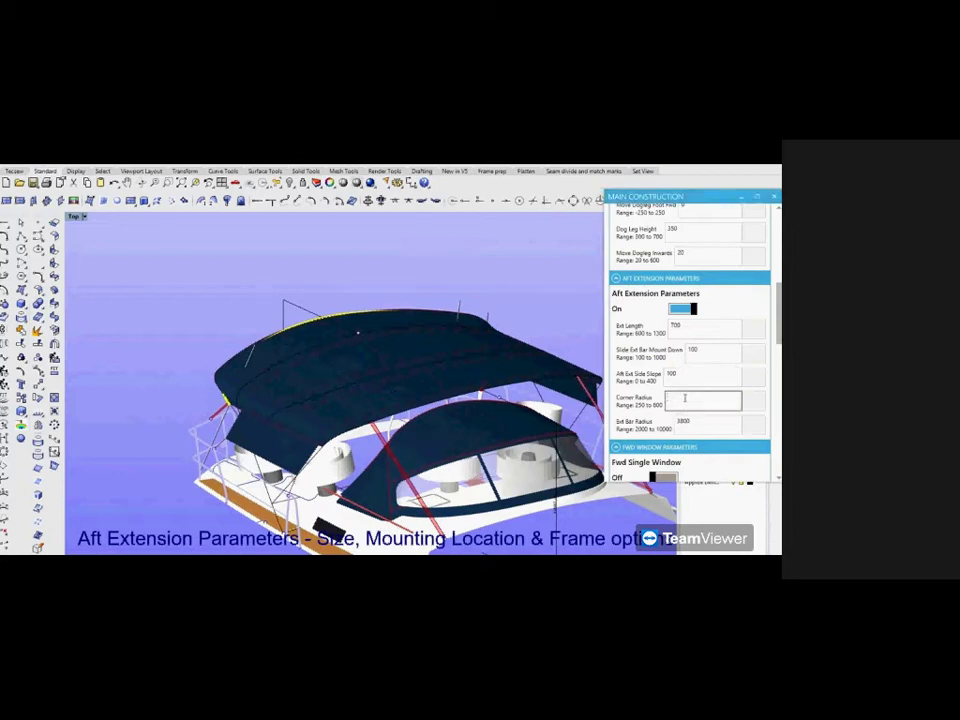
type("450")
scroll(275, 420, "up", 5)
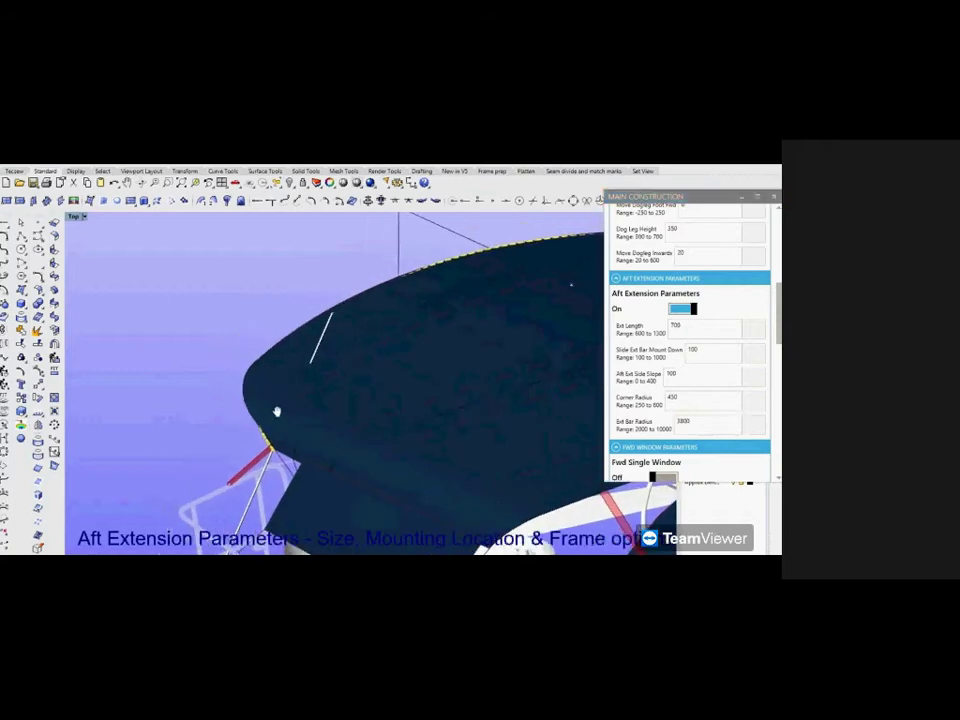
Step: Set the aft extension corner radius to 250, apply it, and inspect the whole canopy
left_click(691, 397)
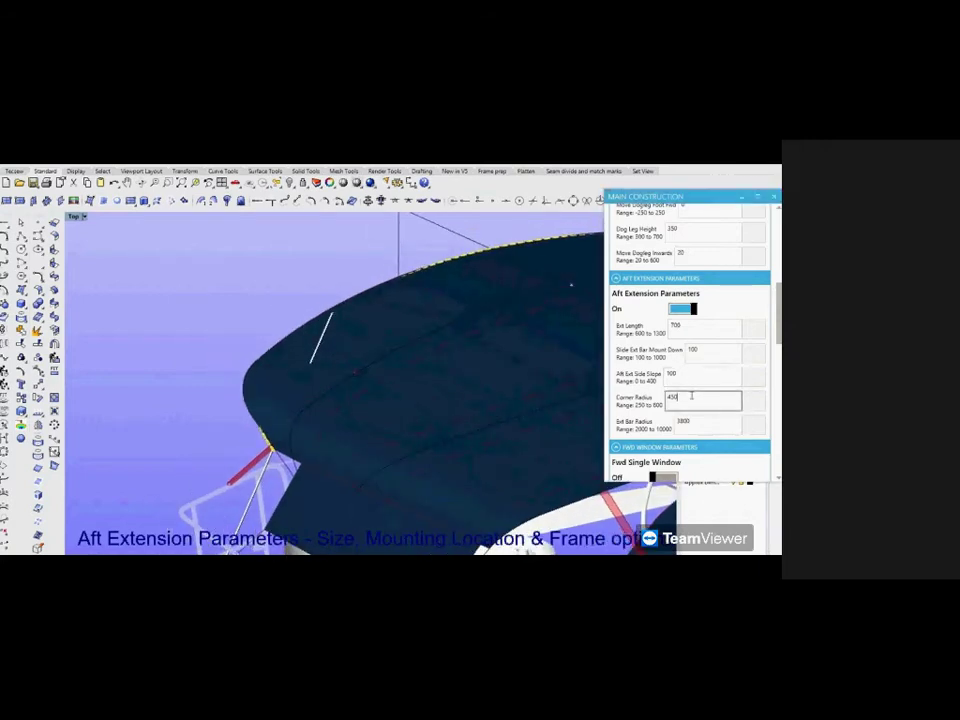
type("250")
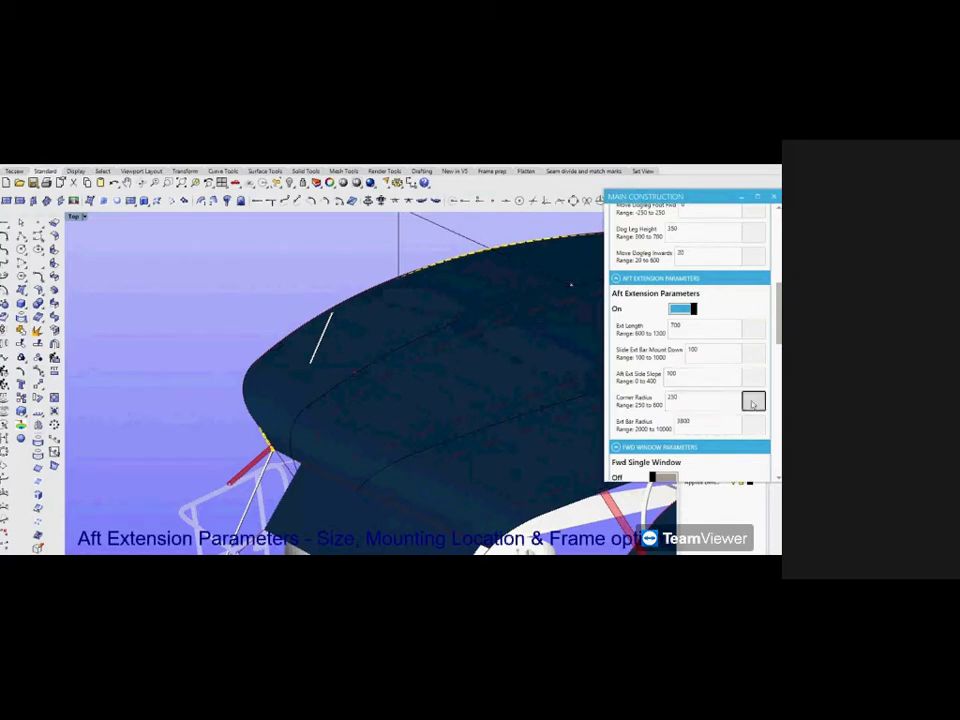
scroll(347, 388, "down", 3)
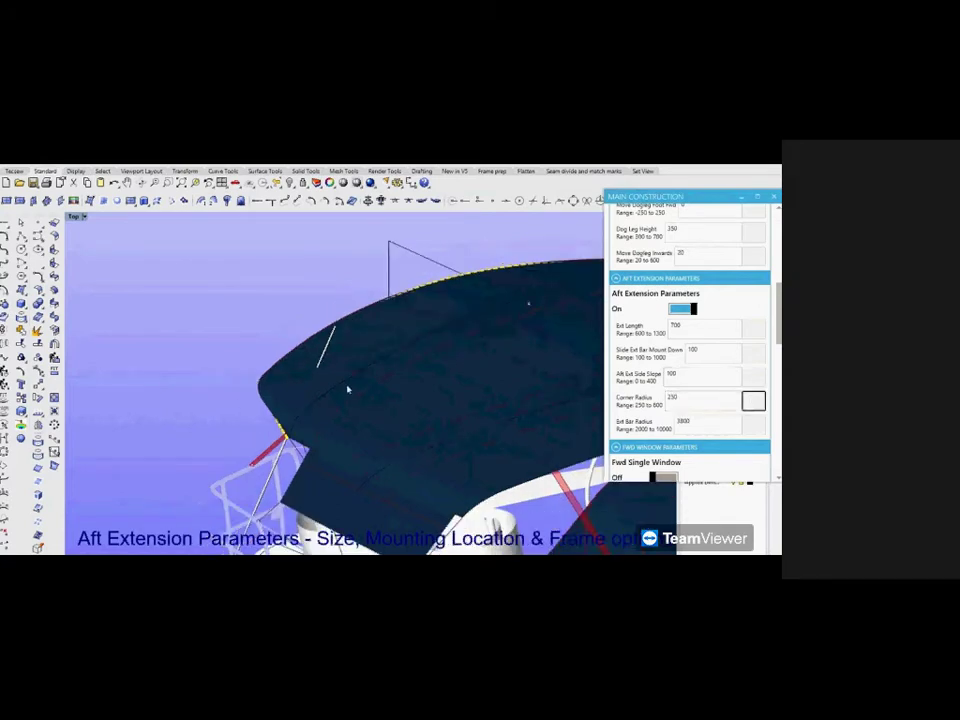
left_click_drag(422, 409, 302, 356)
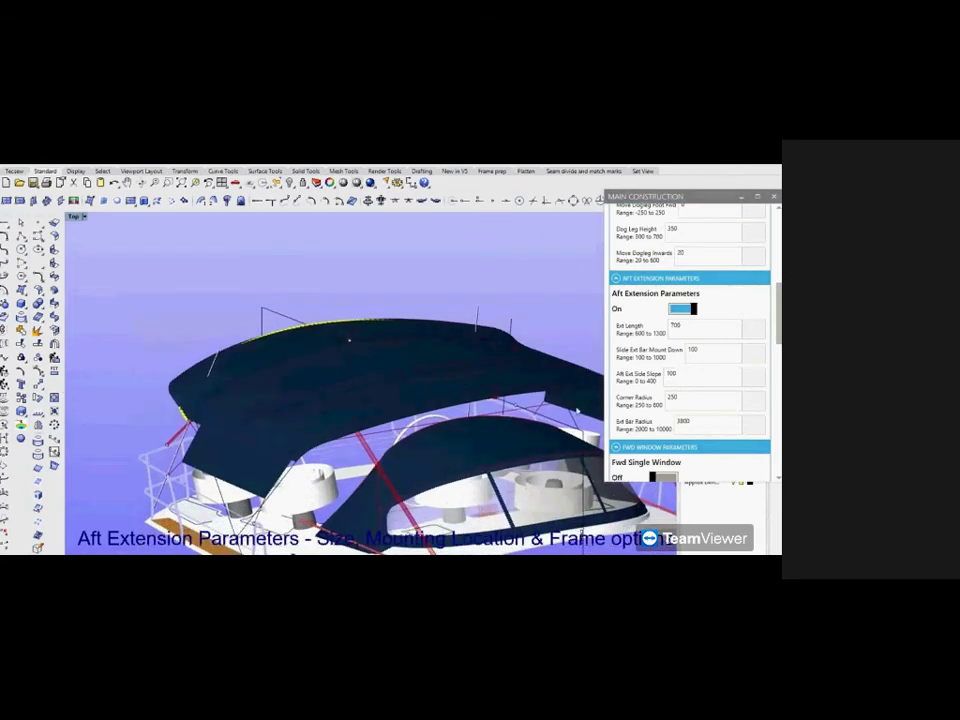
Step: Try an extension bar radius of 4500, apply it, and look closely at the canopy's aft edge
left_click(703, 422)
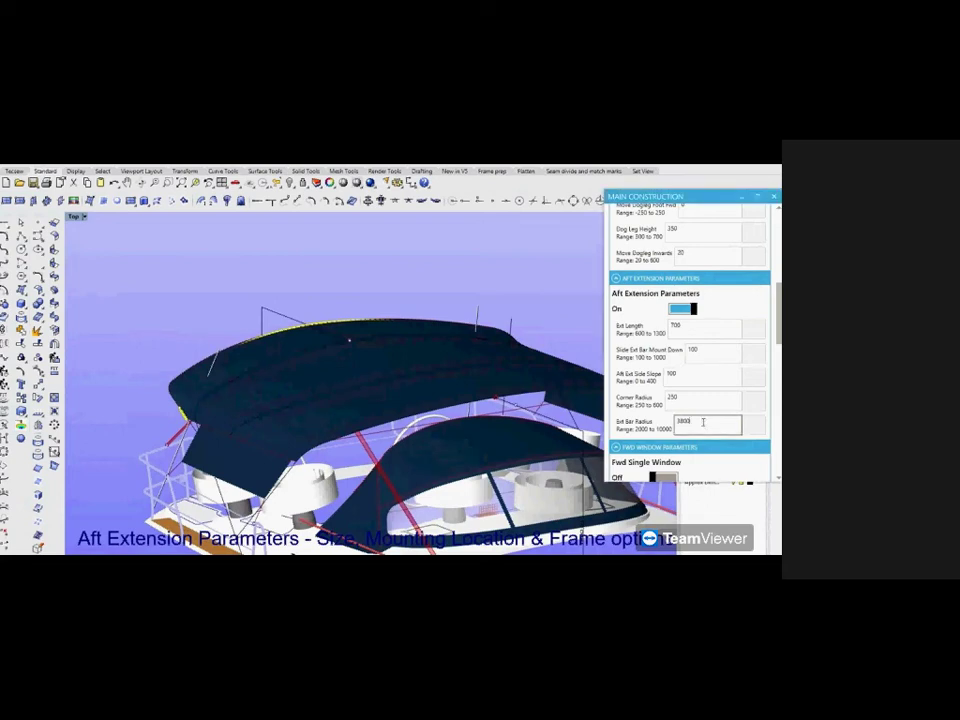
key("BackSpace")
key("BackSpace")
key("BackSpace")
key("BackSpace")
type("45")
left_click(750, 428)
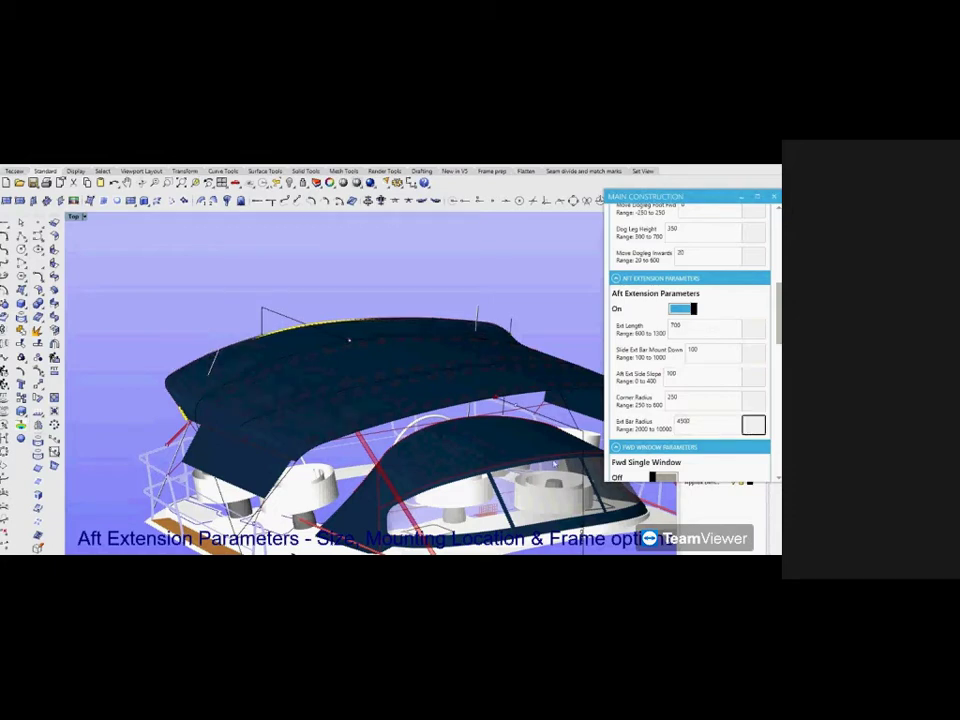
scroll(225, 403, "up", 5)
Step: Try an extension bar radius of 3200 and apply it to the canopy
left_click(710, 424)
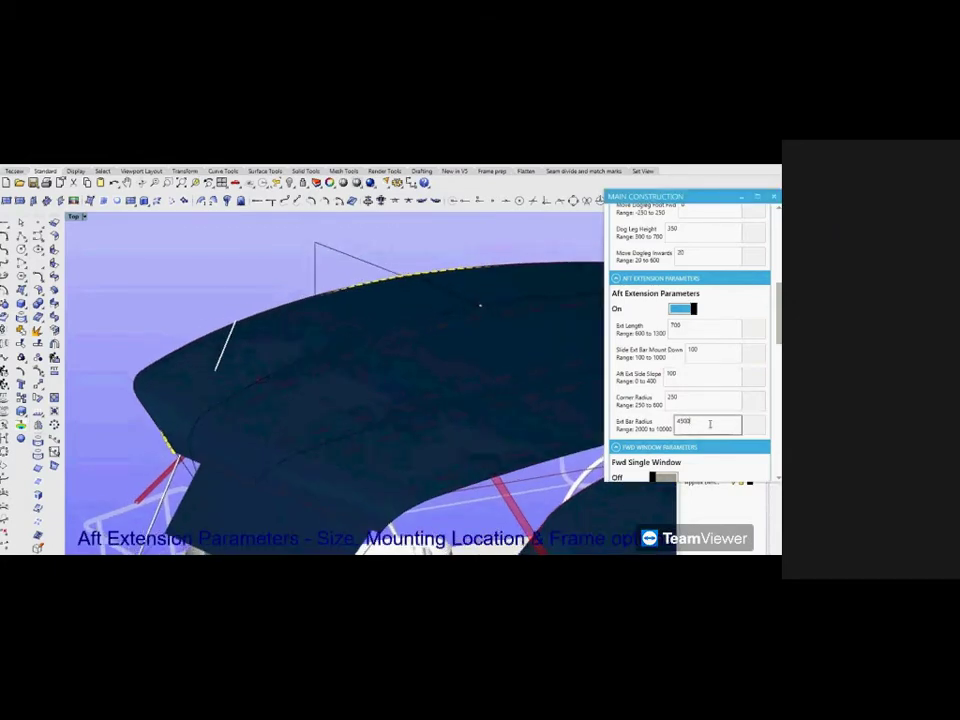
key("BackSpace")
key("BackSpace")
key("BackSpace")
key("BackSpace")
type("3200")
left_click(750, 427)
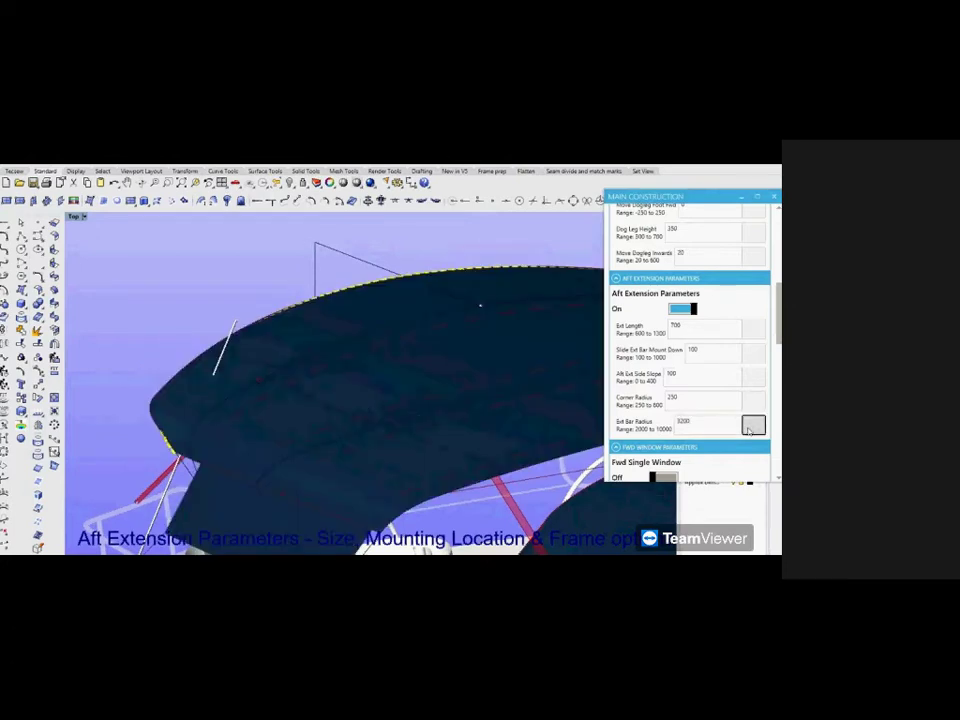
Step: Try an extension bar radius of 2000 and apply it to the canopy
left_click(698, 424)
key("BackSpace")
key("BackSpace")
key("BackSpace")
type("000")
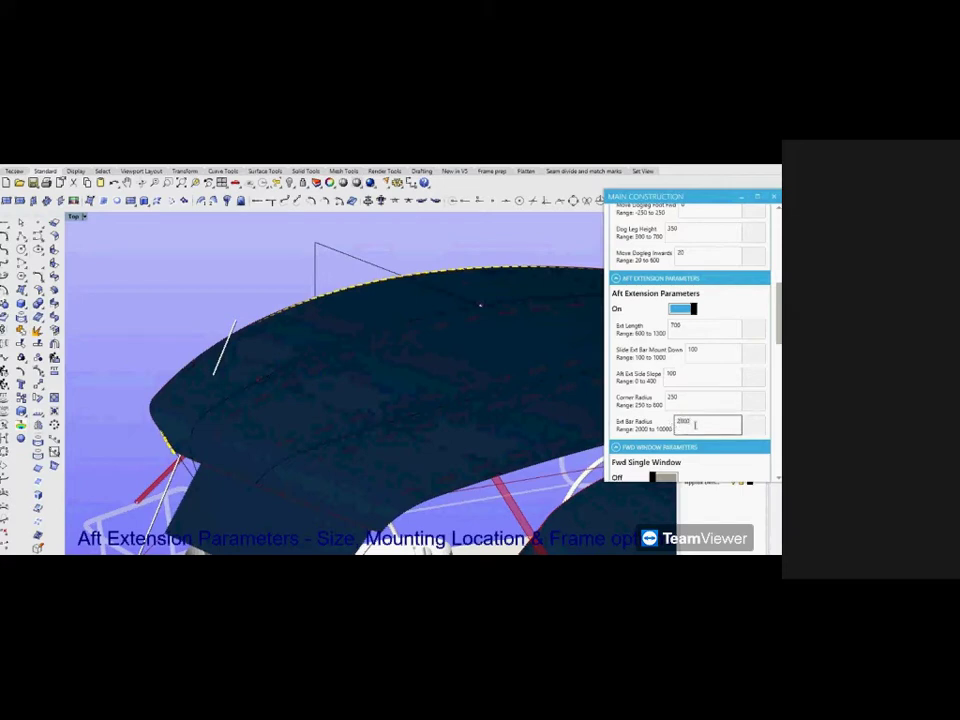
left_click(751, 428)
Step: Set the extension bar radius to 3000, apply it, and review the whole bimini from the side
double_click(686, 424)
type("300")
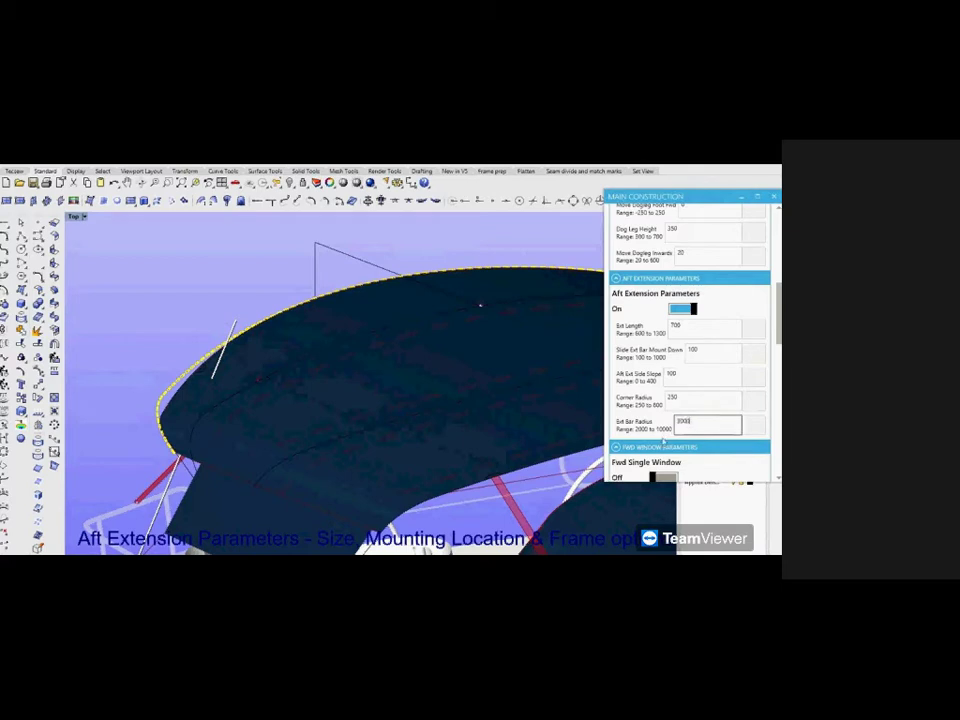
type("0")
left_click(753, 424)
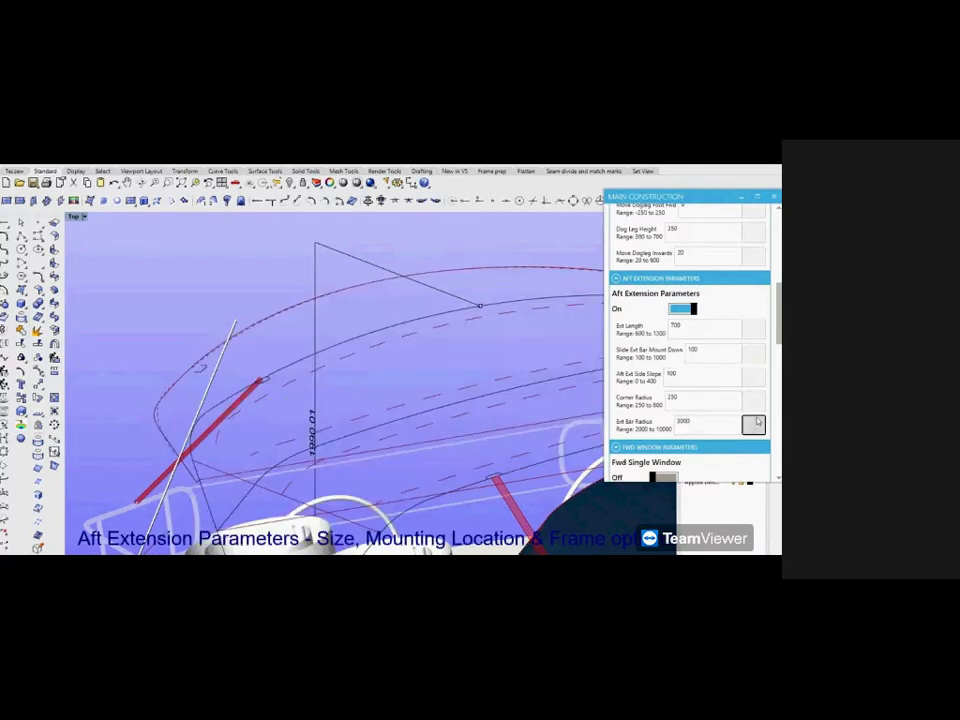
scroll(342, 366, "down", 5)
left_click_drag(330, 388, 318, 428)
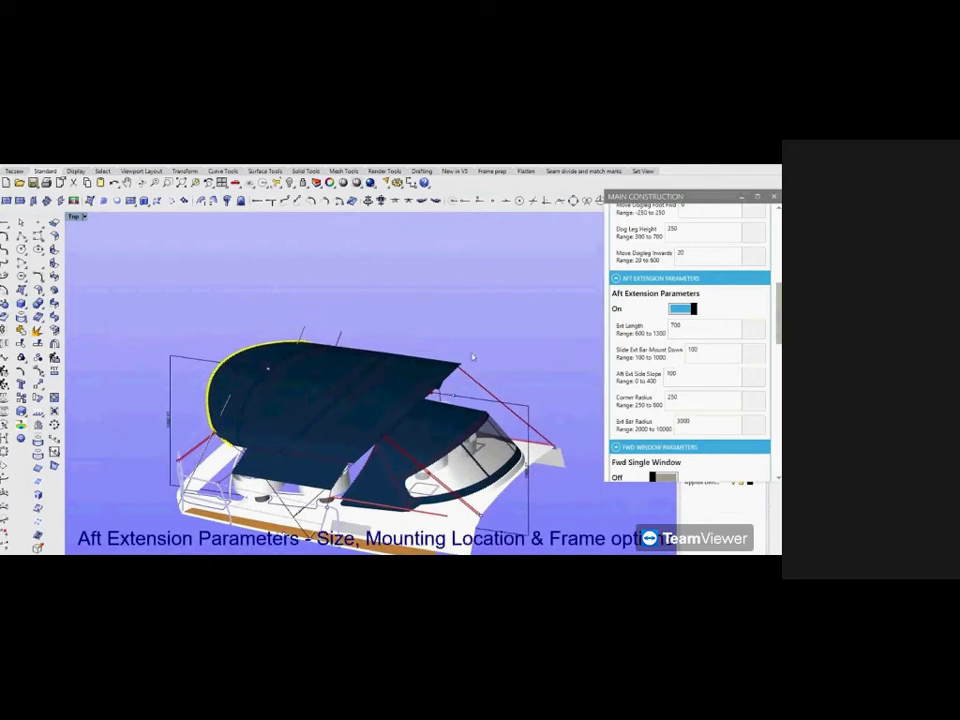
Step: Switch off the aft extension and check the shortened bimini from above
left_click(677, 310)
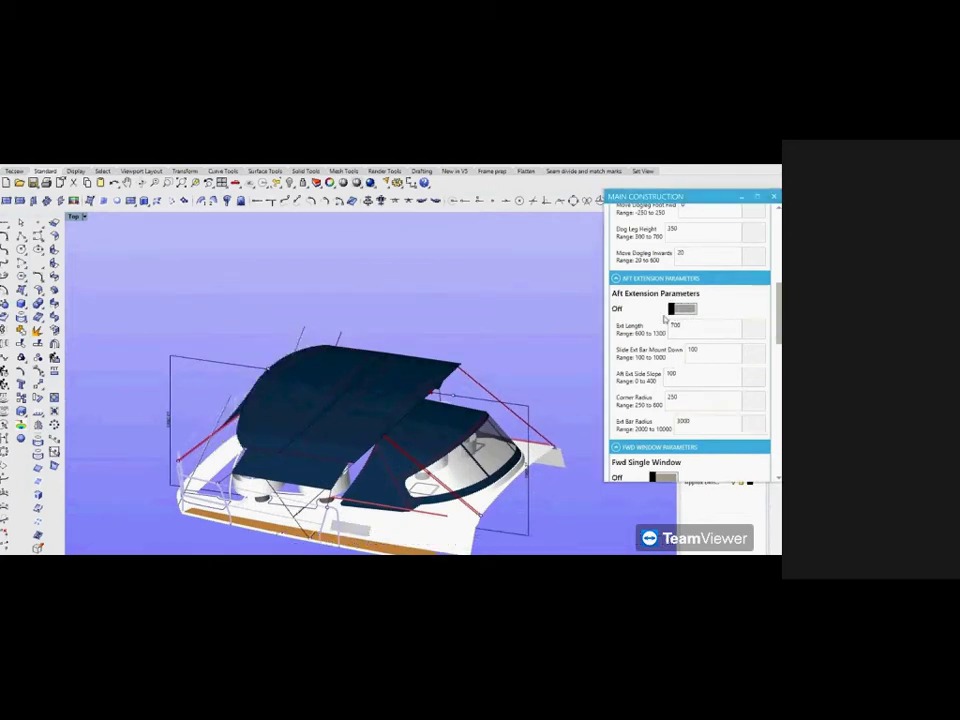
left_click_drag(400, 420, 321, 448)
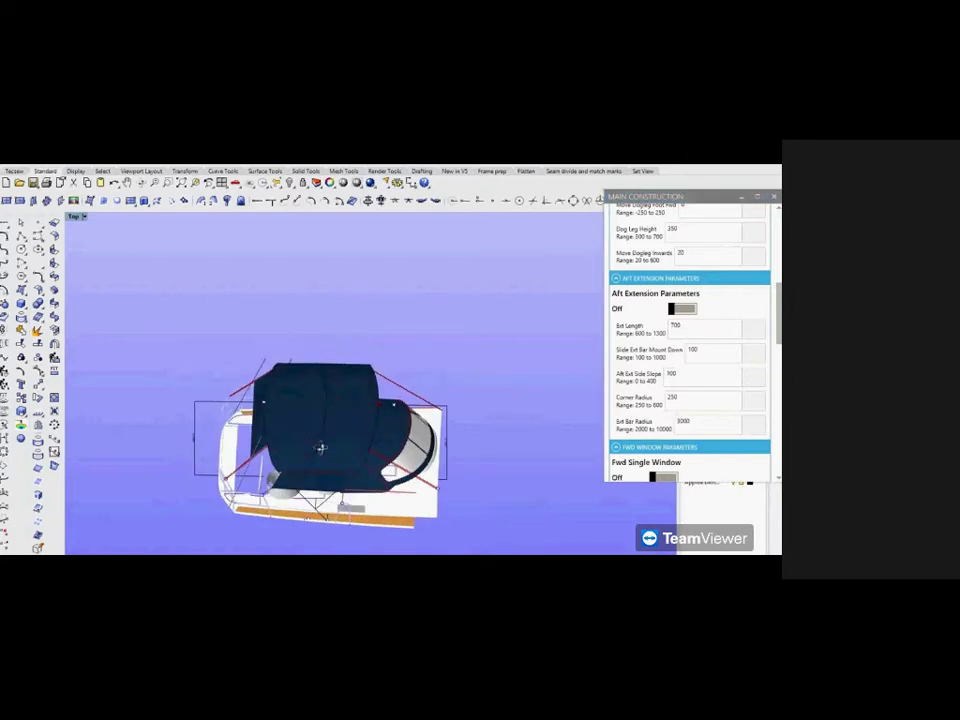
scroll(330, 425, "up", 5)
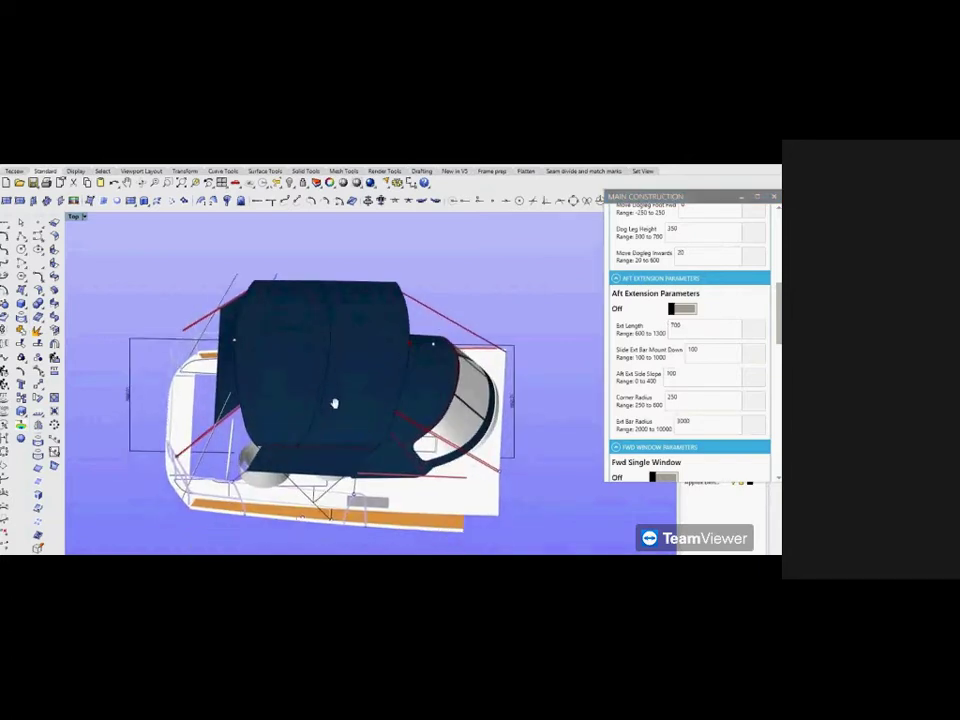
Step: Switch on the single forward window and inspect its placement on the canopy from above
scroll(681, 392, "down", 4)
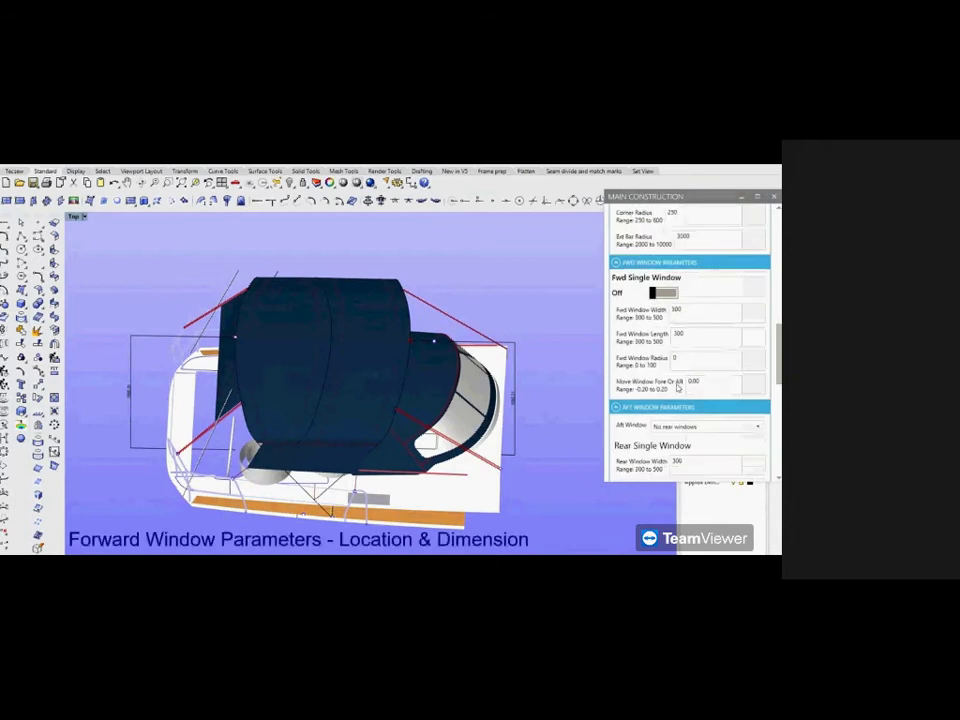
left_click(655, 292)
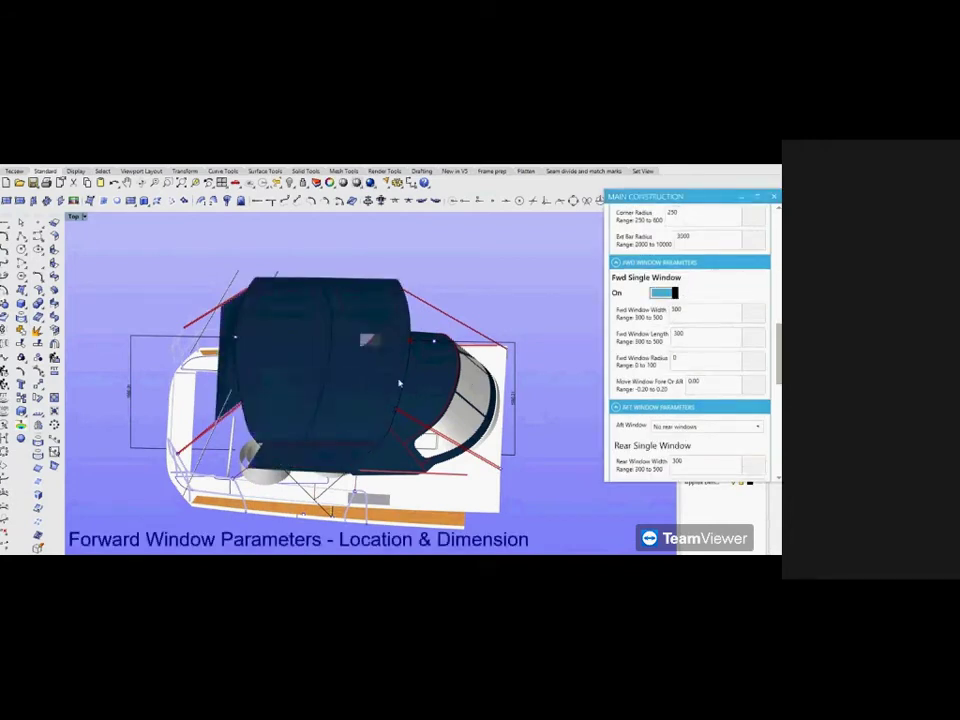
scroll(398, 383, "up", 3)
scroll(386, 343, "down", 3)
left_click_drag(446, 386, 306, 467)
scroll(413, 310, "up", 3)
scroll(502, 372, "up", 2)
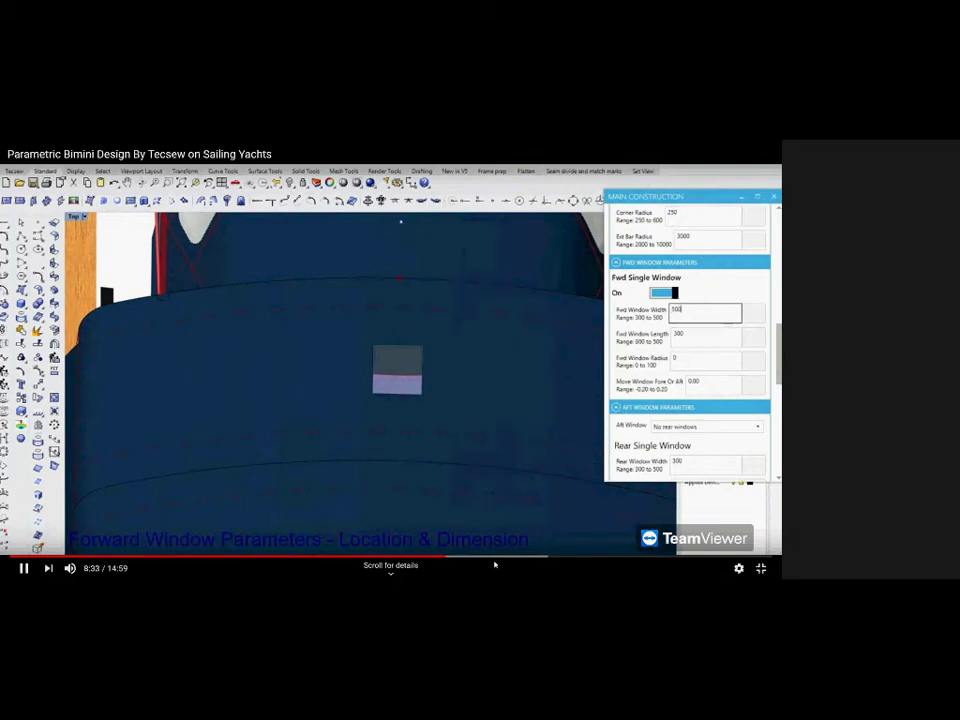
Step: Skip the video ahead past the aft window and cutout parameters to the part on flattening the 3D model
left_click(497, 557)
left_click(507, 557)
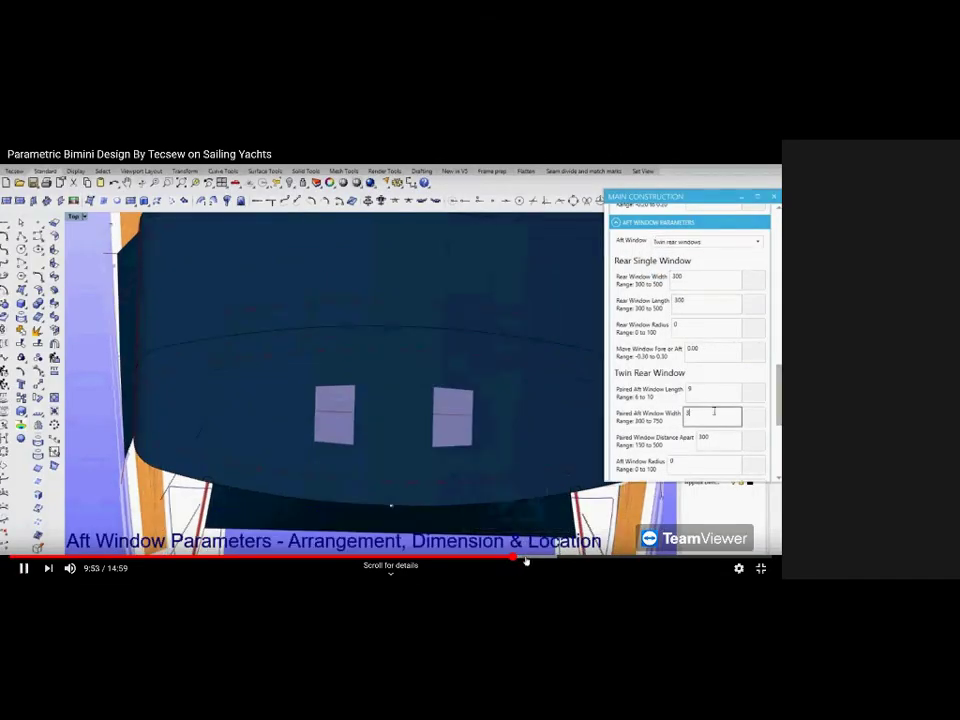
left_click(533, 561)
left_click(561, 561)
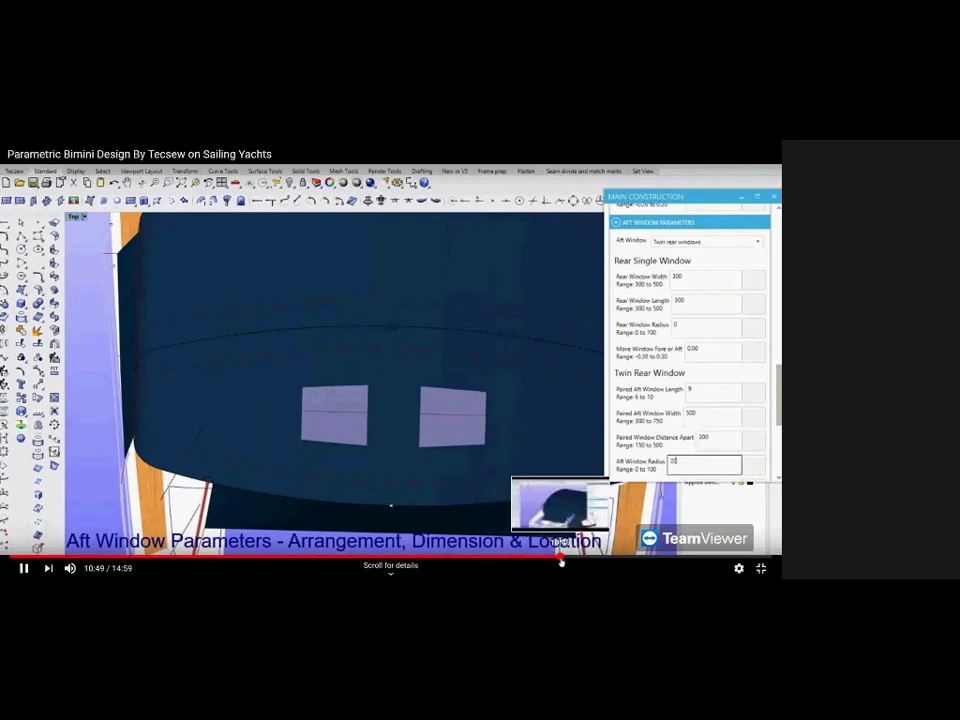
left_click(572, 561)
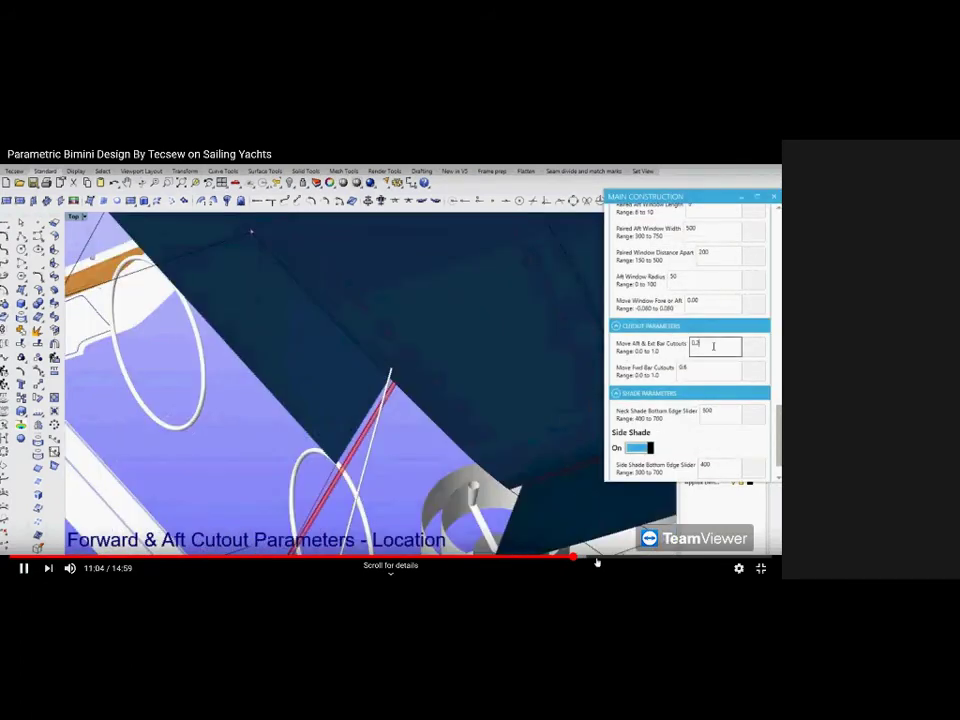
left_click(624, 561)
left_click(646, 557)
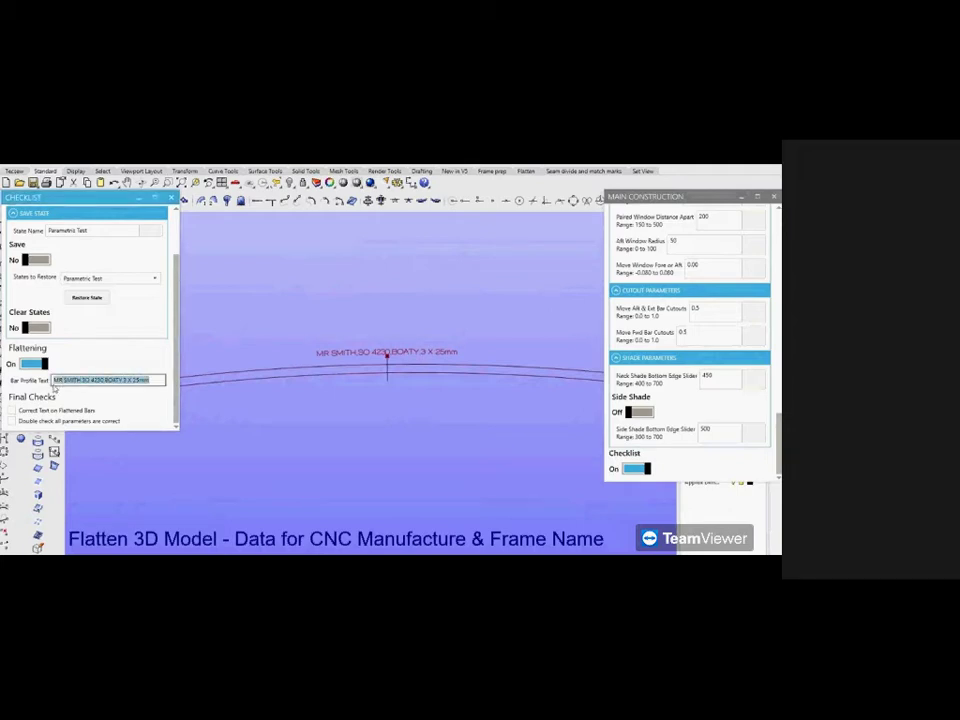
Step: Set the bar profile text to "Parametric Test Bar Pattern" and mark both final checks for flattened bar text and parameters
type("Para")
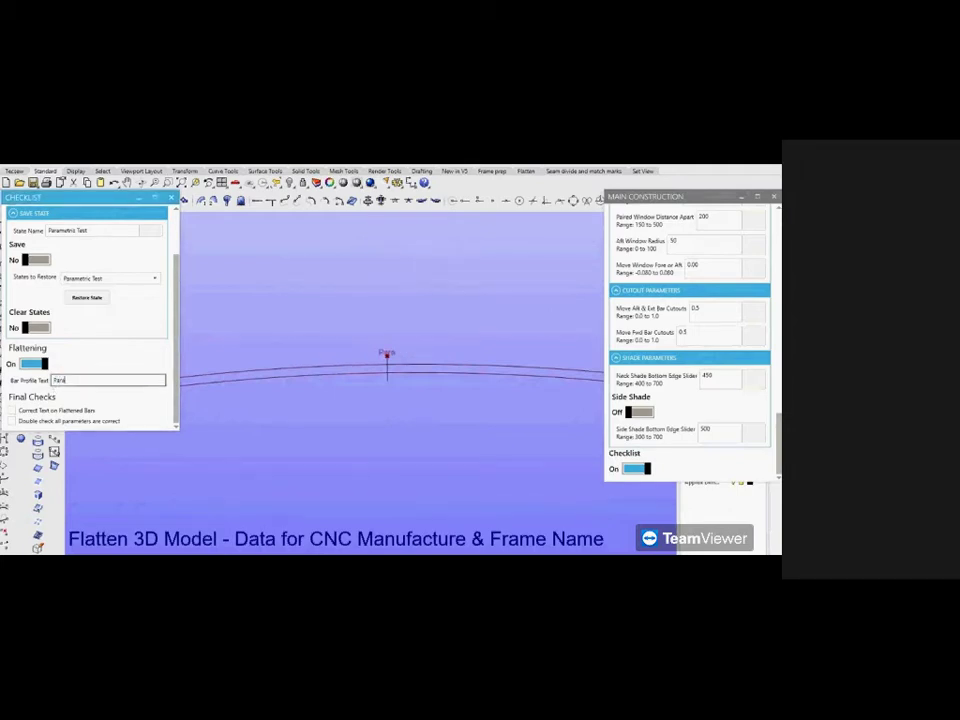
type("metric Test Bar Pattern")
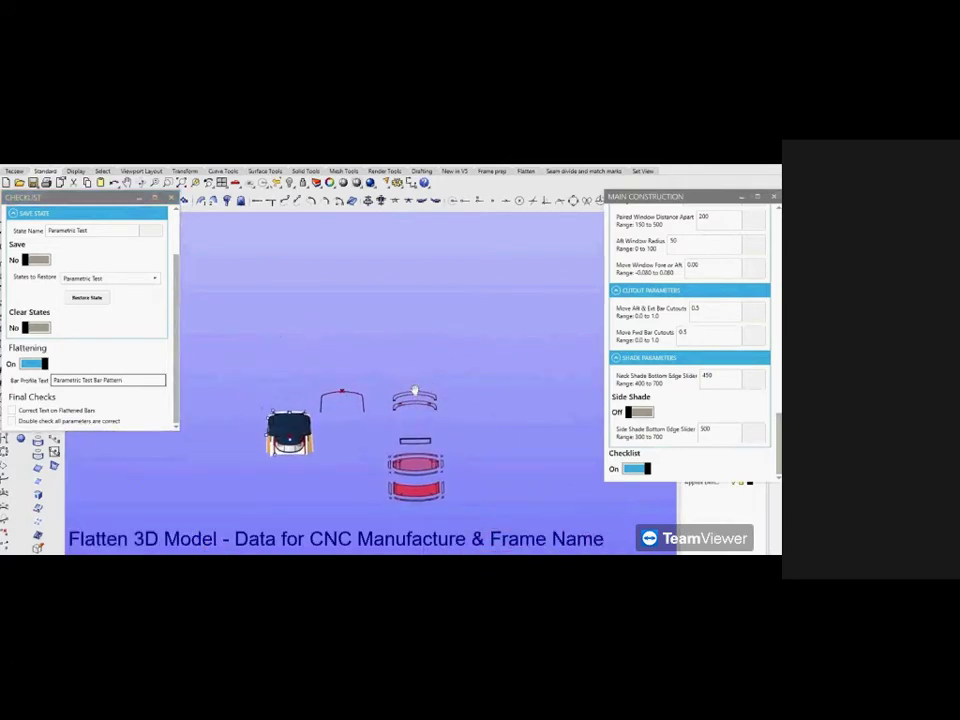
left_click(12, 411)
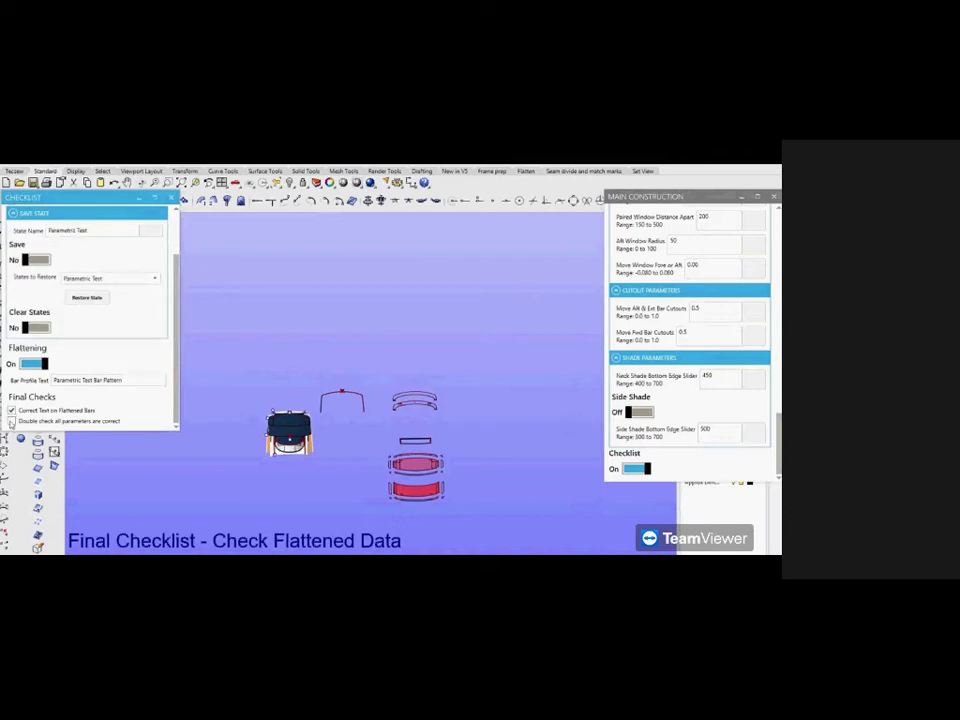
left_click(12, 421)
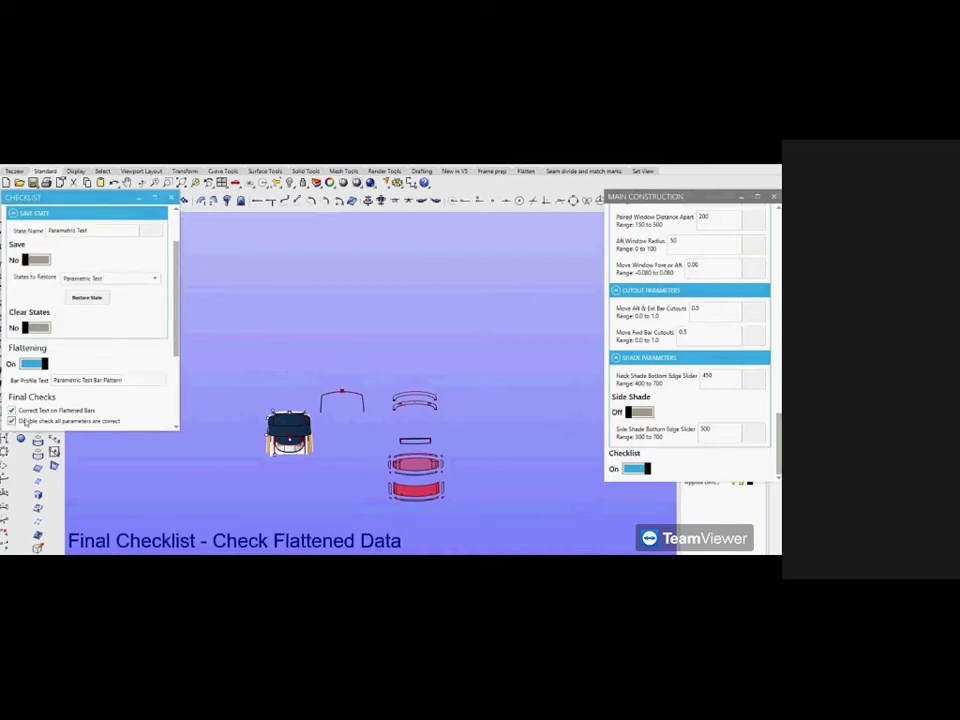
Step: Bake the bimini's 3D geometry onto the CAD canvas and inspect the baked canopy
scroll(114, 352, "down", 1)
scroll(173, 340, "down", 1)
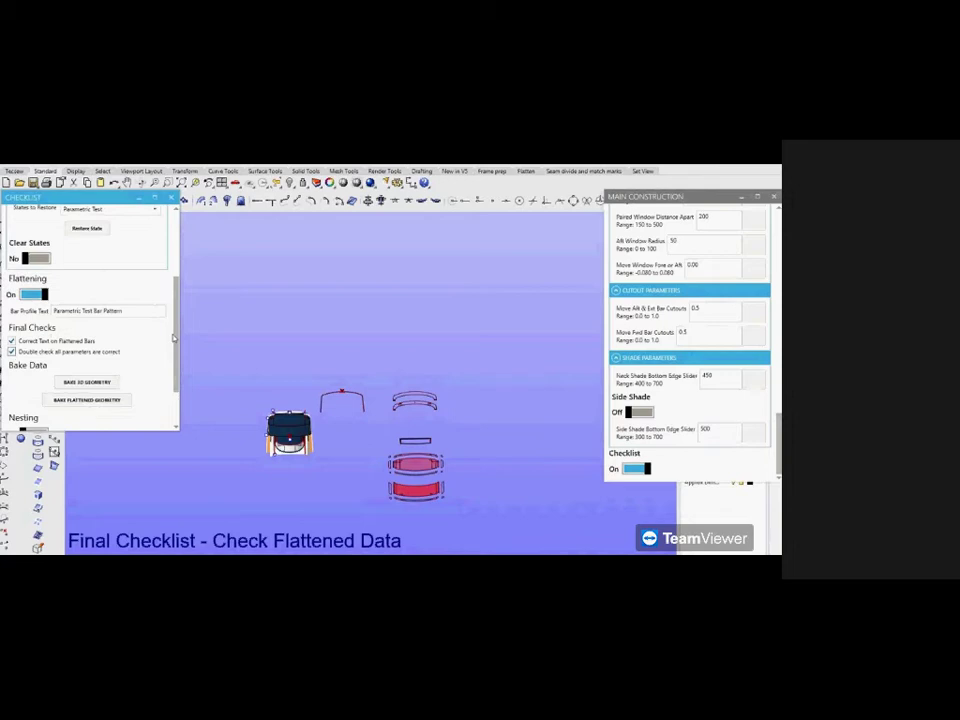
left_click_drag(173, 340, 179, 382)
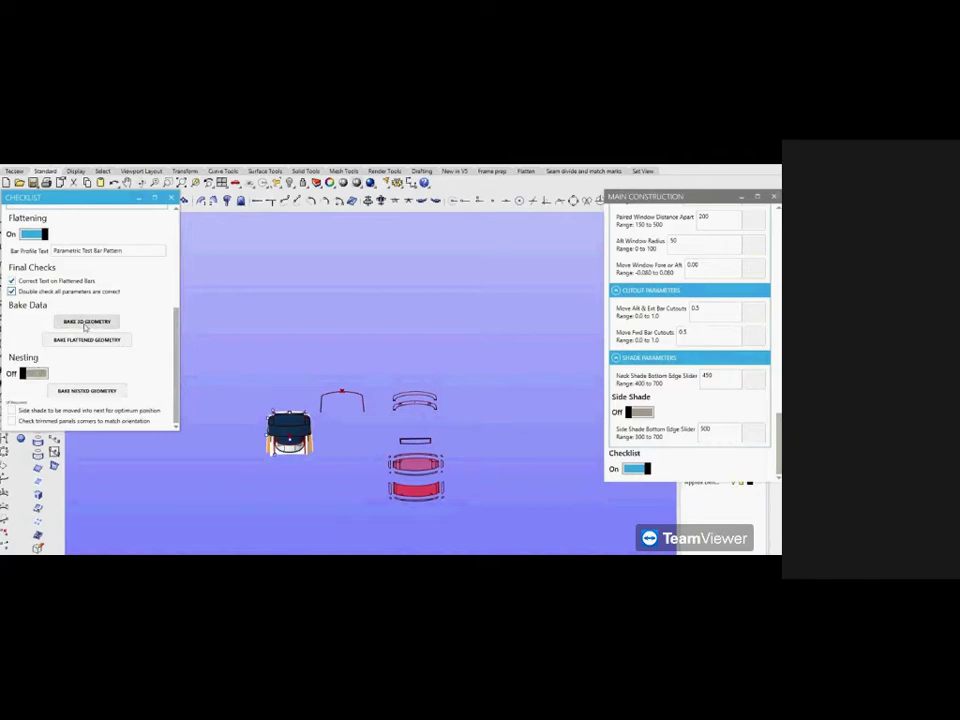
left_click(86, 322)
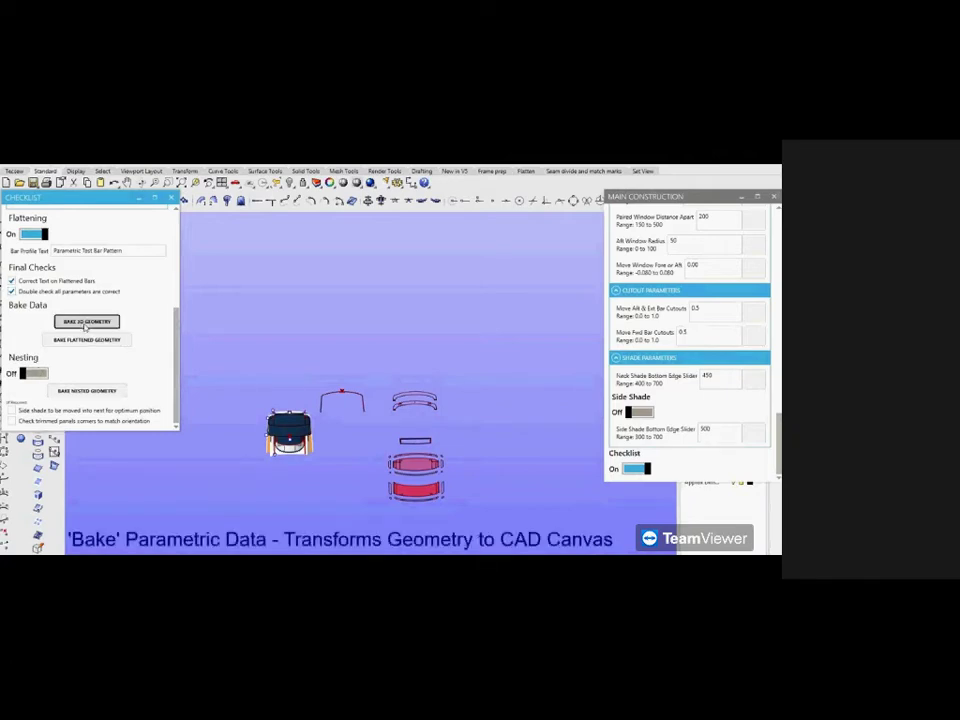
scroll(310, 430, "up", 5)
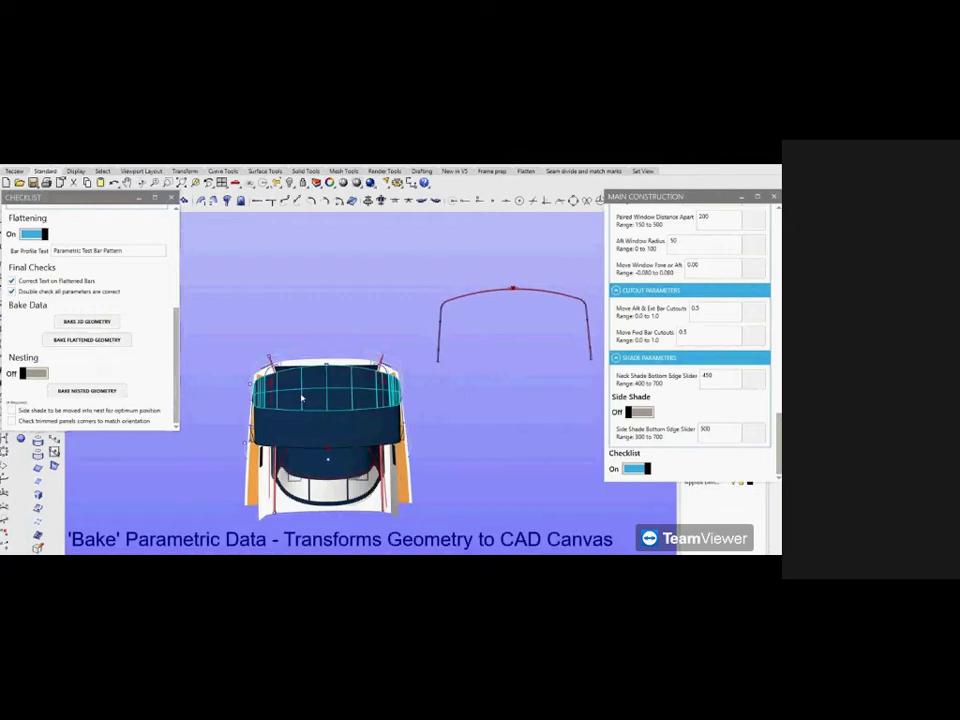
scroll(266, 328, "down", 5)
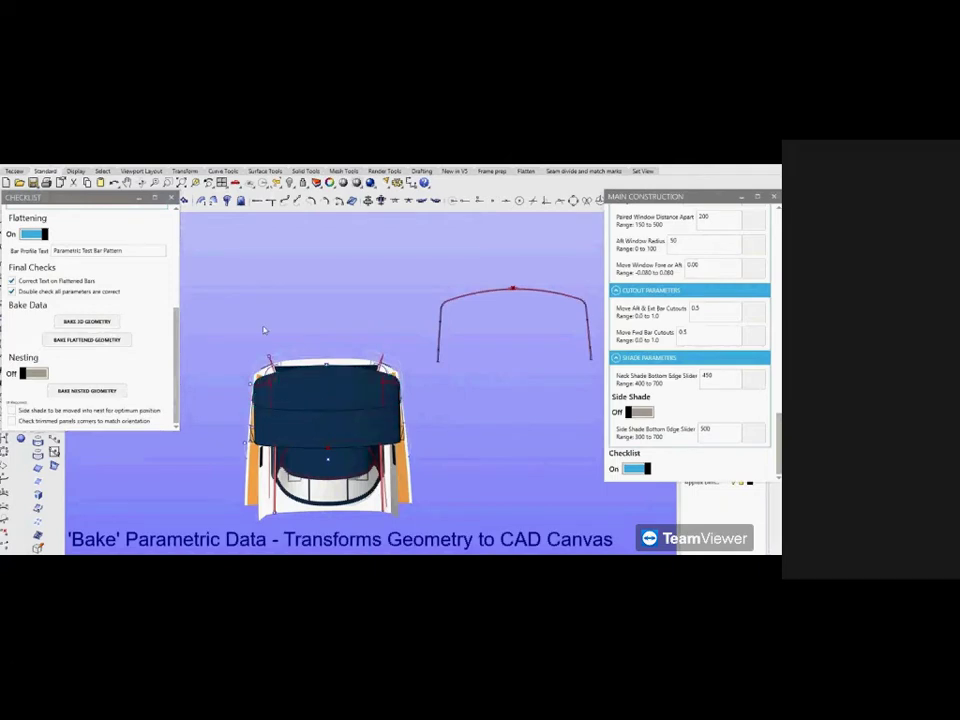
Step: Bake the flattened geometry and select the flattened frame and canvas patterns to check them
left_click_drag(390, 403, 480, 511)
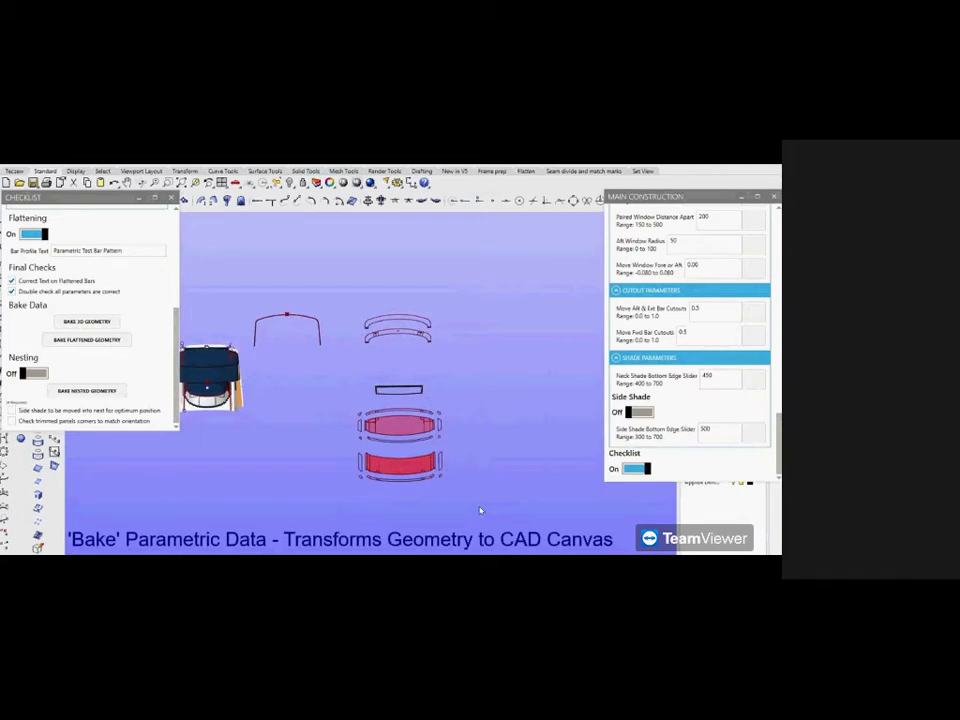
left_click(87, 340)
left_click_drag(318, 285, 522, 526)
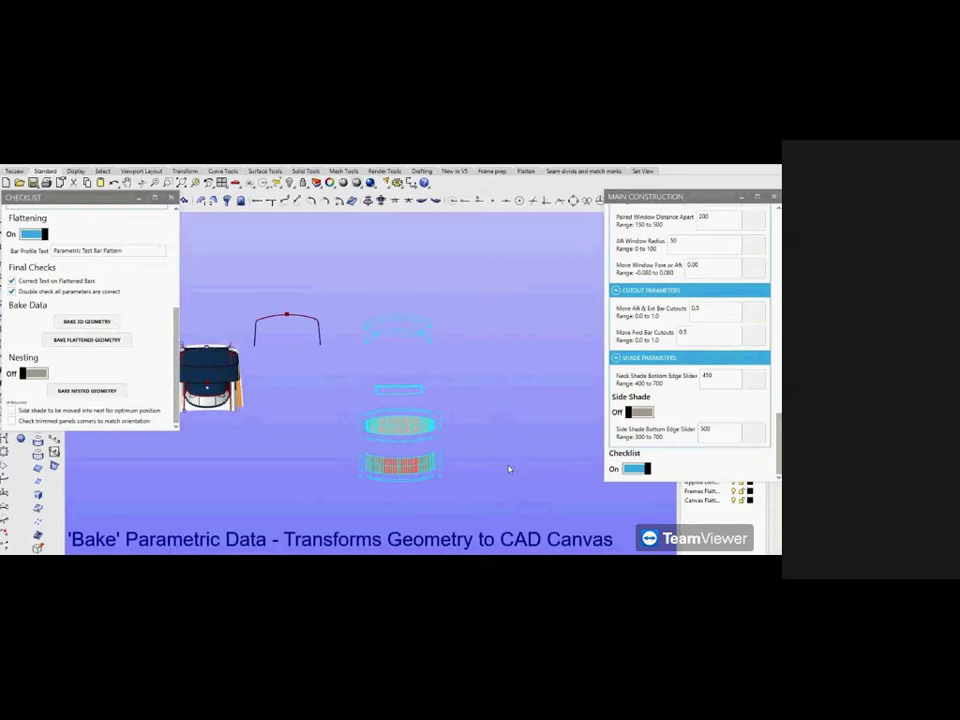
Step: Deselect the flattened patterns, turn on nesting, and inspect the nested panel layout
left_click(351, 402)
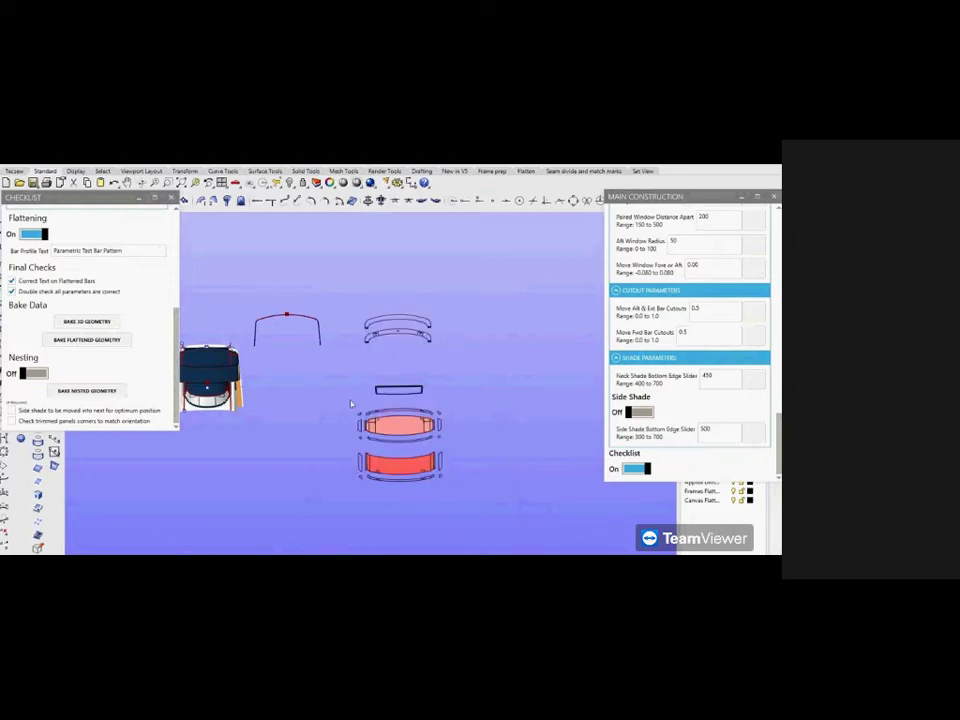
scroll(429, 401, "down", 3)
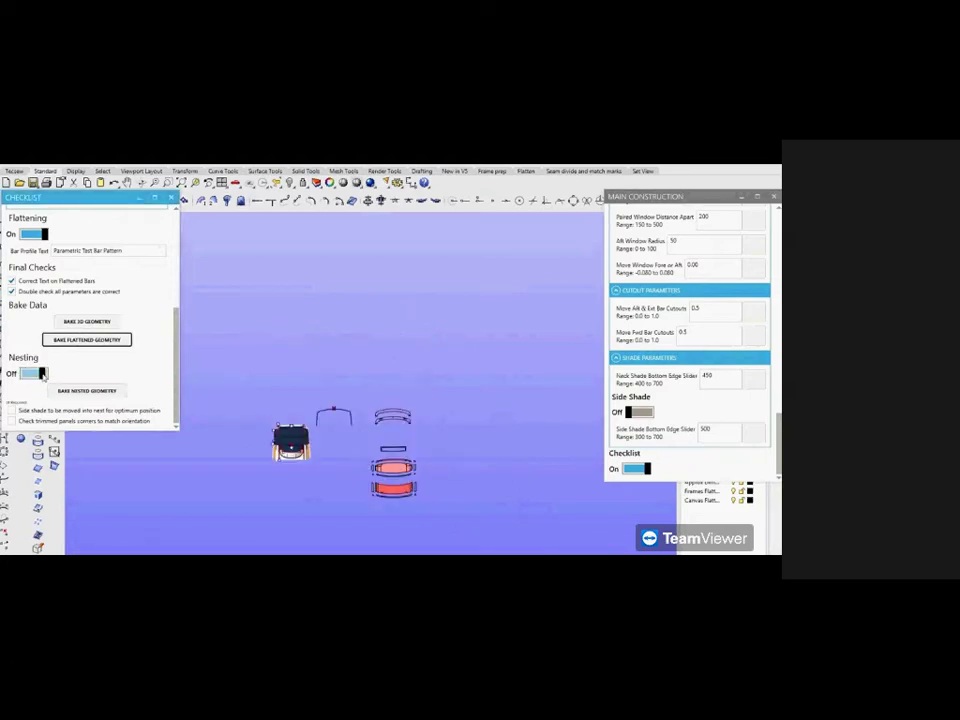
left_click(33, 373)
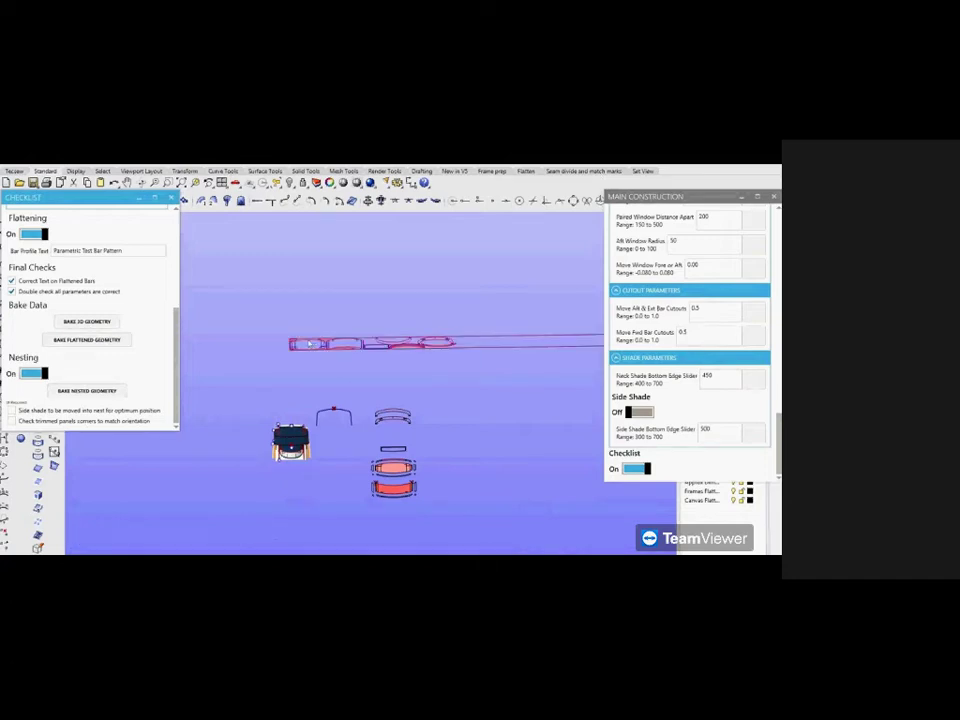
scroll(300, 345, "up", 3)
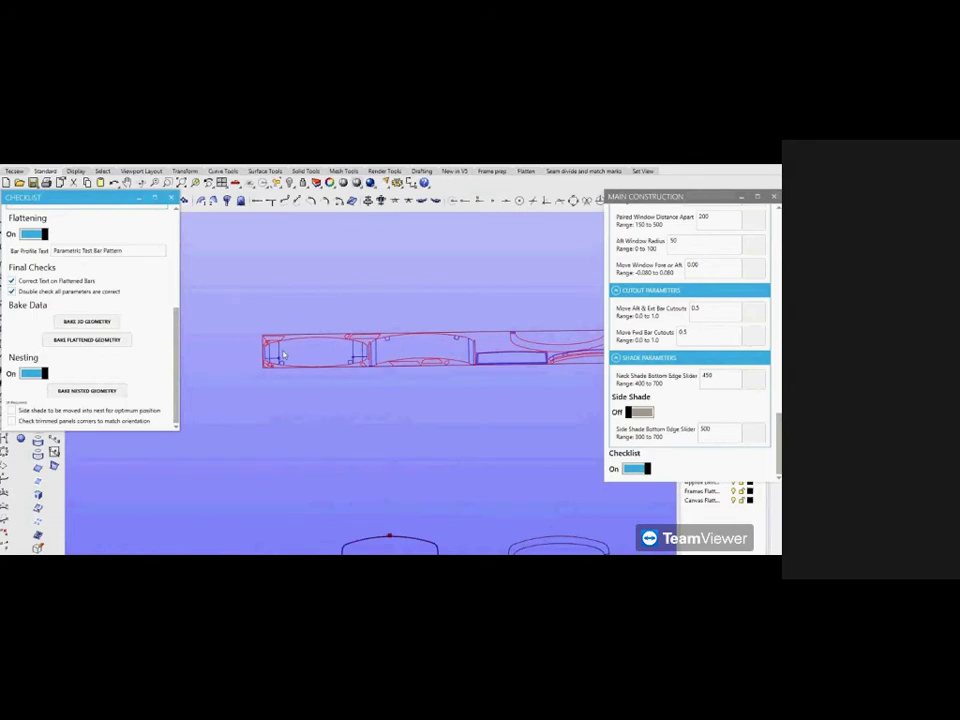
scroll(284, 355, "up", 5)
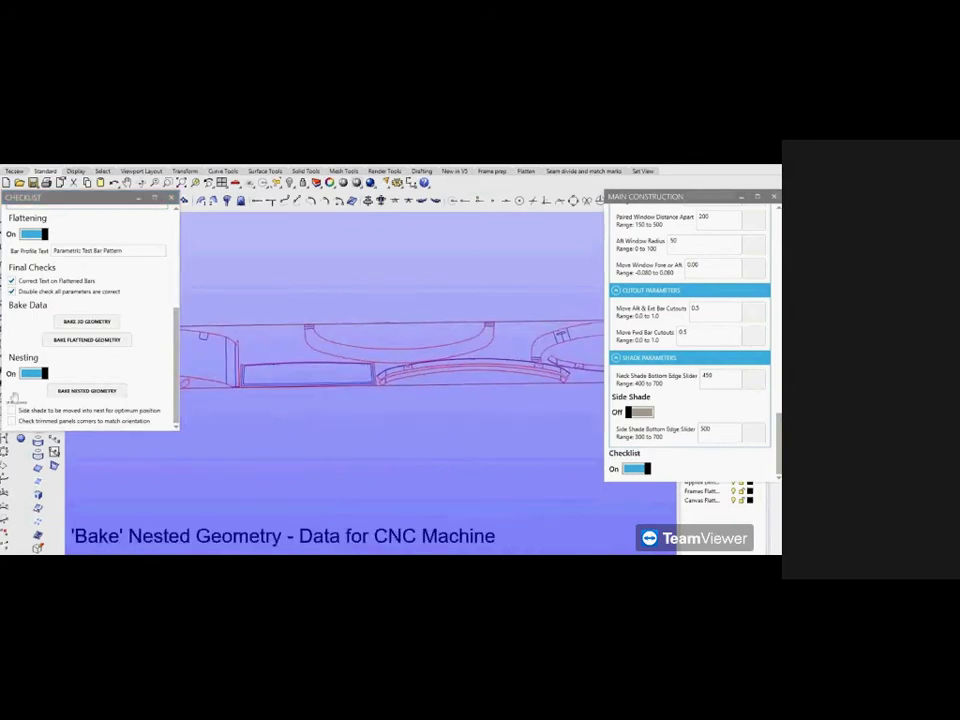
Step: Bake the nested geometry for the CNC machine and select the baked nest of panels
scroll(425, 407, "down", 4)
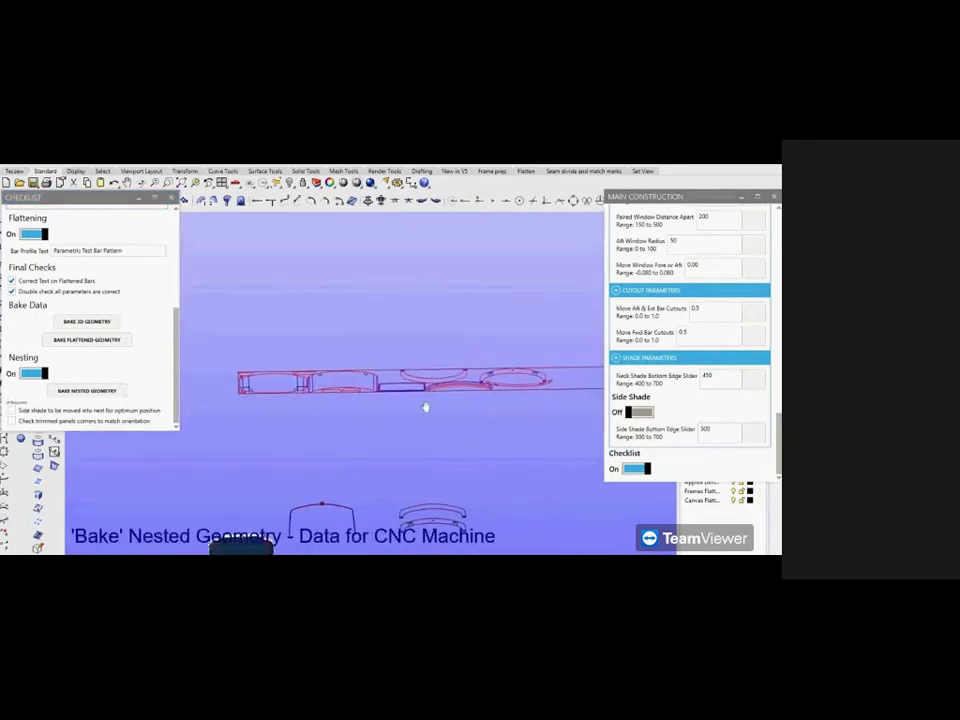
left_click(92, 390)
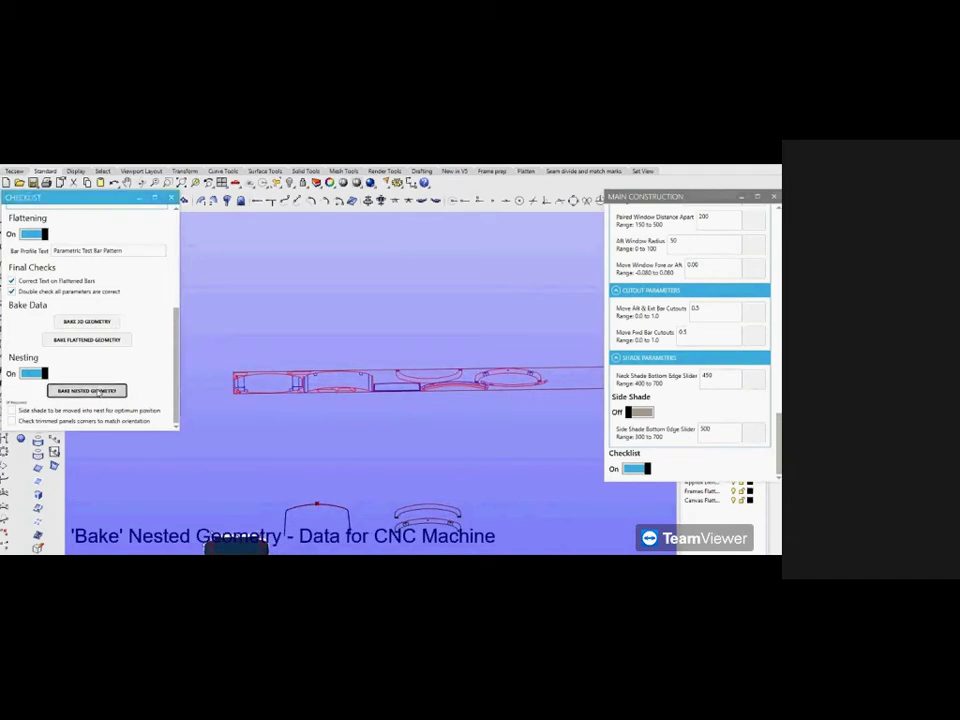
left_click_drag(221, 336, 562, 430)
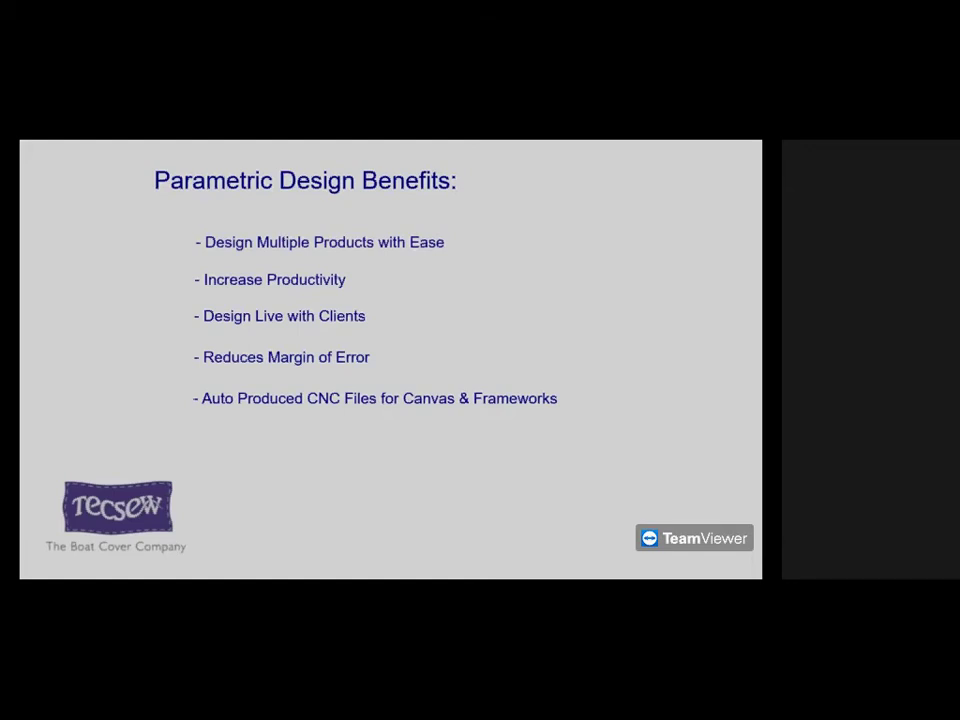
Step: Exit full-screen video playback and close the browser window to return to the Rhino triangulation drawing
key("f")
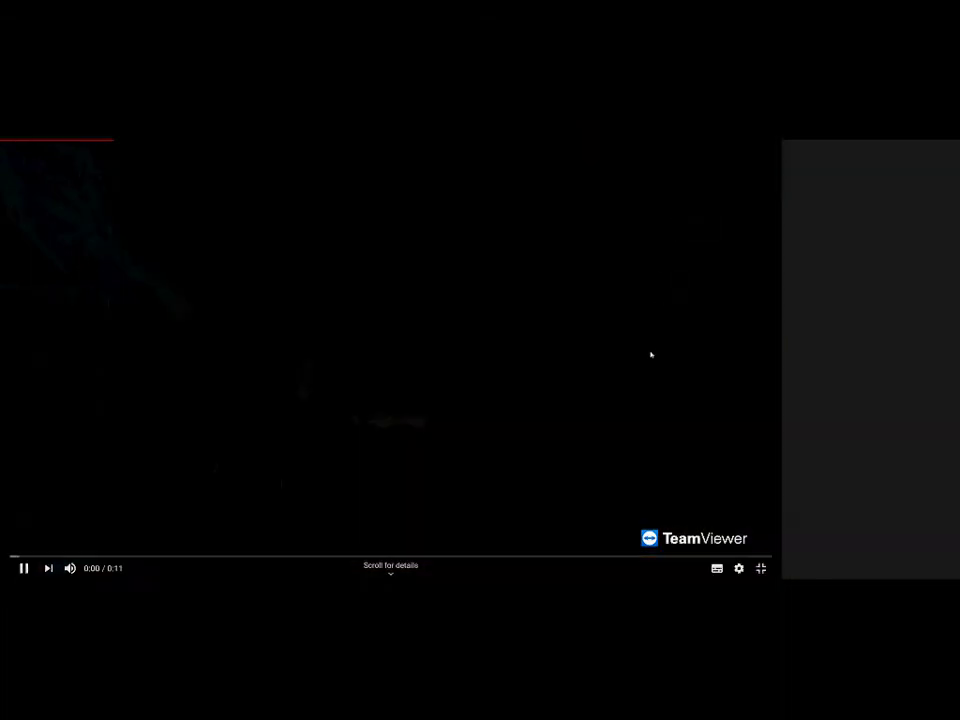
right_click(649, 354)
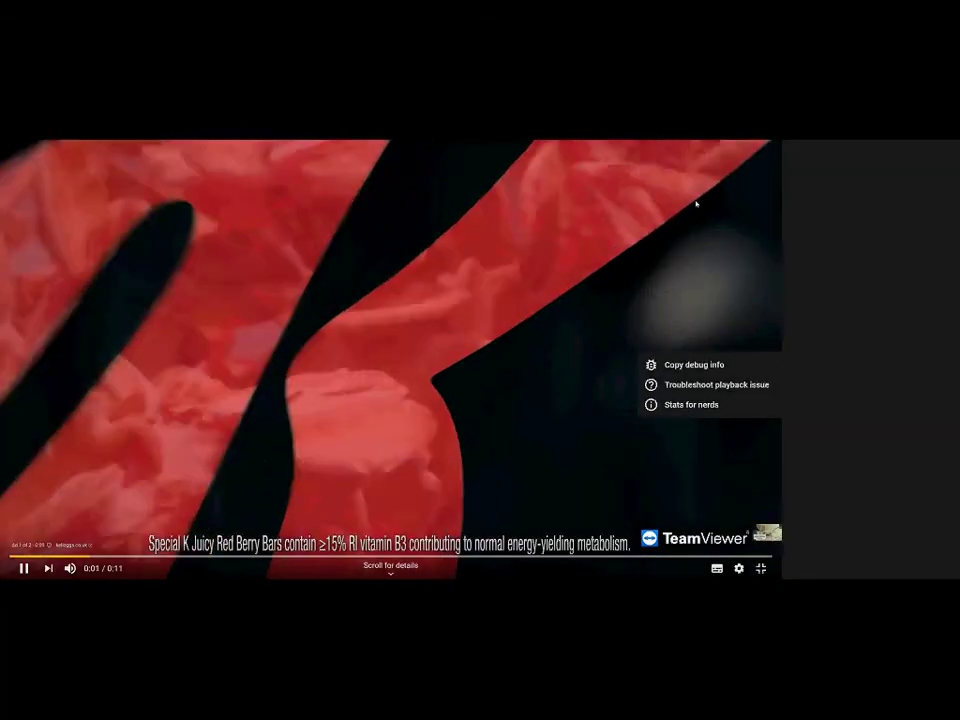
key("Escape")
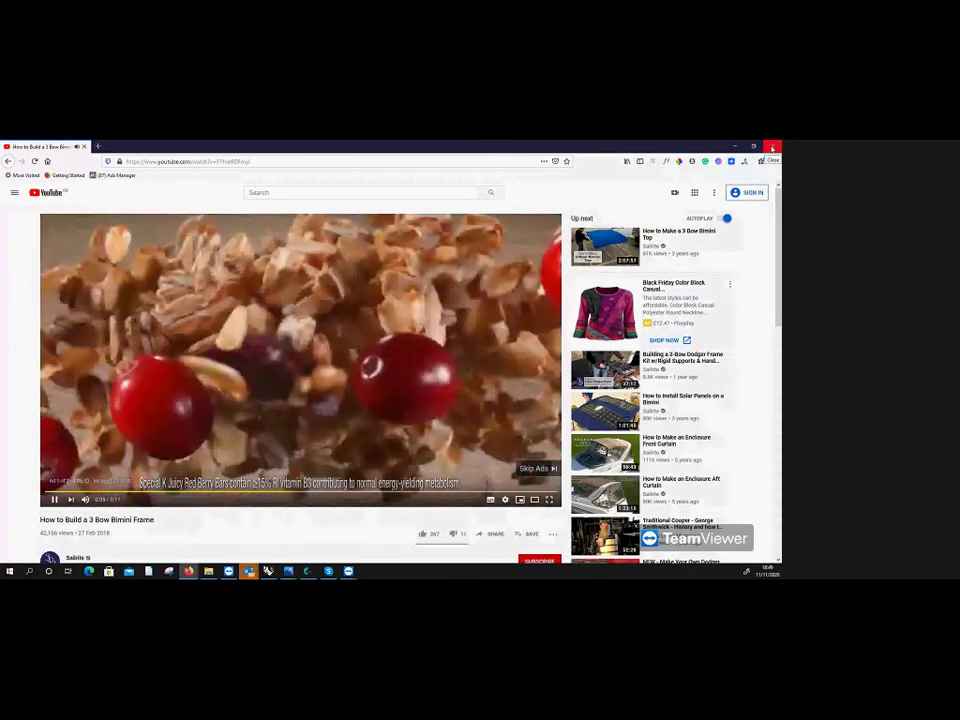
left_click(772, 148)
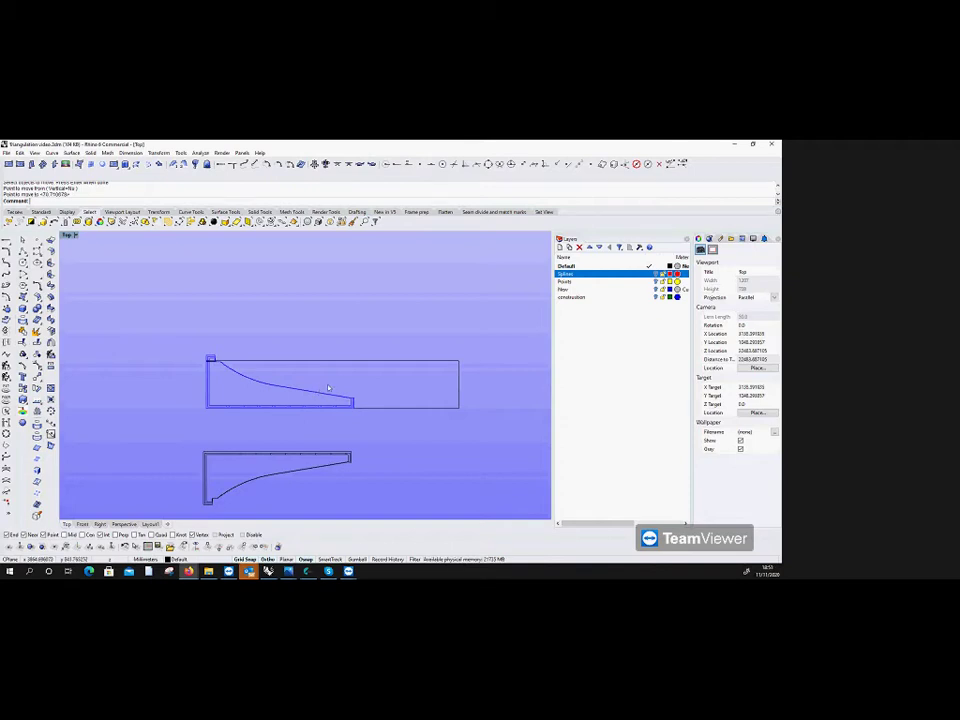
left_click(326, 396)
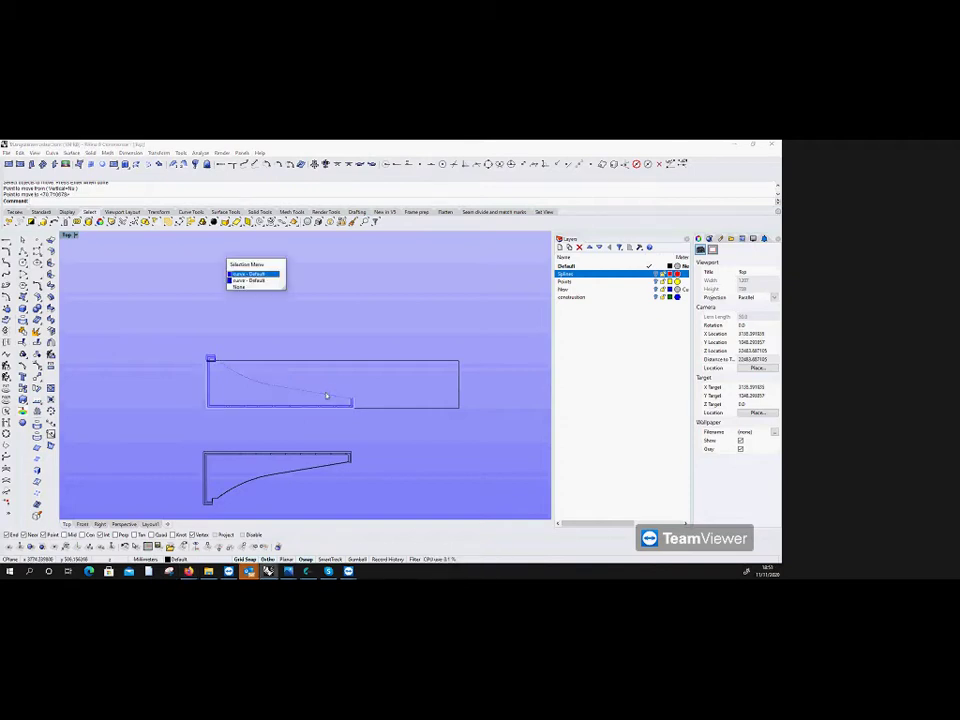
left_click(268, 289)
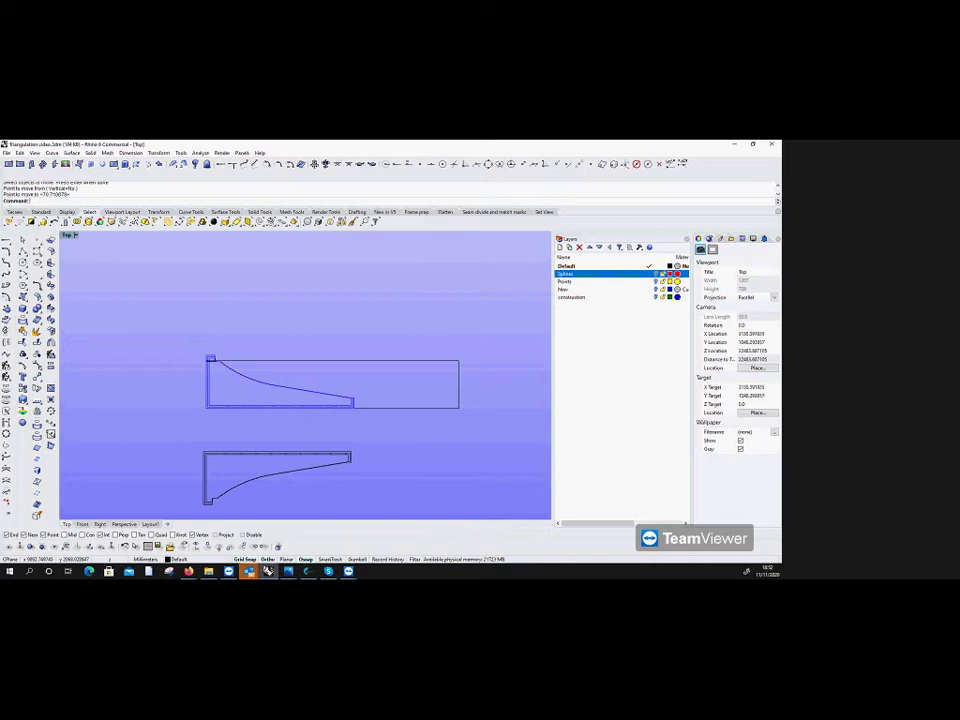
scroll(450, 470, "up", 3)
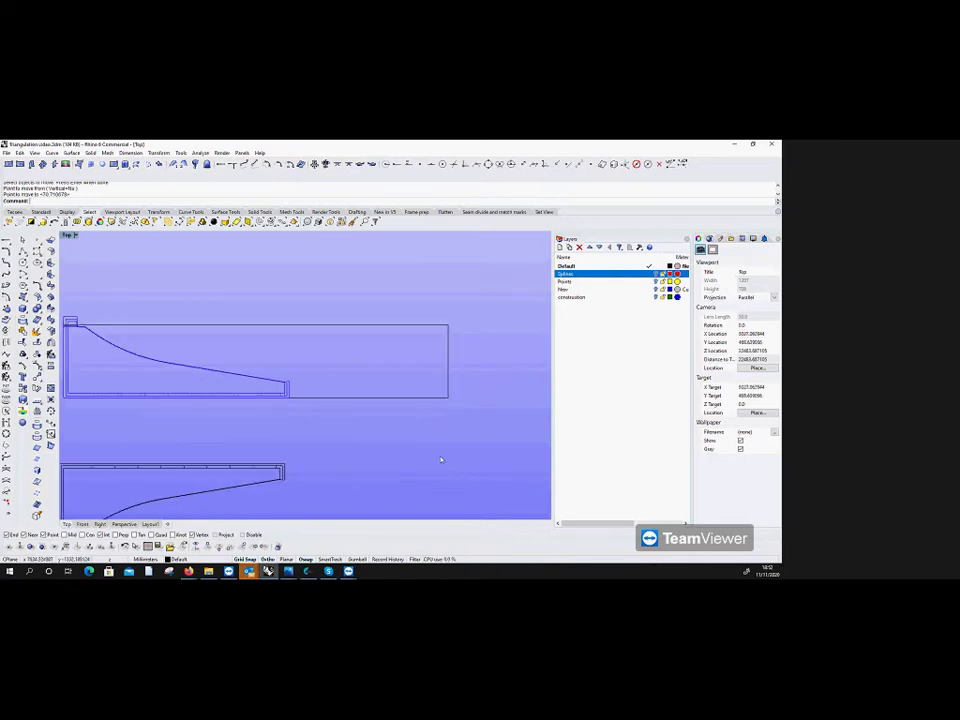
scroll(433, 407, "down", 3)
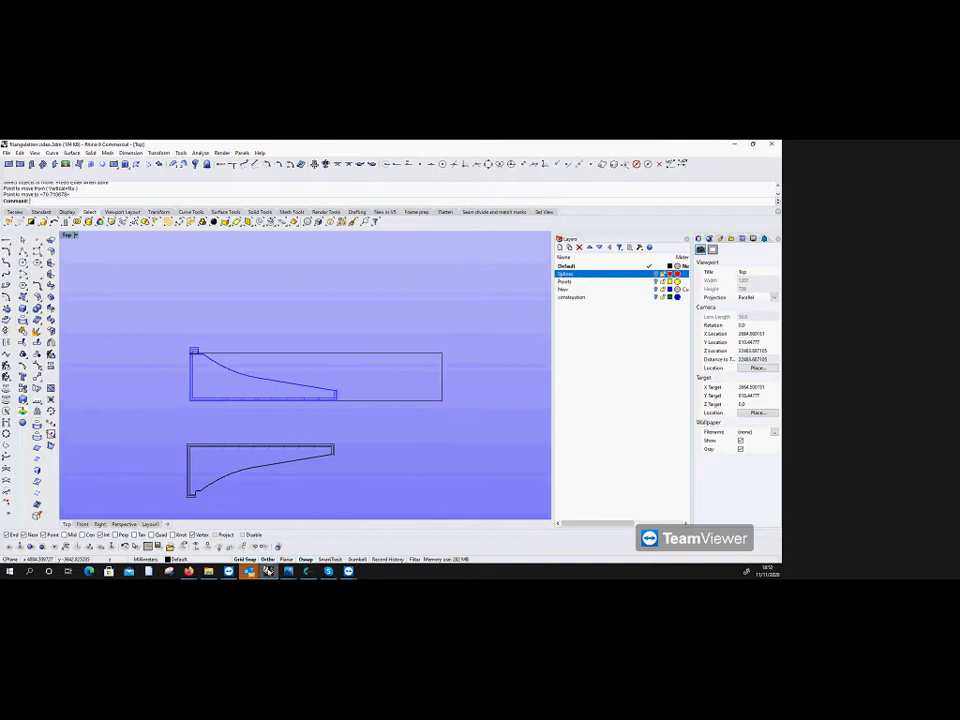
Step: Switch to the Photos app showing the hand-drawn Dufour 385 sprayhood measurements and open a new File Explorer window
left_click(268, 571)
key("alt+Tab")
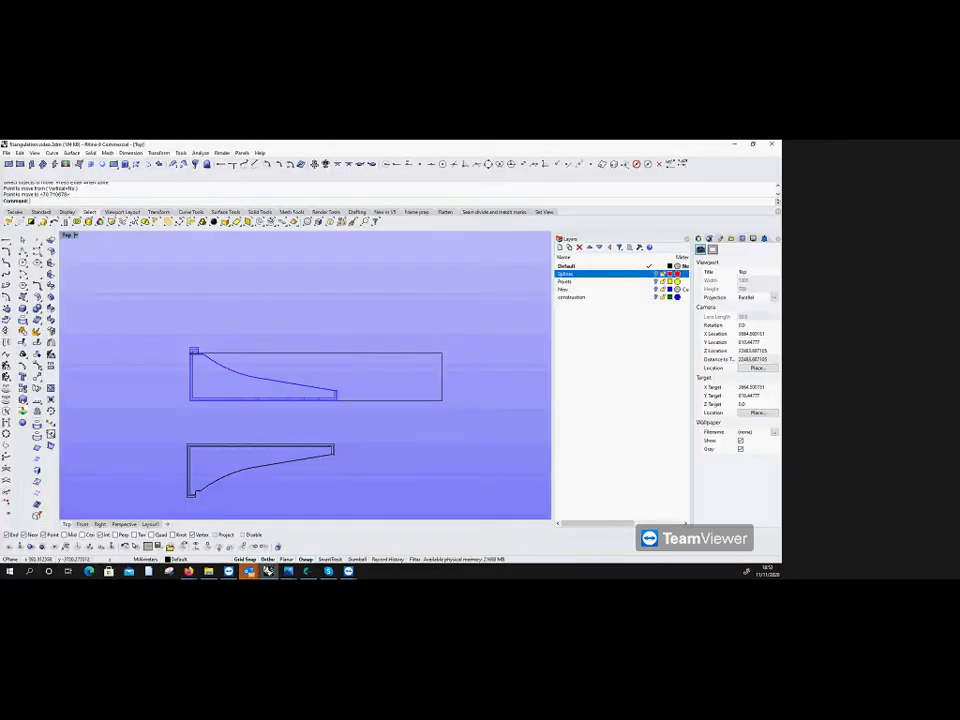
key("alt+Tab")
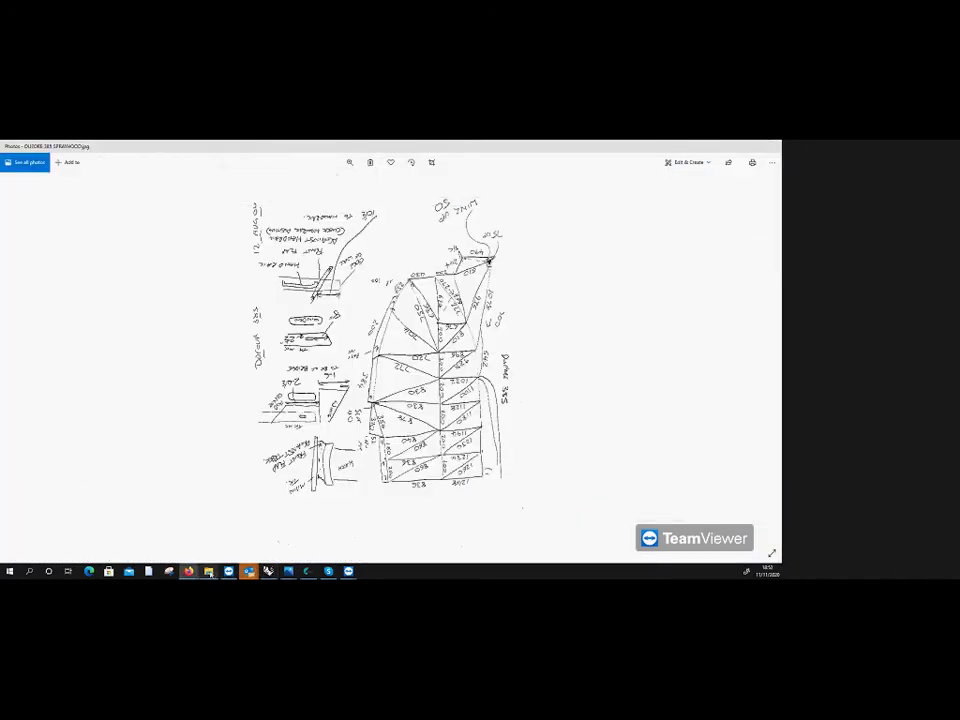
right_click(208, 571)
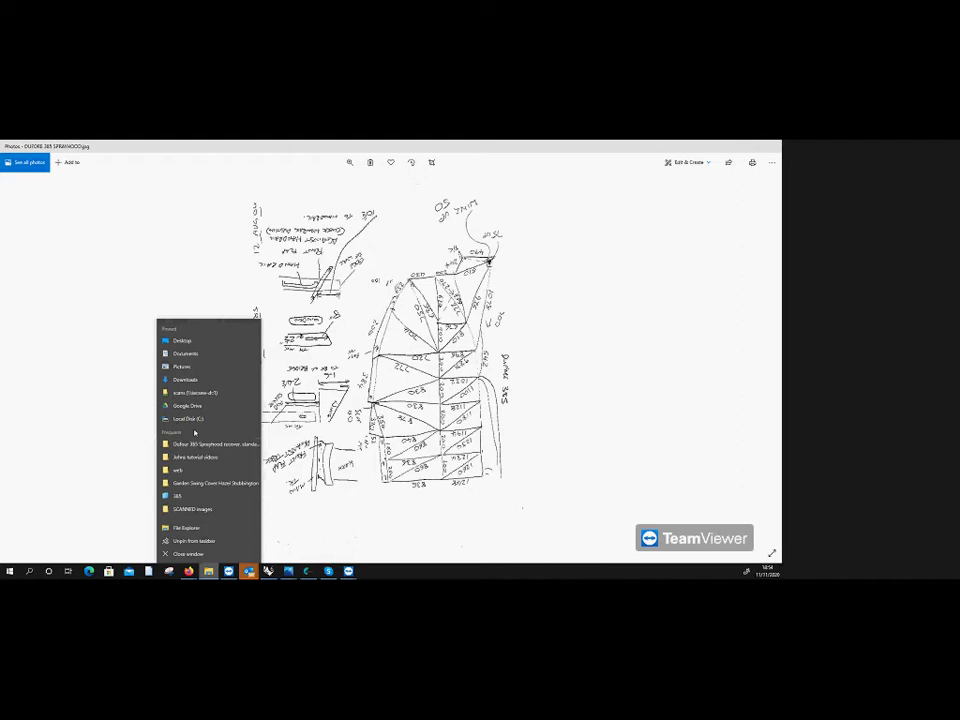
left_click(203, 528)
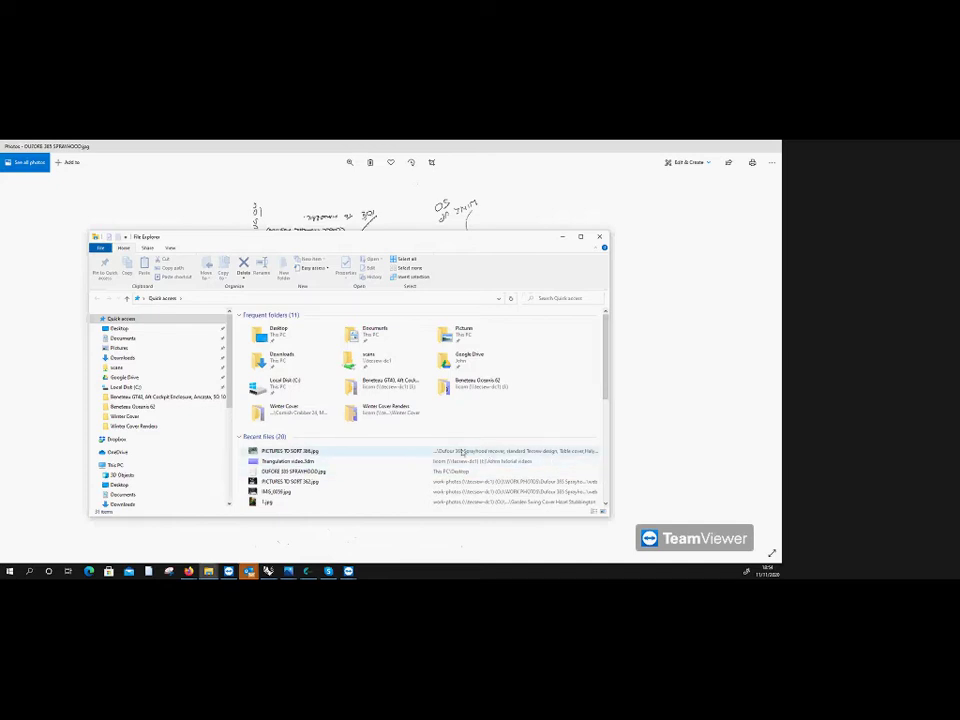
Step: Open the Beneteau Oceanis 62 folder on the licom network drive
scroll(459, 452, "down", 1)
scroll(456, 452, "down", 2)
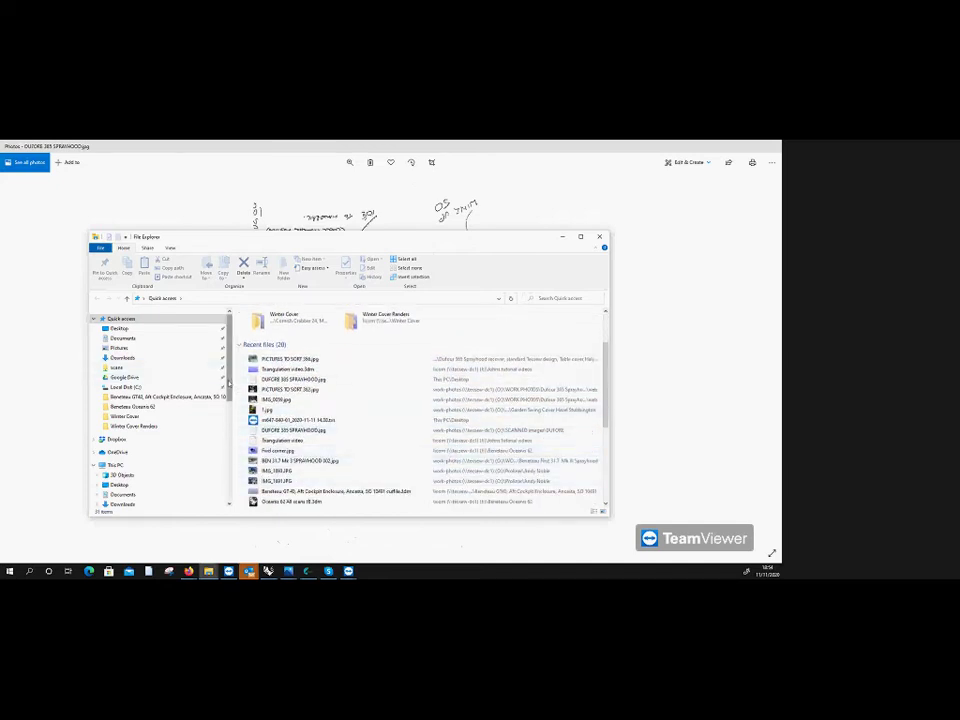
scroll(226, 400, "down", 3)
scroll(228, 420, "down", 1)
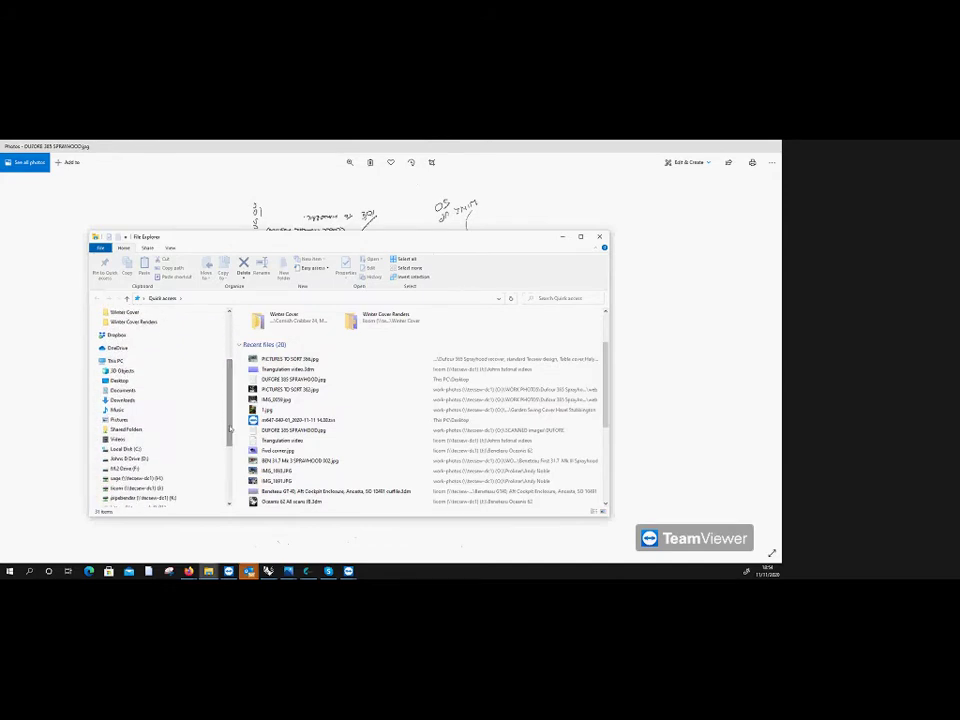
left_click(161, 490)
scroll(322, 450, "down", 10)
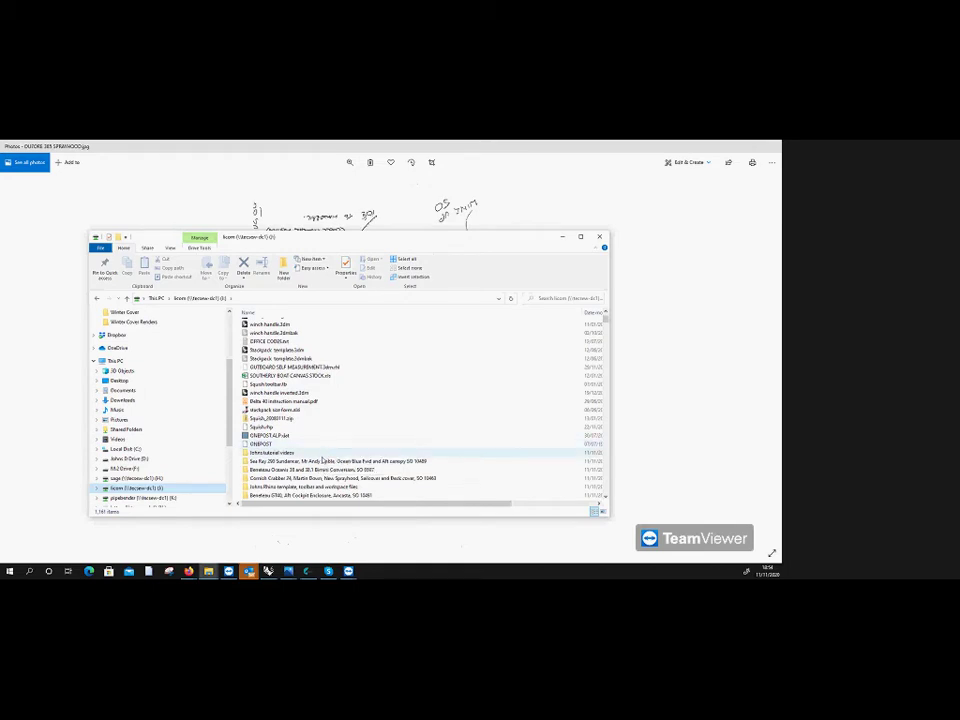
scroll(320, 470, "down", 2)
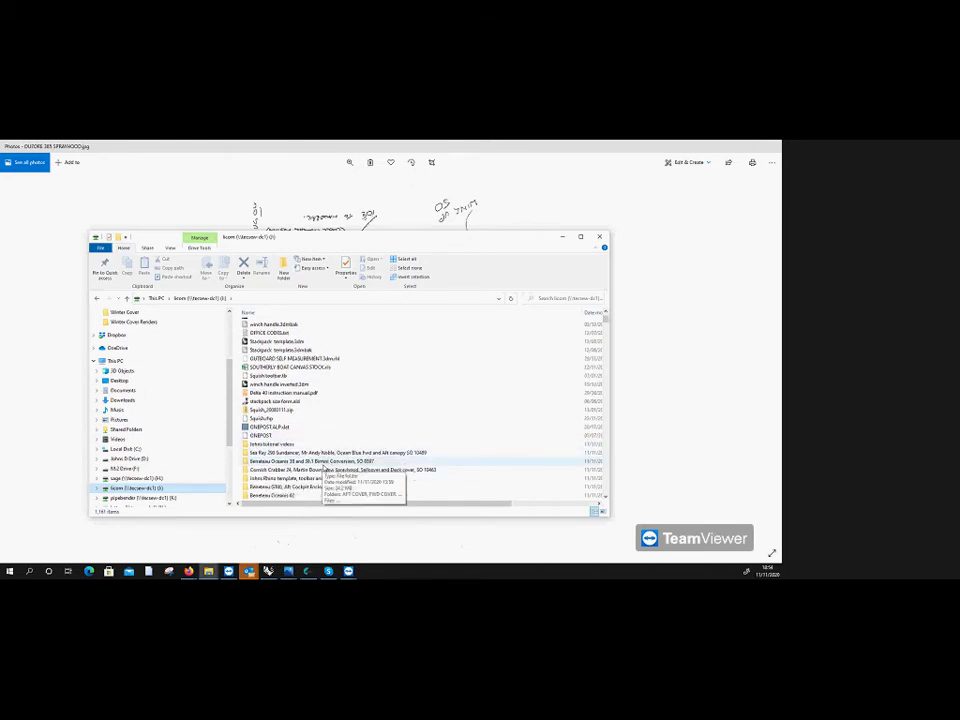
double_click(307, 487)
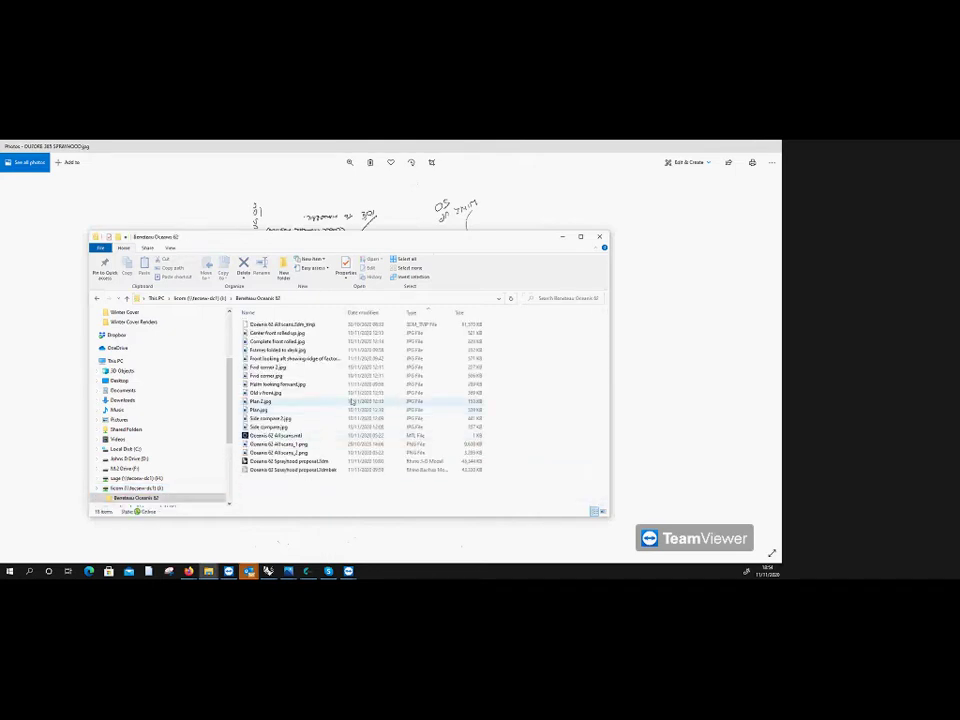
Step: Display the folder's files as extra large icons and open the old-versus-front comparison image of the sprayhood
right_click(437, 399)
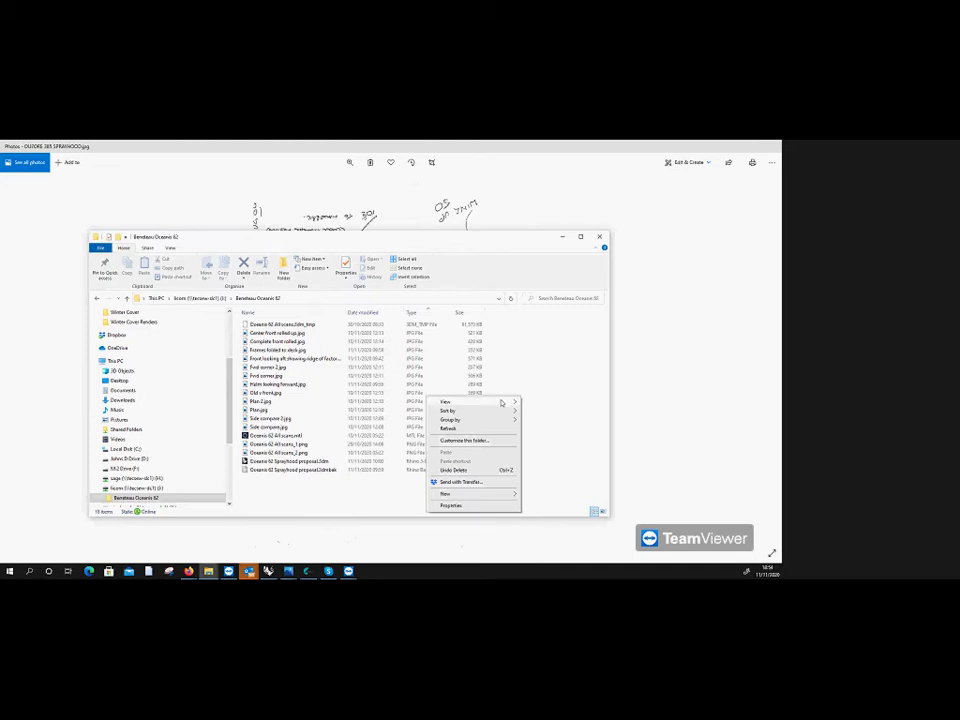
mouse_move(446, 403)
left_click(557, 410)
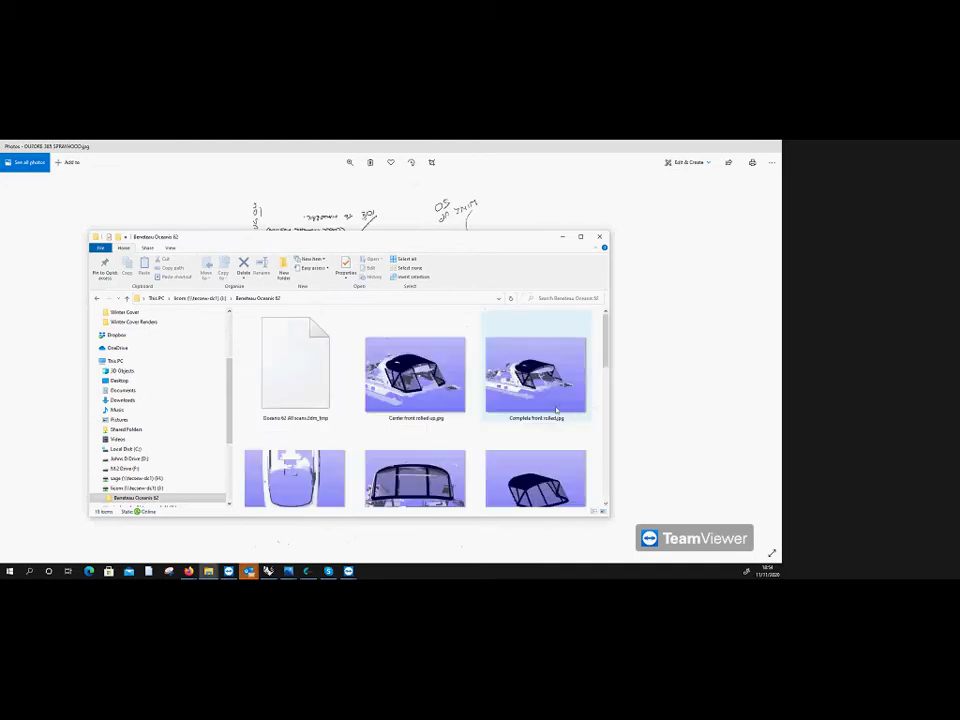
scroll(437, 435, "down", 5)
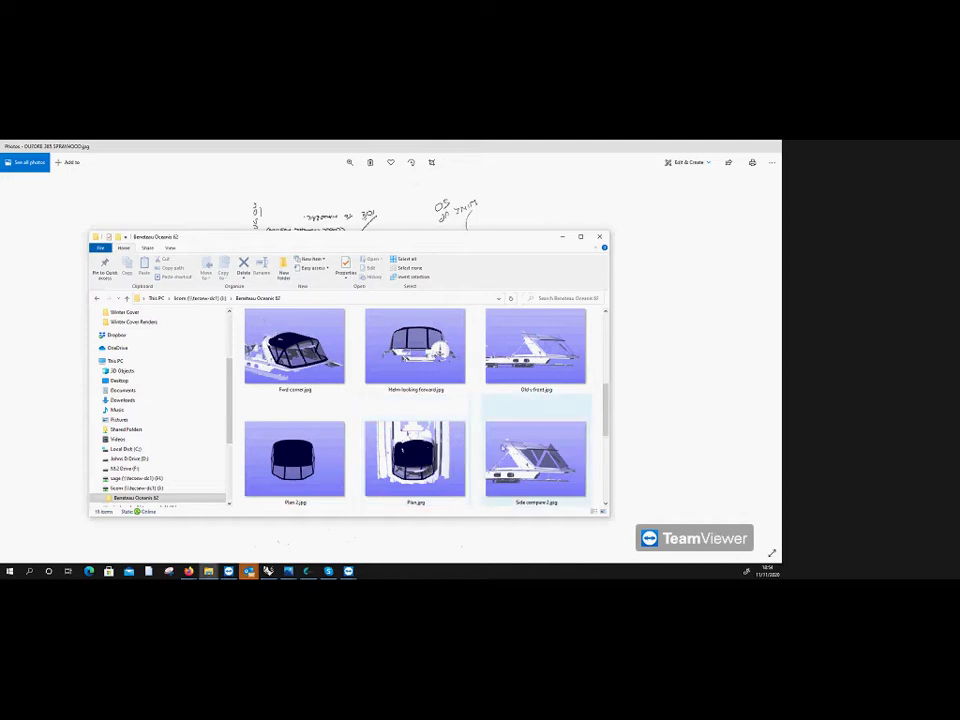
double_click(535, 345)
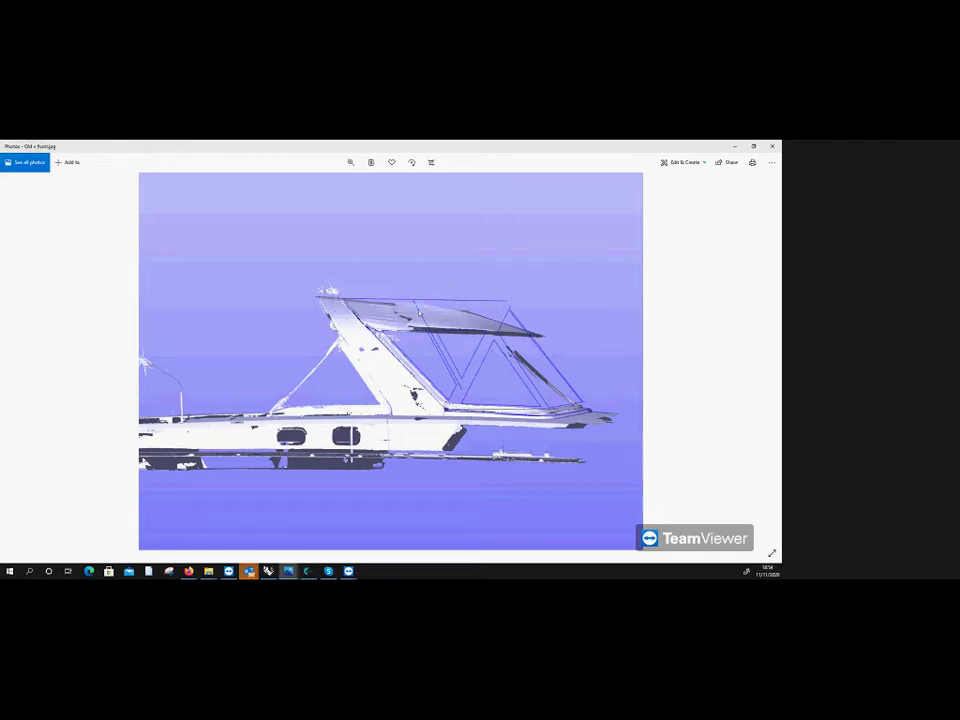
Step: Examine the Beneteau Oceanis 62 sprayhood renders, including the plan, side comparison, helm, folded frame and rolled-up front views
key("Right")
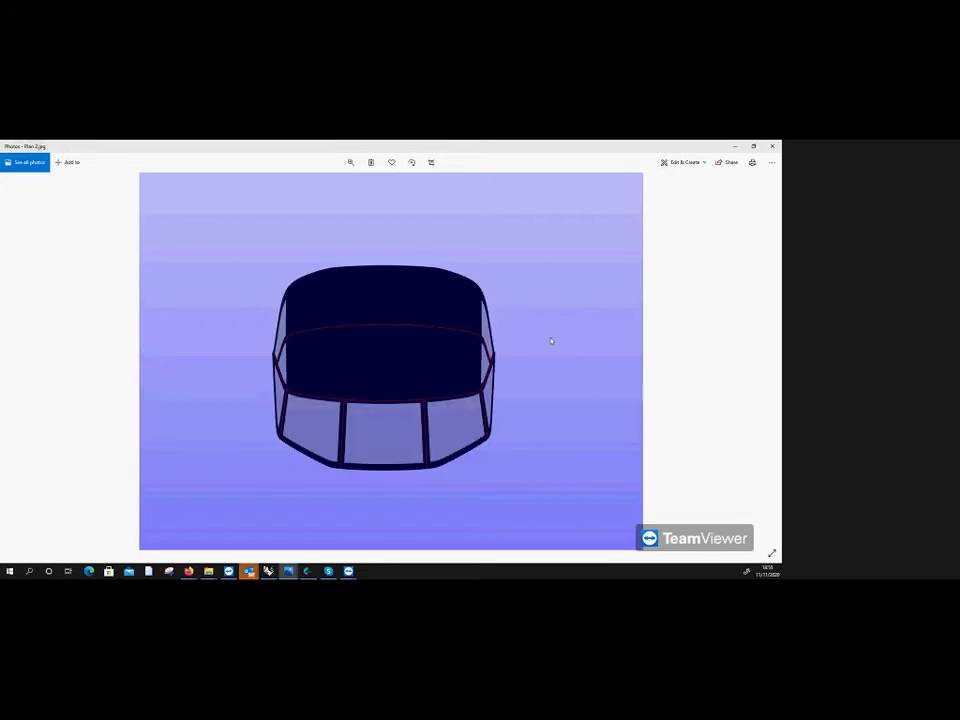
key("Right")
key("Right")
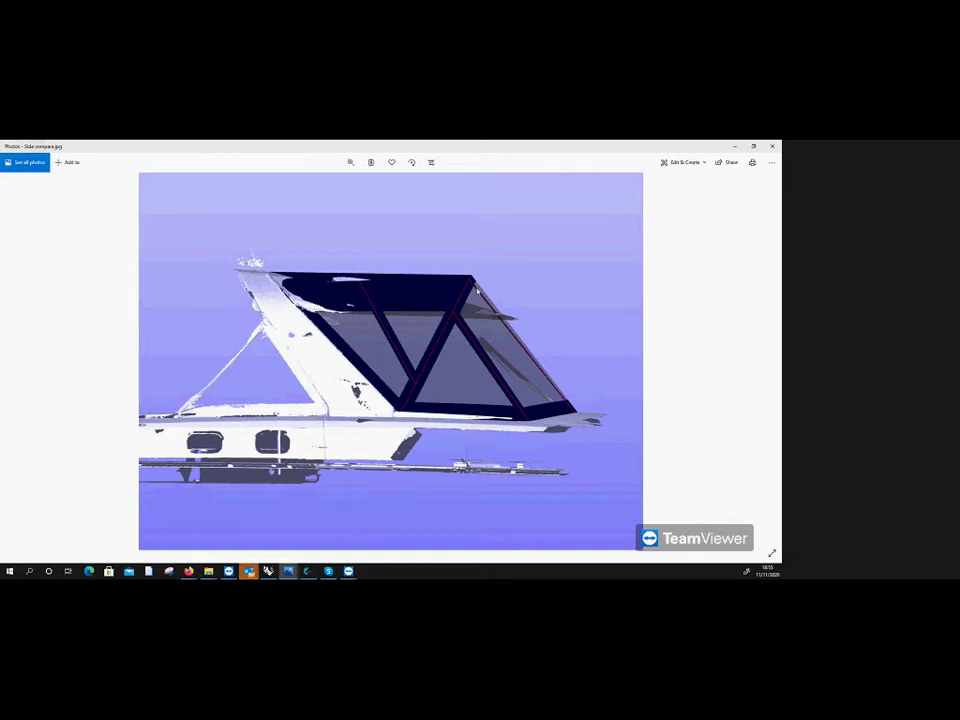
key("Right")
key("Right")
key("Right")
key("Right")
key("Right")
key("Right")
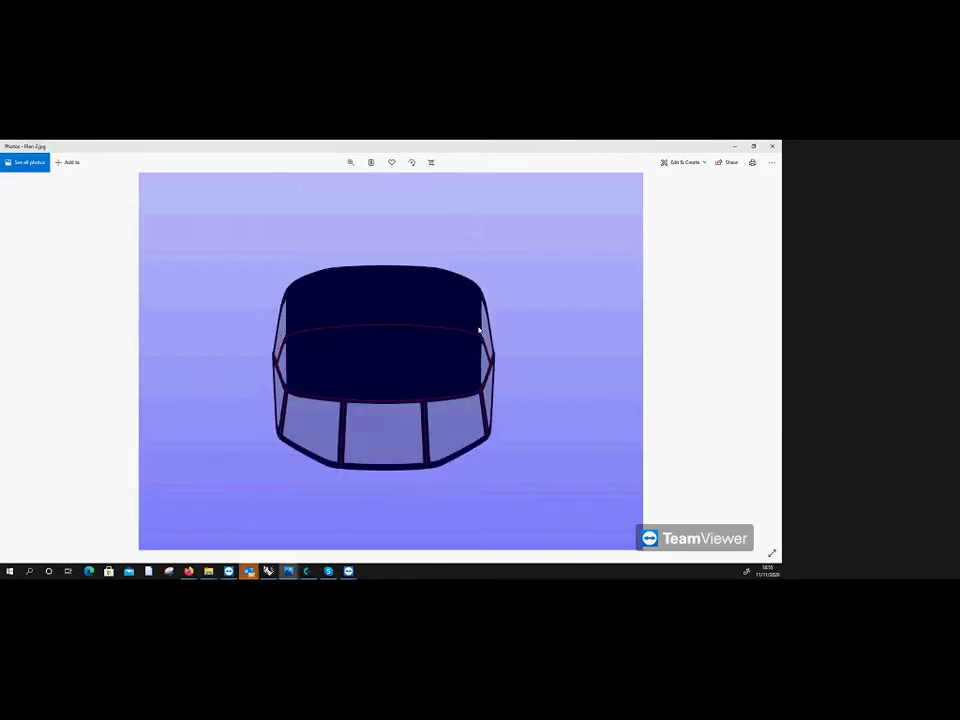
key("Right")
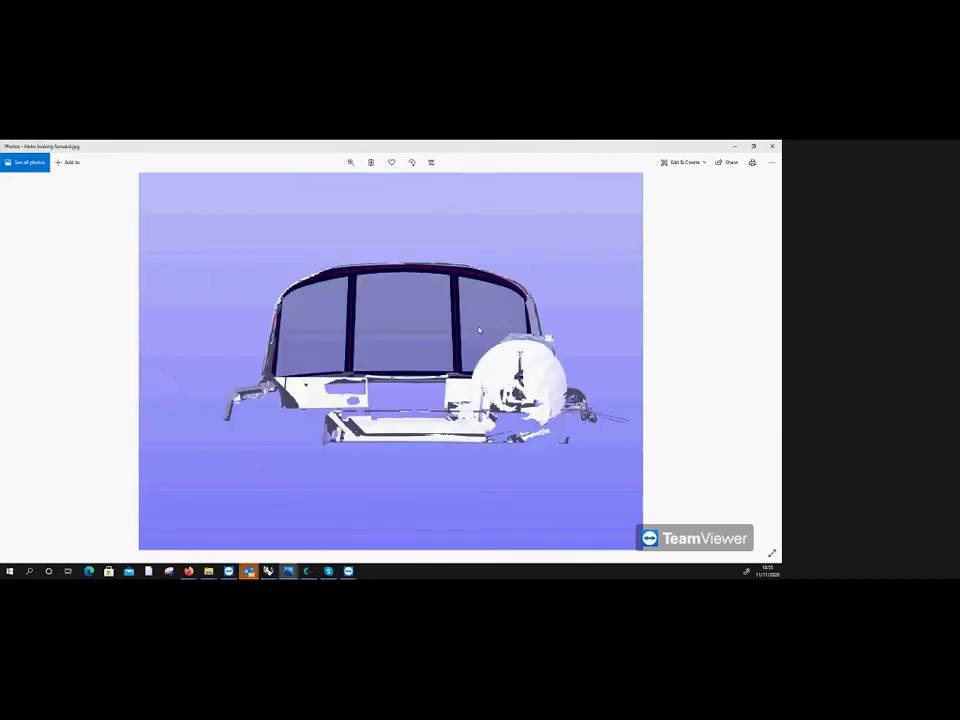
key("Right")
key("Right")
key("Right")
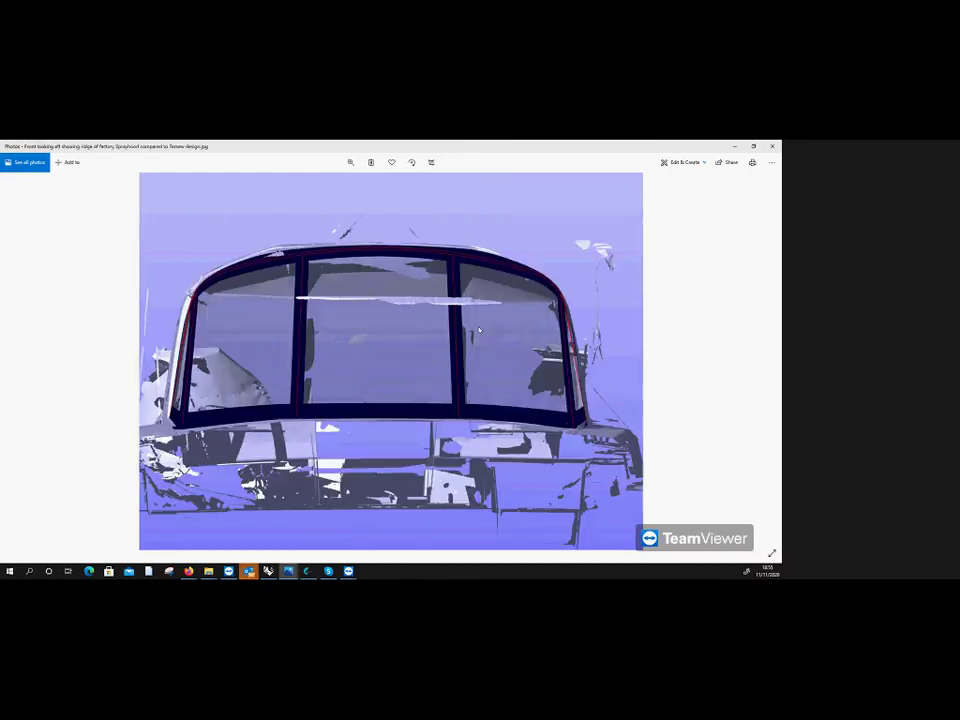
key("Right")
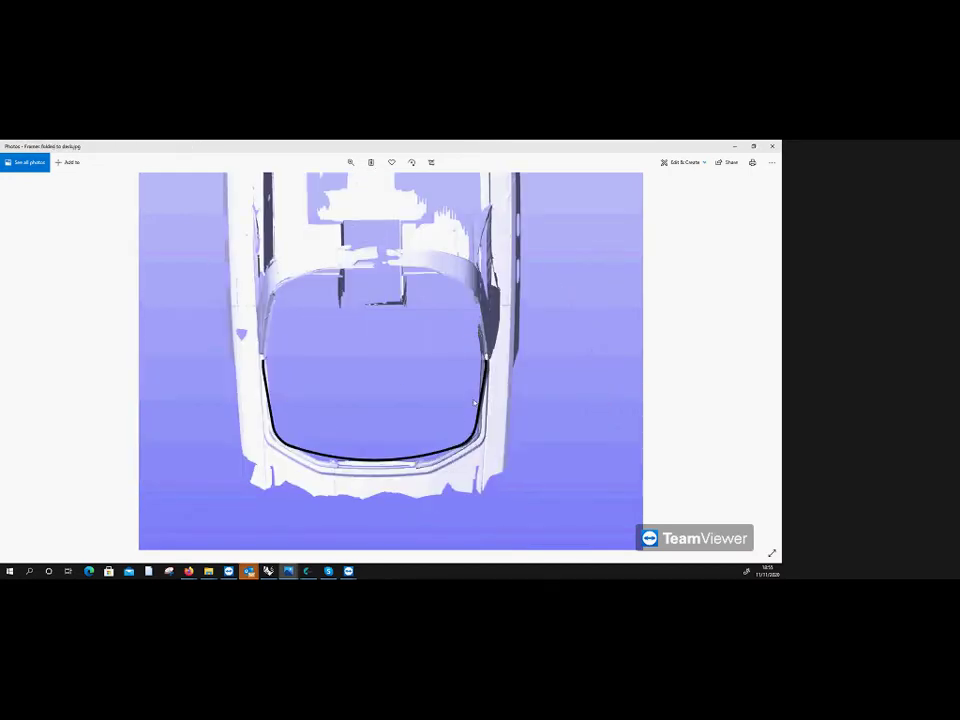
key("Right")
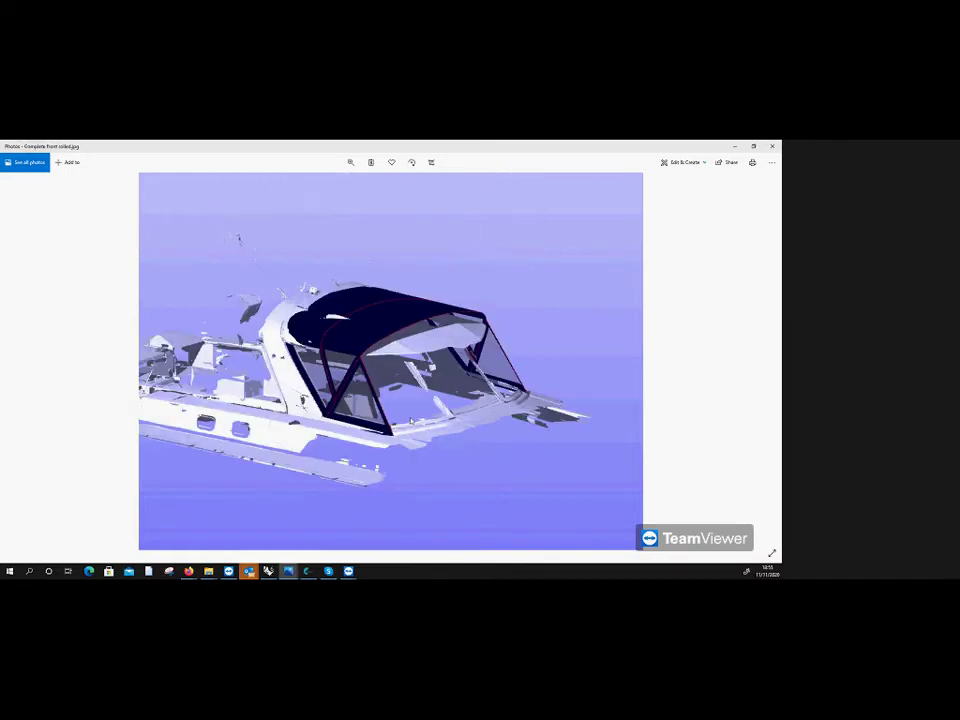
key("Right")
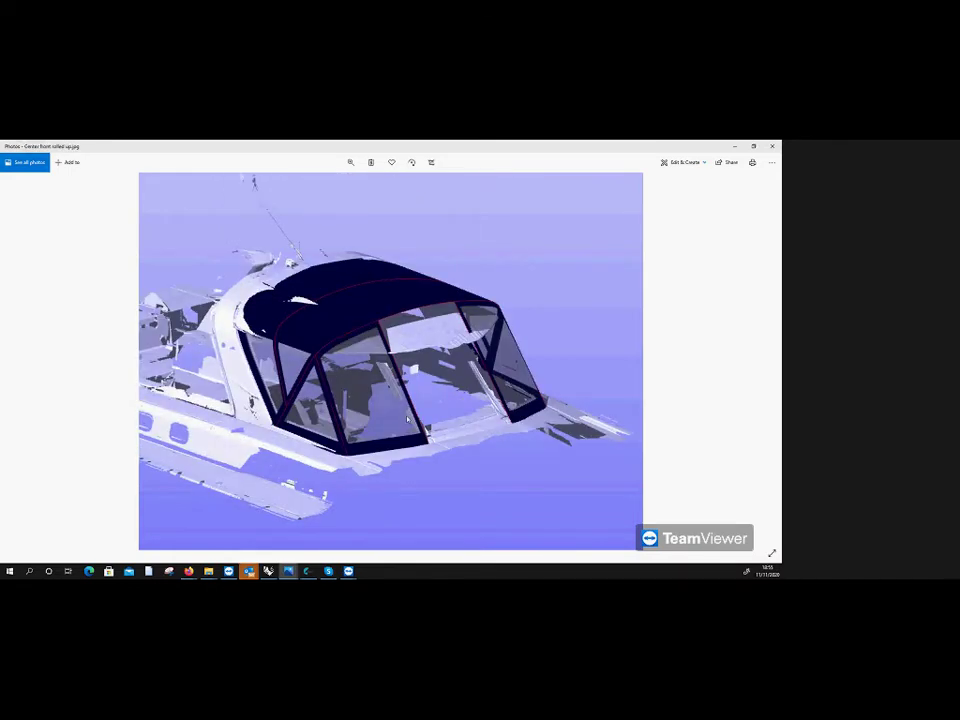
key("Right")
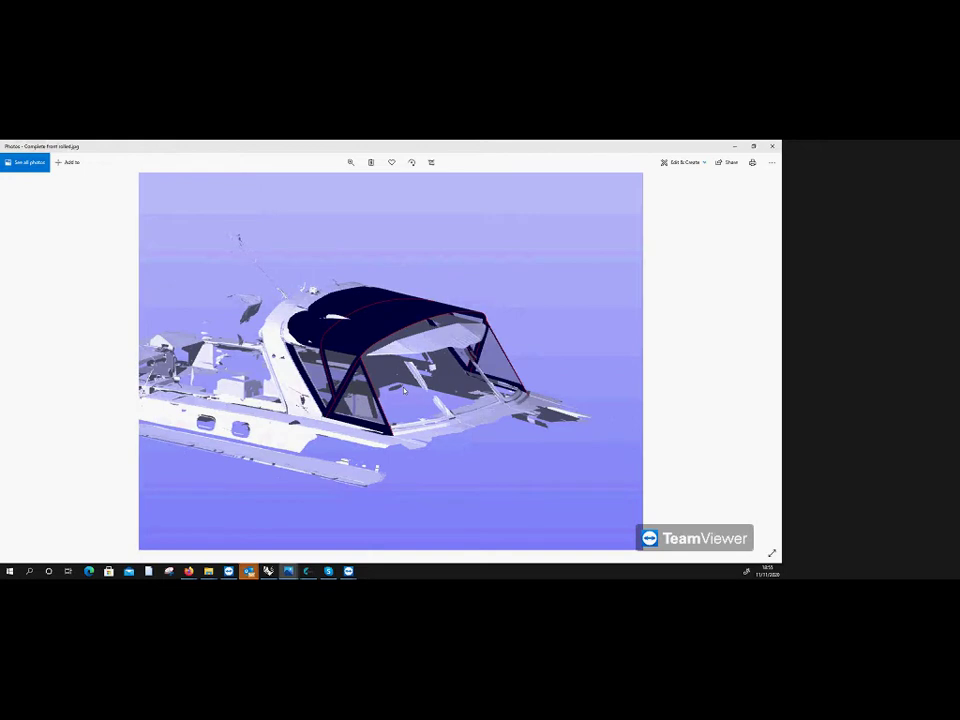
key("Left")
key("Right")
key("Right")
key("Right")
key("Right")
key("Right")
key("Right")
key("Right")
key("Right")
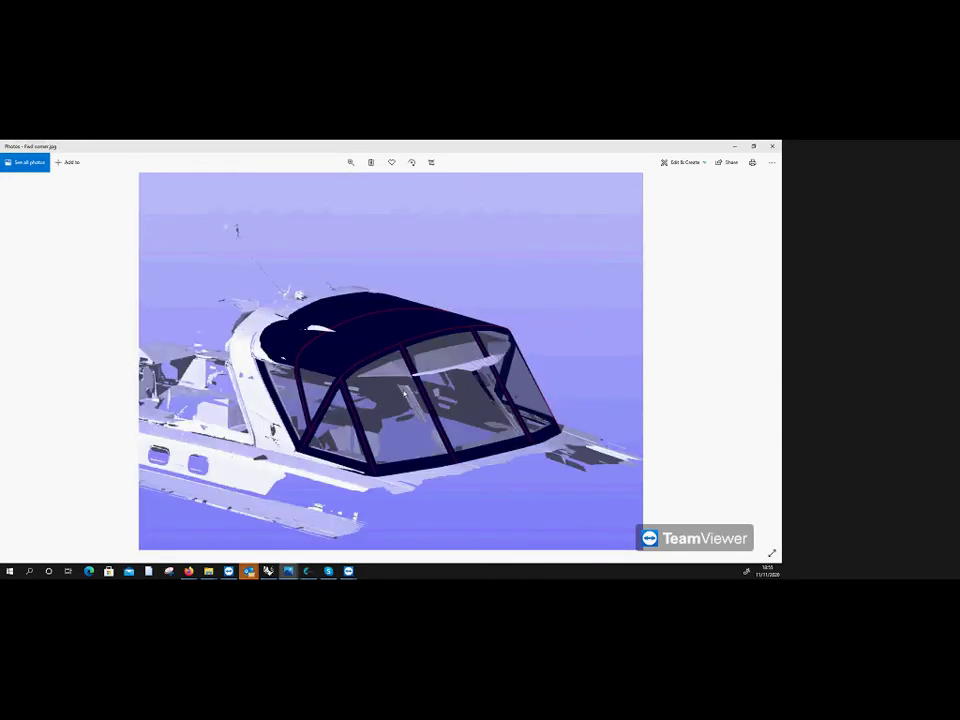
key("Right")
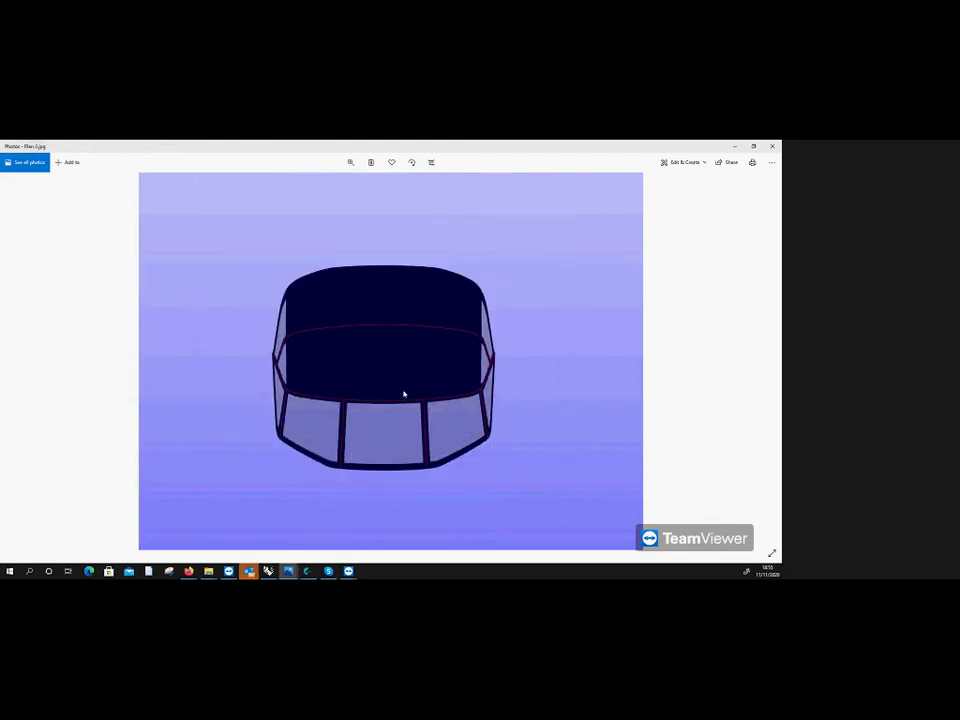
key("Right")
key("Left")
key("Right")
key("Left")
key("Left")
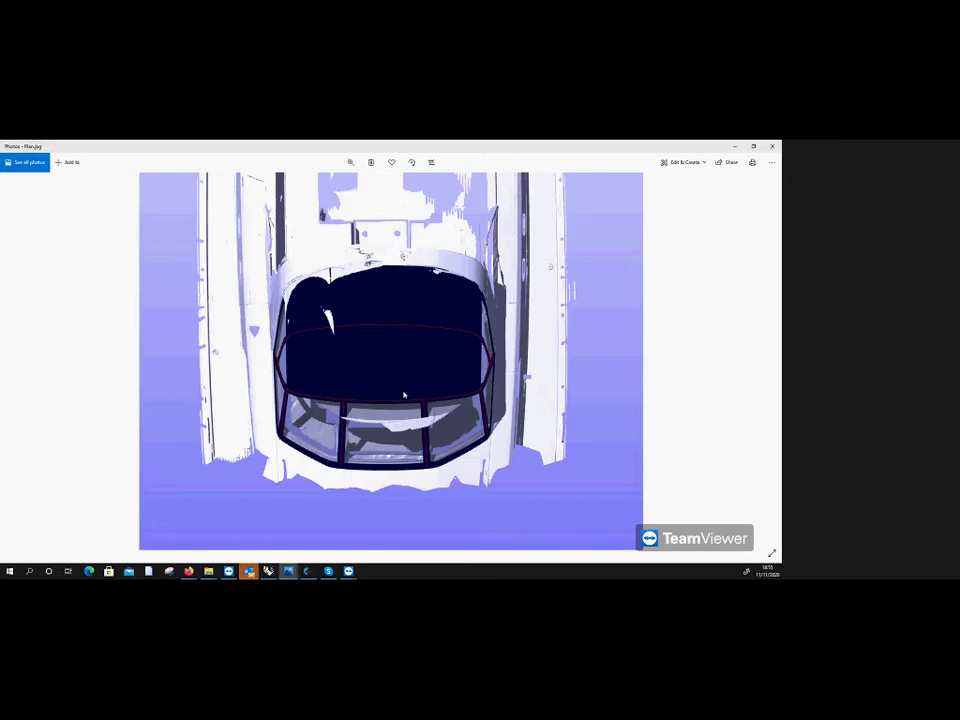
key("Left")
key("Left")
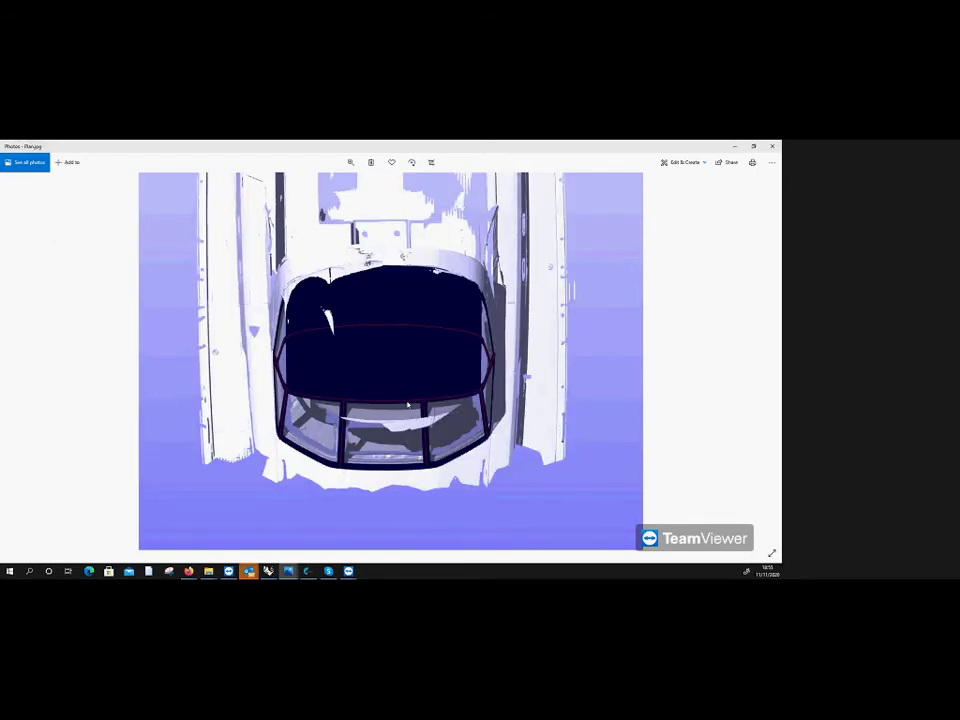
key("Right")
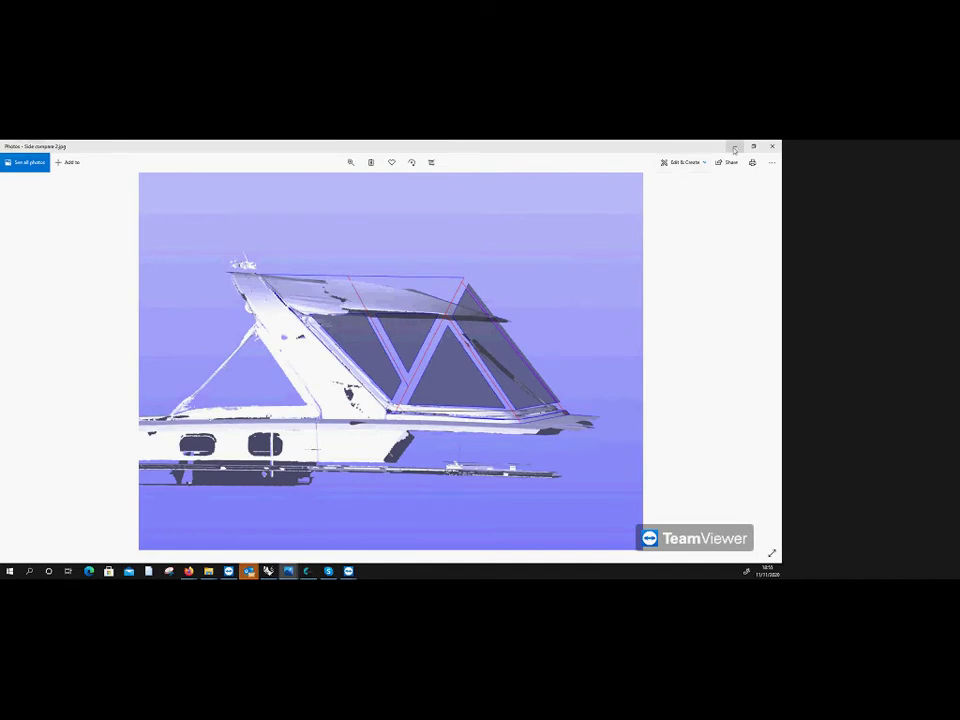
Step: Leave the image viewer and open the Beneteau GT40 Aft Cockpit Enclosure folder on the licom drive, showing its files as extra large icons
left_click(734, 148)
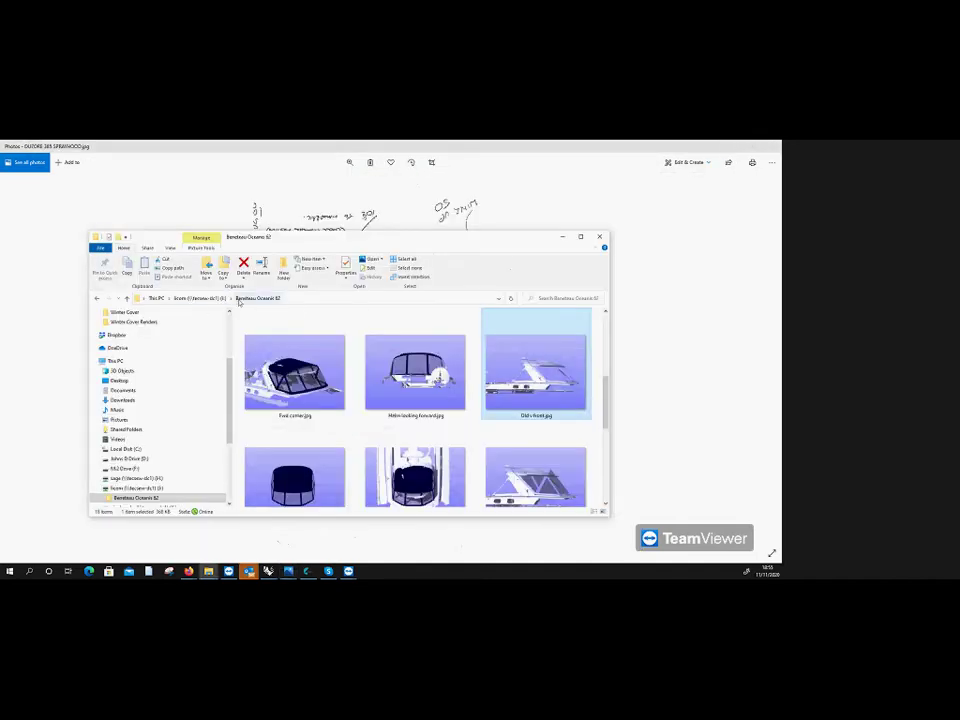
left_click(96, 301)
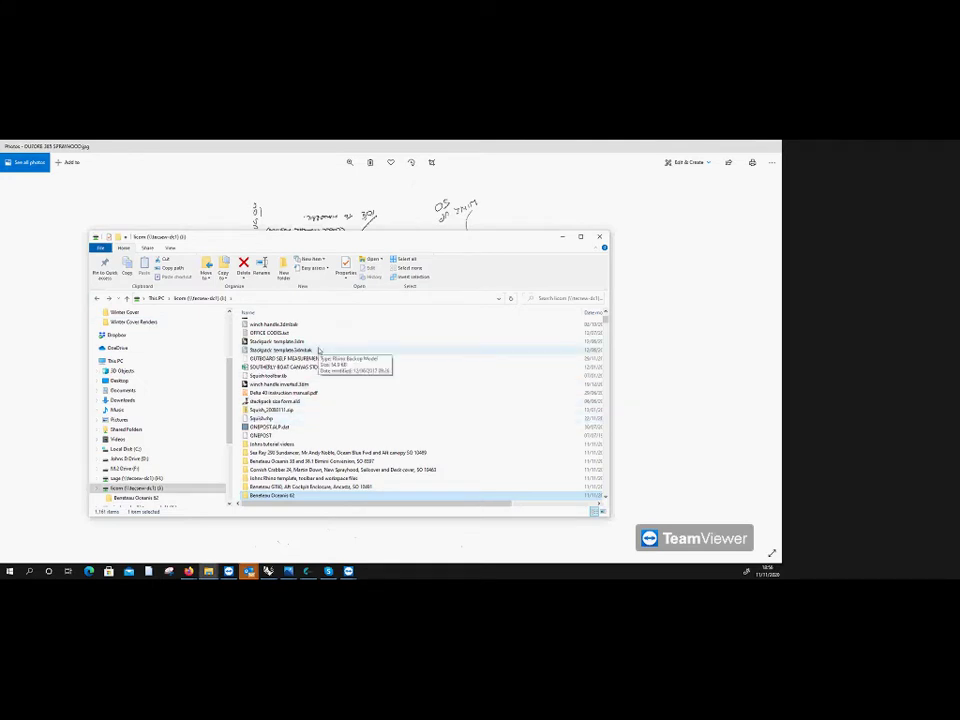
double_click(311, 486)
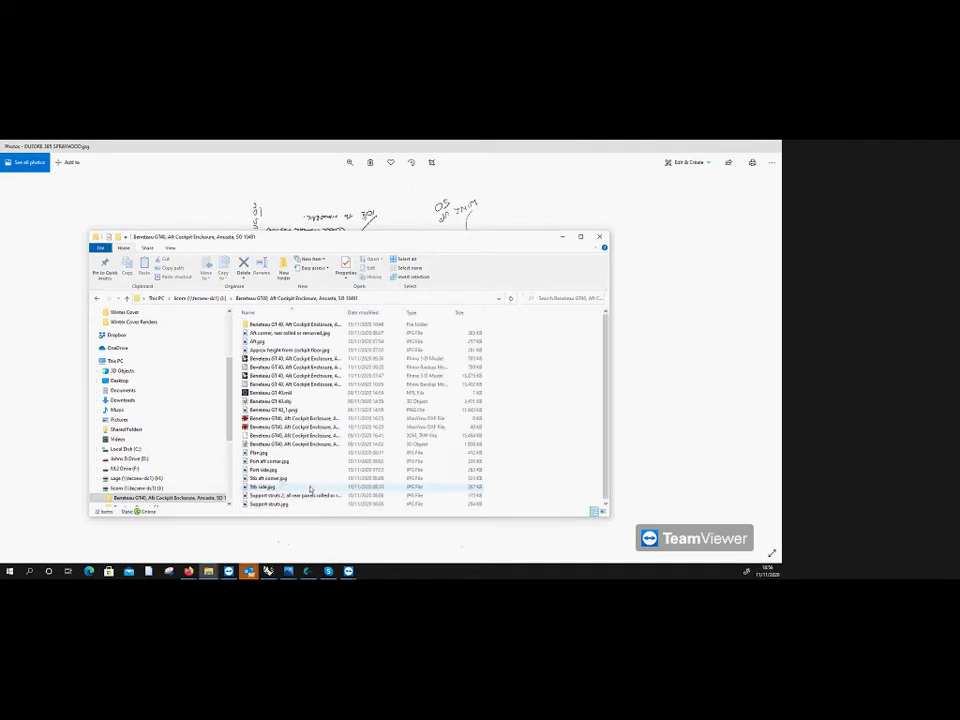
right_click(550, 432)
mouse_move(535, 431)
left_click(590, 441)
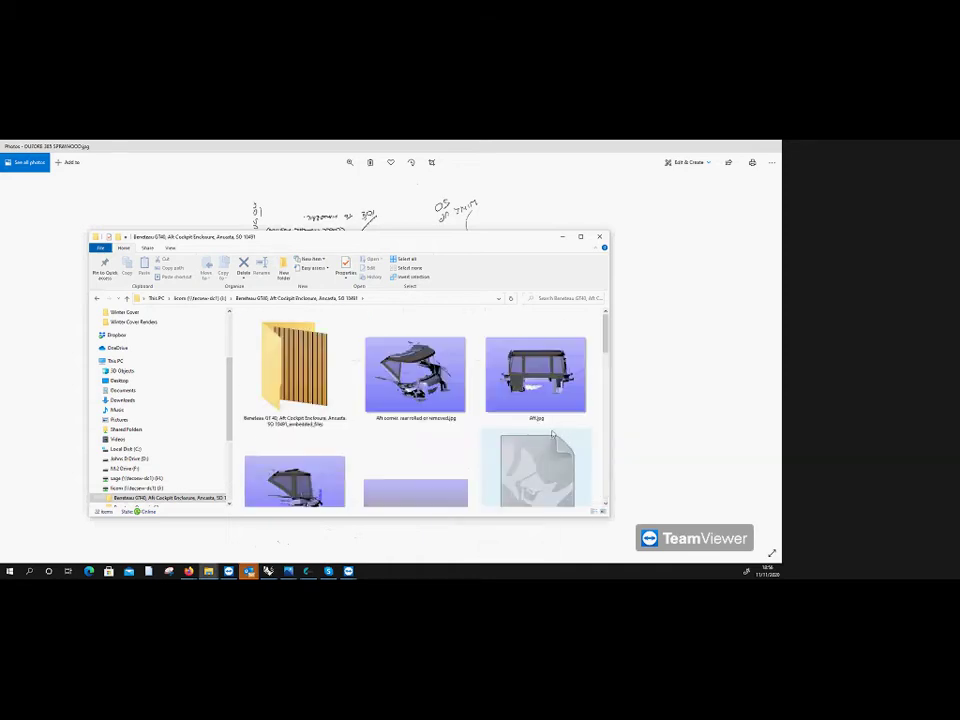
Step: View the GT40 enclosure renders from Stb aft corner.jpg through the starboard side to the support struts, closing the viewer when done
left_click_drag(604, 335, 618, 469)
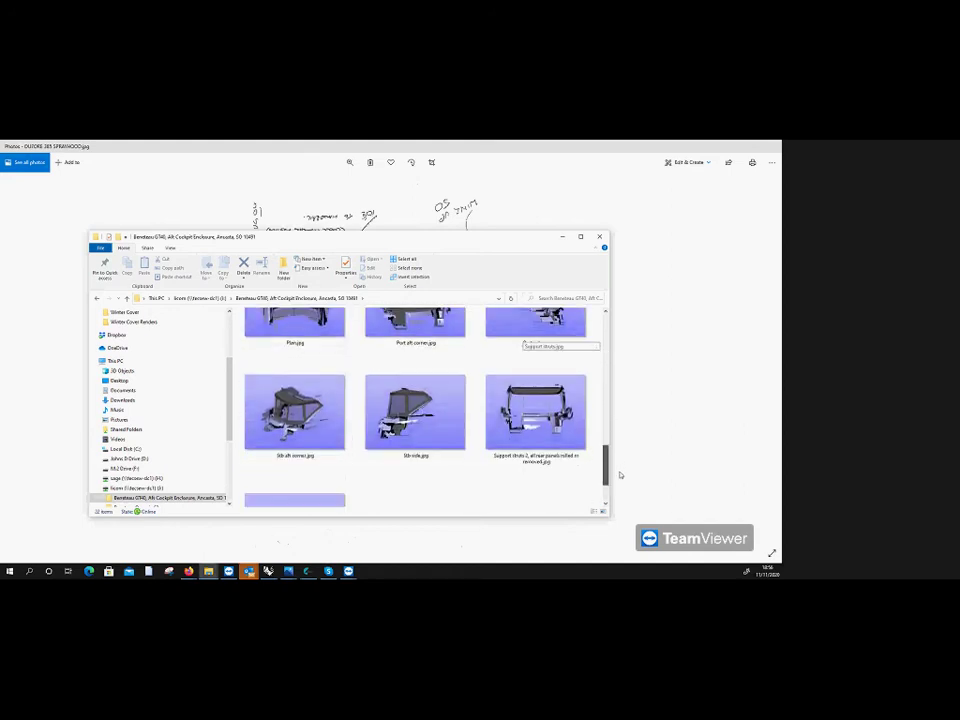
double_click(308, 428)
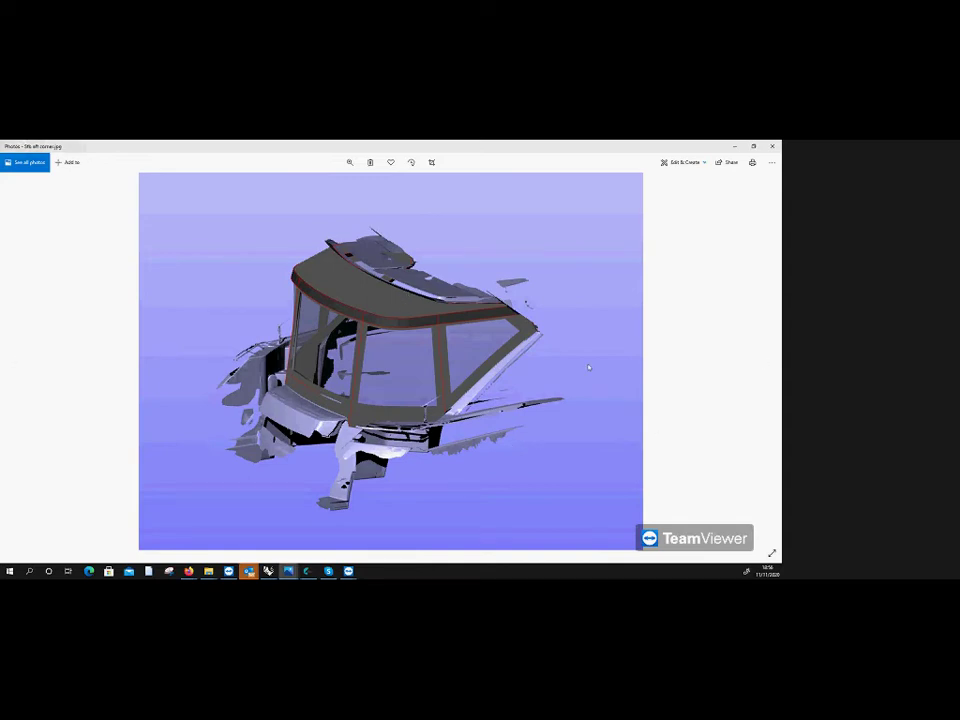
left_click(763, 363)
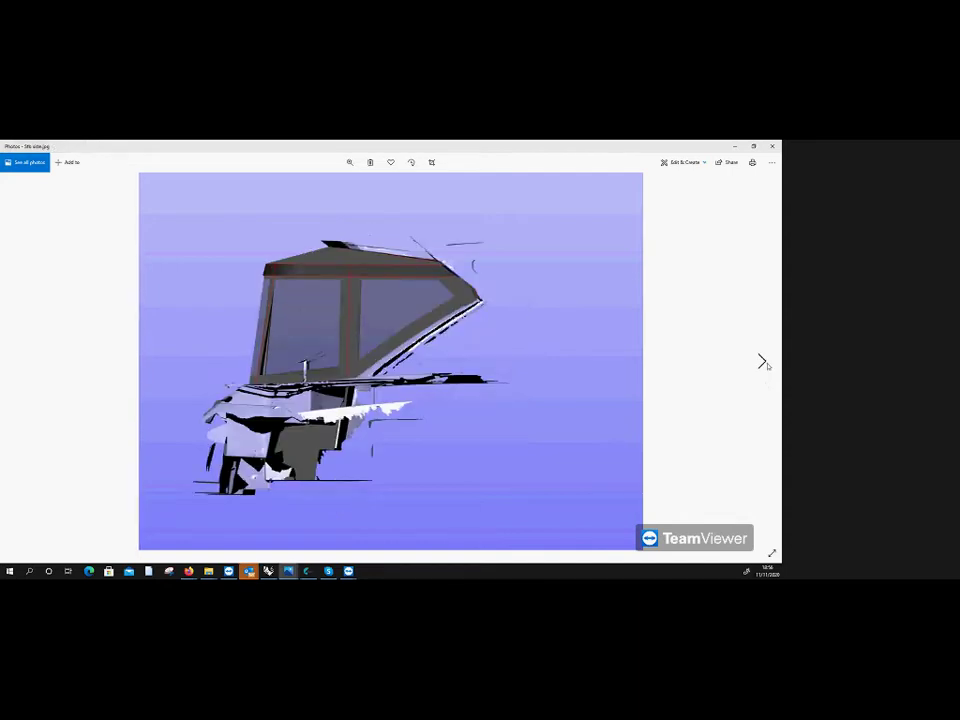
left_click(762, 362)
left_click(765, 364)
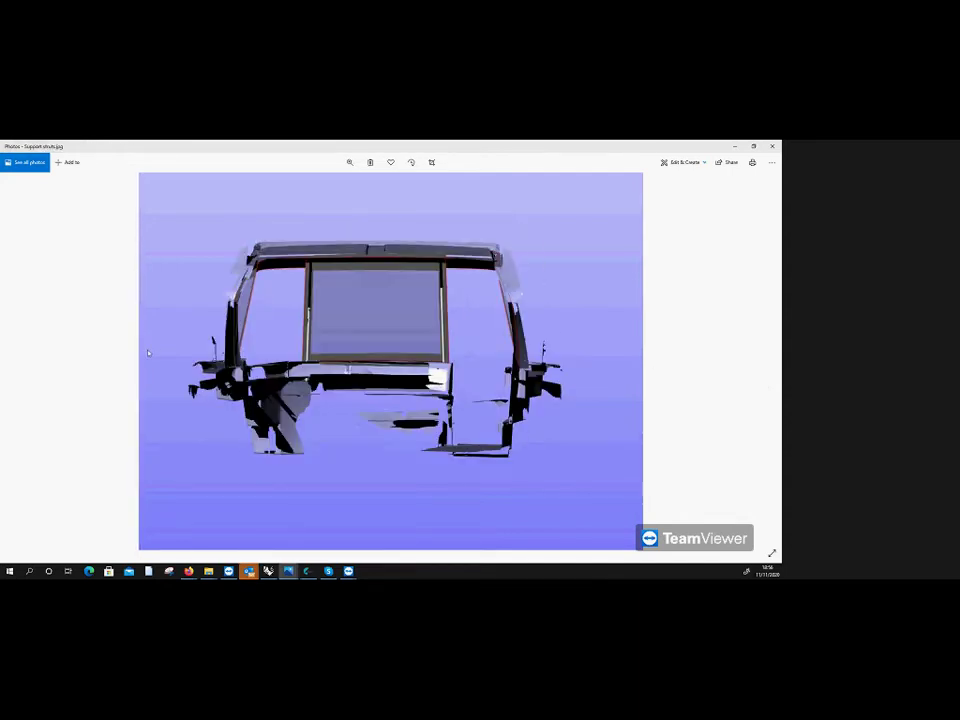
left_click(772, 146)
Step: Open the main Beneteau GT 40 Aft Cockpit Enclosure 3dm model in Rhino and maximize its window
left_click_drag(605, 455, 605, 371)
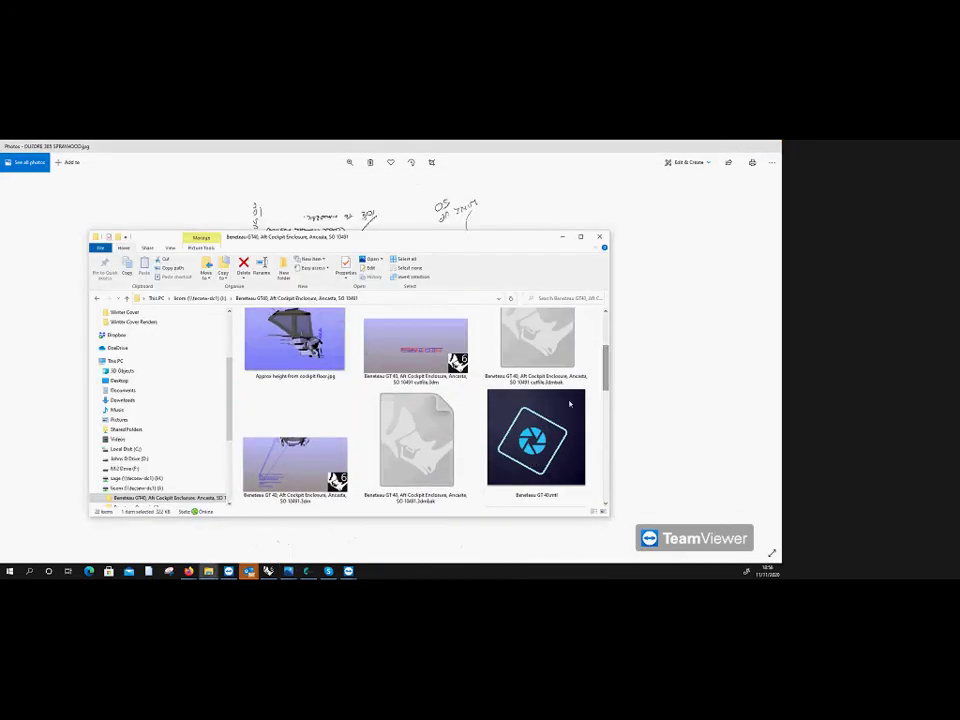
left_click(285, 455)
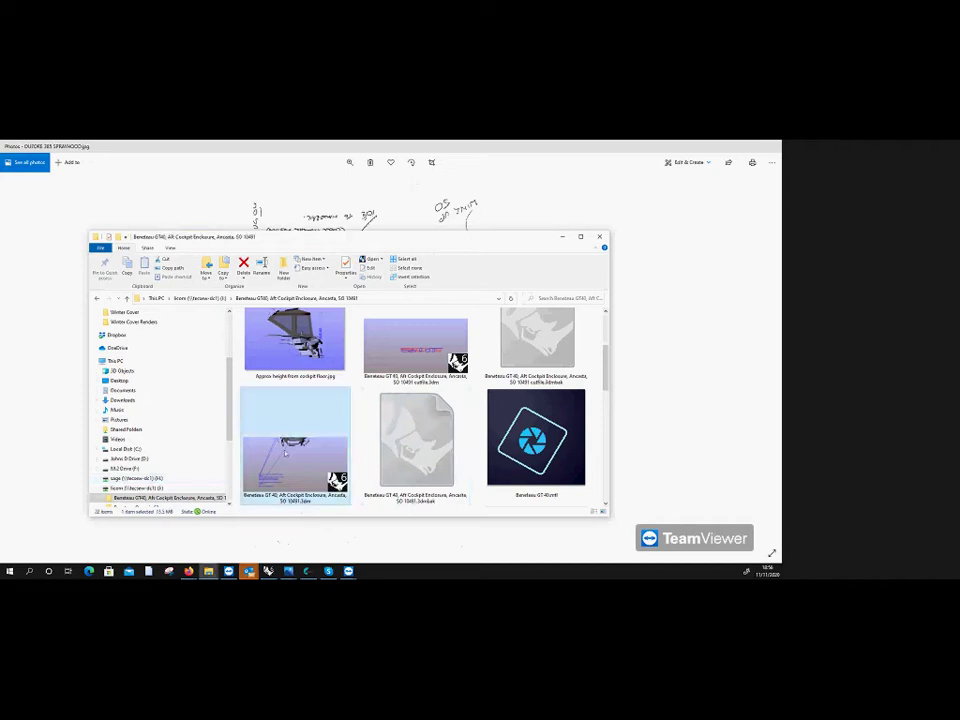
double_click(272, 413)
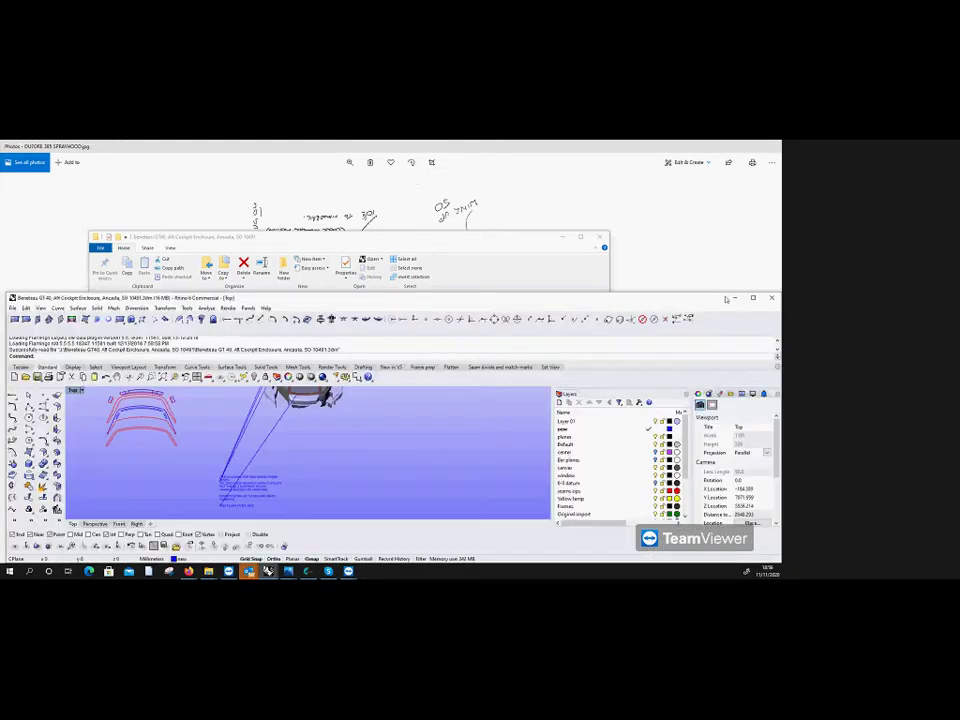
left_click(753, 298)
scroll(305, 311, "down", 3)
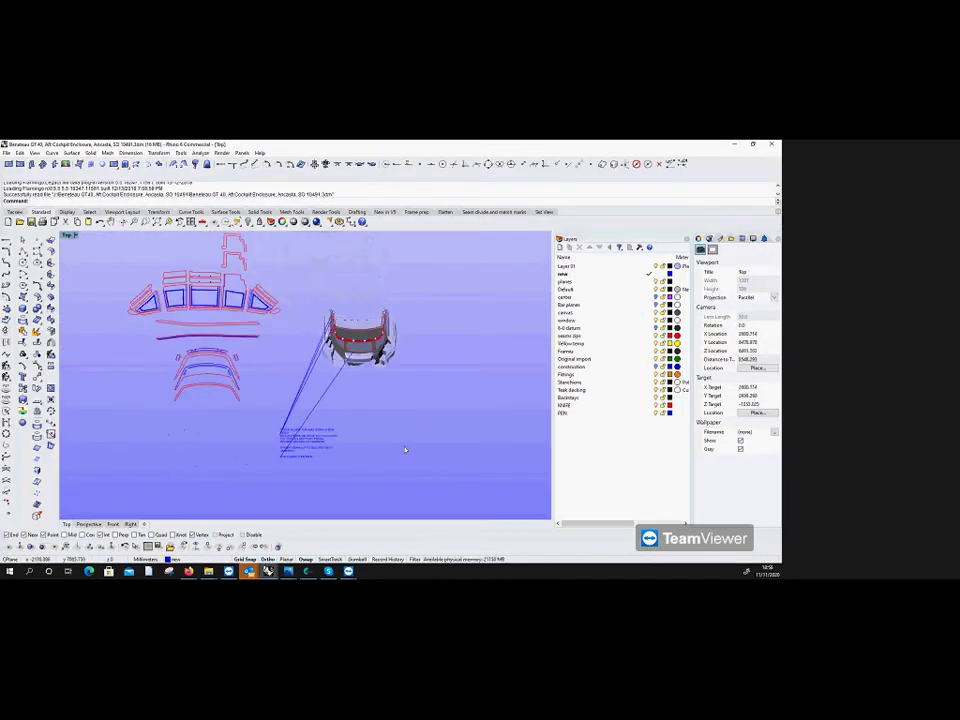
Step: View the flat cutting patterns beside the enclosure, then reopen the main Beneteau GT 40 Aft Cockpit Enclosure 3dm model
scroll(269, 341, "up", 4)
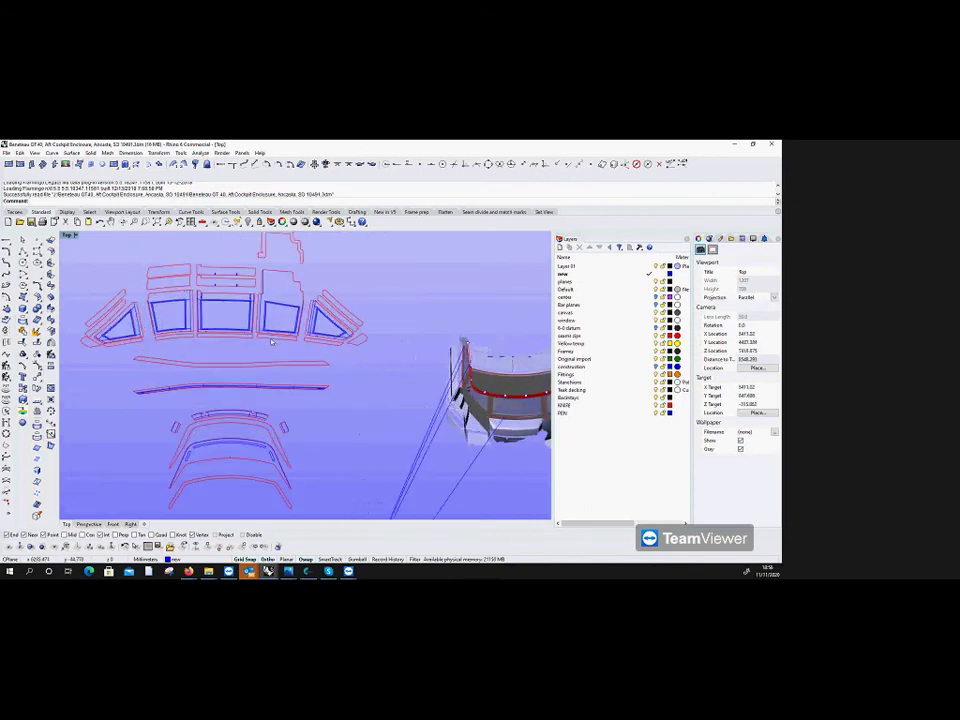
scroll(269, 341, "down", 3)
scroll(280, 335, "up", 5)
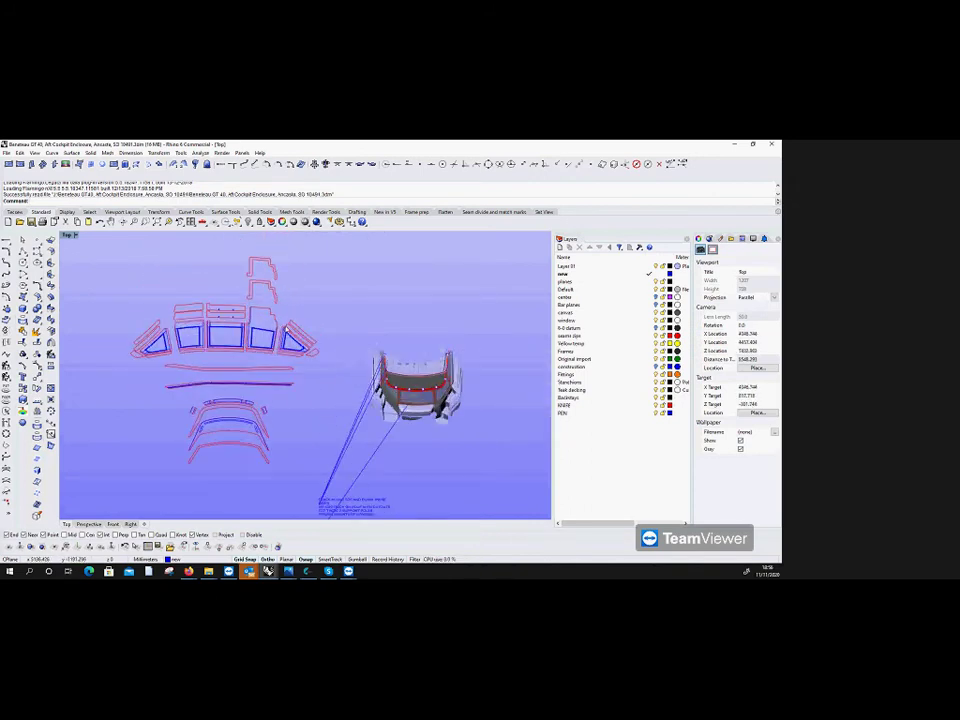
scroll(285, 330, "down", 4)
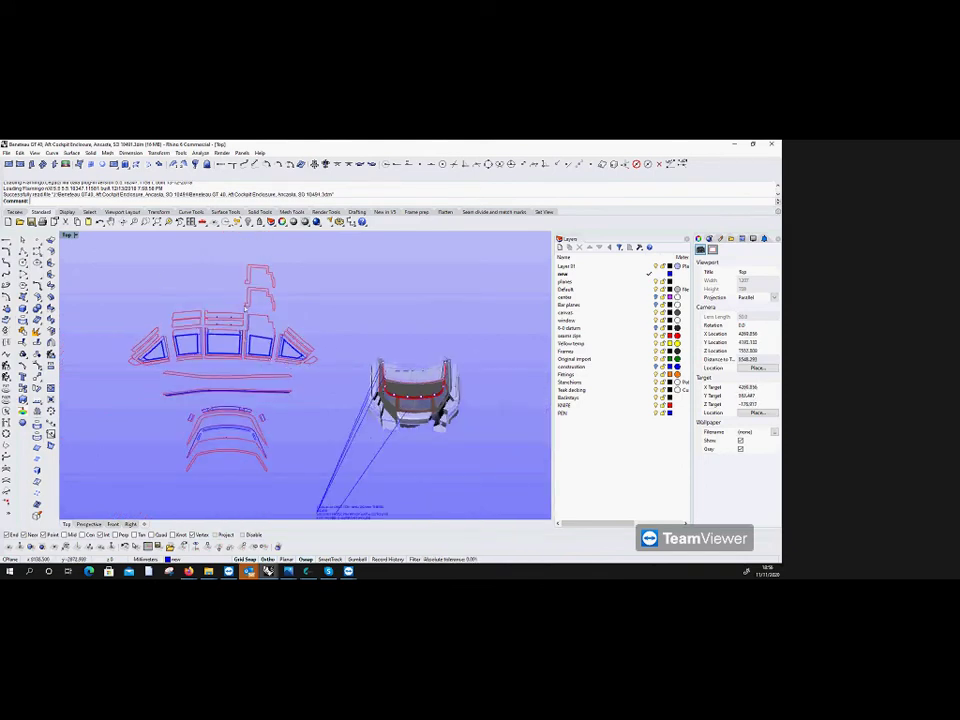
left_click(7, 153)
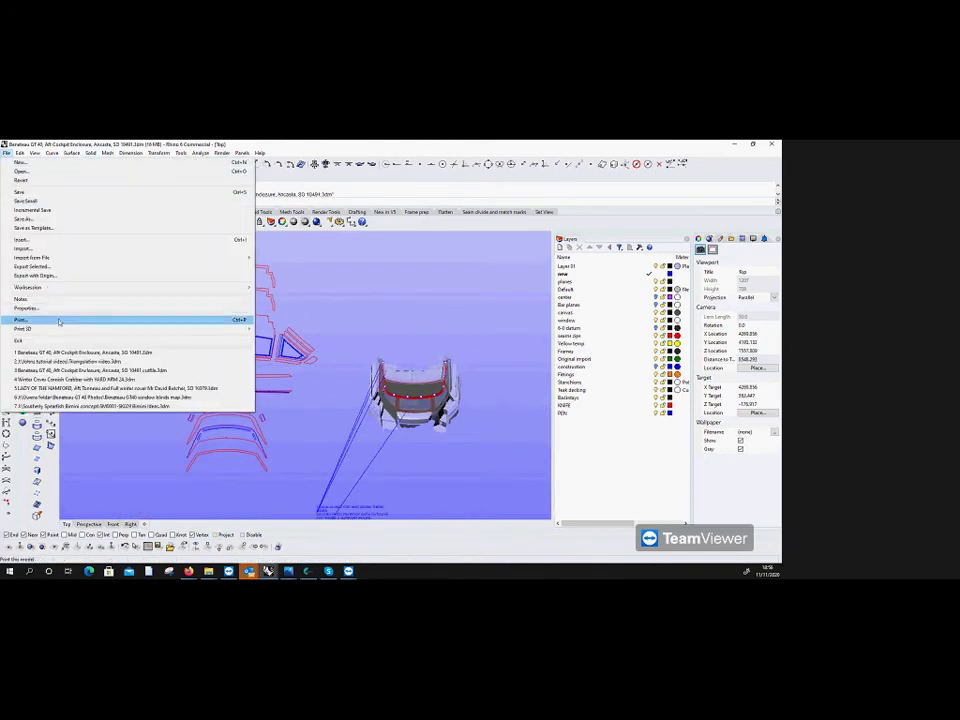
left_click(30, 171)
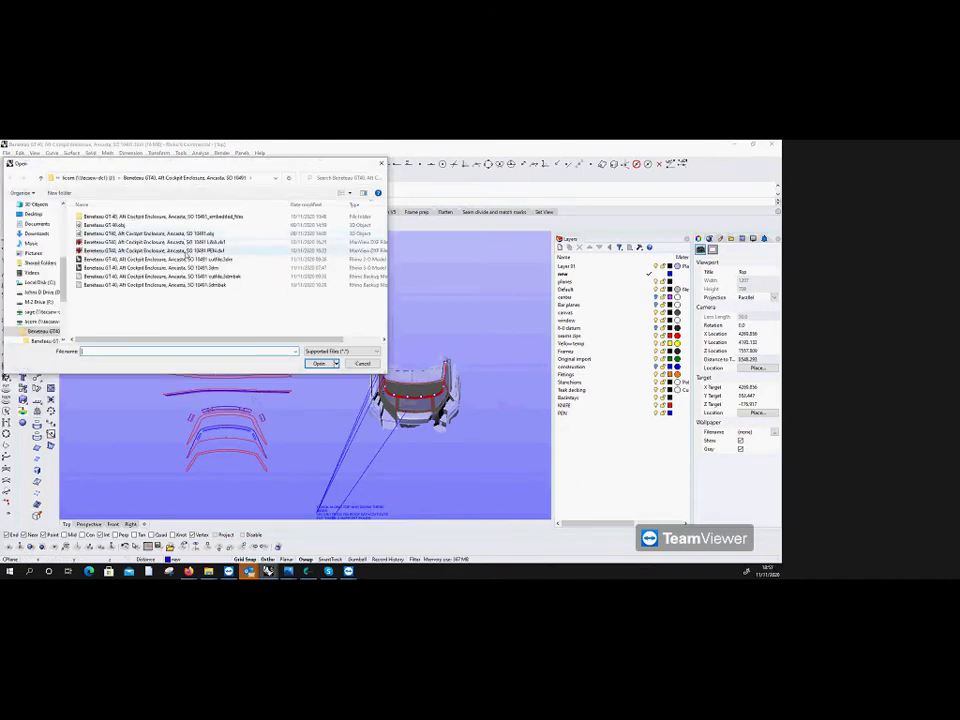
left_click(189, 269)
double_click(191, 271)
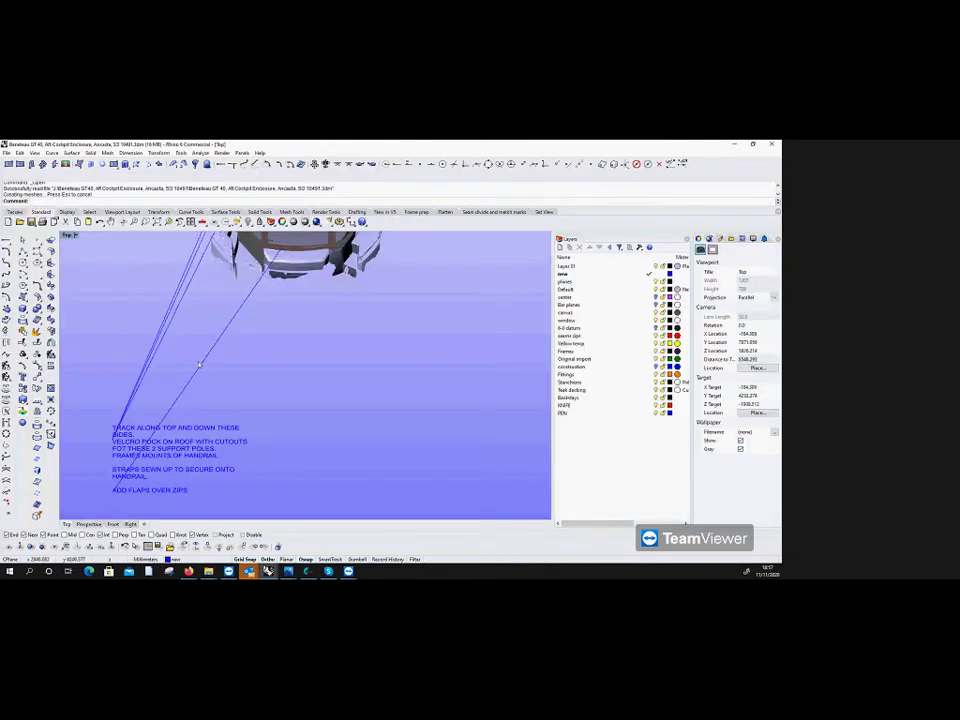
Step: Hide the fitting notes with their leader lines and all the flat cutting patterns beside the enclosure model
left_click_drag(200, 445, 88, 282)
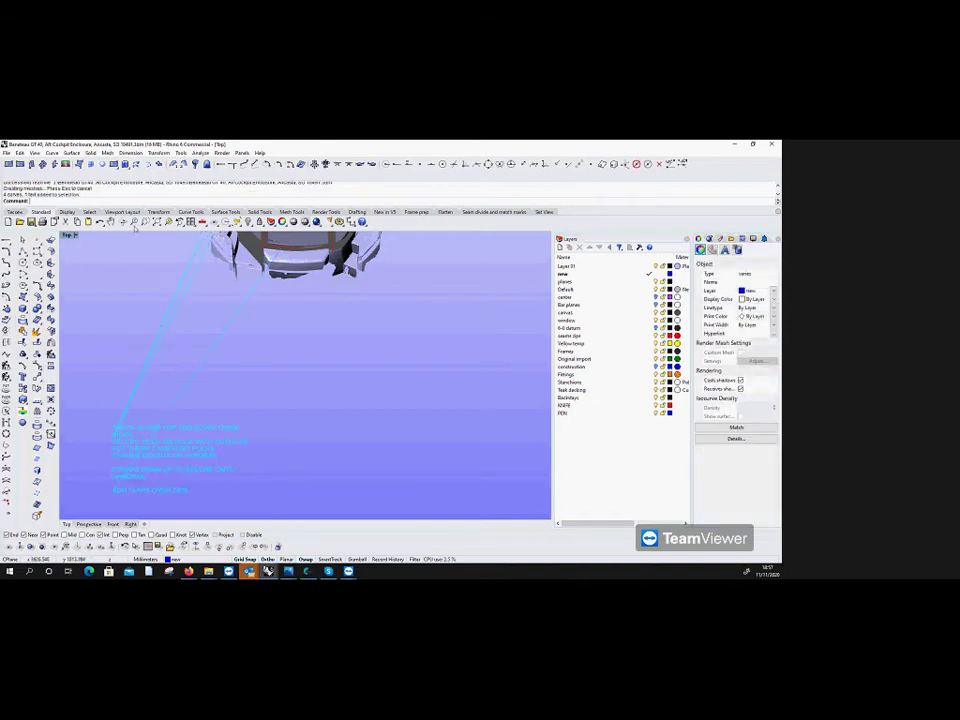
key("Delete")
scroll(216, 371, "down", 3)
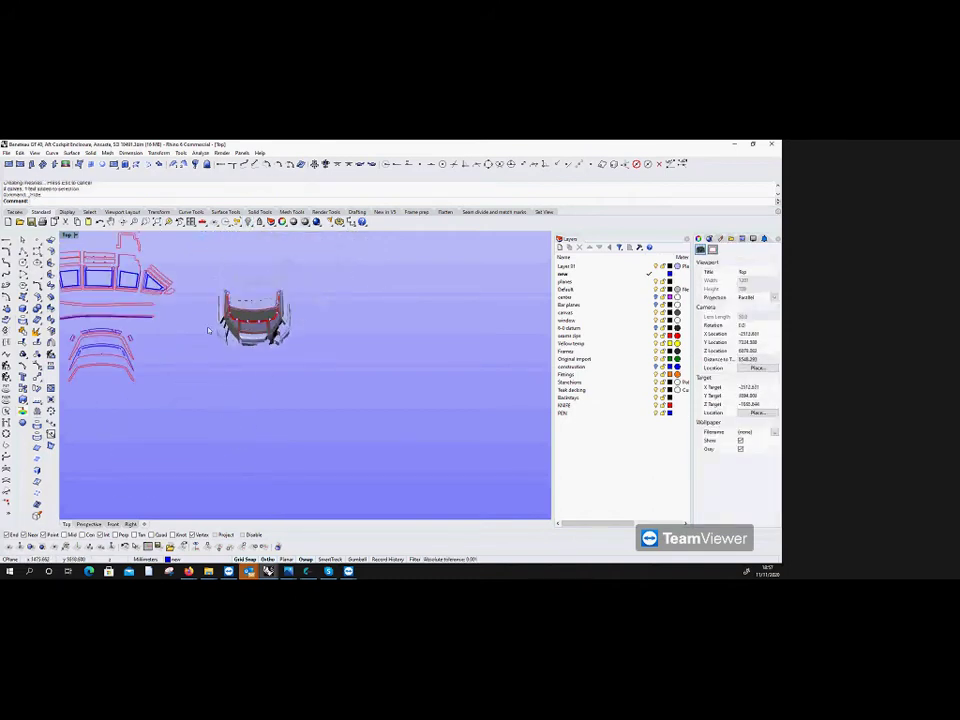
scroll(257, 405, "down", 3)
left_click_drag(418, 440, 184, 328)
key("Delete")
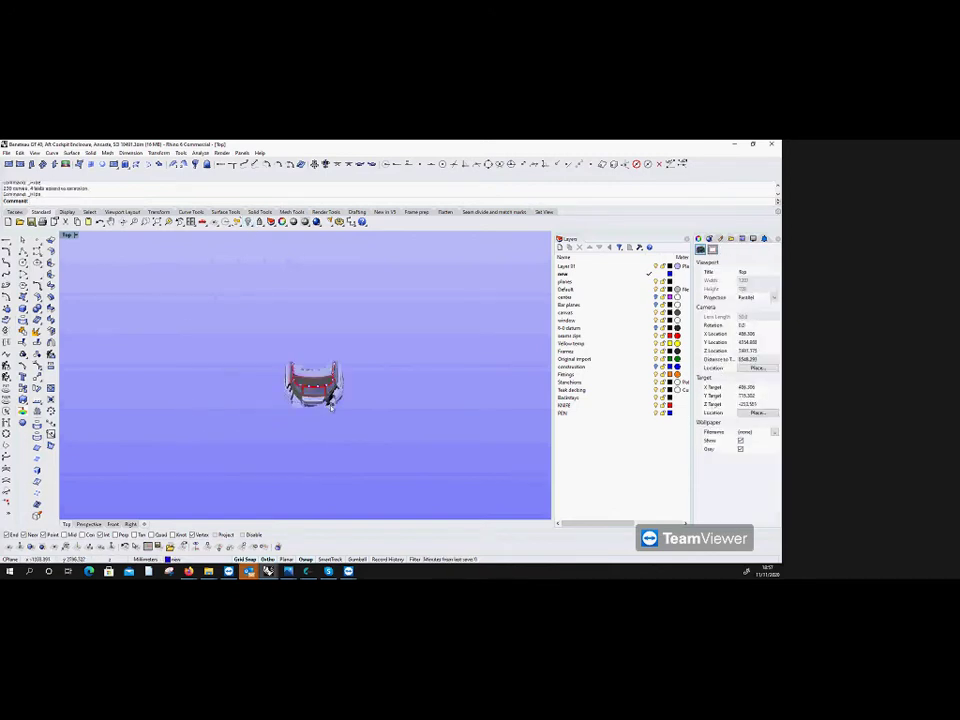
Step: Examine the GT40 enclosure in 3D from both aft corners and from above
left_click(123, 224)
left_click_drag(123, 230, 160, 238)
left_click_drag(231, 319, 130, 338)
left_click(230, 380)
left_click(238, 294)
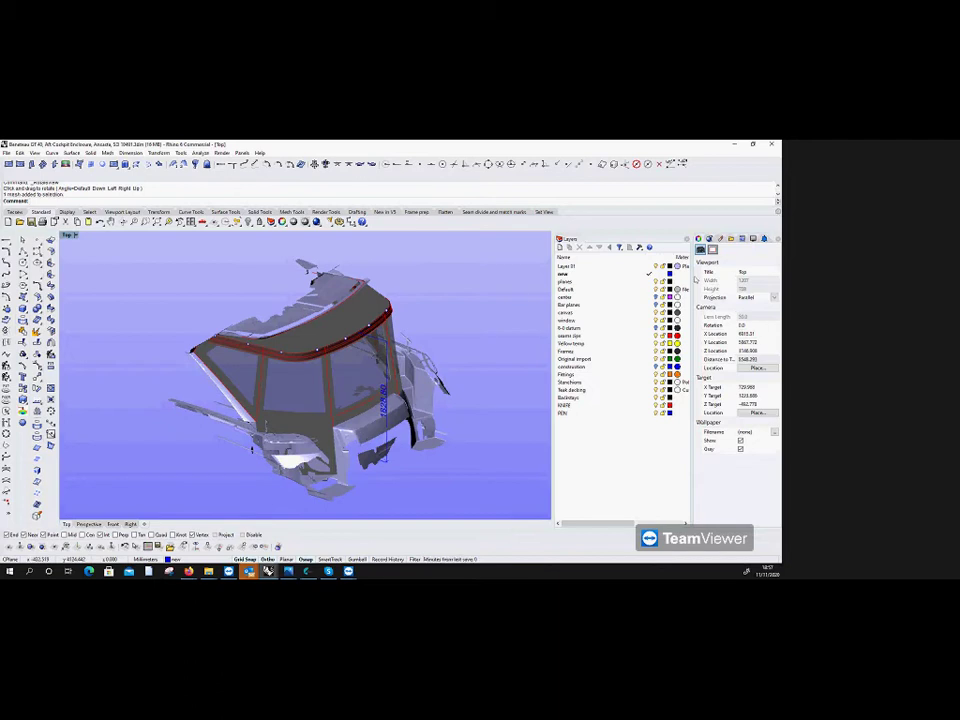
left_click_drag(350, 313, 412, 429)
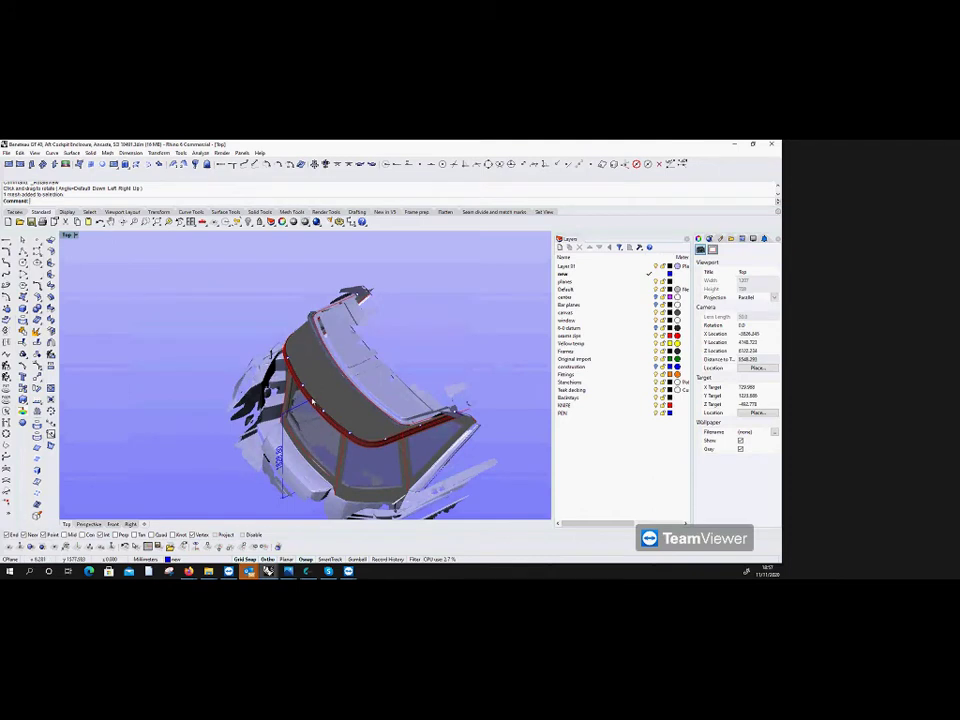
left_click_drag(238, 447, 316, 320)
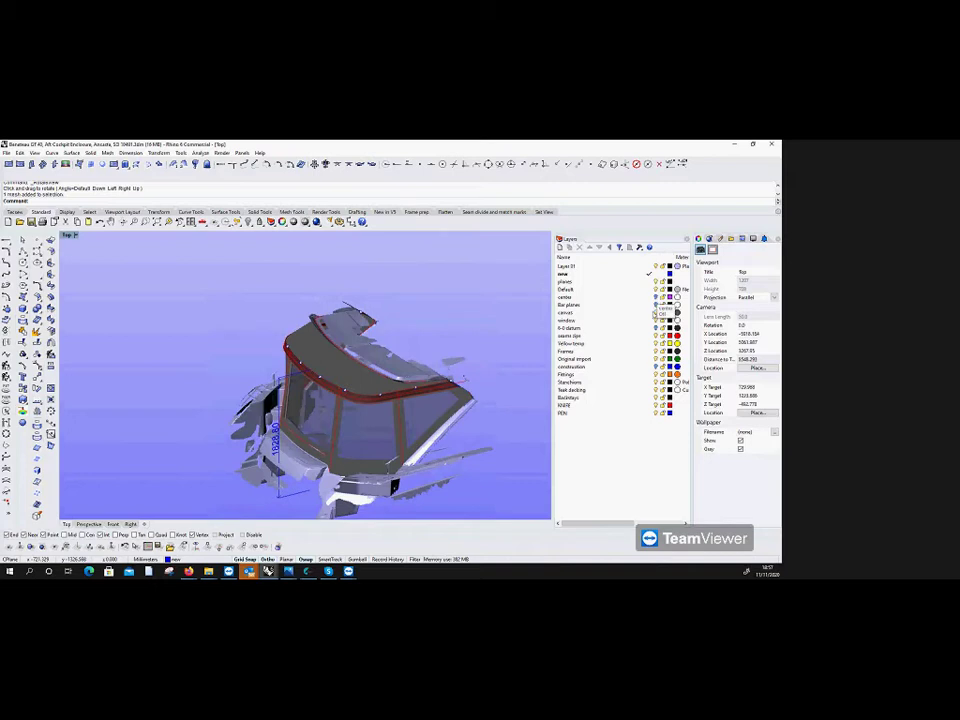
Step: Turn off the canvas, window, seams zips and Frames layers to strip the enclosure off the boat scan
left_click(659, 320)
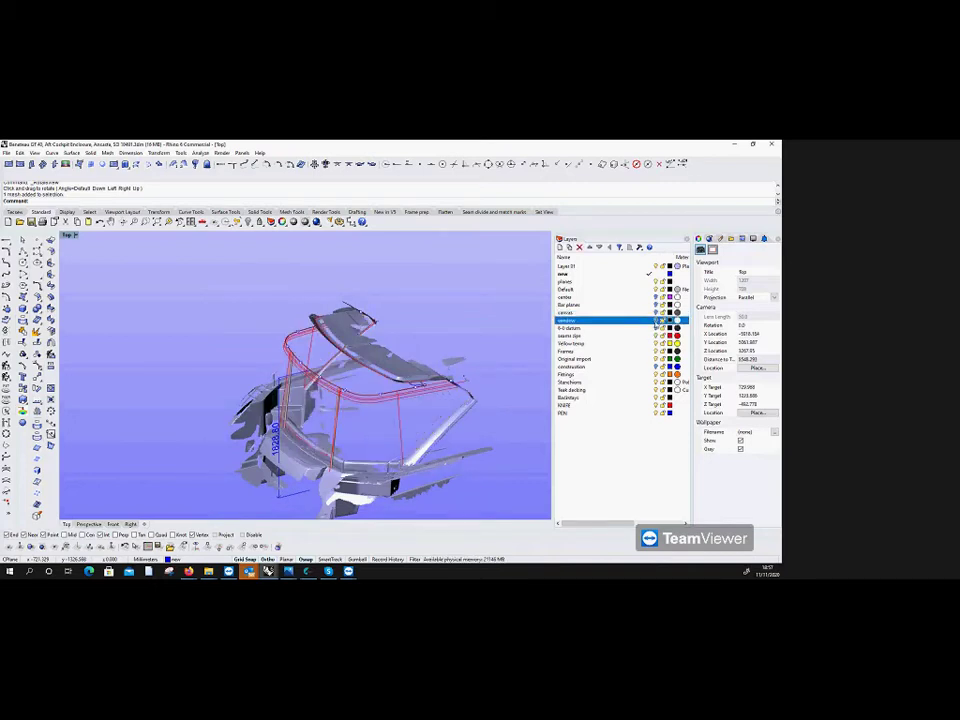
left_click(650, 336)
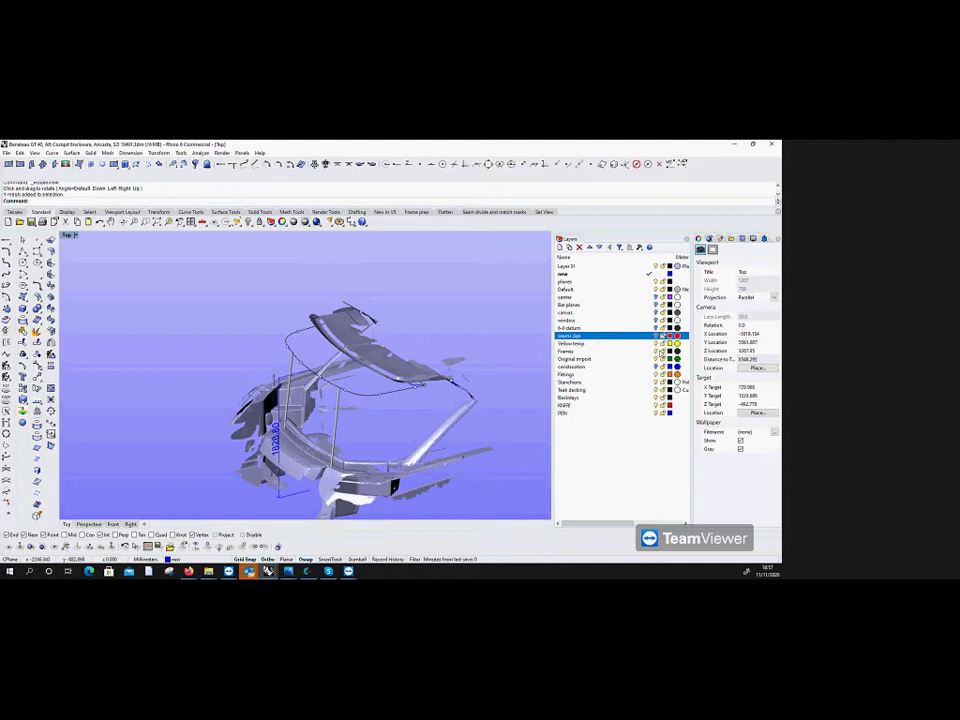
left_click(566, 351)
left_click_drag(310, 320, 358, 431)
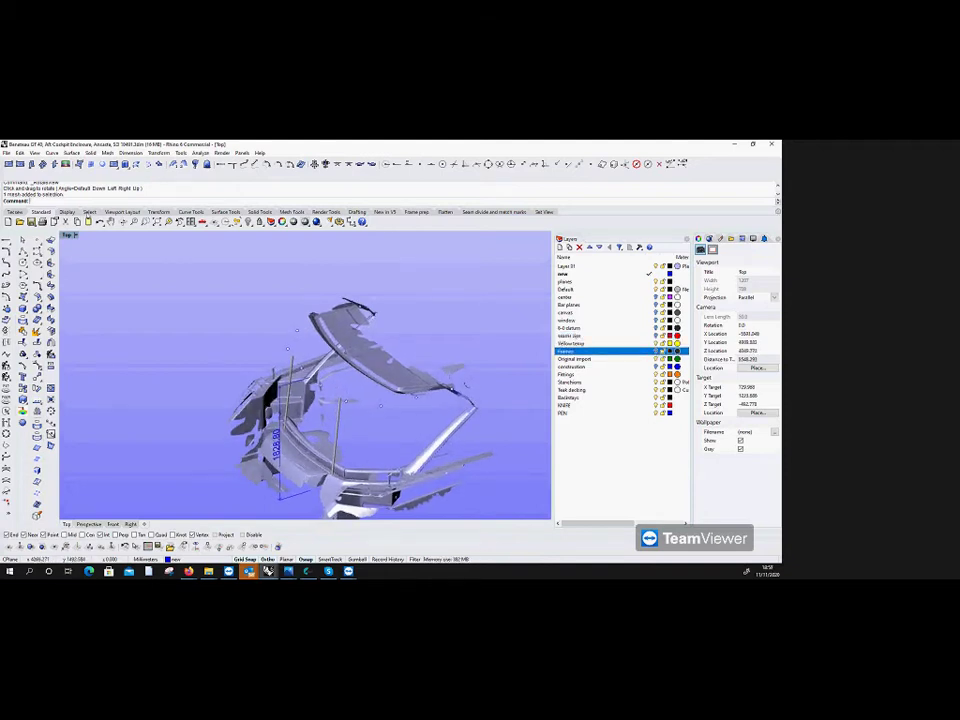
Step: Delete the leftover points, the support poles and the height dimension around the boat scan
left_click(89, 211)
left_click(134, 221)
key("Delete")
left_click(338, 422)
left_click_drag(292, 373, 320, 379)
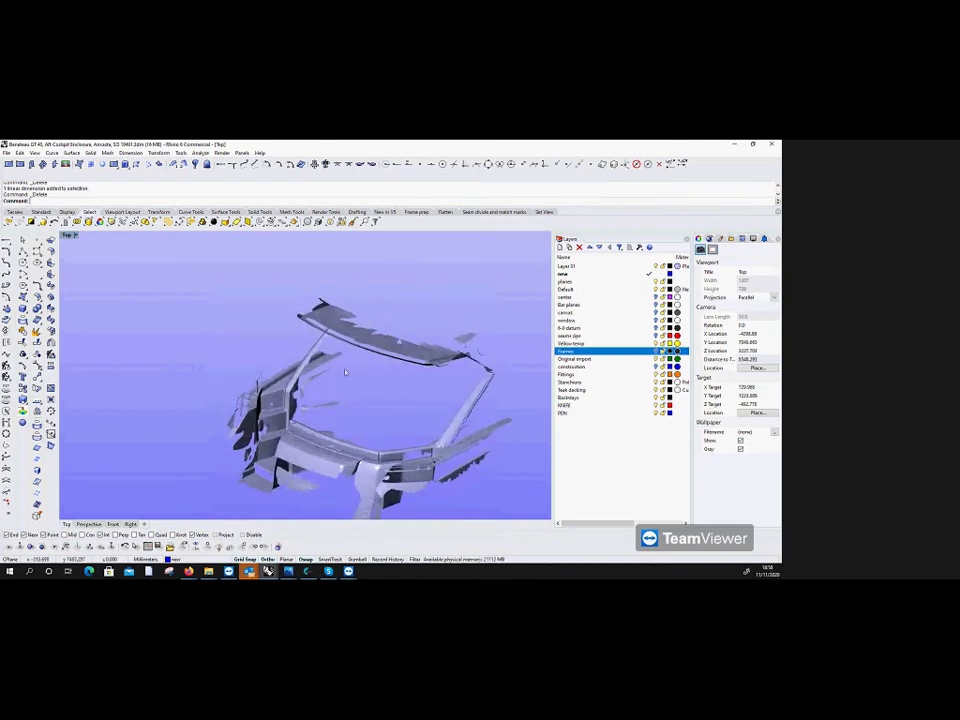
Step: Close the GT40 model without saving changes and open Stb aft corner.jpg from the enclosure folder
left_click(771, 146)
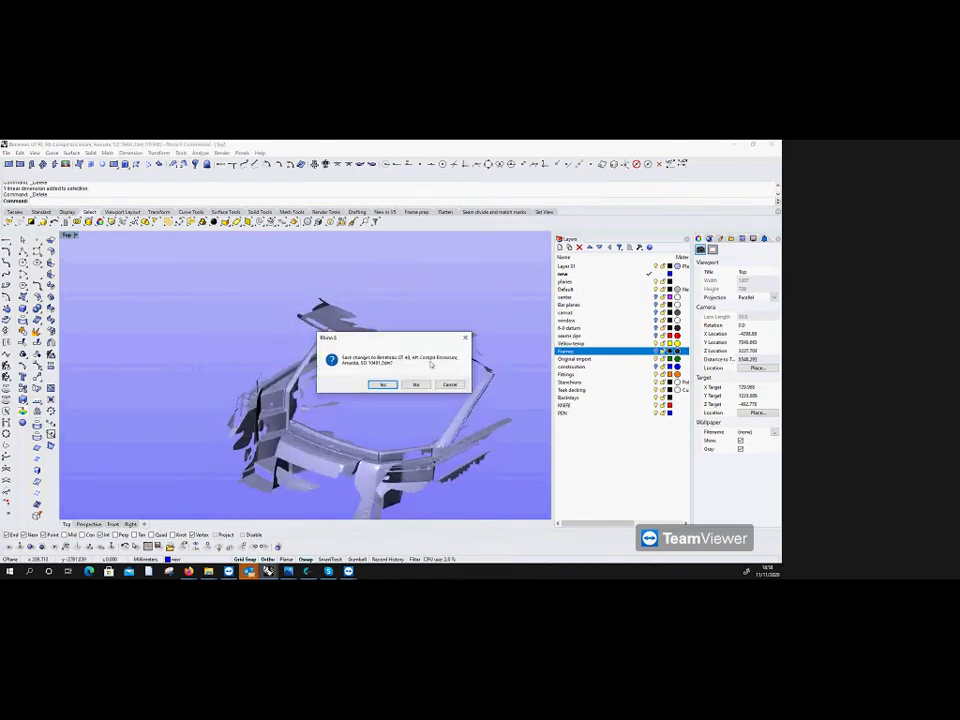
left_click(421, 386)
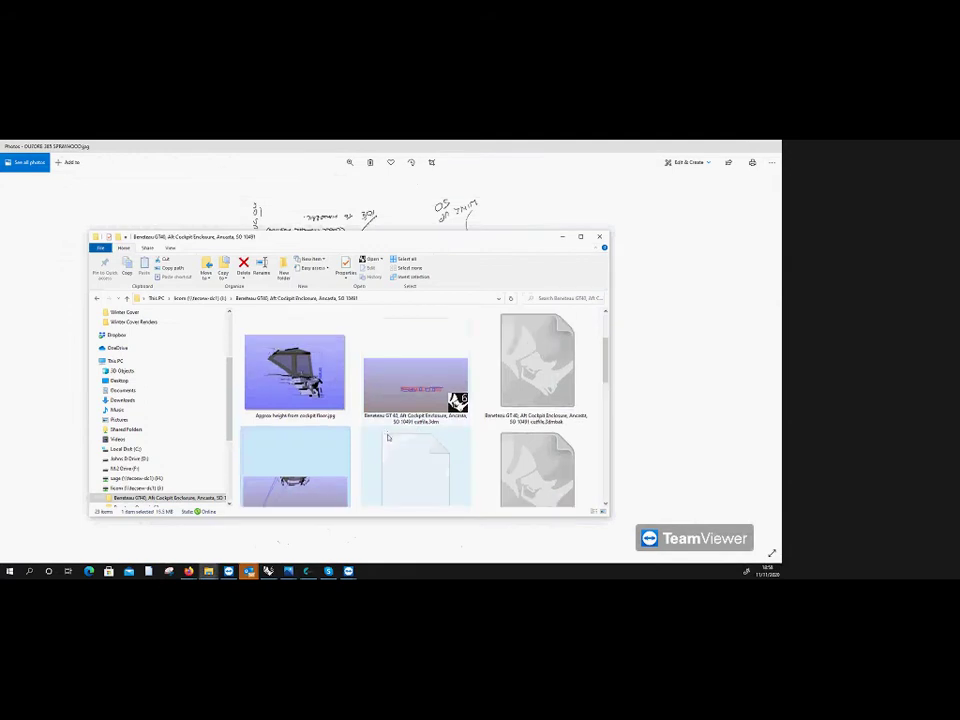
scroll(388, 434, "down", 5)
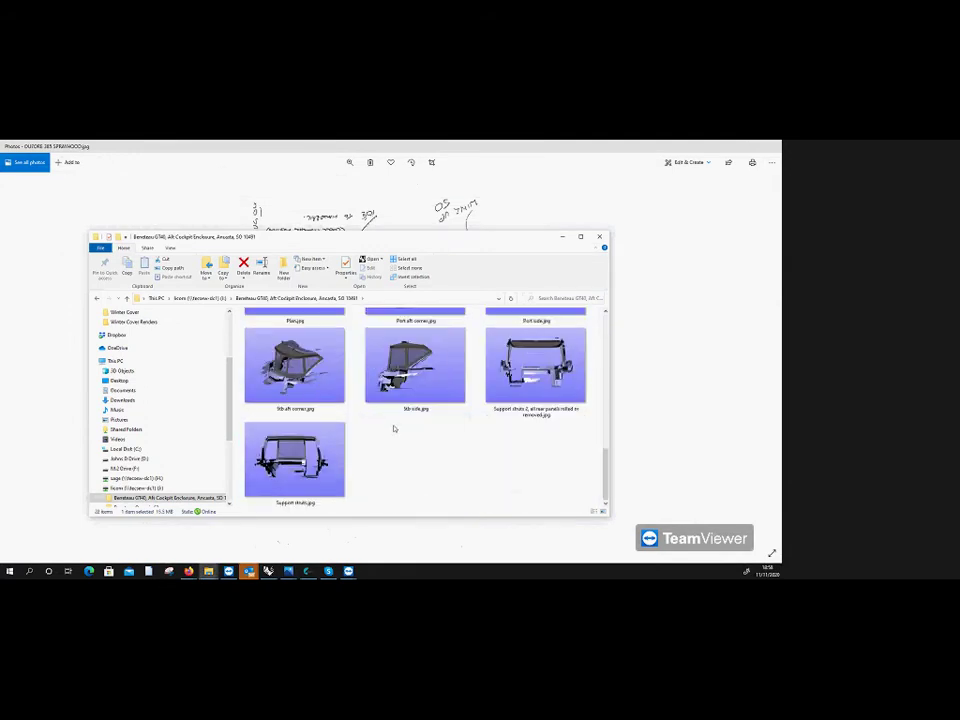
left_click(301, 370)
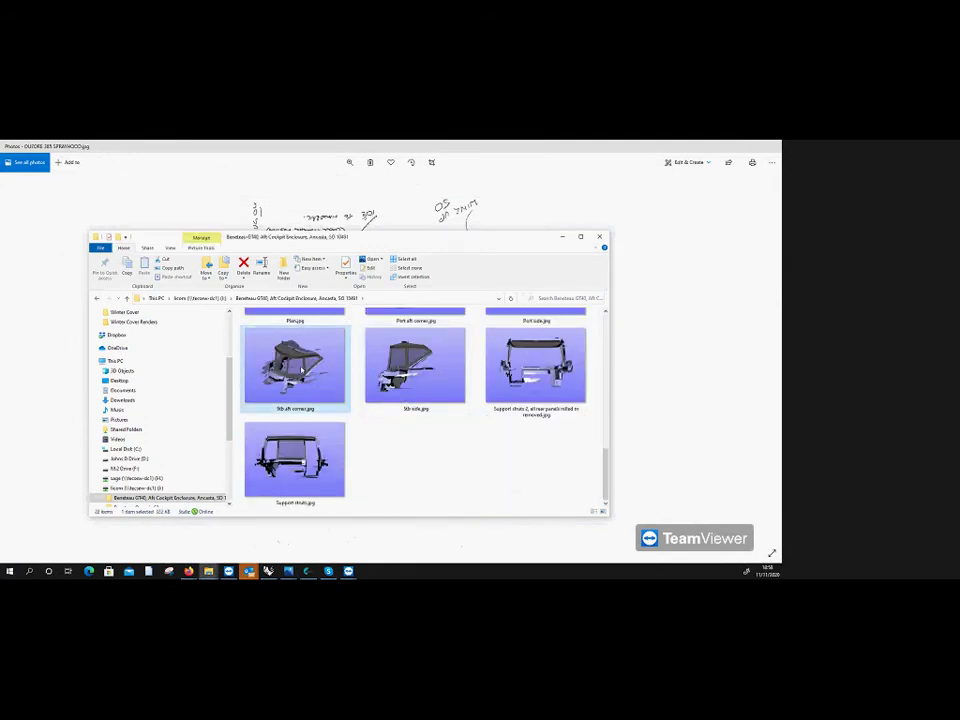
double_click(301, 370)
Step: Compare the starboard aft corner, port side and starboard side renders, closing the viewer and the enclosure folder when done
key("Left")
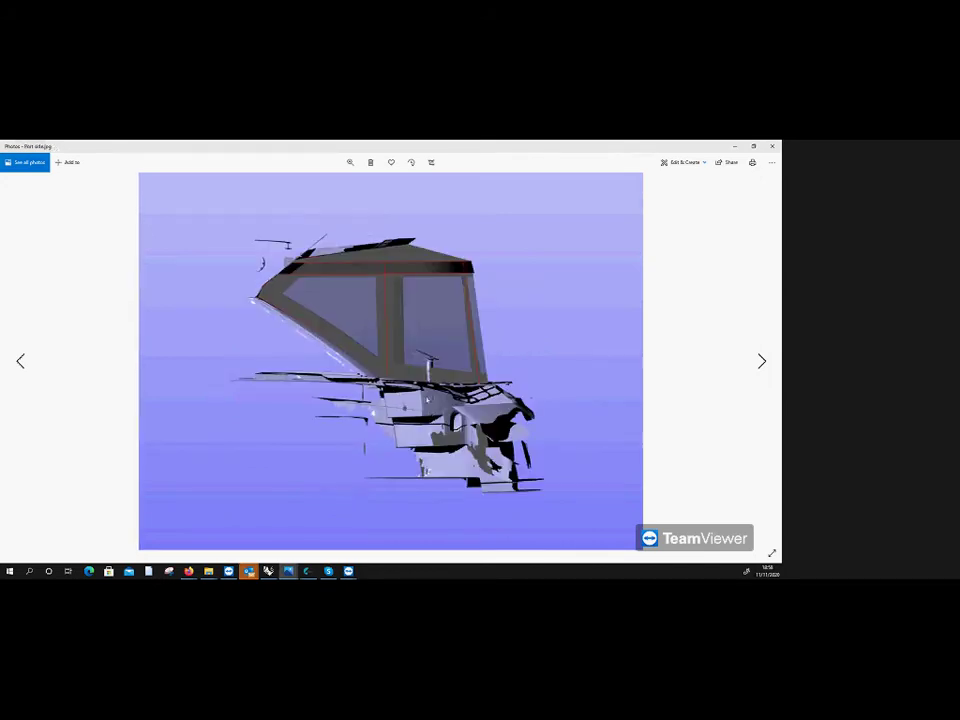
key("Right")
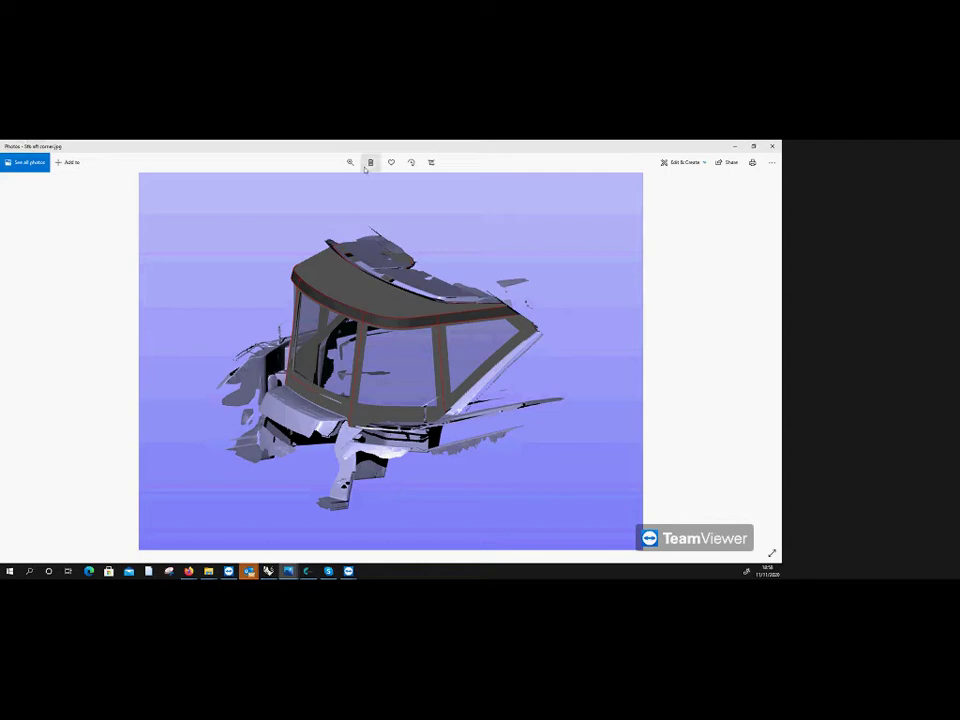
key("Right")
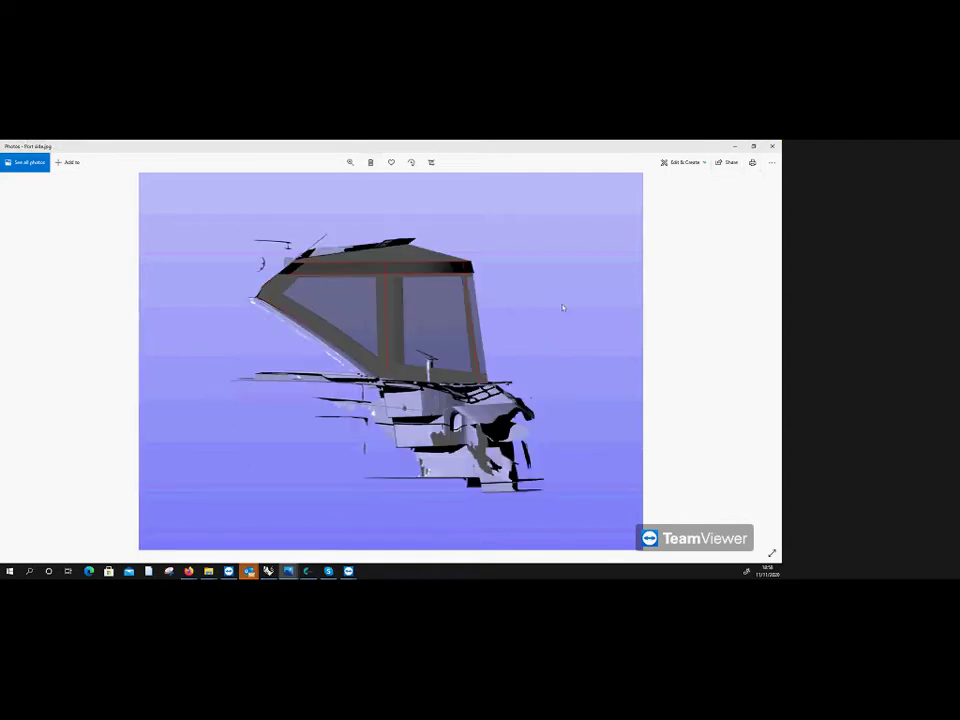
key("Right")
key("Right")
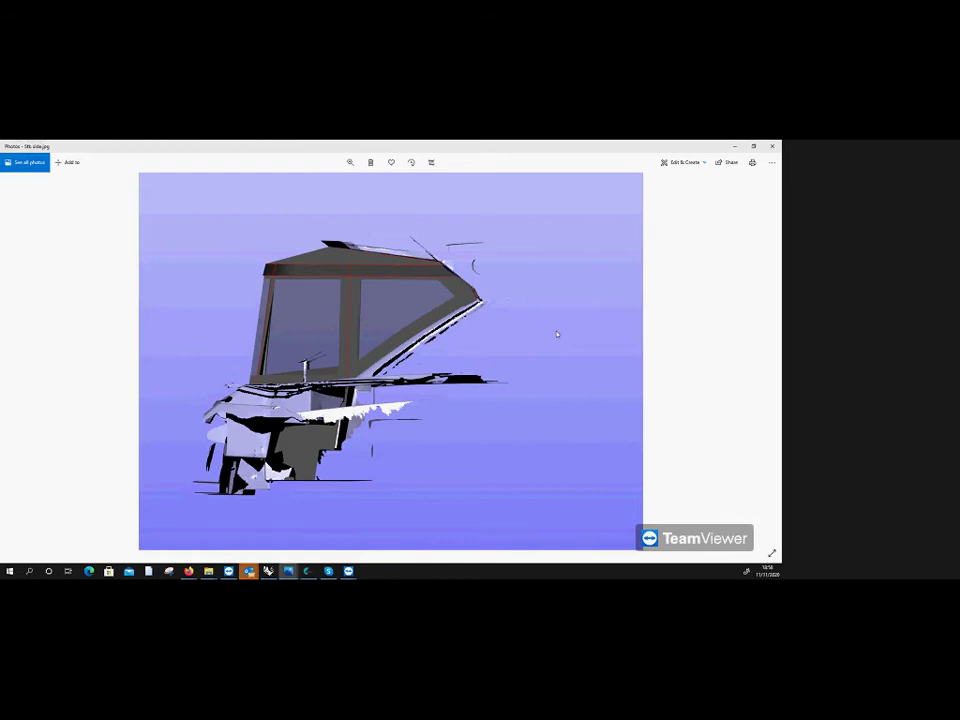
key("Left")
key("Left")
key("Left")
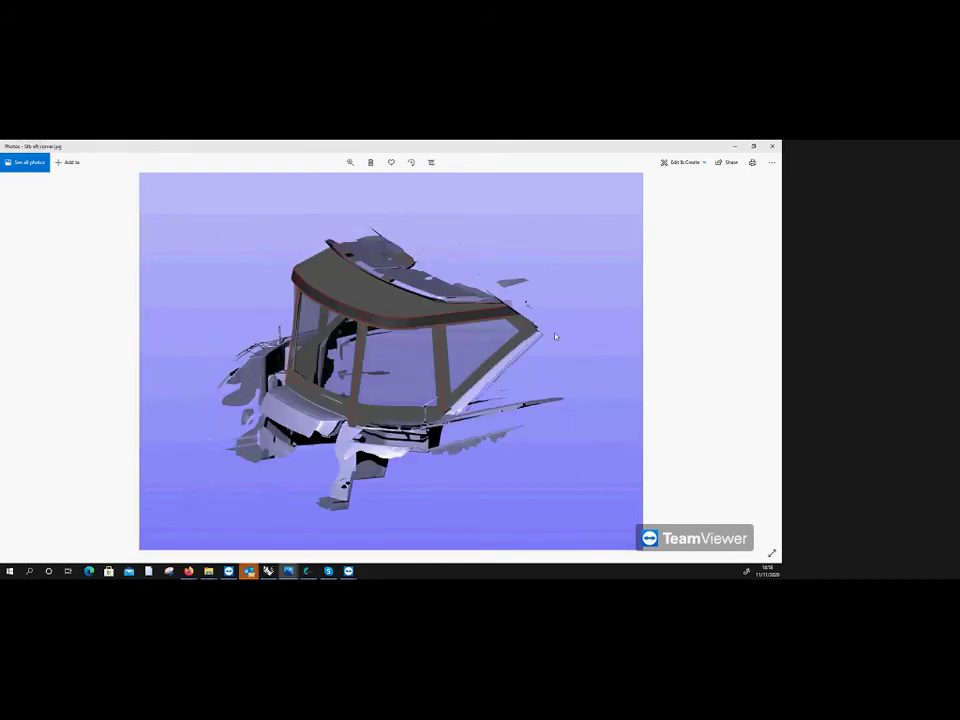
left_click(772, 147)
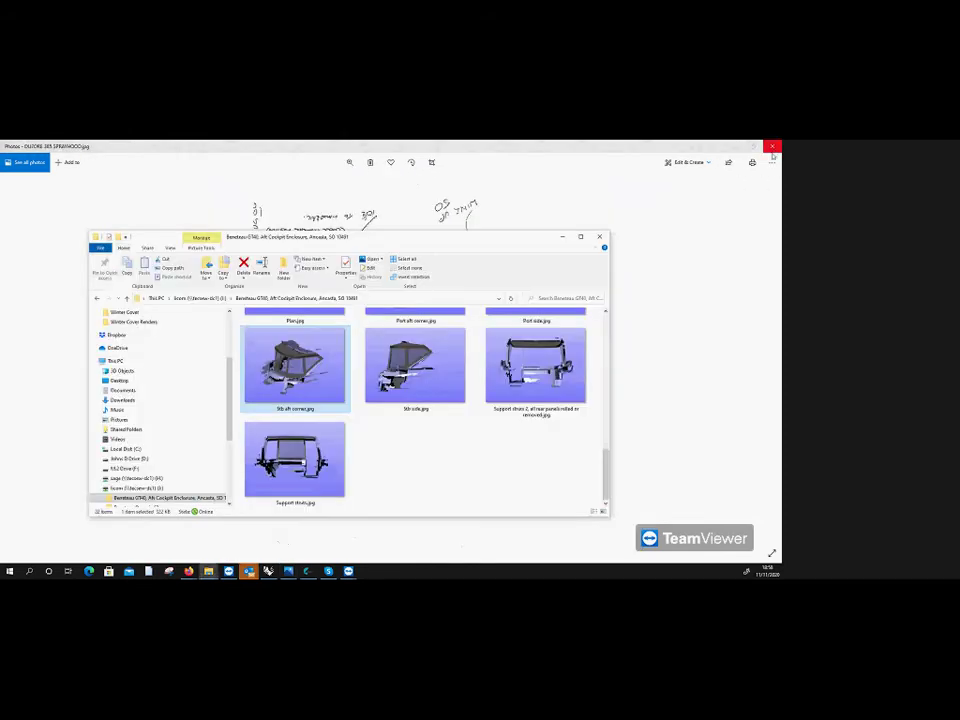
left_click(599, 236)
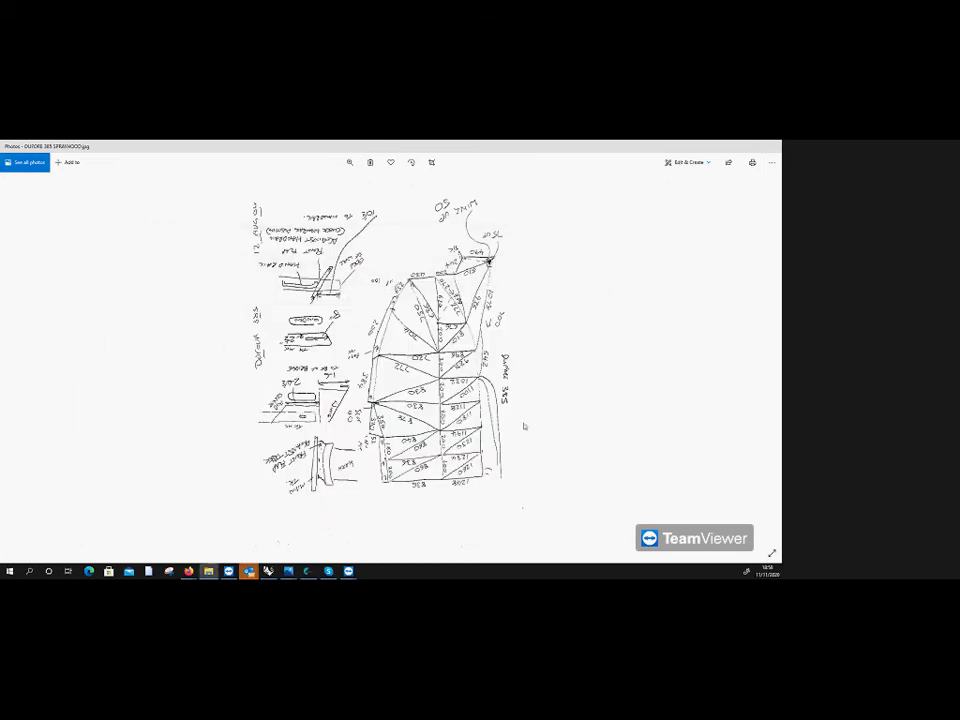
Step: View the hand-drawn Dufour 385 sprayhood measurement sketch and the marble texture image, closing the image viewer when done
key("Right")
key("Left")
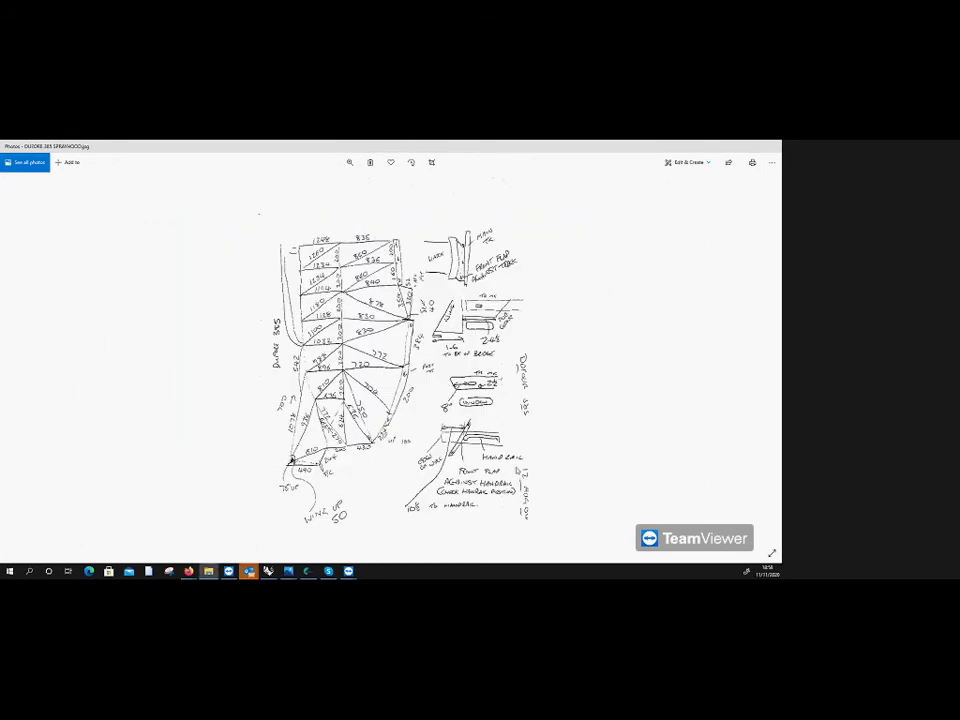
key("Right")
key("Right")
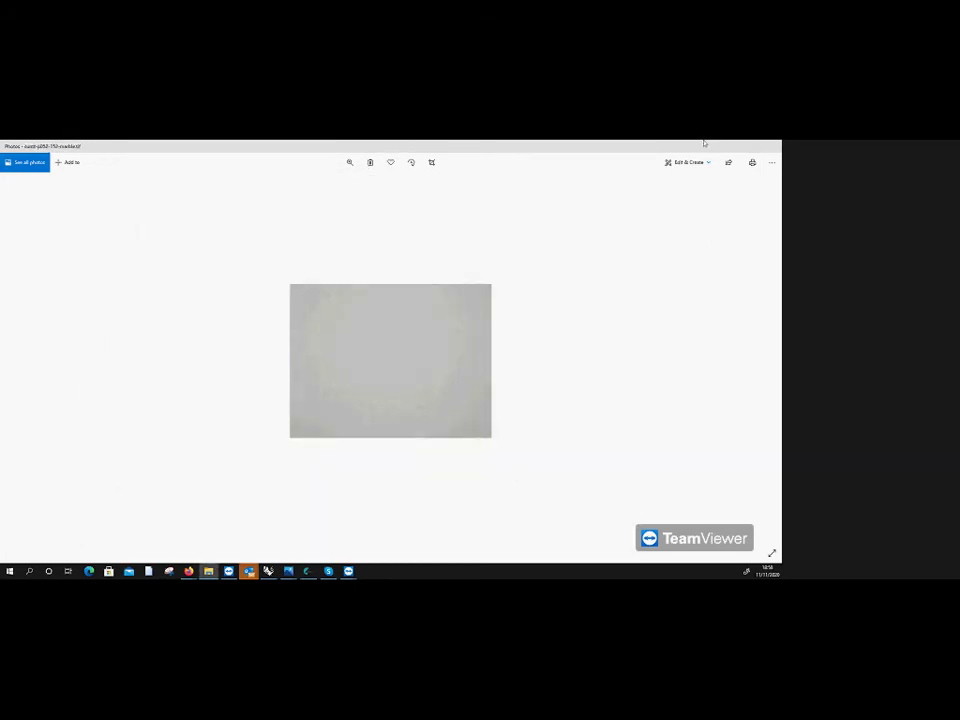
left_click(771, 146)
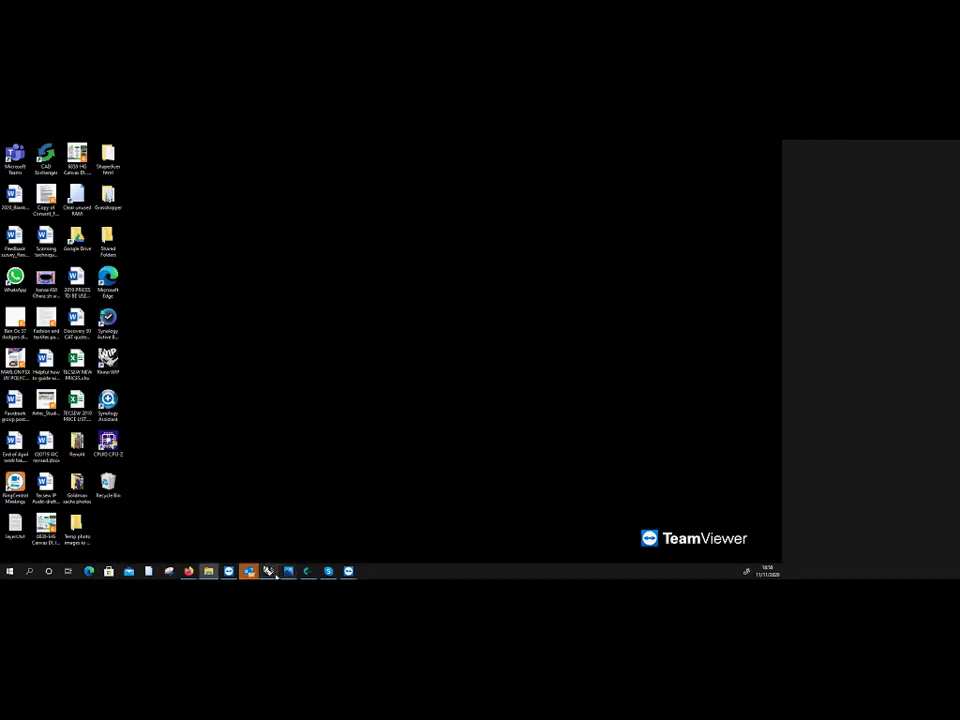
Step: Switch to the Triangulation video.3dm model in Rhino and hide all its panel curves and the enclosing rectangle
left_click(268, 571)
scroll(201, 401, "up", 5)
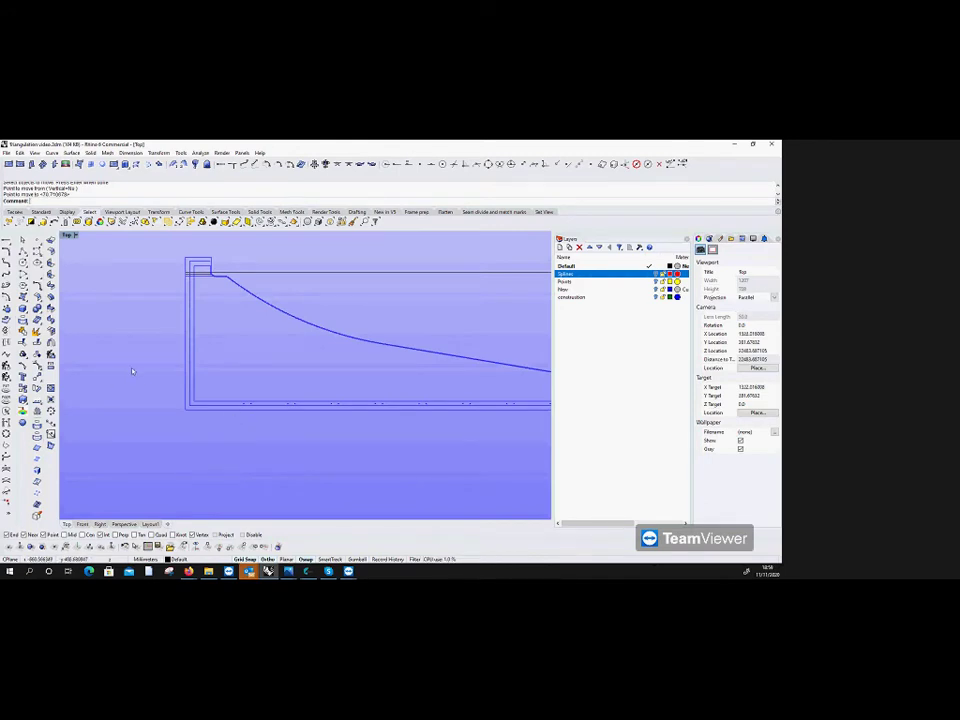
scroll(210, 373, "down", 4)
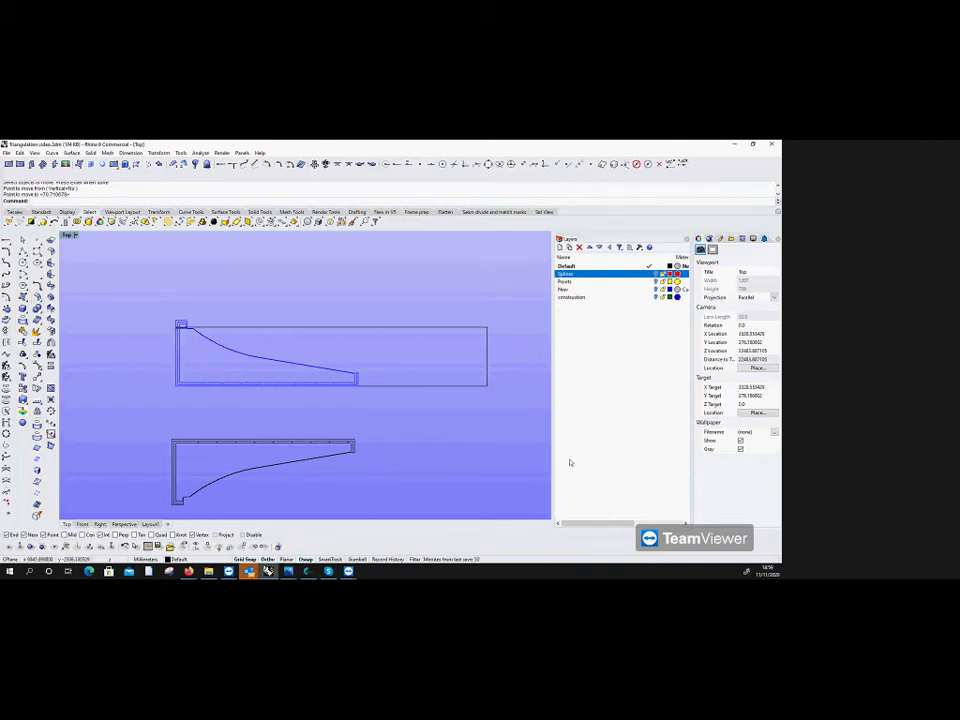
left_click_drag(524, 515, 129, 258)
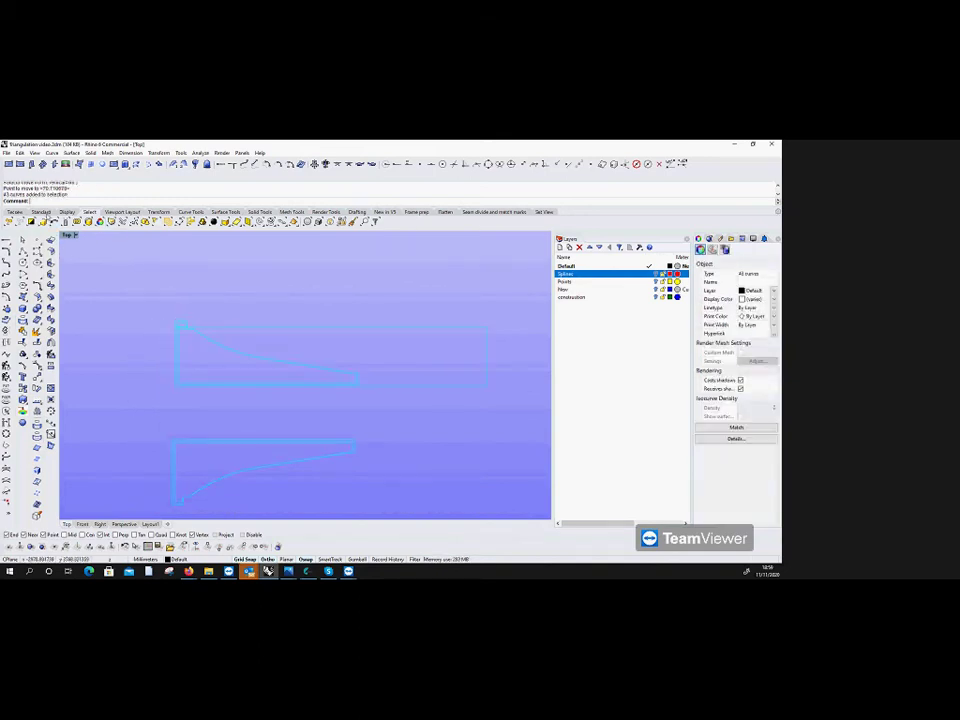
left_click(41, 212)
left_click(250, 222)
Step: Draw a small circle by centre and radius in the empty Top view as the base profile of a rocket body
left_click(22, 263)
left_click(248, 419)
left_click(260, 430)
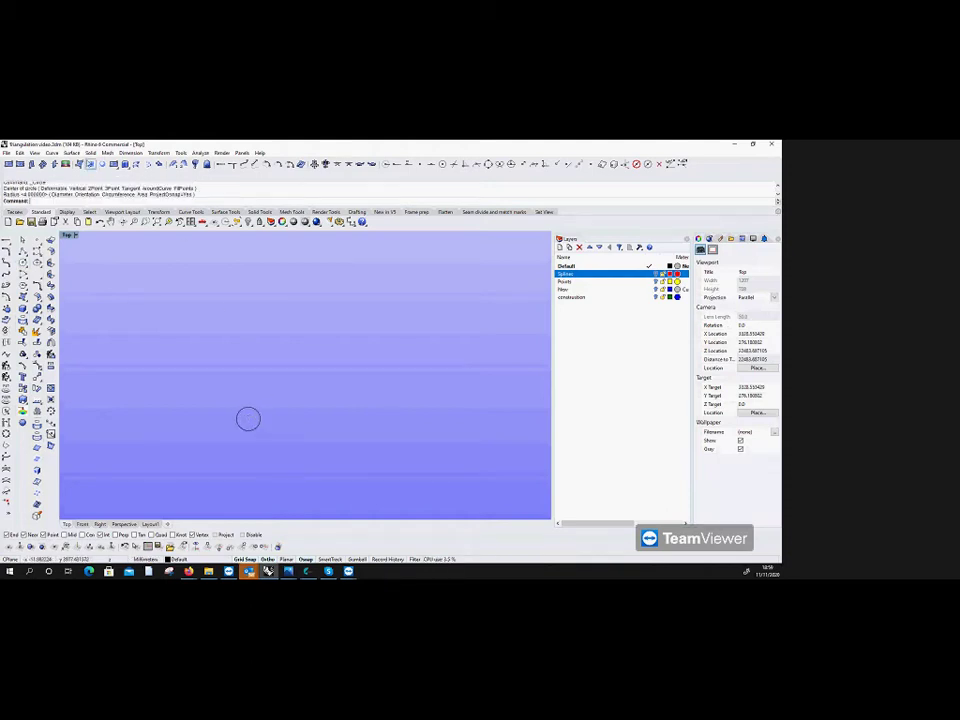
Step: Extrude the circle straight up into an open tube, using the default extrusion distance of 2955.1 mm
left_click(90, 152)
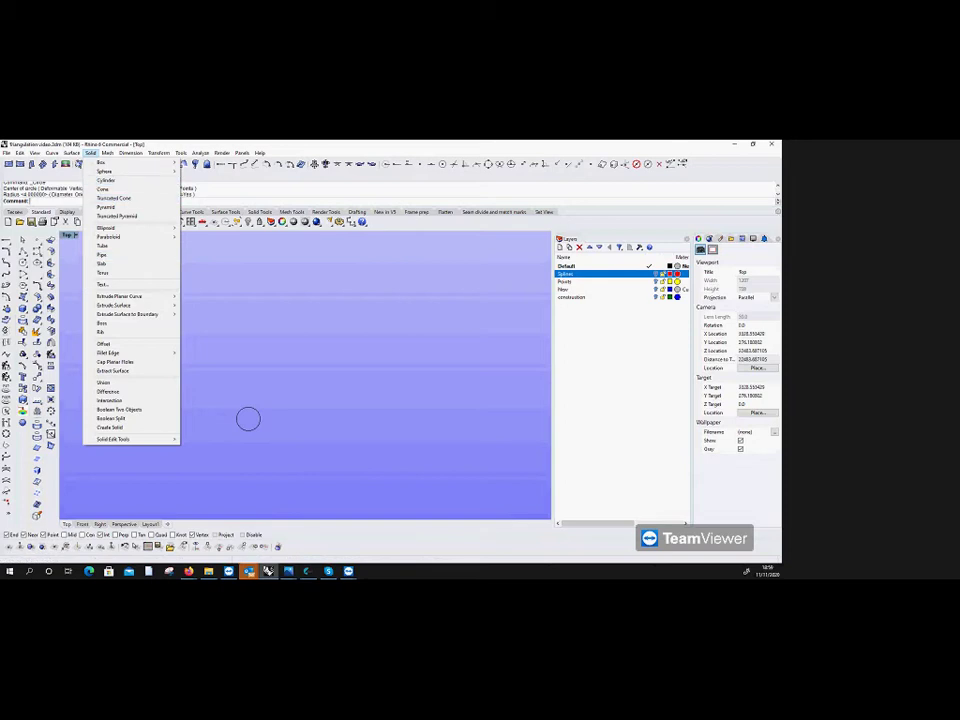
left_click(71, 152)
left_click(73, 153)
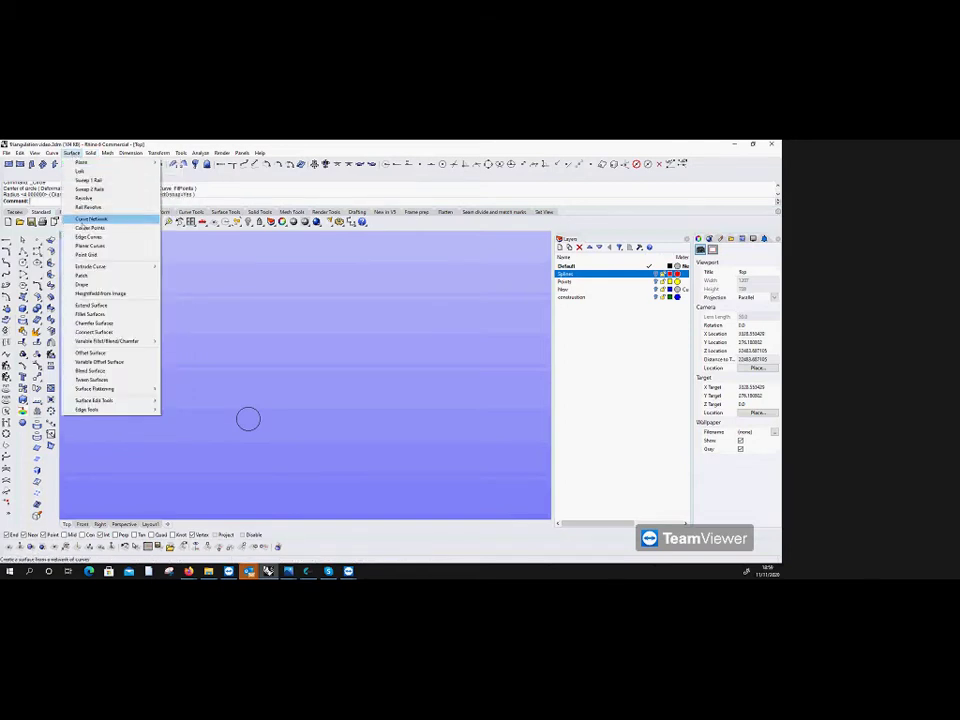
mouse_move(140, 266)
left_click(176, 271)
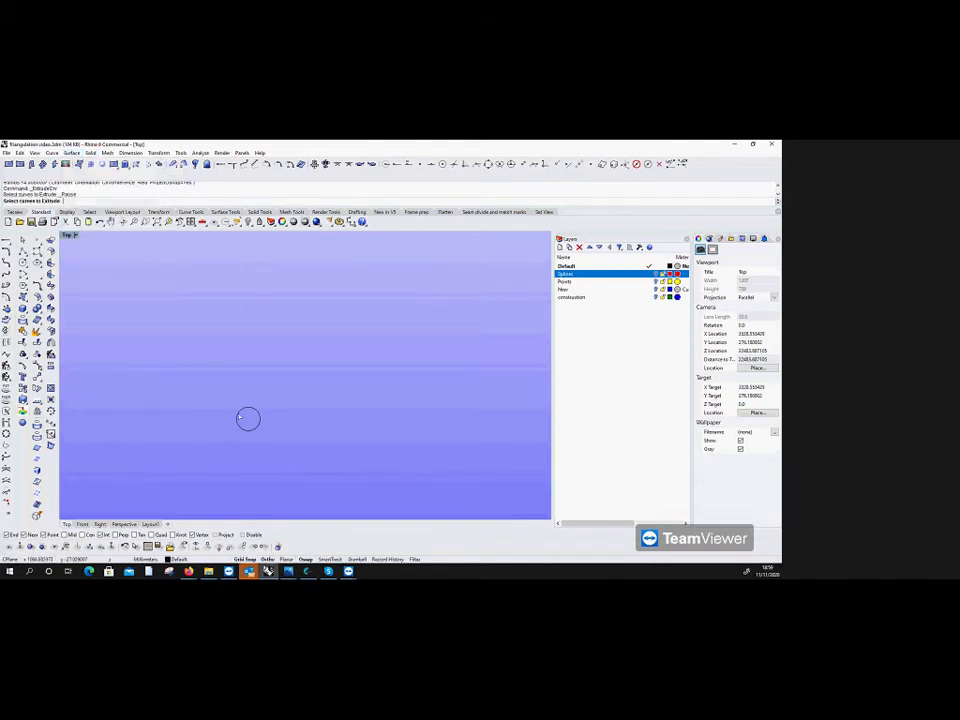
left_click(242, 428)
key("Return")
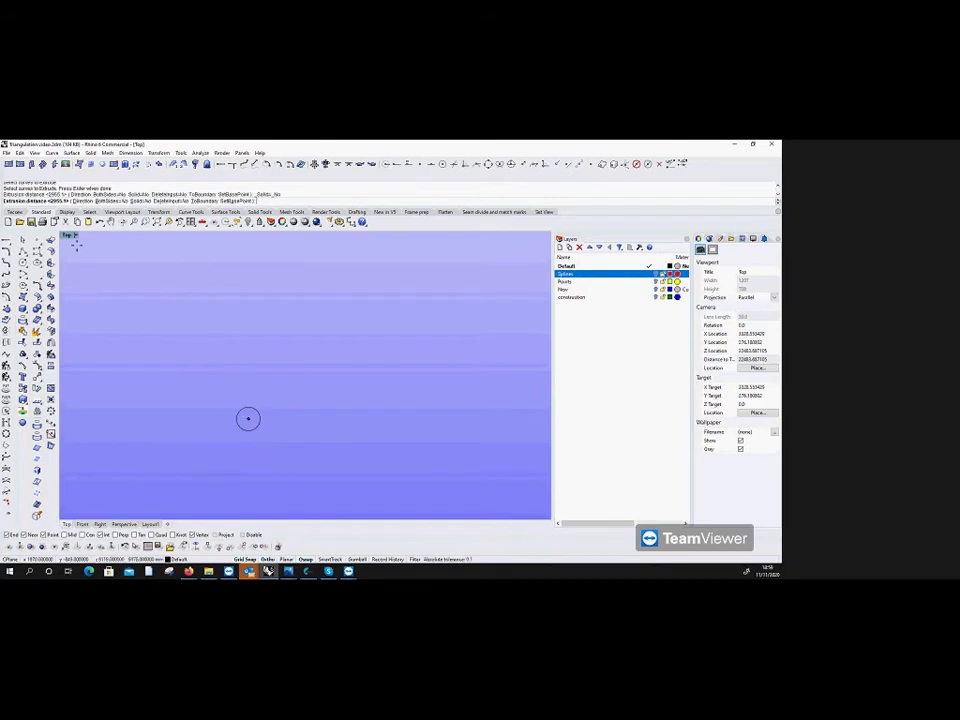
left_click(122, 222)
left_click_drag(180, 450, 242, 338)
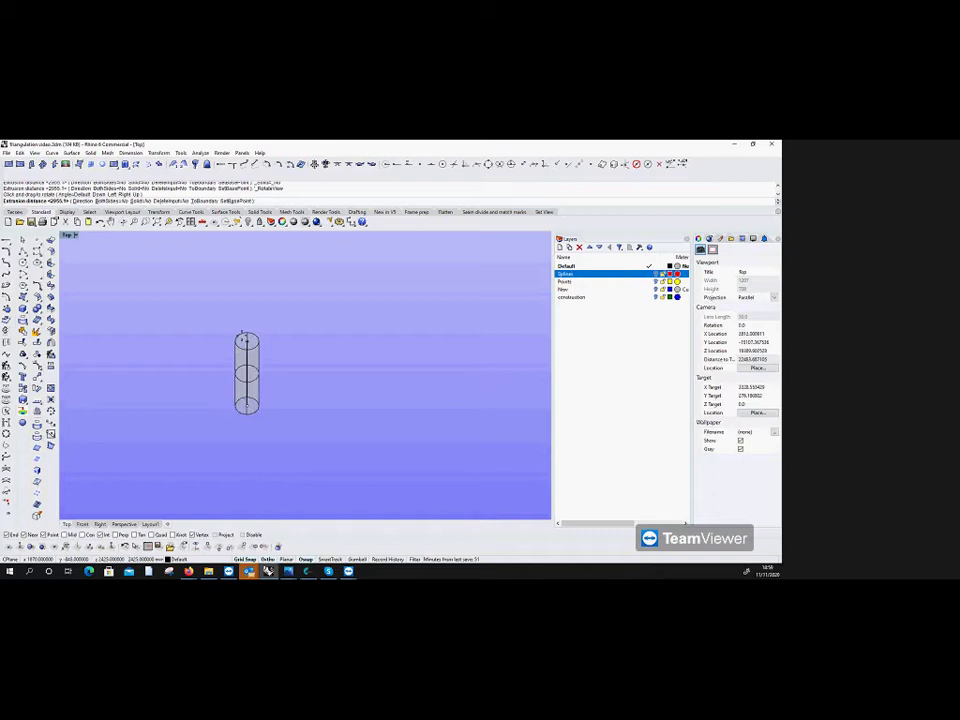
key("Return")
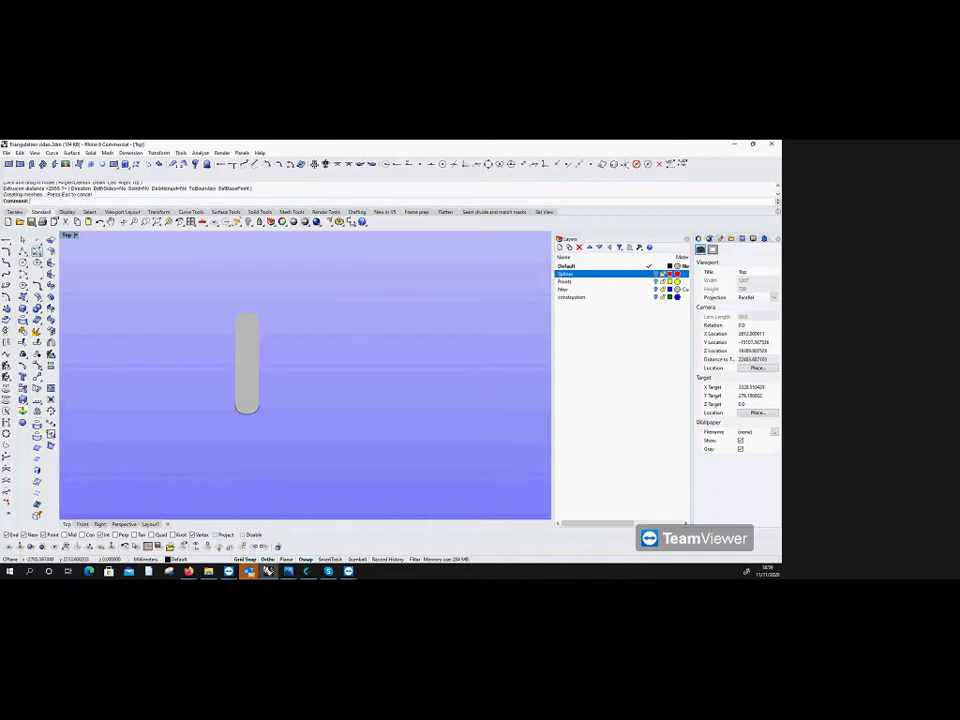
Step: Place a point at the centre of the tube's top edge and move it about 900 mm straight up
left_click(37, 251)
scroll(240, 318, "up", 4)
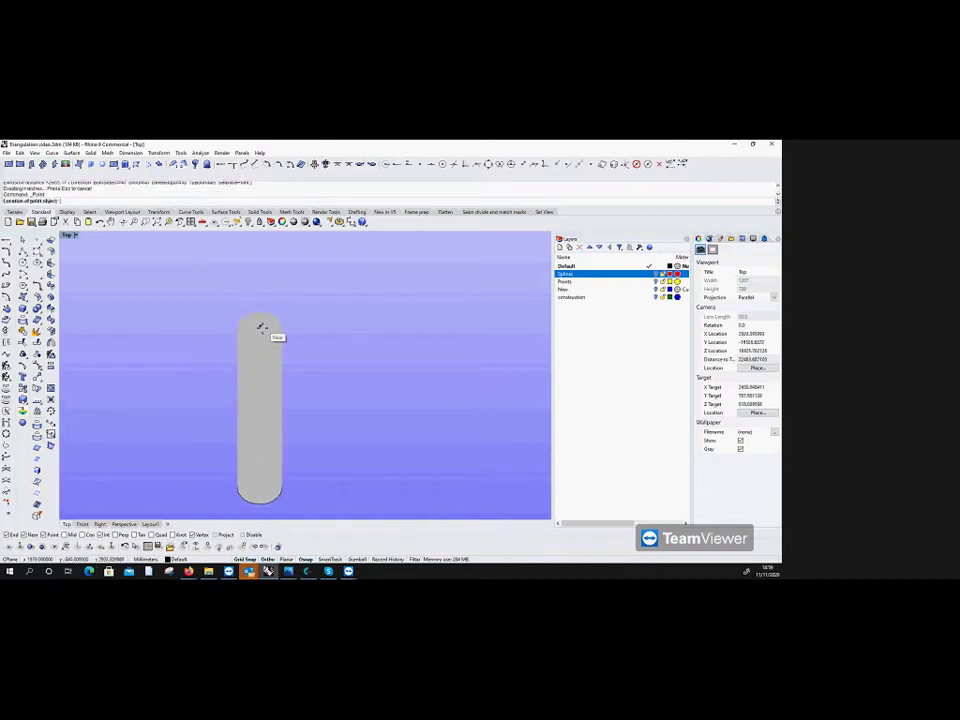
scroll(261, 328, "up", 2)
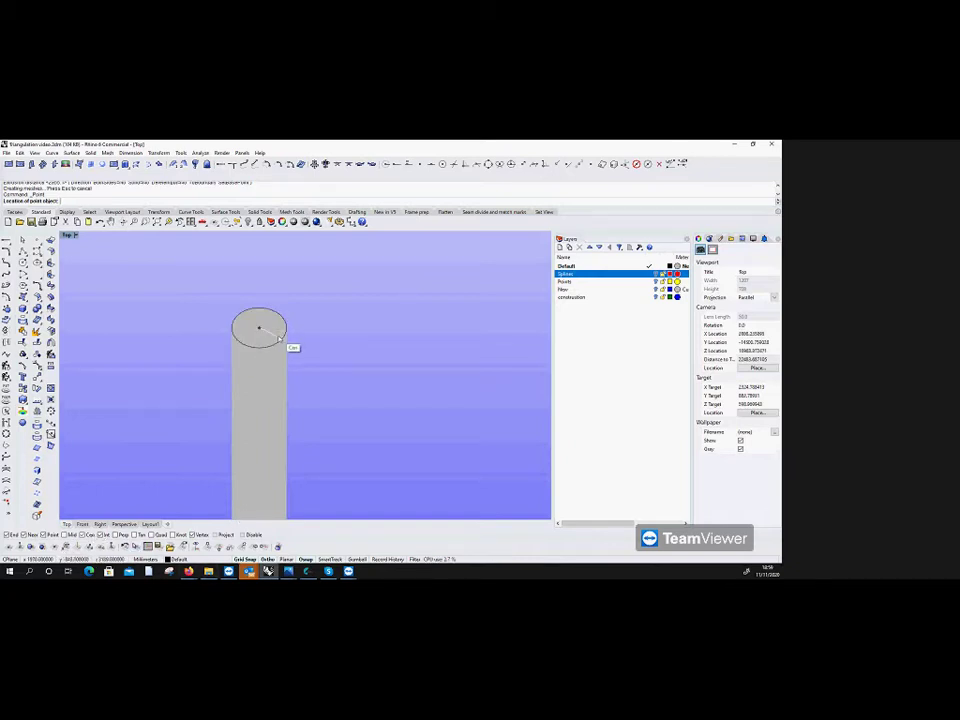
left_click(279, 339)
left_click(37, 377)
left_click(259, 327)
key("Return")
left_click(259, 327)
scroll(257, 305, "down", 3)
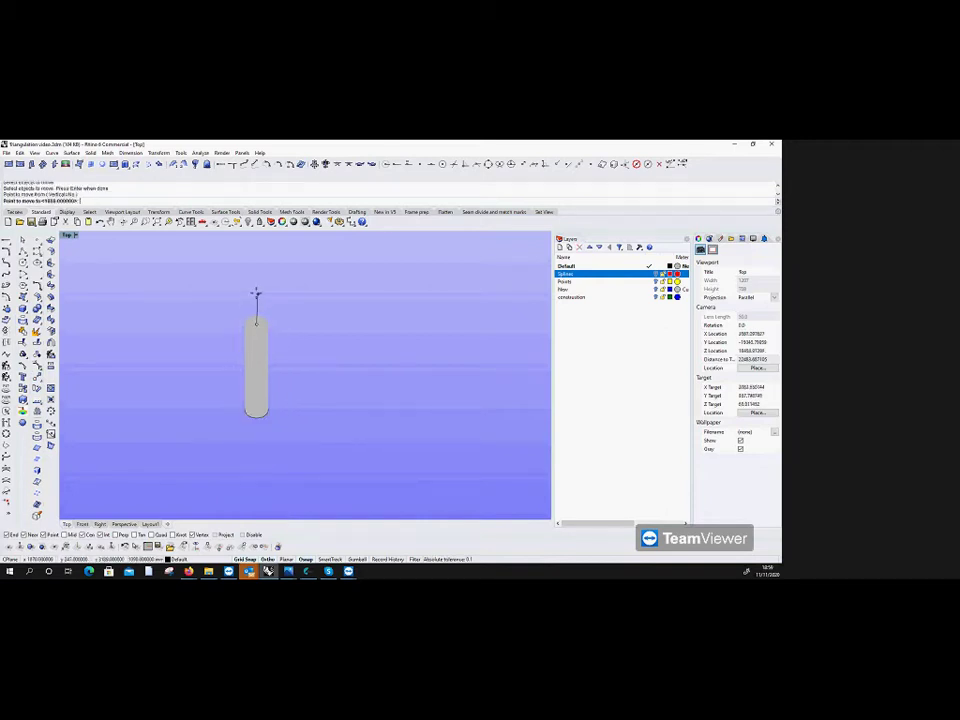
scroll(245, 305, "up", 2)
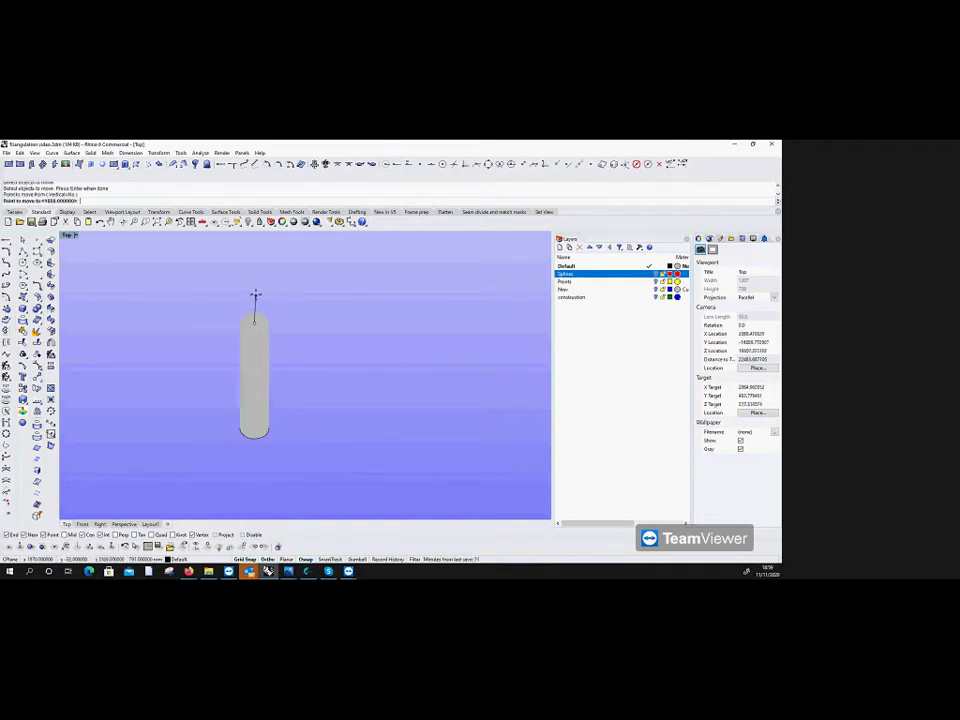
left_click(254, 292)
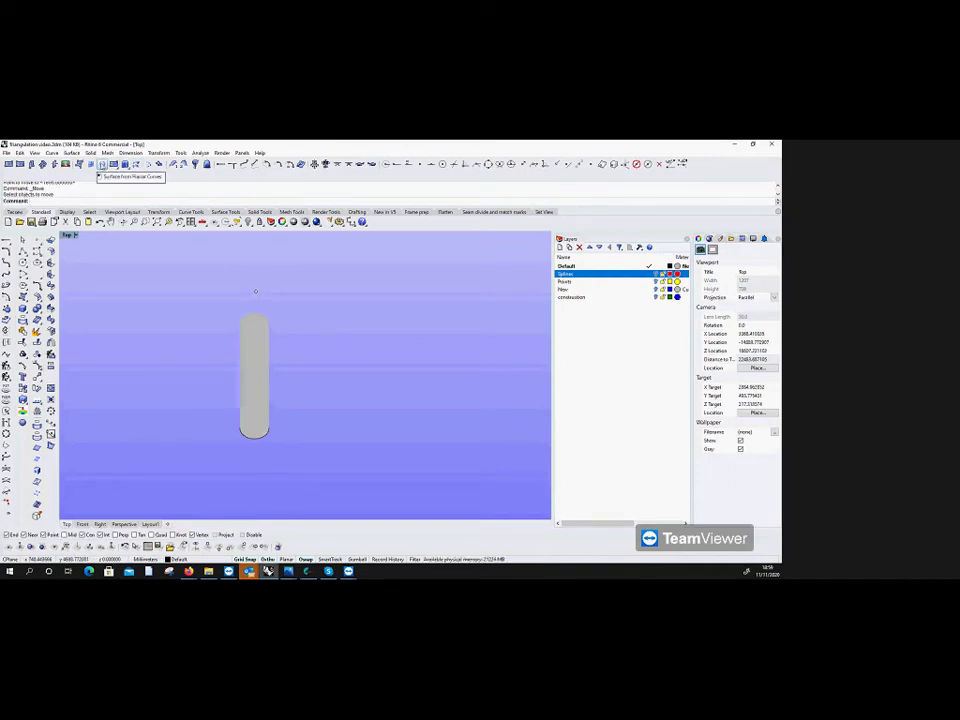
Step: Loft between the raised point and the tube's top edge to form a nose cone
left_click(125, 164)
left_click(254, 298)
left_click(264, 318)
key("Return")
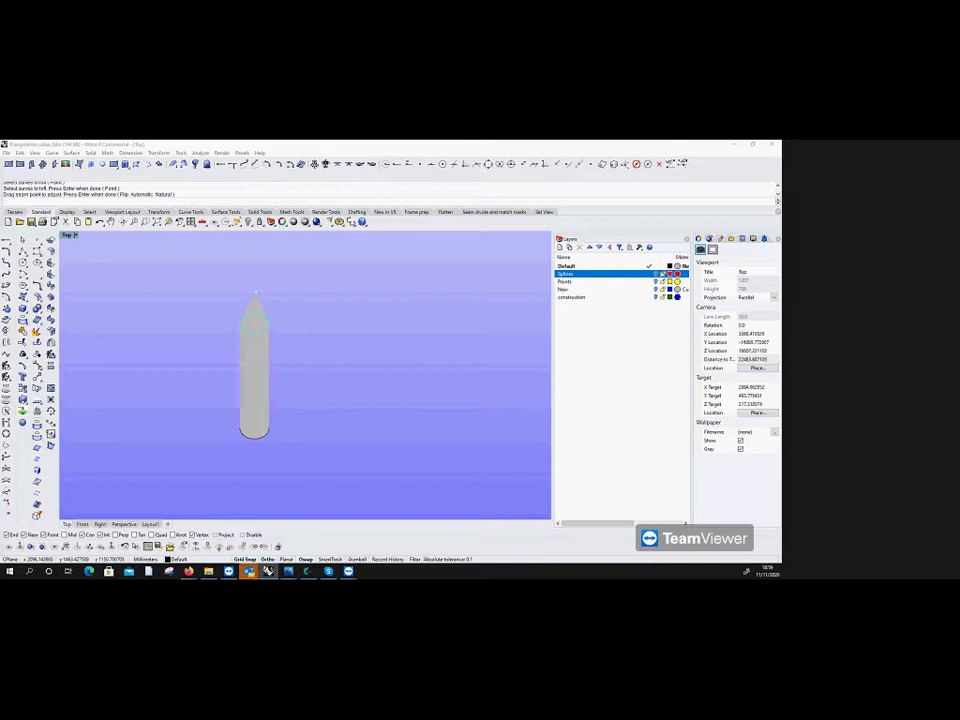
key("Return")
Step: Delete the nose cone surface and the point above the tube
left_click_drag(274, 451, 223, 441)
left_click(245, 266)
key("Delete")
left_click(254, 262)
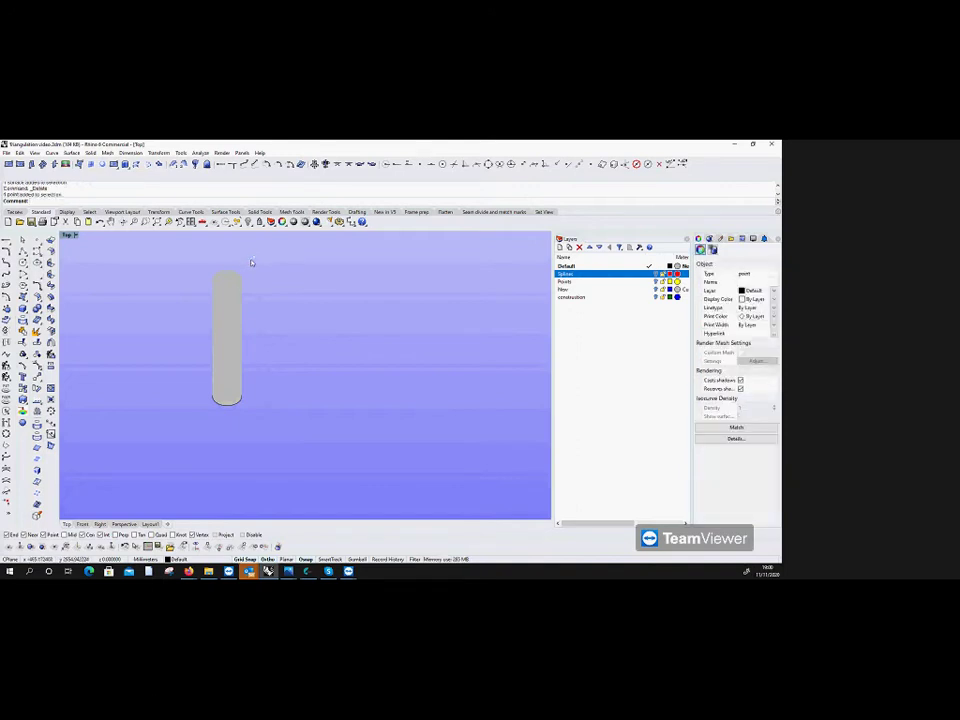
key("Delete")
Step: Add a new point at the centre of the tube's top edge and raise it vertically above the tube
left_click(36, 241)
left_click(229, 281)
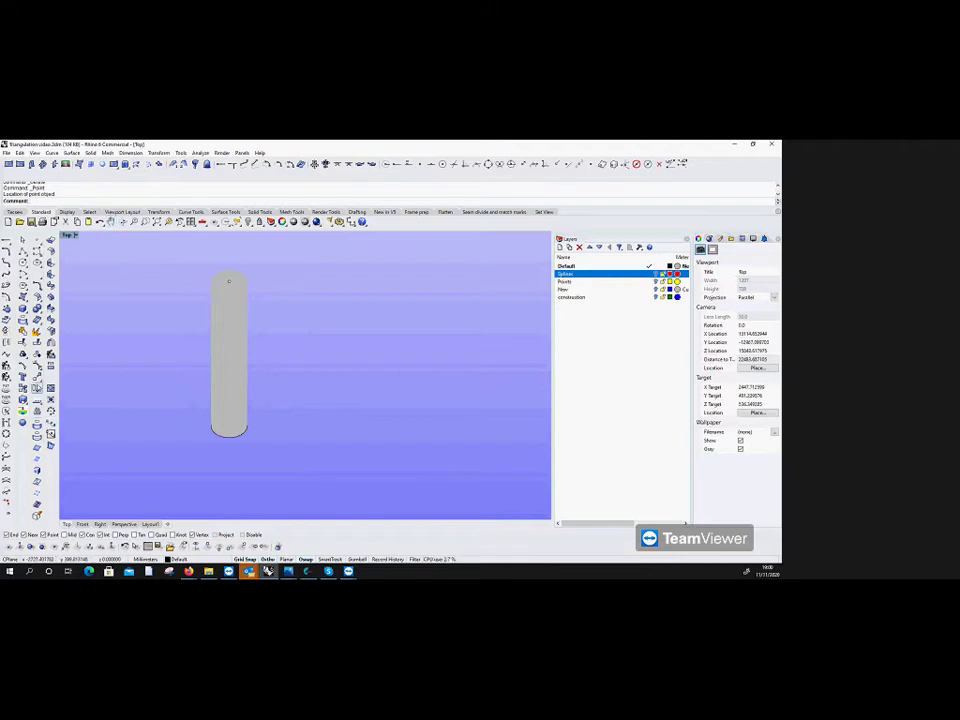
left_click(37, 376)
left_click(230, 284)
key("Return")
left_click(242, 428)
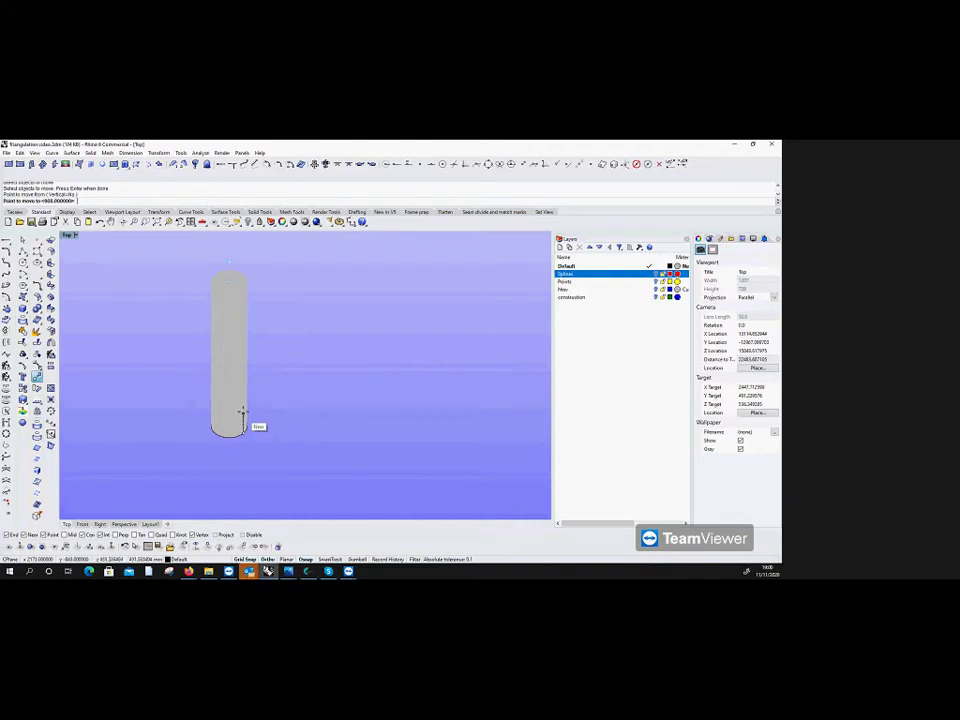
left_click(242, 397)
key("Return")
key("Escape")
Step: Loft the new tip point to the tube's top edge to create a pointed nose cone
left_click(136, 164)
left_click(230, 243)
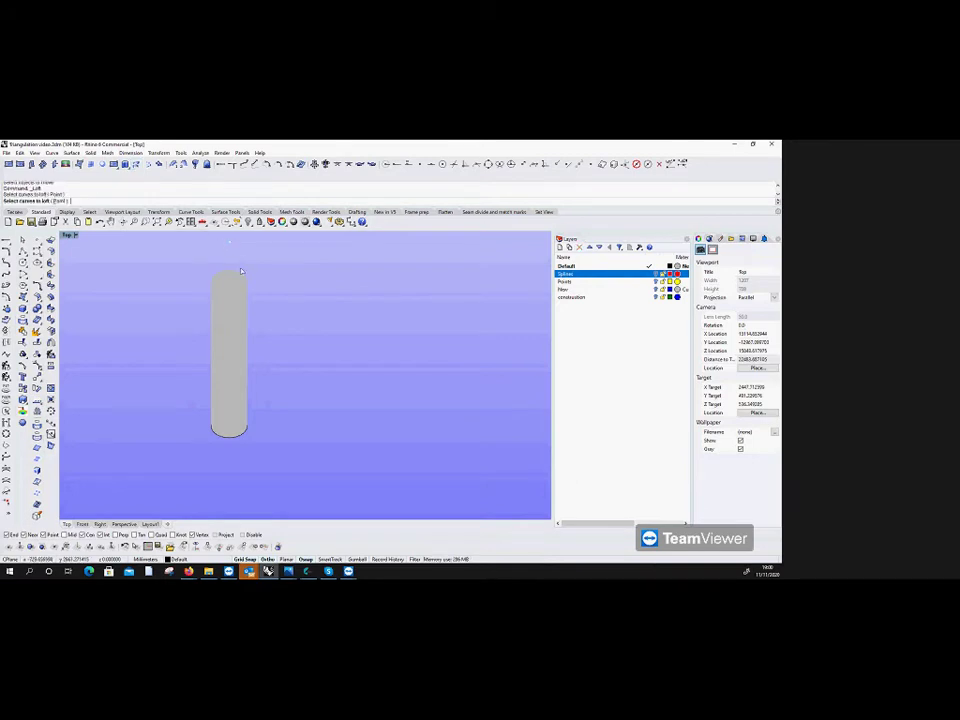
left_click(241, 273)
key("Return")
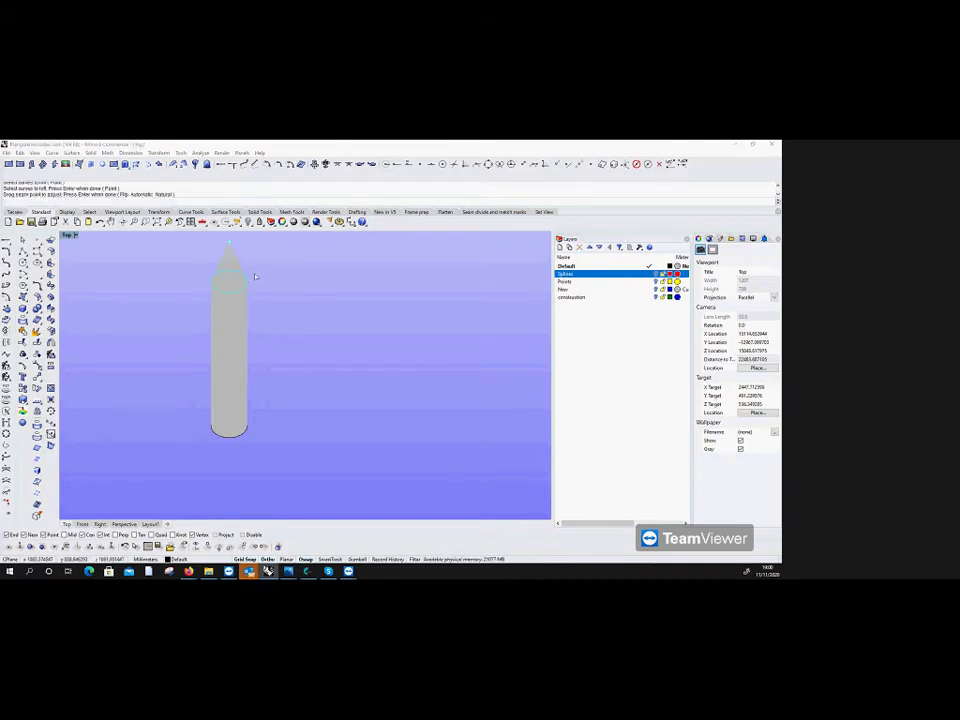
key("Return")
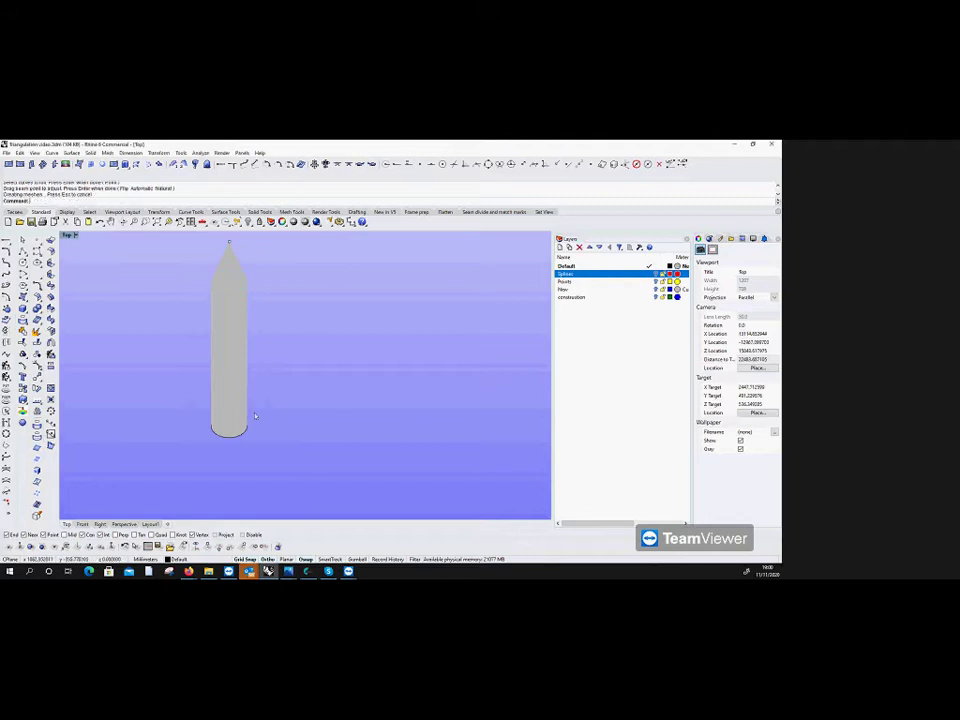
Step: Draw a closed triangular fin outline from the quadrant of the tube's base outward, up to the tube wall and back to the start
scroll(287, 444, "down", 3)
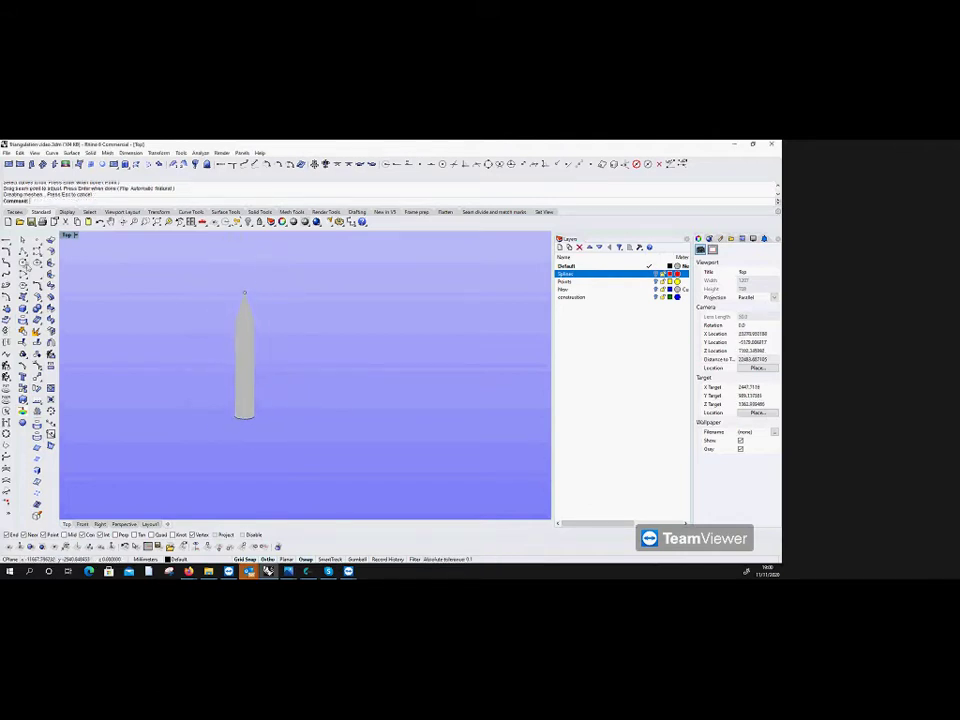
left_click(22, 252)
scroll(249, 410, "up", 3)
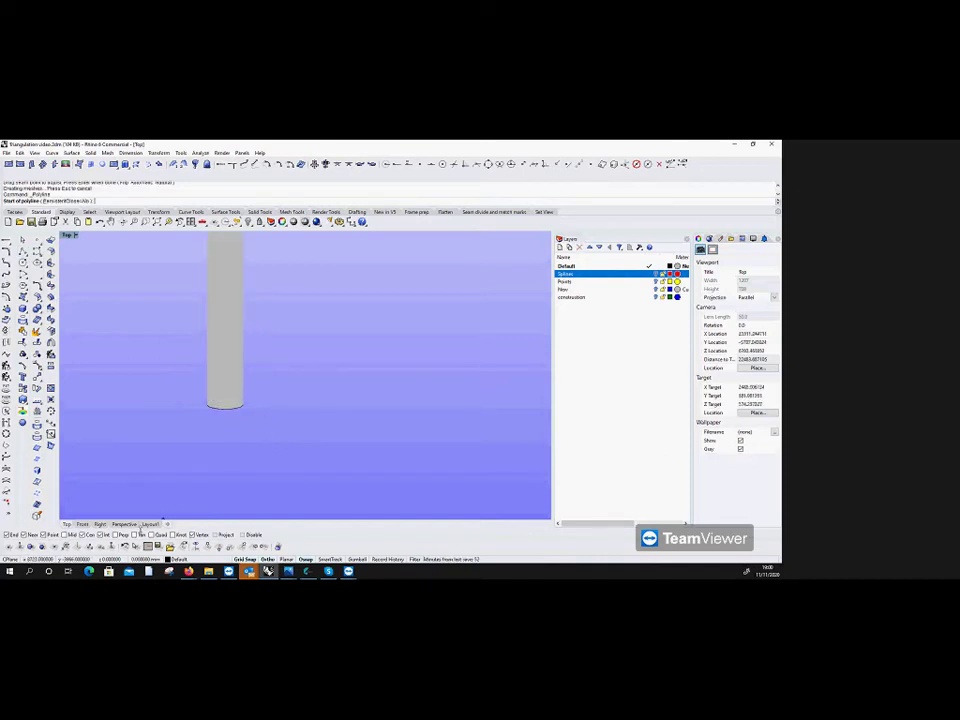
left_click_drag(245, 403, 253, 385)
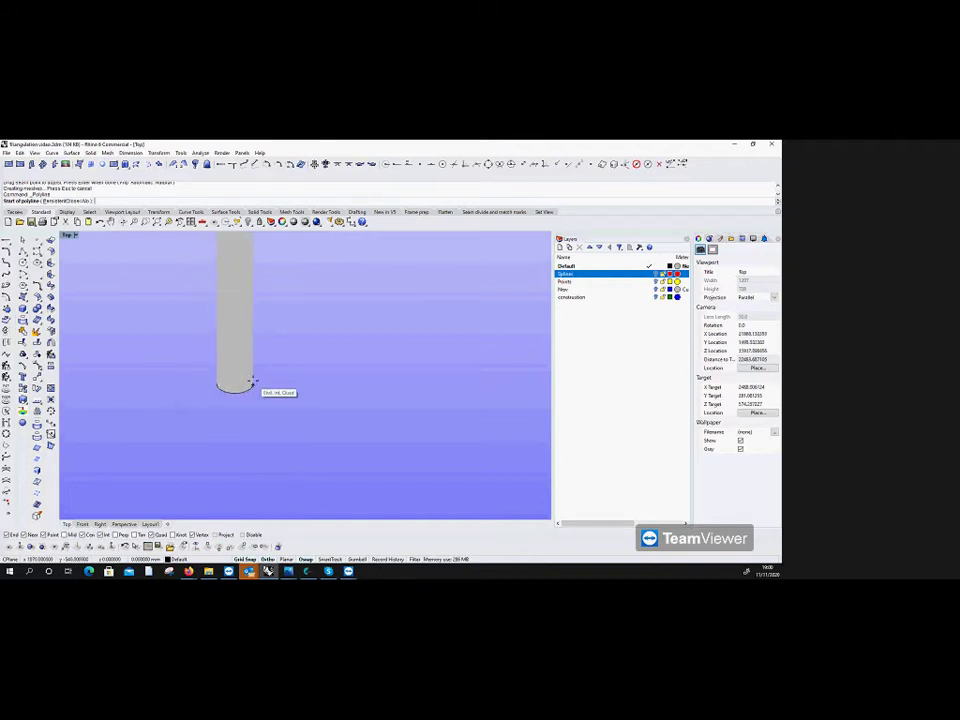
left_click(252, 381)
left_click(281, 386)
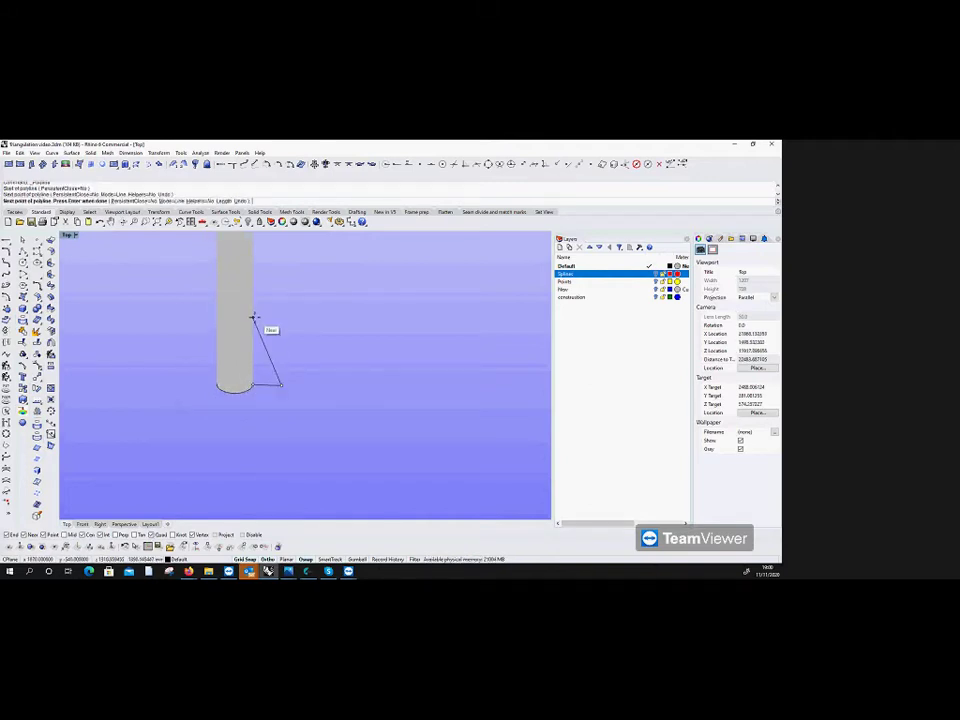
left_click(254, 271)
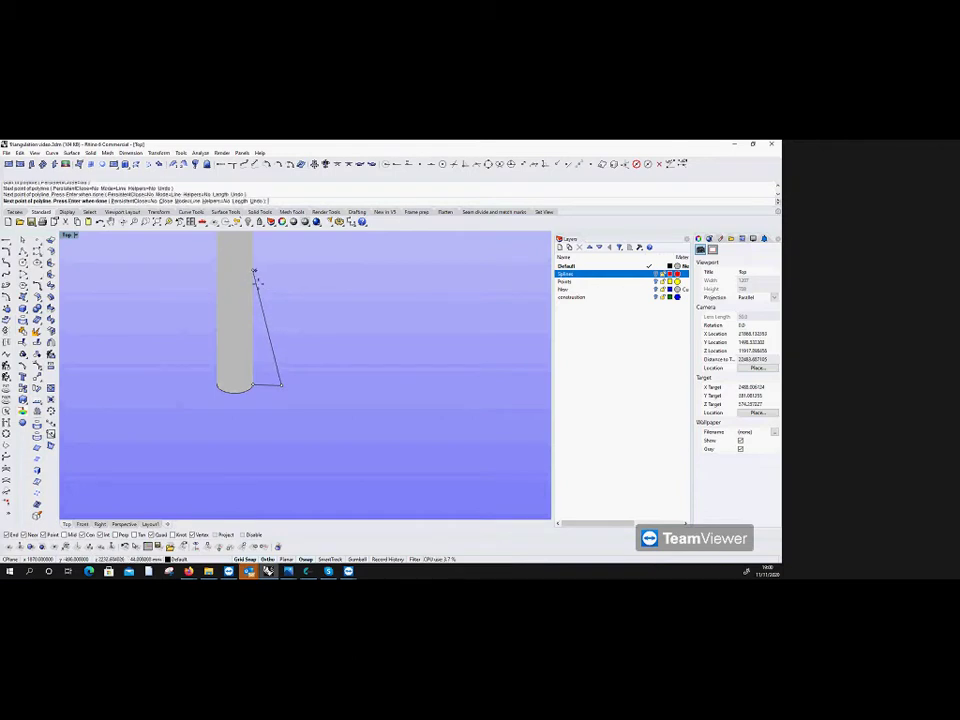
left_click(256, 386)
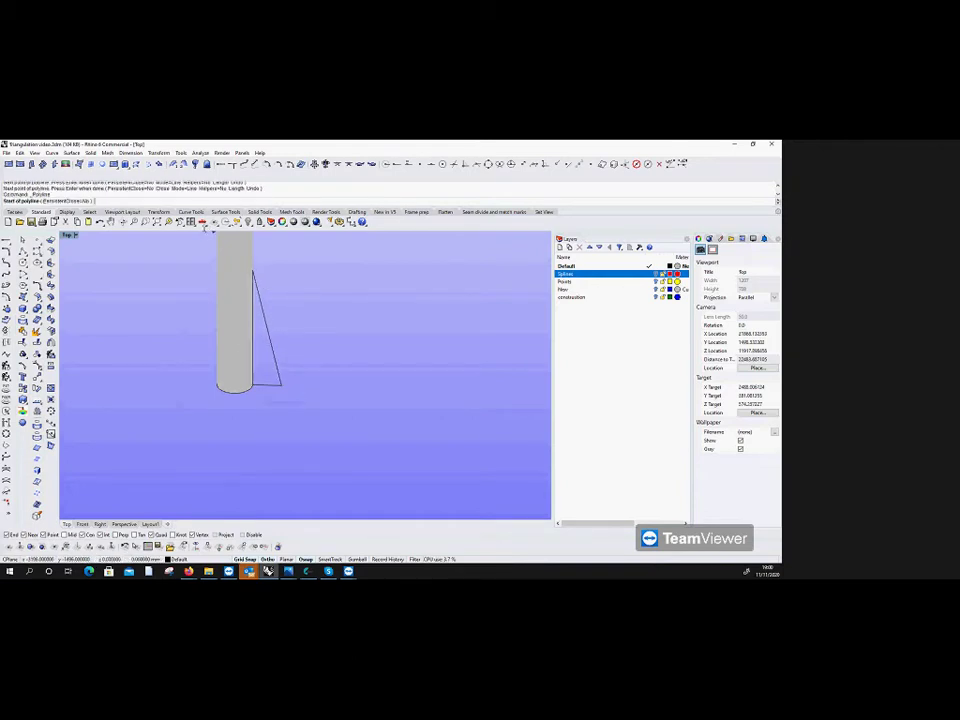
Step: Fill the triangular fin outline with a surface from planar curves
left_click(101, 164)
left_click(270, 337)
key("Return")
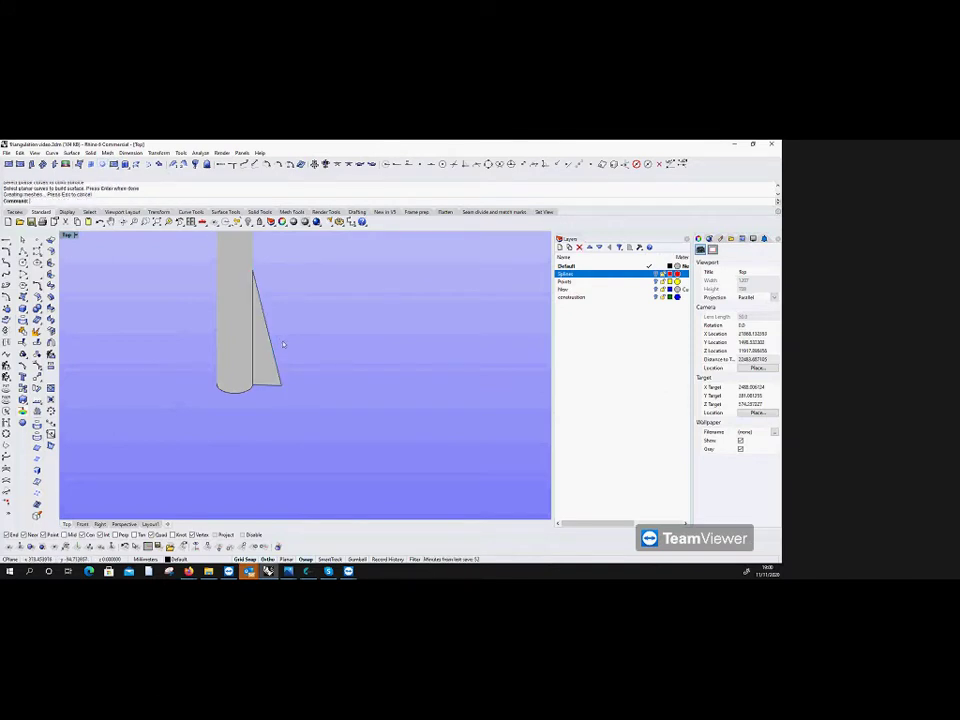
Step: Assign the yellow material to the extruded tube in its object properties and deselect it
left_click(240, 370)
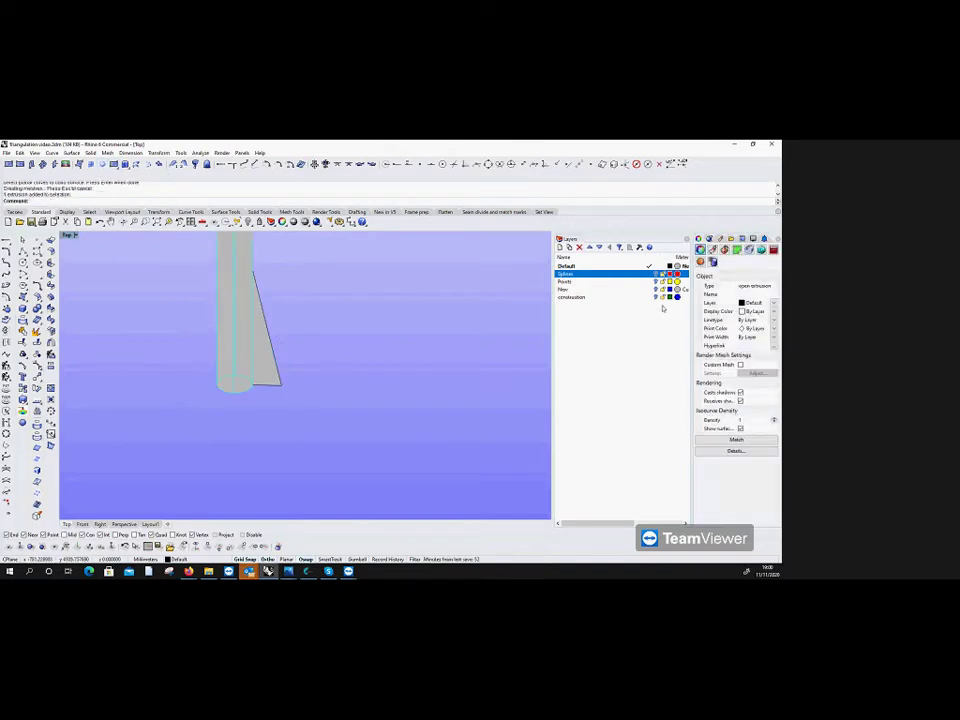
left_click(712, 249)
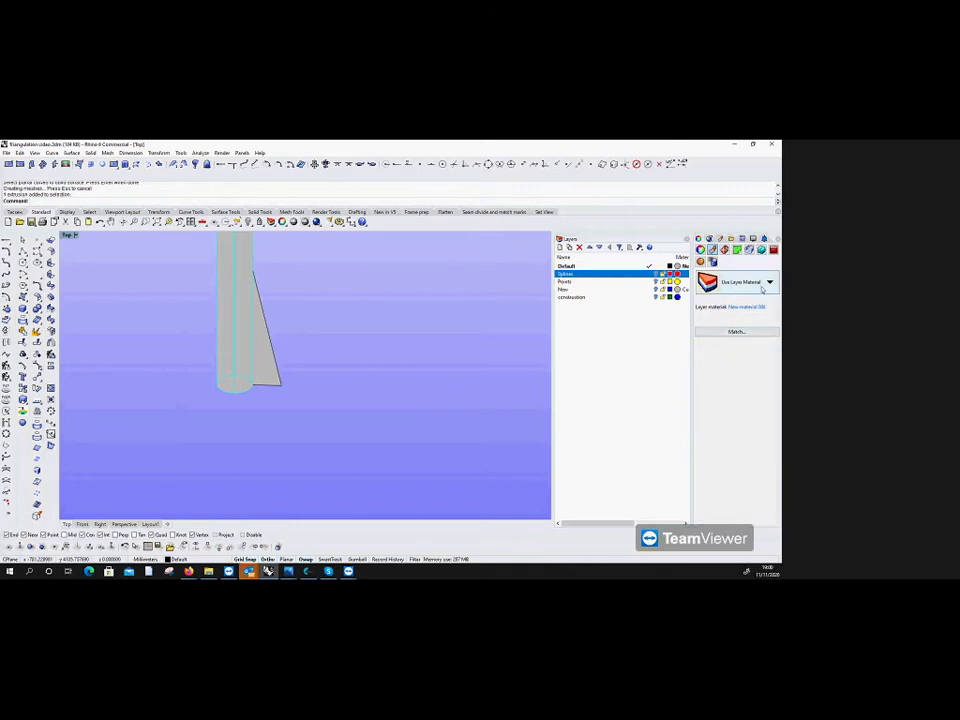
left_click(762, 289)
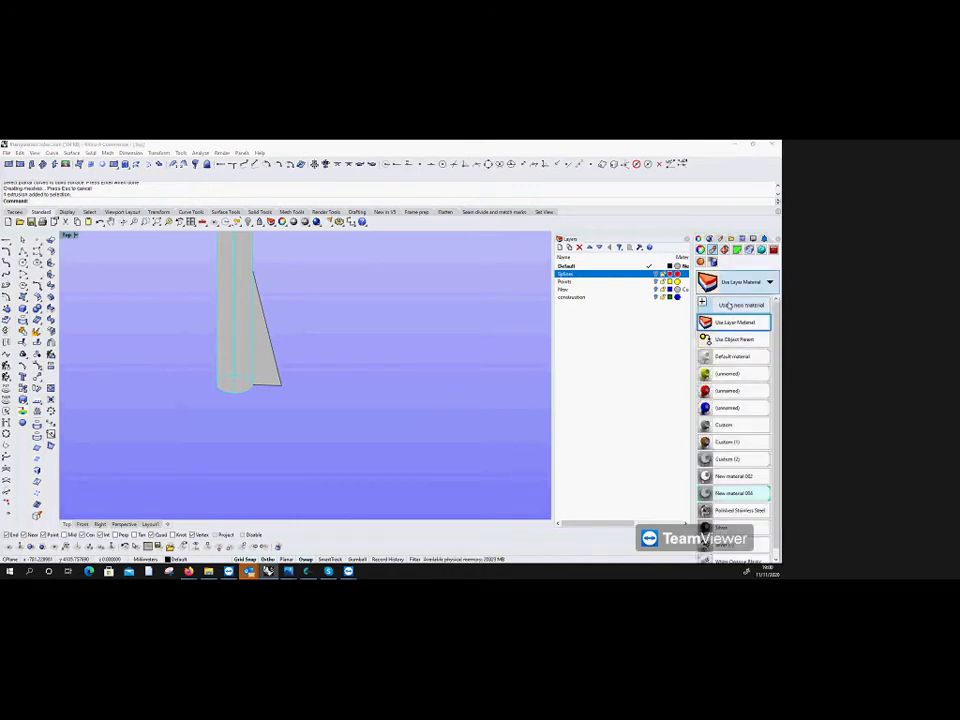
left_click(731, 304)
left_click(316, 360)
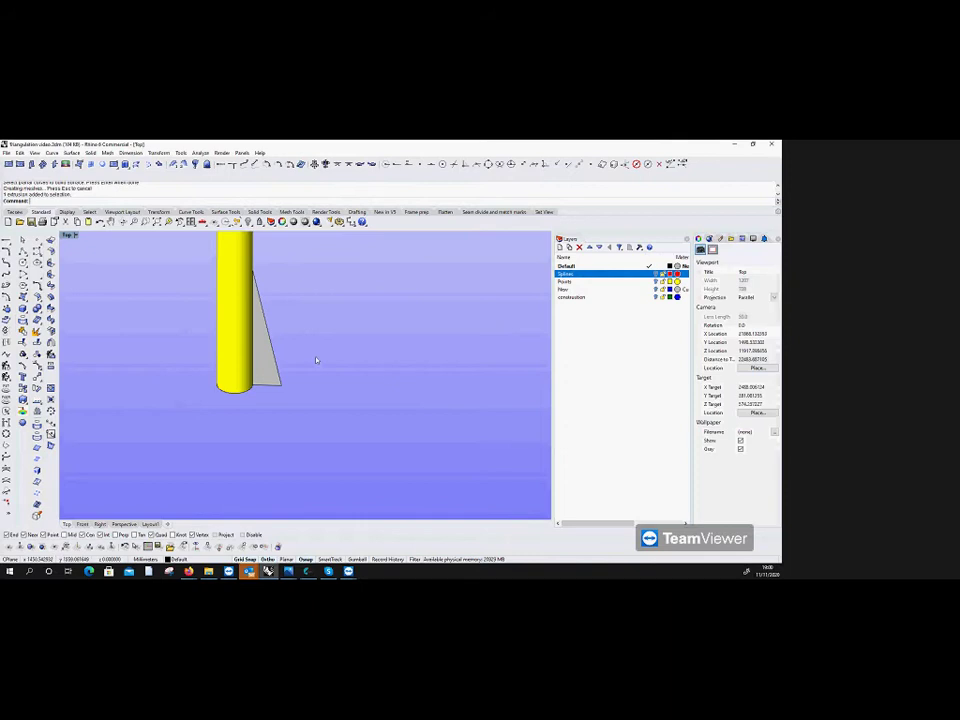
Step: Assign the blue material to the triangular fin surface and deselect it
left_click(265, 350)
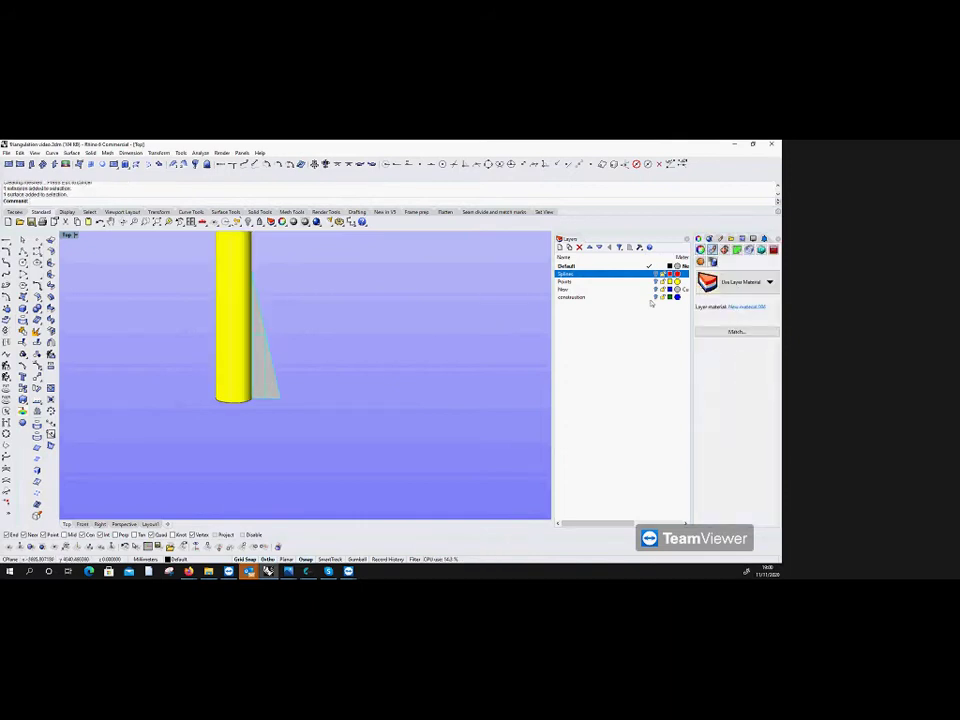
left_click(733, 282)
left_click(735, 407)
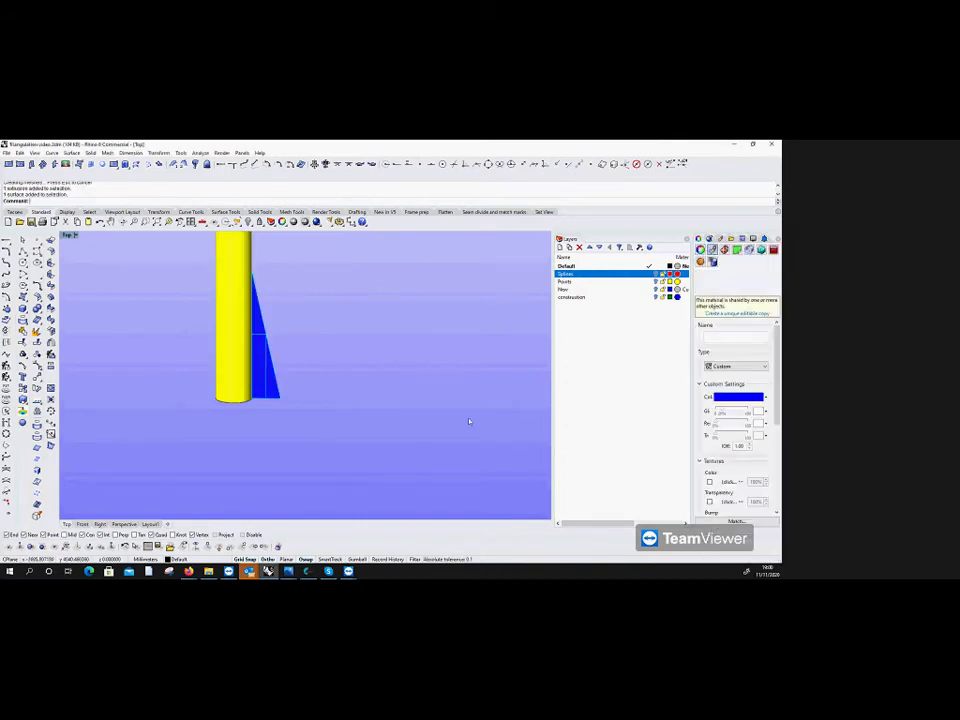
left_click(396, 412)
Step: Mirror a copy of the blue fin surface across a plane running horizontally along the tube's base
left_click(30, 309)
left_click(276, 396)
key("Return")
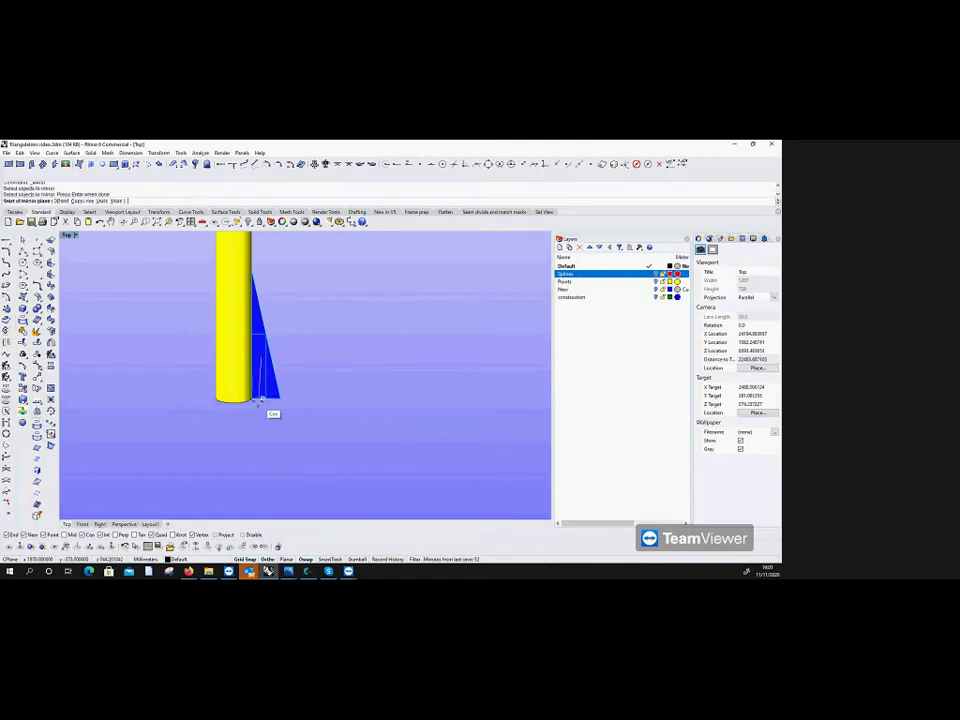
left_click(272, 400)
left_click(214, 397)
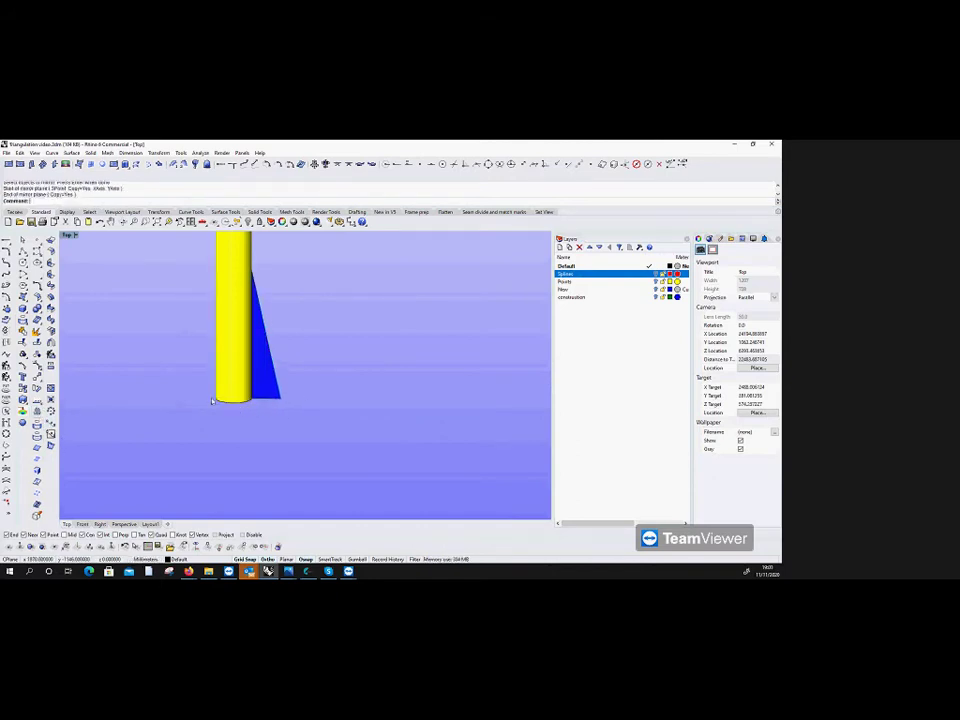
key("Return")
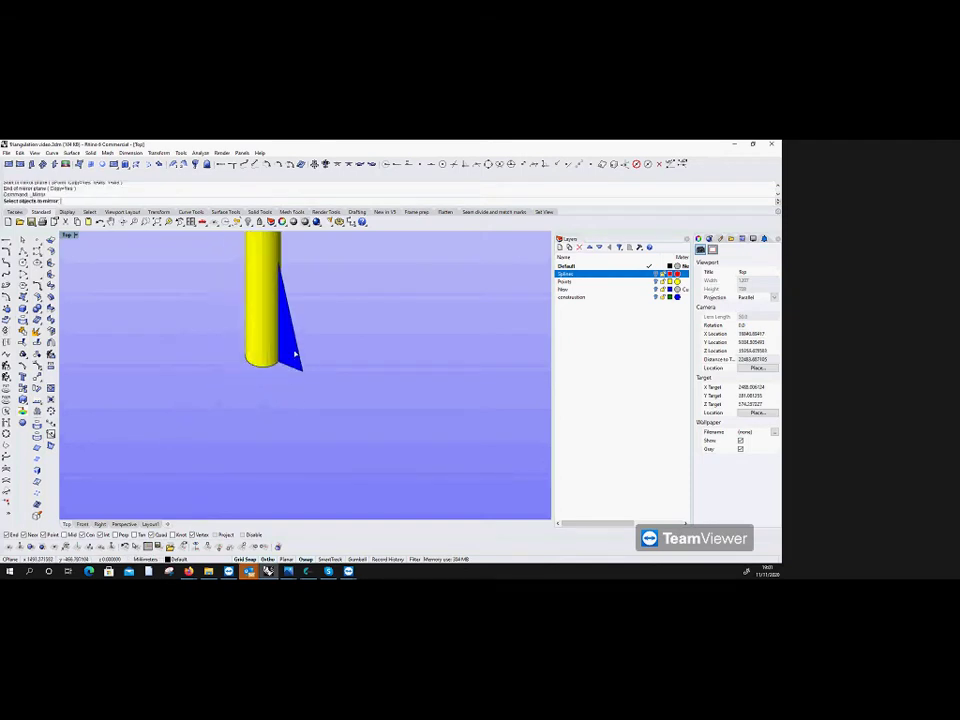
left_click(290, 345)
left_click(252, 274)
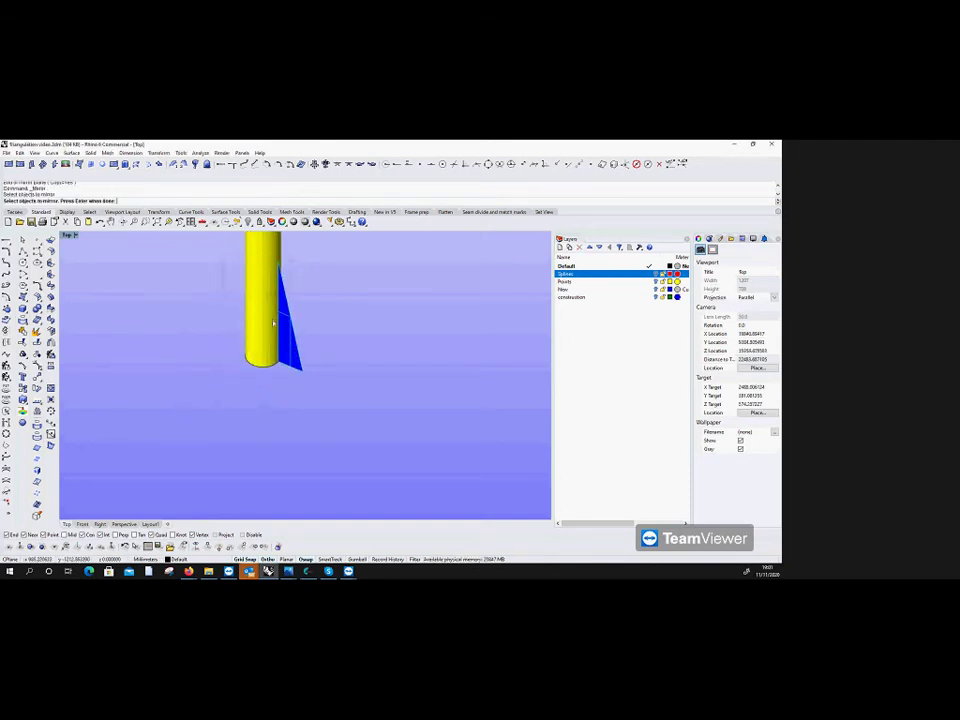
key("Return")
scroll(274, 381, "down", 3)
scroll(295, 362, "up", 2)
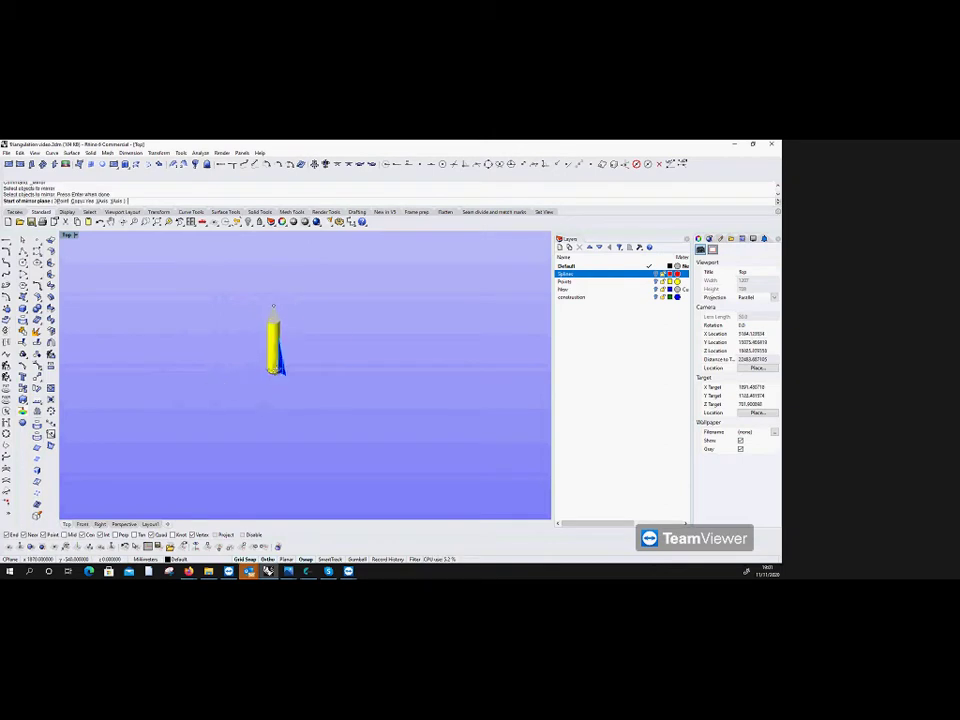
key("Escape")
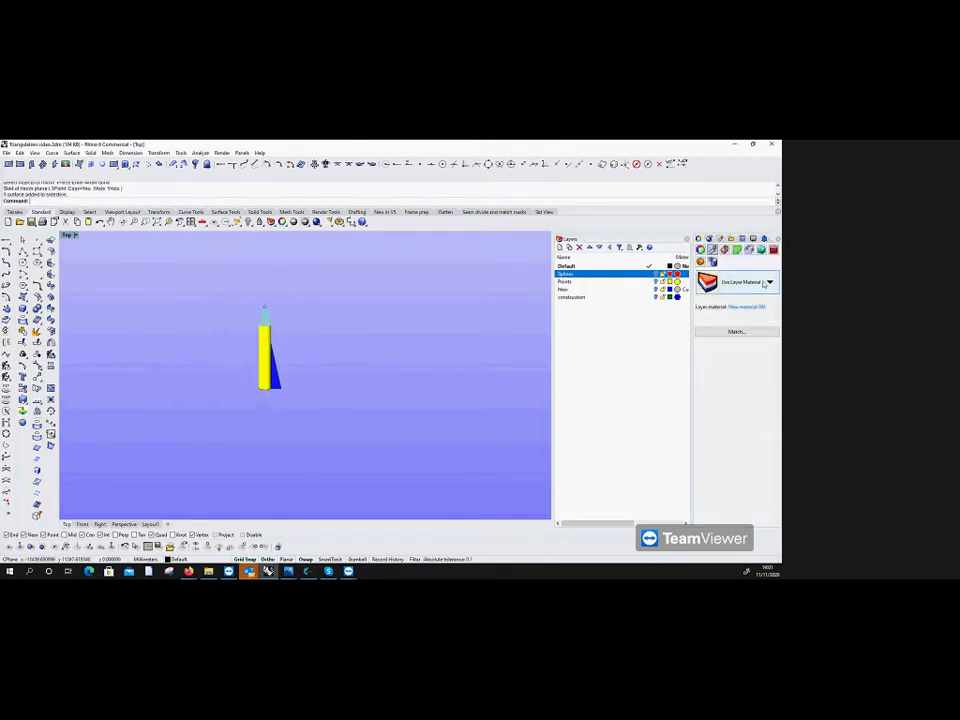
Step: Assign the red material to the nose cone surface and deselect it
left_click(738, 282)
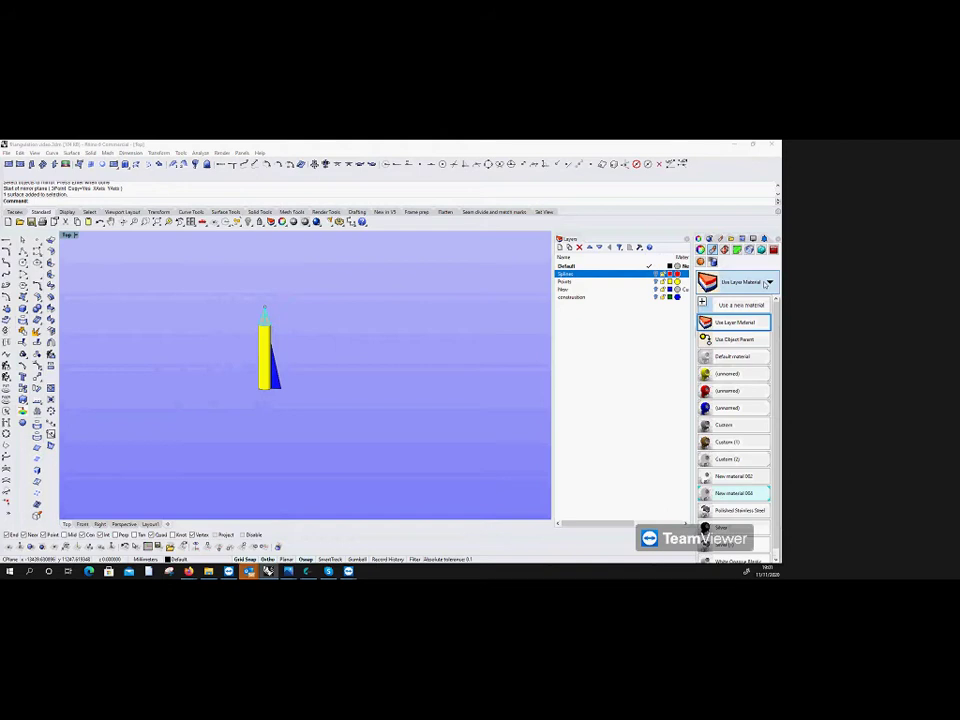
left_click(730, 392)
left_click(345, 406)
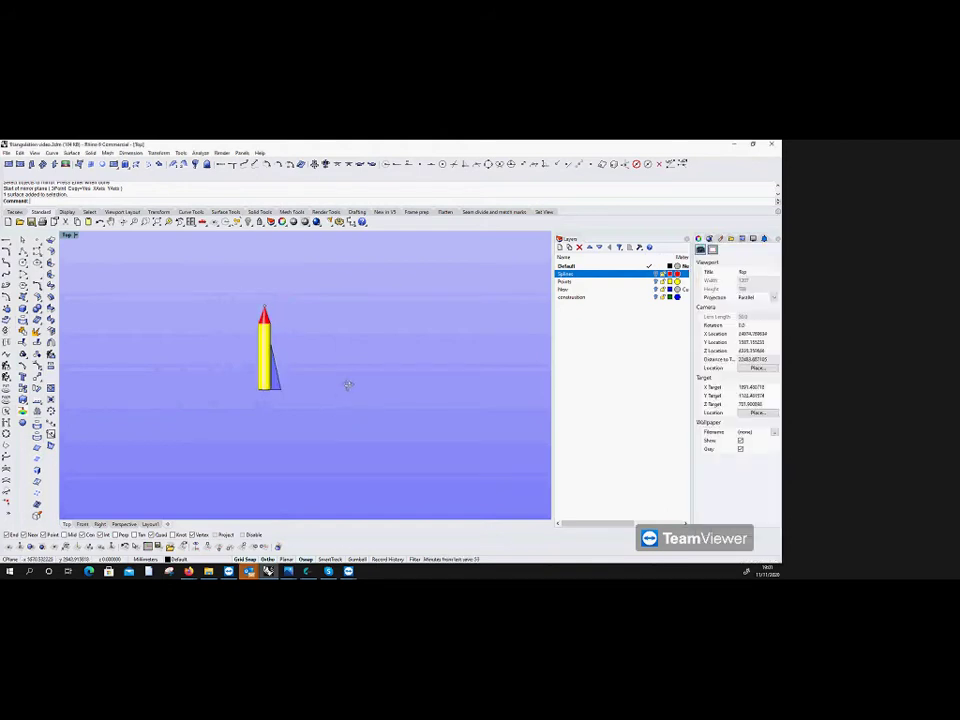
scroll(269, 330, "up", 4)
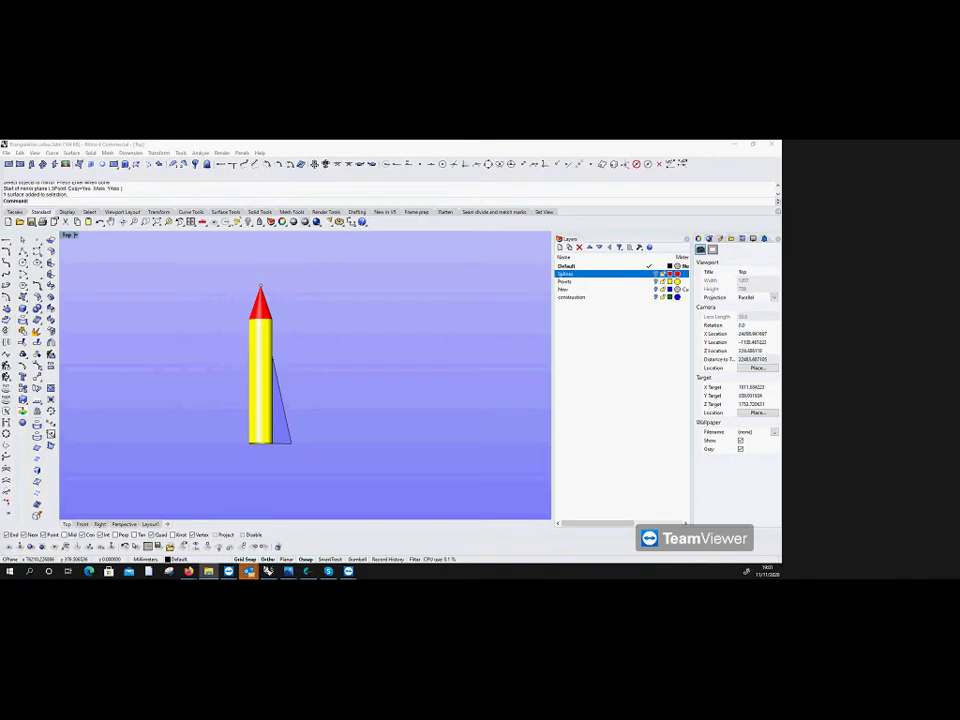
Step: Switch to Photos to examine the boat canopy pictures and its supporting frame, and return to the Rhino model
key("alt+Tab")
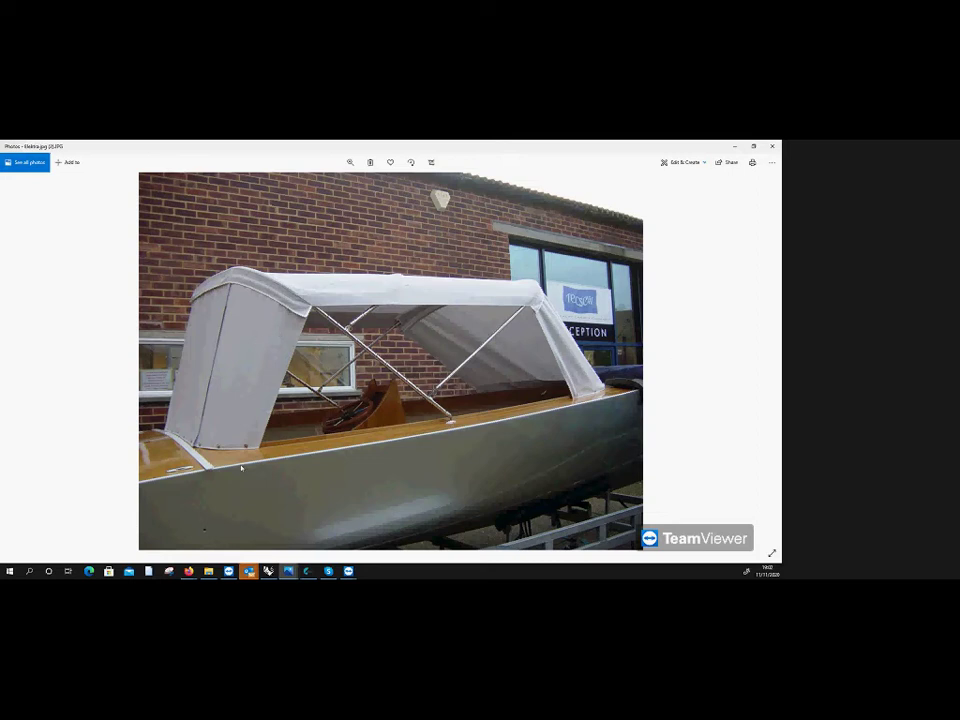
key("Right")
key("Left")
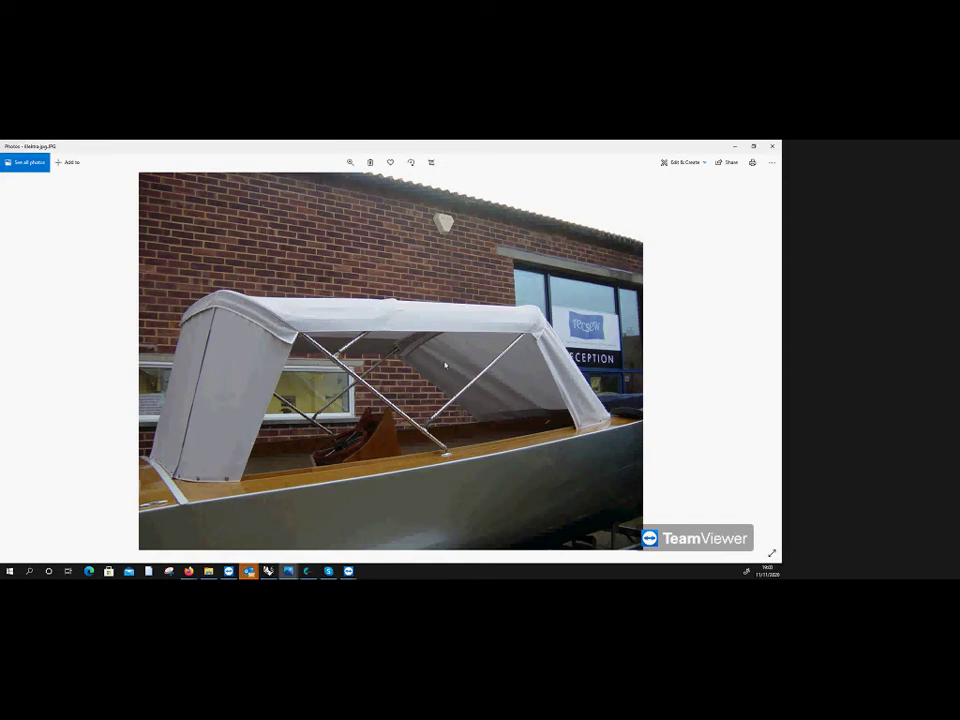
left_click(772, 146)
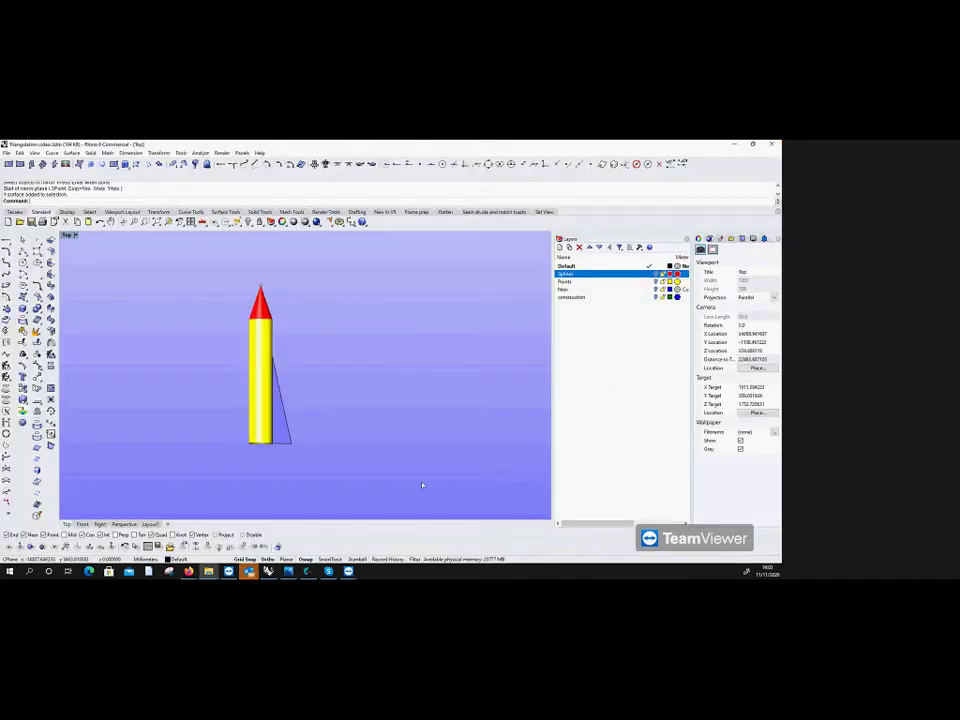
Step: Draw a horizontal 4000 mm polyline beside the rocket, level with its nose cone
scroll(334, 448, "down", 3)
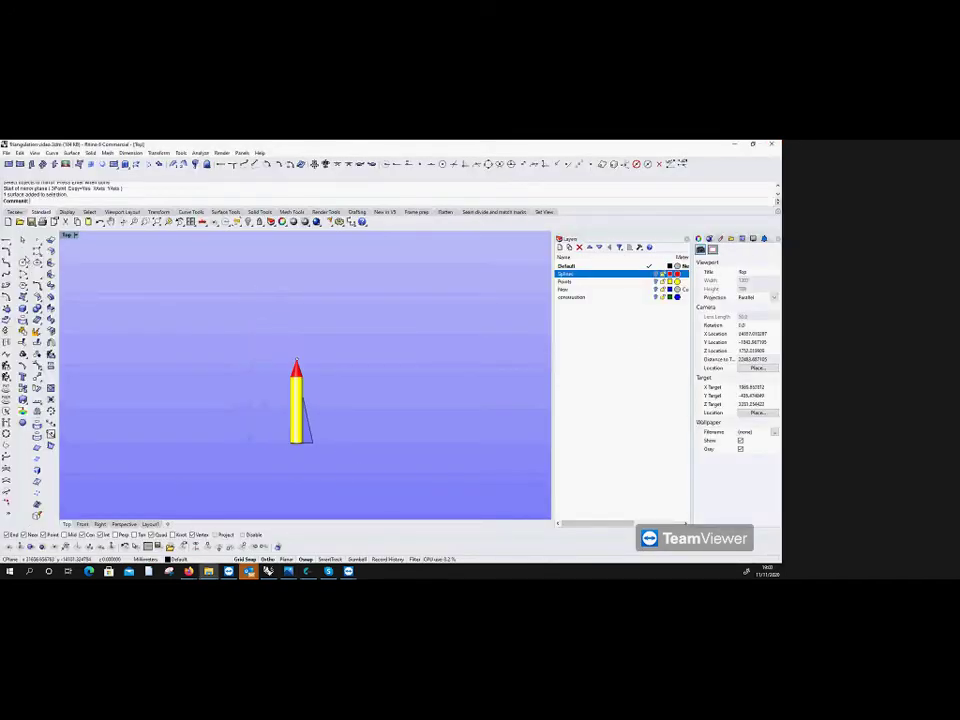
left_click(8, 251)
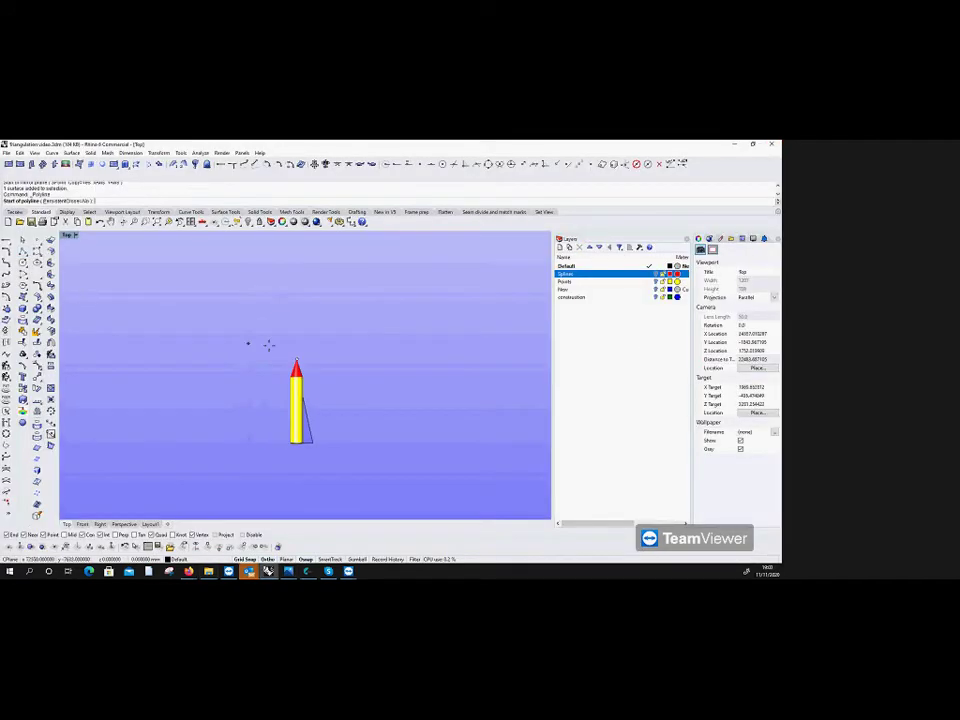
left_click(347, 373)
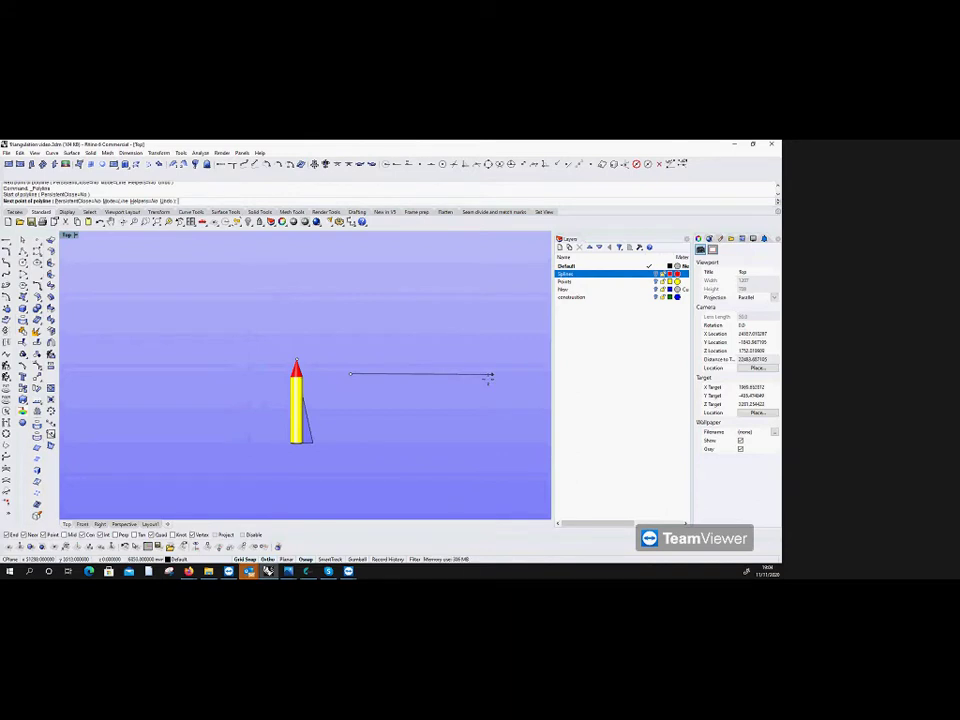
type("4000")
key("Return")
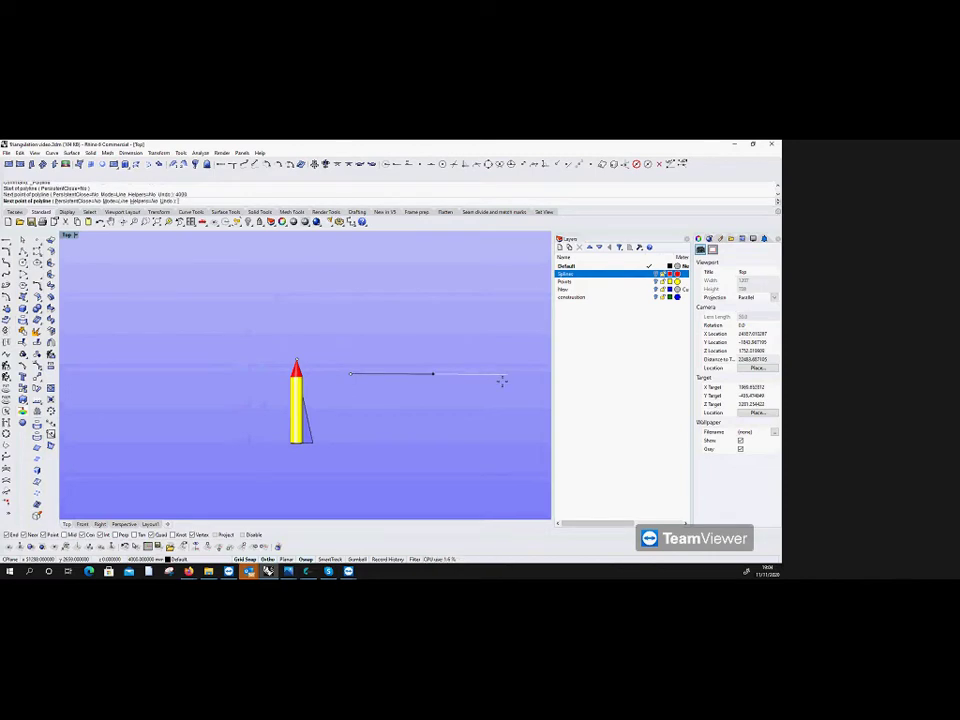
key("Return")
scroll(432, 377, "up", 3)
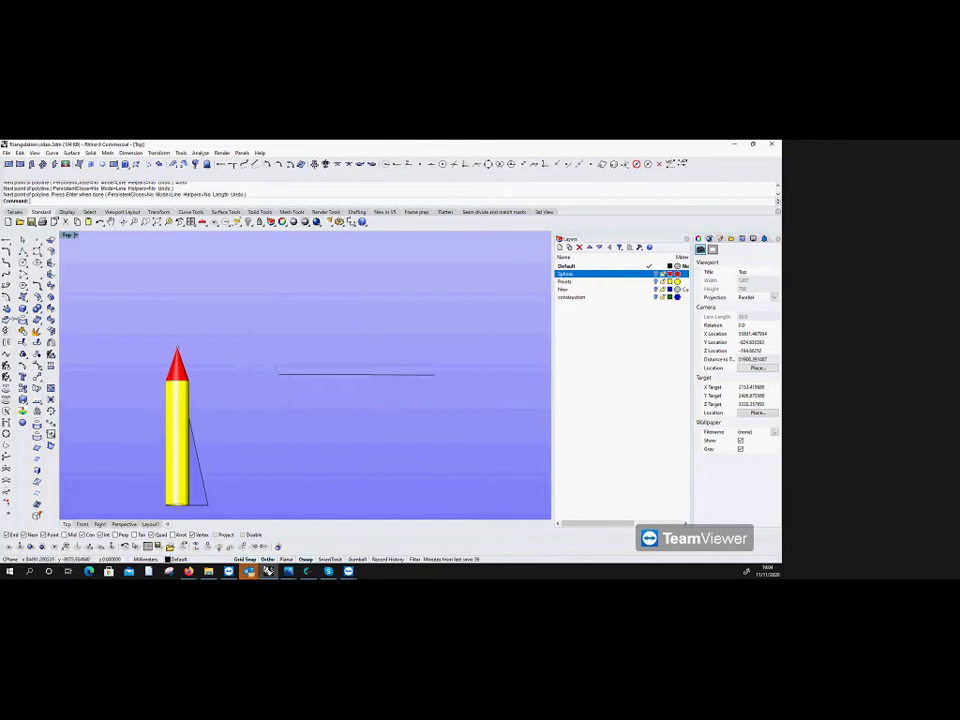
left_click(5, 297)
left_click(360, 374)
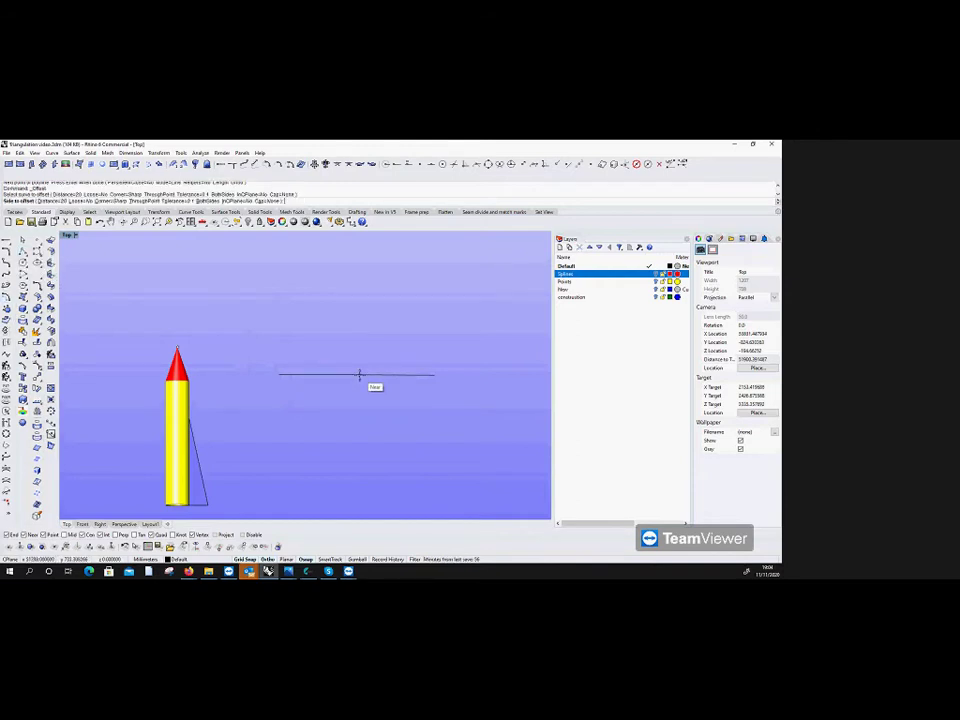
left_click(360, 380)
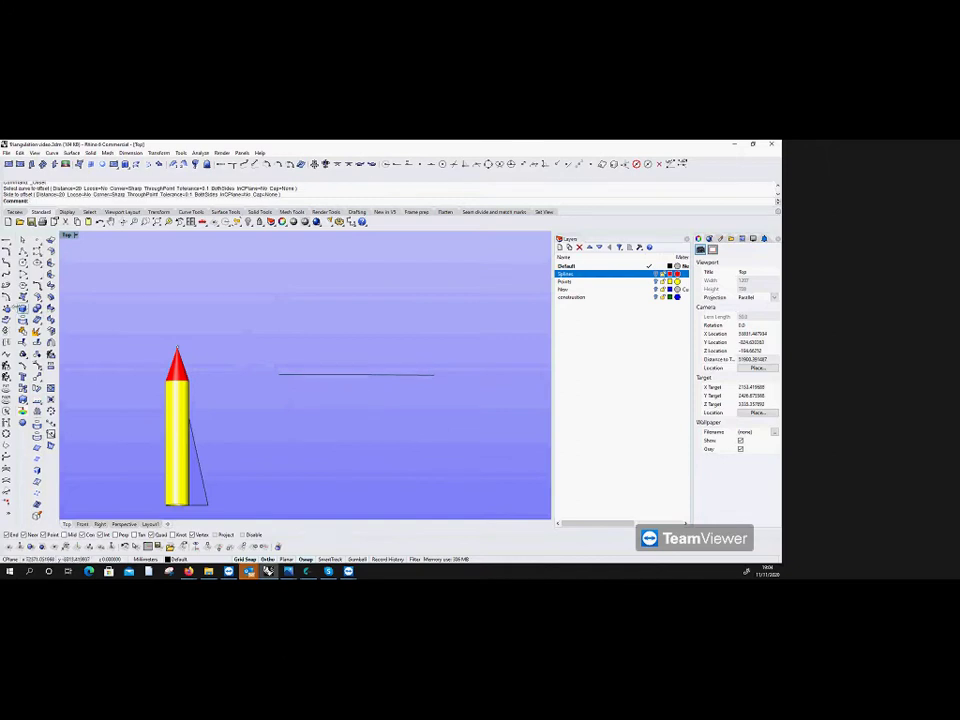
Step: Offset the horizontal 4000 mm line by 2000 mm downward in the Top view, with all four viewports shown
key("Return")
left_click(321, 377)
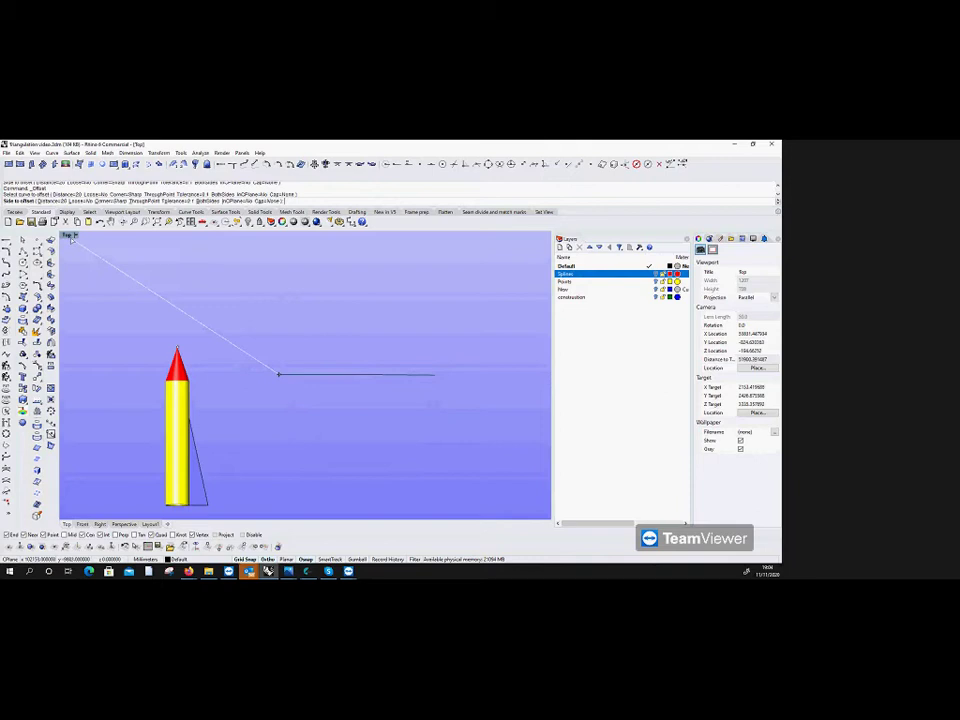
double_click(69, 235)
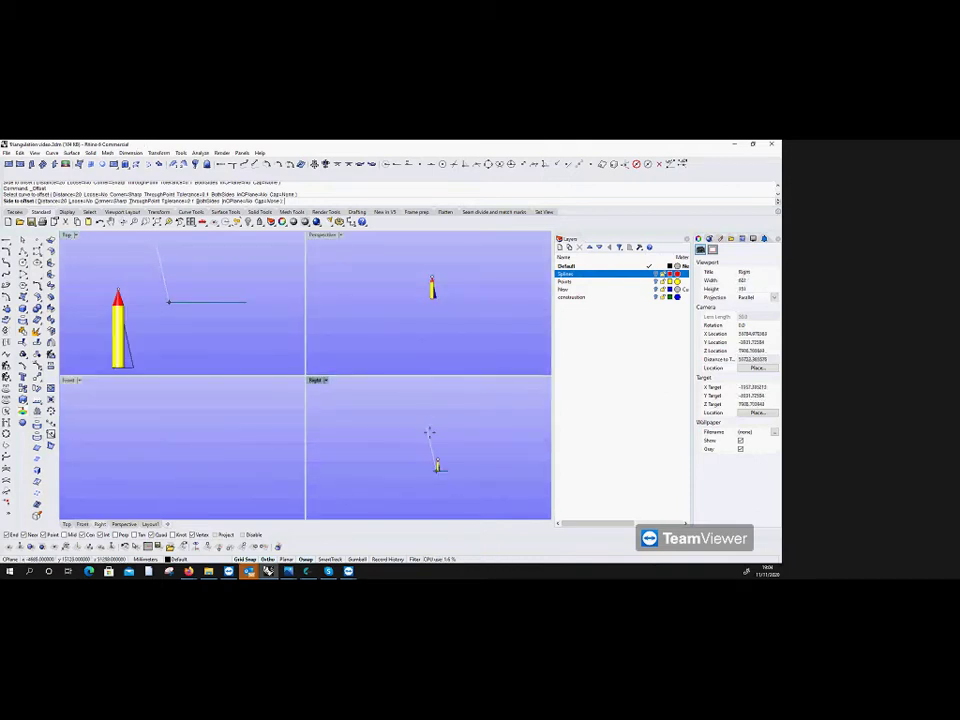
type("2000")
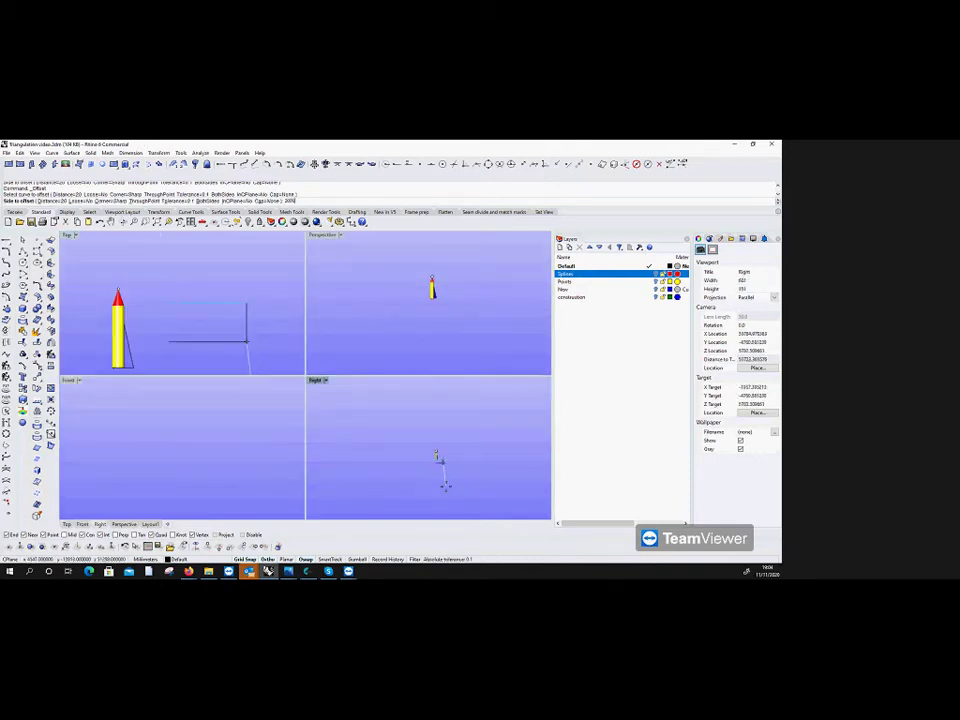
key("Return")
left_click(189, 270)
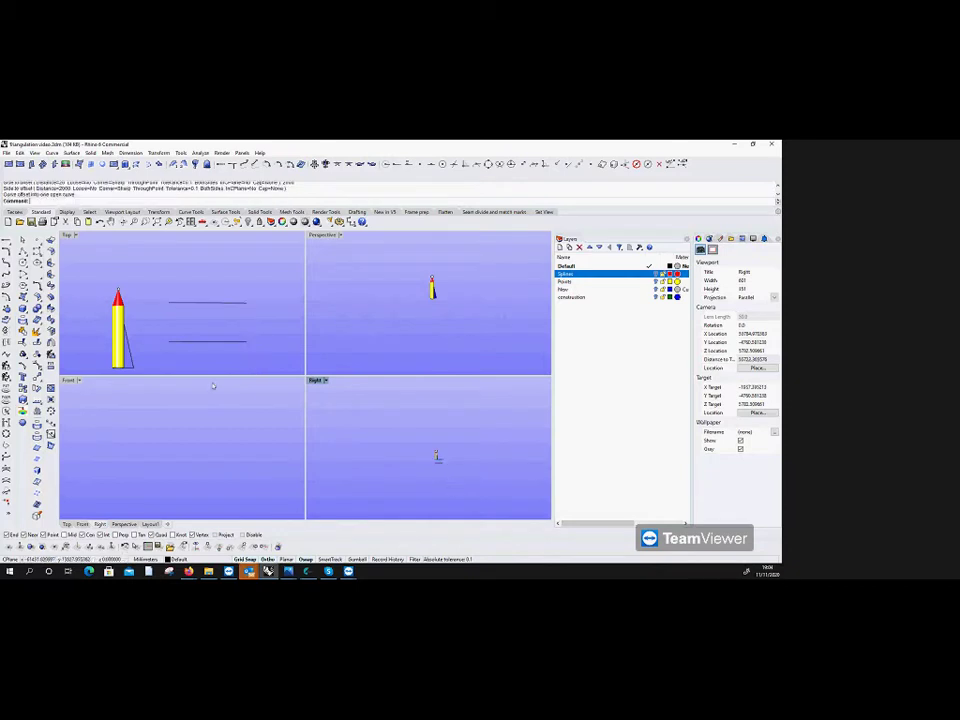
Step: Draw two diagonal lines from the ends of the upper line, meeting near the middle of the lower line
scroll(225, 354, "up", 2)
left_click(8, 251)
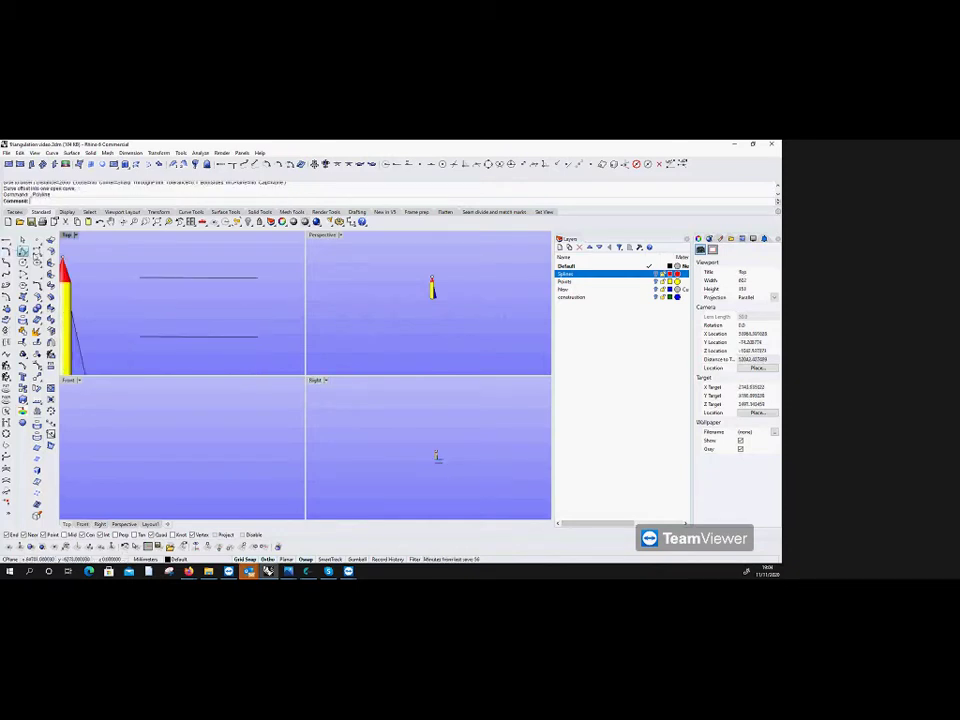
left_click(140, 277)
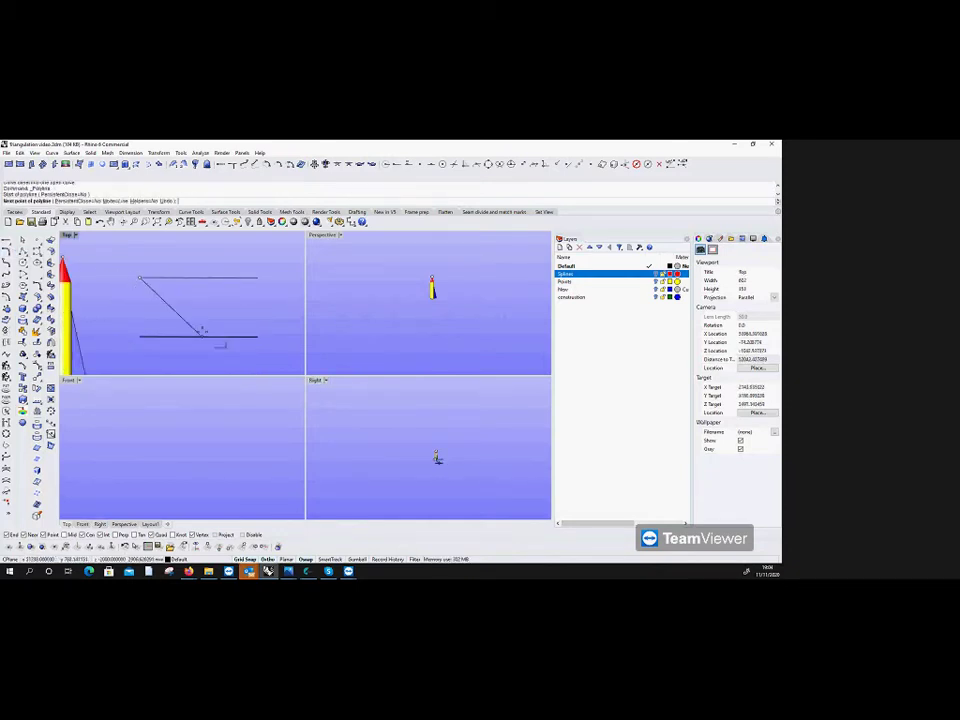
left_click(207, 335)
key("Return")
key("Return")
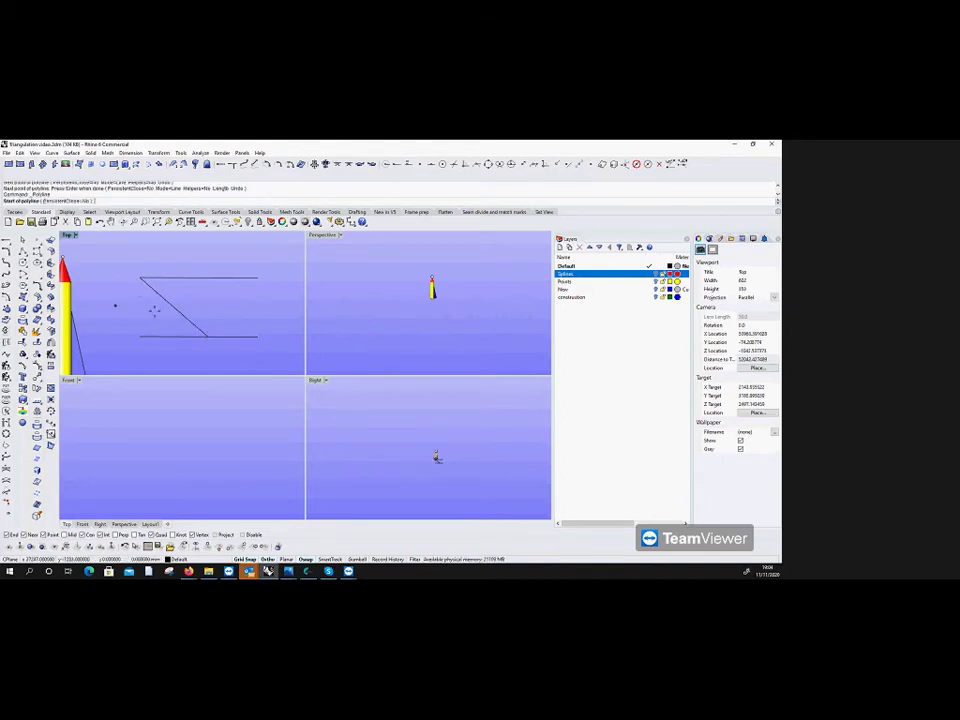
left_click(258, 282)
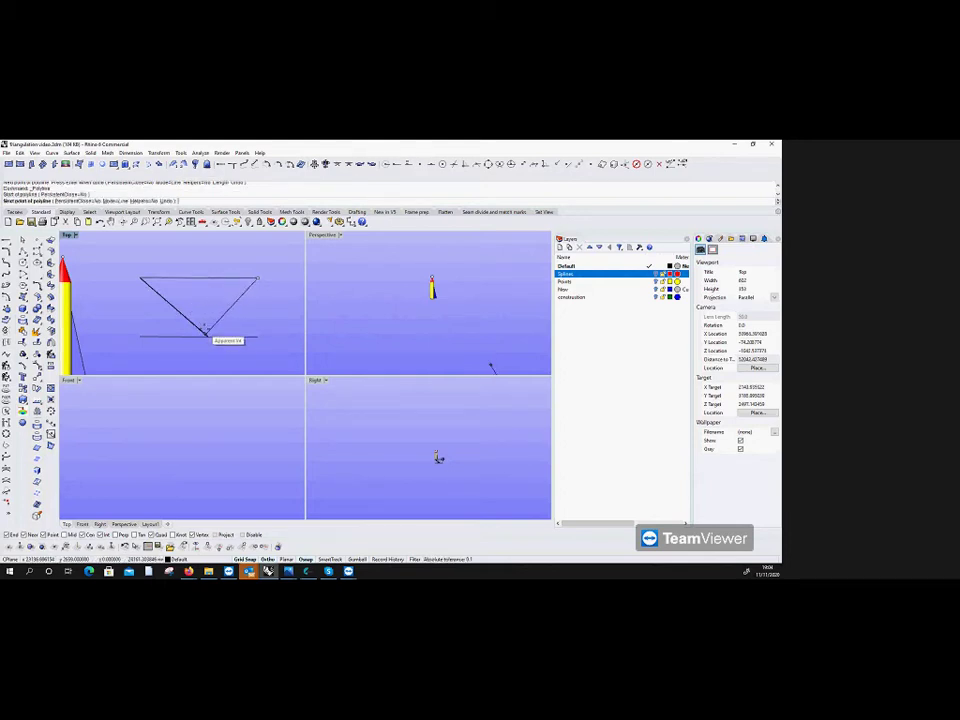
left_click(205, 331)
key("Return")
Step: Draw two short brace lines connecting each diagonal to the upper line near its ends
key("Return")
left_click(155, 295)
key("Return")
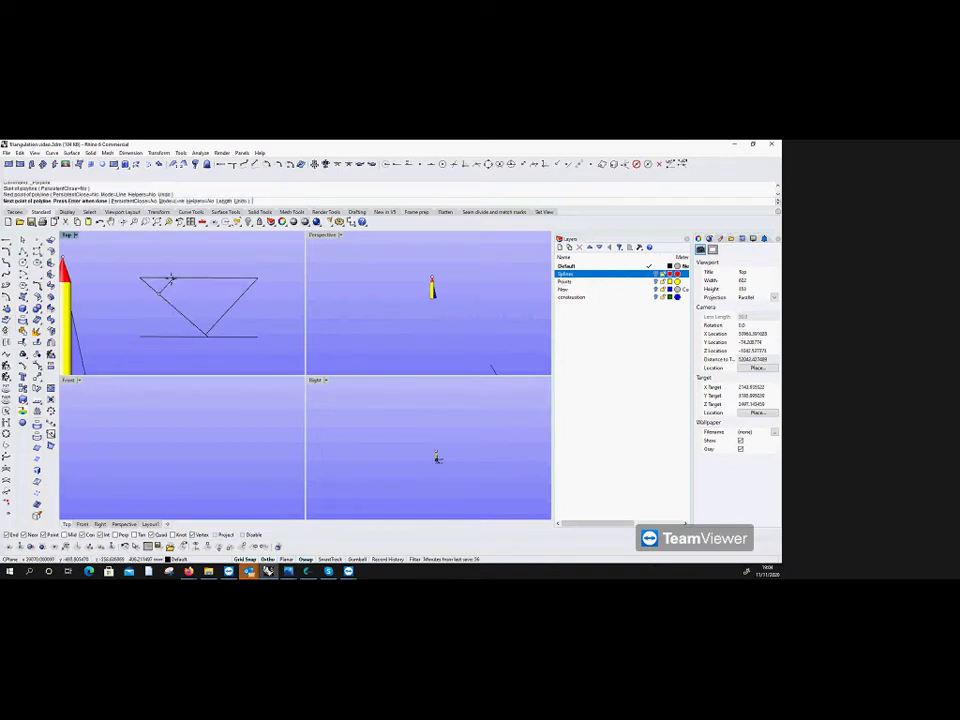
key("Return")
left_click(224, 277)
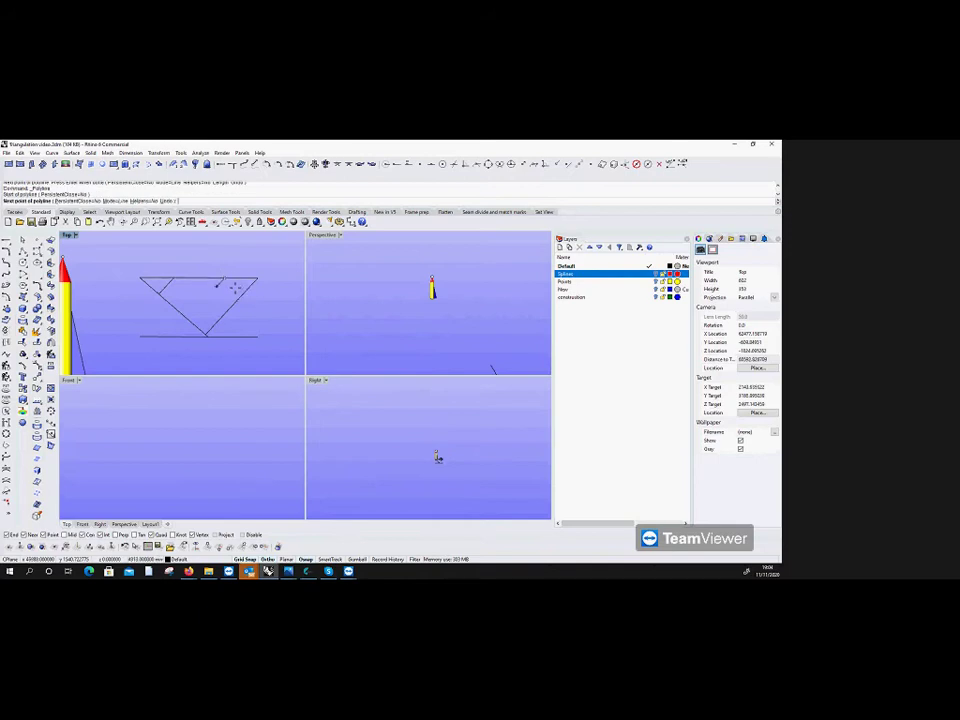
left_click(240, 293)
key("Return")
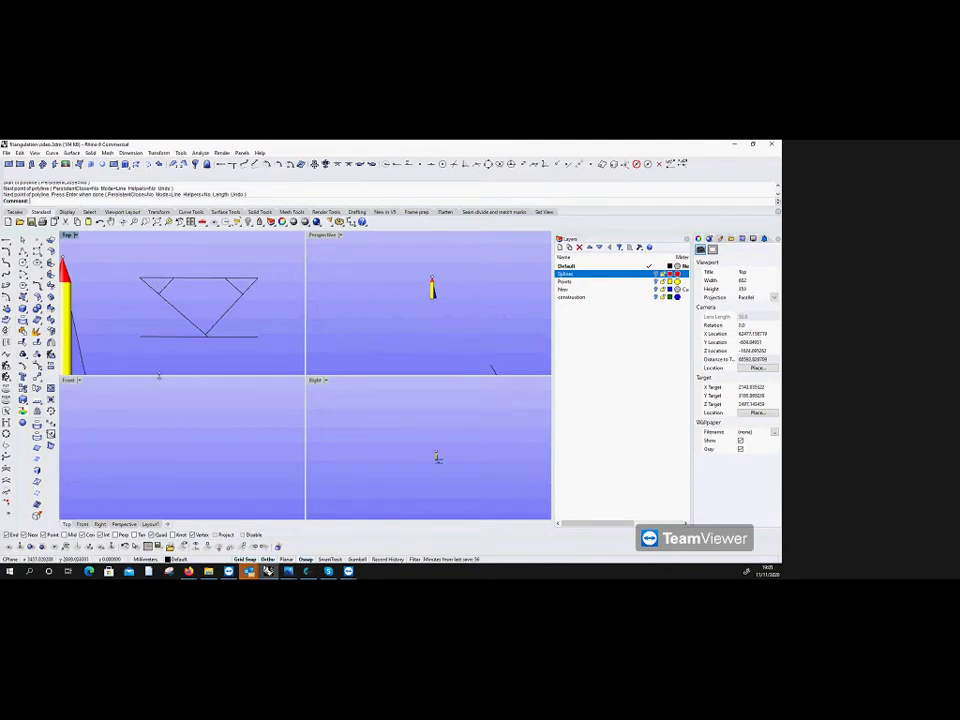
Step: Delete all lines of the frame sketch beside the rocket
left_click_drag(272, 344, 139, 278)
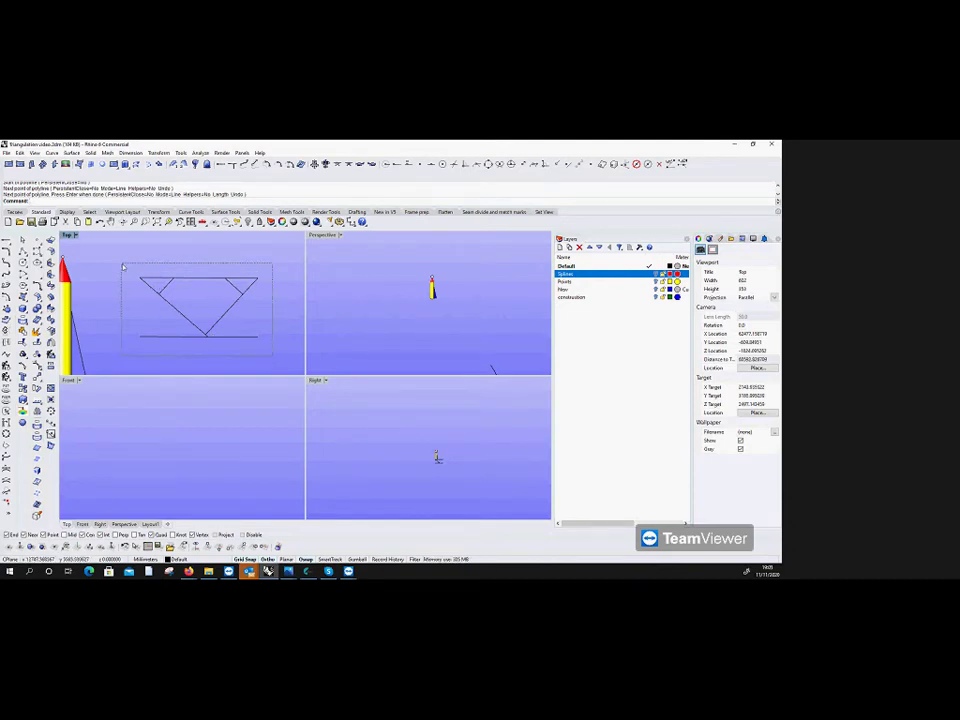
key("Delete")
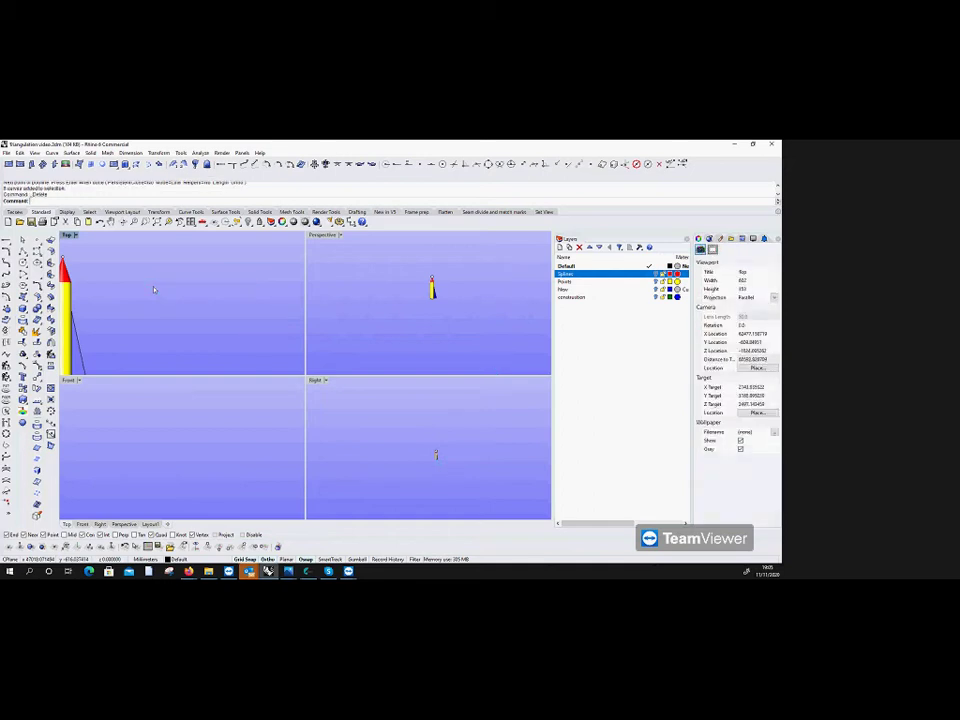
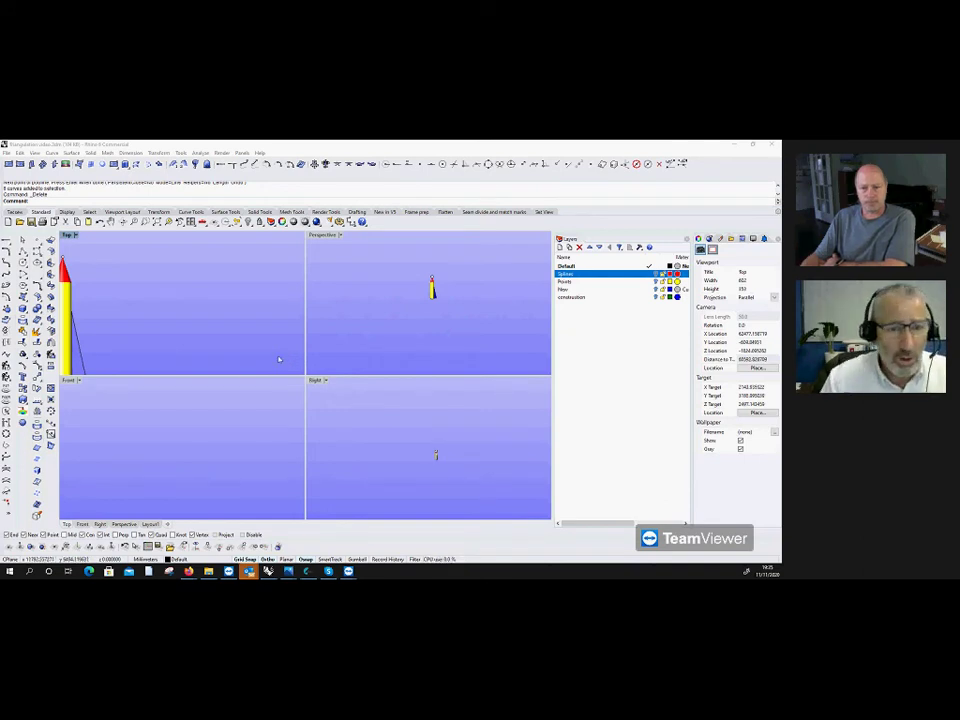
Step: Delete the whole rocket, including its tube, nose cone, fins and construction curves
scroll(270, 350, "down", 5)
scroll(220, 338, "up", 3)
scroll(204, 332, "down", 3)
left_click_drag(210, 360, 160, 302)
key("Delete")
Step: Maximize the Top viewport in plan view and draw a horizontal base line 6000 mm long with the Polyline tool
double_click(67, 235)
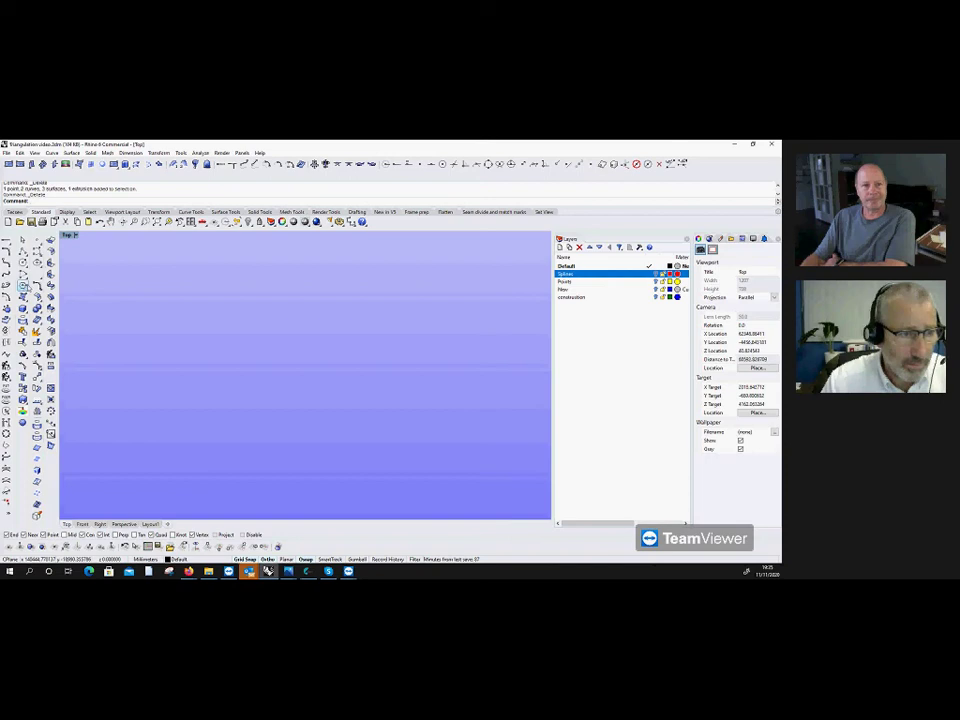
left_click(37, 275)
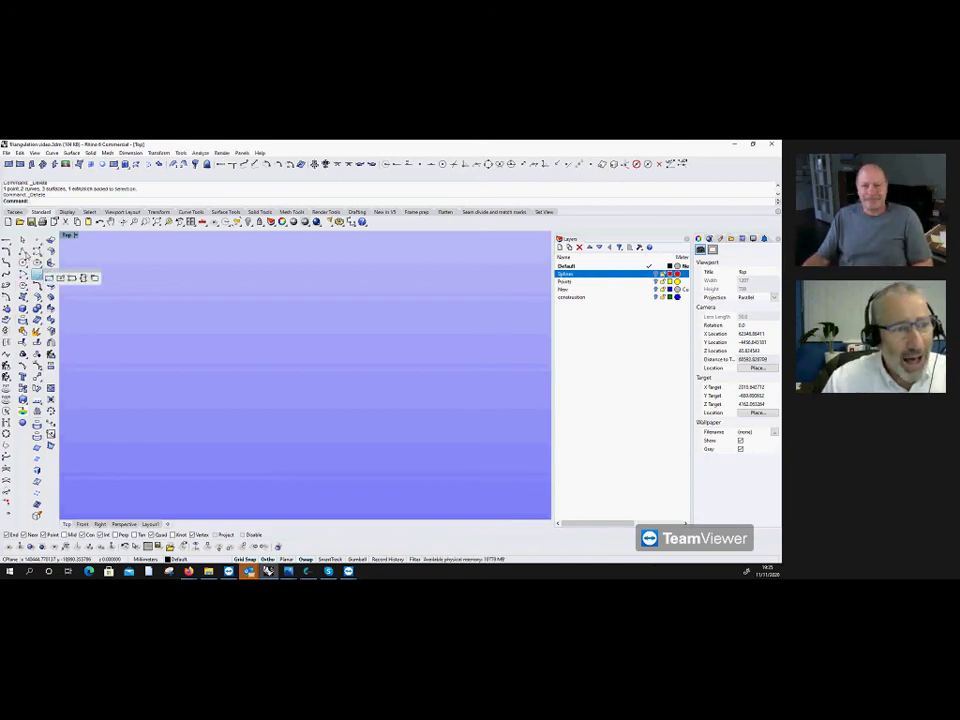
left_click(49, 277)
left_click(132, 405)
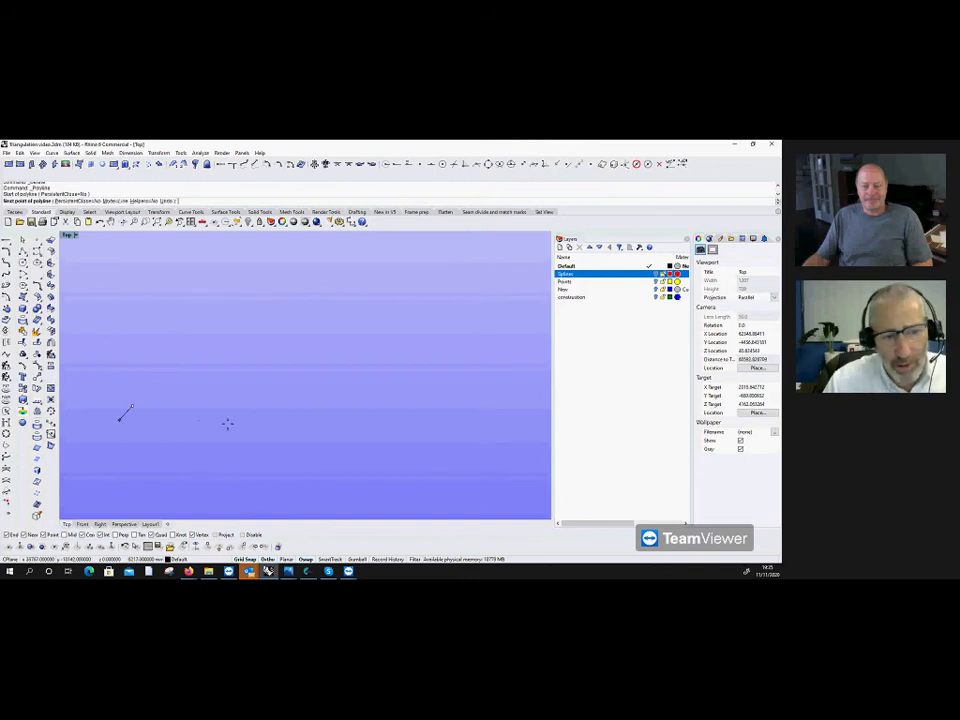
left_click(313, 163)
scroll(326, 370, "down", 5)
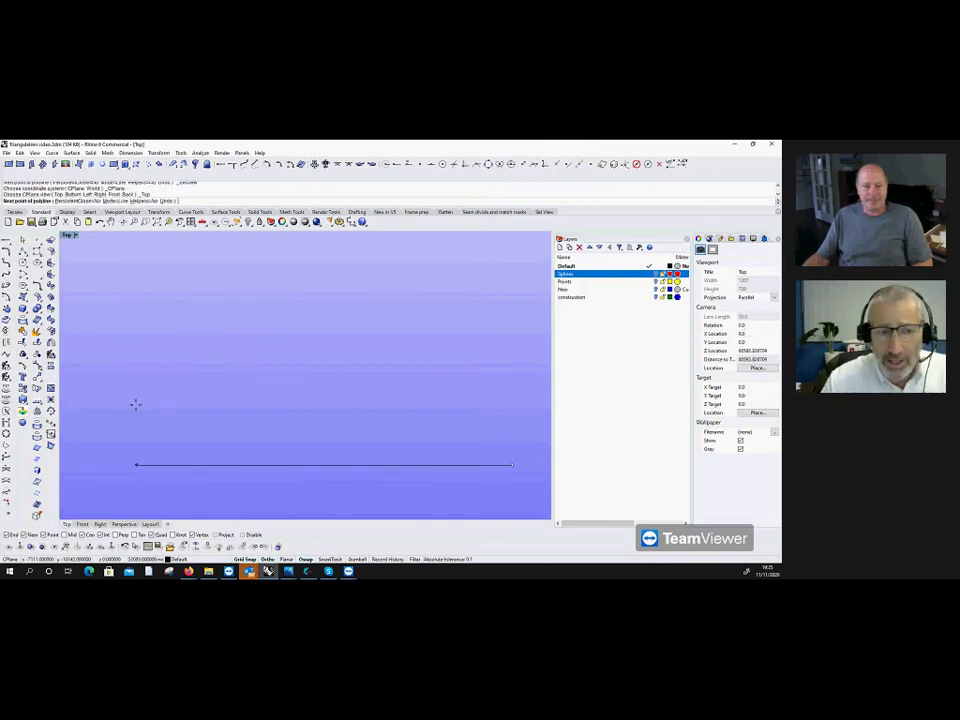
scroll(292, 413, "down", 4)
scroll(350, 412, "up", 1)
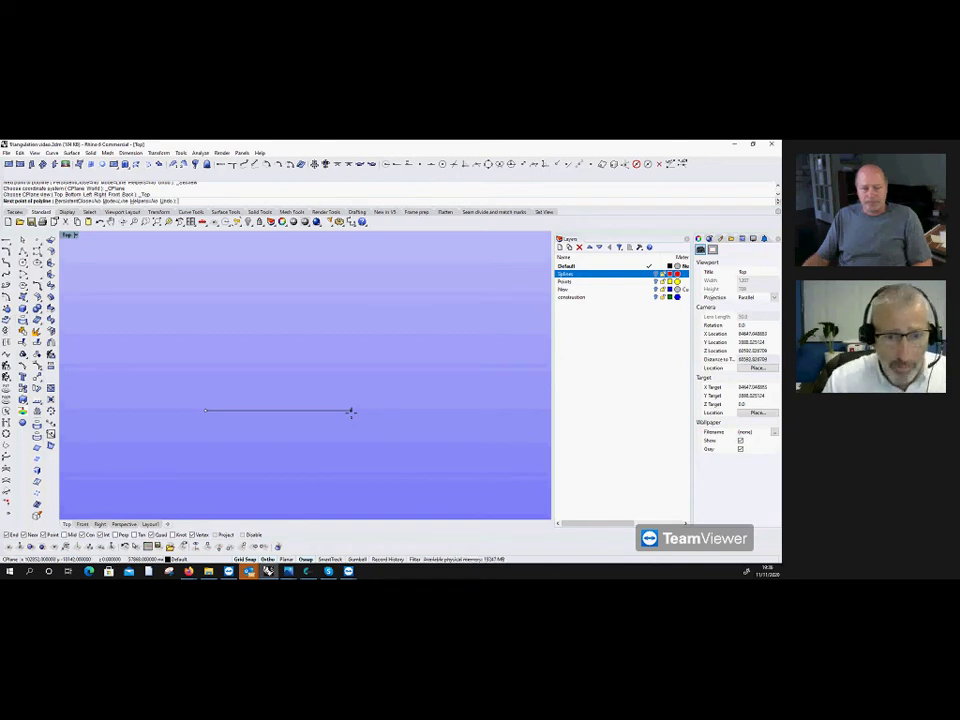
type("40")
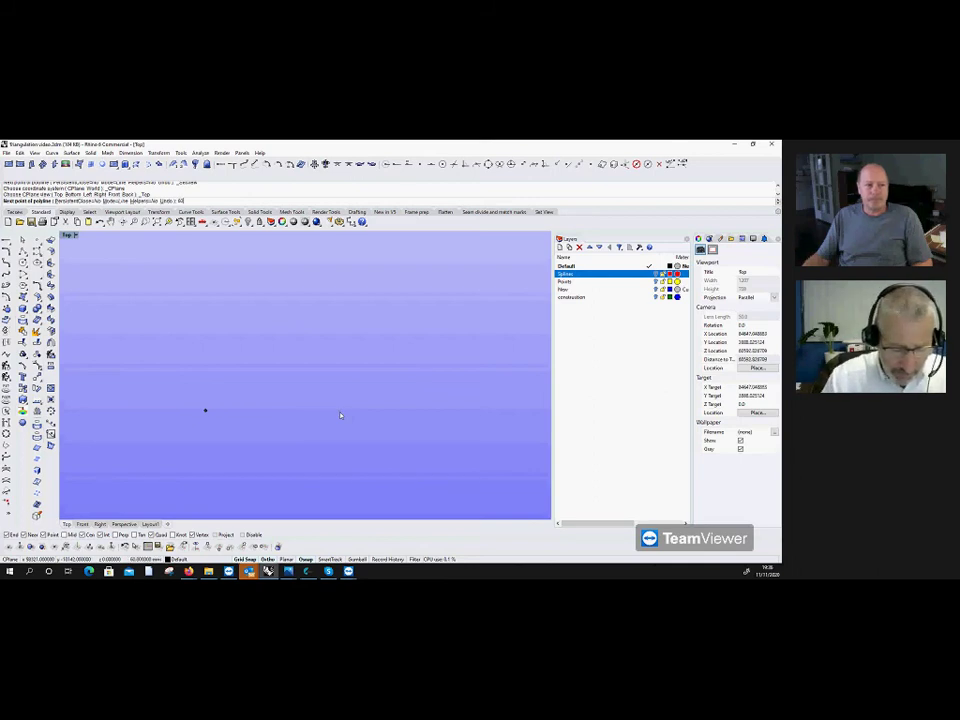
key("Return")
left_click(340, 415)
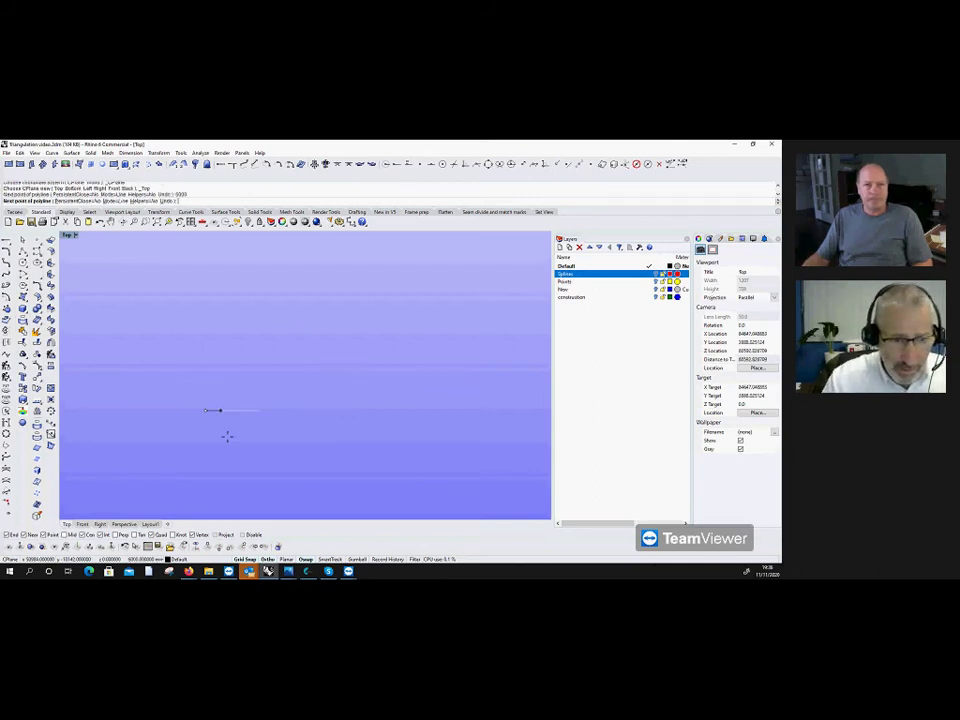
left_click(251, 418)
key("Return")
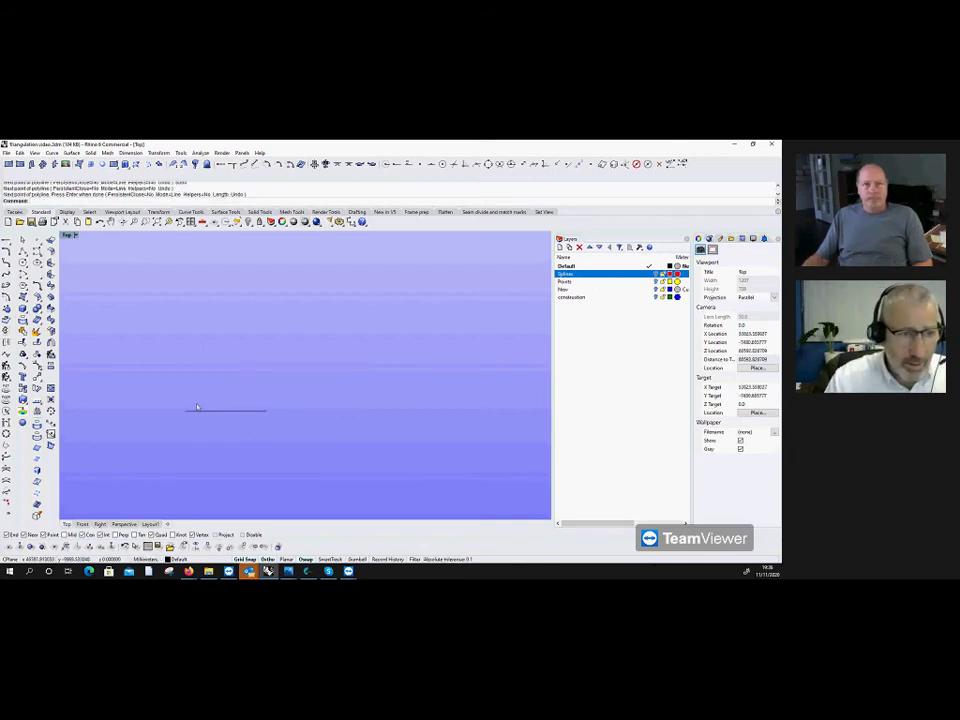
left_click(22, 252)
left_click(187, 412)
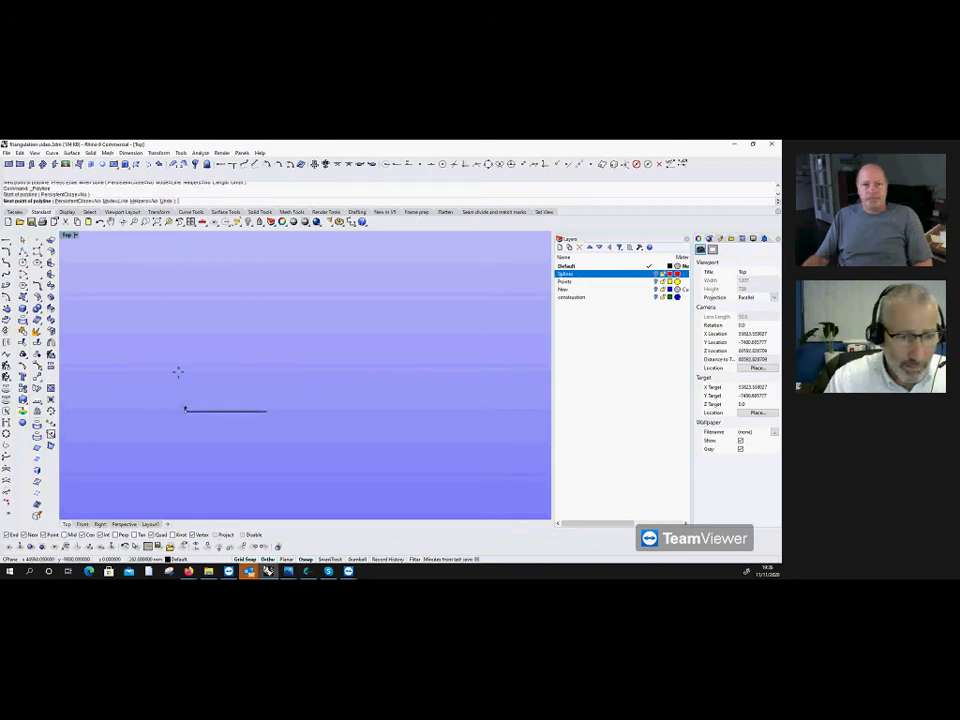
type("3000")
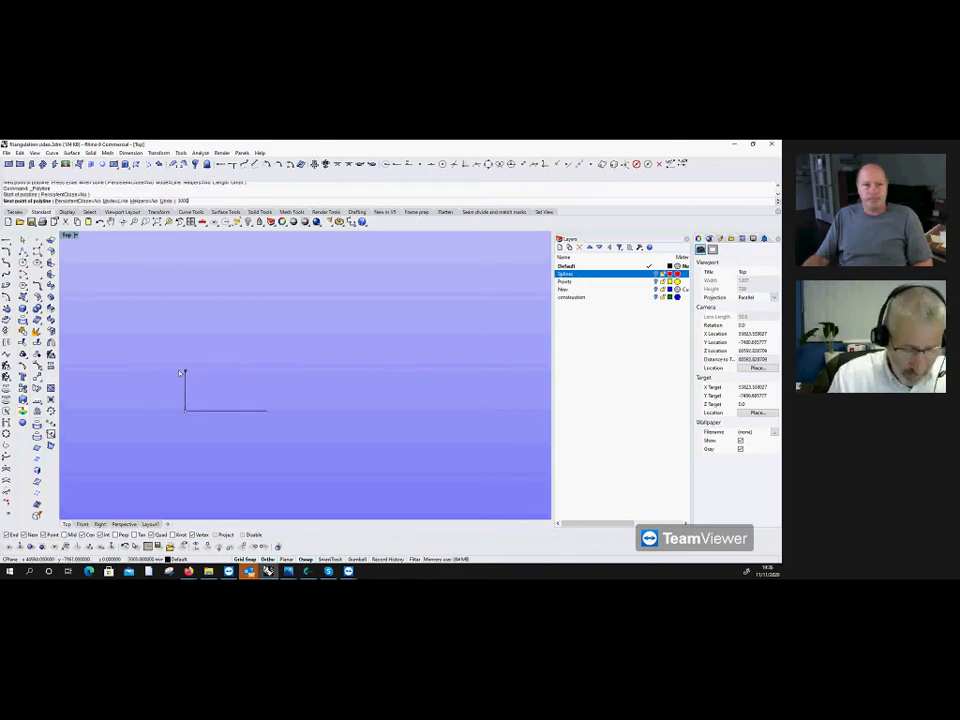
key("Return")
key("Escape")
key("Return")
left_click(185, 410)
type("3000")
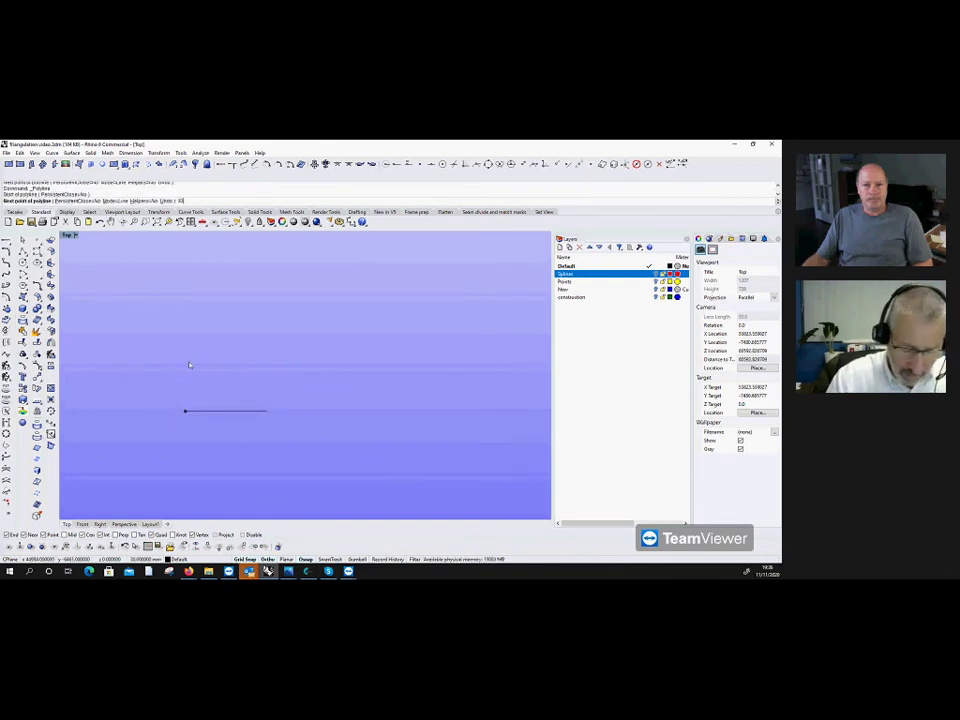
key("Return")
key("Escape")
key("Return")
left_click(185, 410)
type("300")
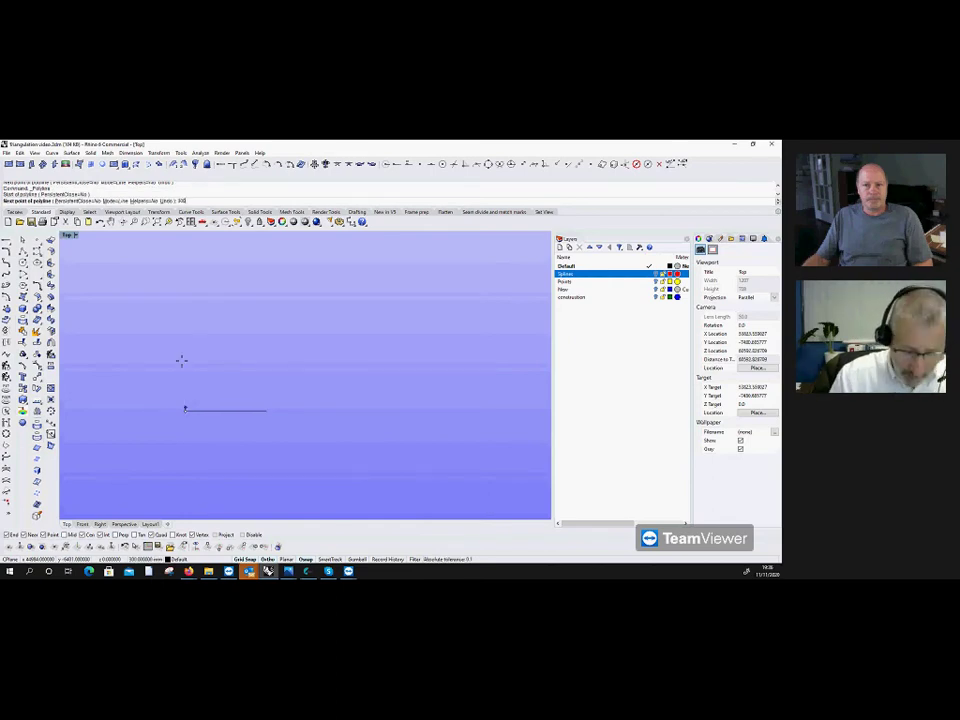
key("Return")
key("Return")
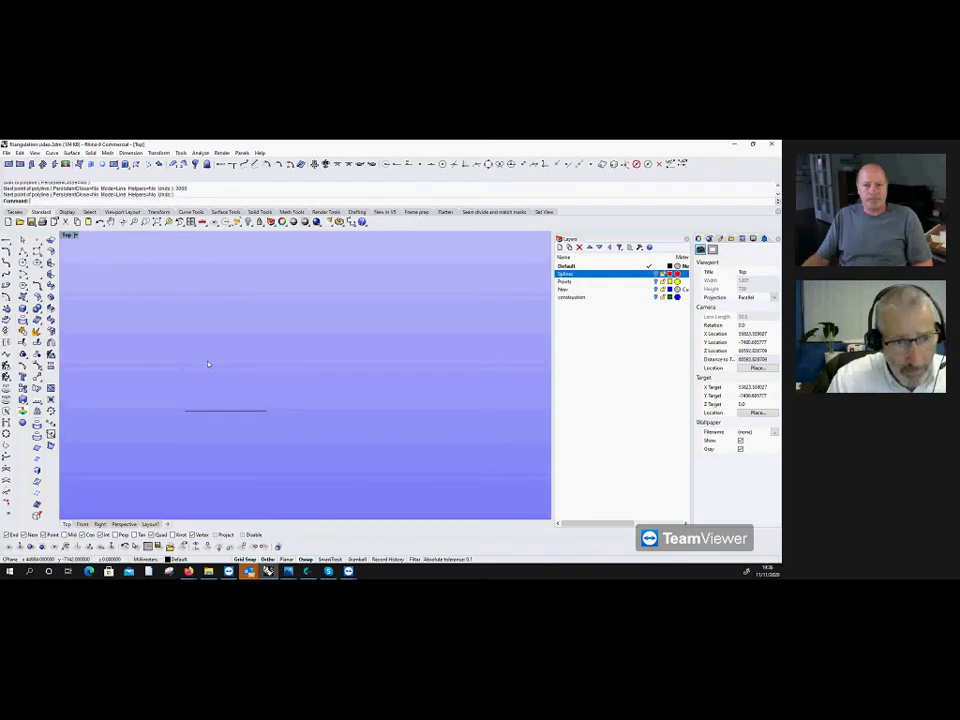
Step: Draw a vertical line 3000 mm long upward from the left end of the base line
key("Return")
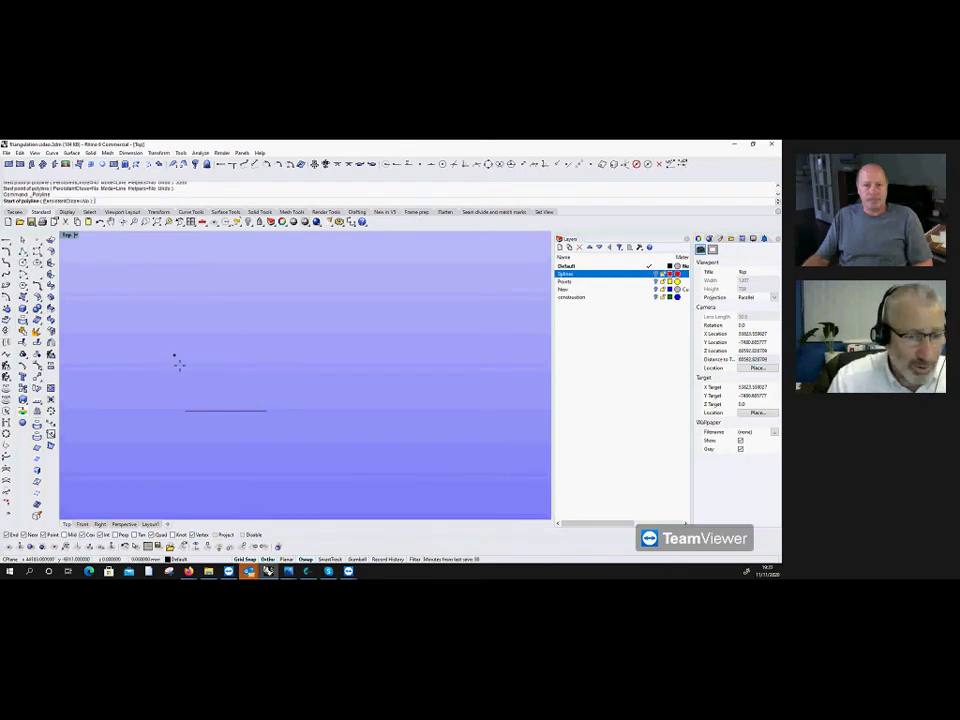
left_click(185, 410)
type("3000")
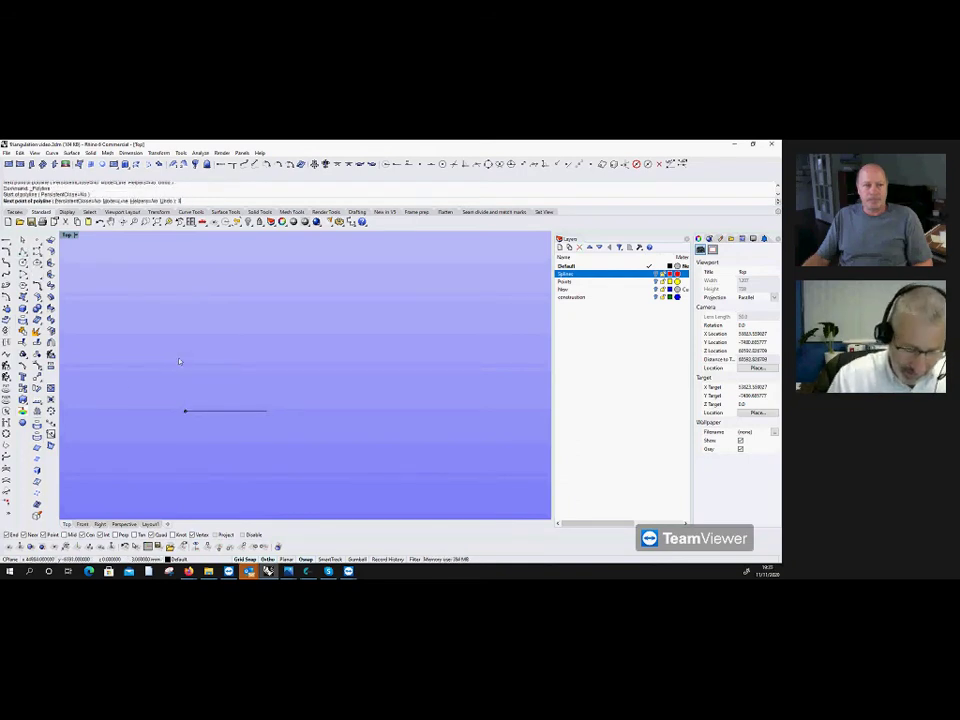
key("Return")
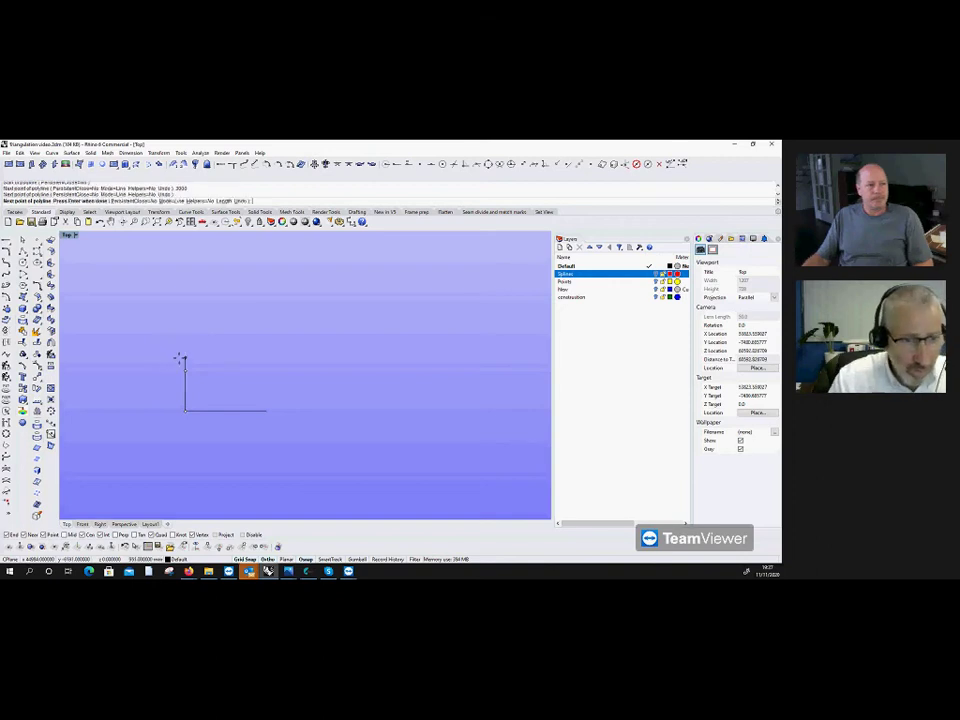
key("Return")
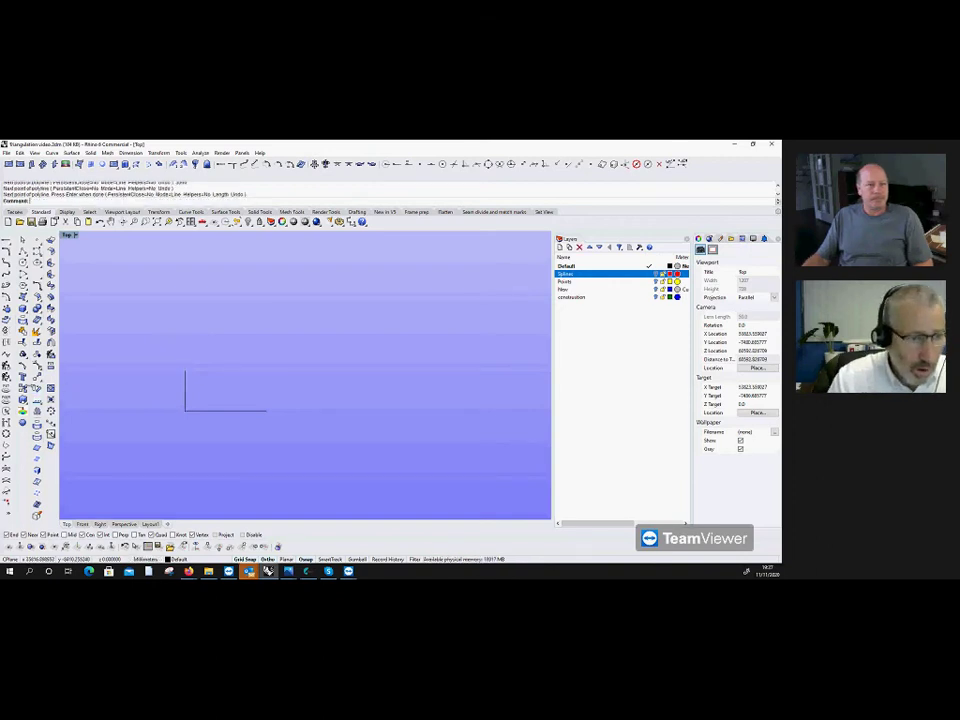
Step: Copy the vertical line from the left end to the right end of the base line
left_click(27, 291)
key("Return")
left_click(185, 410)
left_click(267, 411)
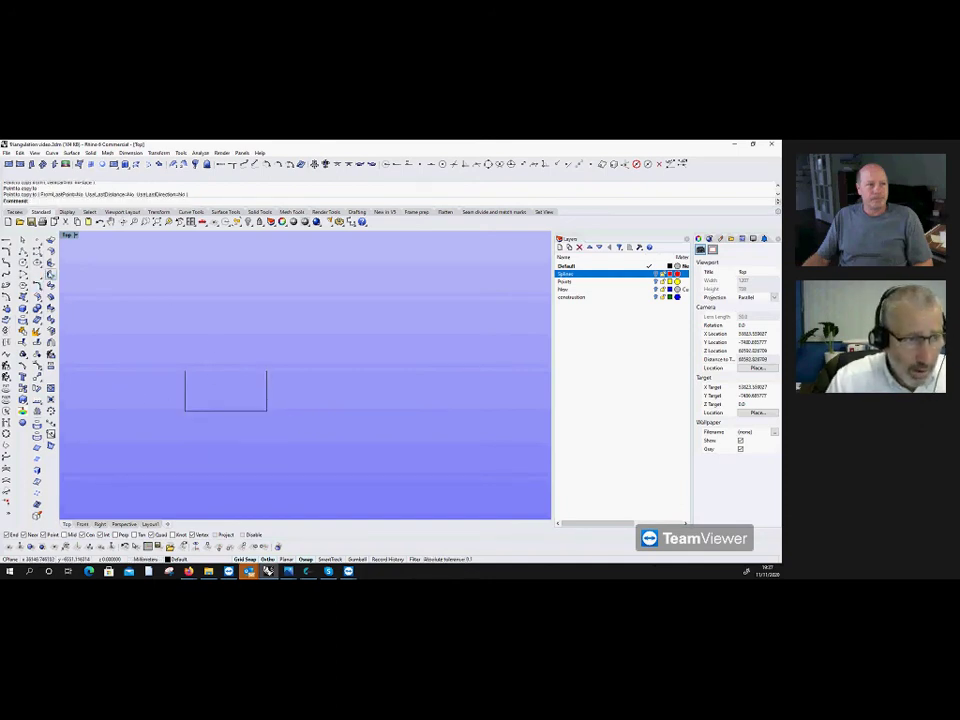
Step: Draw two concentric circles with radii of 100 and 200 mm centred on the upper end of the left vertical line
left_click(37, 296)
left_click(22, 263)
left_click(185, 370)
type("133")
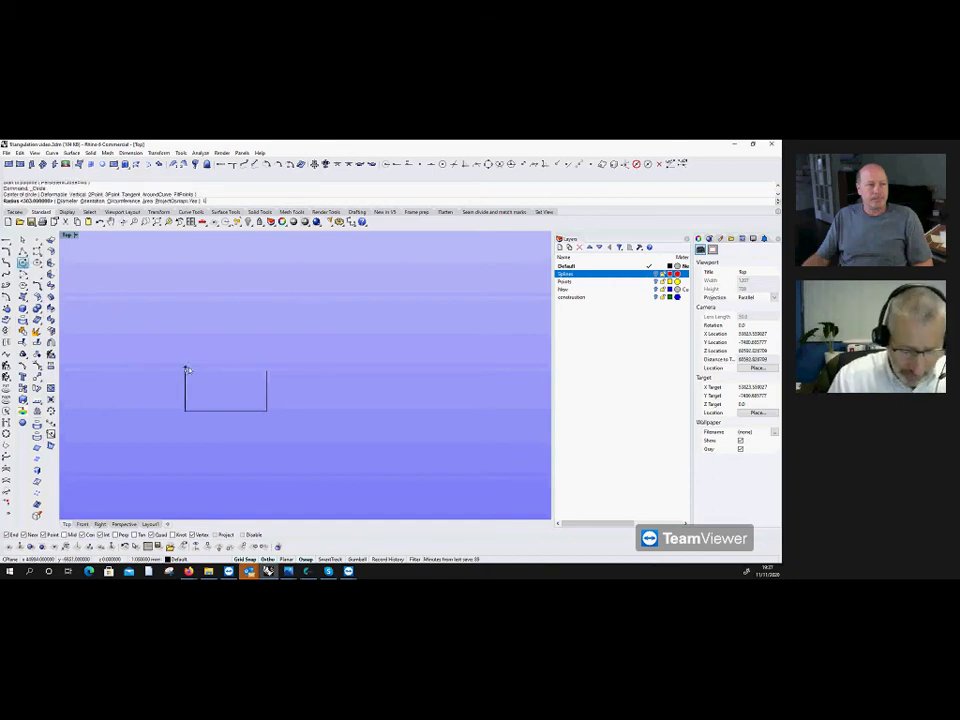
key("Return")
scroll(188, 370, "up", 2)
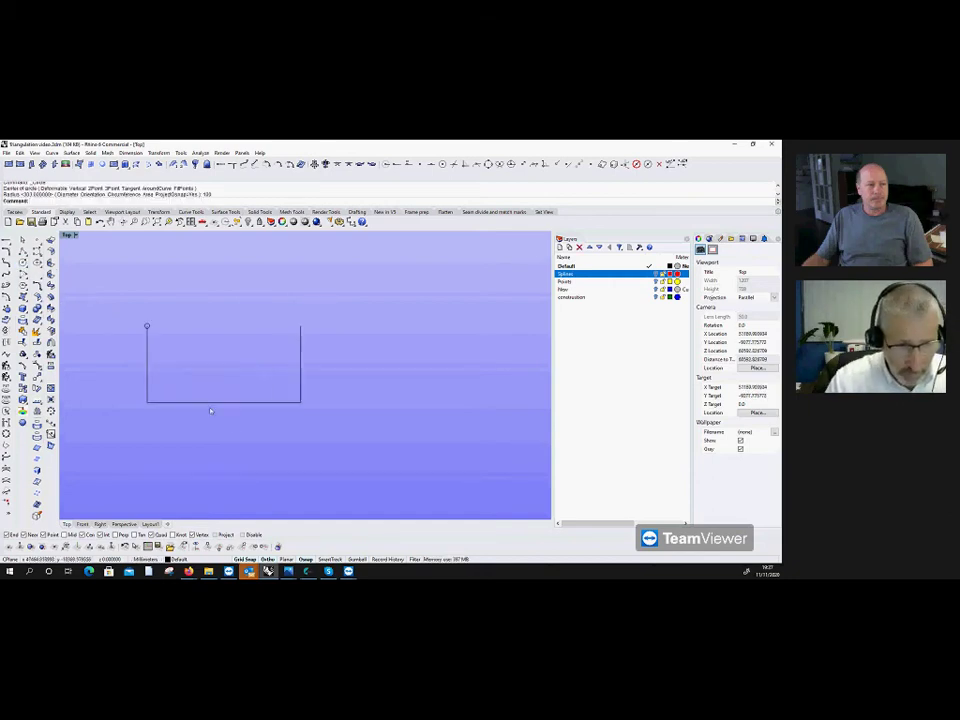
key("Return")
left_click(147, 325)
type("300")
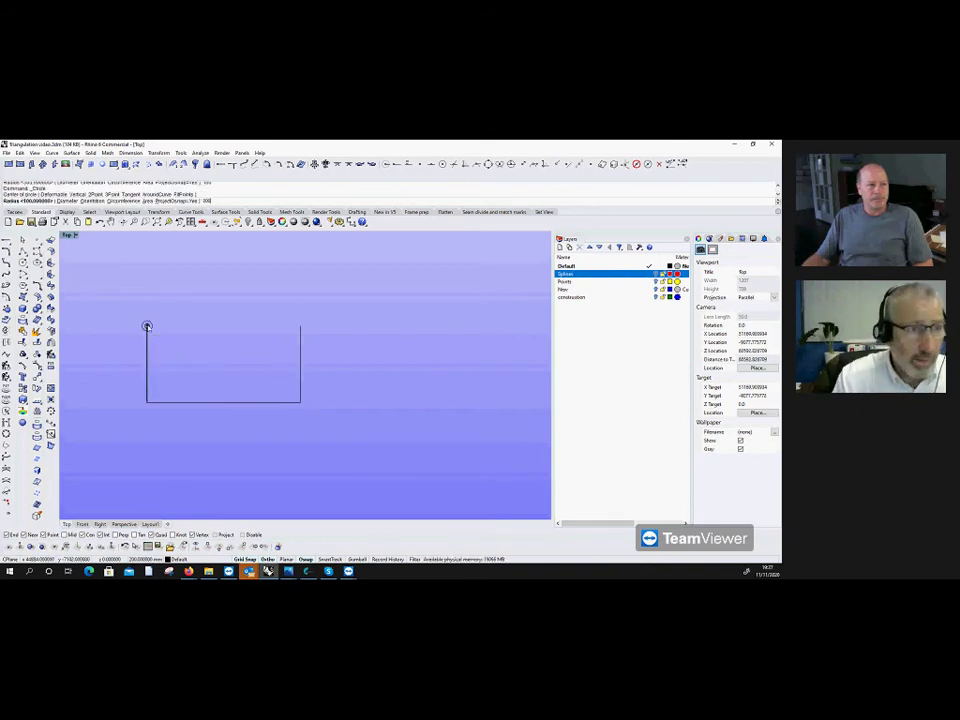
key("Return")
Step: Draw a polyline from the lower left corner, 150 mm straight up, and on to the inner side of the larger circle
type("pl")
key("Return")
left_click(148, 400)
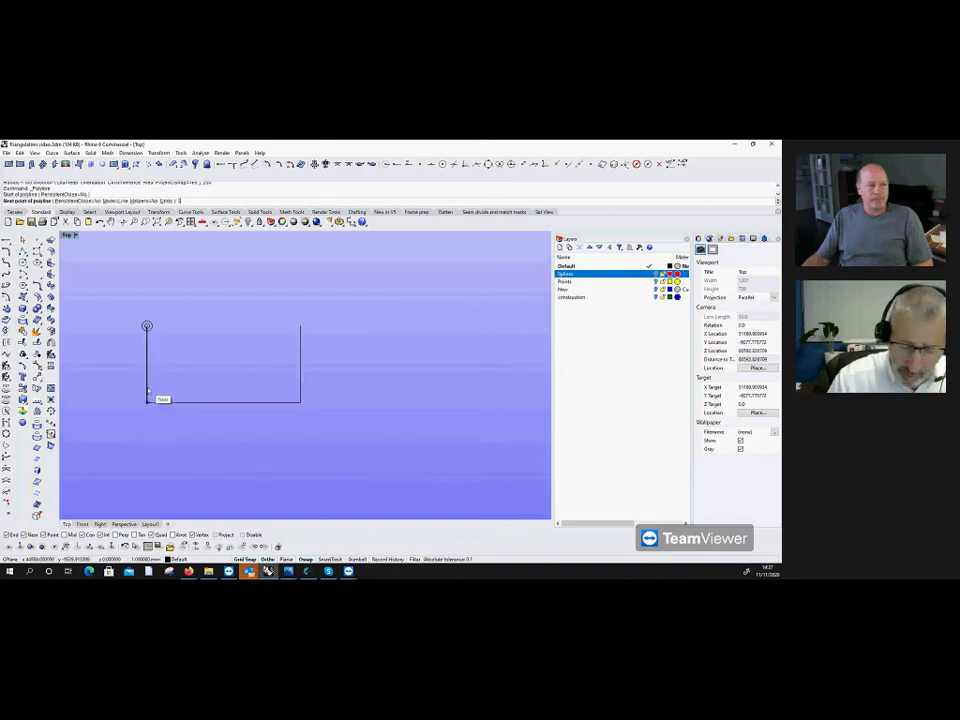
type("150")
key("Return")
type("150")
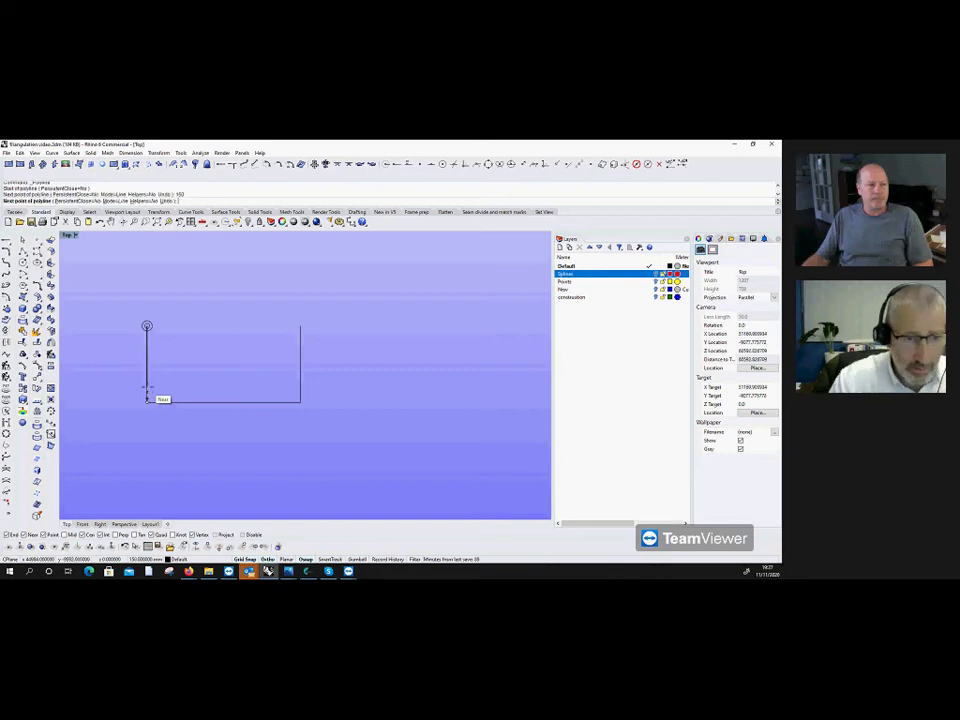
key("Return")
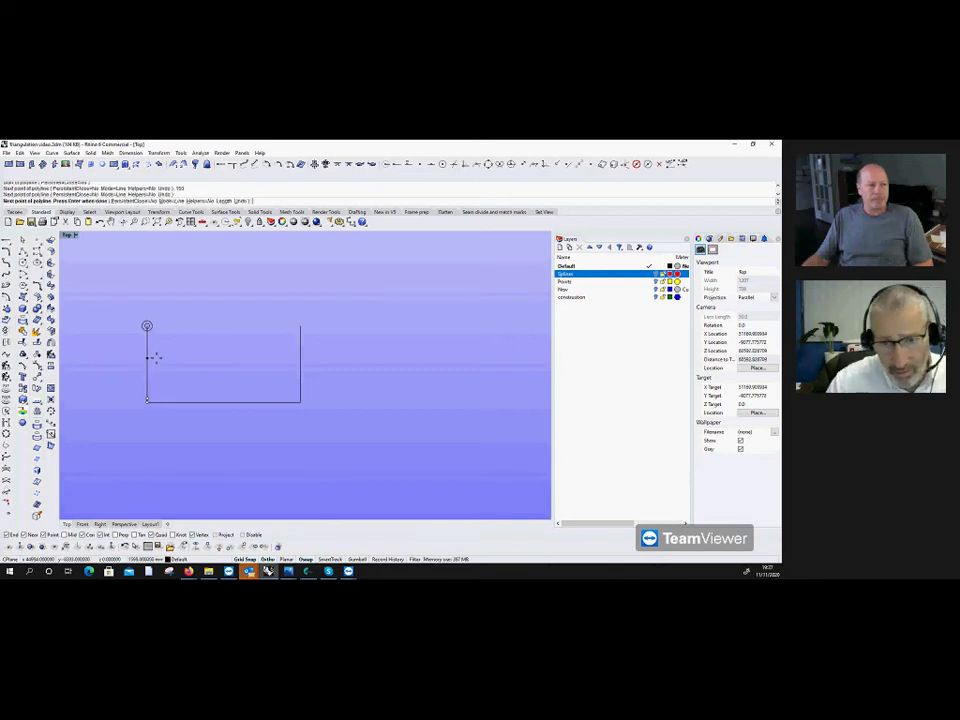
left_click(147, 326)
Step: Mirror the slanted left leg to the right side about a vertical axis through the base line's midpoint
type("mirror")
key("Return")
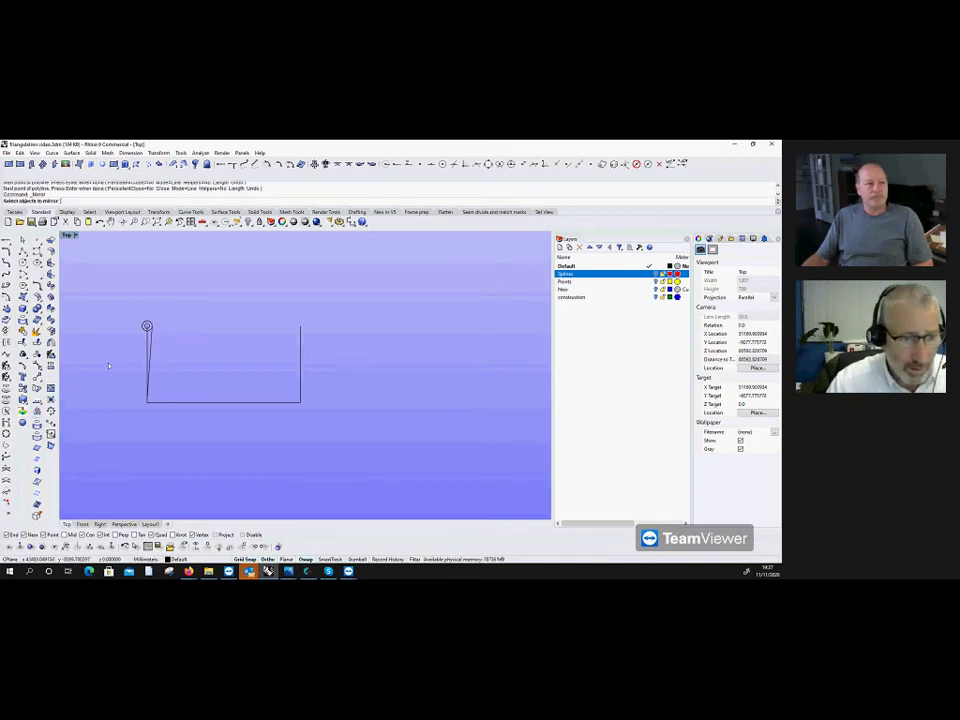
left_click(148, 365)
key("Return")
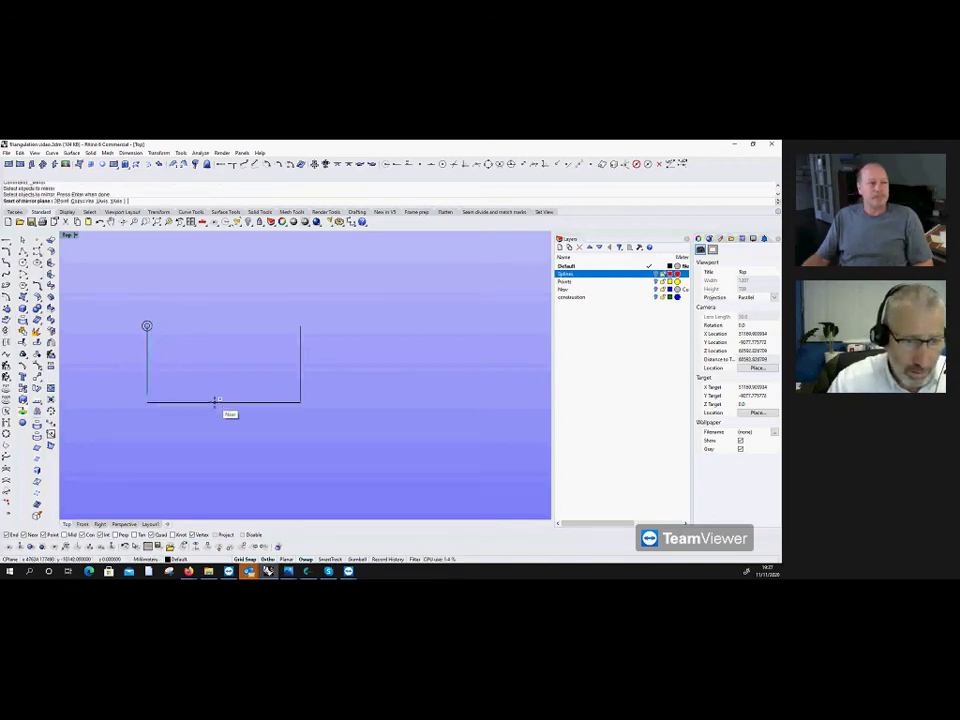
left_click(223, 401)
left_click(227, 362)
key("Return")
left_click(150, 364)
key("Return")
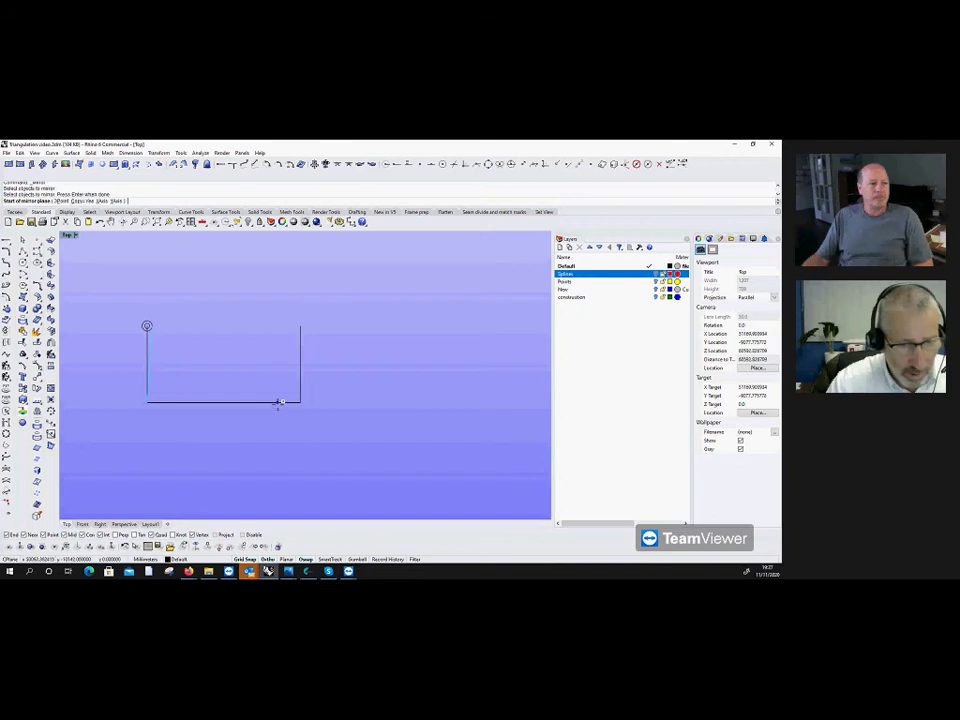
left_click(223, 401)
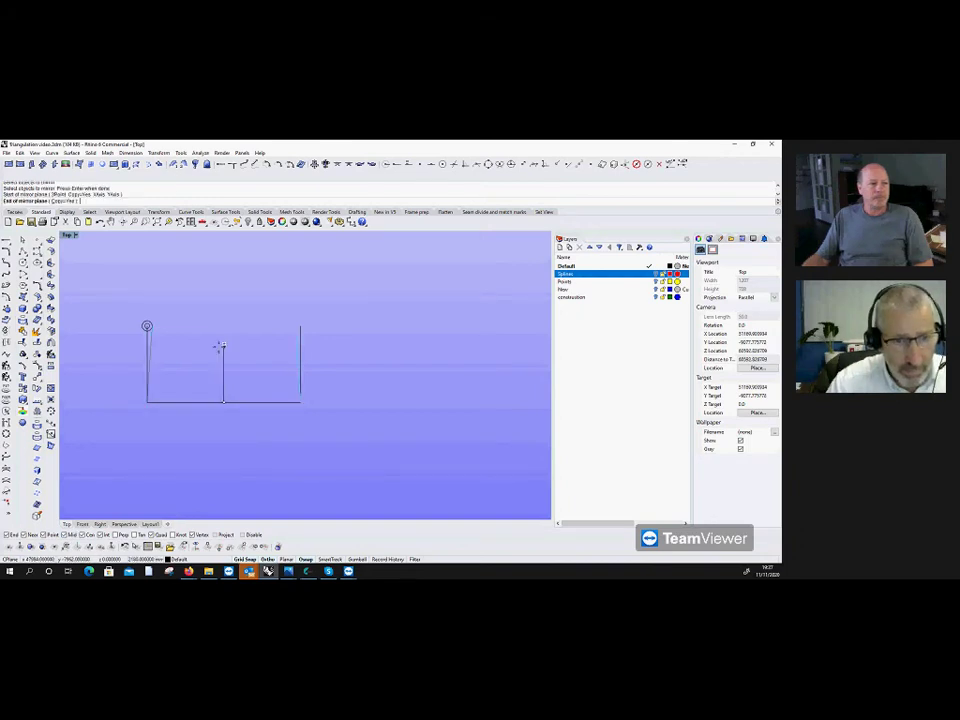
left_click(219, 349)
Step: Draw a horizontal line joining the upper ends of the two slanted legs
left_click(37, 263)
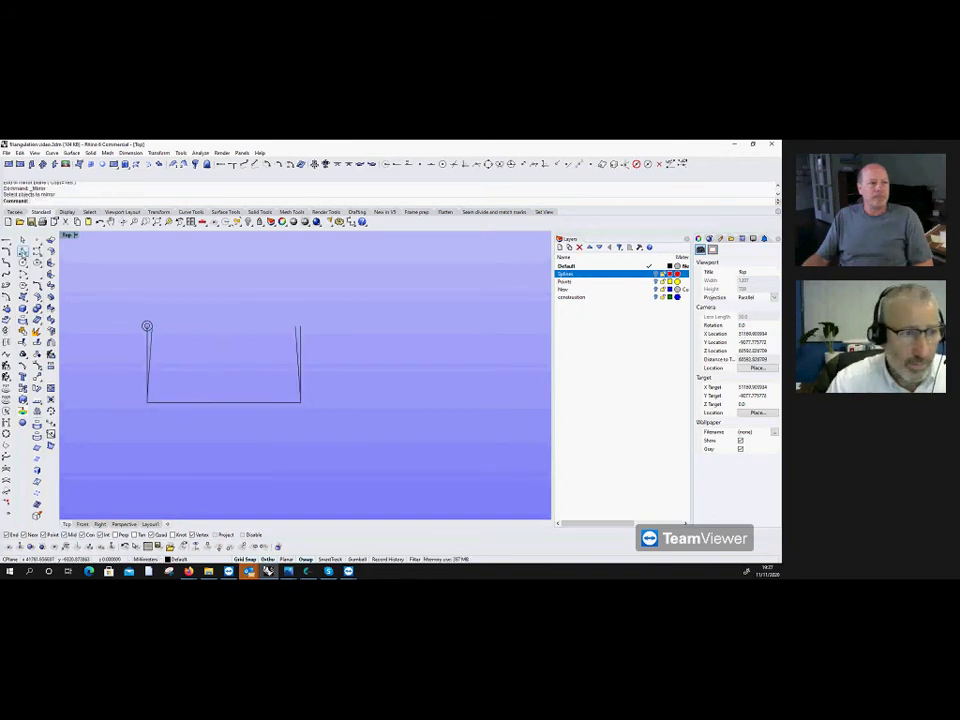
left_click(147, 326)
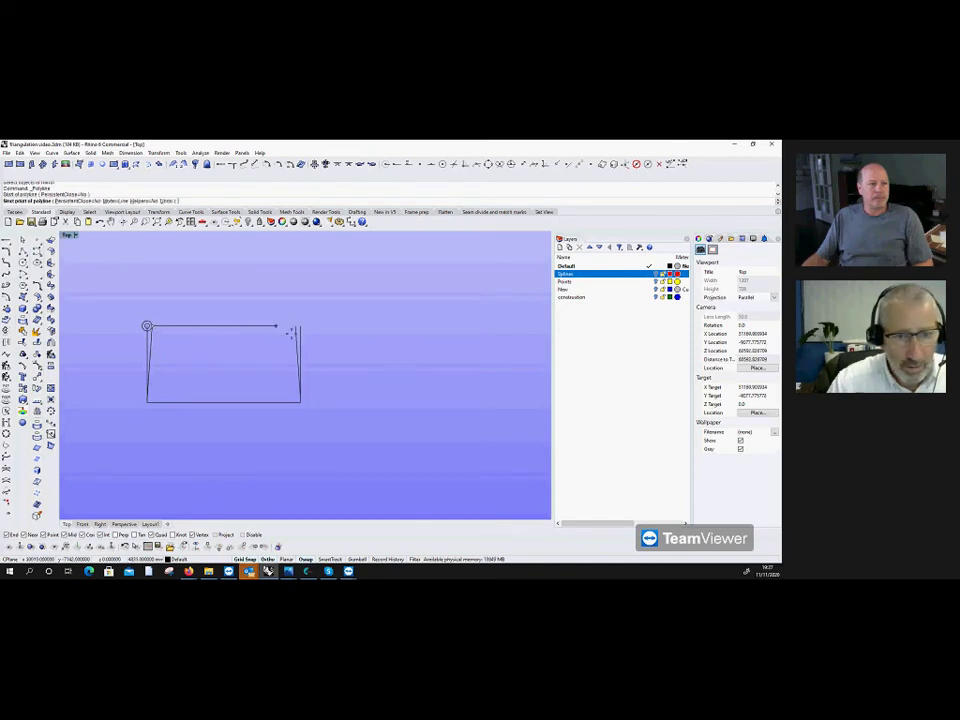
left_click(298, 326)
key("Return")
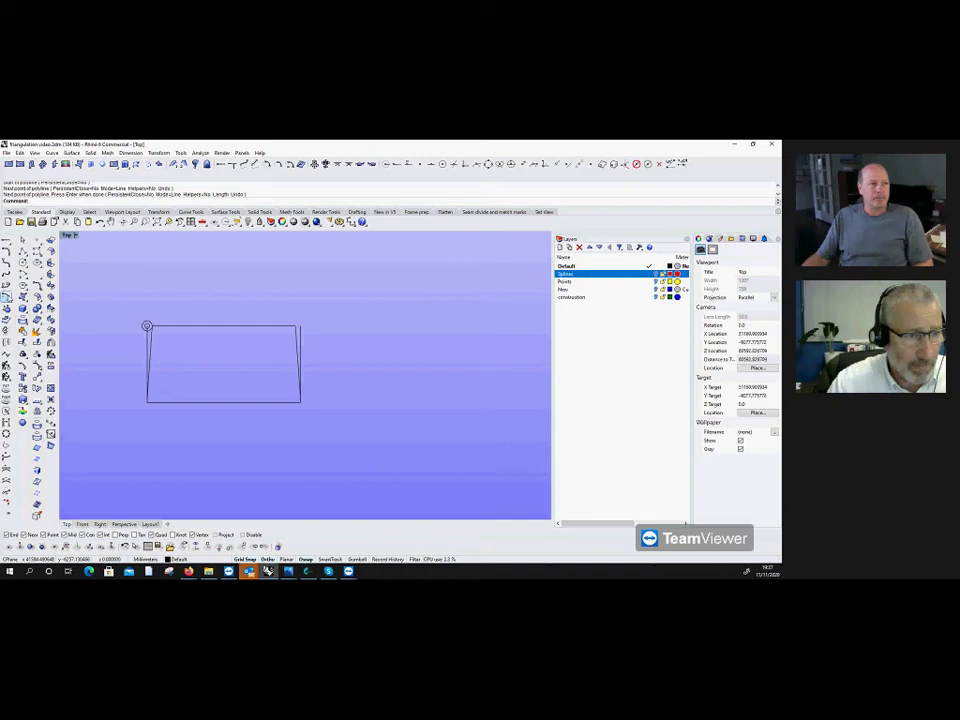
Step: Offset the upper horizontal line 500 mm downward, inside the frame
left_click(22, 330)
left_click(197, 327)
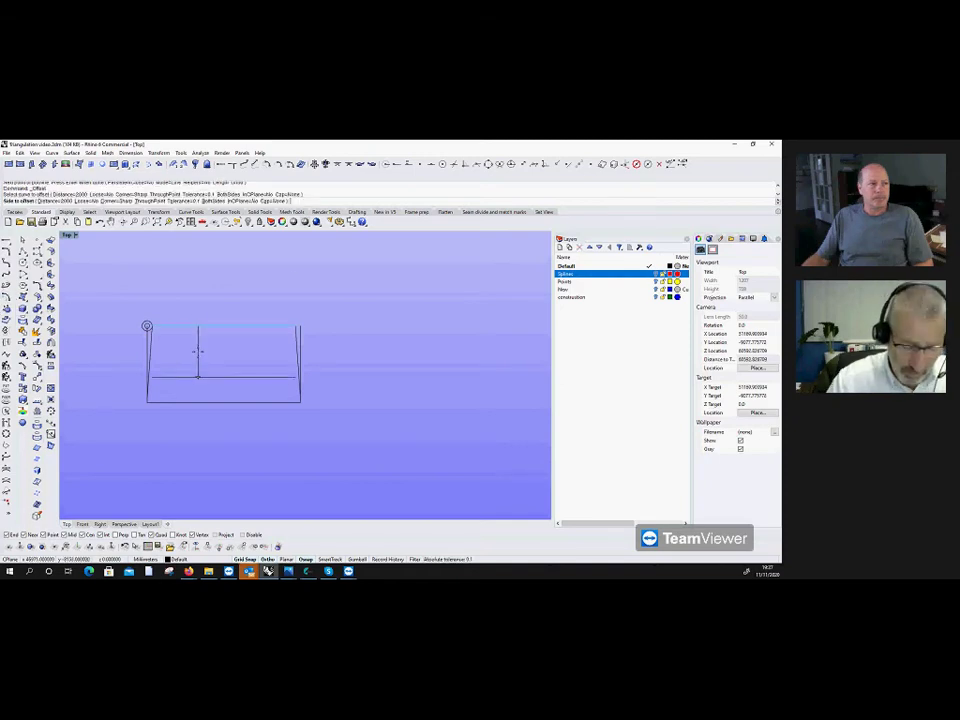
type("300")
key("Return")
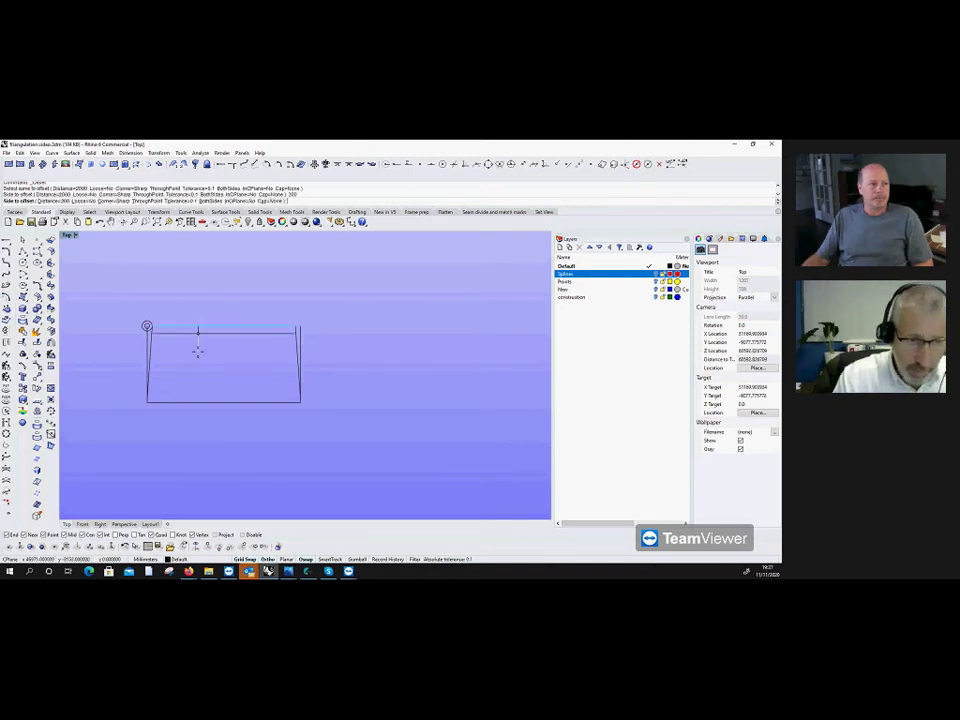
type("600")
key("Return")
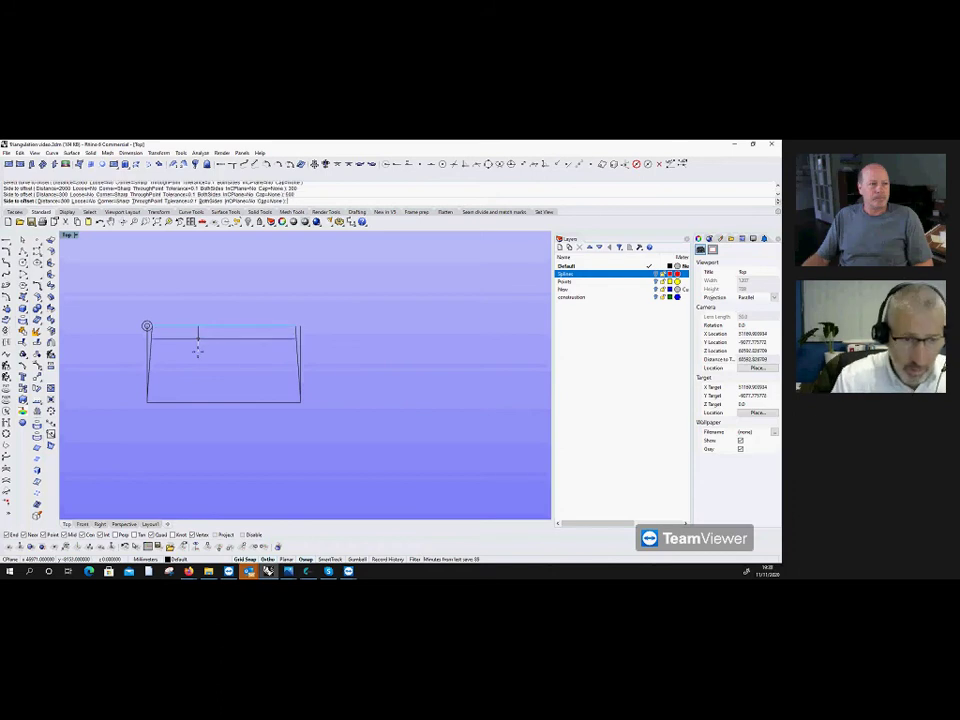
left_click(197, 350)
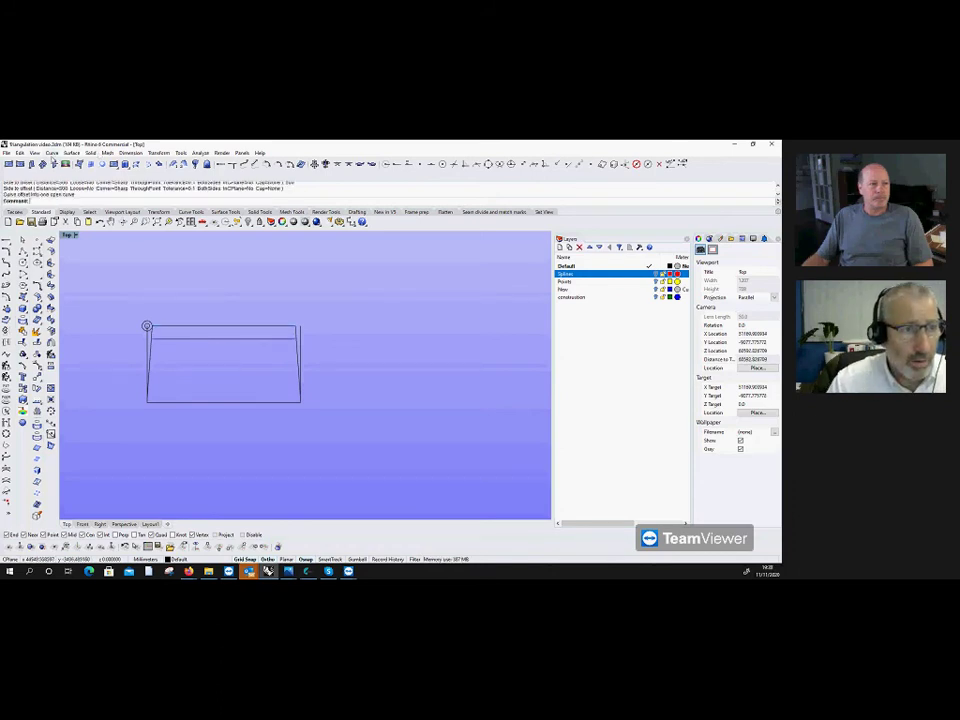
Step: Draw an arc between the two ends of the offset line, rising to touch the upper horizontal line at its middle
left_click(52, 153)
mouse_move(90, 240)
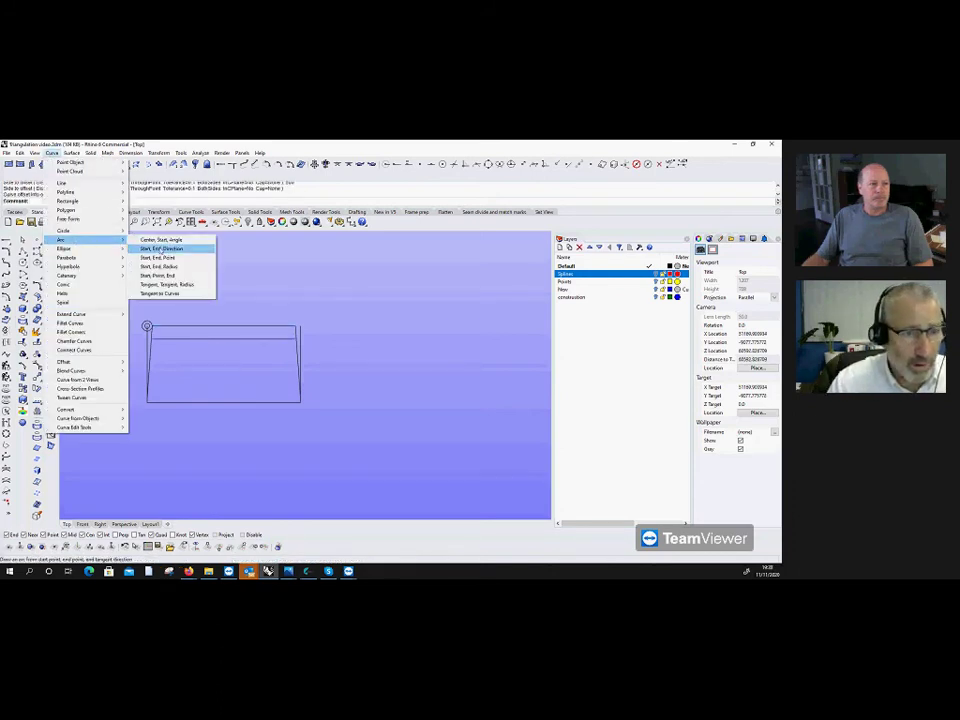
left_click(147, 326)
left_click(295, 341)
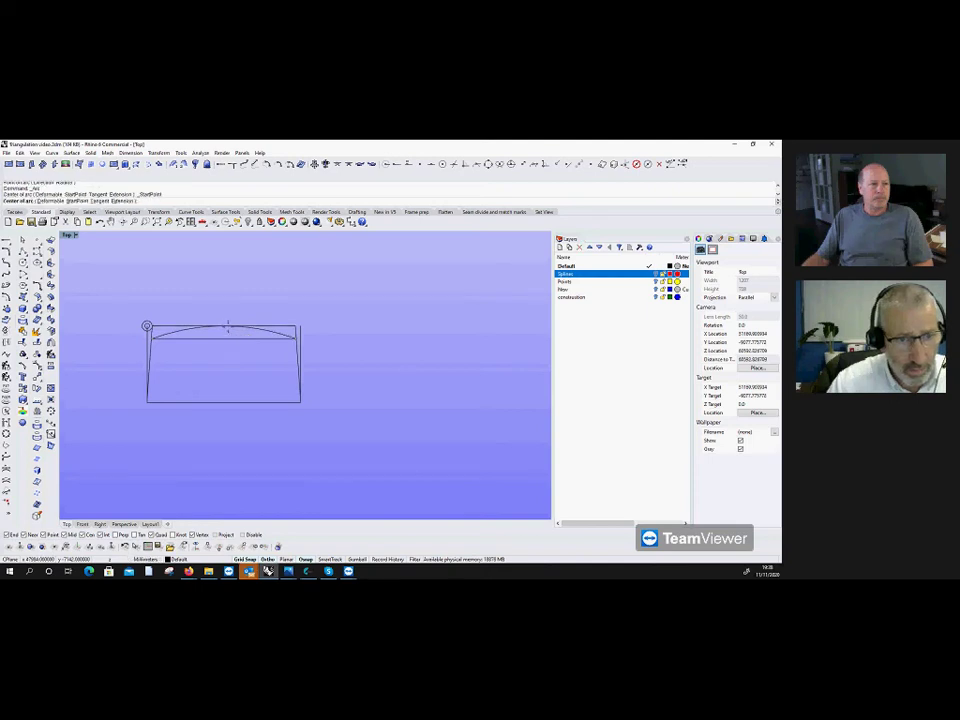
Step: Delete the upper horizontal line, the offset line, the construction circles and the stray line beside the right leg
left_click(250, 327)
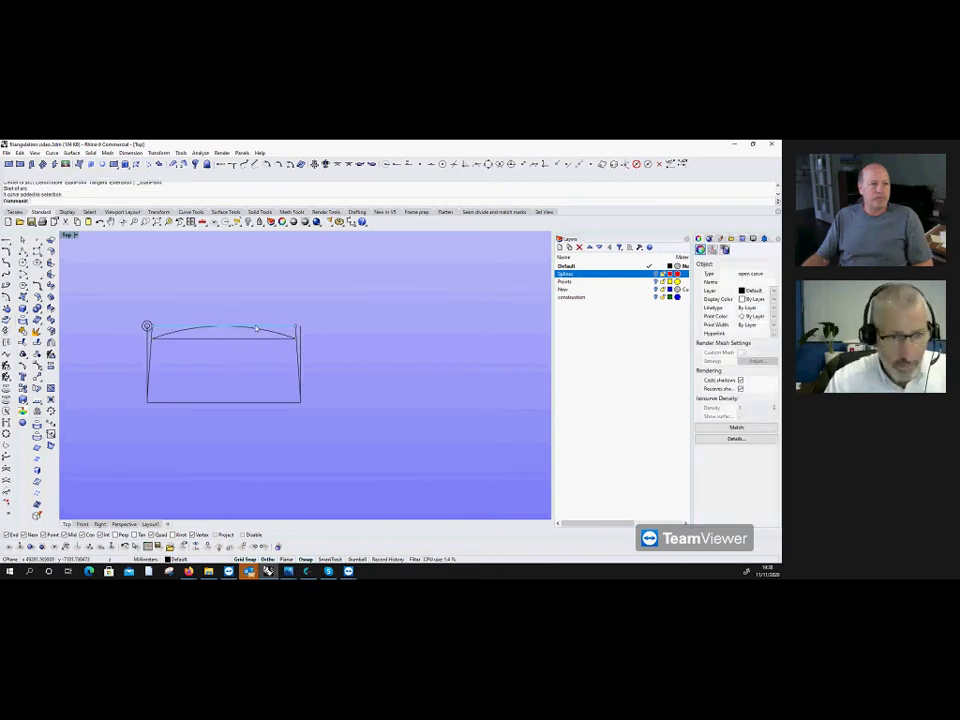
key("Delete")
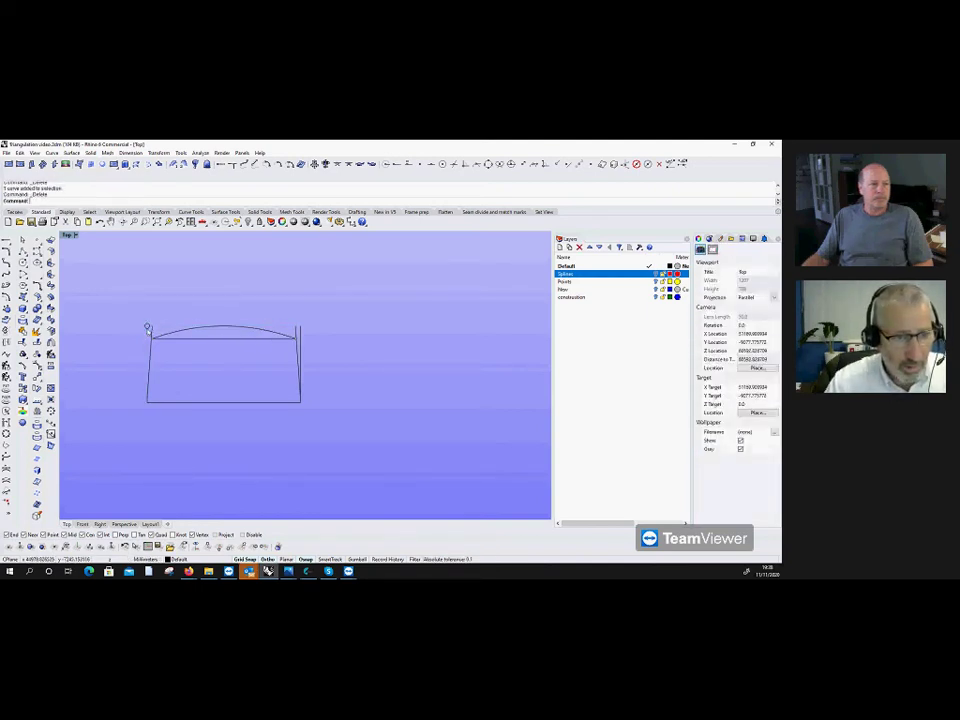
key("Delete")
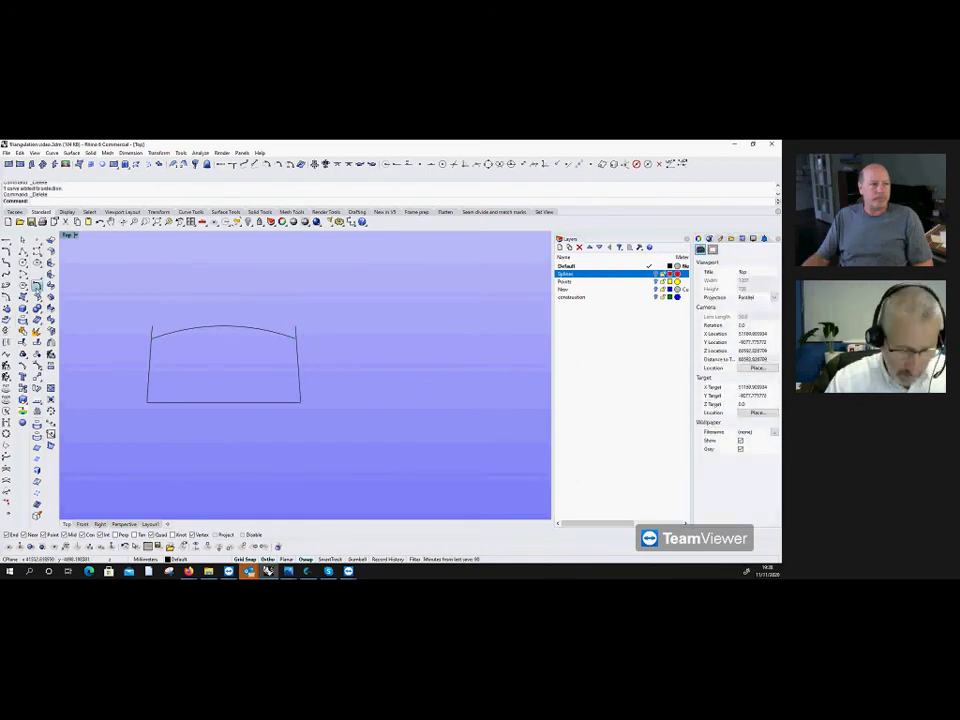
Step: Fillet the corner between the arc and the slanted left leg with a 300 mm radius
left_click(38, 294)
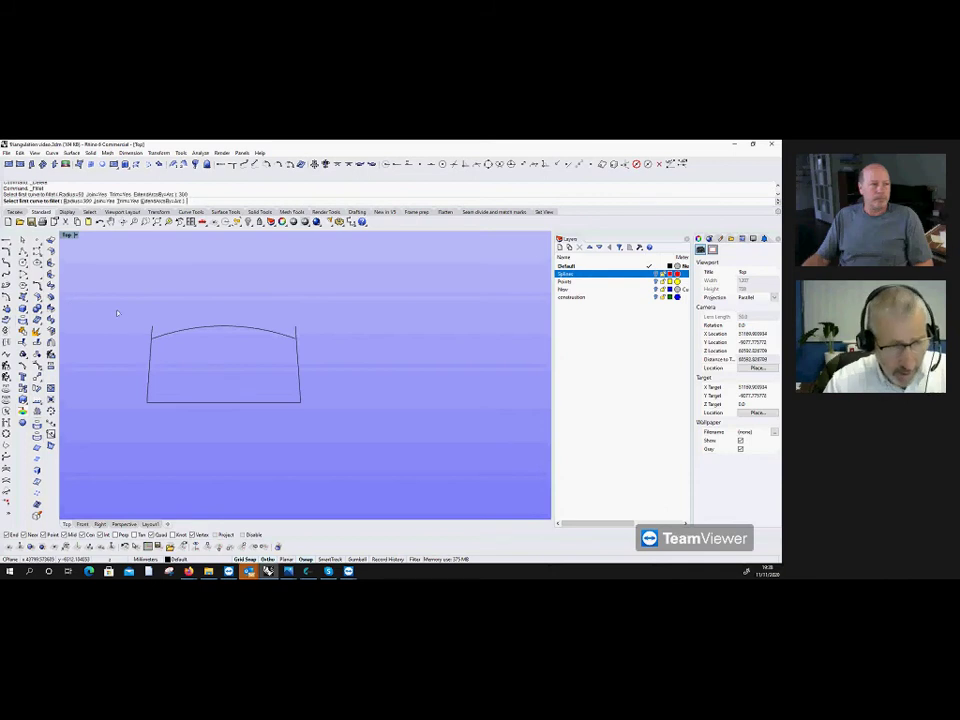
left_click(158, 333)
left_click(152, 350)
Step: Fillet the corner between the arc and the slanted left leg again with a 500 mm radius
key("Return")
type("500")
key("Return")
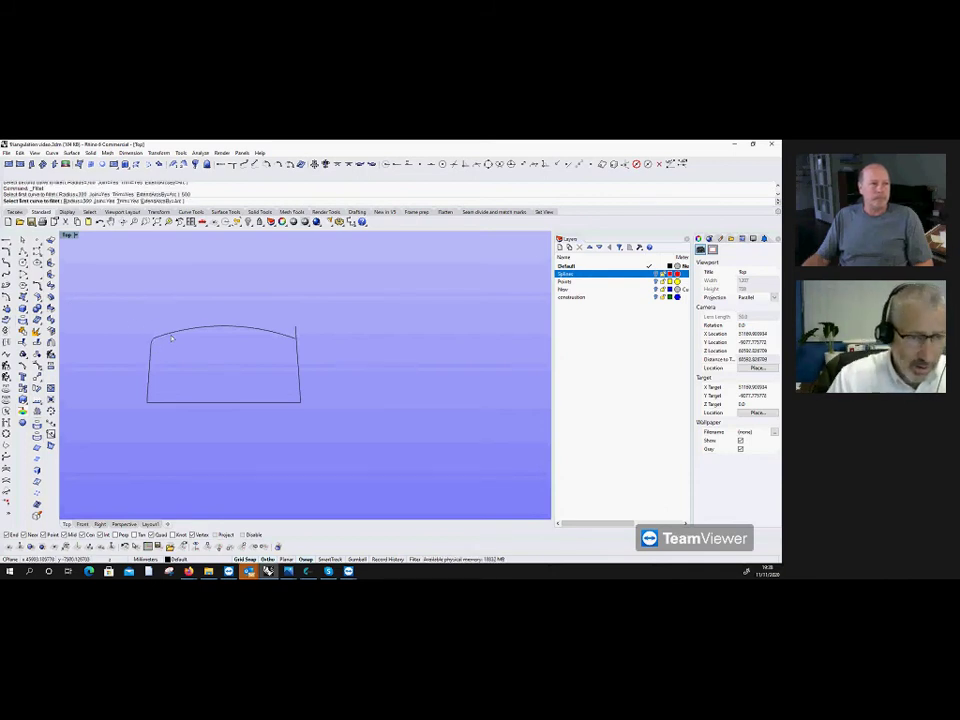
left_click(172, 338)
left_click(153, 370)
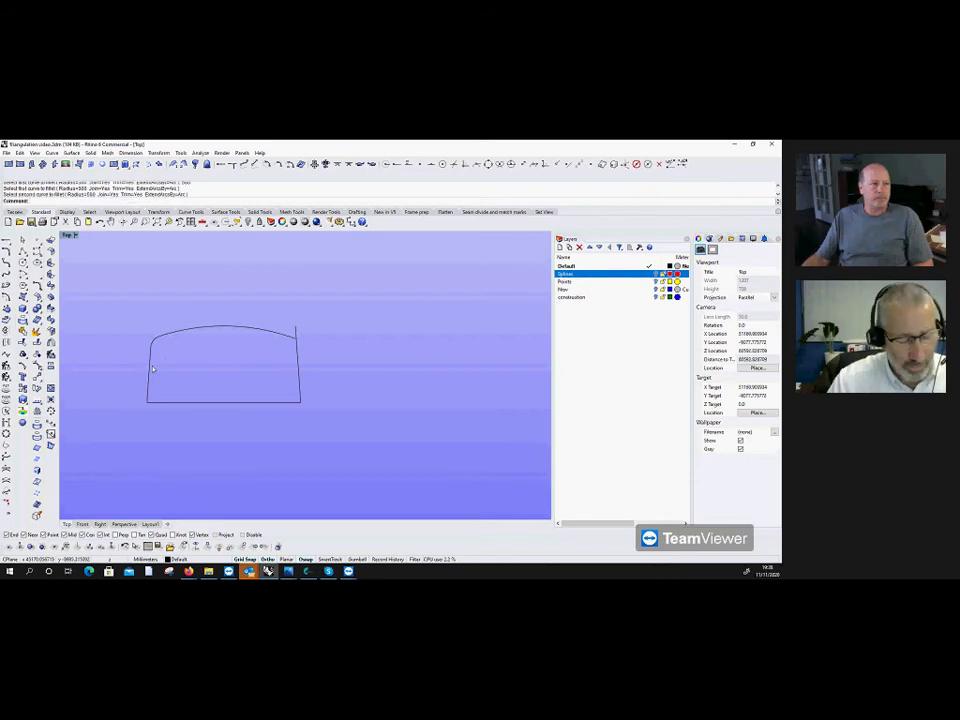
Step: Fillet the bend between the slanted left leg and its short vertical base segment with a 600 mm radius
key("Return")
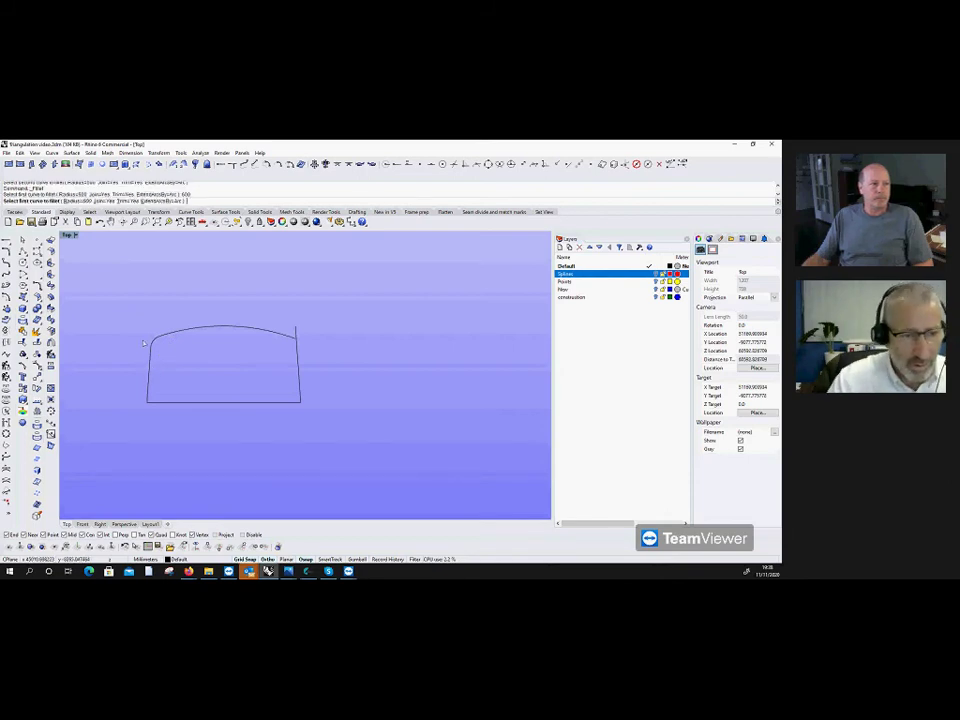
left_click(147, 350)
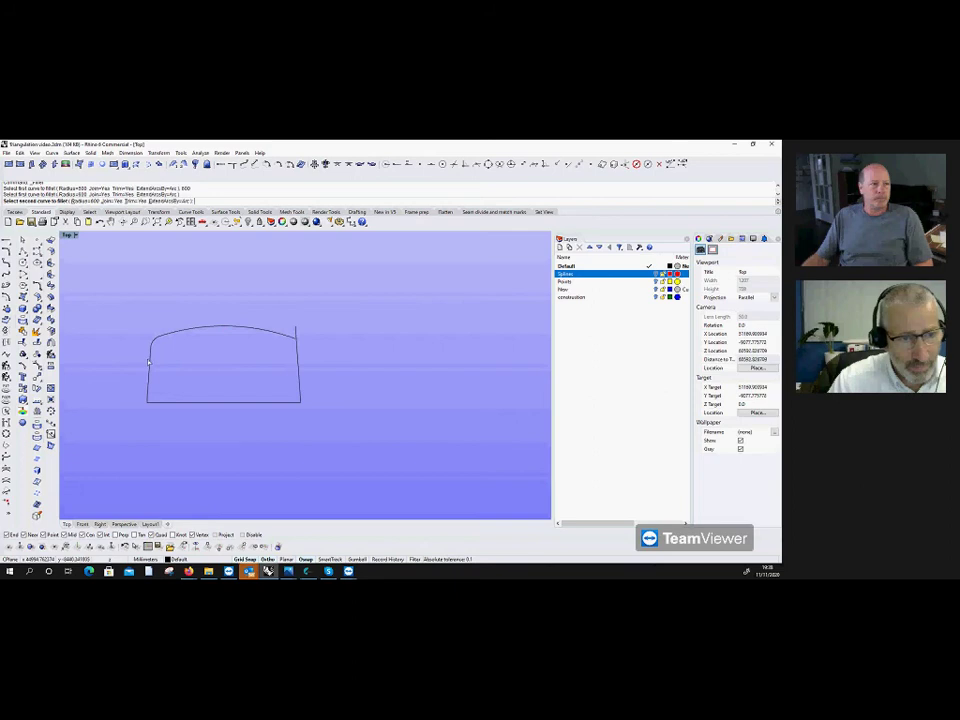
scroll(149, 380, "up", 8)
left_click(146, 429)
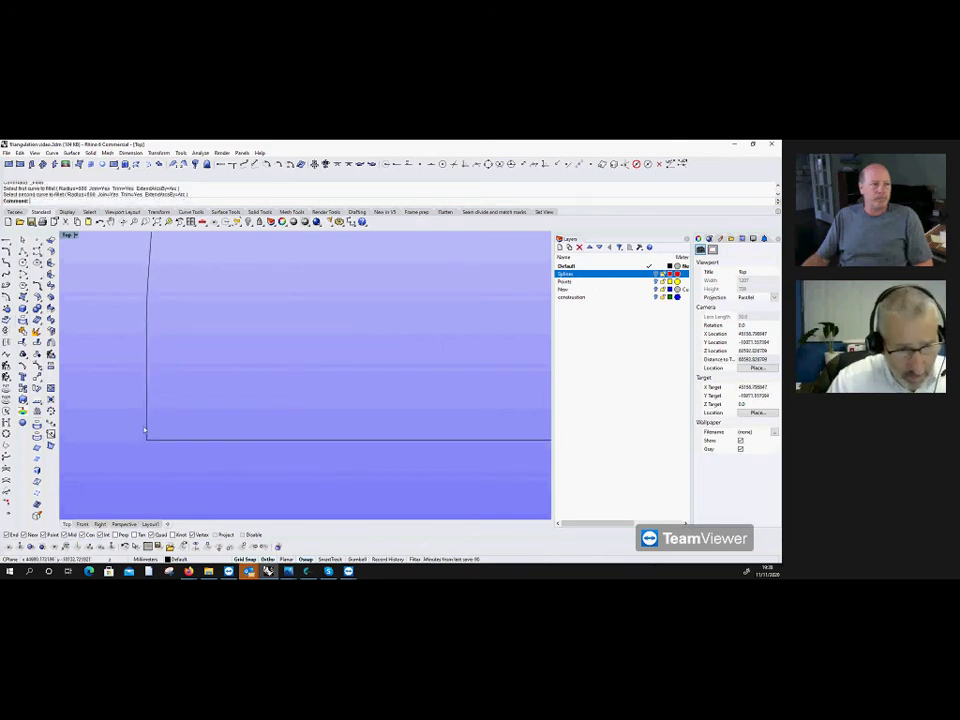
Step: Draw a vertical centre line from the base line's midpoint to above the top of the arc
scroll(106, 460, "down", 5)
scroll(104, 455, "down", 4)
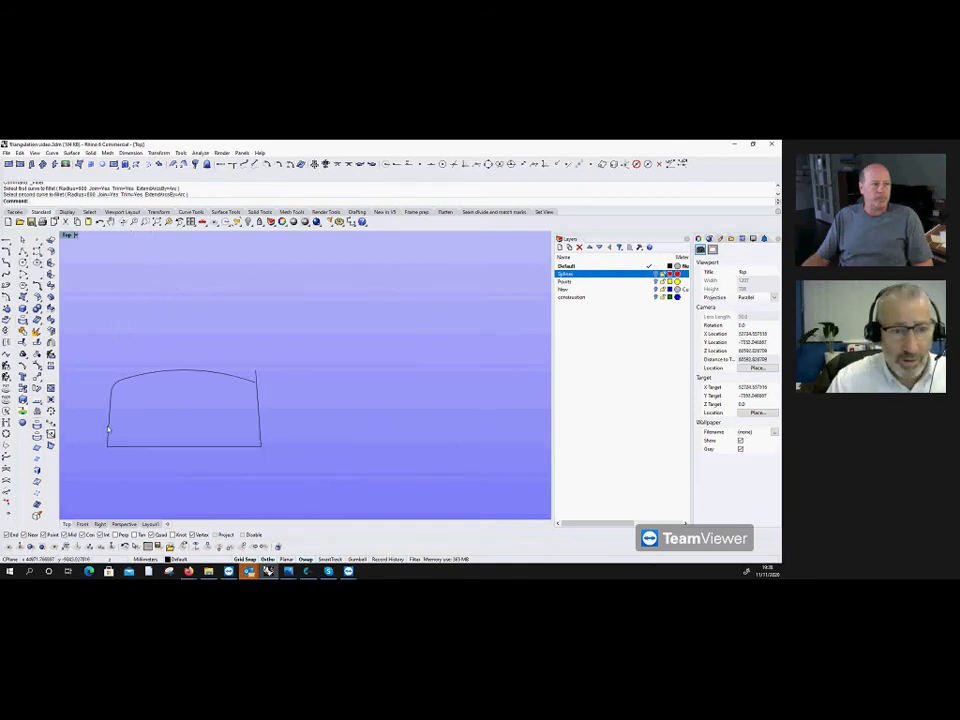
left_click(22, 251)
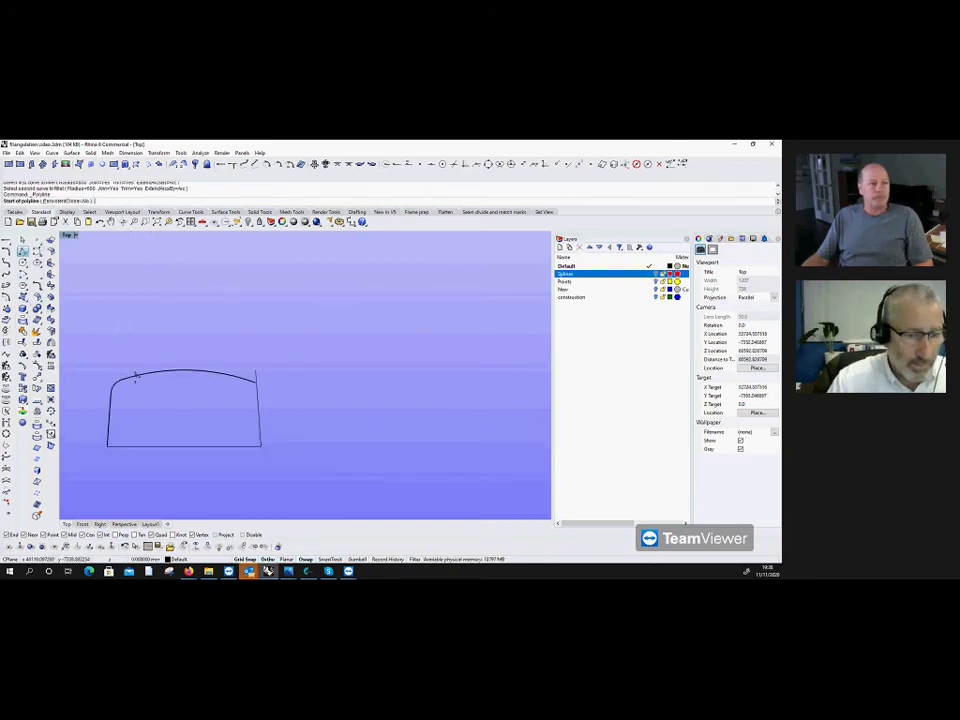
left_click(183, 446)
left_click(186, 340)
key("Return")
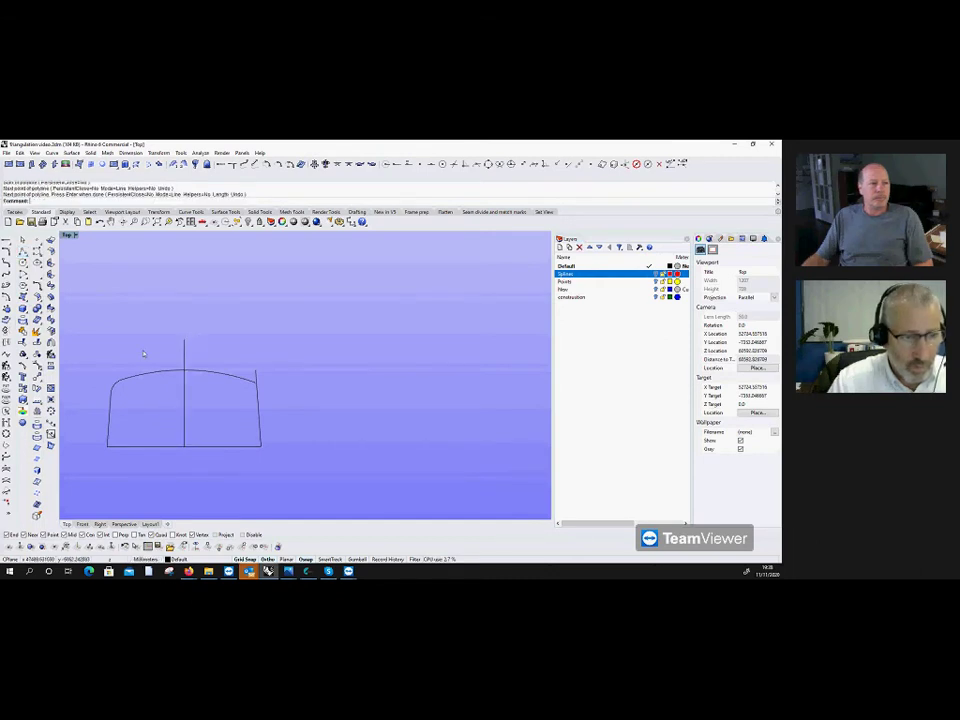
Step: Trim away the half of the arc to the right of the vertical centre line
key("ctrl+t")
left_click(186, 379)
key("Return")
left_click(200, 373)
key("Return")
Step: Mirror the filleted left half of the outline to the right side about the vertical centre line
left_click(38, 400)
left_click(134, 385)
key("Return")
left_click(184, 399)
left_click(185, 389)
Step: Delete the old unfilleted right leg and the vertical centre line
left_click(255, 373)
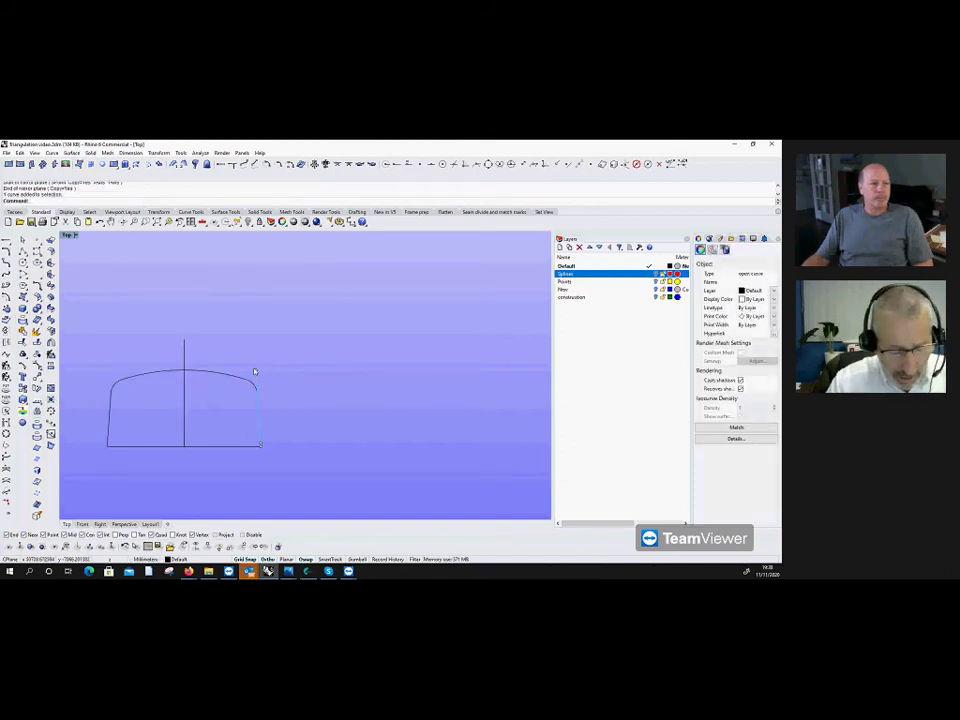
key("Delete")
left_click(185, 353)
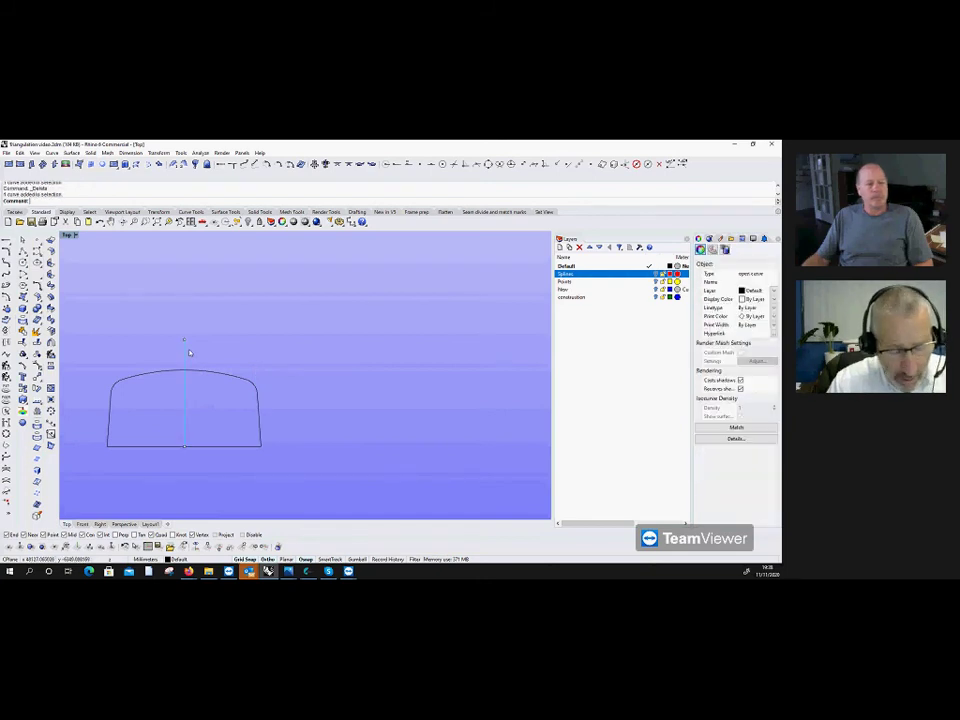
key("Delete")
Step: Join the left and right halves of the arched outline into one curve
left_click(22, 342)
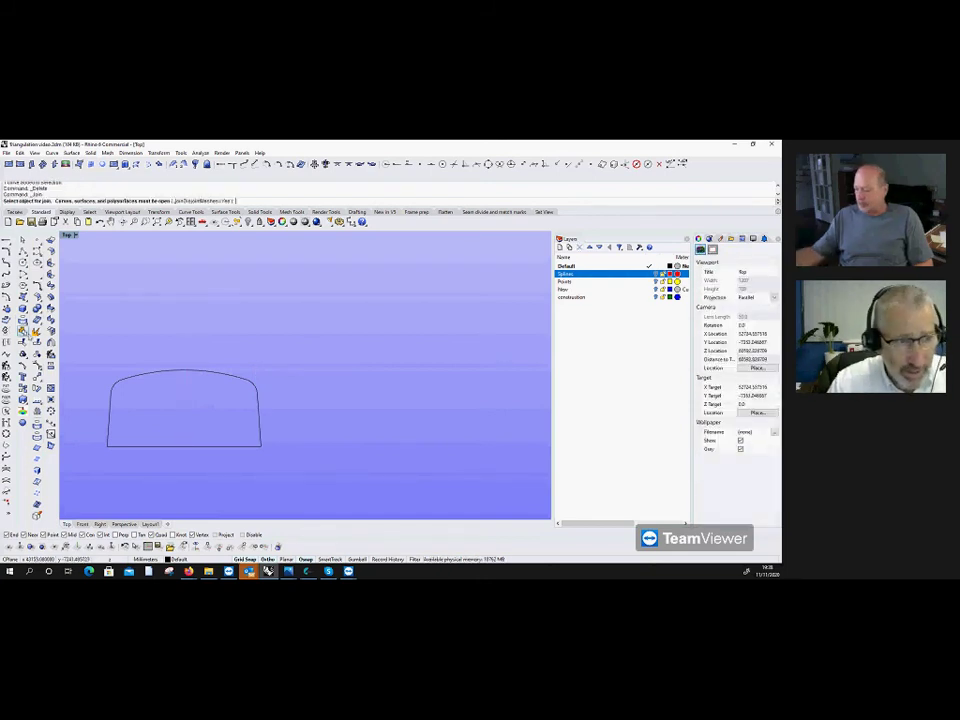
left_click(207, 376)
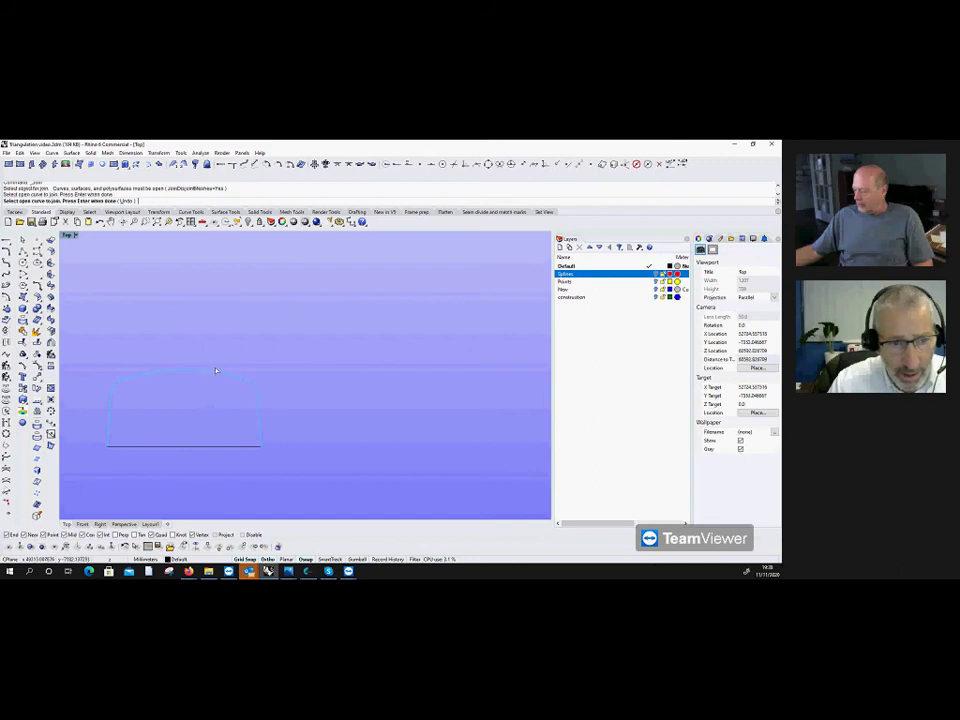
key("Return")
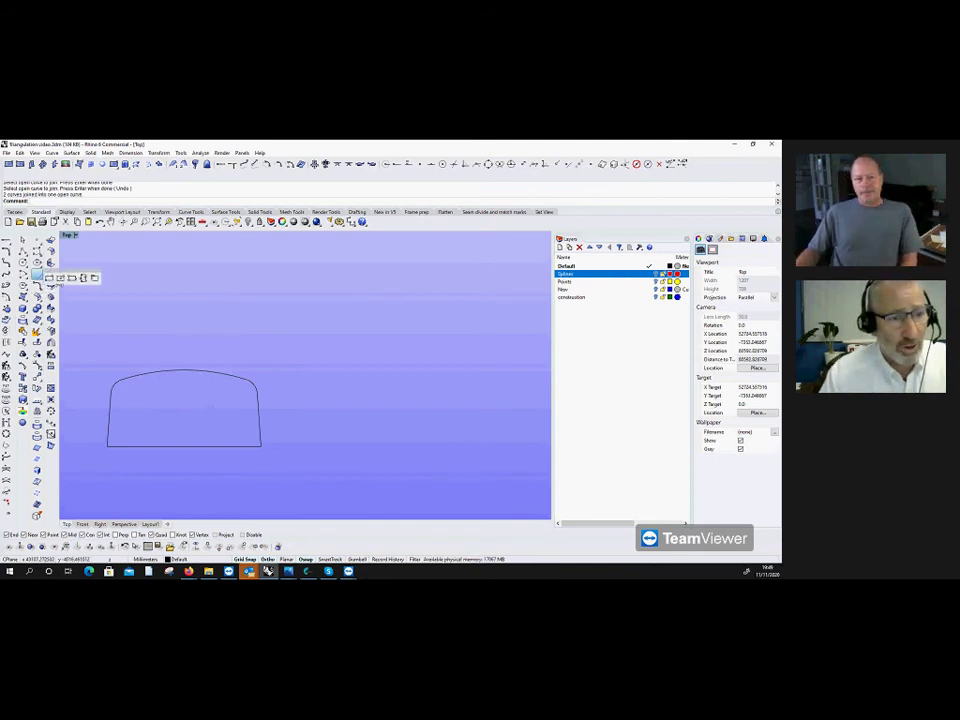
Step: Draw a wide, low rectangle above the arched outline
left_click(25, 284)
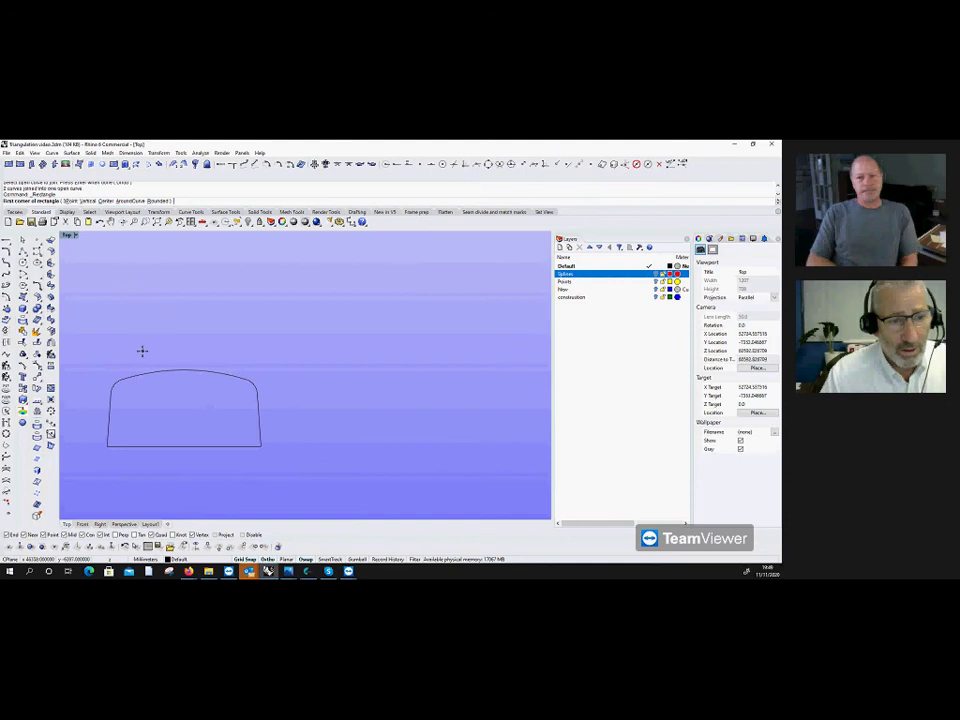
left_click(142, 350)
left_click(295, 310)
right_click(268, 304)
Step: Draw a line from the rectangle's upper right corner slanting down and inward past its lower edge
left_click(22, 251)
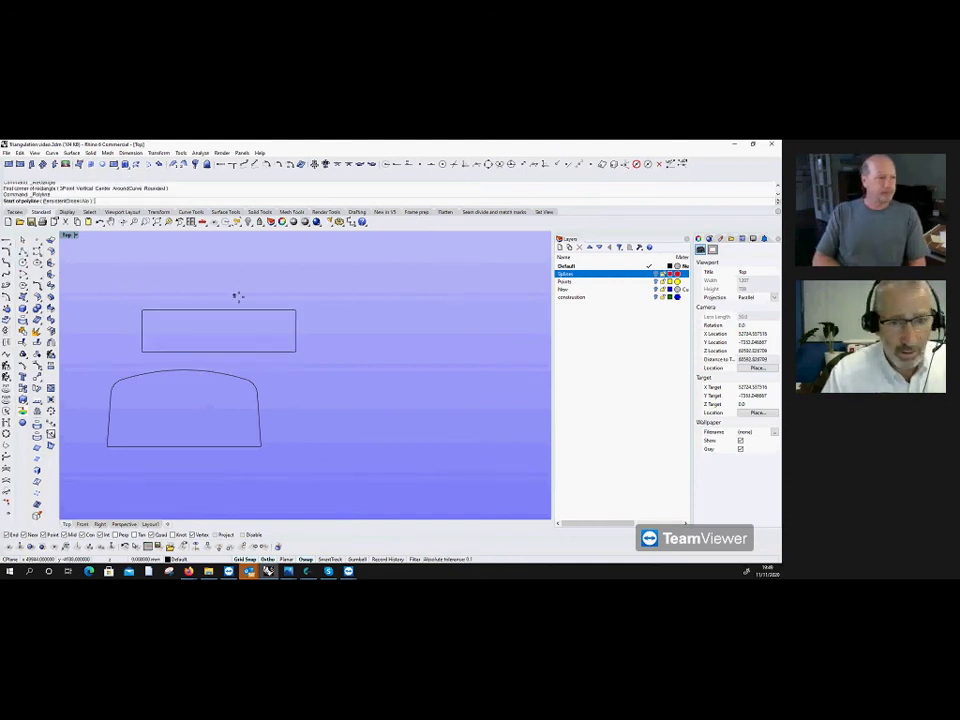
left_click(296, 310)
scroll(285, 349, "up", 3)
left_click(277, 356)
right_click(277, 358)
Step: Trim off the part of the rectangle outside the slanted line at its right end
left_click(37, 346)
left_click(286, 330)
key("Return")
left_click(298, 354)
scroll(303, 348, "down", 3)
right_click(303, 348)
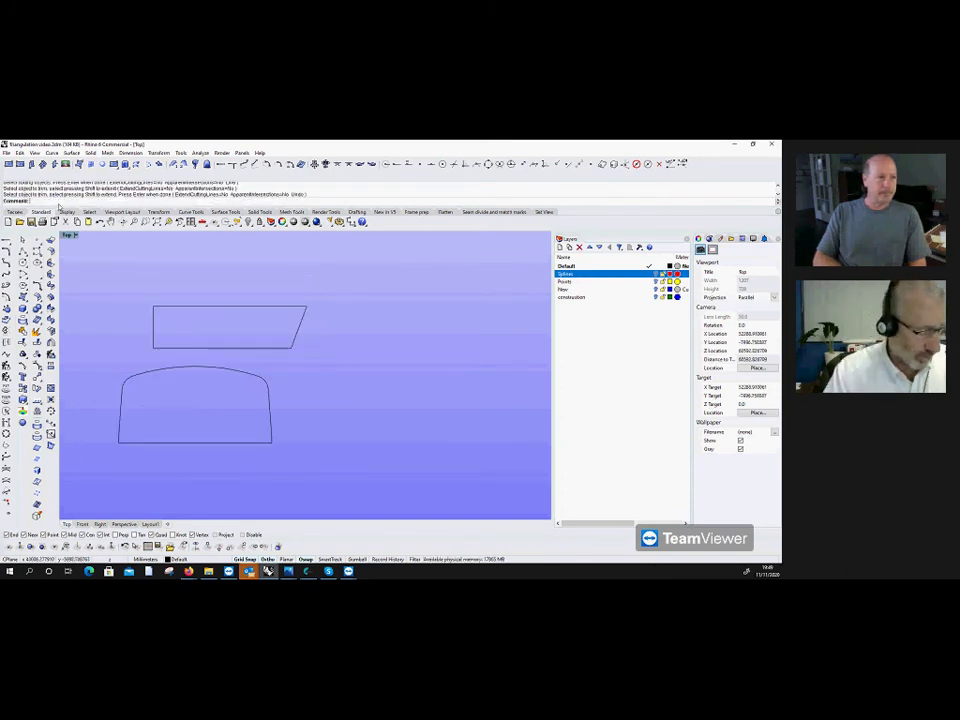
Step: Create the text "tecsew" and place it inside the slant-ended panel
type("Text")
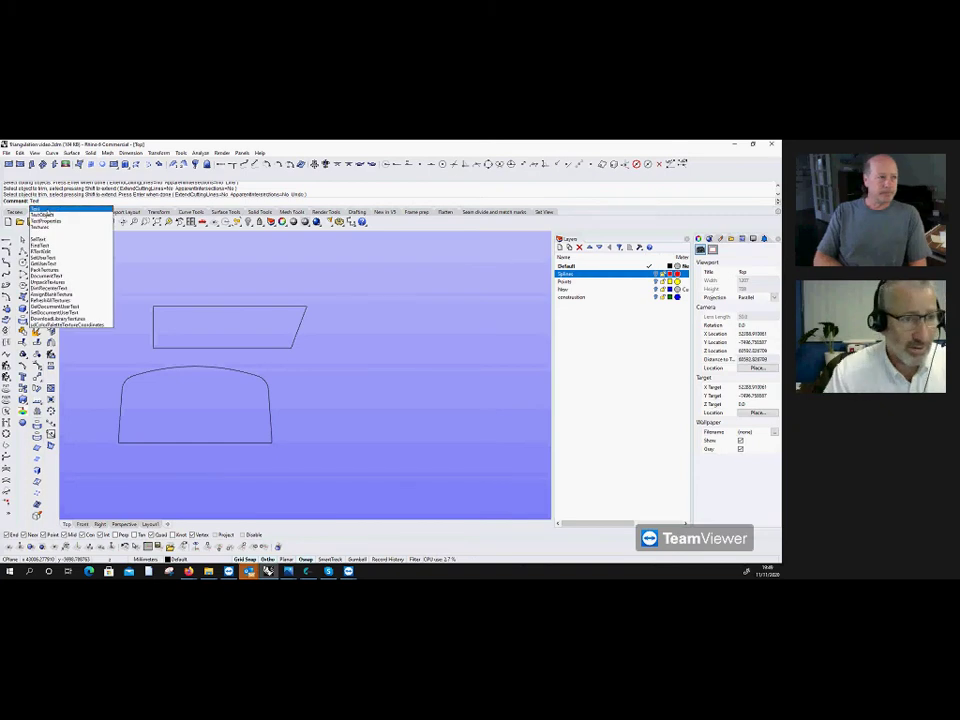
key("Return")
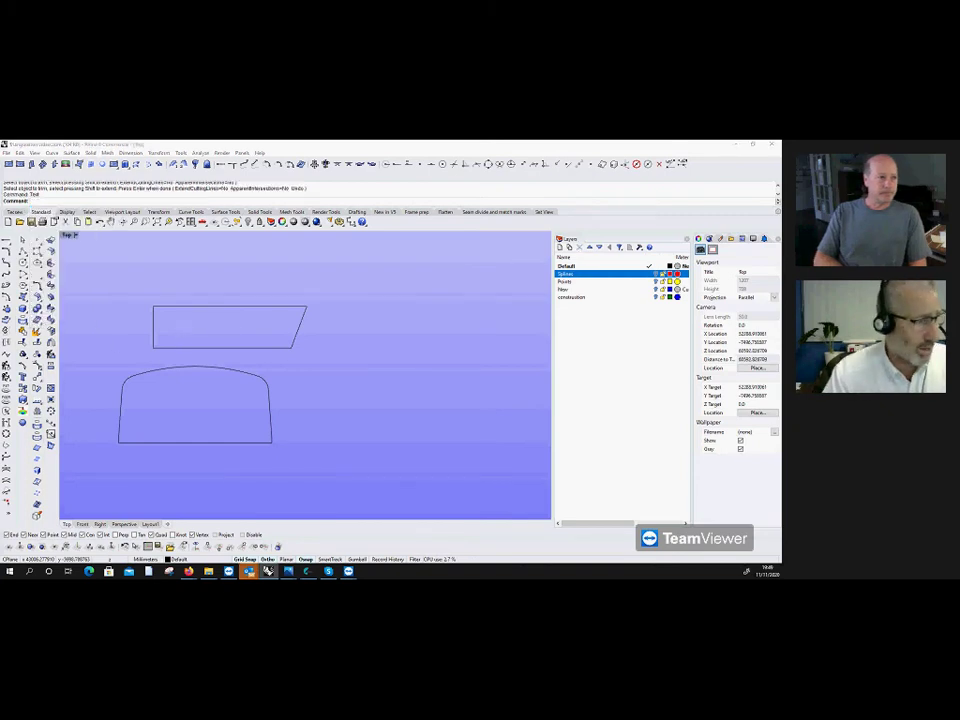
left_click_drag(401, 254, 611, 248)
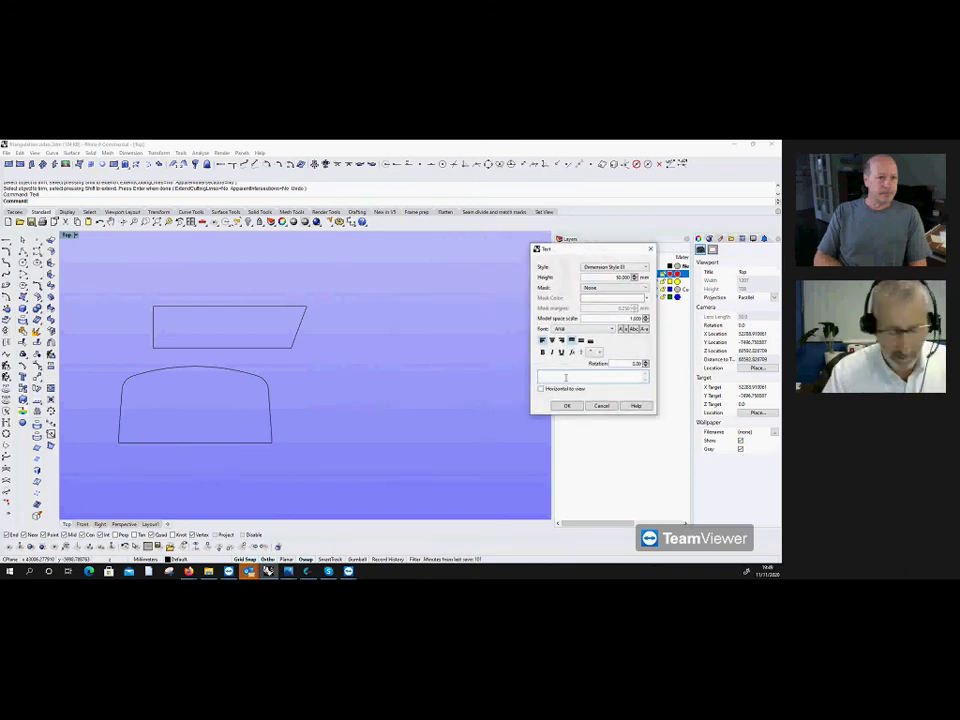
type("tecsew")
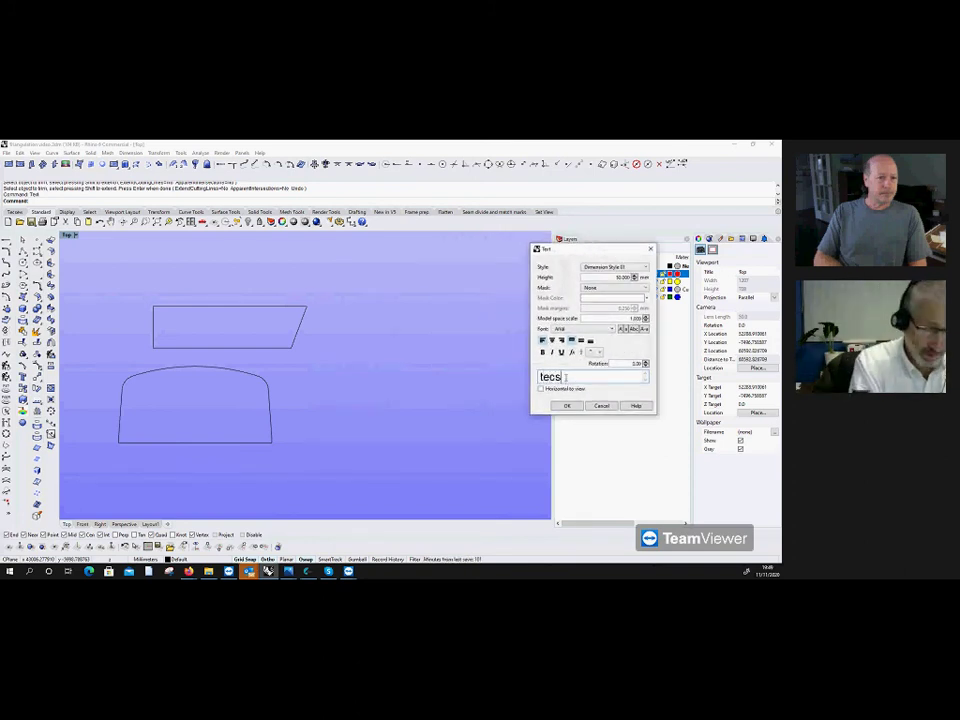
left_click(566, 405)
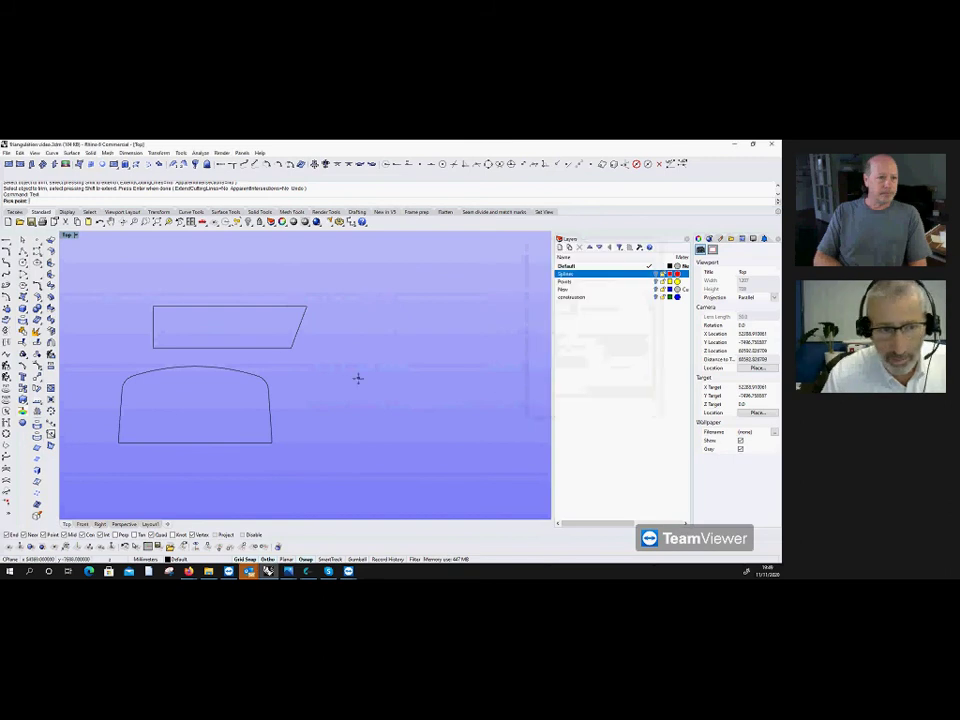
scroll(207, 329, "up", 2)
scroll(207, 329, "down", 2)
left_click(212, 329)
scroll(214, 330, "up", 5)
left_click(217, 329)
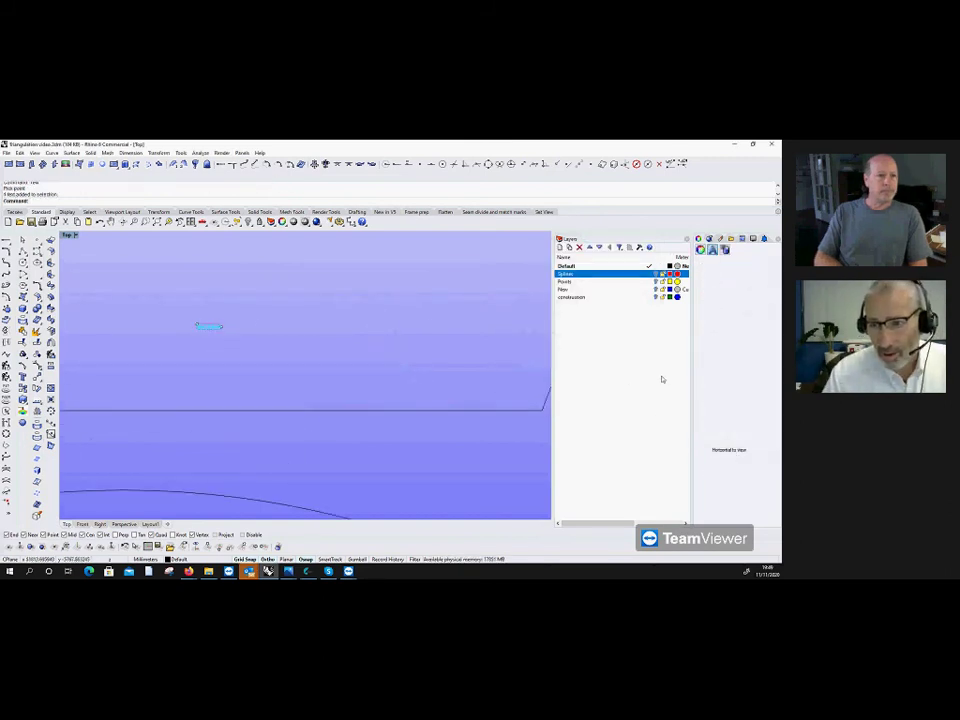
left_click(742, 437)
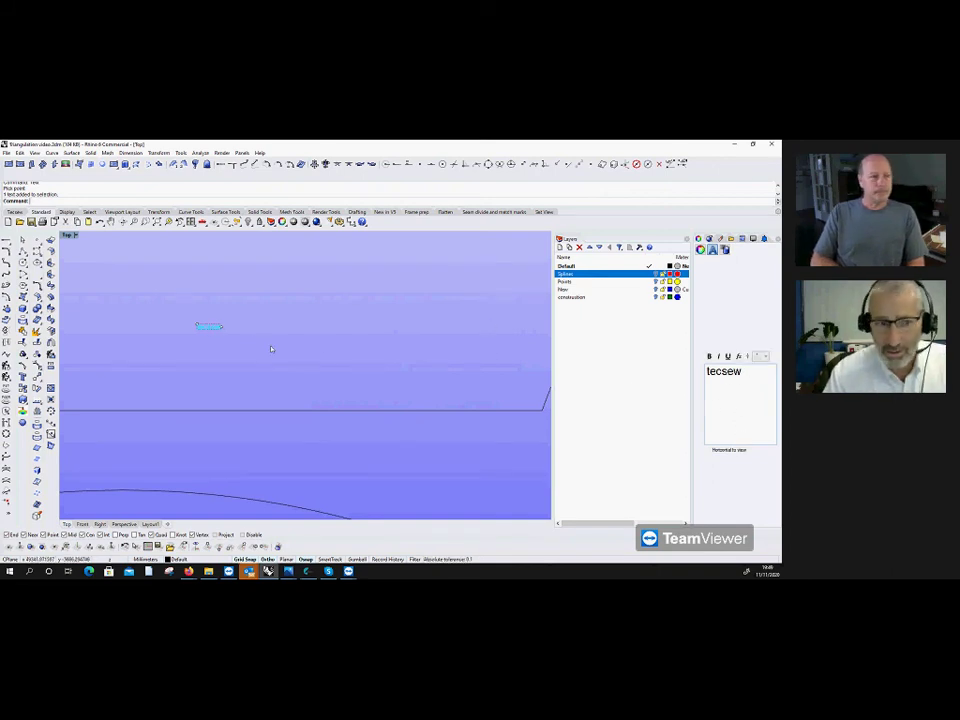
left_click_drag(212, 327, 254, 332)
key("Escape")
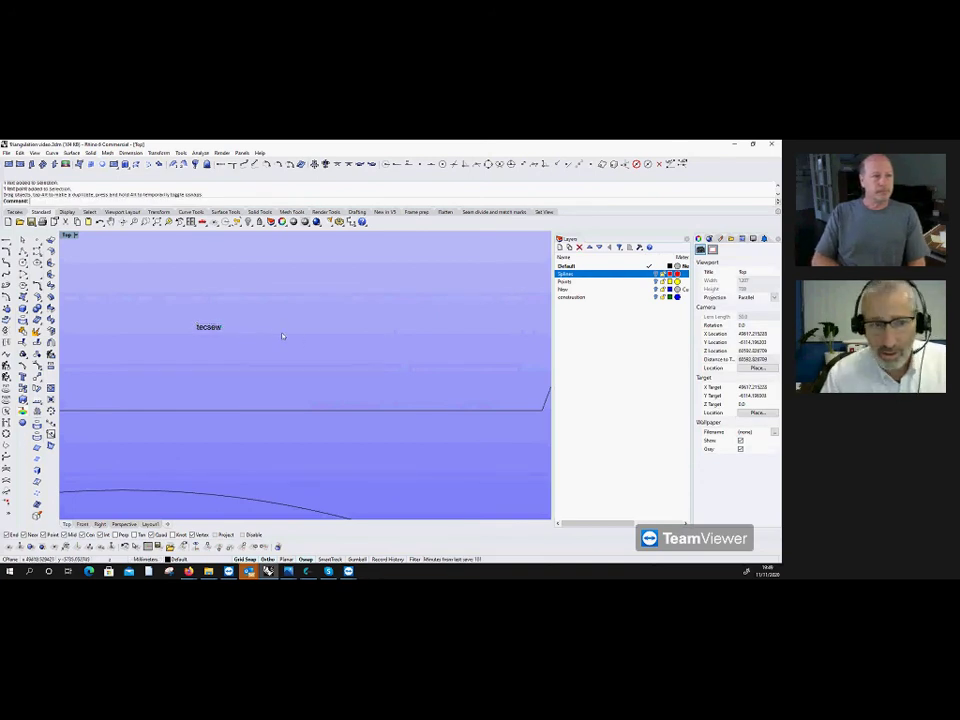
Step: Set the height of the "tecsew" text to 500 mm
left_click(206, 328)
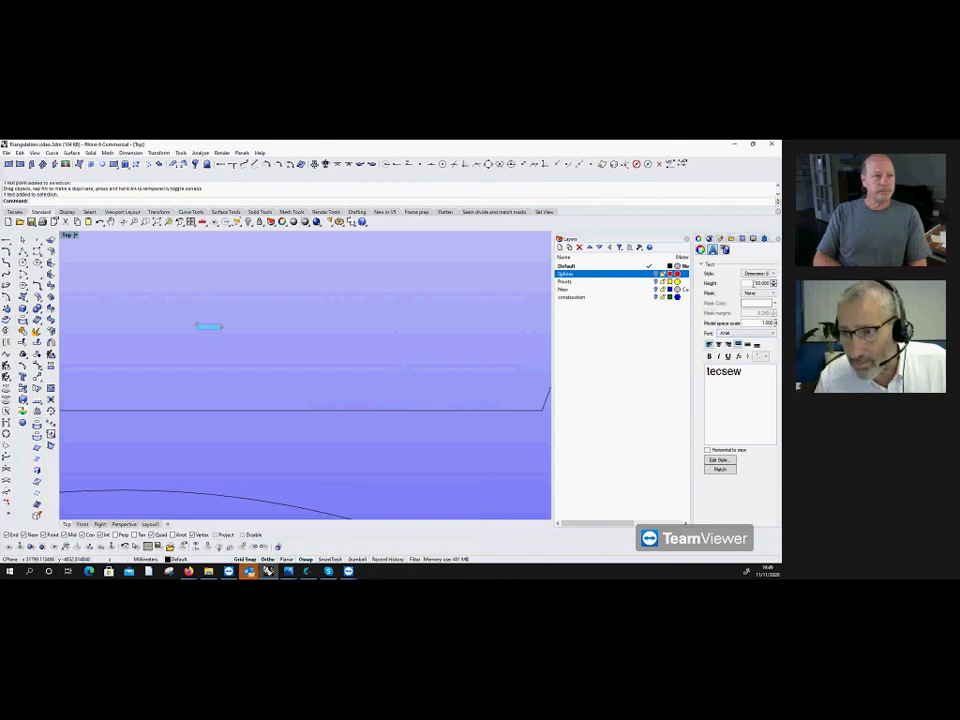
double_click(762, 283)
type("5")
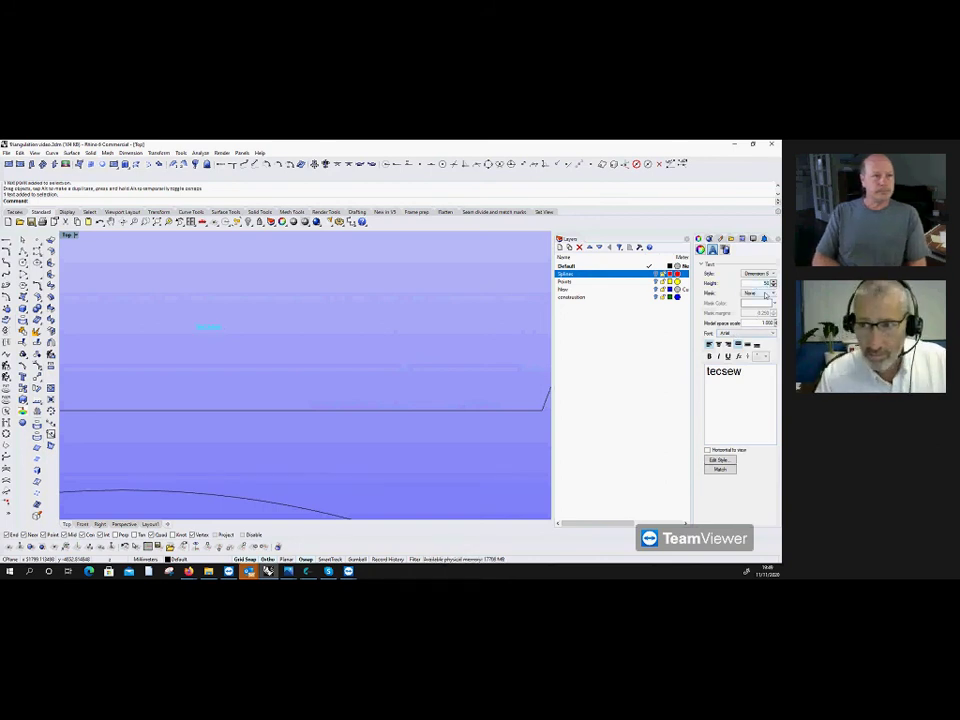
key("Return")
left_click(175, 265)
scroll(122, 250, "down", 3)
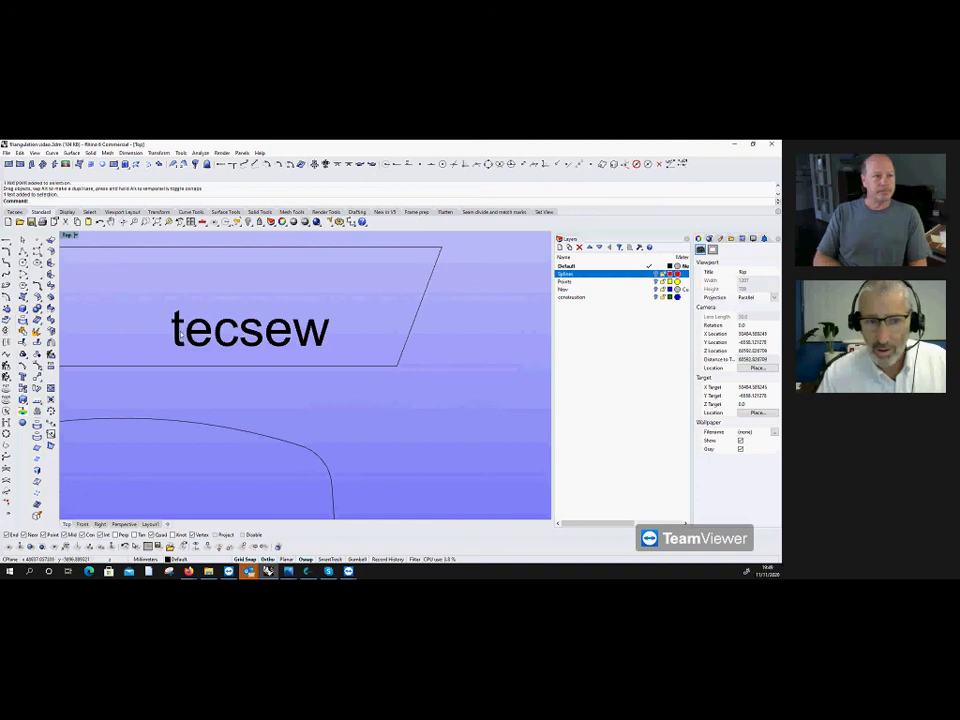
Step: Move the "tecsew" text up and to the left, to mid-height of the slant-ended panel, and deselect it
left_click(213, 335)
left_click_drag(213, 335, 148, 317)
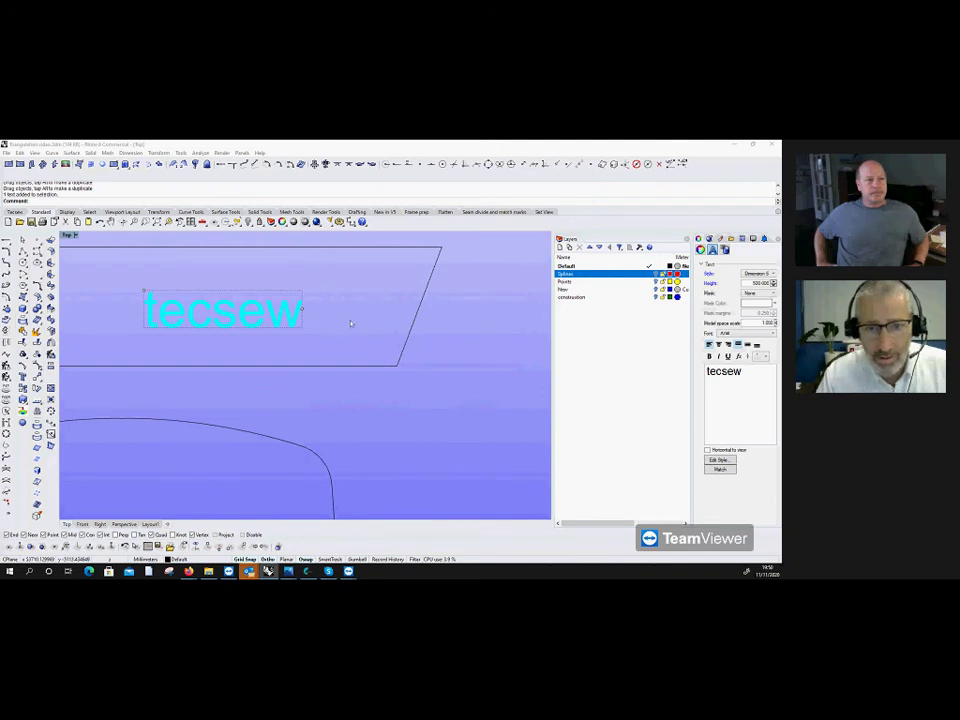
key("Escape")
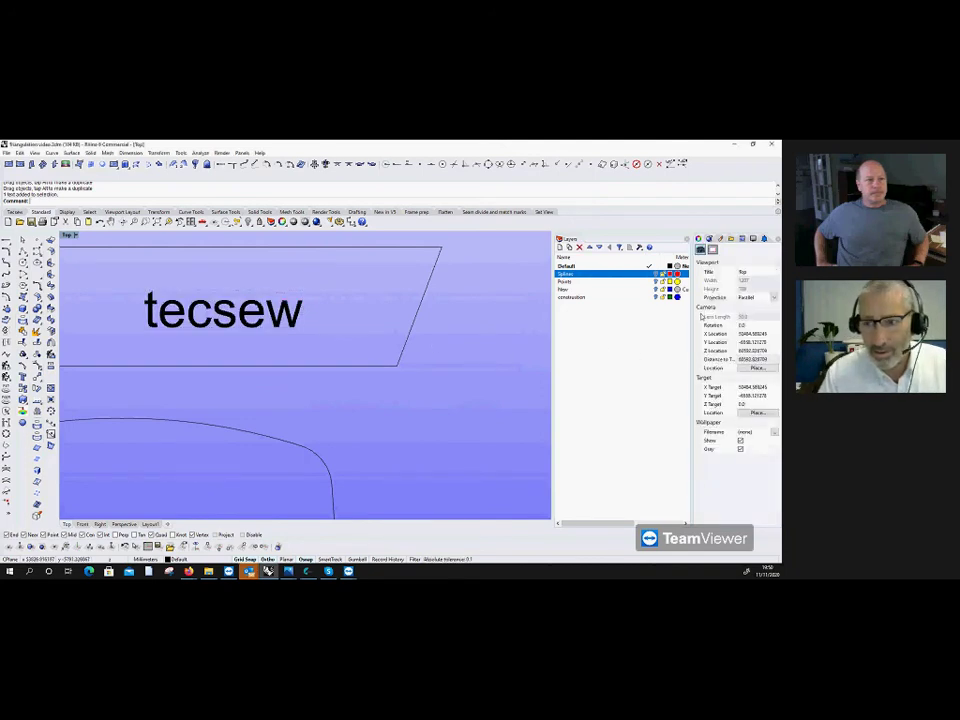
Step: Set the font of the "tecsew" text to Britannic Bold, make it italic and deselect it
left_click(290, 305)
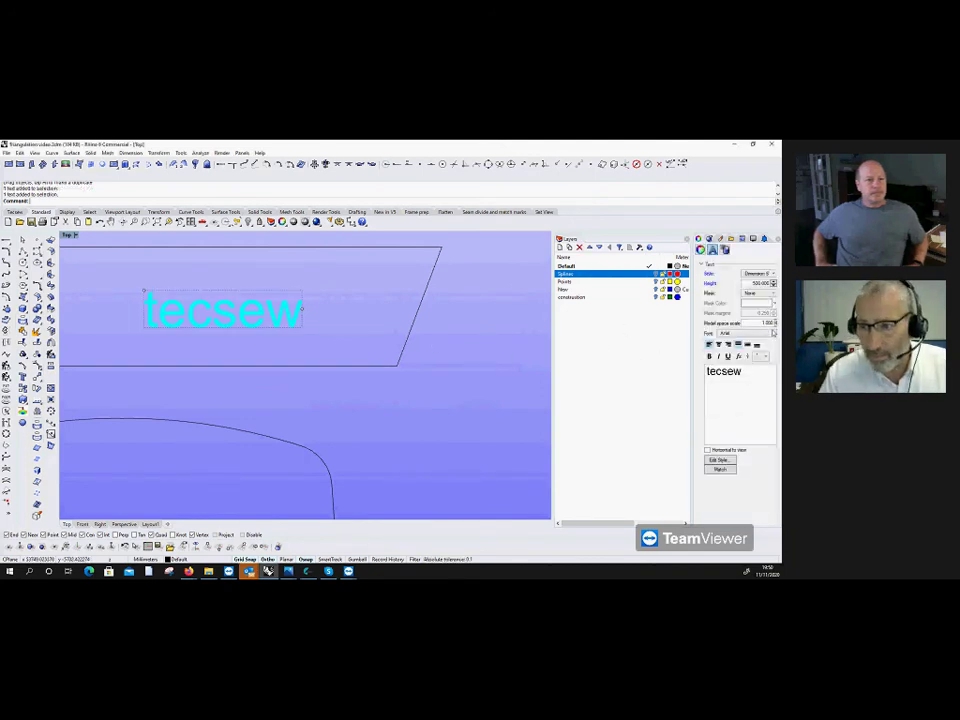
left_click(745, 333)
left_click(726, 431)
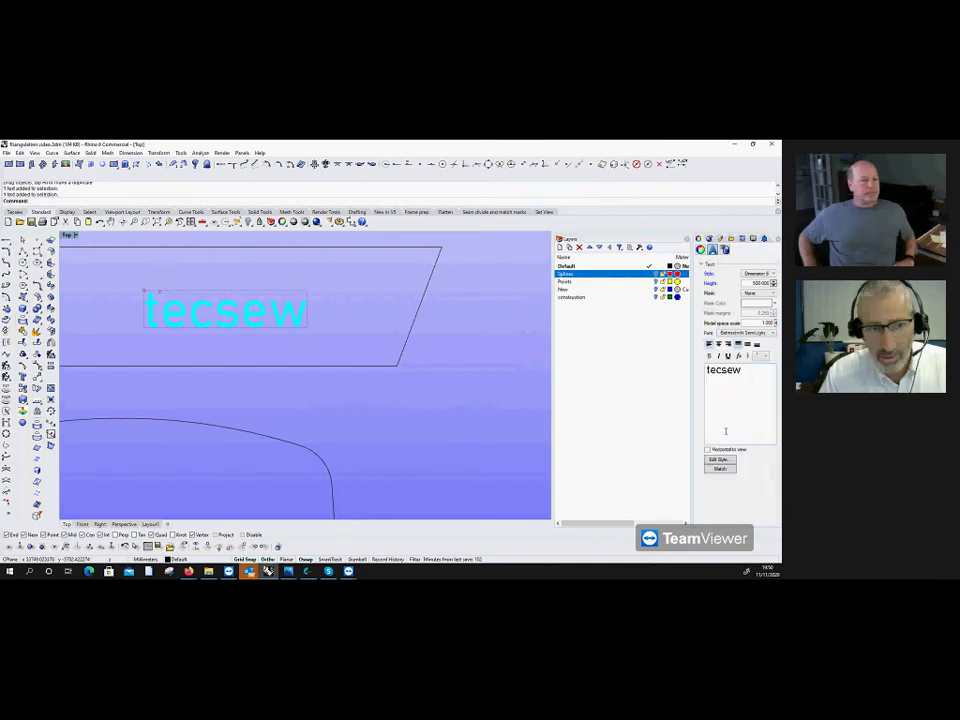
left_click(771, 333)
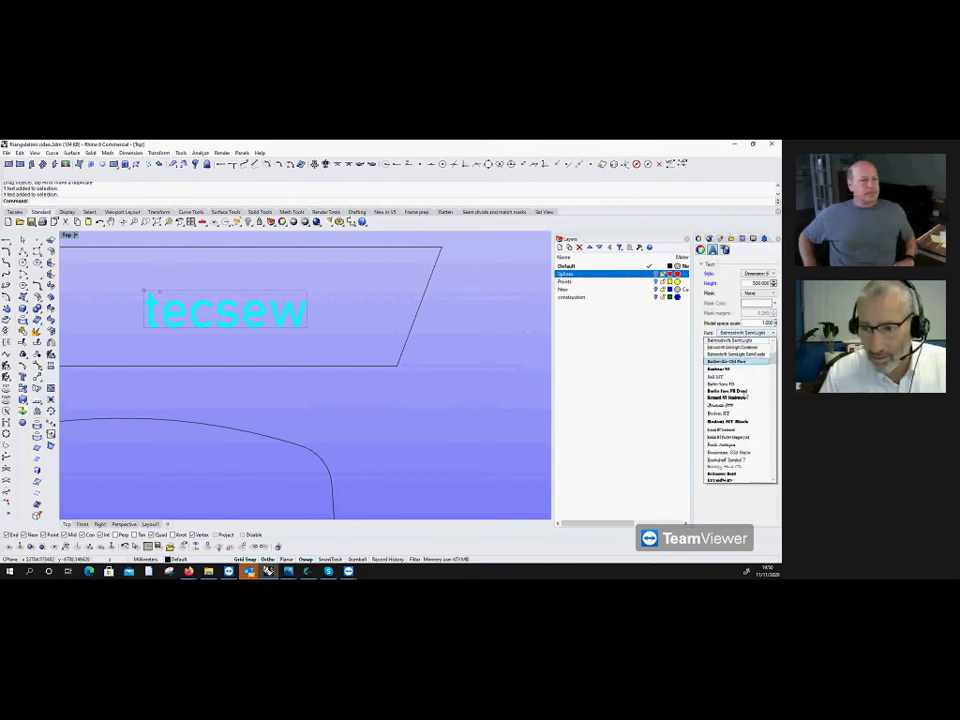
left_click(715, 413)
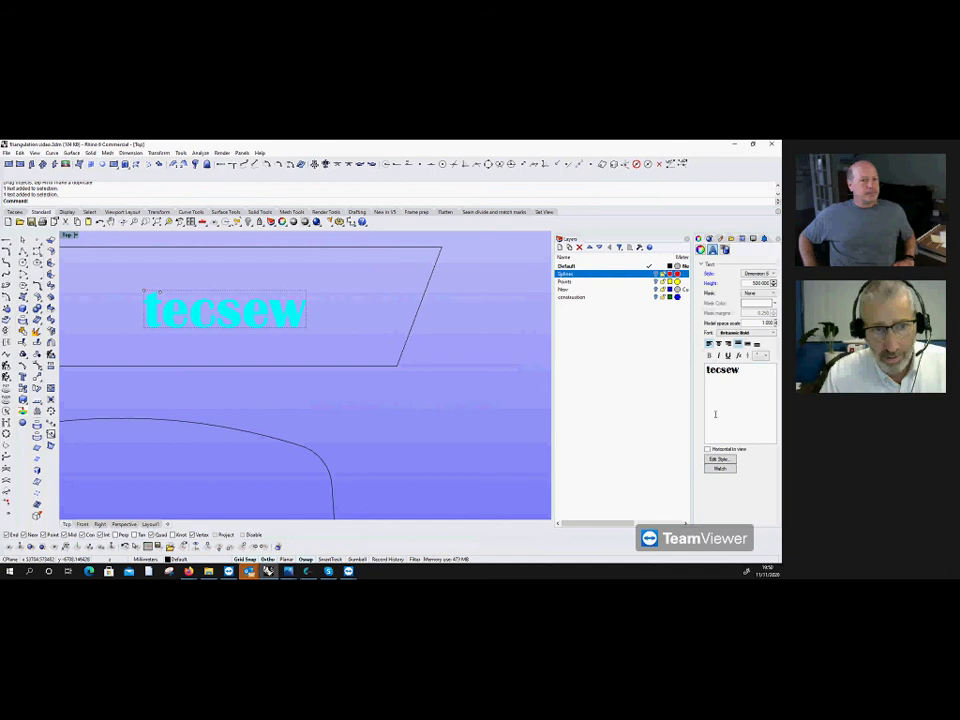
left_click(718, 356)
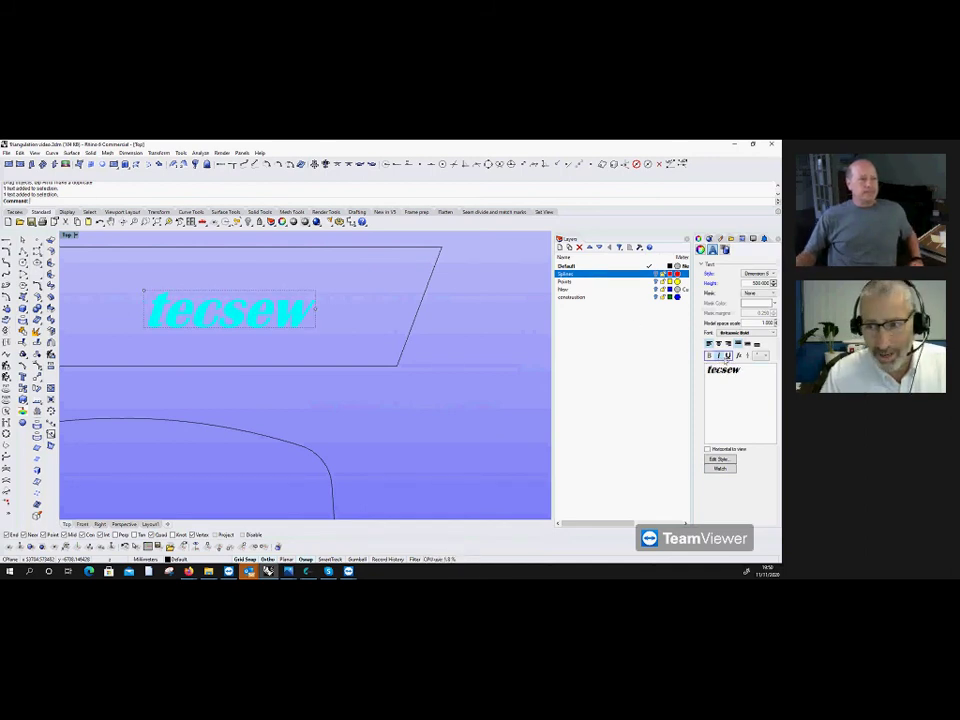
left_click(318, 311)
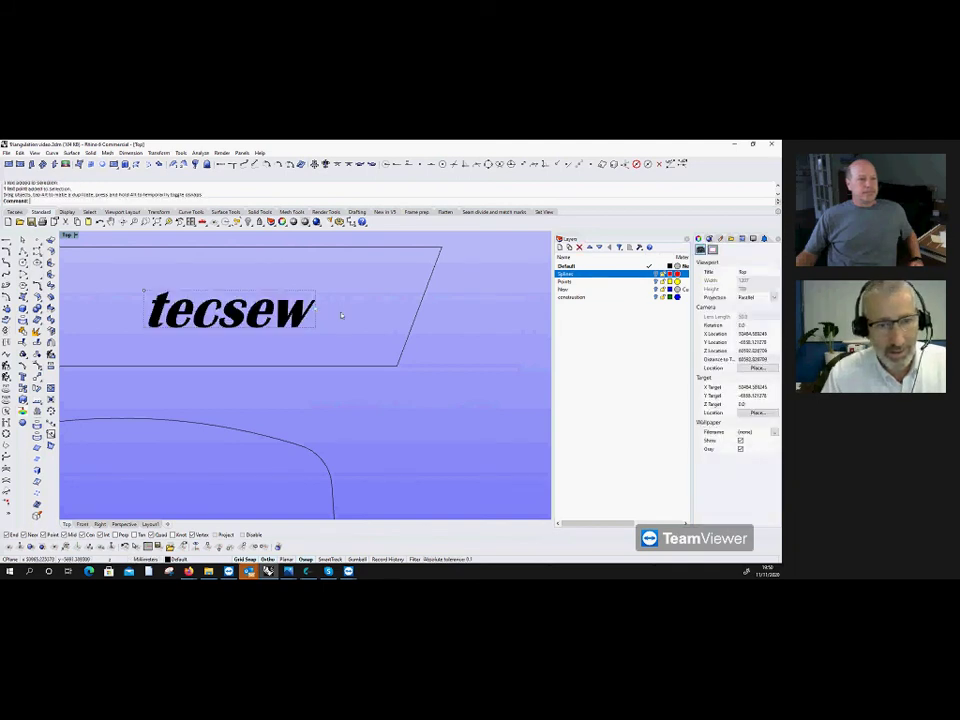
Step: Move the "tecsew" text slightly to the left within the slant-ended panel
scroll(340, 313, "up", 2)
scroll(284, 333, "down", 4)
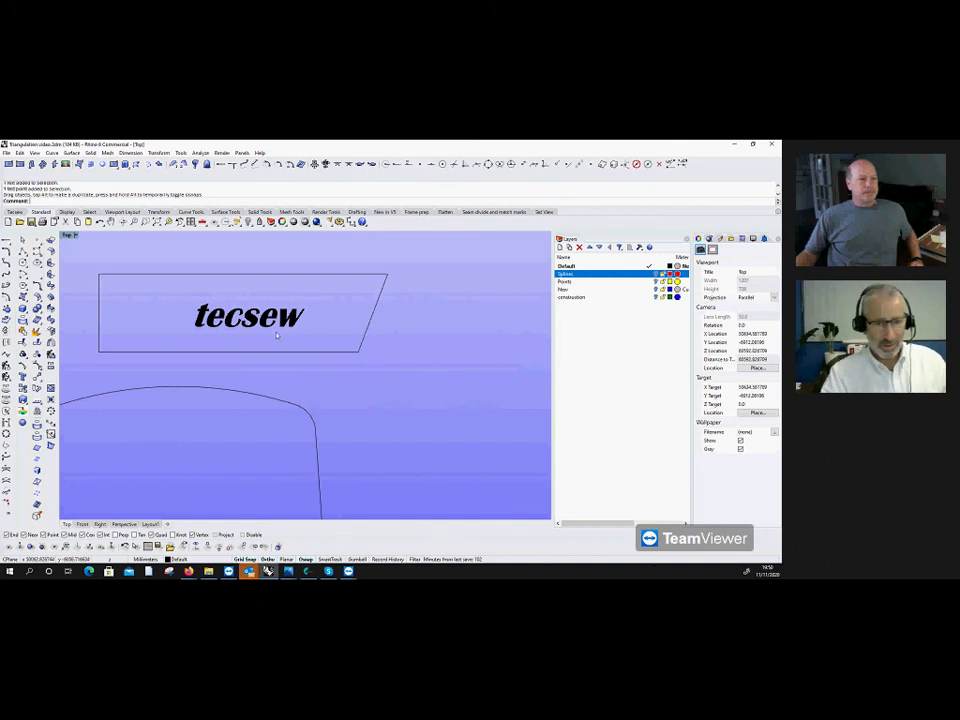
left_click(284, 331)
left_click_drag(284, 331, 238, 316)
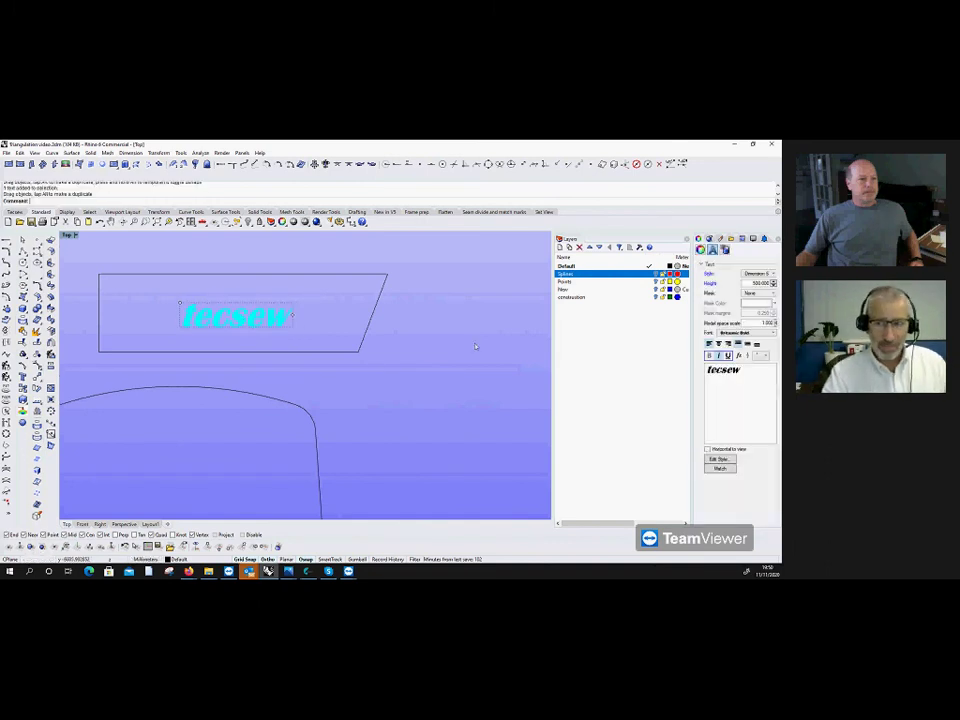
left_click(476, 349)
key("ctrl+z")
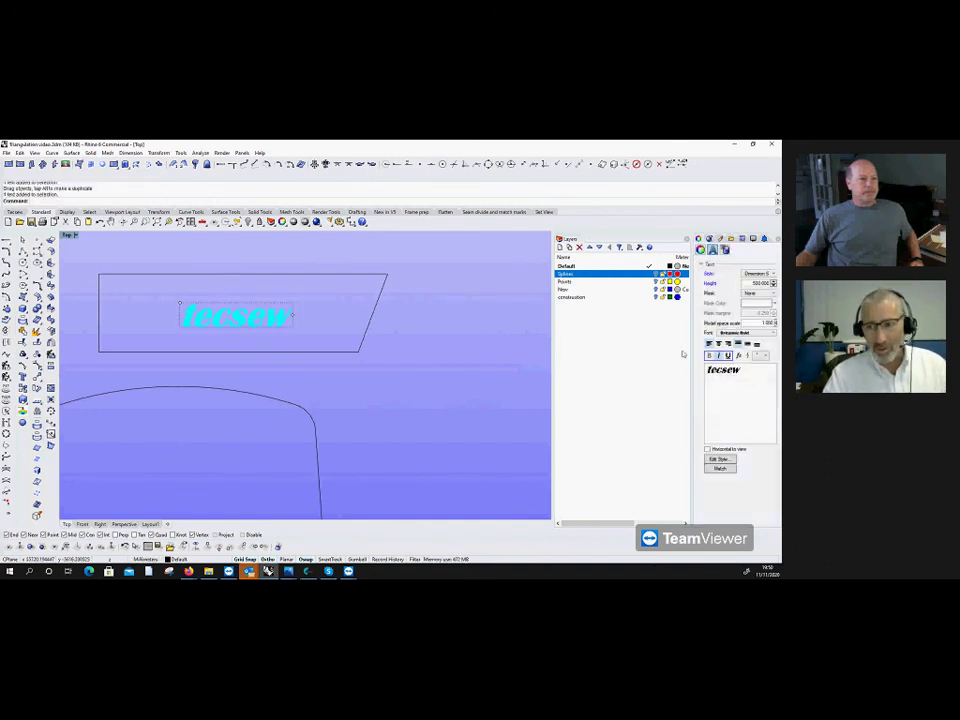
Step: Set the "tecsew" text height to 700 mm and shift the text left to recentre it in the panel
left_click_drag(746, 283, 767, 288)
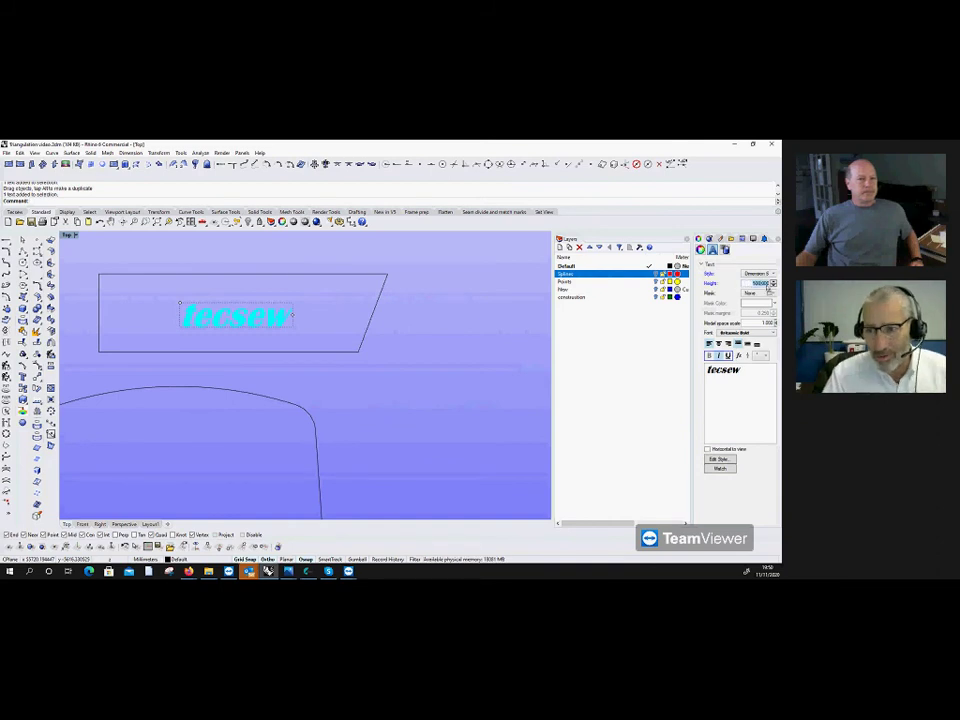
type("700")
left_click(476, 349)
left_click(243, 331)
left_click_drag(242, 331, 222, 331)
left_click(238, 370)
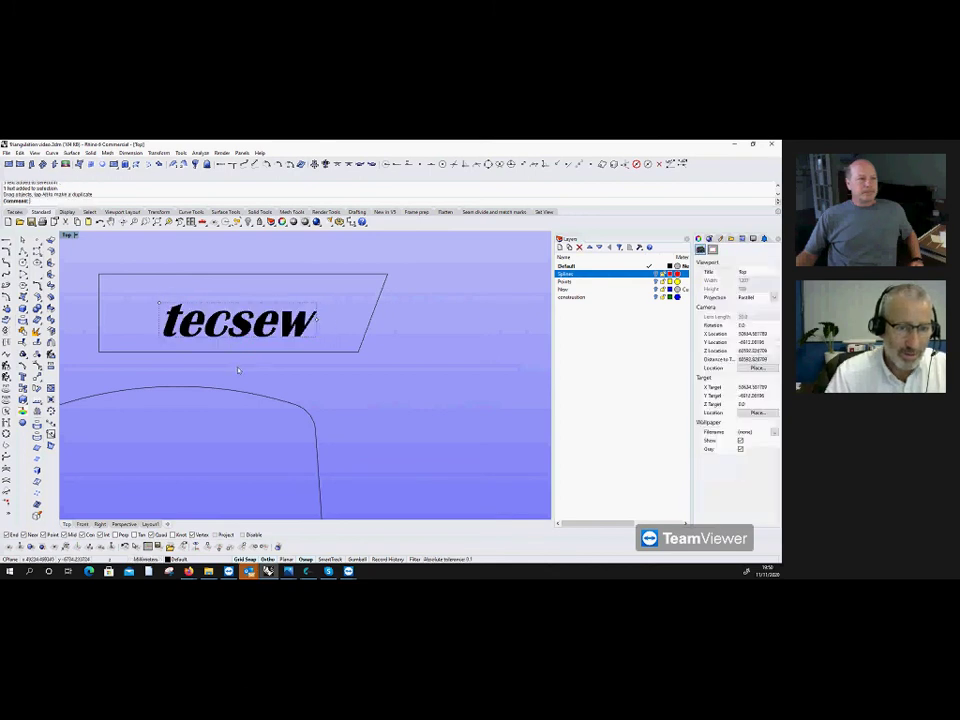
scroll(193, 334, "down", 4)
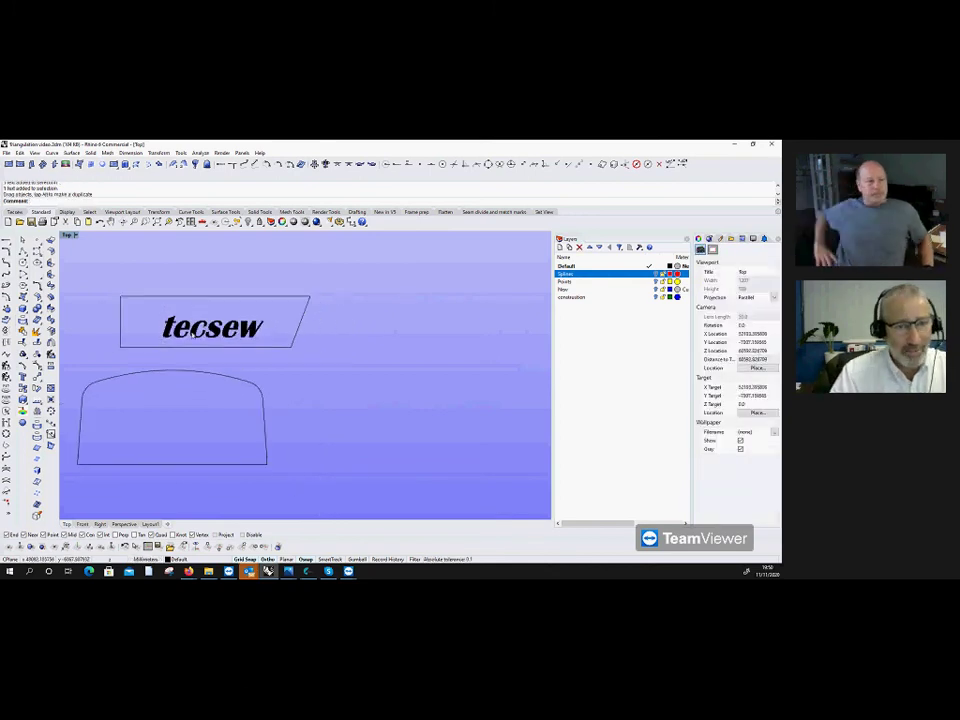
Step: Move the enlarged "tecsew" text slightly upward to mid-height of the panel, using the panel's left edge as reference
double_click(193, 331)
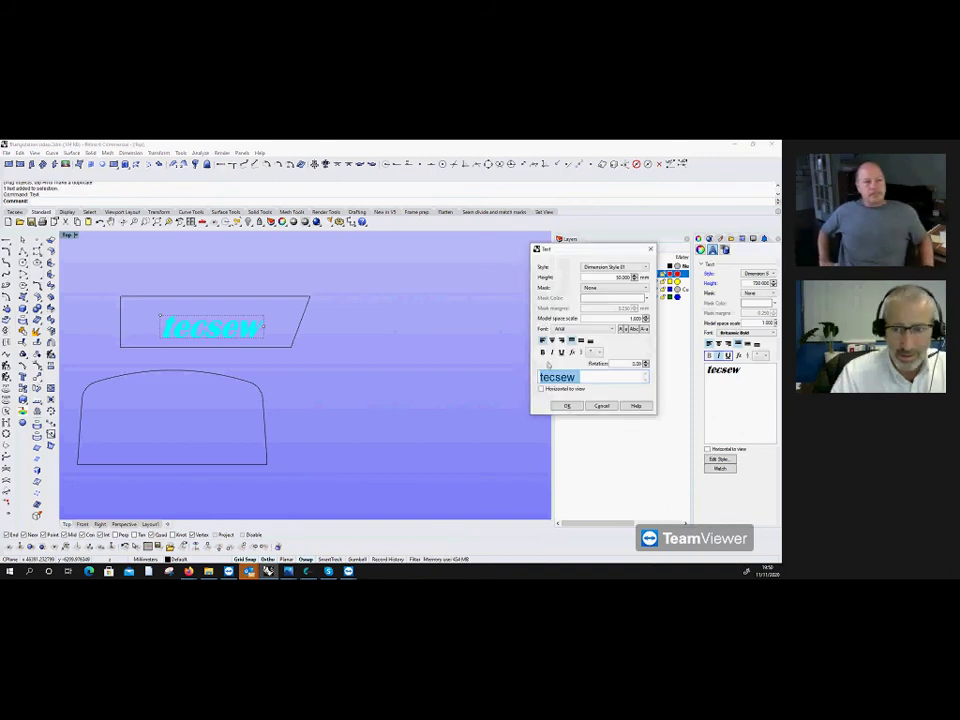
left_click(601, 405)
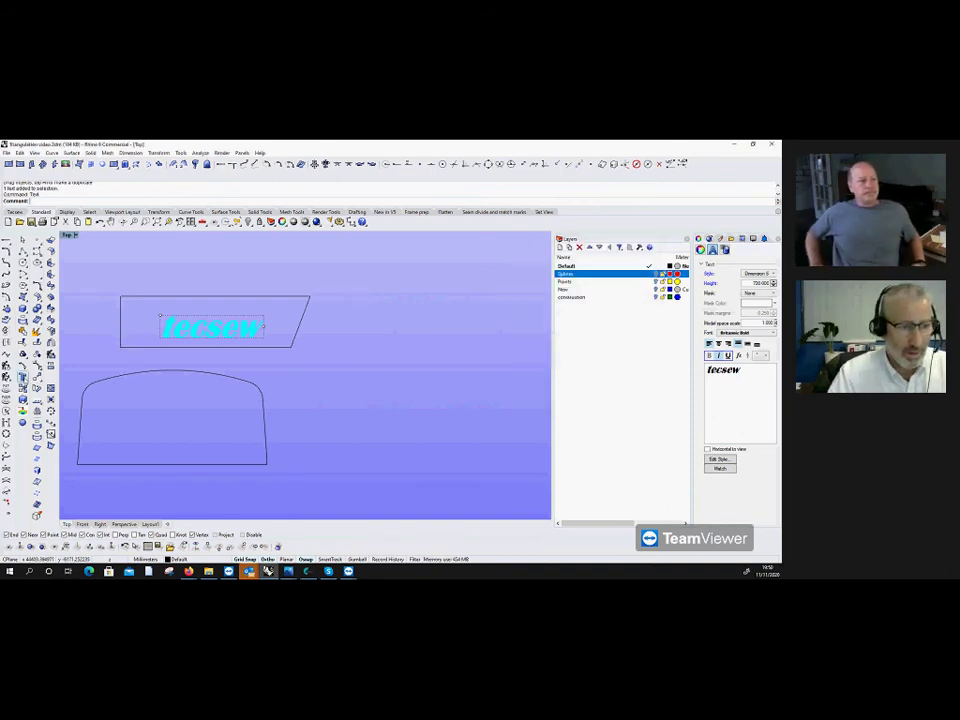
left_click(18, 284)
left_click(190, 328)
key("Return")
left_click(121, 346)
scroll(121, 346, "up", 3)
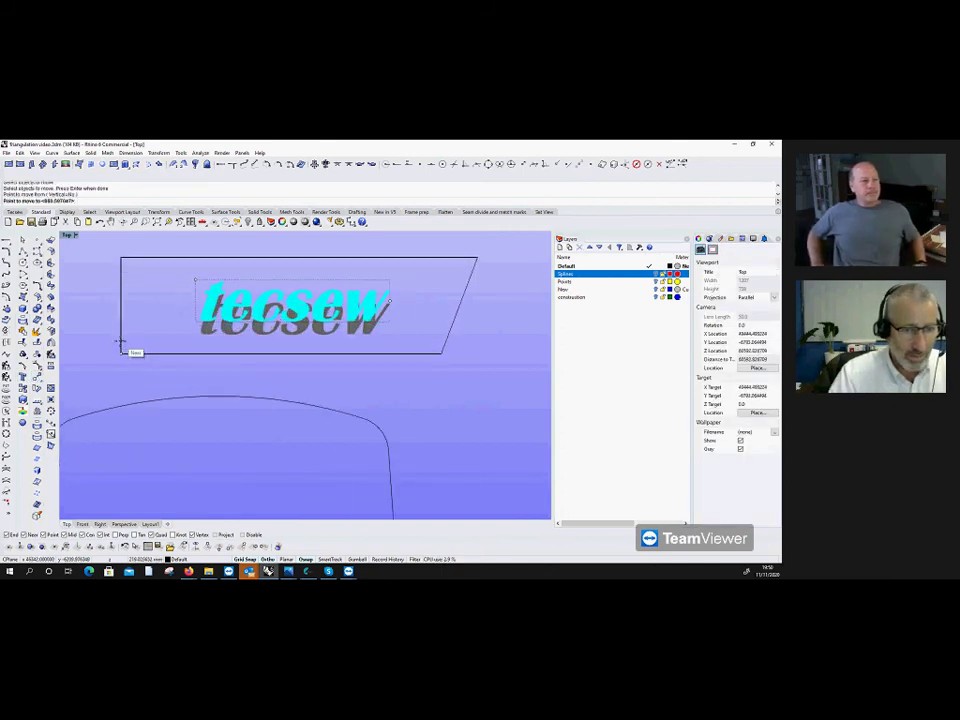
left_click(121, 346)
scroll(110, 346, "down", 3)
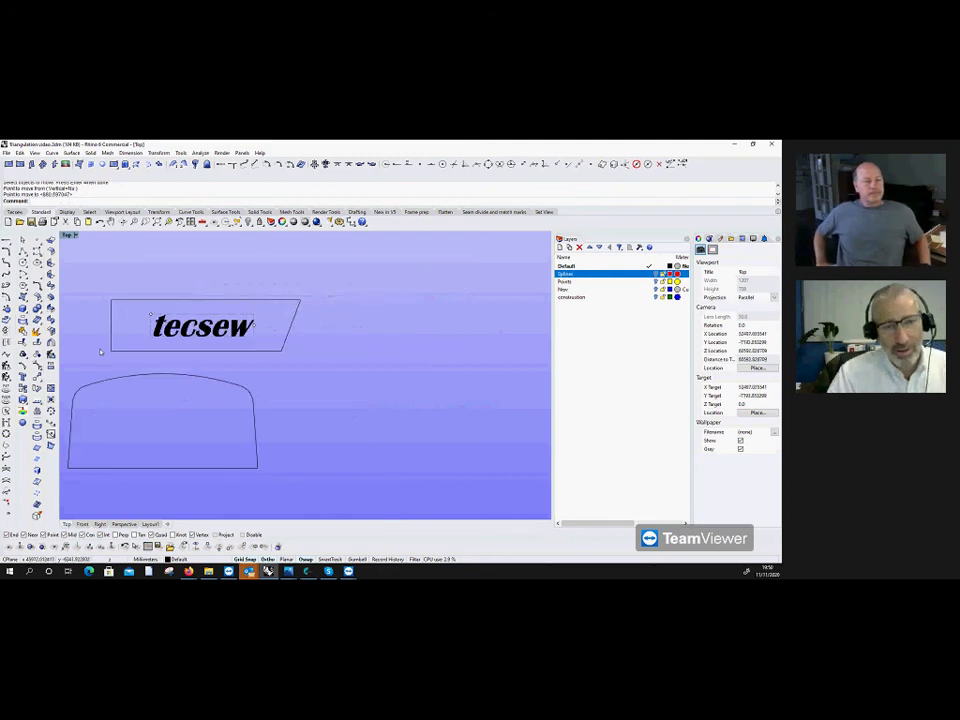
Step: Change the font of the "tecsew" text to Kunstler Script
left_click(210, 333)
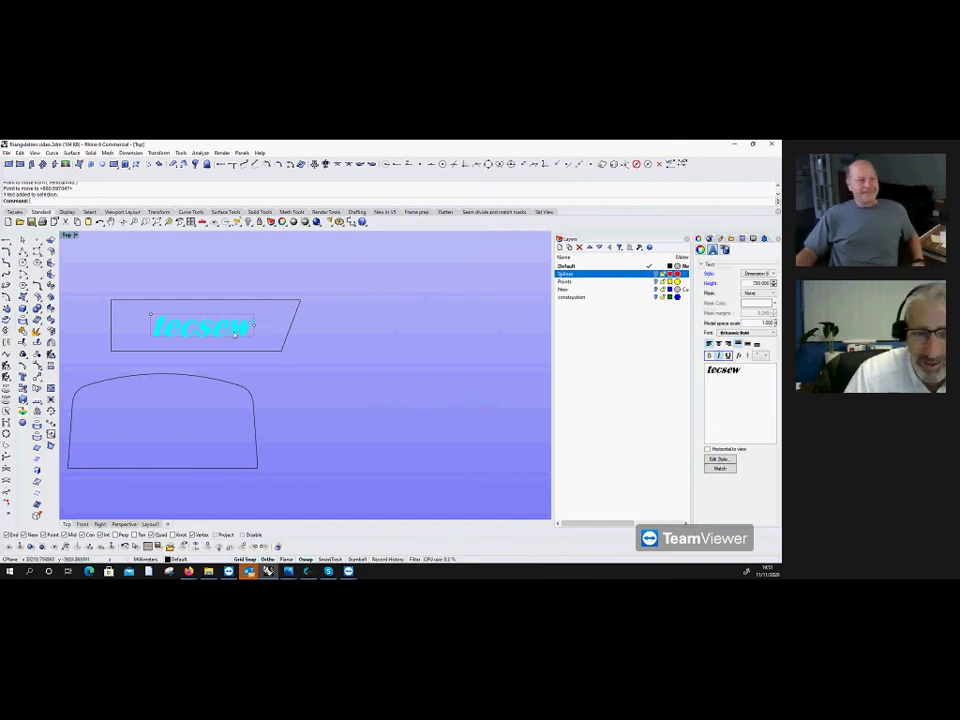
left_click(774, 334)
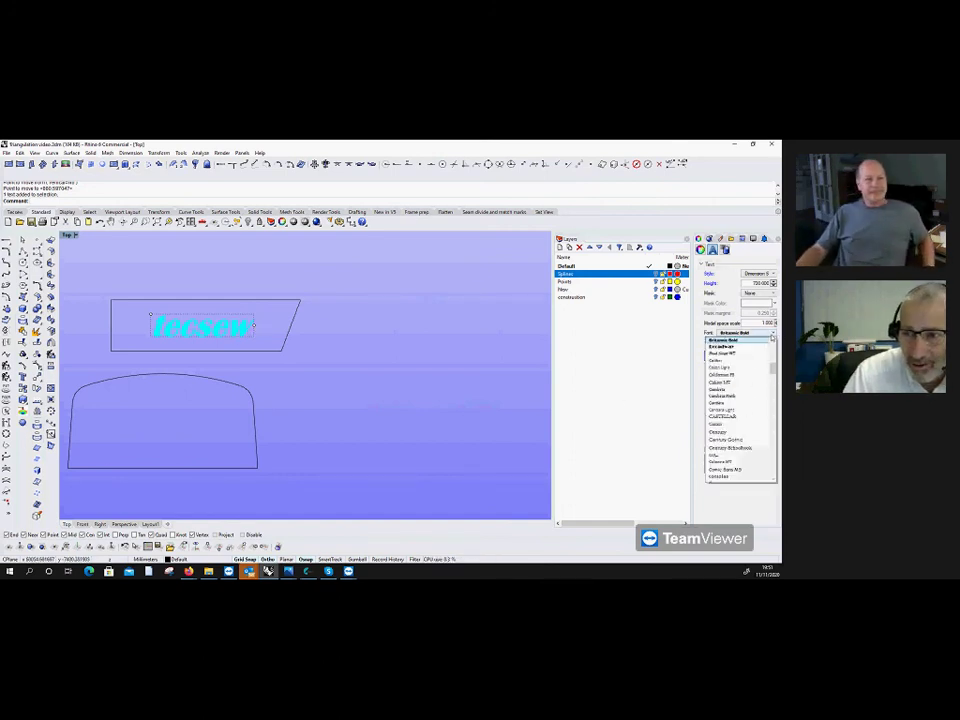
left_click_drag(778, 403, 779, 409)
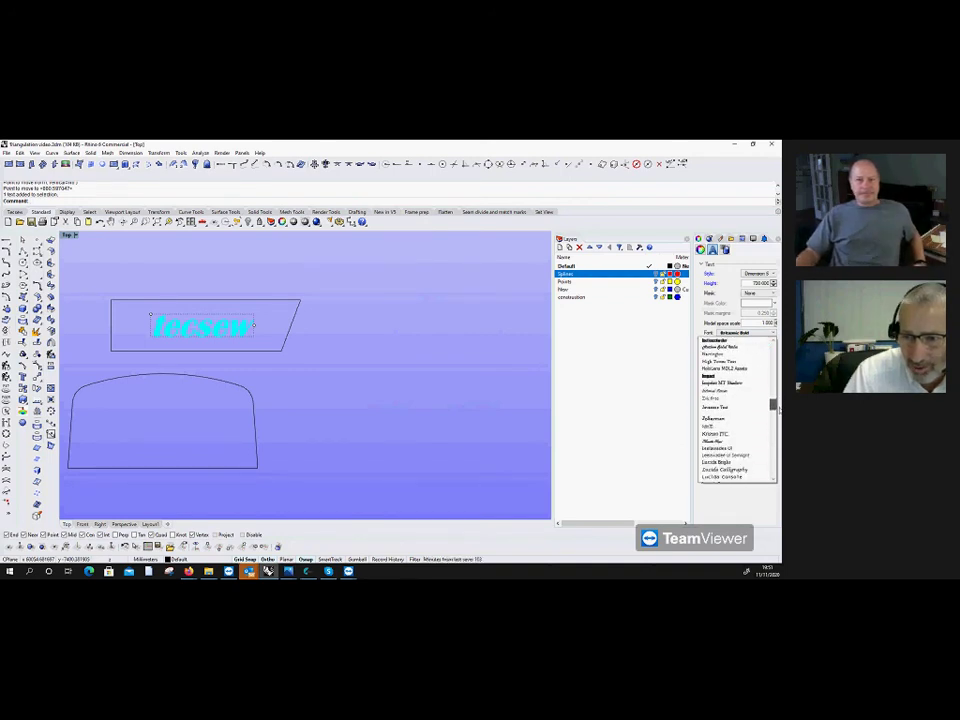
left_click(724, 440)
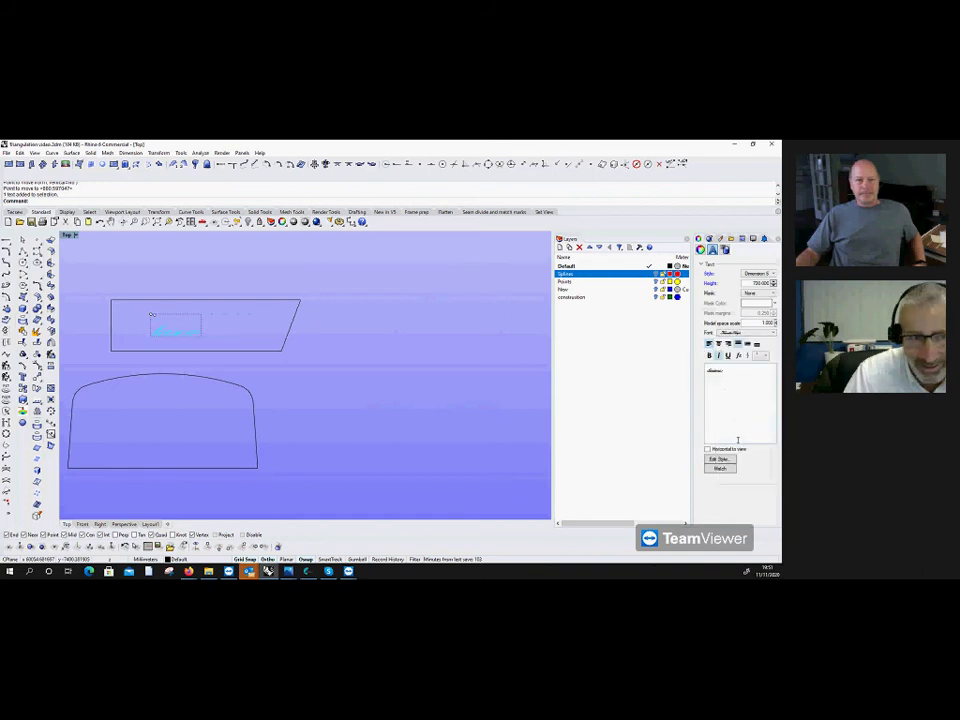
Step: Set the height of the script "tecsew" text to 1200 mm
double_click(751, 284)
key("BackSpace")
type("1200")
key("Return")
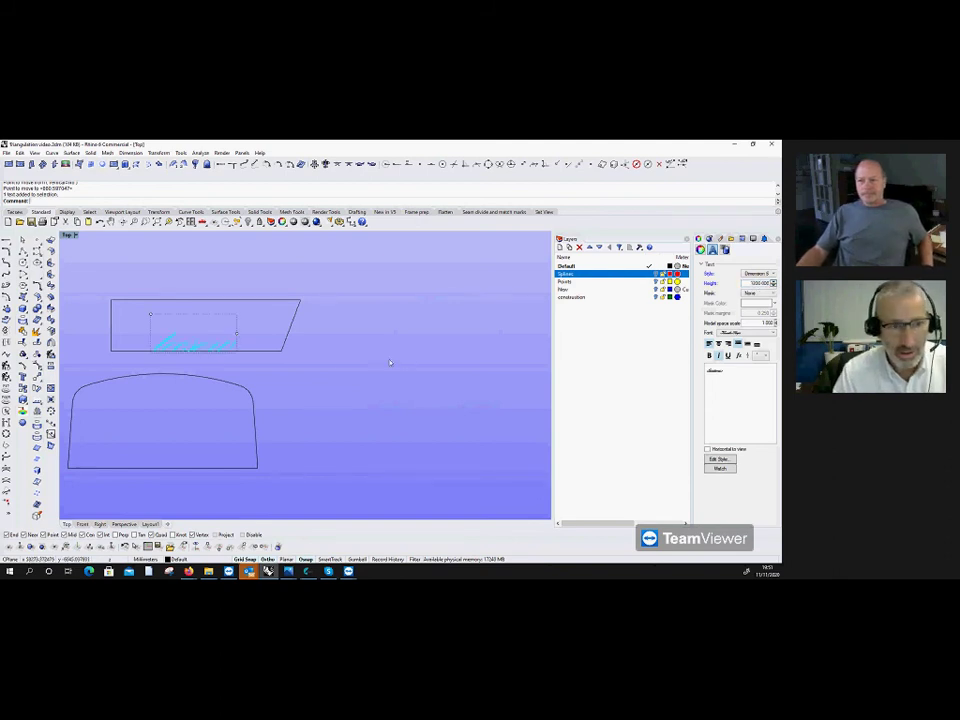
key("Escape")
Step: Move the script text straight up off the panel's lower edge and deselect it
left_click(237, 332)
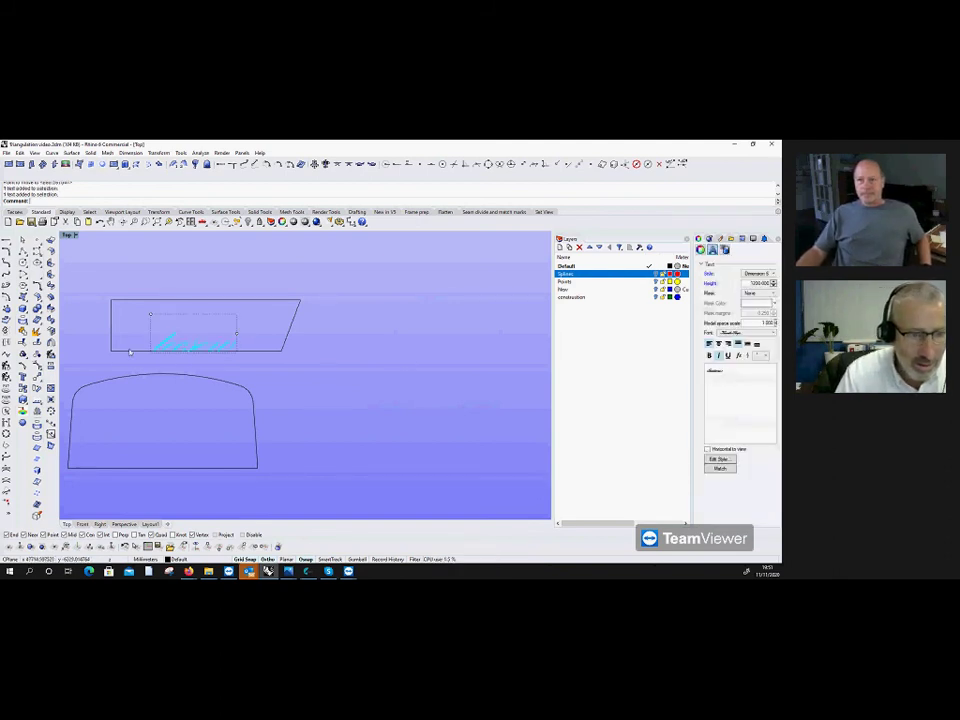
left_click(37, 377)
left_click(112, 318)
left_click(116, 326)
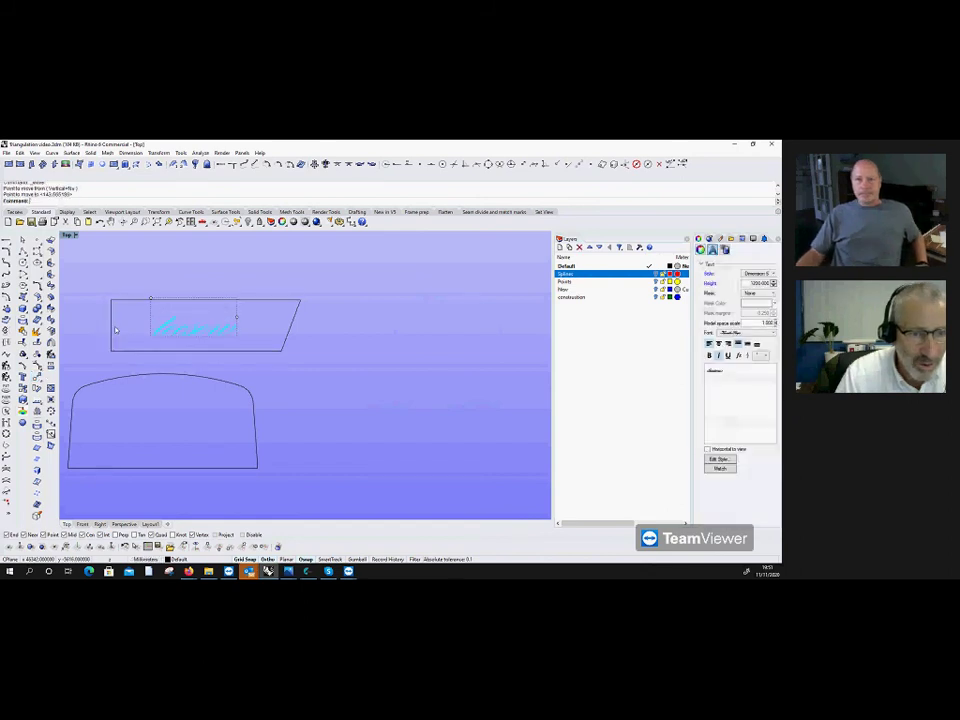
key("Escape")
Step: Make the script text bold and capitalise its first letter so that it reads "Tecsew"
scroll(189, 321, "up", 4)
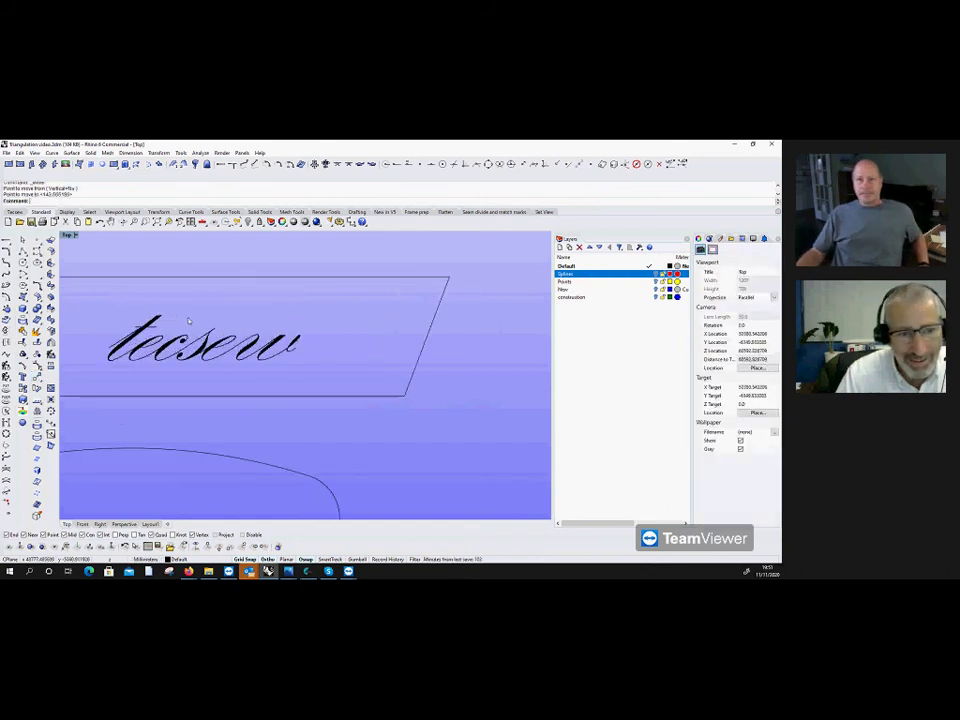
left_click(183, 341)
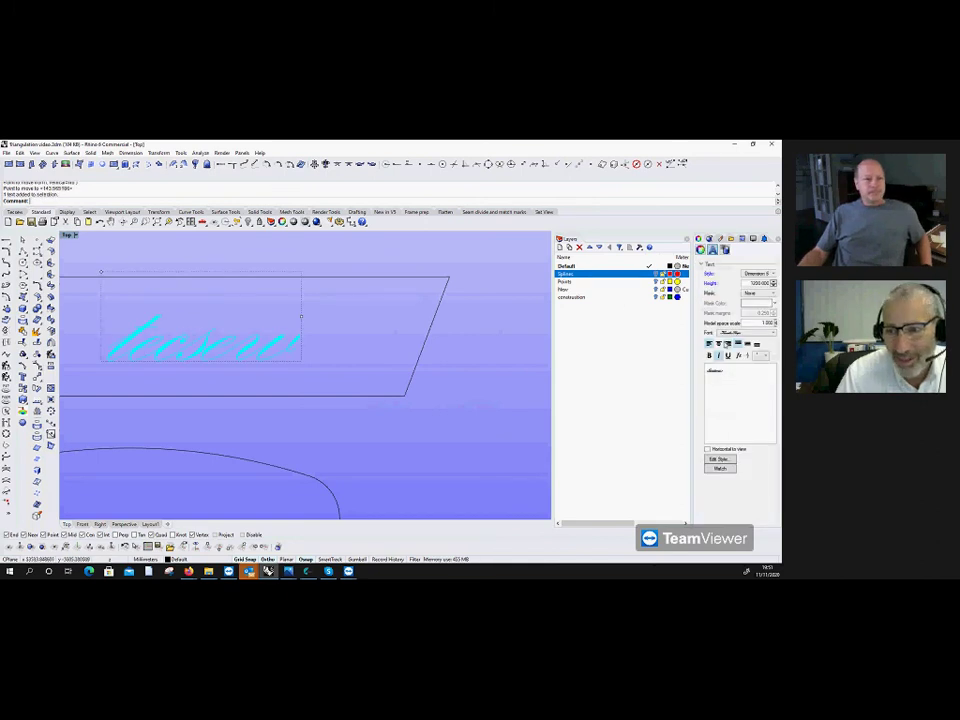
key("Escape")
scroll(328, 383, "down", 5)
scroll(242, 376, "up", 3)
left_click(170, 340)
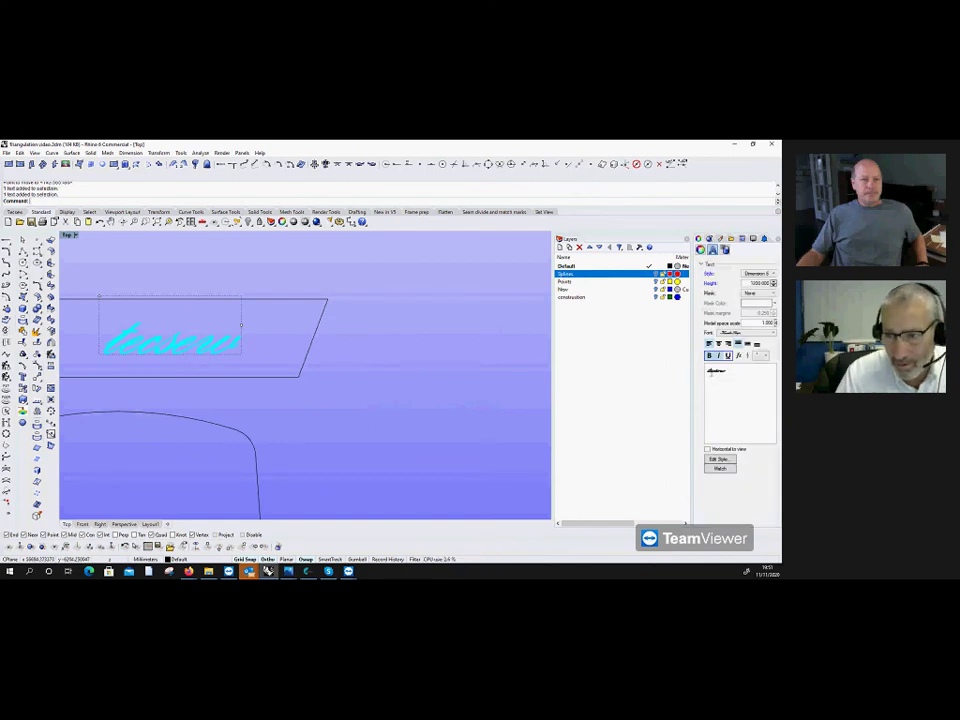
left_click(755, 417)
key("Home")
key("Delete")
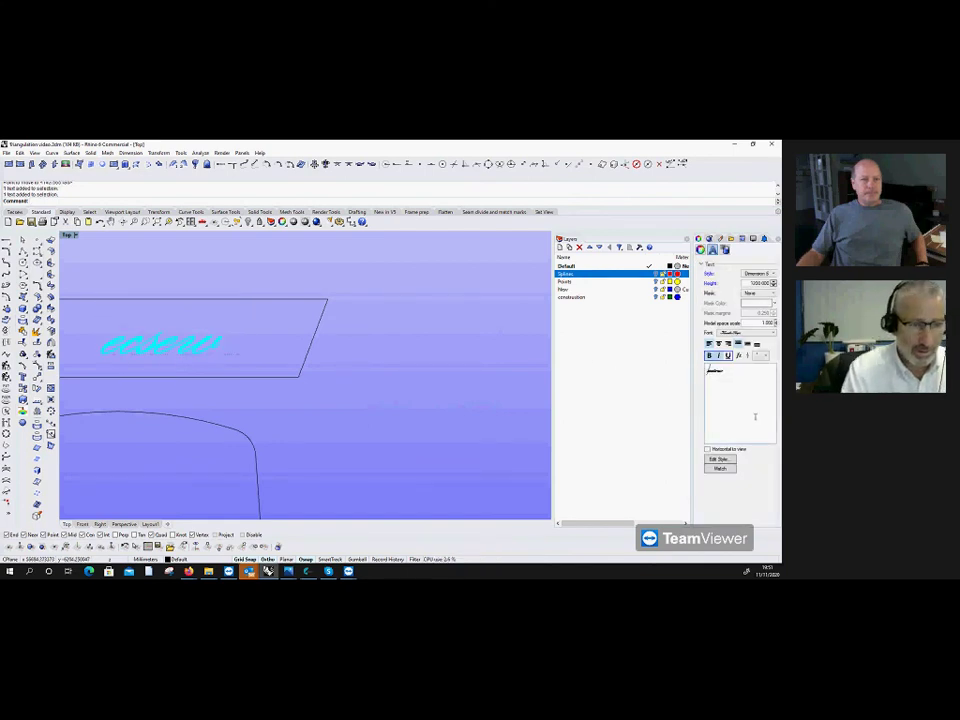
type("T")
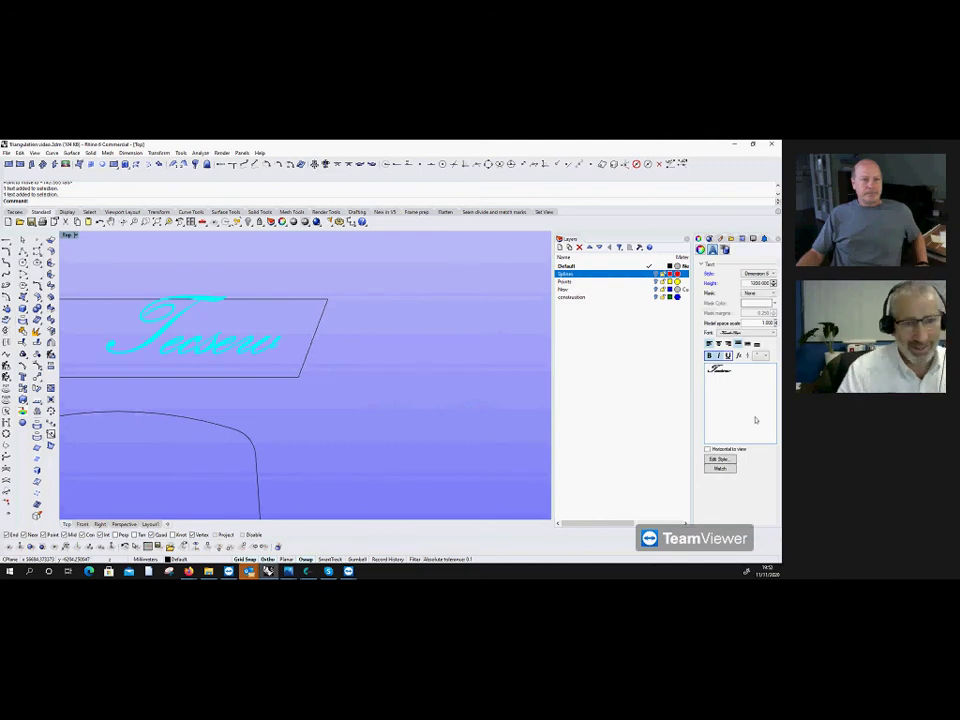
left_click(317, 364)
Step: Move the "Tecsew" text straight down so the capital T sits inside the panel's upper edge
scroll(317, 364, "down", 3)
left_click(265, 352)
left_click_drag(265, 352, 263, 360)
scroll(245, 360, "up", 3)
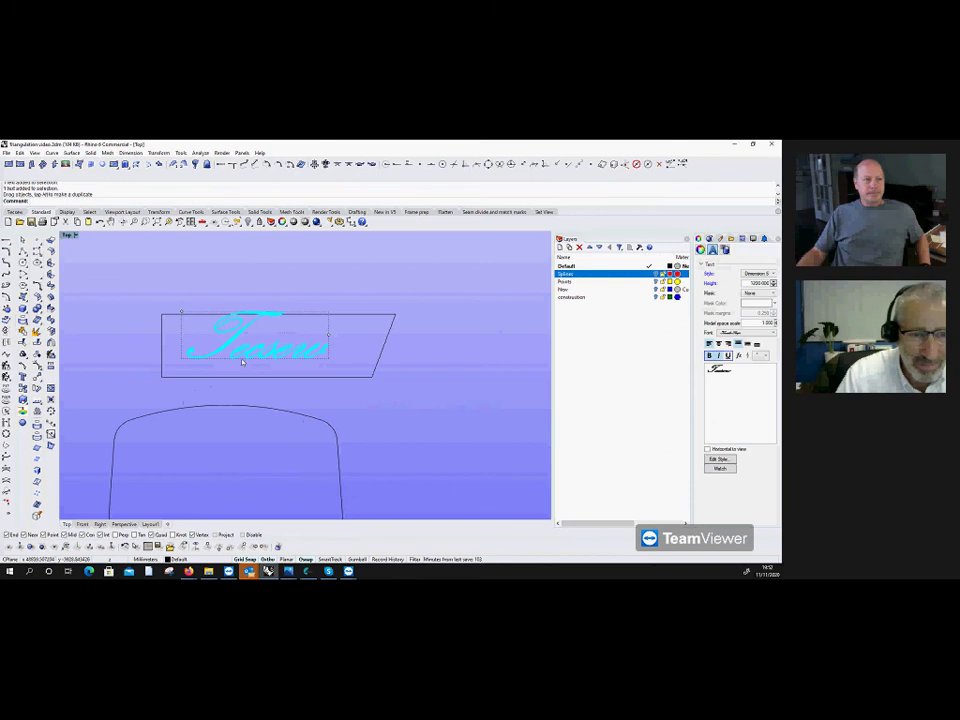
left_click(28, 284)
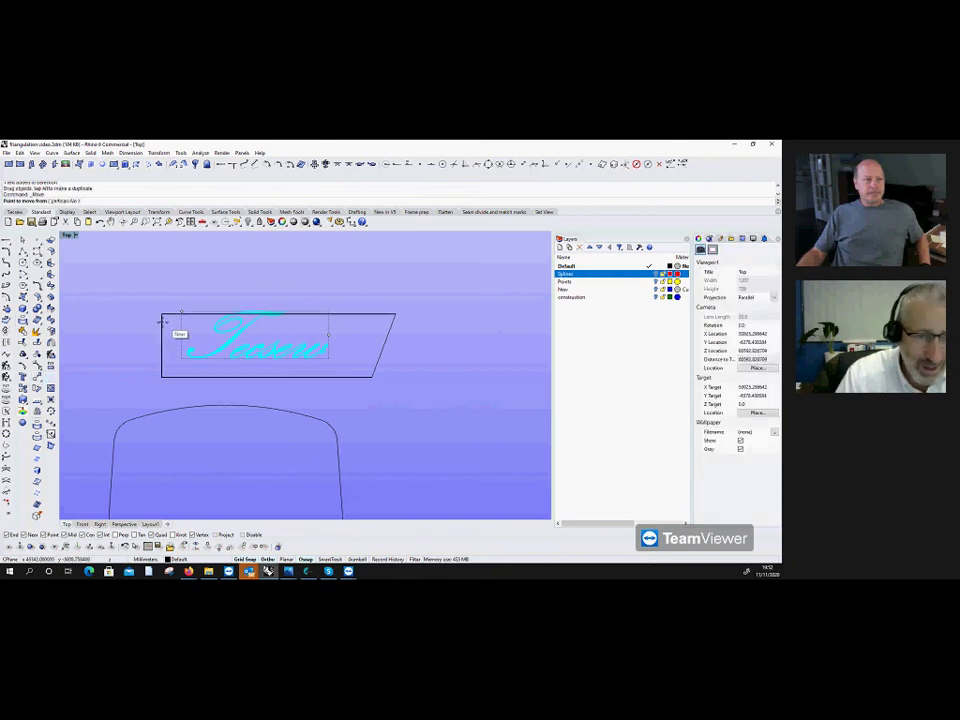
left_click(161, 321)
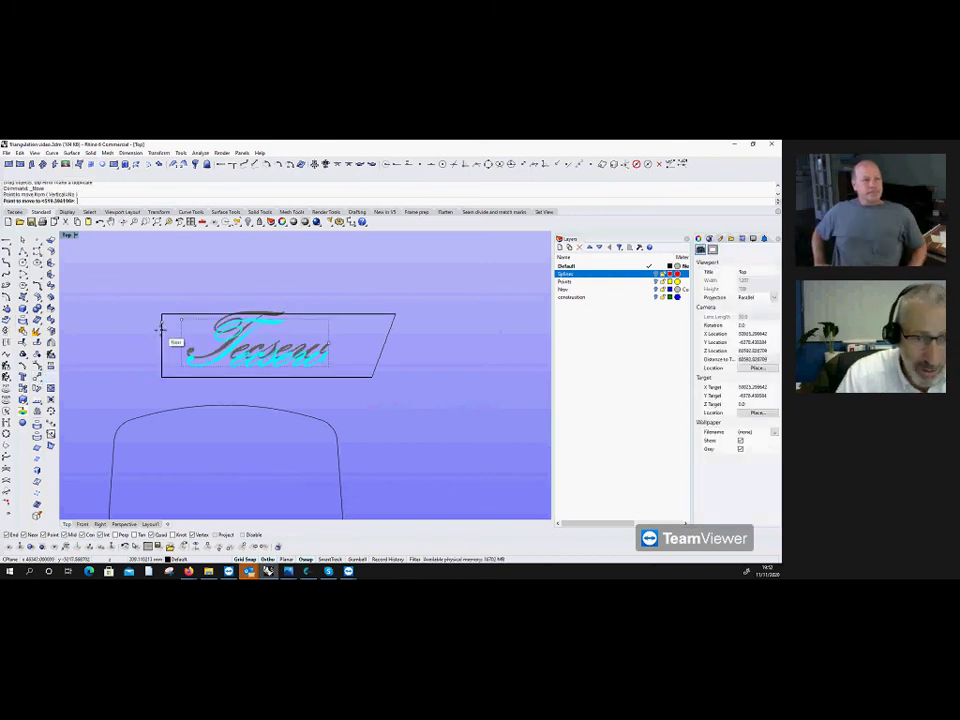
left_click(162, 330)
Step: Move the "Tecsew" text to the right to centre it in the slant-ended panel, and deselect it
scroll(152, 348, "down", 2)
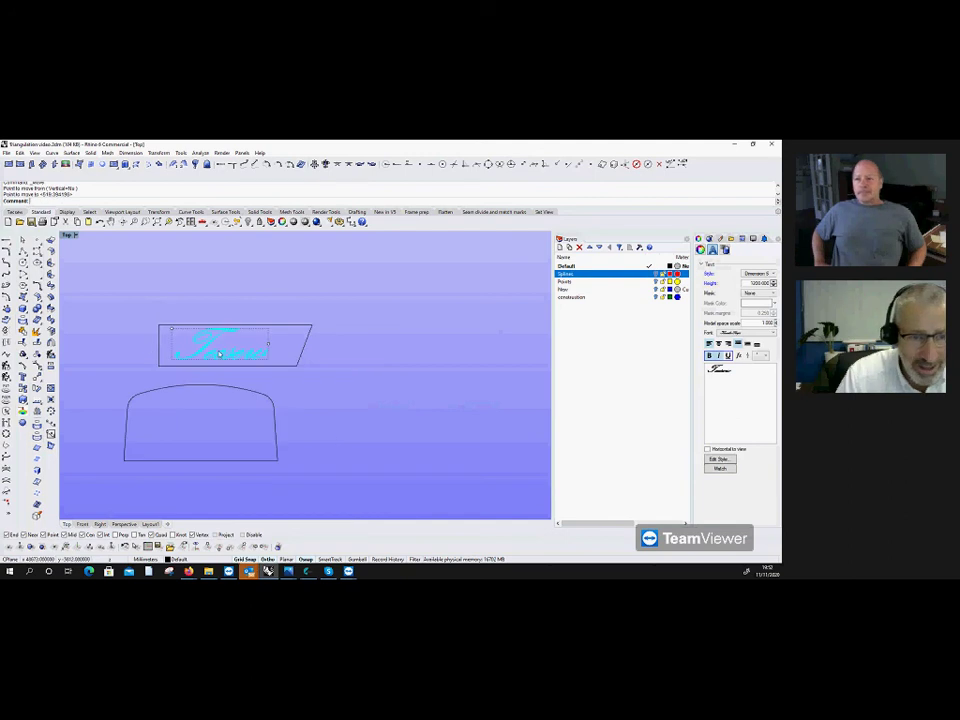
right_click(219, 343)
left_click(219, 343)
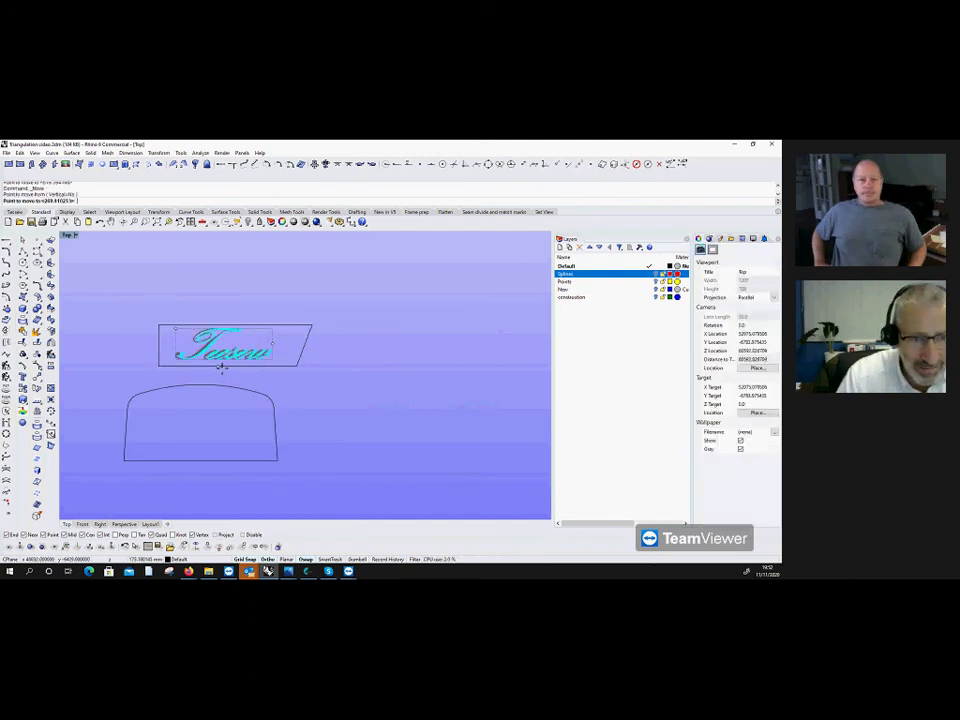
left_click(226, 372)
left_click(169, 280)
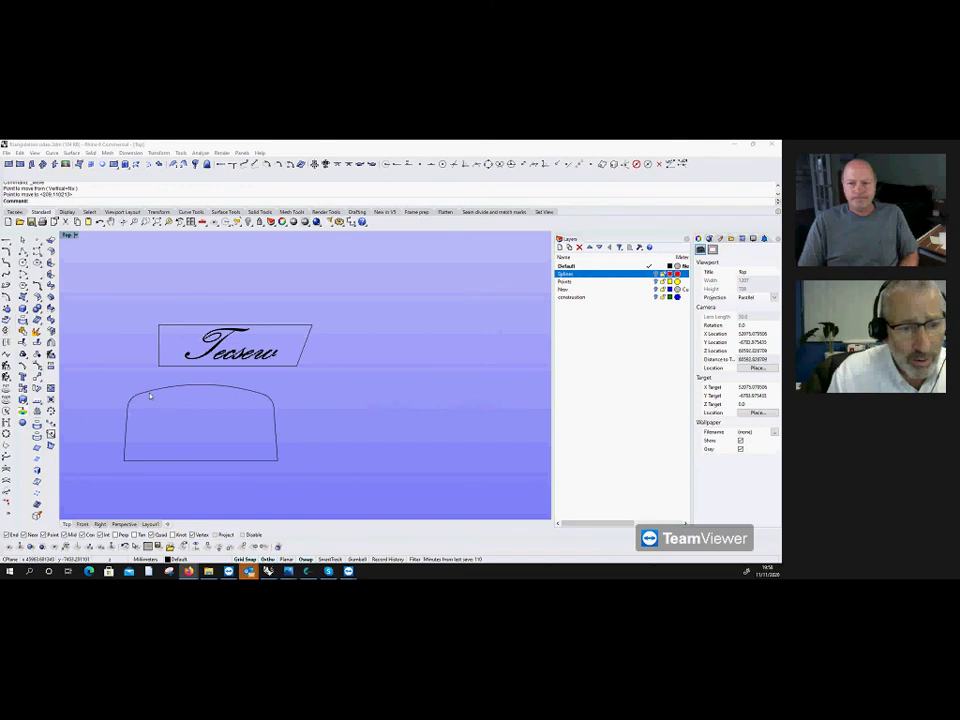
scroll(150, 396, "up", 4)
scroll(150, 396, "down", 2)
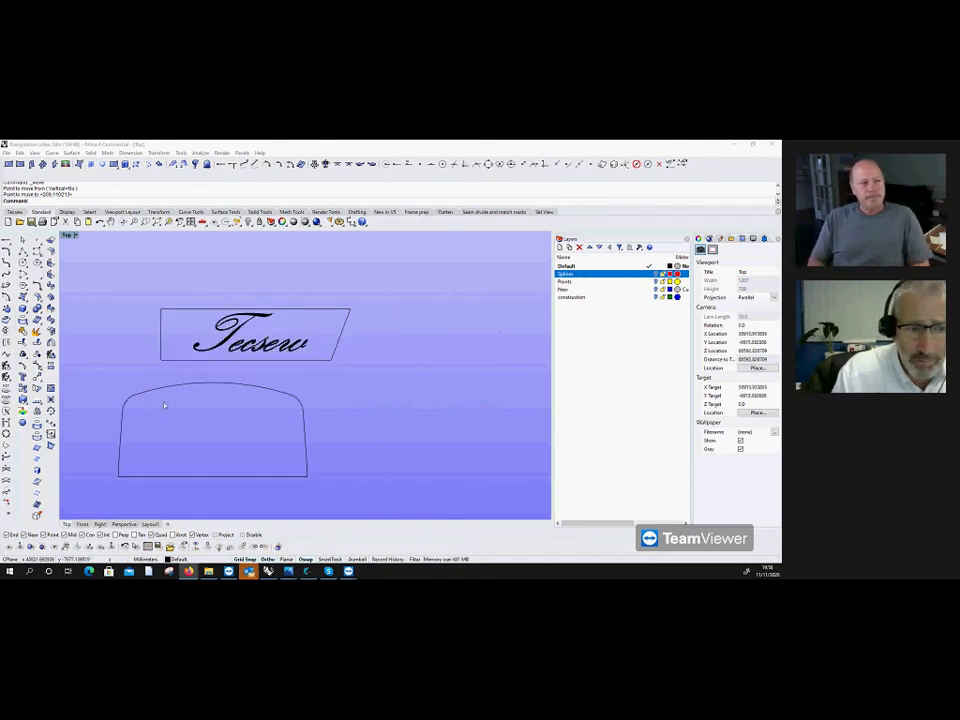
Step: Draw a vertical polyline from the midpoint of the arched outline's bottom edge up beyond the top of the text panel
left_click(126, 404)
key("Escape")
type("polyline")
key("Return")
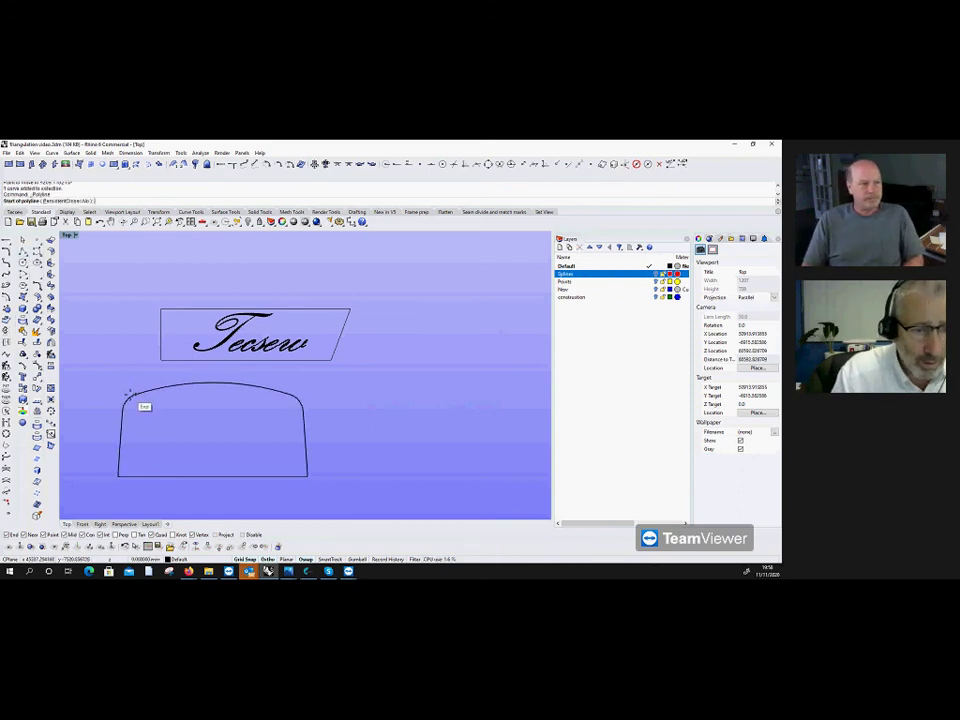
left_click(213, 477)
left_click(214, 268)
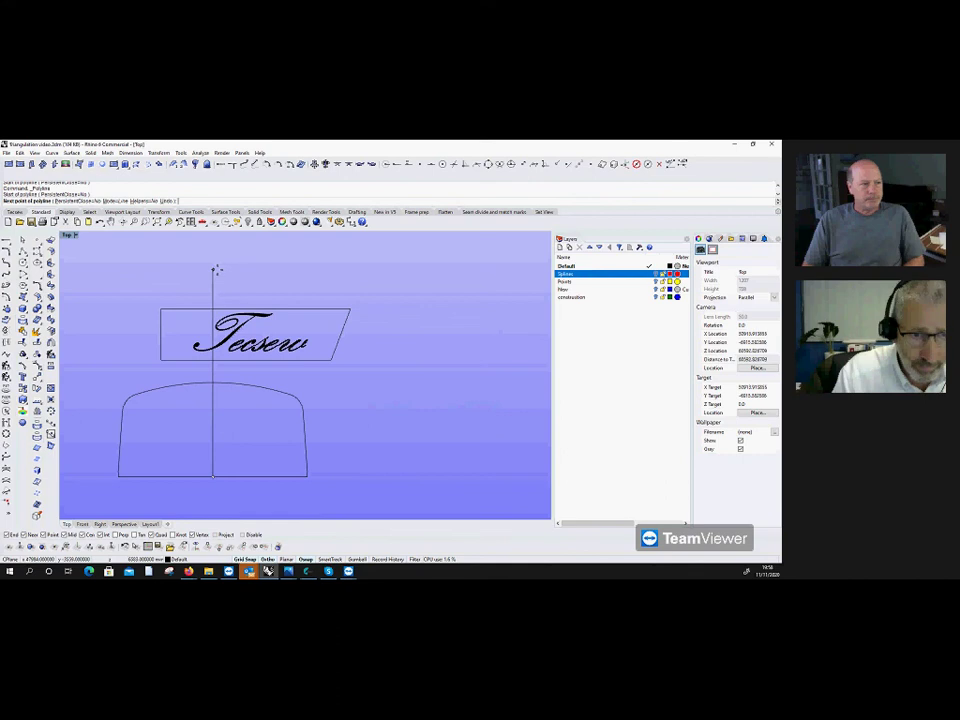
key("Return")
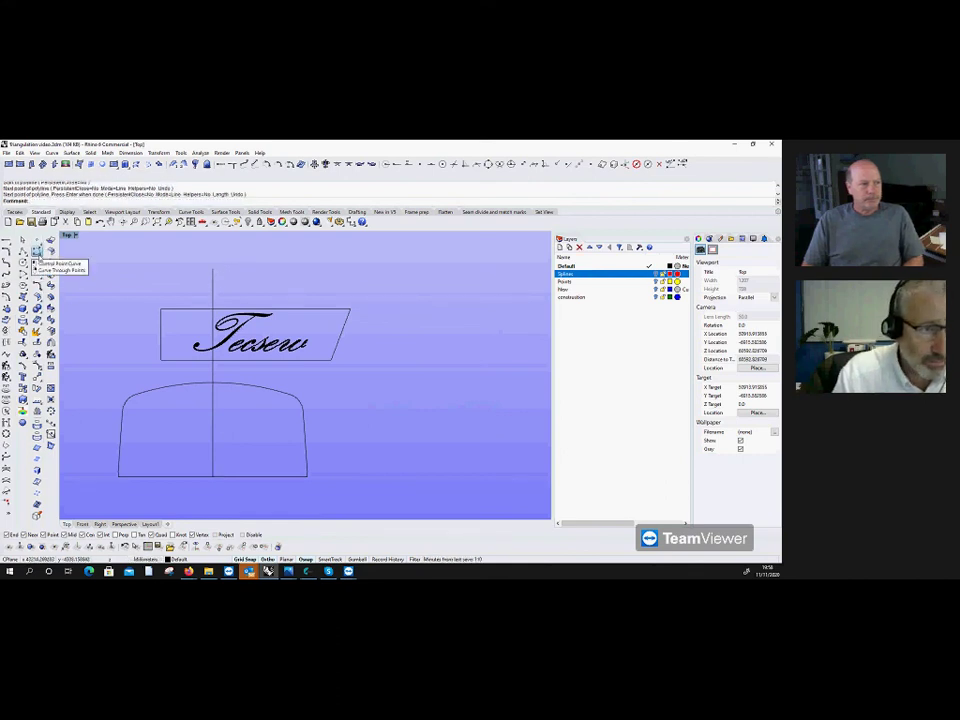
Step: Draw a degree 3 control point curve from the upper end of the outline's left fillet to the arch's apex on the centre line
left_click(37, 252)
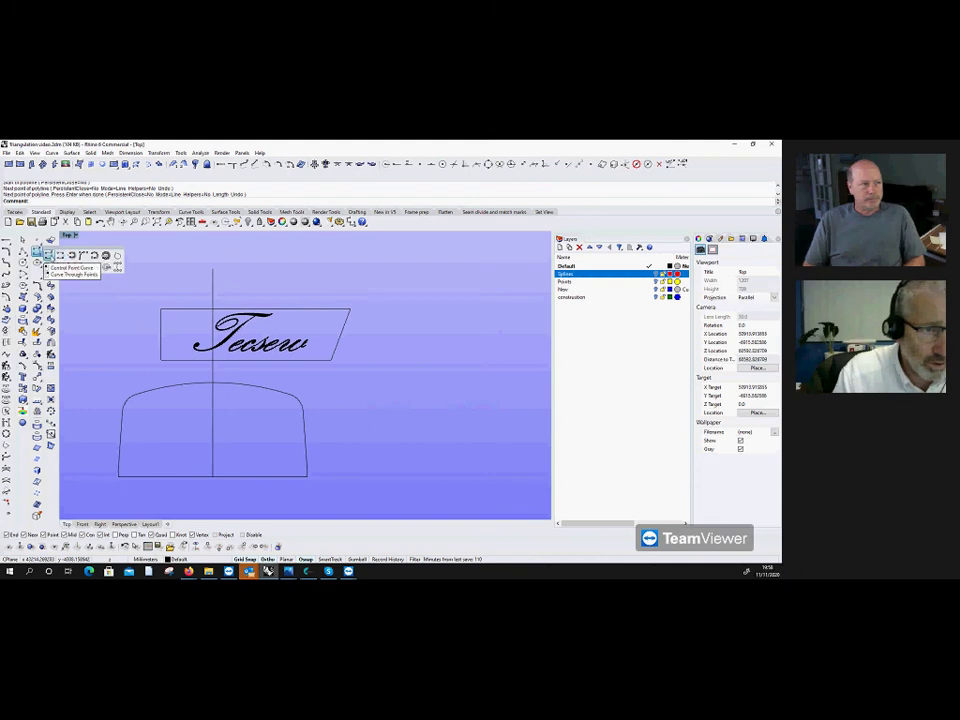
left_click(47, 256)
left_click(137, 397)
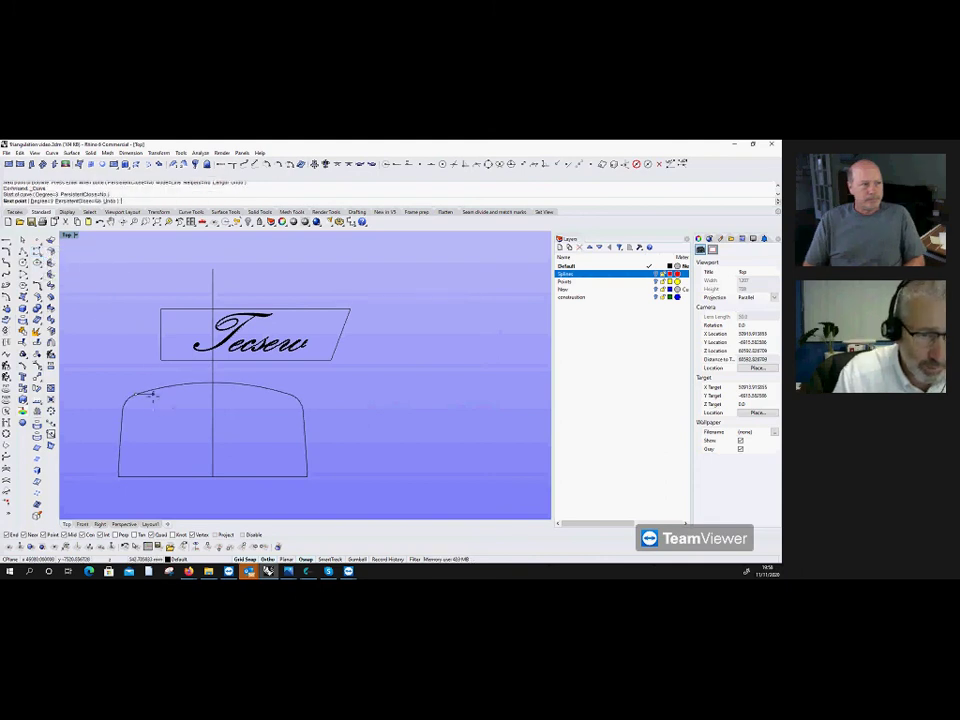
scroll(157, 396, "up", 2)
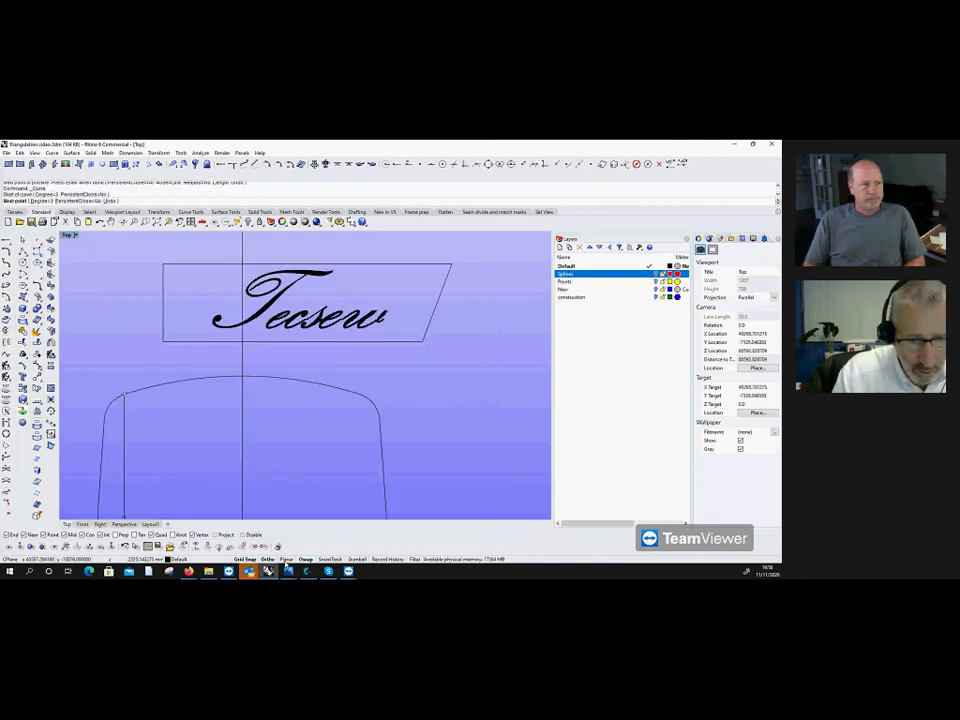
scroll(146, 400, "up", 1)
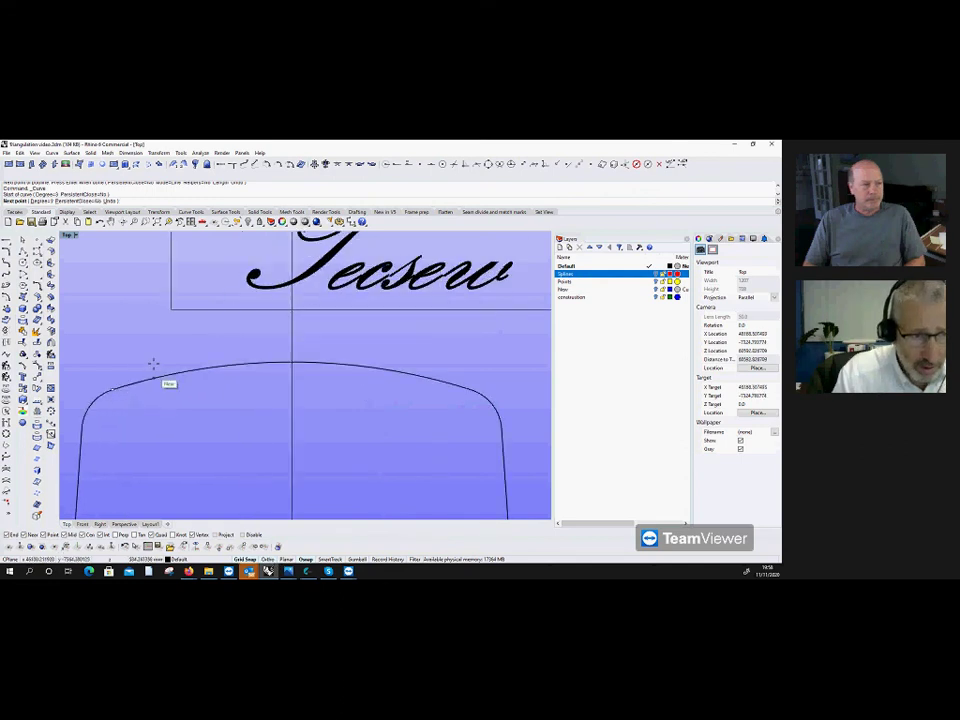
left_click(155, 367)
left_click(218, 364)
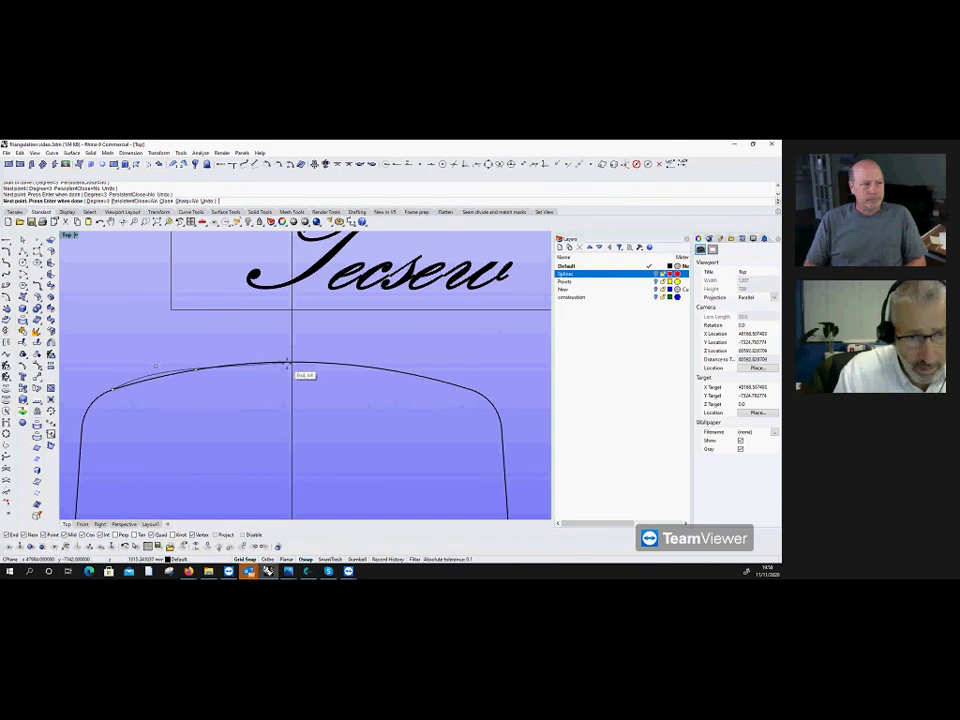
left_click(290, 362)
key("Return")
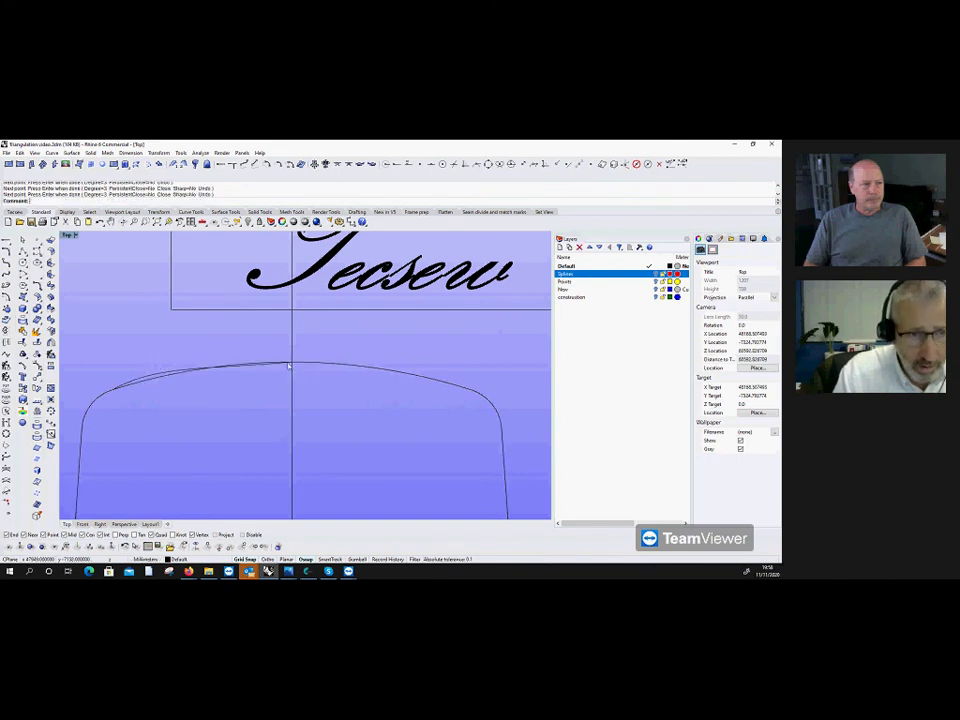
Step: Mirror the new half curve about the vertical centre line, keeping the original
left_click(27, 309)
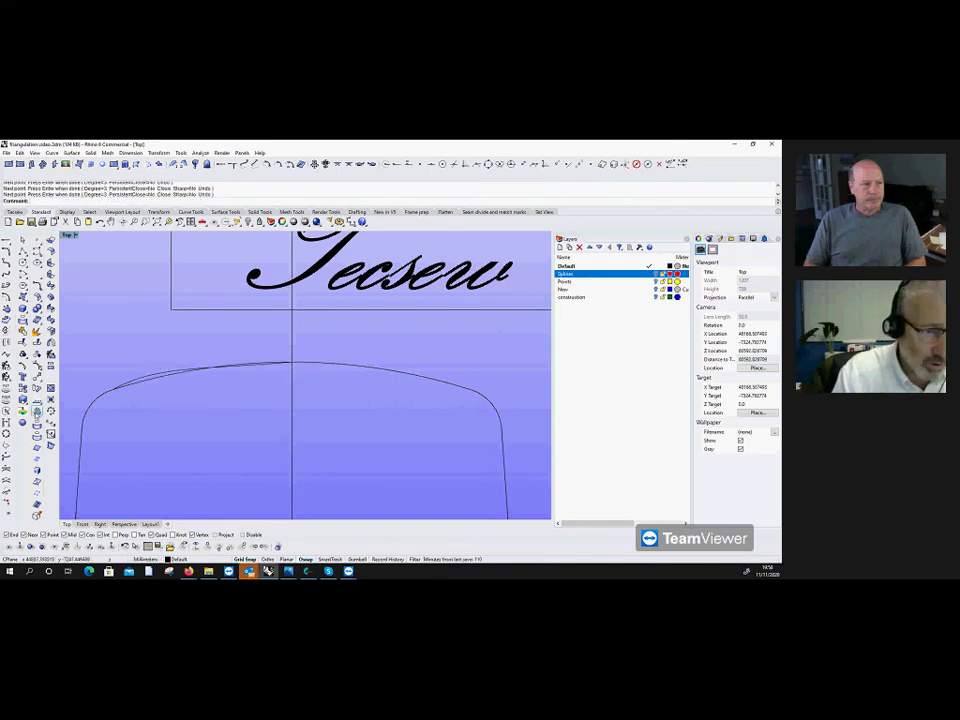
left_click(148, 375)
key("Return")
left_click(290, 445)
left_click(292, 476)
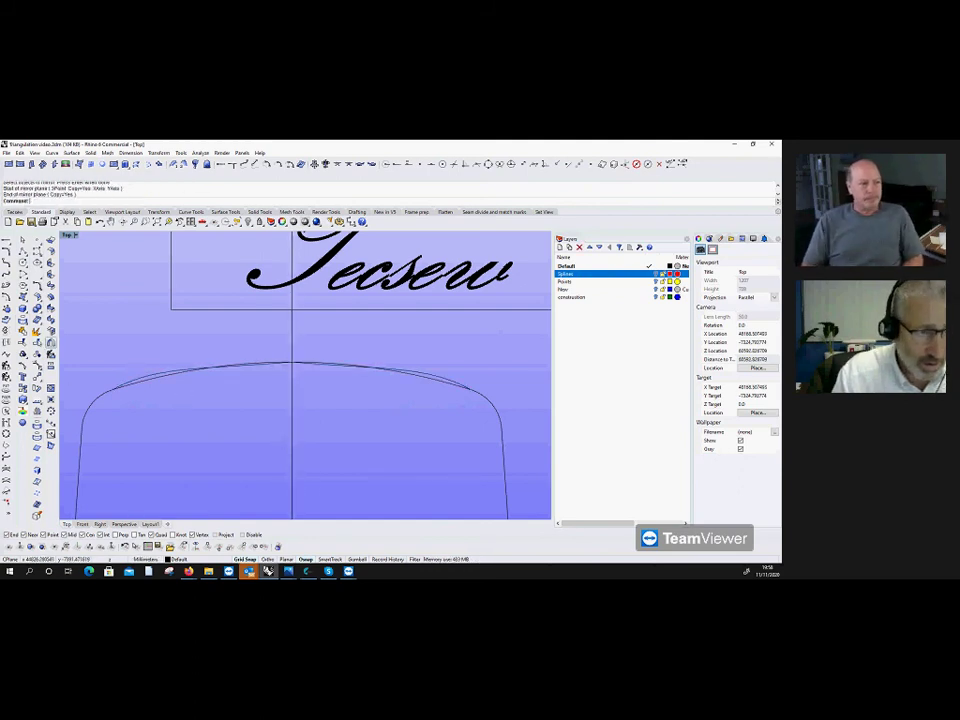
Step: Join the half curve and its mirrored copy into one open curve
left_click(18, 249)
left_click(252, 375)
key("Return")
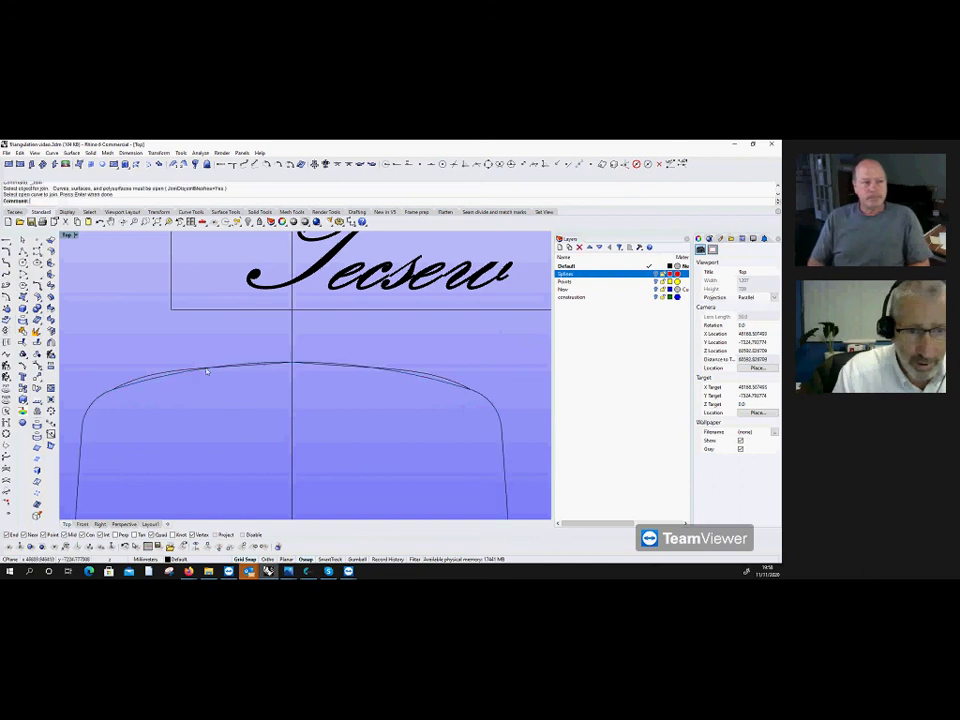
left_click(337, 368)
left_click(398, 383)
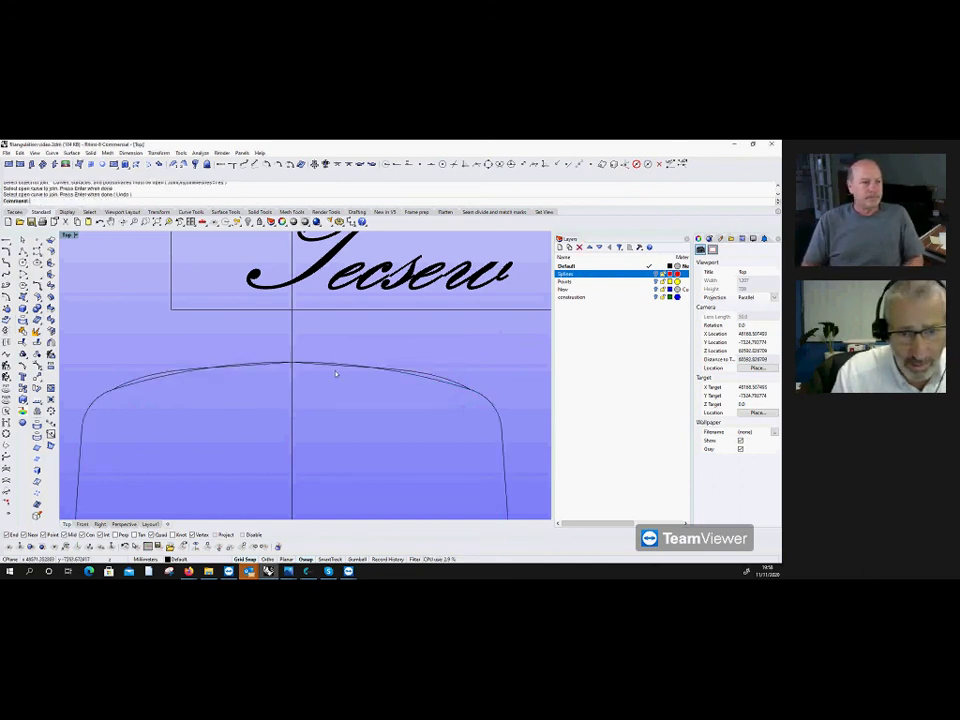
right_click(175, 381)
Step: Select the joined arch curve and set its display colour to Yellow
left_click(167, 376)
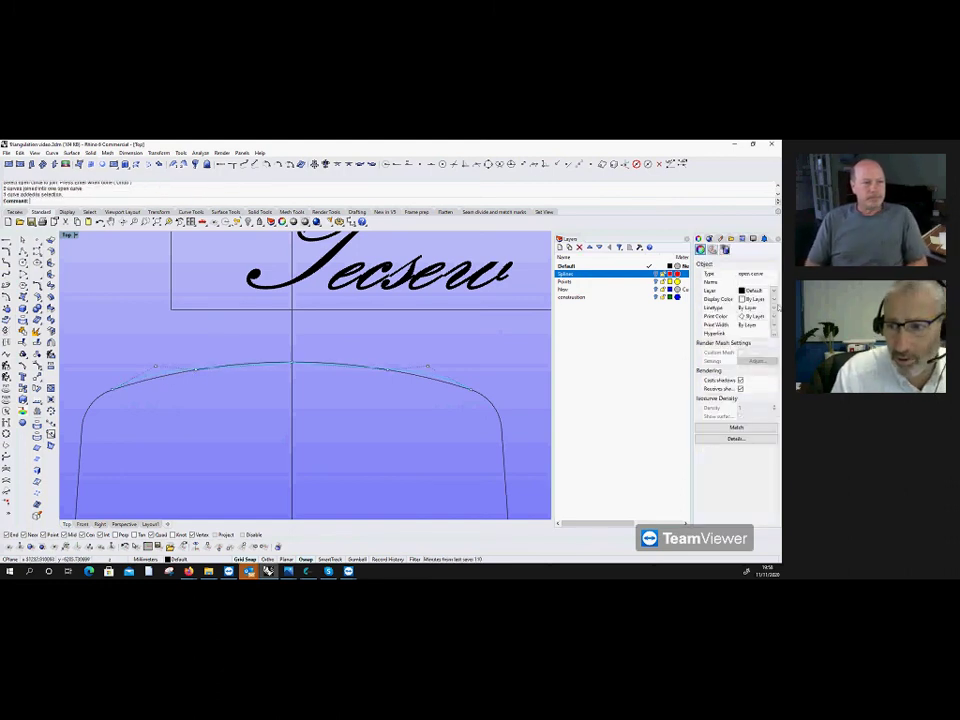
left_click(774, 300)
left_click(752, 345)
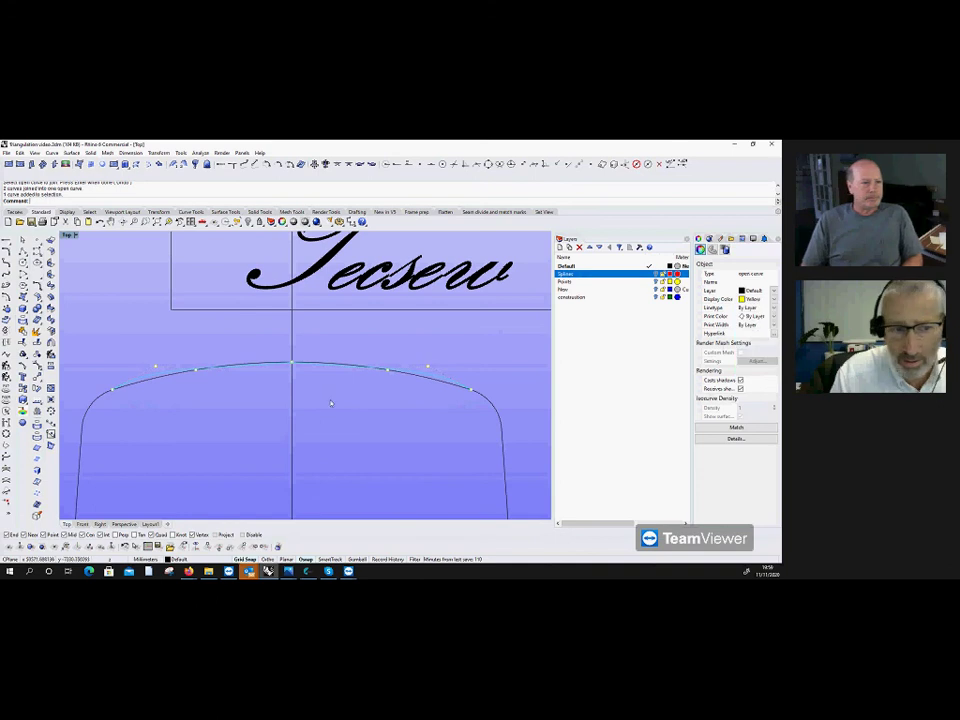
Step: Run the Rebuild and fair macro on the yellow arch curve and show the hidden objects
left_click(14, 211)
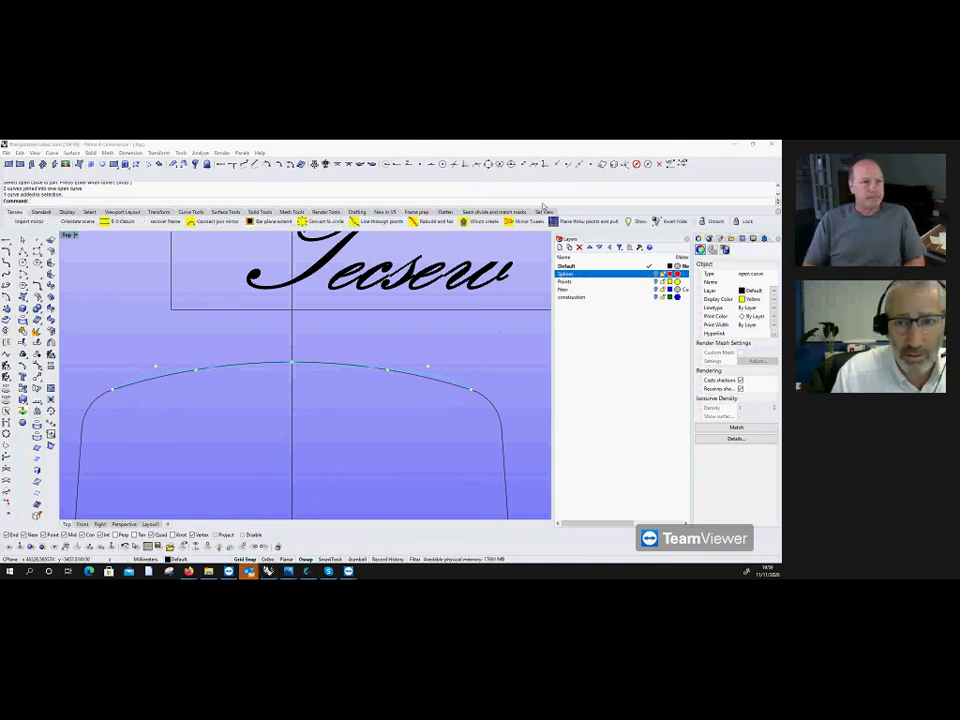
left_click(425, 223)
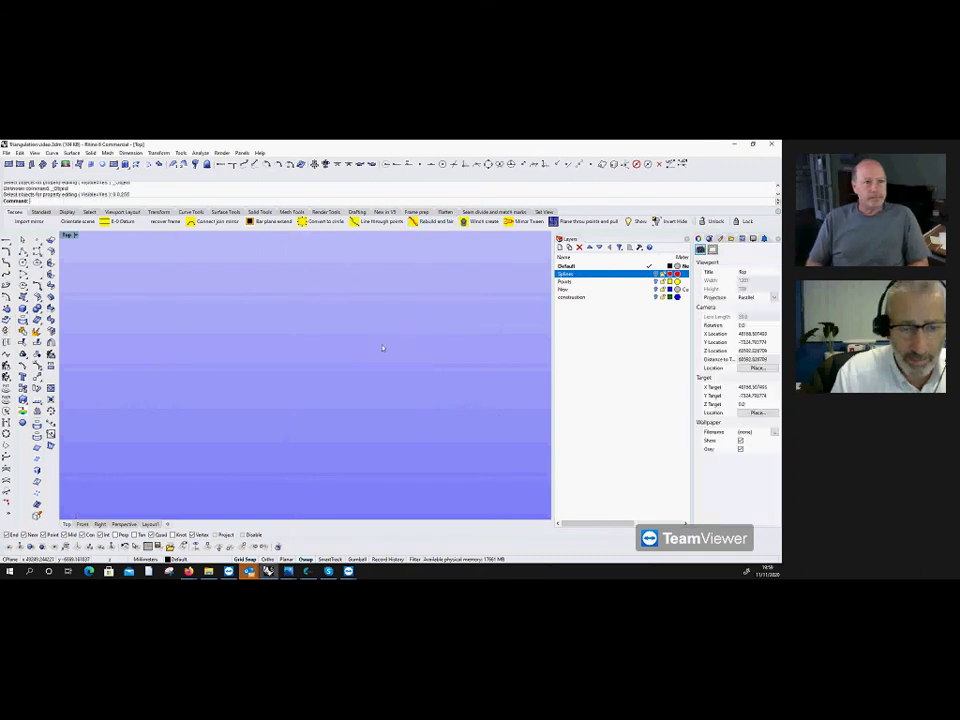
left_click(41, 212)
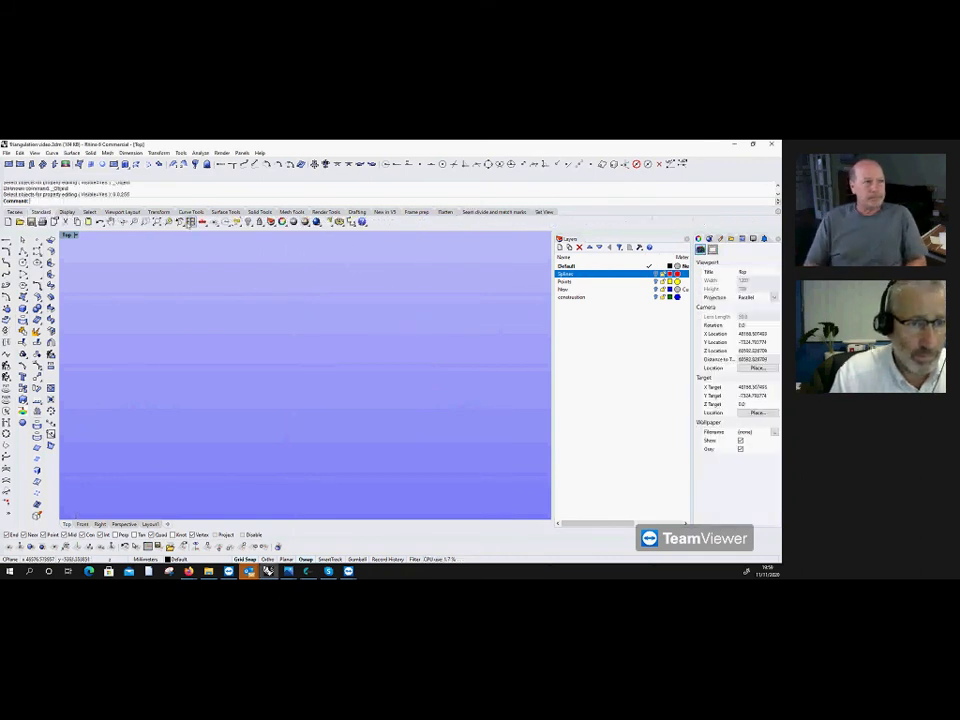
left_click(186, 166)
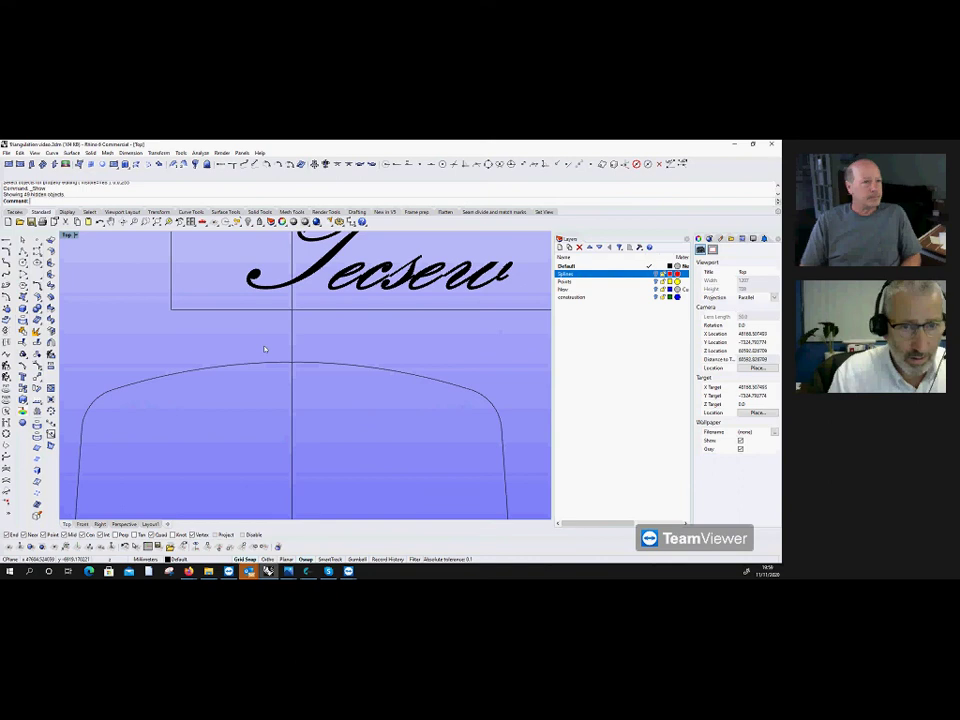
scroll(265, 348, "down", 3)
scroll(137, 240, "up", 2)
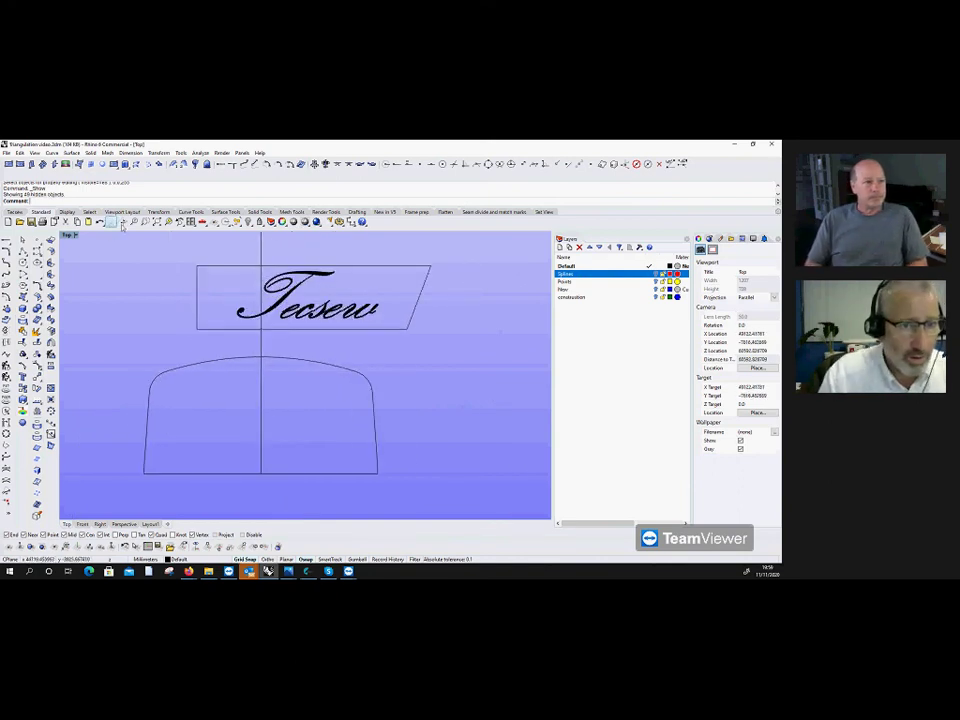
left_click(186, 166)
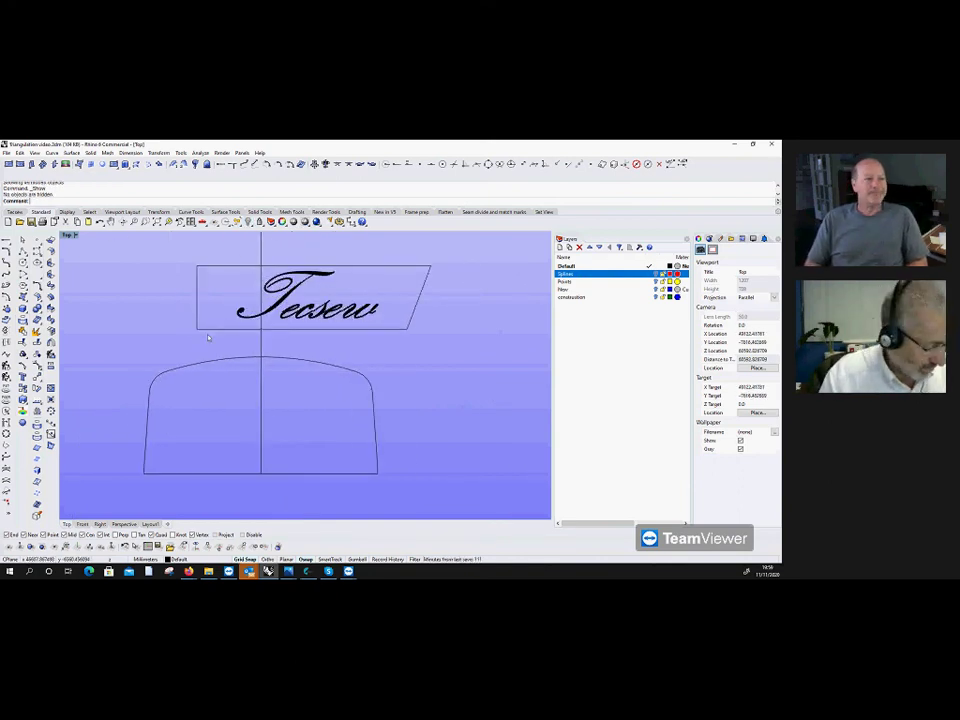
Step: Undo the unhiding, the property change and the fairing, and deselect the arch curve
key("ctrl+z")
key("ctrl+z")
key("ctrl+z")
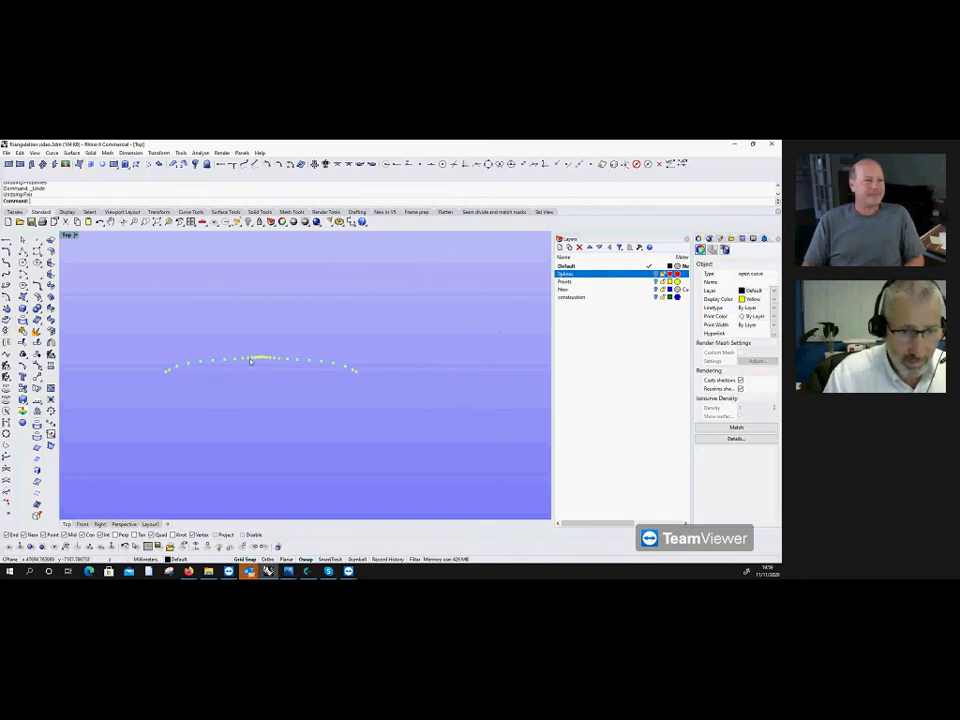
left_click(241, 270)
Step: Rebuild the yellow arch curve non-uniformly with a requested tolerance of 10
key("Up")
type("Reb")
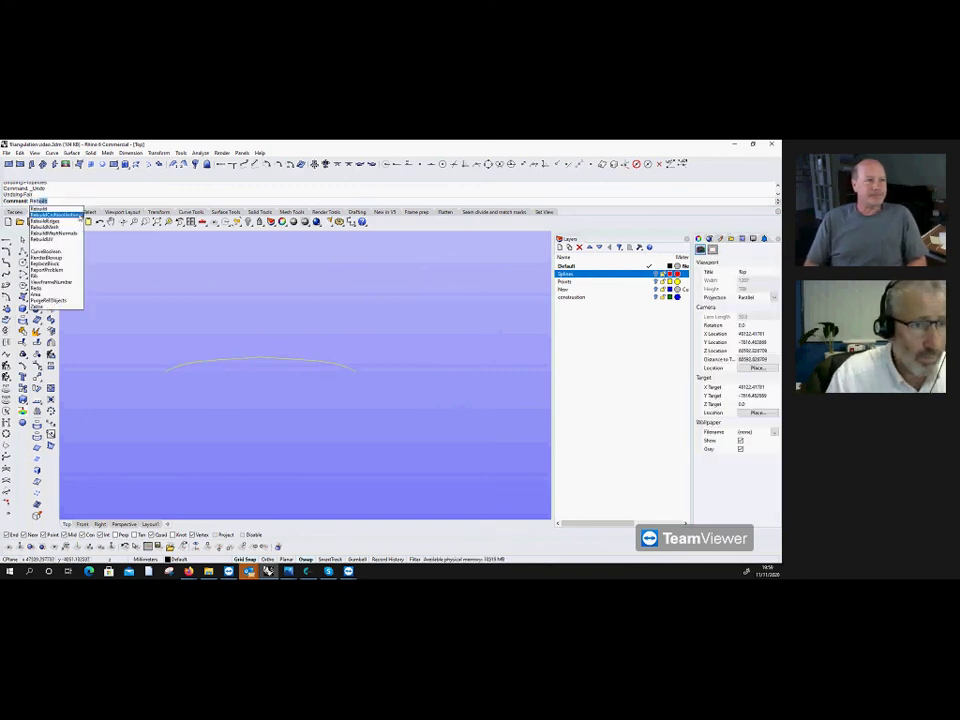
key("Return")
left_click(279, 357)
key("Return")
key("Return")
key("Return")
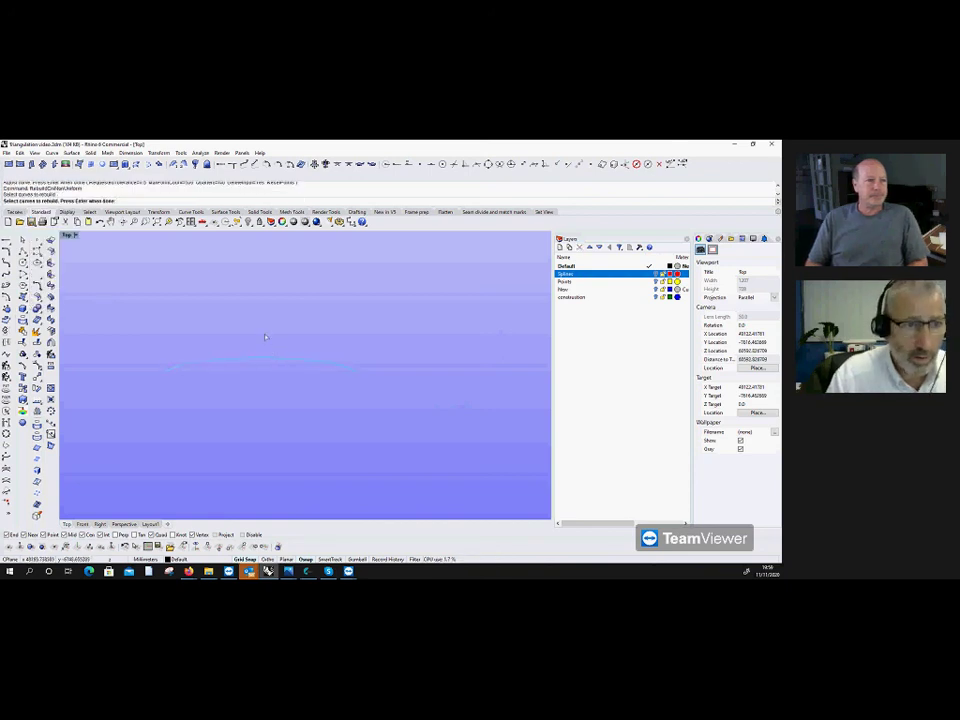
left_click(146, 201)
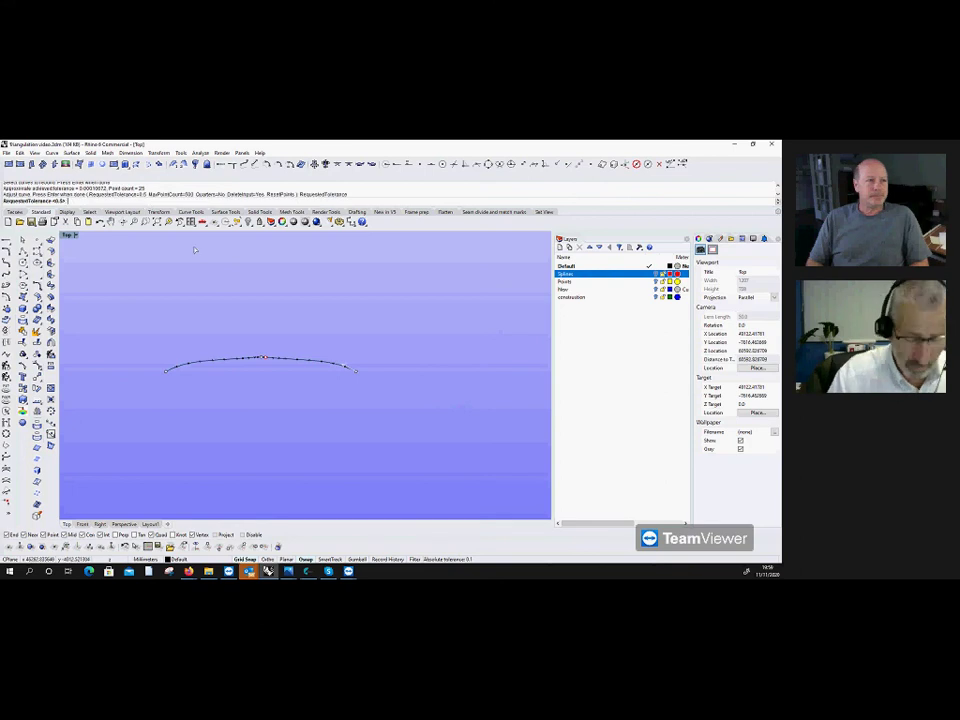
type("10")
key("Return")
key("Return")
Step: Repeat the non-uniform rebuild of the yellow arch curve at tolerance 10, adjusting one of its edit points at the apex
key("Return")
left_click(261, 358)
key("Return")
key("Return")
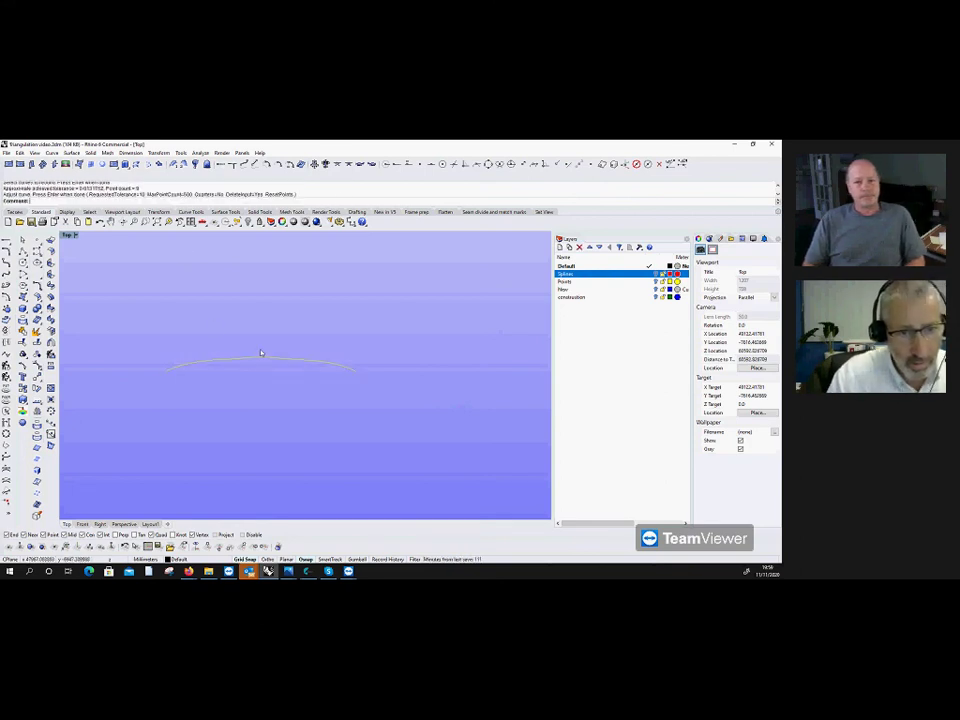
key("Return")
left_click(263, 358)
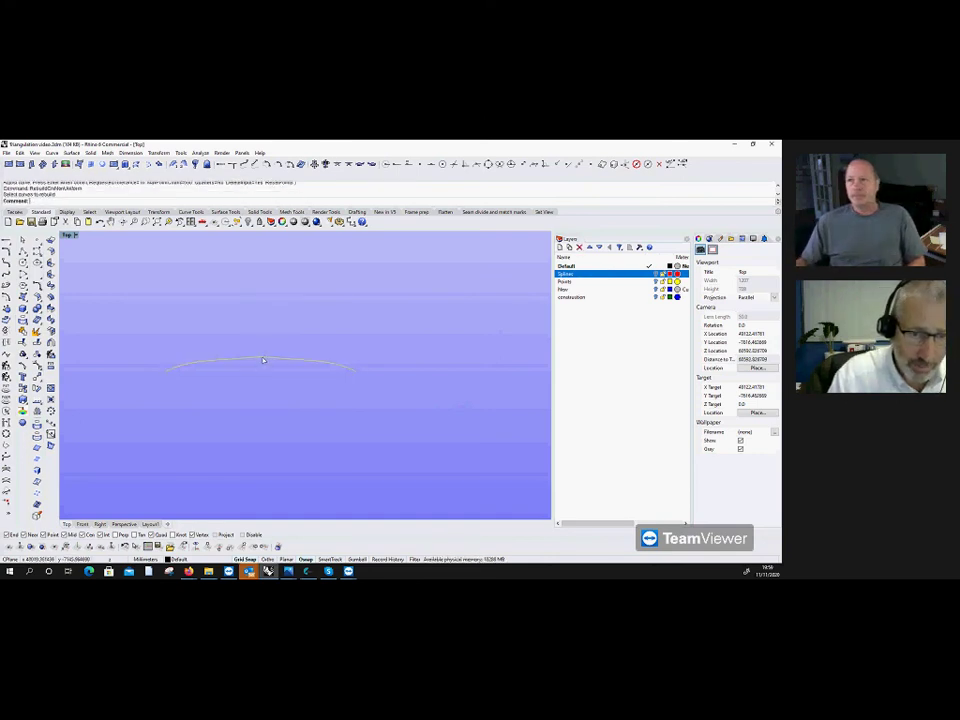
key("Return")
left_click(258, 357)
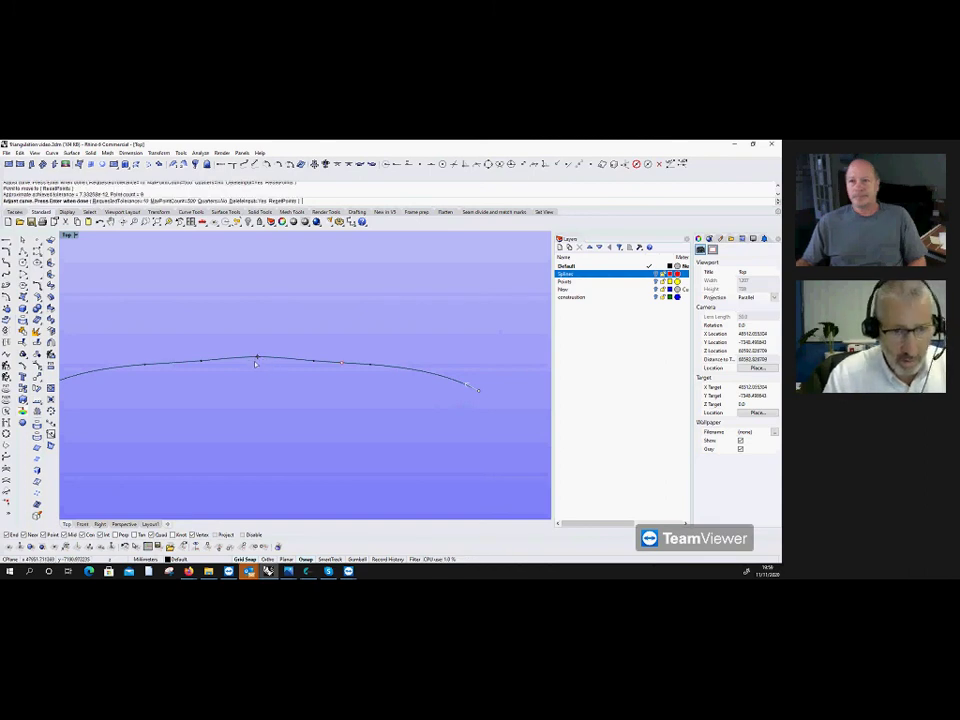
key("Return")
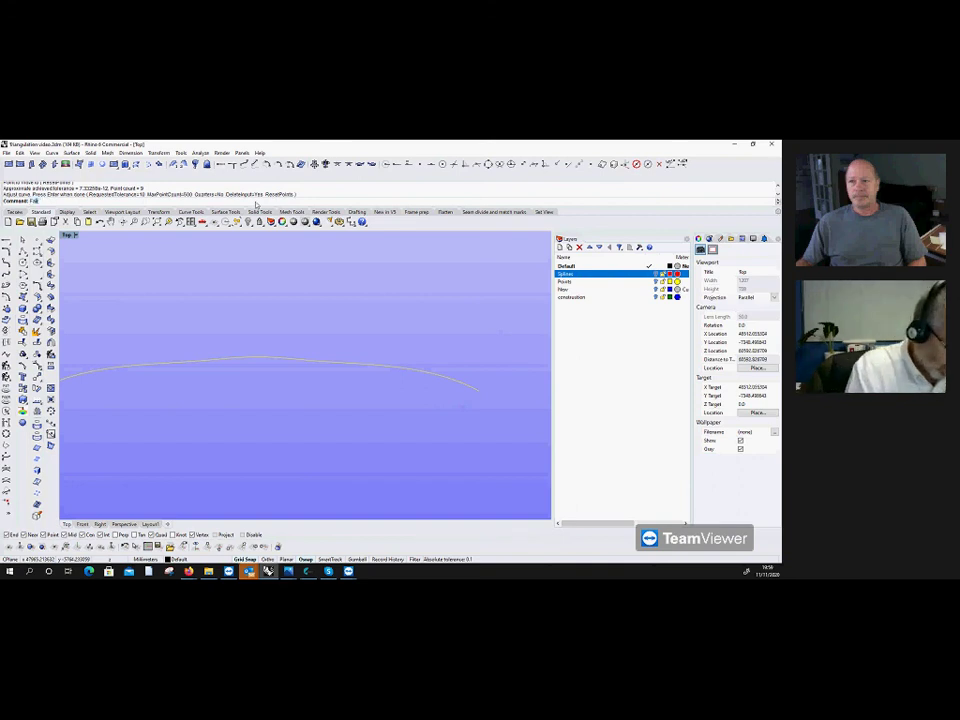
Step: Smooth the rebuilt arch curve by running Fair on it repeatedly
type("Fair")
key("Return")
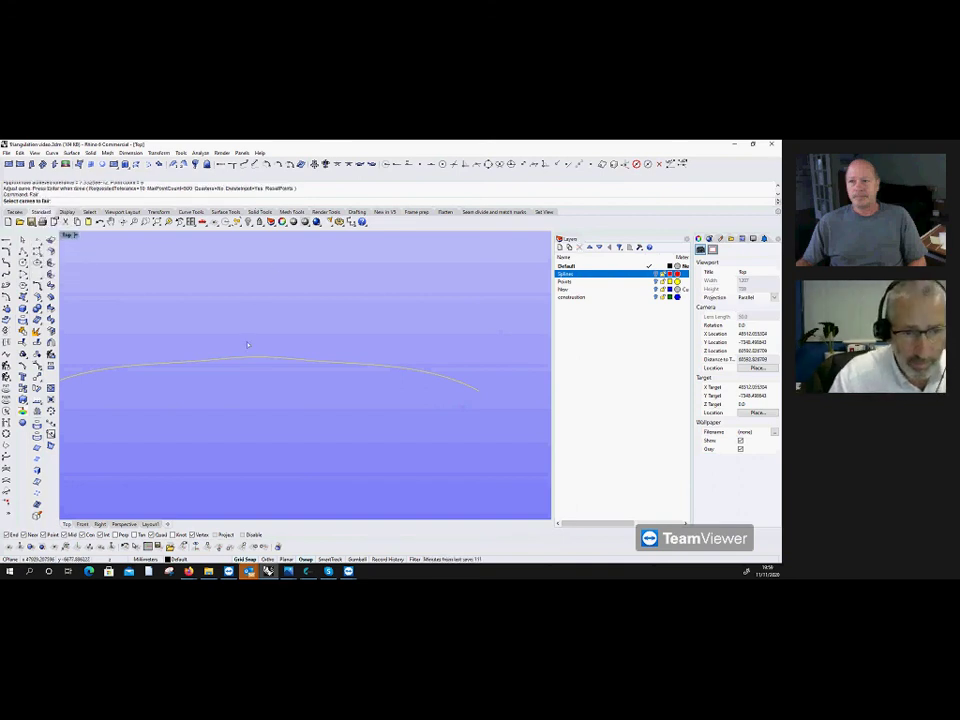
left_click(253, 360)
key("Return")
key("Return")
left_click(252, 358)
key("Return")
key("Return")
key("Return")
left_click(255, 358)
key("Return")
key("Return")
key("Return")
scroll(300, 320, "down", 2)
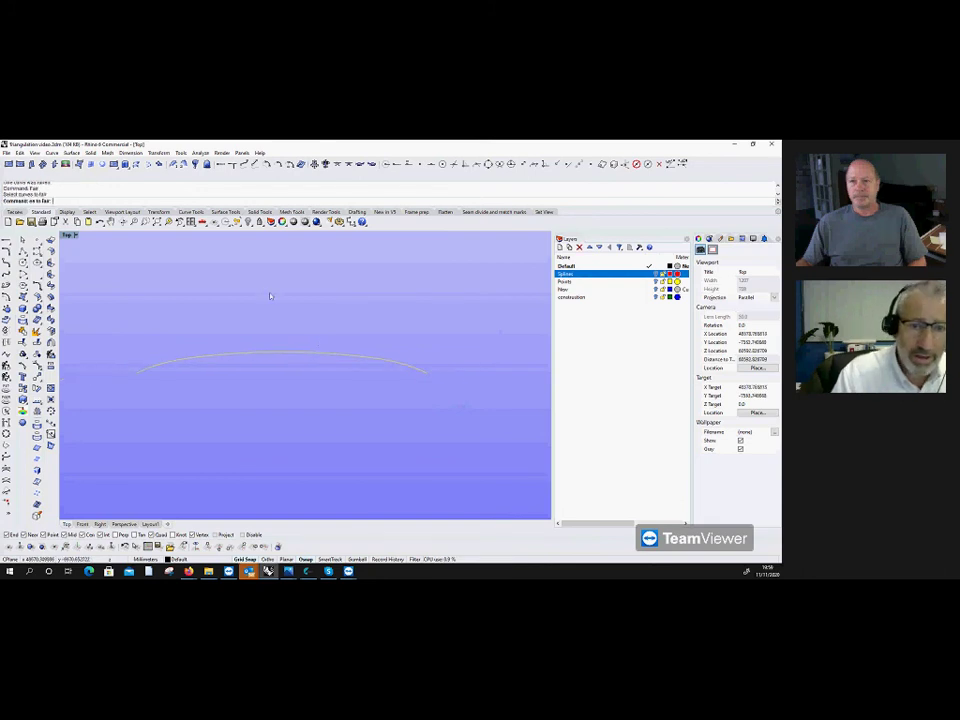
Step: Check the radius of curvature along the faired arch curve
left_click(199, 152)
left_click(215, 222)
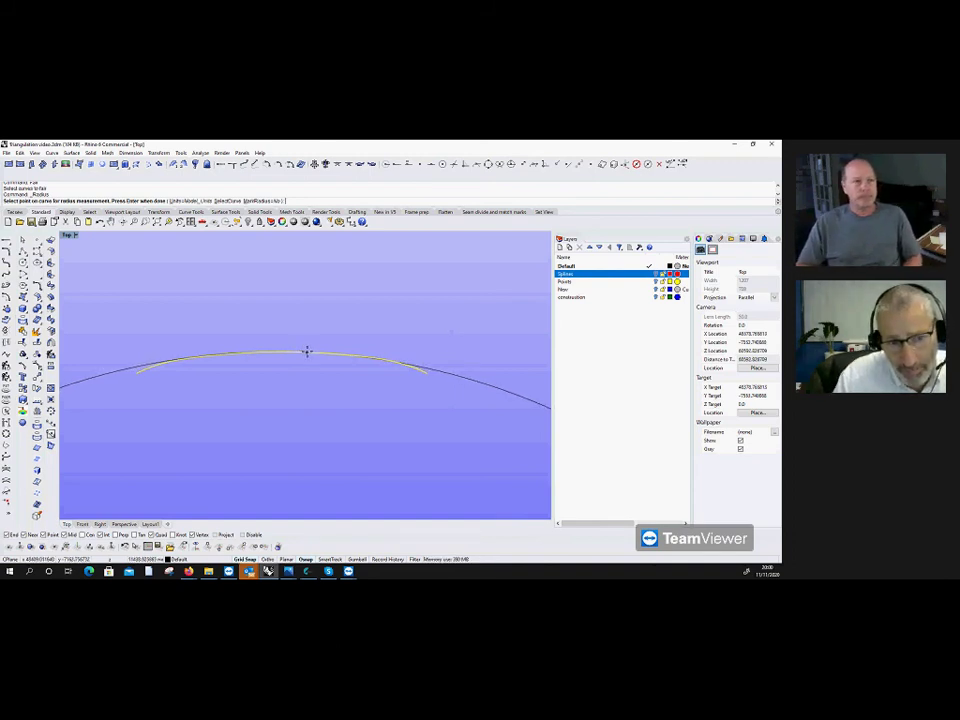
key("Return")
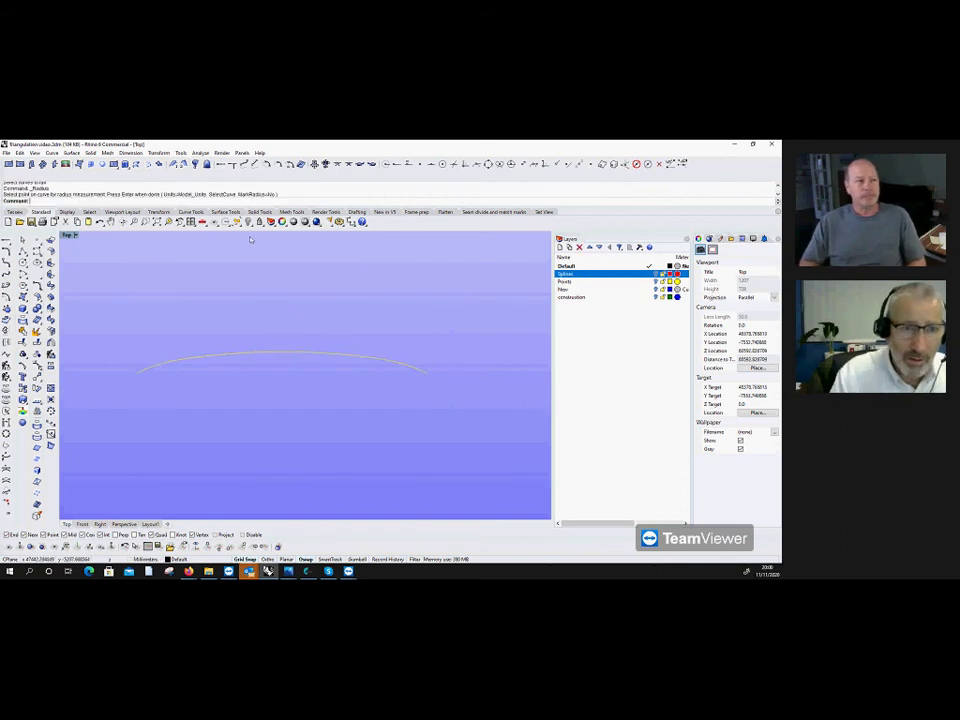
Step: Show all hidden objects and hide the yellow faired curve
left_click(249, 221)
scroll(198, 362, "up", 3)
key("Return")
left_click(160, 362)
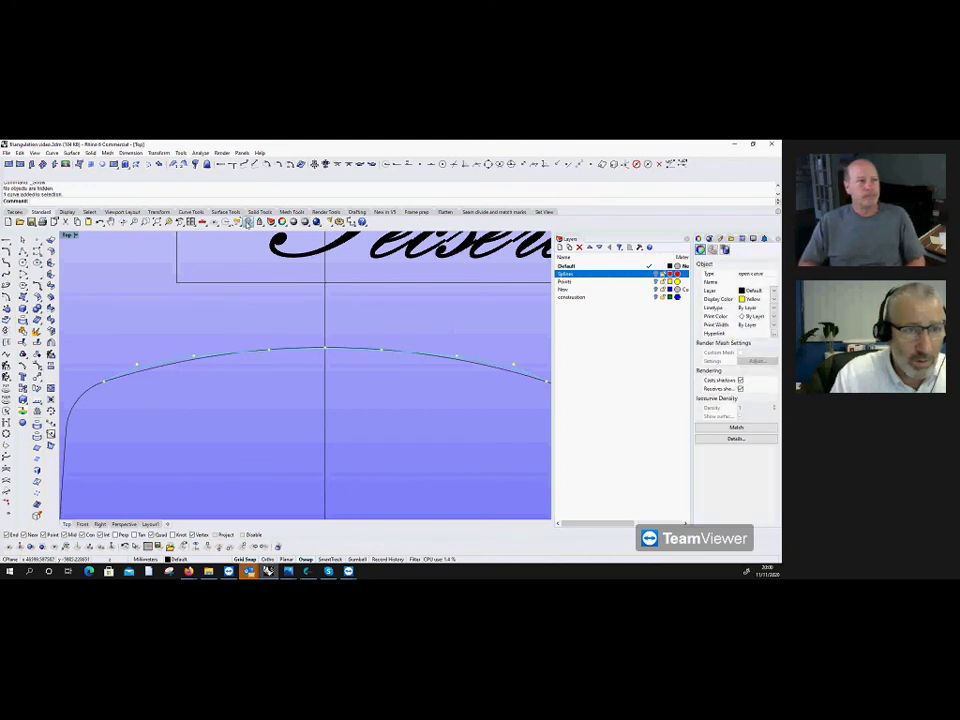
key("Escape")
Step: Check the radius of curvature along the black filleted outline's upper arc
left_click(200, 153)
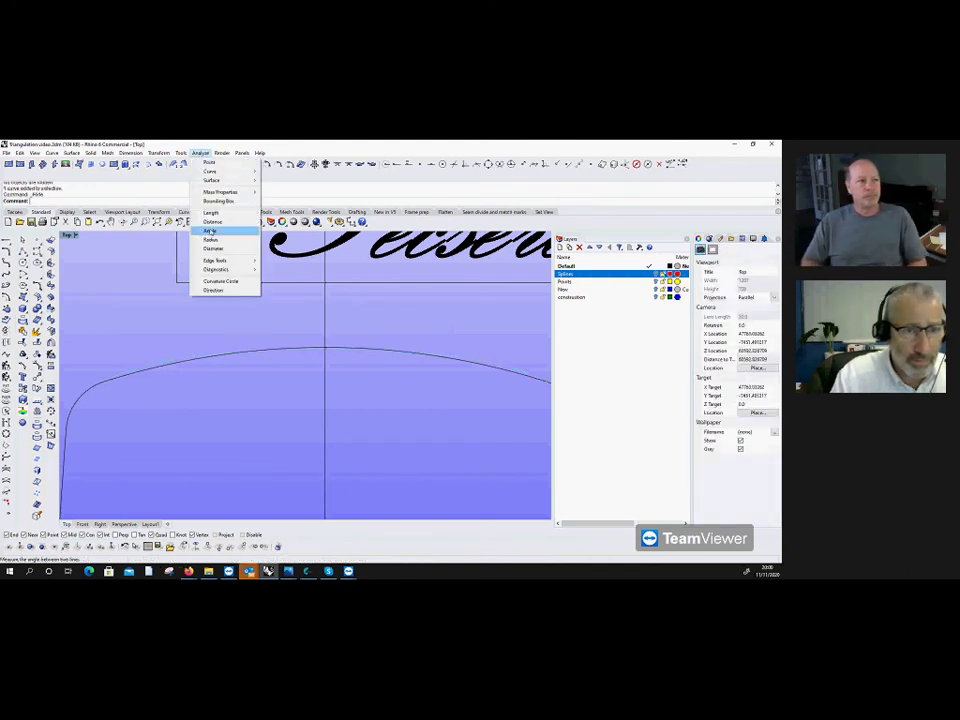
left_click(211, 240)
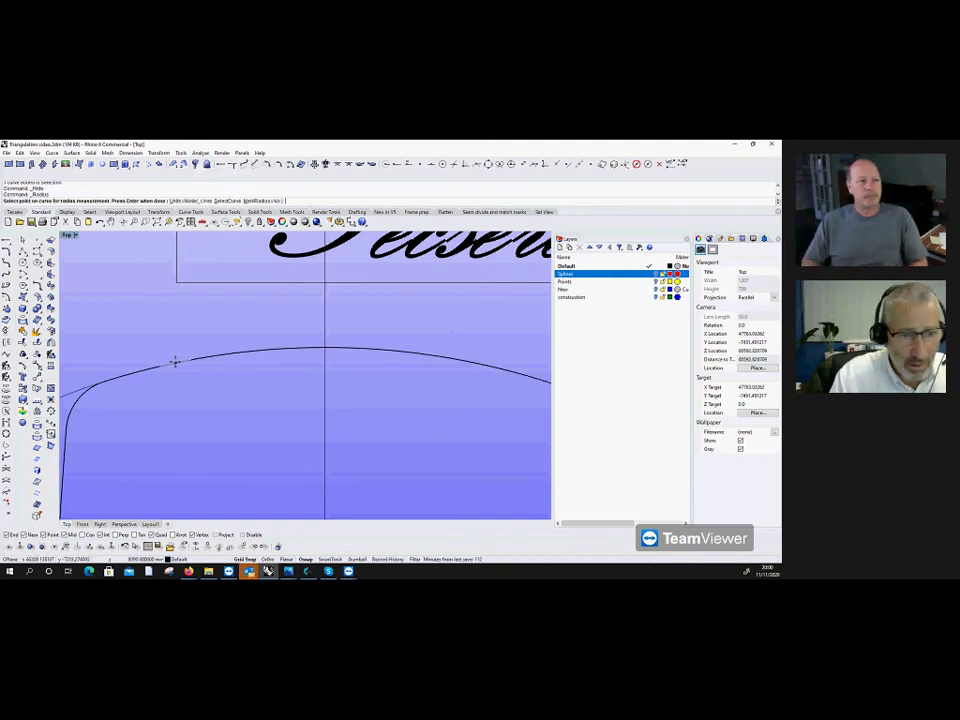
scroll(214, 356, "down", 2)
scroll(220, 356, "up", 1)
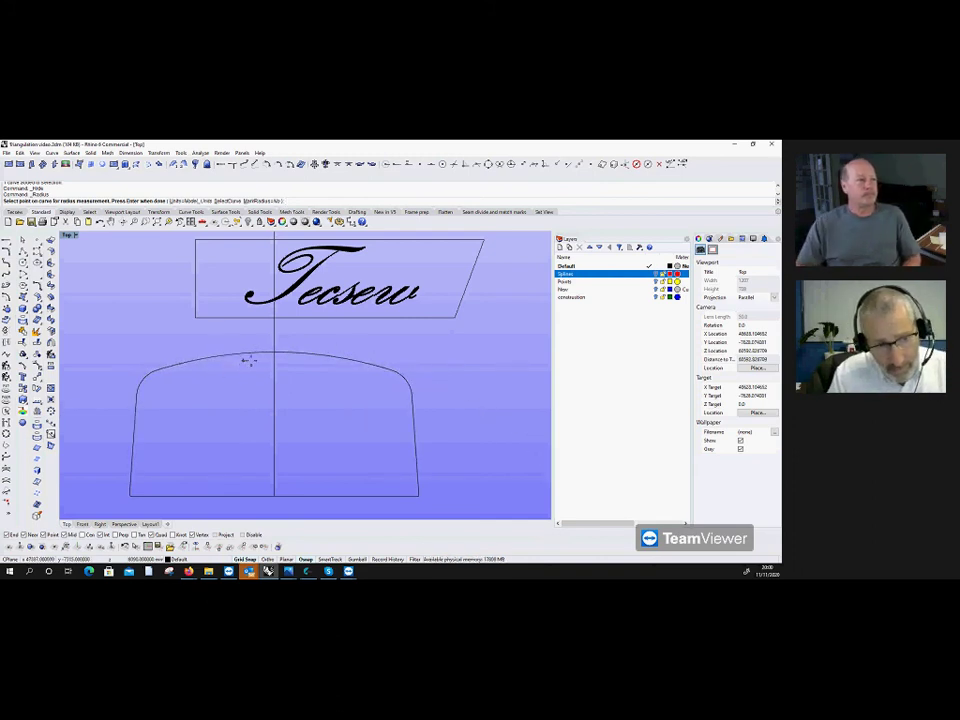
key("Return")
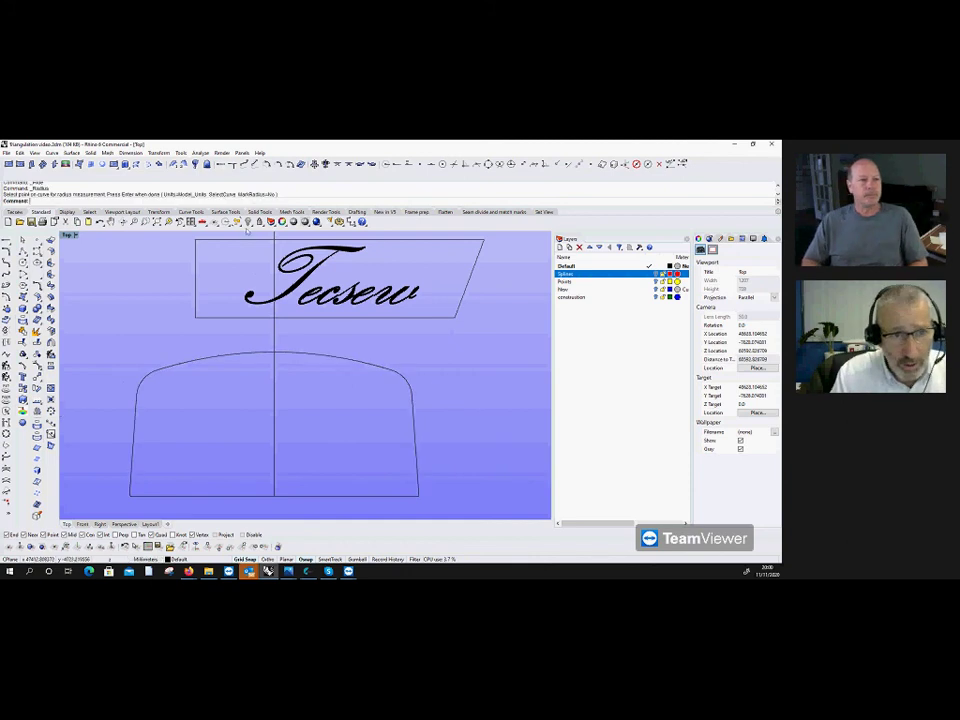
Step: Draw a circle inside the arch outline, left of the centre line, and copy it alongside to its right
scroll(195, 358, "up", 3)
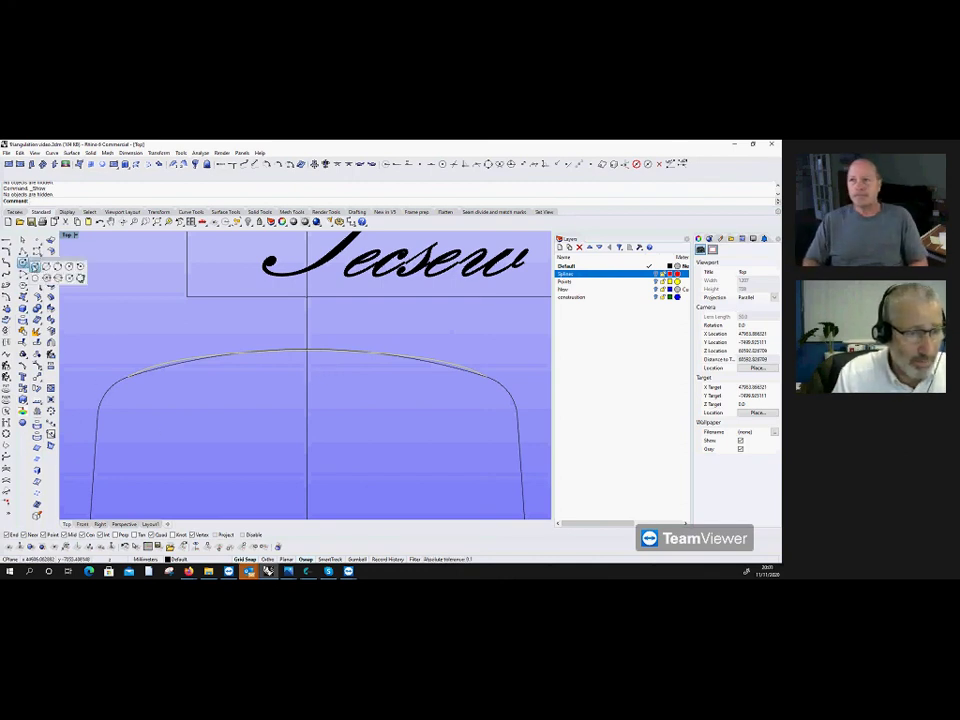
left_click(9, 264)
left_click(174, 443)
left_click(193, 456)
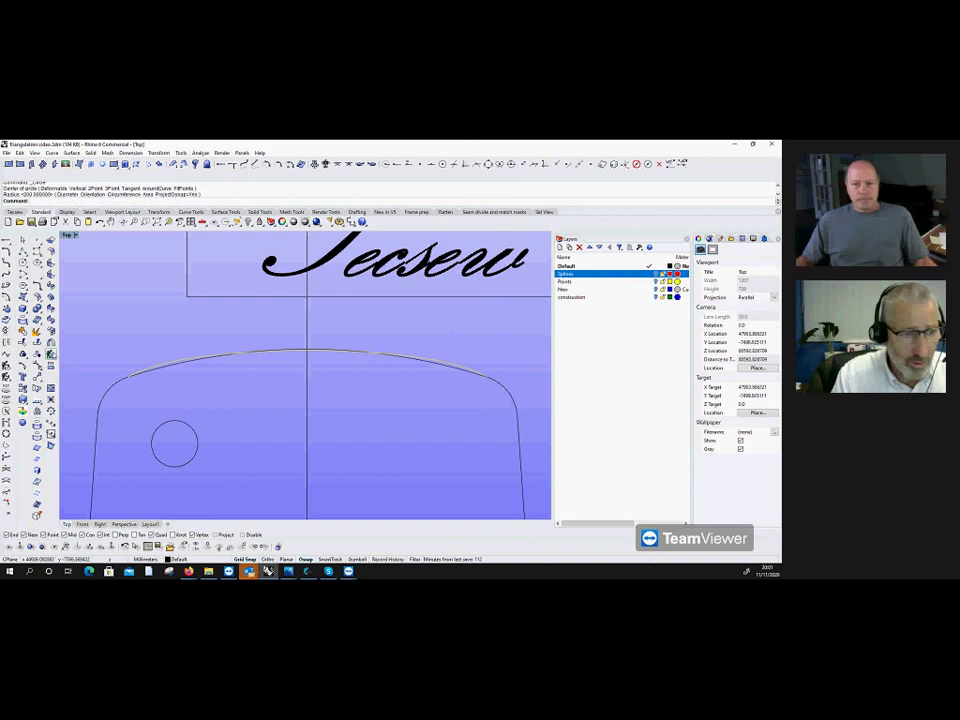
type("copy")
key("Return")
left_click(197, 443)
key("Return")
left_click(174, 443)
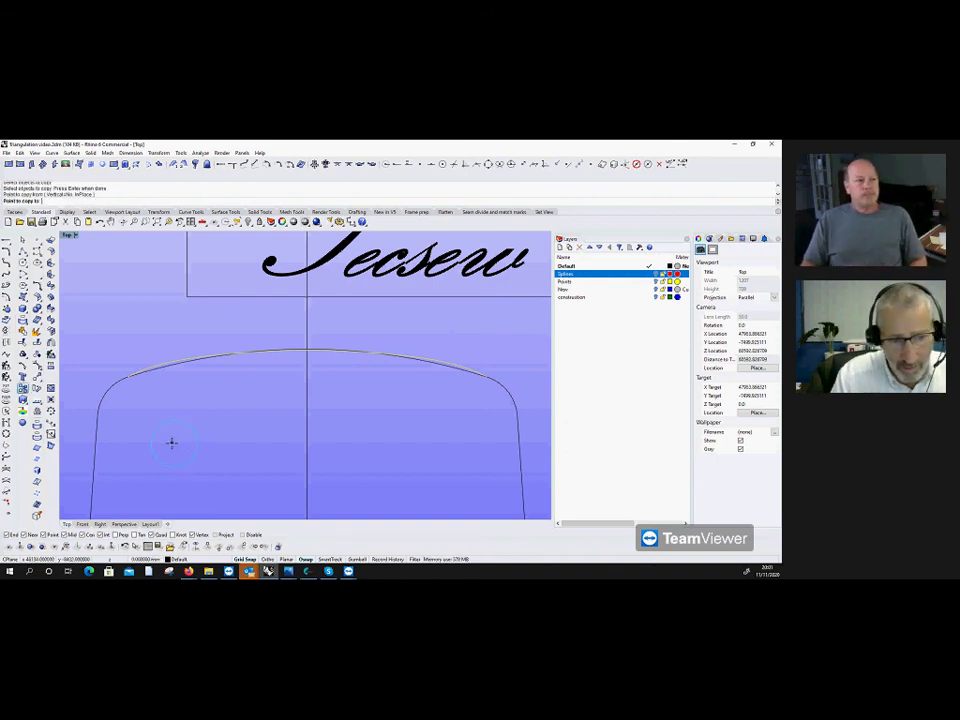
left_click(230, 458)
Step: Draw a horizontal line from the first circle's top quadrant, running right past the second circle and centre line
left_click(38, 239)
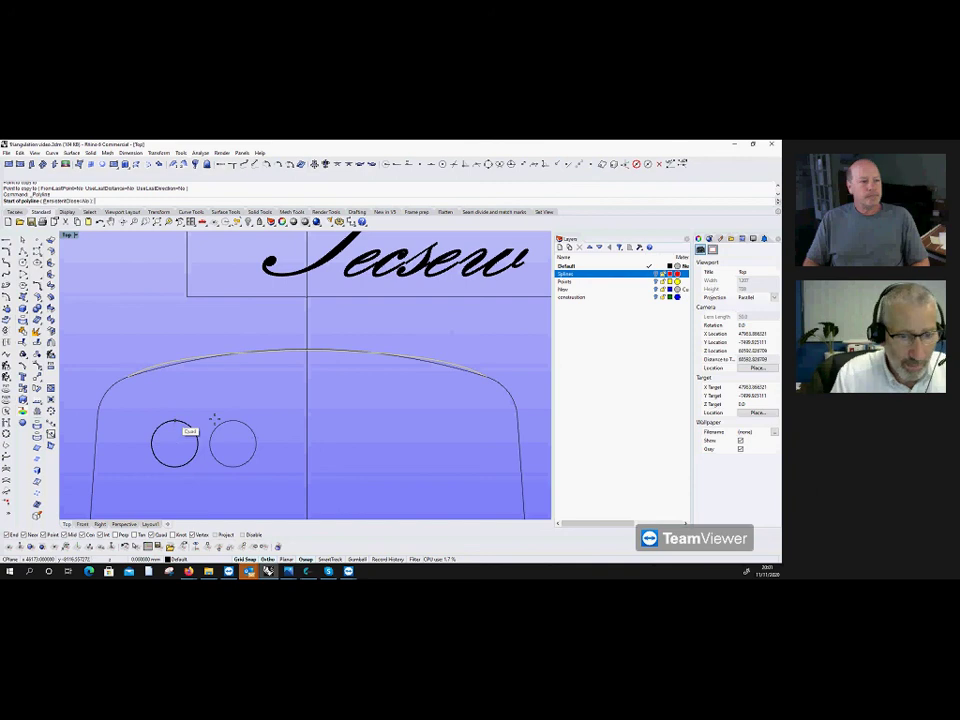
left_click(176, 421)
left_click(474, 421)
key("Return")
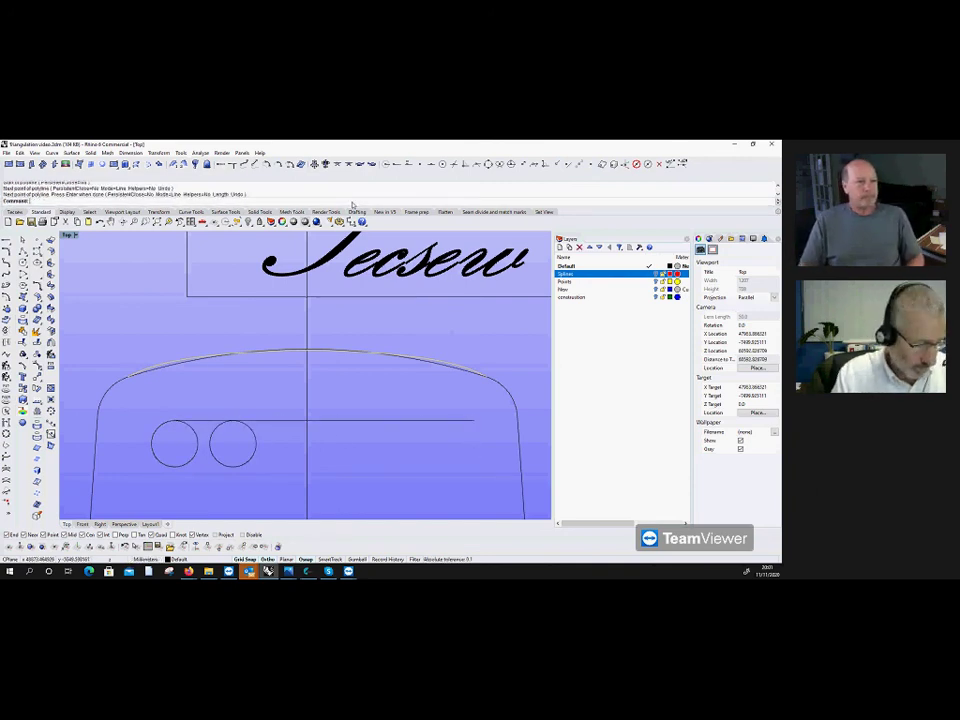
Step: Try to create a tube with a 12.5 radius based at the right end of the horizontal line
type("Tube")
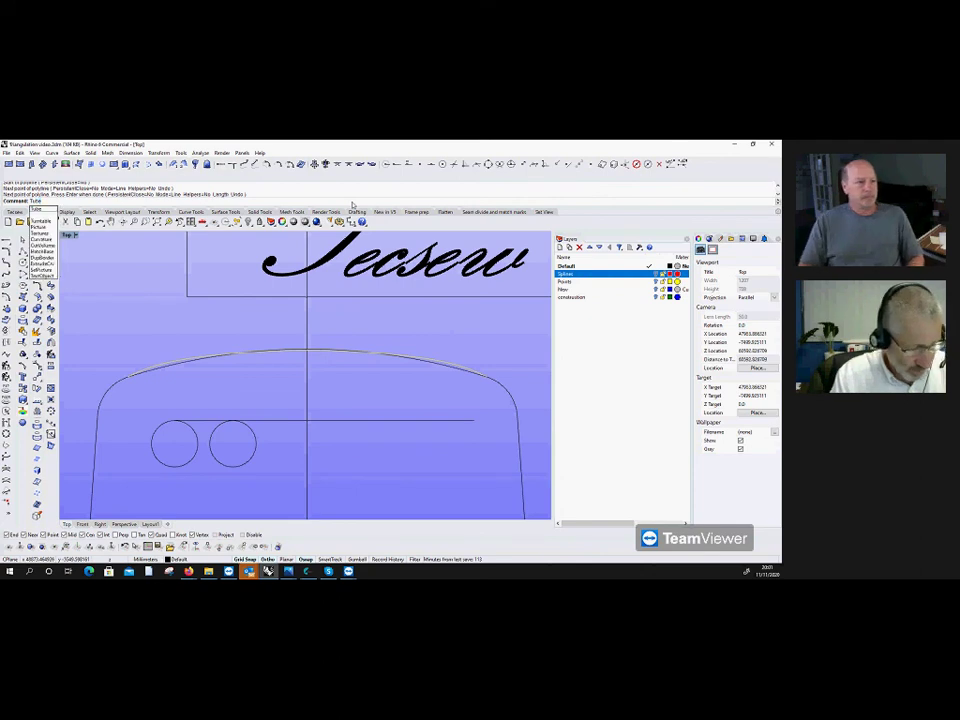
key("Return")
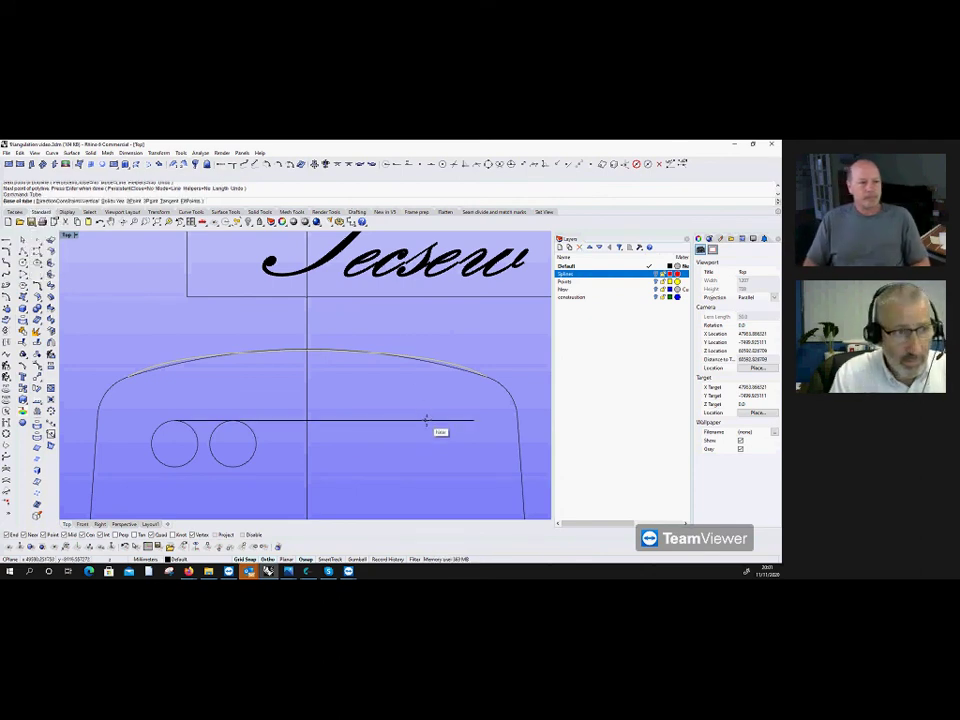
key("Escape")
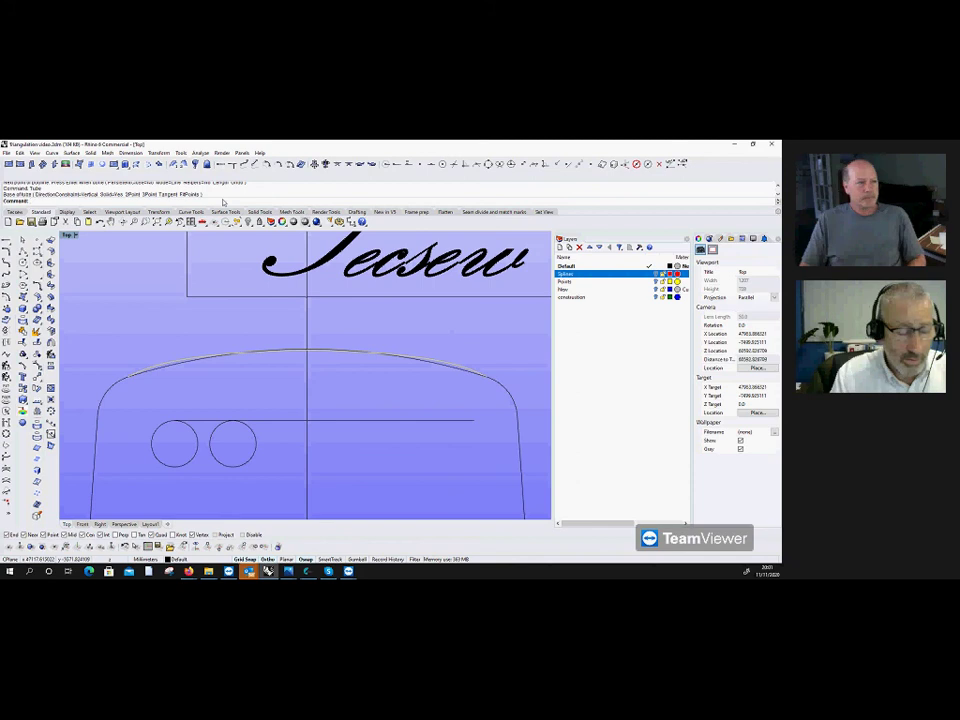
key("Return")
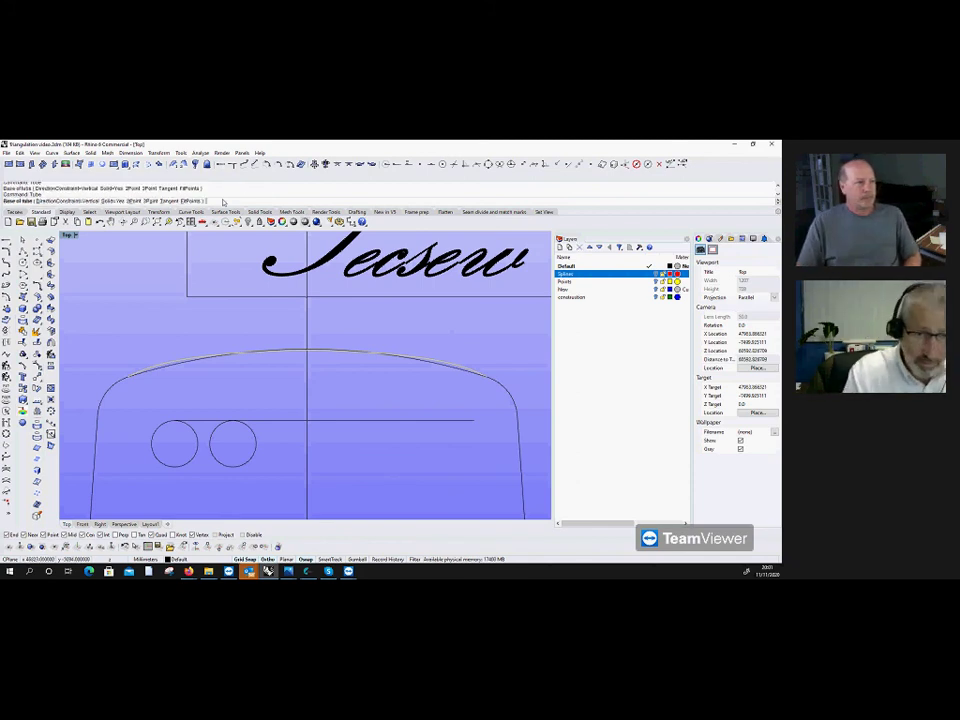
left_click(473, 421)
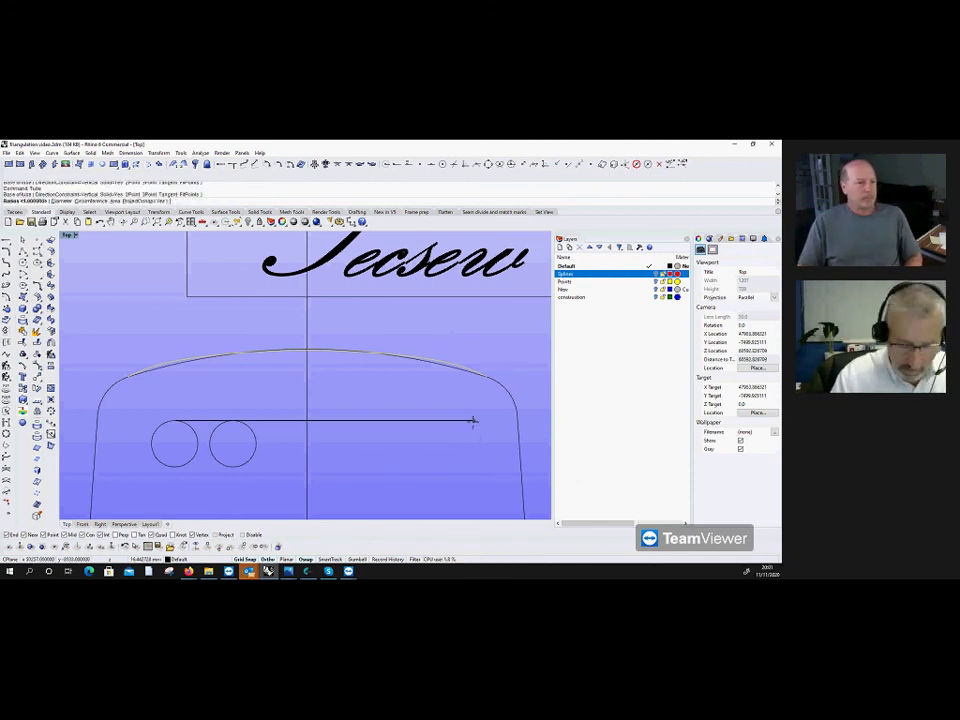
key("Return")
key("Return")
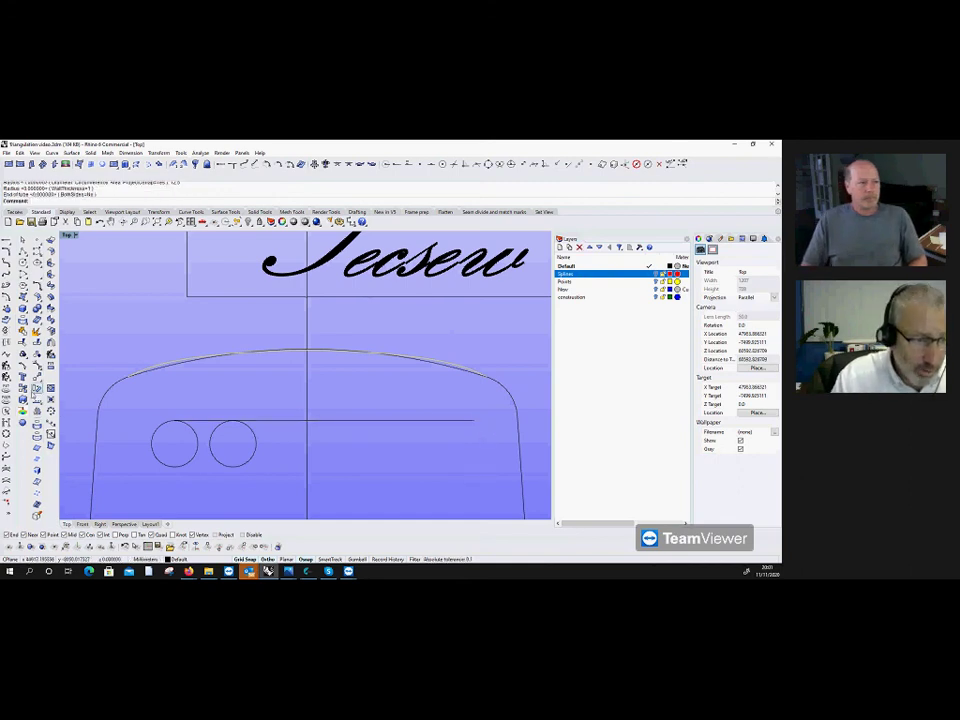
Step: Copy the left circle by its bottom quadrant to a position above and midway between the two lower circles
left_click(22, 290)
left_click(194, 436)
key("Return")
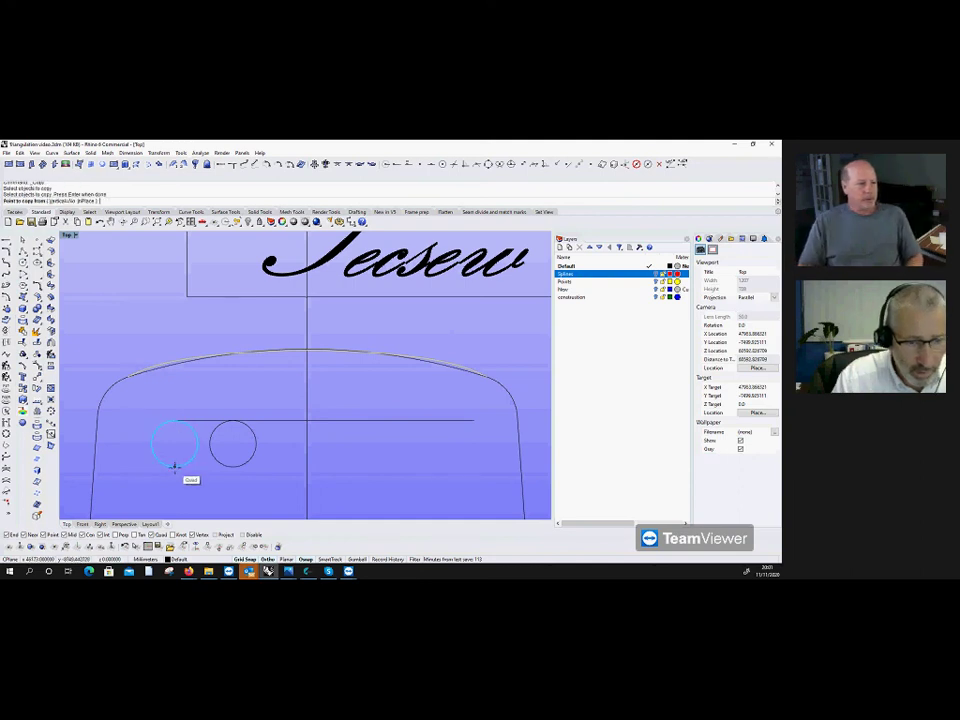
left_click(175, 466)
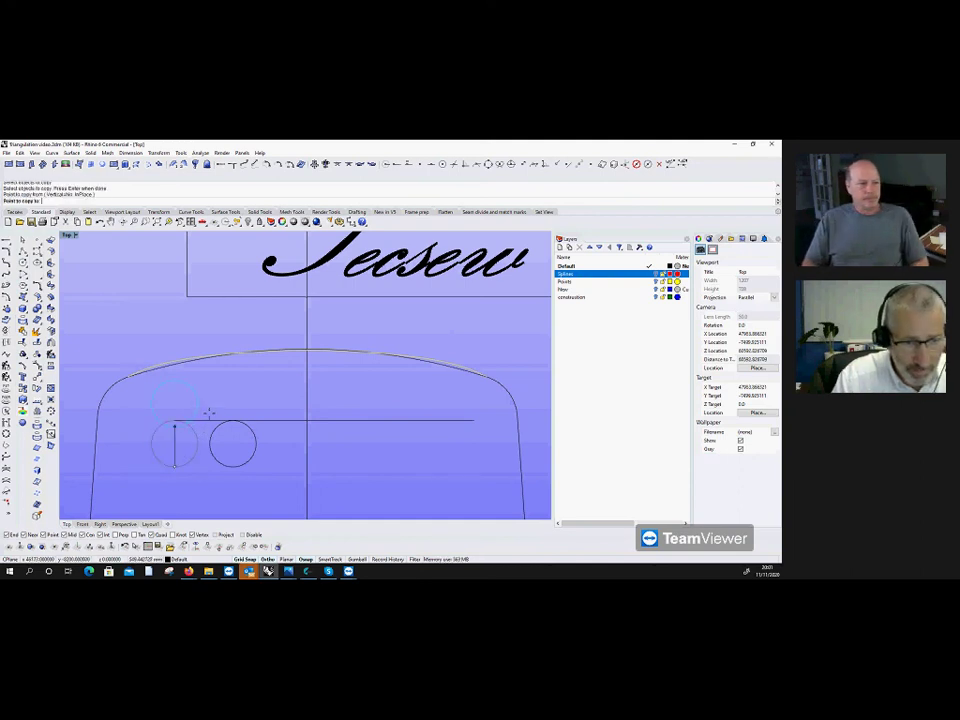
scroll(205, 440, "up", 3)
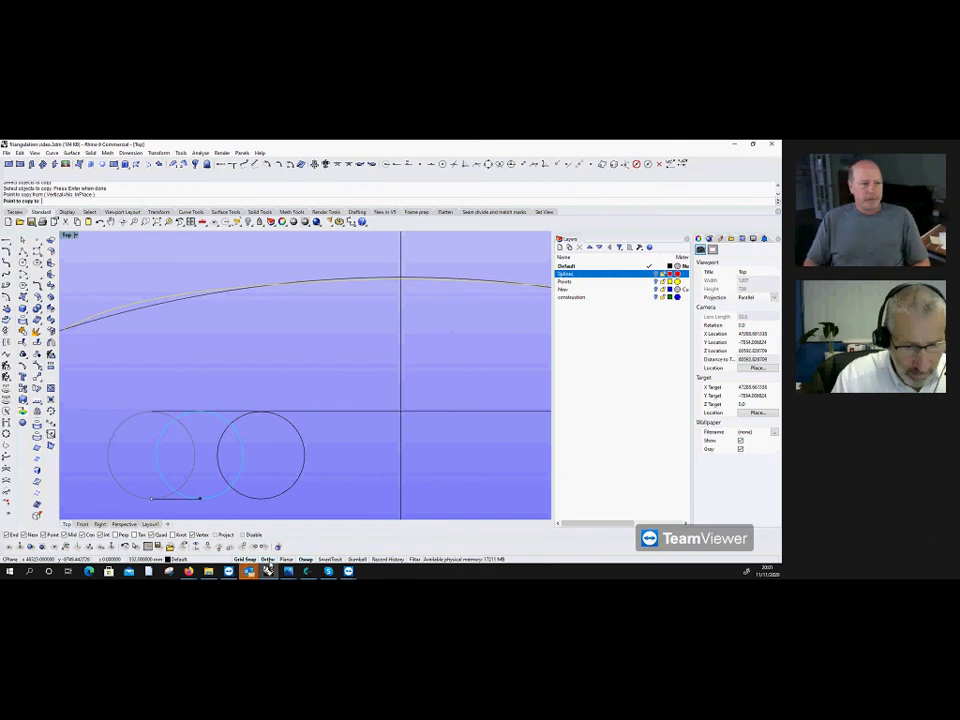
left_click(205, 421)
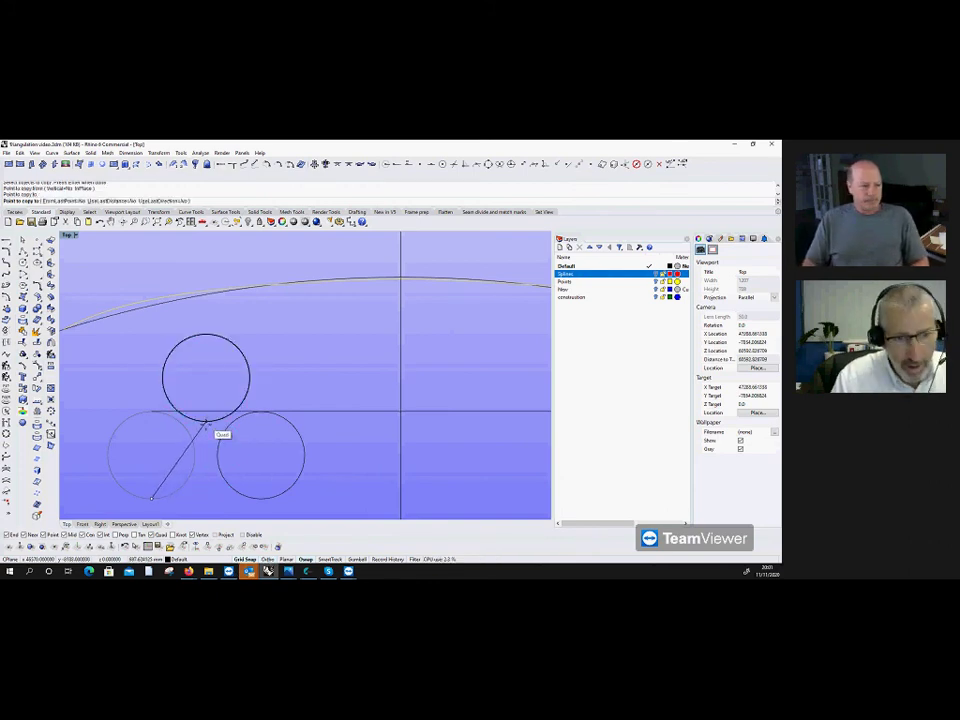
key("Return")
Step: Try moving the upper circle from its centre and set it down again on its starting point
type("m")
key("Return")
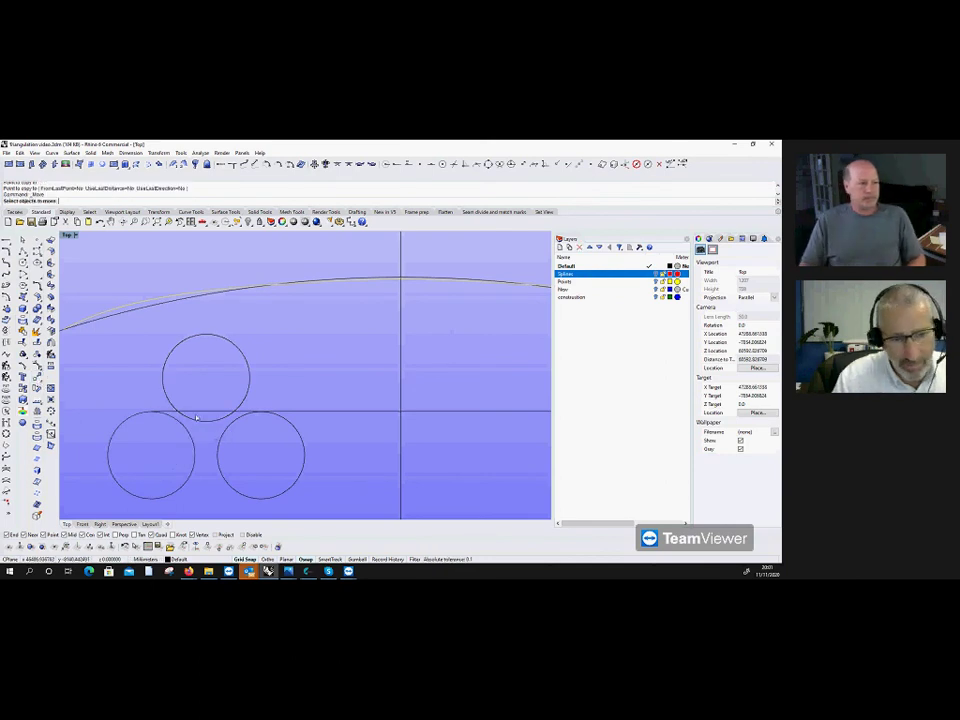
left_click(202, 338)
key("Return")
left_click(206, 383)
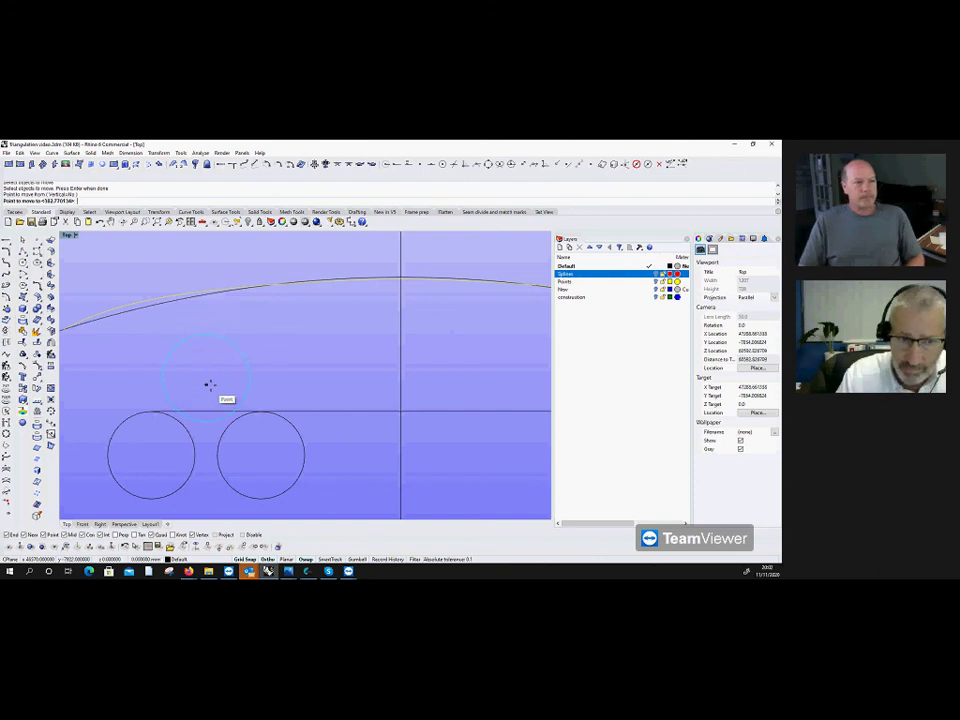
left_click(205, 379)
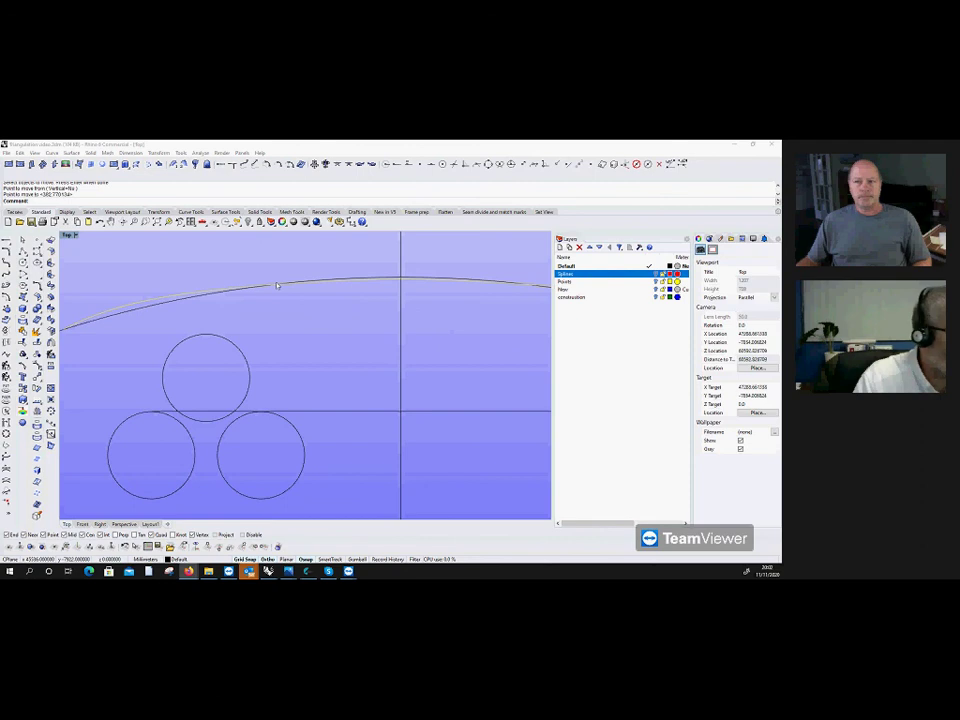
Step: Switch to the browser, play the Tecsew sprayhood frames video and skip ahead through the tube bending section
key("alt+Tab")
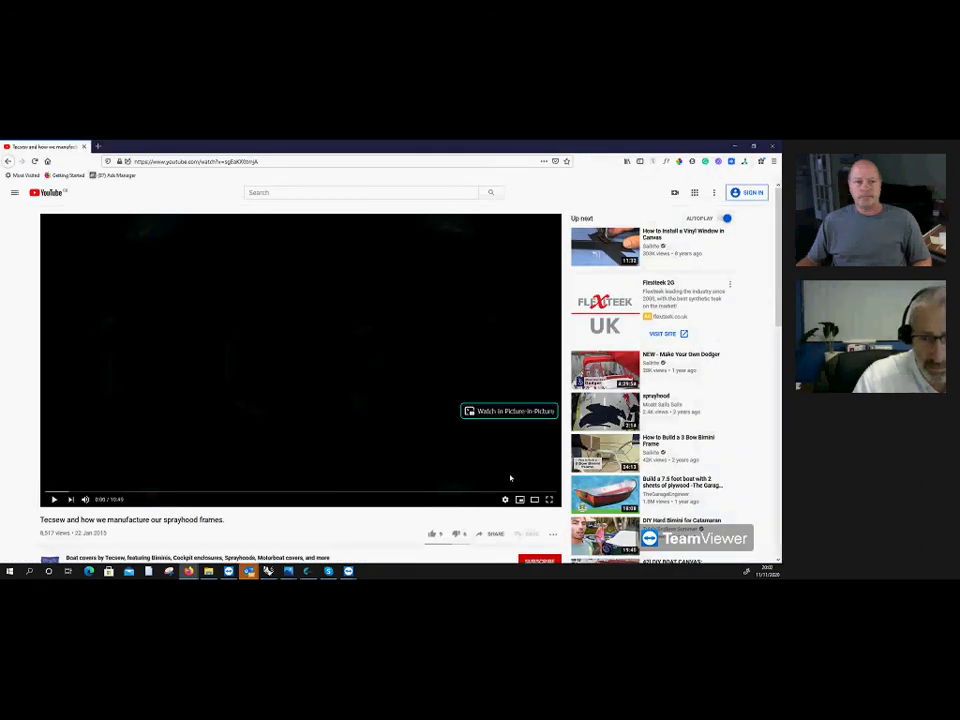
left_click(50, 491)
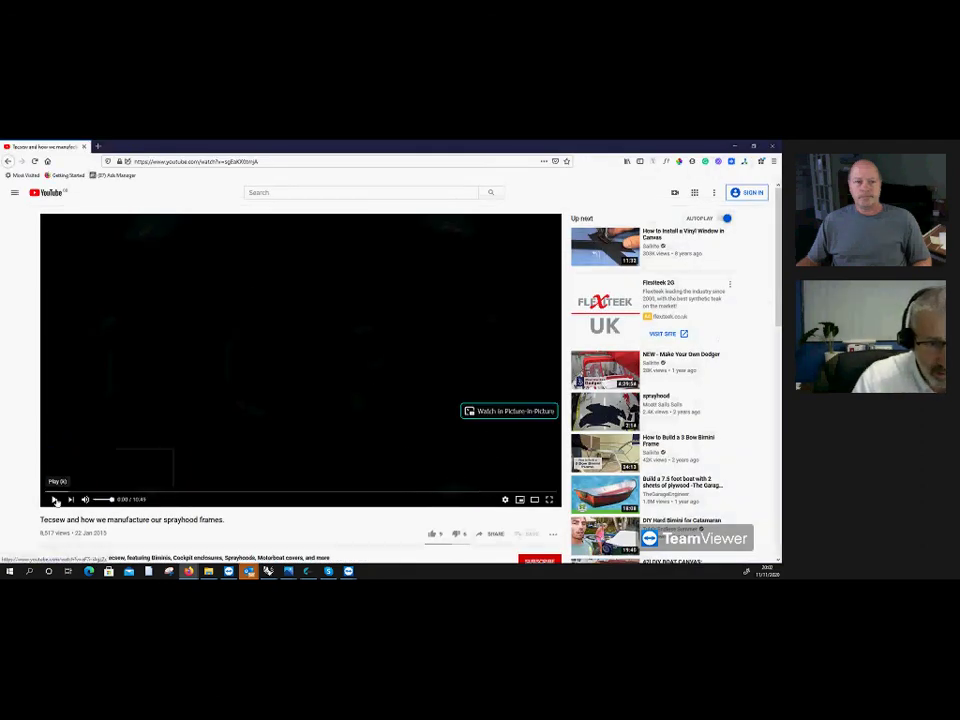
left_click(55, 499)
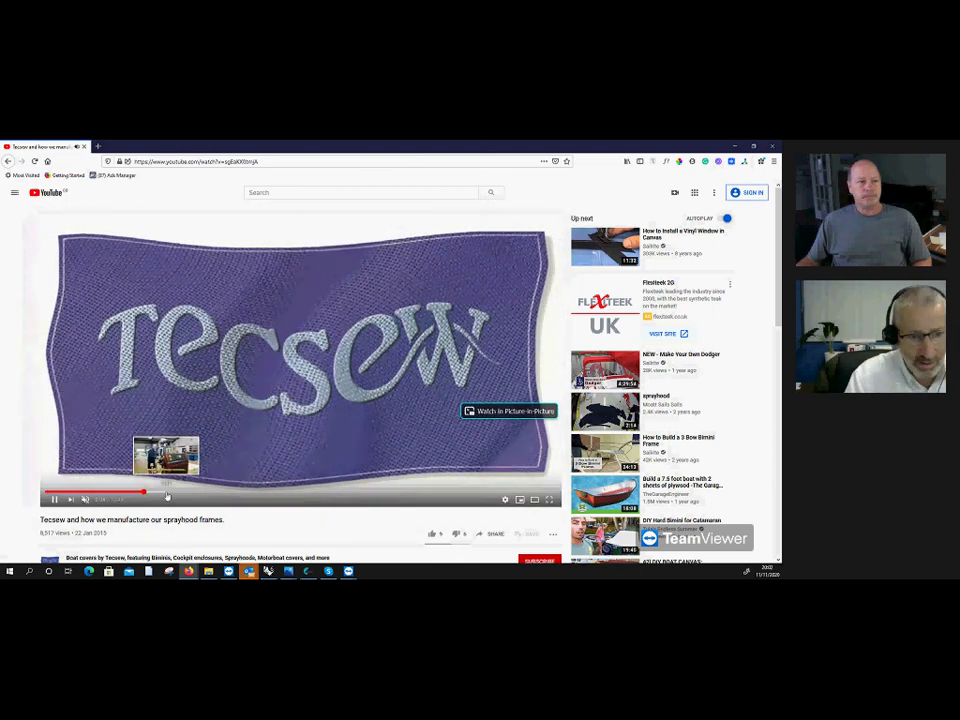
left_click(140, 491)
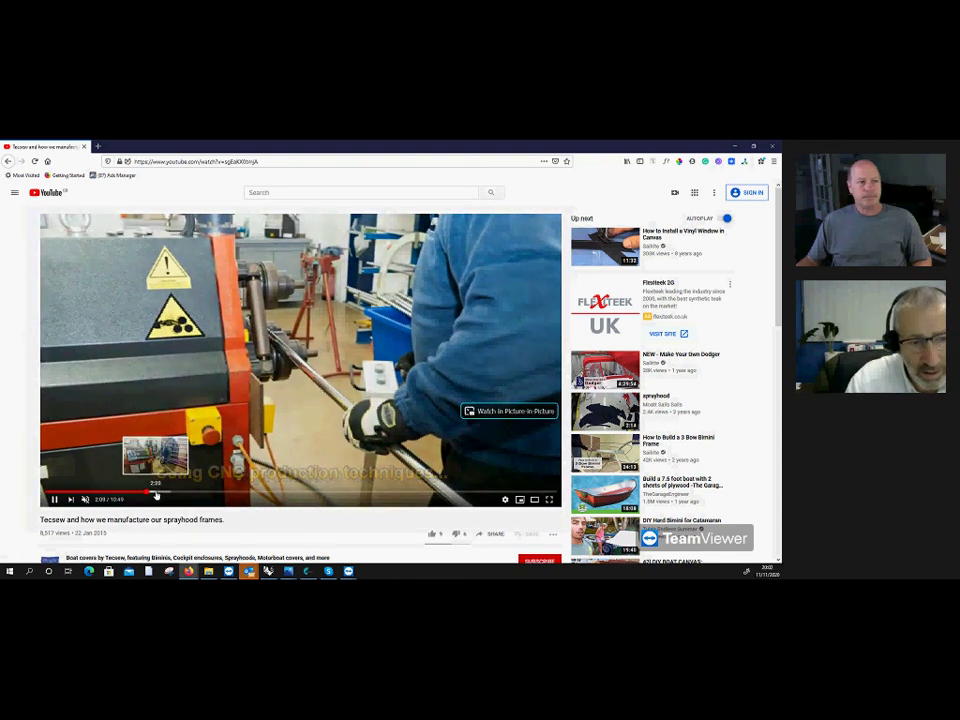
left_click(165, 494)
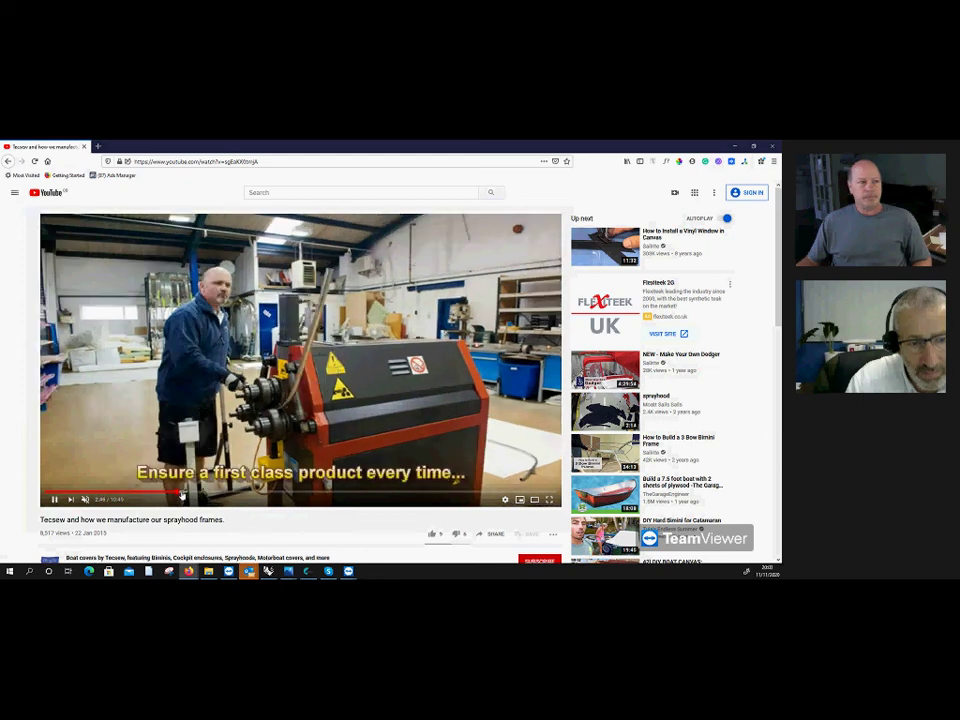
left_click(182, 494)
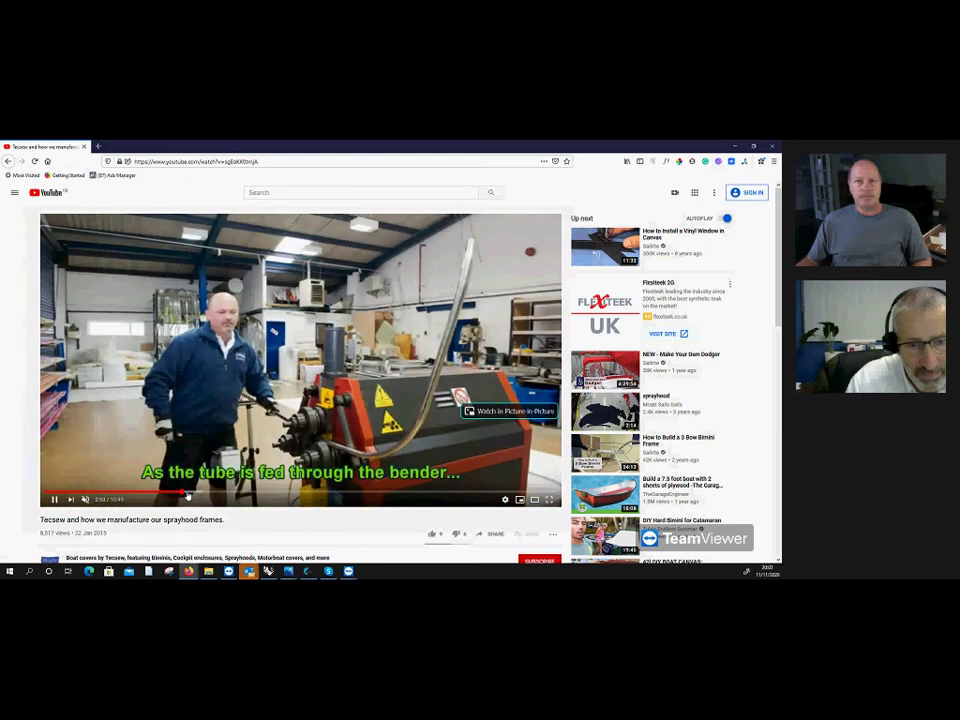
left_click(187, 496)
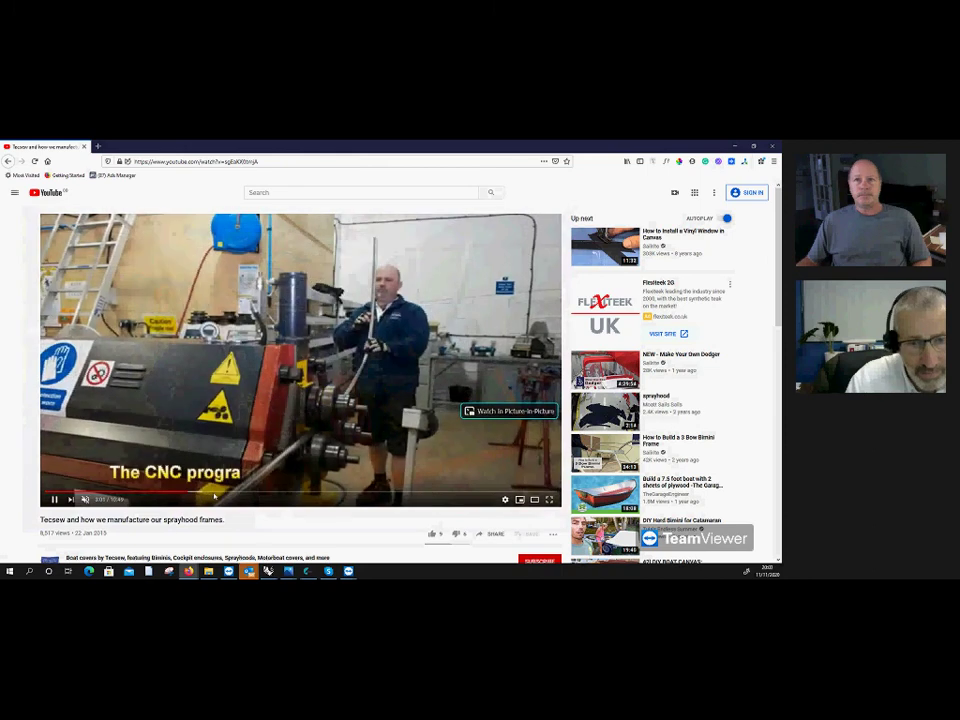
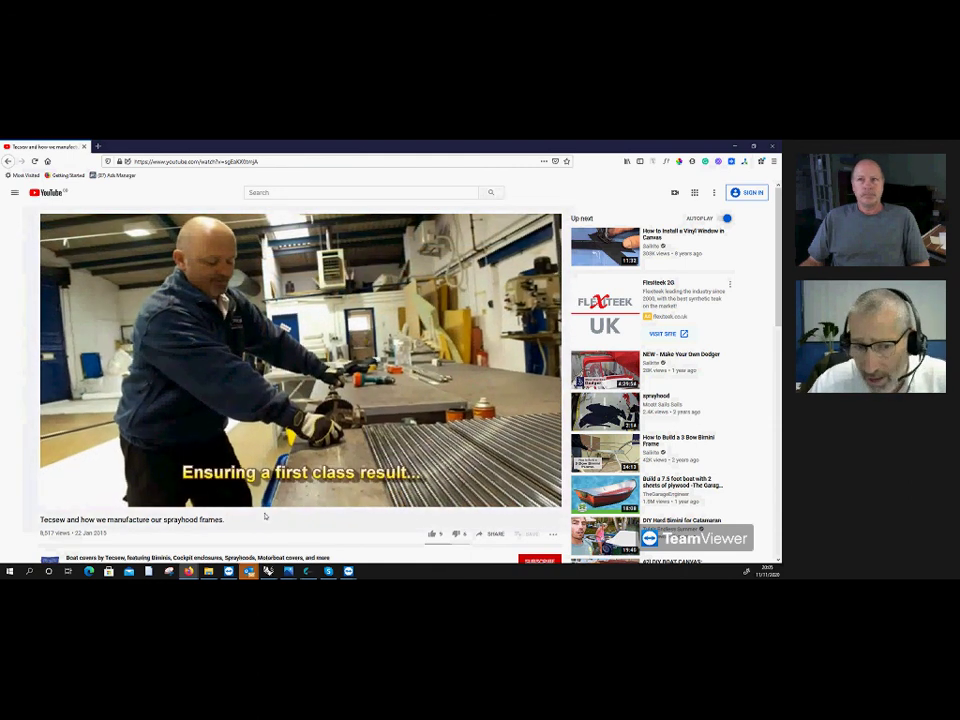
Step: Skip the video ahead to the section on adjustable end plugs and pause it there
mouse_move(265, 500)
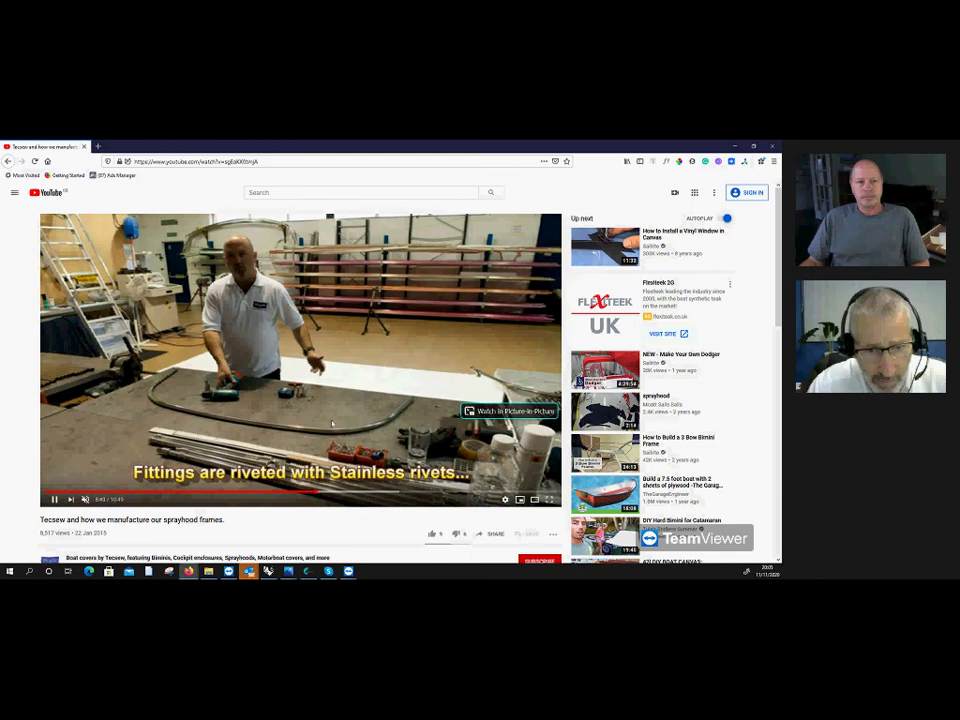
left_click(366, 495)
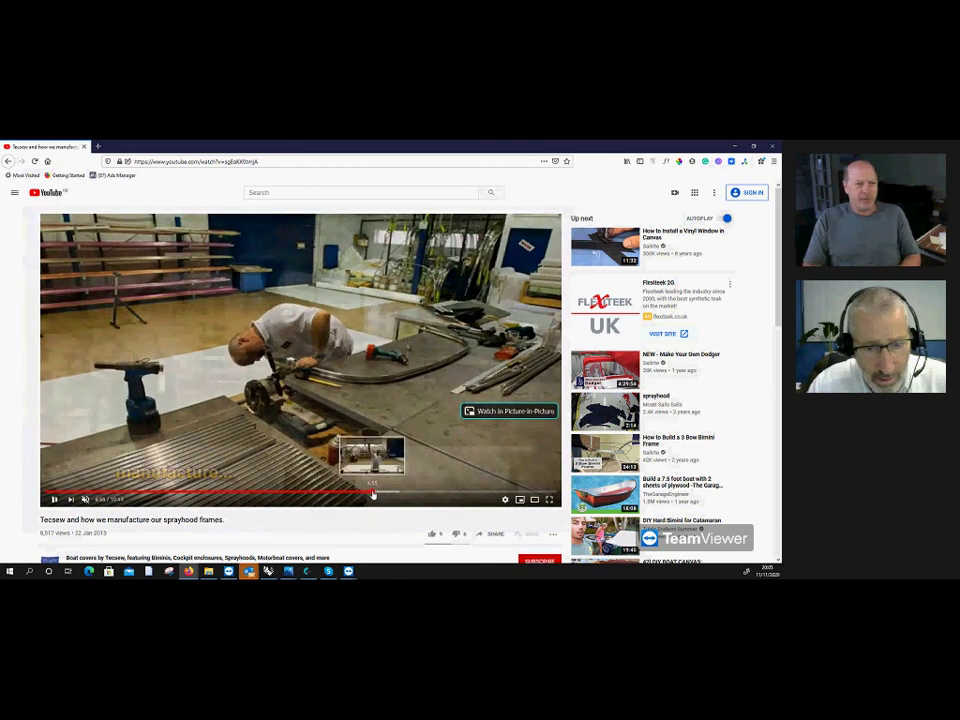
left_click(378, 495)
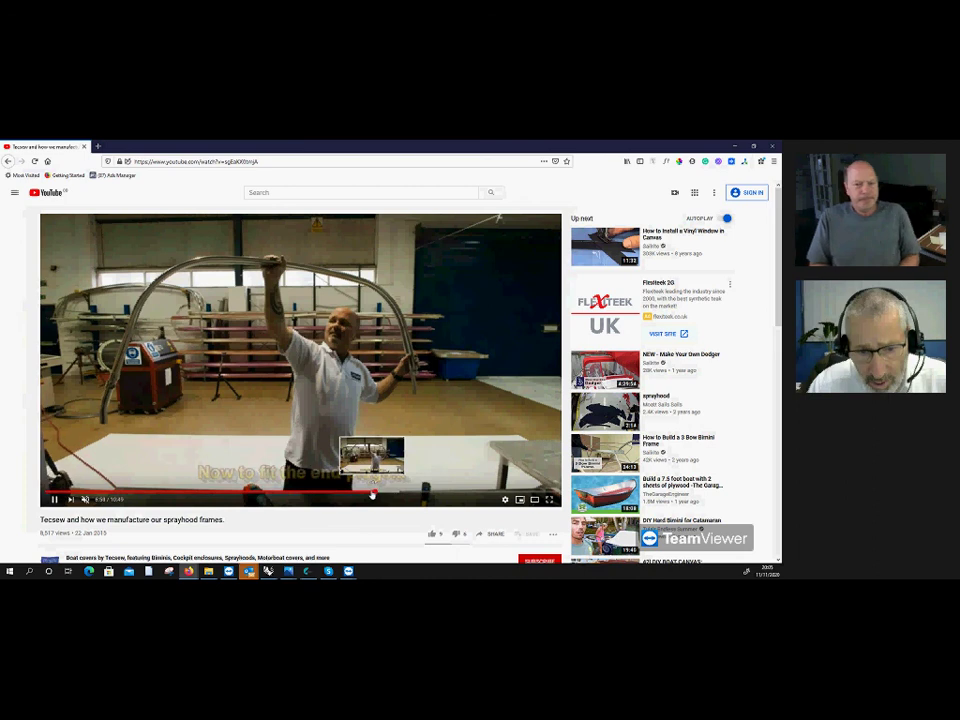
left_click(370, 495)
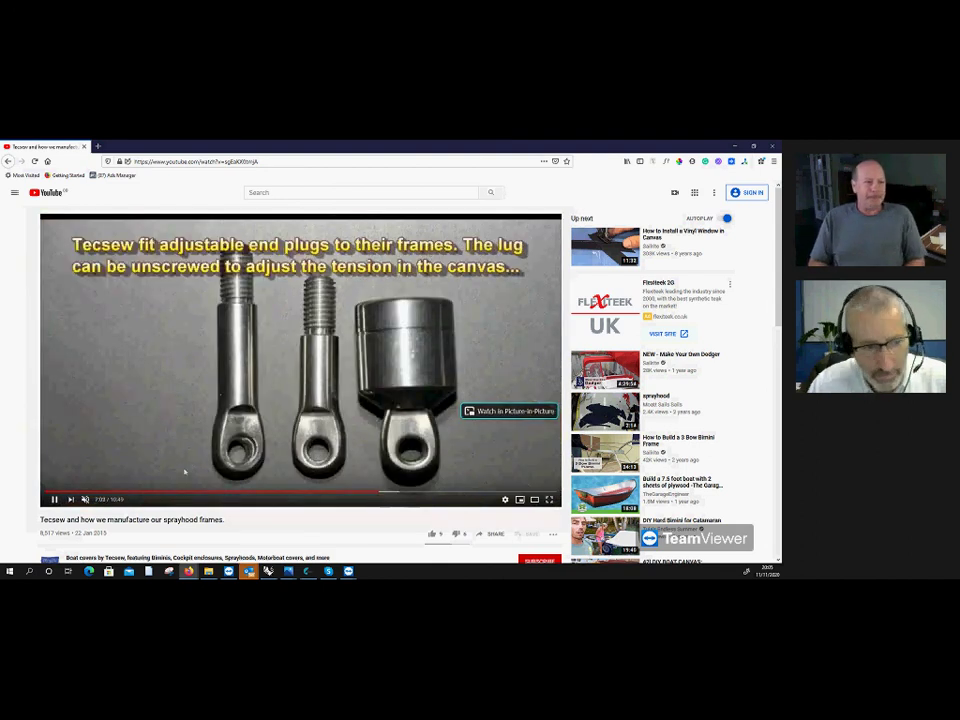
left_click(54, 499)
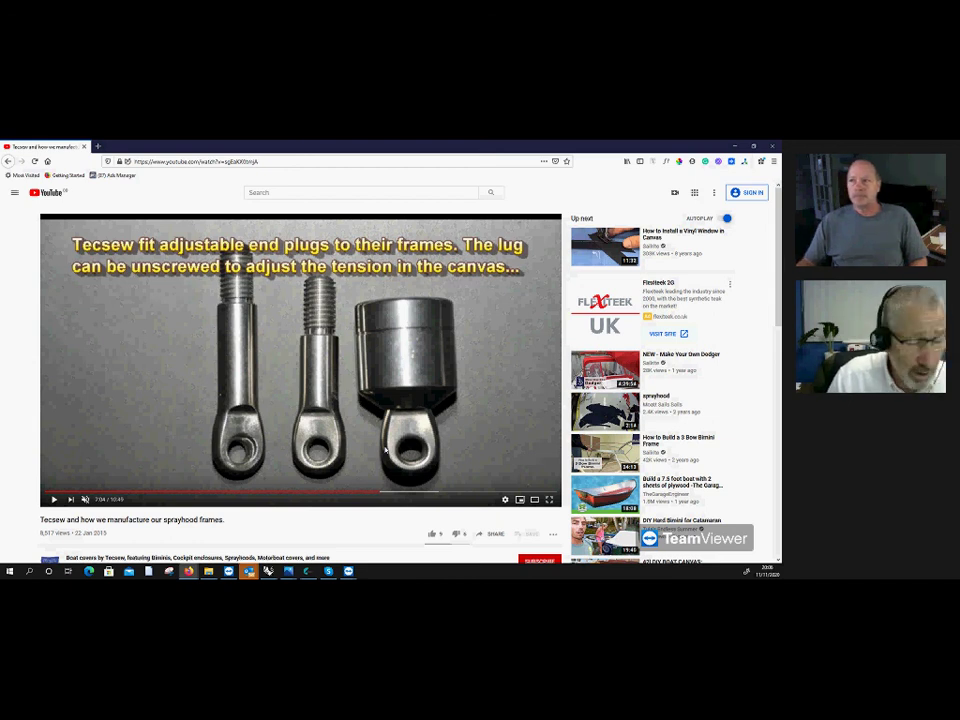
Step: Rewind the sprayhood frames video and step forward again through the adjustable end plugs section
mouse_move(395, 415)
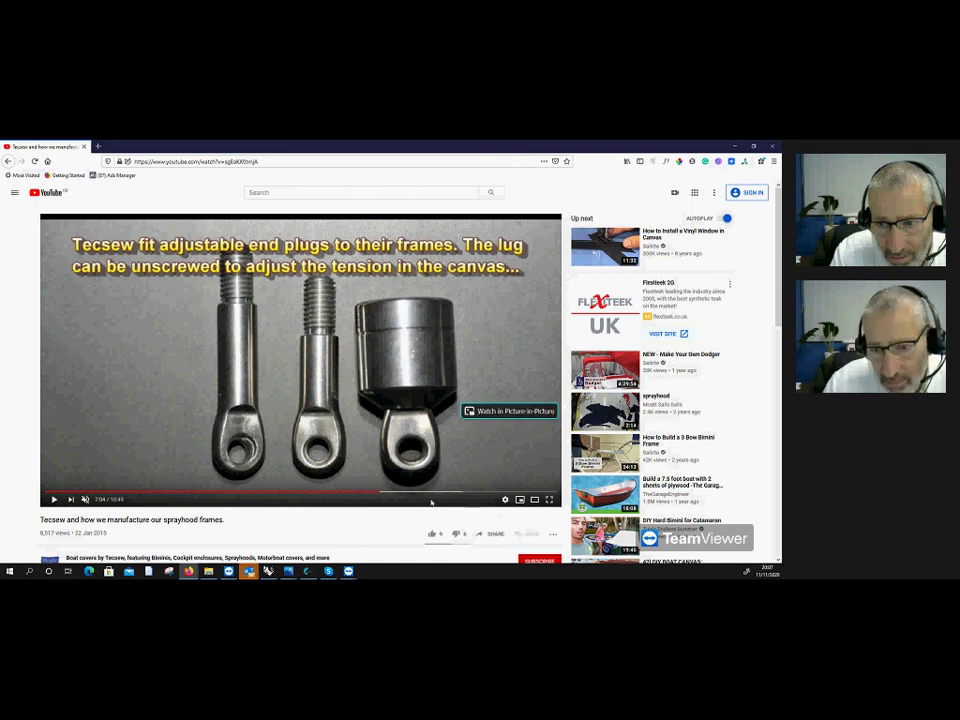
left_click(349, 496)
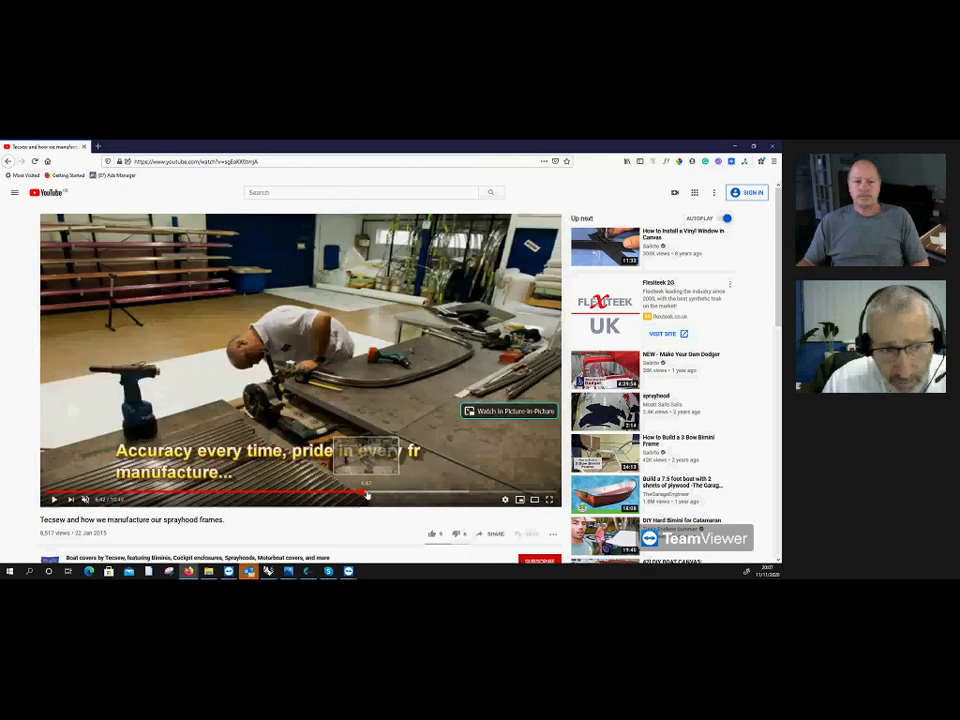
left_click_drag(368, 495, 380, 497)
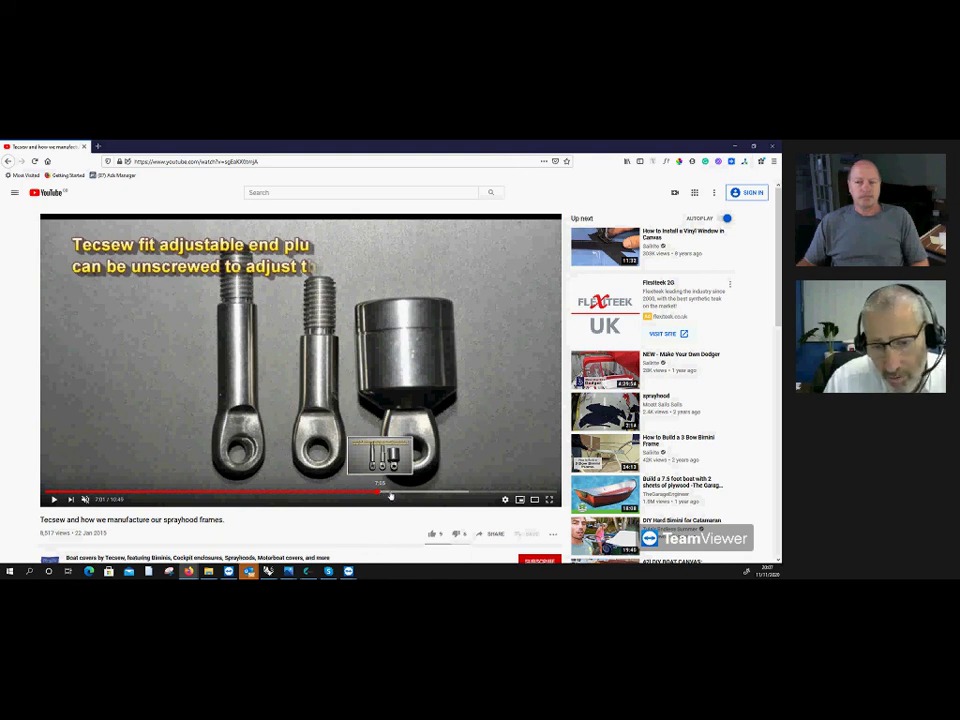
left_click(389, 496)
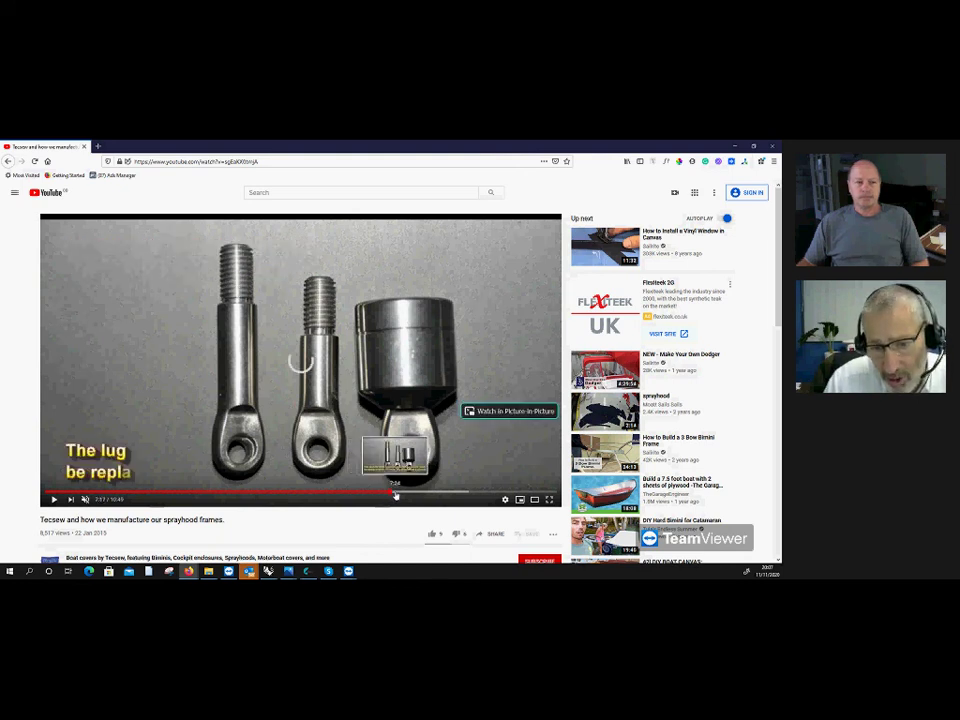
left_click(398, 495)
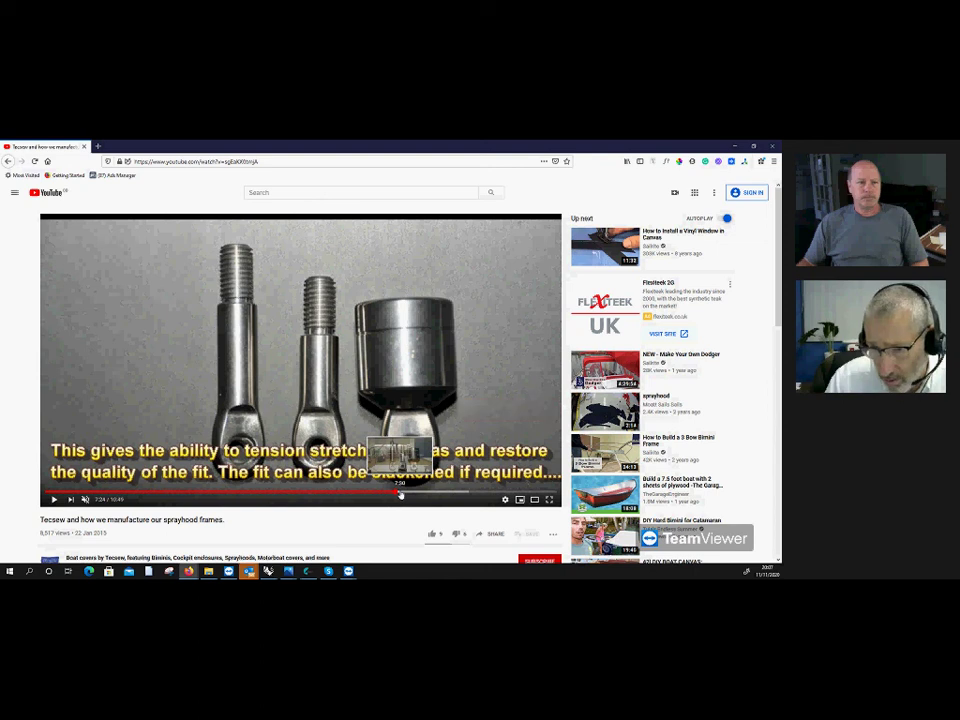
Step: Skip the video forward through the section on drilling the frames and securing the fittings without grub screws
left_click(402, 494)
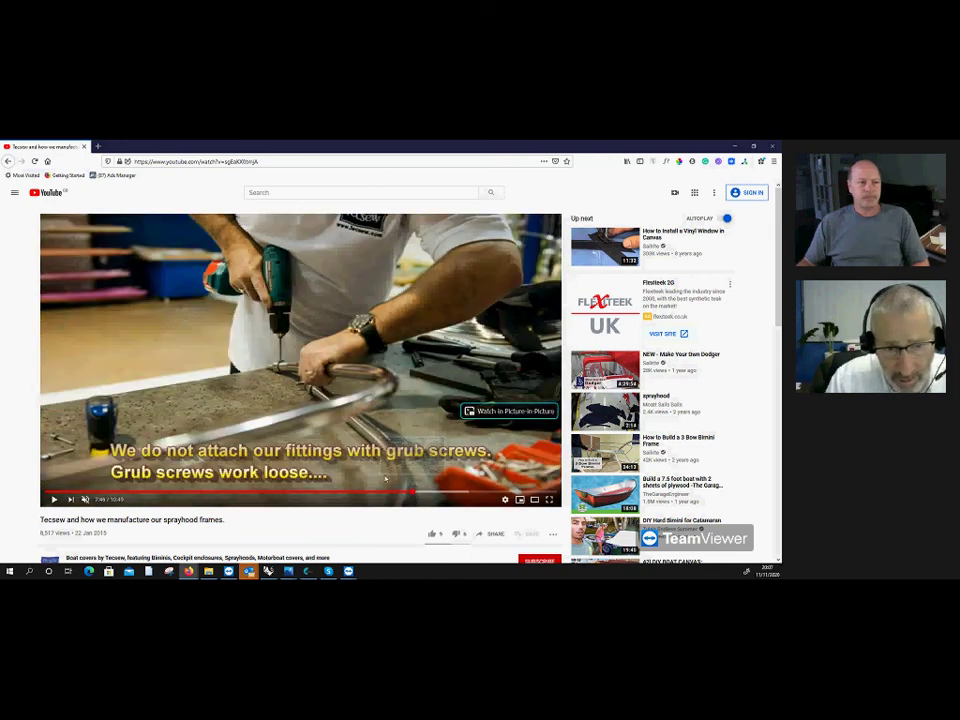
left_click(419, 495)
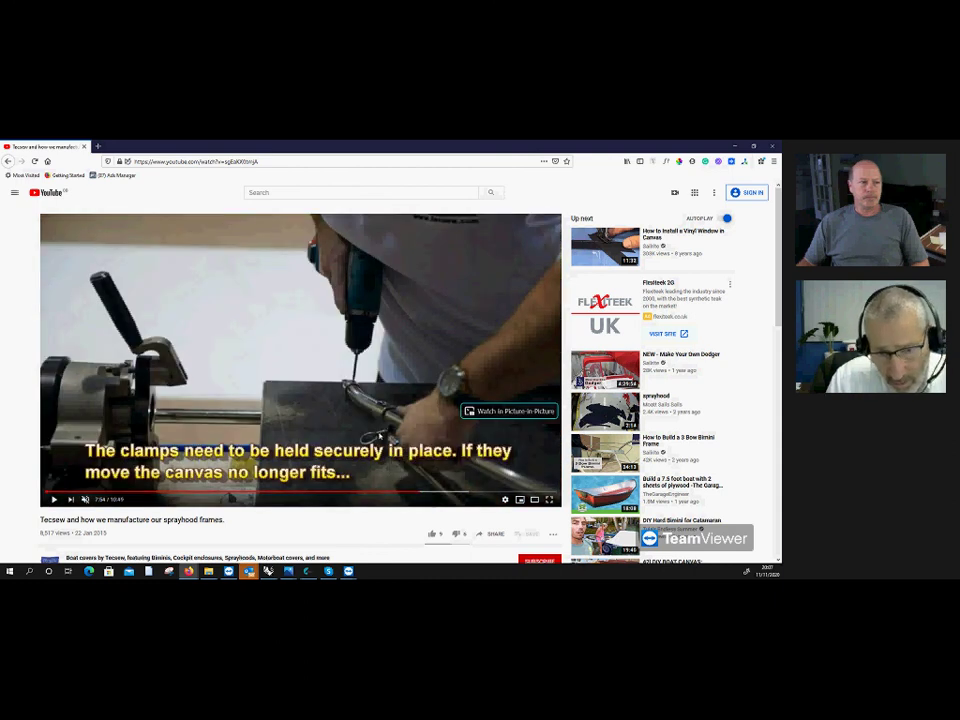
left_click(426, 494)
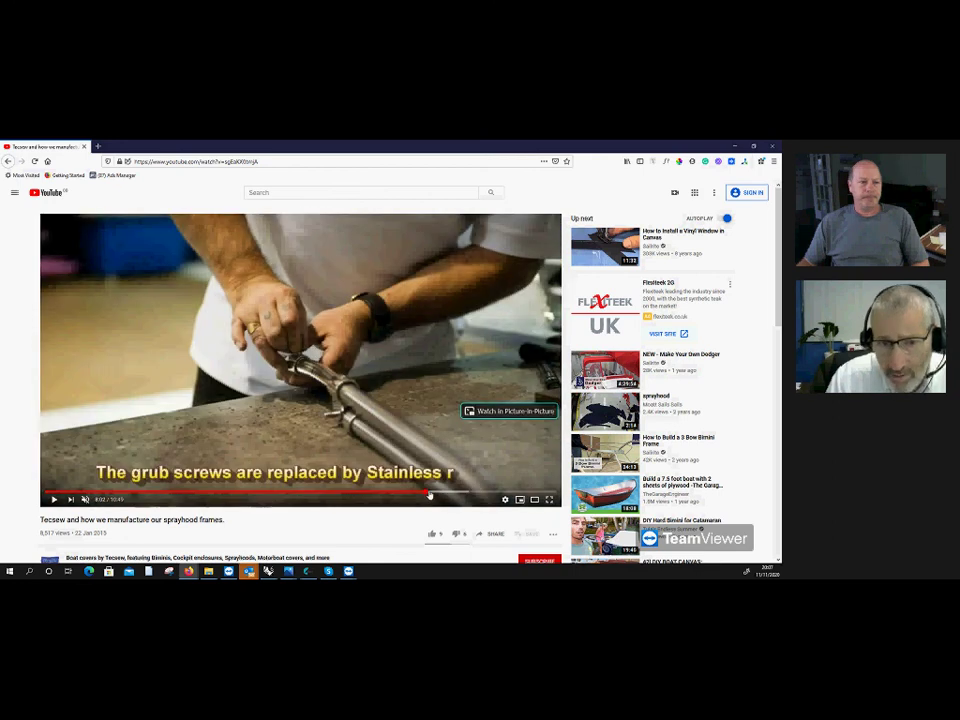
left_click(429, 496)
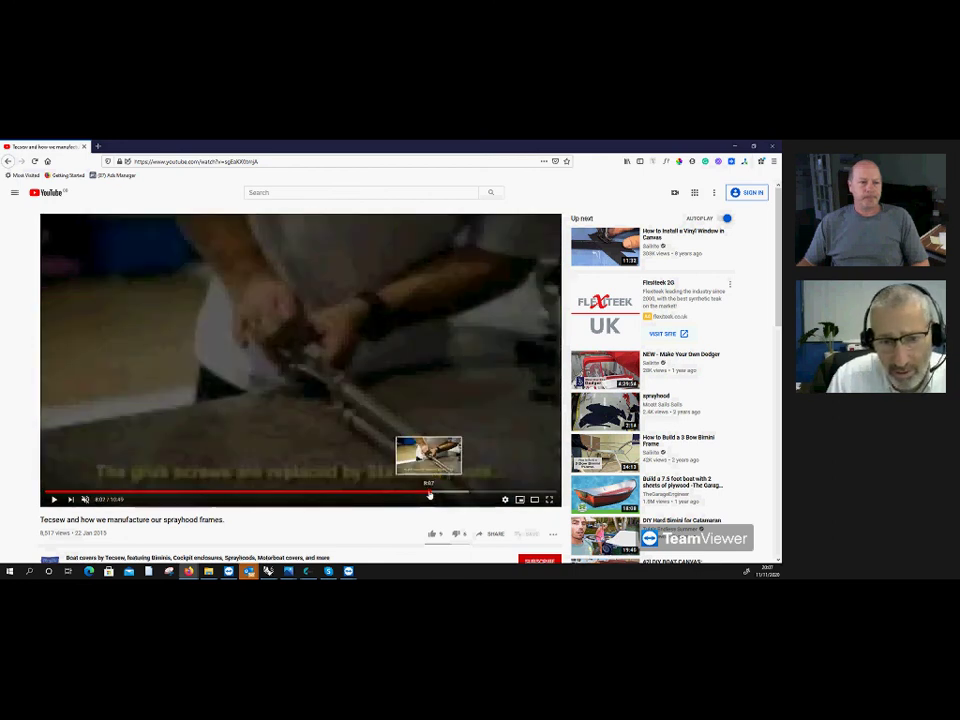
left_click(433, 494)
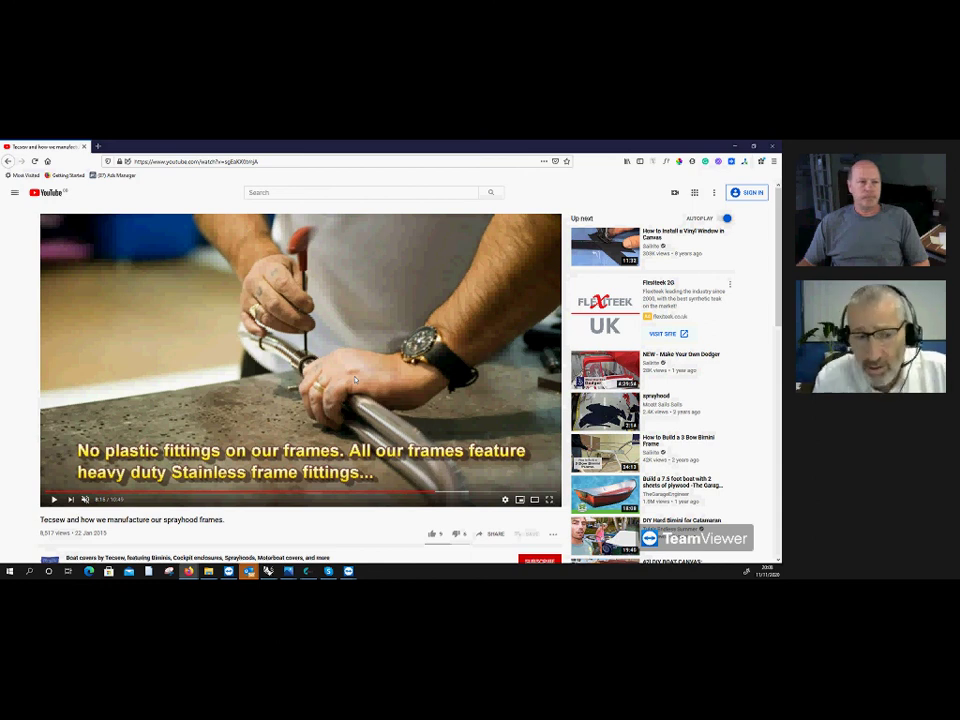
Step: Advance the video past the stainless fittings to the final cleaning of the frame
mouse_move(354, 380)
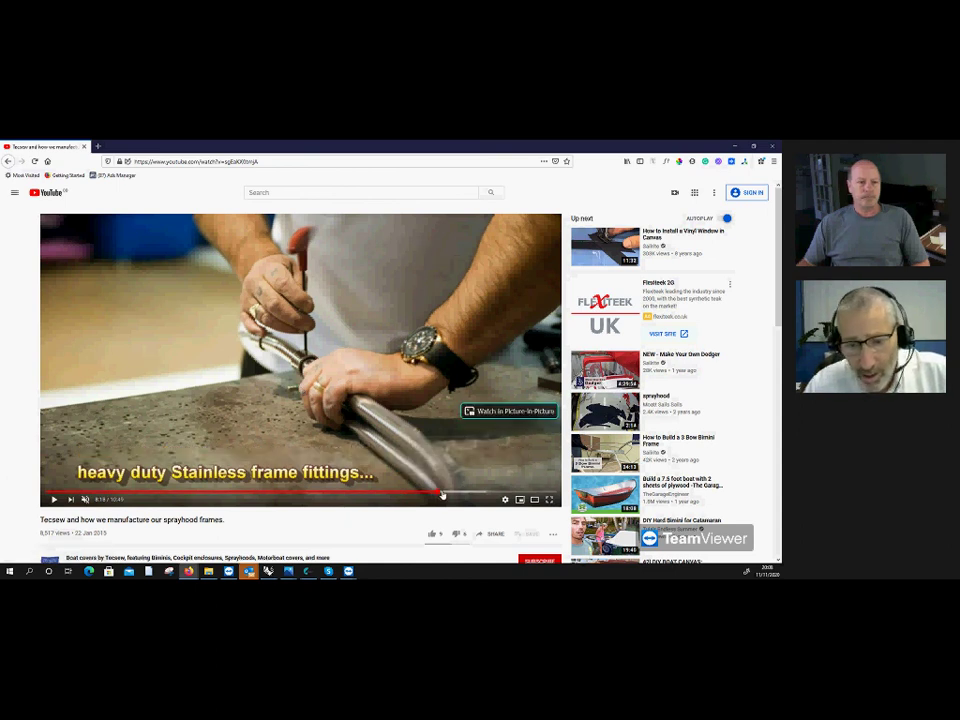
left_click(446, 492)
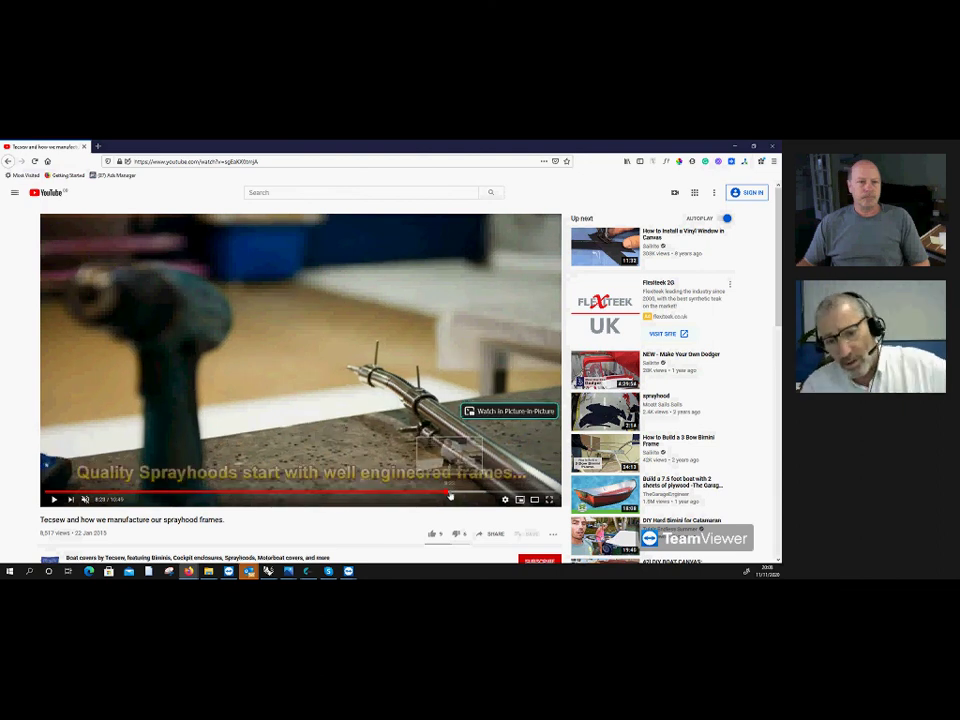
left_click(454, 493)
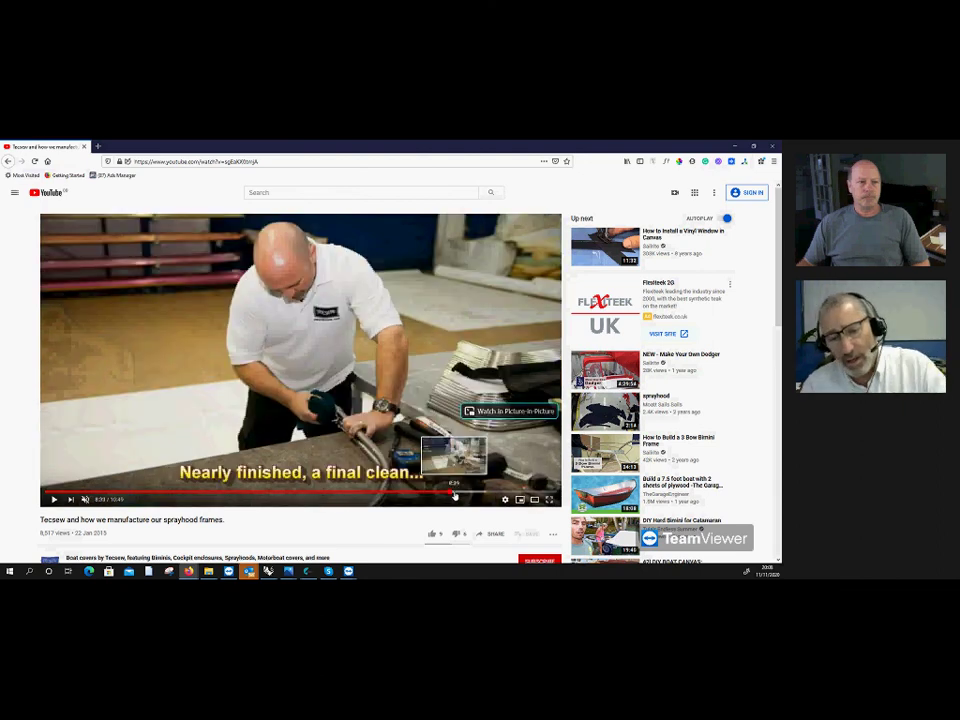
left_click(456, 494)
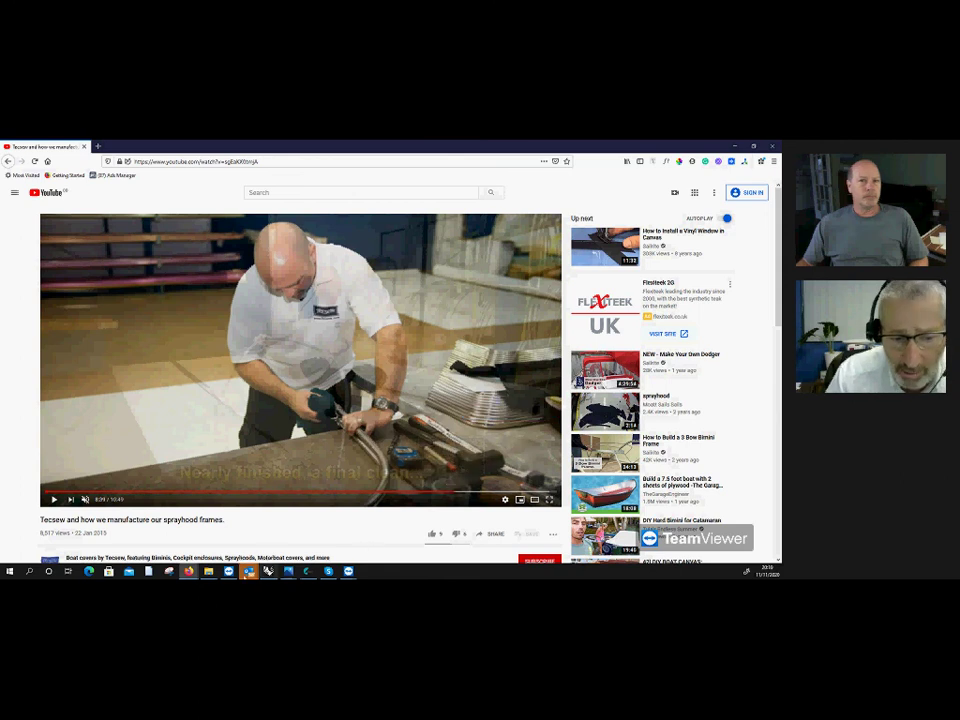
Step: Search Google for "tecsew bimini" and show the image results
mouse_move(188, 571)
left_click(188, 535)
left_click(277, 535)
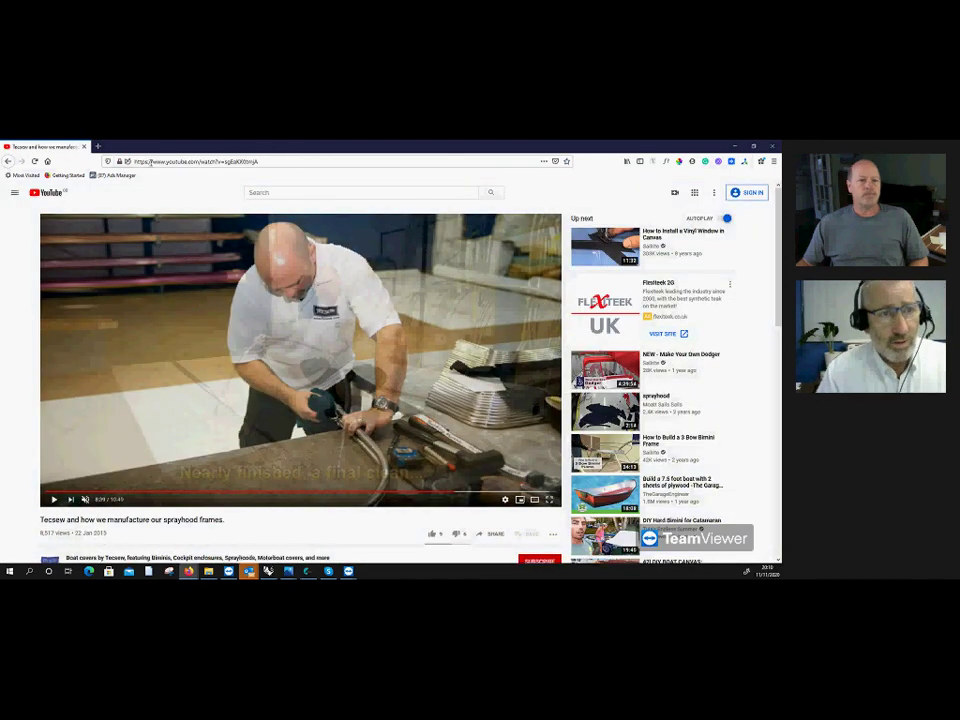
left_click(152, 161)
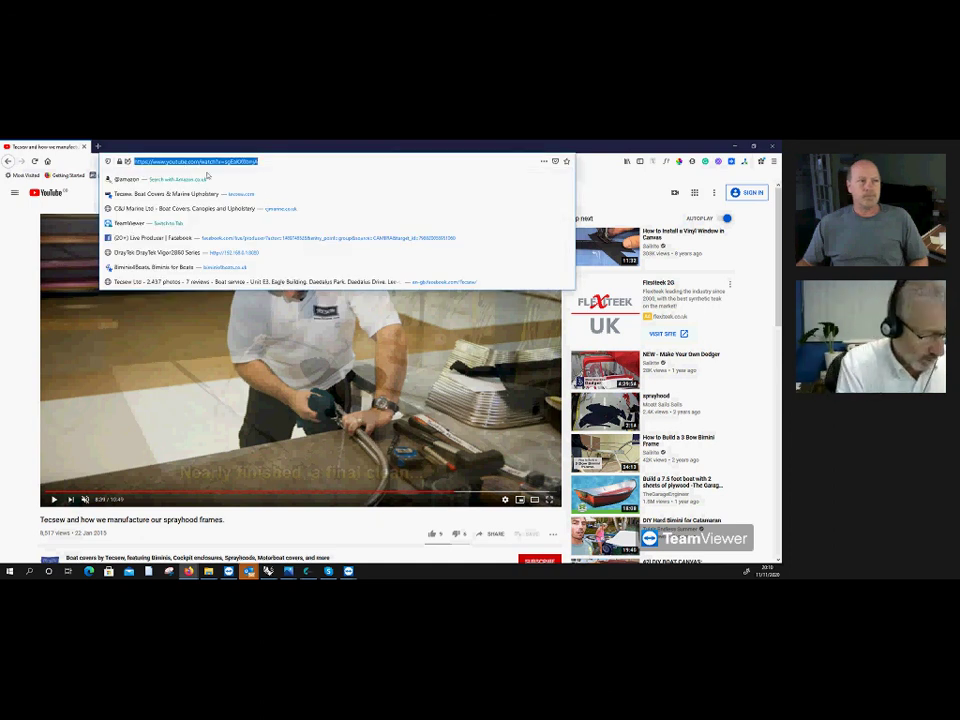
type("tecsew")
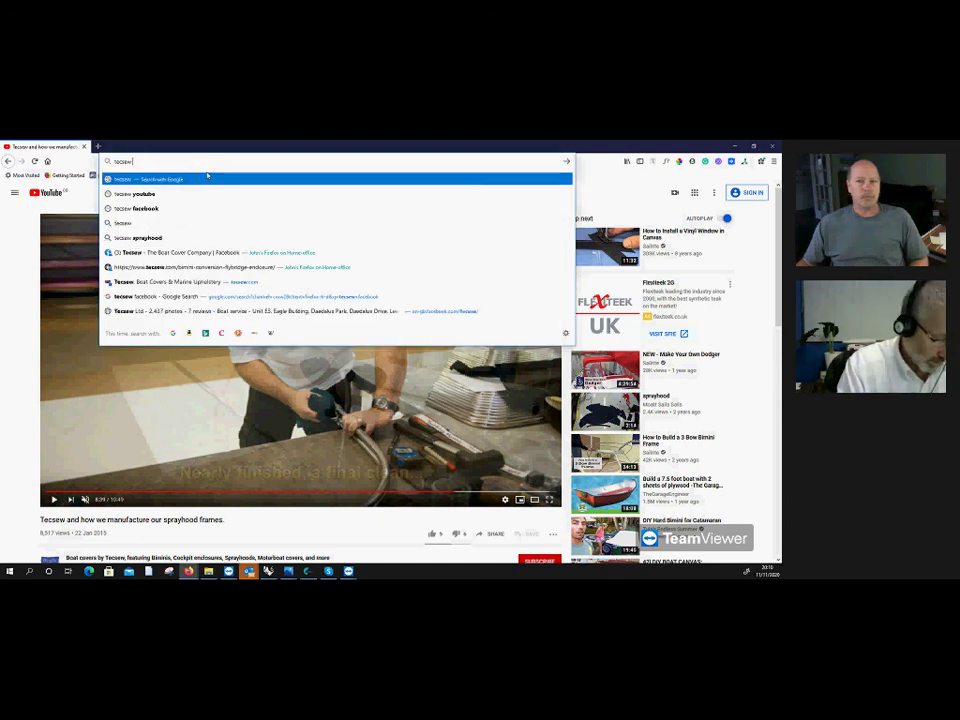
type(" bimini")
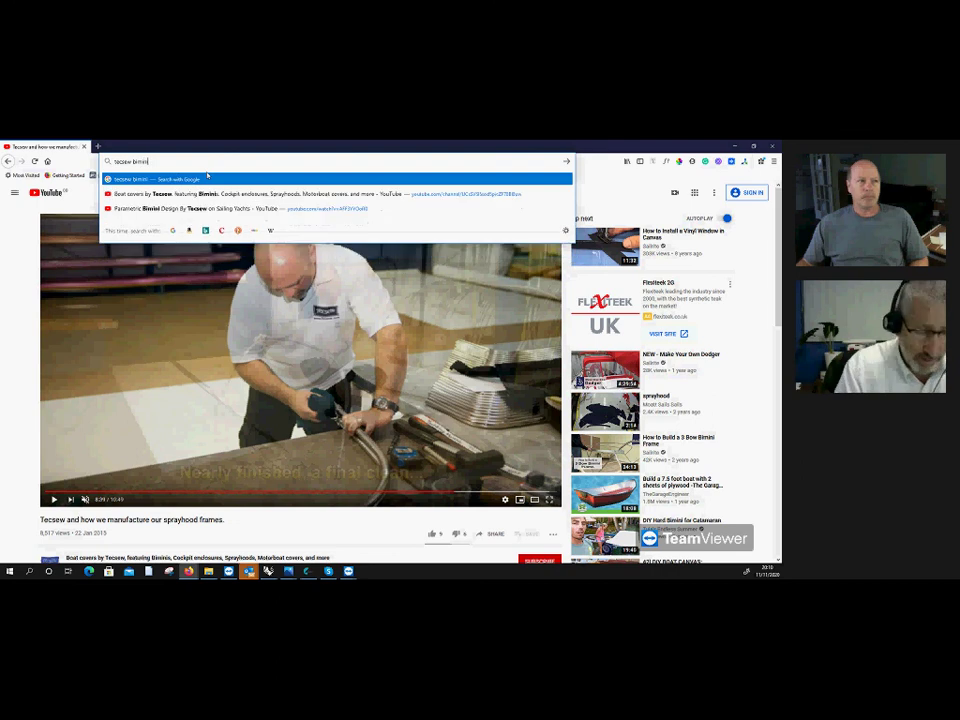
key("Return")
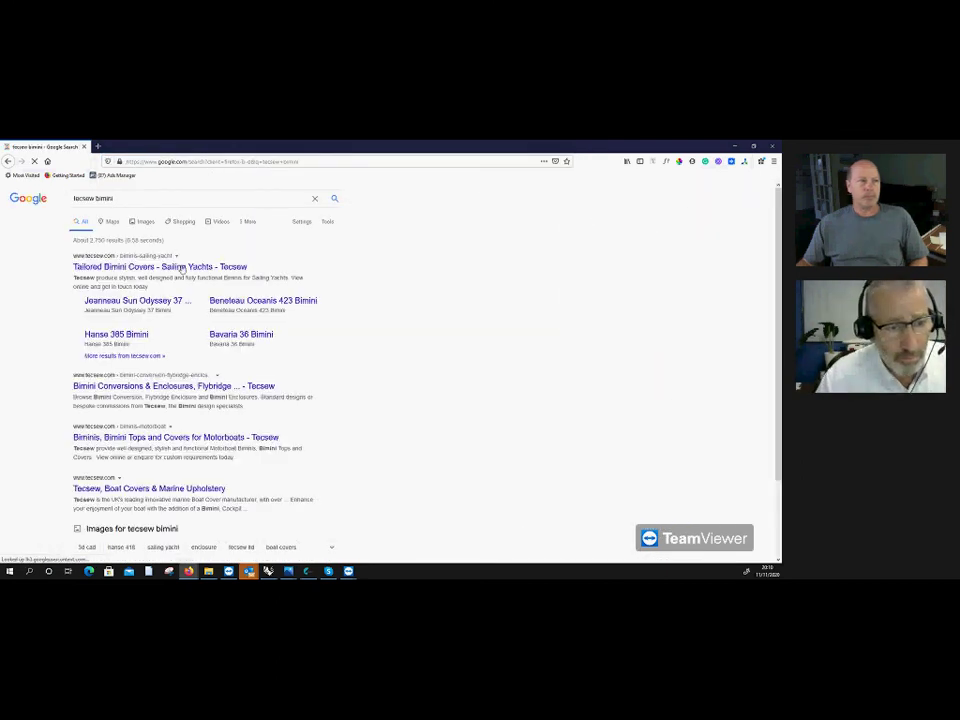
left_click(144, 221)
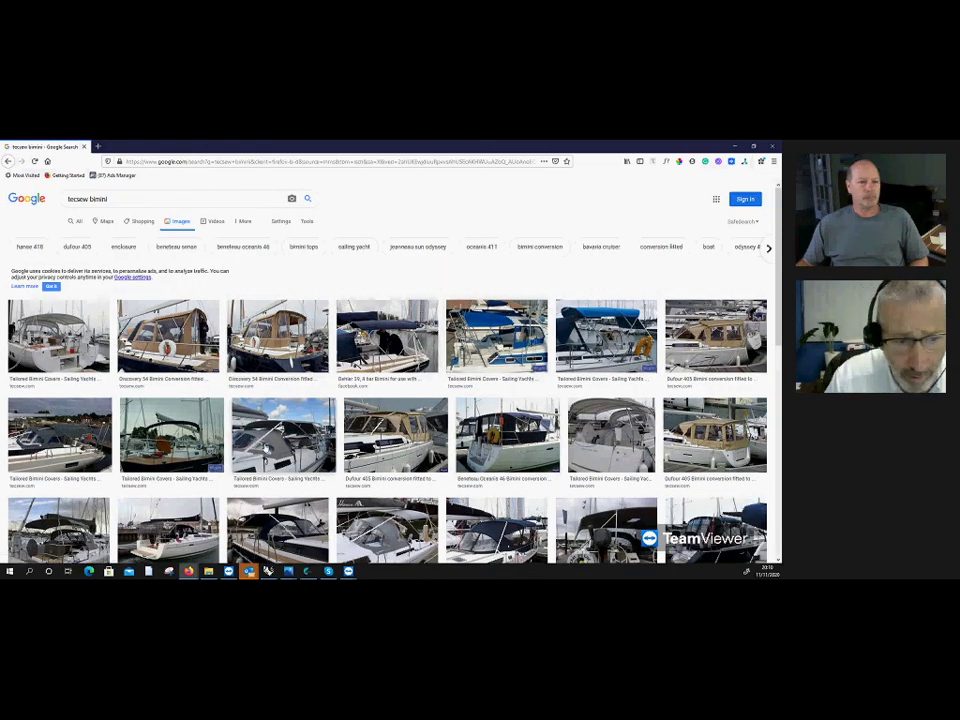
Step: Browse the bimini image results and preview the grey bimini on the sailing yacht with the yellow lifebuoy
scroll(302, 492, "down", 2)
scroll(302, 492, "down", 4)
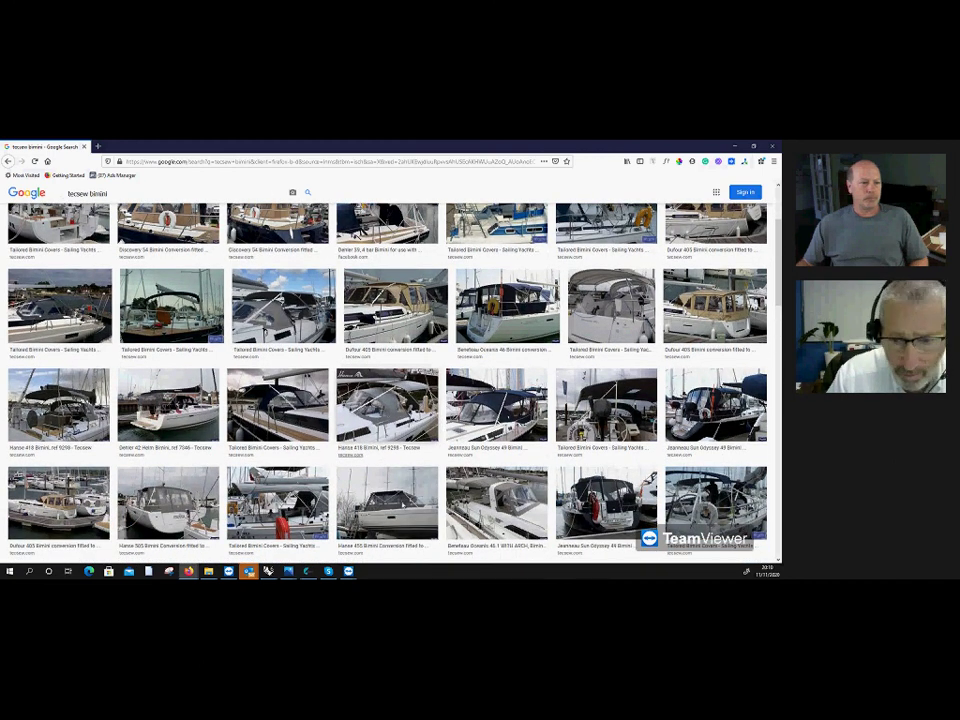
scroll(466, 487, "down", 3)
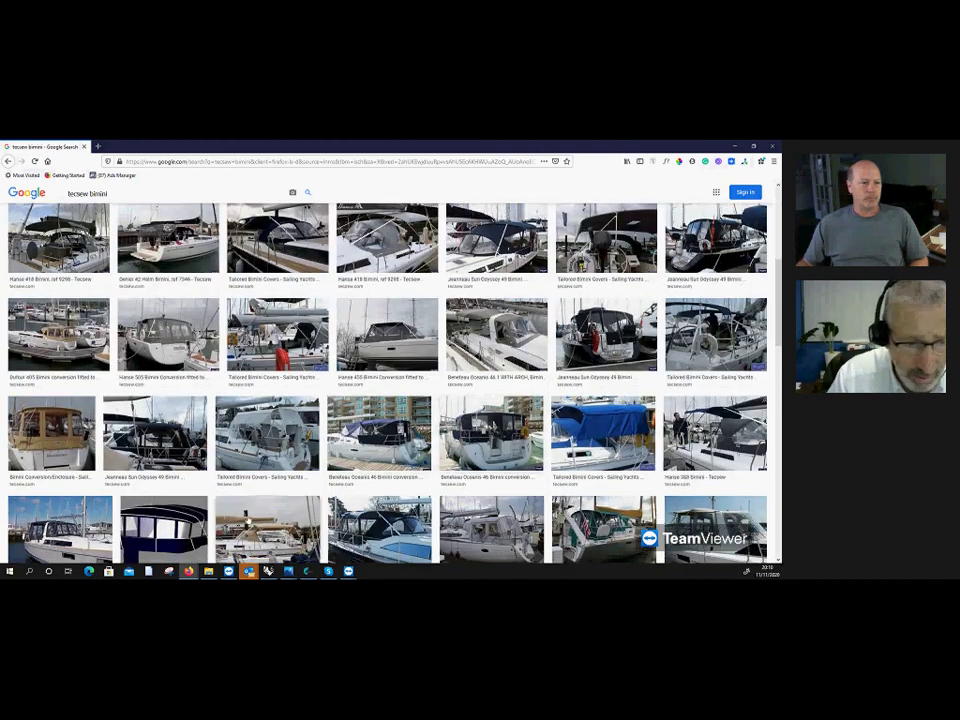
scroll(280, 398, "down", 5)
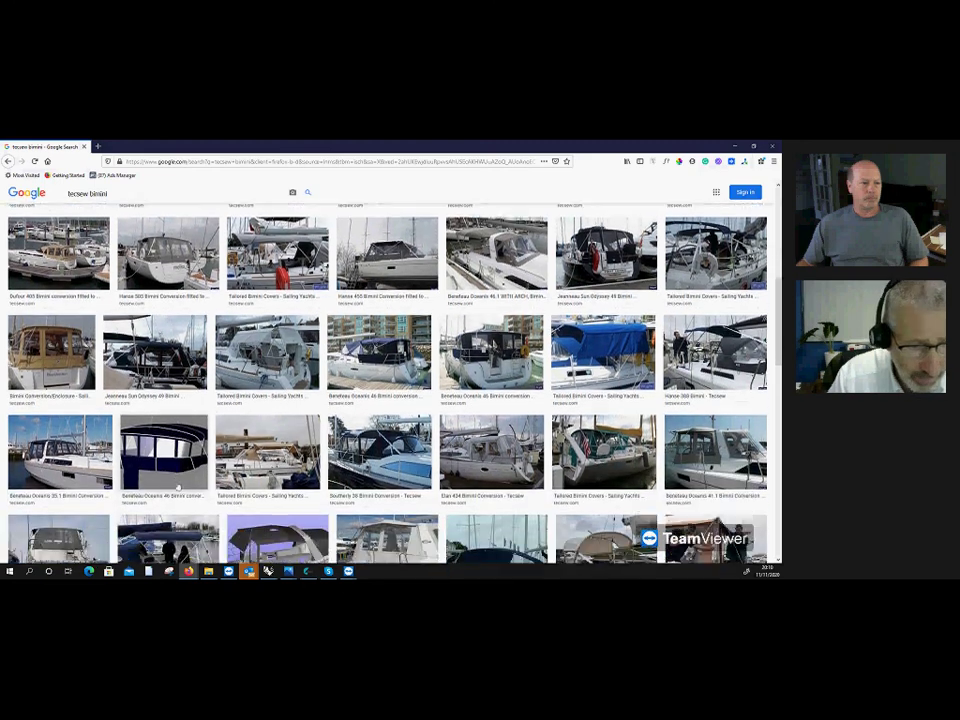
scroll(203, 491, "down", 2)
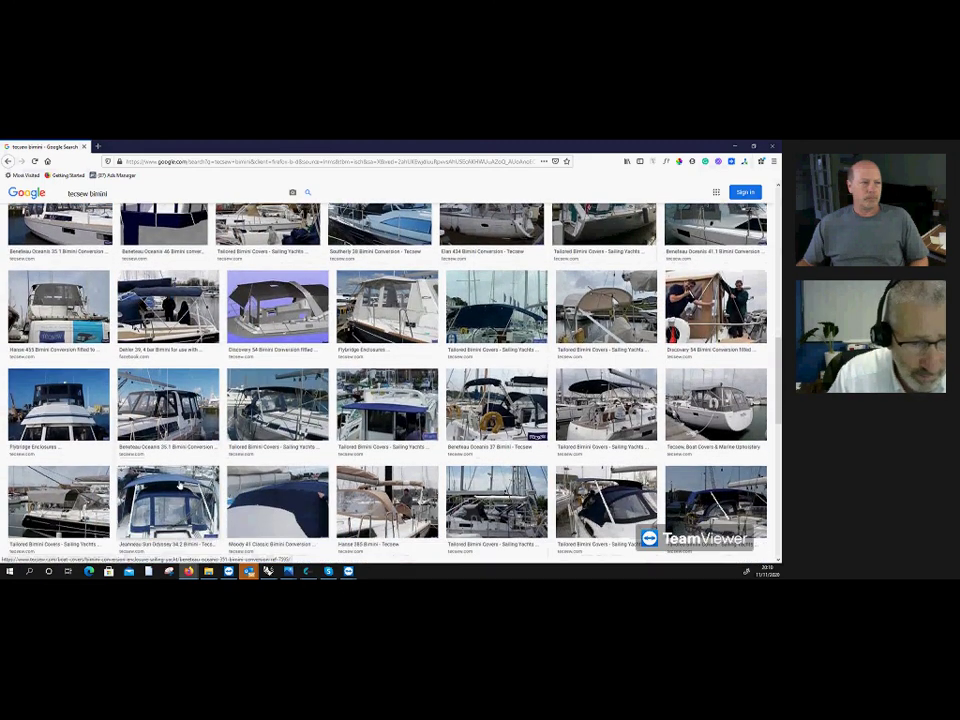
scroll(203, 491, "down", 1)
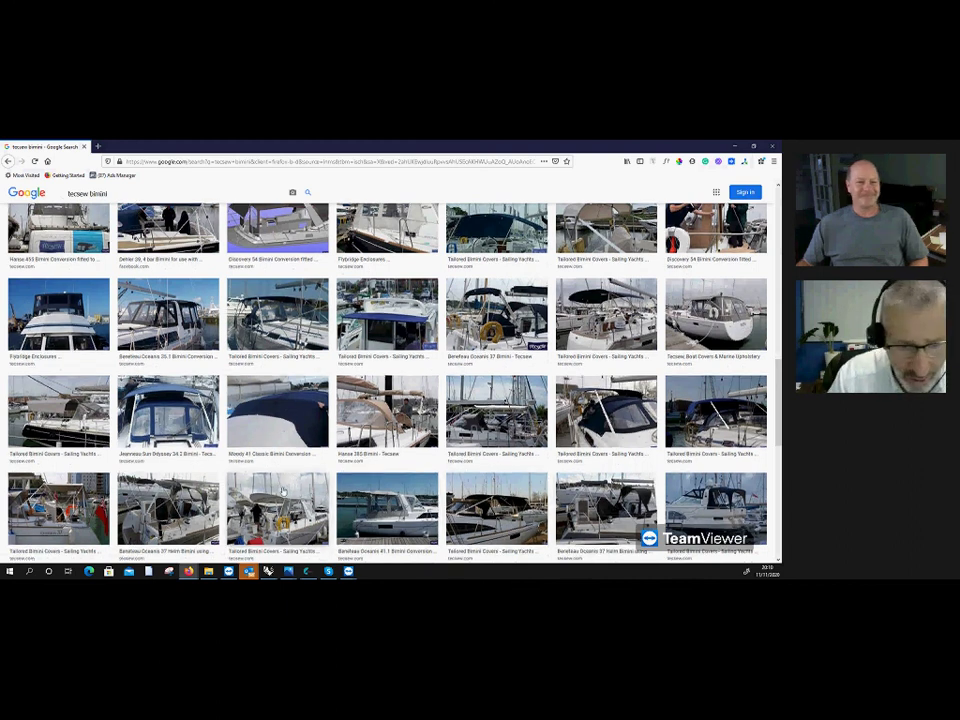
scroll(210, 344, "down", 1)
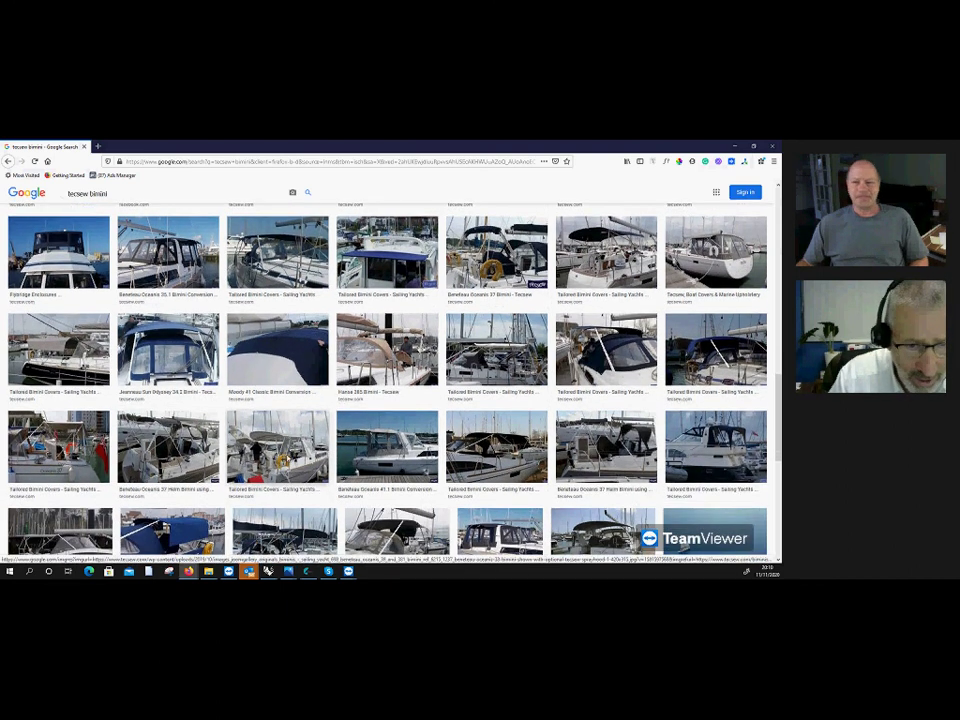
left_click(300, 446)
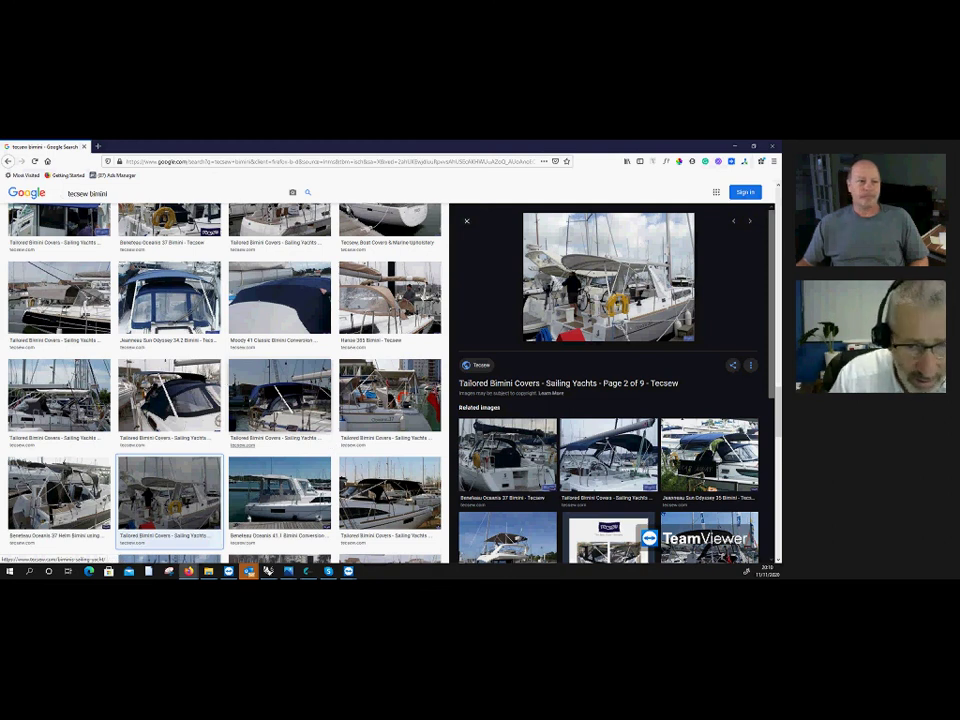
Step: Preview more bimini pictures and open the one of the Beneteau Oceanis 37 Helm Bimini with cockpit enclosure frames
scroll(365, 488, "down", 1)
left_click(365, 497)
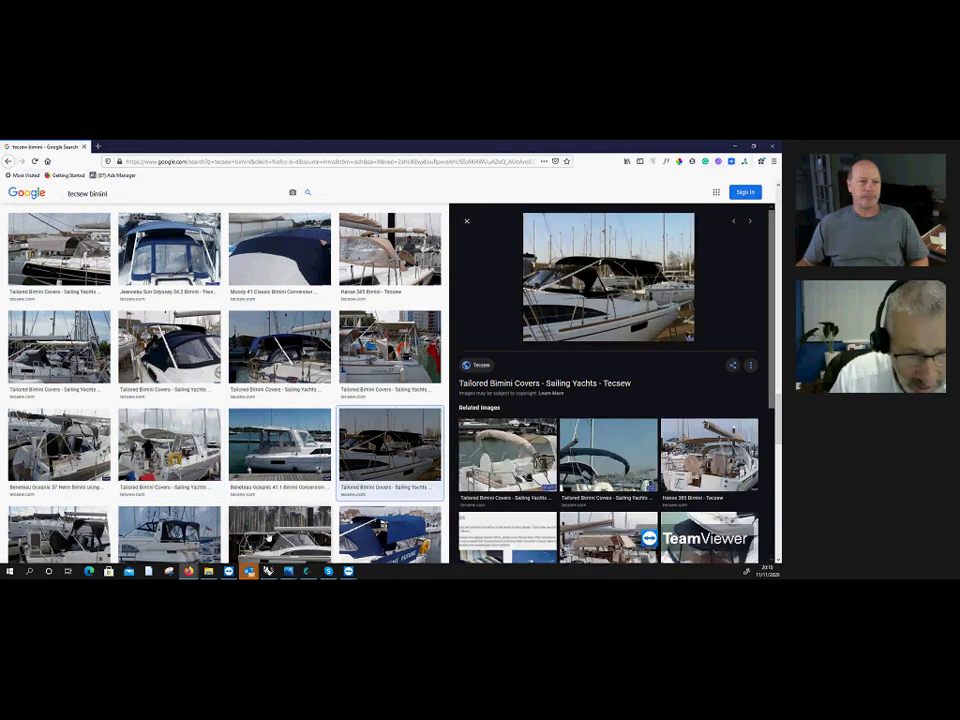
key("Right")
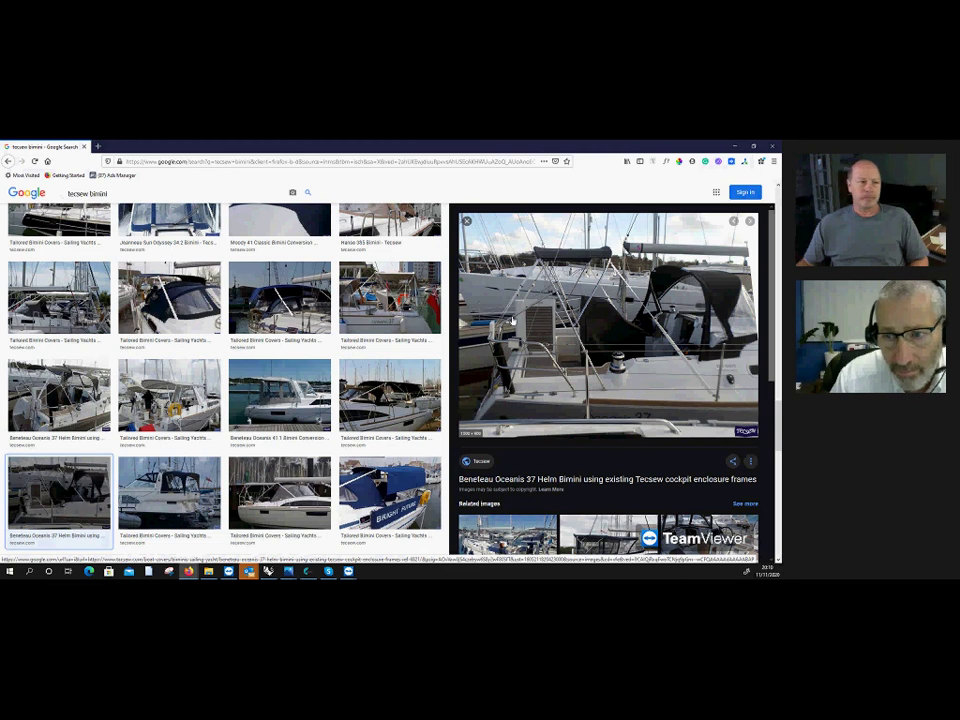
left_click(512, 320)
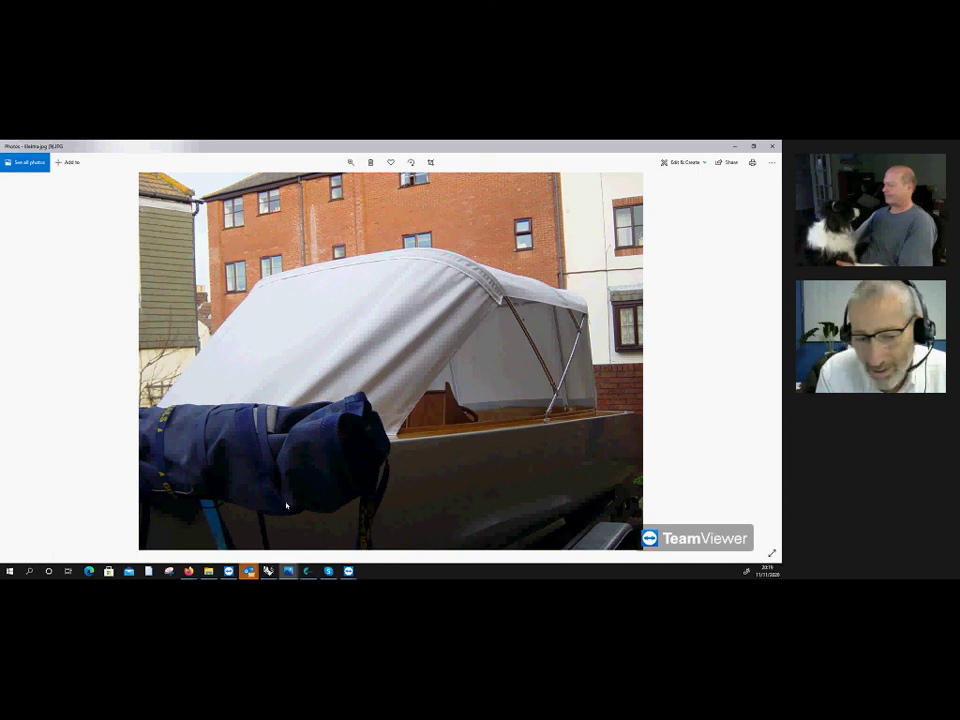
Step: Show the next boat photo in Photos and switch to the browser window with the bimini4boats configurator
key("Right")
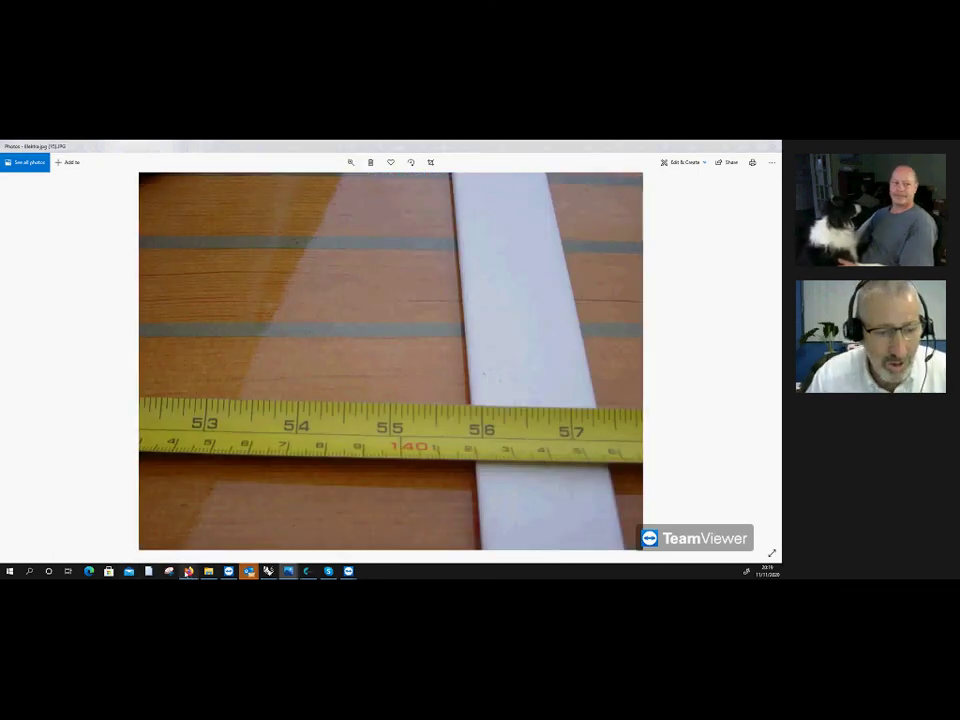
mouse_move(188, 571)
left_click(188, 535)
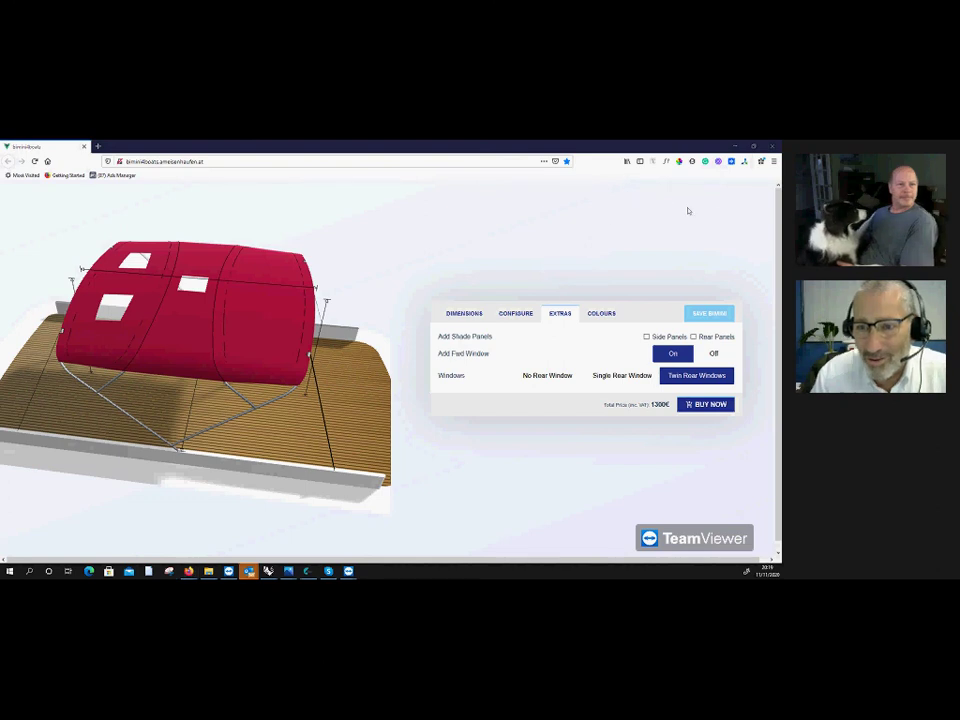
Step: Try the Atlantic Blue and Flax canvas colours on the bimini, choose Captain navy and minimize the browser window
left_click(604, 314)
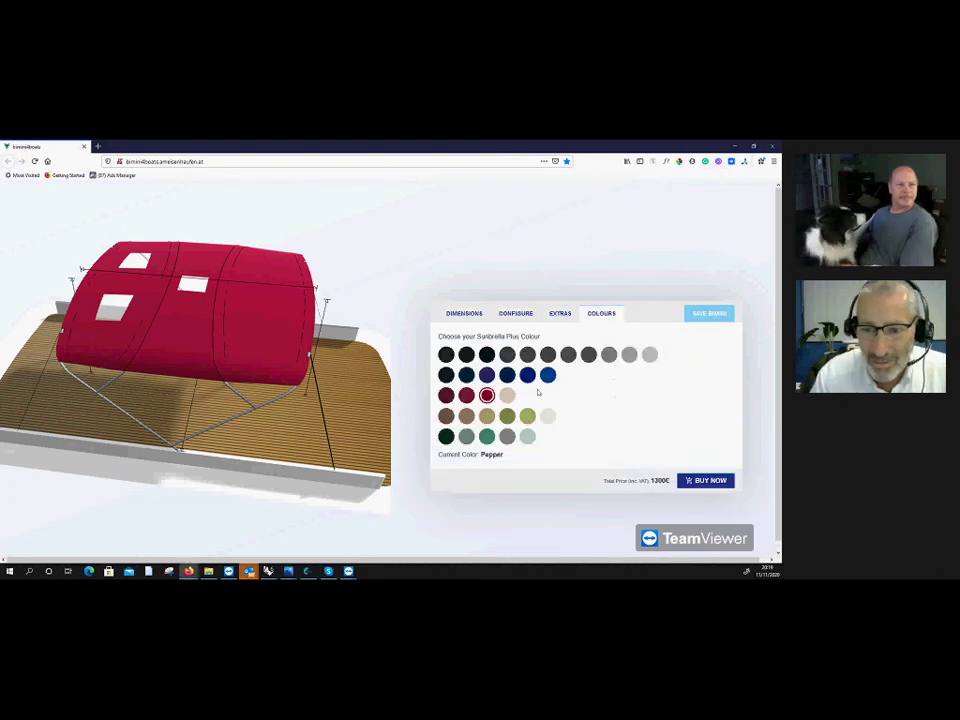
left_click(529, 376)
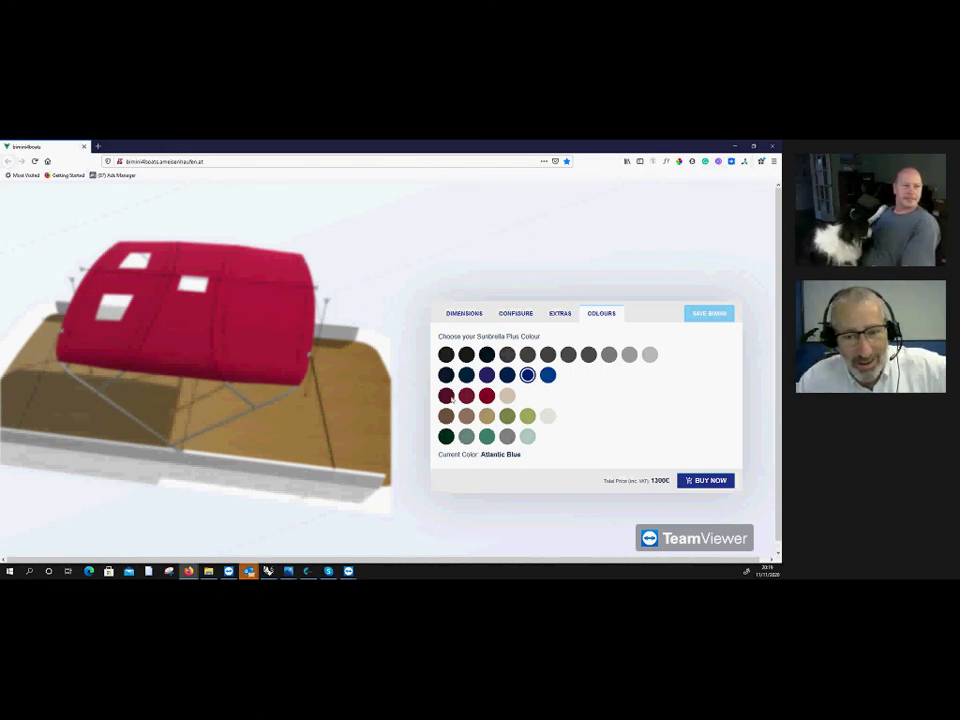
left_click(527, 416)
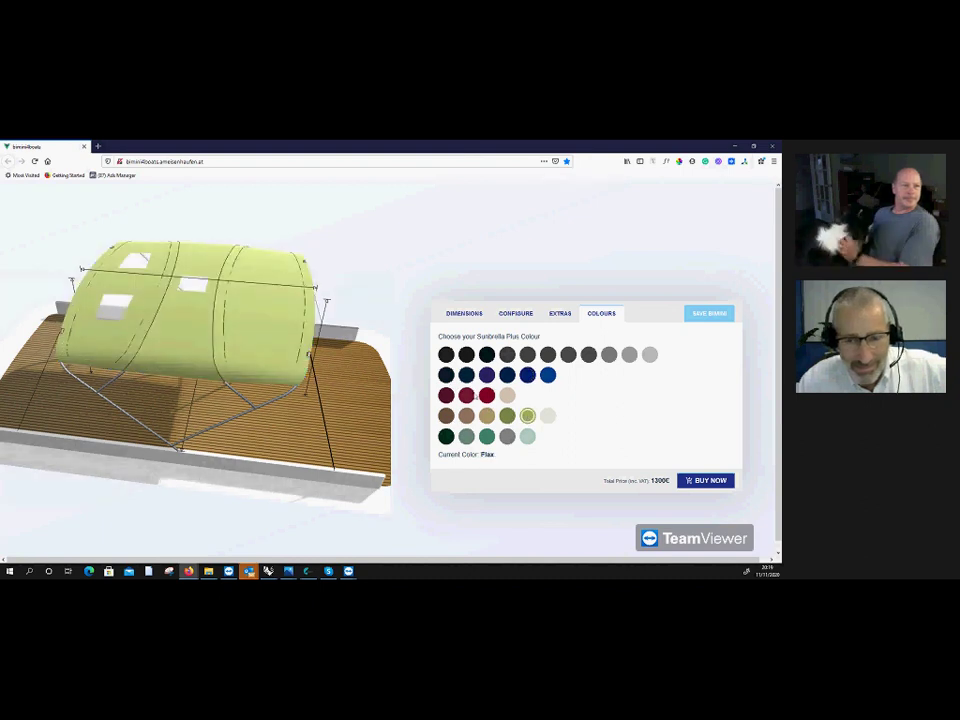
left_click(466, 375)
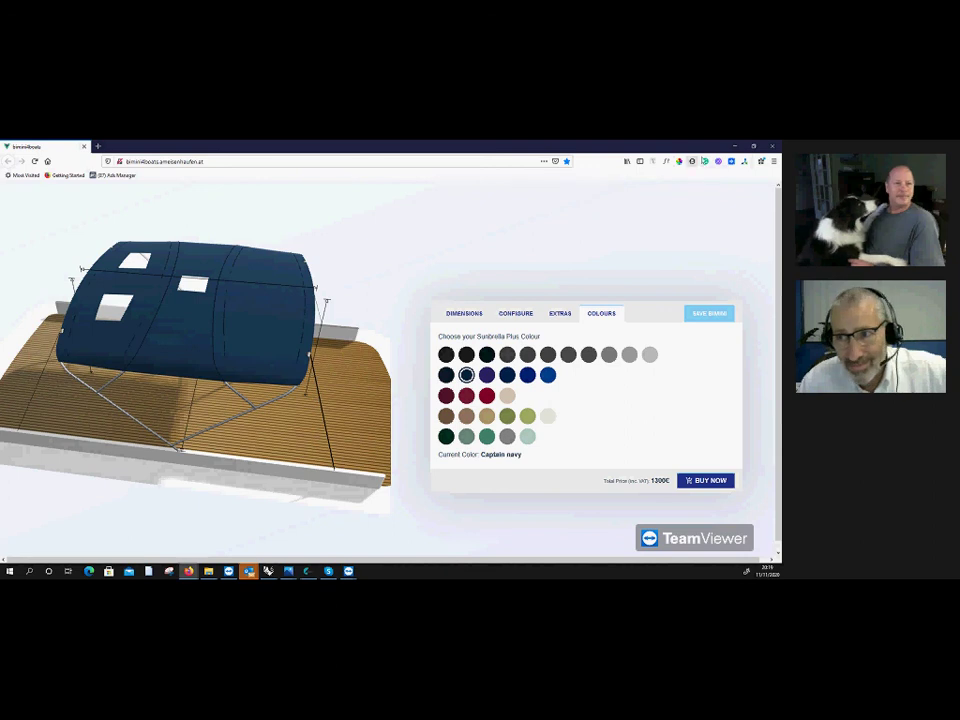
left_click(733, 148)
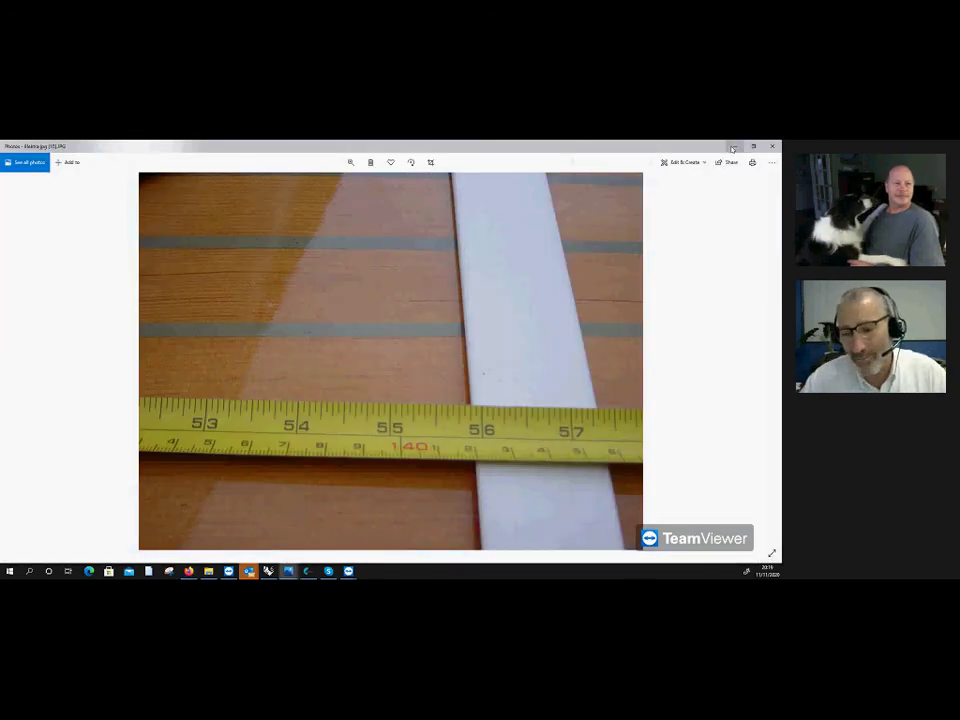